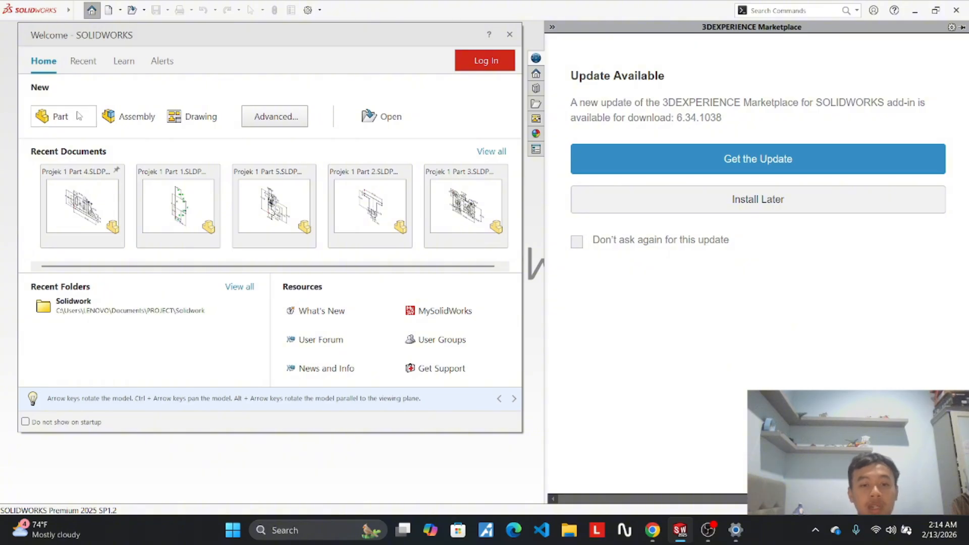
Create a new part, clear the marketplace pane from the workspace and select the Front Plane for sketching.
{"action": "left_click", "coordinate": [59, 116]}
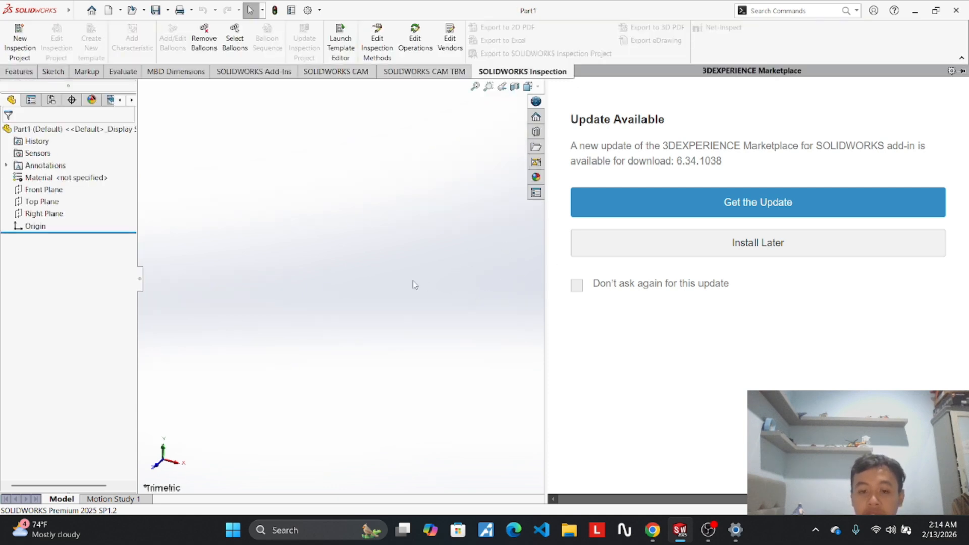
{"action": "left_click", "coordinate": [410, 234]}
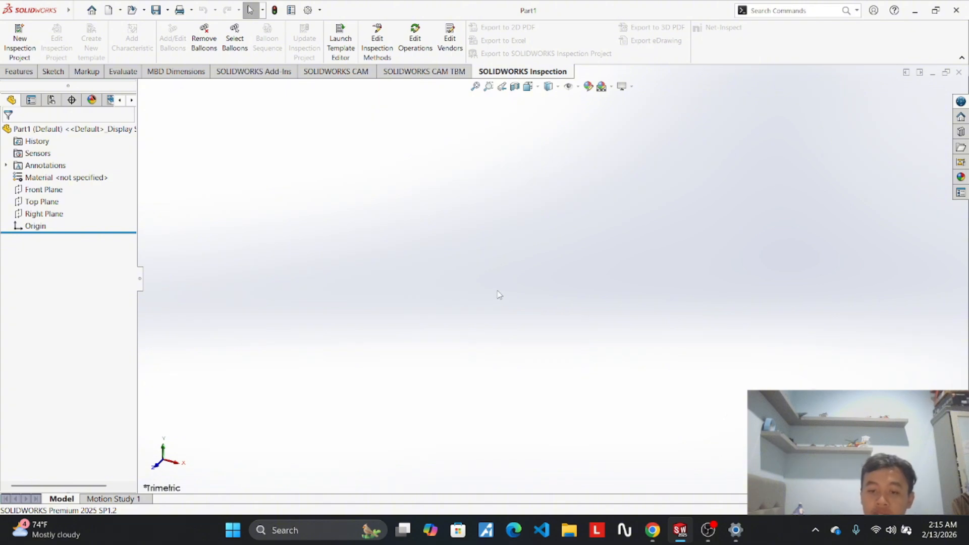
{"action": "left_click", "coordinate": [44, 194]}
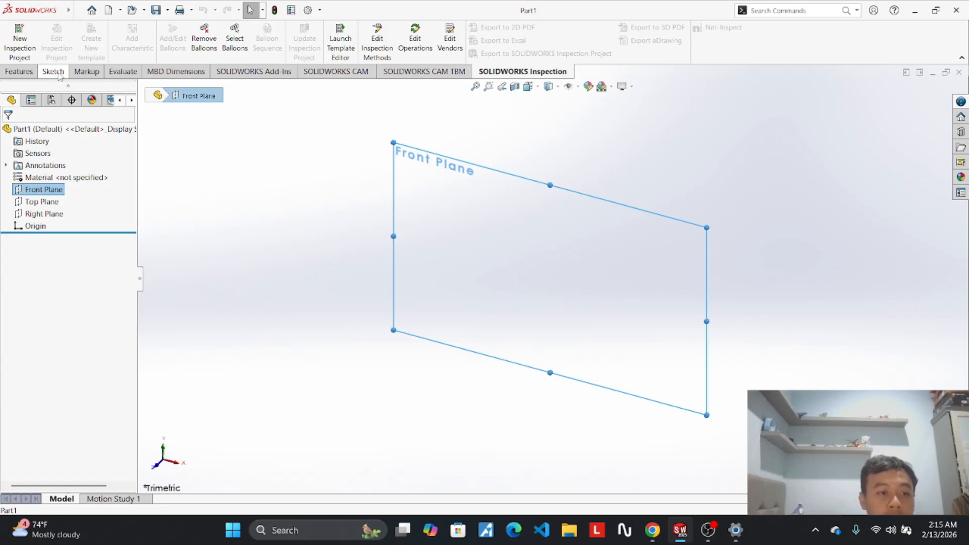
{"action": "left_click", "coordinate": [58, 73]}
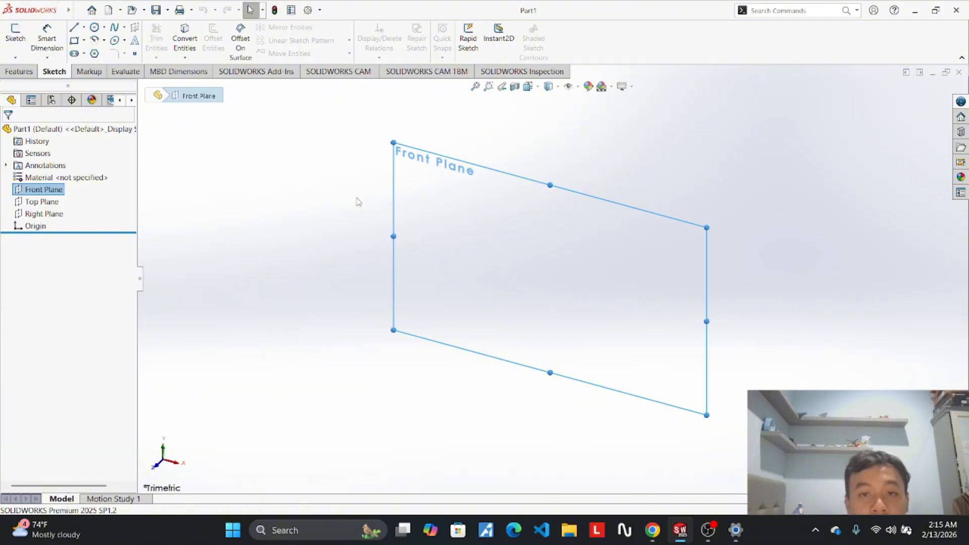
Open the existing part Projek 1 Part 1 and examine its dimensioned stepped profile sketch.
{"action": "left_click", "coordinate": [79, 11]}
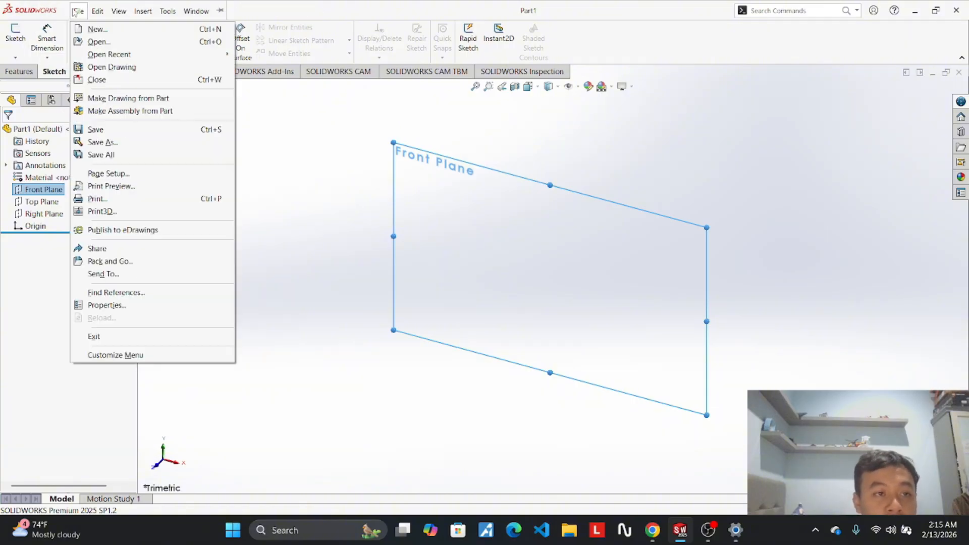
{"action": "left_click", "coordinate": [99, 42]}
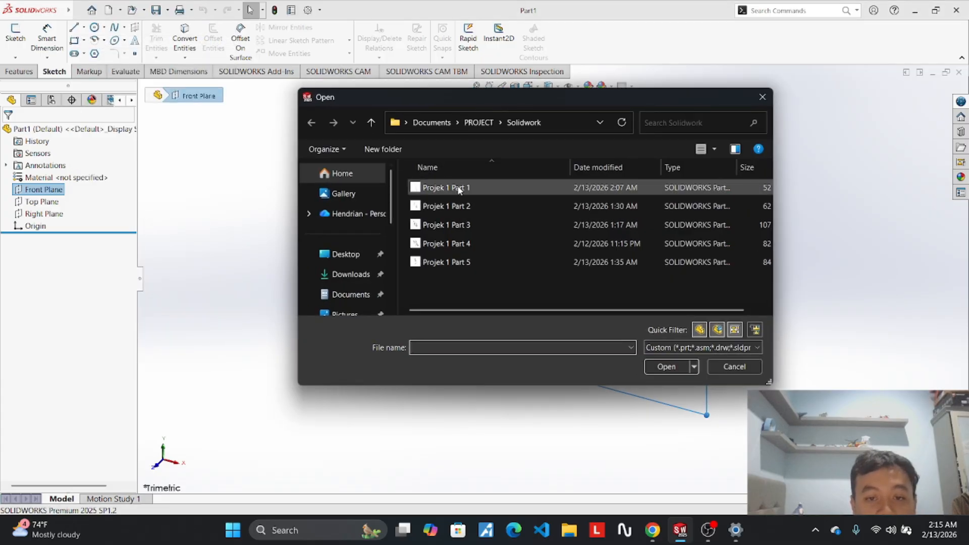
{"action": "double_click", "coordinate": [458, 187]}
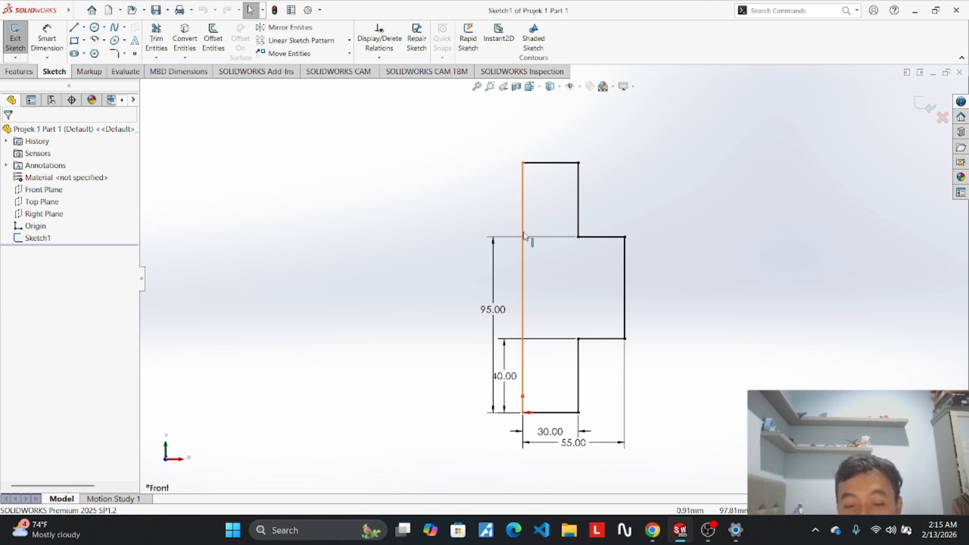
{"action": "scroll", "coordinate": [632, 222], "scroll_direction": "down", "scroll_amount": 2}
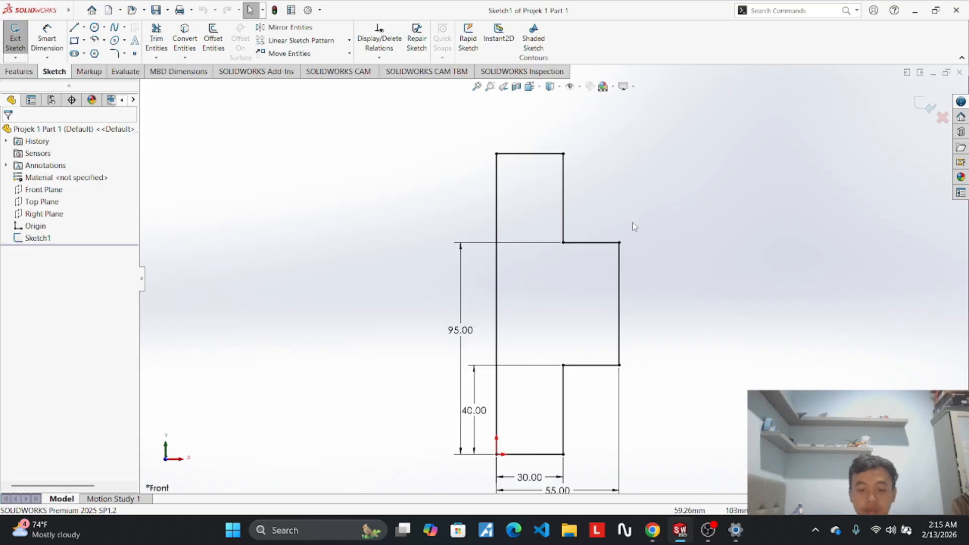
{"action": "scroll", "coordinate": [631, 222], "scroll_direction": "up", "scroll_amount": 2}
{"action": "scroll", "coordinate": [577, 381], "scroll_direction": "up", "scroll_amount": 1}
{"action": "scroll", "coordinate": [574, 380], "scroll_direction": "down", "scroll_amount": 1}
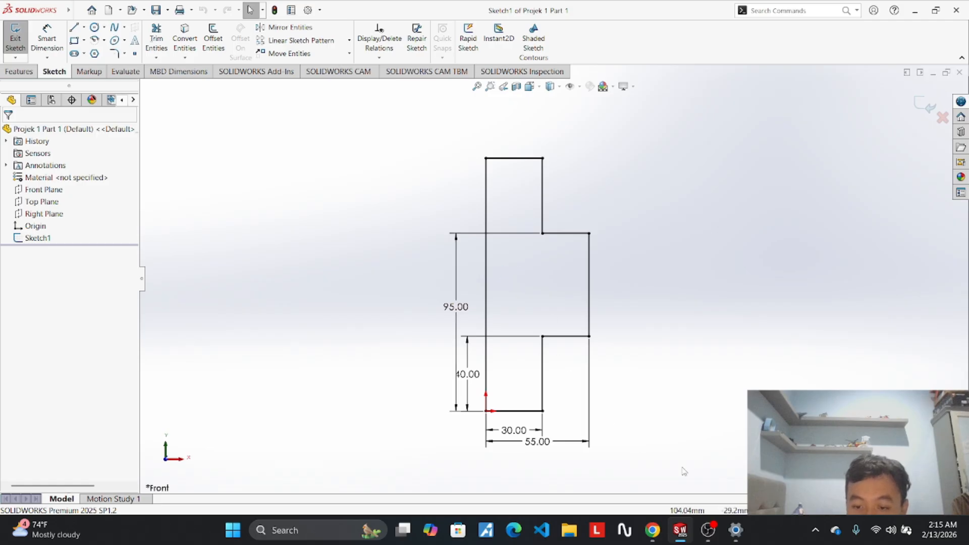
Return to the new part and start a sketch on the Front Plane using the Corner Rectangle tool, leaving the tool without drawing.
{"action": "mouse_move", "coordinate": [686, 531]}
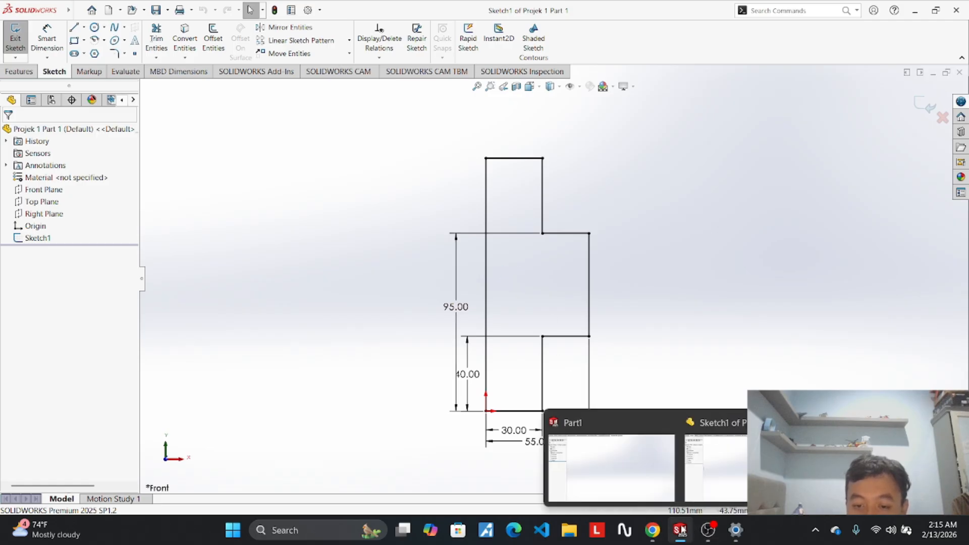
{"action": "left_click", "coordinate": [611, 465]}
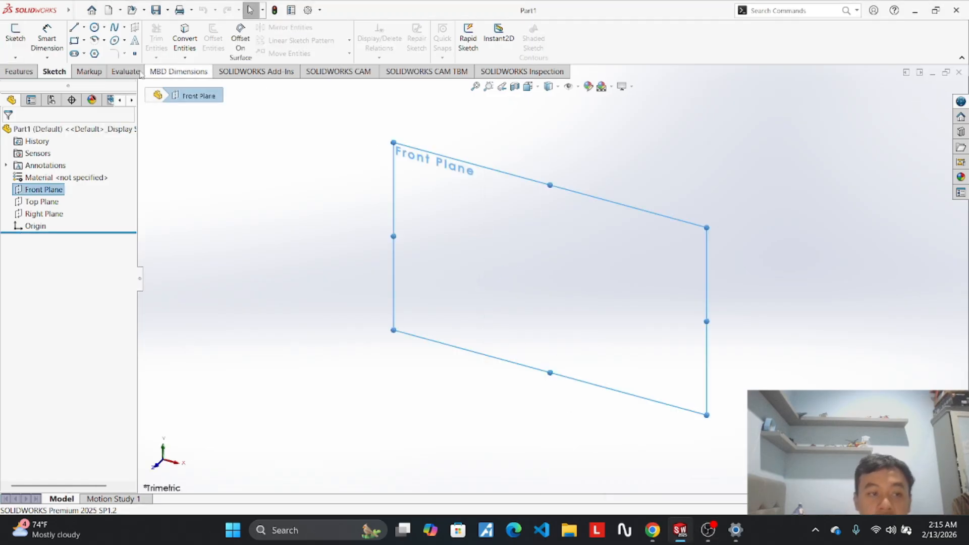
{"action": "left_click", "coordinate": [83, 40]}
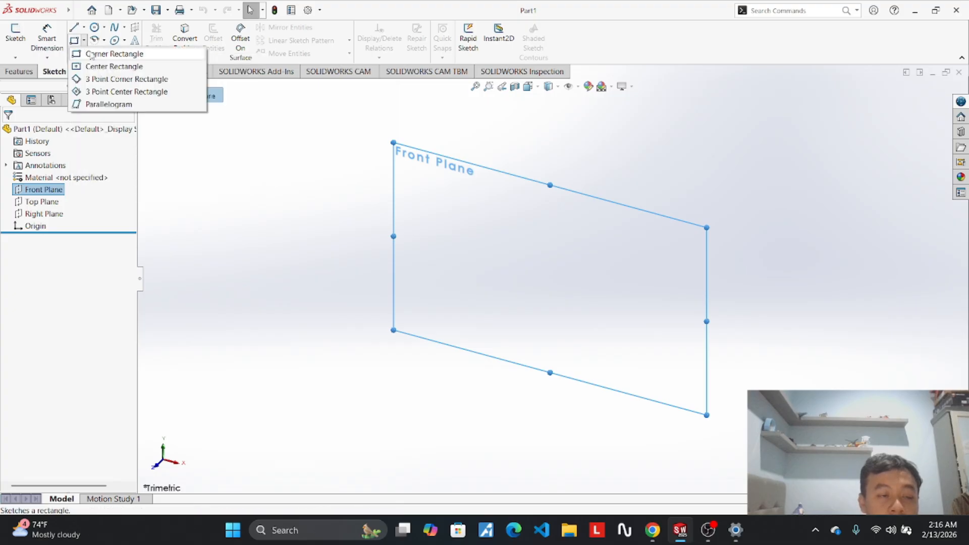
{"action": "left_click", "coordinate": [92, 54]}
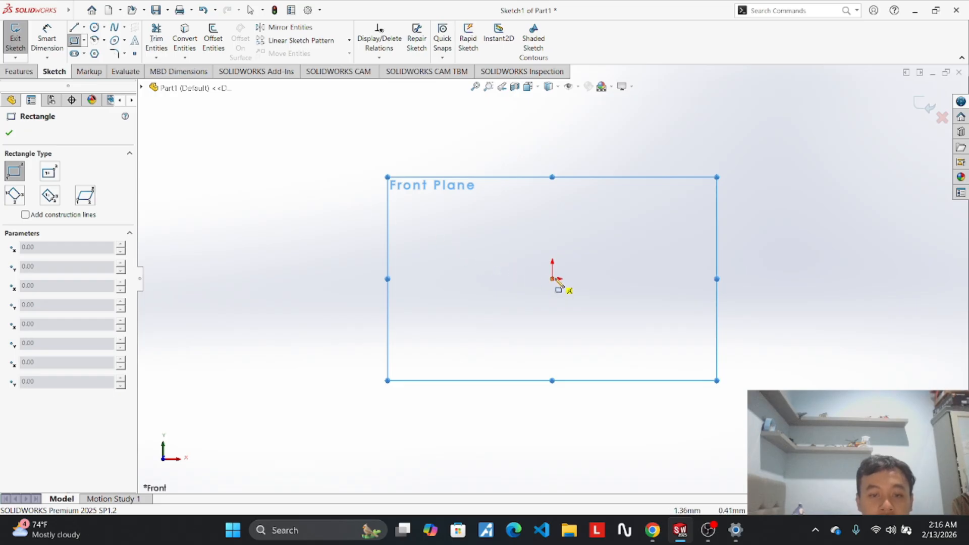
{"action": "left_click", "coordinate": [84, 41]}
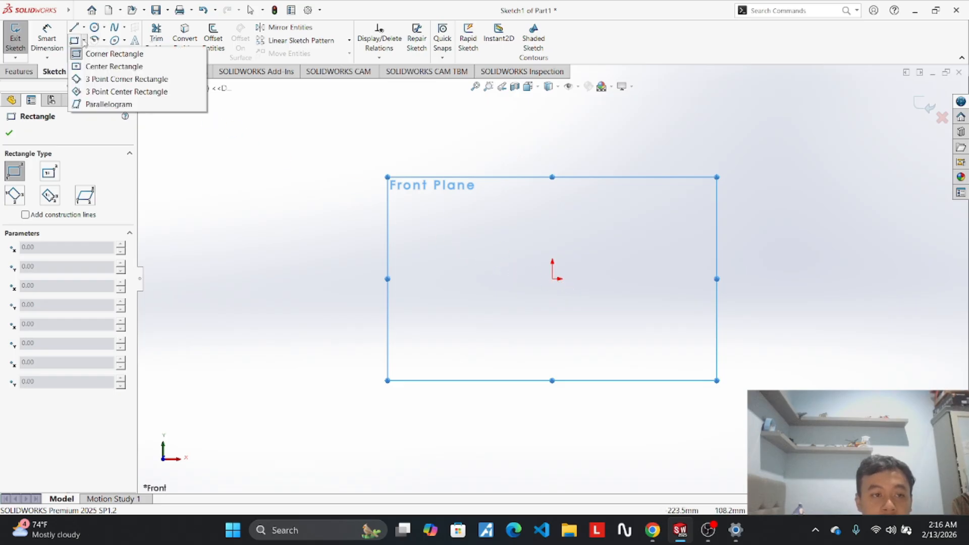
{"action": "left_click", "coordinate": [103, 40]}
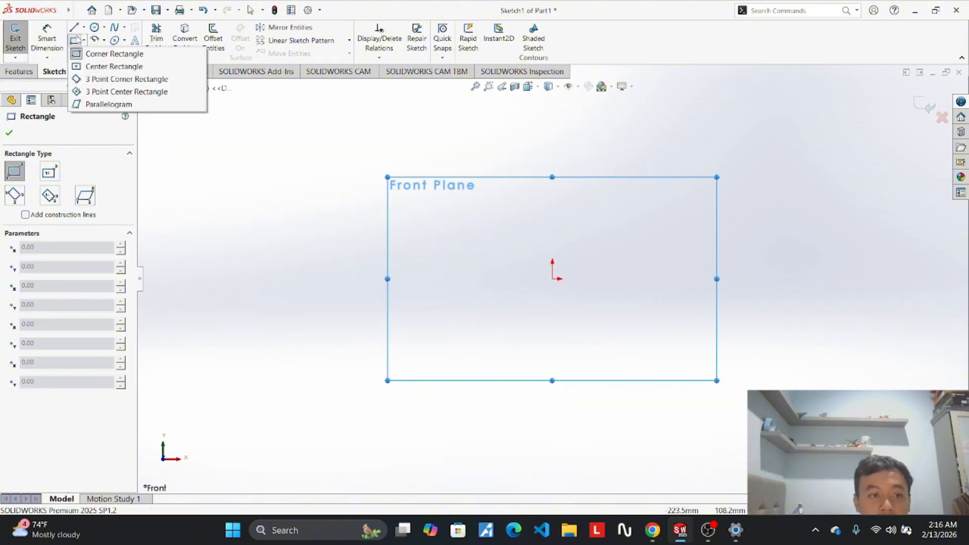
{"action": "key", "text": "Escape"}
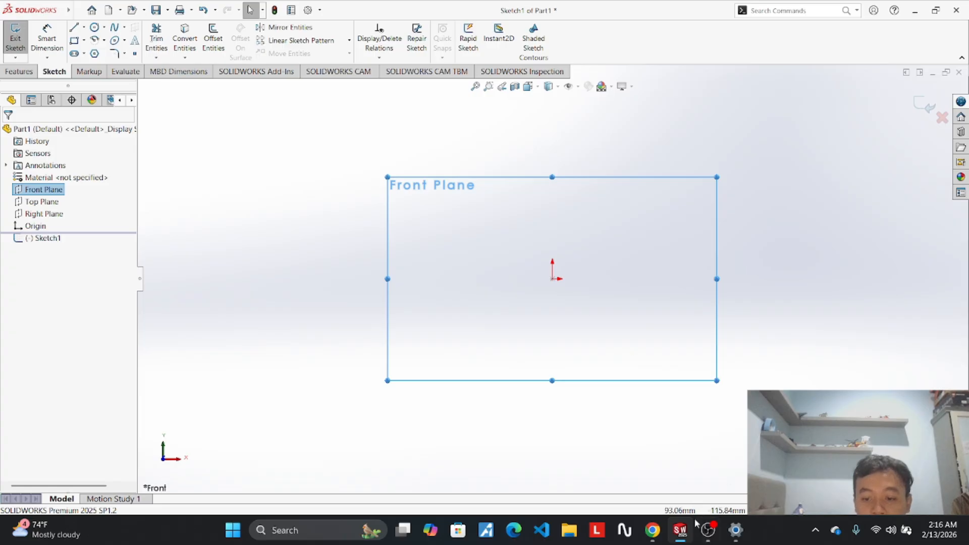
Check the reference sketch in Projek 1 Part 1 again and return to the new part's sketch.
{"action": "mouse_move", "coordinate": [683, 532]}
{"action": "mouse_move", "coordinate": [728, 488]}
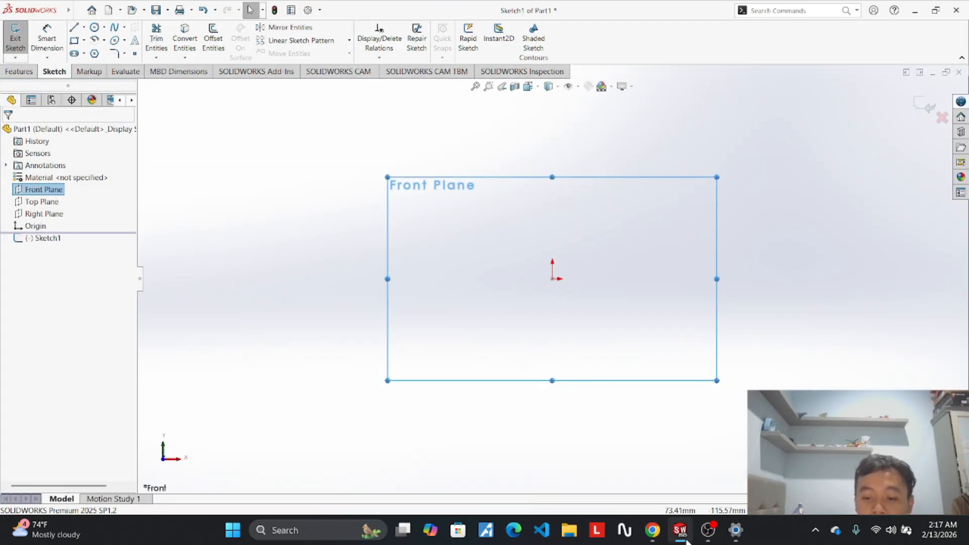
{"action": "mouse_move", "coordinate": [729, 461]}
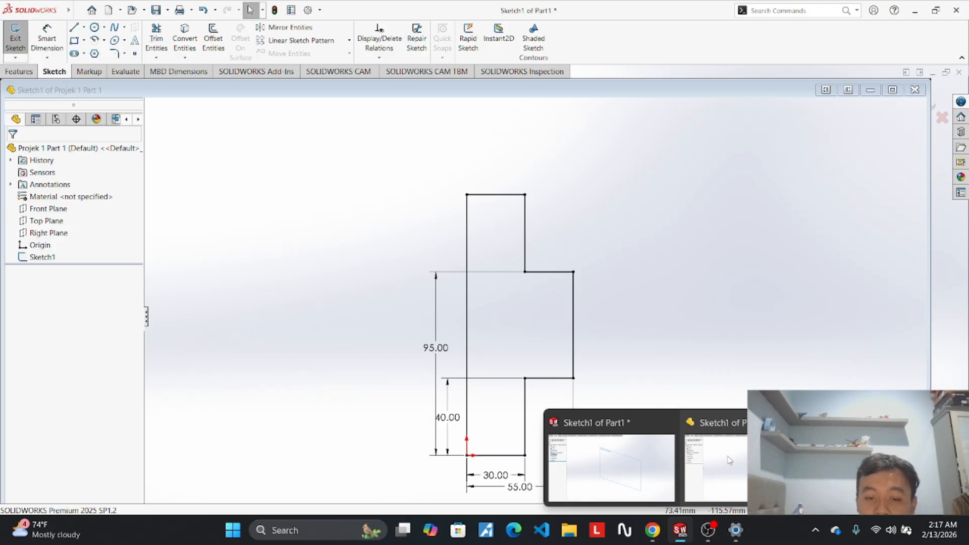
{"action": "left_click", "coordinate": [729, 460]}
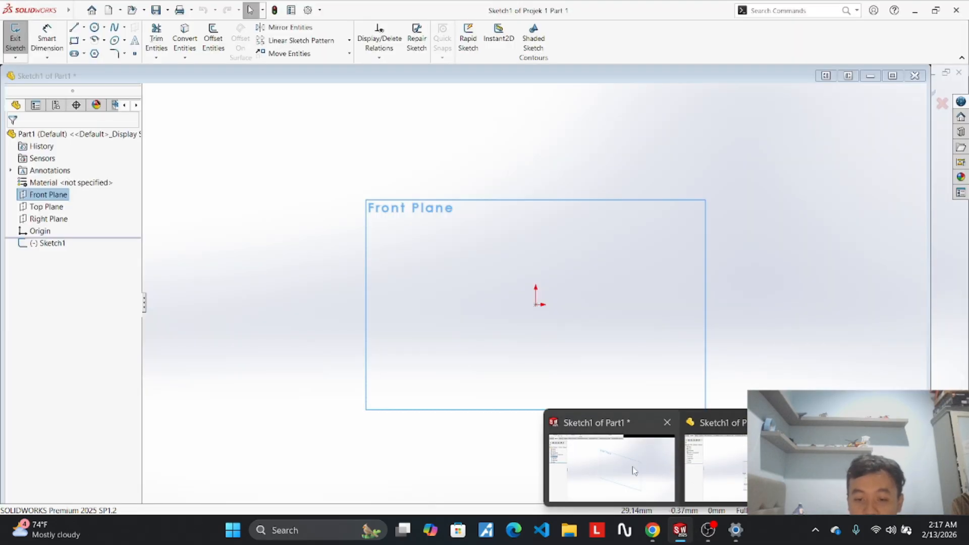
{"action": "left_click", "coordinate": [613, 419]}
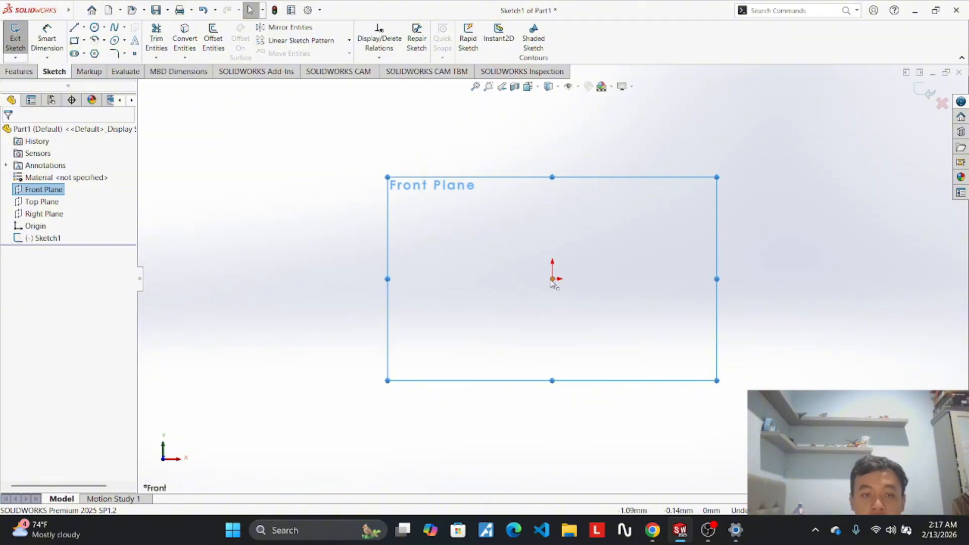
Draw an upright corner rectangle about 101 mm wide, starting at the origin and extending up and to the right.
{"action": "left_click", "coordinate": [553, 279]}
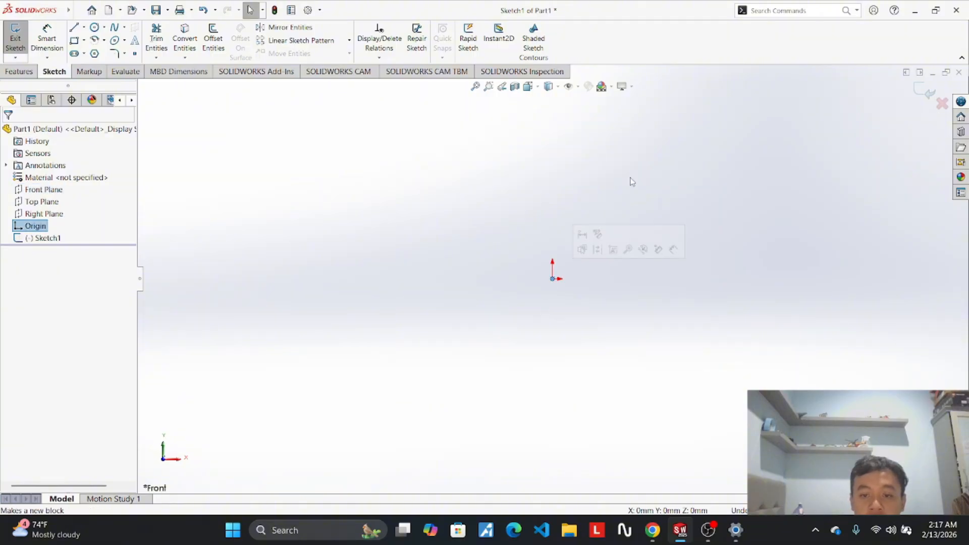
{"action": "left_click", "coordinate": [75, 41]}
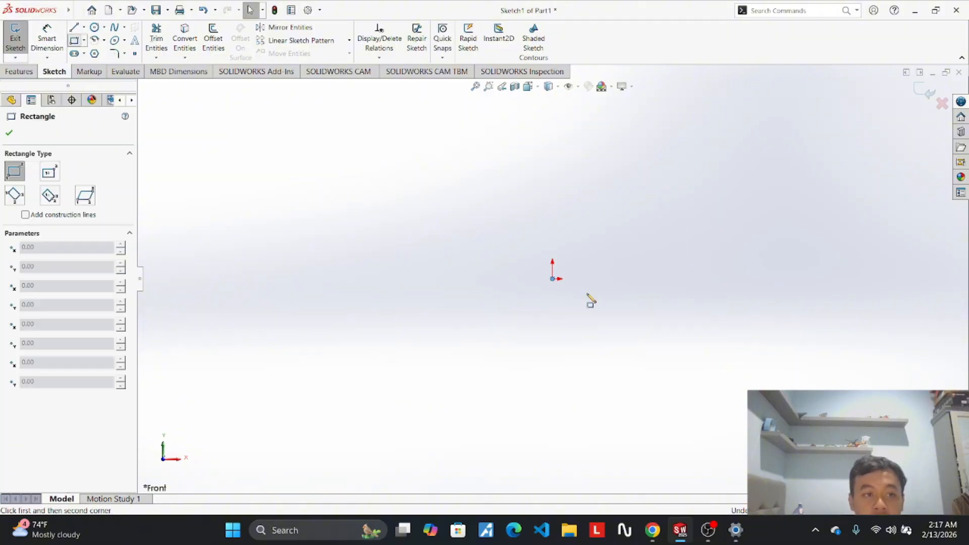
{"action": "left_click", "coordinate": [554, 279]}
{"action": "scroll", "coordinate": [689, 106], "scroll_direction": "down", "scroll_amount": 3}
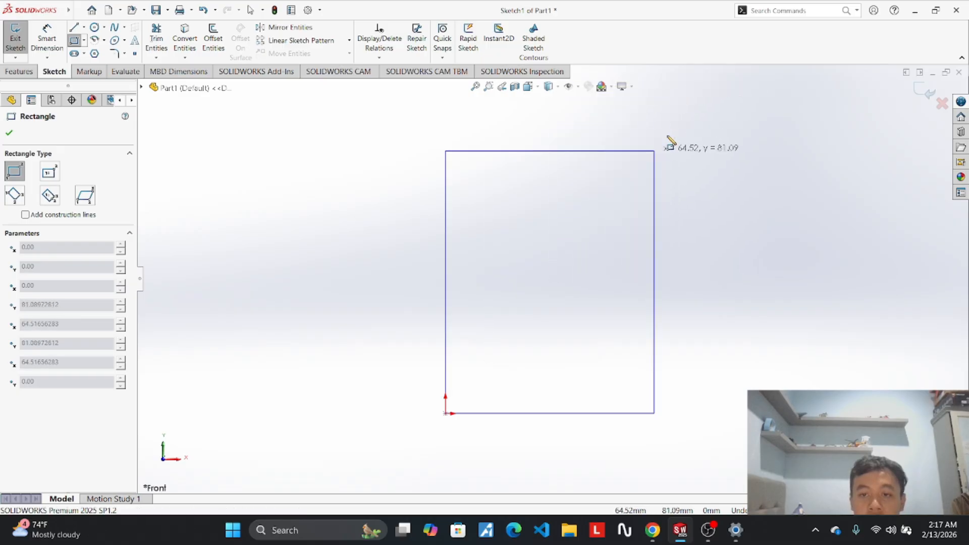
{"action": "scroll", "coordinate": [661, 144], "scroll_direction": "up", "scroll_amount": 3}
{"action": "left_click", "coordinate": [640, 134]}
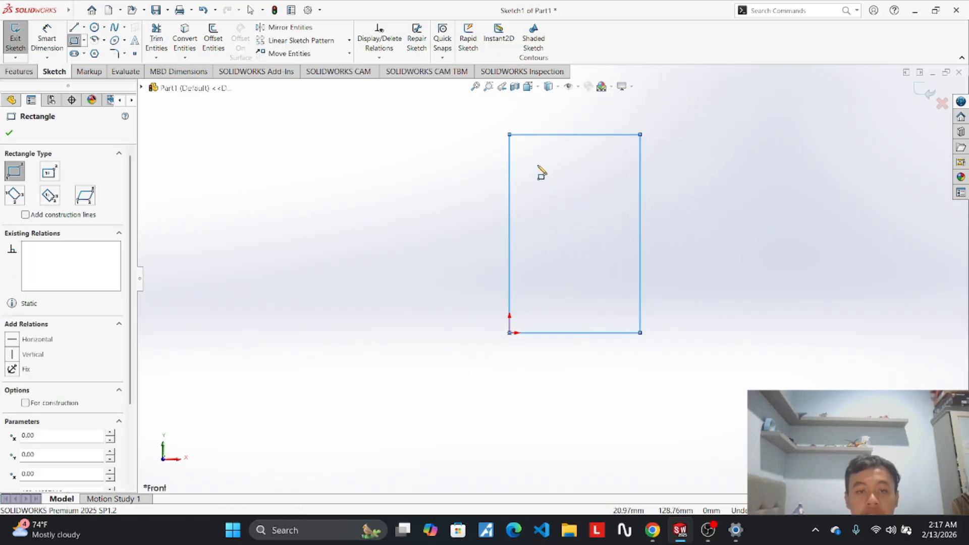
{"action": "key", "text": "Escape"}
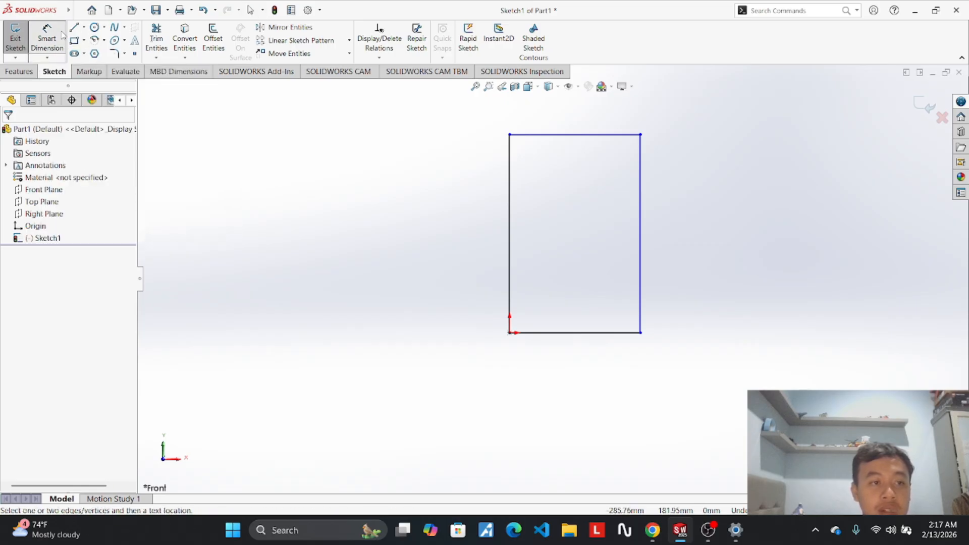
{"action": "left_click", "coordinate": [52, 53]}
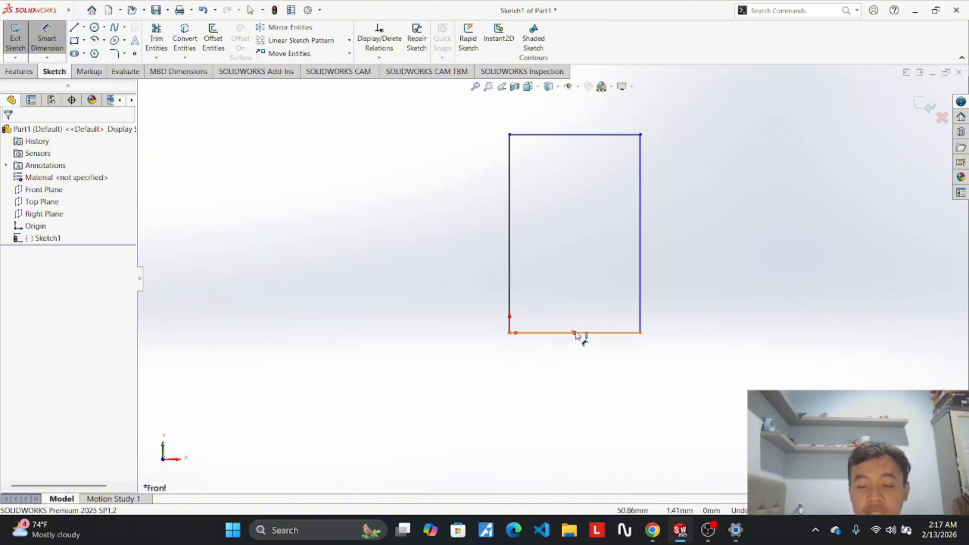
{"action": "left_click", "coordinate": [576, 334]}
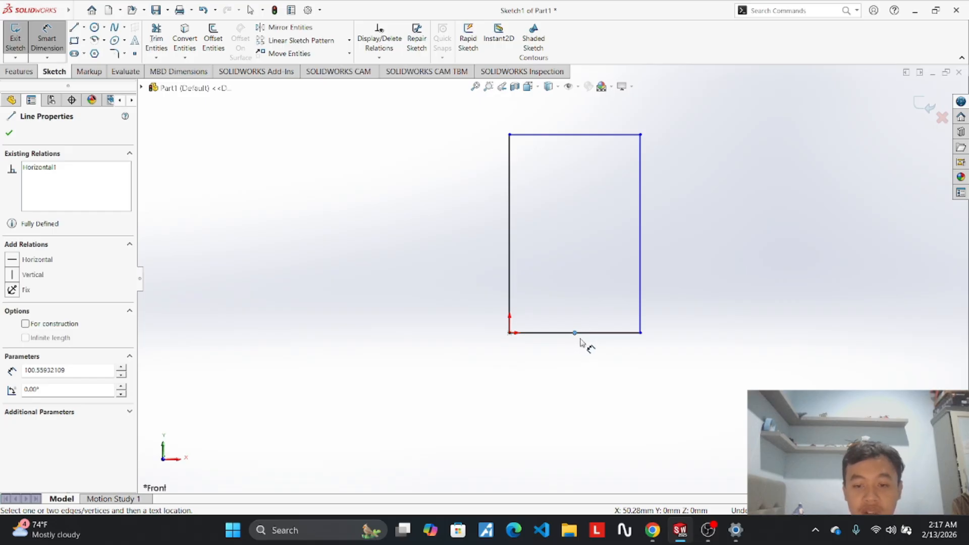
{"action": "key", "text": "ctrl+z"}
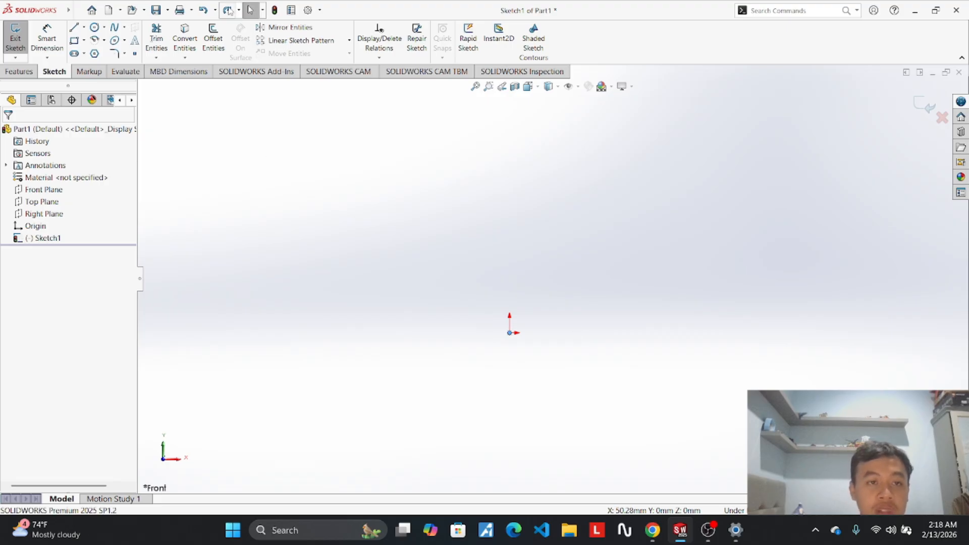
{"action": "left_click", "coordinate": [227, 10]}
Dimension the rectangle's bottom edge with Smart Dimension and set its length to 55 mm.
{"action": "left_click", "coordinate": [51, 31]}
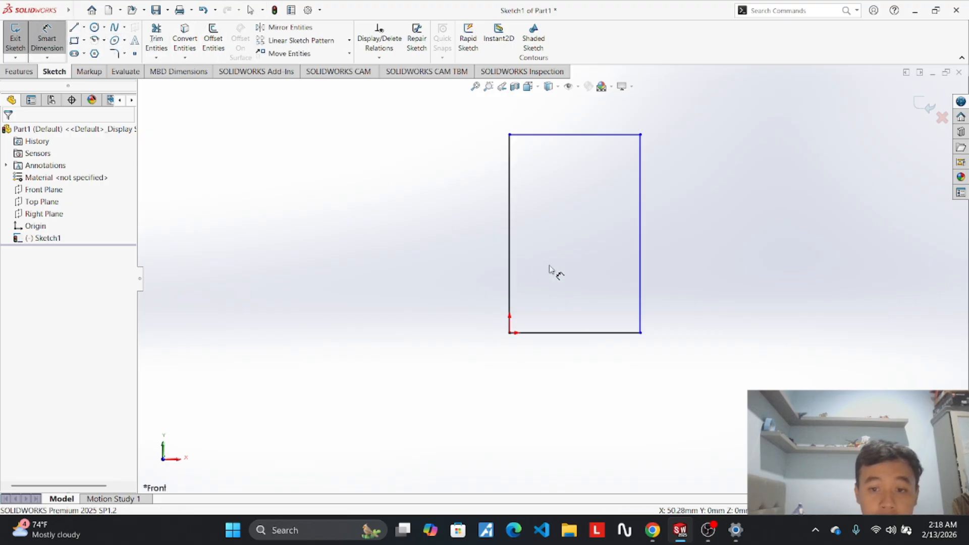
{"action": "left_click", "coordinate": [581, 333]}
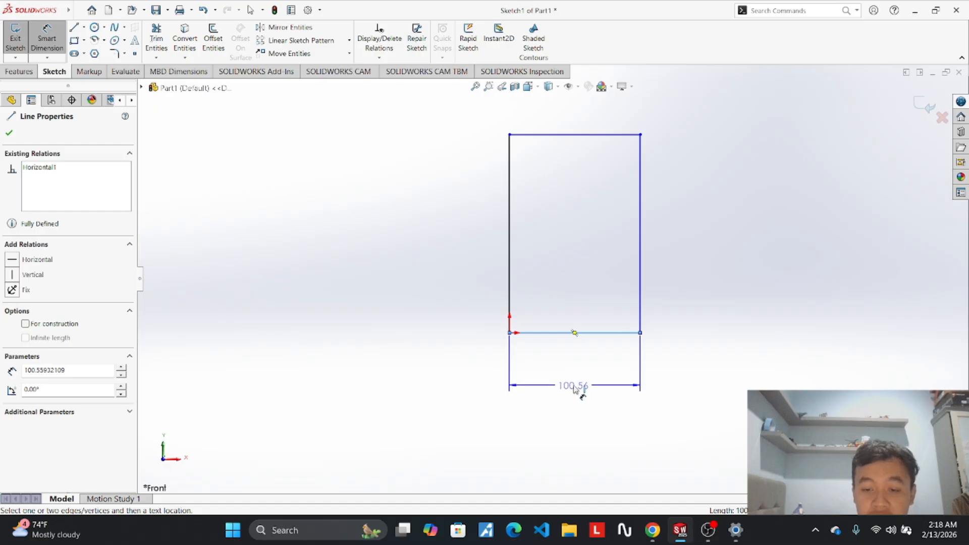
{"action": "left_click", "coordinate": [576, 382]}
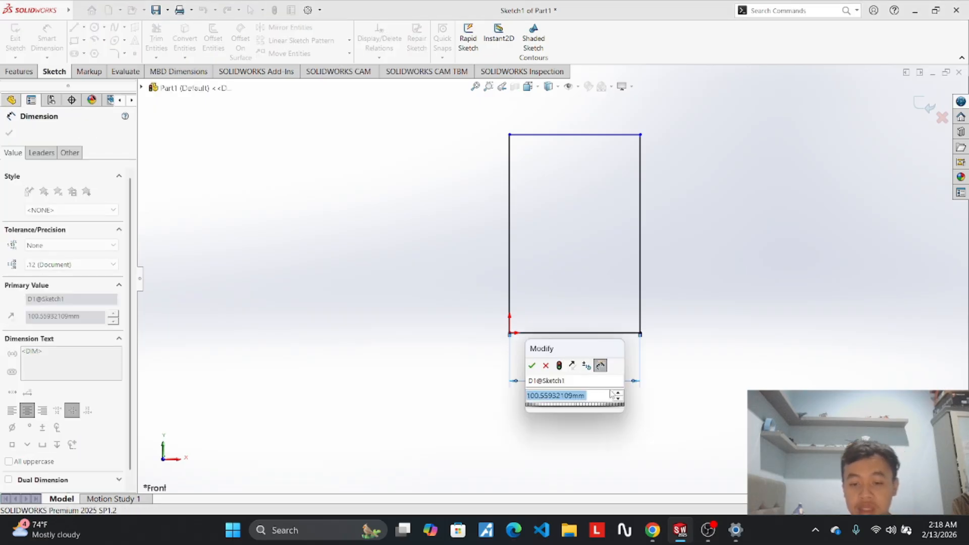
{"action": "mouse_move", "coordinate": [679, 531]}
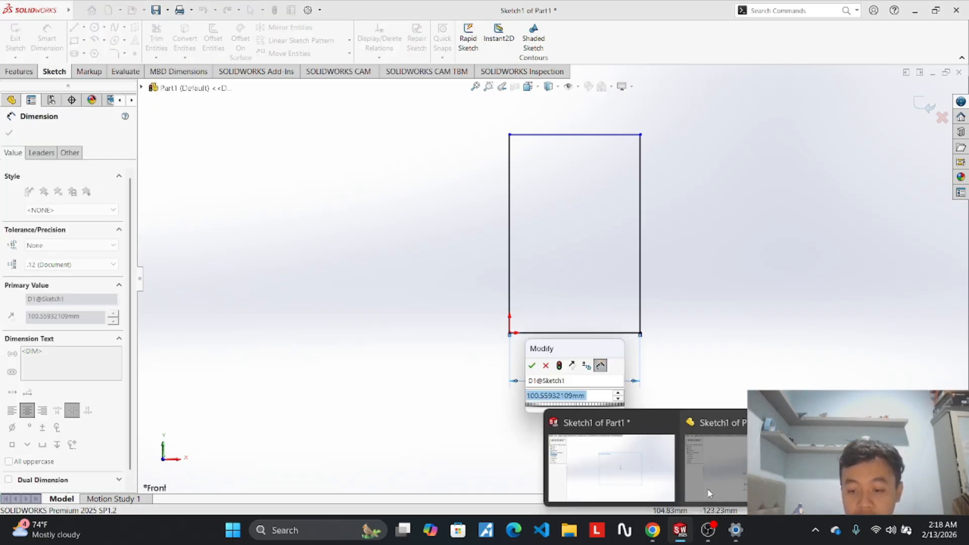
{"action": "mouse_move", "coordinate": [709, 490]}
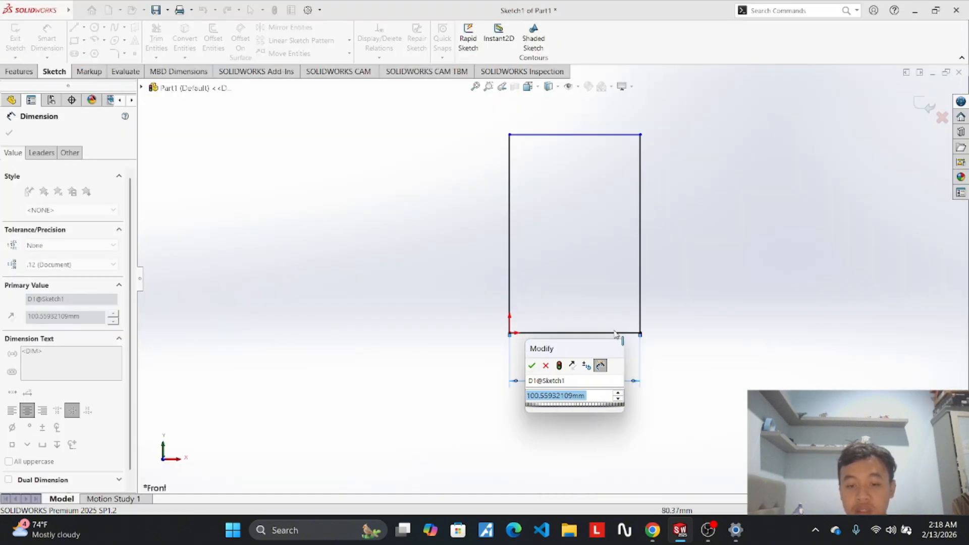
{"action": "type", "text": "55"}
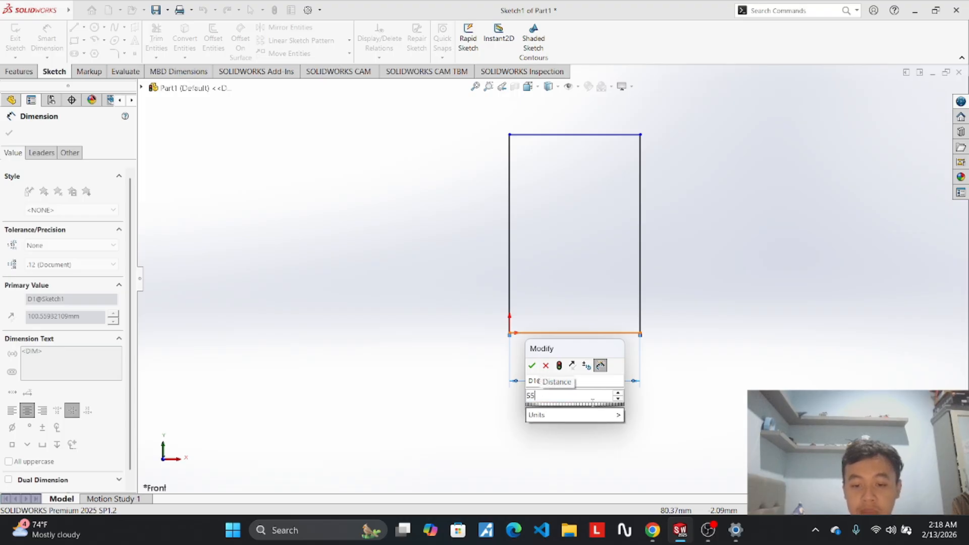
{"action": "key", "text": "Return"}
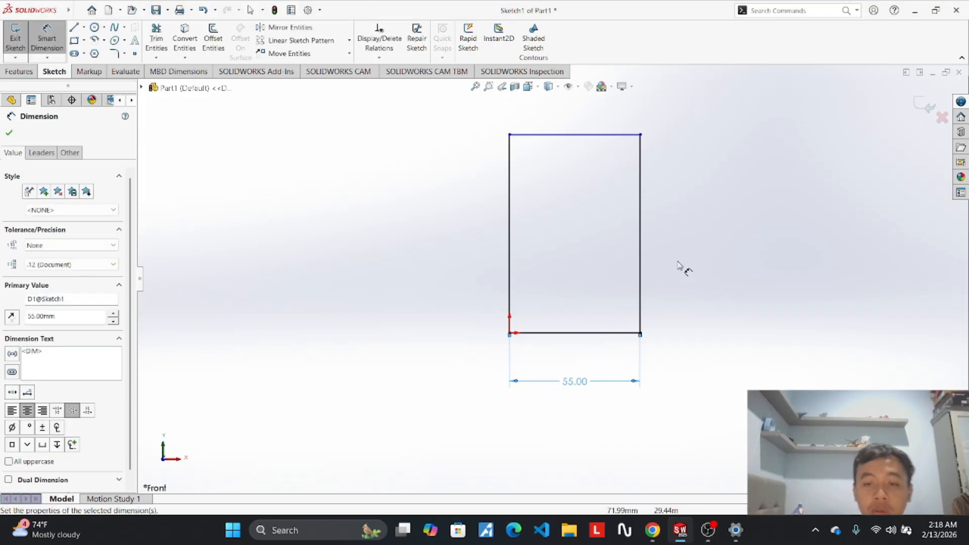
Dimension the rectangle's left edge and set its length to 135 mm.
{"action": "left_click", "coordinate": [641, 224]}
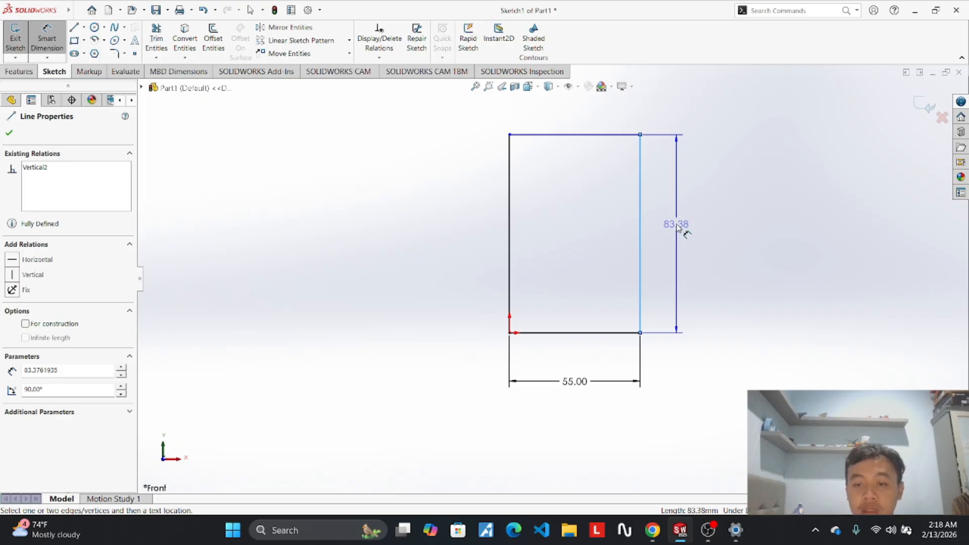
{"action": "key", "text": "Escape"}
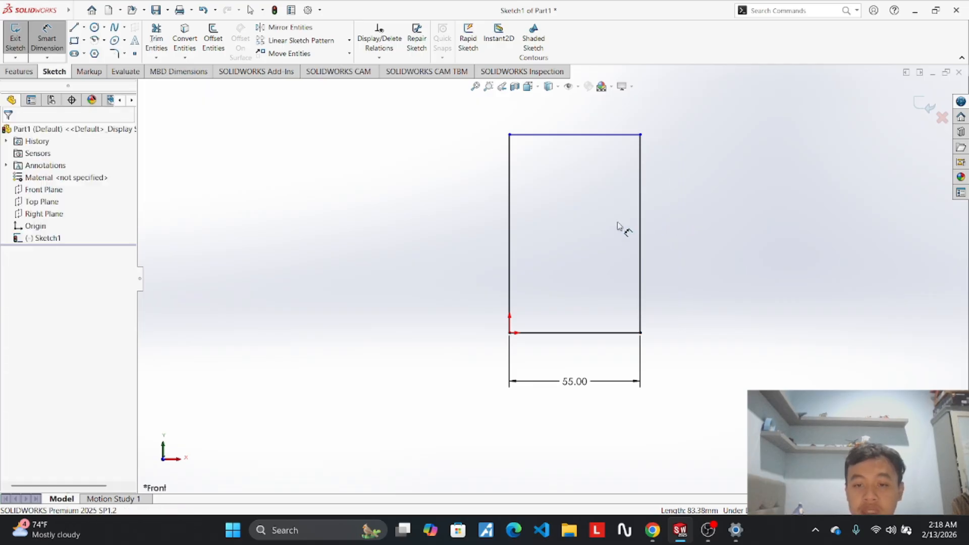
{"action": "left_click", "coordinate": [510, 240]}
{"action": "left_click", "coordinate": [447, 227]}
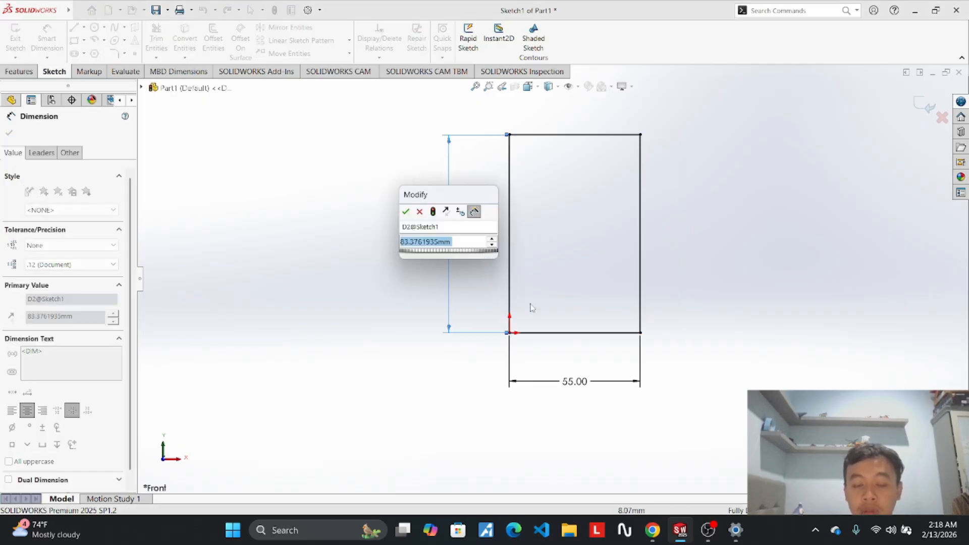
{"action": "type", "text": "1"}
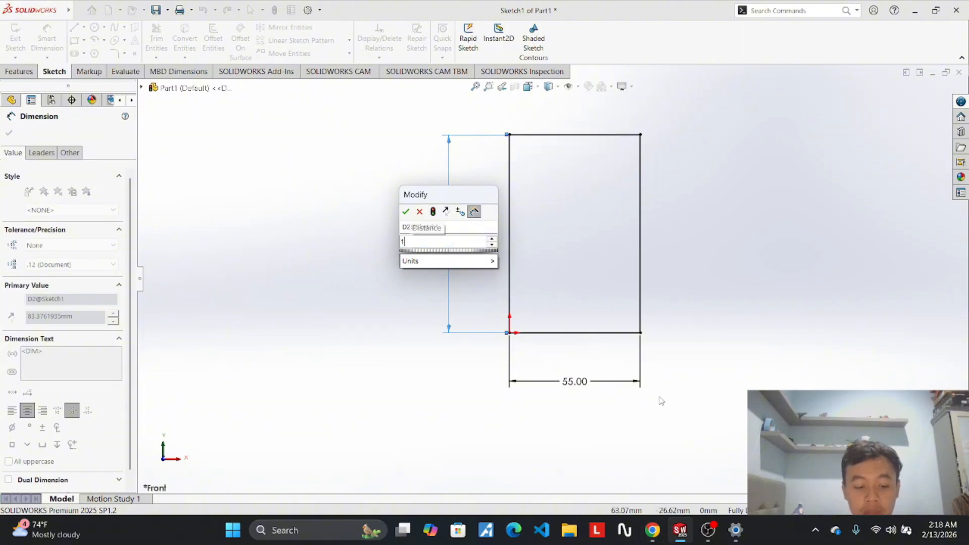
{"action": "type", "text": "35"}
{"action": "key", "text": "Return"}
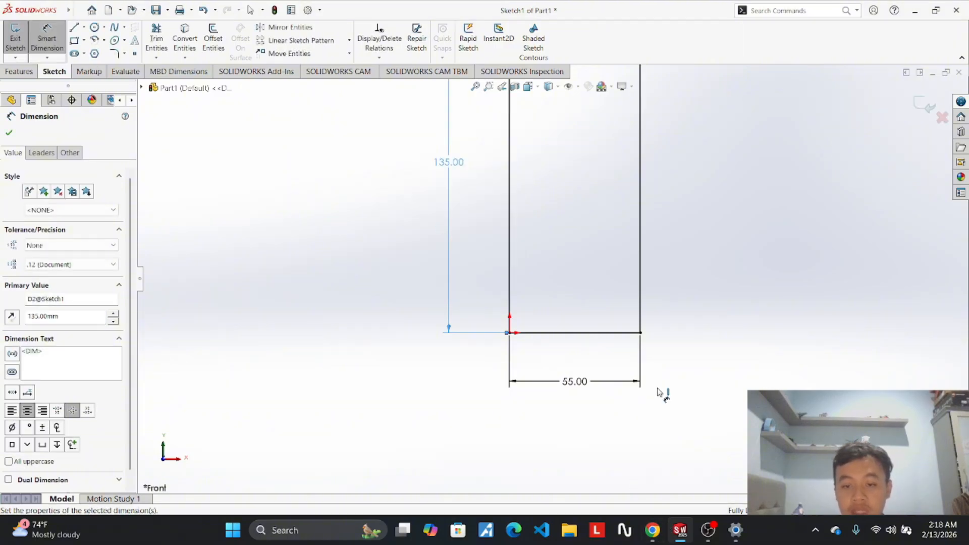
{"action": "scroll", "coordinate": [655, 388], "scroll_direction": "down", "scroll_amount": 2}
{"action": "scroll", "coordinate": [652, 386], "scroll_direction": "up", "scroll_amount": 3}
{"action": "scroll", "coordinate": [614, 191], "scroll_direction": "down", "scroll_amount": 1}
{"action": "scroll", "coordinate": [610, 209], "scroll_direction": "up", "scroll_amount": 4}
{"action": "scroll", "coordinate": [609, 217], "scroll_direction": "down", "scroll_amount": 2}
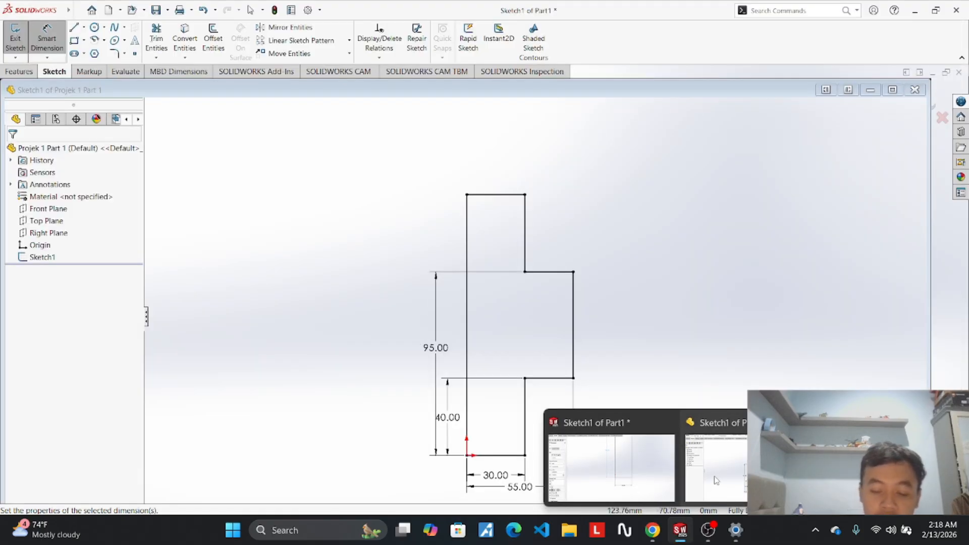
Check the dimensions of the reference sketch in Projek 1 Part 1 and return to the new part's sketch.
{"action": "left_click", "coordinate": [716, 480]}
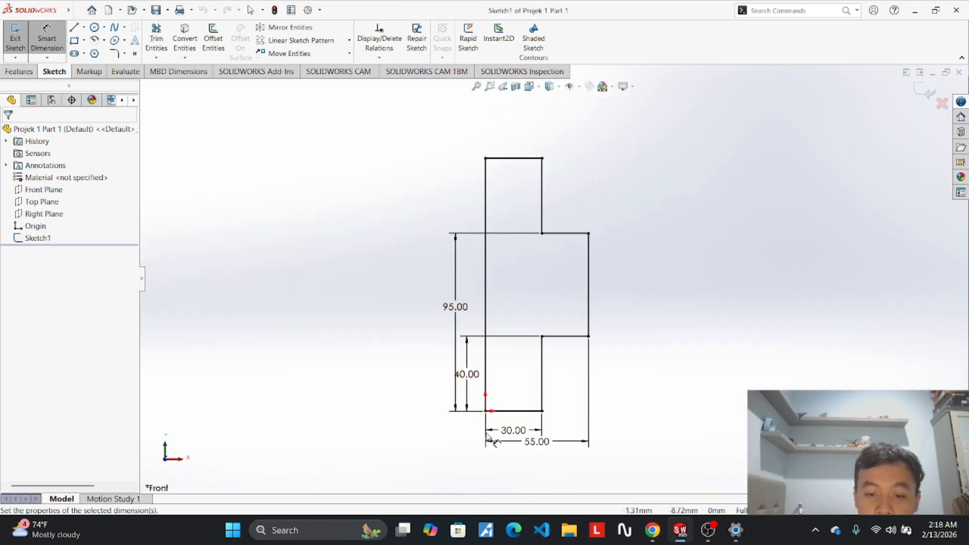
{"action": "left_click", "coordinate": [681, 533]}
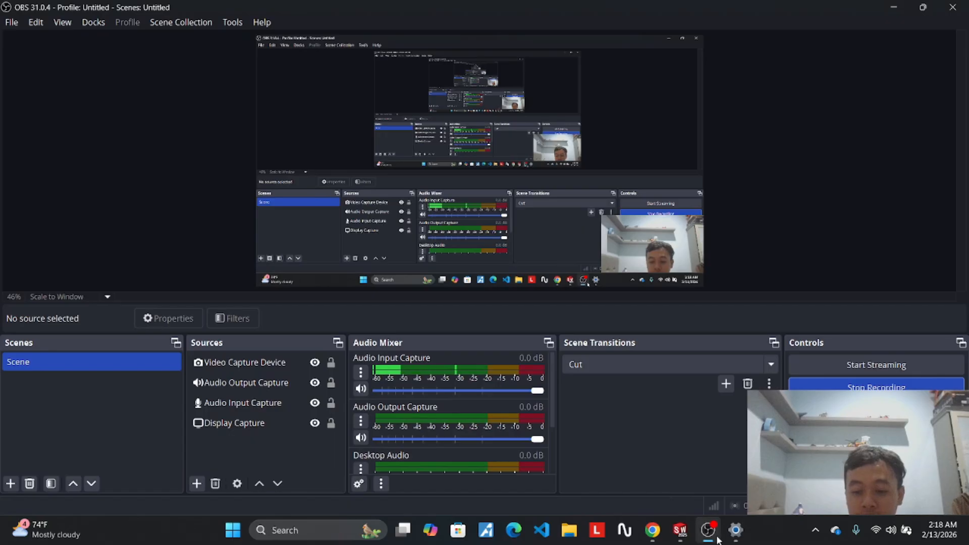
{"action": "left_click", "coordinate": [680, 530]}
{"action": "mouse_move", "coordinate": [677, 532]}
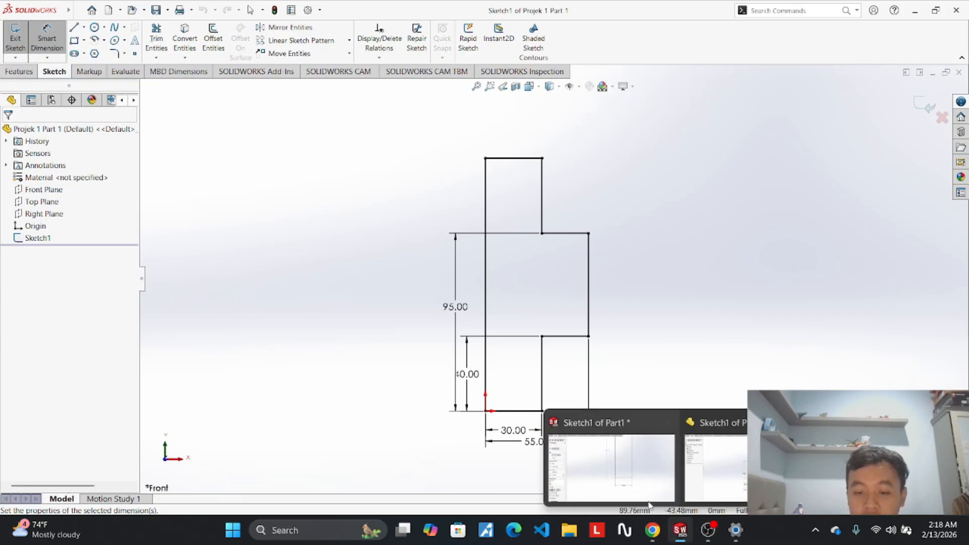
{"action": "left_click", "coordinate": [637, 490]}
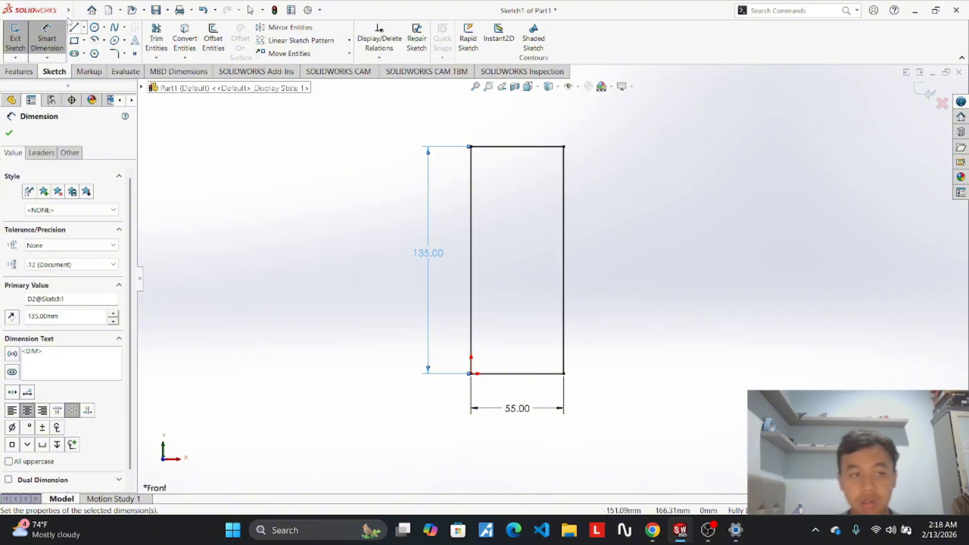
Switch to Chrome and examine the dimensions of exercise drawing a) in the Modul 1 Praktikum CAD PDF.
{"action": "mouse_move", "coordinate": [656, 534]}
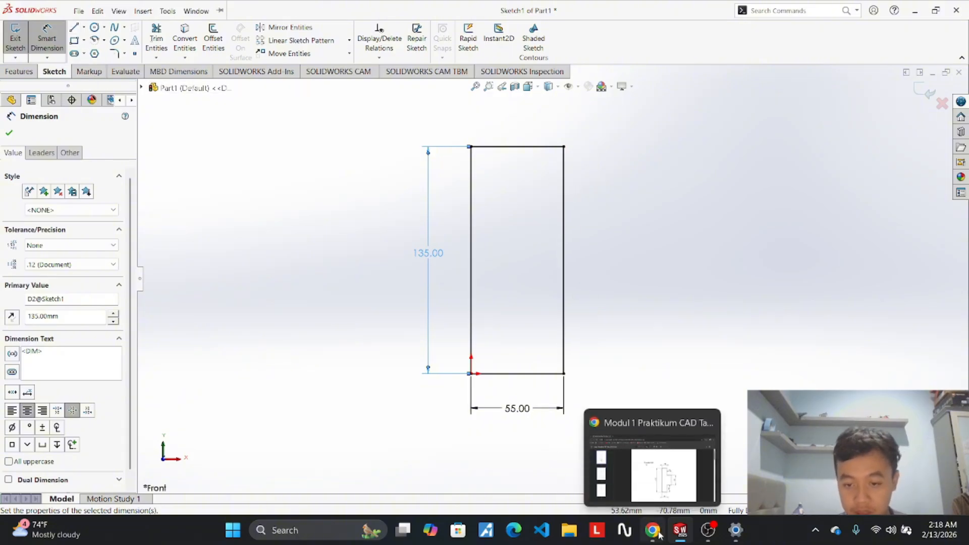
{"action": "left_click", "coordinate": [662, 477]}
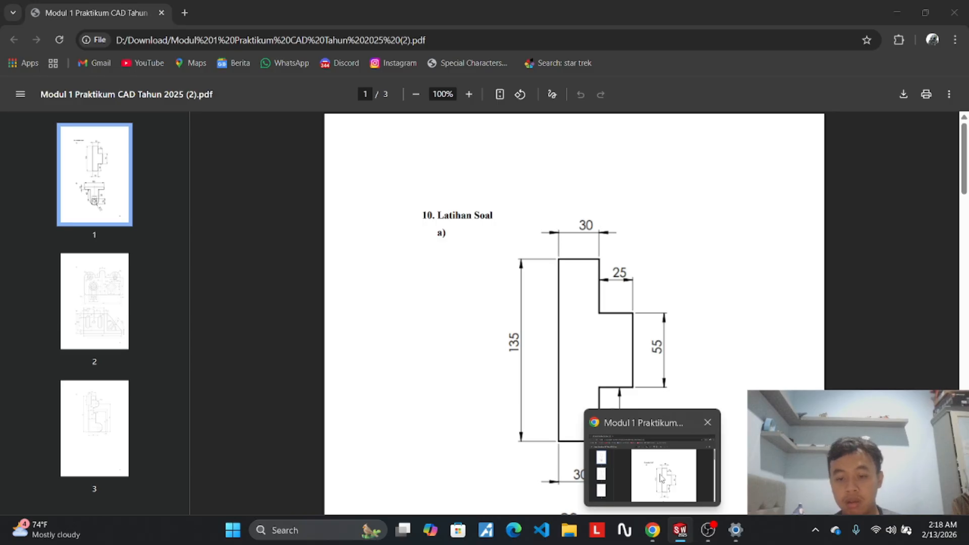
{"action": "left_click", "coordinate": [656, 538]}
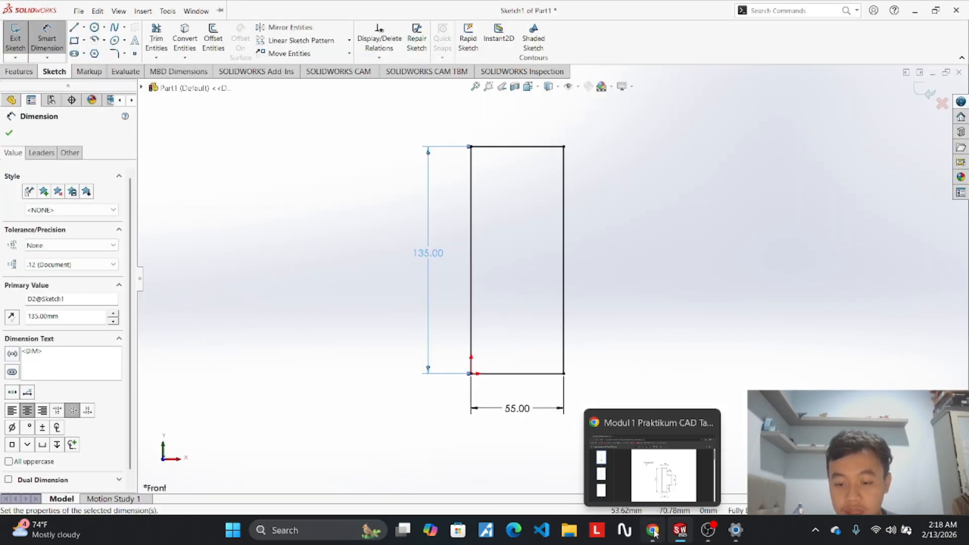
{"action": "left_click", "coordinate": [655, 534]}
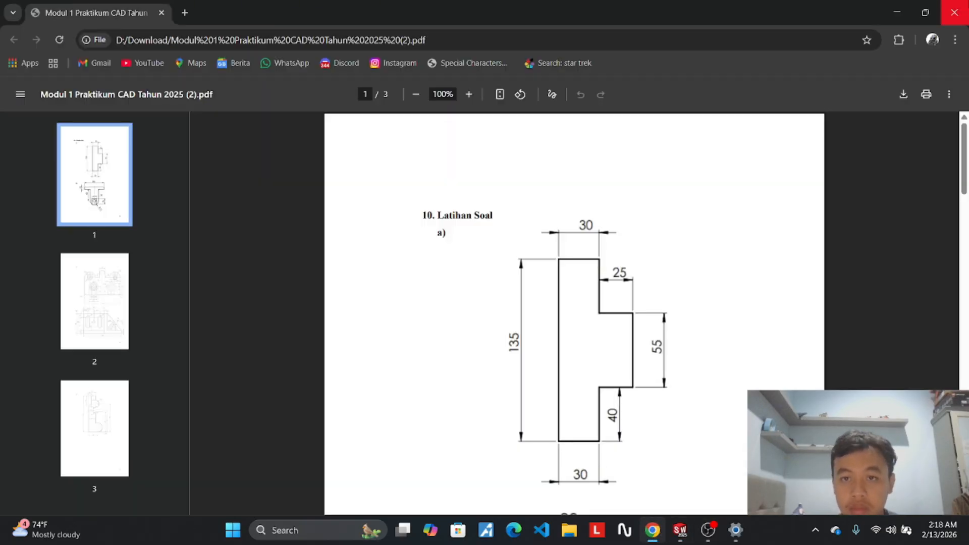
{"action": "left_click", "coordinate": [654, 533]}
Compare the stepped outline of the Projek 1 Part 1 sketch, then go back to the sketch of Part1.
{"action": "mouse_move", "coordinate": [677, 532]}
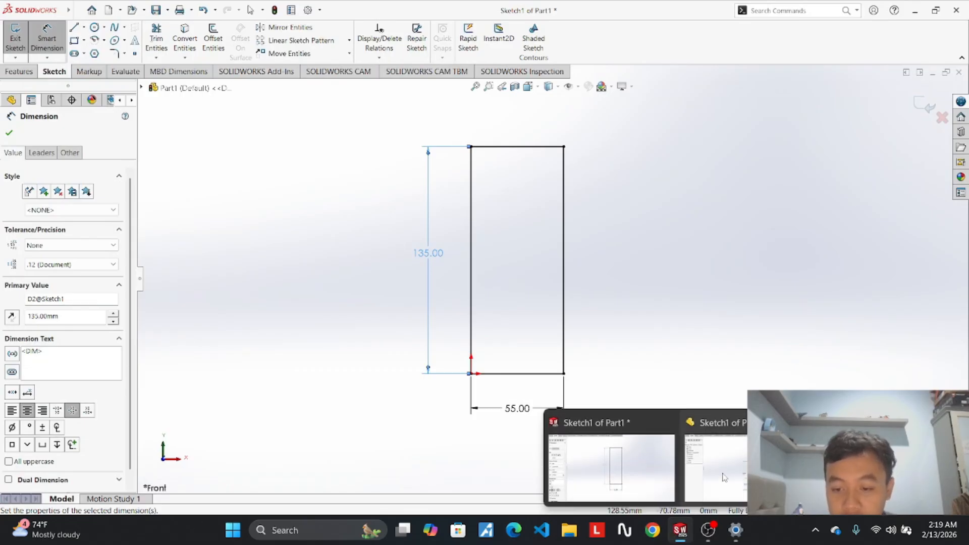
{"action": "left_click", "coordinate": [724, 477]}
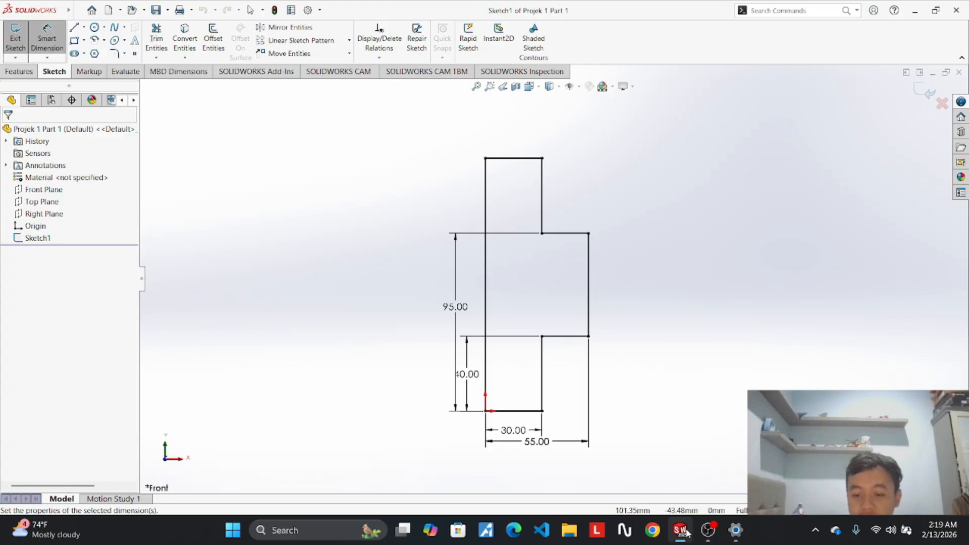
{"action": "mouse_move", "coordinate": [686, 533]}
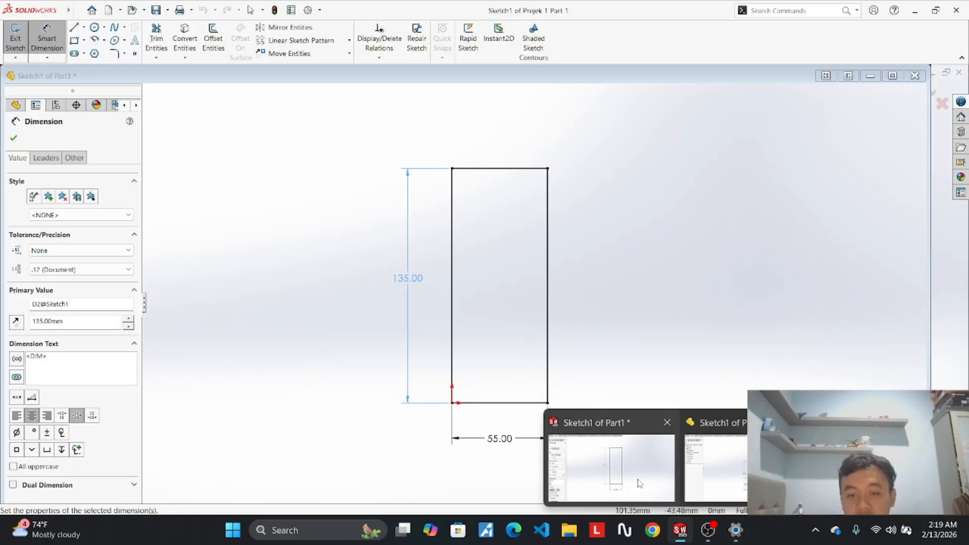
{"action": "left_click", "coordinate": [639, 484]}
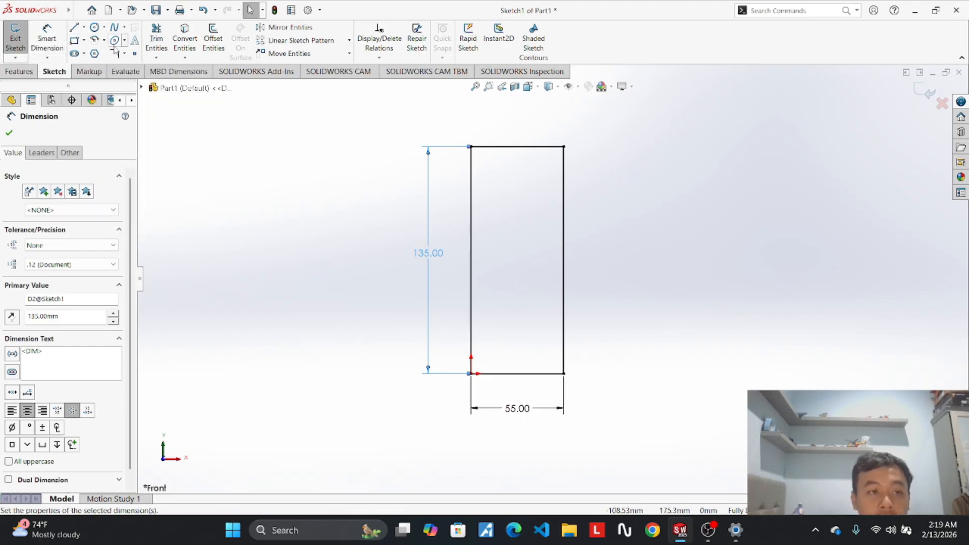
Draw a corner rectangle about 48 mm tall inside the large rectangle, starting from its upper-right corner.
{"action": "left_click", "coordinate": [74, 40]}
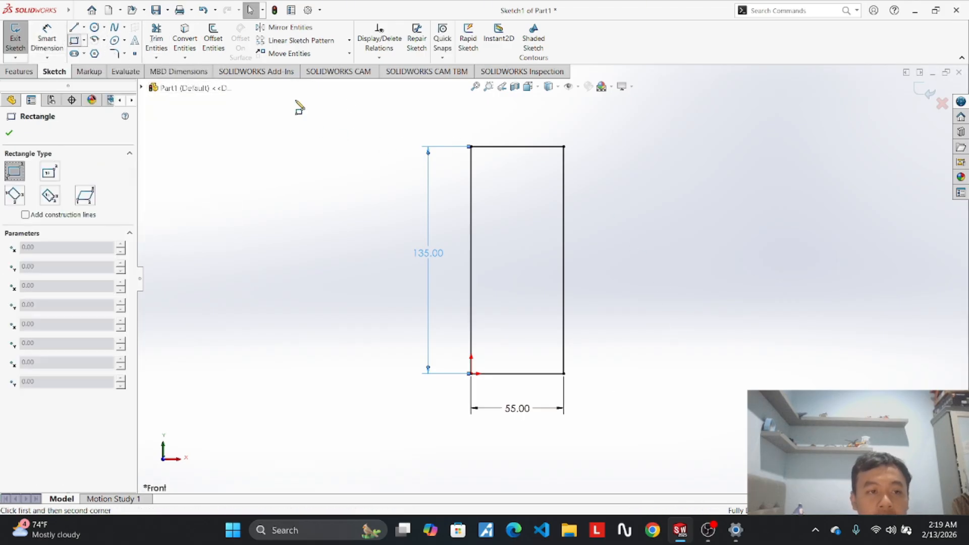
{"action": "left_click", "coordinate": [564, 147]}
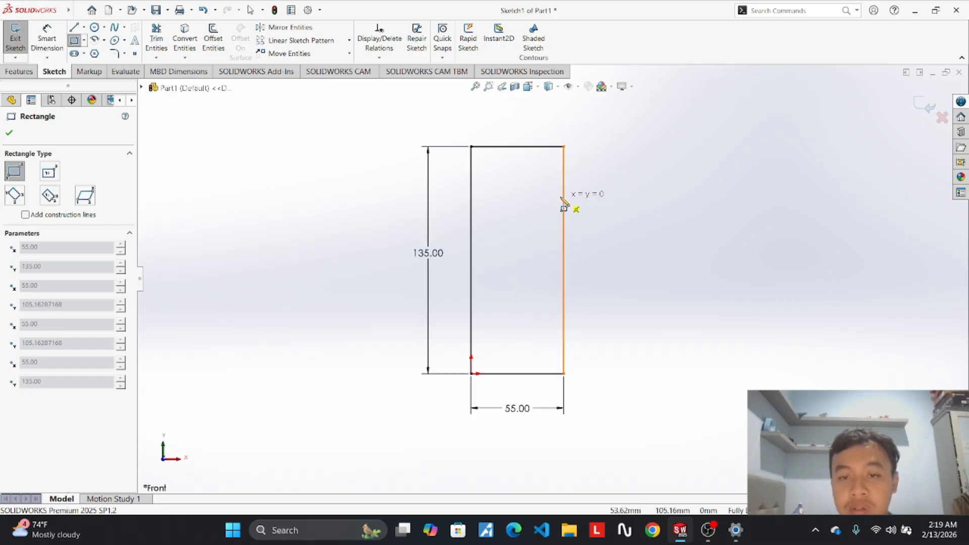
{"action": "left_click", "coordinate": [529, 227]}
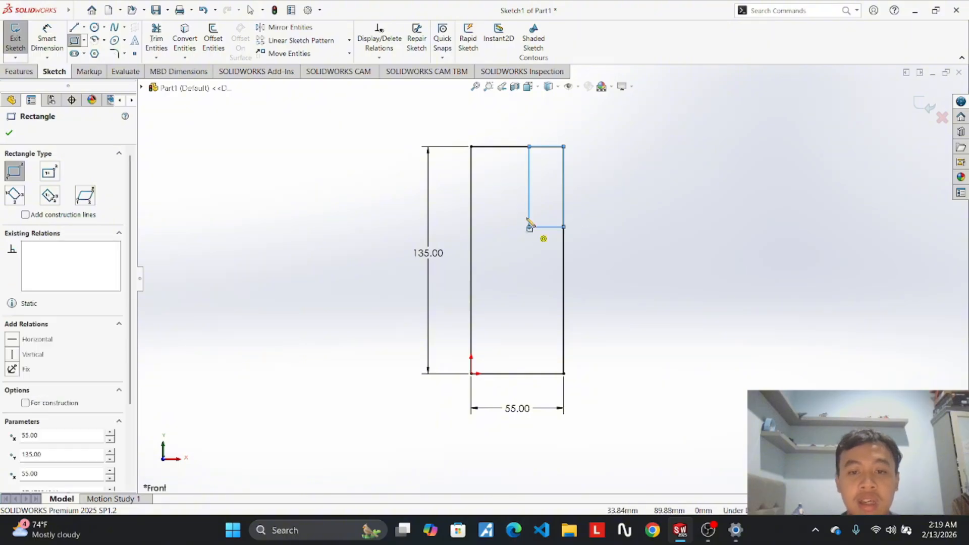
{"action": "left_click", "coordinate": [84, 41]}
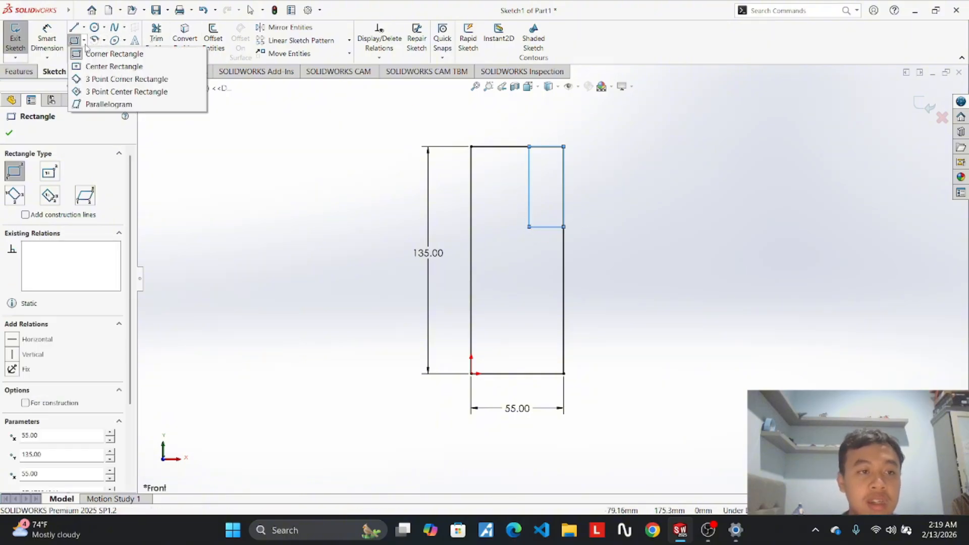
{"action": "left_click", "coordinate": [569, 146]}
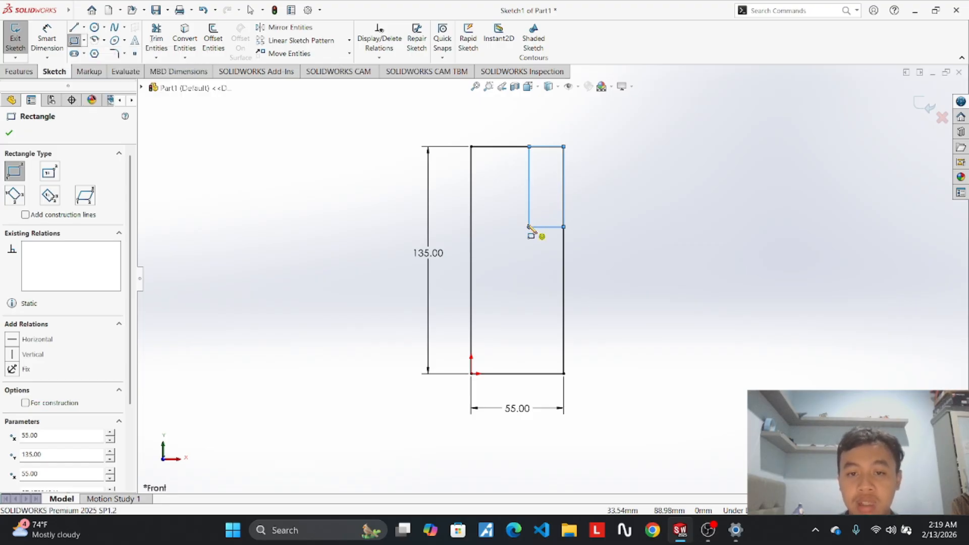
Dimension the small corner rectangle's vertical side with Smart Dimension and set its length to 25 mm.
{"action": "left_click", "coordinate": [46, 40]}
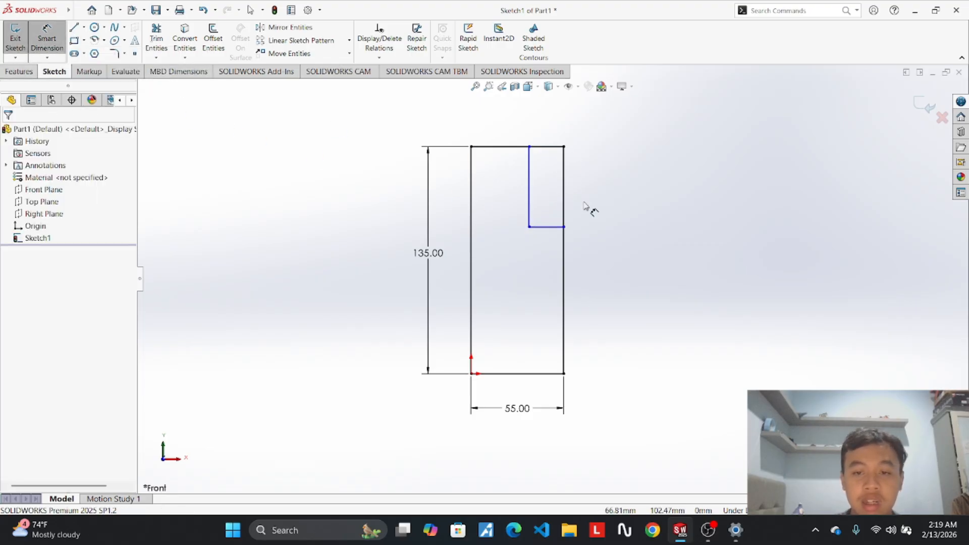
{"action": "left_click", "coordinate": [530, 187]}
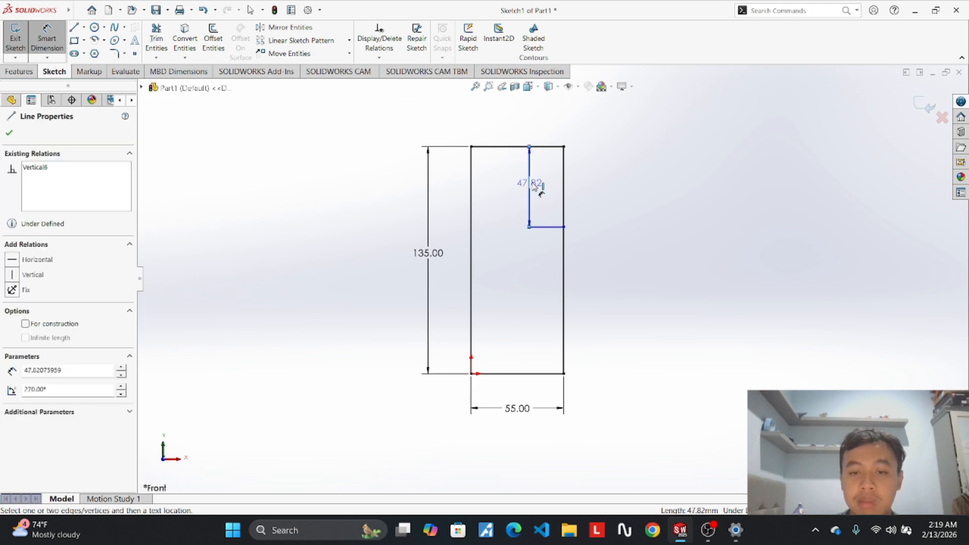
{"action": "left_click", "coordinate": [602, 186]}
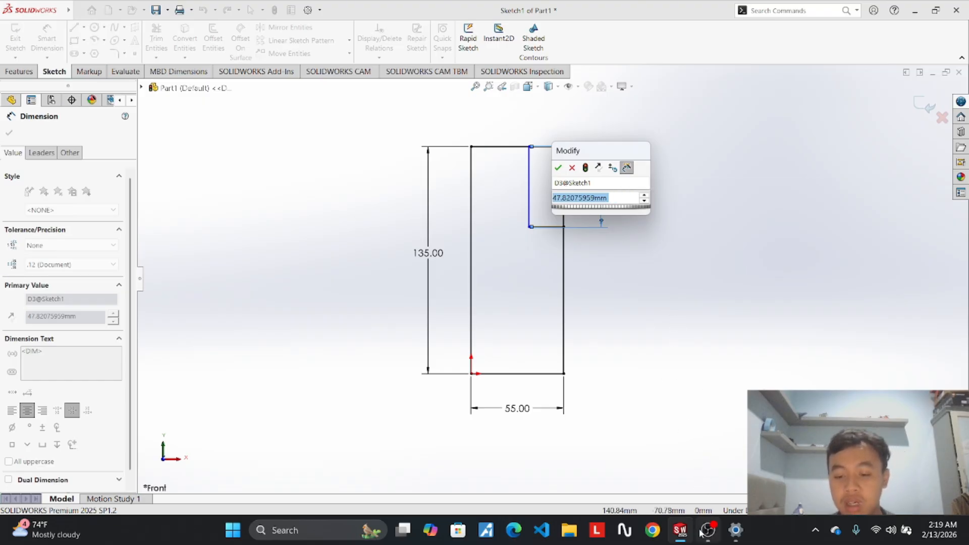
{"action": "mouse_move", "coordinate": [689, 533]}
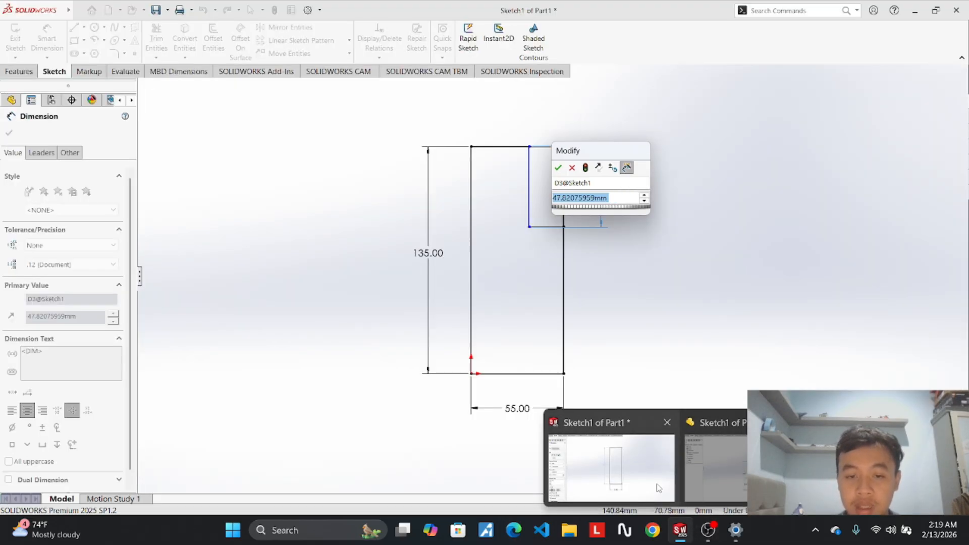
{"action": "mouse_move", "coordinate": [721, 493]}
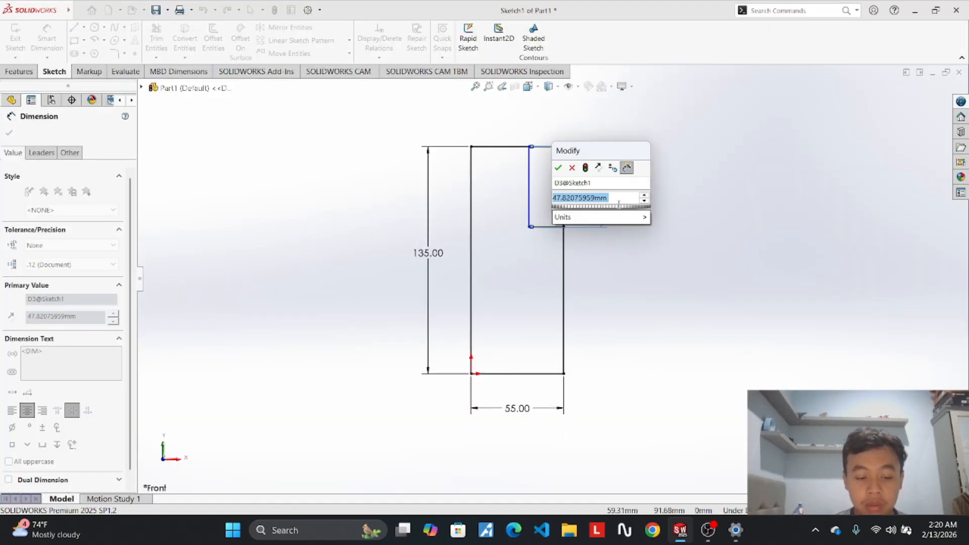
{"action": "type", "text": "25"}
{"action": "key", "text": "Return"}
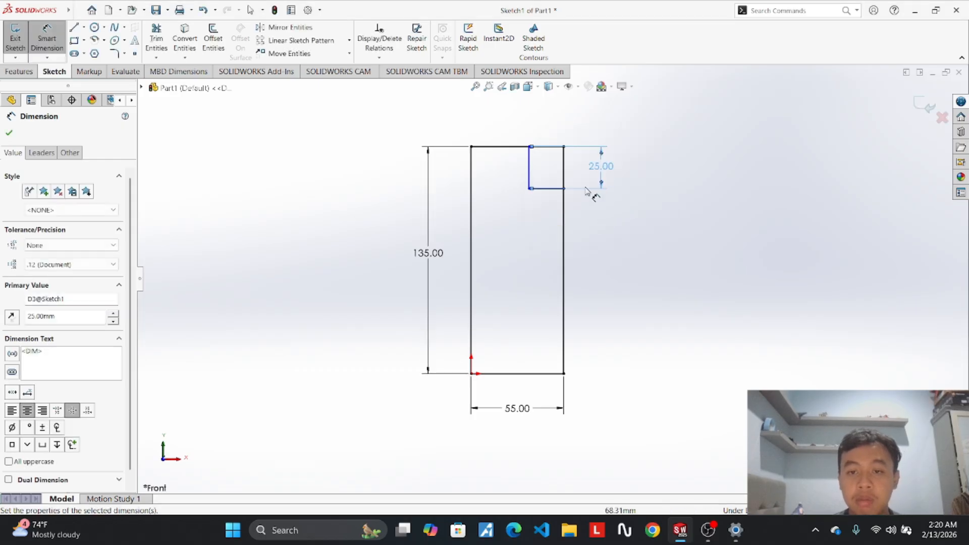
{"action": "left_click", "coordinate": [549, 147]}
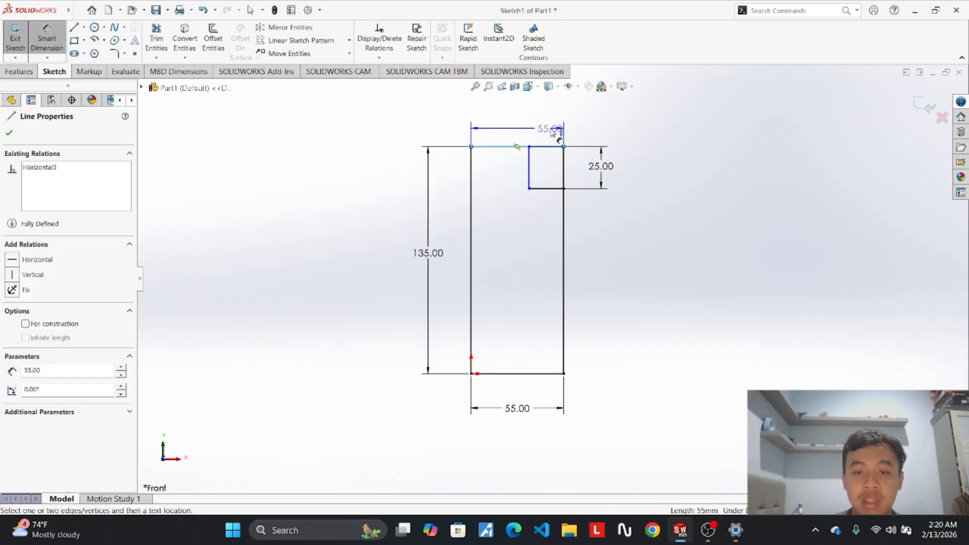
{"action": "key", "text": "Escape"}
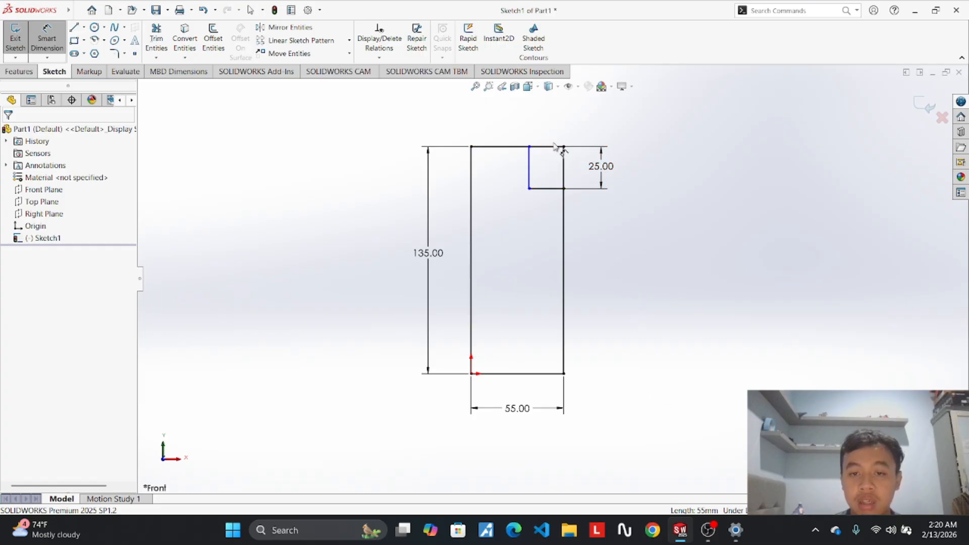
Check the reference sketch and set the small corner rectangle's height dimension to 40 mm.
{"action": "mouse_move", "coordinate": [688, 534]}
{"action": "mouse_move", "coordinate": [714, 486]}
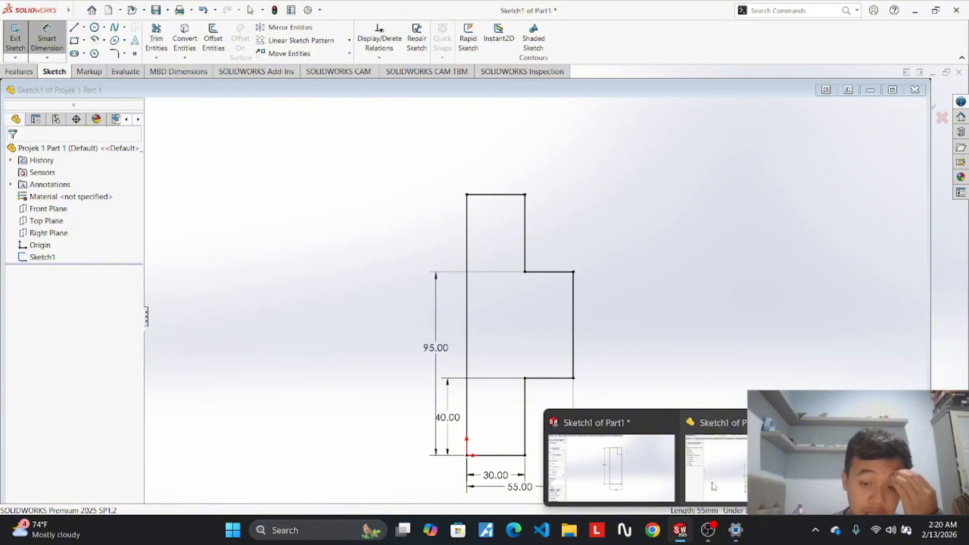
{"action": "double_click", "coordinate": [605, 162]}
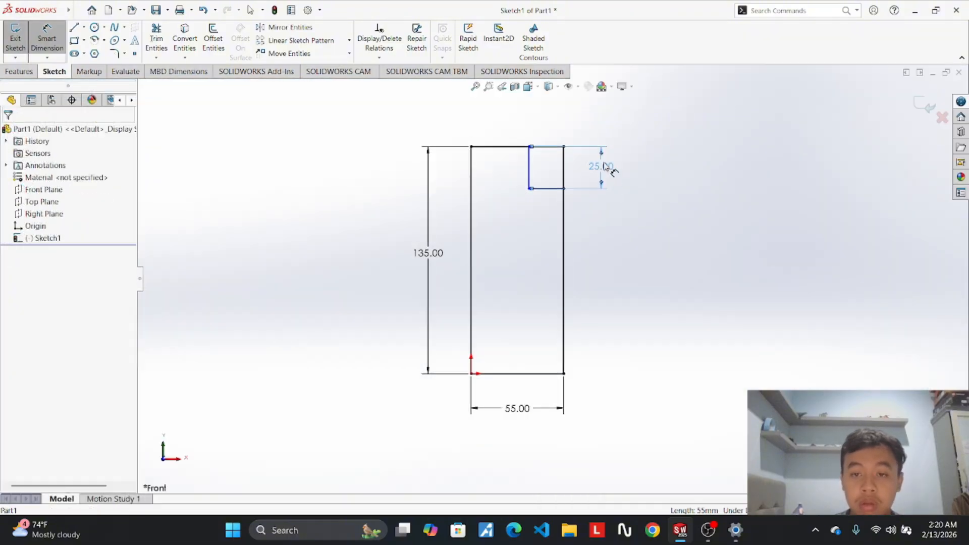
{"action": "type", "text": "40"}
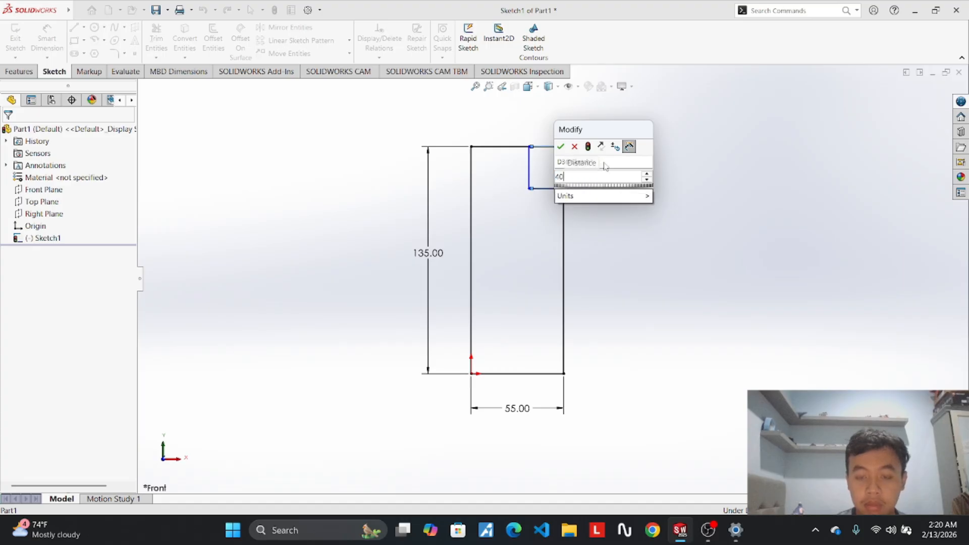
{"action": "key", "text": "Return"}
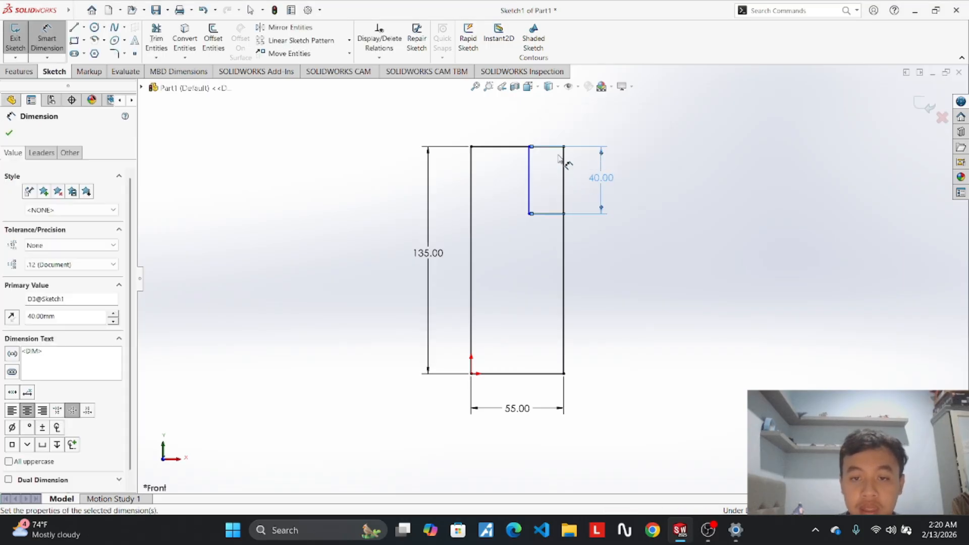
Dimension the small upper rectangle's lower horizontal side and set its width to 25 mm.
{"action": "left_click", "coordinate": [551, 214]}
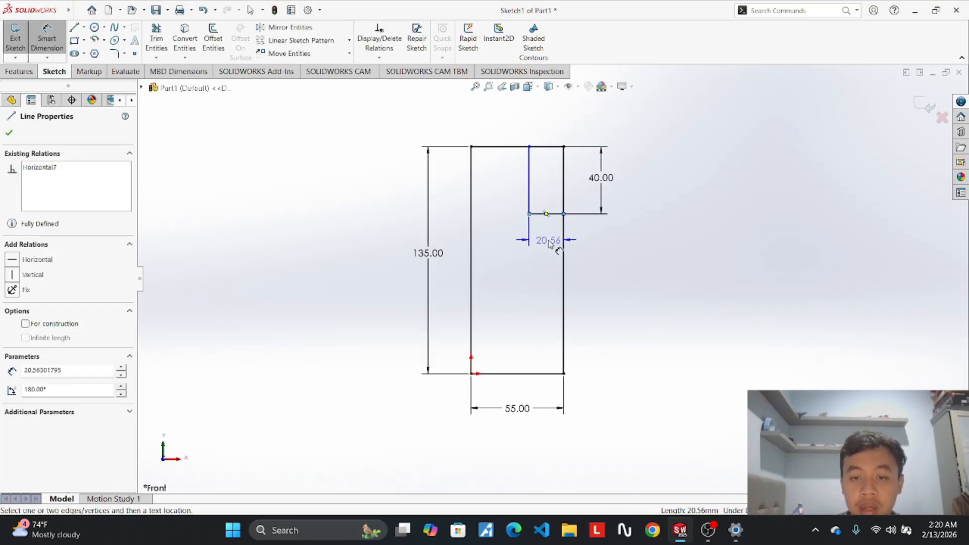
{"action": "left_click", "coordinate": [548, 242]}
{"action": "type", "text": "25"}
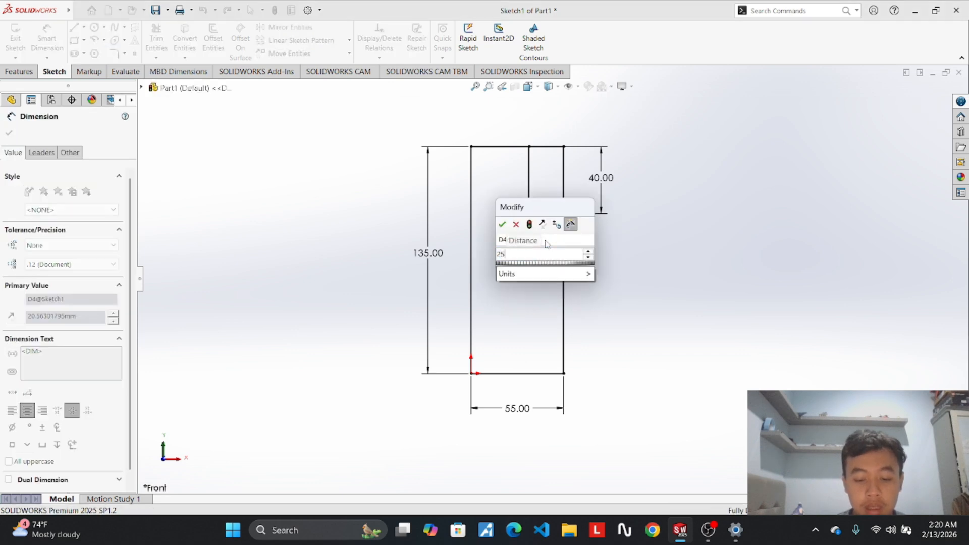
{"action": "key", "text": "Return"}
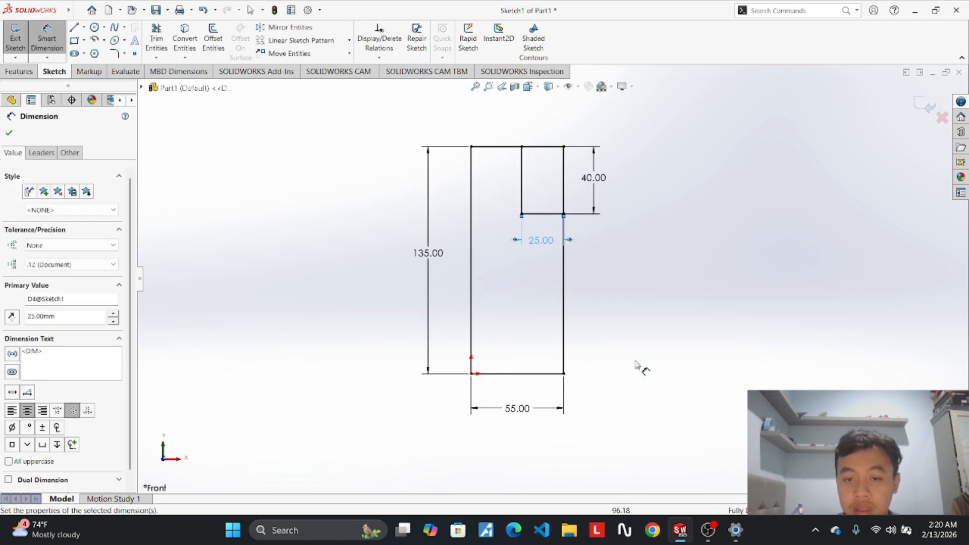
Check the Projek 1 Part 1 sketch, then draw a corner rectangle about 38 mm tall inside Part1's large rectangle from its lower-right corner.
{"action": "mouse_move", "coordinate": [698, 539]}
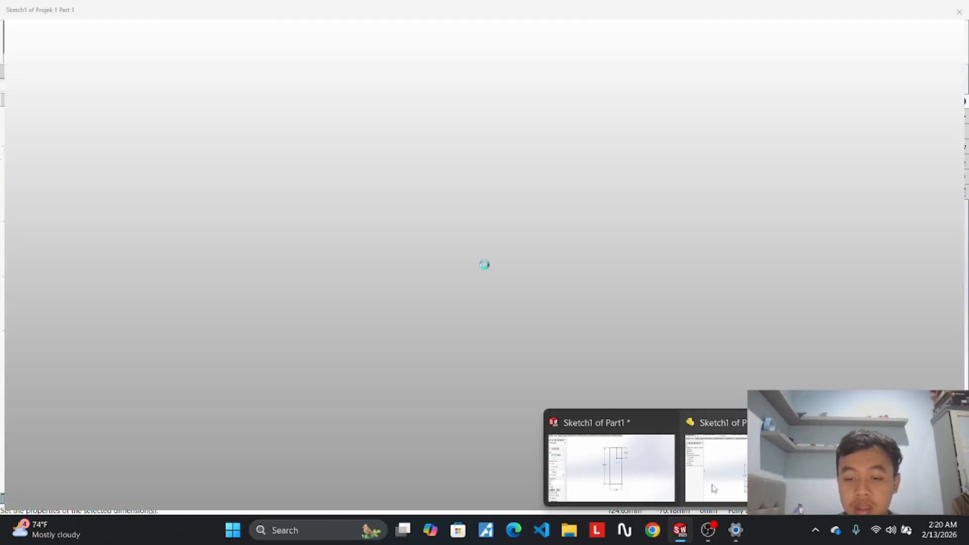
{"action": "mouse_move", "coordinate": [714, 488]}
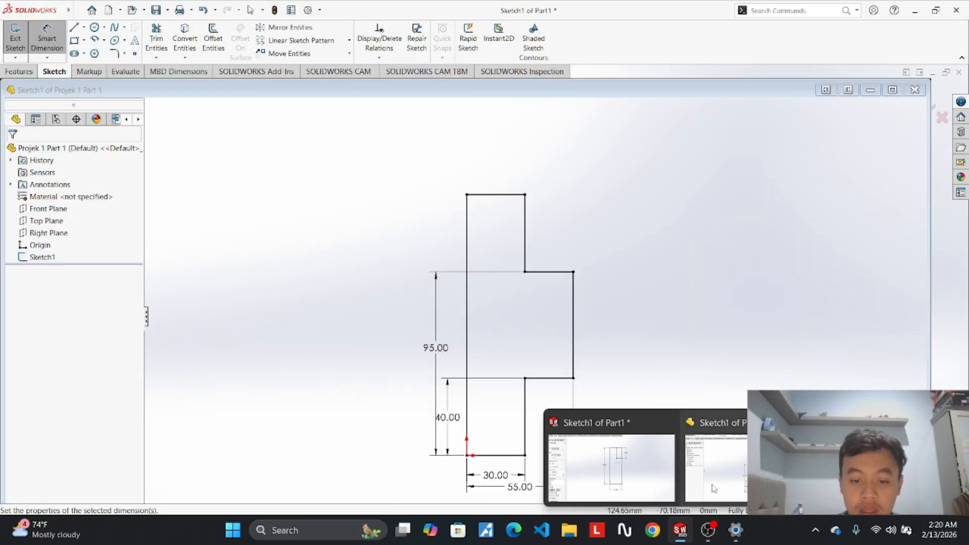
{"action": "left_click", "coordinate": [714, 489]}
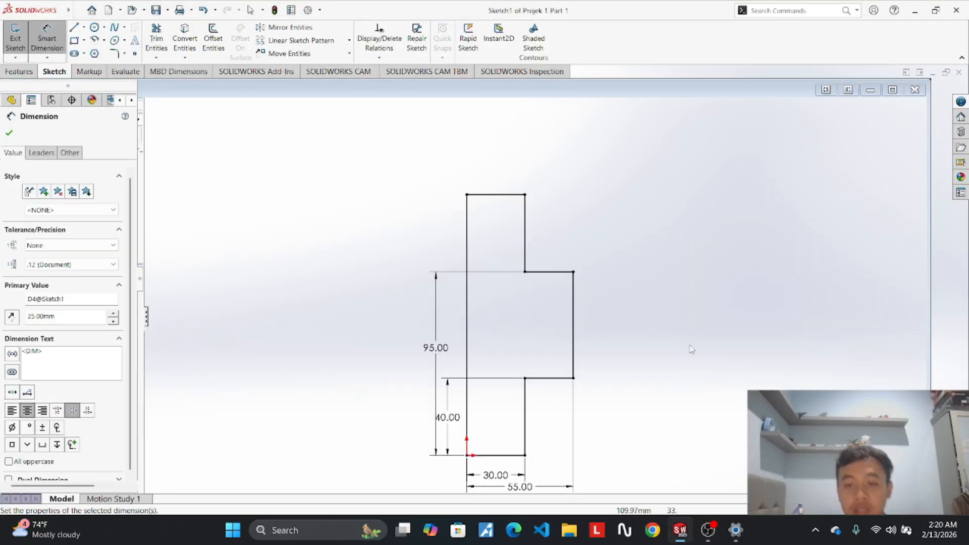
{"action": "mouse_move", "coordinate": [679, 530]}
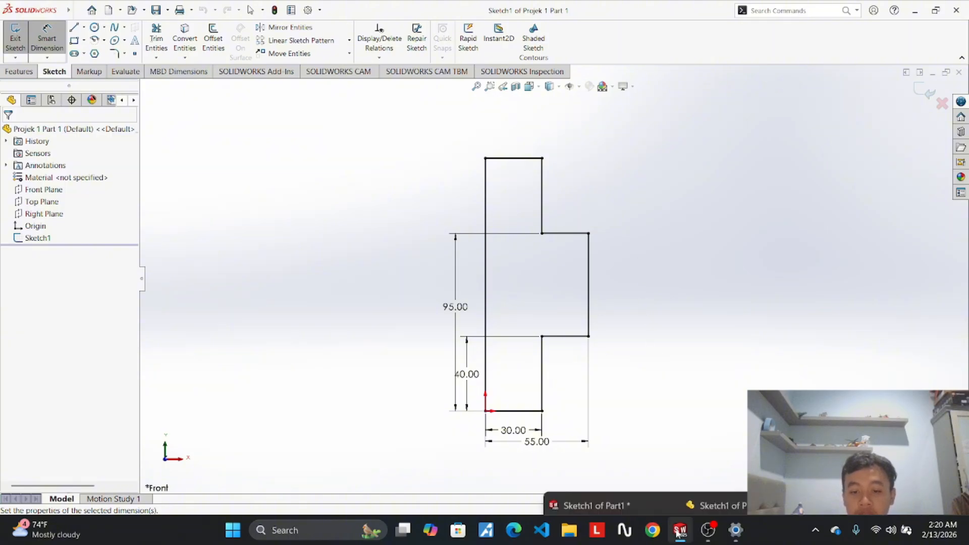
{"action": "left_click", "coordinate": [641, 470]}
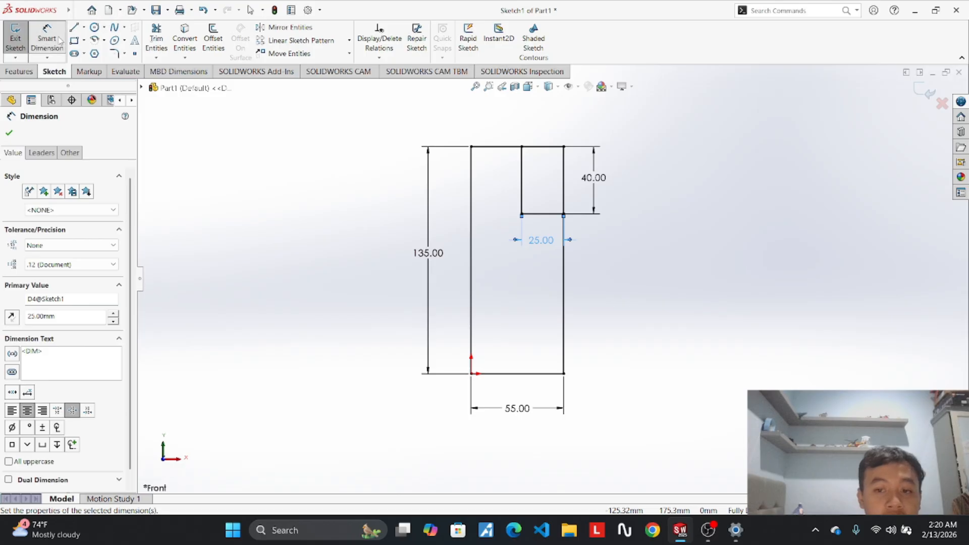
{"action": "left_click", "coordinate": [74, 40]}
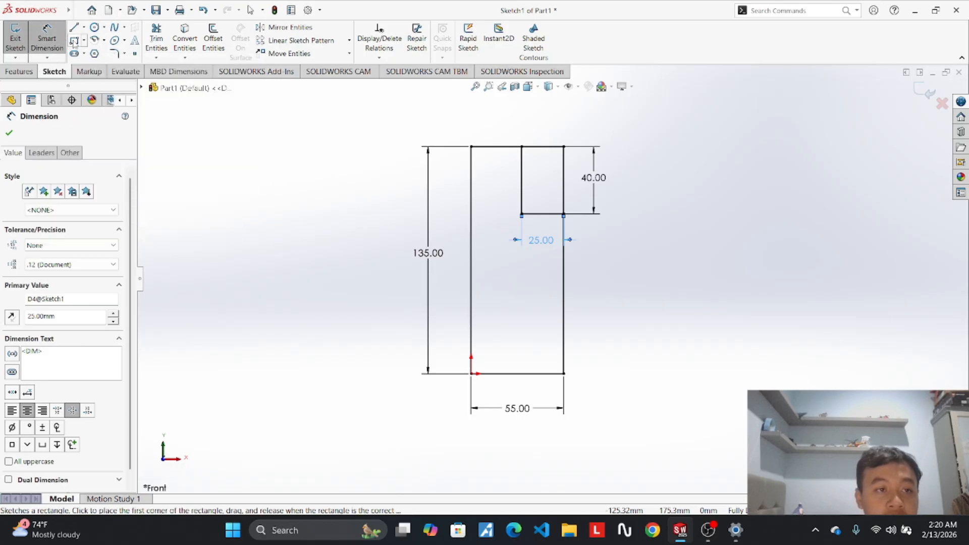
{"action": "left_click", "coordinate": [564, 374]}
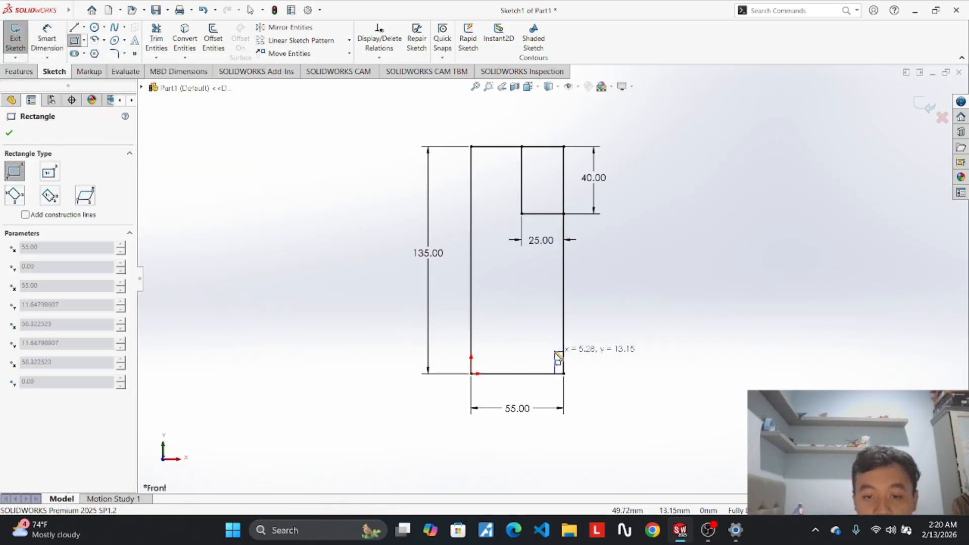
{"action": "left_click", "coordinate": [523, 310]}
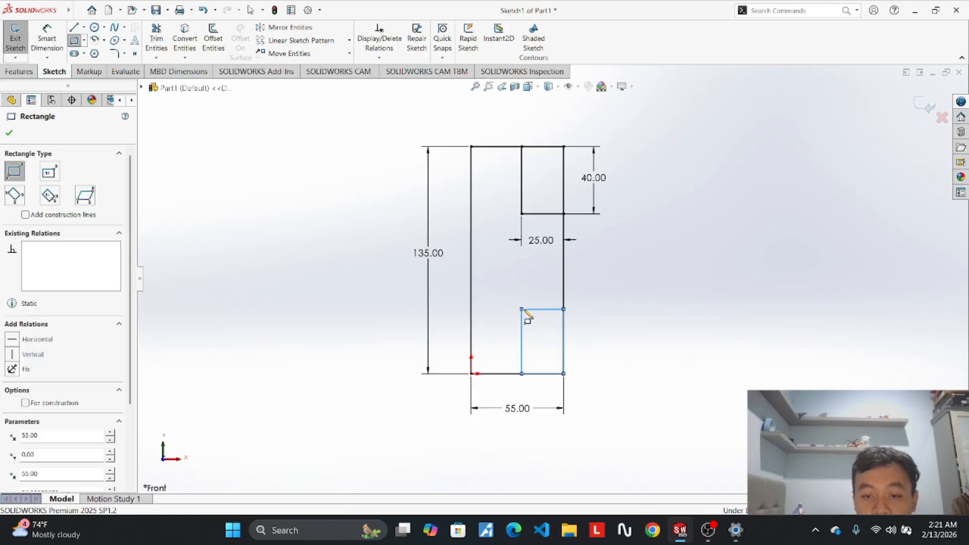
Dimension the lower corner rectangle's vertical side with Smart Dimension and set its height to 40 mm.
{"action": "left_click", "coordinate": [47, 37]}
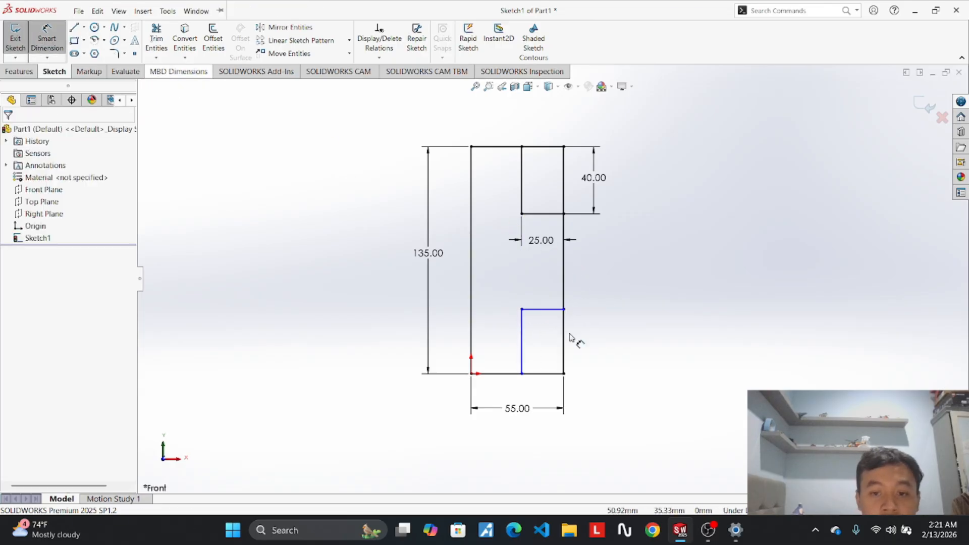
{"action": "left_click", "coordinate": [522, 339]}
{"action": "left_click", "coordinate": [586, 343]}
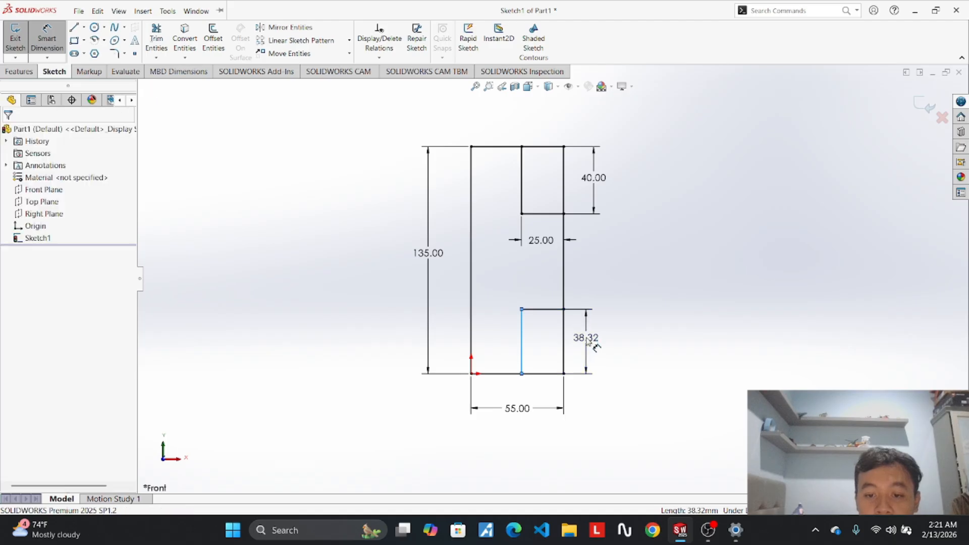
{"action": "type", "text": "40"}
{"action": "key", "text": "Return"}
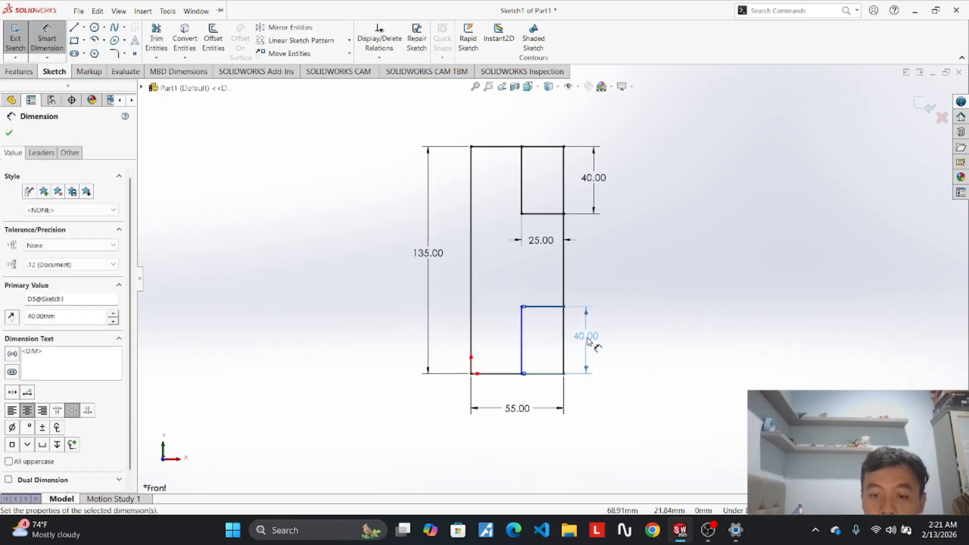
{"action": "key", "text": "Escape"}
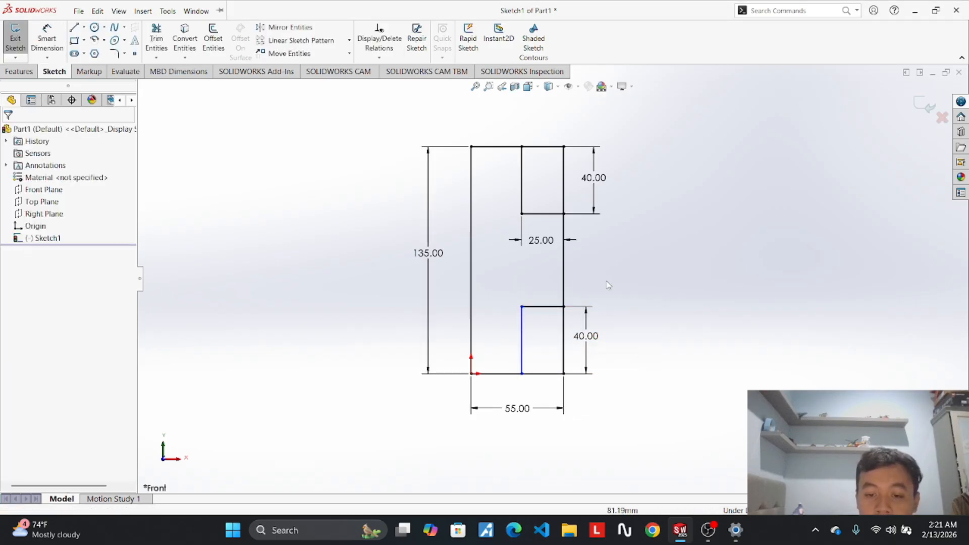
Try a 25 mm width dimension on the lower corner rectangle's upper side and undo it.
{"action": "left_click", "coordinate": [542, 307]}
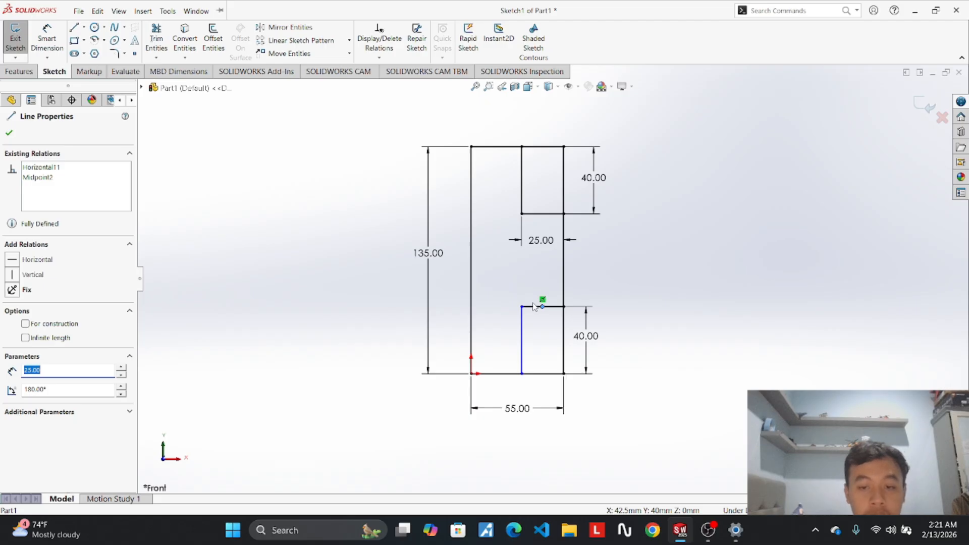
{"action": "left_click_drag", "start_coordinate": [535, 306], "coordinate": [570, 268]}
{"action": "right_click_drag", "start_coordinate": [528, 258], "coordinate": [528, 232]}
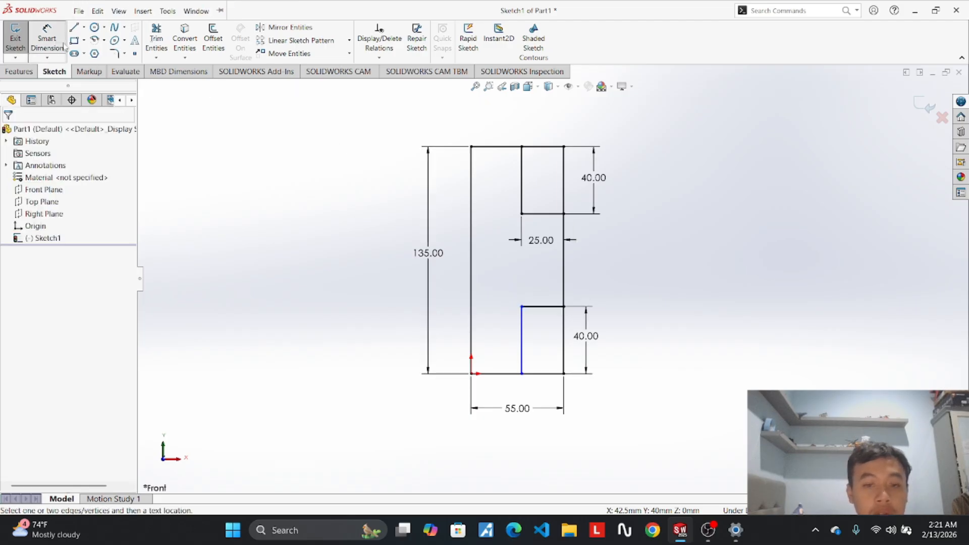
{"action": "left_click", "coordinate": [543, 307]}
{"action": "left_click", "coordinate": [542, 287]}
{"action": "key", "text": "Return"}
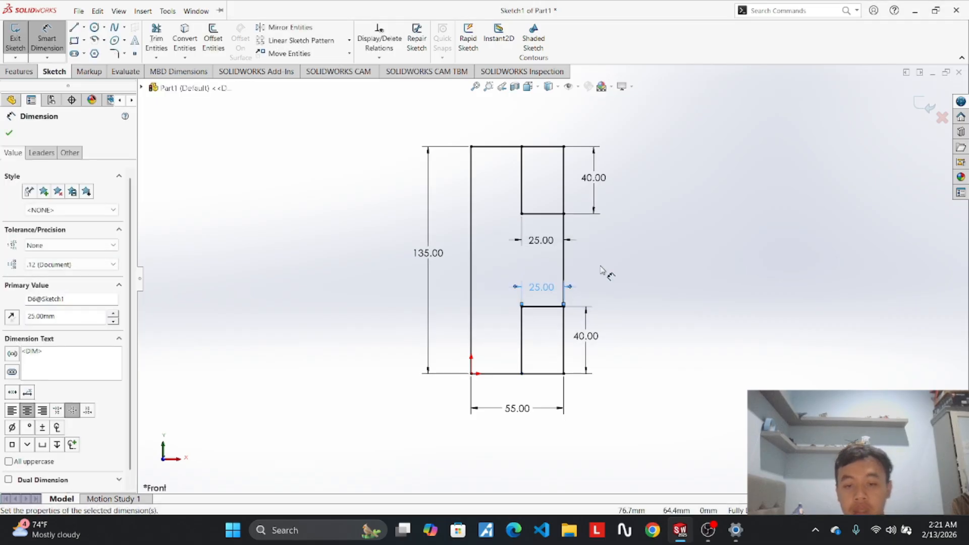
{"action": "key", "text": "Escape"}
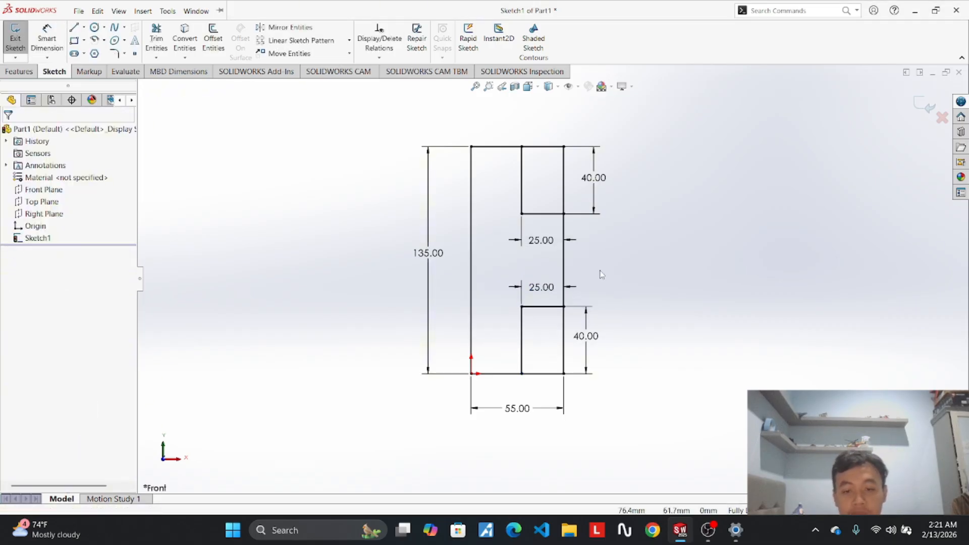
{"action": "key", "text": "ctrl+z"}
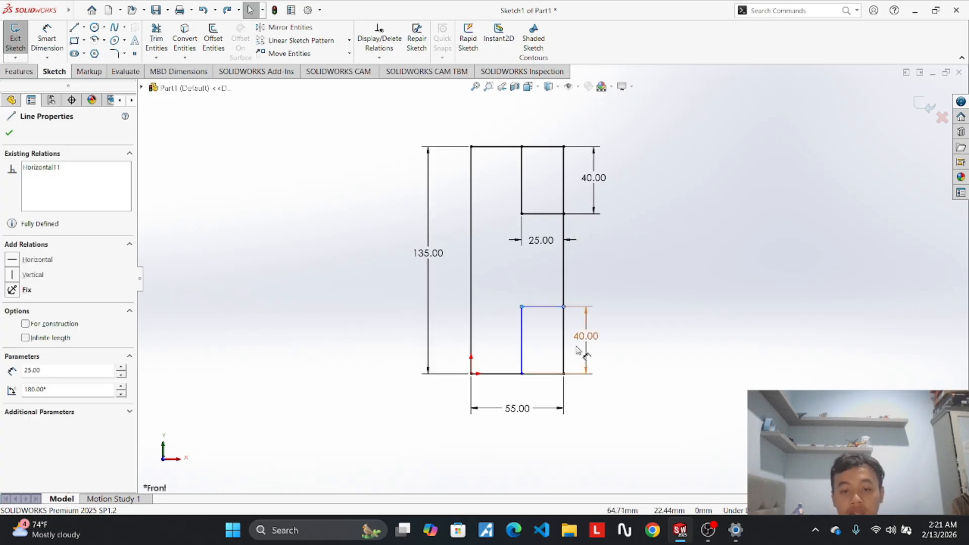
{"action": "left_click", "coordinate": [544, 351]}
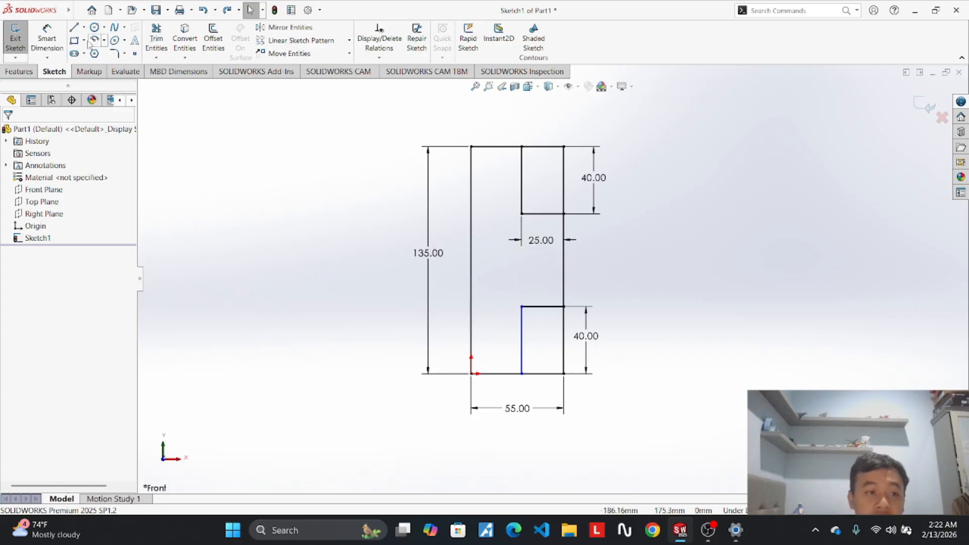
Add a 25 mm Smart Dimension to the lower corner rectangle's upper horizontal side.
{"action": "left_click", "coordinate": [47, 38]}
{"action": "left_click", "coordinate": [543, 307]}
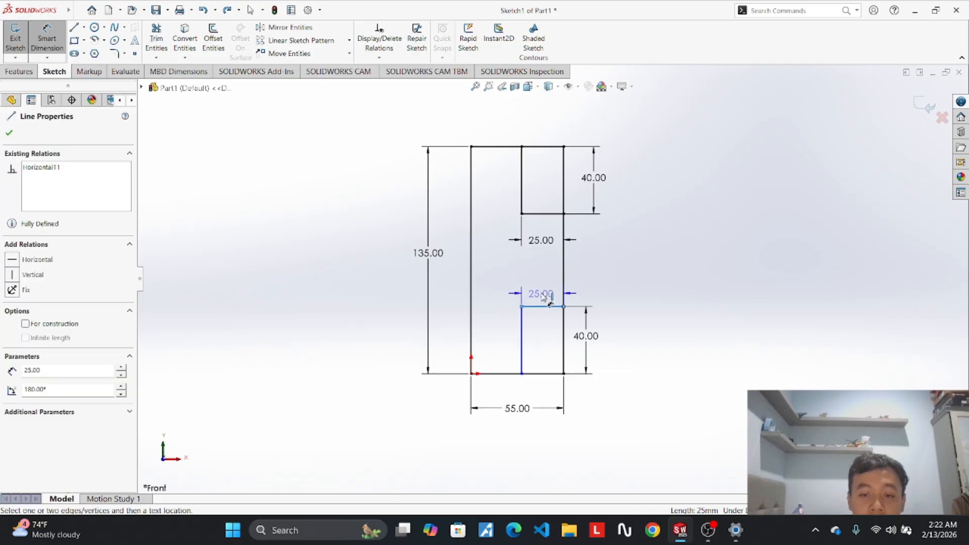
{"action": "left_click", "coordinate": [543, 289]}
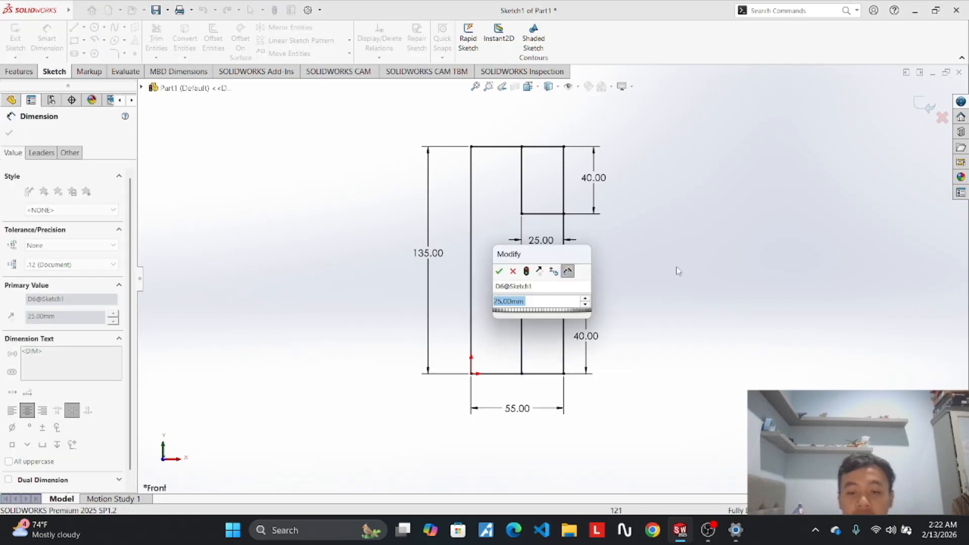
{"action": "key", "text": "Return"}
{"action": "key", "text": "Escape"}
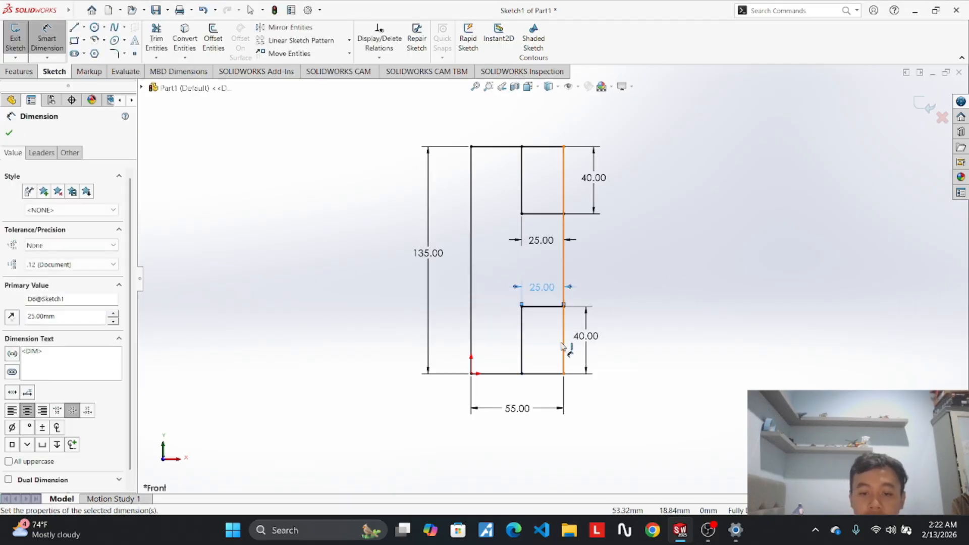
{"action": "key", "text": "Escape"}
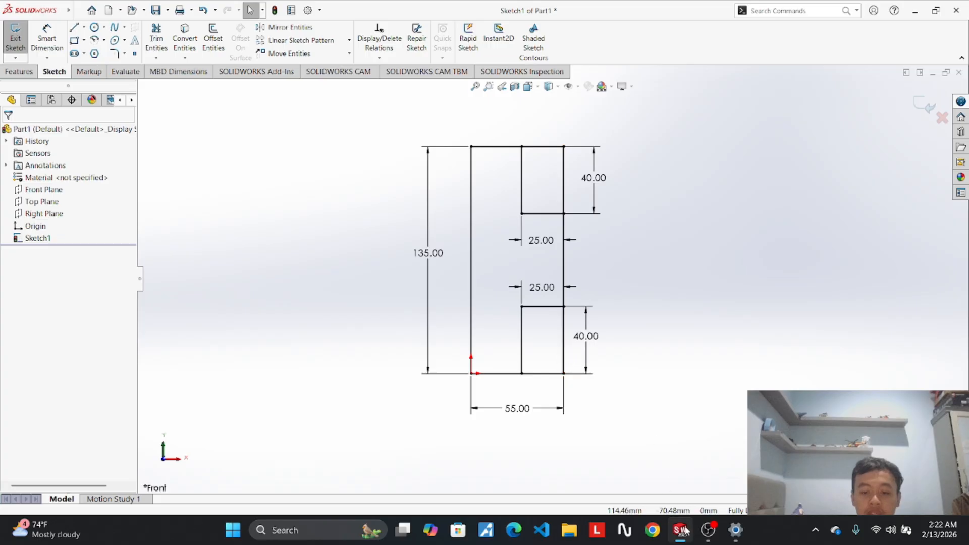
Power trim the large rectangle's outer edges at the upper-right and lower-right corner rectangles to leave a stepped outline.
{"action": "mouse_move", "coordinate": [682, 530]}
{"action": "mouse_move", "coordinate": [721, 478]}
{"action": "left_click", "coordinate": [158, 43]}
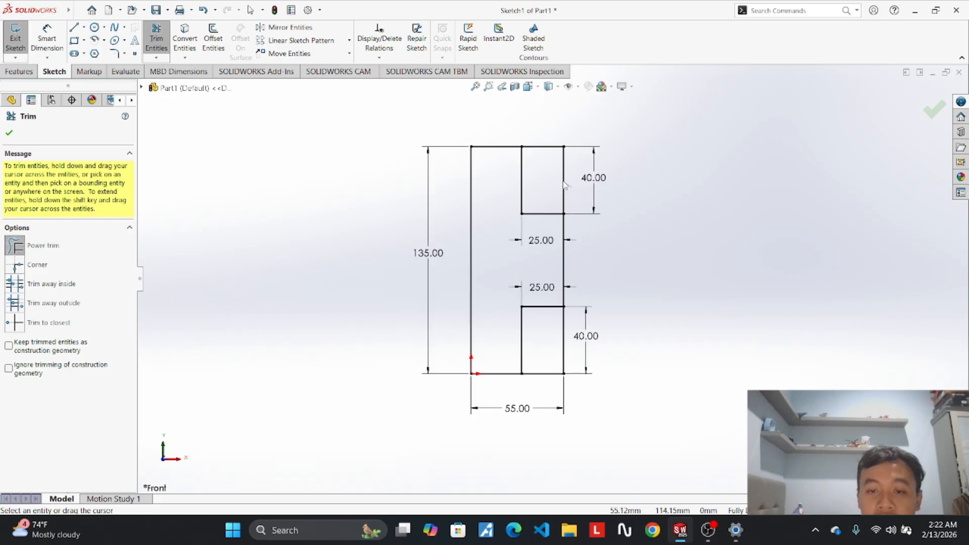
{"action": "left_click_drag", "start_coordinate": [574, 194], "coordinate": [546, 136]}
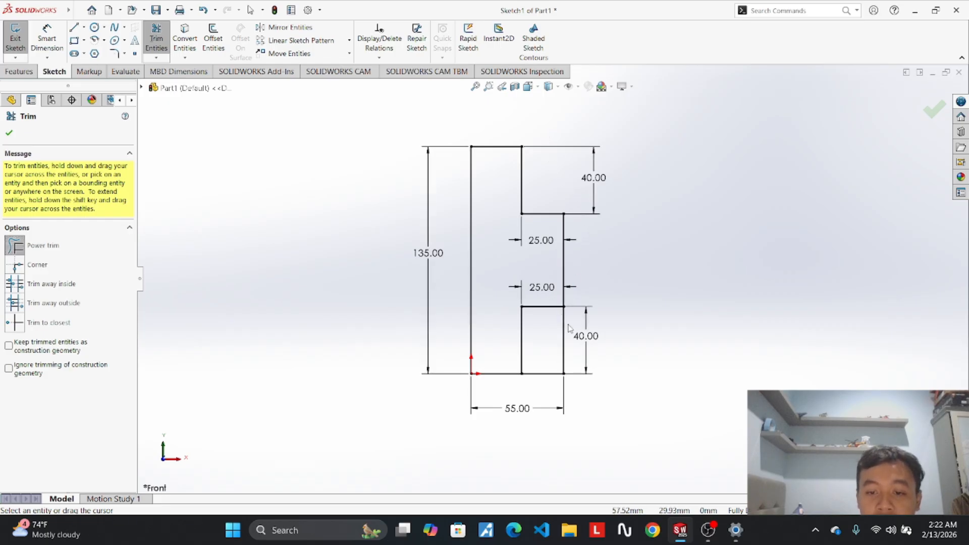
{"action": "left_click_drag", "start_coordinate": [569, 329], "coordinate": [550, 383]}
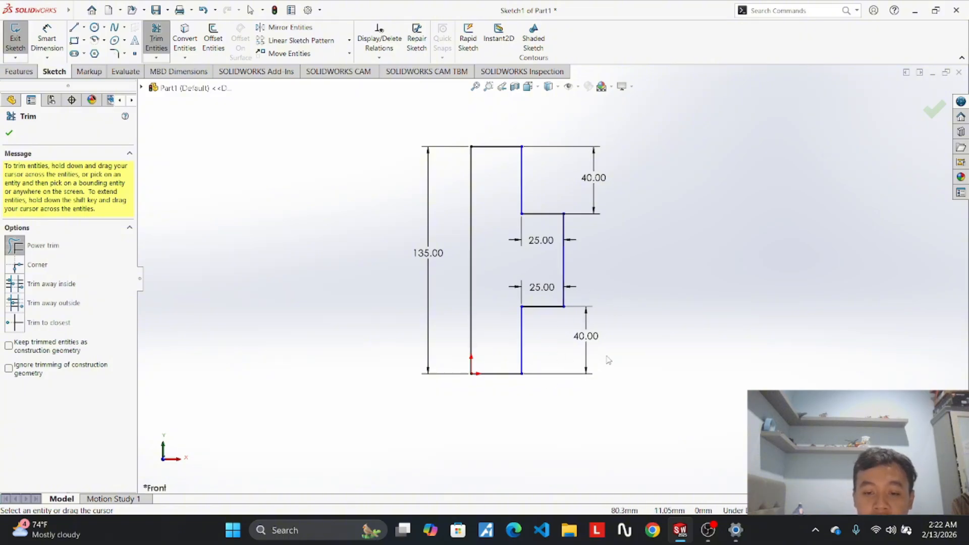
{"action": "key", "text": "Escape"}
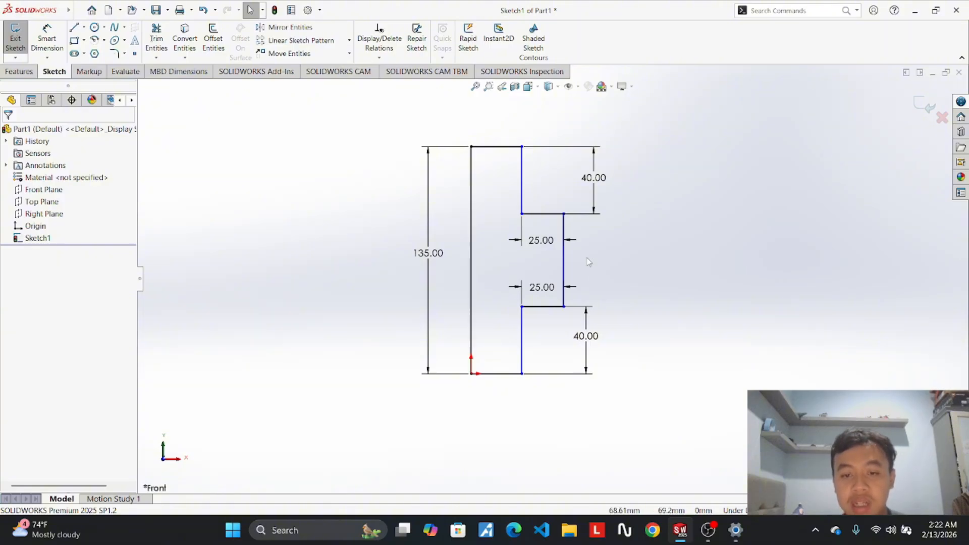
{"action": "left_click", "coordinate": [47, 38]}
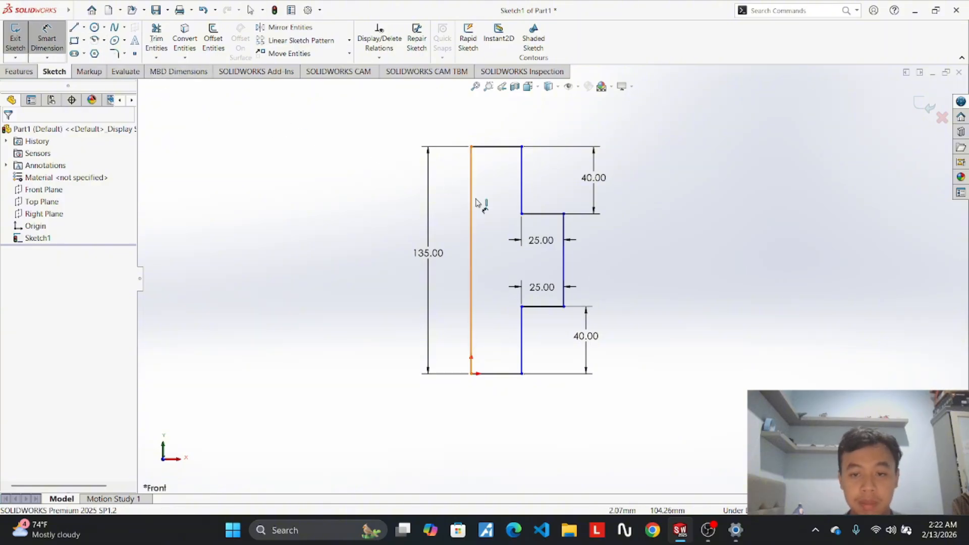
{"action": "left_click", "coordinate": [567, 263]}
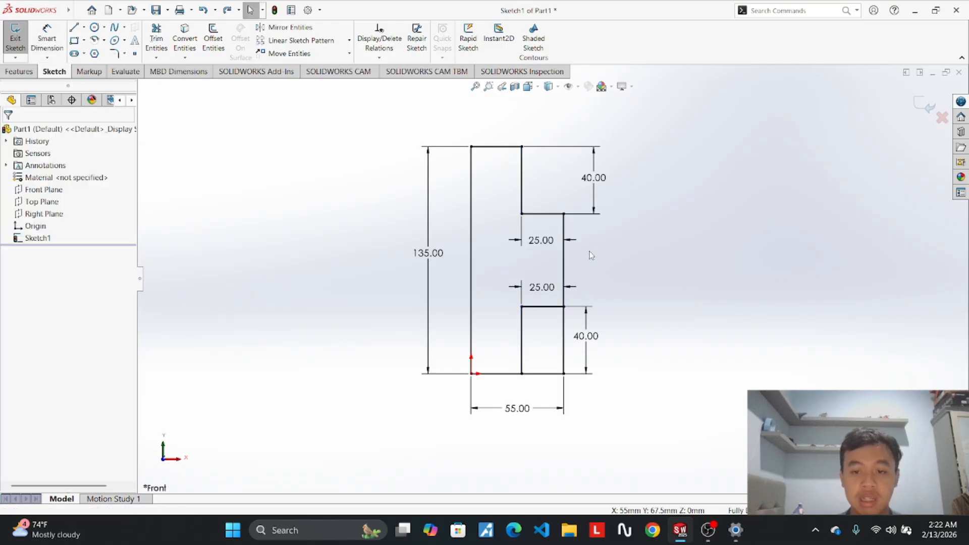
{"action": "left_click", "coordinate": [227, 9]}
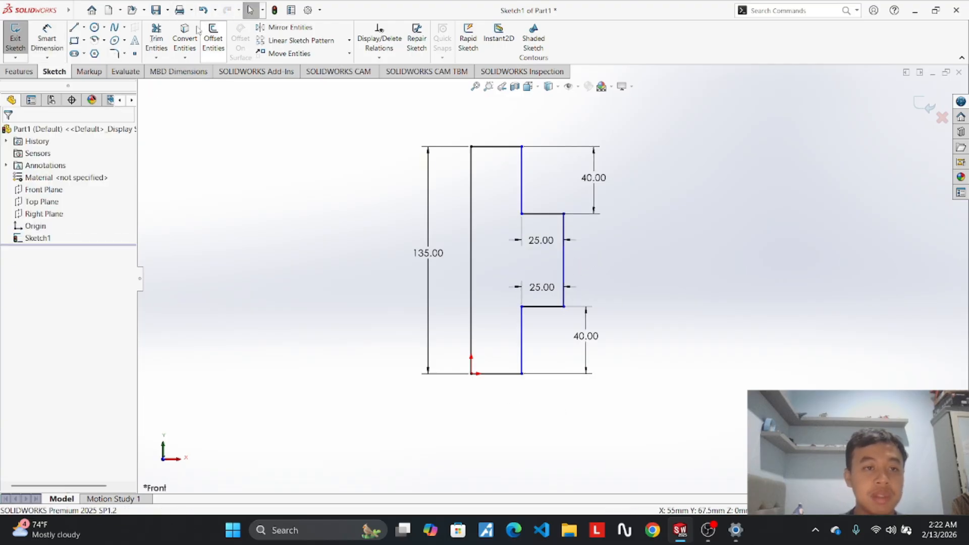
Try to add a Smart Dimension to the outer vertical edge of the profile's middle step.
{"action": "left_click", "coordinate": [55, 42]}
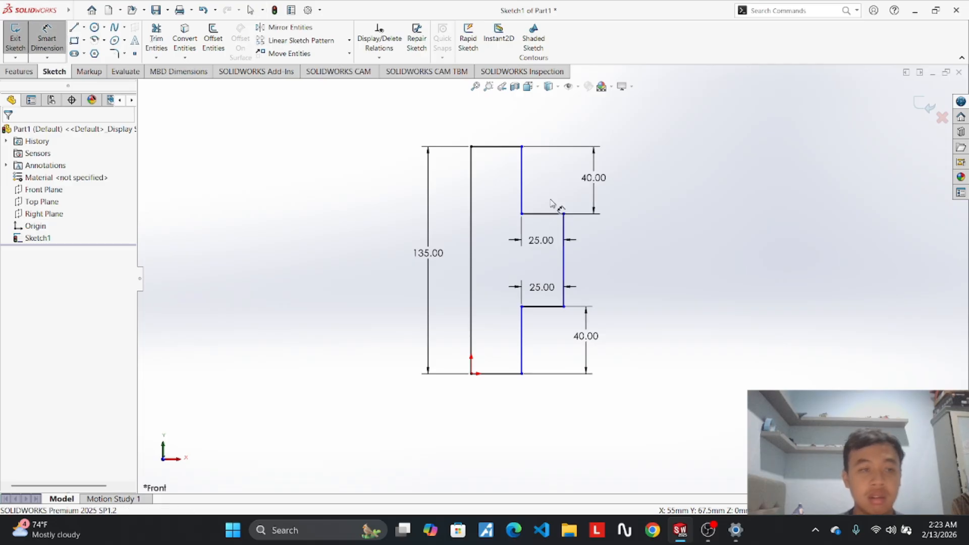
{"action": "left_click", "coordinate": [565, 261]}
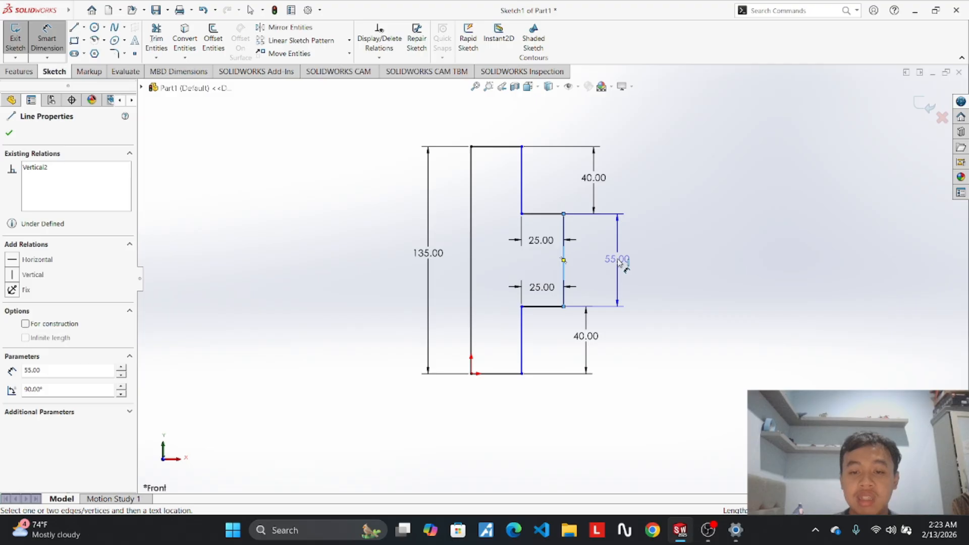
{"action": "left_click", "coordinate": [621, 263]}
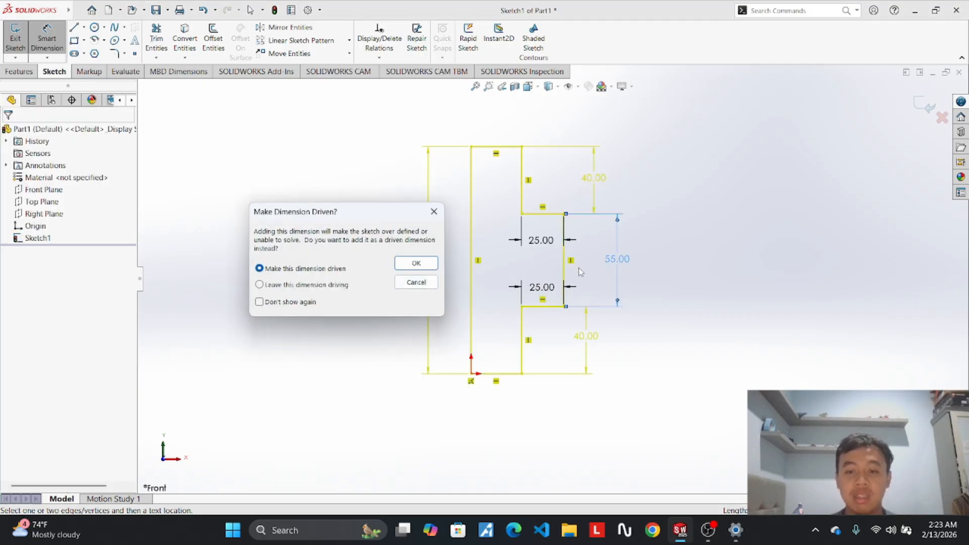
{"action": "left_click_drag", "start_coordinate": [374, 212], "coordinate": [308, 189]}
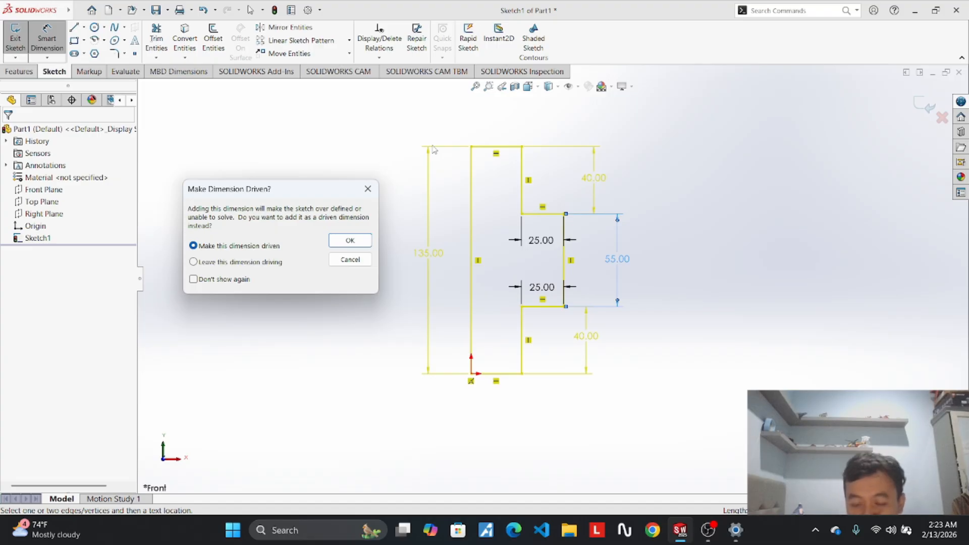
{"action": "left_click", "coordinate": [367, 190]}
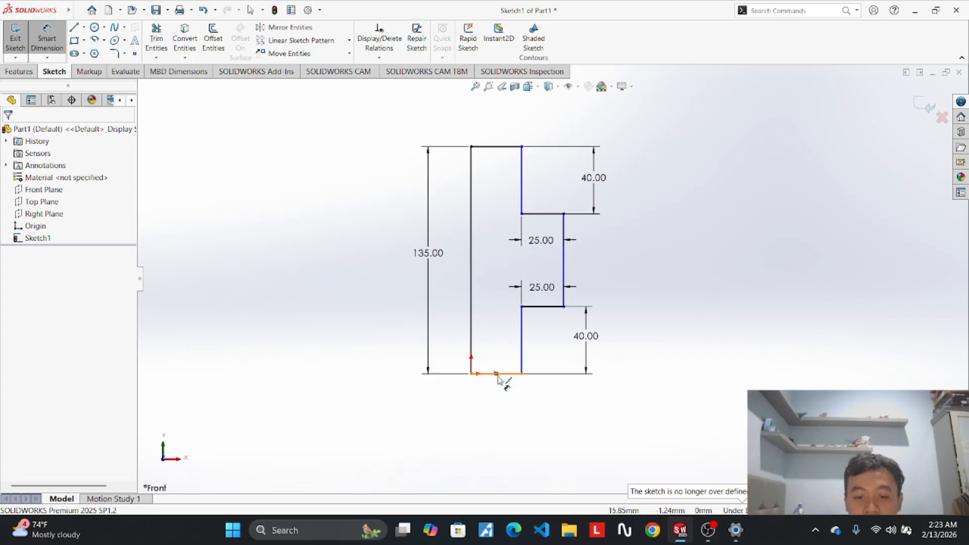
Dimension the profile's lower horizontal edge with Smart Dimension and accept 30 mm.
{"action": "left_click", "coordinate": [505, 375]}
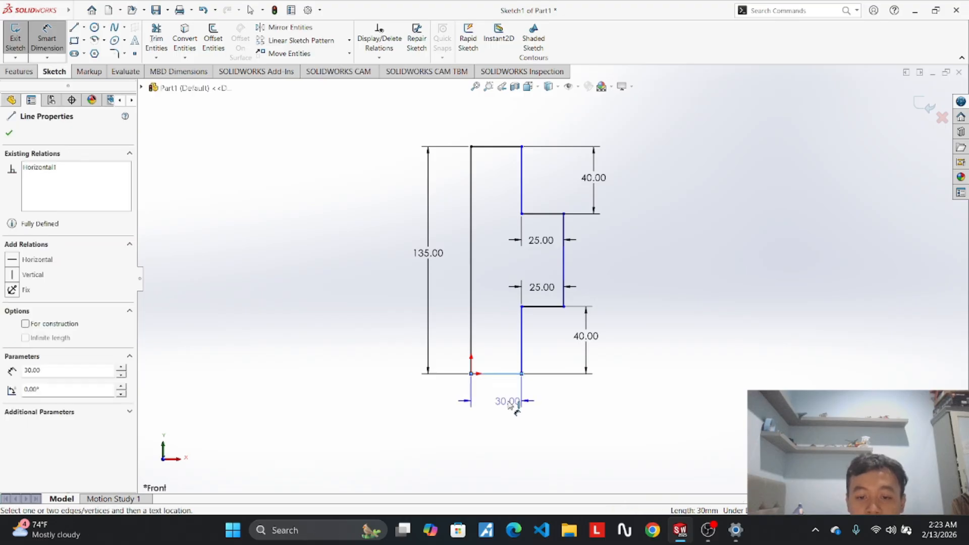
{"action": "left_click", "coordinate": [497, 401]}
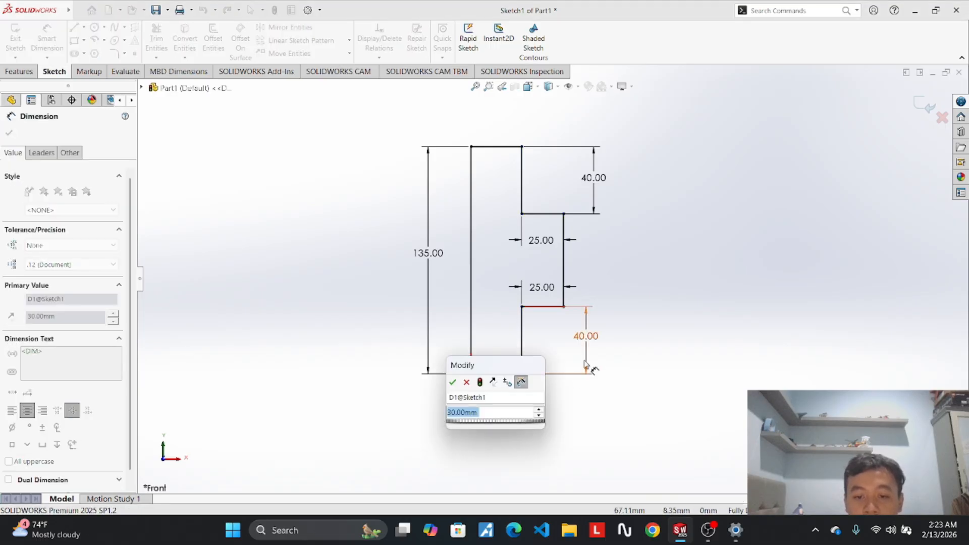
{"action": "key", "text": "Return"}
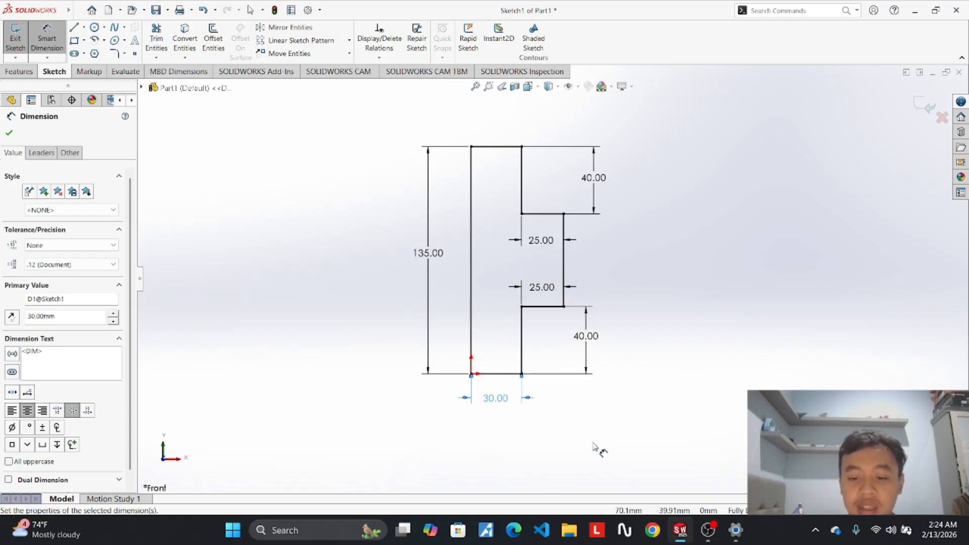
Compare the stepped profile and its dimensions in Part1 with the reference sketch in Projek 1 Part 1.
{"action": "mouse_move", "coordinate": [681, 541]}
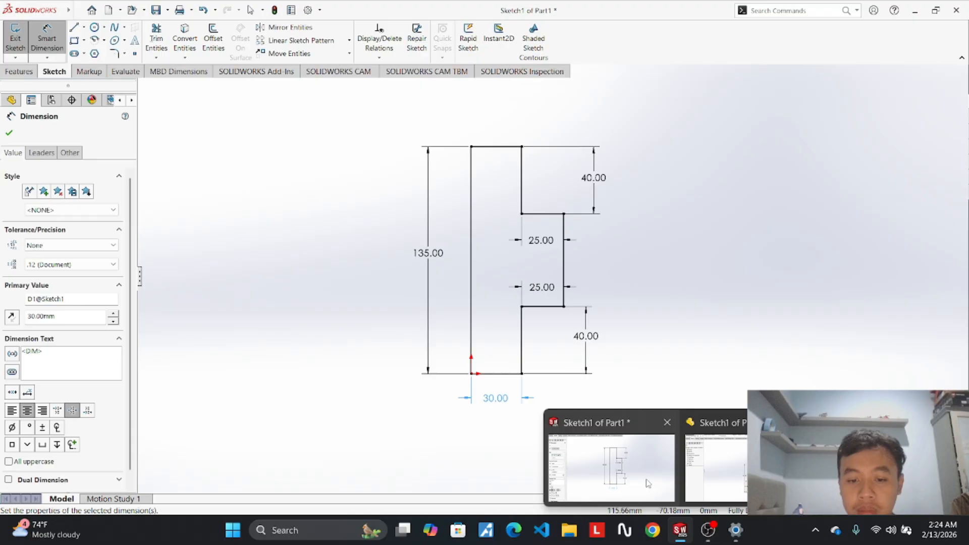
{"action": "mouse_move", "coordinate": [712, 486]}
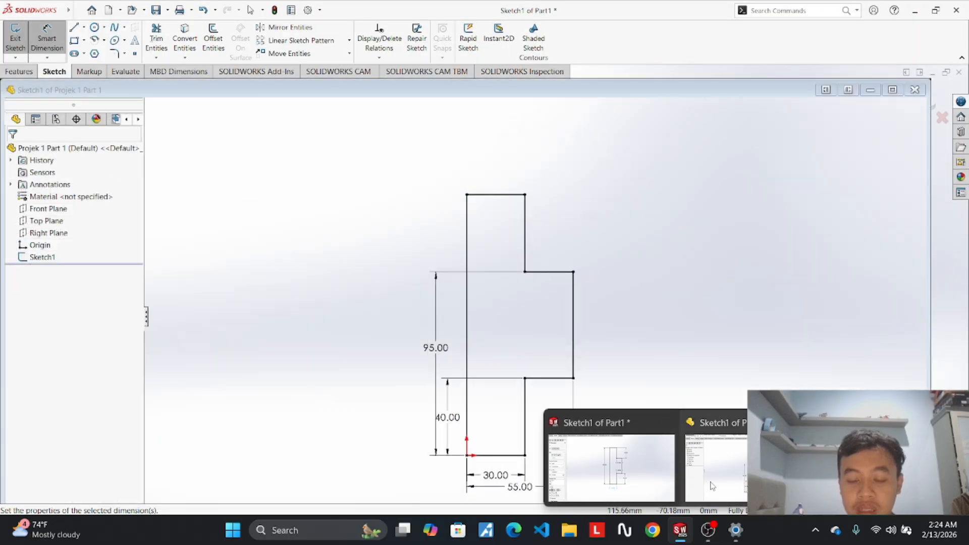
{"action": "left_click", "coordinate": [712, 486]}
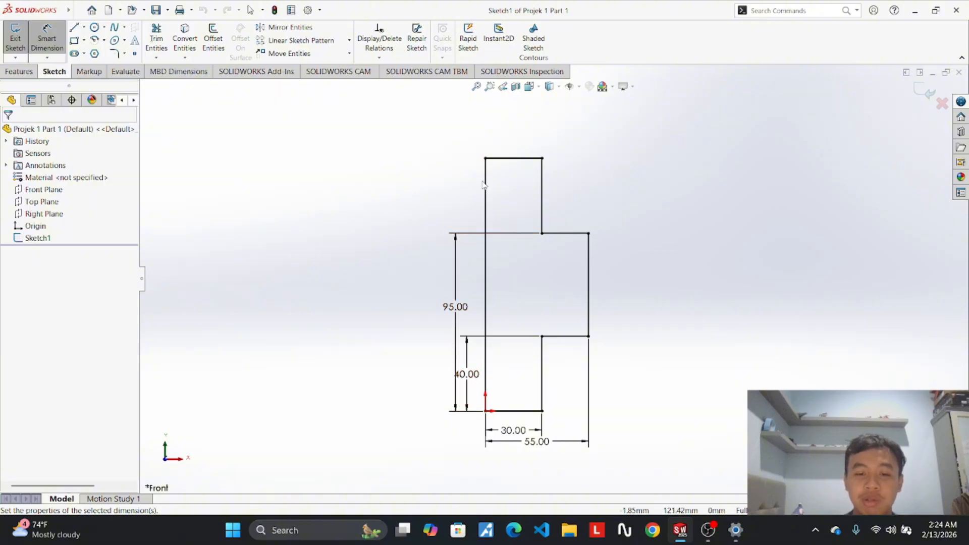
{"action": "mouse_move", "coordinate": [681, 531]}
{"action": "left_click", "coordinate": [639, 473]}
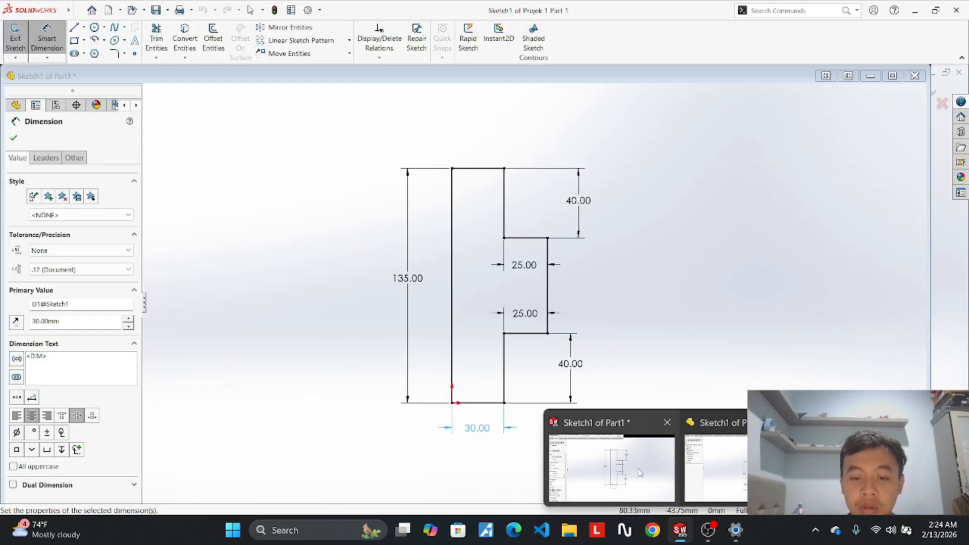
{"action": "left_click", "coordinate": [651, 474]}
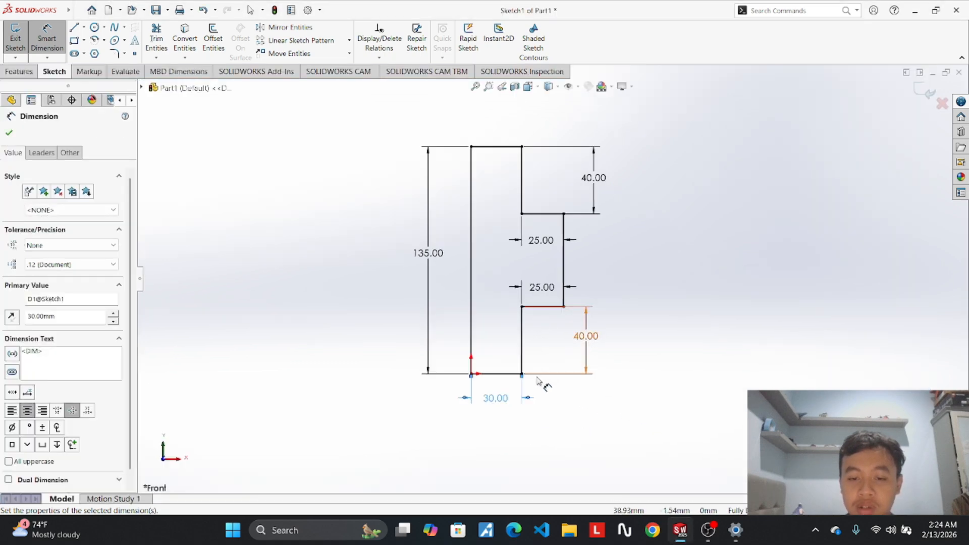
{"action": "left_click", "coordinate": [679, 534]}
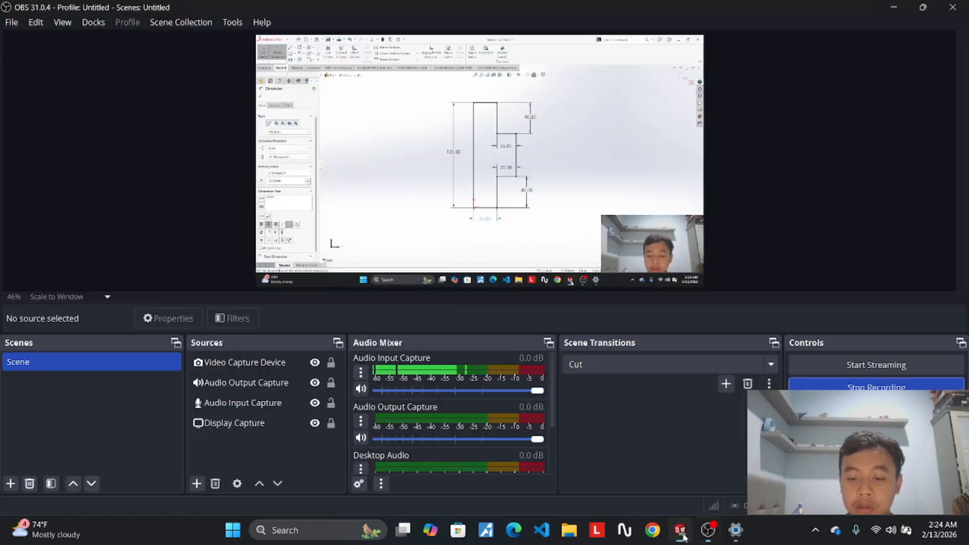
{"action": "left_click", "coordinate": [677, 539]}
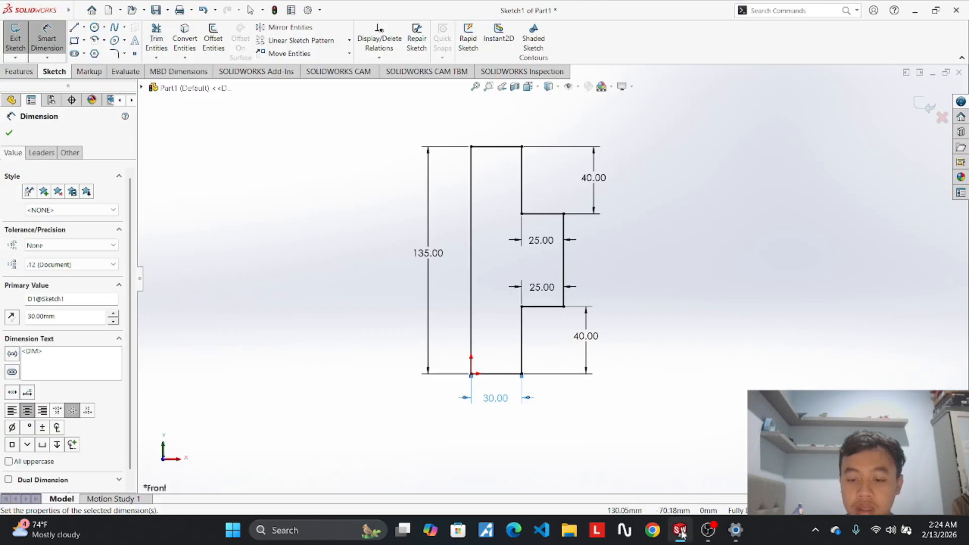
{"action": "mouse_move", "coordinate": [689, 528]}
{"action": "left_click", "coordinate": [719, 477]}
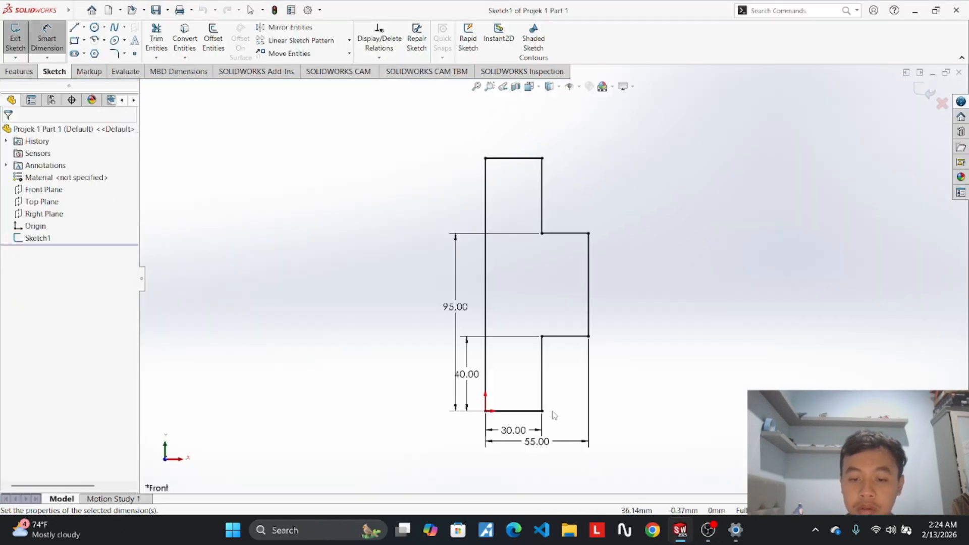
{"action": "key", "text": "Escape"}
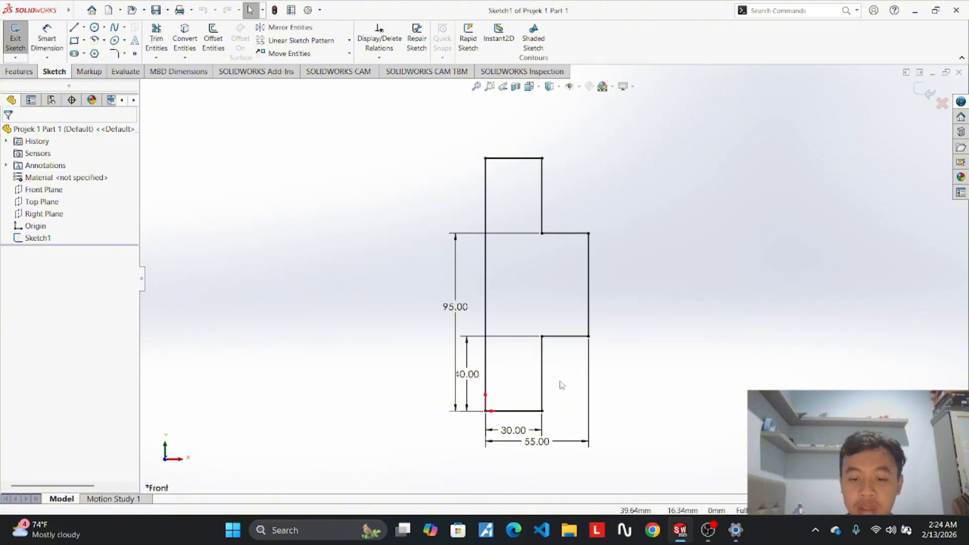
{"action": "mouse_move", "coordinate": [680, 531]}
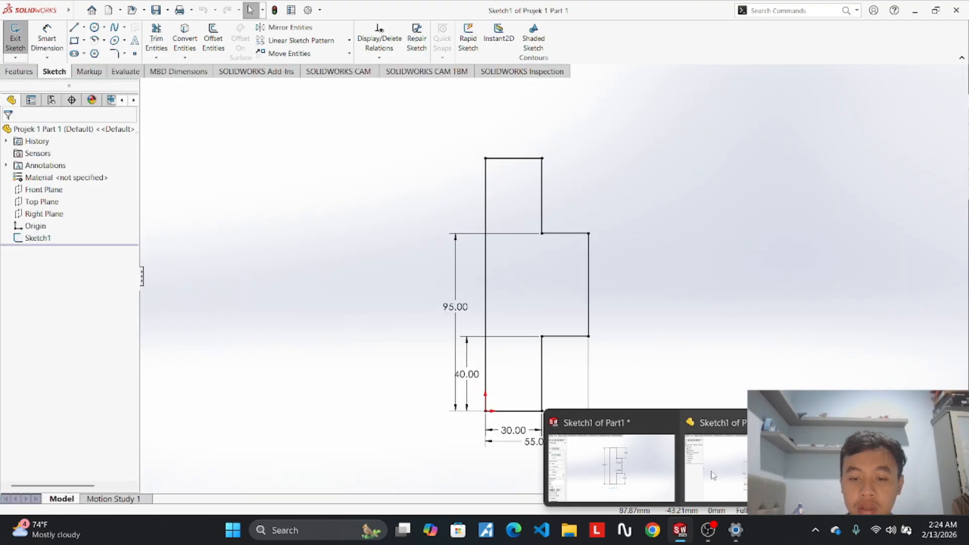
{"action": "left_click", "coordinate": [700, 475]}
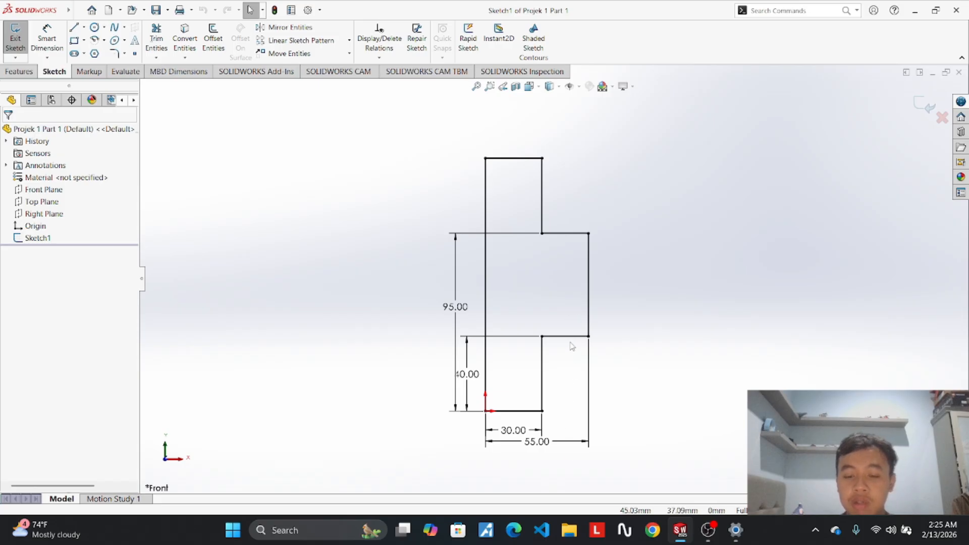
{"action": "mouse_move", "coordinate": [680, 530]}
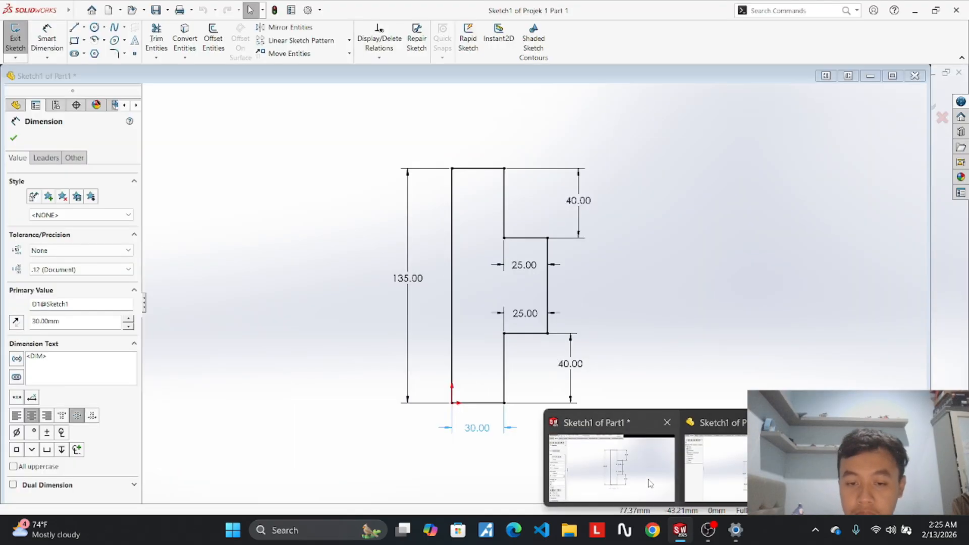
{"action": "left_click", "coordinate": [650, 484]}
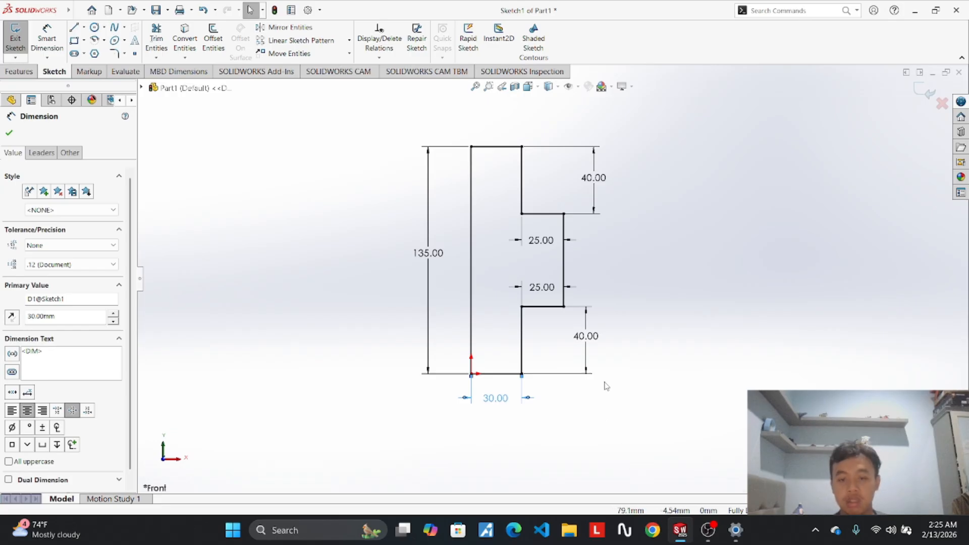
Move the lower 40 mm height dimension slightly farther out from the profile and deselect it.
{"action": "left_click_drag", "start_coordinate": [595, 338], "coordinate": [601, 341]}
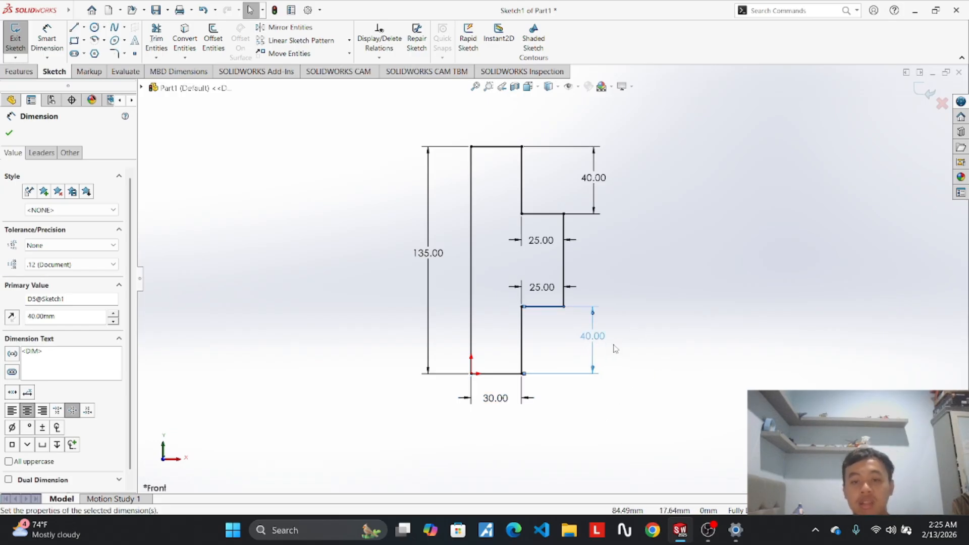
{"action": "left_click", "coordinate": [692, 321]}
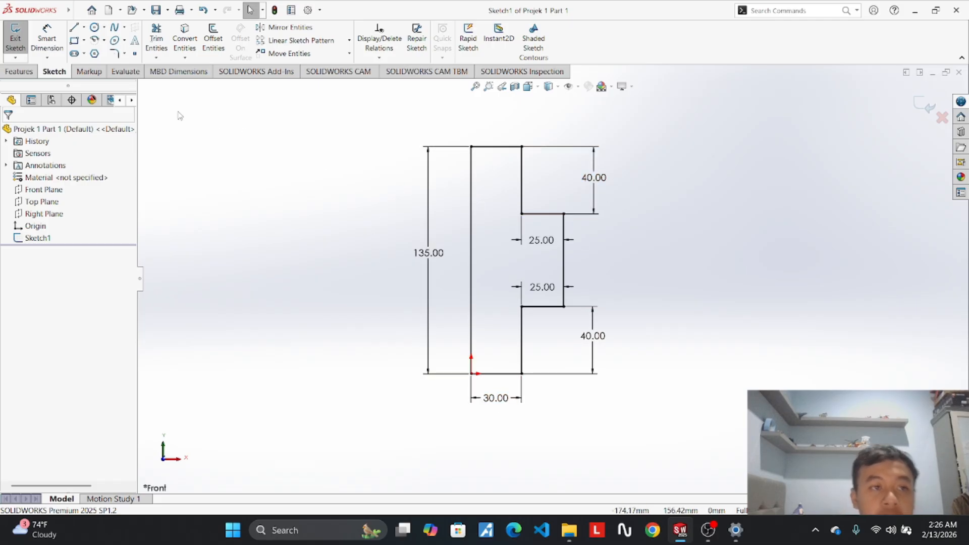
Create a new blank part document.
{"action": "left_click", "coordinate": [72, 12]}
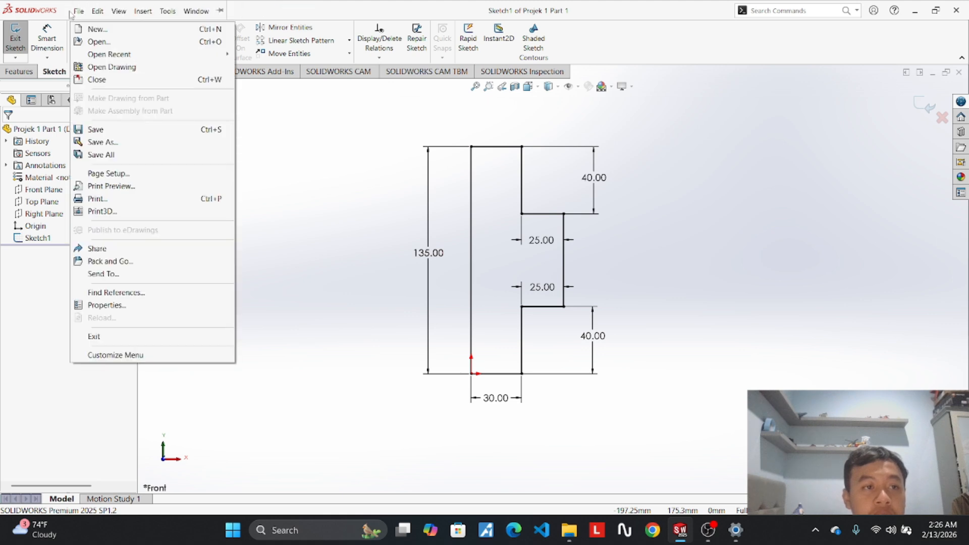
{"action": "left_click", "coordinate": [83, 32]}
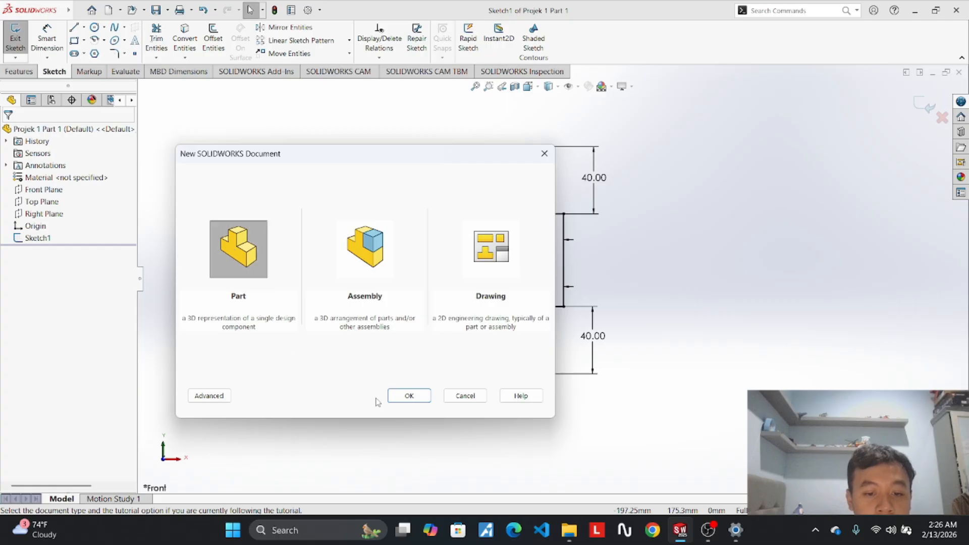
{"action": "left_click", "coordinate": [404, 396]}
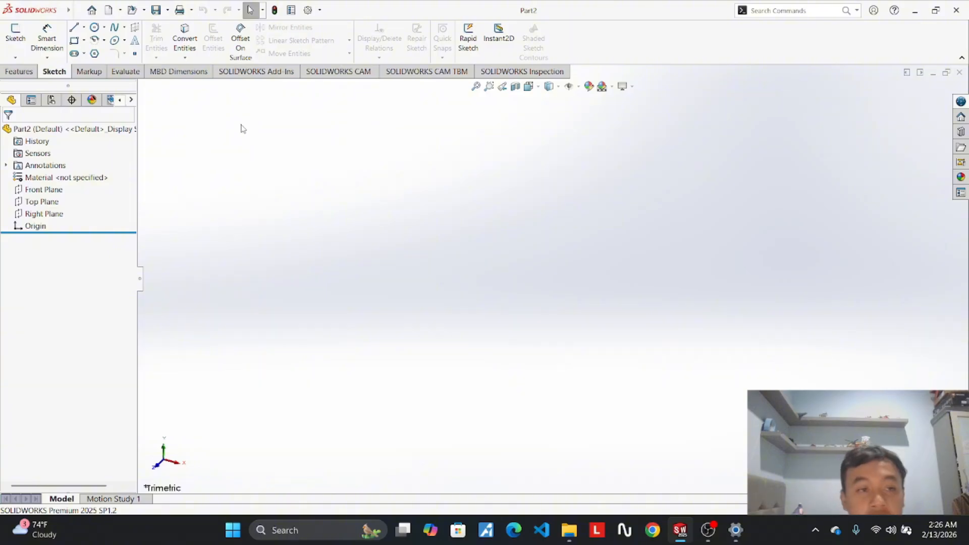
Open the Projek 1 Part 2 file from the Solidwork folder to show its reference sketch.
{"action": "left_click", "coordinate": [73, 12]}
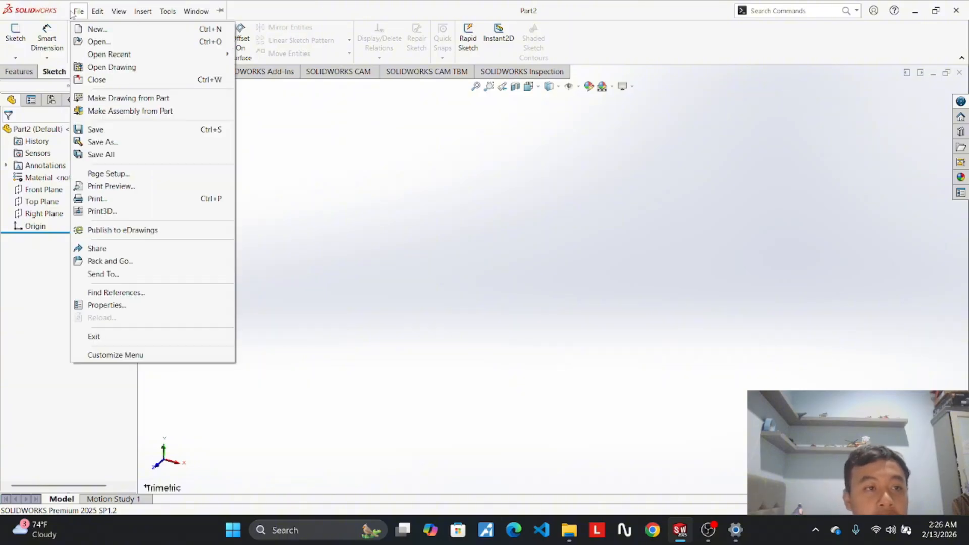
{"action": "left_click", "coordinate": [97, 43]}
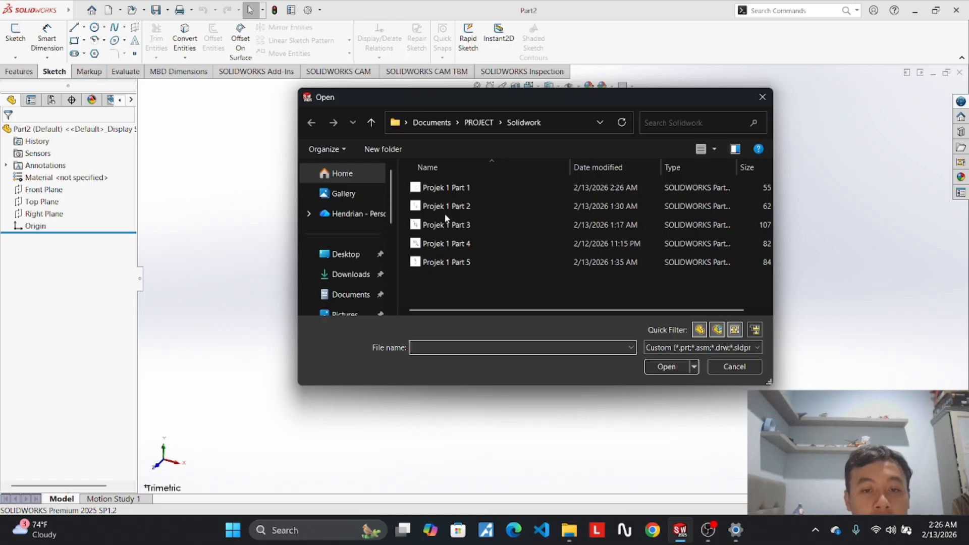
{"action": "double_click", "coordinate": [510, 204]}
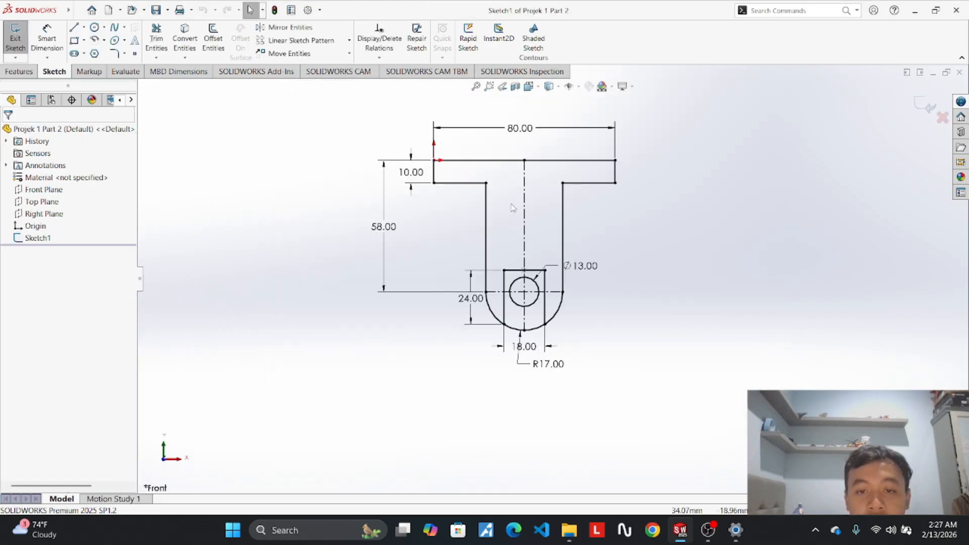
{"action": "scroll", "coordinate": [585, 274], "scroll_direction": "down", "scroll_amount": 2}
{"action": "scroll", "coordinate": [585, 272], "scroll_direction": "up", "scroll_amount": 2}
{"action": "scroll", "coordinate": [523, 222], "scroll_direction": "down", "scroll_amount": 1}
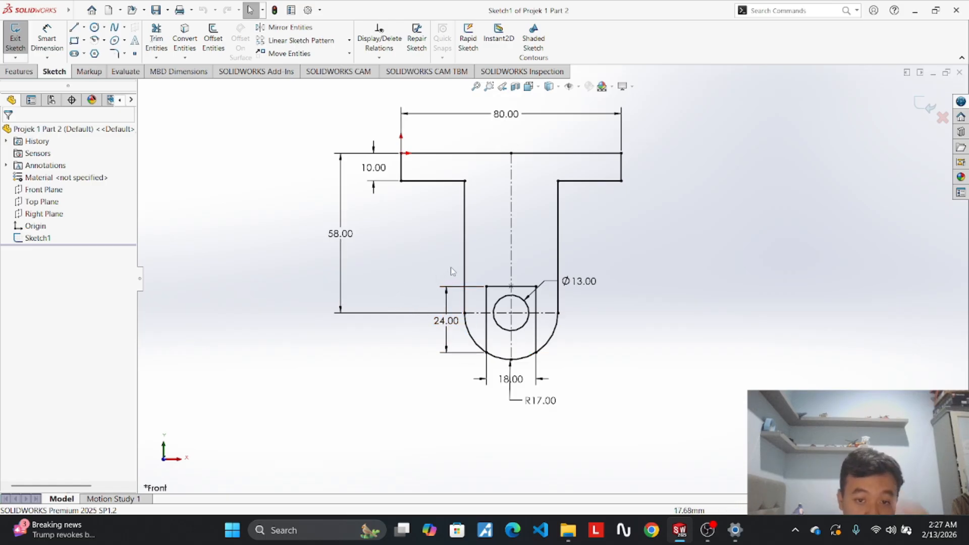
Check the vertical distance from the origin to the arc's lowest point with Smart Dimension without placing the dimension.
{"action": "left_click", "coordinate": [78, 10]}
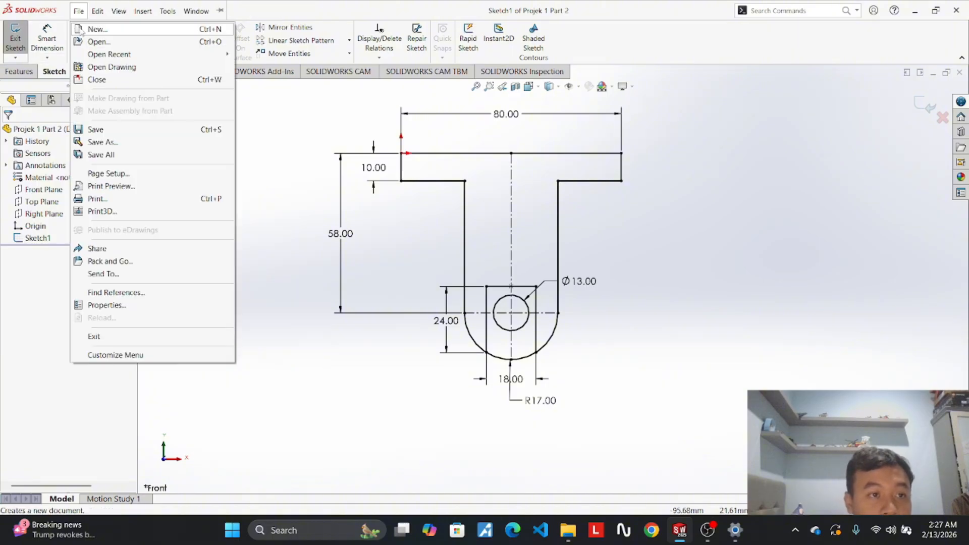
{"action": "left_click", "coordinate": [47, 38]}
{"action": "left_click", "coordinate": [401, 153]}
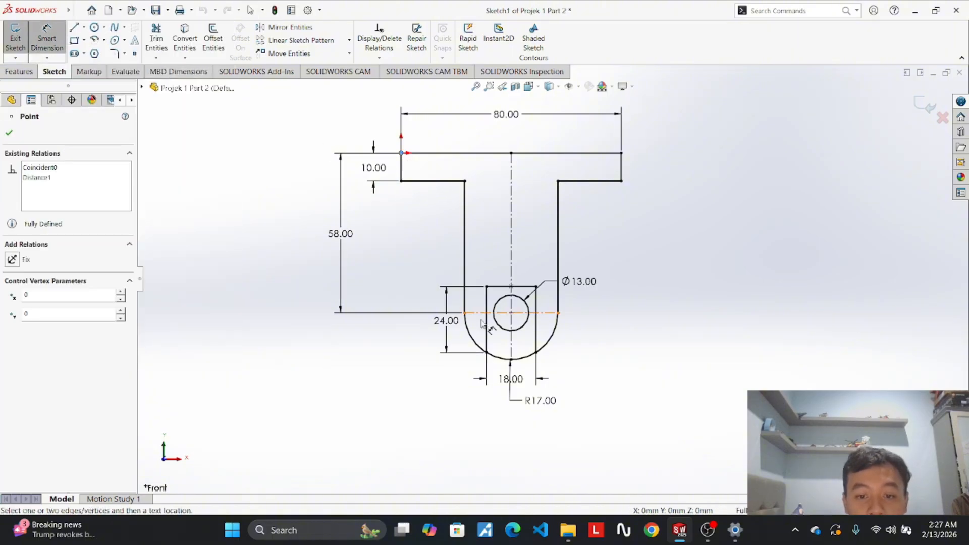
{"action": "left_click", "coordinate": [511, 359]}
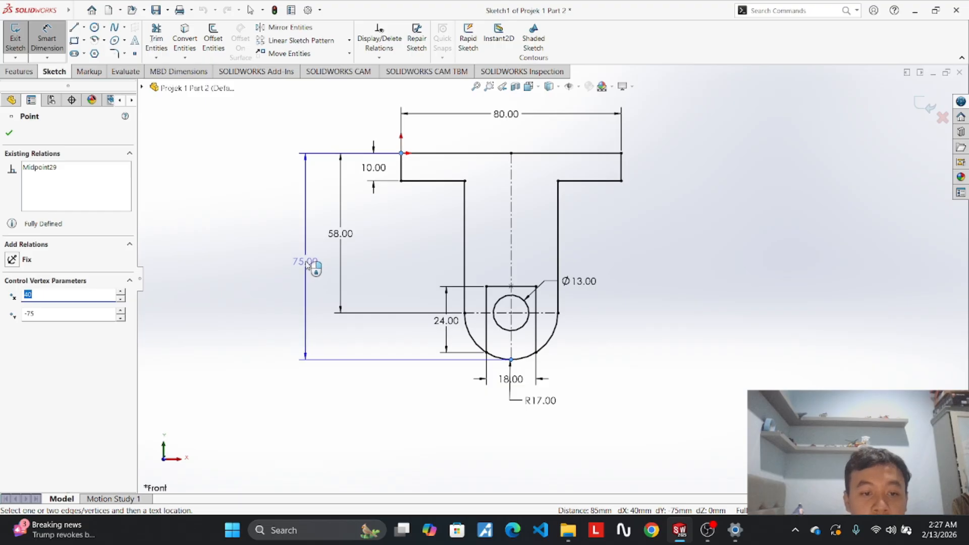
{"action": "key", "text": "Escape"}
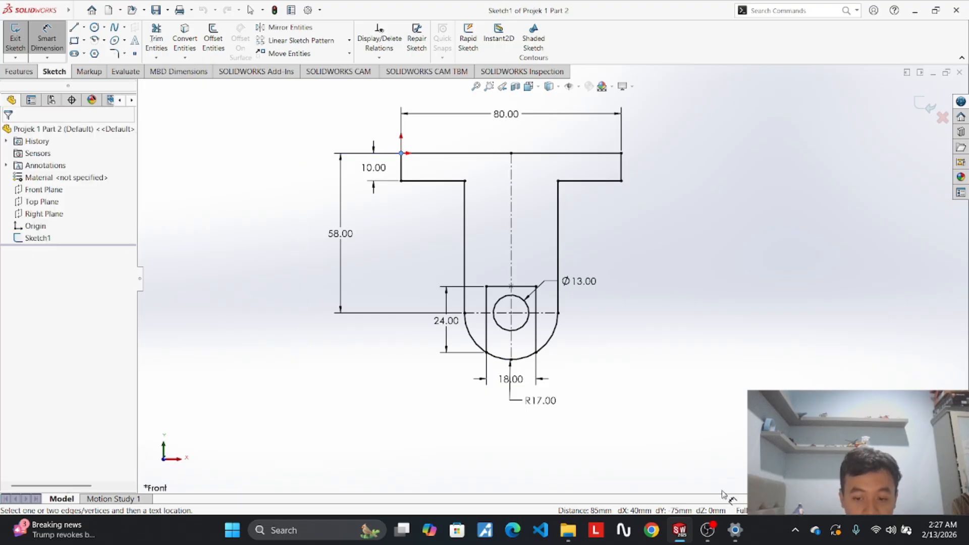
Switch to the blank Part2 document and sketch a corner rectangle about 78 by 43 mm on the Front Plane, extending down and right from the origin.
{"action": "mouse_move", "coordinate": [680, 530]}
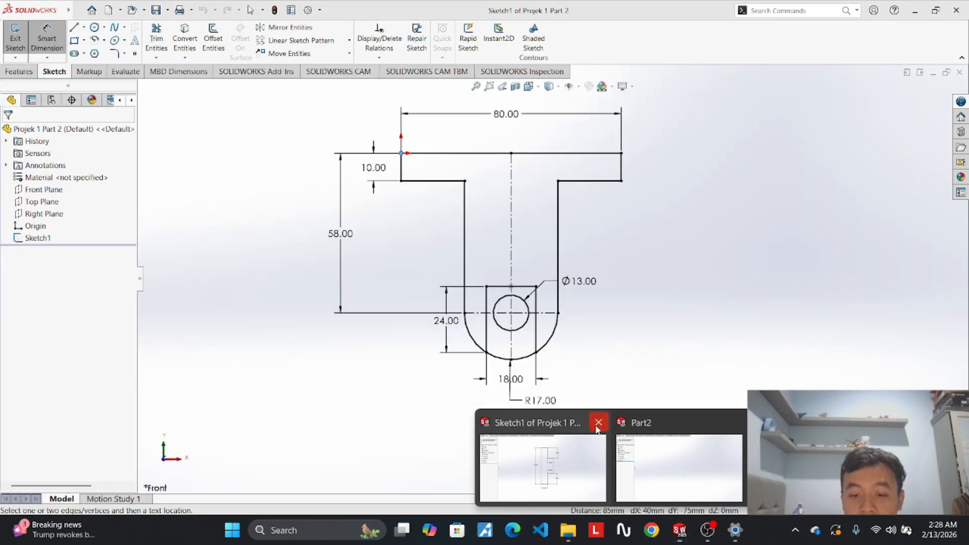
{"action": "left_click", "coordinate": [628, 467]}
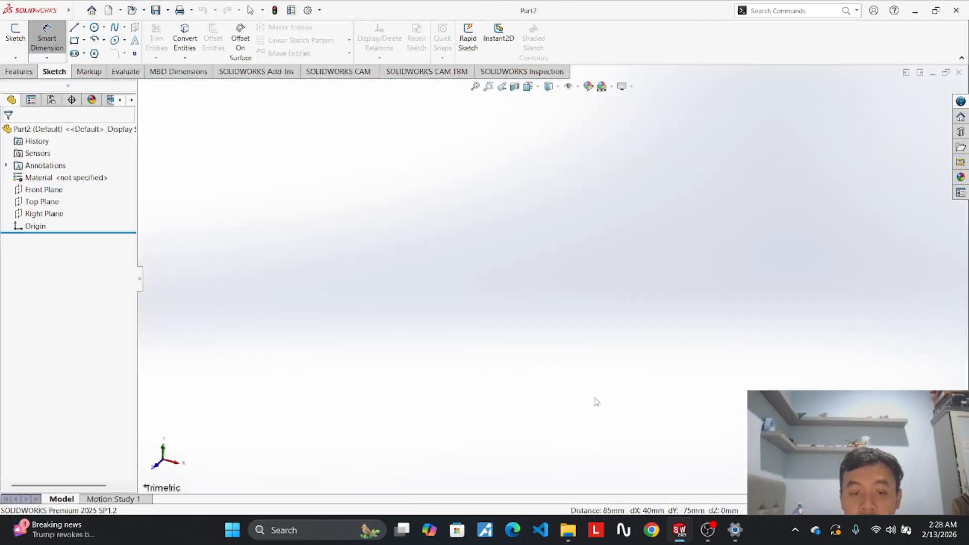
{"action": "left_click", "coordinate": [58, 195]}
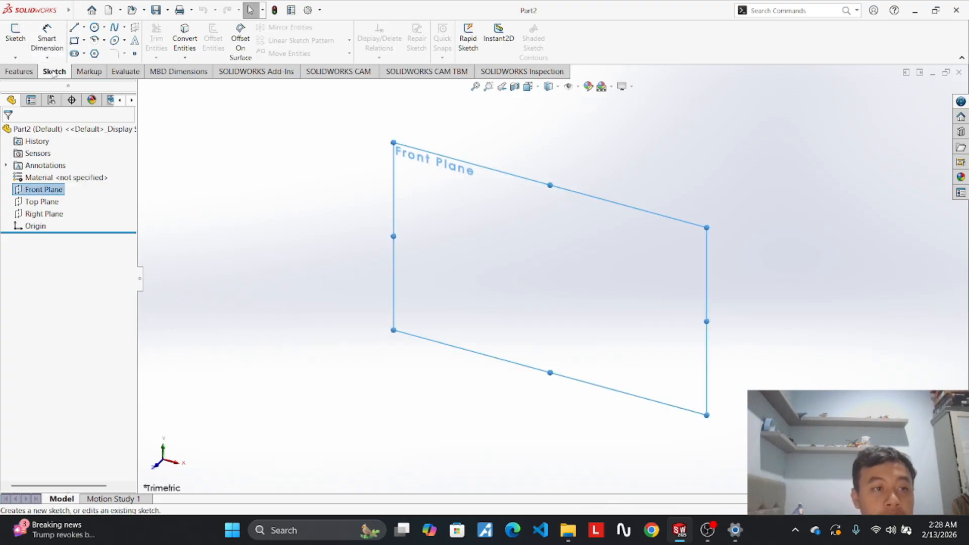
{"action": "left_click", "coordinate": [84, 41]}
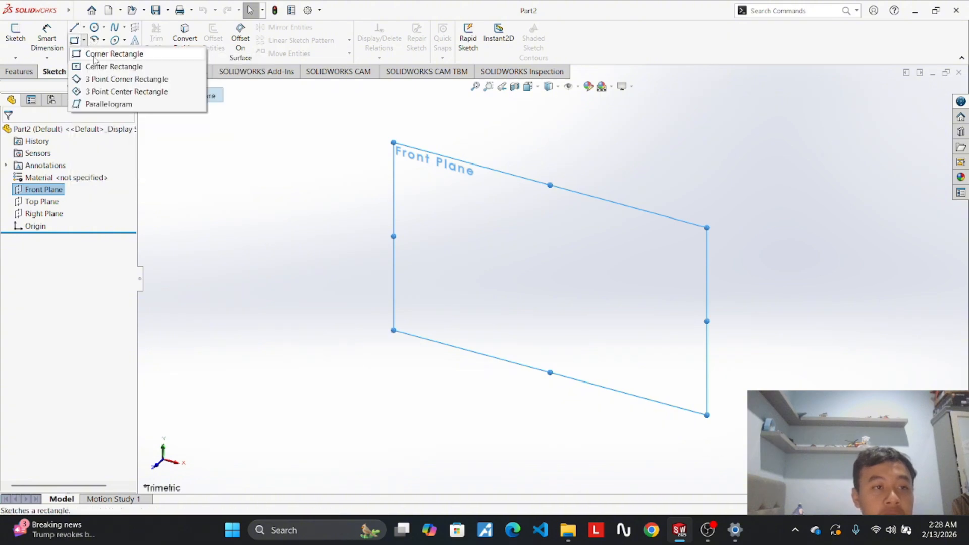
{"action": "left_click", "coordinate": [94, 57]}
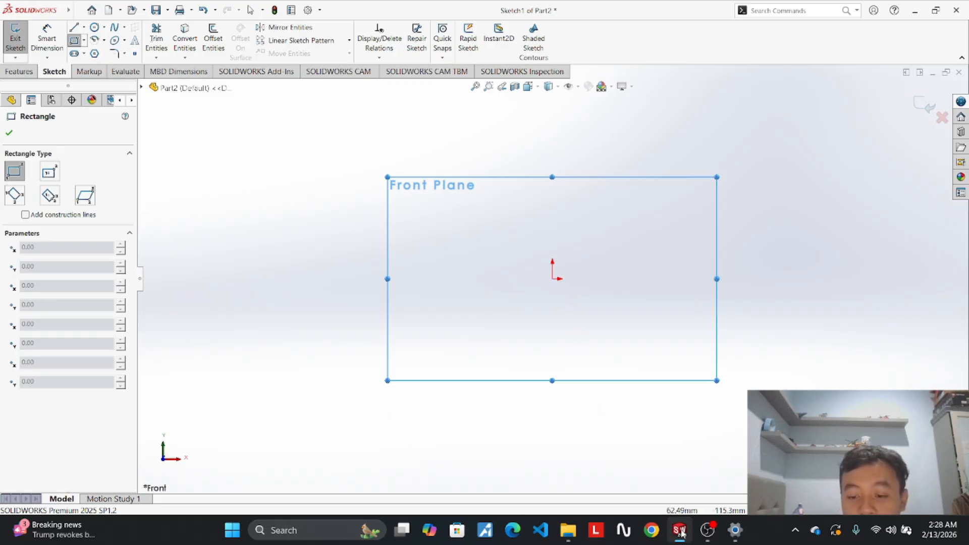
{"action": "mouse_move", "coordinate": [680, 531]}
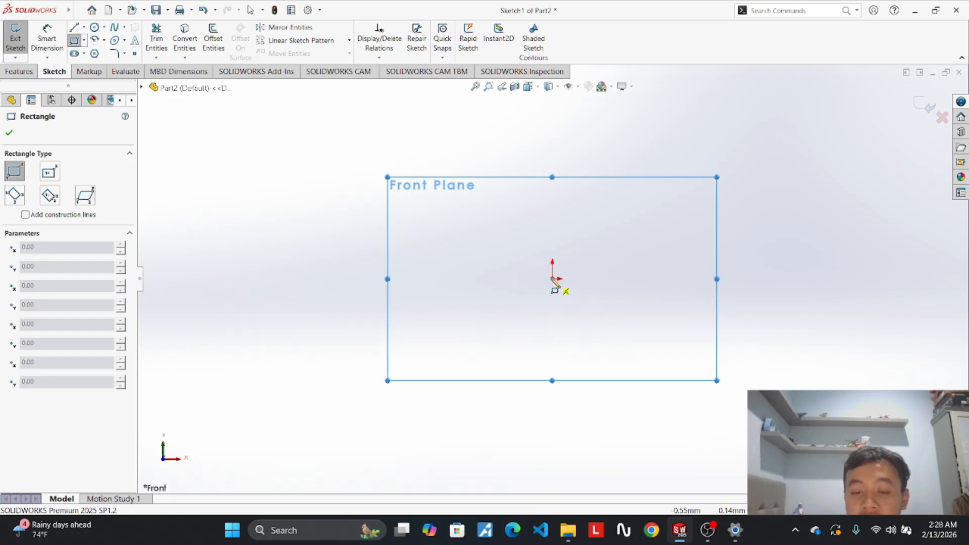
{"action": "left_click", "coordinate": [557, 278]}
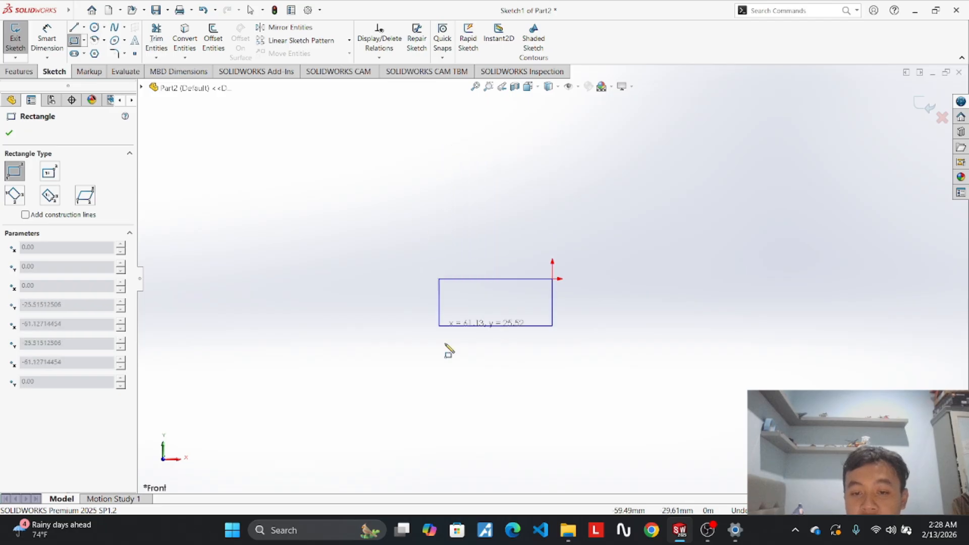
{"action": "left_click", "coordinate": [697, 357]}
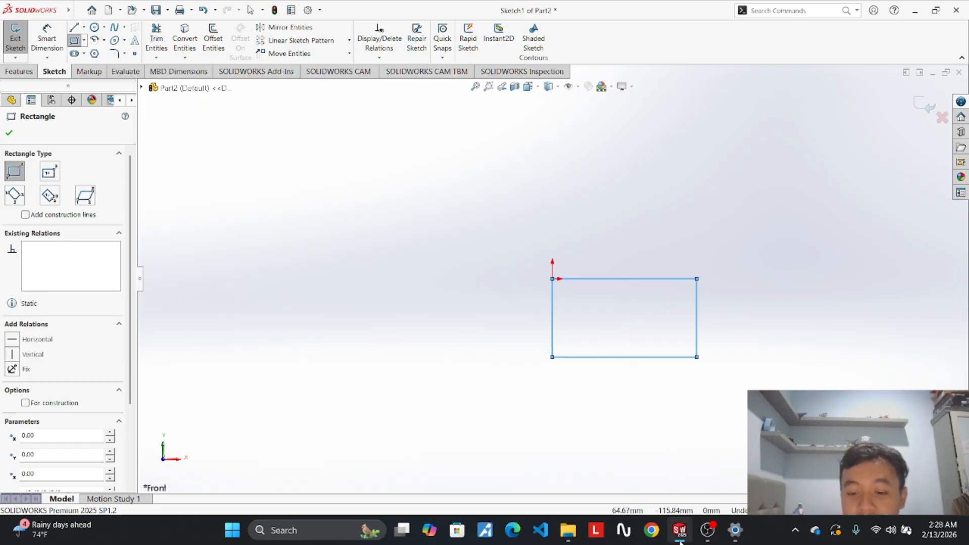
Switch to the Projek 1 Part 2 document and examine the reference sketch's shape and dimensions.
{"action": "left_click", "coordinate": [723, 476]}
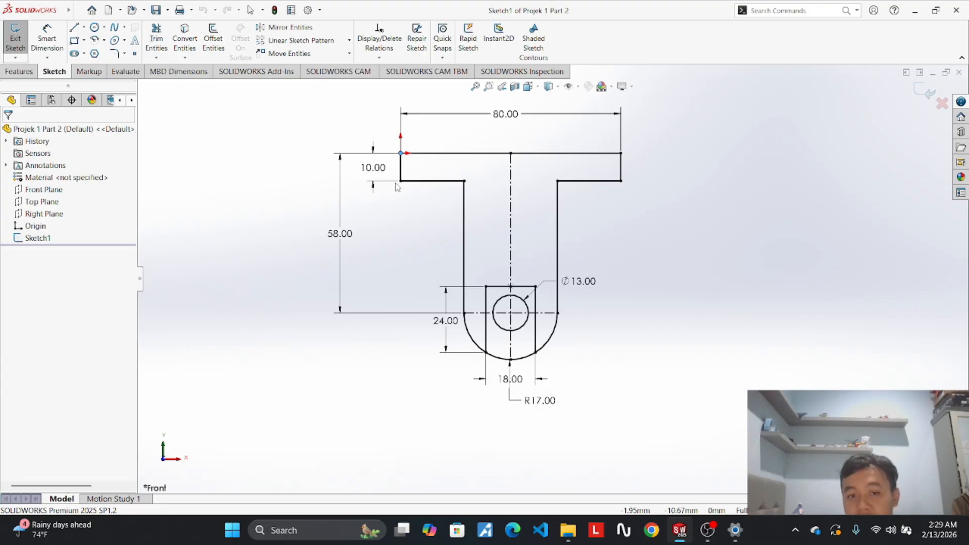
{"action": "scroll", "coordinate": [422, 216], "scroll_direction": "up", "scroll_amount": 3}
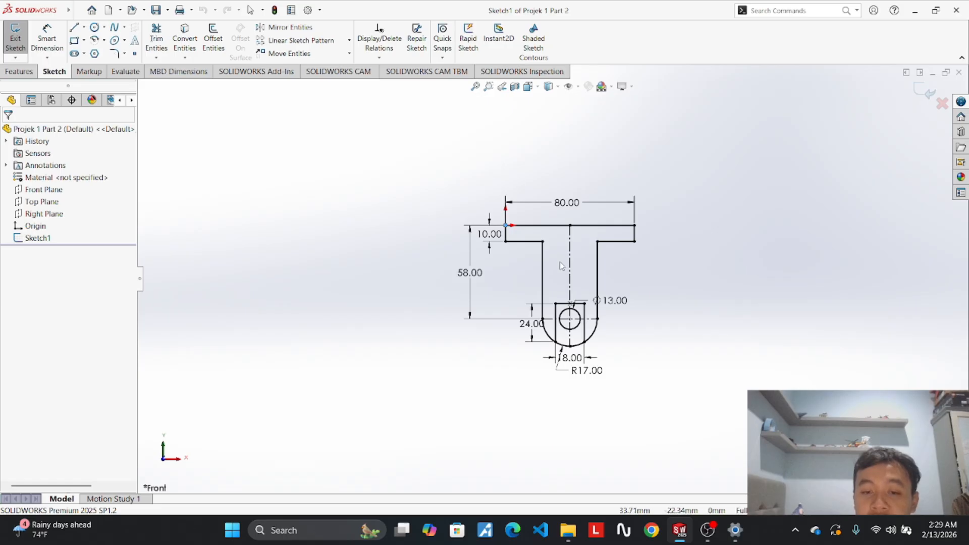
{"action": "scroll", "coordinate": [573, 314], "scroll_direction": "down", "scroll_amount": 3}
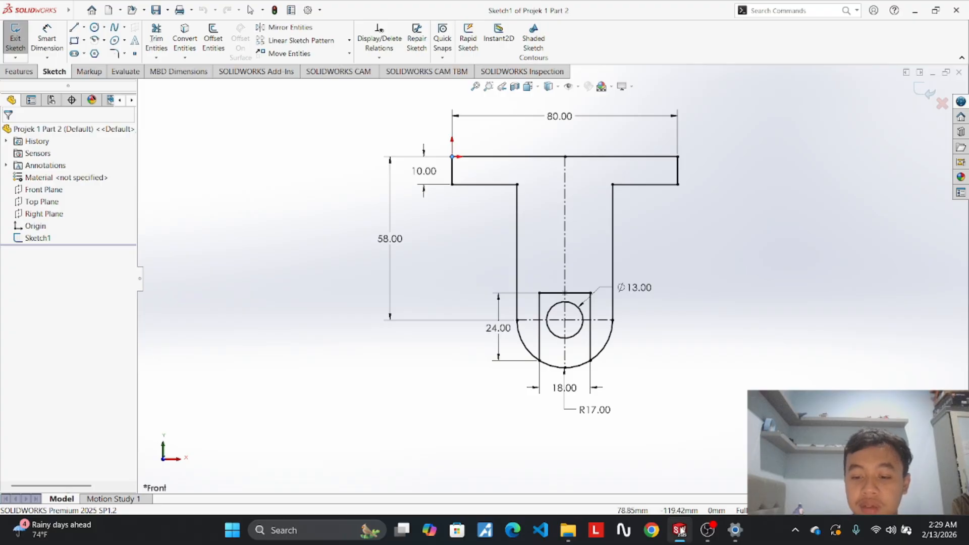
Return to the Part2 document and dimension the rectangle's top edge to 80 mm.
{"action": "mouse_move", "coordinate": [680, 531]}
{"action": "left_click", "coordinate": [630, 480]}
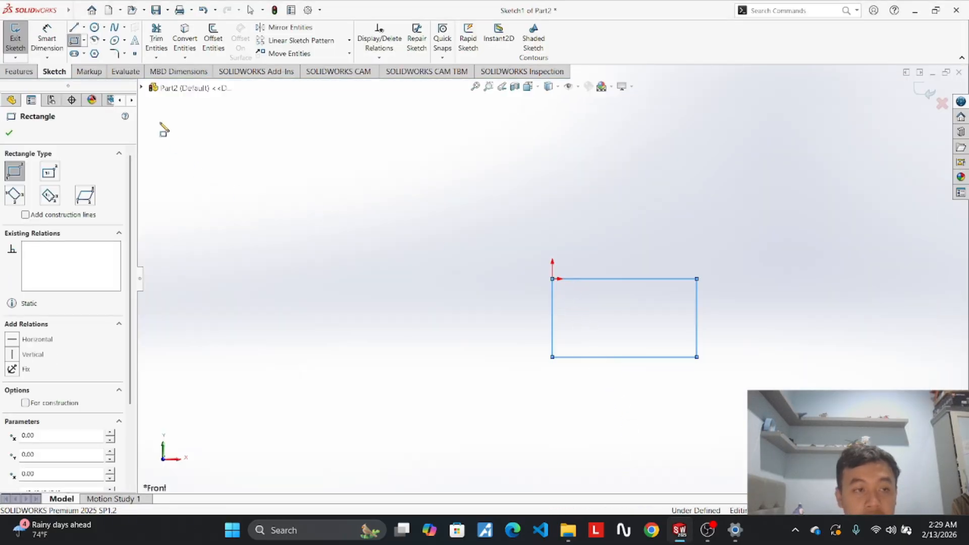
{"action": "left_click", "coordinate": [47, 40]}
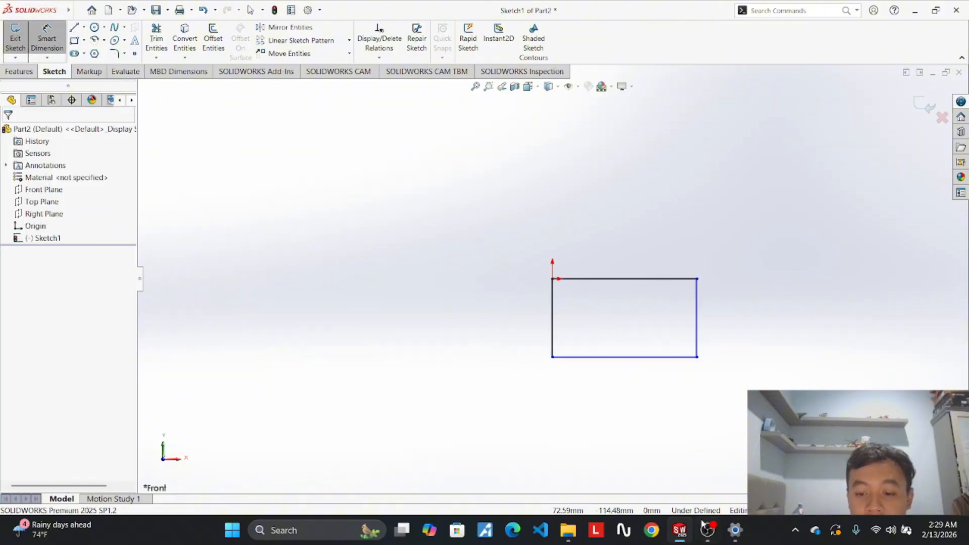
{"action": "mouse_move", "coordinate": [682, 536]}
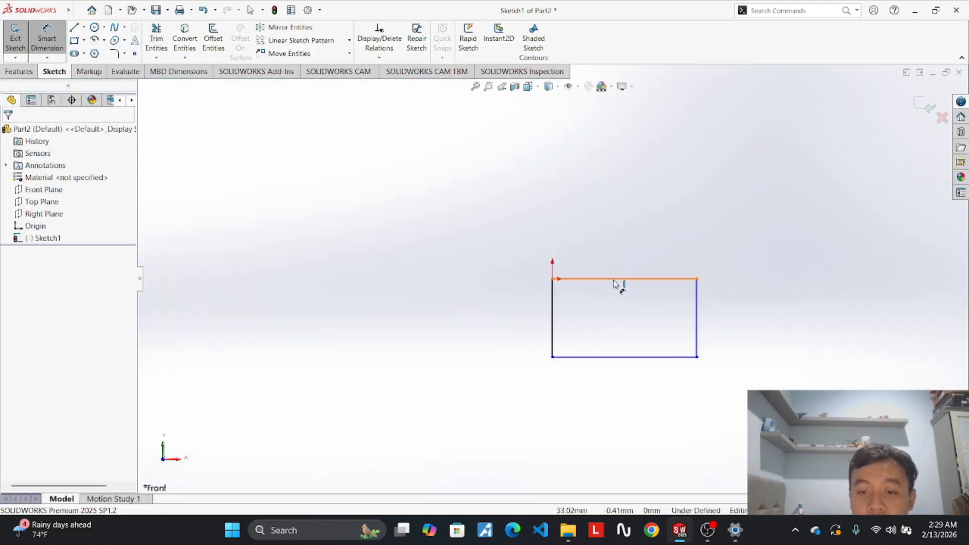
{"action": "left_click", "coordinate": [620, 280]}
{"action": "left_click", "coordinate": [621, 211]}
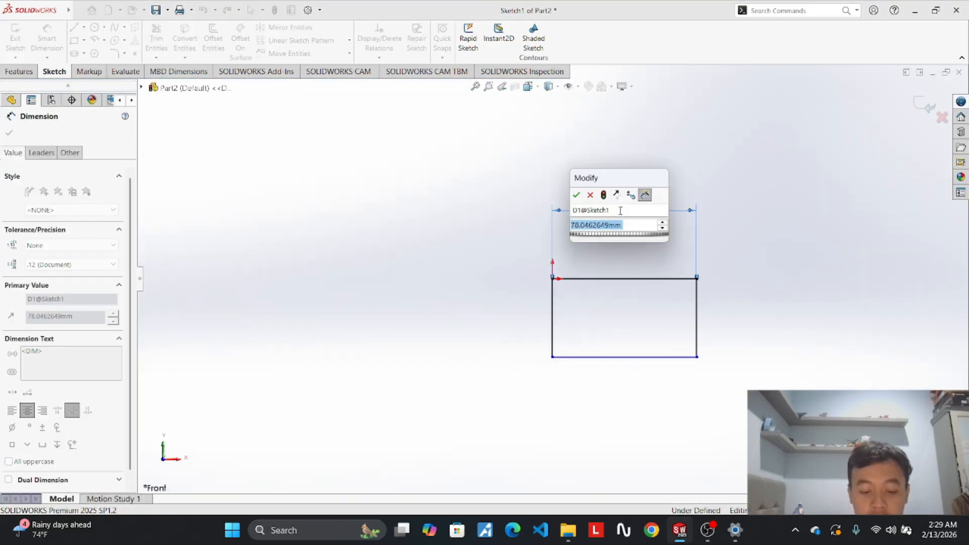
{"action": "type", "text": "80"}
{"action": "key", "text": "Return"}
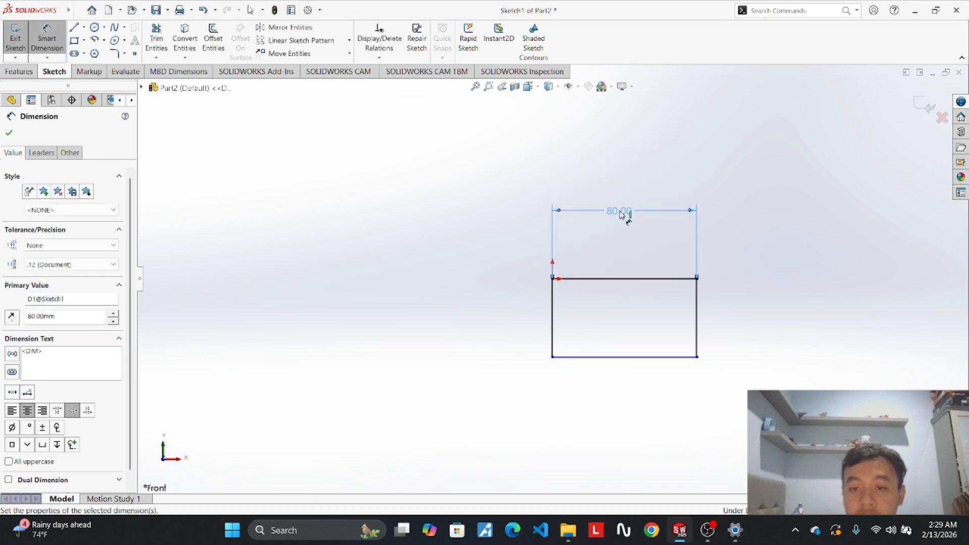
Dimension the rectangle's left vertical edge to 58 mm.
{"action": "mouse_move", "coordinate": [689, 536]}
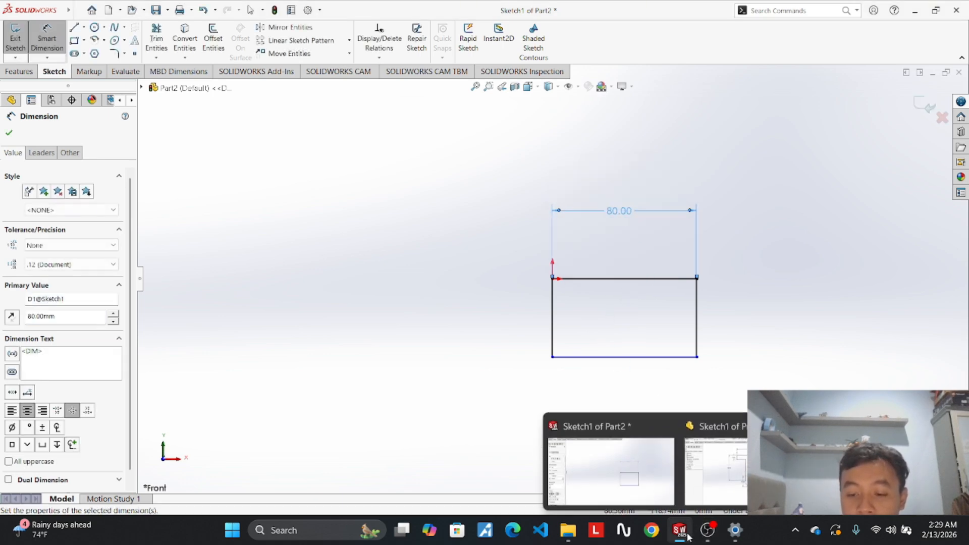
{"action": "mouse_move", "coordinate": [708, 474]}
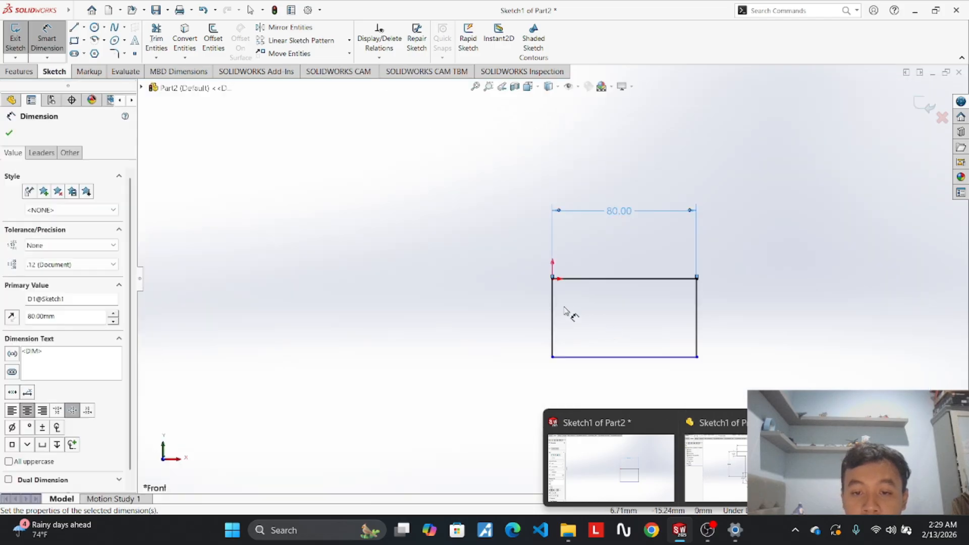
{"action": "left_click", "coordinate": [552, 317]}
{"action": "left_click", "coordinate": [515, 313]}
{"action": "type", "text": "58"}
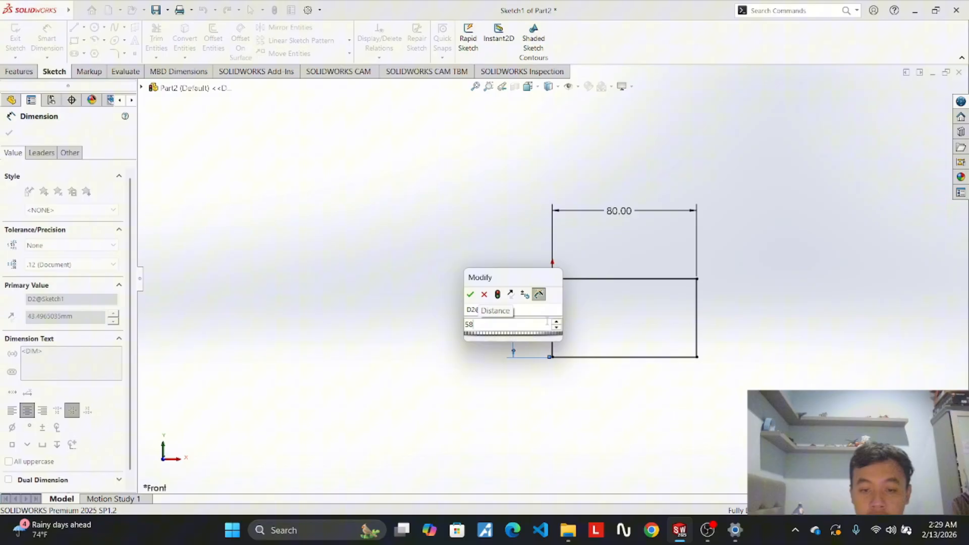
{"action": "key", "text": "Return"}
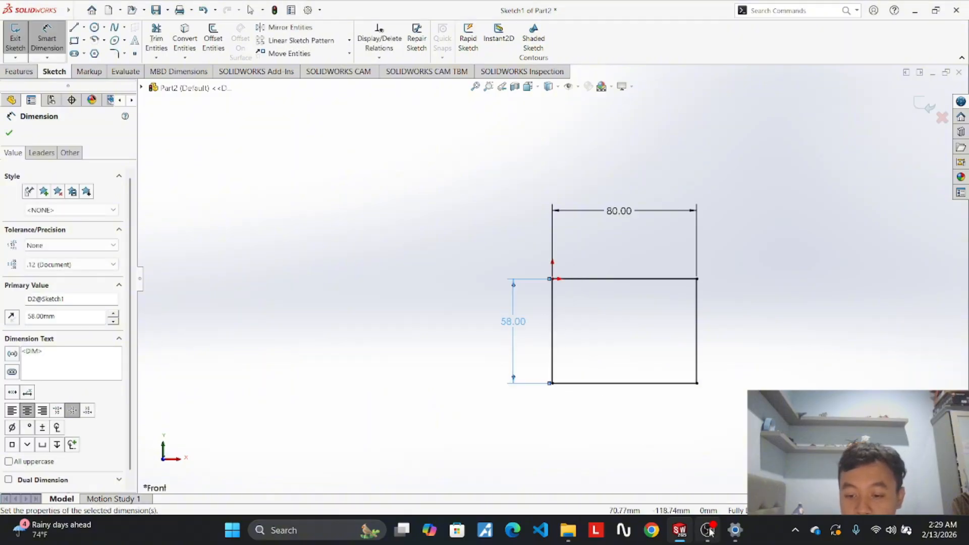
Check the length of the left flange's lower edge in the Projek 1 Part 2 reference without placing a dimension, and return to Part2.
{"action": "mouse_move", "coordinate": [708, 530]}
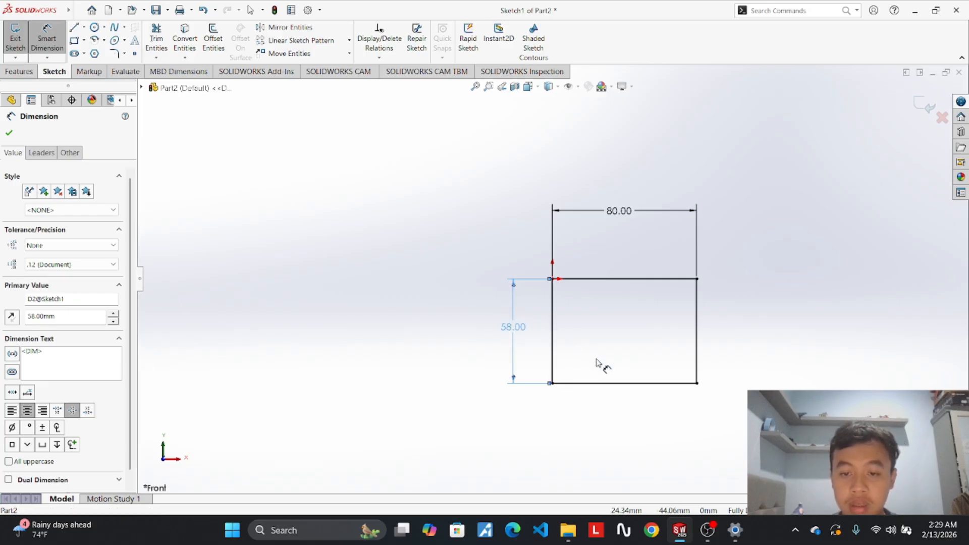
{"action": "scroll", "coordinate": [601, 363], "scroll_direction": "up", "scroll_amount": 5}
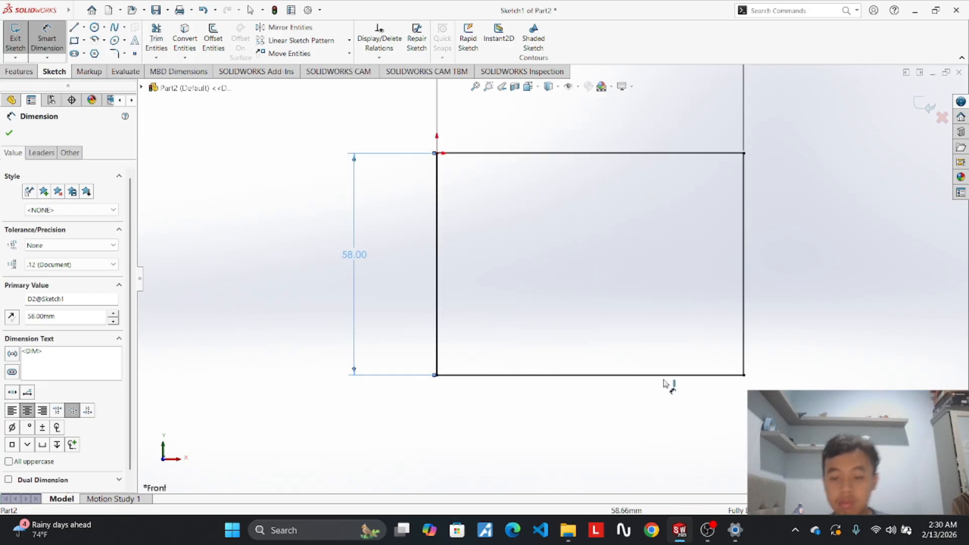
{"action": "mouse_move", "coordinate": [681, 539]}
{"action": "mouse_move", "coordinate": [734, 461]}
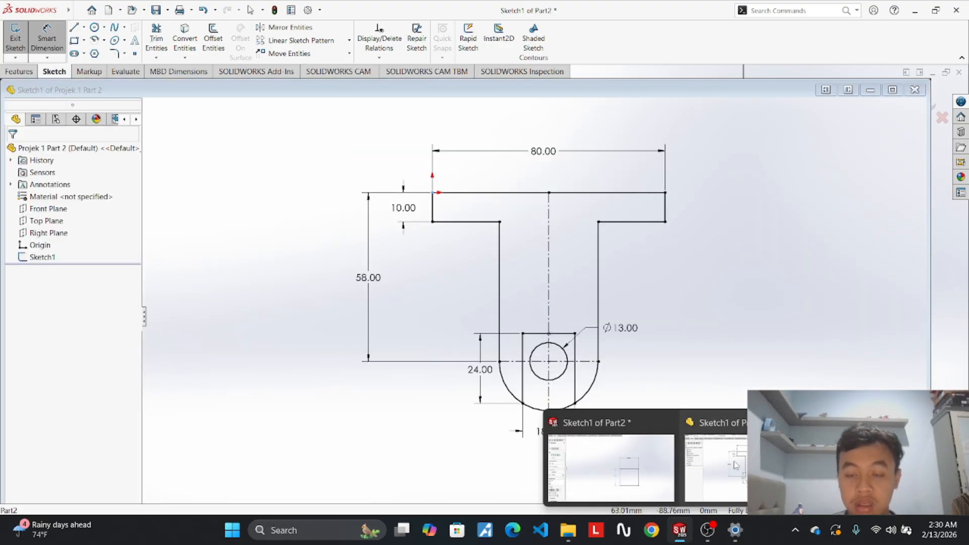
{"action": "left_click", "coordinate": [734, 462]}
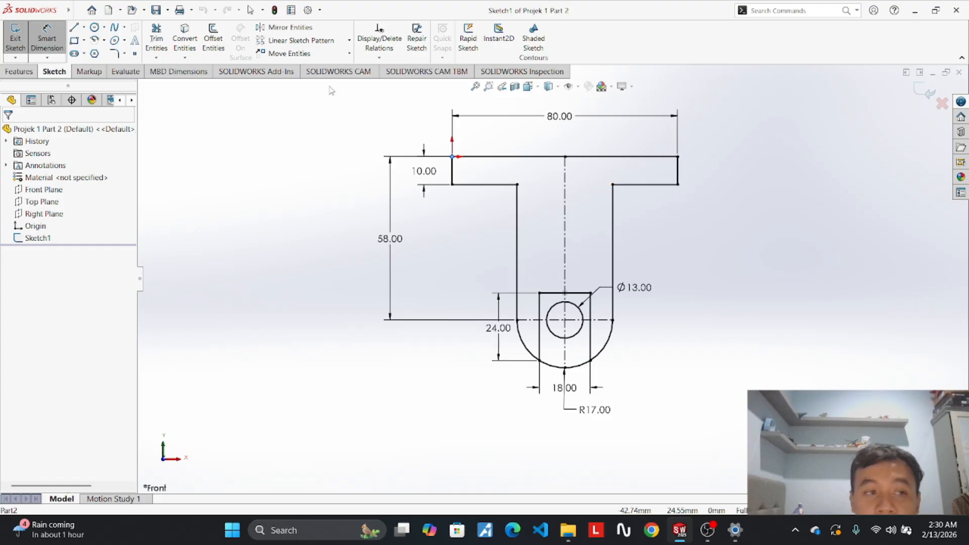
{"action": "key", "text": "Escape"}
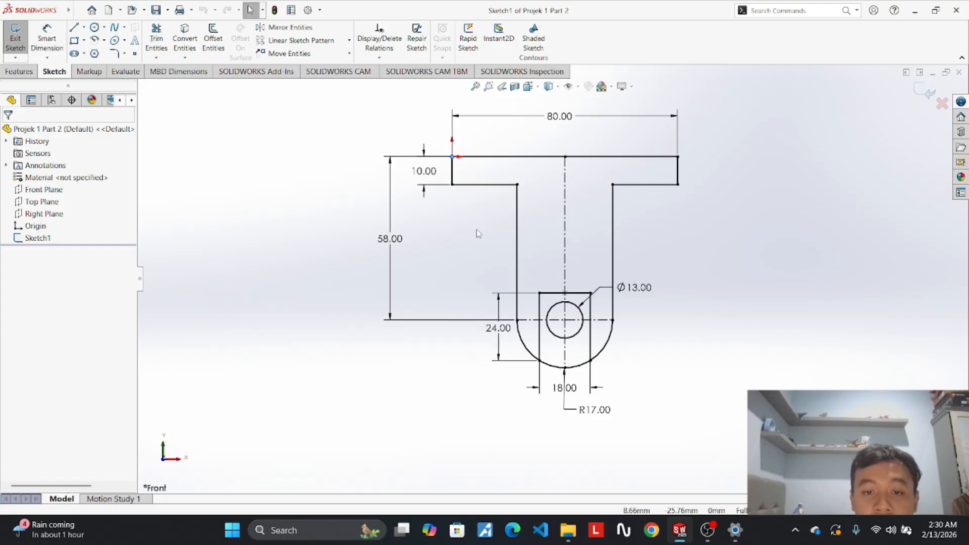
{"action": "left_click", "coordinate": [47, 36]}
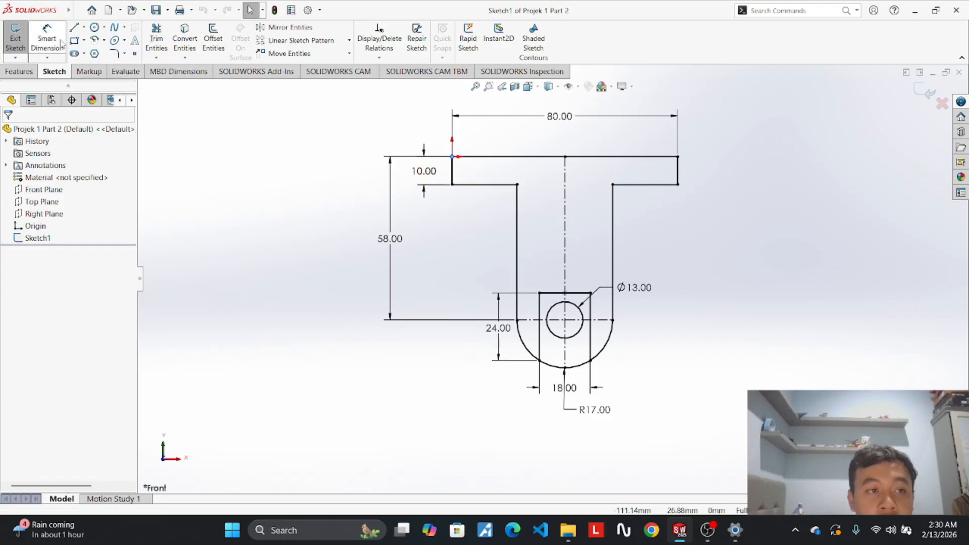
{"action": "left_click", "coordinate": [485, 185]}
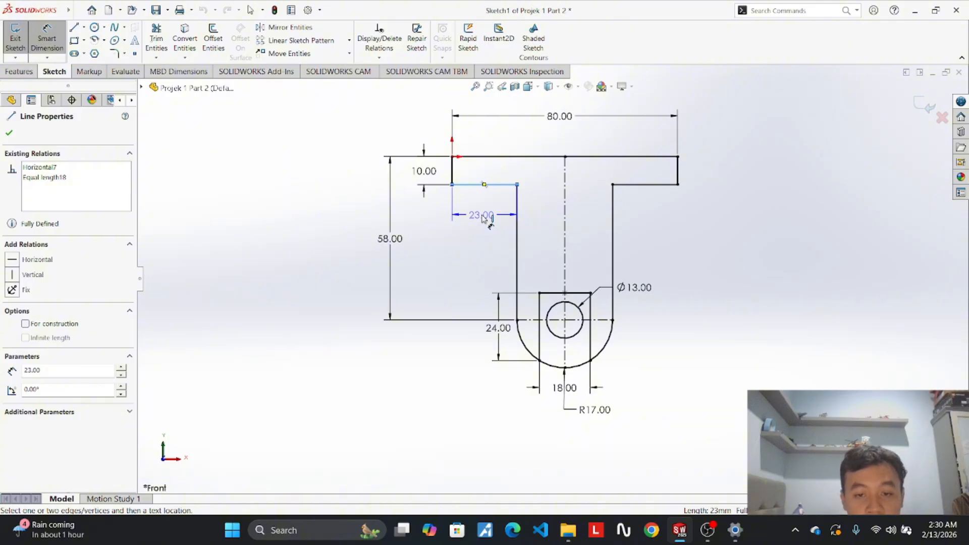
{"action": "key", "text": "Escape"}
{"action": "mouse_move", "coordinate": [681, 531]}
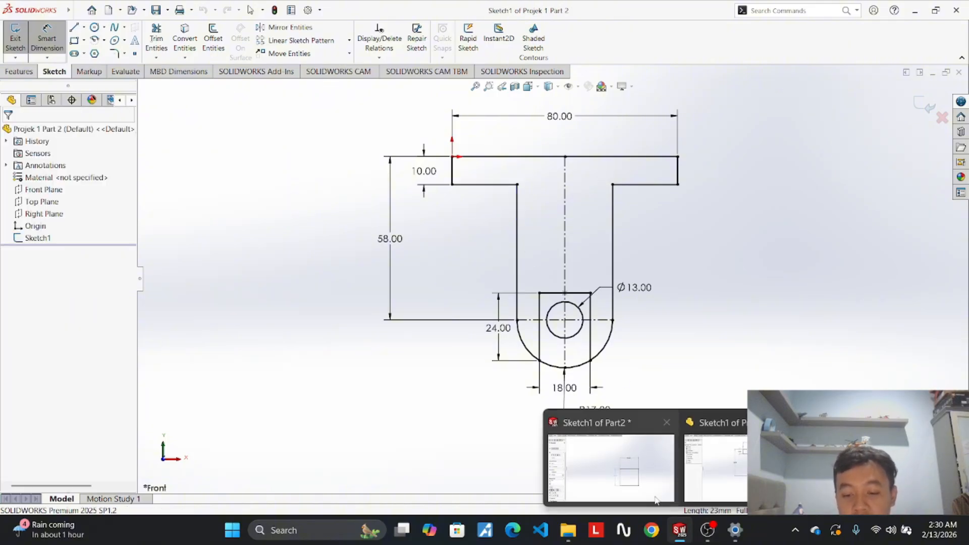
{"action": "left_click", "coordinate": [656, 500]}
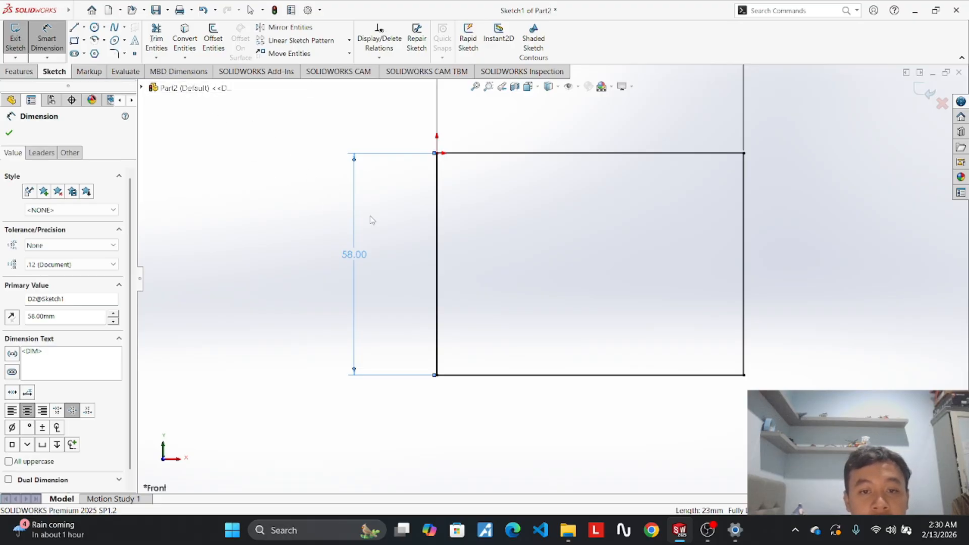
Check the length of the stem's left vertical edge in the Projek 1 Part 2 reference without placing a dimension.
{"action": "mouse_move", "coordinate": [681, 531]}
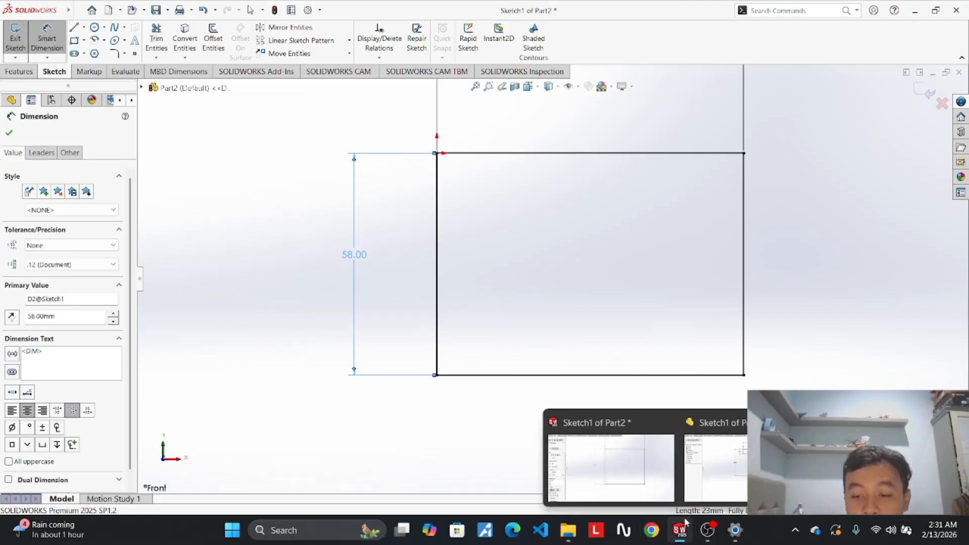
{"action": "mouse_move", "coordinate": [714, 483]}
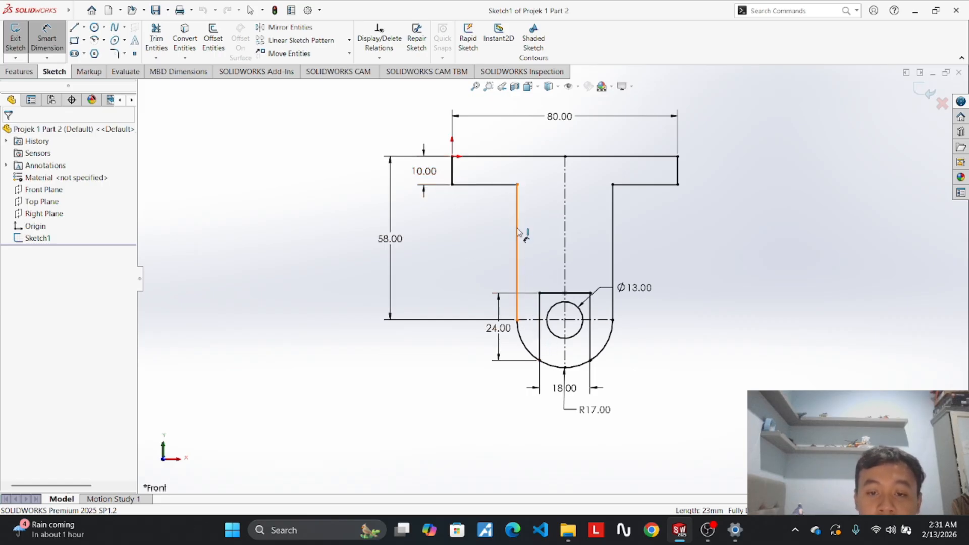
{"action": "left_click", "coordinate": [515, 235]}
{"action": "left_click", "coordinate": [636, 457]}
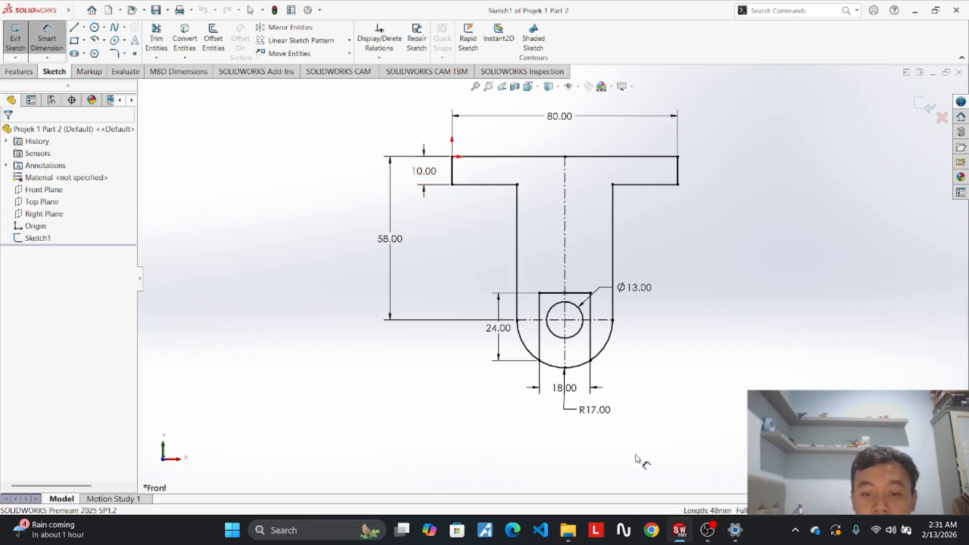
Return to Part2 and sketch a corner rectangle about 26 by 45 mm inside the large rectangle, starting from its lower-left corner.
{"action": "mouse_move", "coordinate": [680, 533]}
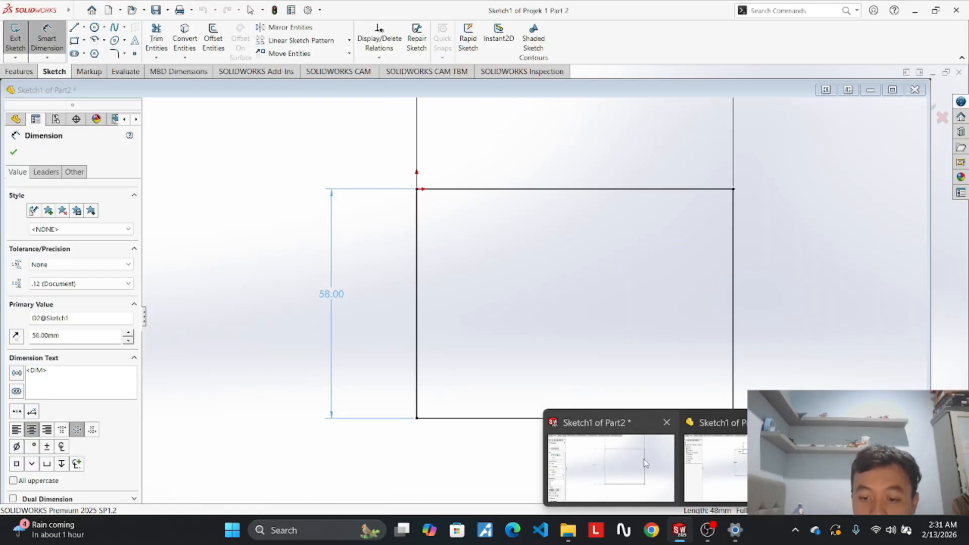
{"action": "left_click", "coordinate": [645, 464]}
{"action": "left_click", "coordinate": [74, 41]}
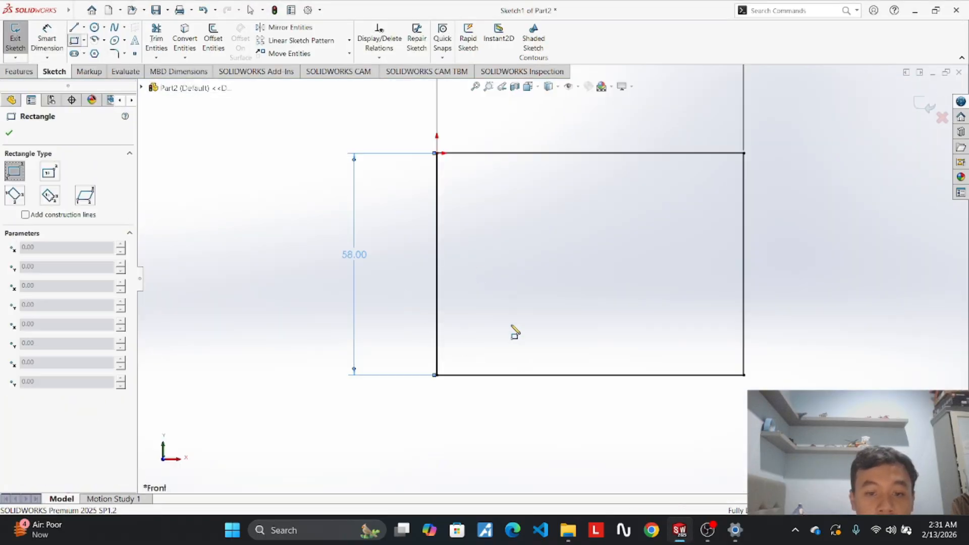
{"action": "left_click", "coordinate": [438, 376]}
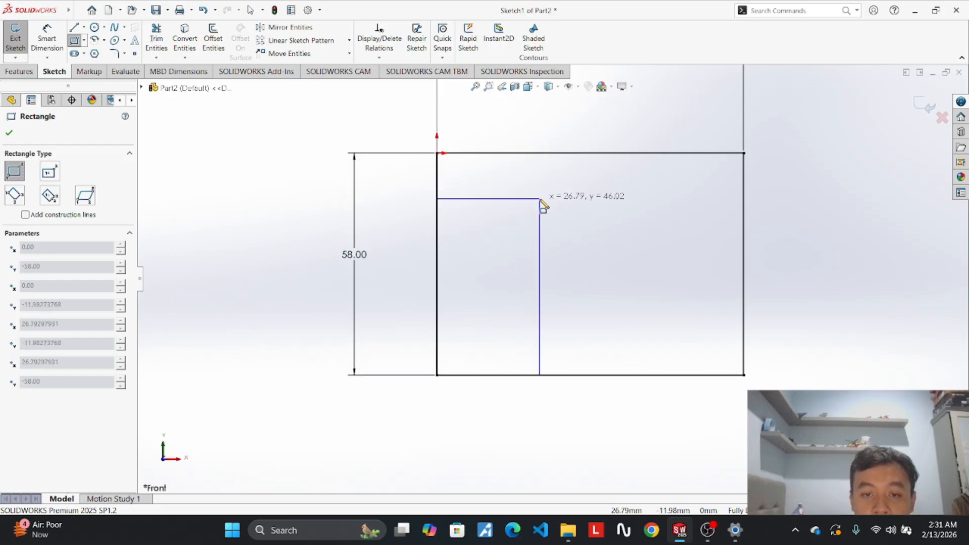
{"action": "left_click", "coordinate": [538, 201]}
Dimension the small rectangle's top edge to 23 mm.
{"action": "left_click", "coordinate": [47, 39]}
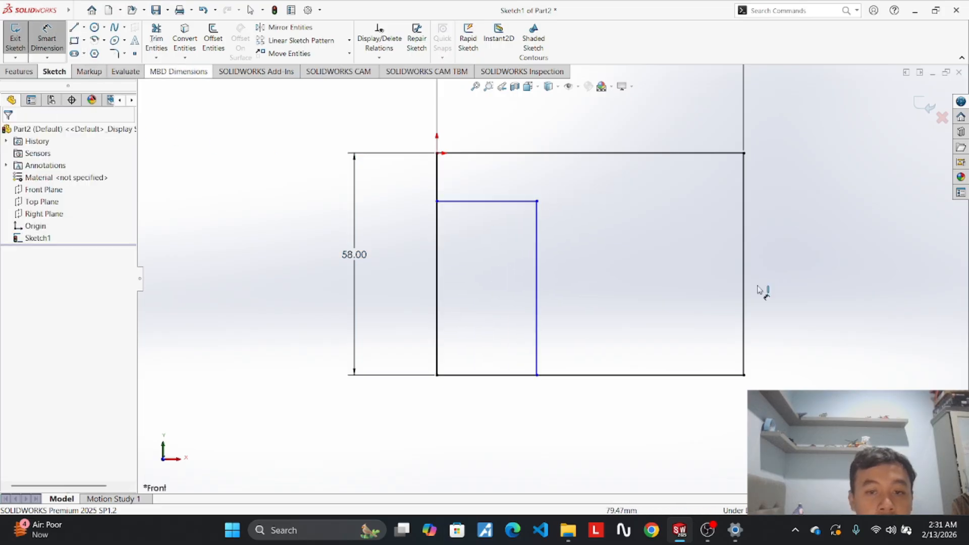
{"action": "left_click", "coordinate": [494, 201]}
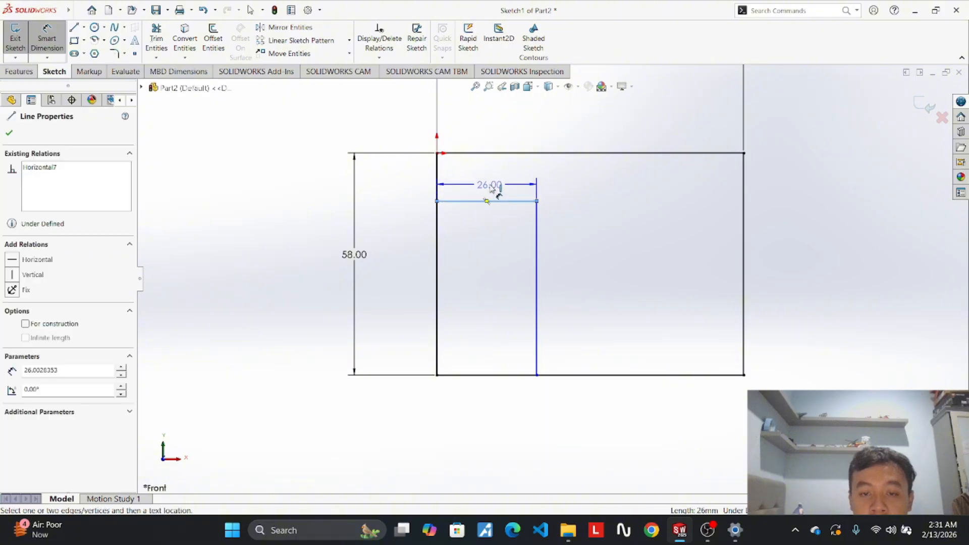
{"action": "left_click", "coordinate": [490, 185]}
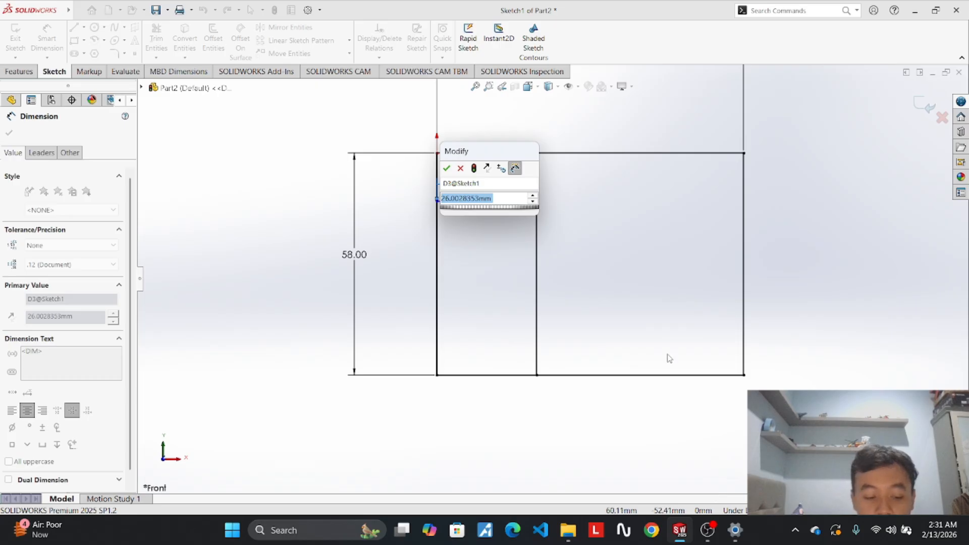
{"action": "type", "text": "23"}
{"action": "key", "text": "Return"}
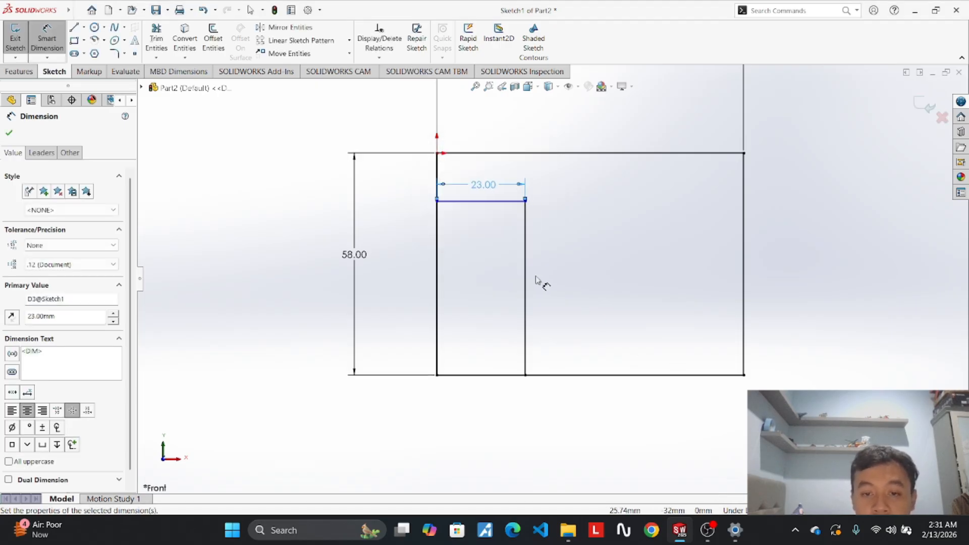
Dimension the small rectangle's right vertical edge to 48 mm and end dimensioning.
{"action": "left_click", "coordinate": [529, 283]}
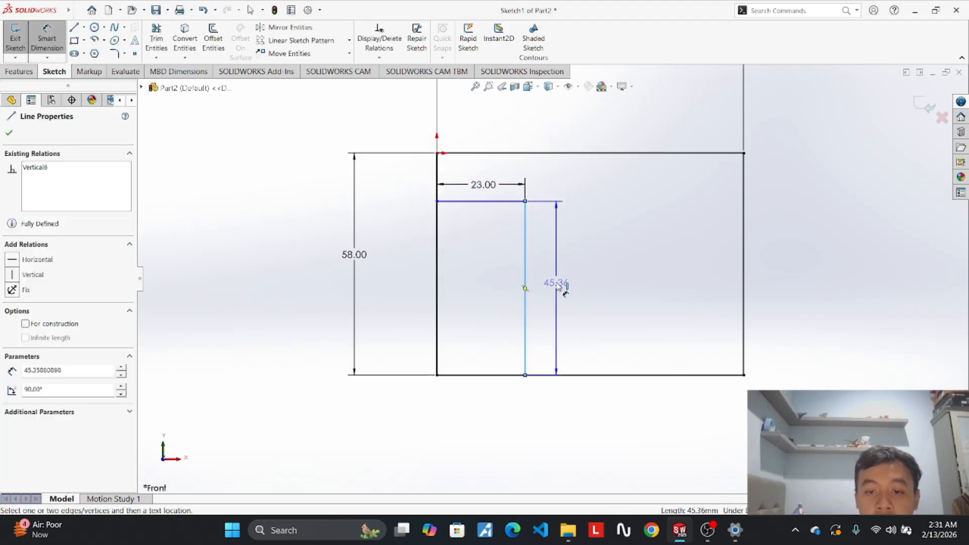
{"action": "left_click", "coordinate": [559, 286]}
{"action": "type", "text": "4"}
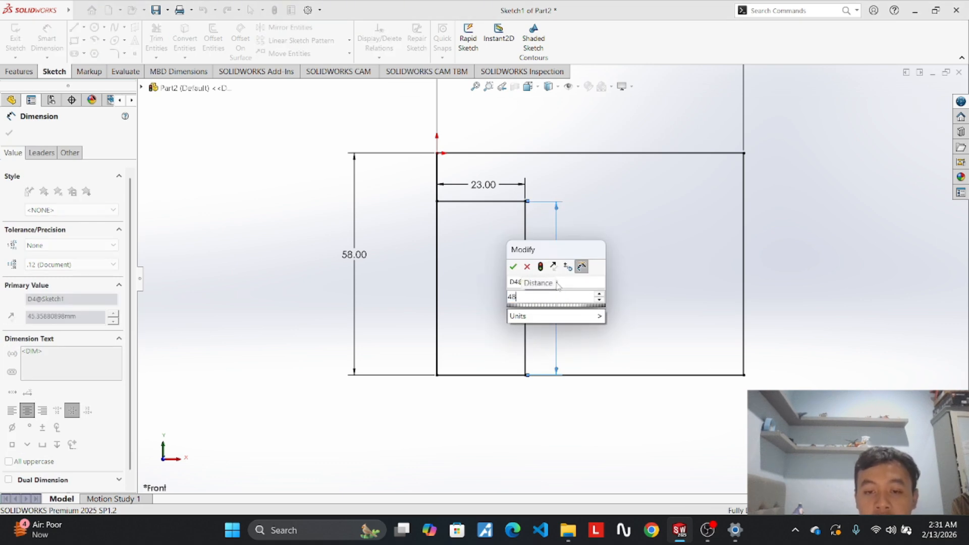
{"action": "type", "text": "8"}
{"action": "key", "text": "Return"}
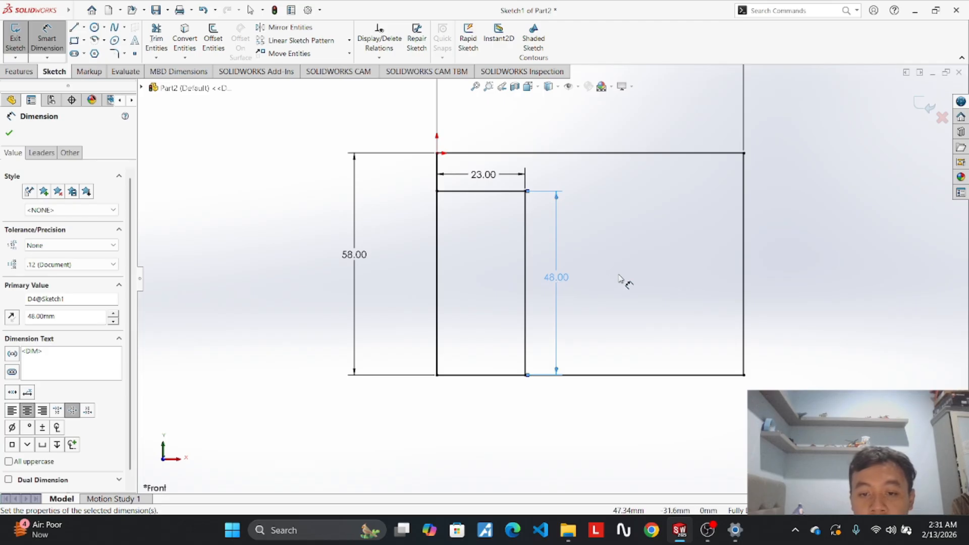
{"action": "key", "text": "Escape"}
Delete the 48 mm and 23 mm dimensions of the small rectangle.
{"action": "right_click", "coordinate": [565, 281]}
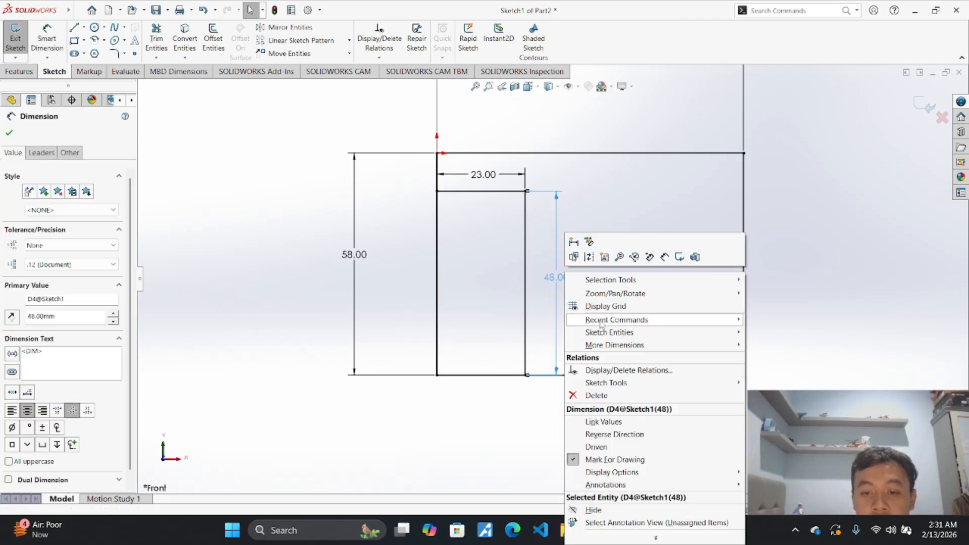
{"action": "left_click", "coordinate": [642, 395]}
{"action": "right_click", "coordinate": [513, 180]}
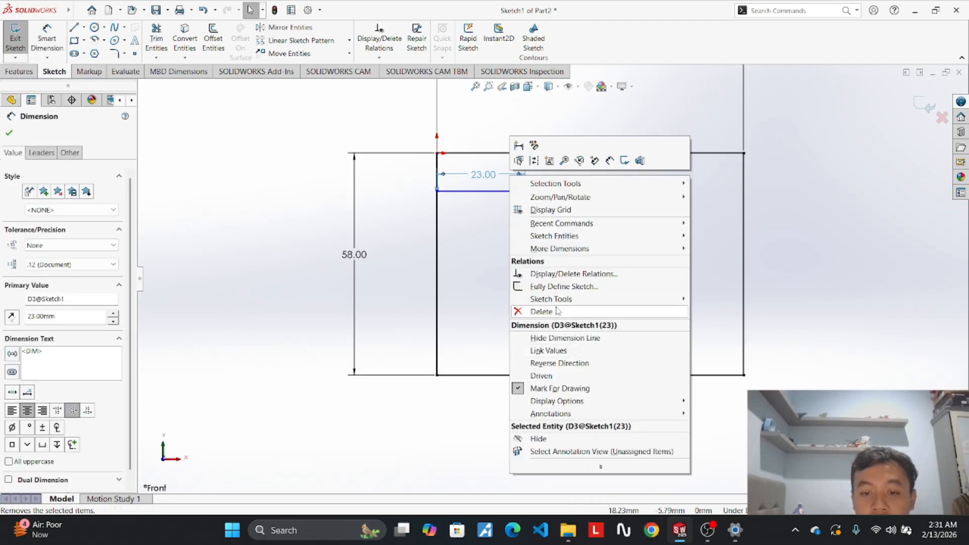
{"action": "left_click", "coordinate": [558, 311]}
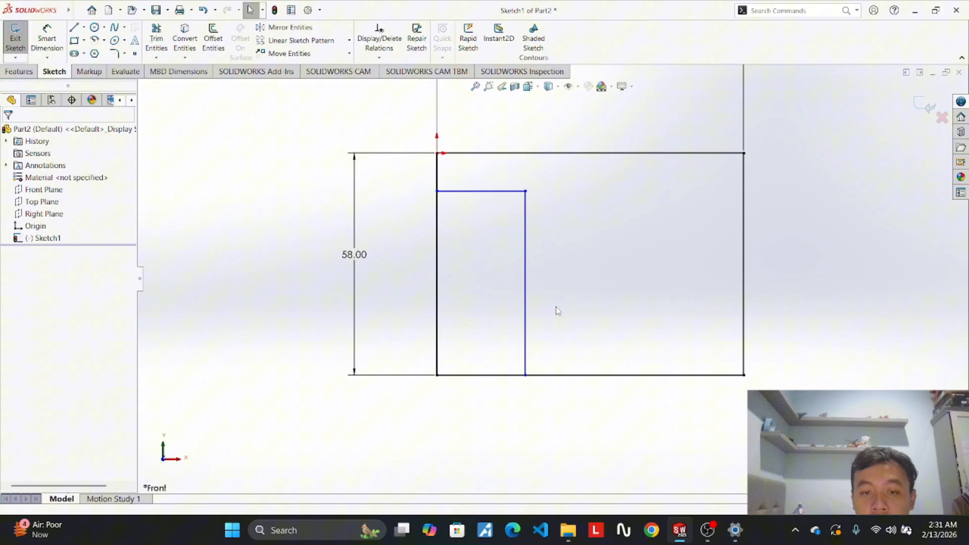
Power trim the left and bottom outer edges of the small rectangle to cut the lower-left corner out of the profile.
{"action": "left_click", "coordinate": [157, 40]}
{"action": "left_click_drag", "start_coordinate": [413, 261], "coordinate": [469, 397]}
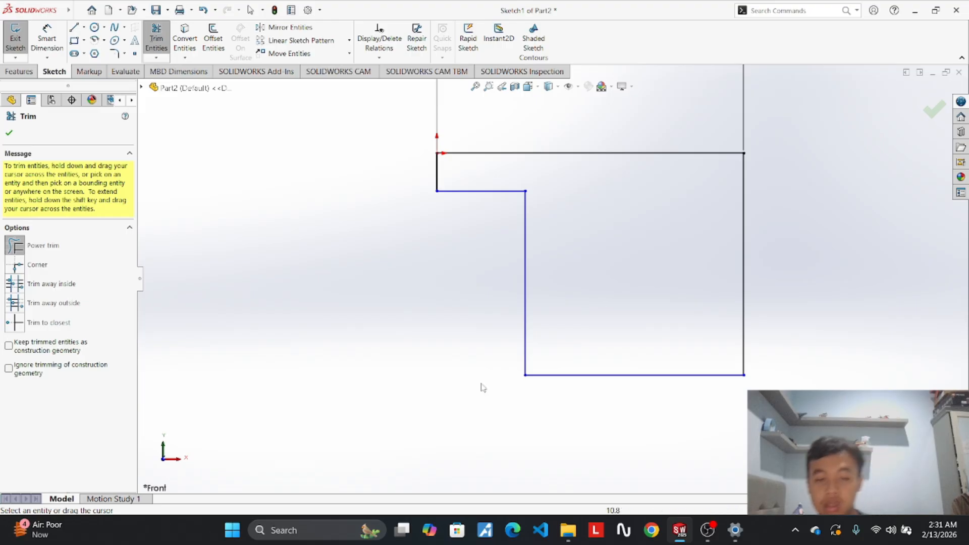
{"action": "scroll", "coordinate": [706, 429], "scroll_direction": "down", "scroll_amount": 2}
{"action": "scroll", "coordinate": [667, 379], "scroll_direction": "up", "scroll_amount": 5}
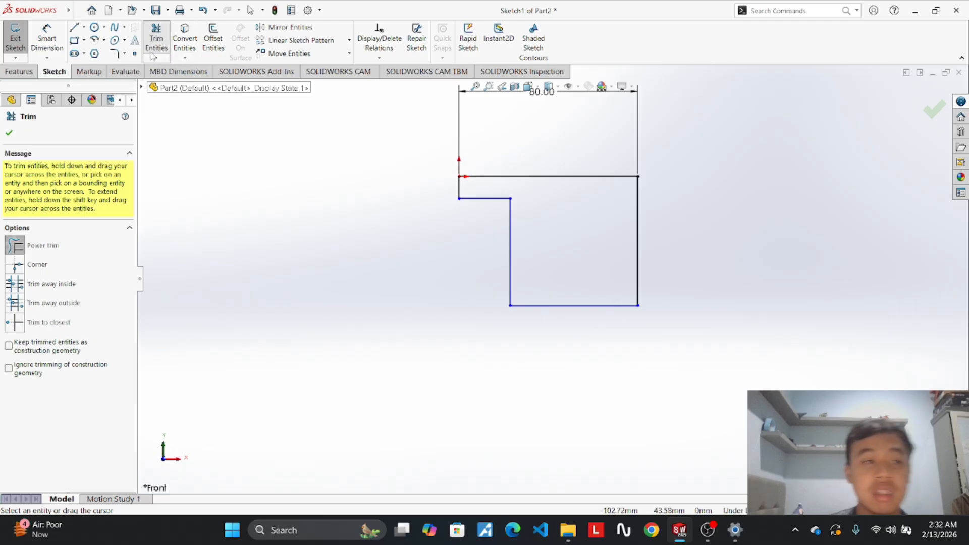
Dimension the short left vertical edge of the flange at 10 mm.
{"action": "left_click", "coordinate": [47, 38]}
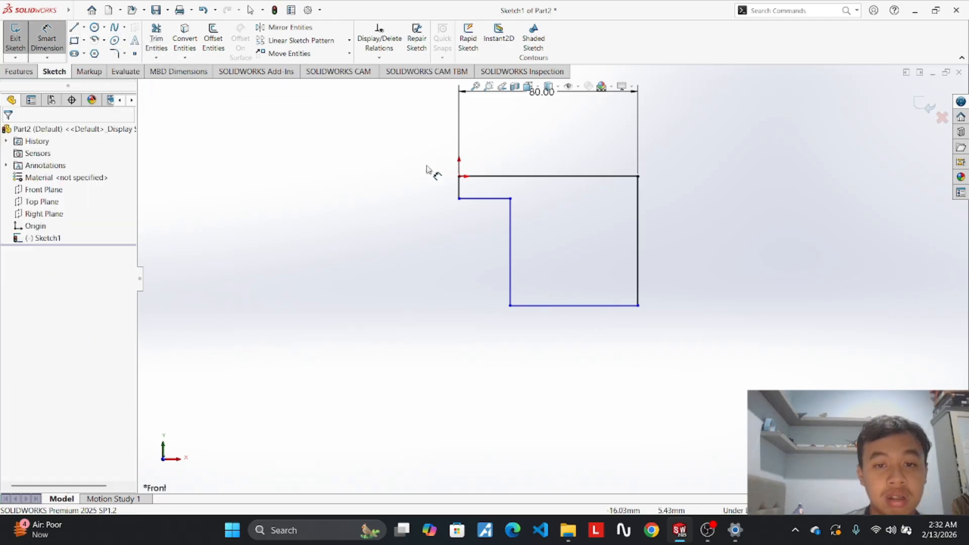
{"action": "scroll", "coordinate": [457, 192], "scroll_direction": "down", "scroll_amount": 3}
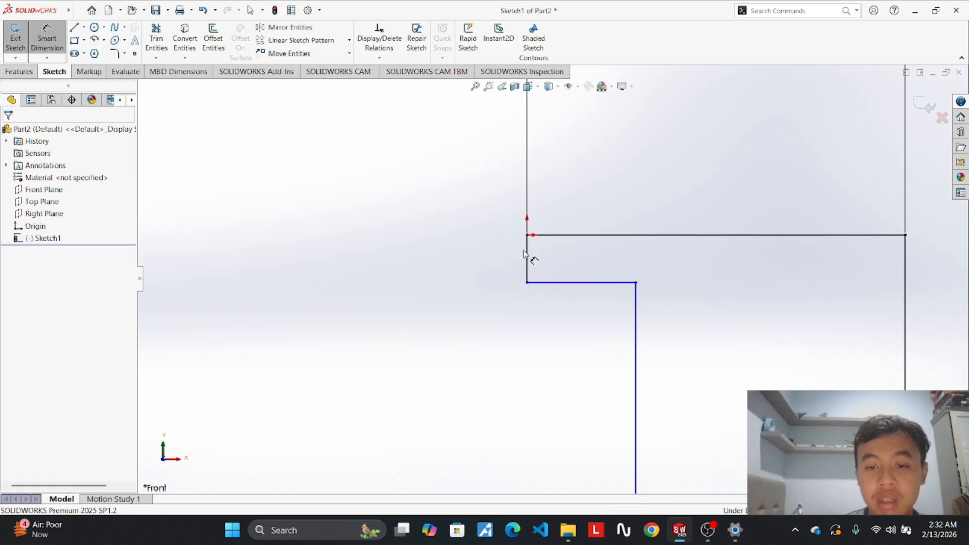
{"action": "left_click", "coordinate": [527, 259]}
{"action": "left_click", "coordinate": [491, 258]}
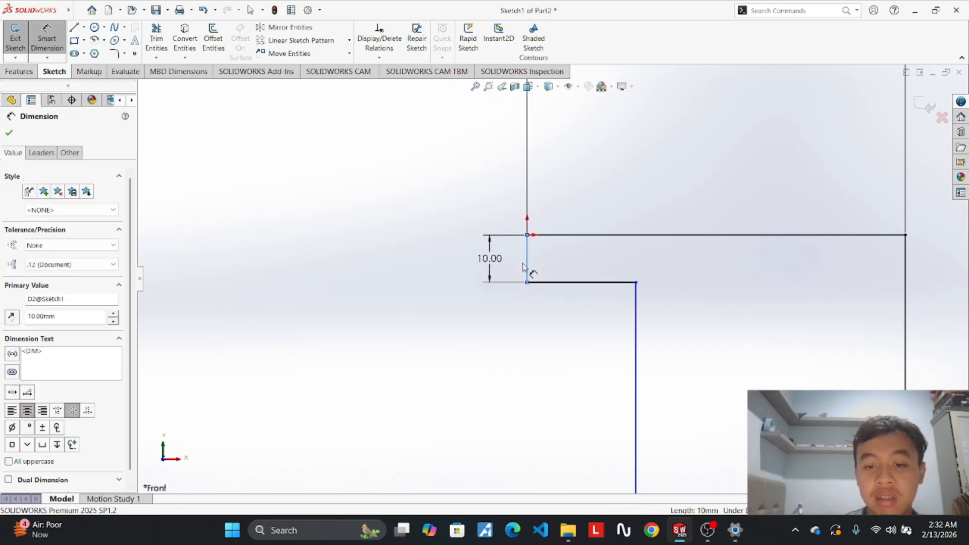
{"action": "key", "text": "Return"}
Dimension the stem's left vertical edge at 48 mm, placing the dimension in line below the 10 mm one.
{"action": "scroll", "coordinate": [559, 283], "scroll_direction": "up", "scroll_amount": 1}
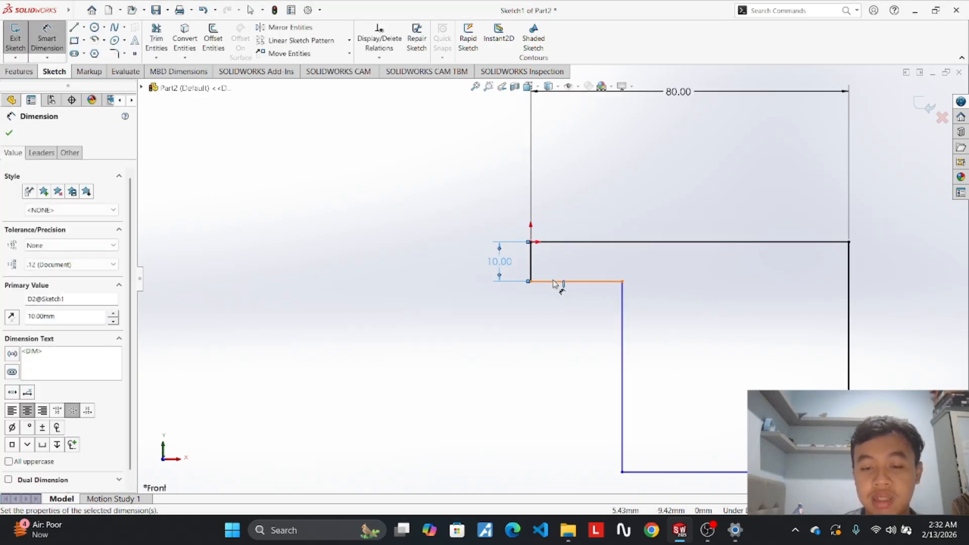
{"action": "scroll", "coordinate": [563, 415], "scroll_direction": "up", "scroll_amount": 2}
{"action": "scroll", "coordinate": [562, 416], "scroll_direction": "down", "scroll_amount": 2}
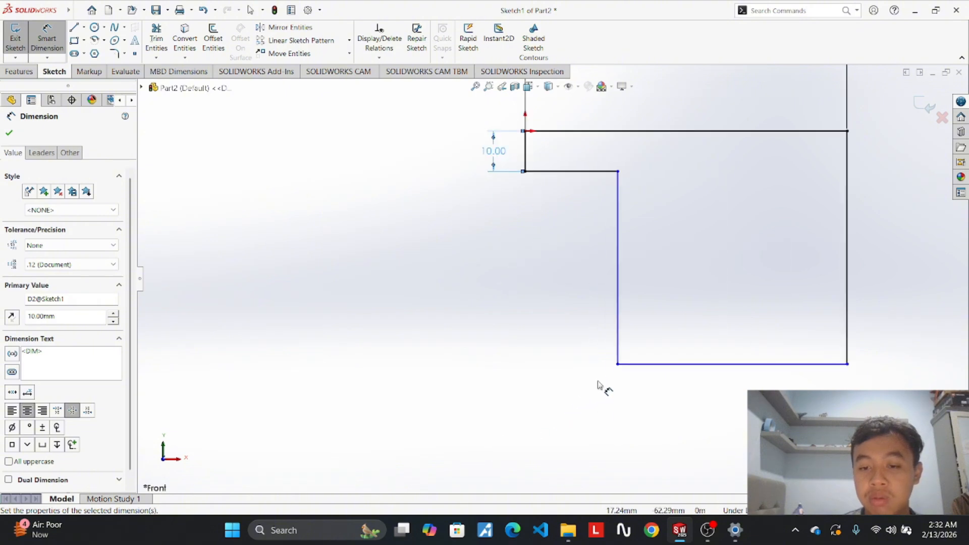
{"action": "left_click", "coordinate": [618, 283]}
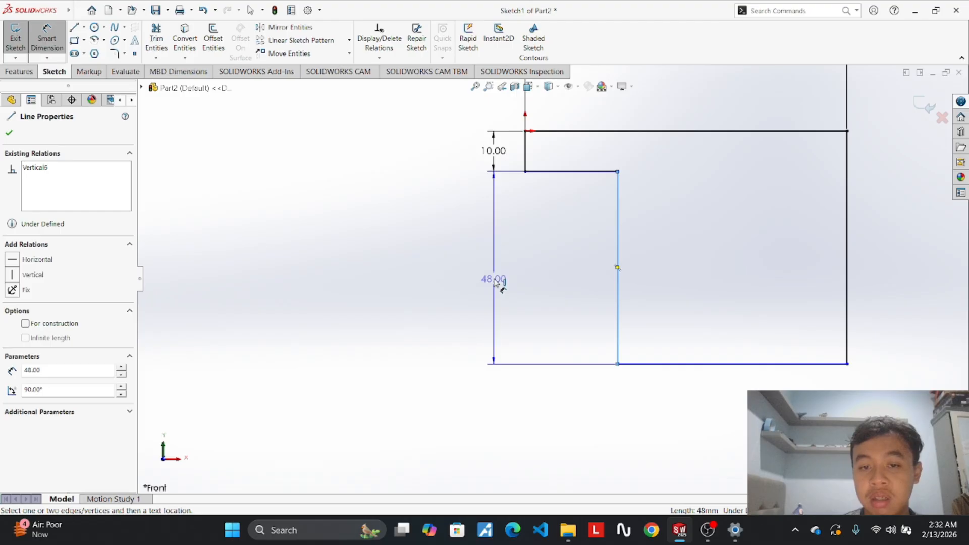
{"action": "key", "text": "Escape"}
{"action": "left_click", "coordinate": [618, 283]}
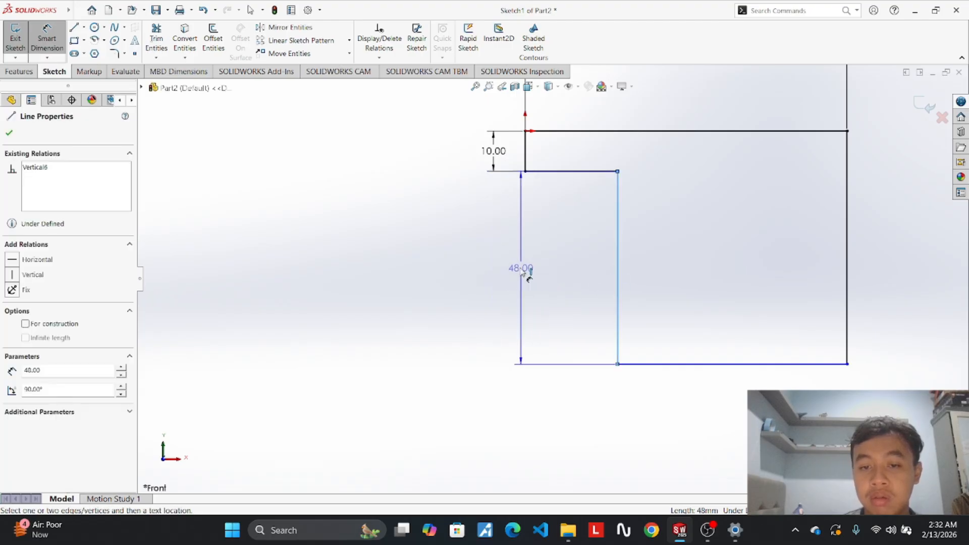
{"action": "left_click", "coordinate": [496, 272]}
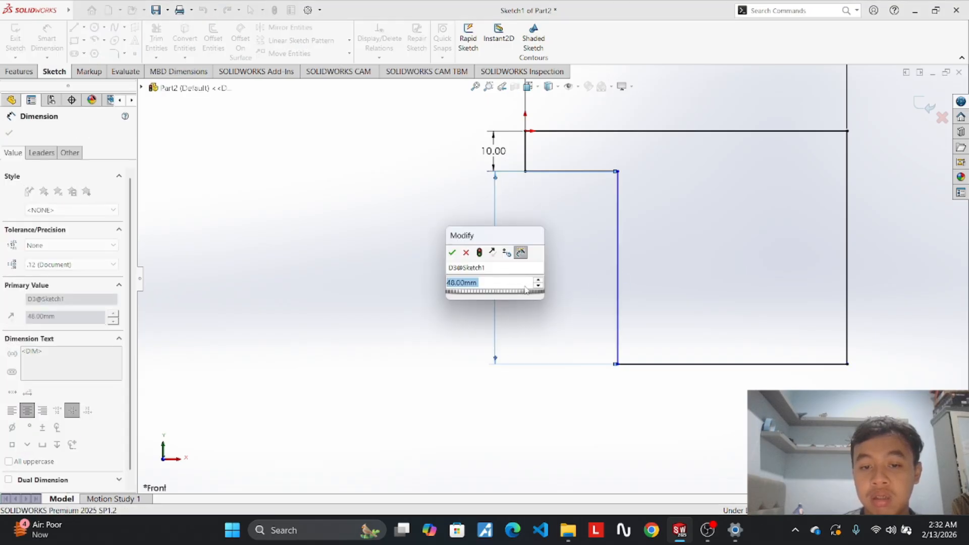
{"action": "key", "text": "Return"}
Sketch a corner rectangle about 28 by 48 mm from the profile's lower-right corner up to the flange's lower-edge level.
{"action": "scroll", "coordinate": [680, 327], "scroll_direction": "up", "scroll_amount": 1}
{"action": "scroll", "coordinate": [680, 327], "scroll_direction": "down", "scroll_amount": 2}
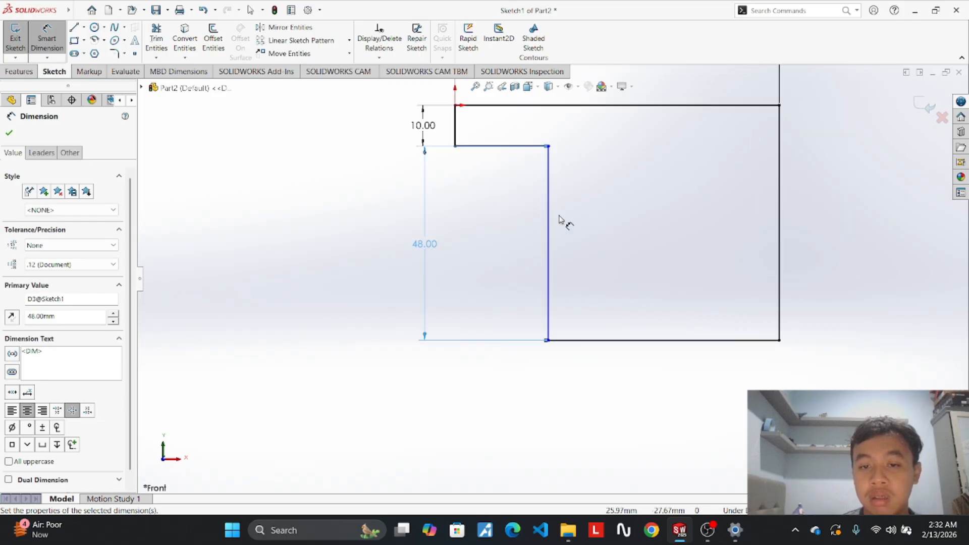
{"action": "left_click", "coordinate": [76, 41]}
{"action": "left_click", "coordinate": [780, 341]}
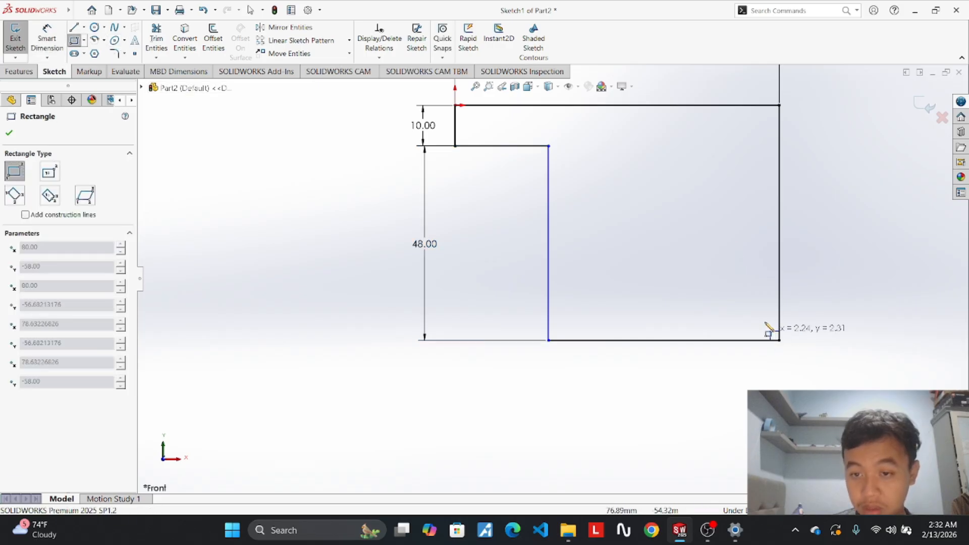
{"action": "left_click", "coordinate": [664, 146]}
{"action": "key", "text": "Escape"}
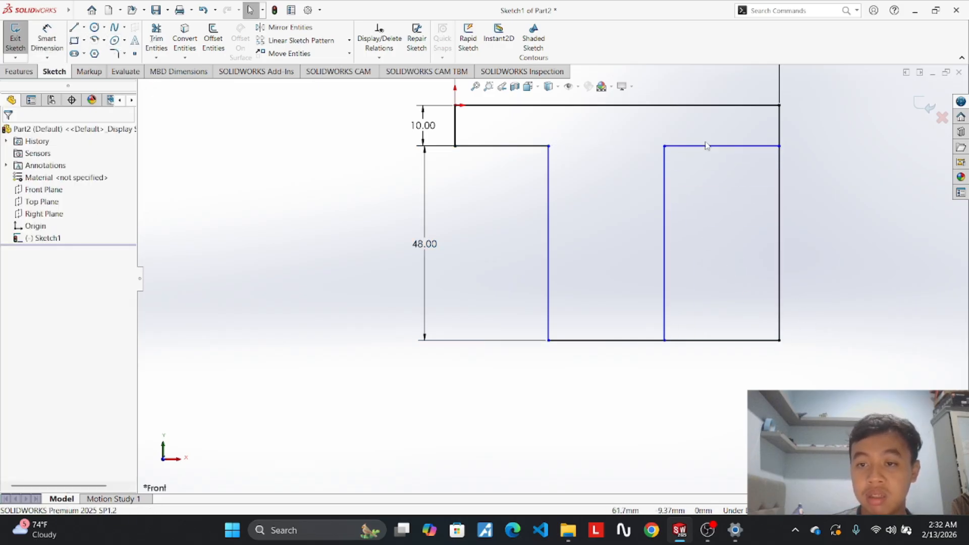
Dimension the top edge of the lower-right rectangle to 23 mm.
{"action": "left_click", "coordinate": [47, 38]}
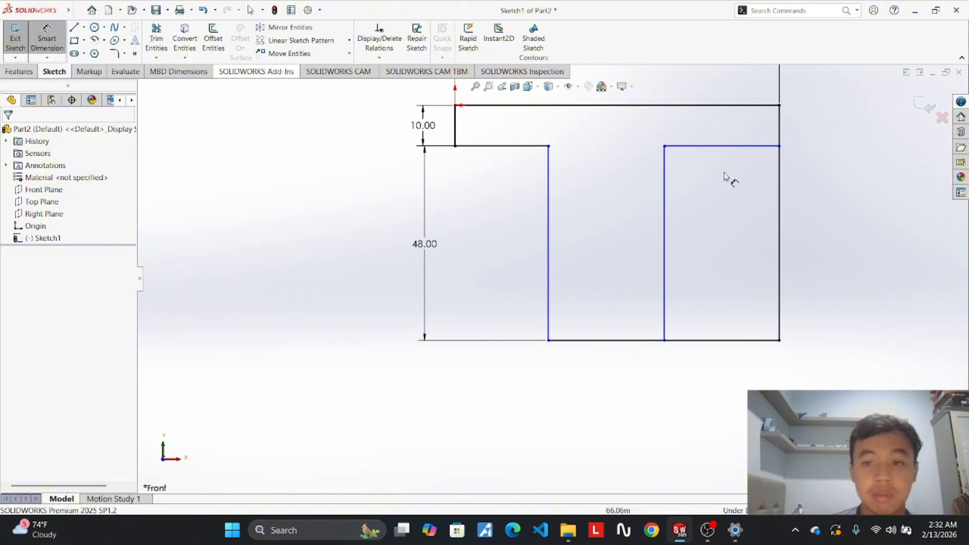
{"action": "left_click", "coordinate": [665, 207]}
{"action": "key", "text": "Escape"}
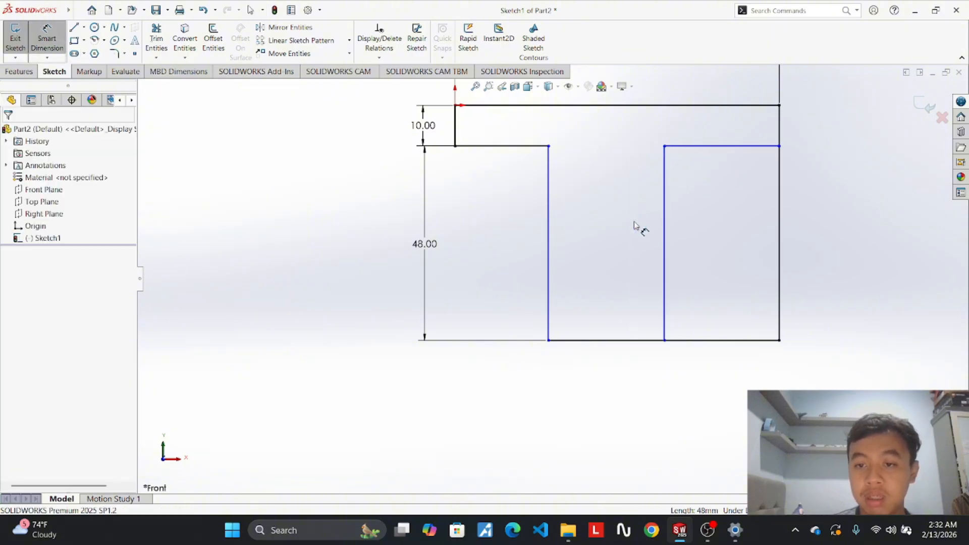
{"action": "left_click", "coordinate": [722, 146]}
{"action": "left_click", "coordinate": [717, 127]}
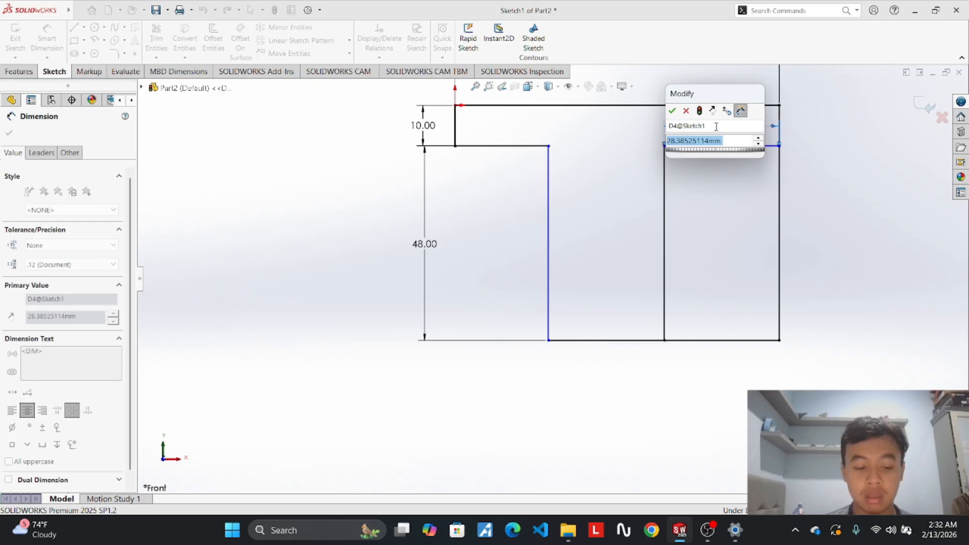
{"action": "type", "text": "23"}
{"action": "key", "text": "Return"}
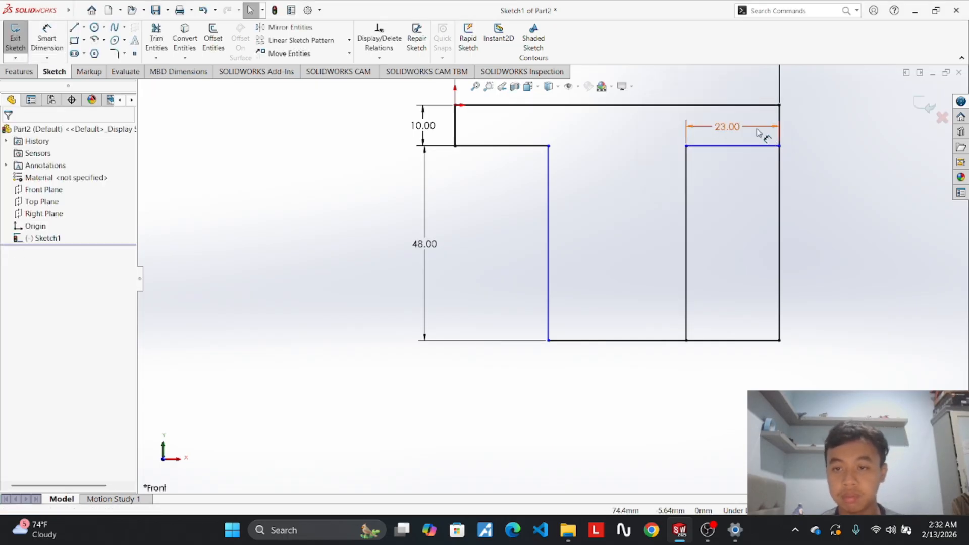
Move the 23 mm dimension above the profile and place the 80 mm overall width dimension just above it.
{"action": "left_click", "coordinate": [759, 130]}
{"action": "right_click", "coordinate": [760, 129]}
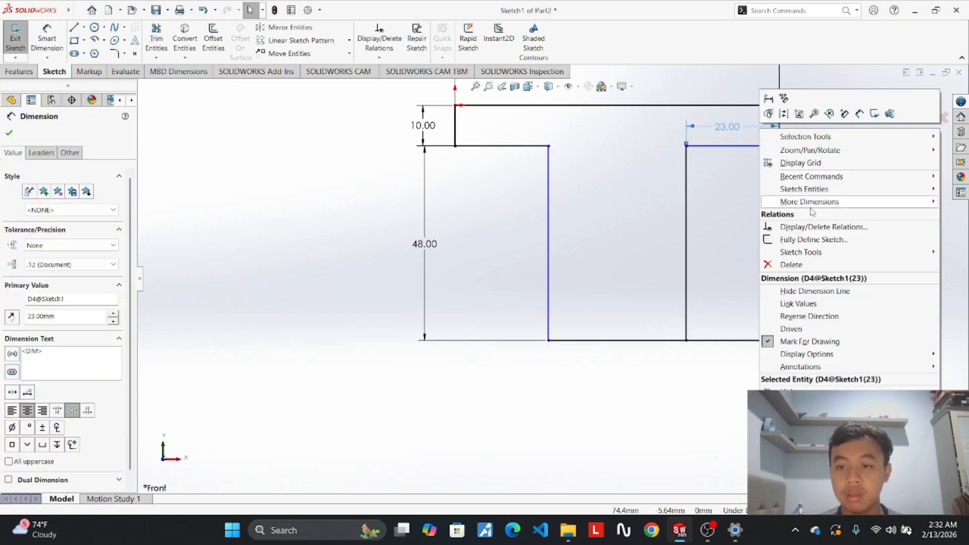
{"action": "left_click", "coordinate": [667, 351]}
{"action": "scroll", "coordinate": [787, 223], "scroll_direction": "up", "scroll_amount": 2}
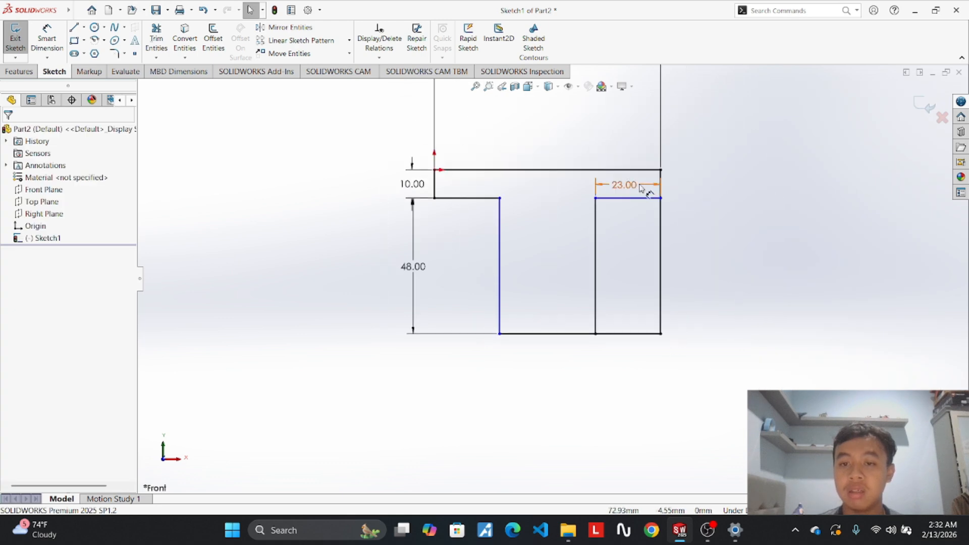
{"action": "left_click_drag", "start_coordinate": [639, 189], "coordinate": [633, 132]}
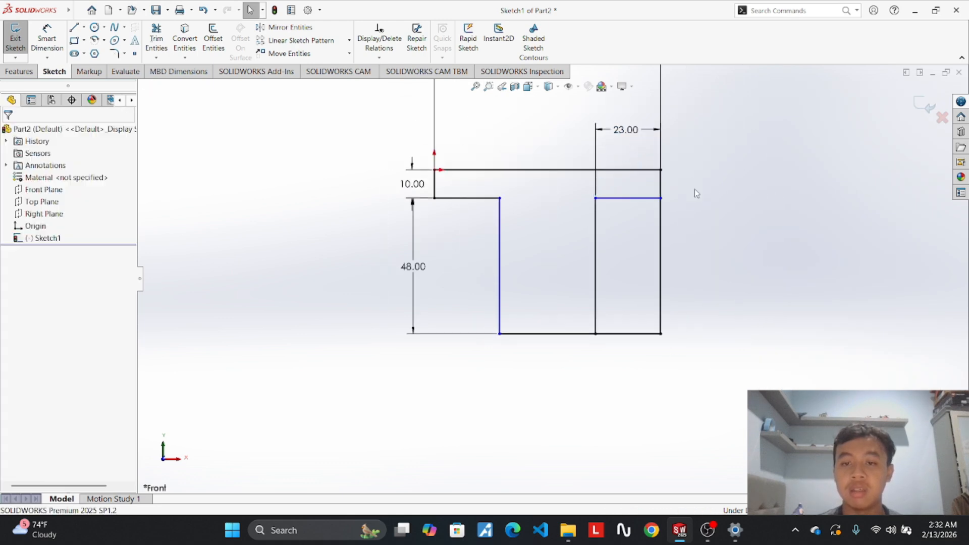
{"action": "scroll", "coordinate": [695, 189], "scroll_direction": "up", "scroll_amount": 3}
{"action": "scroll", "coordinate": [631, 149], "scroll_direction": "down", "scroll_amount": 2}
{"action": "left_click_drag", "start_coordinate": [564, 156], "coordinate": [519, 193]}
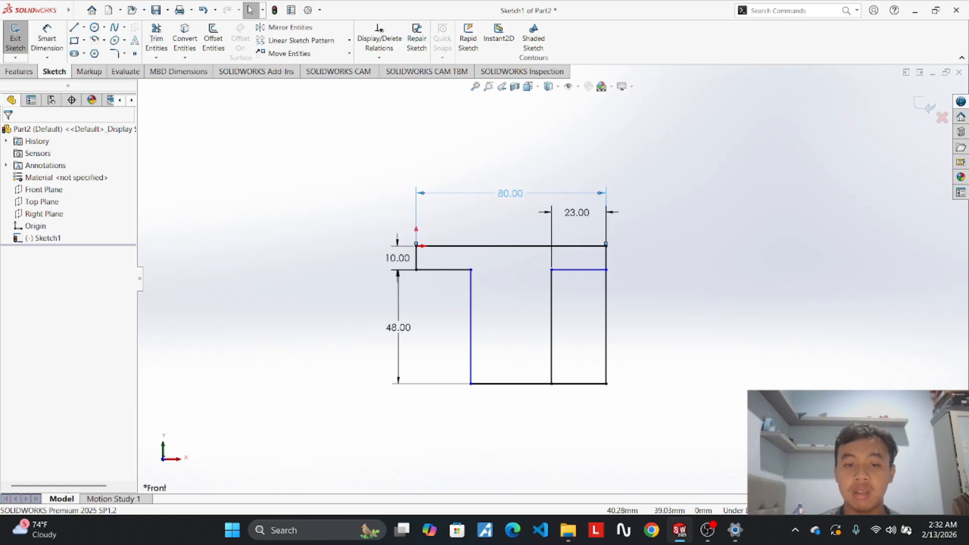
{"action": "left_click", "coordinate": [544, 193]}
{"action": "scroll", "coordinate": [547, 264], "scroll_direction": "down", "scroll_amount": 3}
{"action": "scroll", "coordinate": [605, 298], "scroll_direction": "up", "scroll_amount": 3}
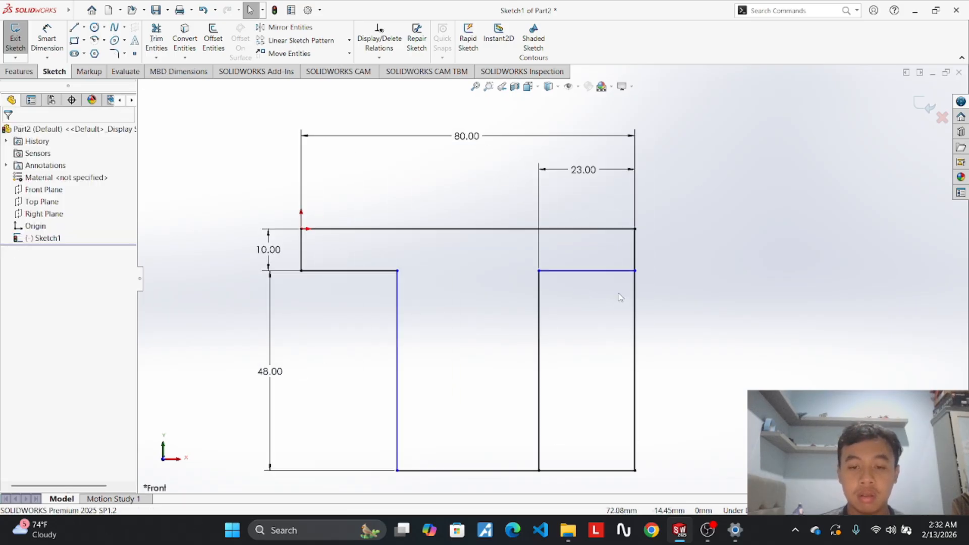
Trim away the outer vertical and bottom edges of the lower-right rectangle to leave a T-shaped profile.
{"action": "scroll", "coordinate": [530, 316], "scroll_direction": "down", "scroll_amount": 2}
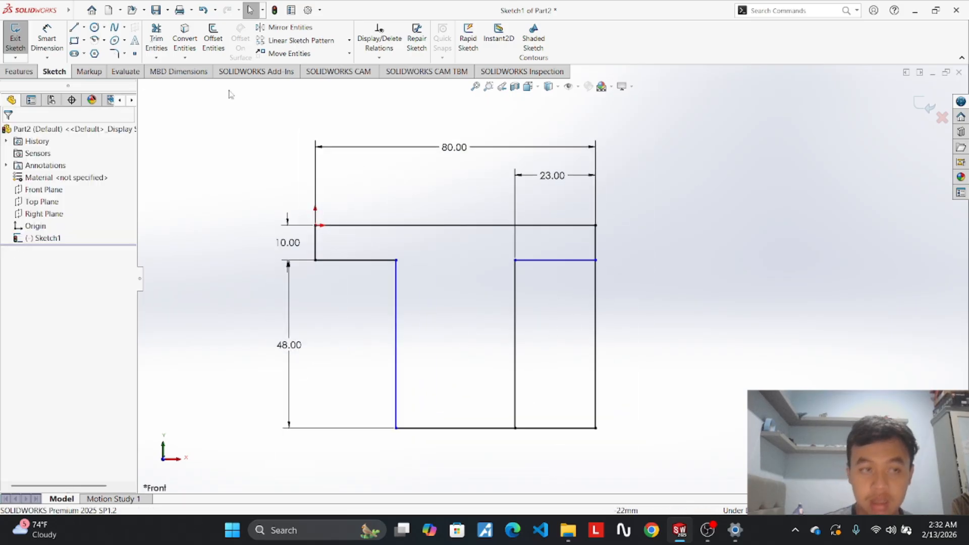
{"action": "left_click", "coordinate": [156, 38]}
{"action": "left_click_drag", "start_coordinate": [621, 312], "coordinate": [552, 449]}
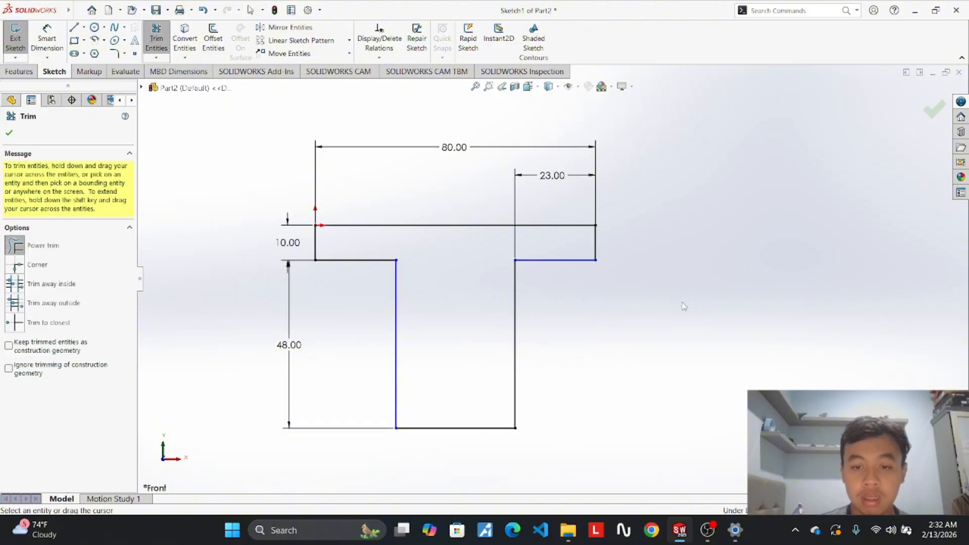
{"action": "key", "text": "Escape"}
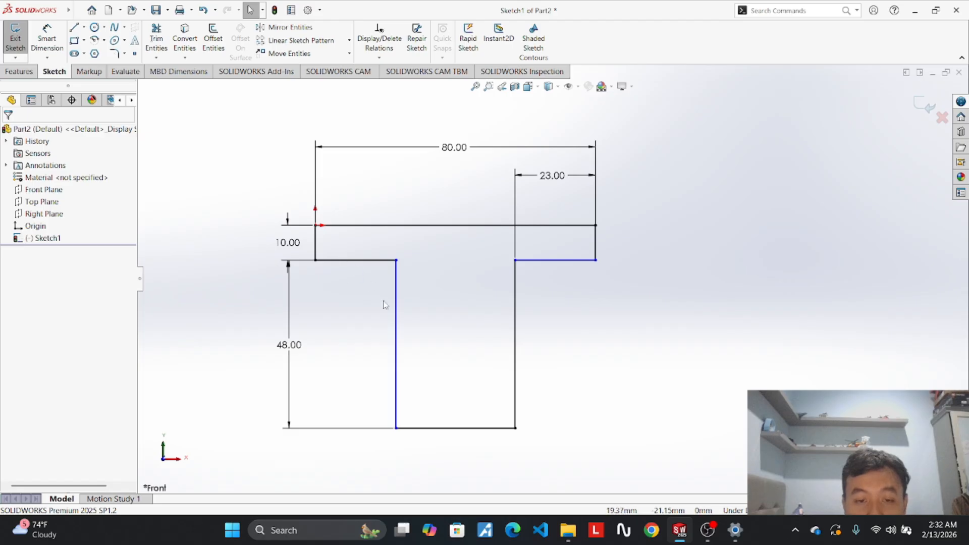
Dimension the left flange's lower edge, placing the dimension above the profile in line with the existing 23 mm one.
{"action": "mouse_move", "coordinate": [680, 530]}
{"action": "mouse_move", "coordinate": [736, 481]}
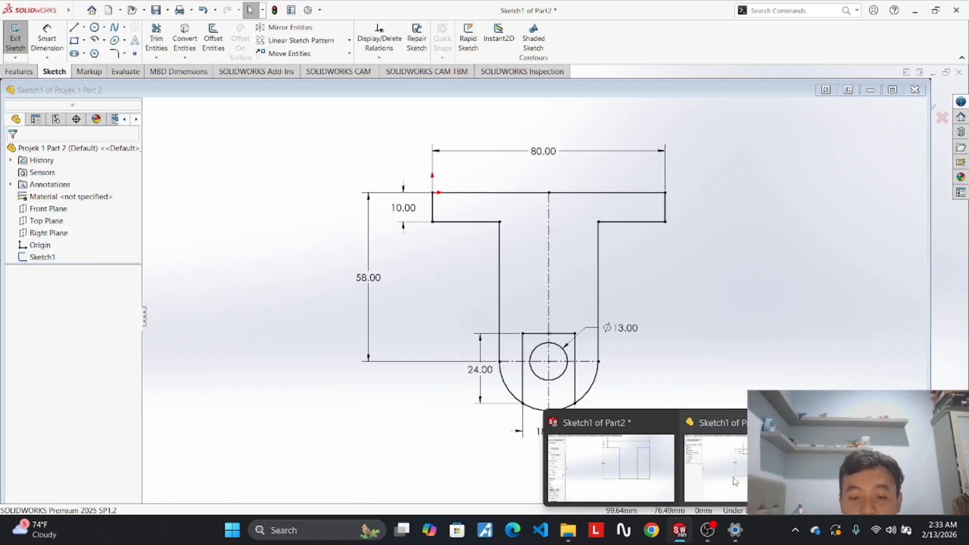
{"action": "left_click", "coordinate": [590, 434]}
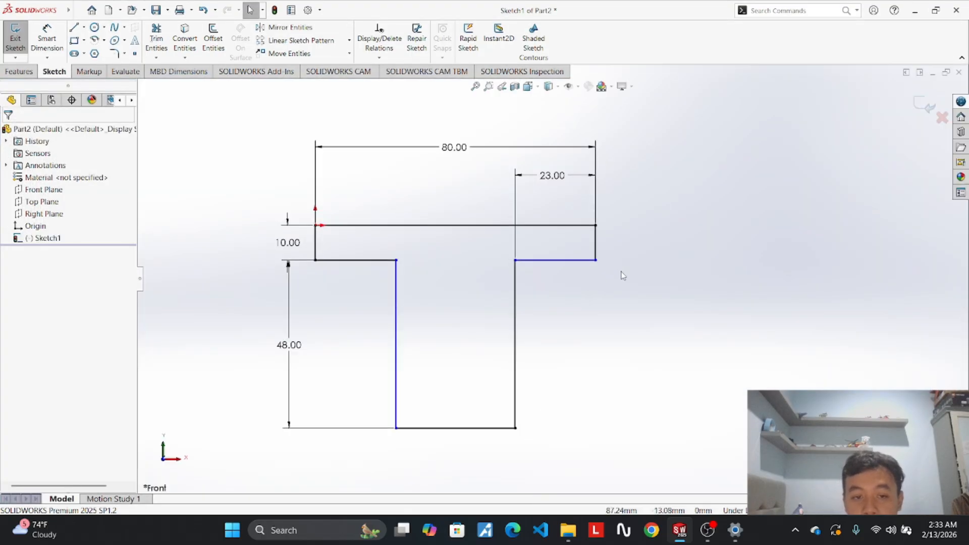
{"action": "left_click", "coordinate": [47, 38]}
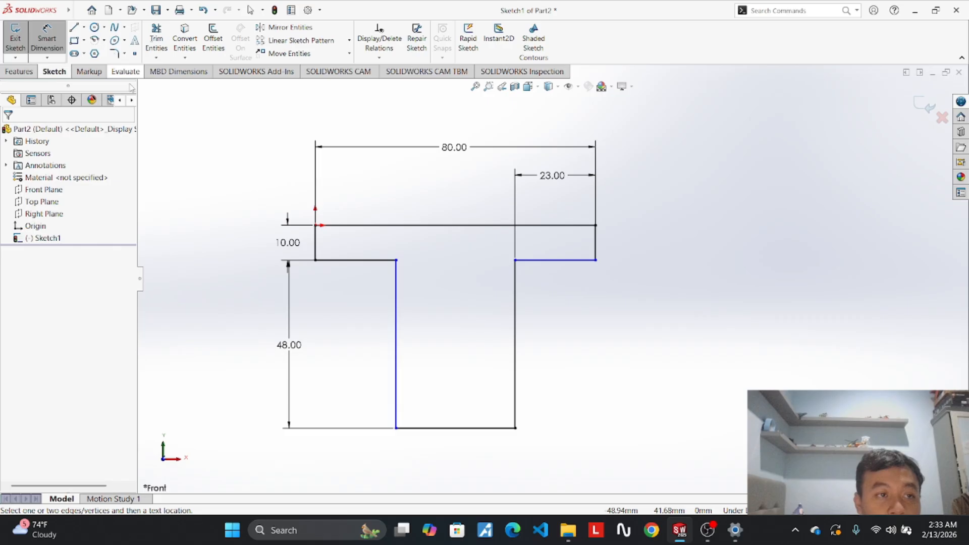
{"action": "left_click", "coordinate": [354, 260]}
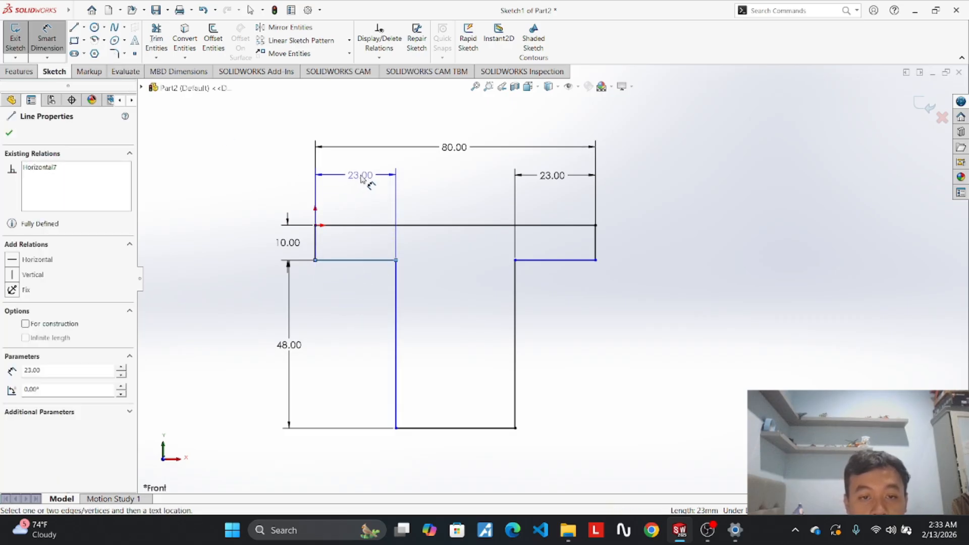
{"action": "left_click", "coordinate": [367, 185]}
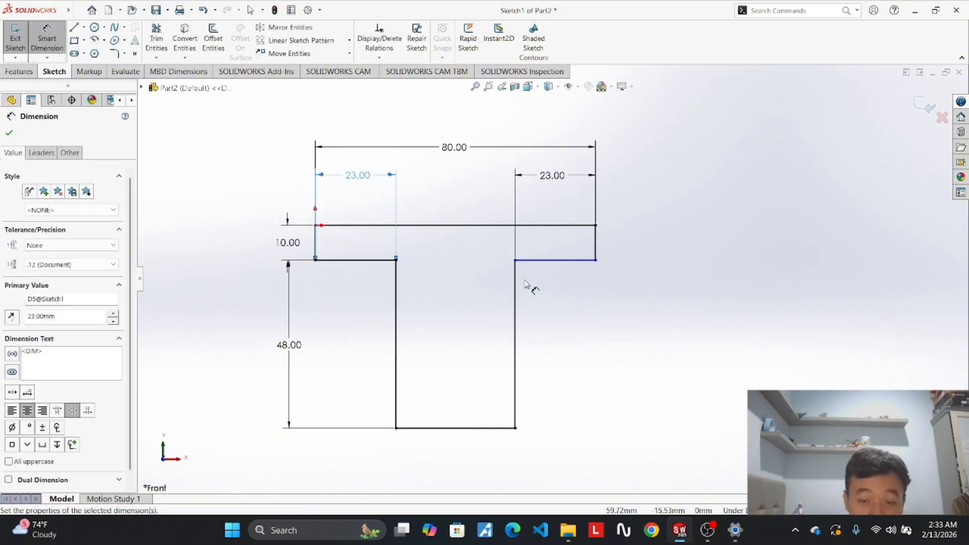
Dimension the stem's right vertical edge, placing the dimension to the right of the profile.
{"action": "left_click", "coordinate": [516, 345]}
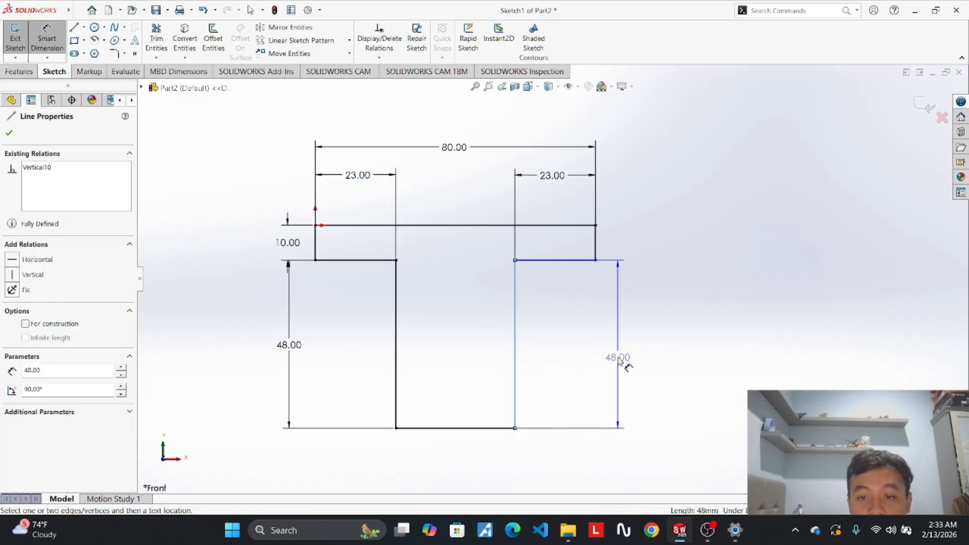
{"action": "left_click", "coordinate": [619, 359]}
{"action": "scroll", "coordinate": [622, 337], "scroll_direction": "up", "scroll_amount": 1}
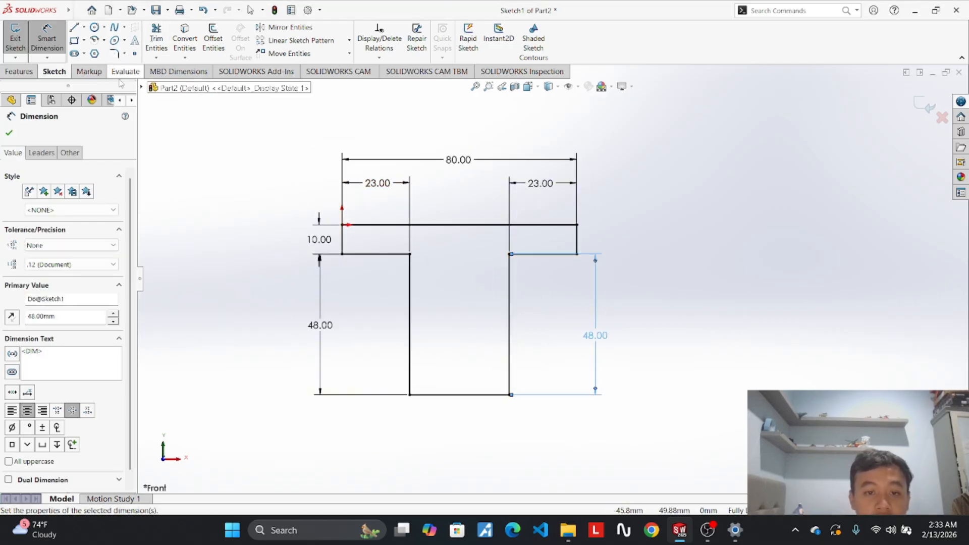
Draw a vertical centerline from the midpoint of the flange's top edge to the midpoint of the stem's bottom edge.
{"action": "left_click", "coordinate": [84, 27]}
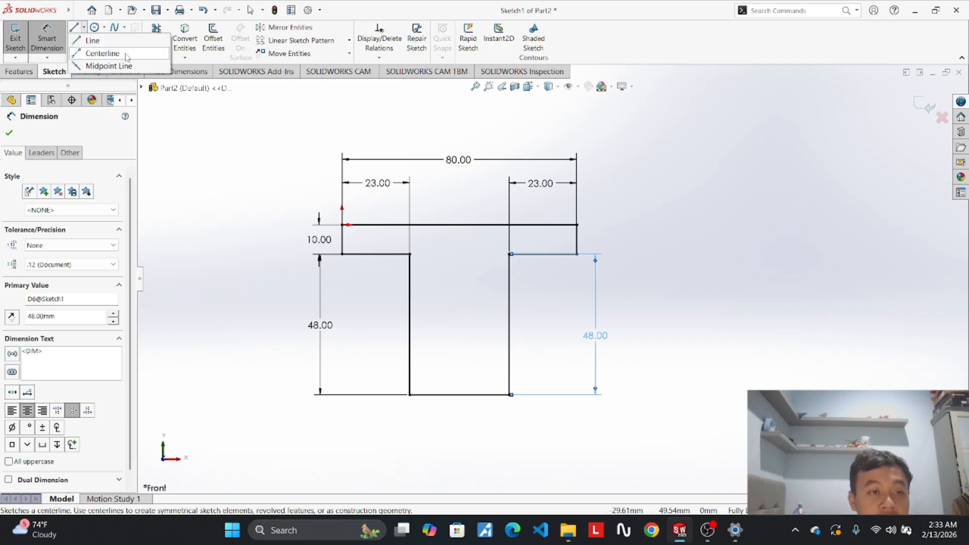
{"action": "left_click", "coordinate": [83, 29]}
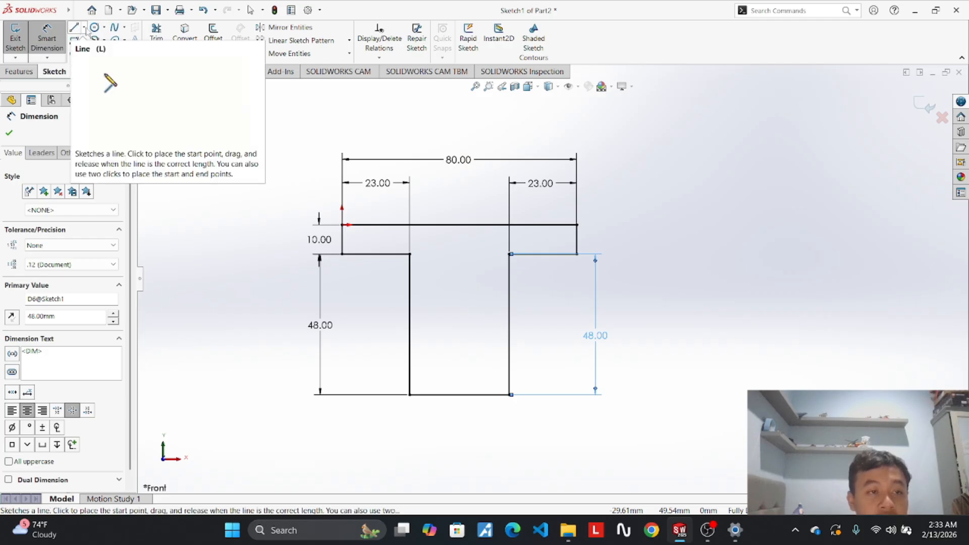
{"action": "left_click", "coordinate": [83, 29]}
{"action": "left_click", "coordinate": [101, 51]}
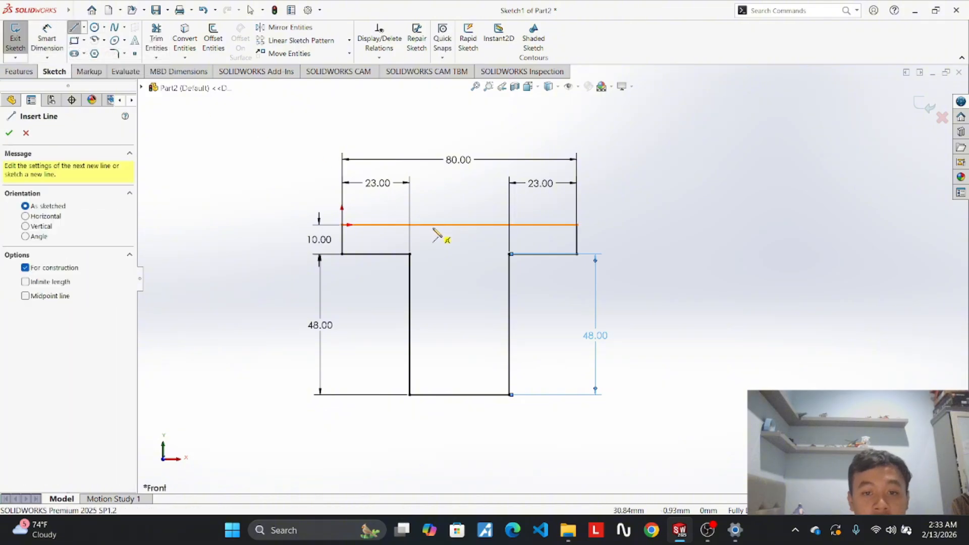
{"action": "left_click", "coordinate": [459, 225]}
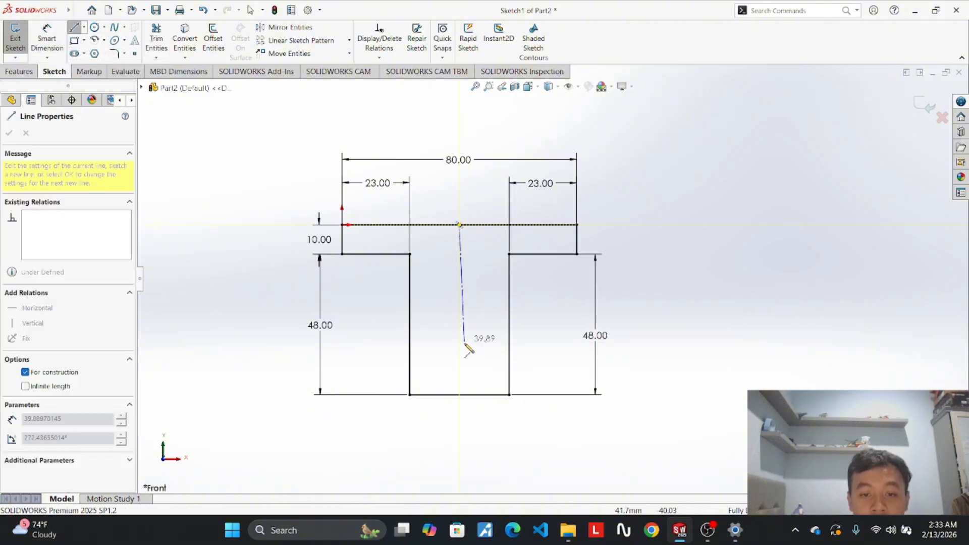
{"action": "left_click", "coordinate": [459, 394]}
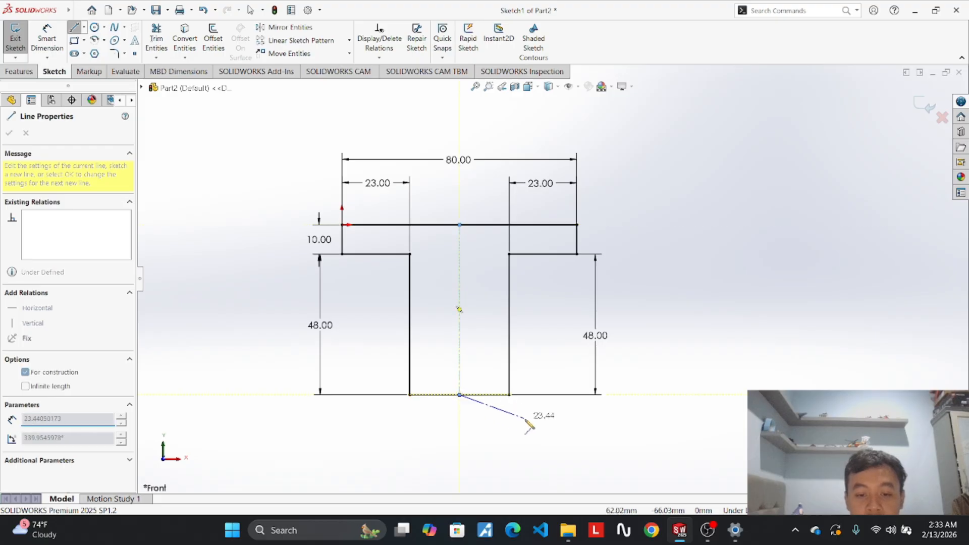
{"action": "key", "text": "Escape"}
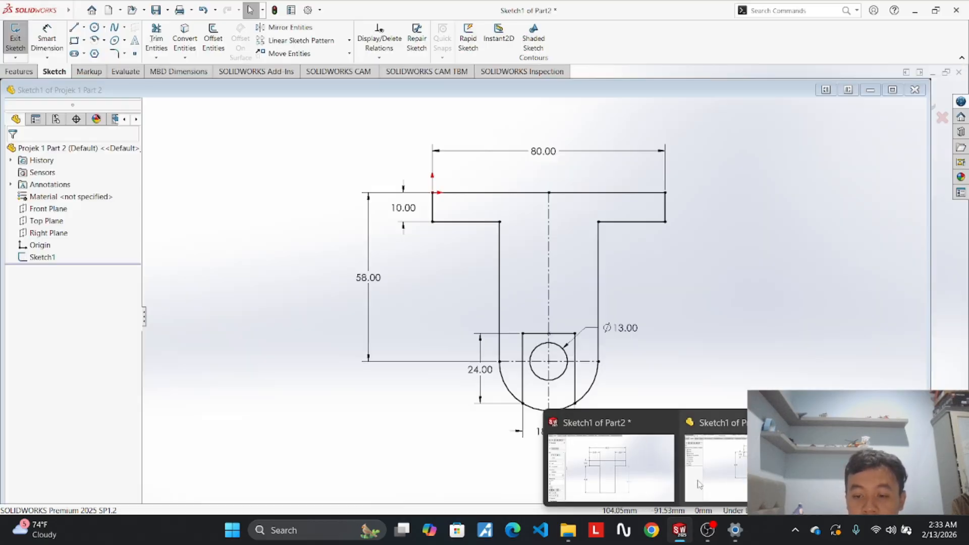
Check the Projek 1 Part 2 reference sketch and delete the stem's solid bottom edge in Part2.
{"action": "left_click", "coordinate": [701, 483]}
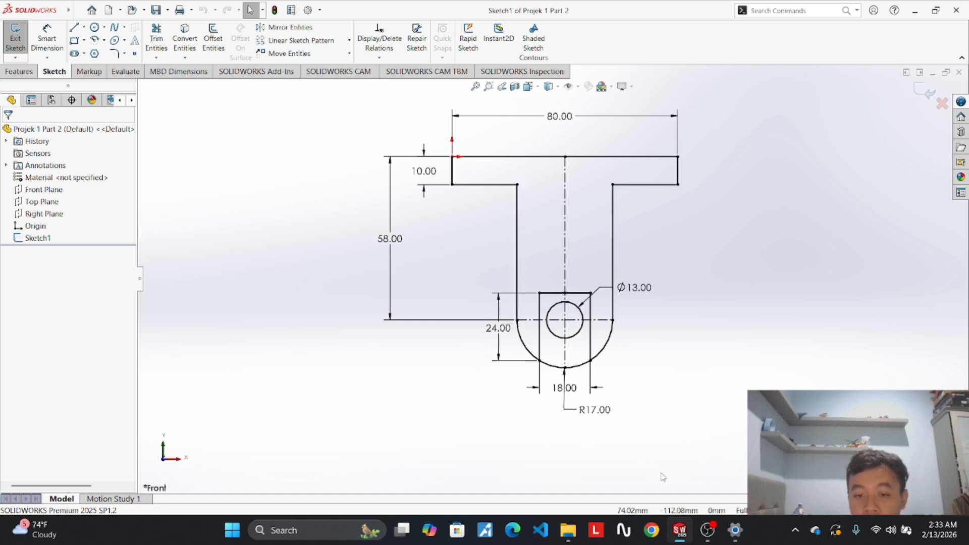
{"action": "mouse_move", "coordinate": [680, 530]}
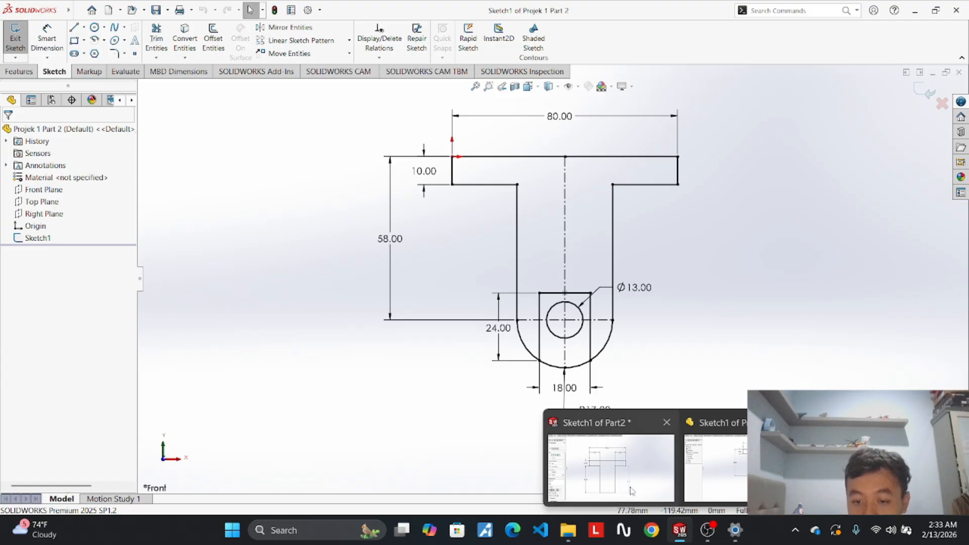
{"action": "left_click", "coordinate": [611, 467]}
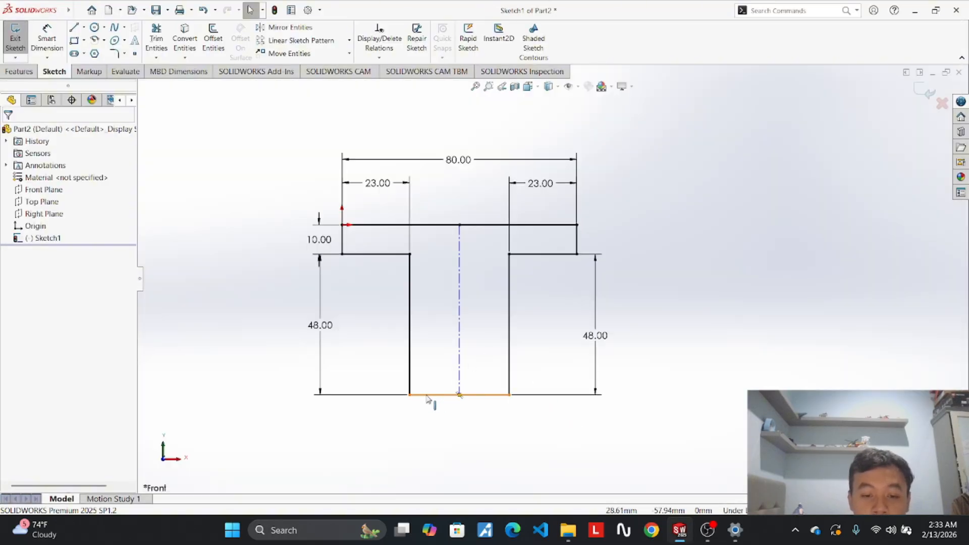
{"action": "right_click", "coordinate": [427, 399]}
{"action": "left_click", "coordinate": [491, 497]}
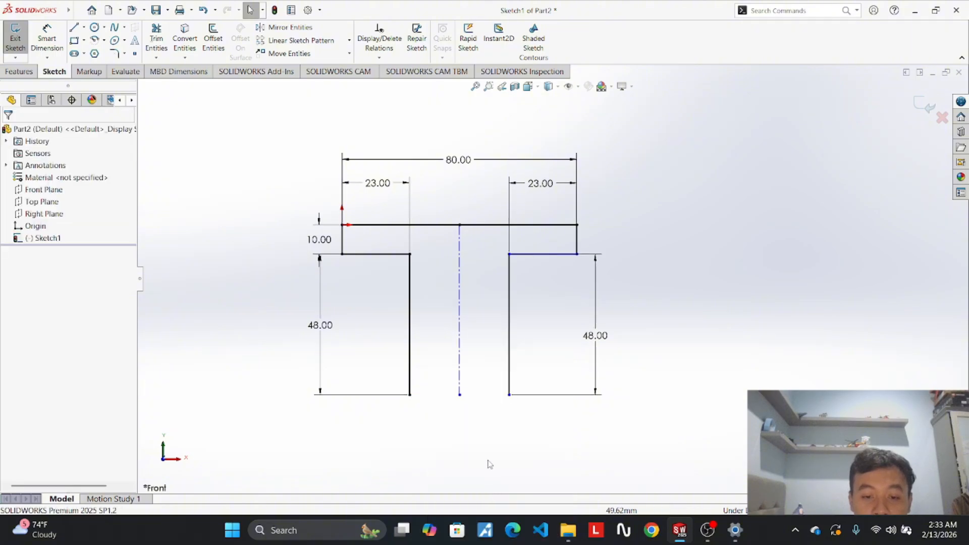
Draw a horizontal centerline across the open bottom of the stem between the lower endpoints of its two vertical edges.
{"action": "left_click", "coordinate": [74, 28]}
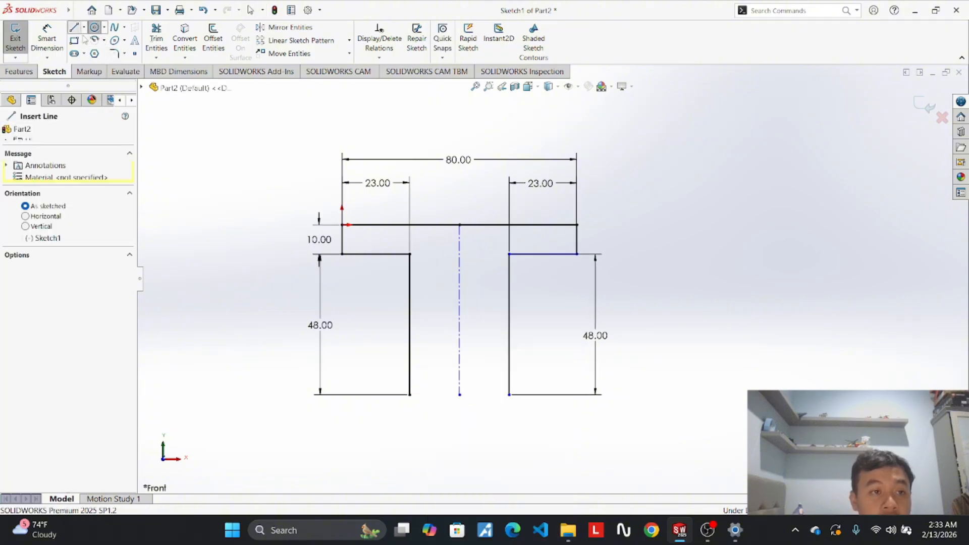
{"action": "left_click", "coordinate": [84, 27]}
{"action": "left_click", "coordinate": [101, 53]}
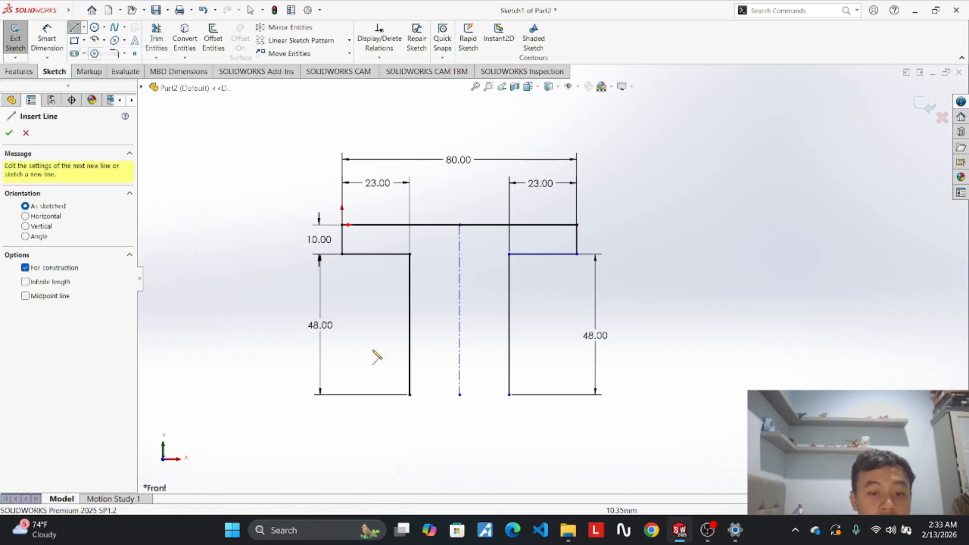
{"action": "left_click", "coordinate": [410, 394]}
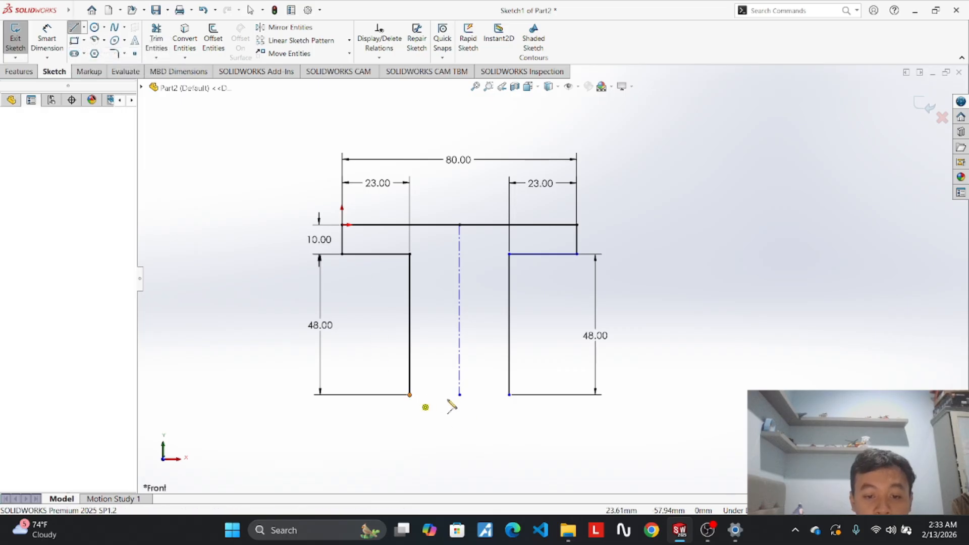
{"action": "left_click", "coordinate": [509, 394]}
{"action": "key", "text": "Escape"}
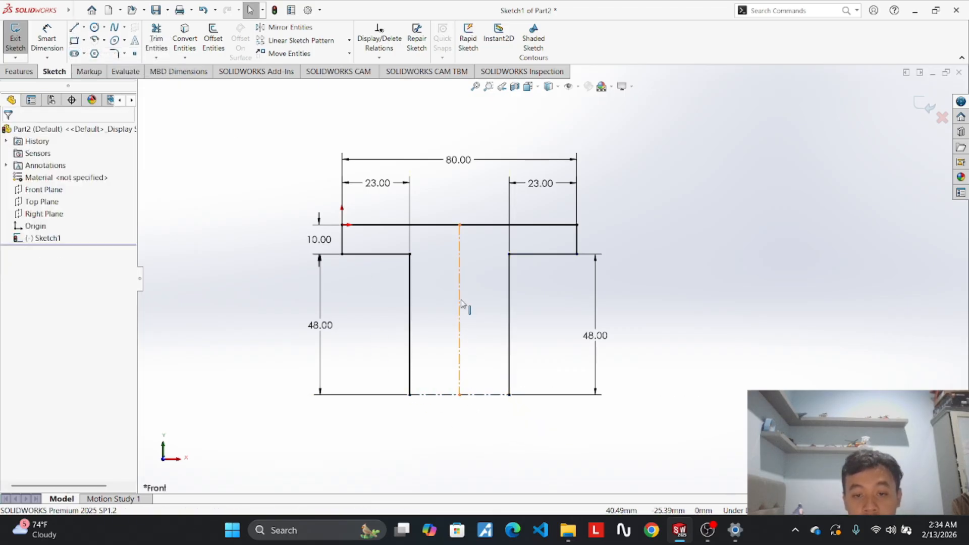
Sketch a circle of about 17 mm radius centred on the lower end of the vertical centerline.
{"action": "left_click", "coordinate": [95, 28]}
{"action": "left_click", "coordinate": [459, 394]}
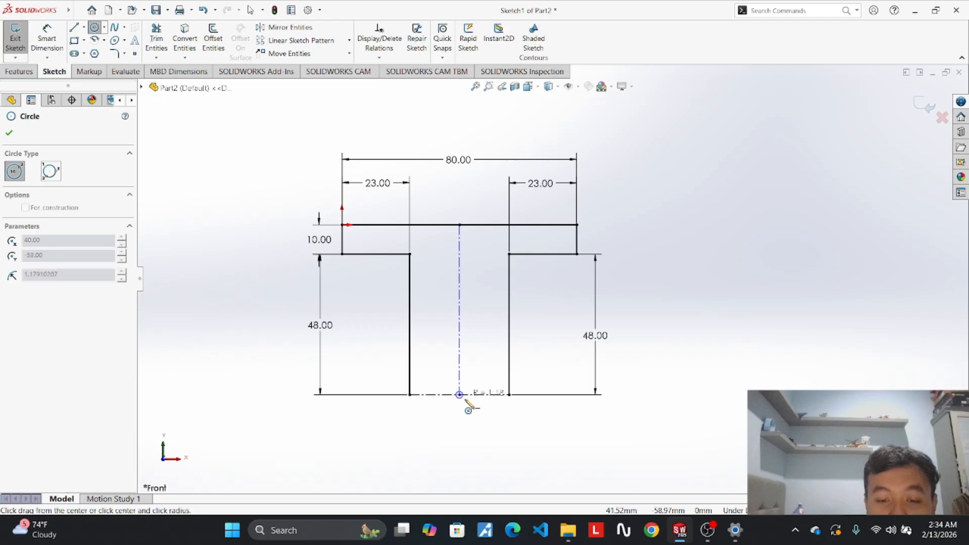
{"action": "left_click", "coordinate": [492, 436]}
Check the end radius in the Projek 1 Part 2 reference sketch and set the circle's radius to 17 mm in Part2.
{"action": "mouse_move", "coordinate": [681, 533]}
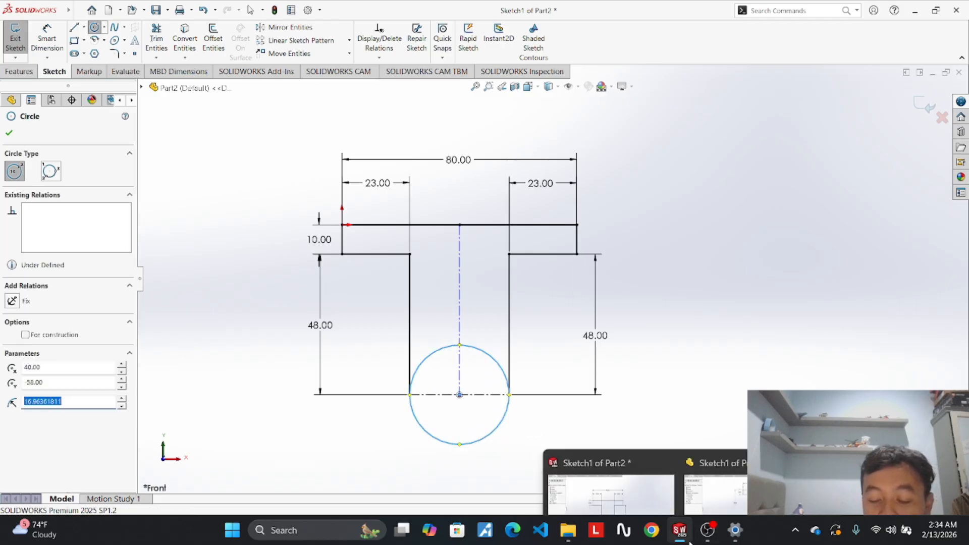
{"action": "left_click", "coordinate": [706, 490]}
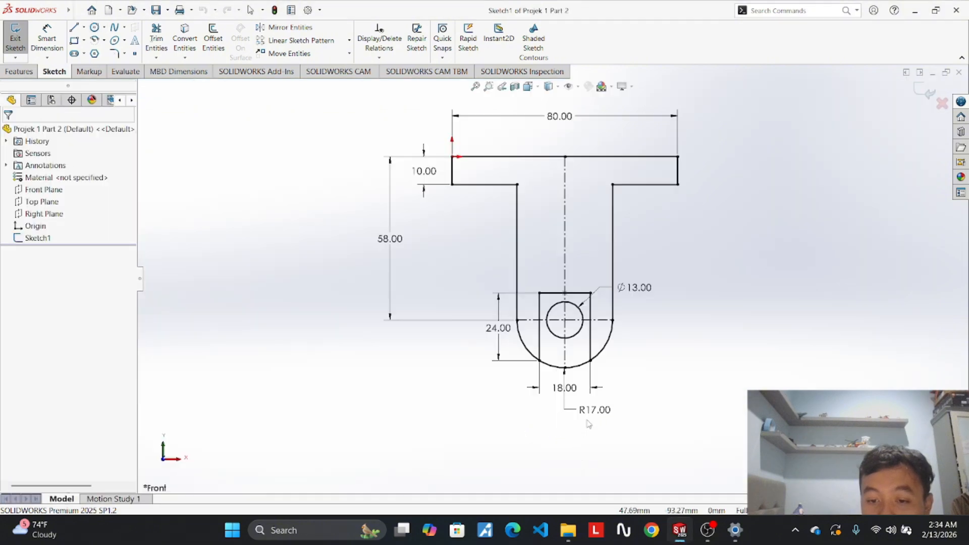
{"action": "mouse_move", "coordinate": [680, 531]}
{"action": "left_click", "coordinate": [634, 473]}
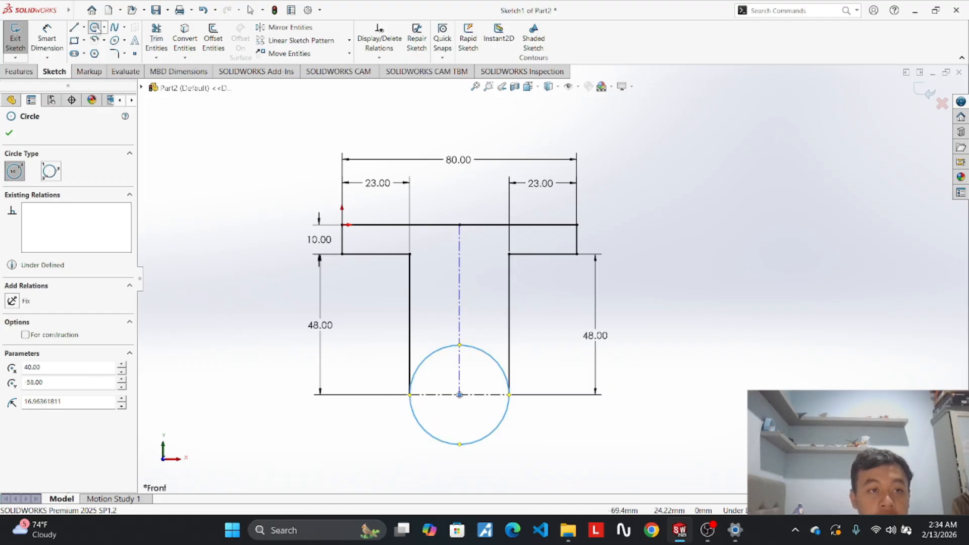
{"action": "key", "text": "Escape"}
{"action": "left_click", "coordinate": [420, 421]}
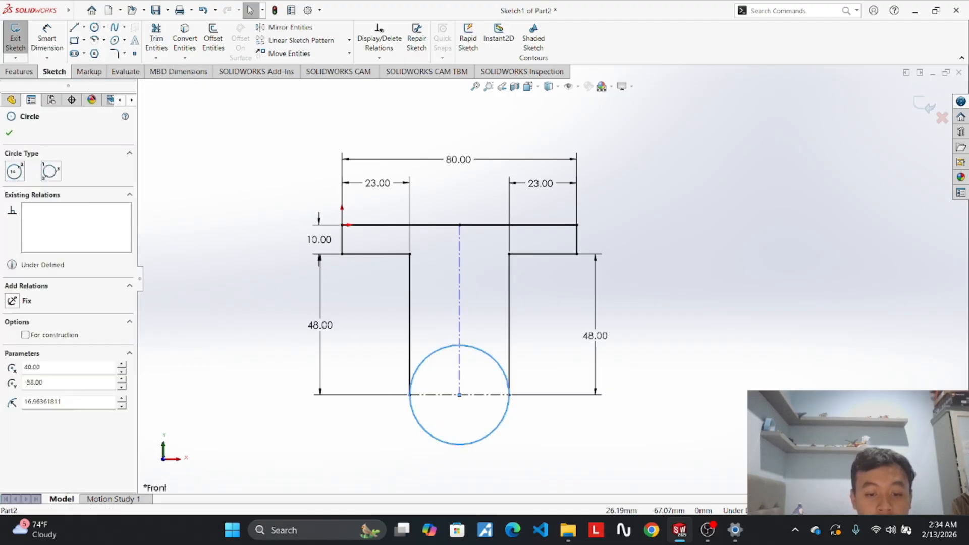
{"action": "left_click", "coordinate": [97, 359]}
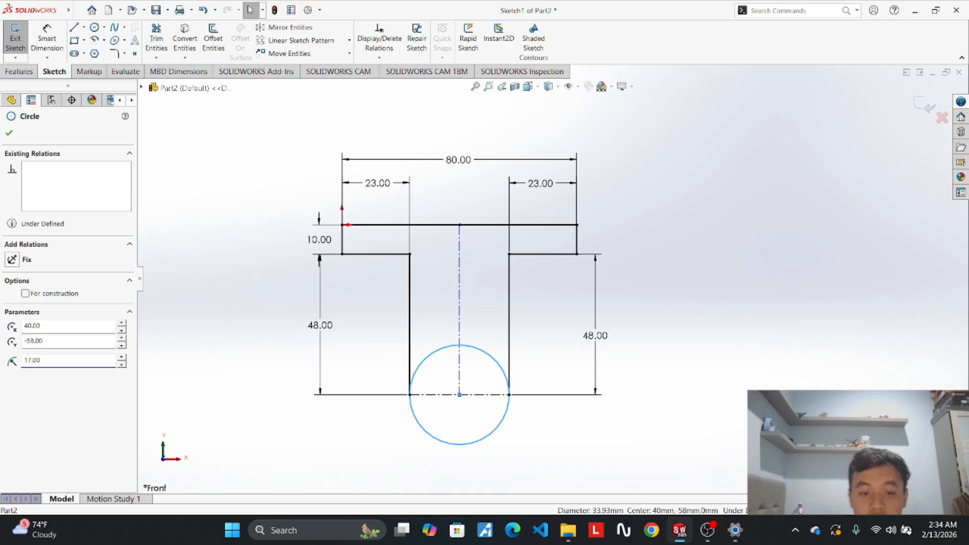
{"action": "left_click", "coordinate": [505, 457]}
Add a diameter dimension to the circle at the stem's end, placing it just outside the circle's lower-right side.
{"action": "scroll", "coordinate": [505, 456], "scroll_direction": "up", "scroll_amount": 2}
{"action": "scroll", "coordinate": [505, 457], "scroll_direction": "down", "scroll_amount": 3}
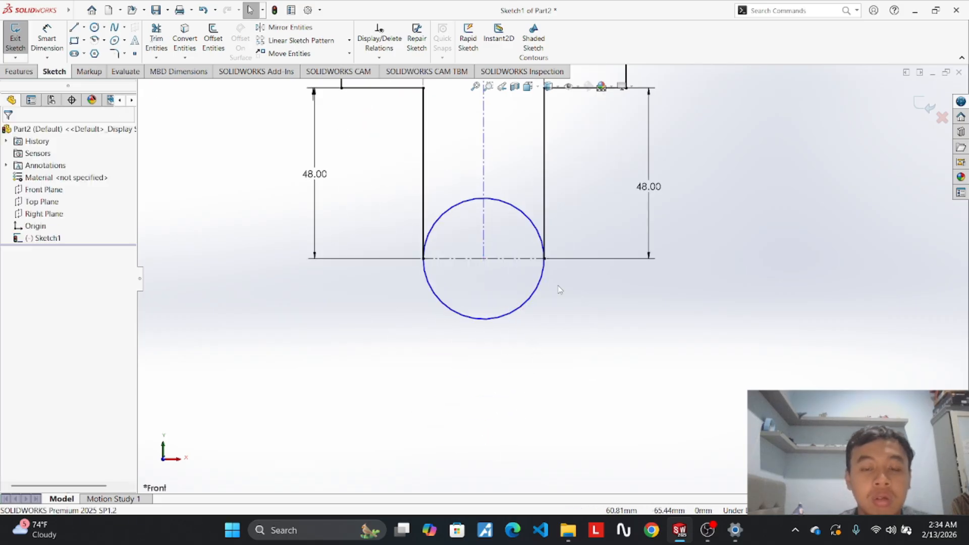
{"action": "left_click", "coordinate": [47, 39]}
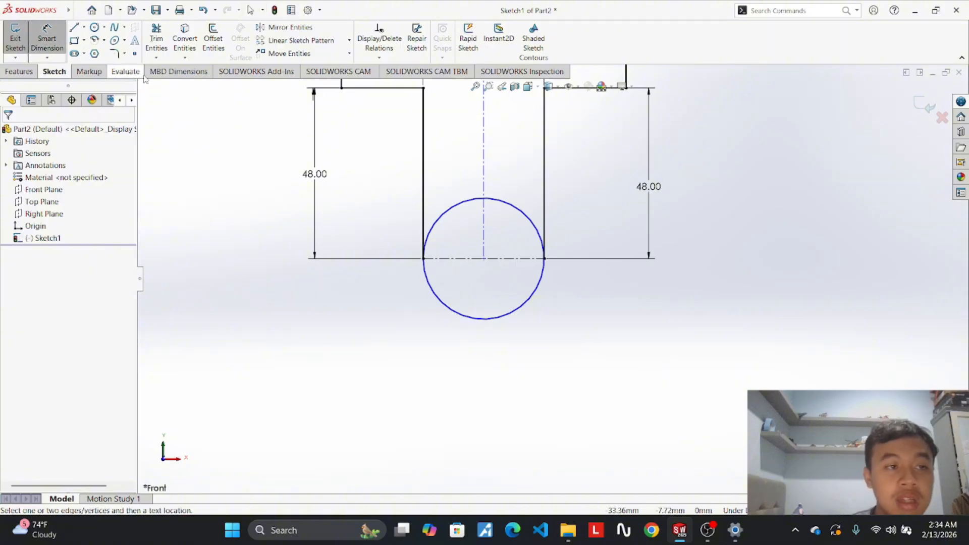
{"action": "left_click", "coordinate": [529, 309]}
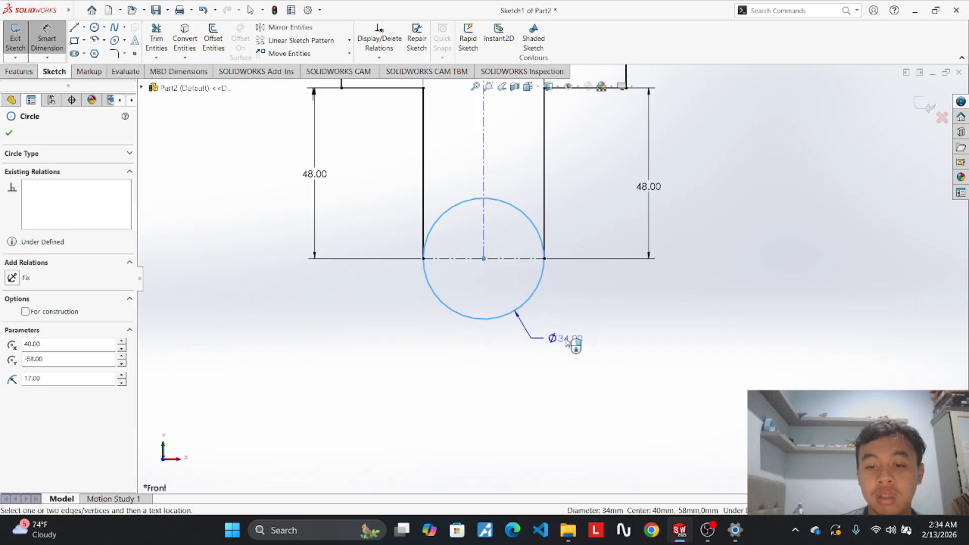
{"action": "left_click", "coordinate": [578, 343]}
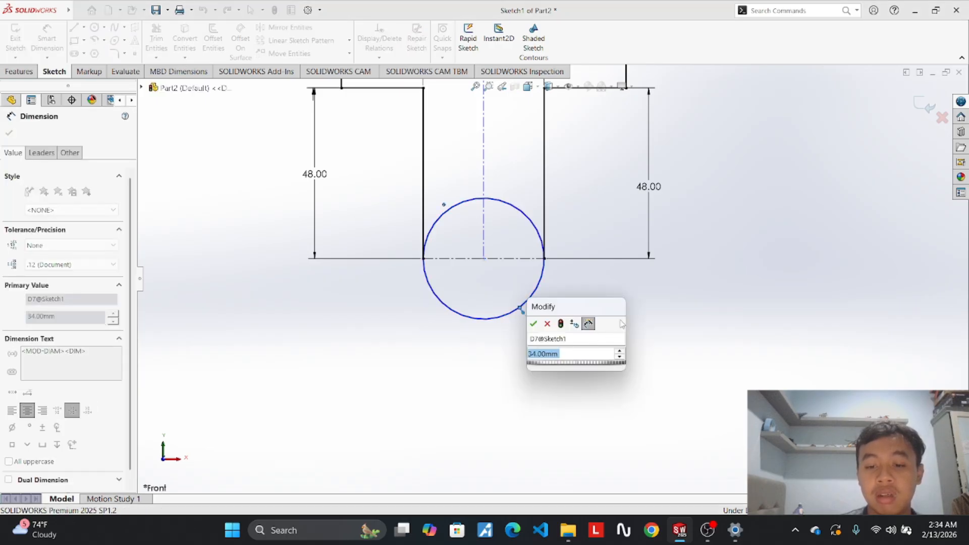
{"action": "key", "text": "Return"}
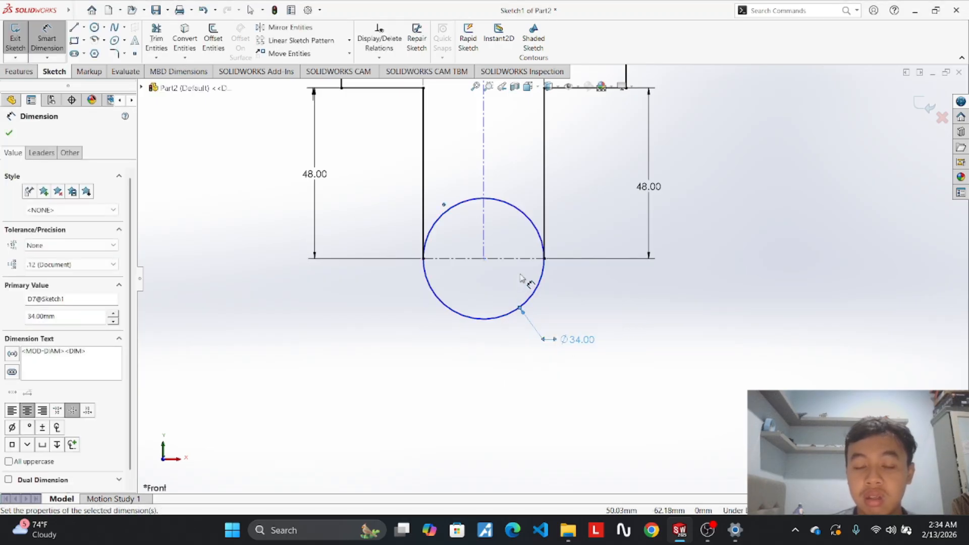
Display the diameter dimension of the circle at the stem's end as a radius.
{"action": "right_click", "coordinate": [578, 341]}
{"action": "left_click", "coordinate": [594, 312]}
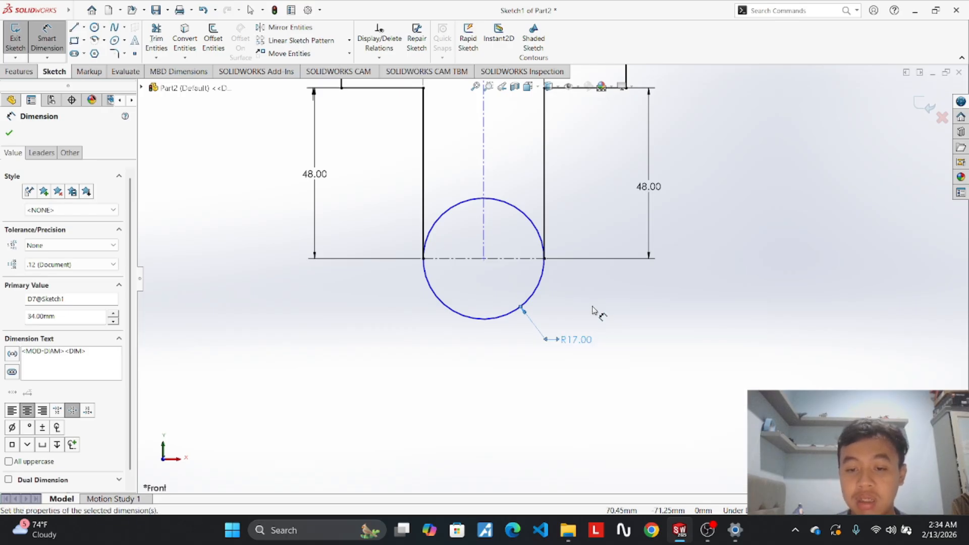
{"action": "left_click", "coordinate": [601, 314]}
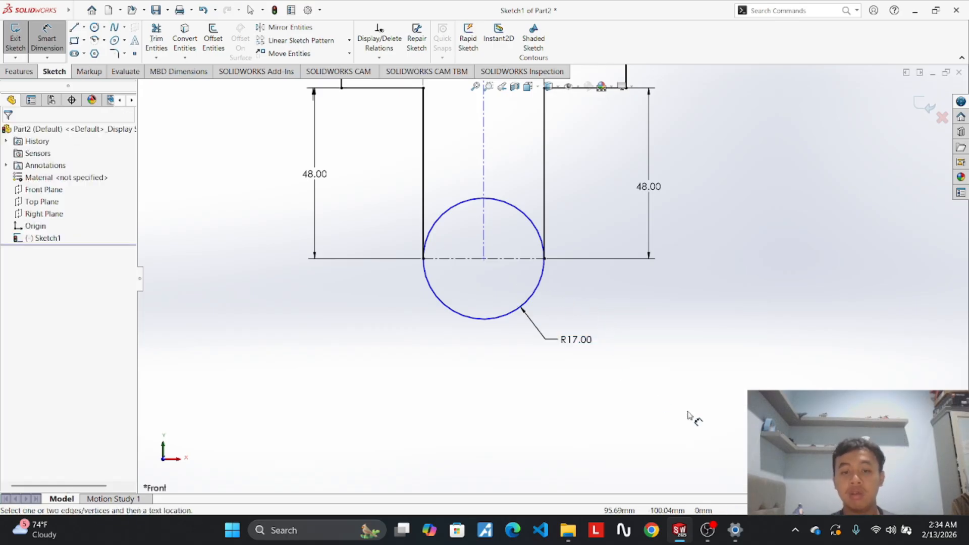
Trim away the upper half of the stem-end circle so that only the lower semicircular arc remains.
{"action": "left_click", "coordinate": [61, 39]}
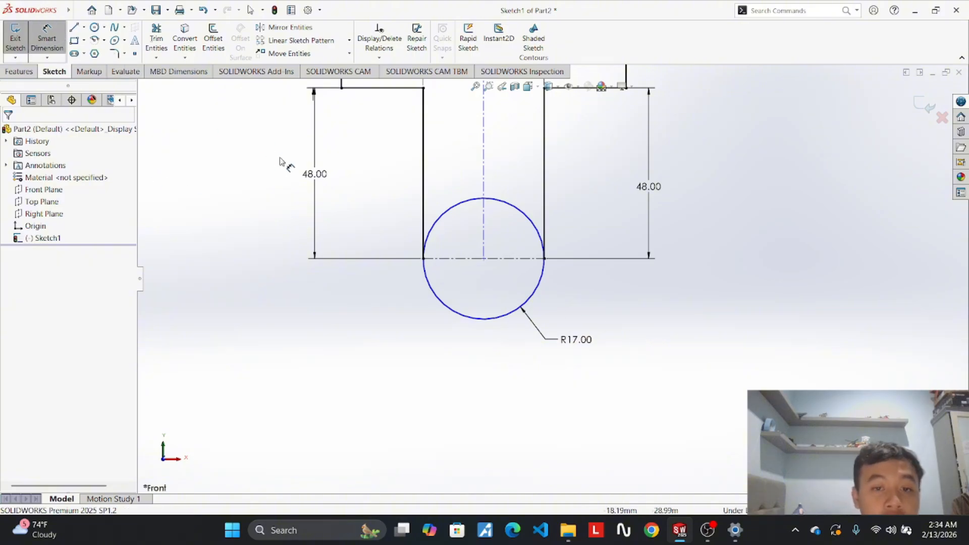
{"action": "left_click", "coordinate": [164, 36]}
{"action": "mouse_move", "coordinate": [455, 177]}
{"action": "left_mouse_down"}
{"action": "mouse_move", "coordinate": [465, 199]}
{"action": "mouse_move", "coordinate": [513, 206]}
{"action": "left_mouse_up"}
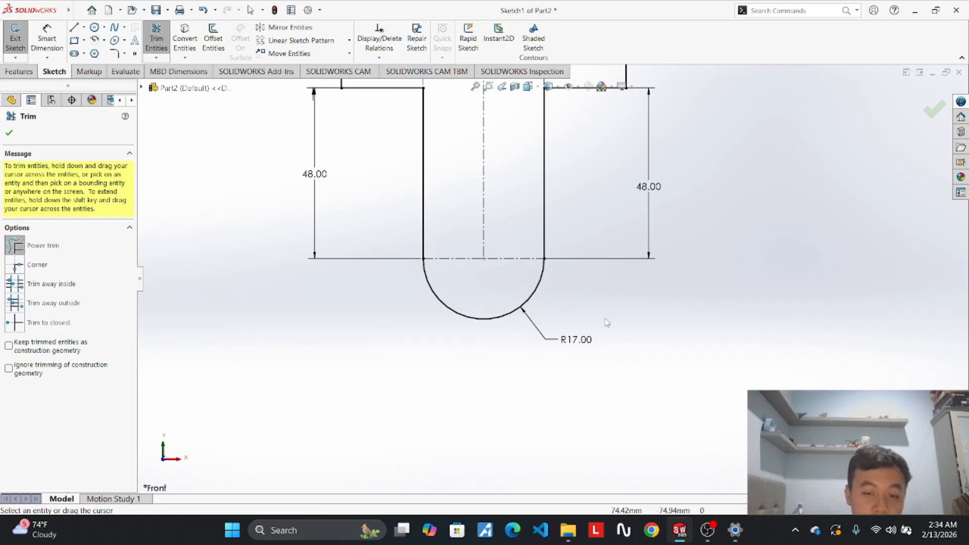
{"action": "scroll", "coordinate": [569, 298], "scroll_direction": "up", "scroll_amount": 3}
{"action": "scroll", "coordinate": [569, 299], "scroll_direction": "down", "scroll_amount": 3}
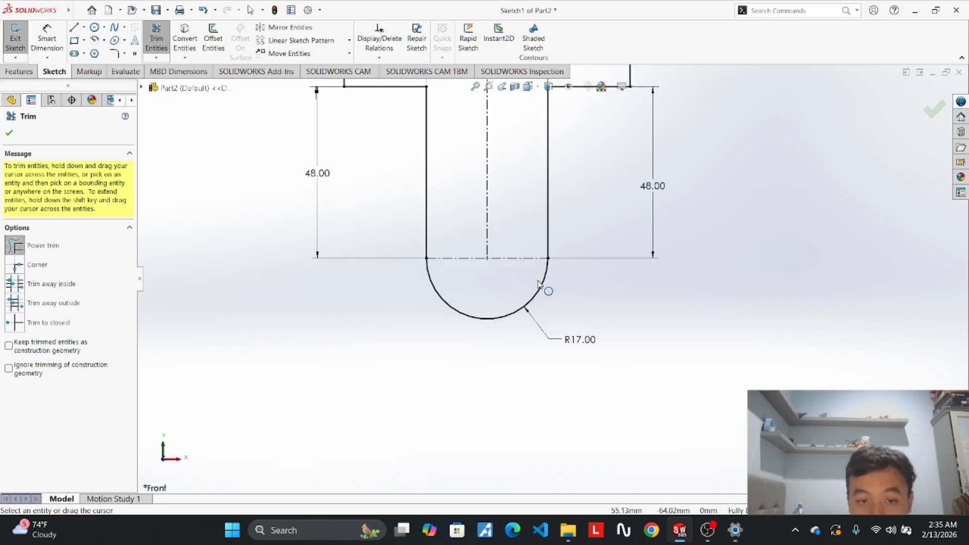
{"action": "scroll", "coordinate": [570, 300], "scroll_direction": "up", "scroll_amount": 3}
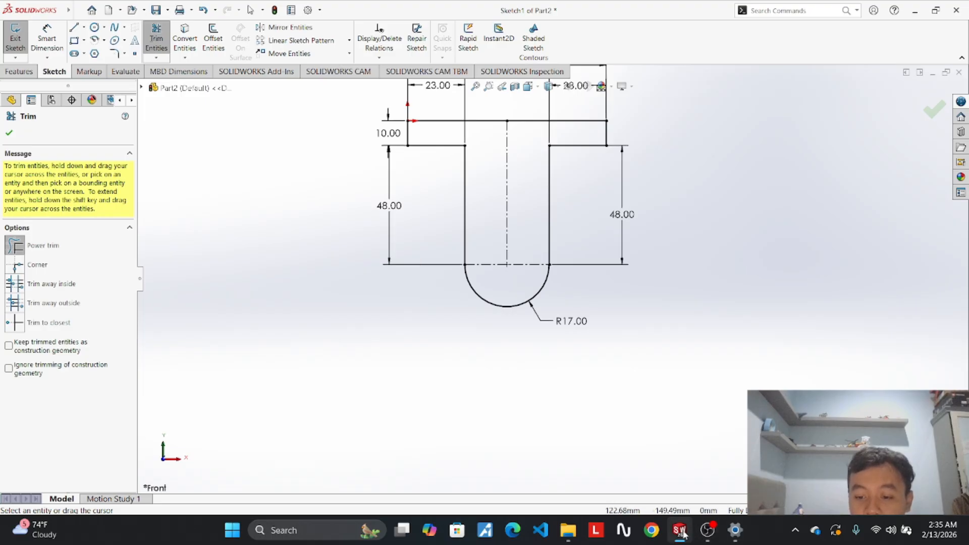
Check the hole in the Projek 1 Part 2 reference and sketch a circle of about 6.5 mm radius at the centerlines' intersection in Part2.
{"action": "mouse_move", "coordinate": [692, 530]}
{"action": "left_click", "coordinate": [714, 486]}
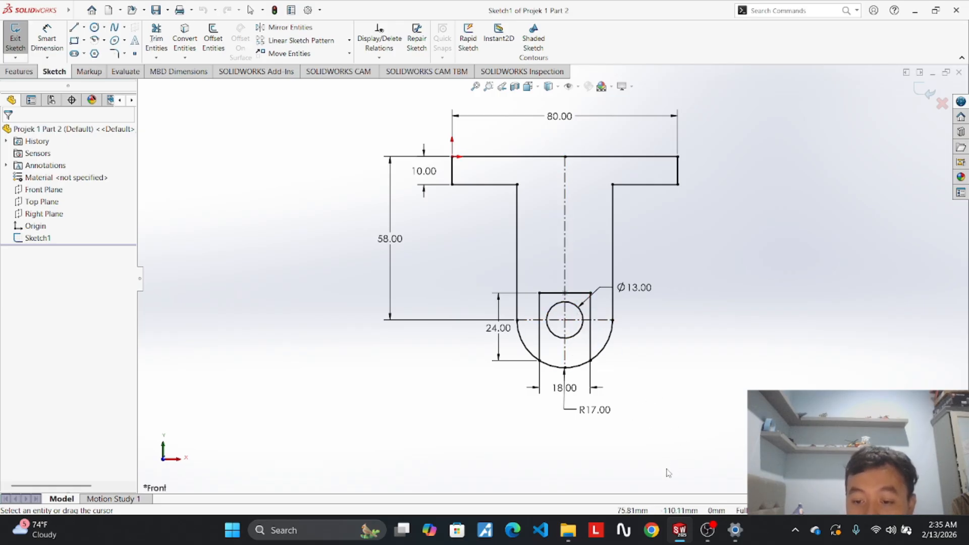
{"action": "mouse_move", "coordinate": [681, 536]}
{"action": "left_click", "coordinate": [555, 485]}
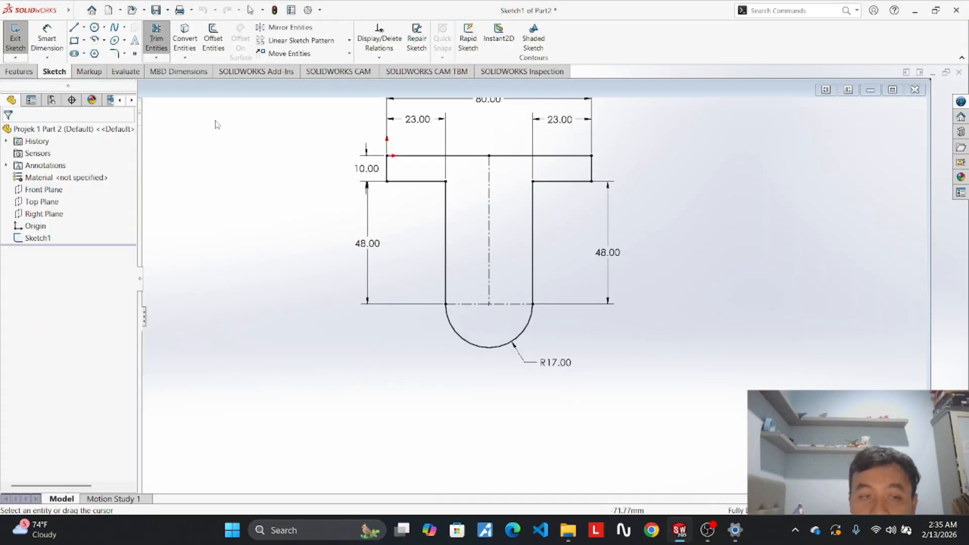
{"action": "left_click", "coordinate": [104, 27]}
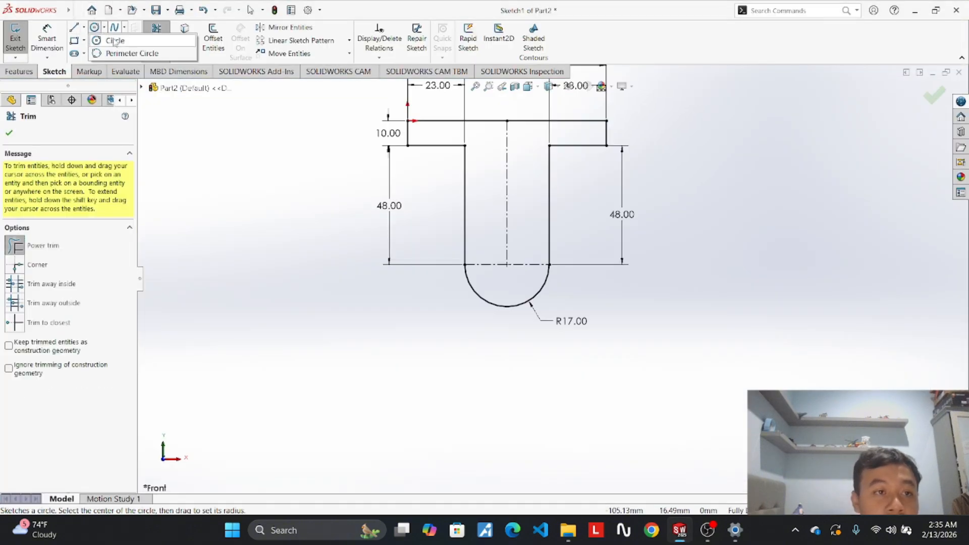
{"action": "left_click", "coordinate": [115, 41]}
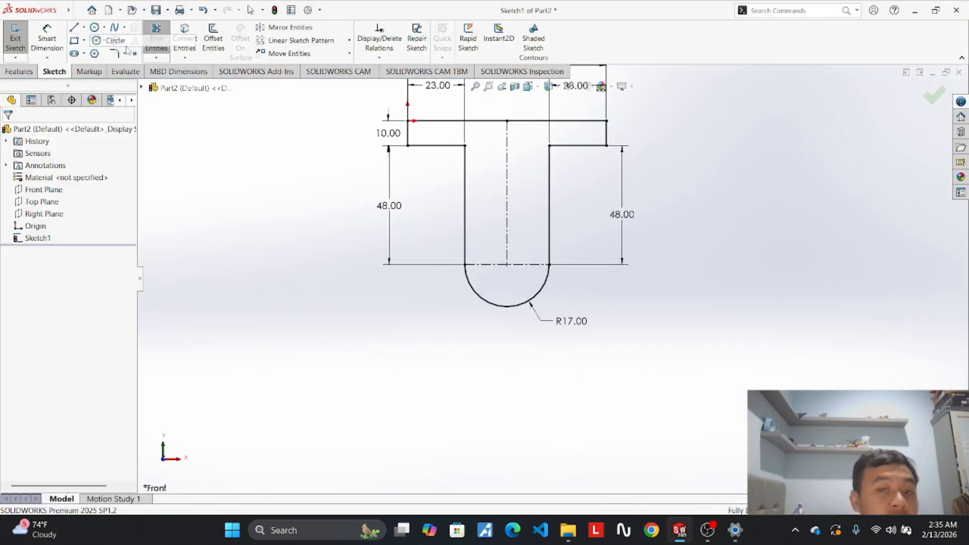
{"action": "left_click", "coordinate": [507, 265]}
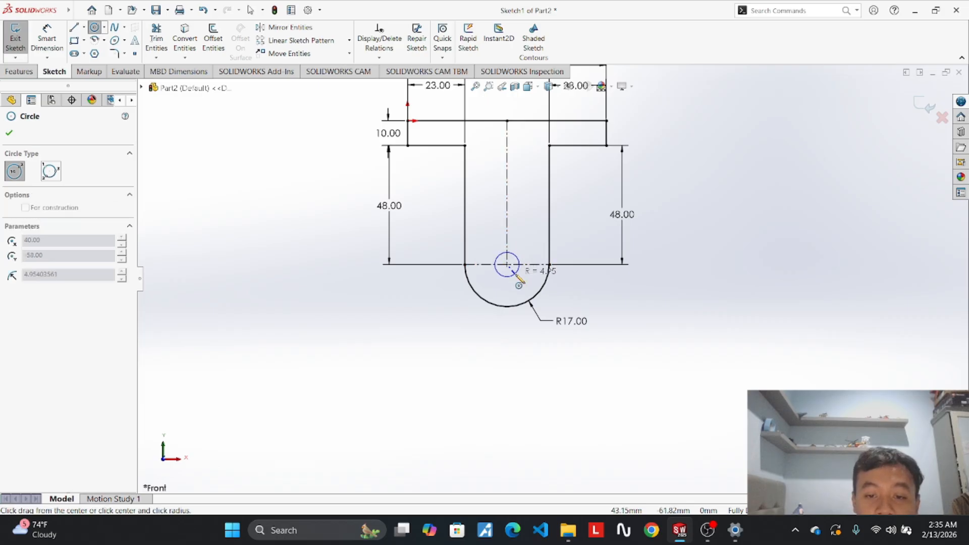
{"action": "key", "text": "Escape"}
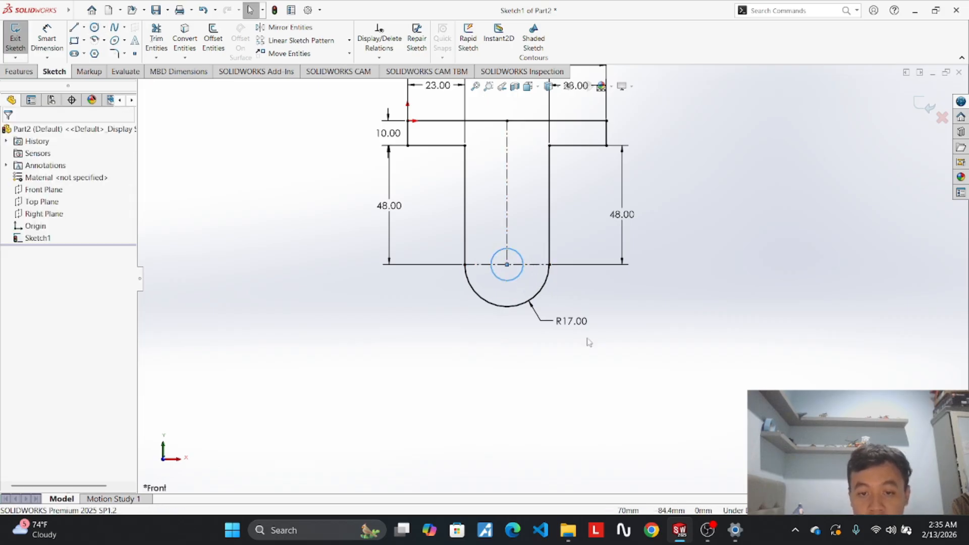
Display the hole's diameter dimension as a radius in the Projek 1 Part 2 reference sketch and return to Part2.
{"action": "mouse_move", "coordinate": [680, 527]}
{"action": "left_click", "coordinate": [709, 483]}
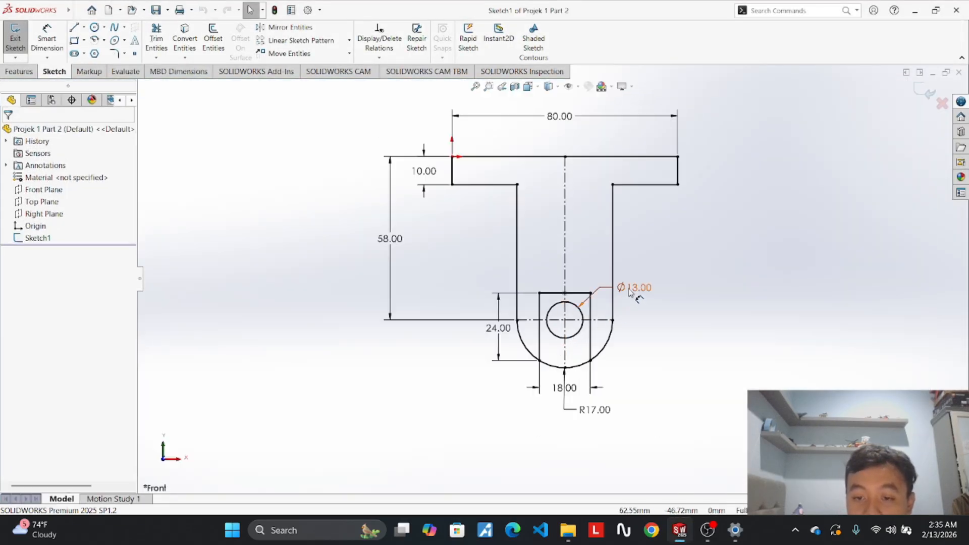
{"action": "right_click", "coordinate": [629, 293]}
{"action": "left_click", "coordinate": [640, 242]}
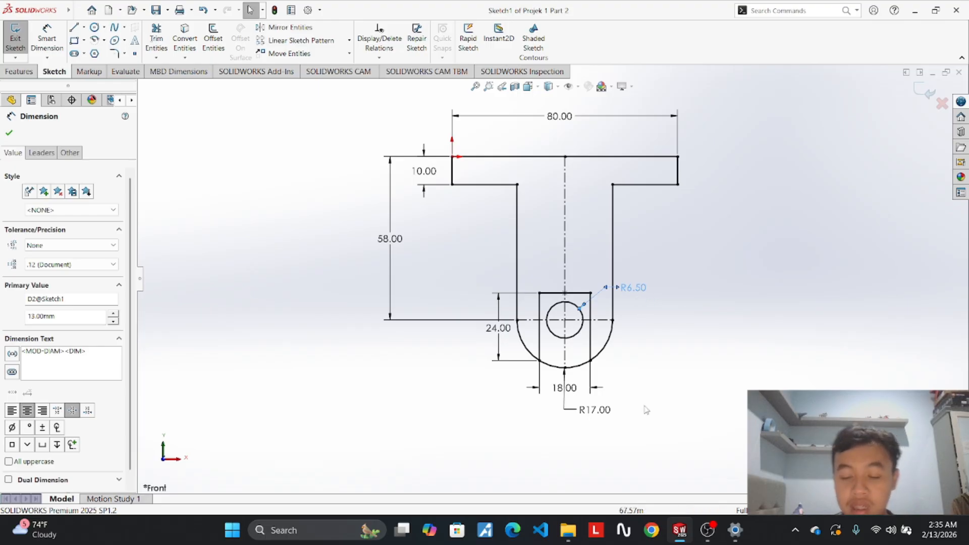
{"action": "mouse_move", "coordinate": [680, 530]}
{"action": "left_click", "coordinate": [657, 485]}
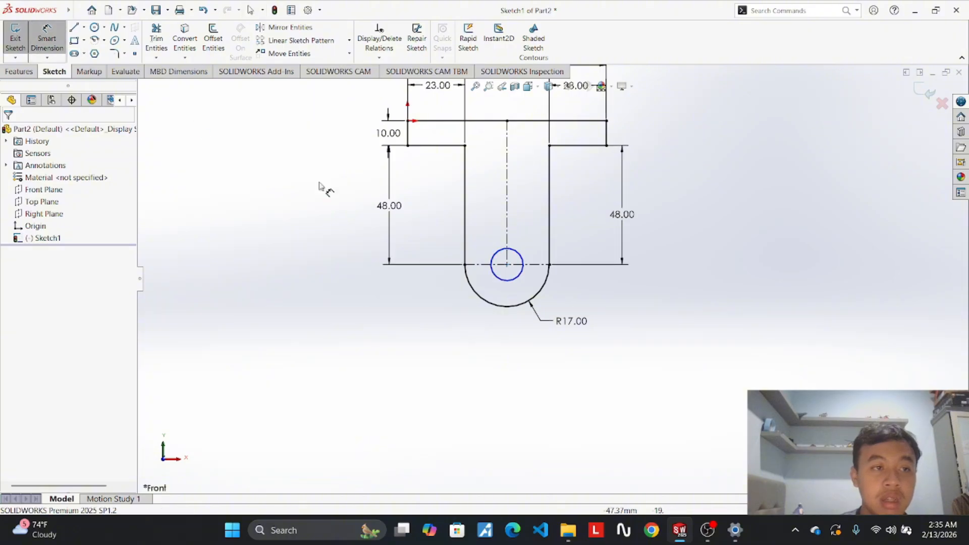
Dimension the hole circle with a 13 mm diameter, placing the dimension up and to the right of the circle.
{"action": "left_click", "coordinate": [520, 275]}
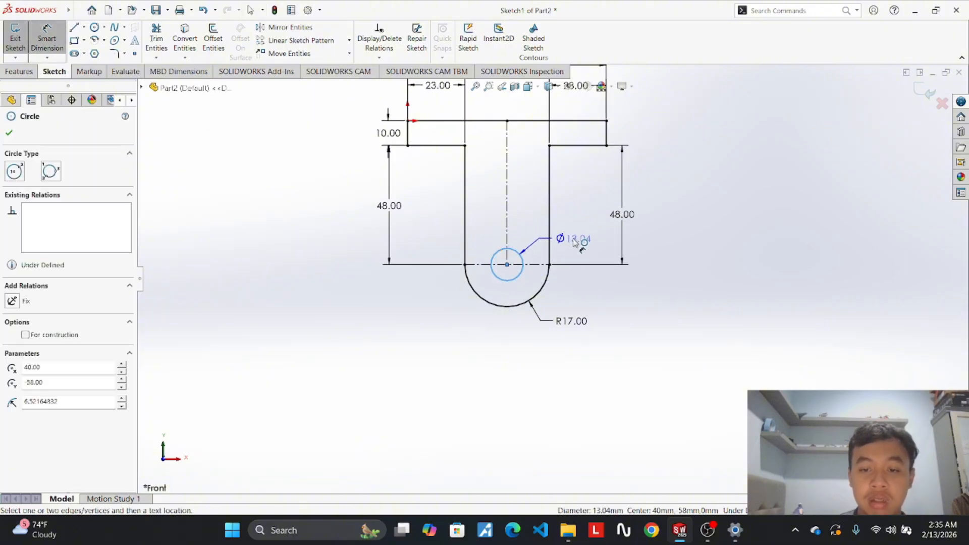
{"action": "left_click", "coordinate": [574, 242]}
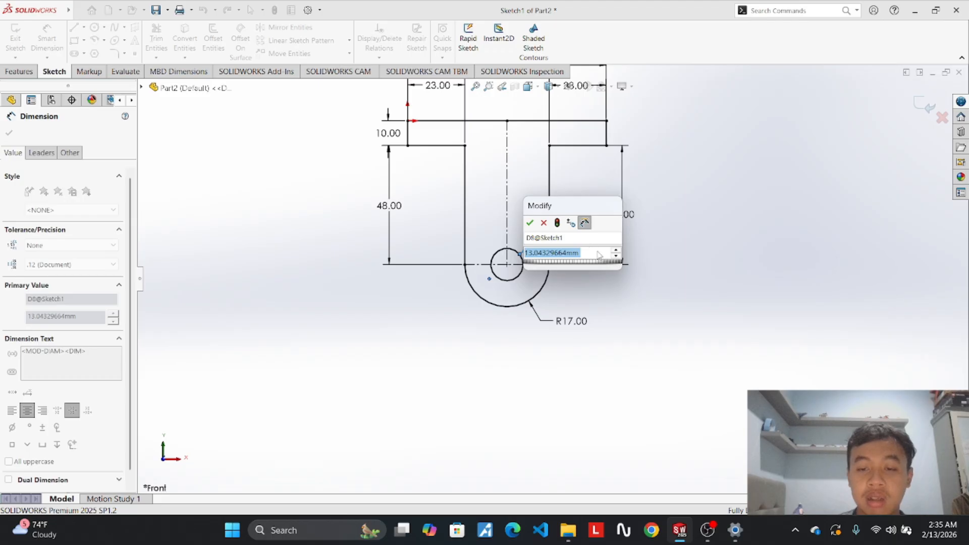
{"action": "type", "text": "1"}
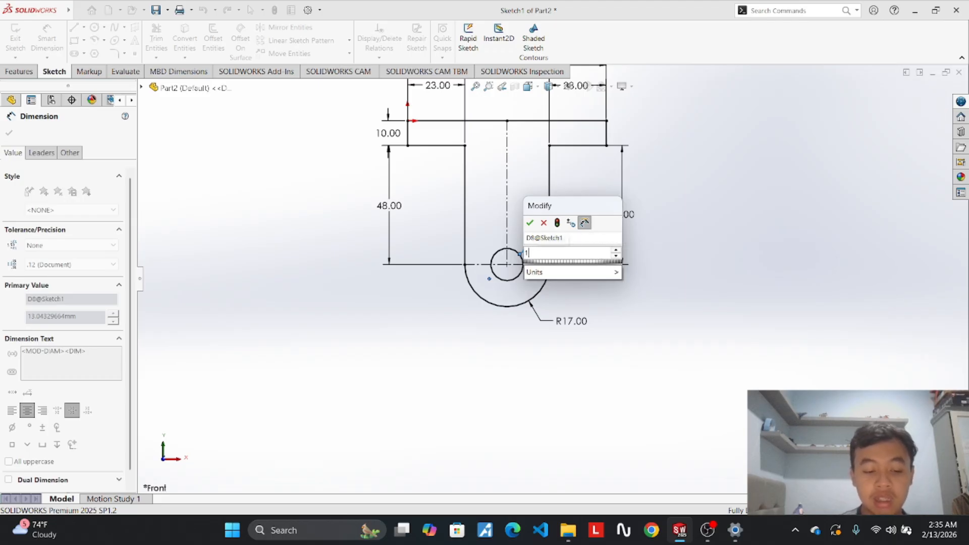
{"action": "type", "text": "3"}
{"action": "key", "text": "Return"}
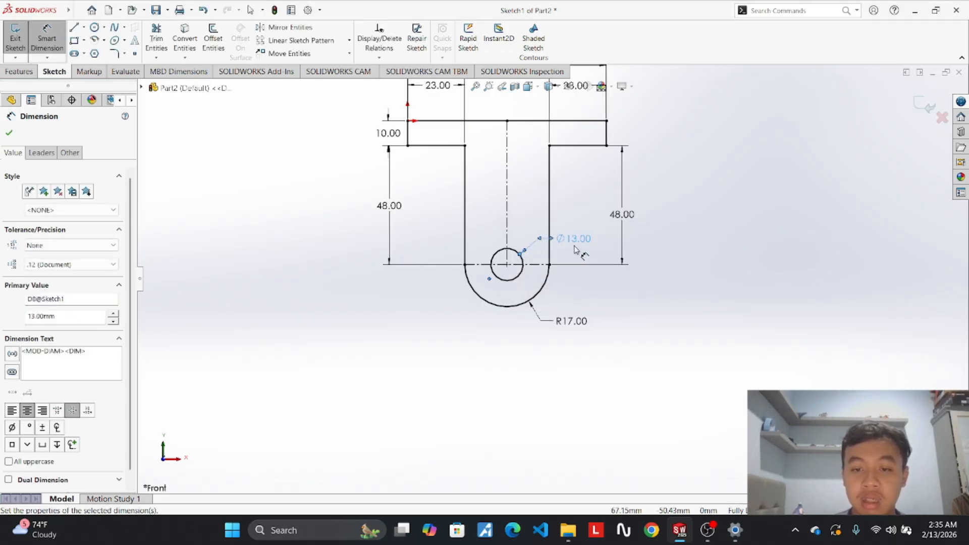
Display the hole's 13 mm diameter dimension as a radius in Part2.
{"action": "right_click", "coordinate": [574, 249]}
{"action": "left_click", "coordinate": [593, 222]}
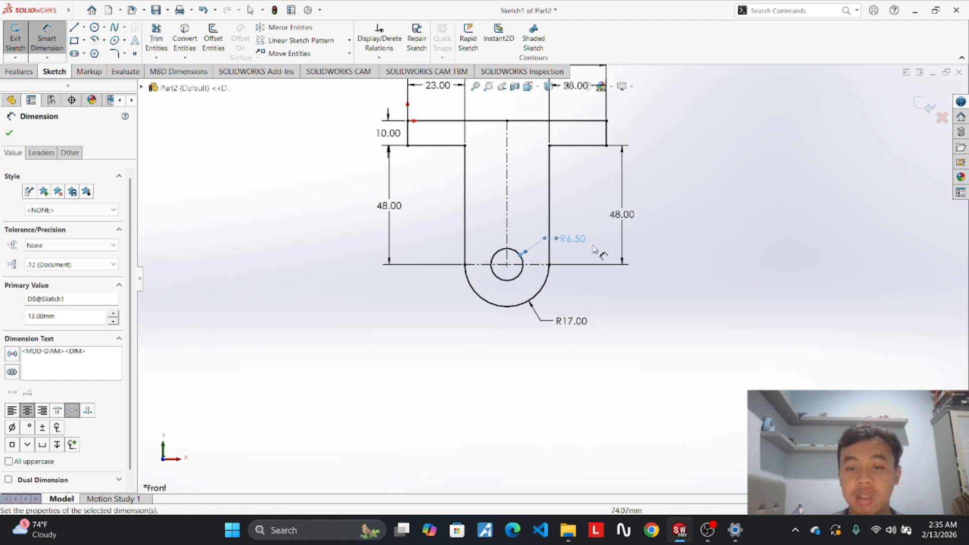
{"action": "left_click", "coordinate": [647, 281]}
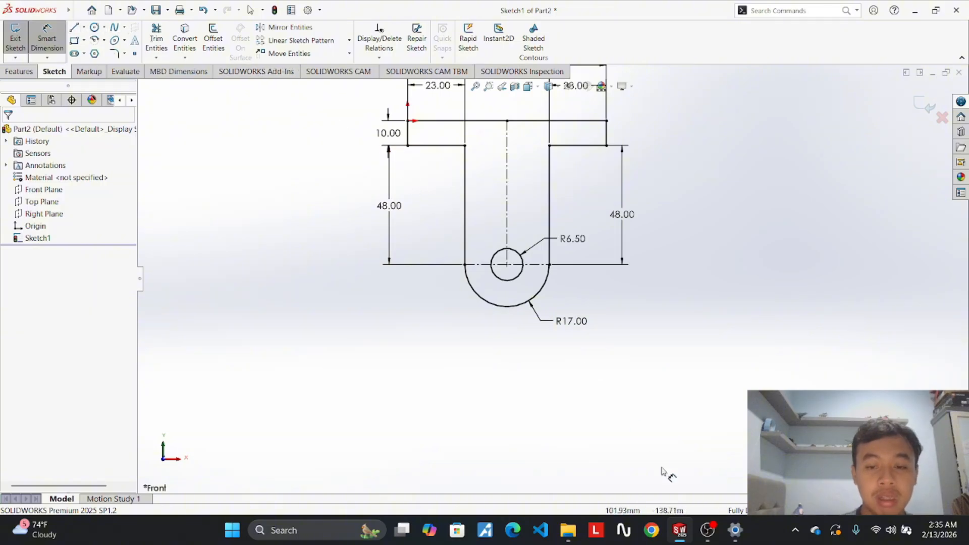
Check the rectangle in the reference sketch and draw a horizontal midpoint line about 17.5 mm long, centred on Part2's vertical centerline above the hole.
{"action": "mouse_move", "coordinate": [680, 530]}
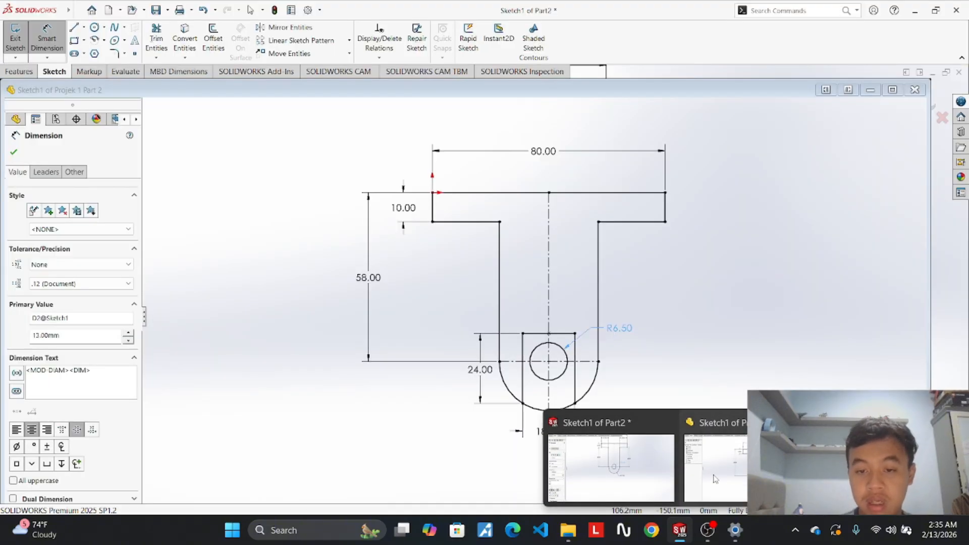
{"action": "left_click", "coordinate": [715, 479]}
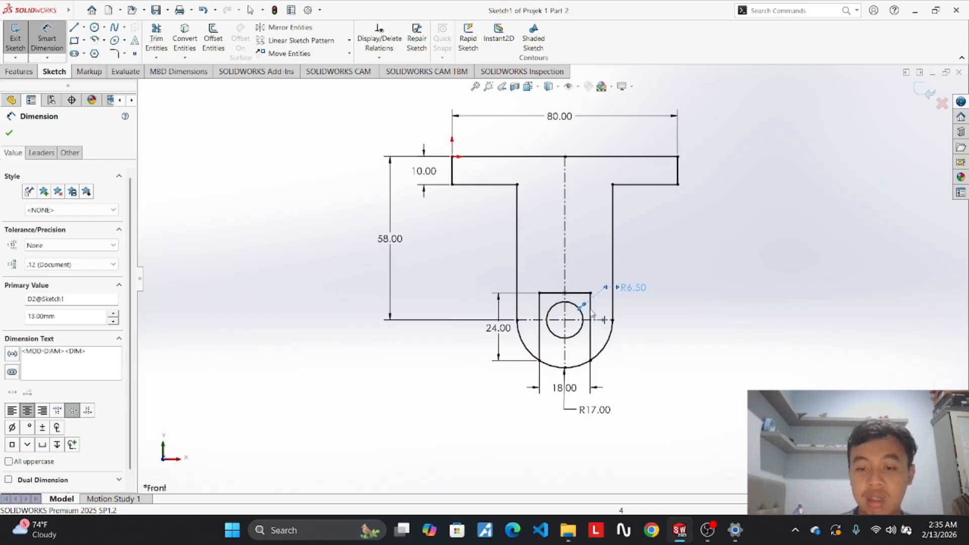
{"action": "mouse_move", "coordinate": [684, 534]}
{"action": "left_click", "coordinate": [603, 465]}
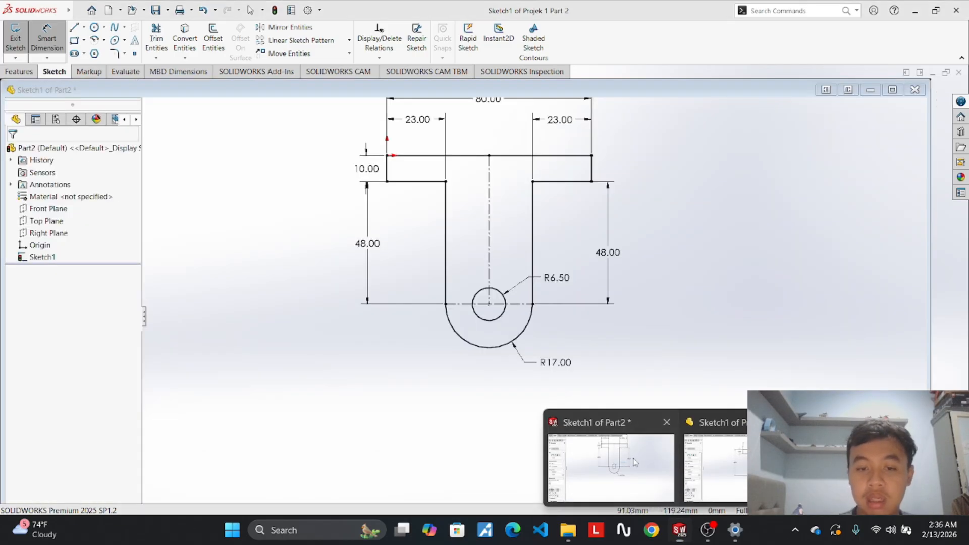
{"action": "left_click", "coordinate": [83, 28]}
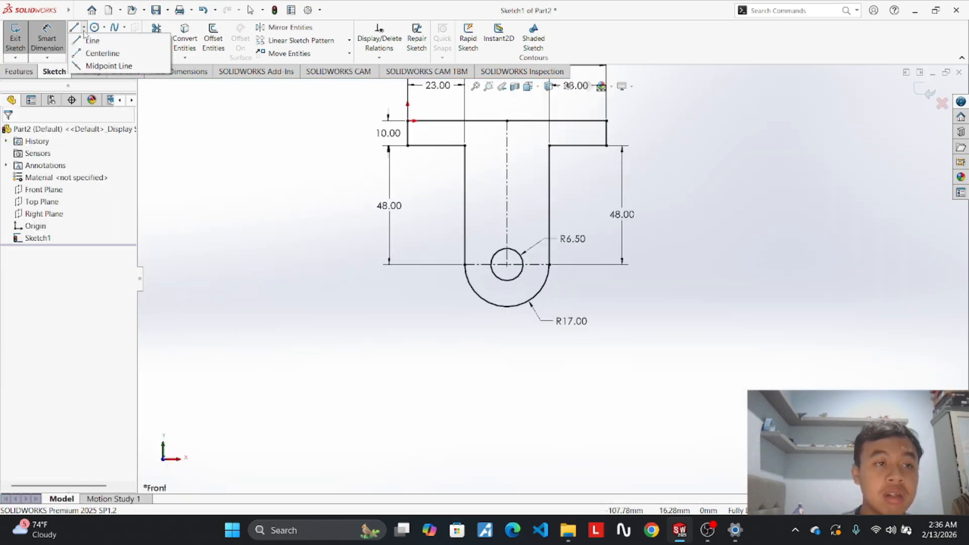
{"action": "left_click", "coordinate": [148, 66]}
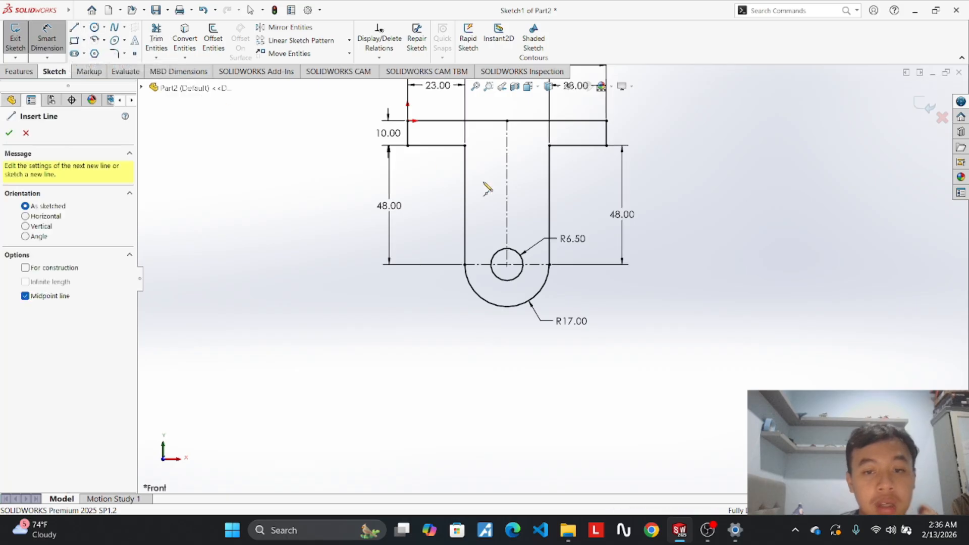
{"action": "scroll", "coordinate": [510, 234], "scroll_direction": "down", "scroll_amount": 5}
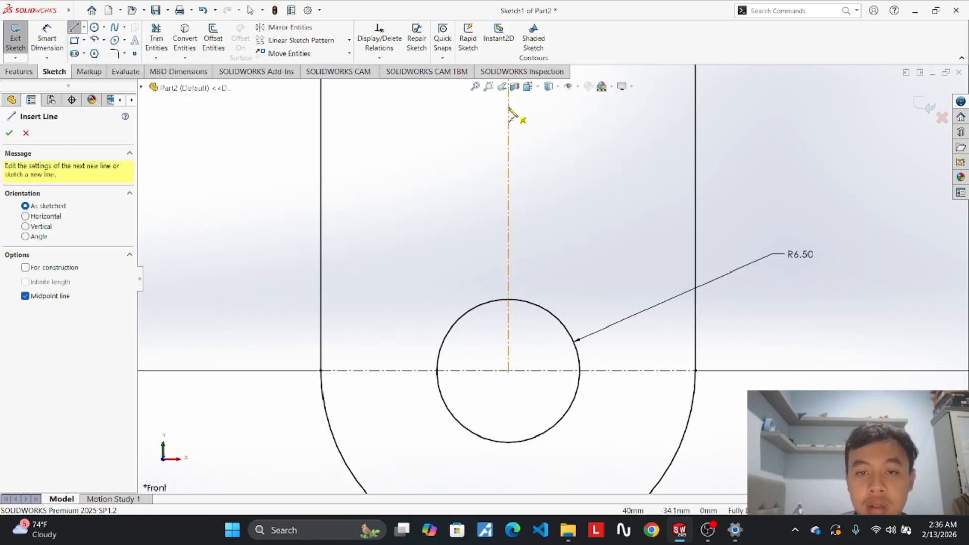
{"action": "left_click", "coordinate": [508, 248]}
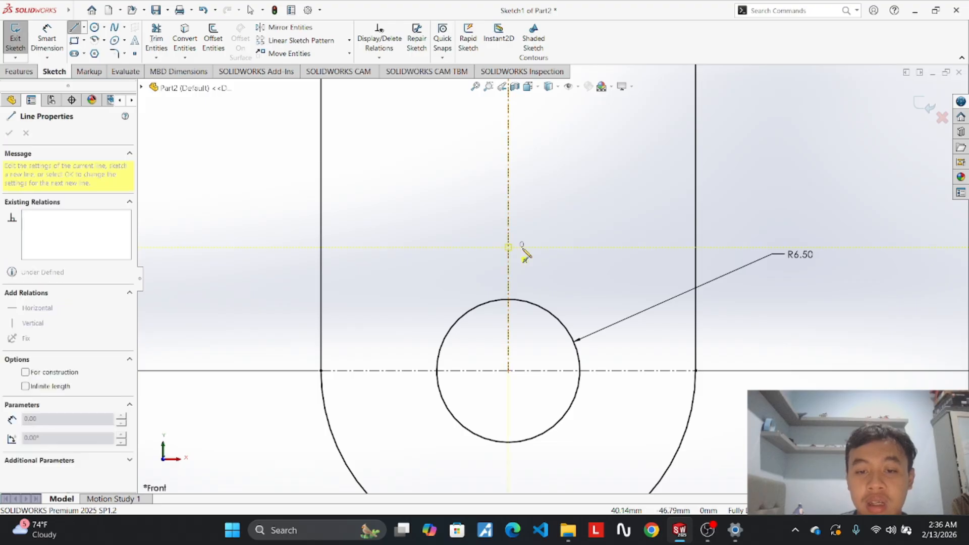
{"action": "left_click", "coordinate": [605, 247]}
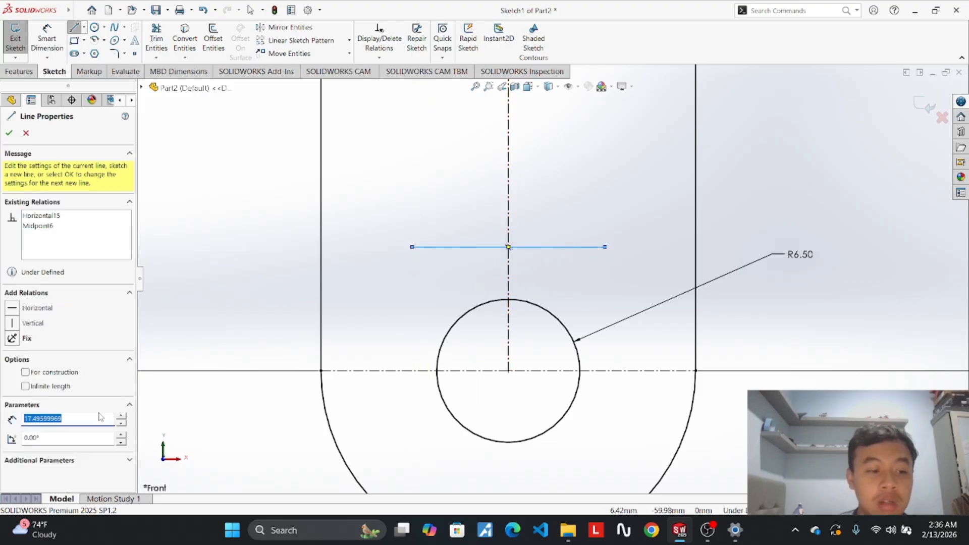
Check the rectangle's width in the Projek 1 Part 2 reference sketch and set the horizontal line's length to 18 mm in Part2.
{"action": "key", "text": "BackSpace"}
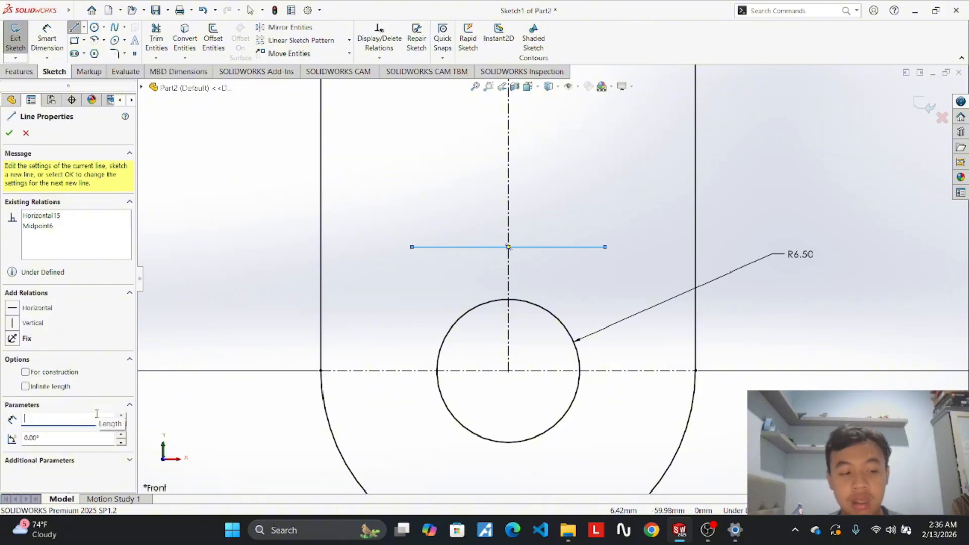
{"action": "mouse_move", "coordinate": [692, 533]}
{"action": "mouse_move", "coordinate": [709, 489]}
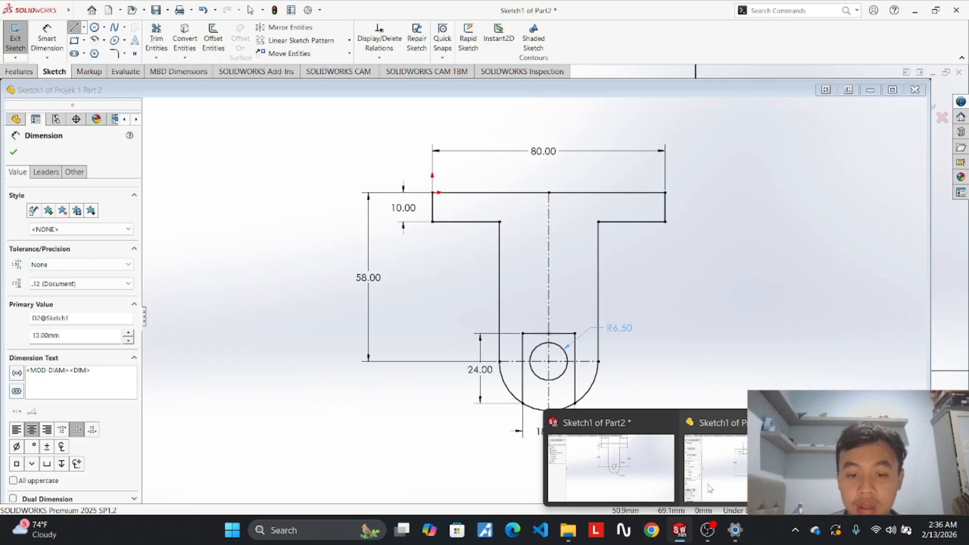
{"action": "left_click", "coordinate": [709, 489]}
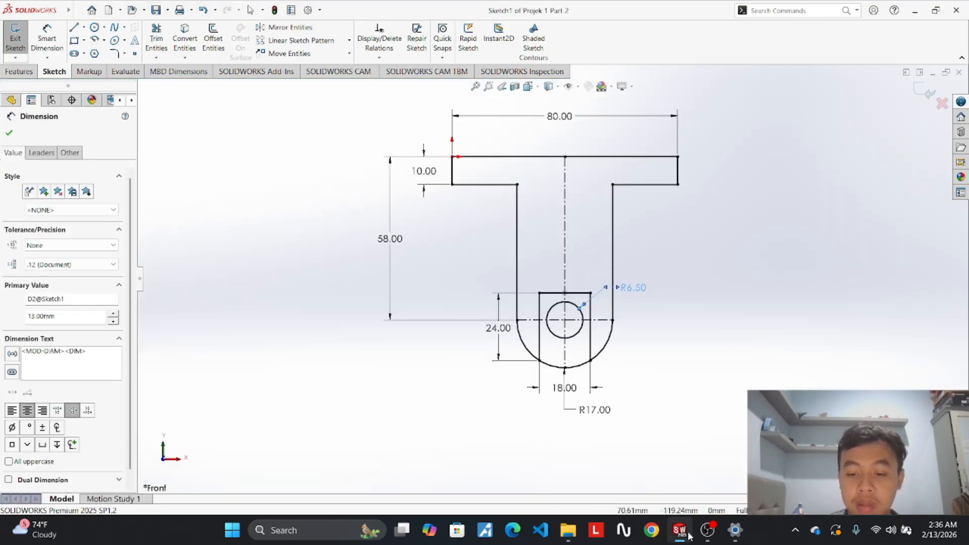
{"action": "mouse_move", "coordinate": [690, 535]}
{"action": "left_click", "coordinate": [652, 462]}
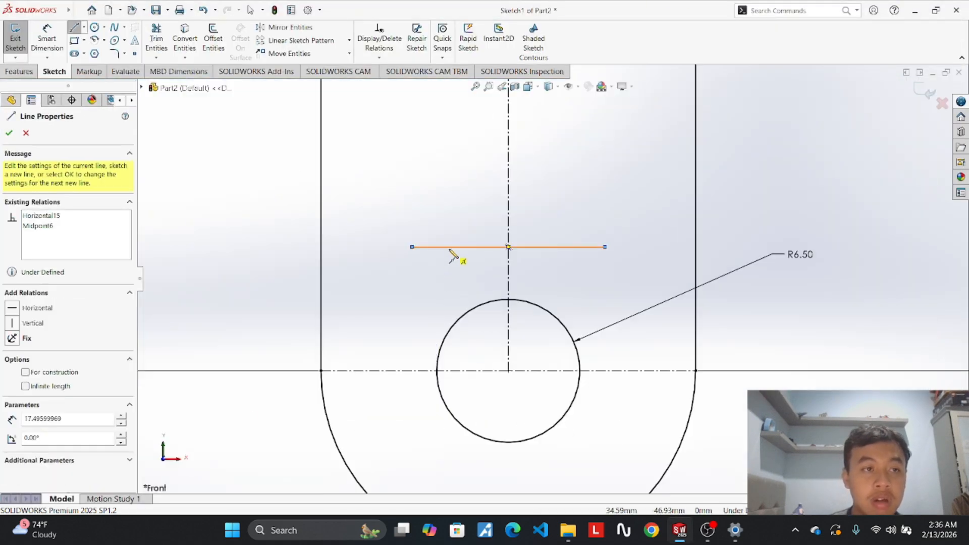
{"action": "key", "text": "Escape"}
{"action": "left_click", "coordinate": [460, 247]}
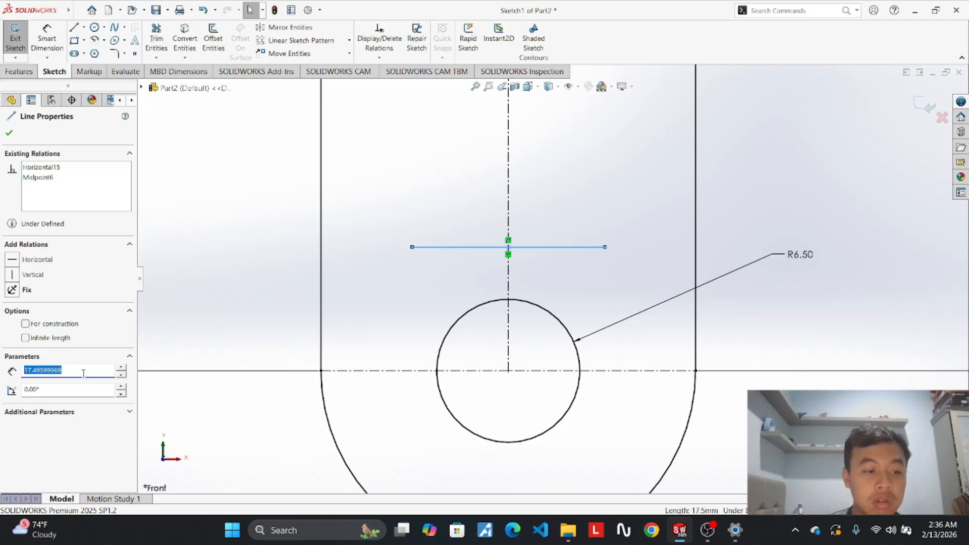
{"action": "type", "text": "18"}
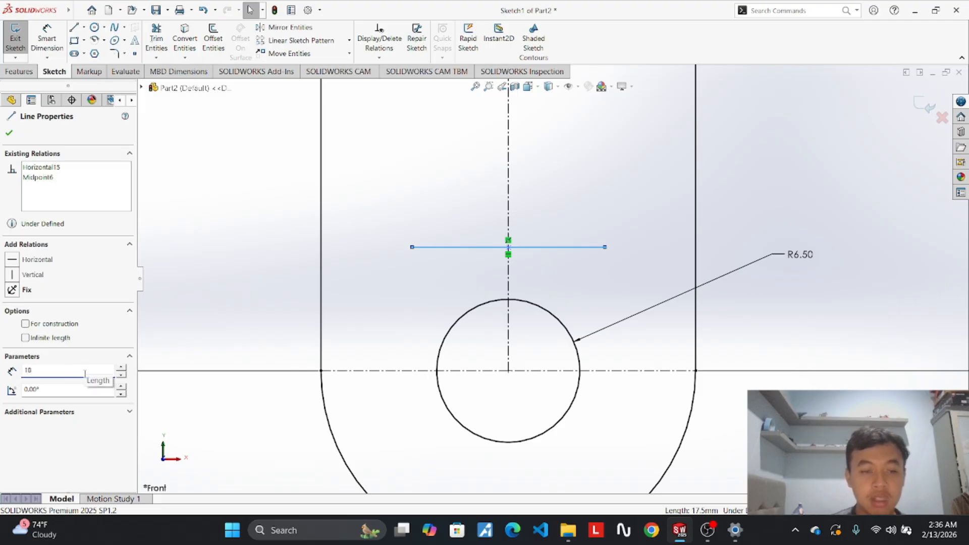
{"action": "key", "text": "Return"}
{"action": "left_click", "coordinate": [853, 157]}
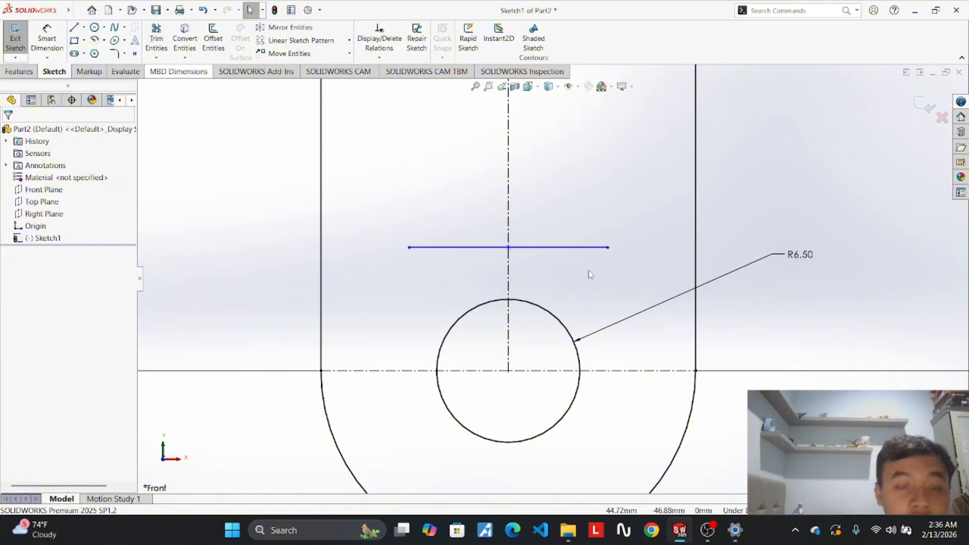
Check the rectangle in the reference sketch and draw a vertical line about 25.6 mm long from the horizontal line's left end down to Part2's arc.
{"action": "mouse_move", "coordinate": [680, 539]}
{"action": "left_click", "coordinate": [712, 429]}
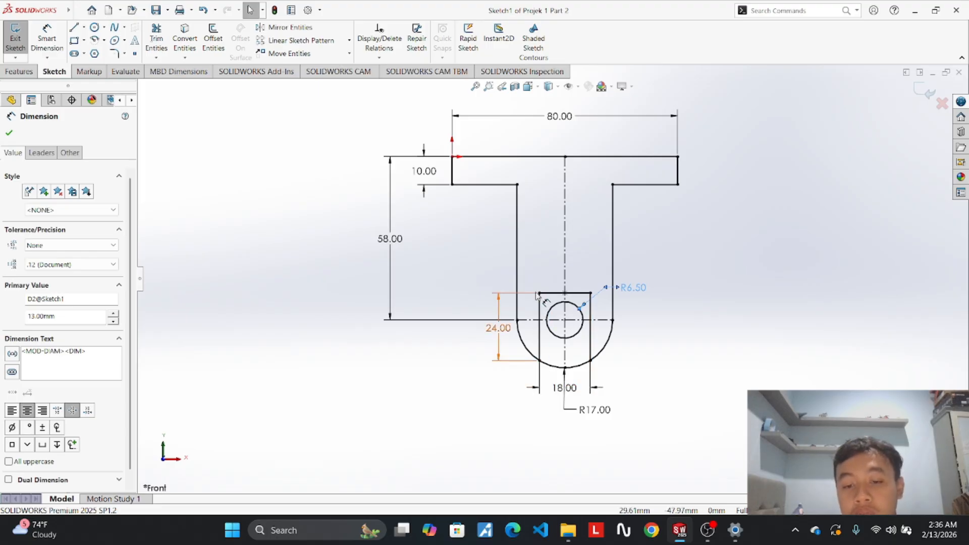
{"action": "mouse_move", "coordinate": [680, 522]}
{"action": "left_click", "coordinate": [642, 461]}
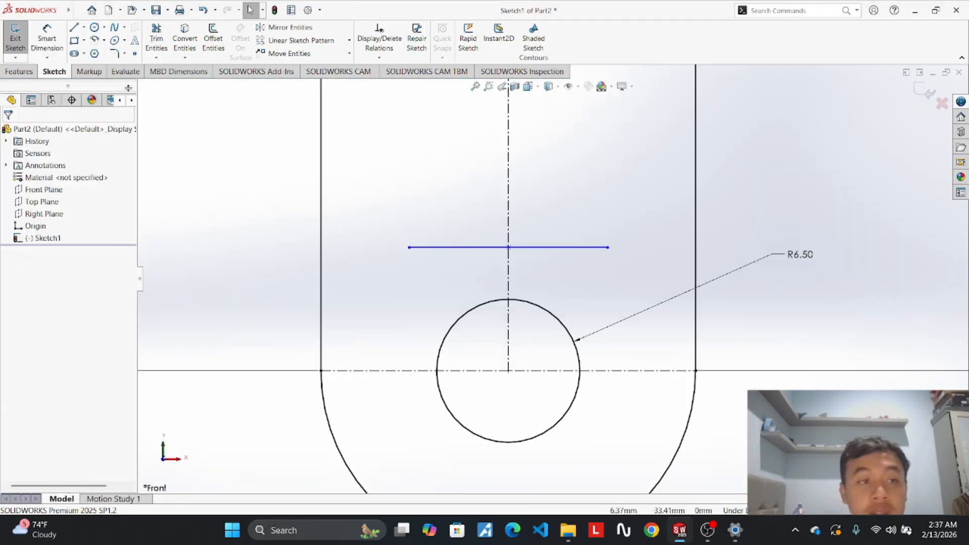
{"action": "left_click", "coordinate": [75, 28]}
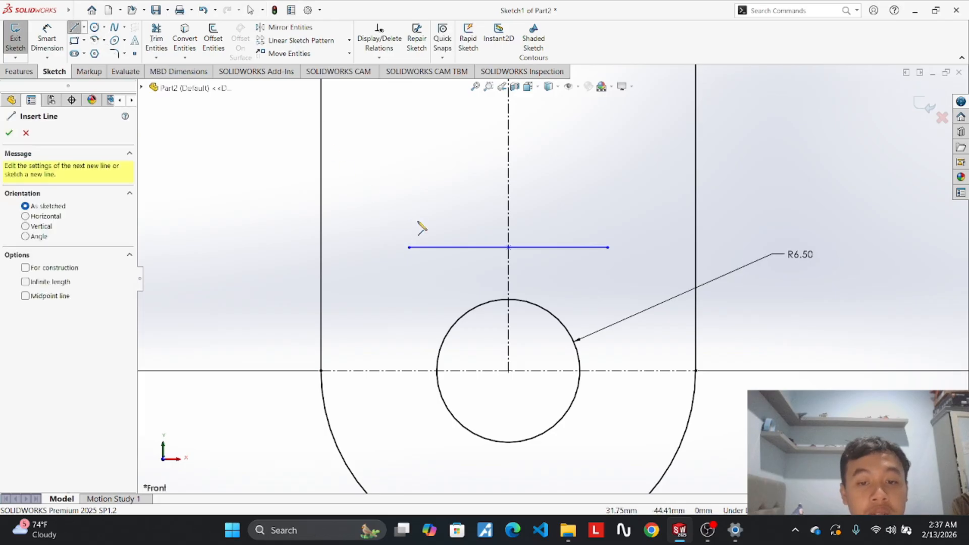
{"action": "left_click", "coordinate": [410, 248]}
{"action": "scroll", "coordinate": [433, 308], "scroll_direction": "up", "scroll_amount": 3}
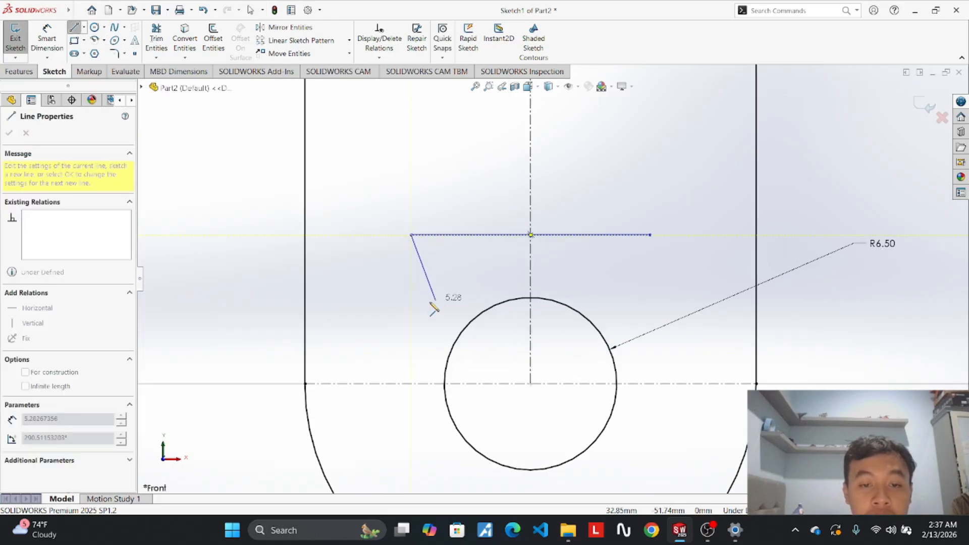
{"action": "scroll", "coordinate": [473, 446], "scroll_direction": "down", "scroll_amount": 5}
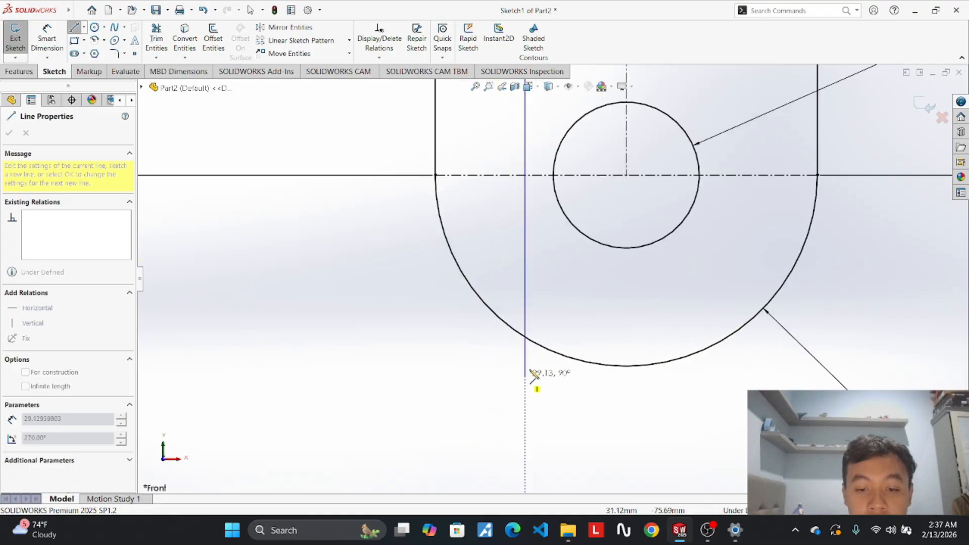
{"action": "left_click", "coordinate": [519, 329]}
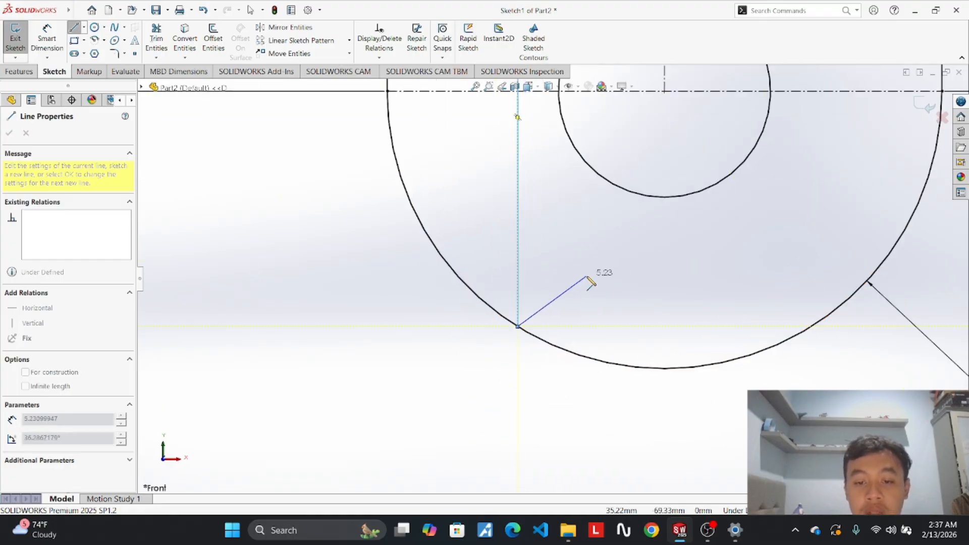
{"action": "key", "text": "Escape"}
{"action": "scroll", "coordinate": [548, 379], "scroll_direction": "up", "scroll_amount": 4}
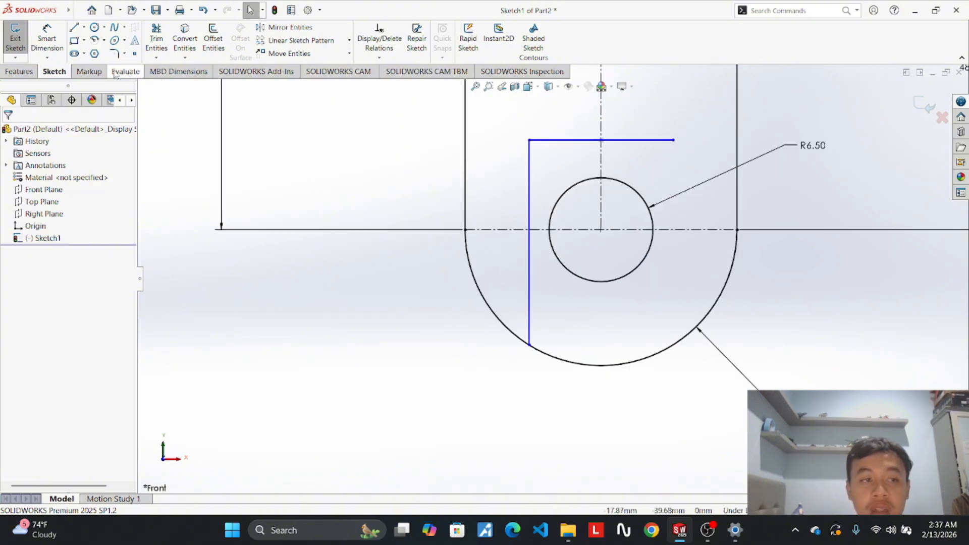
Dimension the rectangle's left vertical line at 24 mm, placing the dimension to the left of the profile.
{"action": "left_click", "coordinate": [47, 41]}
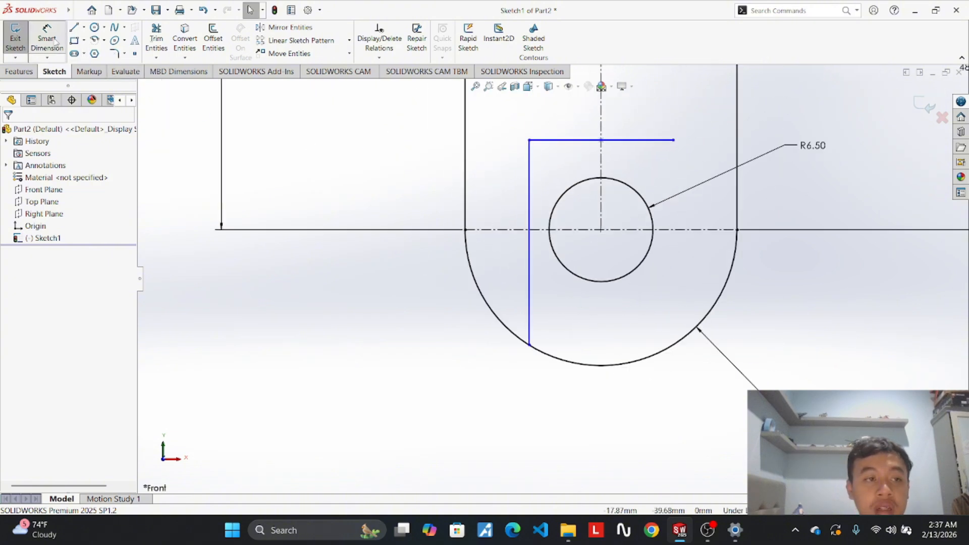
{"action": "left_click", "coordinate": [530, 205]}
{"action": "left_click", "coordinate": [433, 288]}
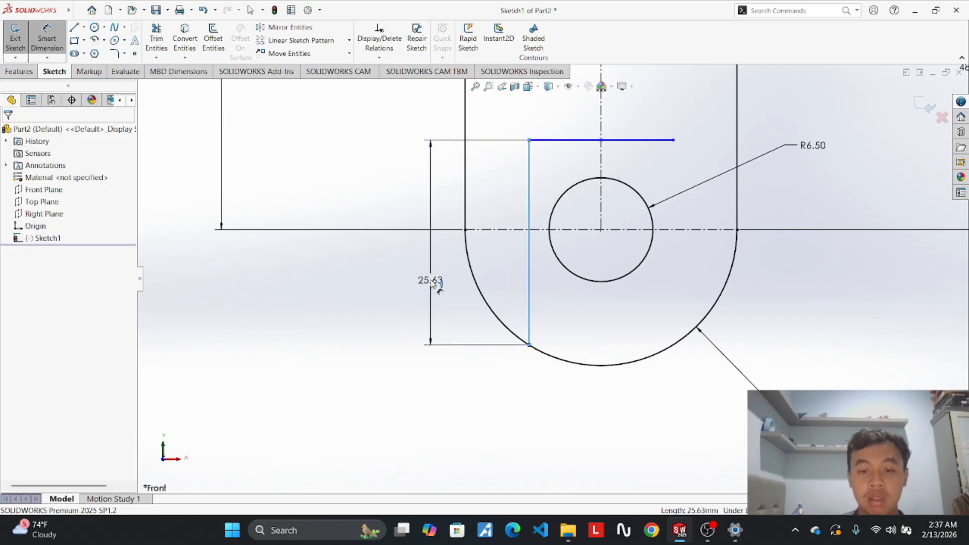
{"action": "mouse_move", "coordinate": [679, 537]}
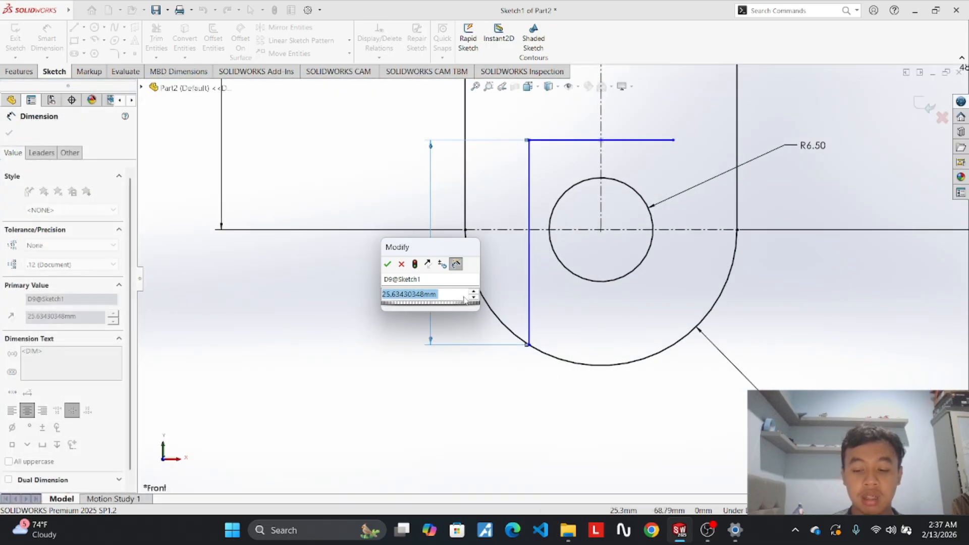
{"action": "type", "text": "24"}
{"action": "key", "text": "Return"}
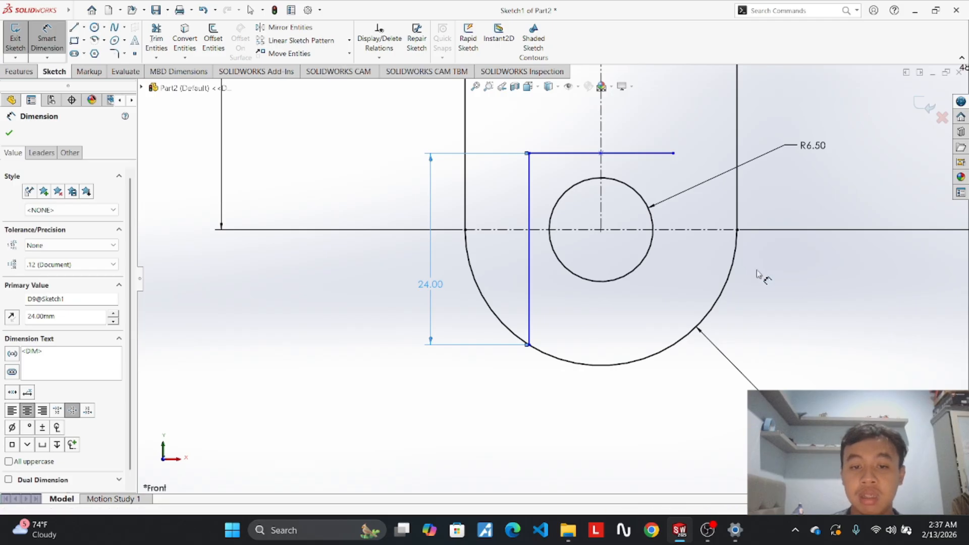
Draw a 24 mm vertical line from the horizontal line's right end down to the arc to complete the rectangle's right side.
{"action": "left_click", "coordinate": [80, 28]}
{"action": "left_click", "coordinate": [675, 153]}
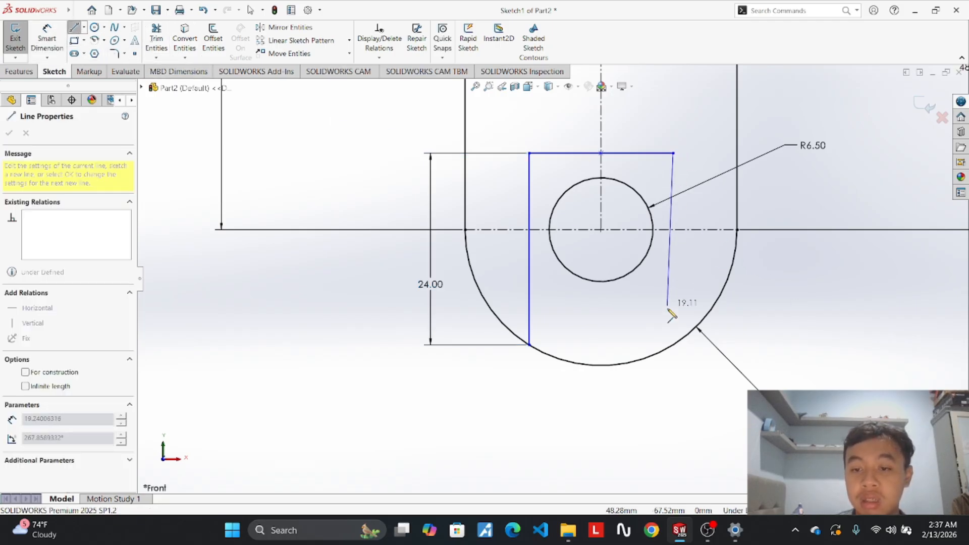
{"action": "left_click", "coordinate": [676, 346]}
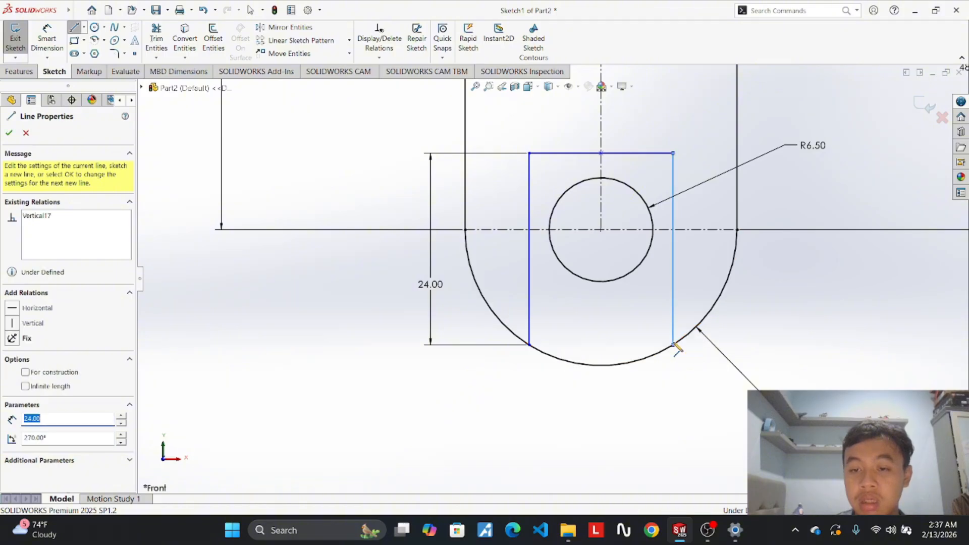
{"action": "key", "text": "Escape"}
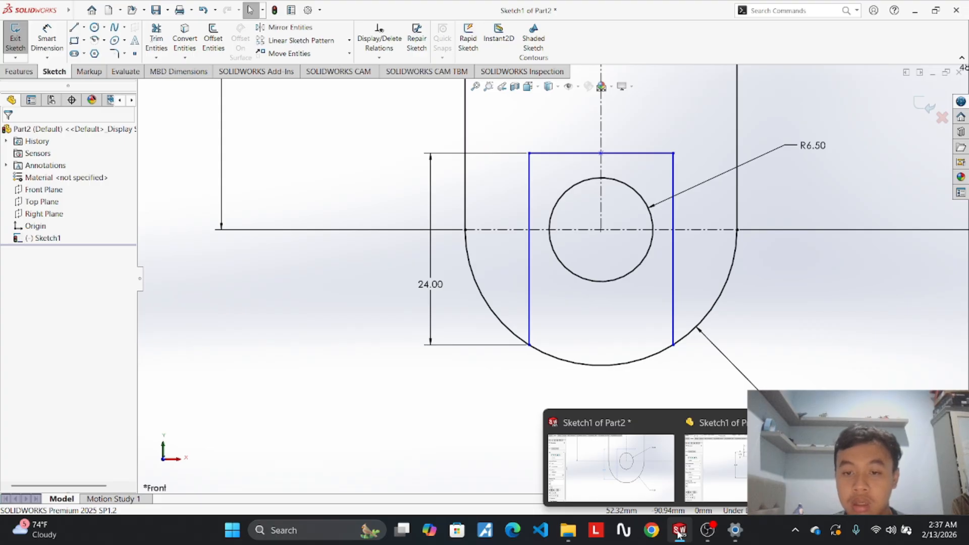
Dimension the rectangle's top line at 18 mm, centring the dimension below the rounded stem end.
{"action": "left_click", "coordinate": [47, 38]}
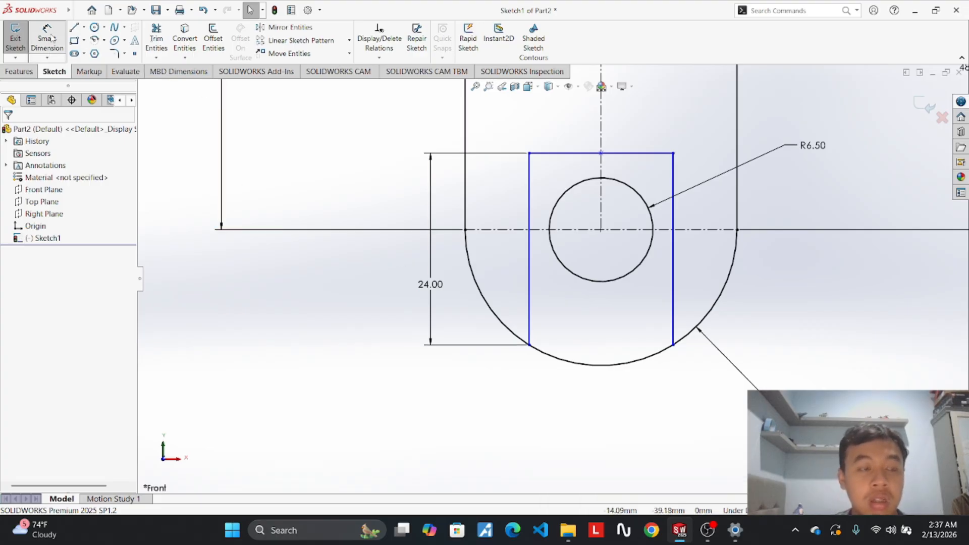
{"action": "left_click", "coordinate": [619, 154]}
{"action": "left_click", "coordinate": [606, 414]}
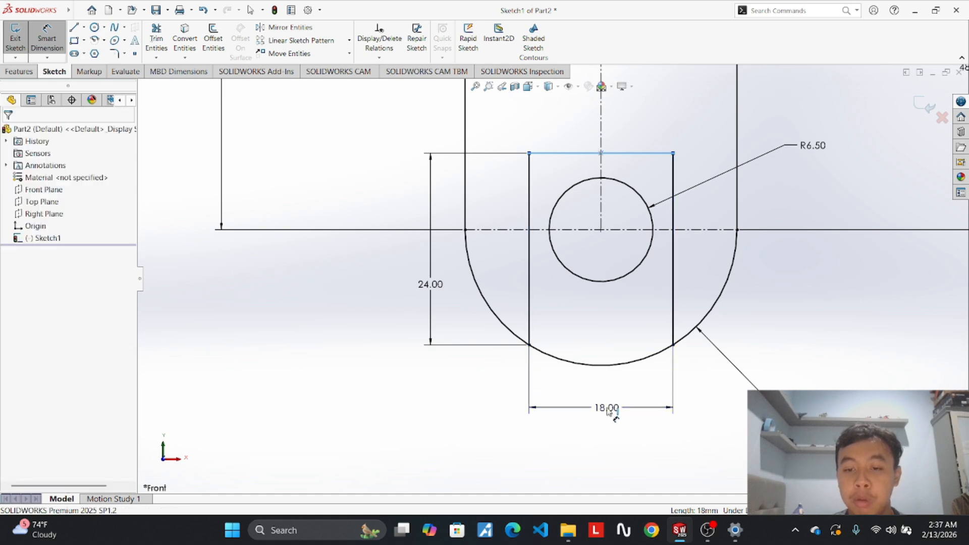
{"action": "key", "text": "Return"}
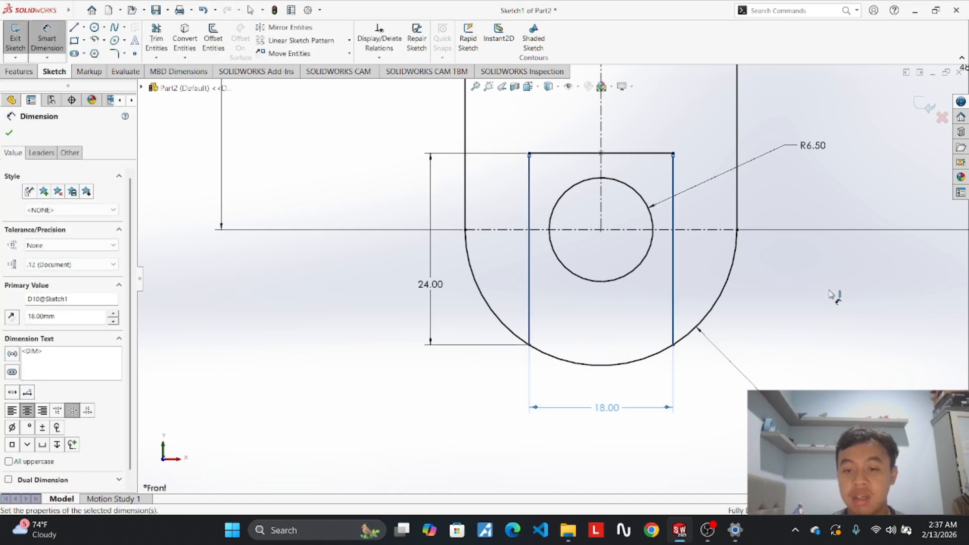
{"action": "key", "text": "Escape"}
{"action": "scroll", "coordinate": [801, 383], "scroll_direction": "up", "scroll_amount": 8}
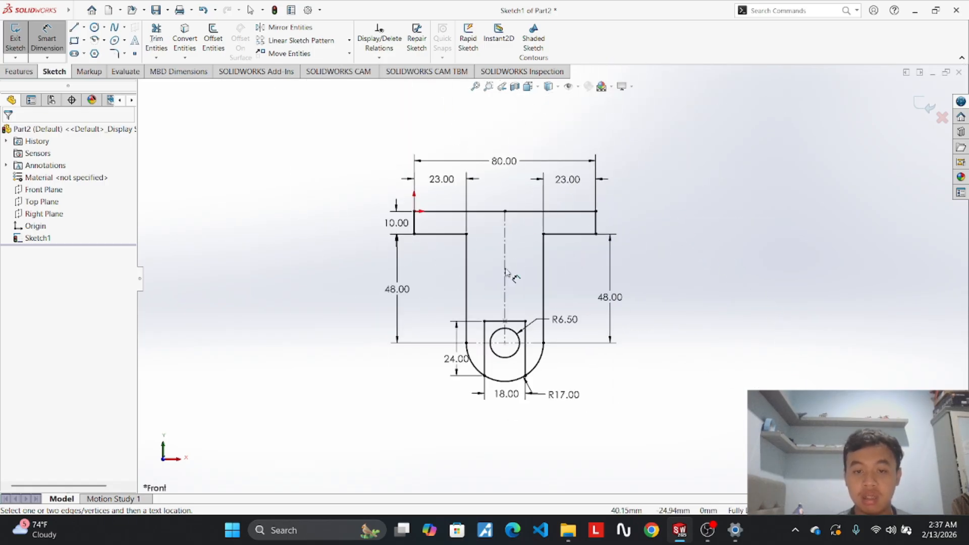
{"action": "scroll", "coordinate": [513, 276], "scroll_direction": "down", "scroll_amount": 1}
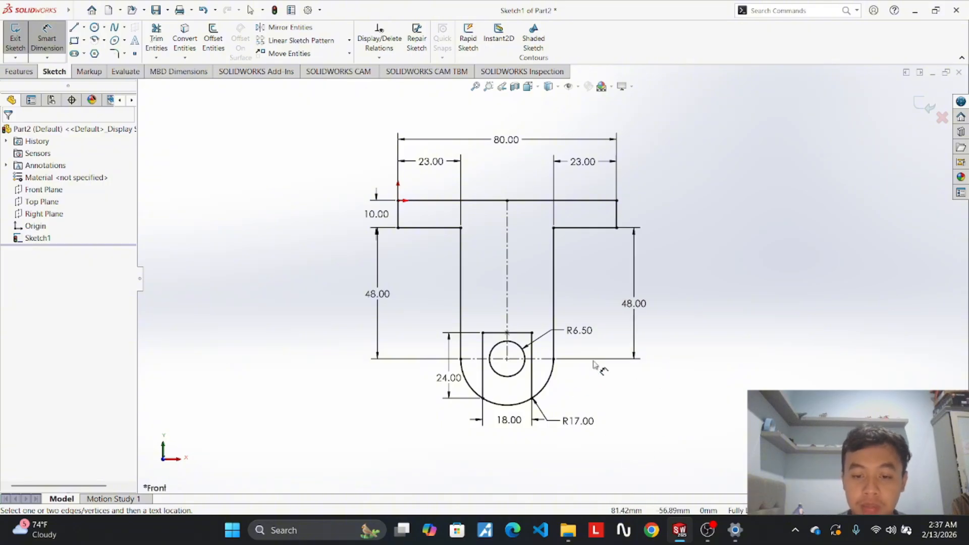
{"action": "left_click", "coordinate": [508, 420]}
{"action": "left_click", "coordinate": [736, 316]}
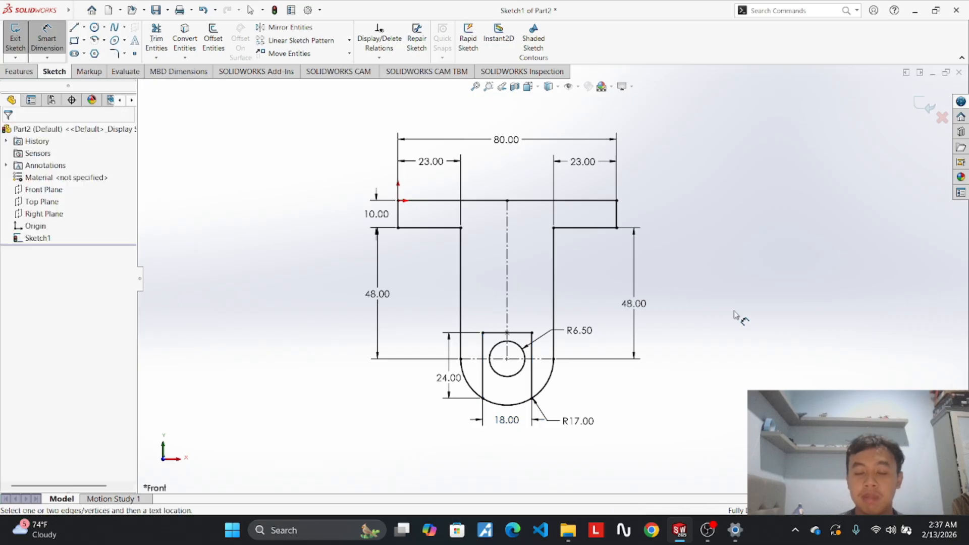
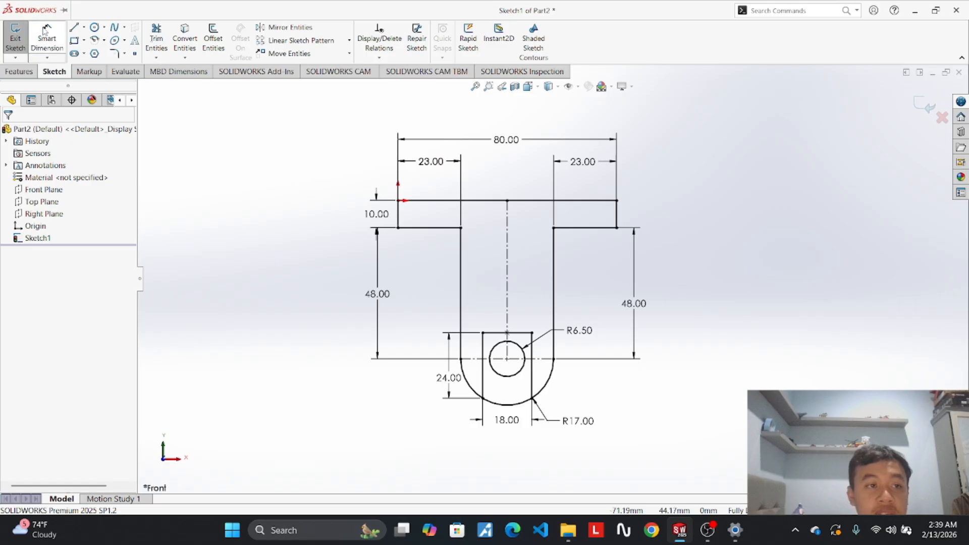
Save the part under the file name Projek 2 in the Solidwork folder.
{"action": "left_click", "coordinate": [66, 11]}
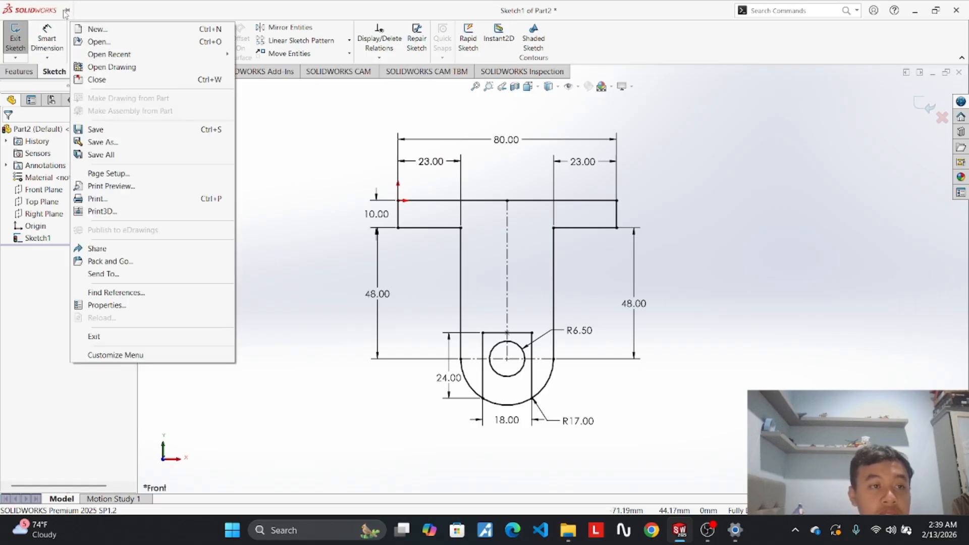
{"action": "left_click", "coordinate": [135, 144]}
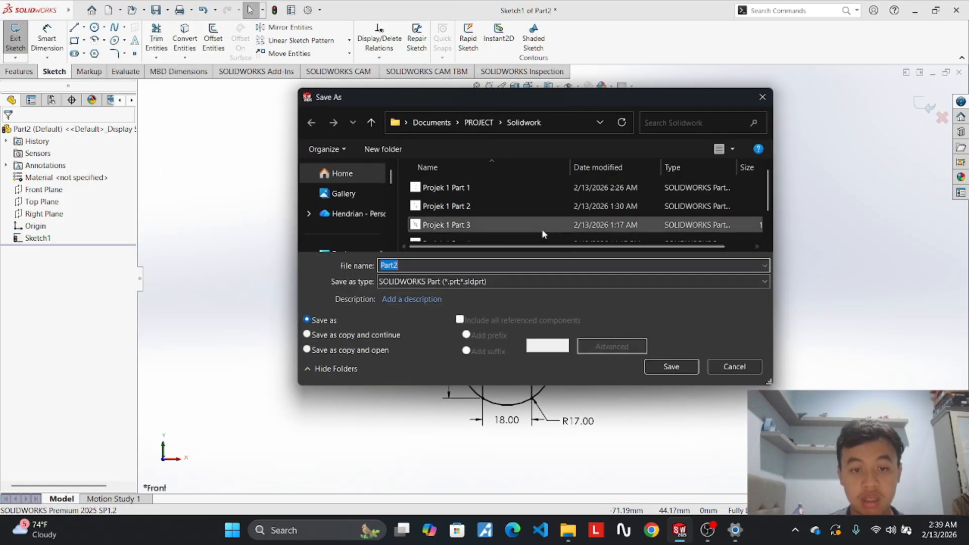
{"action": "scroll", "coordinate": [482, 202], "scroll_direction": "down", "scroll_amount": 2}
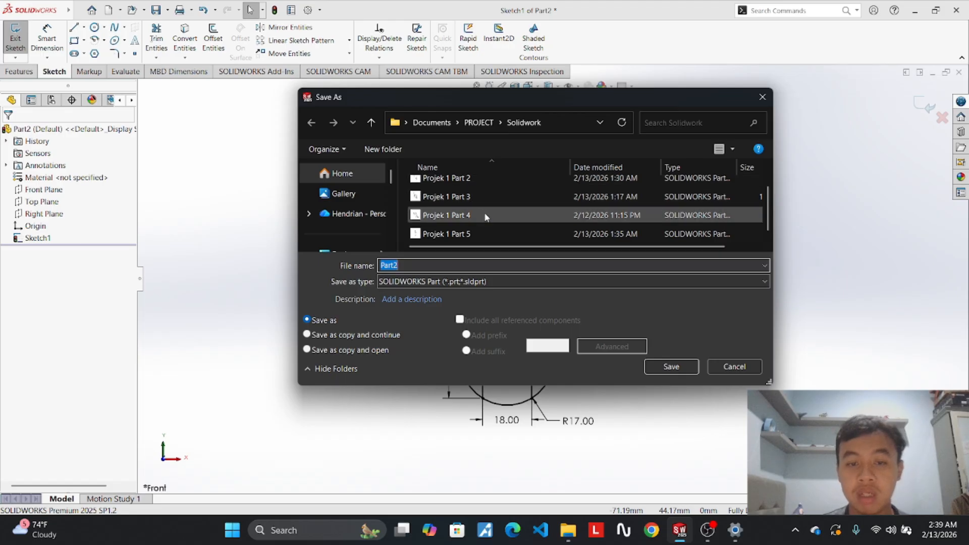
{"action": "scroll", "coordinate": [485, 217], "scroll_direction": "up", "scroll_amount": 1}
{"action": "scroll", "coordinate": [485, 217], "scroll_direction": "down", "scroll_amount": 1}
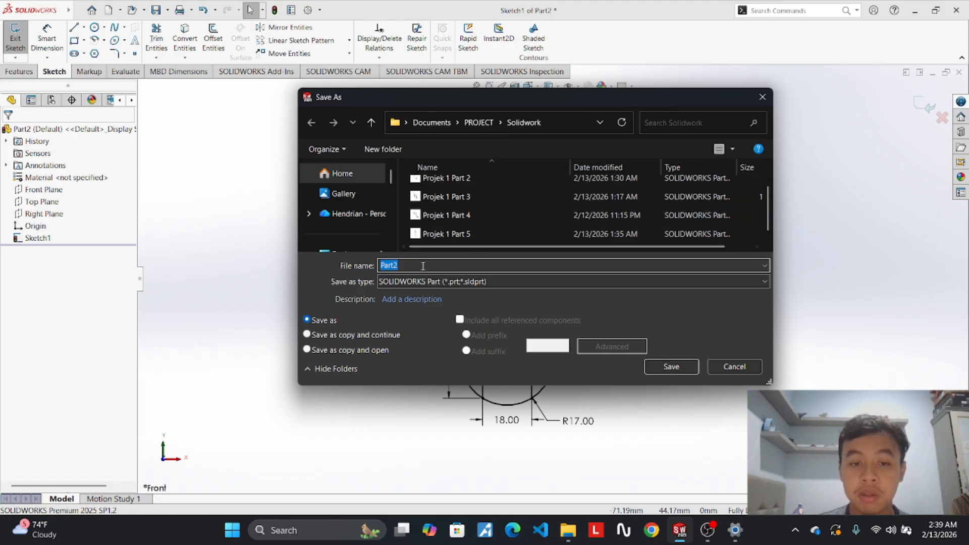
{"action": "left_click_drag", "start_coordinate": [420, 265], "coordinate": [358, 274]}
{"action": "key", "text": "BackSpace"}
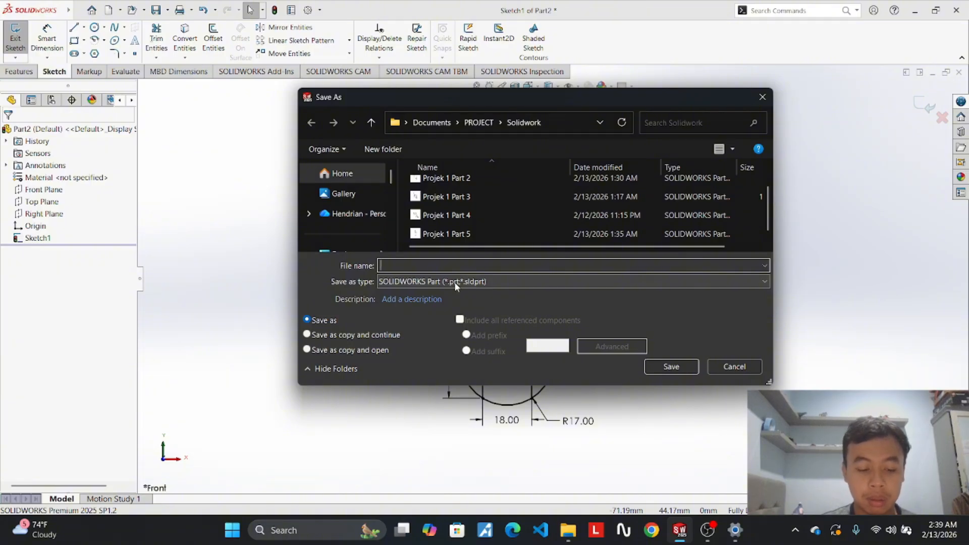
{"action": "type", "text": "P"}
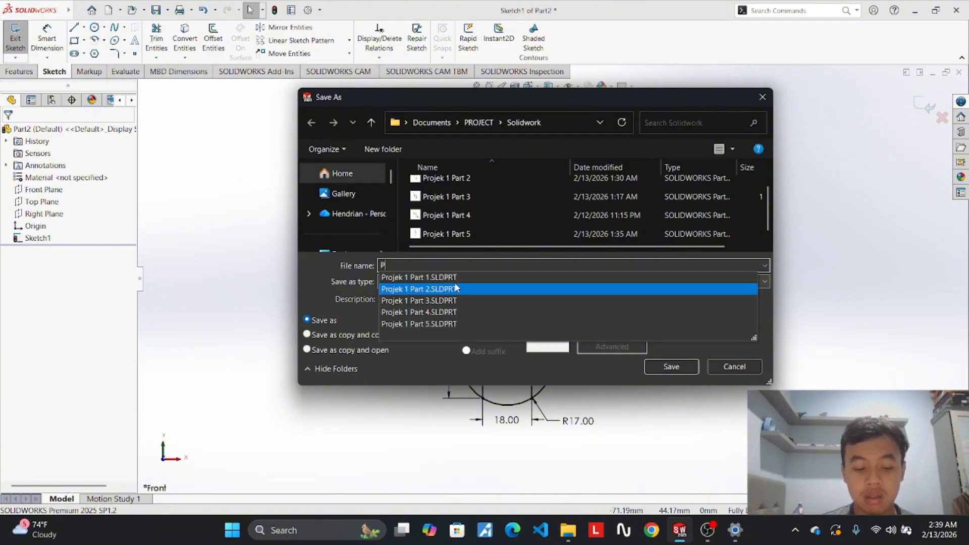
{"action": "type", "text": "rojek 2"}
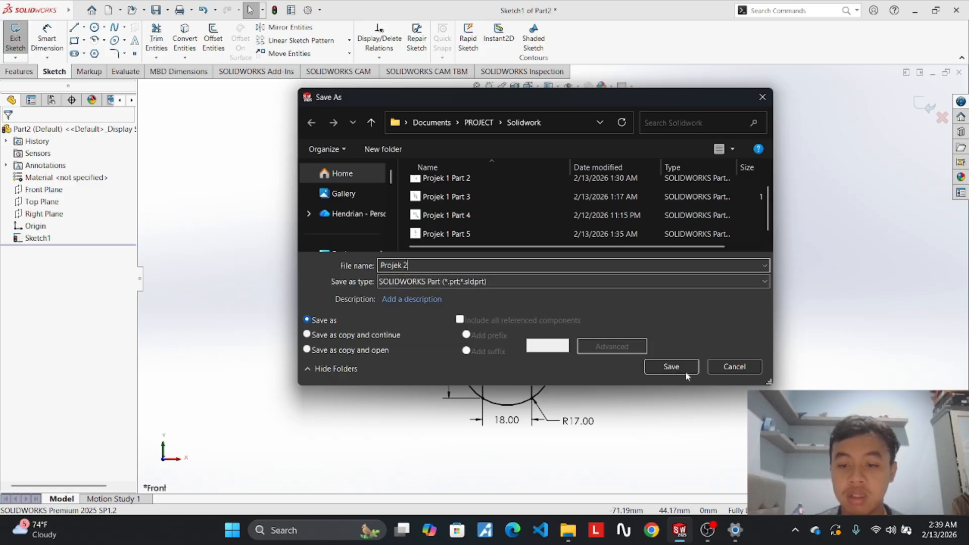
{"action": "left_click", "coordinate": [672, 366]}
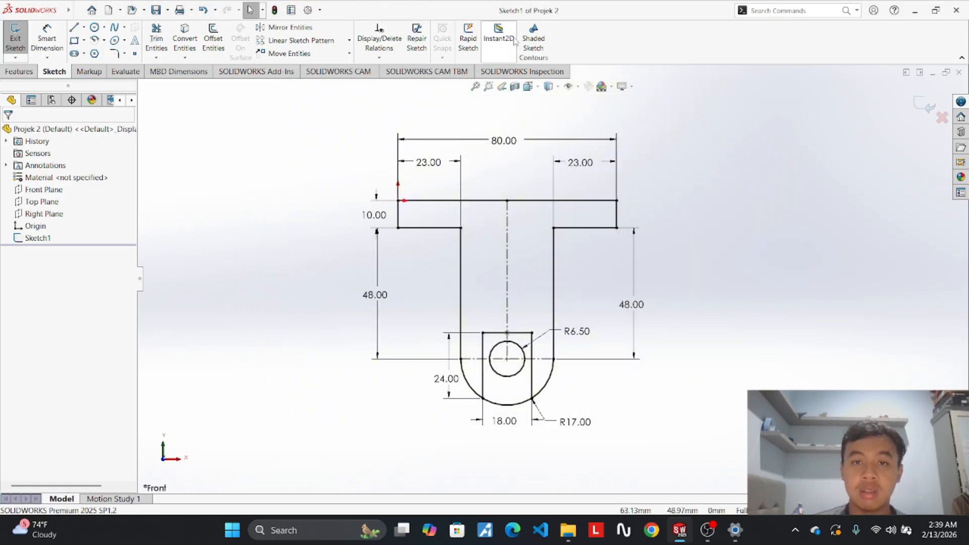
Open Projek 1 Part 3 from the Solidwork folder and examine its whole dimensioned sketch as the reference.
{"action": "left_click", "coordinate": [78, 10]}
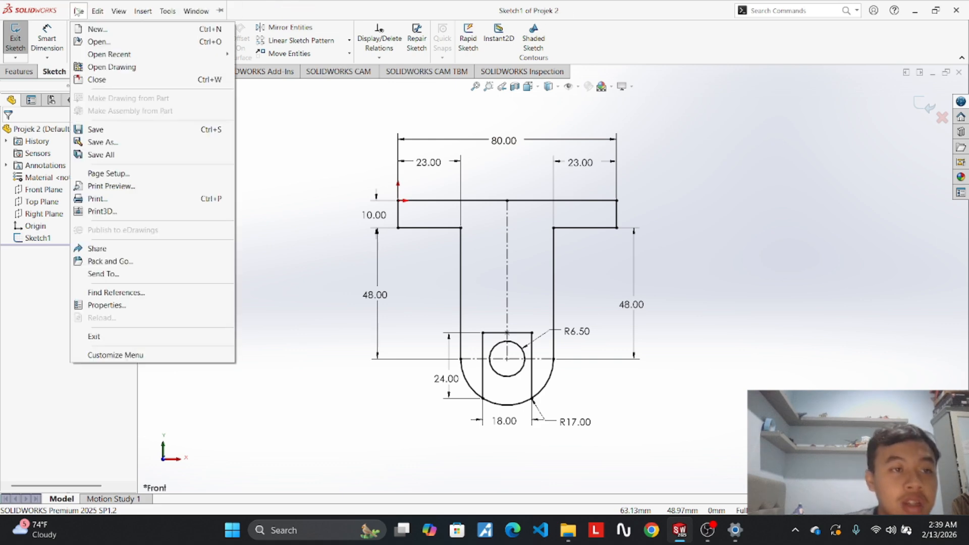
{"action": "left_click", "coordinate": [105, 43]}
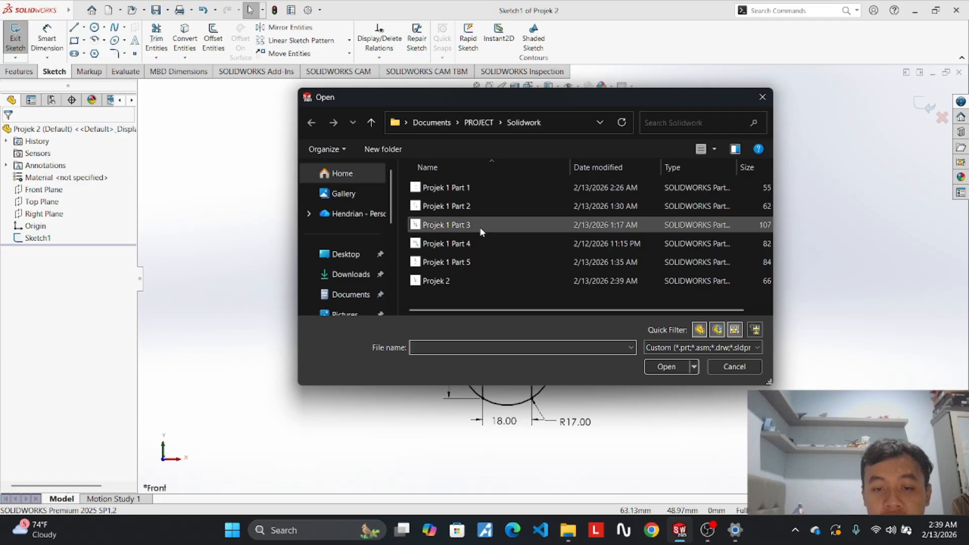
{"action": "double_click", "coordinate": [481, 227]}
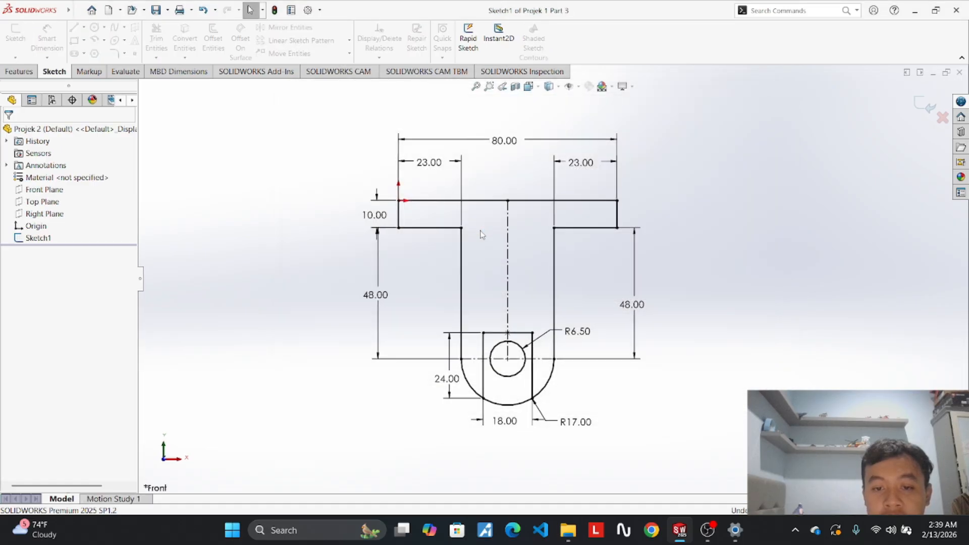
{"action": "scroll", "coordinate": [568, 263], "scroll_direction": "down", "scroll_amount": 3}
{"action": "scroll", "coordinate": [568, 266], "scroll_direction": "up", "scroll_amount": 6}
{"action": "scroll", "coordinate": [582, 276], "scroll_direction": "down", "scroll_amount": 2}
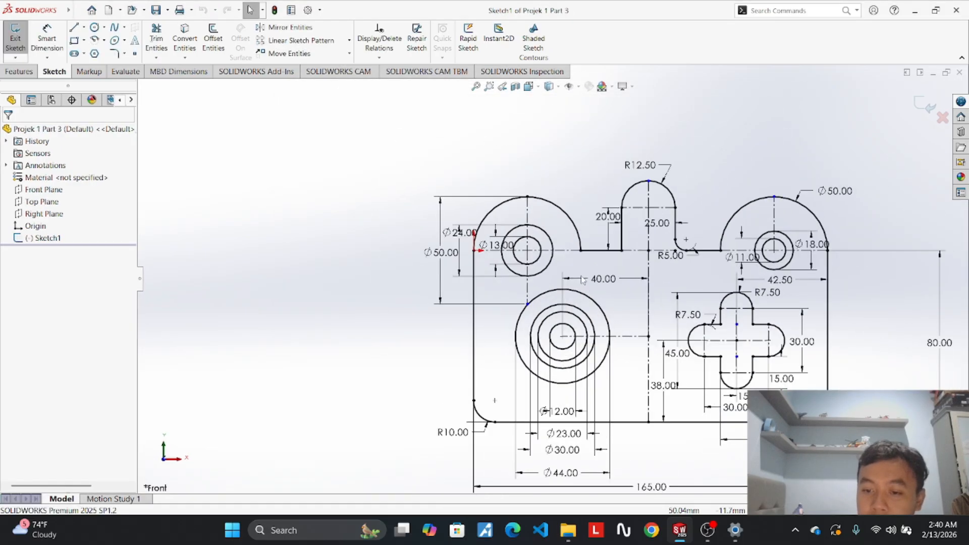
{"action": "scroll", "coordinate": [658, 287], "scroll_direction": "up", "scroll_amount": 3}
{"action": "scroll", "coordinate": [699, 356], "scroll_direction": "down", "scroll_amount": 5}
{"action": "scroll", "coordinate": [656, 357], "scroll_direction": "up", "scroll_amount": 2}
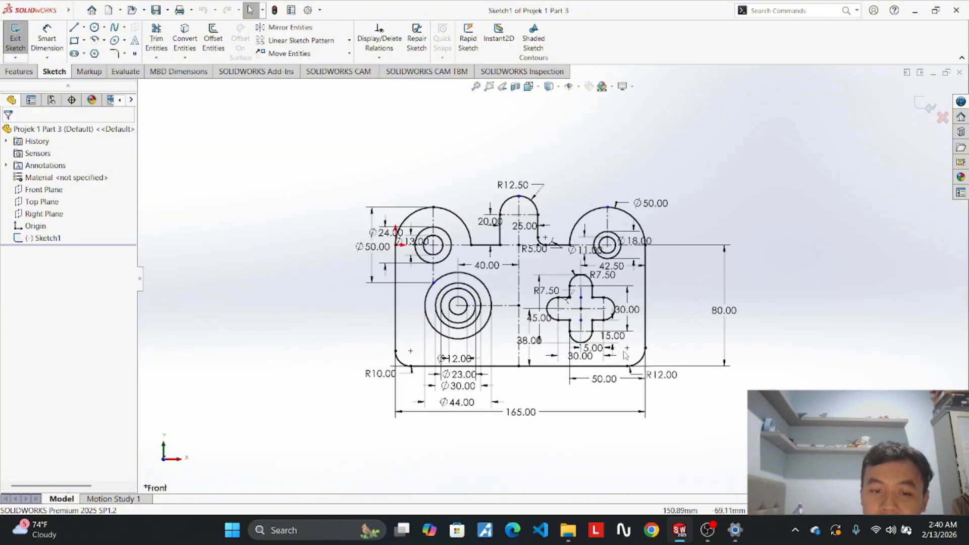
{"action": "scroll", "coordinate": [622, 357], "scroll_direction": "down", "scroll_amount": 1}
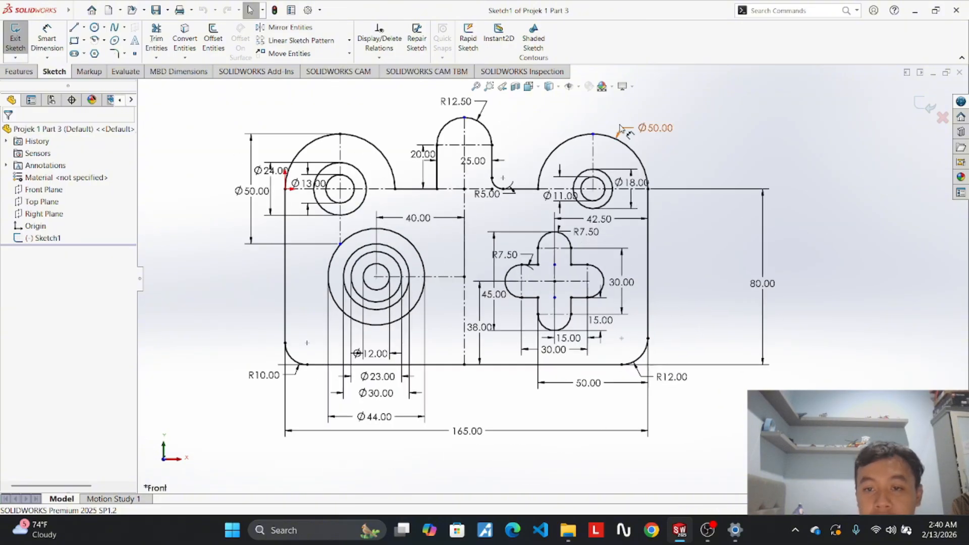
Close the Projek 2 and Projek 1 Part 2 documents, saving all modified documents and leaving Projek 1 Part 3 open.
{"action": "mouse_move", "coordinate": [680, 530]}
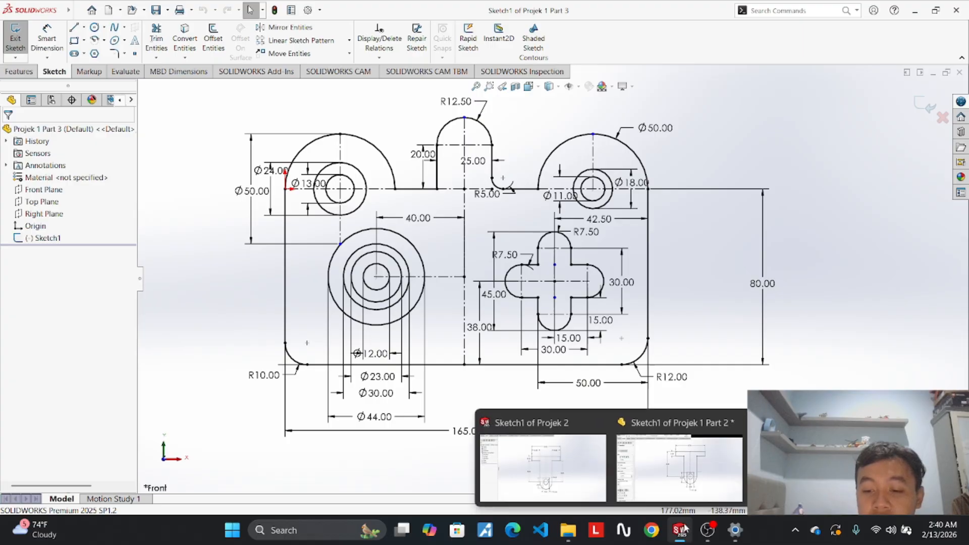
{"action": "mouse_move", "coordinate": [679, 496]}
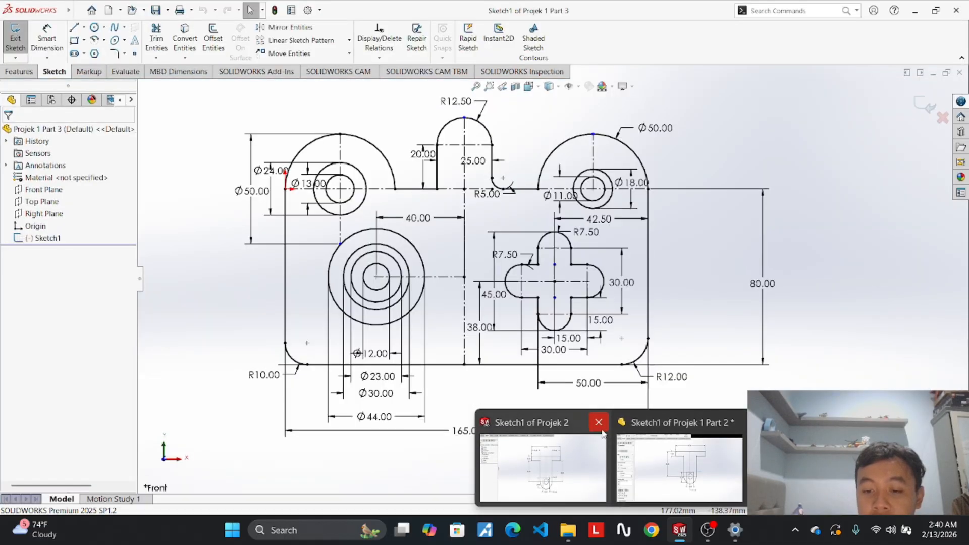
{"action": "left_click", "coordinate": [601, 429]}
{"action": "left_click", "coordinate": [735, 427]}
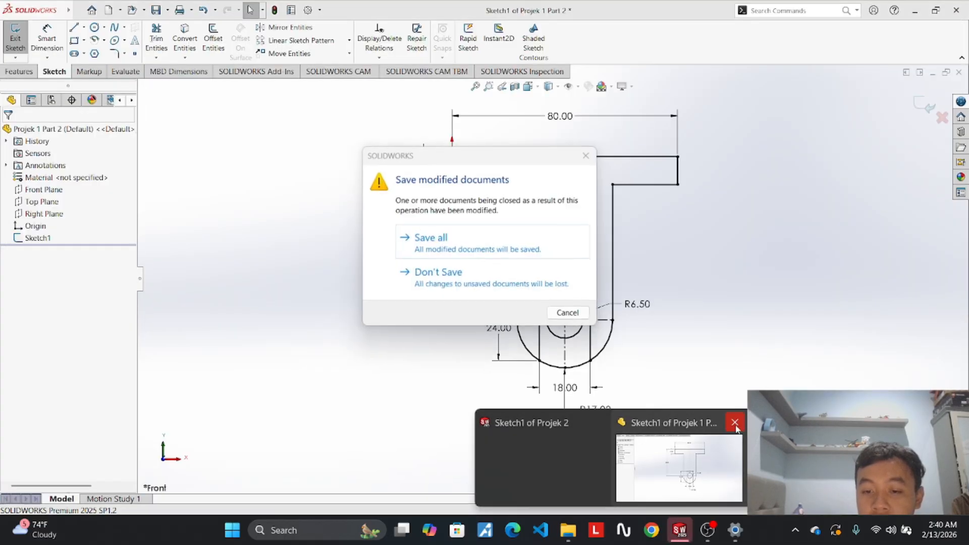
{"action": "left_click", "coordinate": [520, 249]}
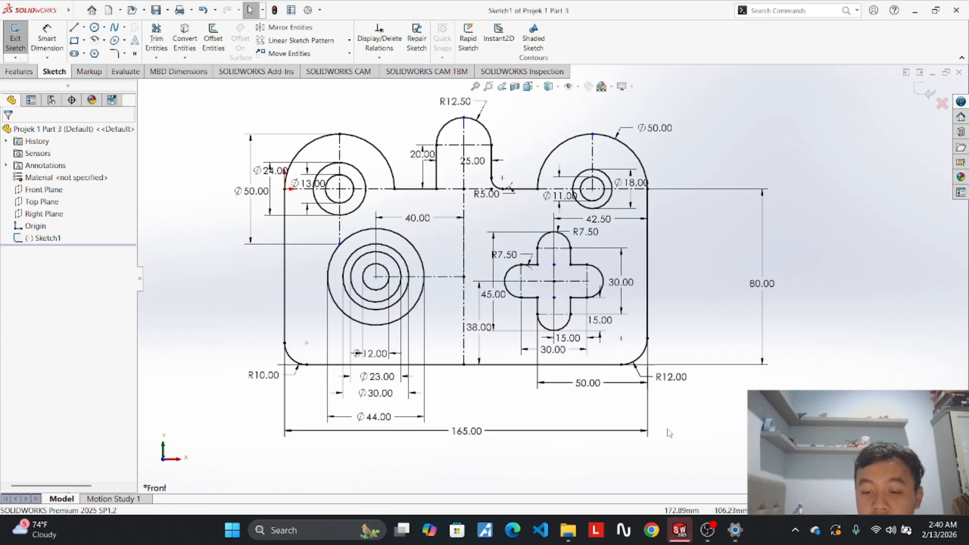
{"action": "mouse_move", "coordinate": [680, 530]}
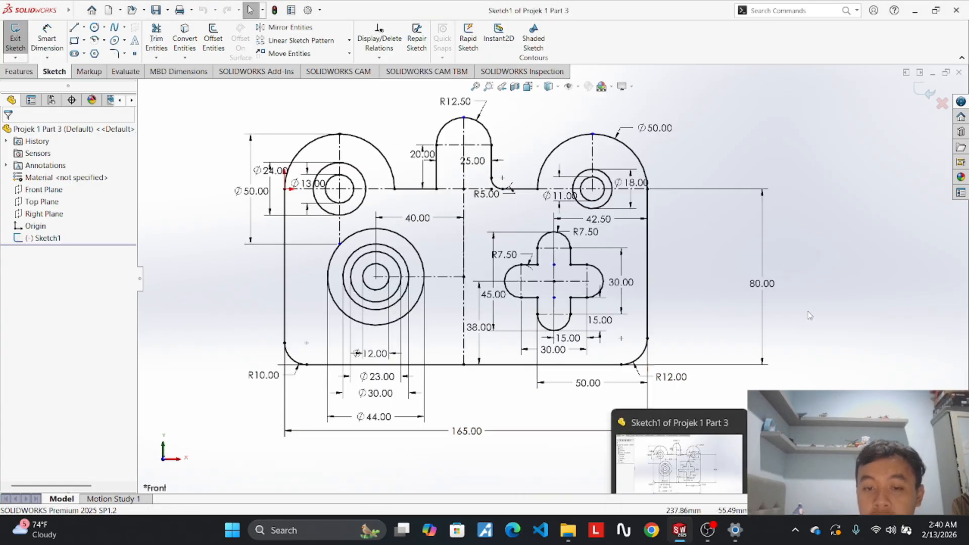
Create a new part document and start a corner rectangle in a sketch on its Front Plane.
{"action": "left_click", "coordinate": [78, 11]}
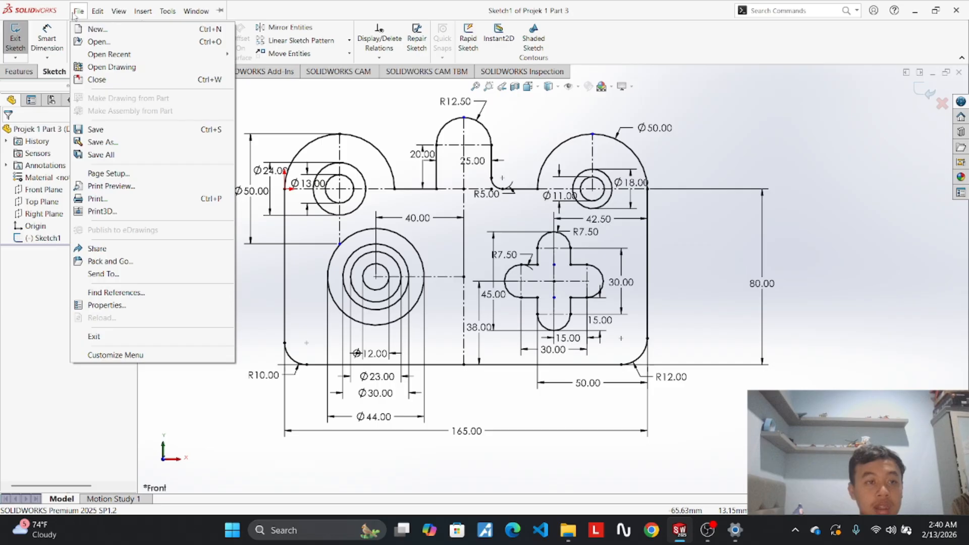
{"action": "left_click", "coordinate": [103, 32]}
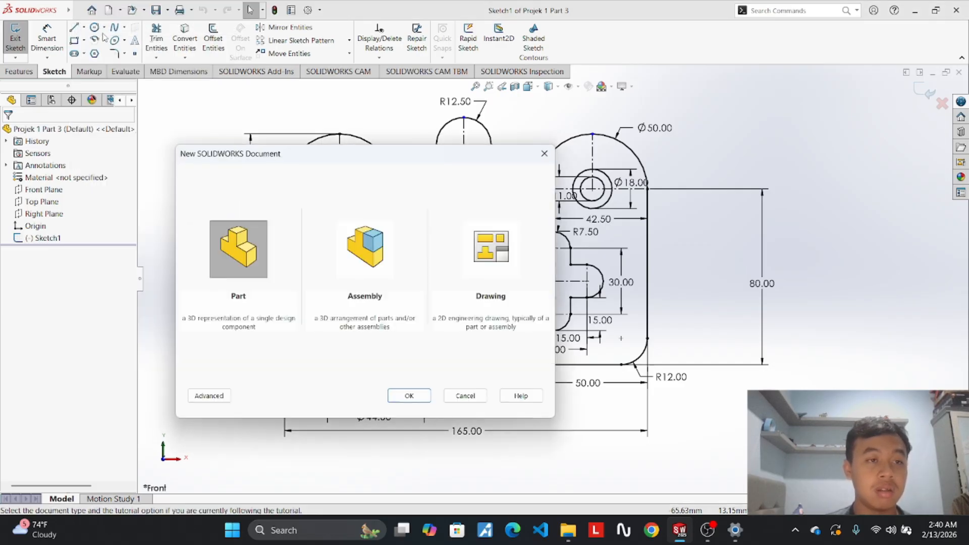
{"action": "left_click", "coordinate": [408, 396]}
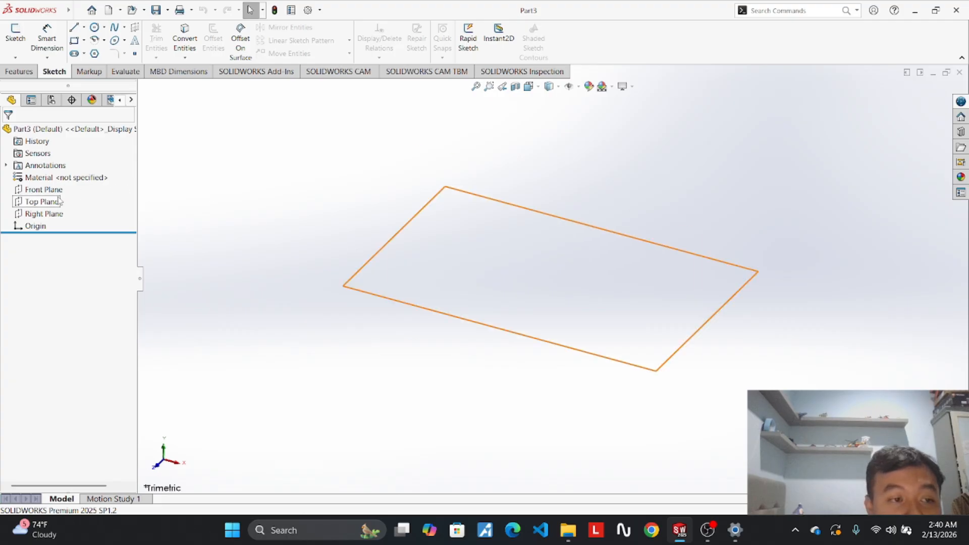
{"action": "left_click", "coordinate": [44, 189]}
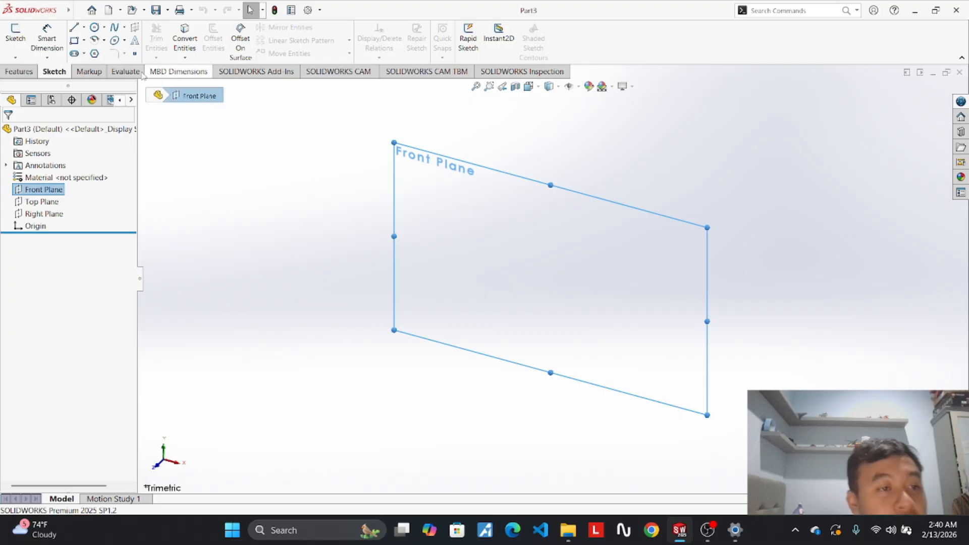
{"action": "left_click", "coordinate": [76, 42]}
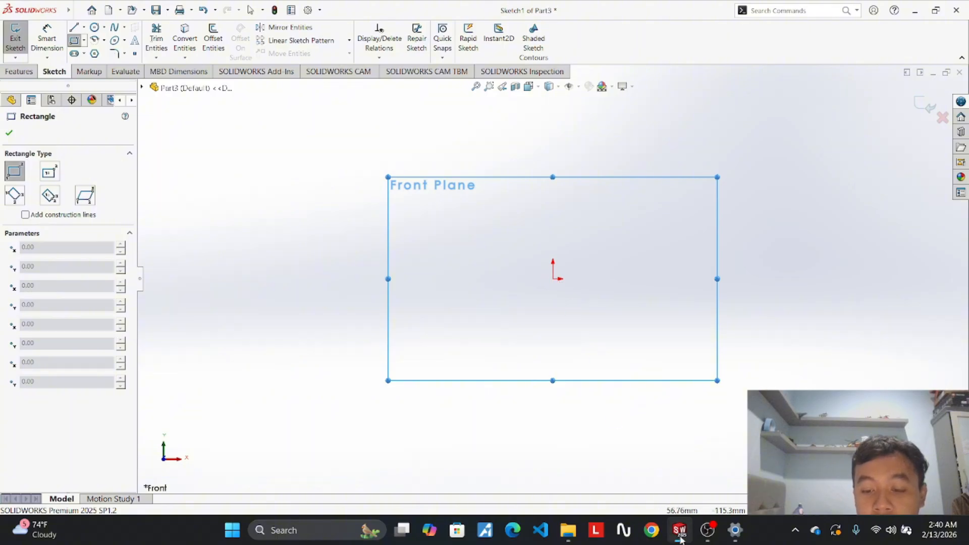
Check the Projek 1 Part 3 reference and draw a rectangle about 199 mm wide in Part3, from the origin down to the right.
{"action": "mouse_move", "coordinate": [680, 531]}
{"action": "mouse_move", "coordinate": [669, 467]}
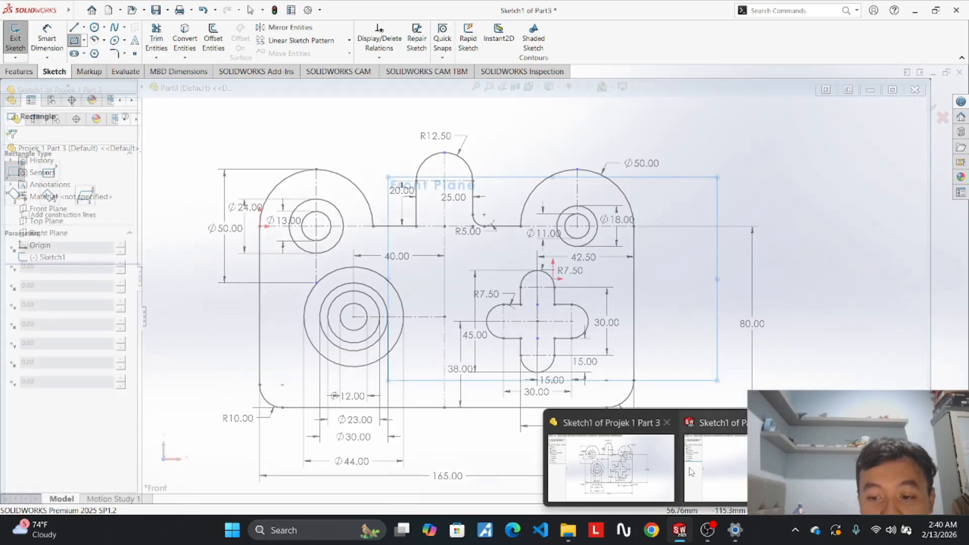
{"action": "mouse_move", "coordinate": [705, 473]}
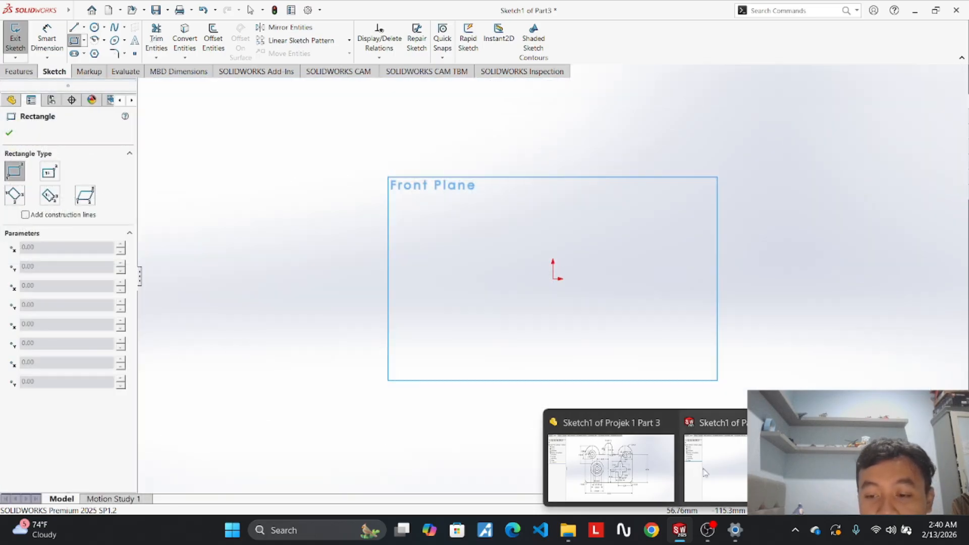
{"action": "left_click", "coordinate": [611, 467]}
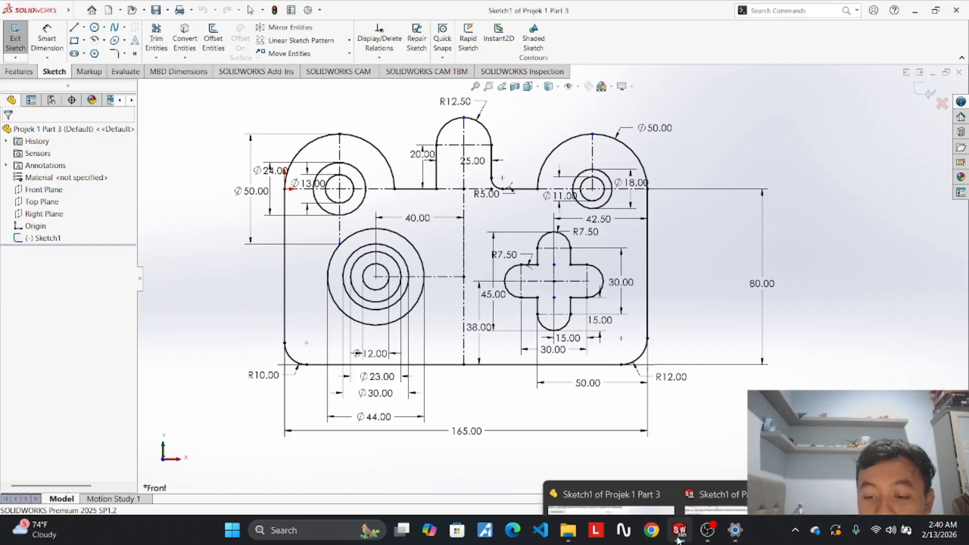
{"action": "left_click", "coordinate": [737, 481]}
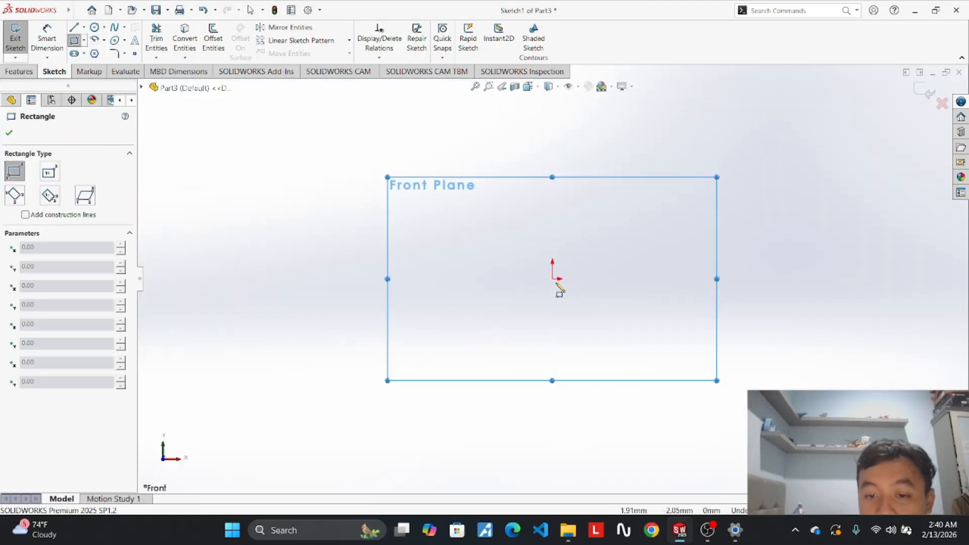
{"action": "left_click", "coordinate": [553, 279]}
{"action": "left_click", "coordinate": [922, 459]}
{"action": "scroll", "coordinate": [836, 437], "scroll_direction": "down", "scroll_amount": 3}
{"action": "scroll", "coordinate": [697, 381], "scroll_direction": "up", "scroll_amount": 4}
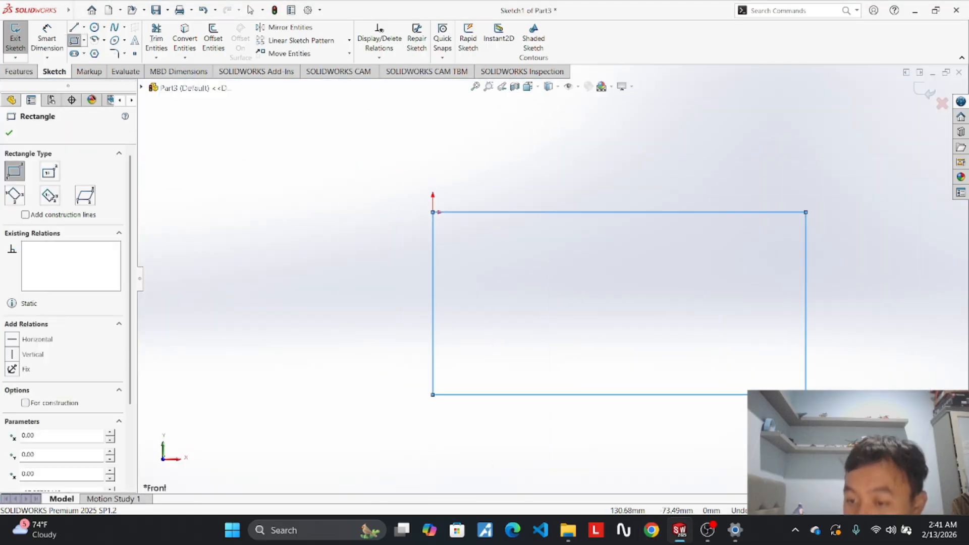
Dimension the rectangle's bottom line at 165 mm, placing the dimension below the profile.
{"action": "left_click", "coordinate": [47, 36]}
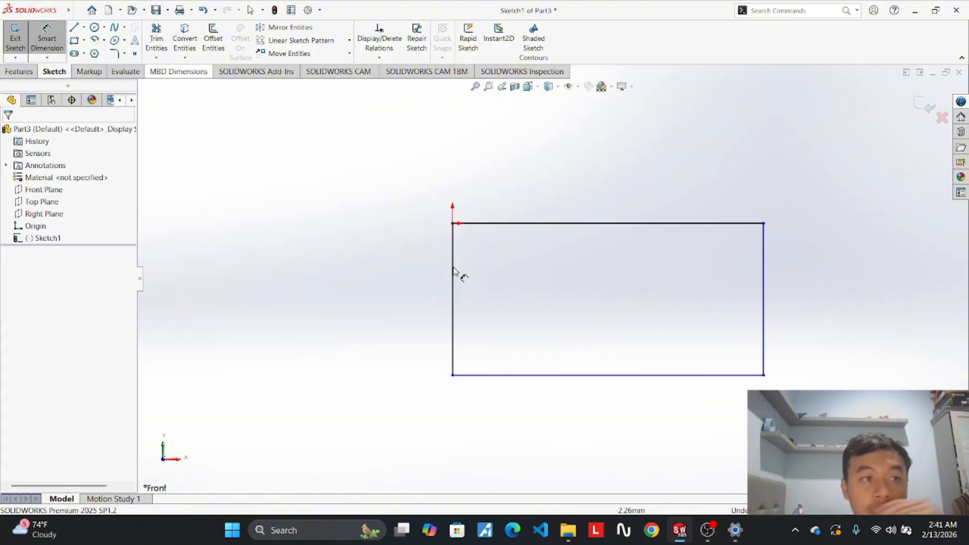
{"action": "left_click", "coordinate": [608, 383]}
{"action": "left_click", "coordinate": [613, 434]}
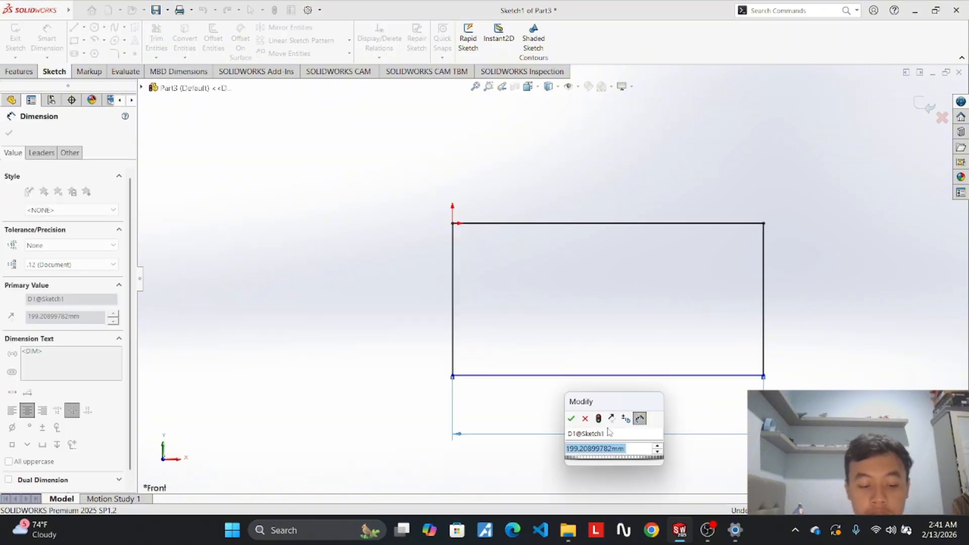
{"action": "type", "text": "165"}
{"action": "key", "text": "Return"}
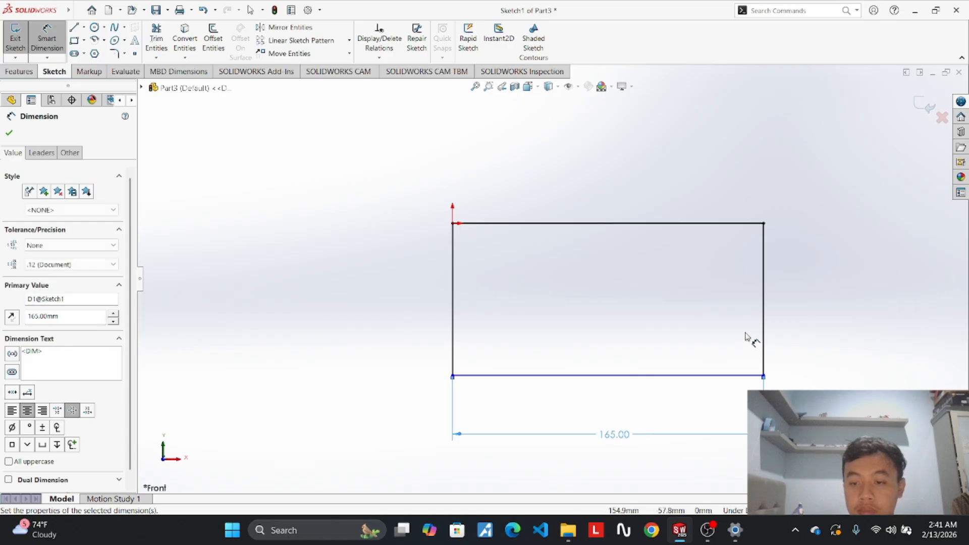
Dimension the rectangle's right side at 80 mm, placing the dimension to the right of the profile.
{"action": "left_click", "coordinate": [761, 301]}
{"action": "left_click", "coordinate": [818, 301]}
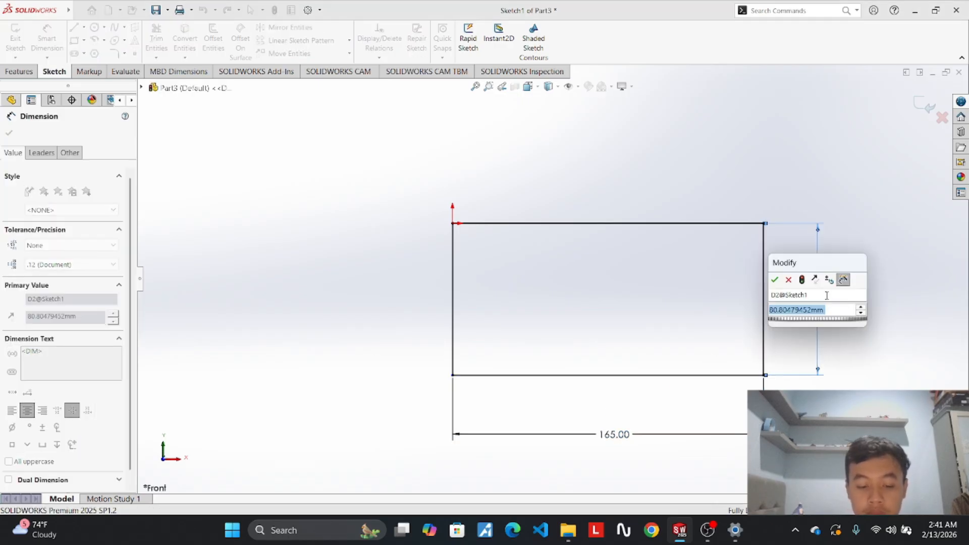
{"action": "type", "text": "80"}
{"action": "key", "text": "Return"}
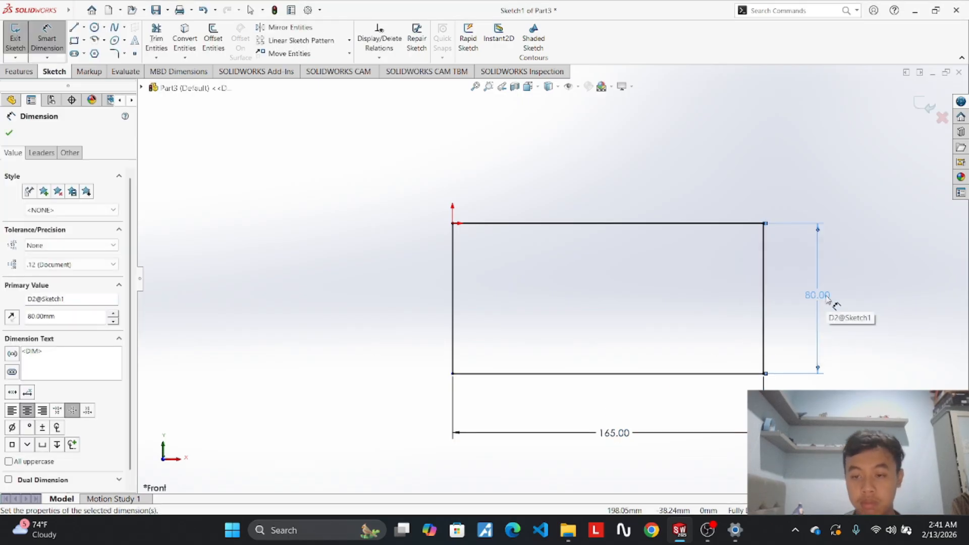
{"action": "key", "text": "Escape"}
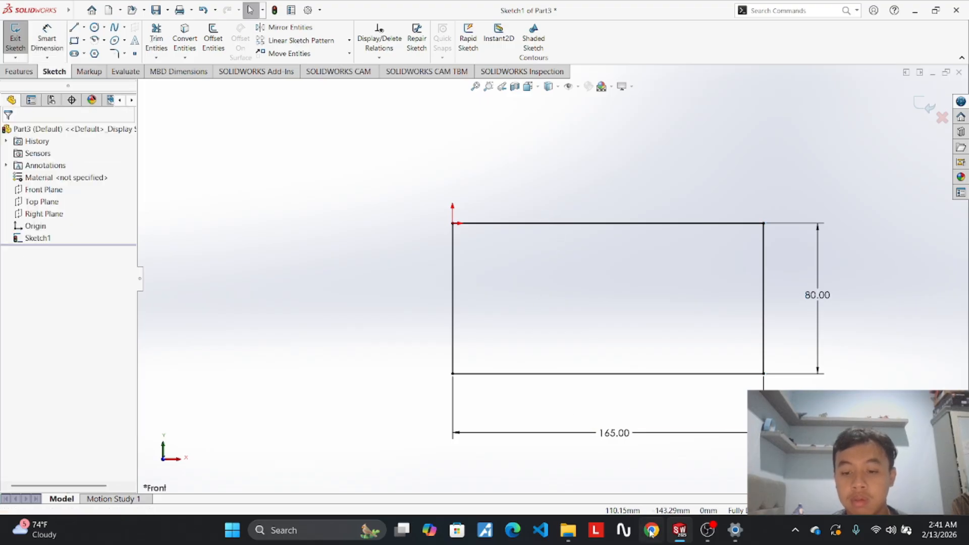
Examine the corner radii in the Projek 1 Part 3 reference sketch and return to Part3.
{"action": "mouse_move", "coordinate": [680, 532]}
{"action": "mouse_move", "coordinate": [642, 476]}
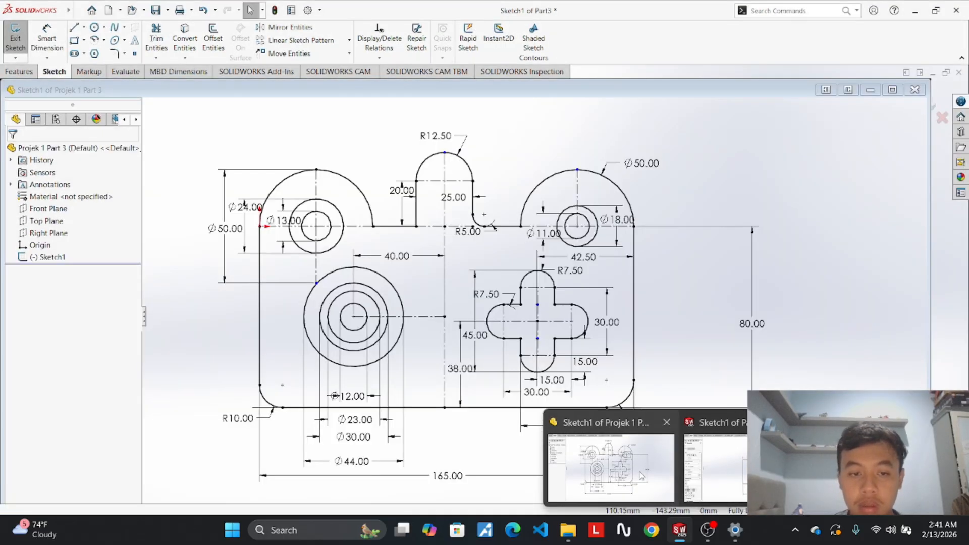
{"action": "left_click", "coordinate": [642, 476]}
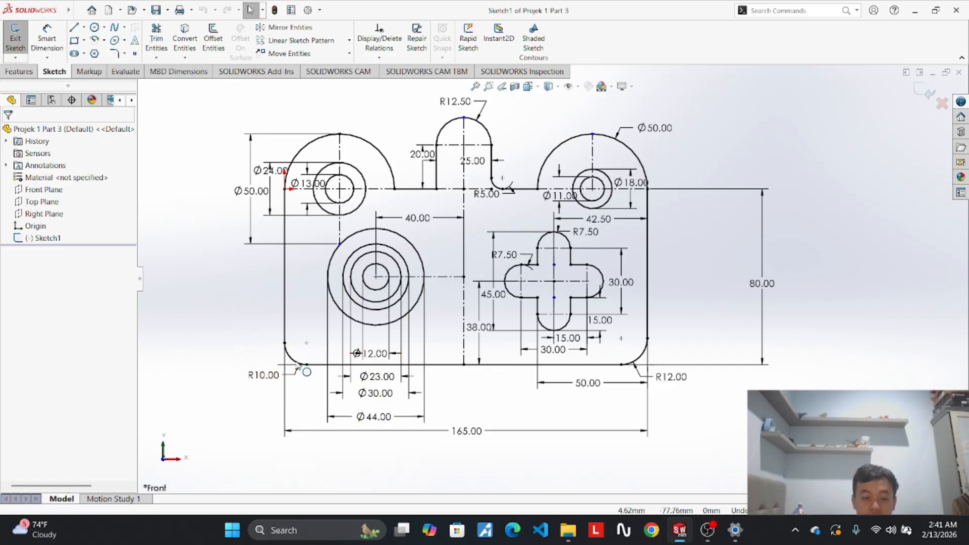
{"action": "mouse_move", "coordinate": [685, 531]}
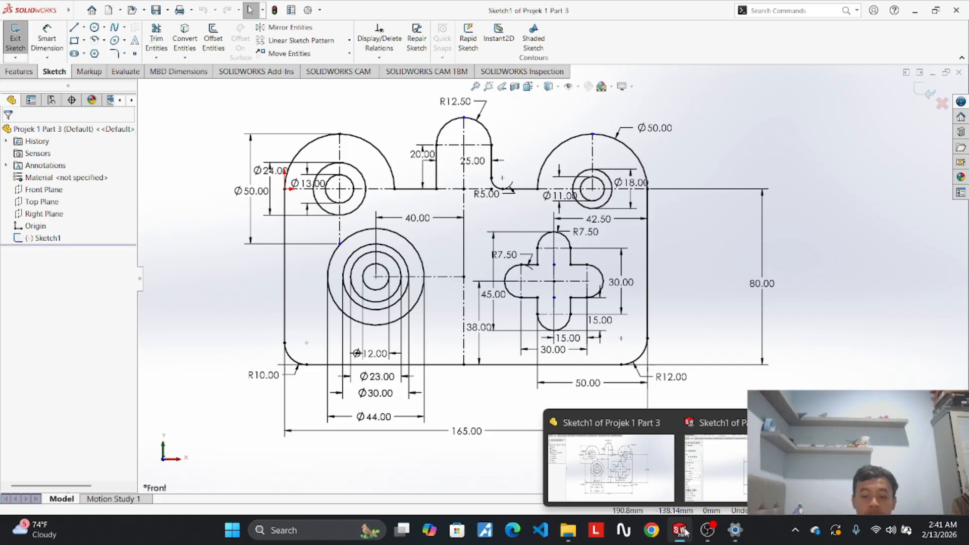
{"action": "left_click", "coordinate": [658, 483]}
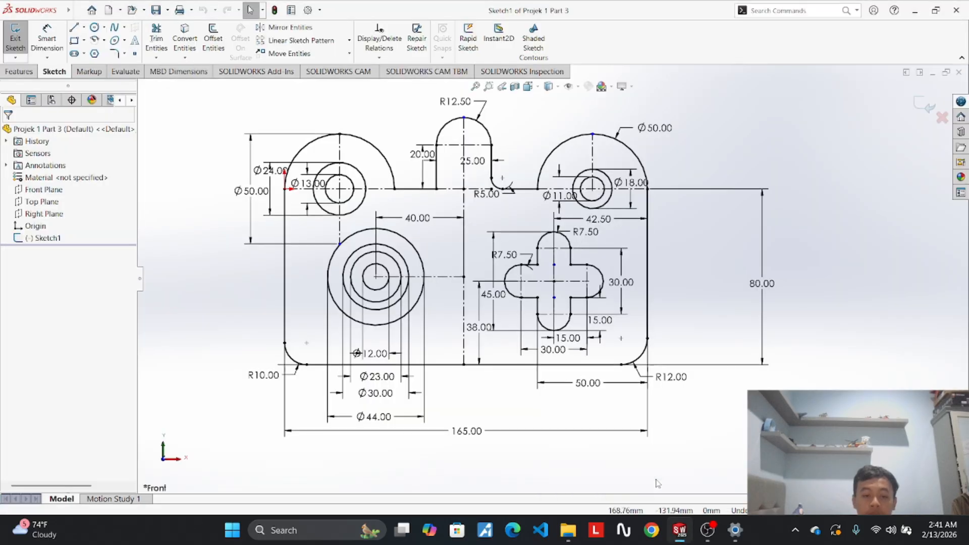
{"action": "mouse_move", "coordinate": [683, 534]}
{"action": "left_click", "coordinate": [710, 459]}
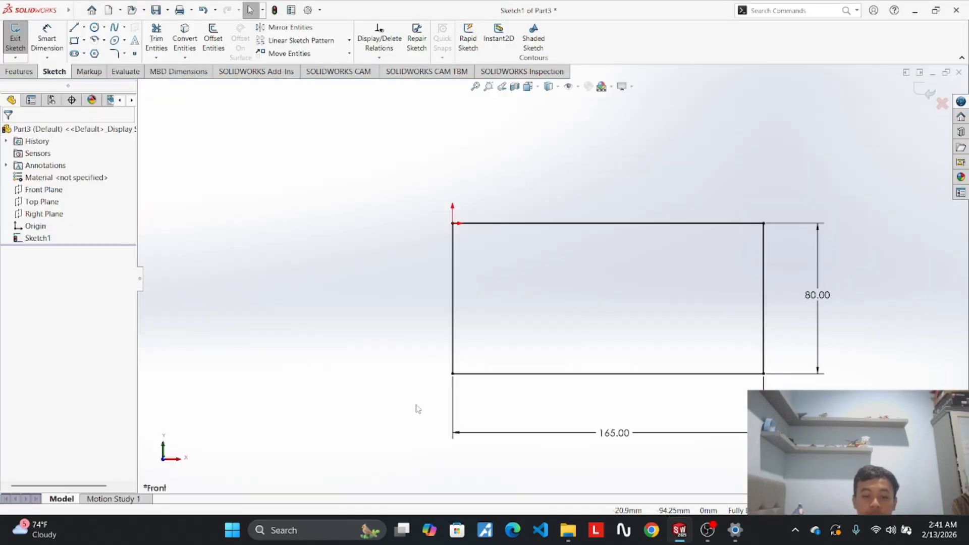
Fillet the rectangle's lower-left corner with a 10 mm radius.
{"action": "left_click", "coordinate": [125, 55]}
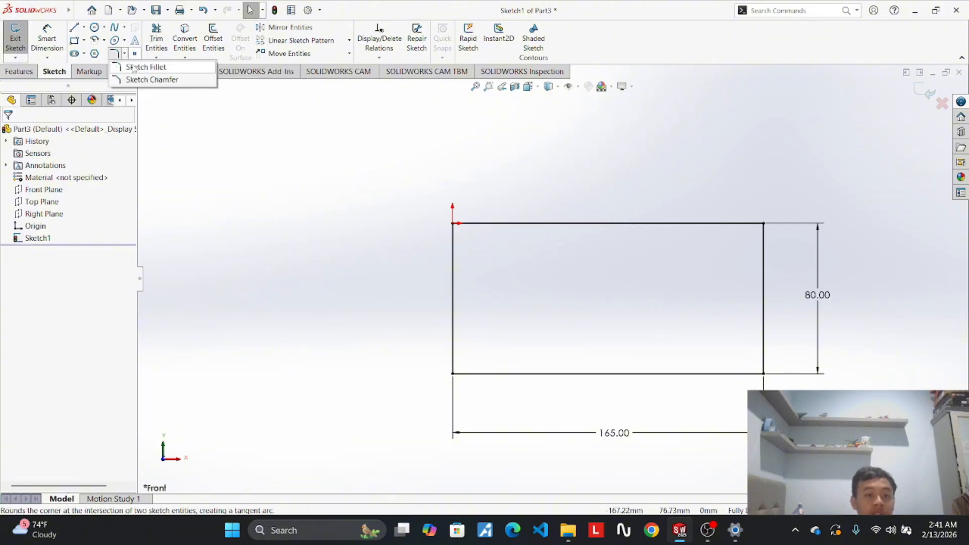
{"action": "left_click", "coordinate": [133, 68]}
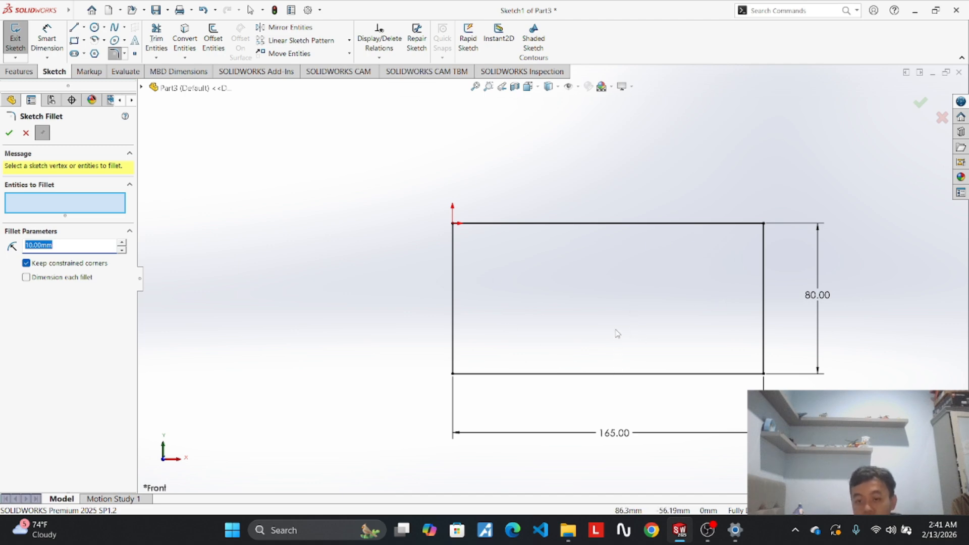
{"action": "left_click", "coordinate": [452, 375]}
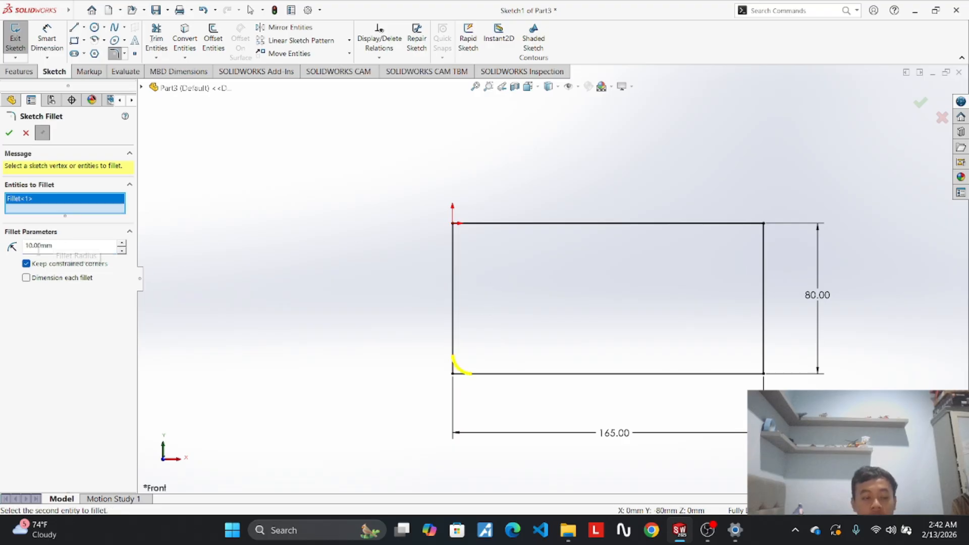
{"action": "left_click", "coordinate": [8, 134]}
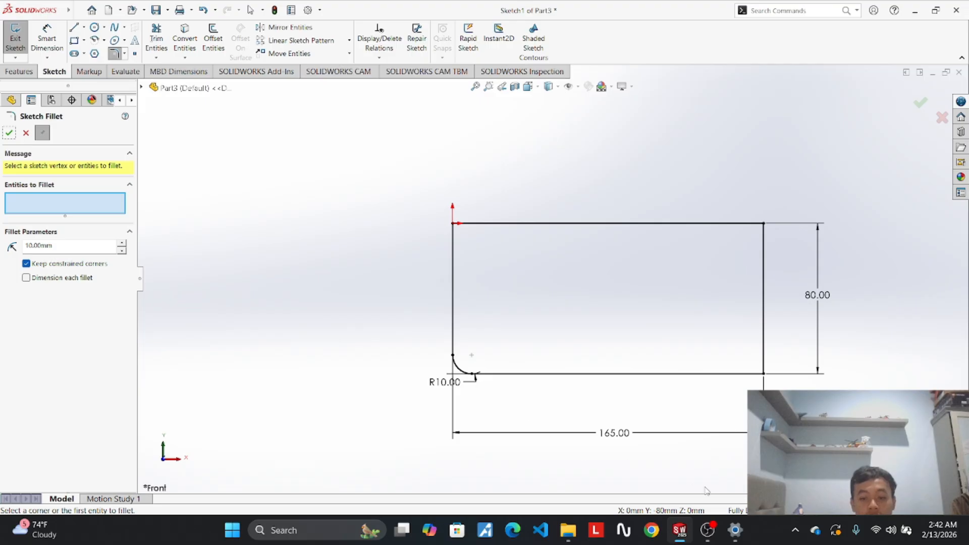
Check the Projek 1 Part 3 reference and fillet the lower-right corner of Part3's rectangle with a 12 mm radius.
{"action": "mouse_move", "coordinate": [679, 530]}
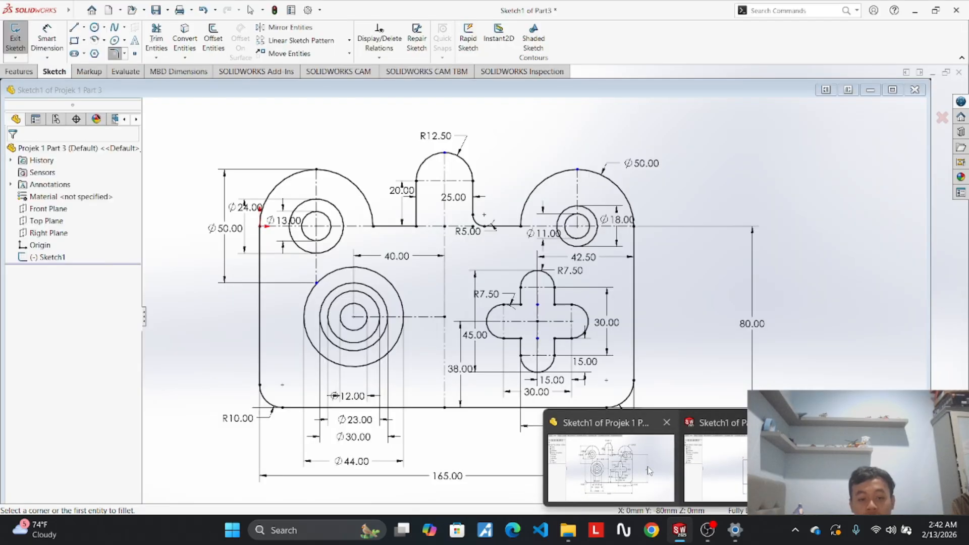
{"action": "left_click", "coordinate": [650, 471]}
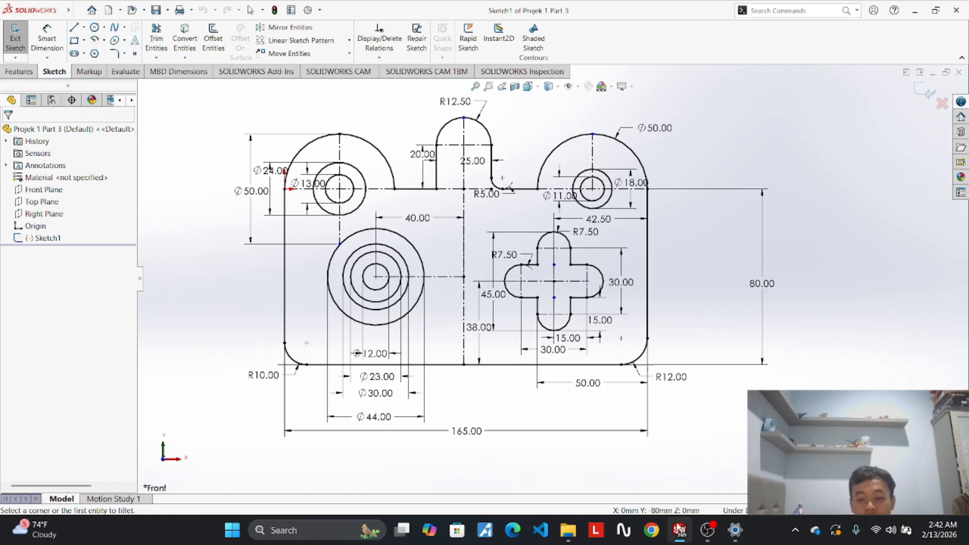
{"action": "mouse_move", "coordinate": [678, 529]}
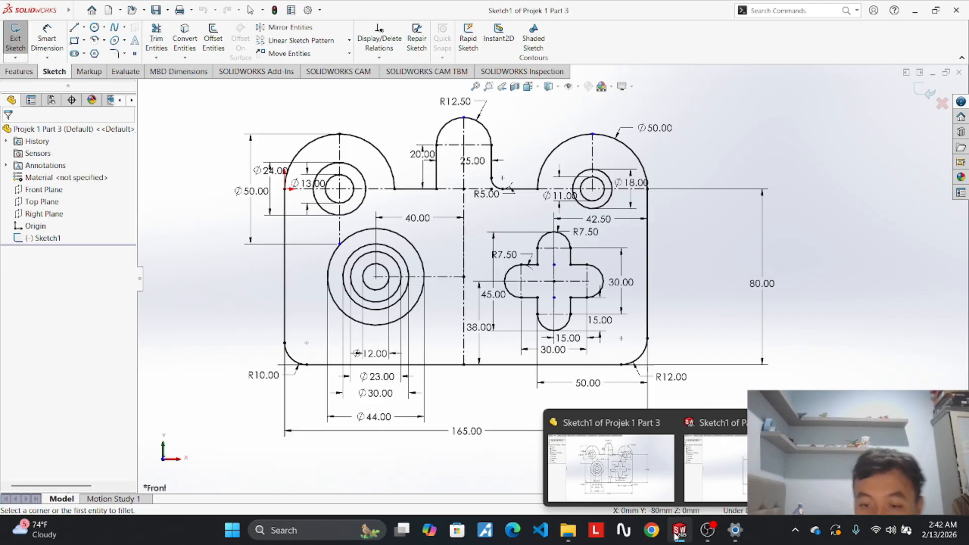
{"action": "left_click", "coordinate": [725, 475]}
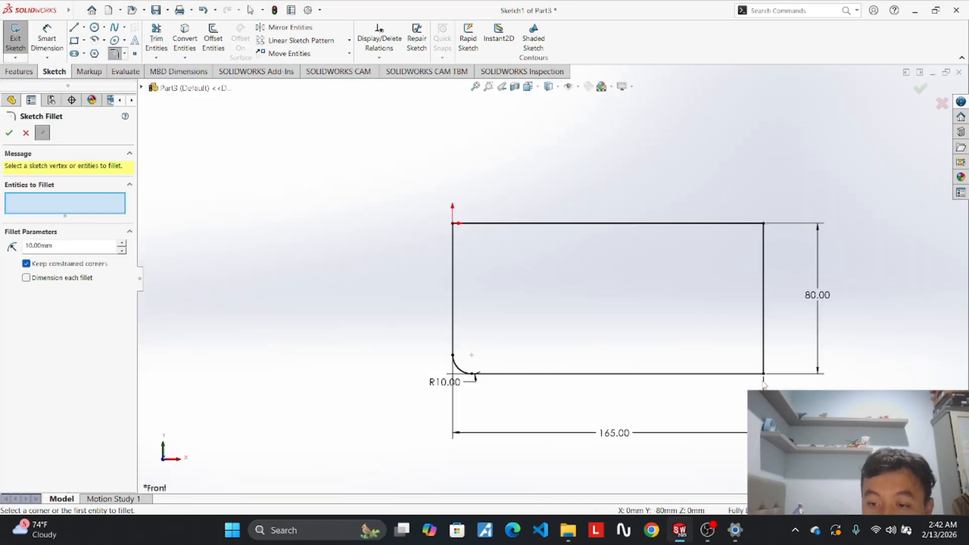
{"action": "left_click", "coordinate": [764, 374]}
{"action": "double_click", "coordinate": [64, 247]}
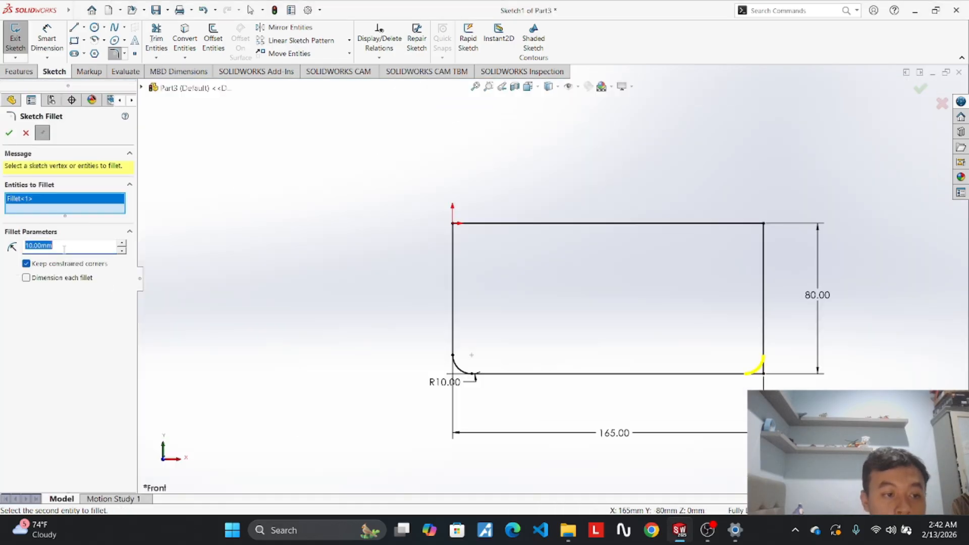
{"action": "type", "text": "1"}
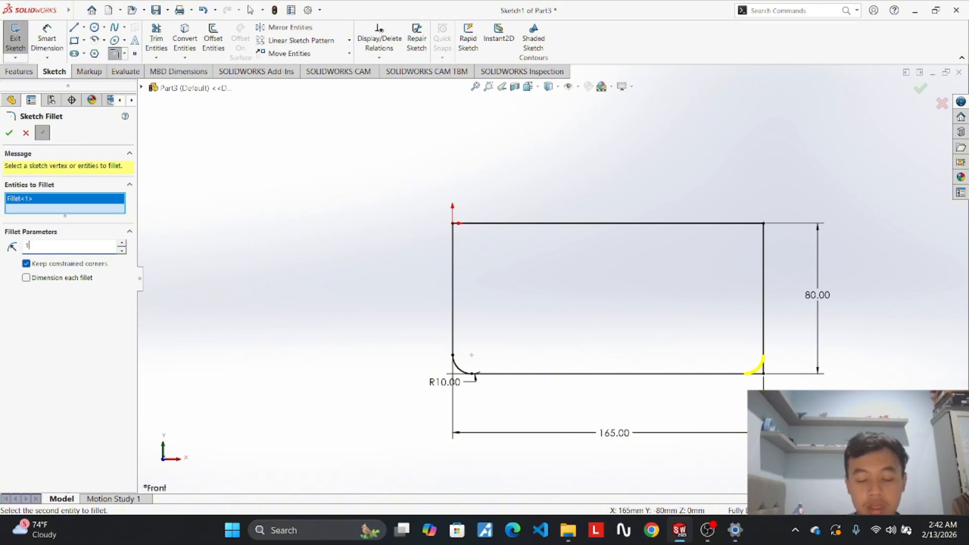
{"action": "type", "text": "2"}
{"action": "key", "text": "Return"}
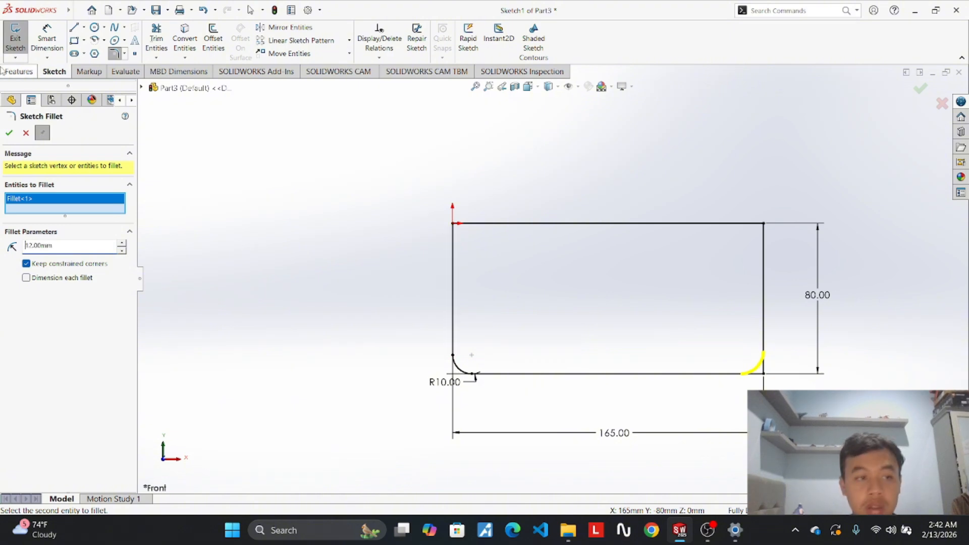
{"action": "left_click", "coordinate": [9, 133]}
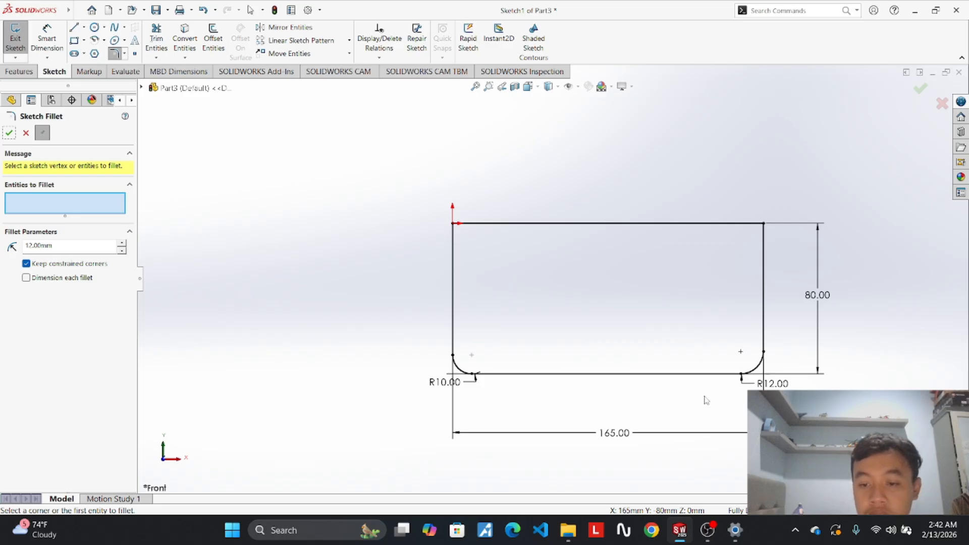
In Projek 1 Part 3, display the diameter dimensions of the upper-left arc and its two concentric circles as radii and place the circles' dimensions outside the profile.
{"action": "mouse_move", "coordinate": [678, 530]}
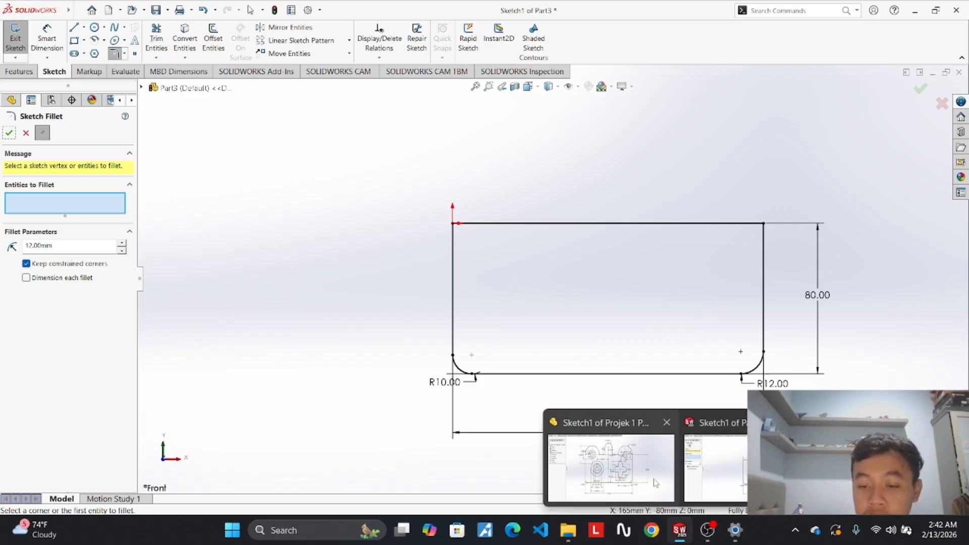
{"action": "mouse_move", "coordinate": [656, 483]}
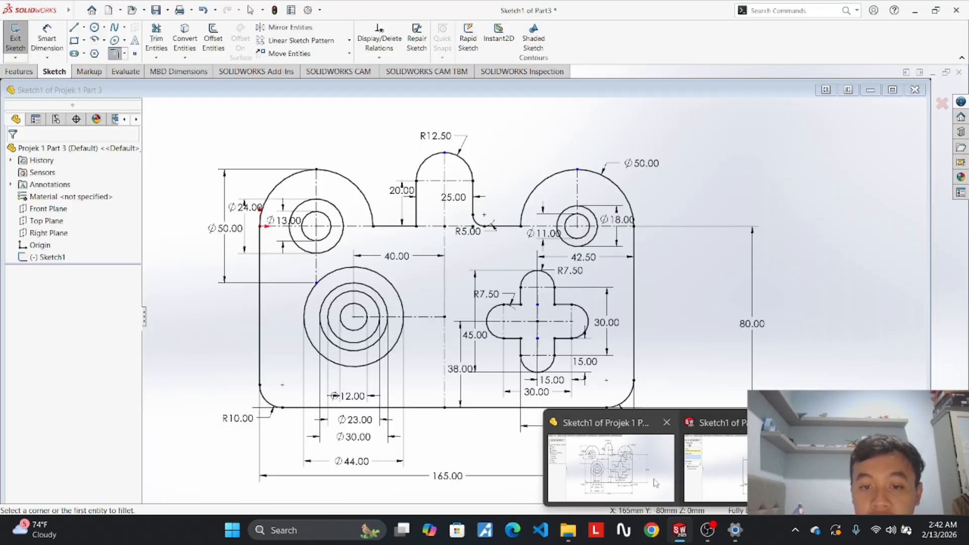
{"action": "left_click", "coordinate": [655, 483]}
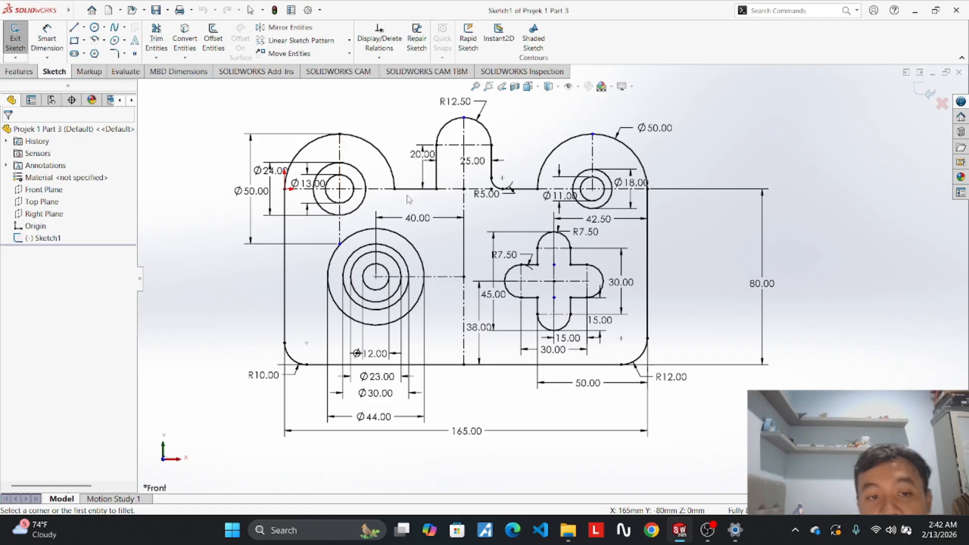
{"action": "key", "text": "Escape"}
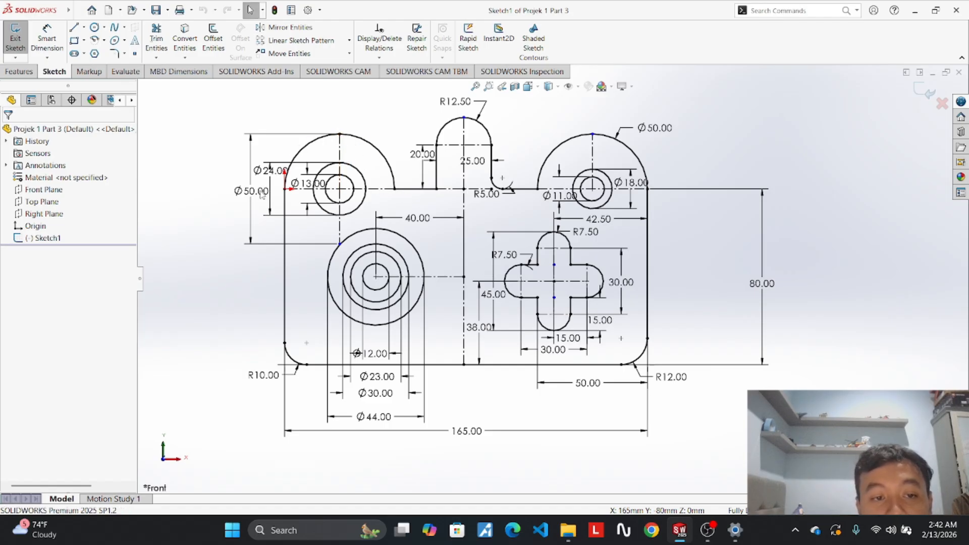
{"action": "right_click", "coordinate": [262, 195]}
{"action": "left_click", "coordinate": [272, 161]}
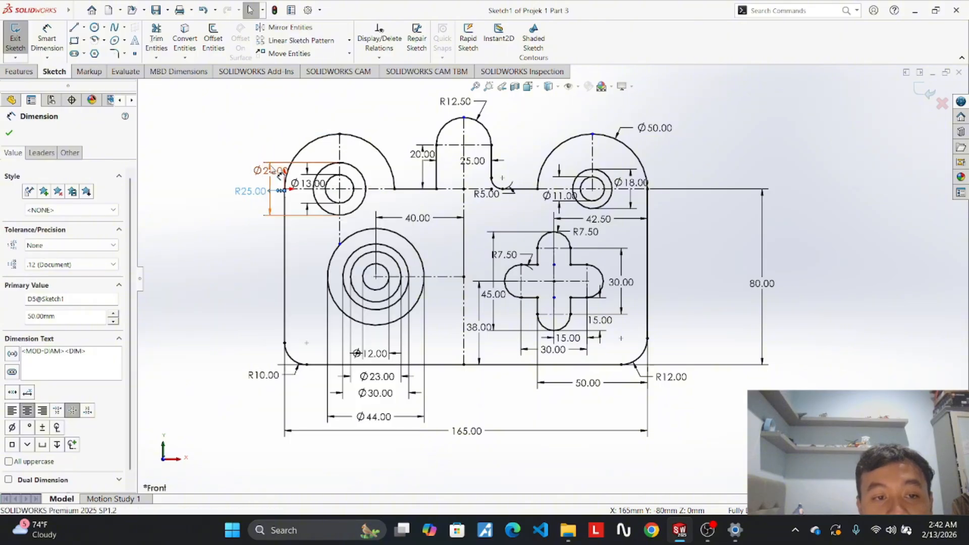
{"action": "right_click", "coordinate": [266, 171]}
{"action": "left_click", "coordinate": [275, 154]}
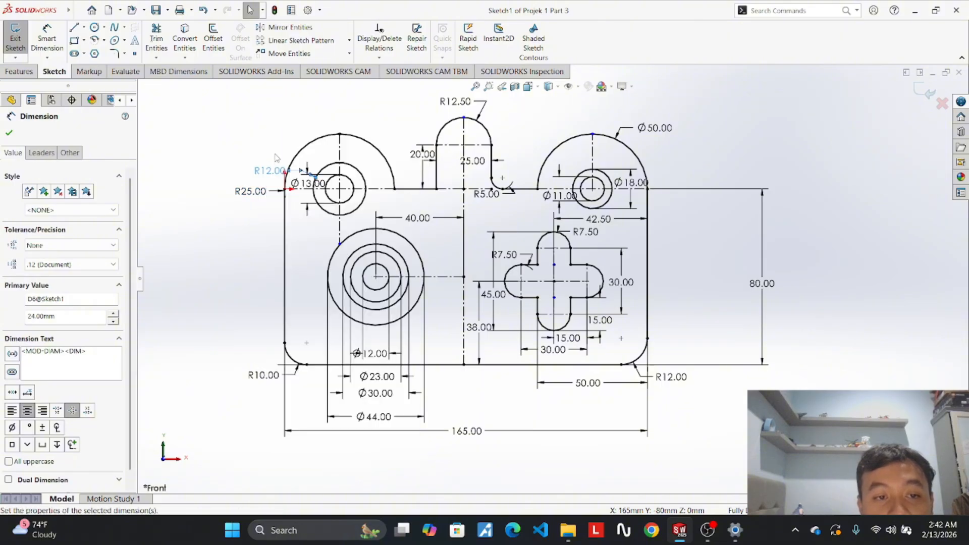
{"action": "right_click", "coordinate": [306, 184]}
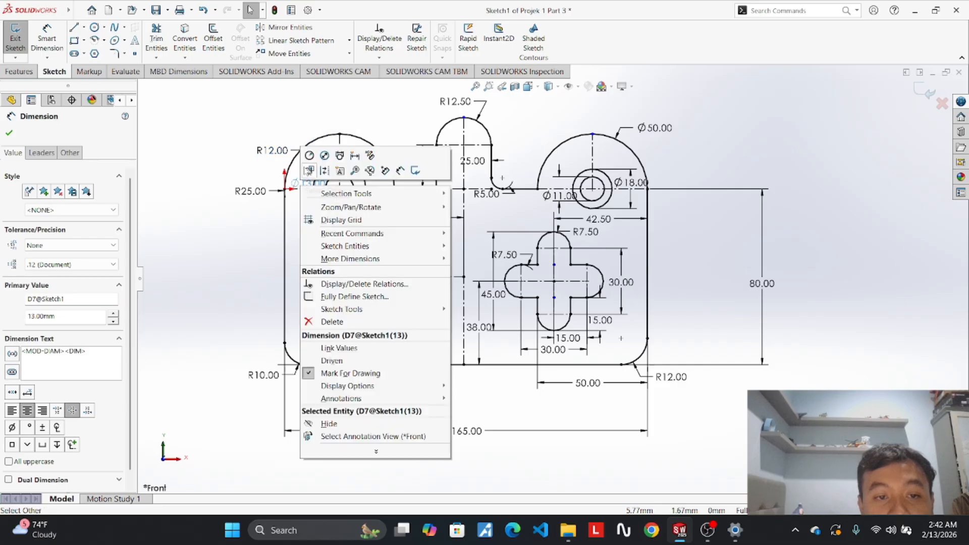
{"action": "left_click", "coordinate": [316, 167]}
{"action": "left_click_drag", "start_coordinate": [317, 172], "coordinate": [349, 128]}
{"action": "left_click", "coordinate": [390, 112]}
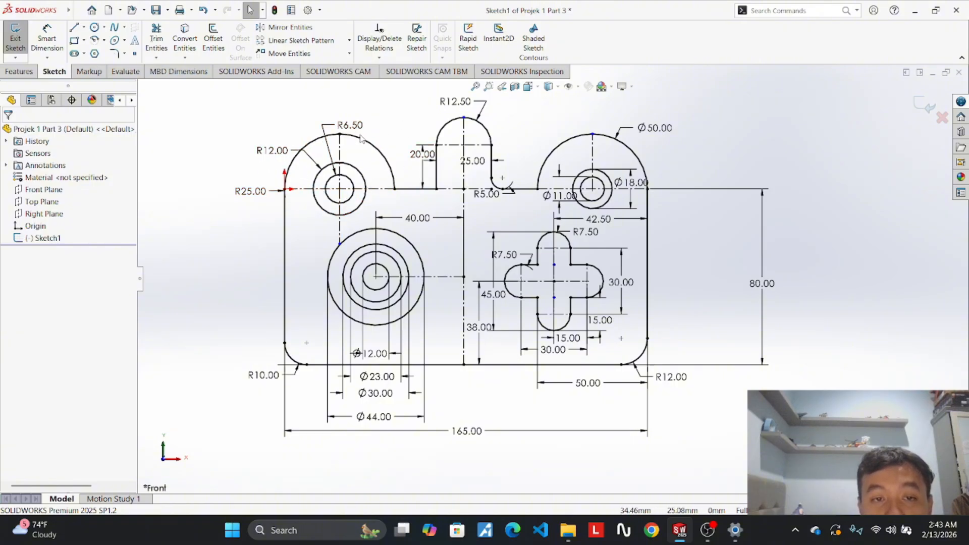
Return to Part3 and draw a horizontal construction line about 35 mm long inward from the rectangle's left side, about 13 mm below its top edge.
{"action": "mouse_move", "coordinate": [717, 538]}
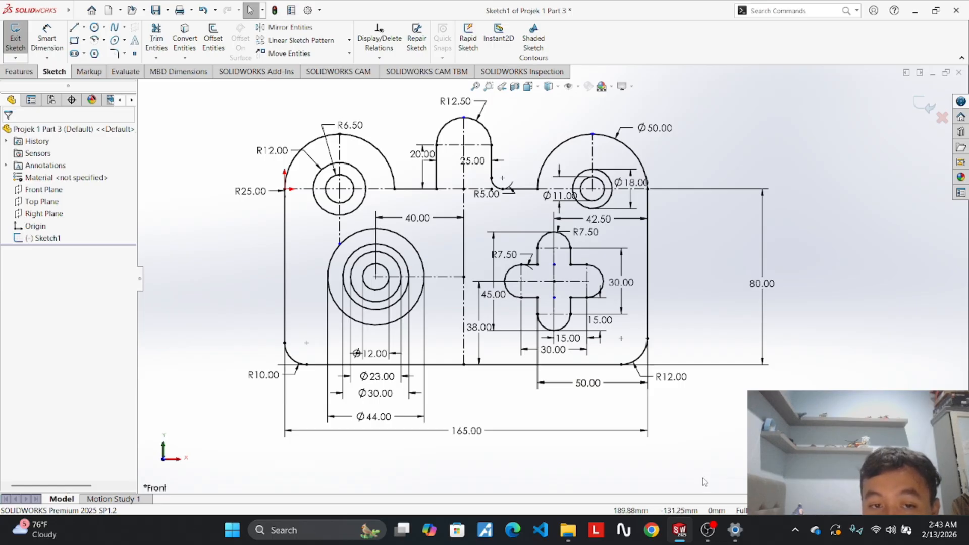
{"action": "mouse_move", "coordinate": [680, 530]}
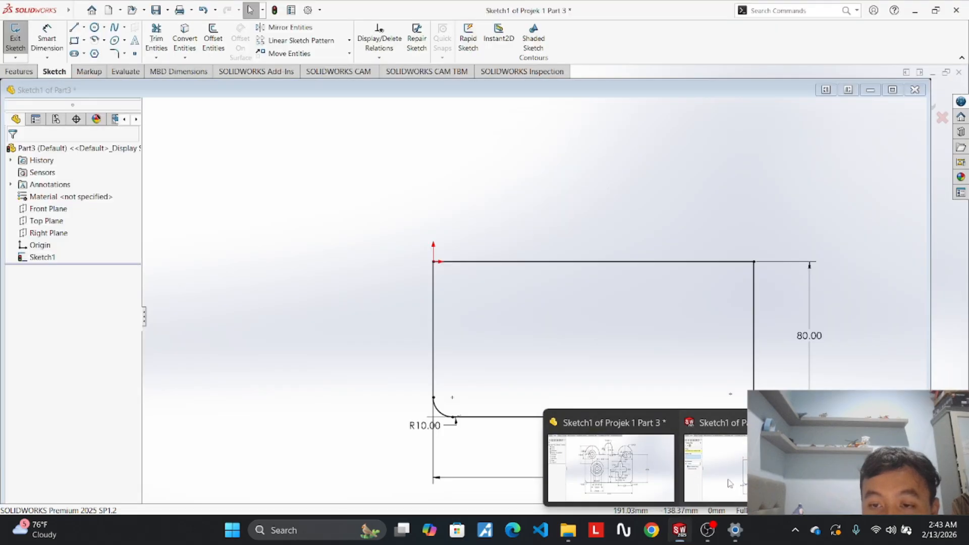
{"action": "left_click", "coordinate": [730, 483]}
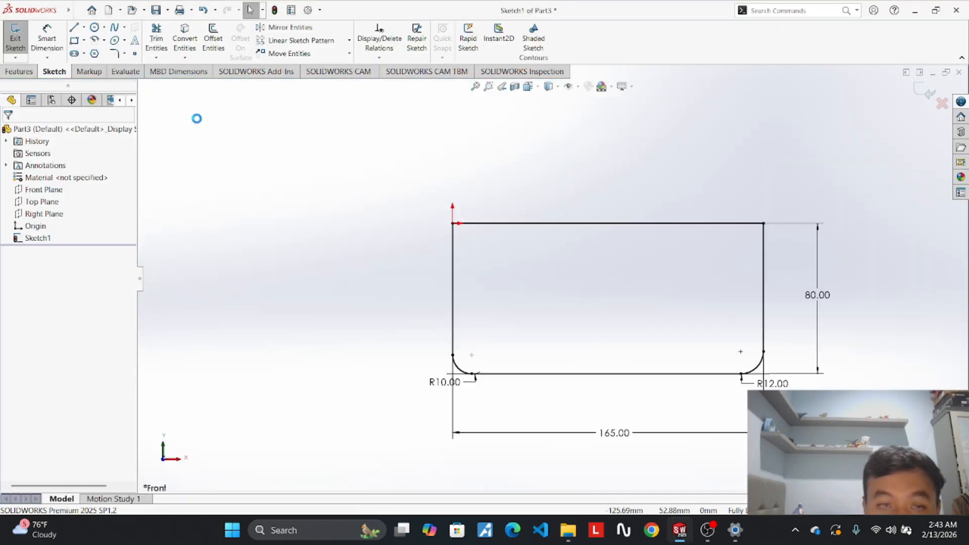
{"action": "left_click", "coordinate": [84, 28]}
{"action": "left_click", "coordinate": [87, 47]}
{"action": "scroll", "coordinate": [535, 277], "scroll_direction": "up", "scroll_amount": 2}
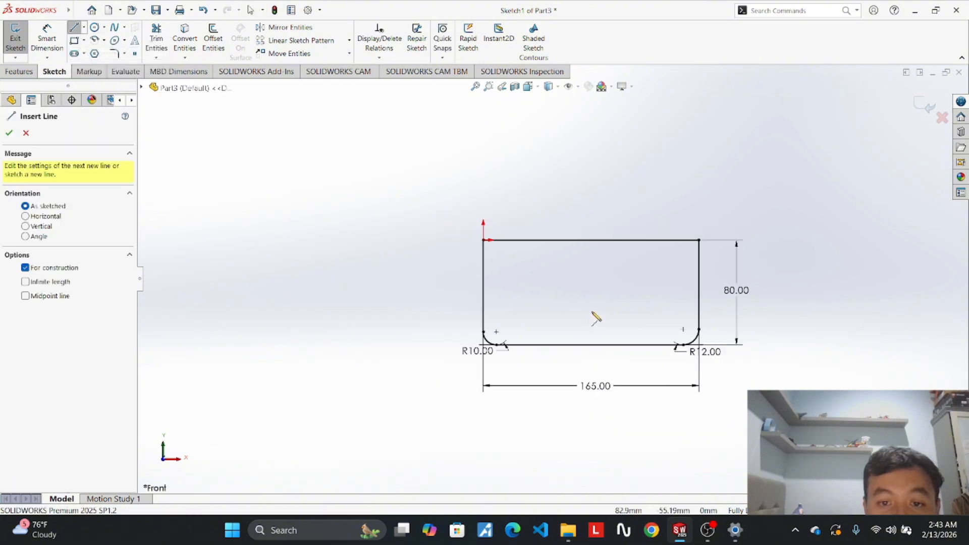
{"action": "scroll", "coordinate": [572, 286], "scroll_direction": "down", "scroll_amount": 5}
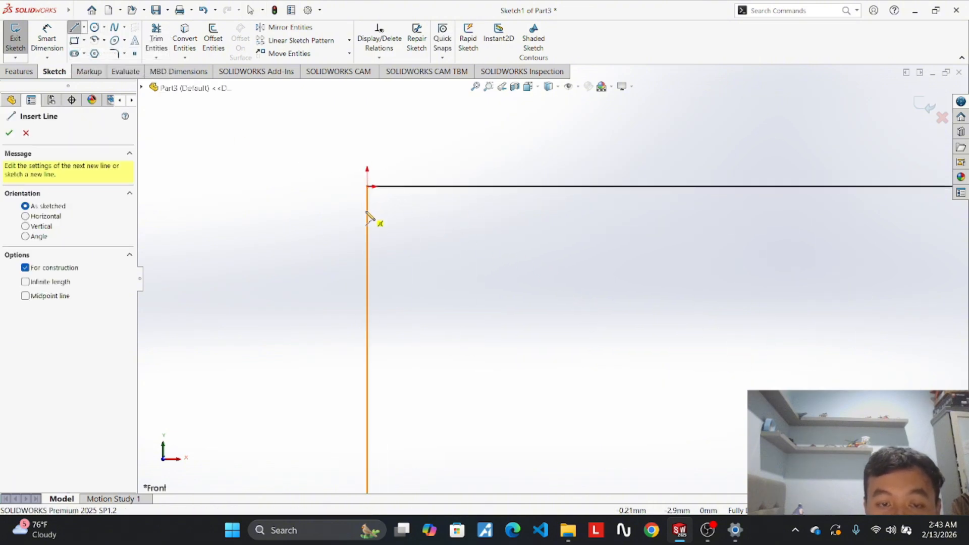
{"action": "left_click", "coordinate": [368, 293]}
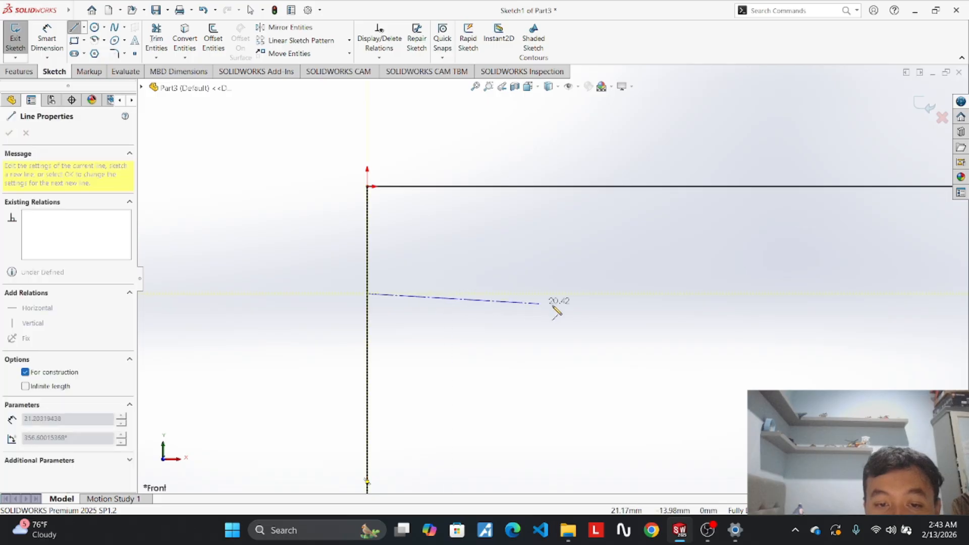
{"action": "left_click", "coordinate": [660, 293]}
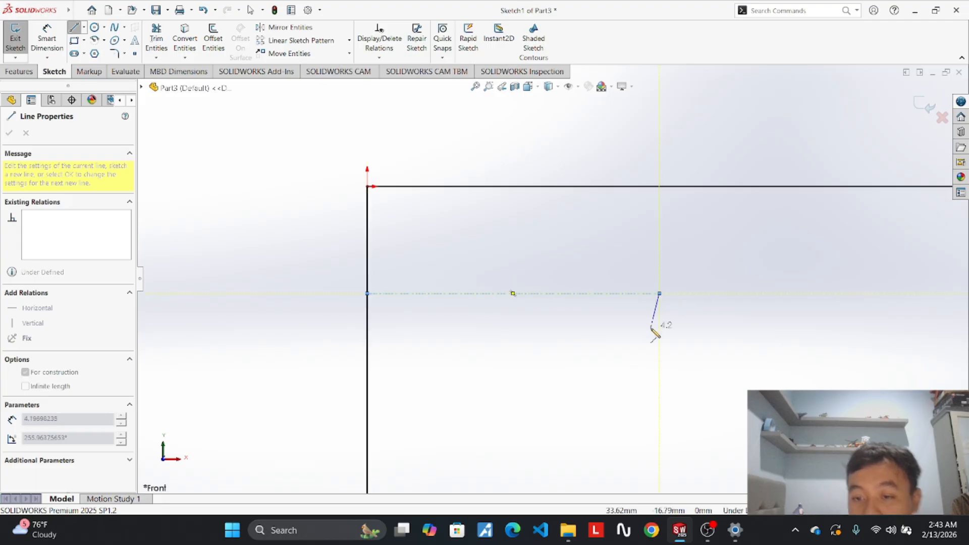
{"action": "key", "text": "Escape"}
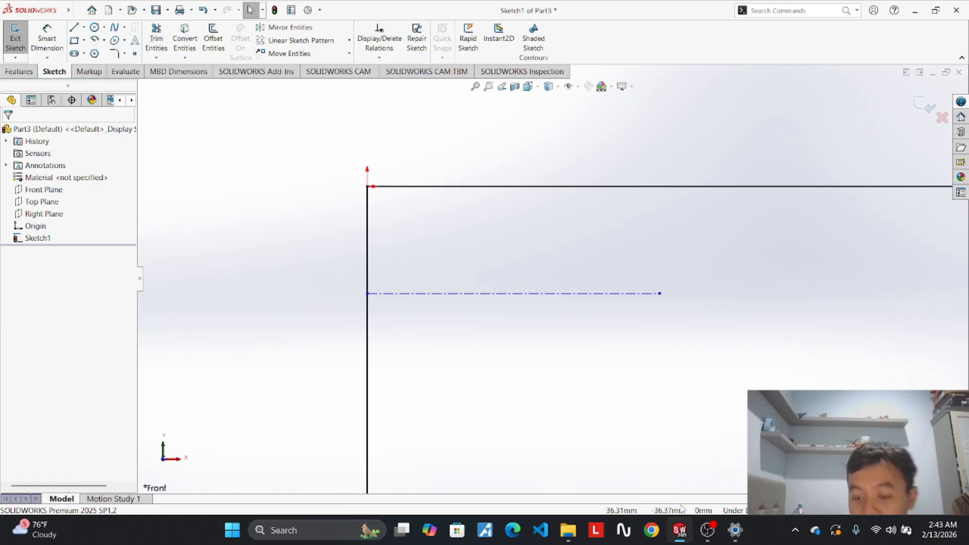
Set the horizontal construction line's length to 25 mm.
{"action": "mouse_move", "coordinate": [680, 532]}
{"action": "mouse_move", "coordinate": [629, 470]}
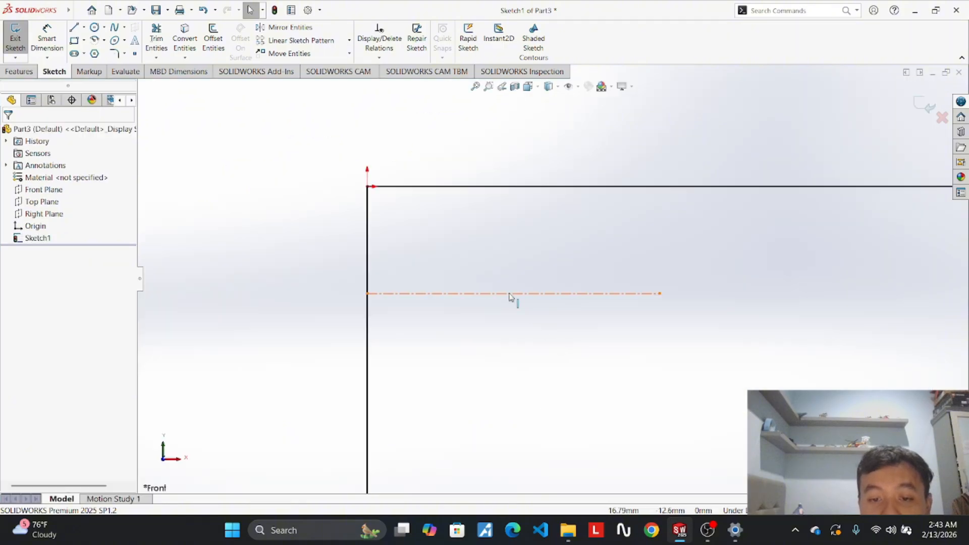
{"action": "left_click", "coordinate": [510, 294]}
{"action": "type", "text": "2"}
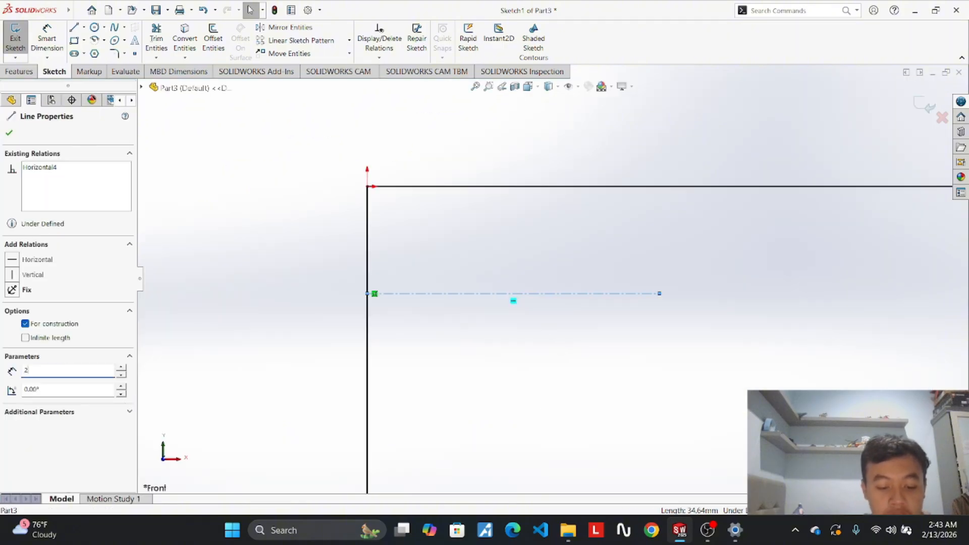
{"action": "type", "text": "5"}
{"action": "key", "text": "Return"}
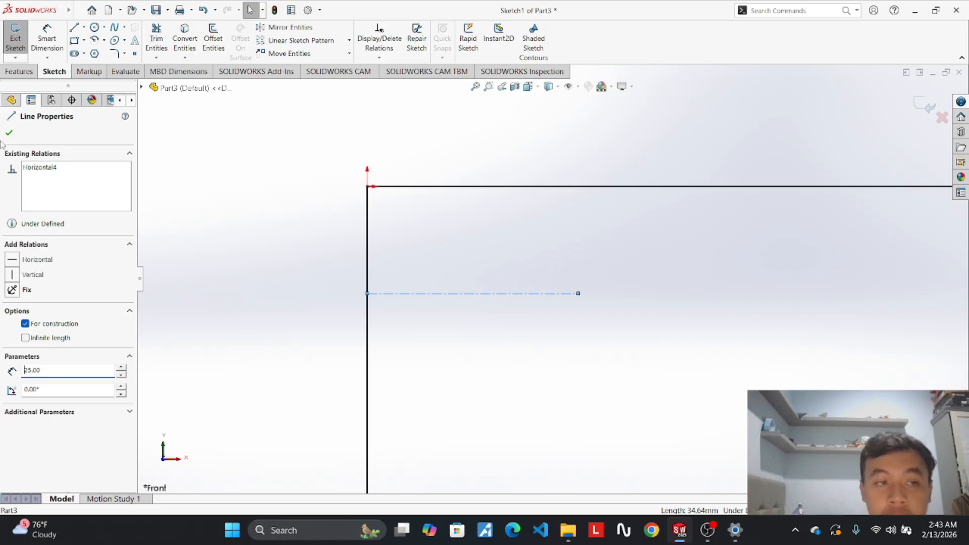
Draw a vertical construction line from the horizontal construction line's right end up to the rectangle's top edge.
{"action": "left_click", "coordinate": [84, 28]}
{"action": "left_click", "coordinate": [91, 50]}
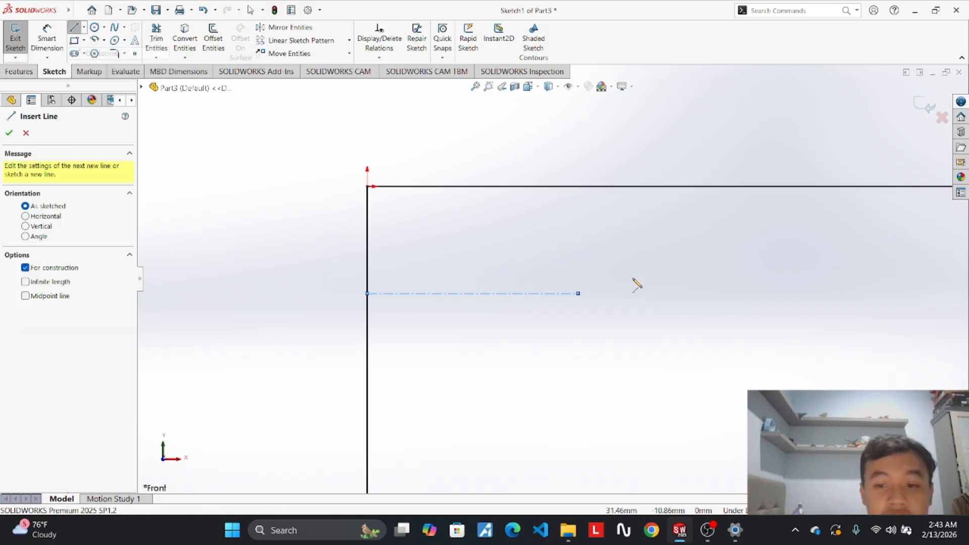
{"action": "left_click", "coordinate": [578, 294]}
{"action": "left_click", "coordinate": [578, 187]}
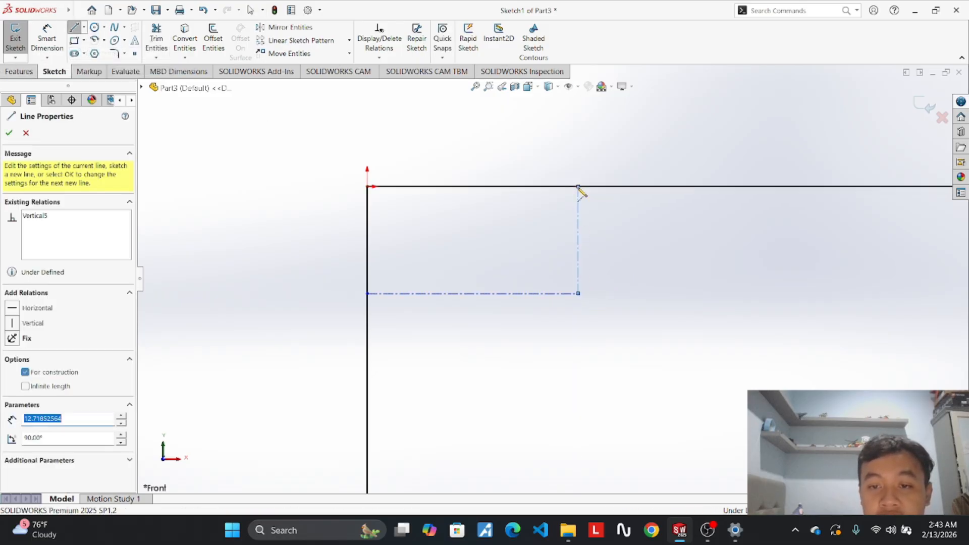
{"action": "key", "text": "Escape"}
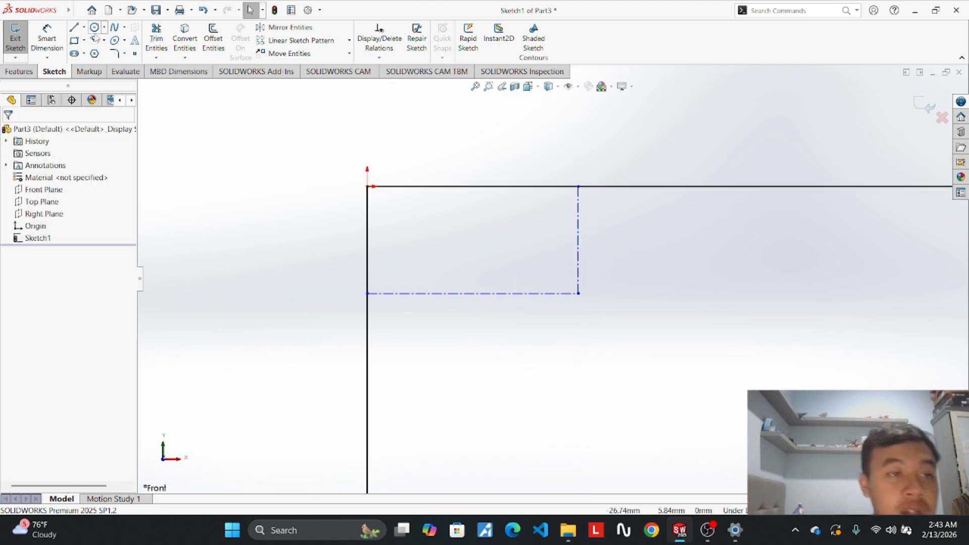
{"action": "left_click", "coordinate": [103, 27]}
{"action": "left_click", "coordinate": [114, 40]}
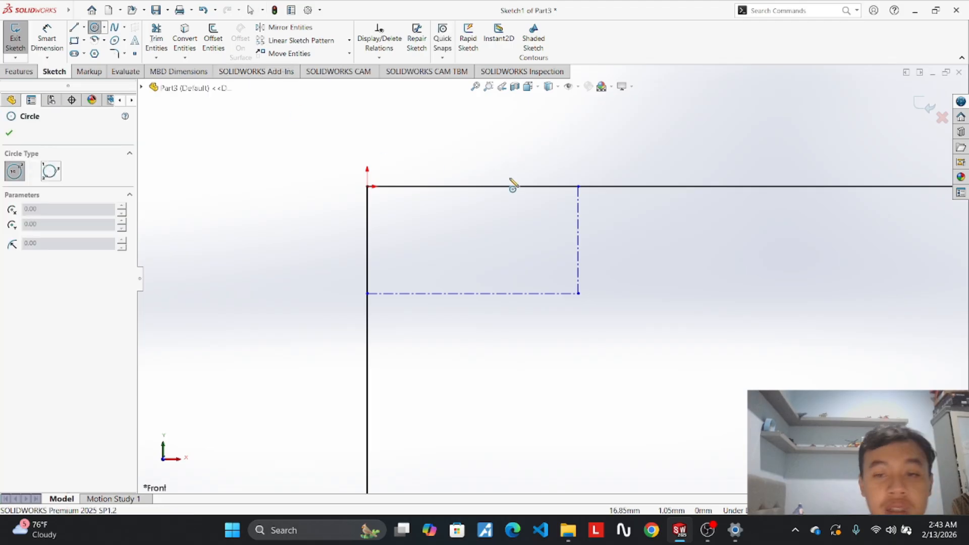
{"action": "left_click", "coordinate": [579, 186]}
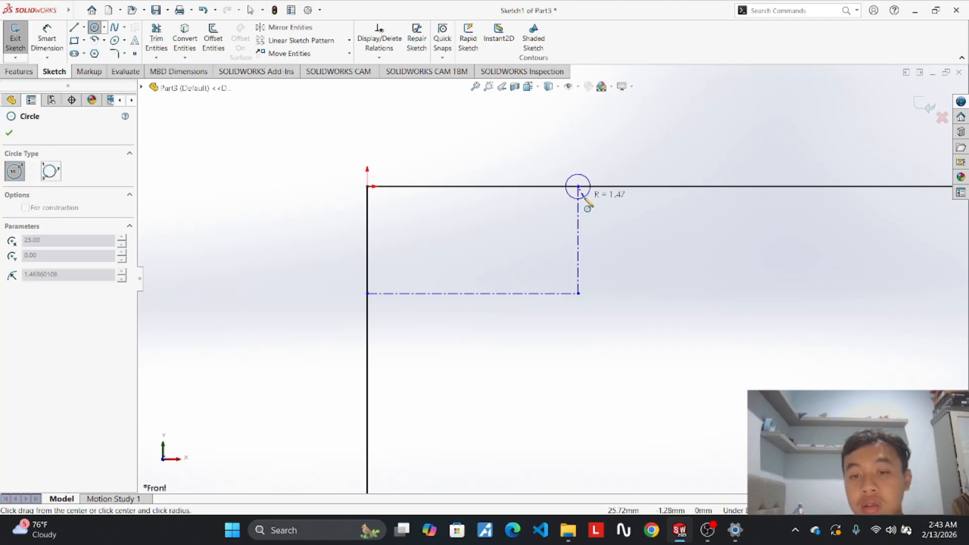
{"action": "key", "text": "Escape"}
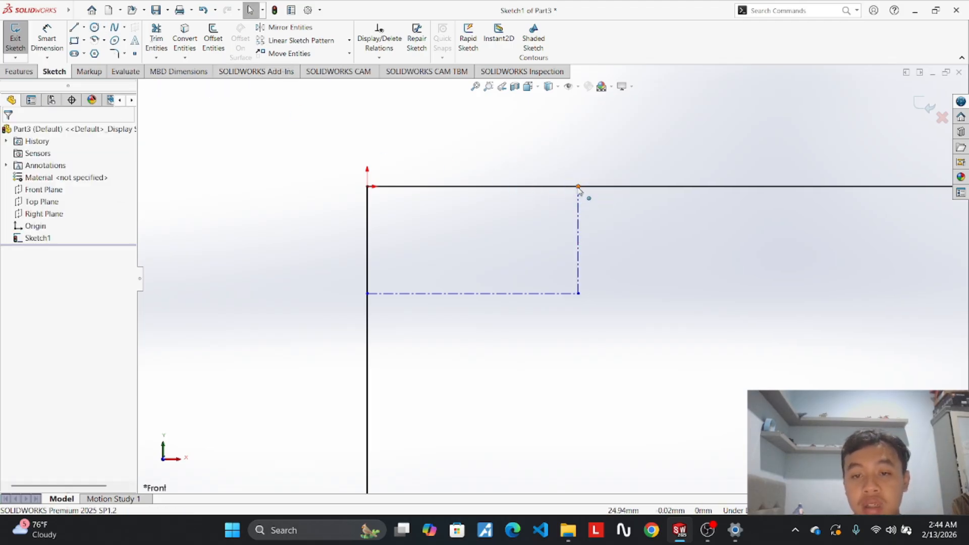
Sketch a circle of 25 mm radius centred where the vertical construction line meets the profile's top edge.
{"action": "left_click", "coordinate": [579, 187]}
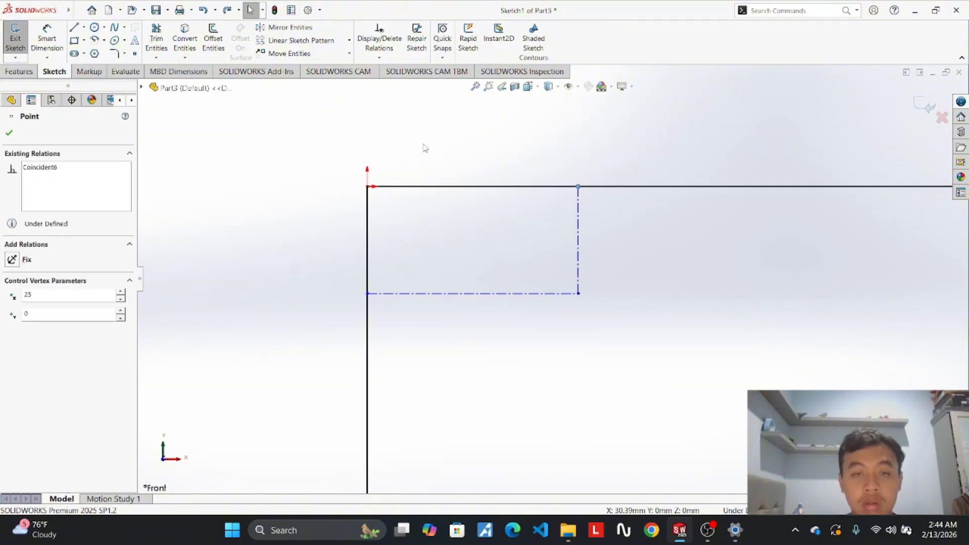
{"action": "left_click", "coordinate": [94, 27]}
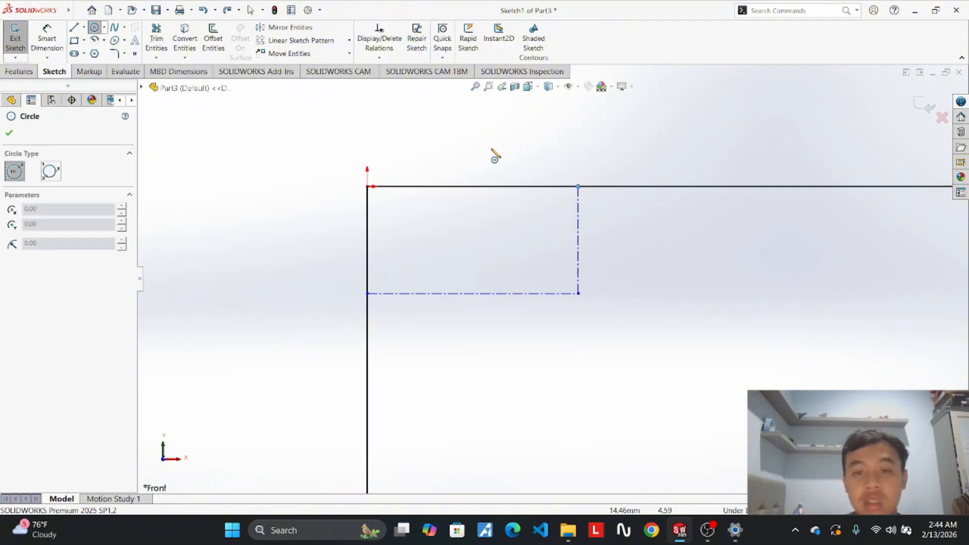
{"action": "left_click", "coordinate": [579, 188]}
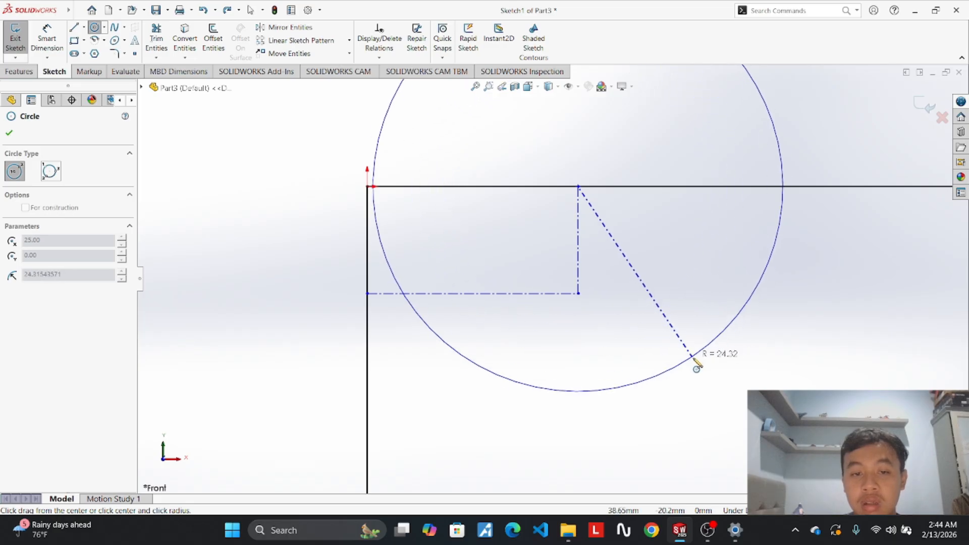
{"action": "left_click", "coordinate": [698, 363]}
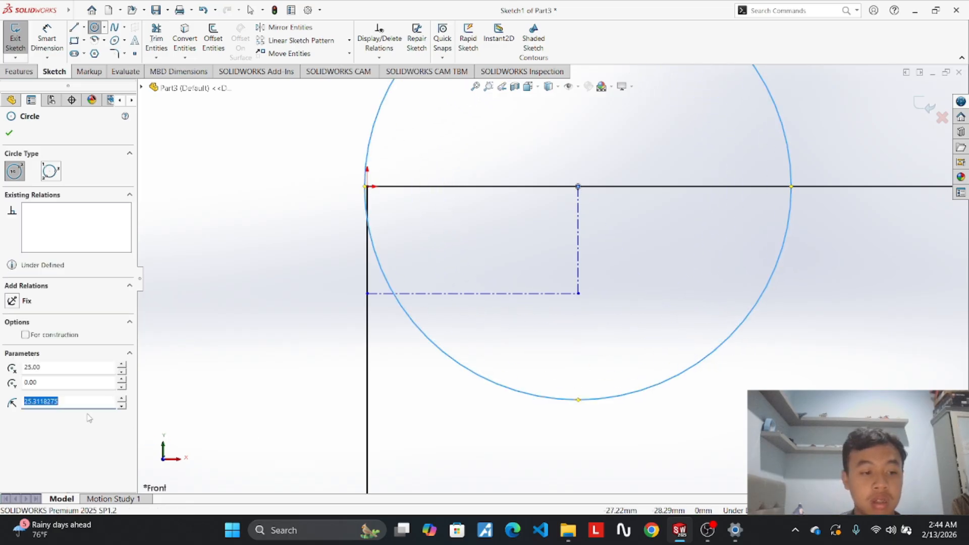
{"action": "type", "text": "25"}
{"action": "key", "text": "Return"}
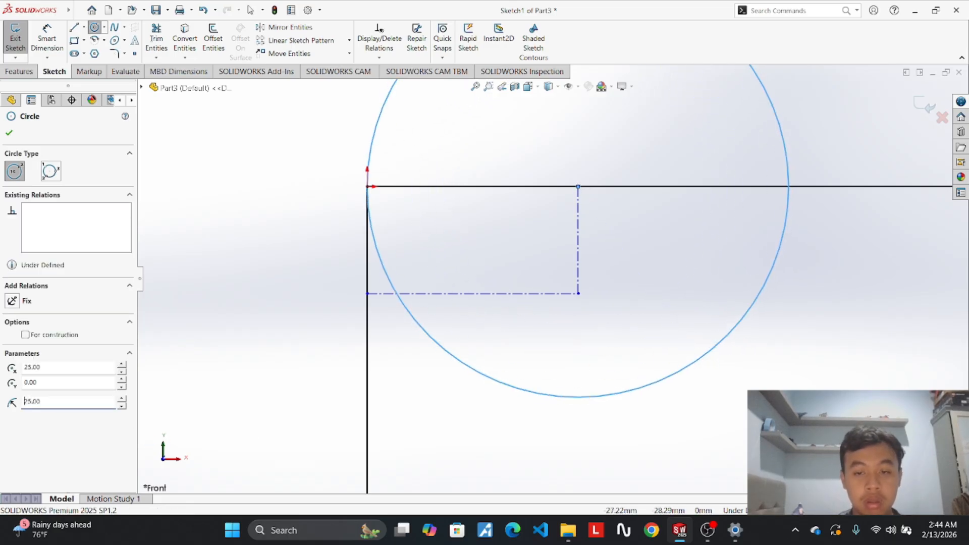
Power-trim the two construction lines, the circle's lower half and the top edge segment inside the circle, leaving an upper semicircle.
{"action": "scroll", "coordinate": [389, 262], "scroll_direction": "up", "scroll_amount": 2}
{"action": "scroll", "coordinate": [389, 261], "scroll_direction": "down", "scroll_amount": 5}
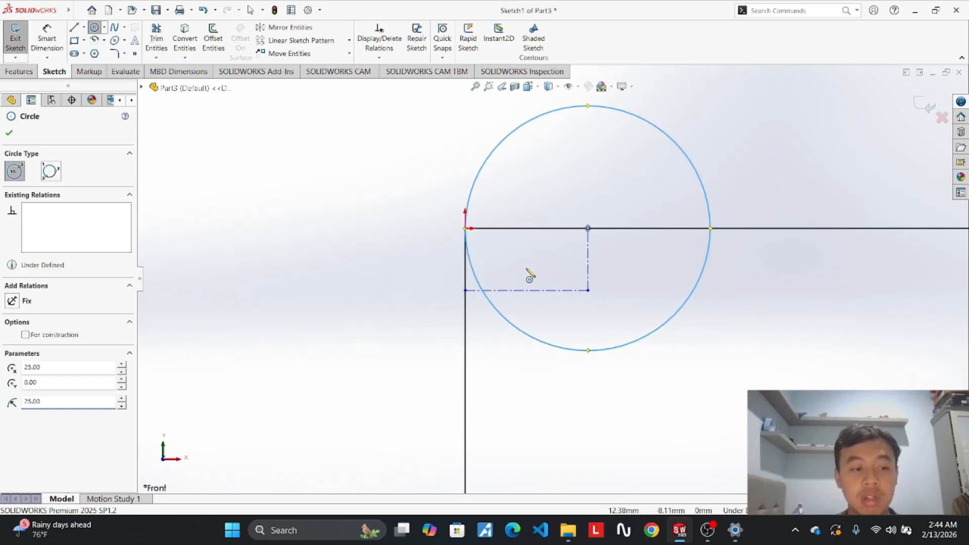
{"action": "left_click", "coordinate": [169, 37]}
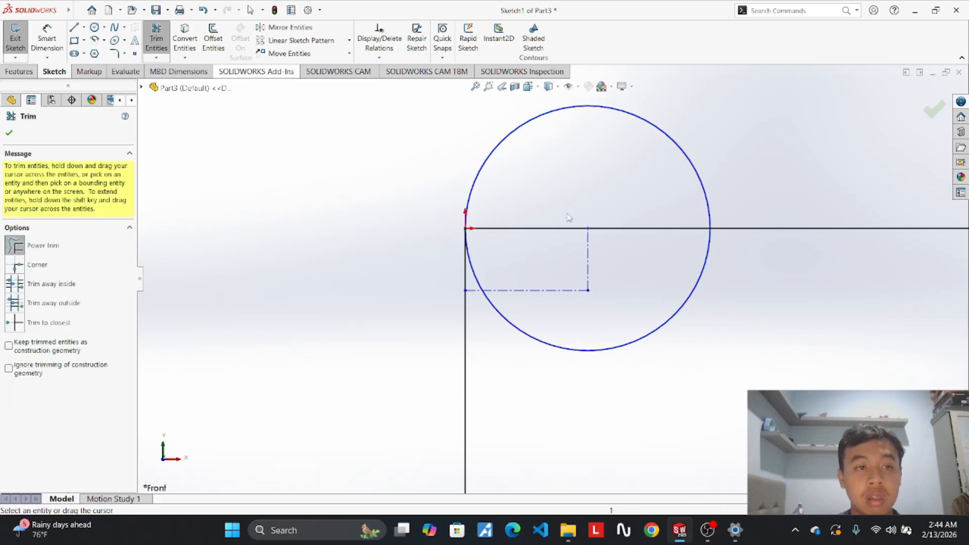
{"action": "left_click_drag", "start_coordinate": [621, 250], "coordinate": [554, 296]}
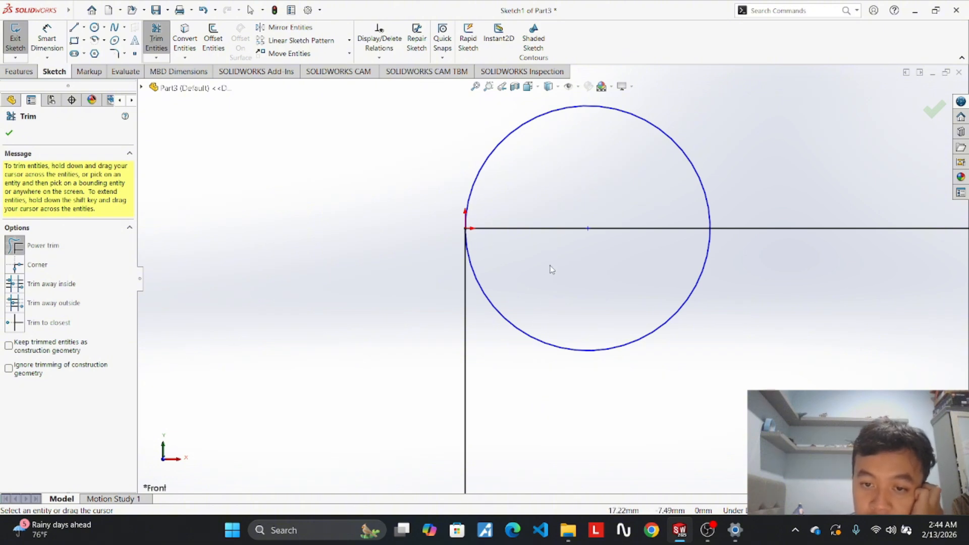
{"action": "mouse_move", "coordinate": [513, 349]}
{"action": "left_mouse_down"}
{"action": "mouse_move", "coordinate": [550, 316]}
{"action": "mouse_move", "coordinate": [564, 328]}
{"action": "mouse_move", "coordinate": [580, 211]}
{"action": "left_mouse_up"}
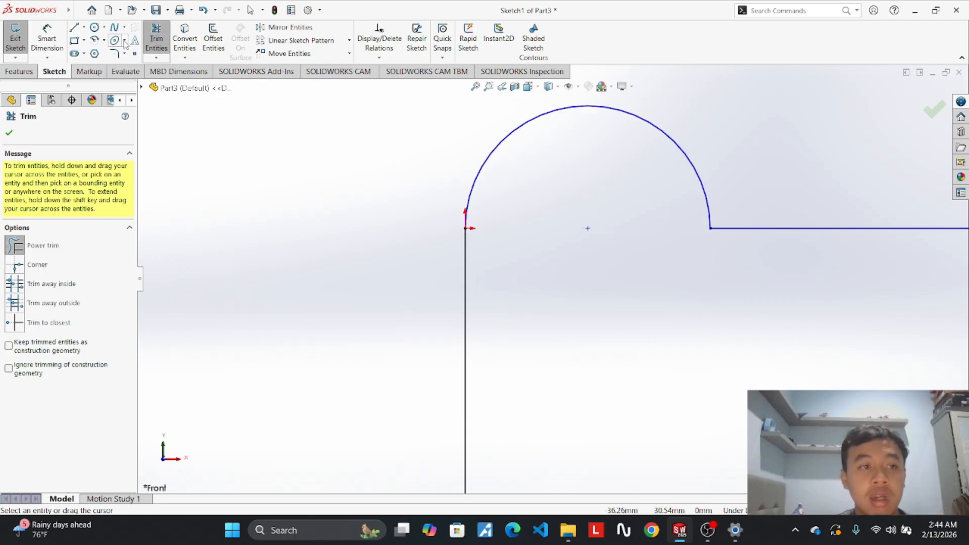
Draw a horizontal centerline between the semicircle's two endpoints, from its outer end back to the origin.
{"action": "left_click", "coordinate": [85, 29]}
{"action": "left_click", "coordinate": [103, 53]}
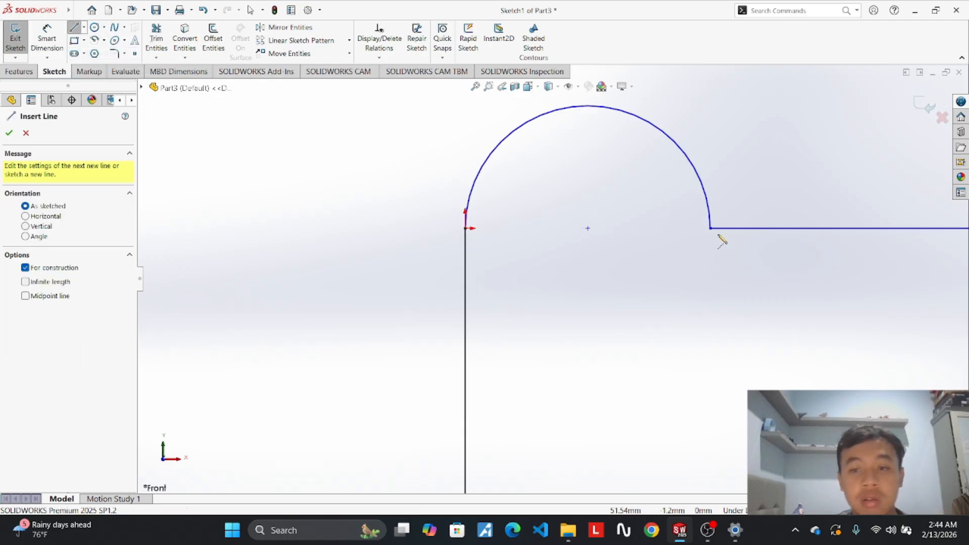
{"action": "left_click", "coordinate": [711, 228]}
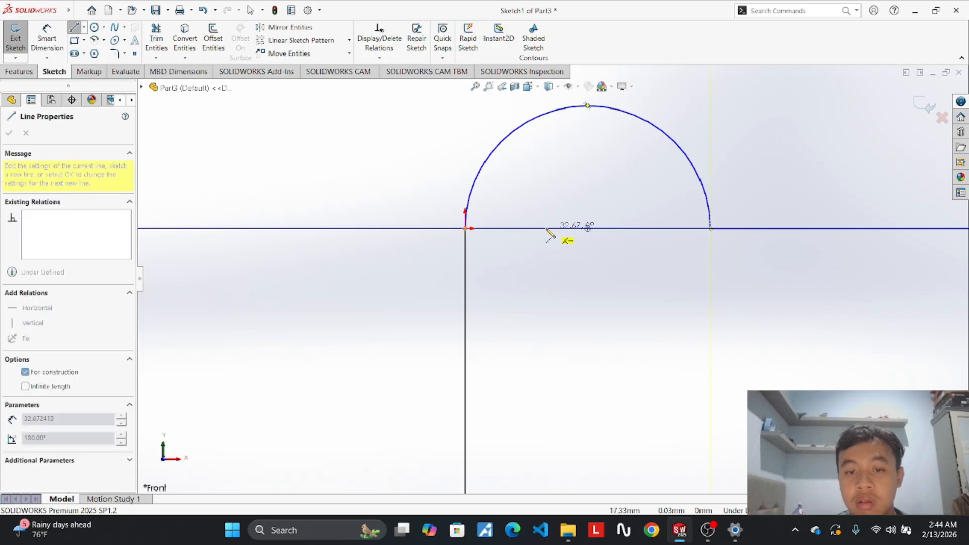
{"action": "left_click", "coordinate": [466, 228]}
{"action": "key", "text": "Escape"}
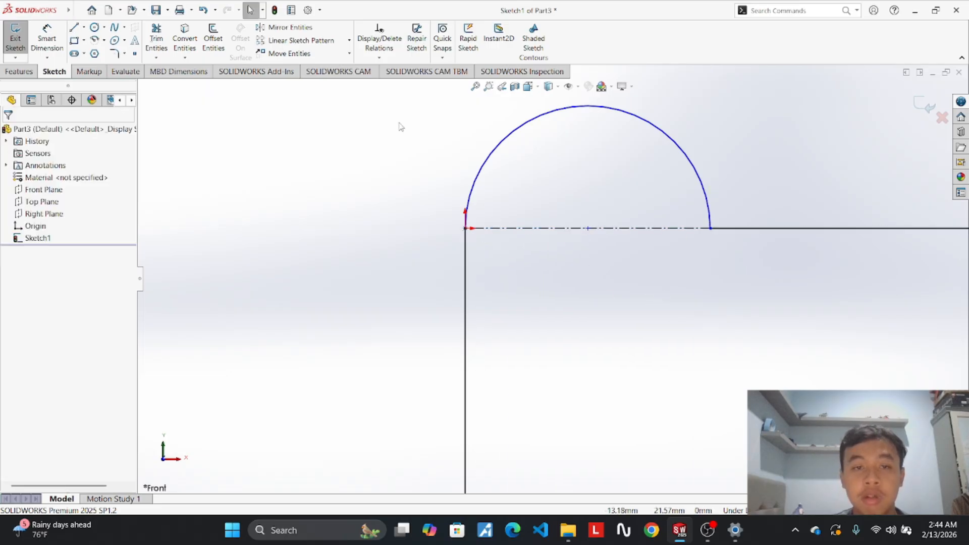
Add a radius dimension to the semicircular arc, placing it outside the profile beside the origin.
{"action": "left_click", "coordinate": [39, 37]}
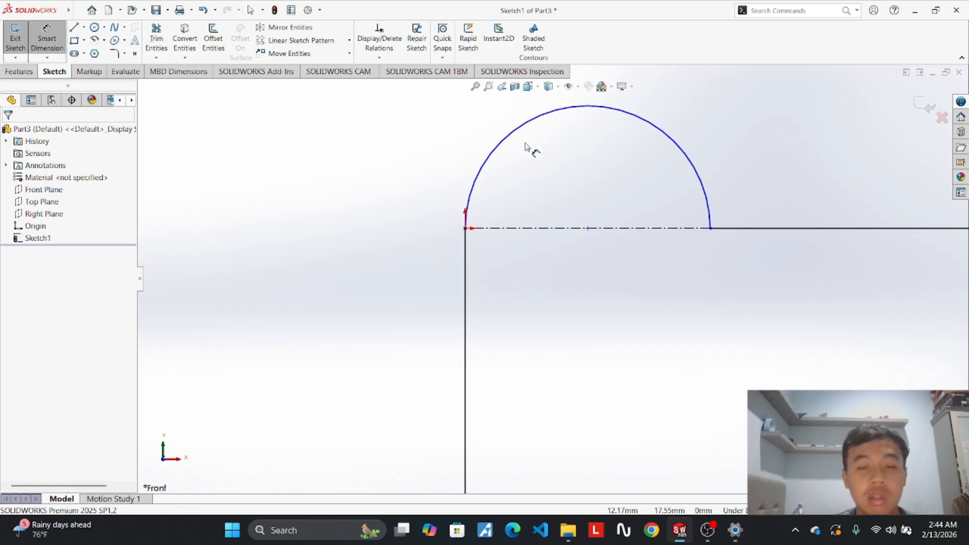
{"action": "left_click", "coordinate": [495, 165]}
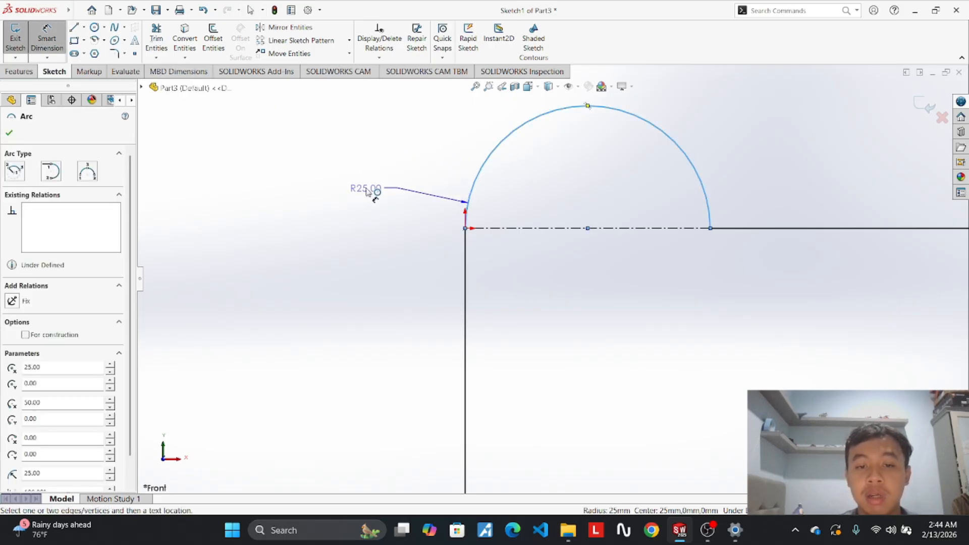
{"action": "left_click", "coordinate": [367, 191]}
{"action": "key", "text": "Return"}
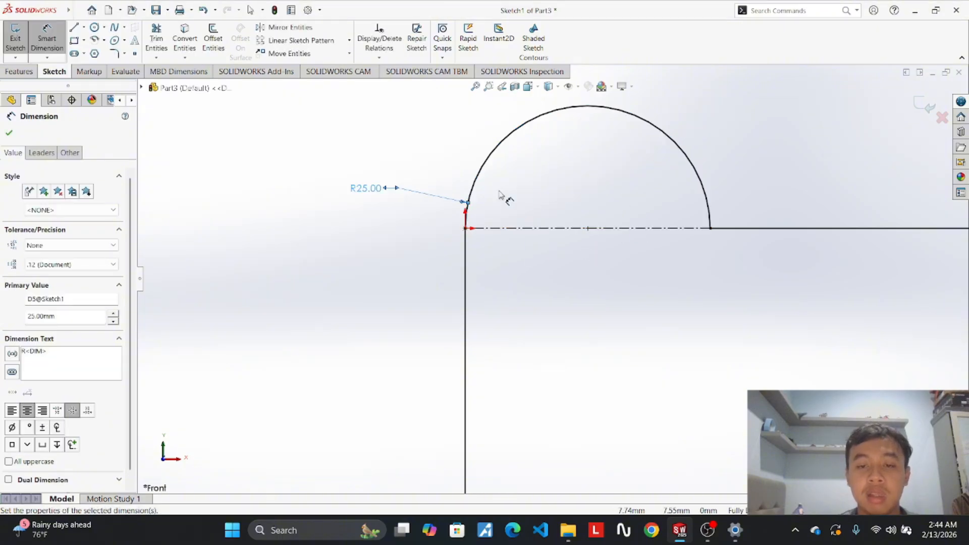
Sketch two concentric circles of about 13.2 mm and 6.7 mm radius at the arc's centre, consulting the Projek 1 Part 3 sketch.
{"action": "left_click", "coordinate": [105, 29]}
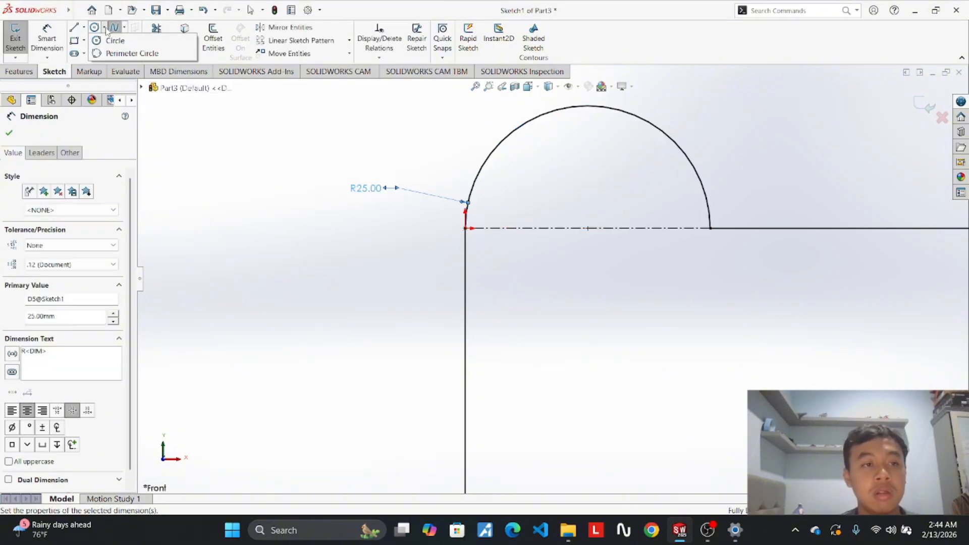
{"action": "left_click", "coordinate": [114, 40]}
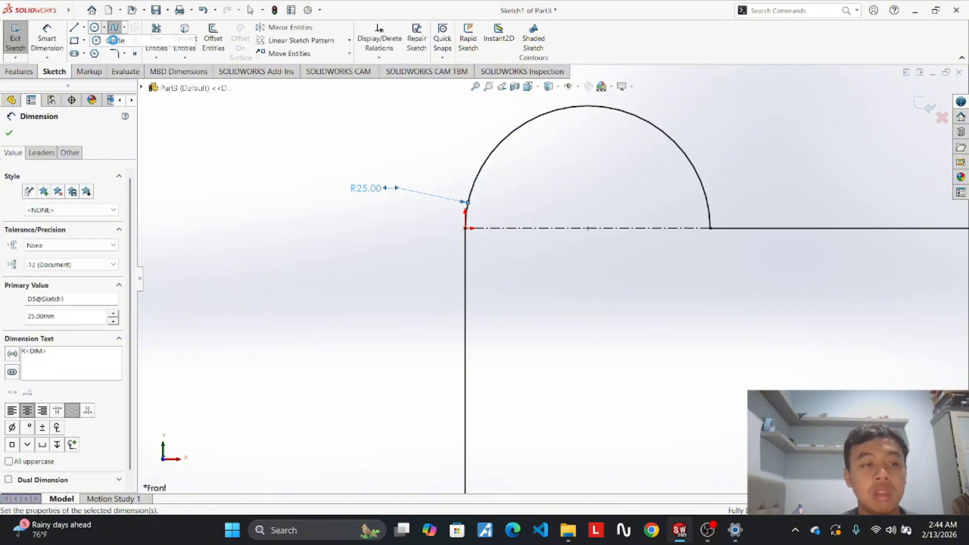
{"action": "left_click", "coordinate": [588, 229]}
{"action": "left_click", "coordinate": [640, 276]}
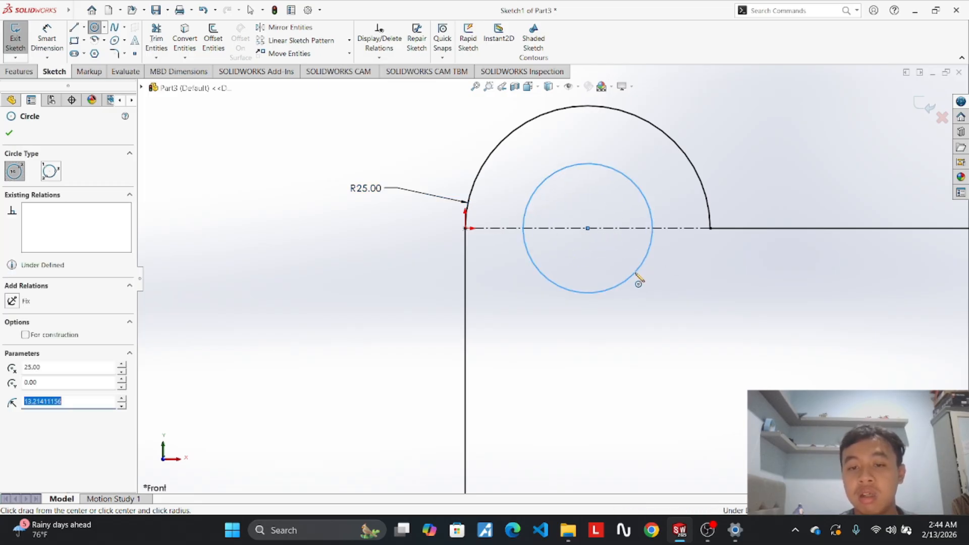
{"action": "mouse_move", "coordinate": [690, 538]}
{"action": "mouse_move", "coordinate": [665, 480]}
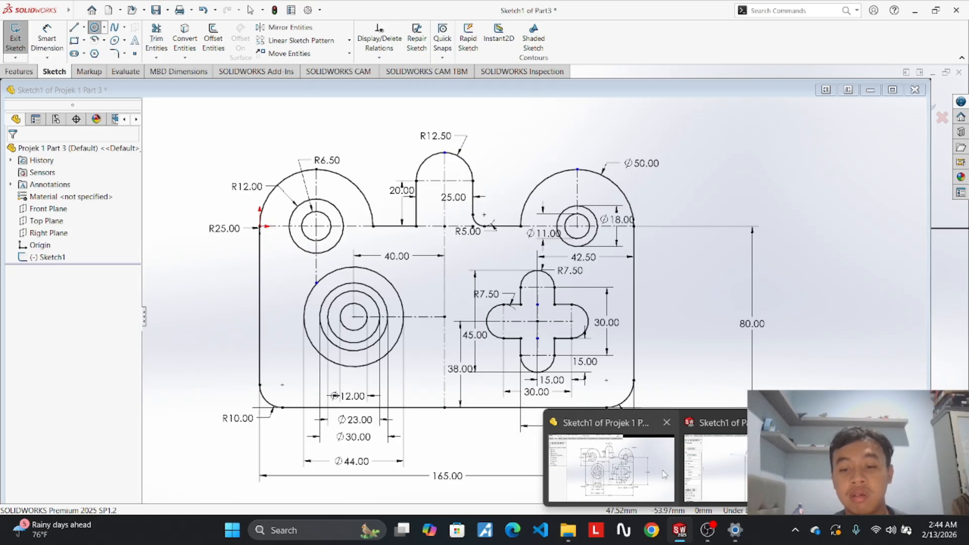
{"action": "left_click", "coordinate": [665, 475]}
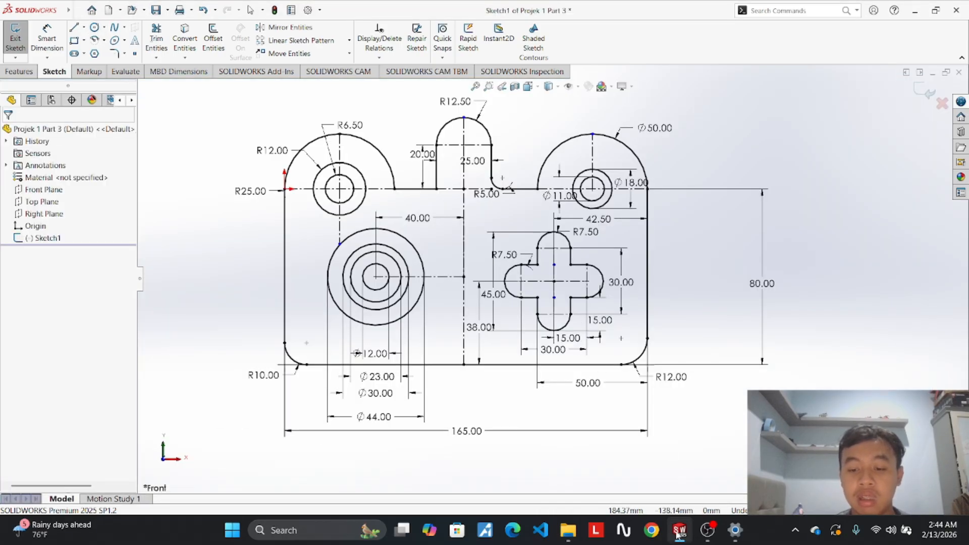
{"action": "left_click", "coordinate": [714, 479]}
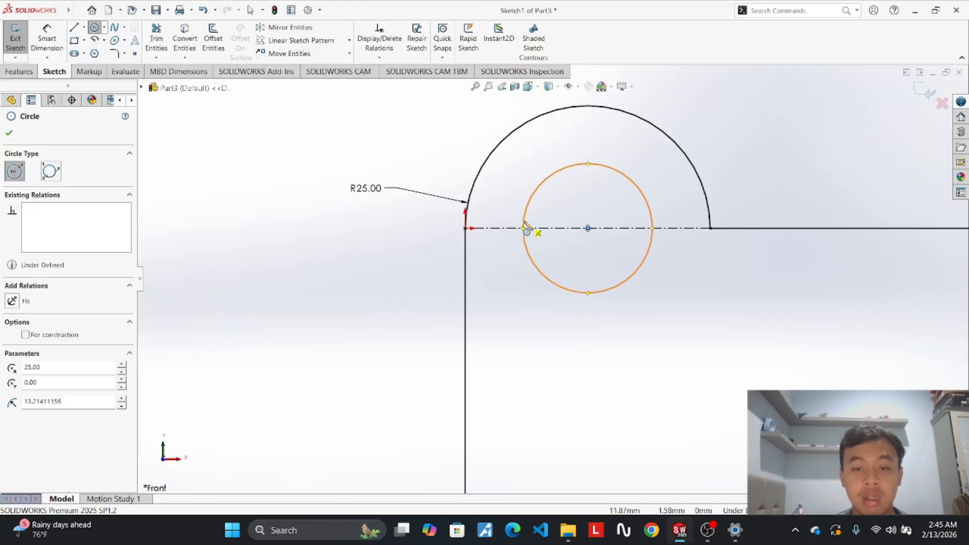
{"action": "left_click", "coordinate": [588, 228]}
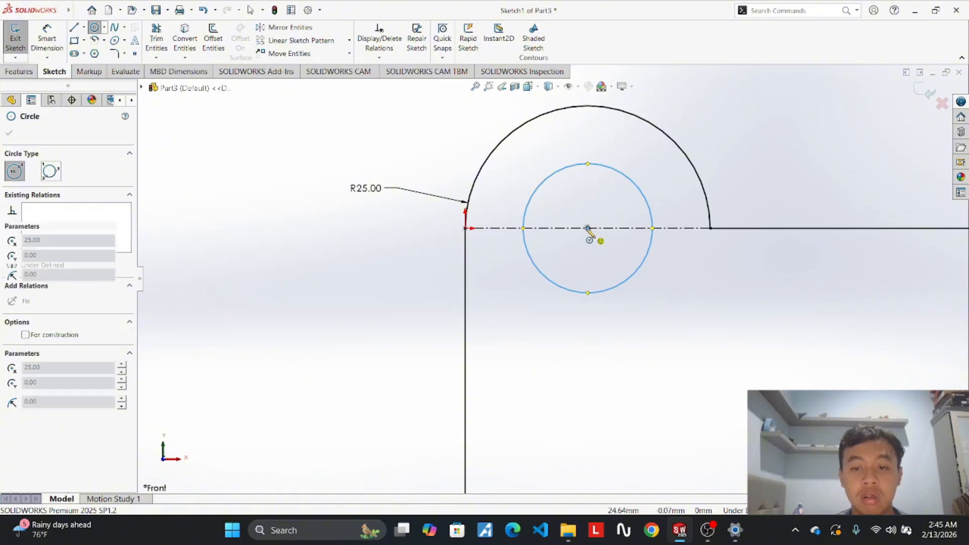
{"action": "left_click", "coordinate": [604, 251]}
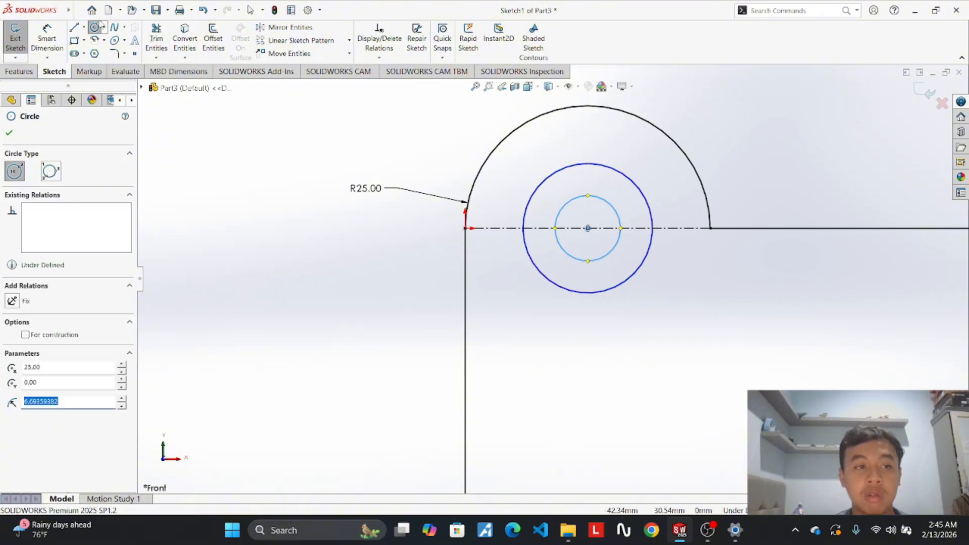
{"action": "key", "text": "Escape"}
Set the outer concentric circle's radius to 12 mm.
{"action": "left_click", "coordinate": [525, 220]}
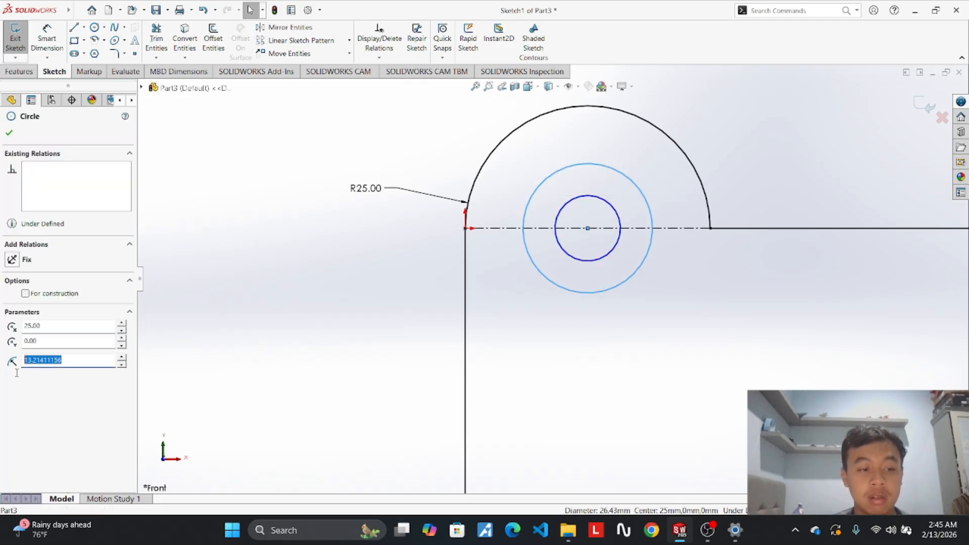
{"action": "key", "text": "BackSpace"}
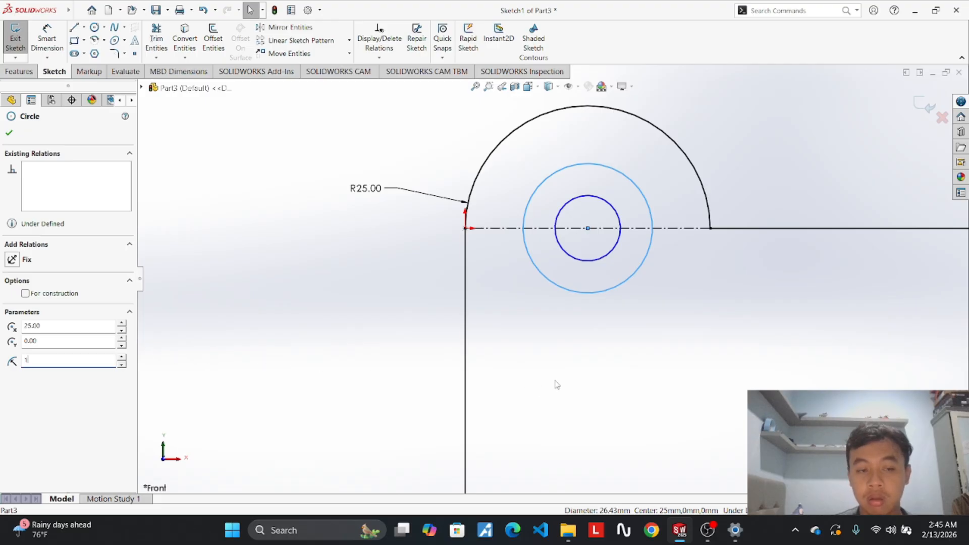
{"action": "type", "text": "12"}
{"action": "key", "text": "Return"}
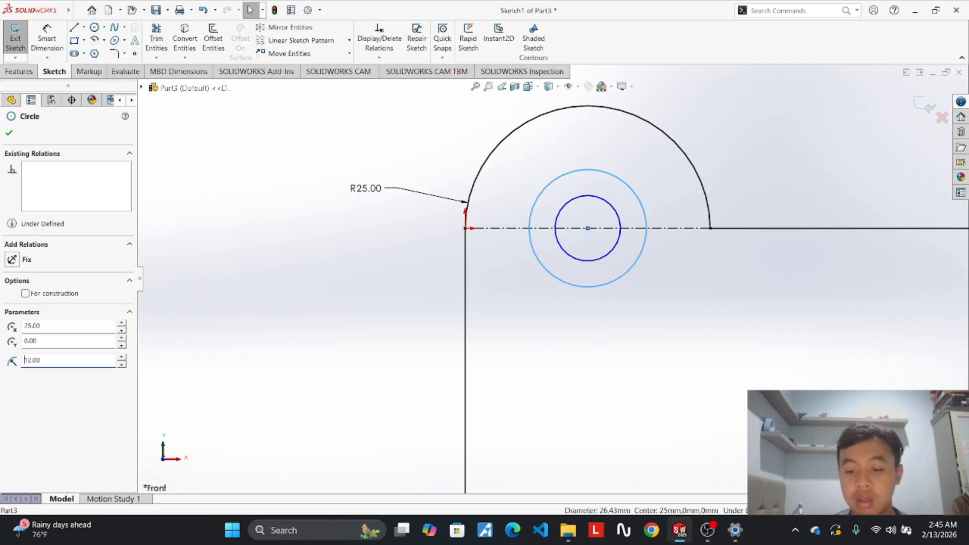
Set the inner concentric circle's radius to 6.5 mm, matching the reference sketch.
{"action": "mouse_move", "coordinate": [683, 538]}
{"action": "mouse_move", "coordinate": [657, 485]}
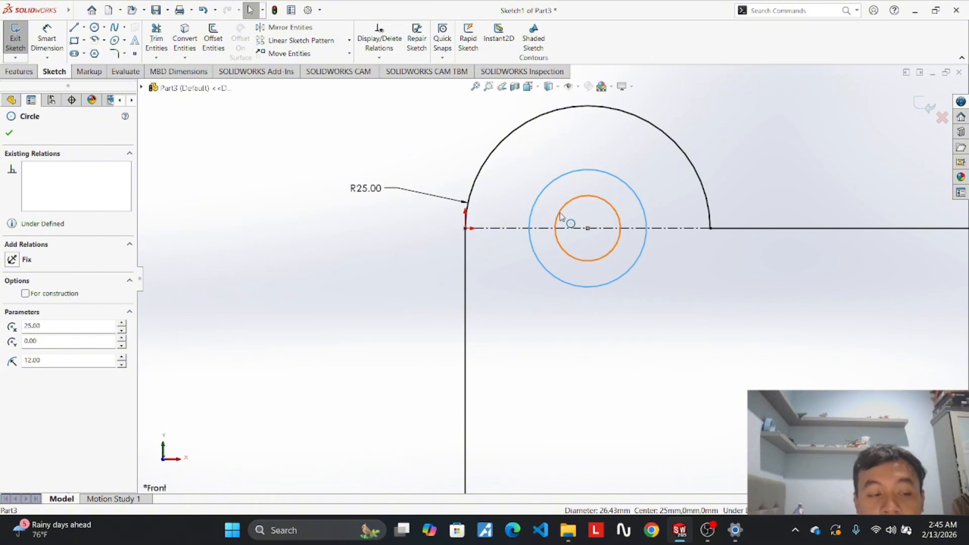
{"action": "left_click", "coordinate": [561, 216]}
{"action": "left_click", "coordinate": [69, 359]}
{"action": "type", "text": "6.5"}
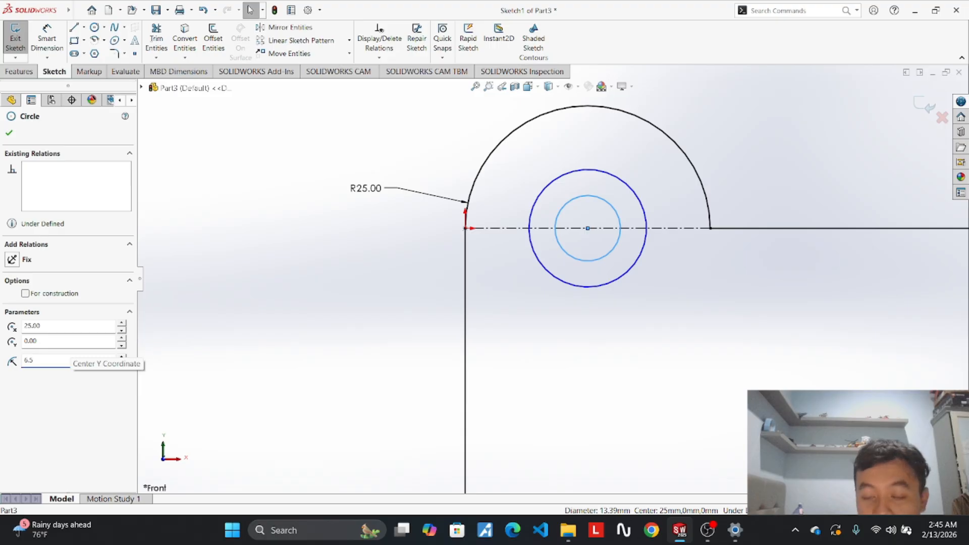
{"action": "key", "text": "Return"}
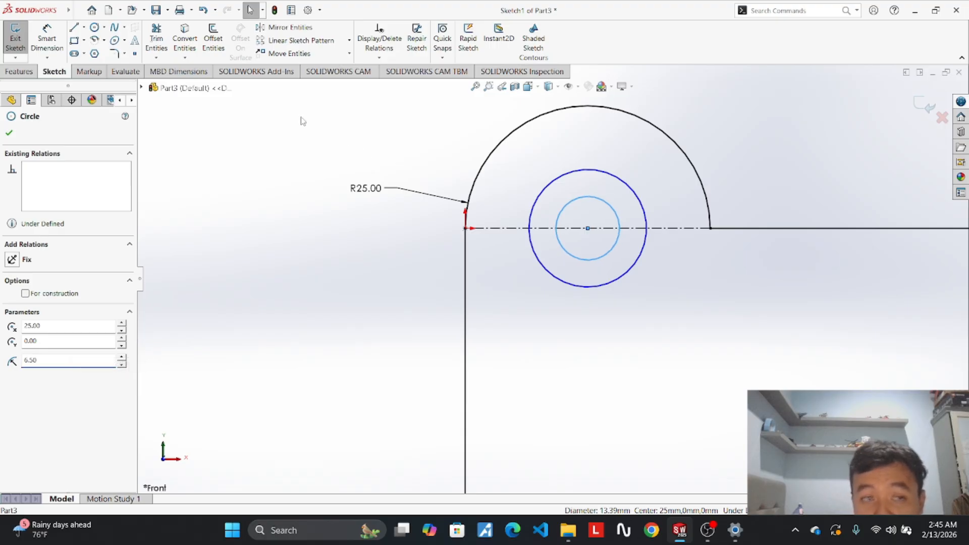
Dimension the diameter of the outer concentric circle, placing the text outside the arc above the R25 dimension.
{"action": "left_click", "coordinate": [47, 37]}
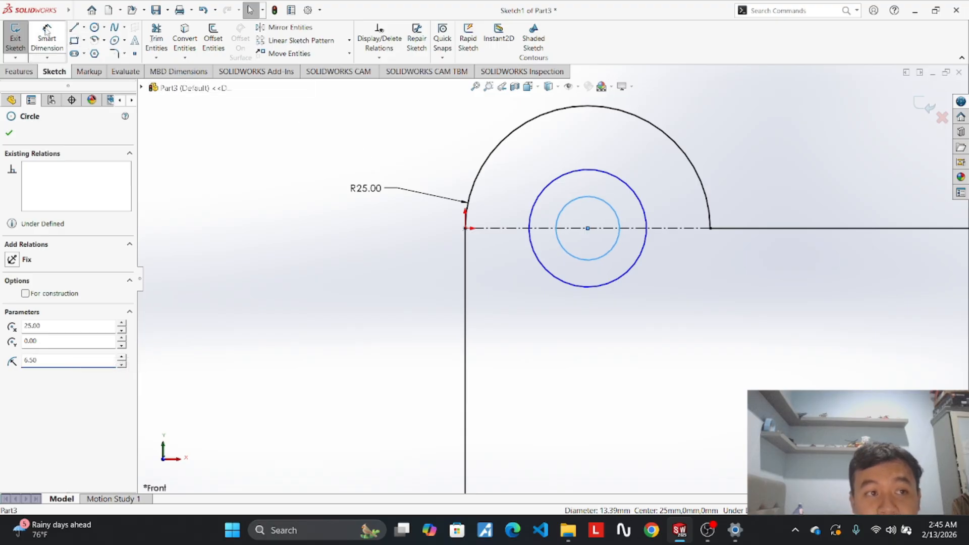
{"action": "left_click", "coordinate": [530, 211]}
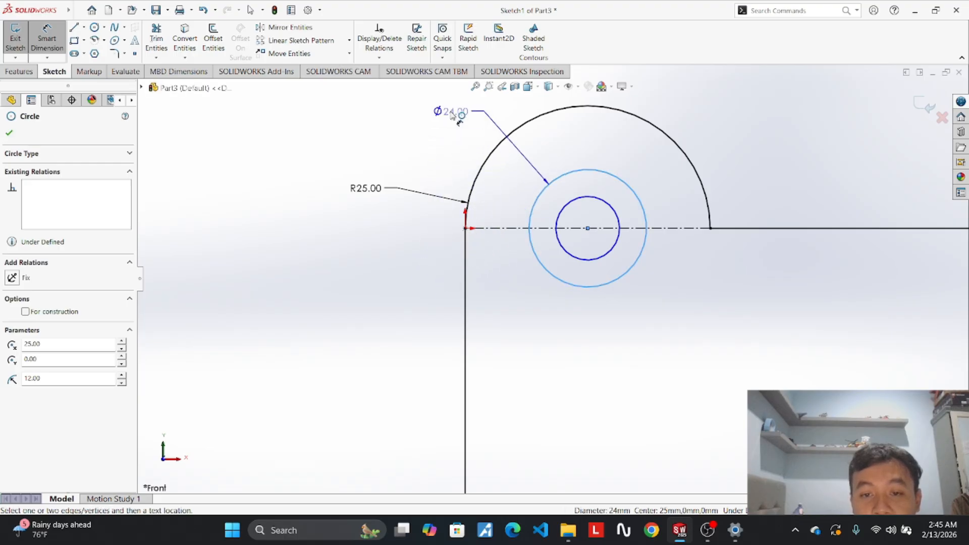
{"action": "left_click", "coordinate": [446, 129]}
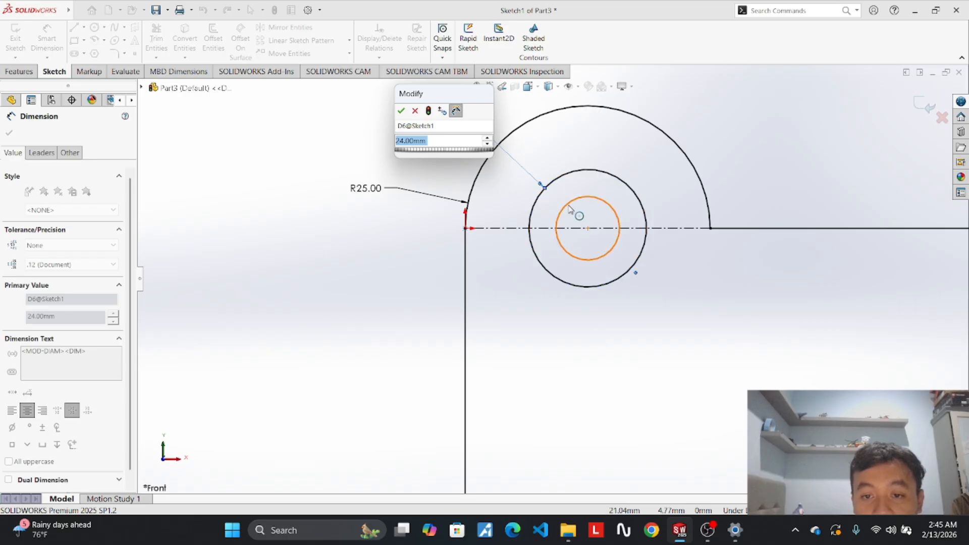
{"action": "left_click_drag", "start_coordinate": [575, 202], "coordinate": [563, 155]}
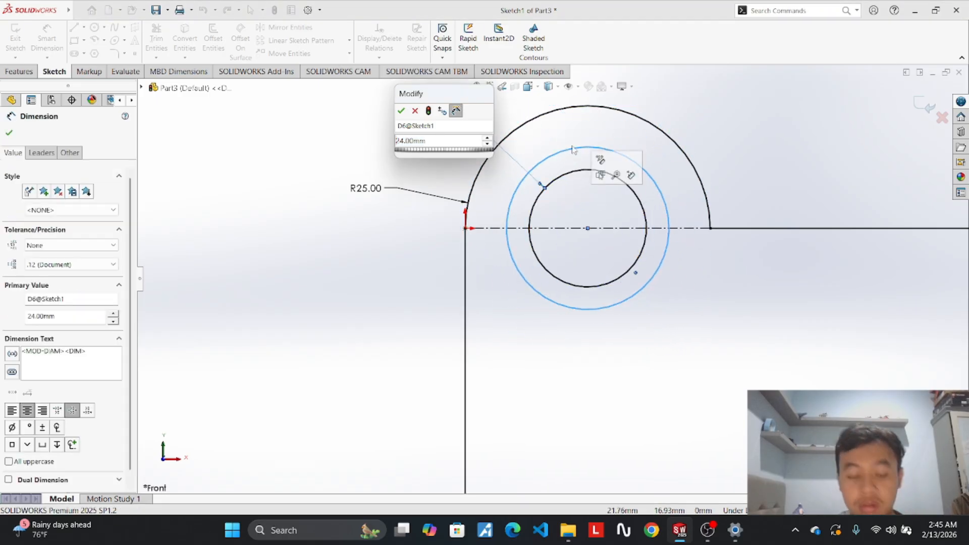
{"action": "left_click", "coordinate": [628, 105]}
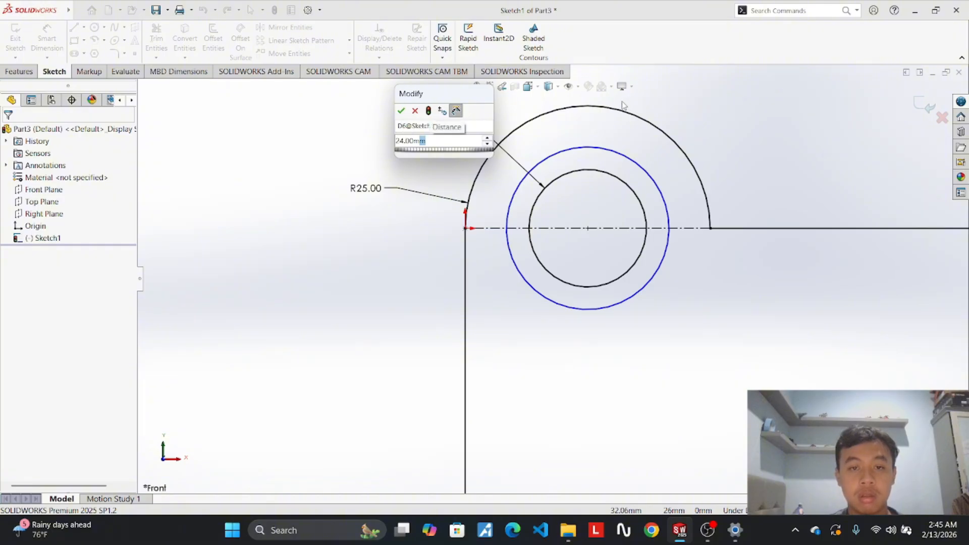
{"action": "key", "text": "Return"}
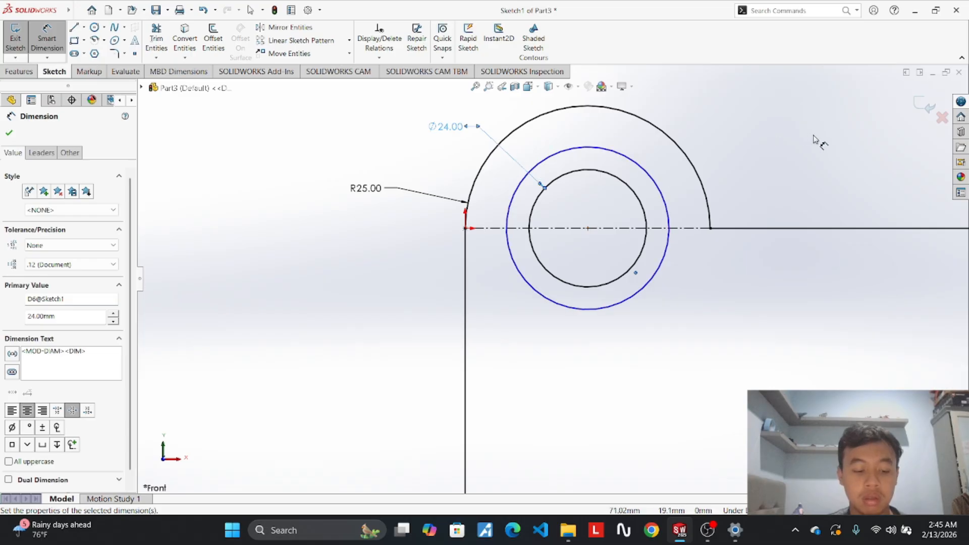
{"action": "key", "text": "Escape"}
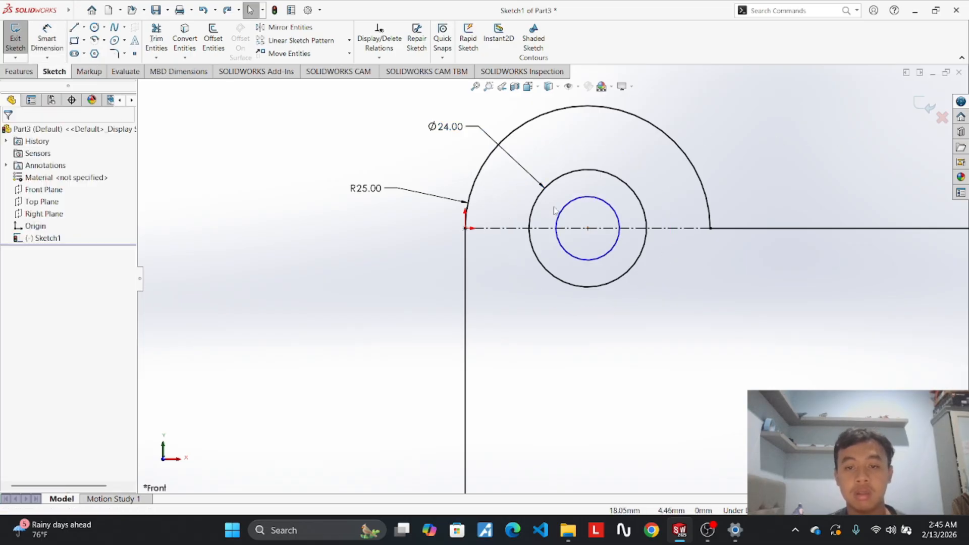
Dimension the diameter of the inner concentric circle, placing the text outside the semicircular arc.
{"action": "left_click", "coordinate": [47, 38]}
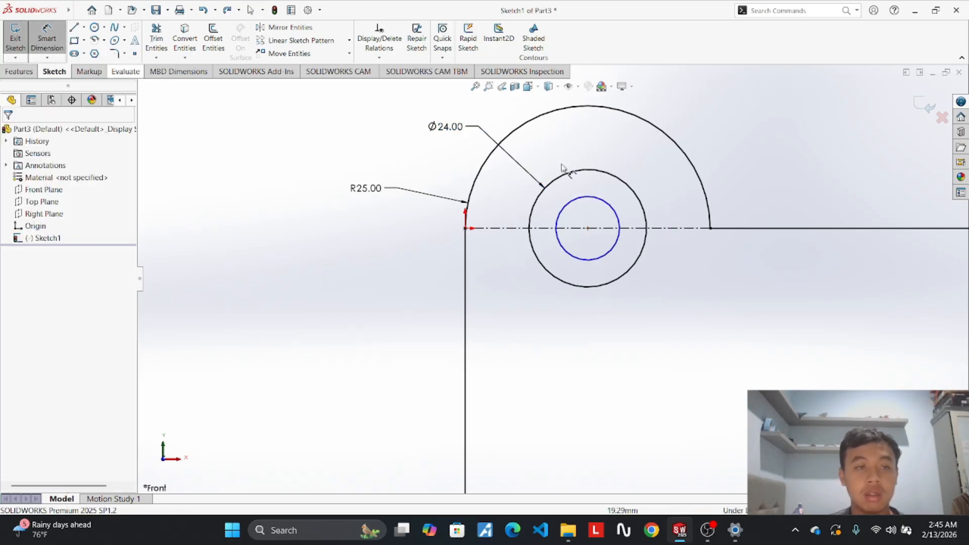
{"action": "left_click", "coordinate": [577, 198]}
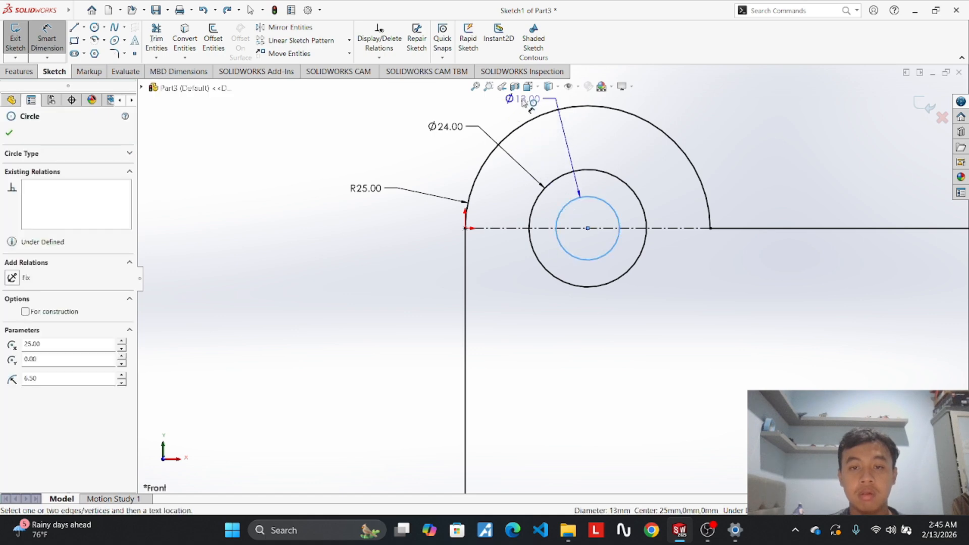
{"action": "left_click", "coordinate": [524, 100]}
{"action": "key", "text": "Return"}
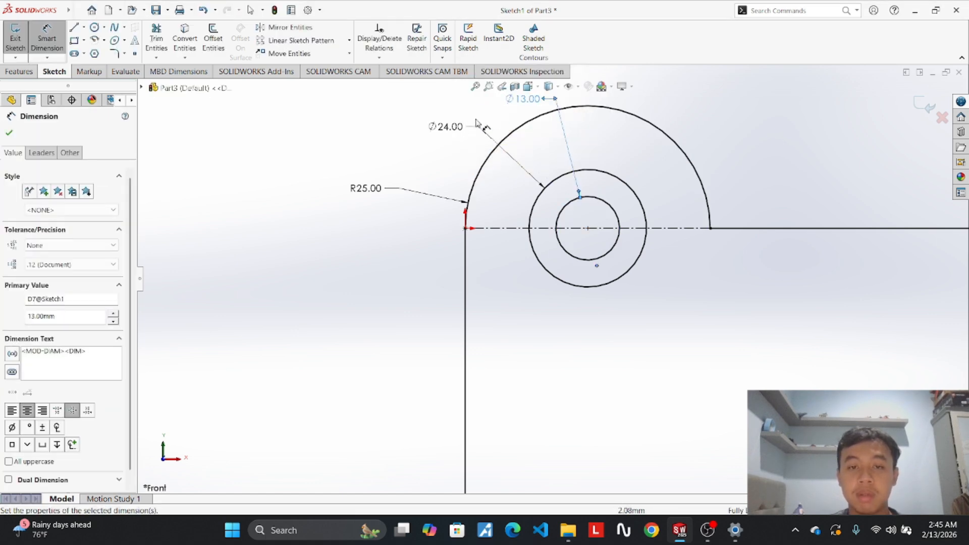
Display the outer concentric circle's diameter dimension as a radius.
{"action": "left_click", "coordinate": [448, 129]}
{"action": "key", "text": "Return"}
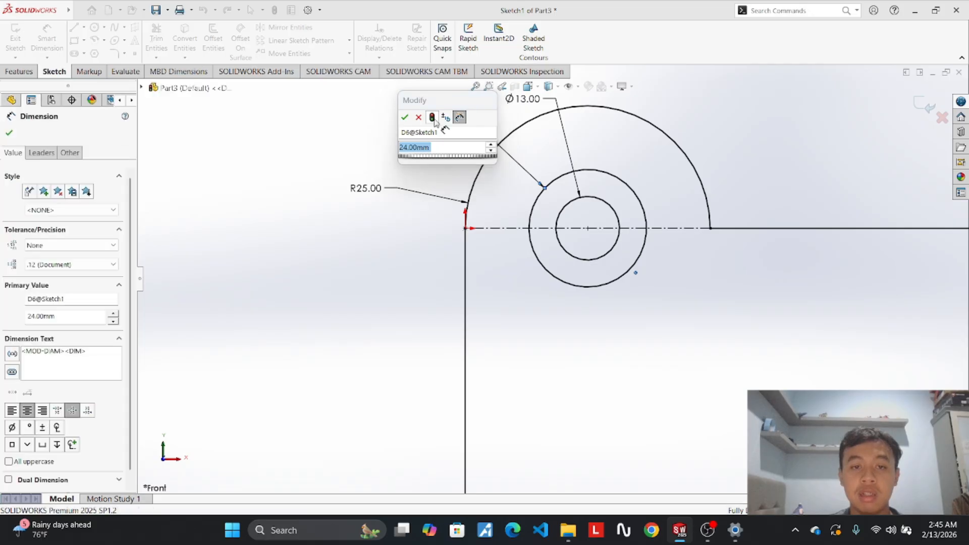
{"action": "right_click", "coordinate": [452, 130]}
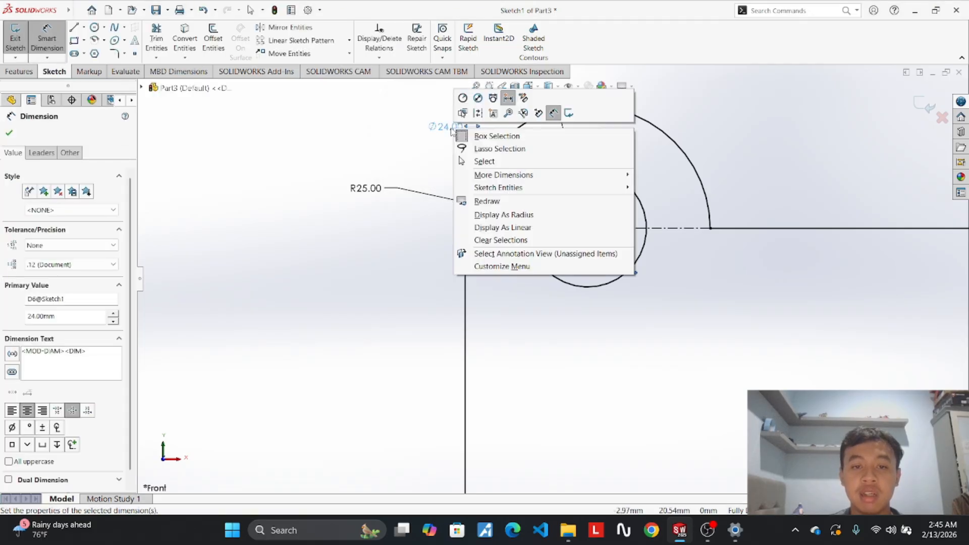
{"action": "left_click", "coordinate": [463, 98]}
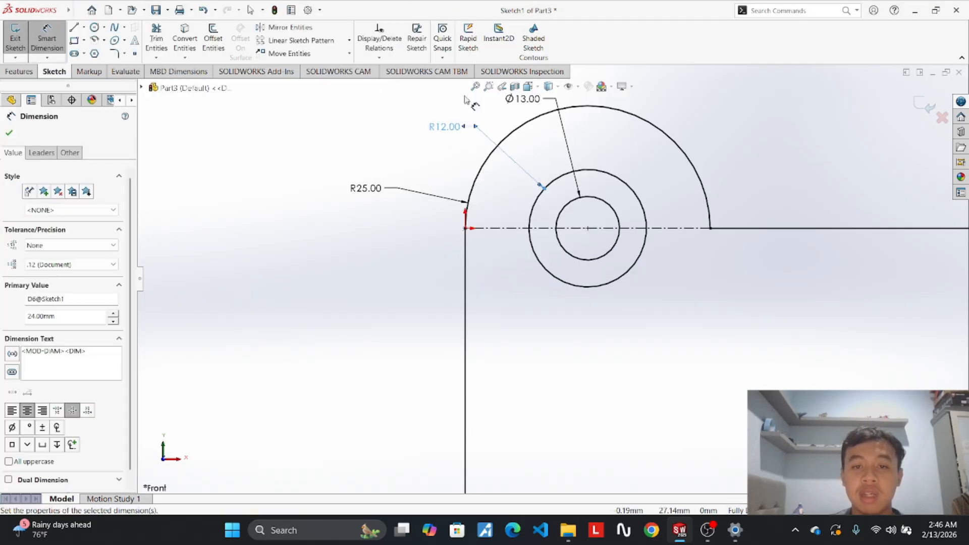
{"action": "right_click", "coordinate": [511, 98]}
{"action": "left_click", "coordinate": [525, 66]}
{"action": "scroll", "coordinate": [519, 208], "scroll_direction": "down", "scroll_amount": 2}
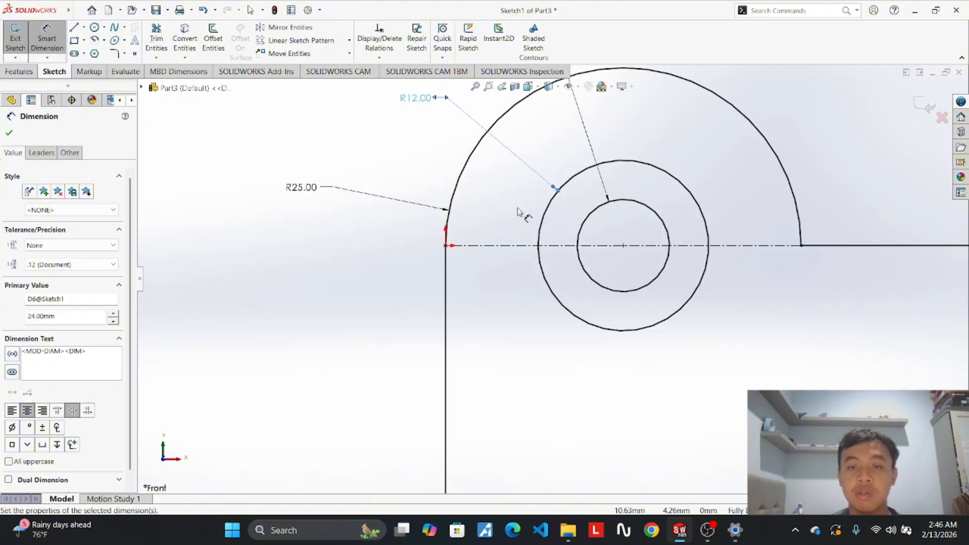
{"action": "scroll", "coordinate": [556, 190], "scroll_direction": "up", "scroll_amount": 3}
{"action": "left_click", "coordinate": [667, 118]}
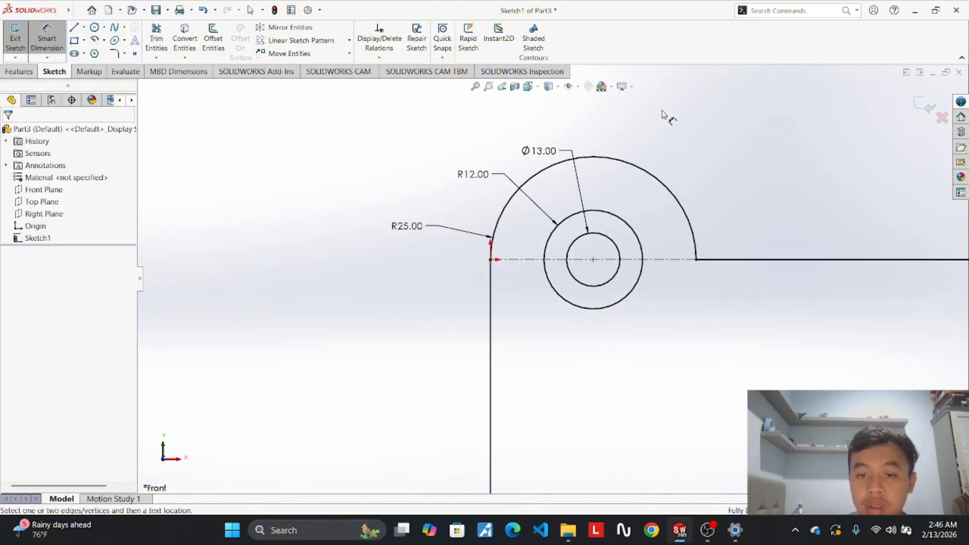
Delete the horizontal construction line running through the centre of the concentric circles.
{"action": "scroll", "coordinate": [622, 257], "scroll_direction": "up", "scroll_amount": 1}
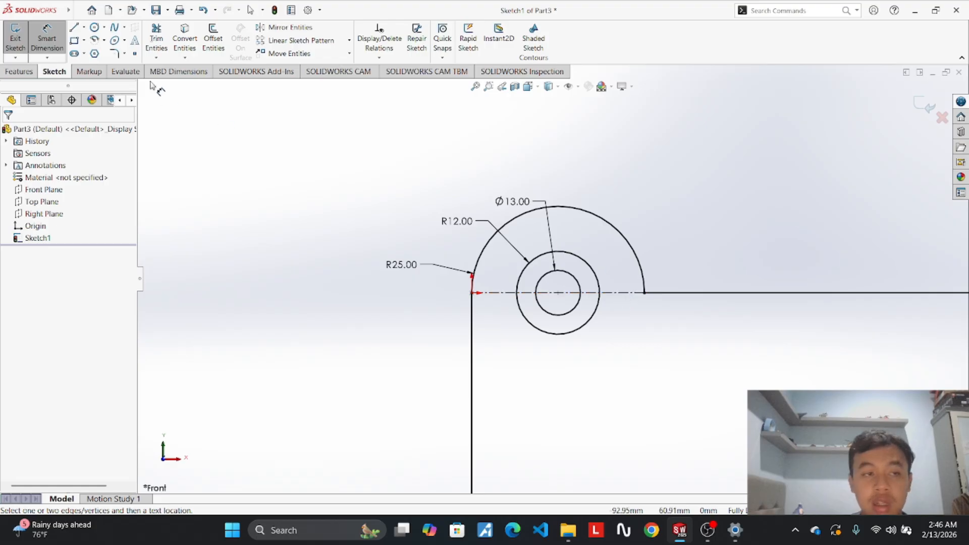
{"action": "right_click", "coordinate": [618, 297]}
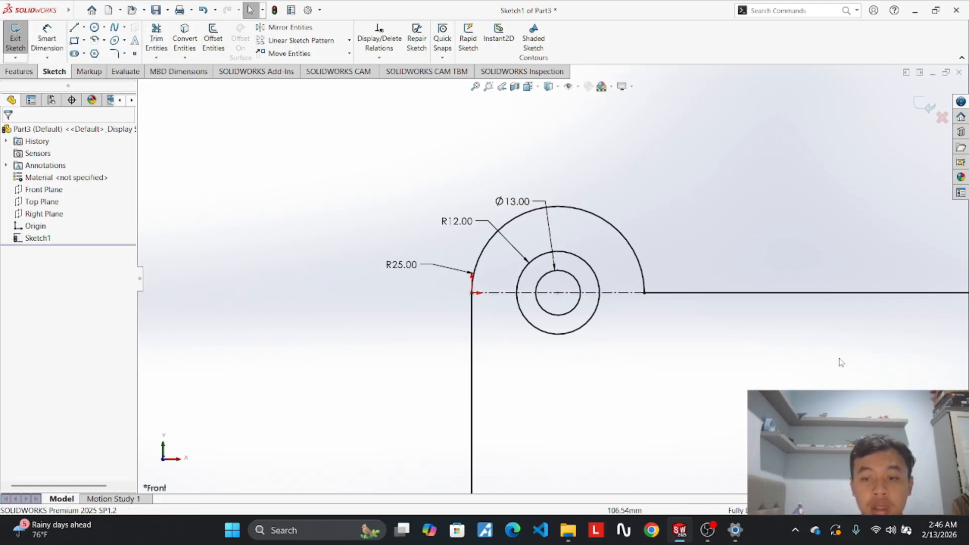
{"action": "right_click", "coordinate": [624, 294]}
{"action": "left_click", "coordinate": [677, 440]}
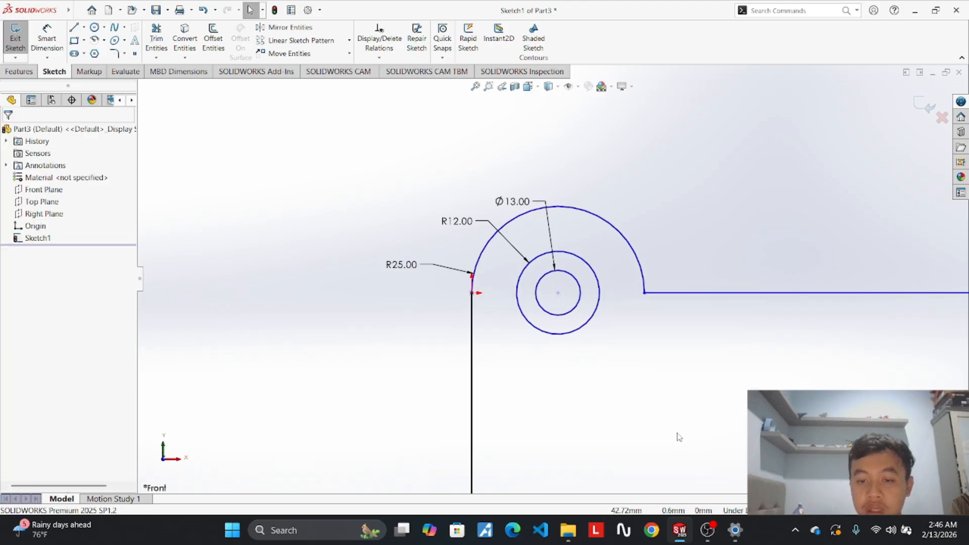
{"action": "scroll", "coordinate": [621, 300], "scroll_direction": "up", "scroll_amount": 3}
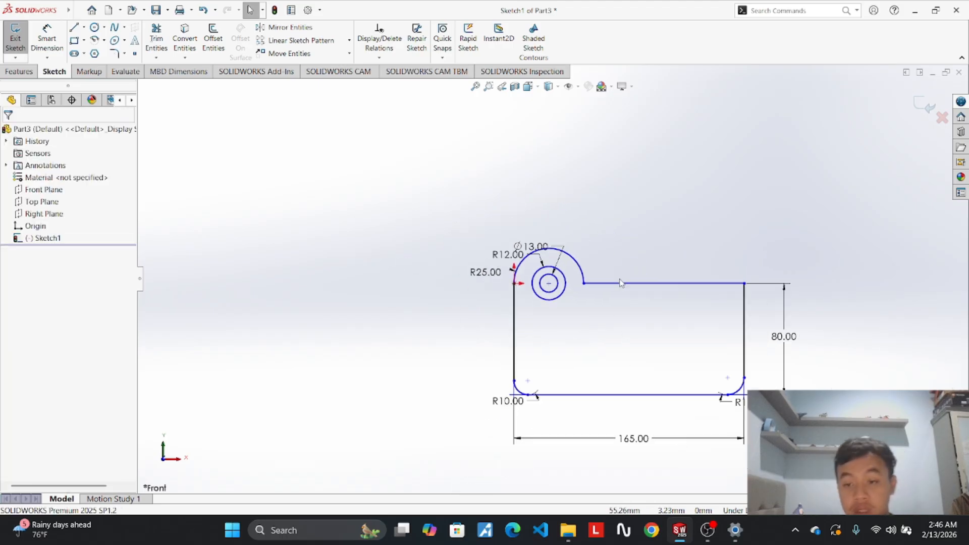
{"action": "scroll", "coordinate": [621, 283], "scroll_direction": "down", "scroll_amount": 2}
{"action": "scroll", "coordinate": [621, 282], "scroll_direction": "down", "scroll_amount": 4}
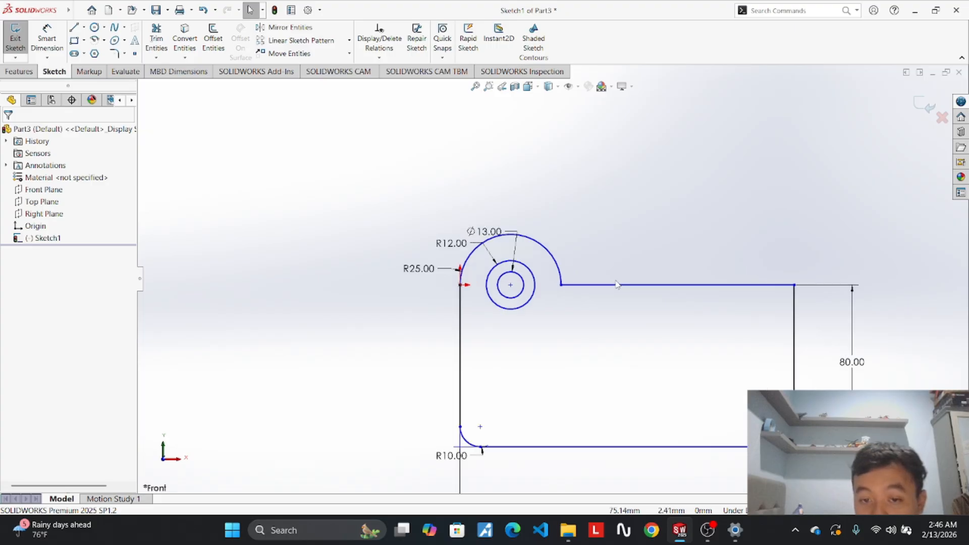
Undo the deletion of the horizontal construction line under the semicircular arc.
{"action": "mouse_move", "coordinate": [691, 538]}
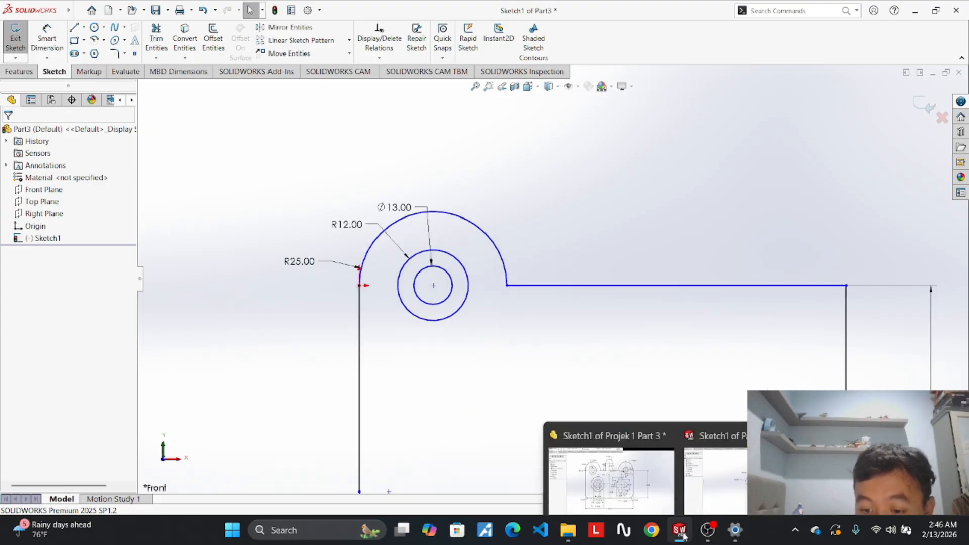
{"action": "mouse_move", "coordinate": [652, 475]}
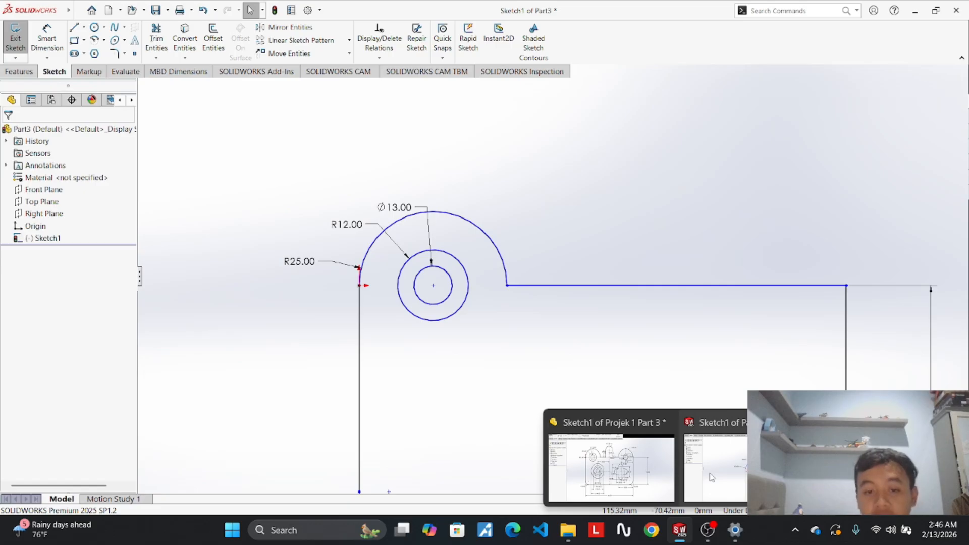
{"action": "left_click", "coordinate": [711, 477]}
{"action": "mouse_move", "coordinate": [63, 11]}
{"action": "left_click", "coordinate": [95, 14]}
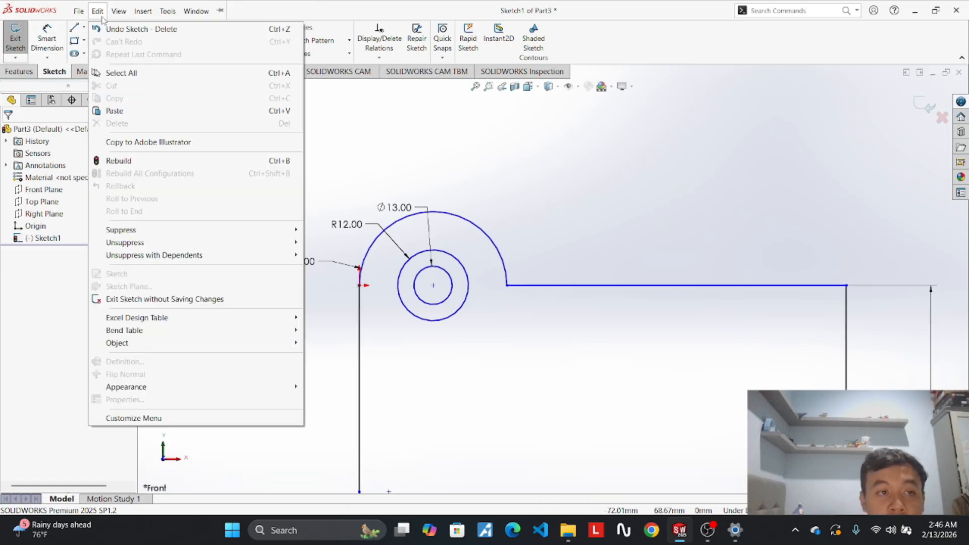
{"action": "left_click", "coordinate": [474, 146]}
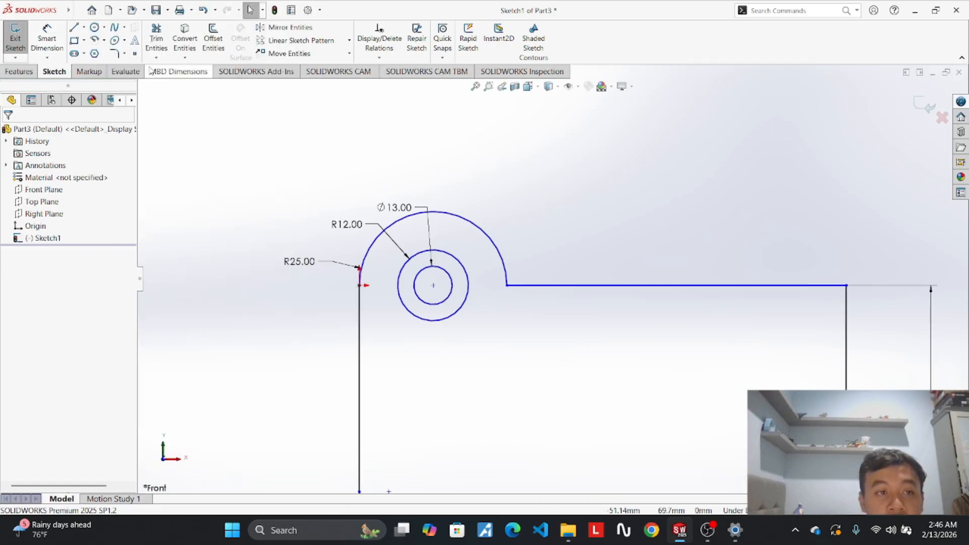
{"action": "left_click", "coordinate": [201, 10]}
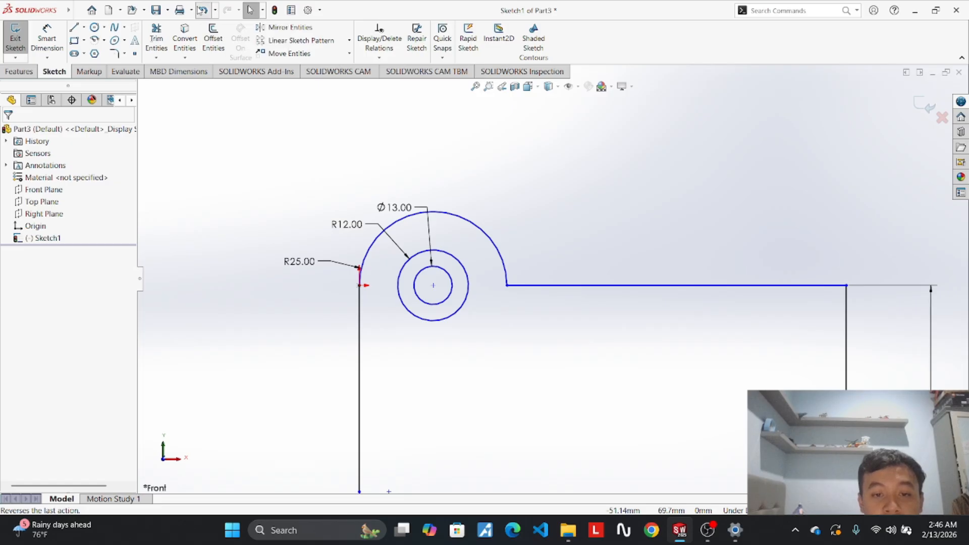
{"action": "left_click", "coordinate": [559, 227]}
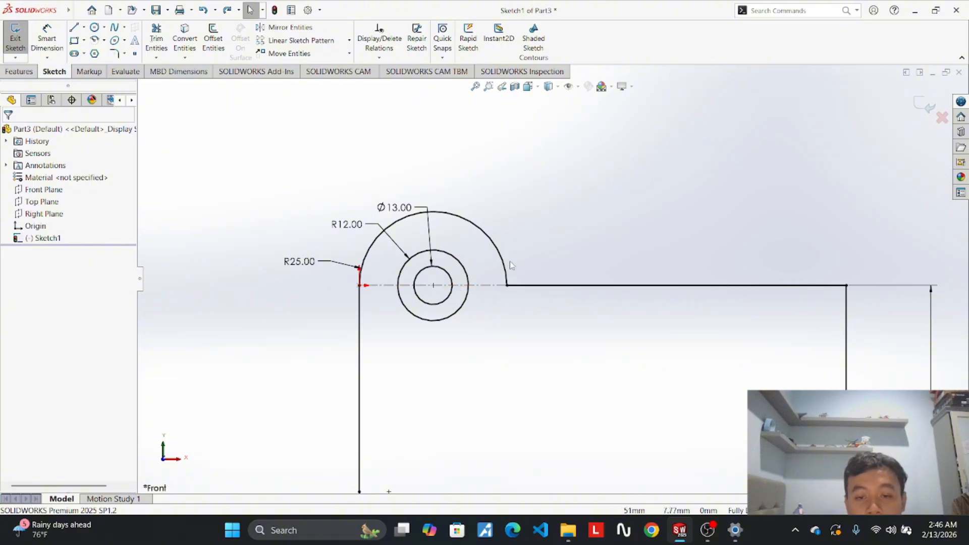
Switch to the Projek 1 Part 3 sketch and examine the dimensions of its central tab and right-hand lobe.
{"action": "scroll", "coordinate": [540, 213], "scroll_direction": "up", "scroll_amount": 3}
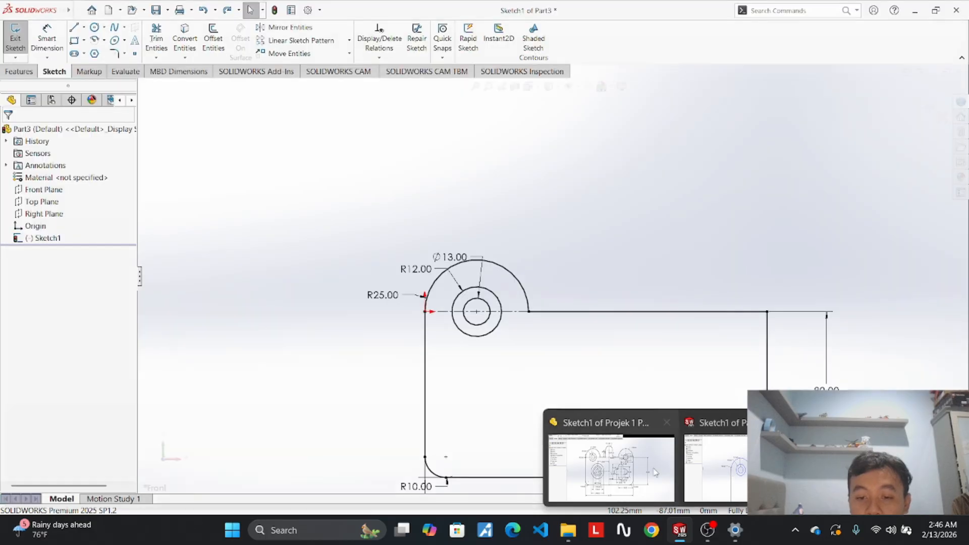
{"action": "left_click", "coordinate": [587, 386]}
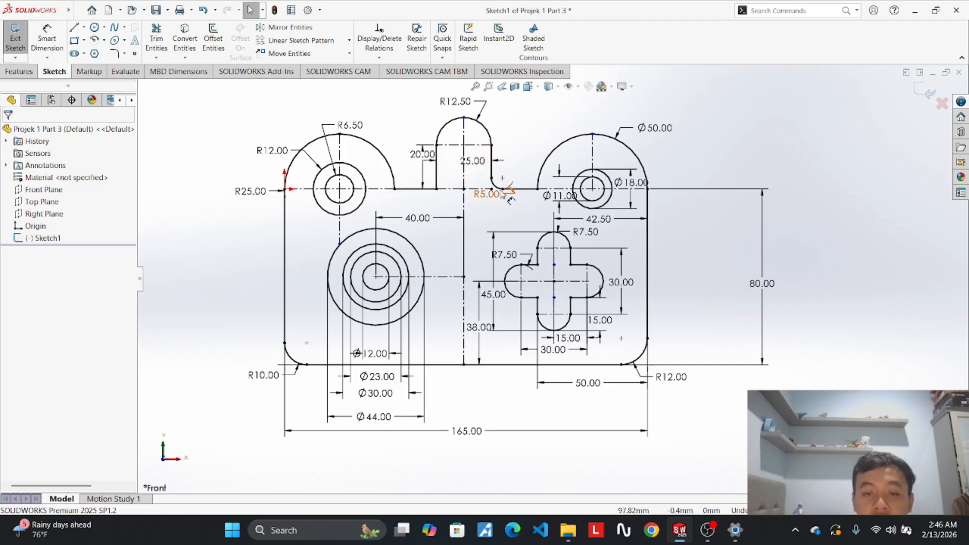
{"action": "scroll", "coordinate": [503, 193], "scroll_direction": "down", "scroll_amount": 4}
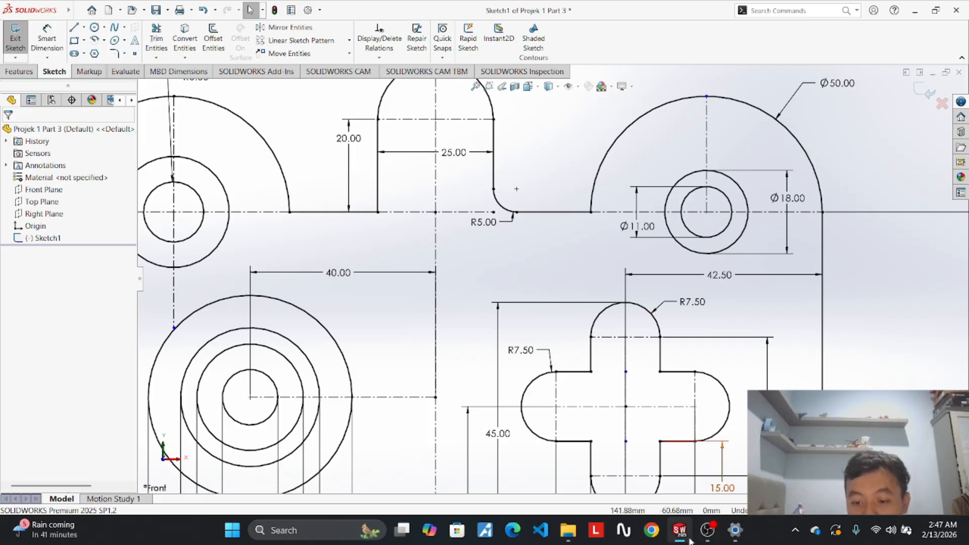
{"action": "mouse_move", "coordinate": [680, 530]}
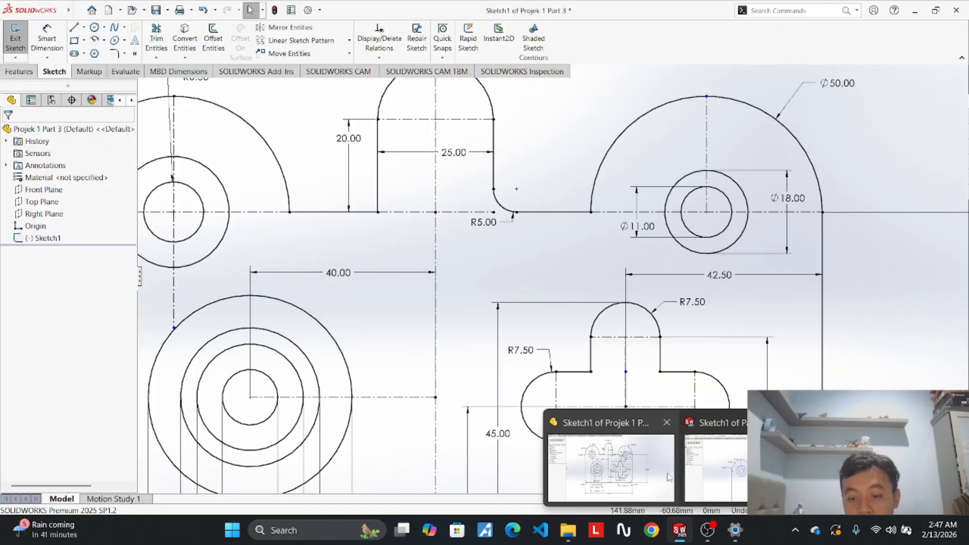
{"action": "mouse_move", "coordinate": [717, 481]}
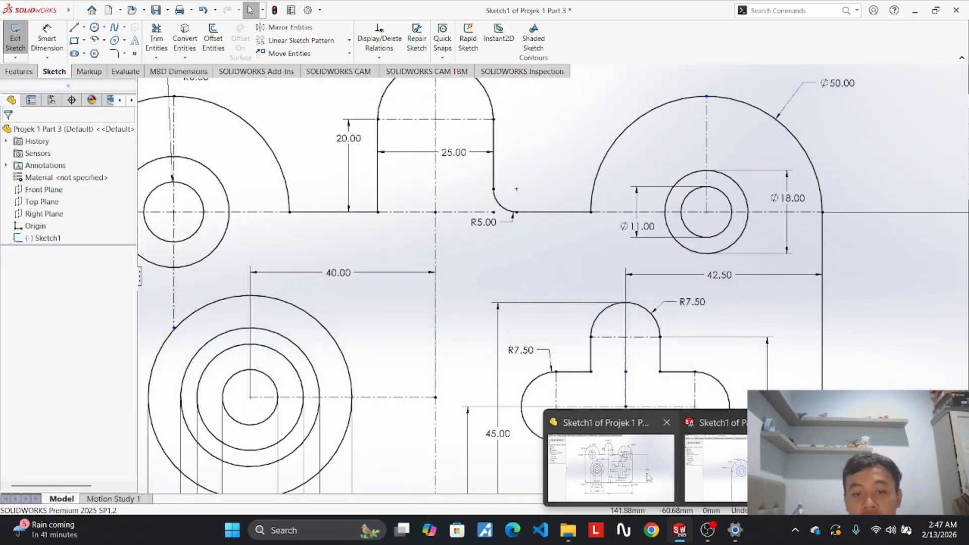
{"action": "left_click", "coordinate": [649, 477]}
{"action": "key", "text": "f"}
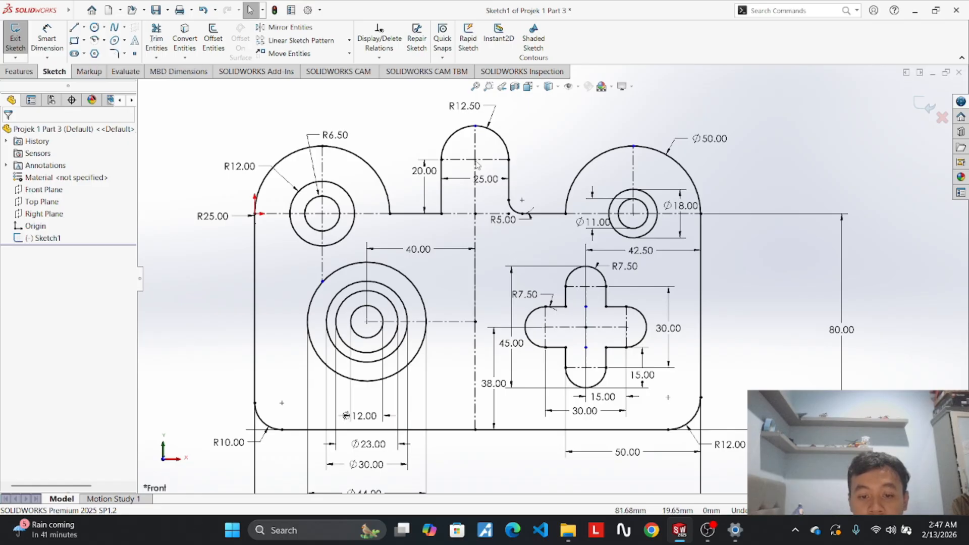
Measure the horizontal distance from the upper end of the plate's R10 corner arc to the lower end of the vertical centerline.
{"action": "left_click", "coordinate": [49, 44]}
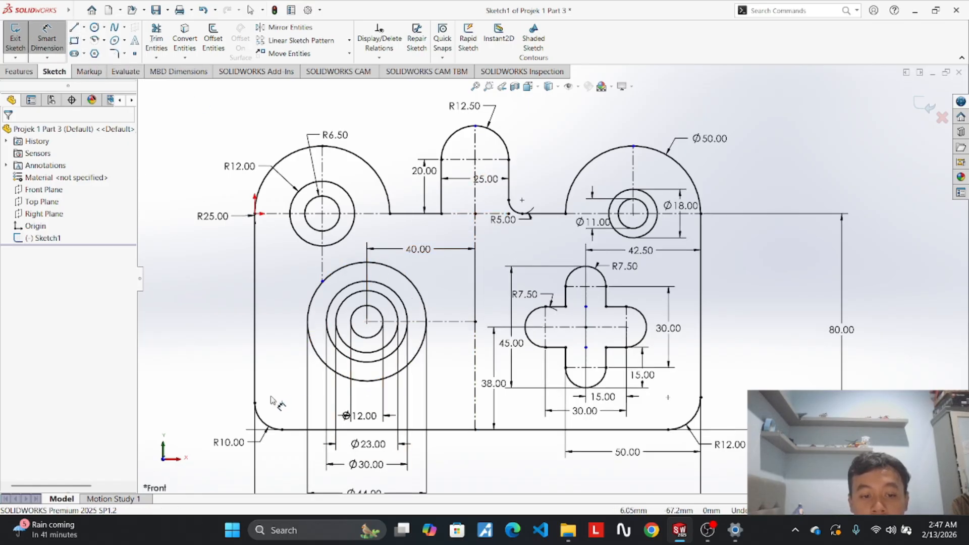
{"action": "key", "text": "f"}
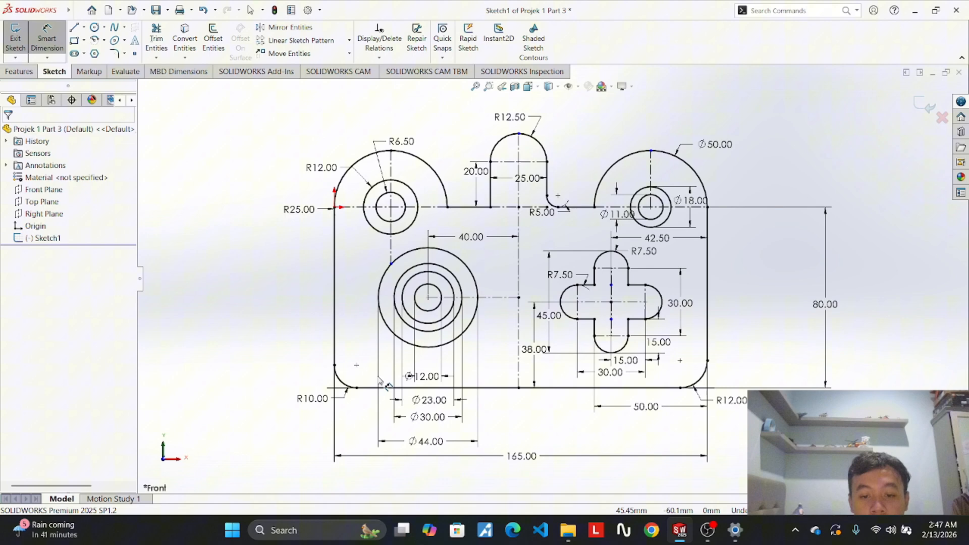
{"action": "left_click", "coordinate": [336, 366]}
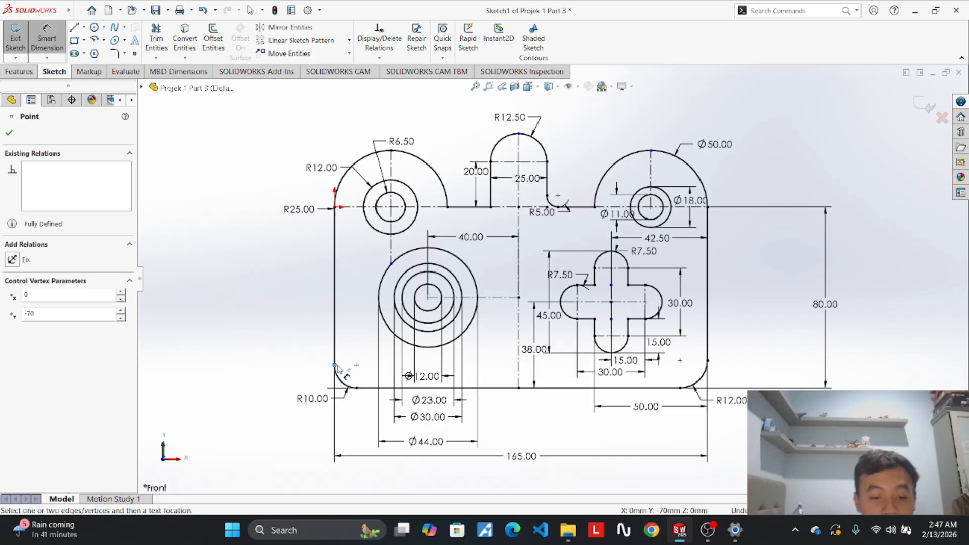
{"action": "left_click", "coordinate": [519, 388]}
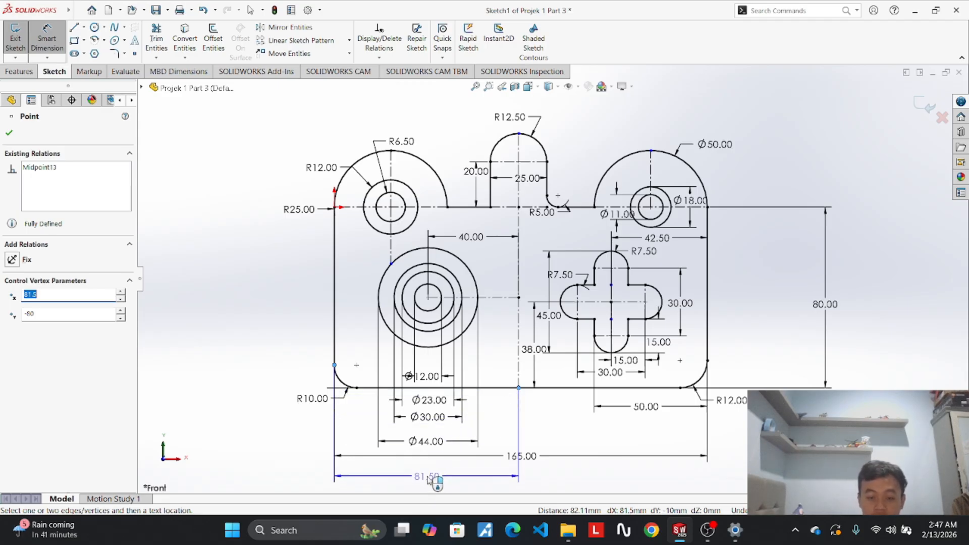
{"action": "key", "text": "Escape"}
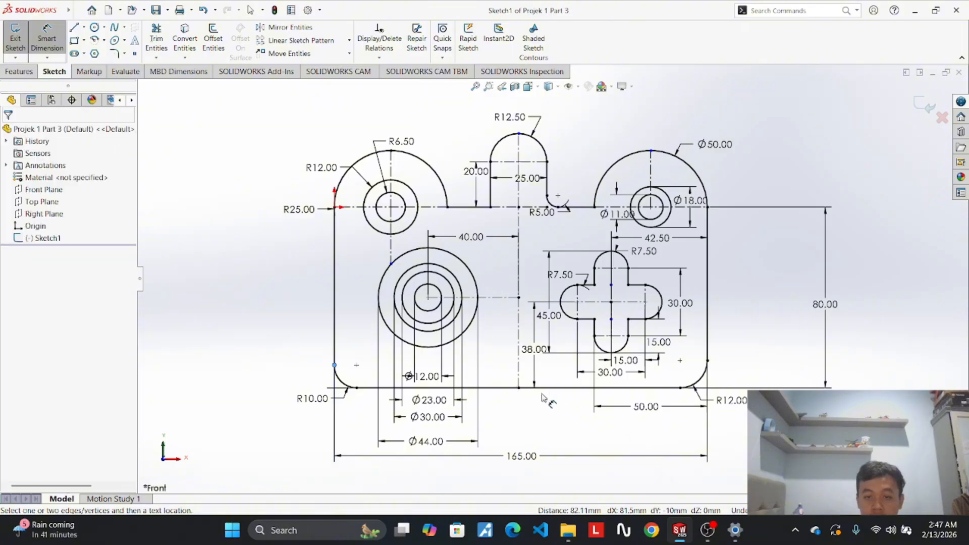
{"action": "left_click", "coordinate": [519, 389]}
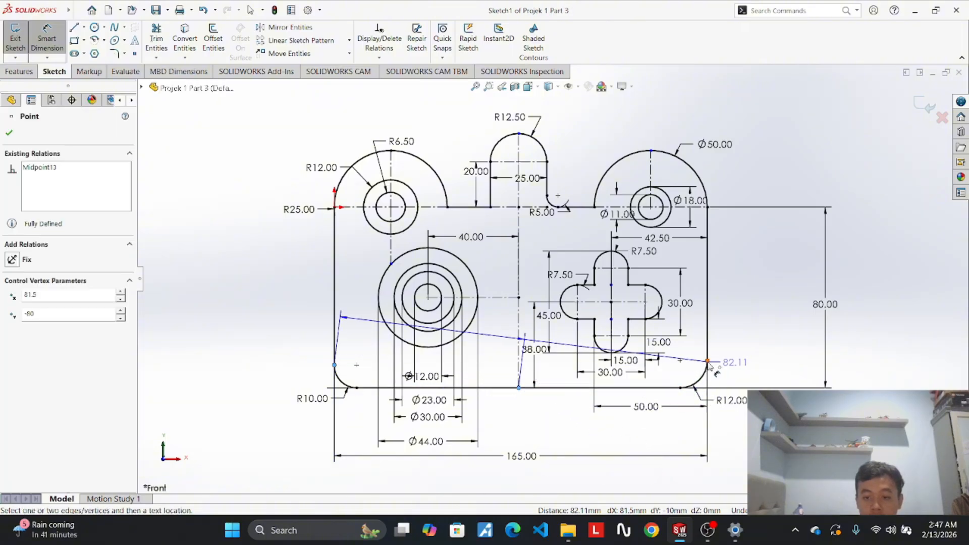
{"action": "key", "text": "Escape"}
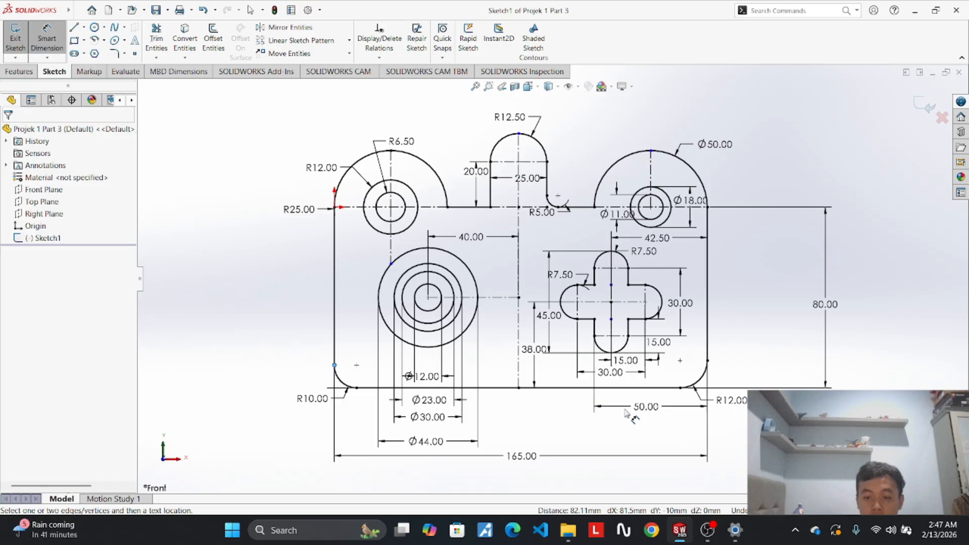
Measure the distances from the upper end of the R12 corner arc to the opposite R10 arc's end and to the centerline's lower end.
{"action": "left_click", "coordinate": [708, 362]}
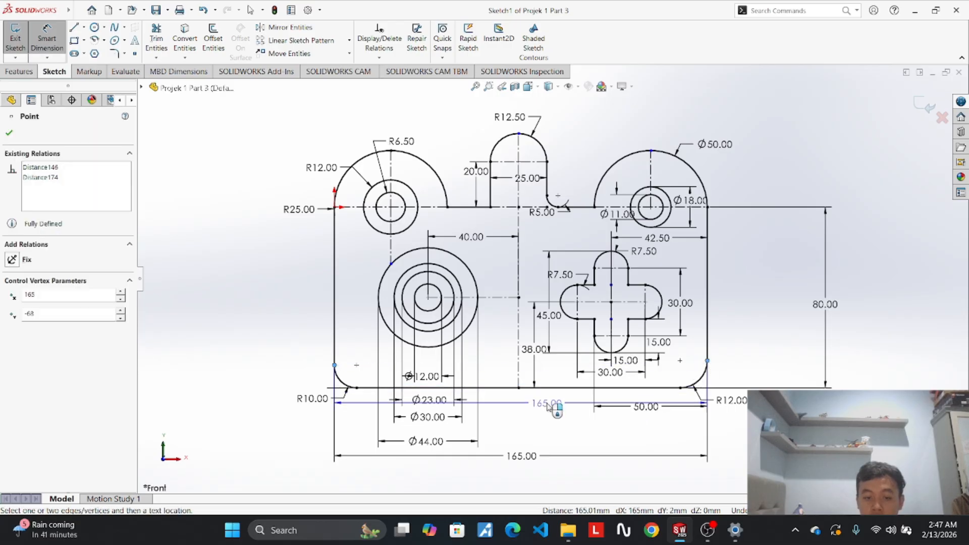
{"action": "key", "text": "Escape"}
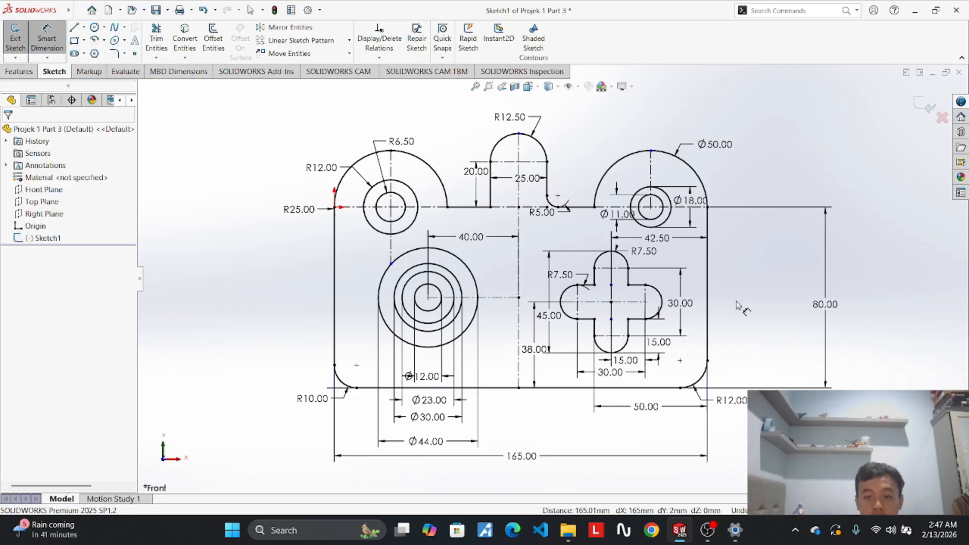
{"action": "left_click", "coordinate": [709, 362]}
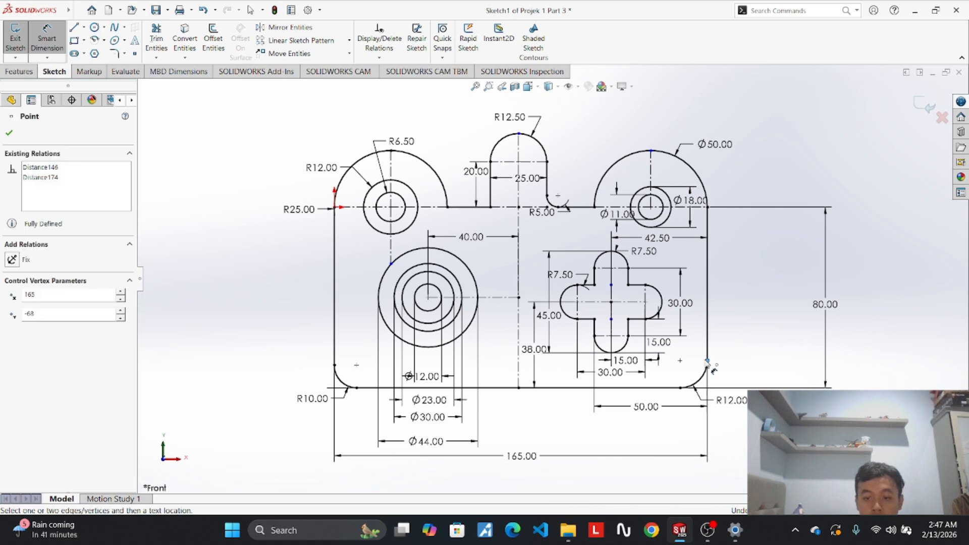
{"action": "left_click", "coordinate": [519, 389]}
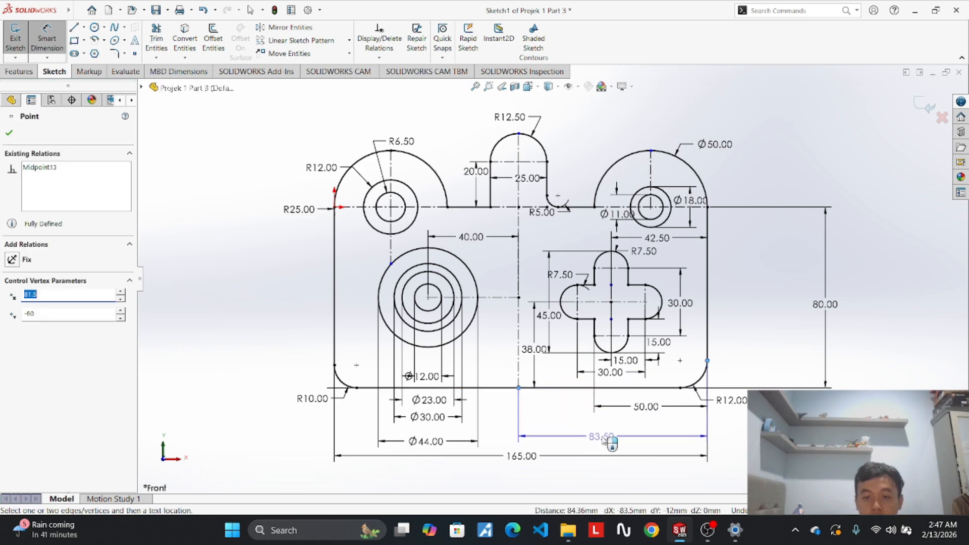
{"action": "key", "text": "Escape"}
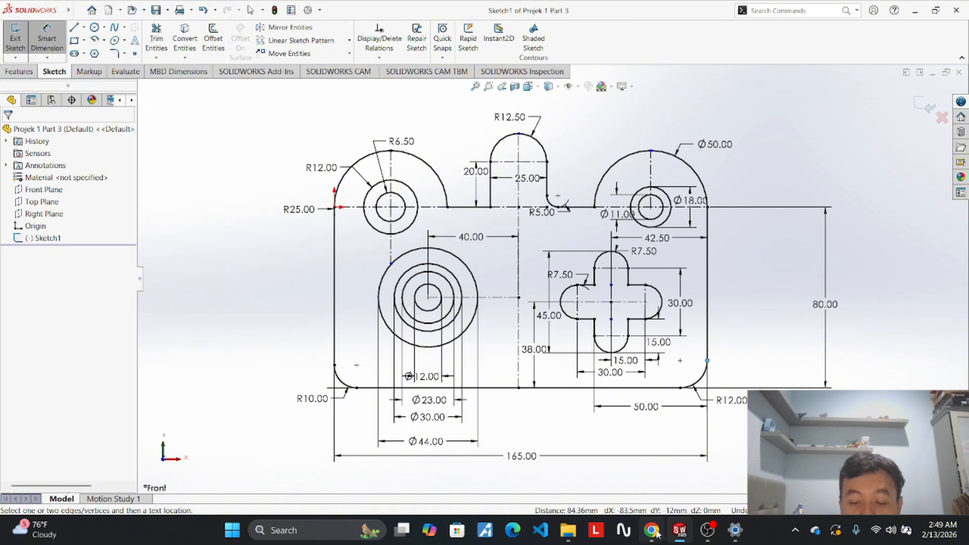
Switch to the module PDF in Chrome and examine the dimensions in drawing c on page 2.
{"action": "left_click", "coordinate": [648, 444]}
{"action": "scroll", "coordinate": [626, 353], "scroll_direction": "down", "scroll_amount": 2}
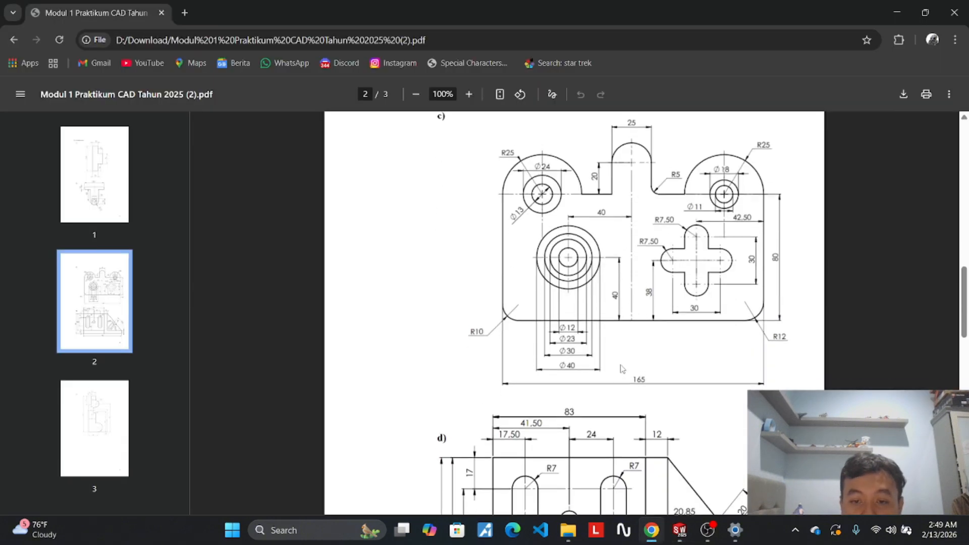
{"action": "scroll", "coordinate": [630, 303], "scroll_direction": "up", "scroll_amount": 1}
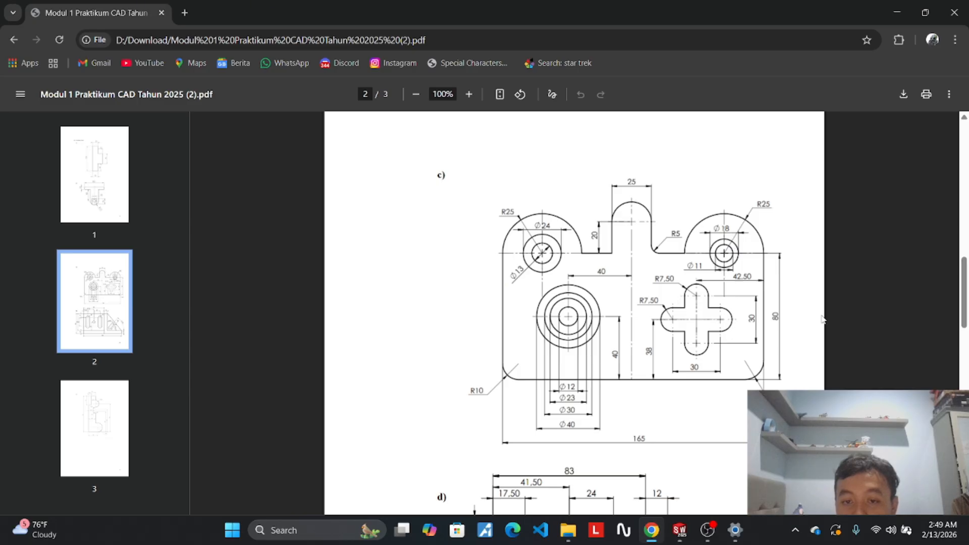
Switch to the SOLIDWORKS Part3 sketch and draw a vertical centerline from the bottom edge's midpoint up to the plate's top edge.
{"action": "mouse_move", "coordinate": [679, 530]}
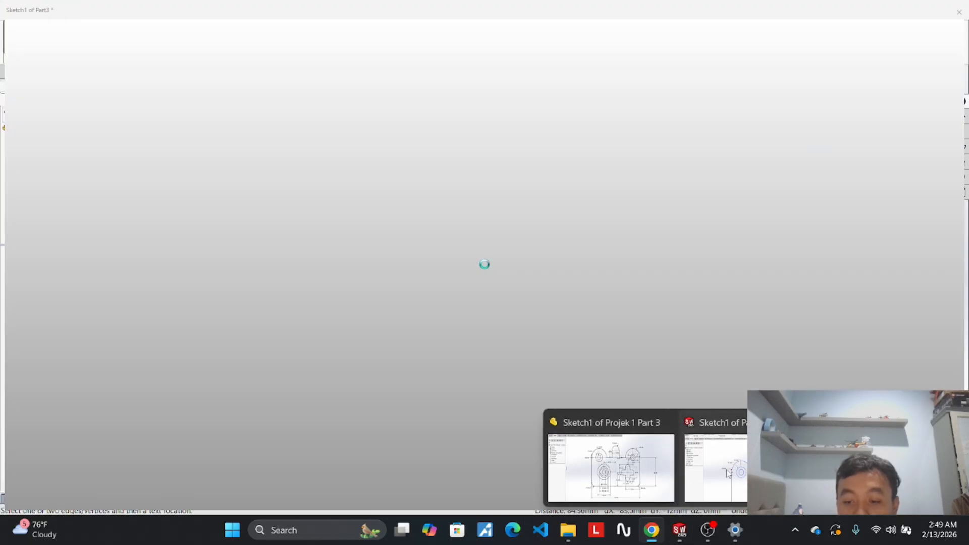
{"action": "left_click", "coordinate": [714, 445]}
{"action": "scroll", "coordinate": [631, 326], "scroll_direction": "down", "scroll_amount": 2}
{"action": "scroll", "coordinate": [627, 327], "scroll_direction": "up", "scroll_amount": 3}
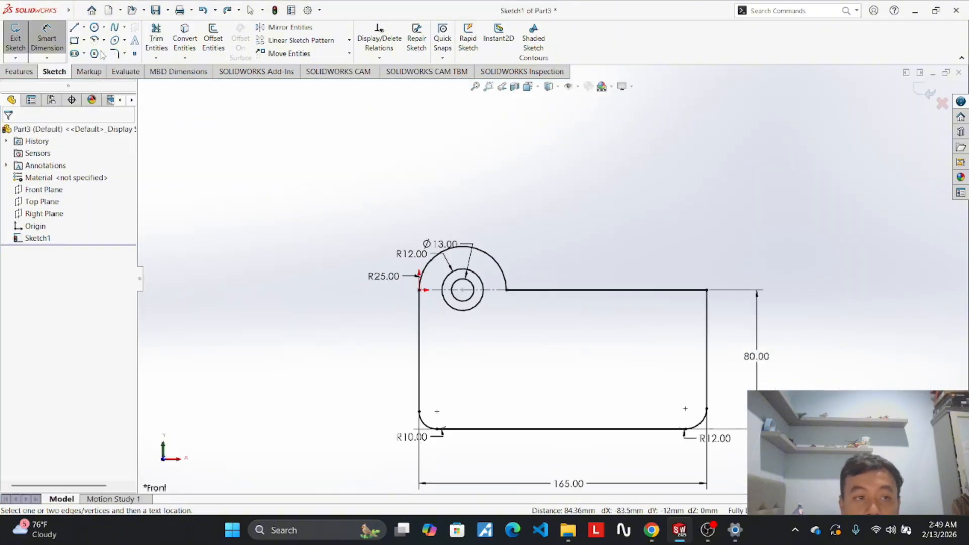
{"action": "left_click", "coordinate": [84, 28]}
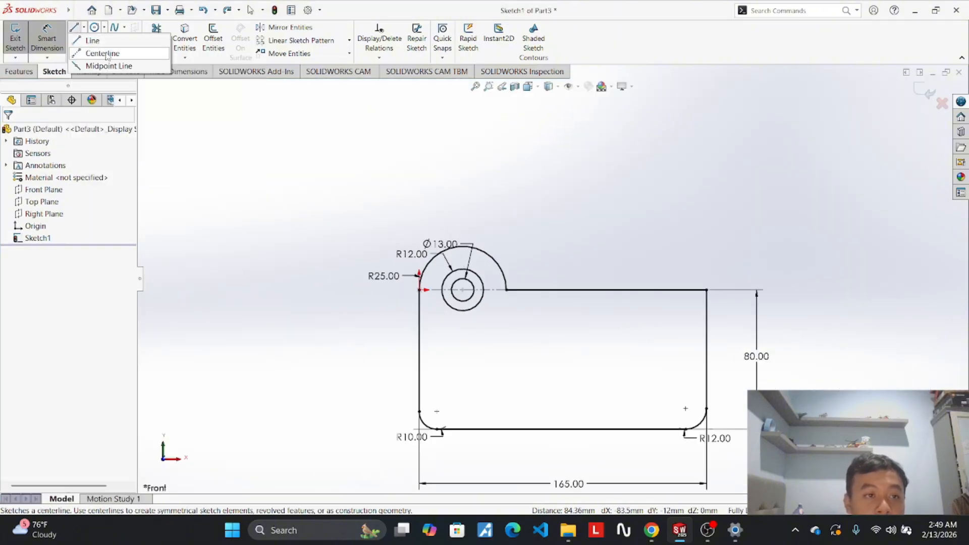
{"action": "left_click", "coordinate": [101, 52]}
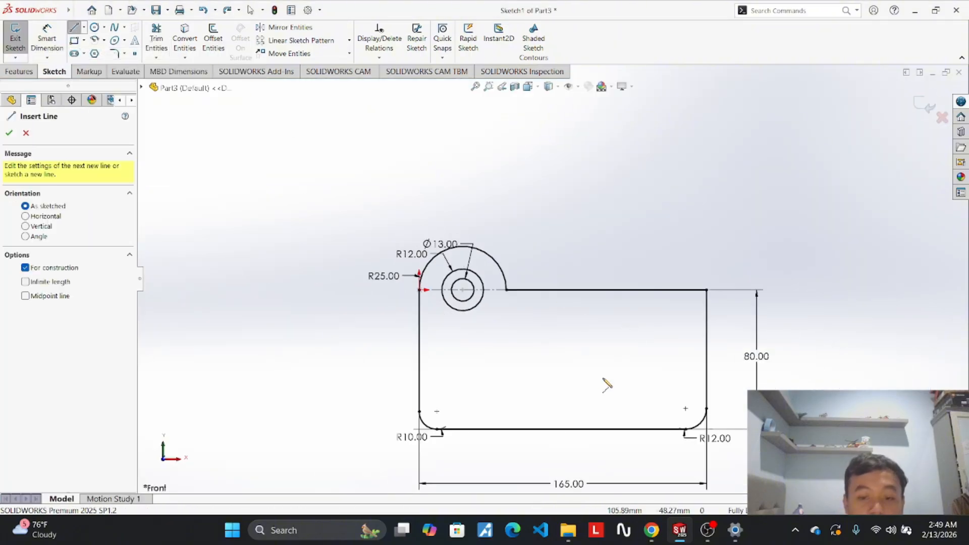
{"action": "left_click", "coordinate": [561, 429]}
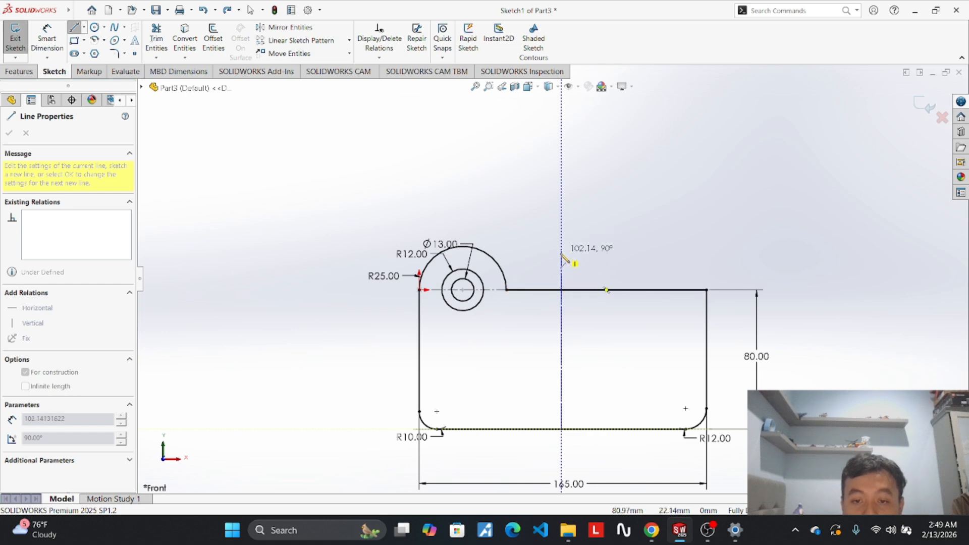
{"action": "left_click", "coordinate": [562, 289]}
{"action": "key", "text": "Escape"}
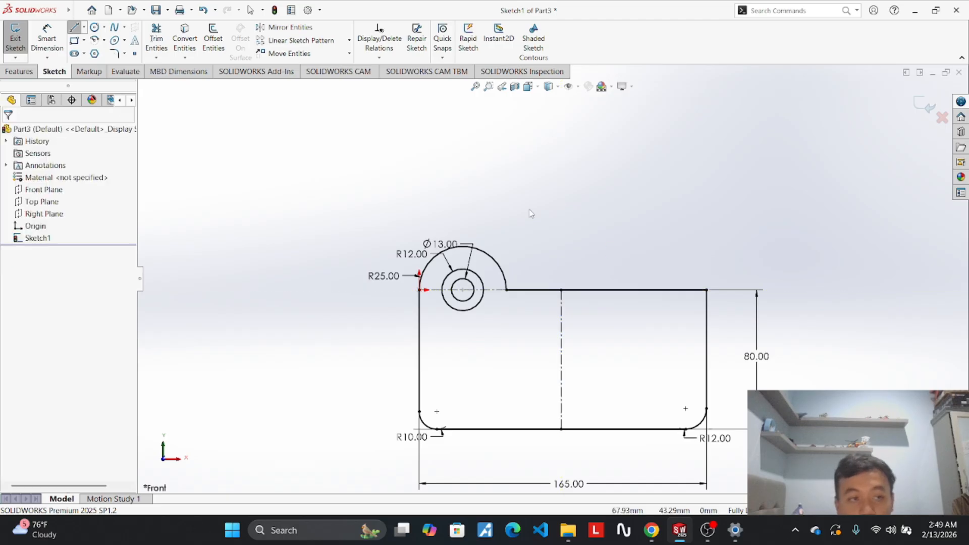
Measure the horizontal distance from the upper end of the R10 corner arc to the new centerline's lower end without placing a dimension.
{"action": "left_click", "coordinate": [47, 37]}
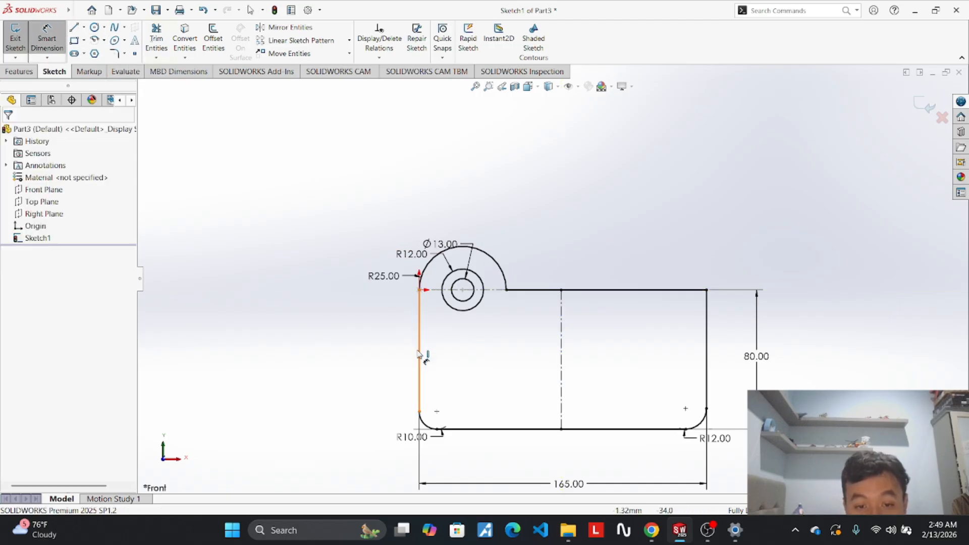
{"action": "left_click", "coordinate": [419, 412]}
{"action": "left_click", "coordinate": [562, 430]}
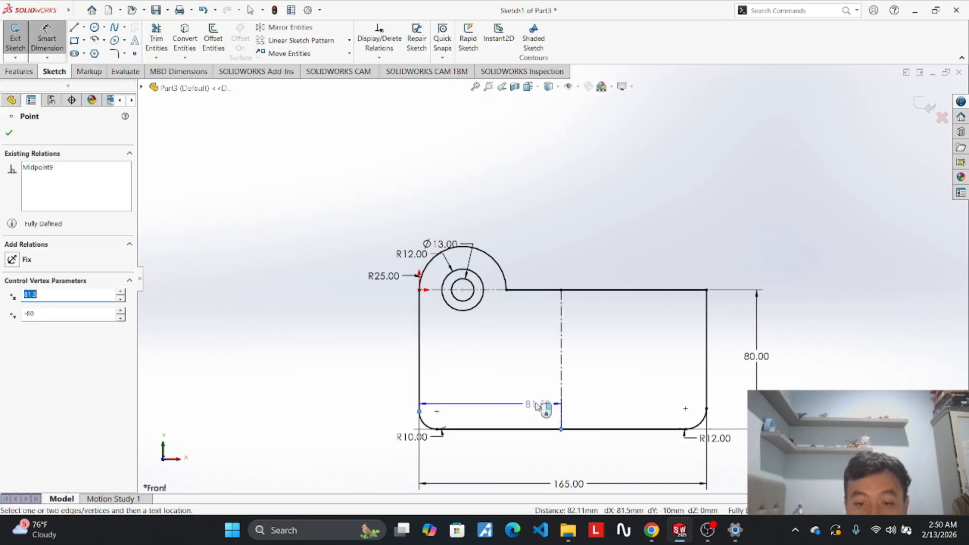
{"action": "key", "text": "Escape"}
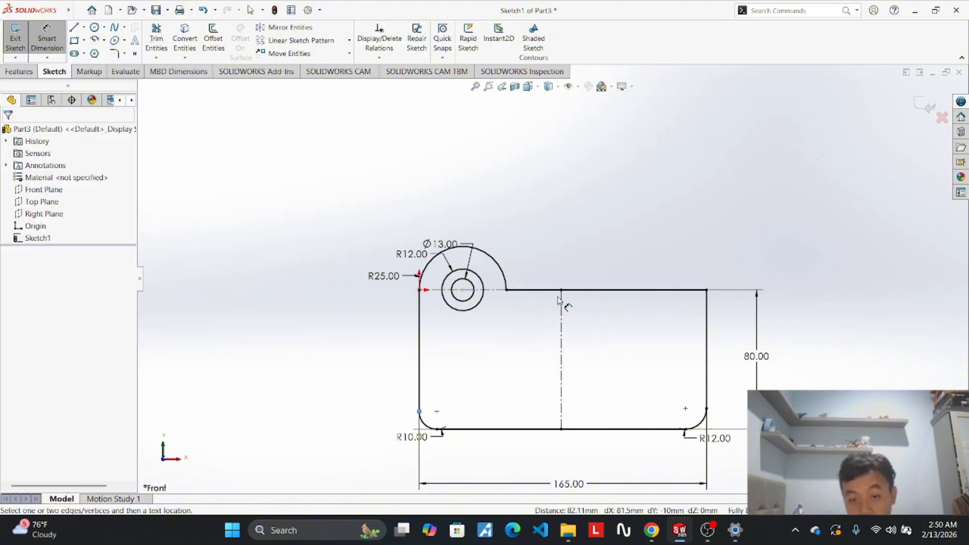
{"action": "scroll", "coordinate": [559, 300], "scroll_direction": "down", "scroll_amount": 5}
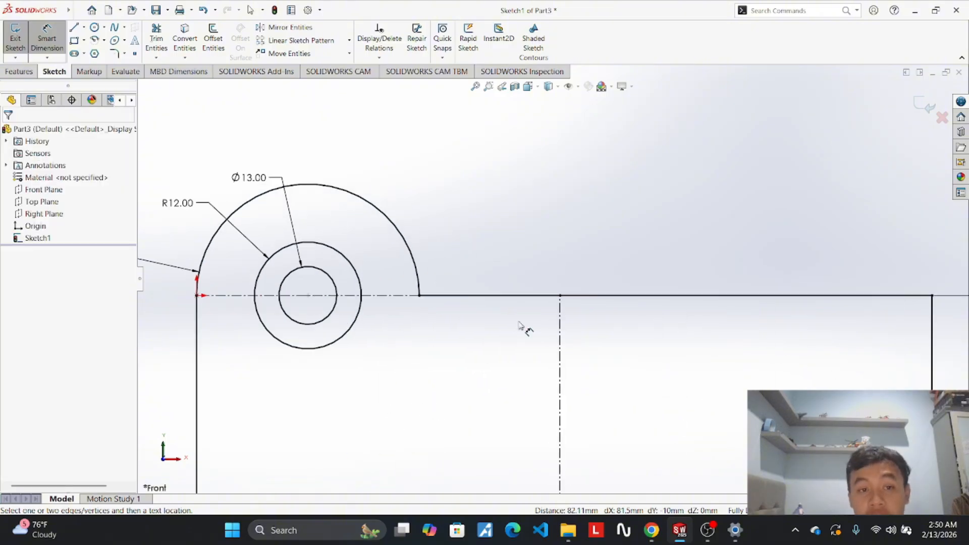
{"action": "scroll", "coordinate": [543, 263], "scroll_direction": "up", "scroll_amount": 2}
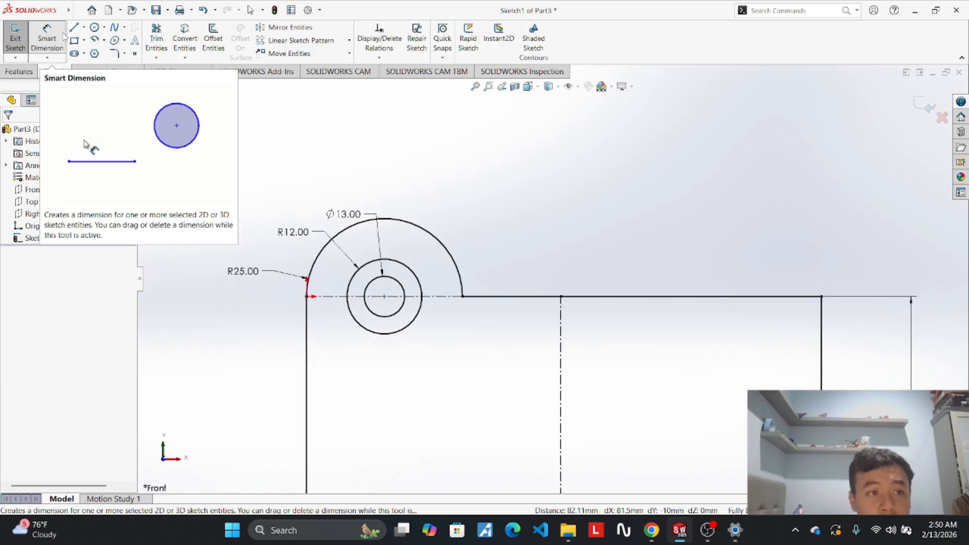
{"action": "left_click", "coordinate": [47, 38]}
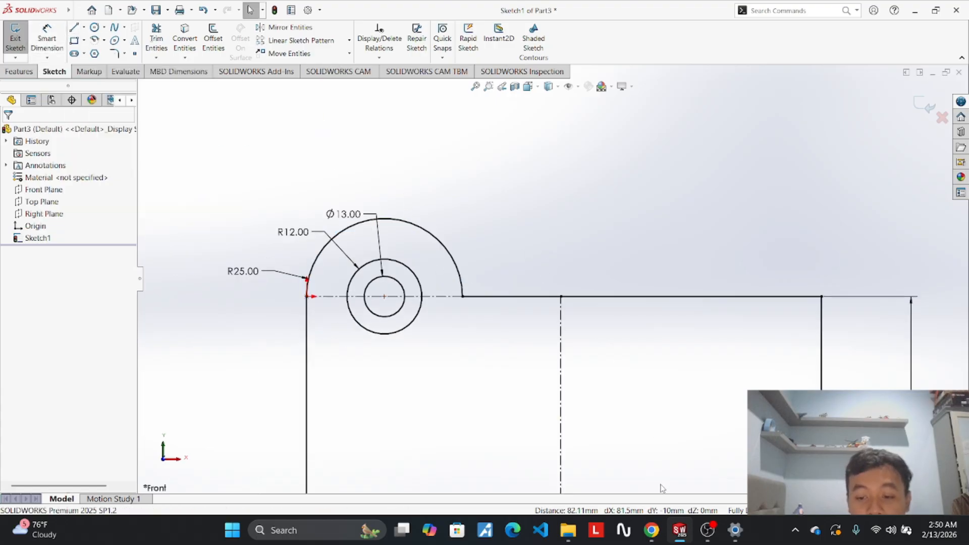
In the Projek 1 Part 3 sketch, reposition the central tab's height dimension and move its 25 mm width dimension above the tab.
{"action": "mouse_move", "coordinate": [681, 530]}
{"action": "mouse_move", "coordinate": [628, 474]}
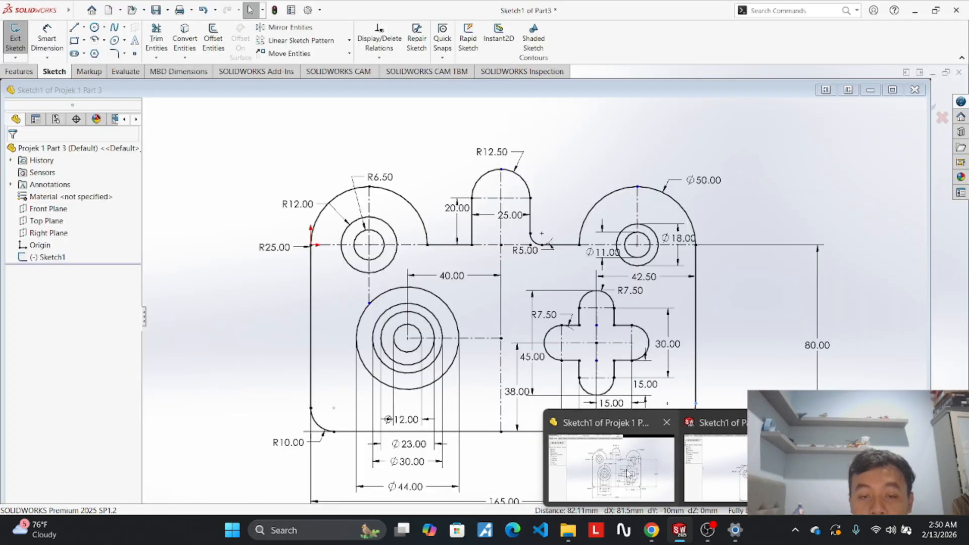
{"action": "left_click", "coordinate": [627, 474]}
{"action": "left_click_drag", "start_coordinate": [477, 175], "coordinate": [475, 180]}
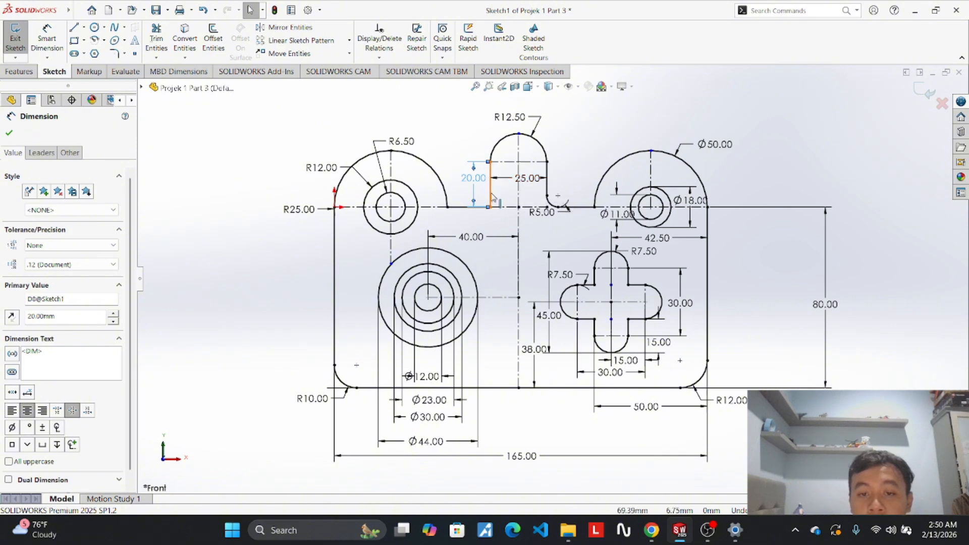
{"action": "left_click_drag", "start_coordinate": [534, 188], "coordinate": [534, 103]}
{"action": "left_click", "coordinate": [598, 124]}
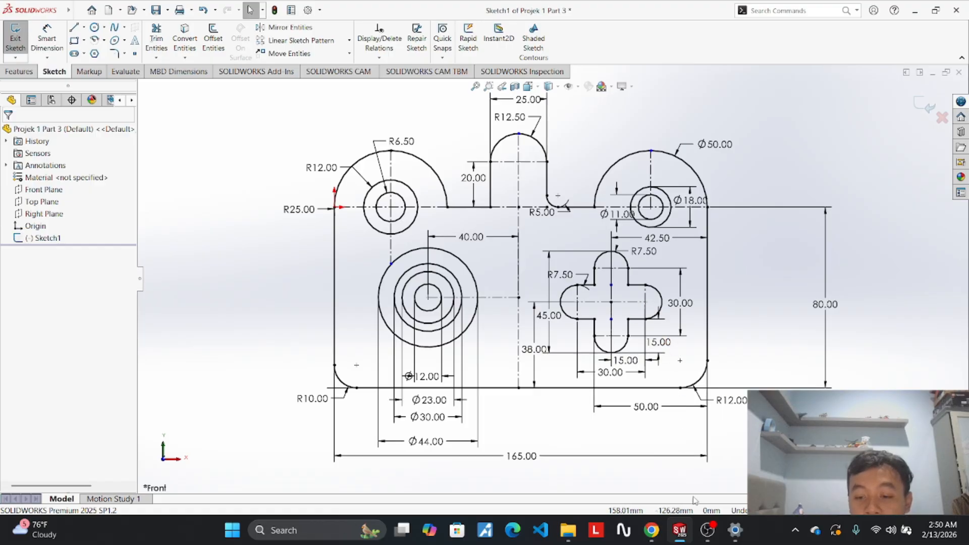
In the Part3 sketch, draw a center rectangle about 38 mm wide, centred on the centerline's upper end.
{"action": "mouse_move", "coordinate": [689, 540]}
{"action": "left_click", "coordinate": [717, 449]}
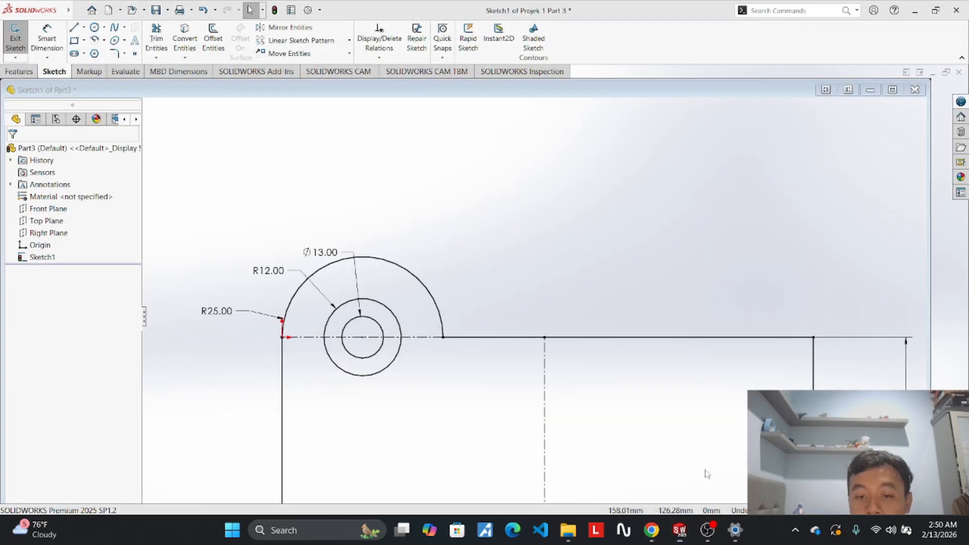
{"action": "left_click", "coordinate": [83, 41]}
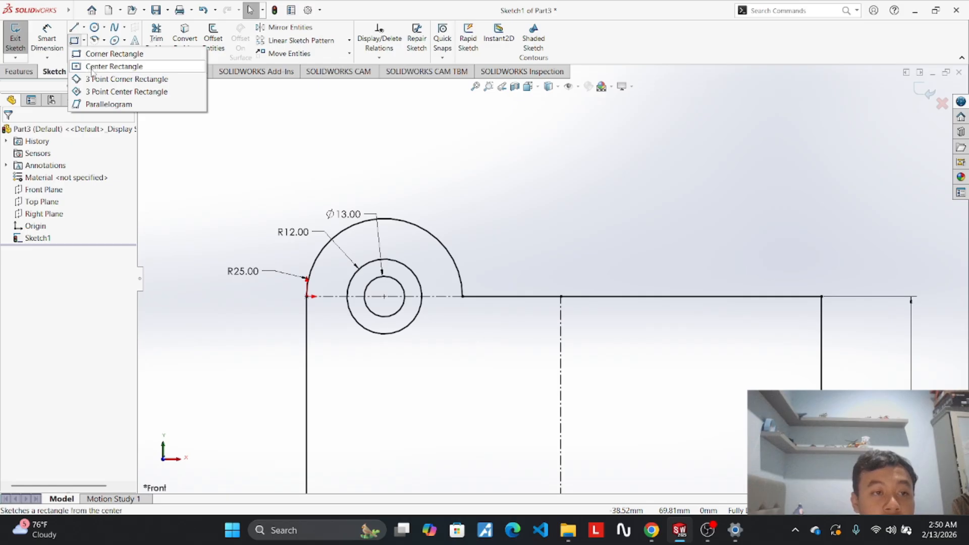
{"action": "left_click", "coordinate": [92, 69]}
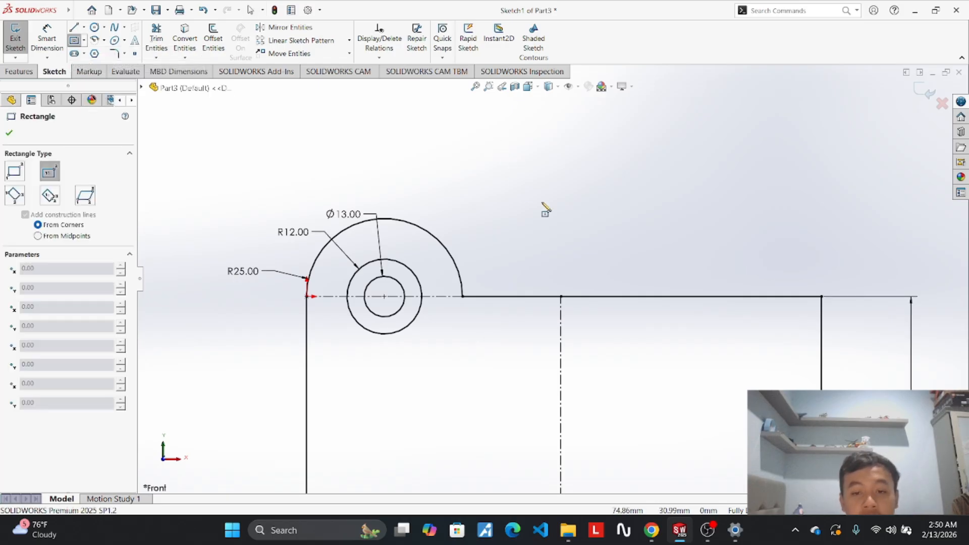
{"action": "left_click", "coordinate": [561, 296]}
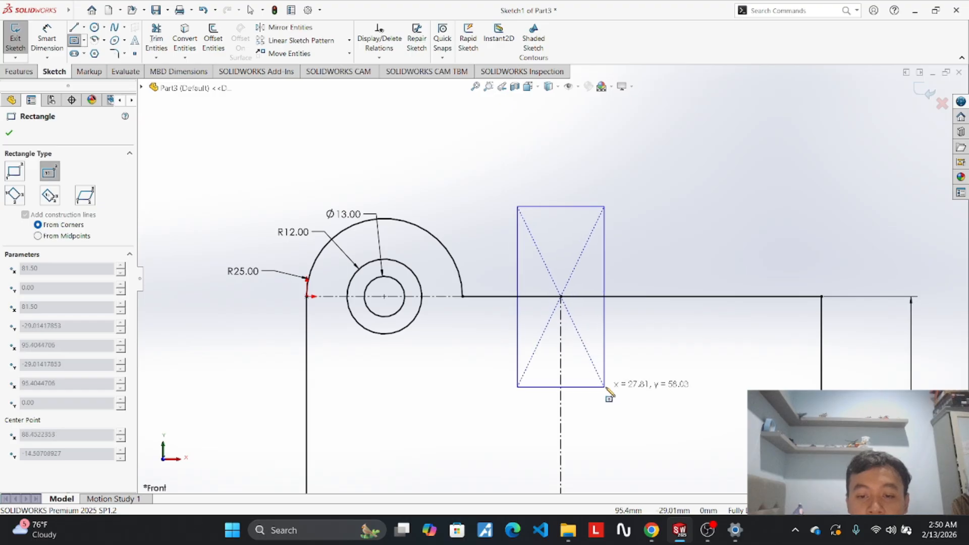
{"action": "left_click", "coordinate": [621, 376]}
Dimension the center rectangle 25 mm wide and 40 mm high.
{"action": "left_click", "coordinate": [49, 35]}
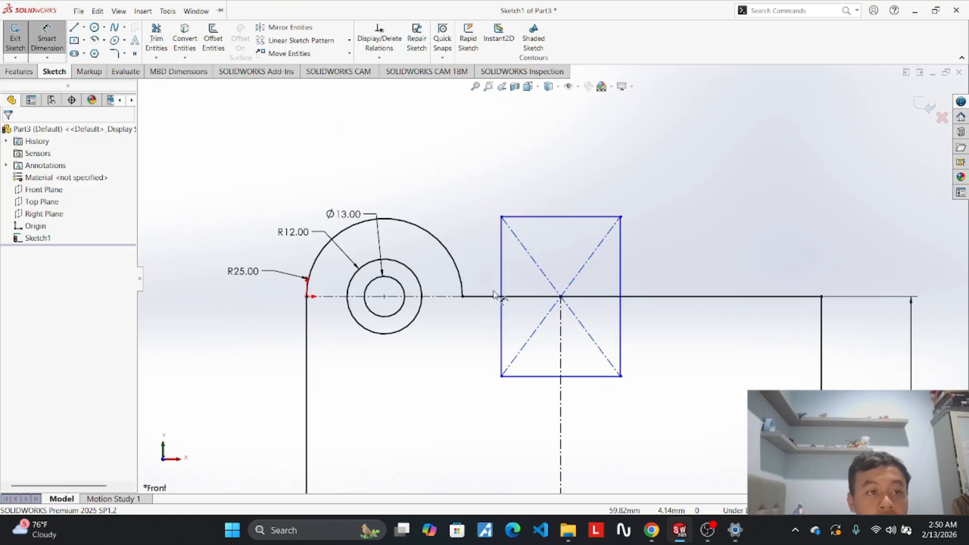
{"action": "left_click", "coordinate": [545, 376]}
{"action": "left_click", "coordinate": [543, 410]}
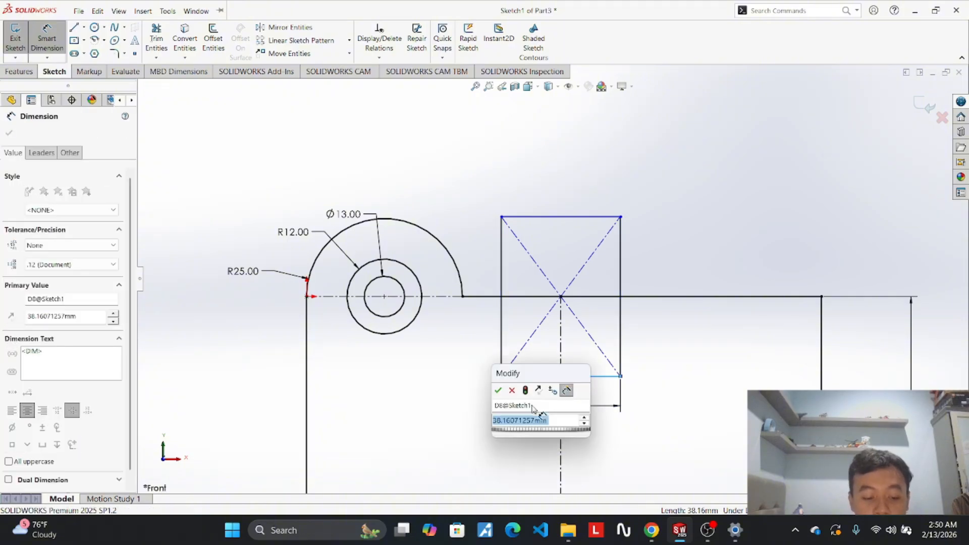
{"action": "type", "text": "25"}
{"action": "key", "text": "Return"}
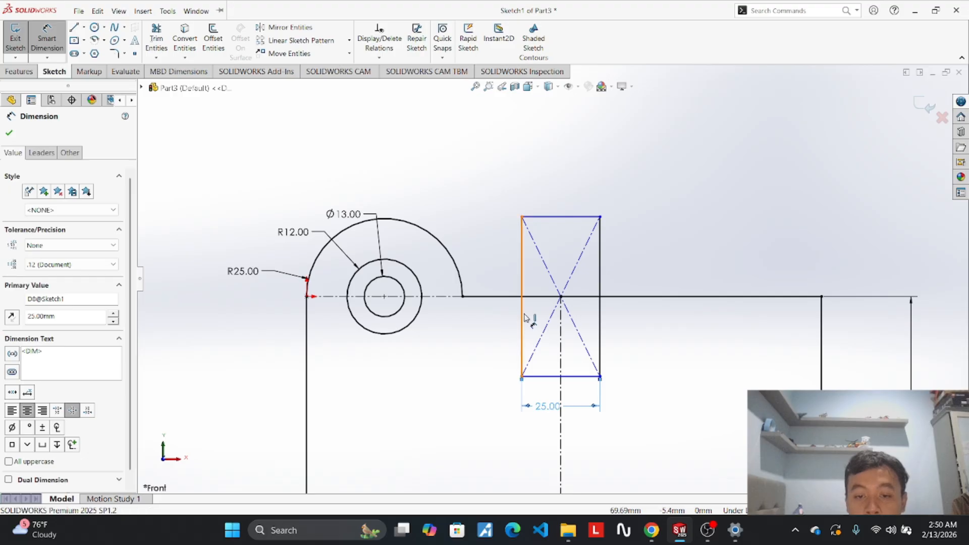
{"action": "left_click", "coordinate": [524, 315]}
{"action": "left_click", "coordinate": [498, 323]}
{"action": "type", "text": "40"}
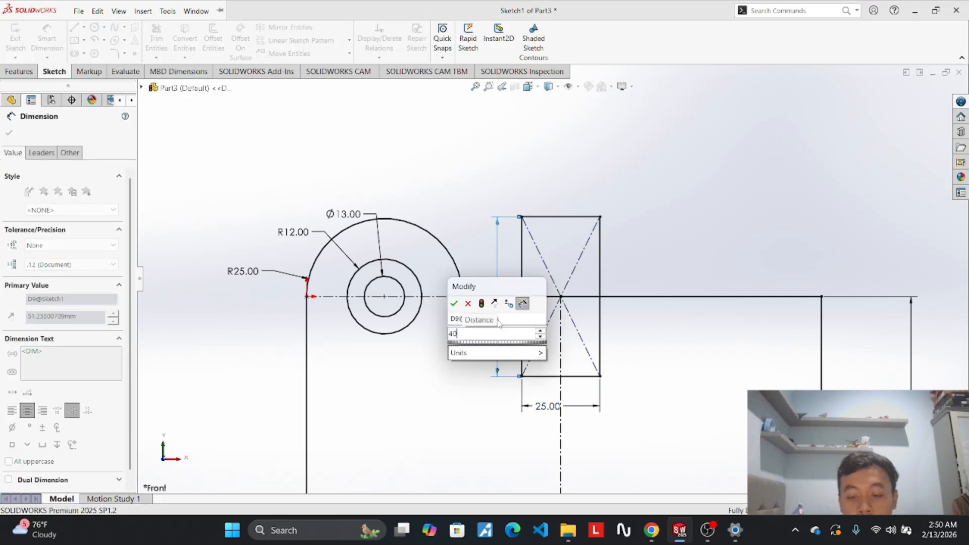
{"action": "key", "text": "Return"}
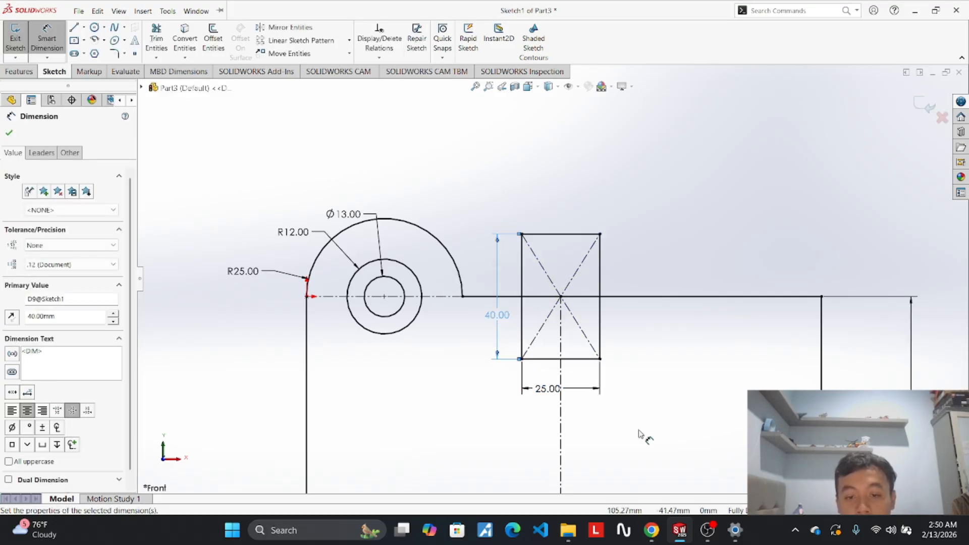
{"action": "mouse_move", "coordinate": [690, 531]}
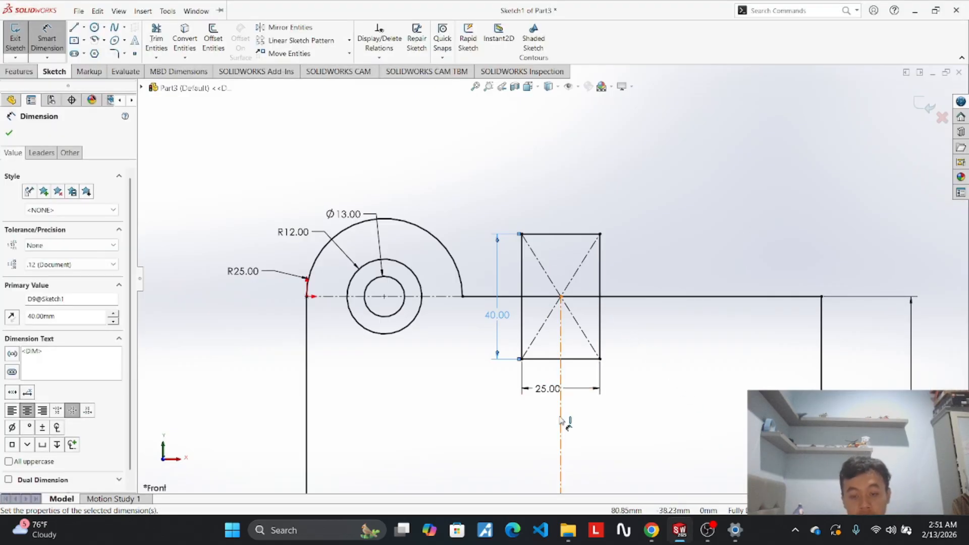
Trim the rectangle's lower half below the plate's top edge and dimension the remaining tab's side height as 20 mm.
{"action": "left_click", "coordinate": [163, 36]}
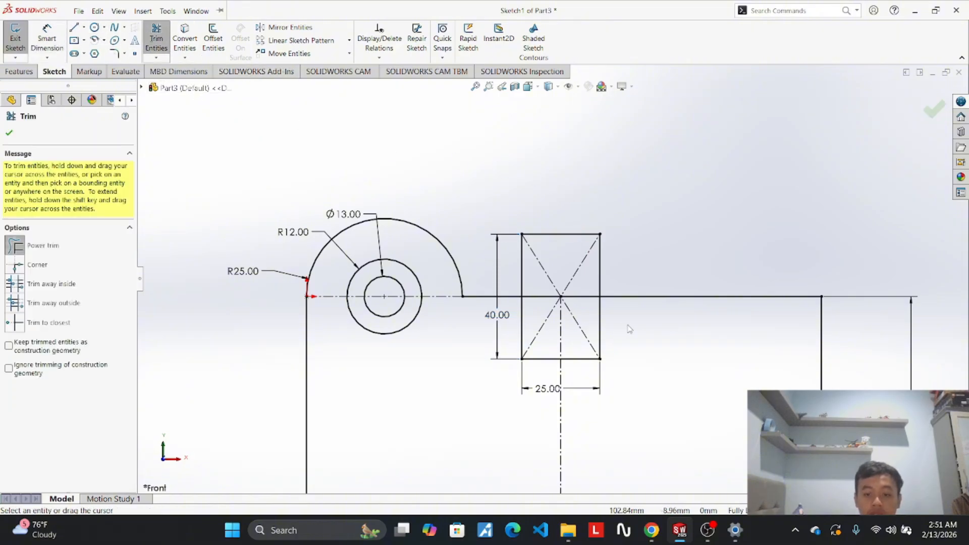
{"action": "mouse_move", "coordinate": [629, 329]}
{"action": "left_mouse_down"}
{"action": "mouse_move", "coordinate": [589, 372]}
{"action": "mouse_move", "coordinate": [530, 372]}
{"action": "mouse_move", "coordinate": [528, 345]}
{"action": "left_mouse_up"}
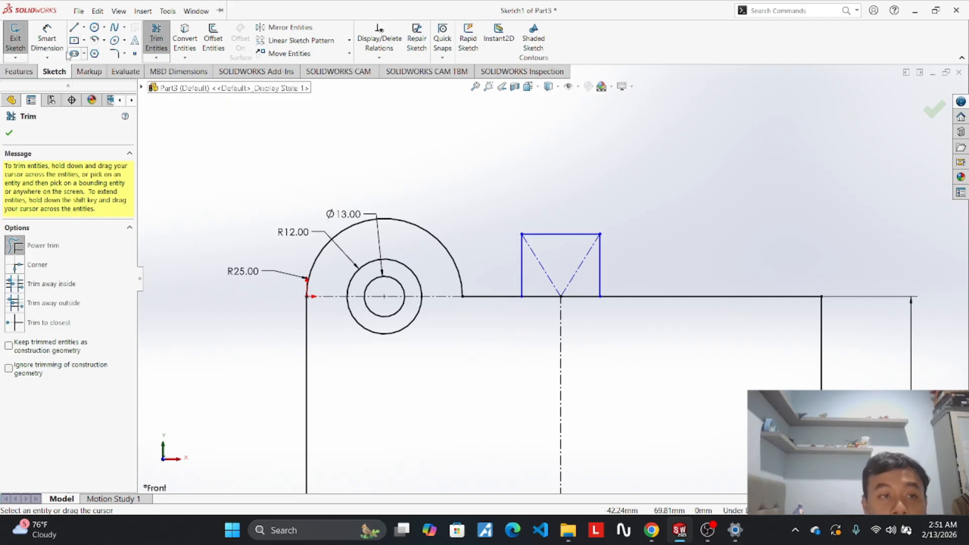
{"action": "left_click", "coordinate": [47, 40]}
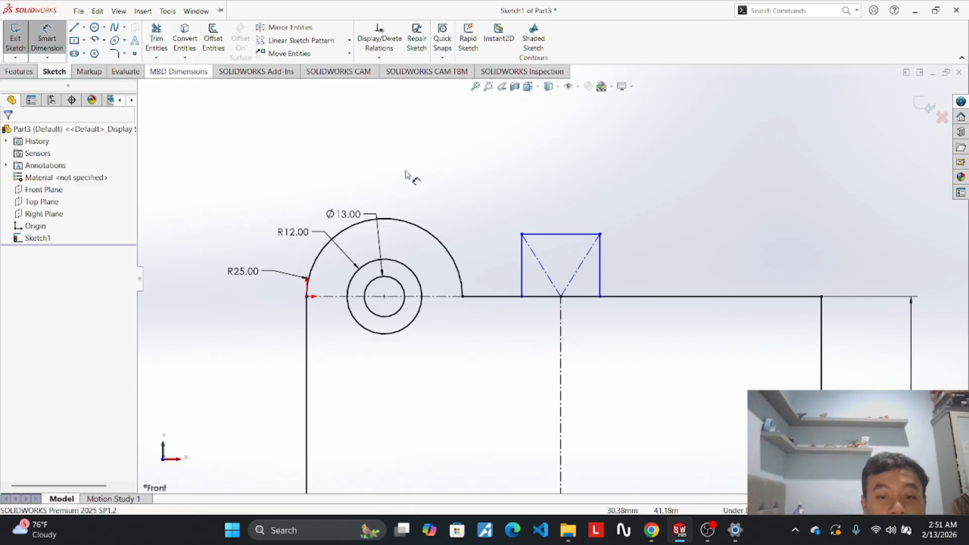
{"action": "left_click", "coordinate": [523, 267]}
{"action": "left_click", "coordinate": [500, 265]}
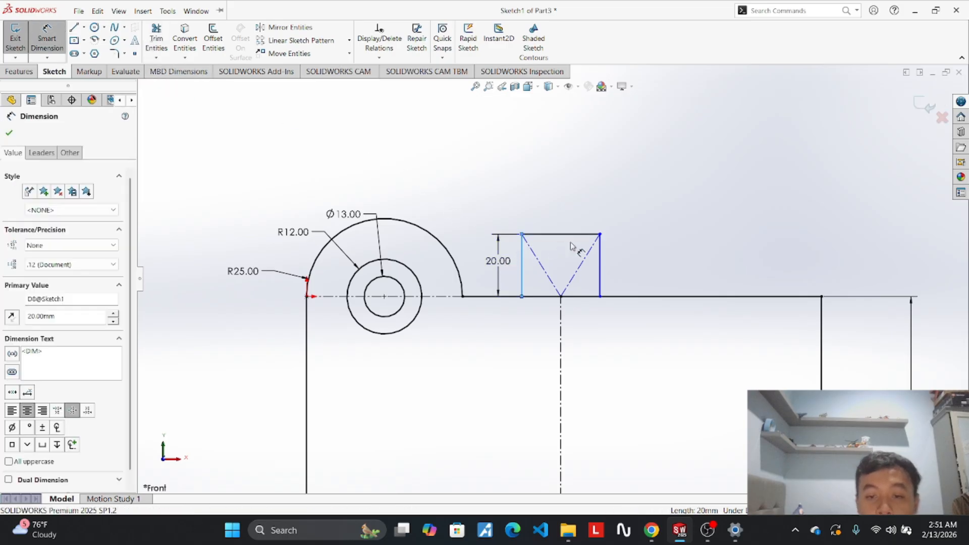
{"action": "key", "text": "Return"}
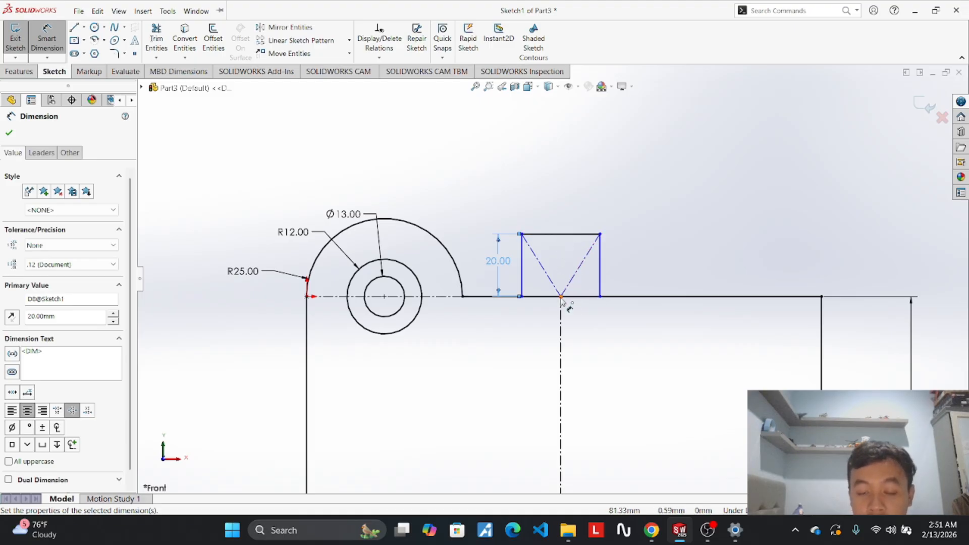
Add a 25 mm width dimension above the tab's top line.
{"action": "left_click", "coordinate": [560, 234]}
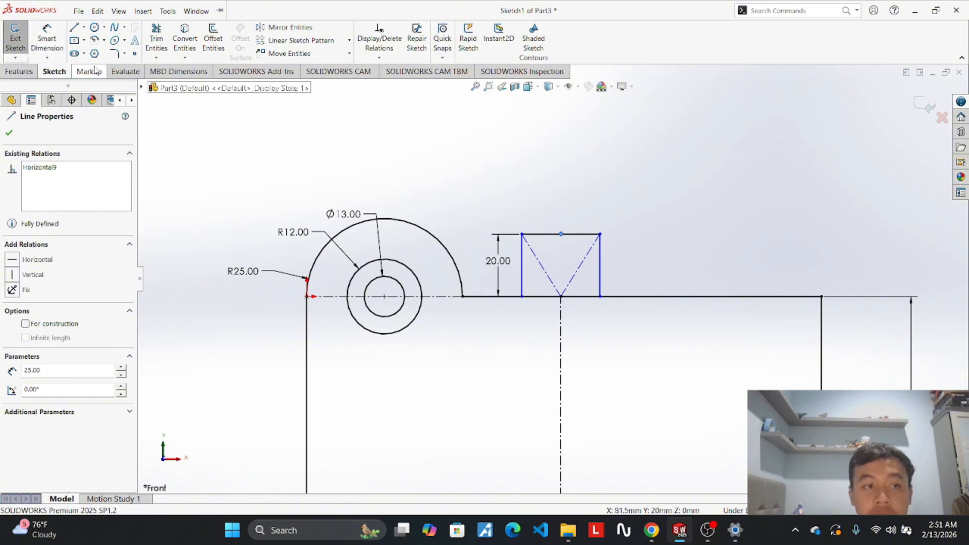
{"action": "key", "text": "Escape"}
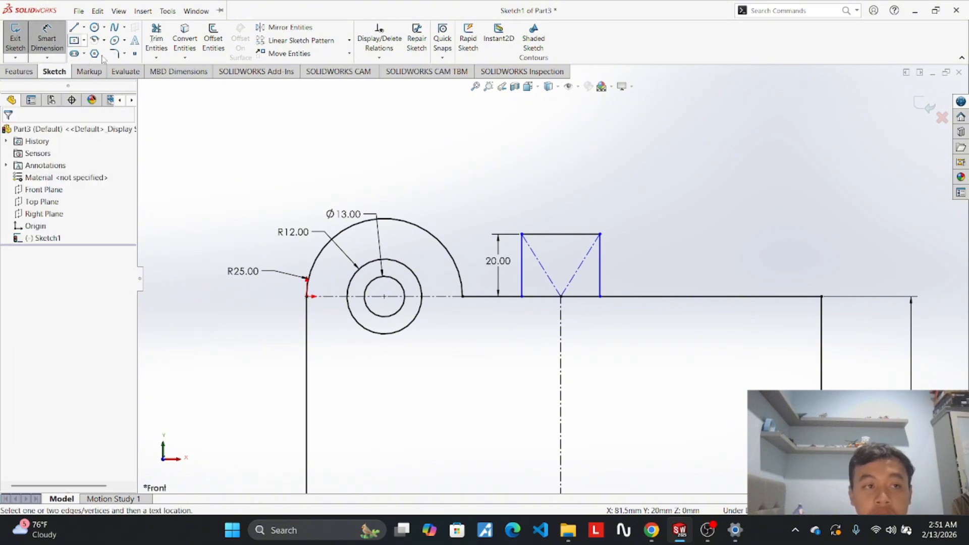
{"action": "left_click", "coordinate": [559, 235]}
{"action": "left_click", "coordinate": [599, 157]}
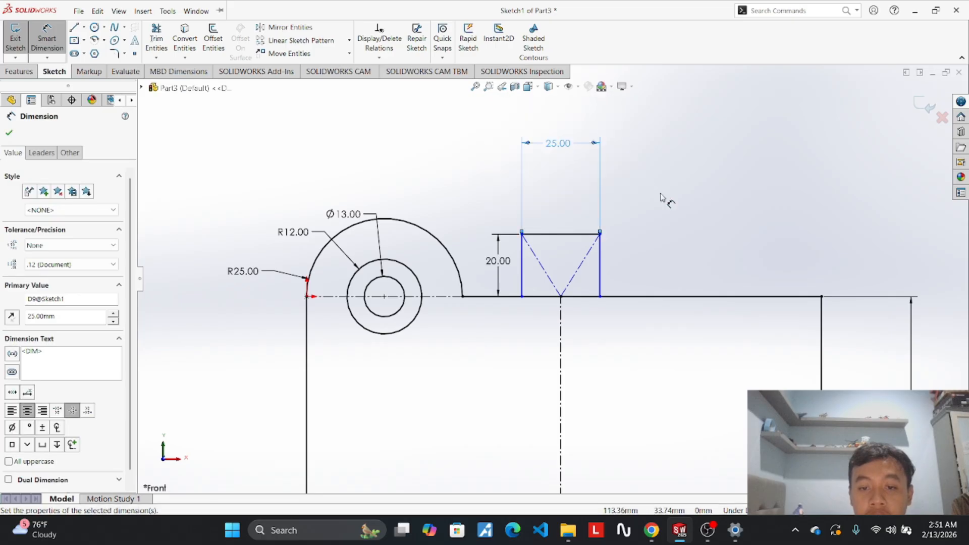
{"action": "key", "text": "Escape"}
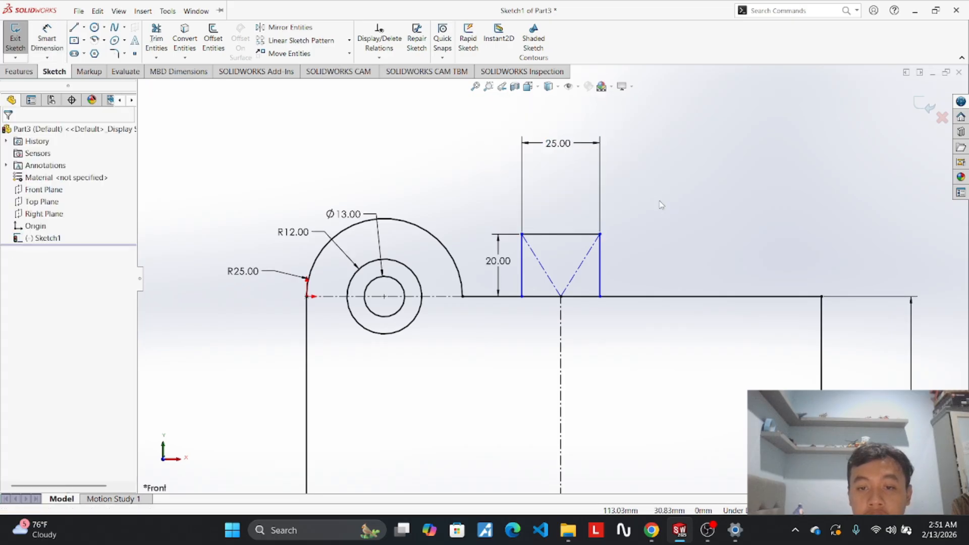
Delete the two diagonal construction lines inside the tab.
{"action": "right_click", "coordinate": [571, 287]}
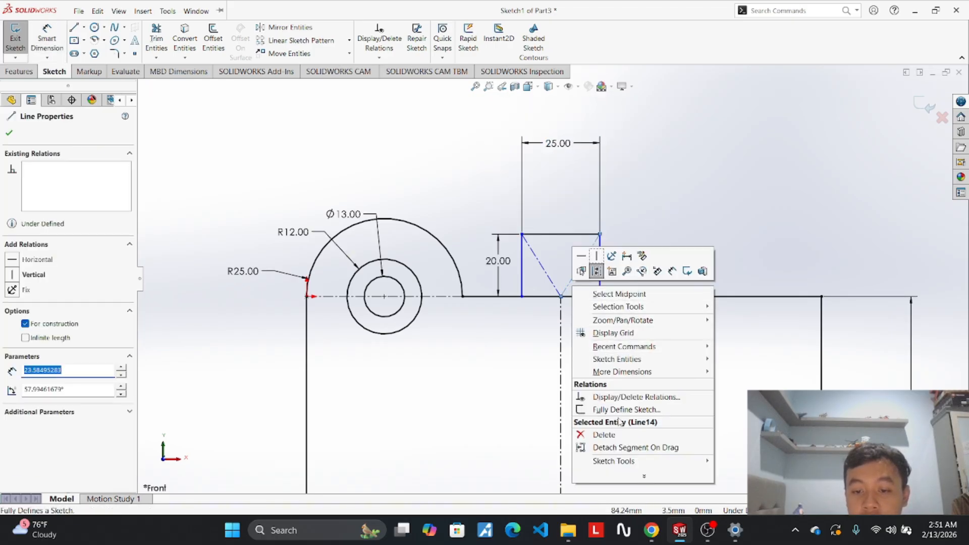
{"action": "key", "text": "Escape"}
{"action": "right_click", "coordinate": [554, 281]}
{"action": "left_click", "coordinate": [606, 440]}
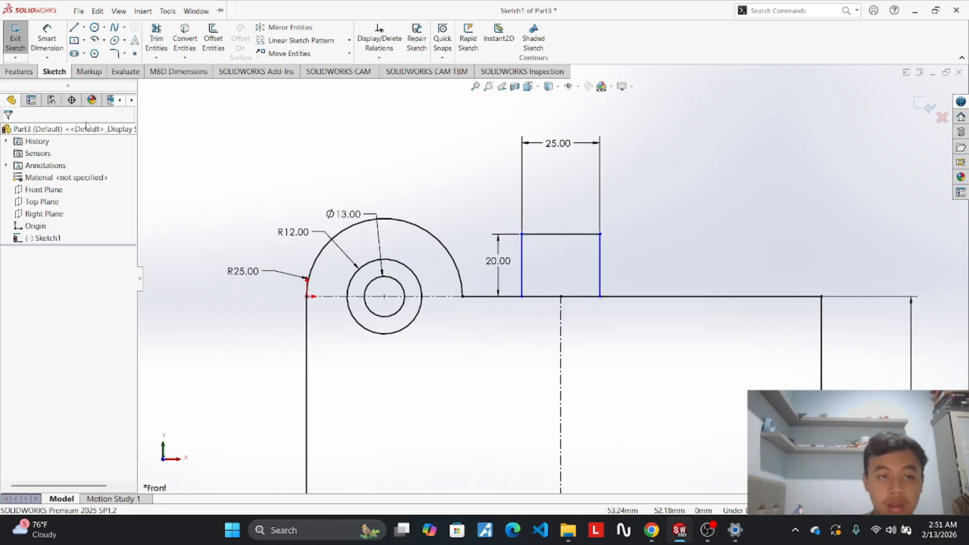
Draw a 12.5 mm radius circle centred on the tab's top line midpoint and trim away its lower half.
{"action": "left_click", "coordinate": [83, 28]}
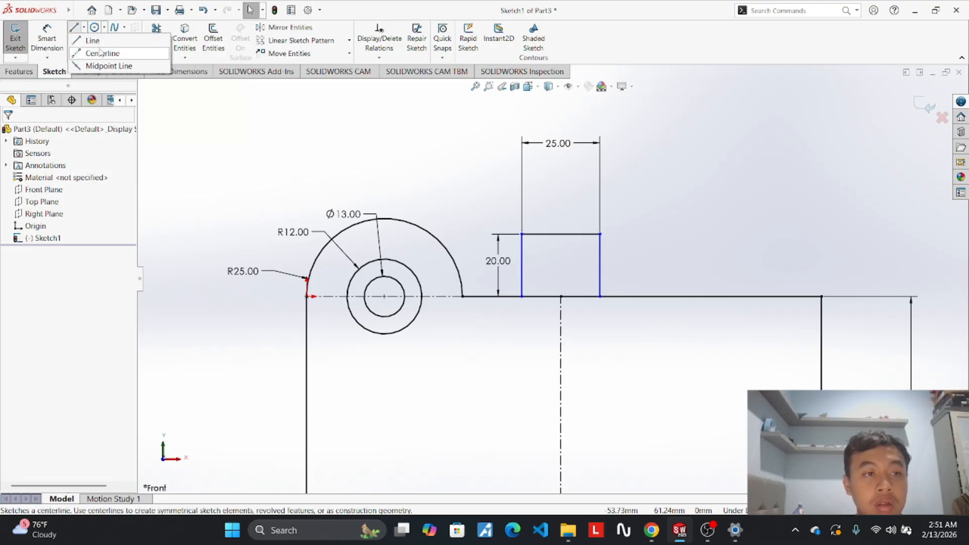
{"action": "left_click", "coordinate": [104, 29]}
{"action": "left_click", "coordinate": [100, 32]}
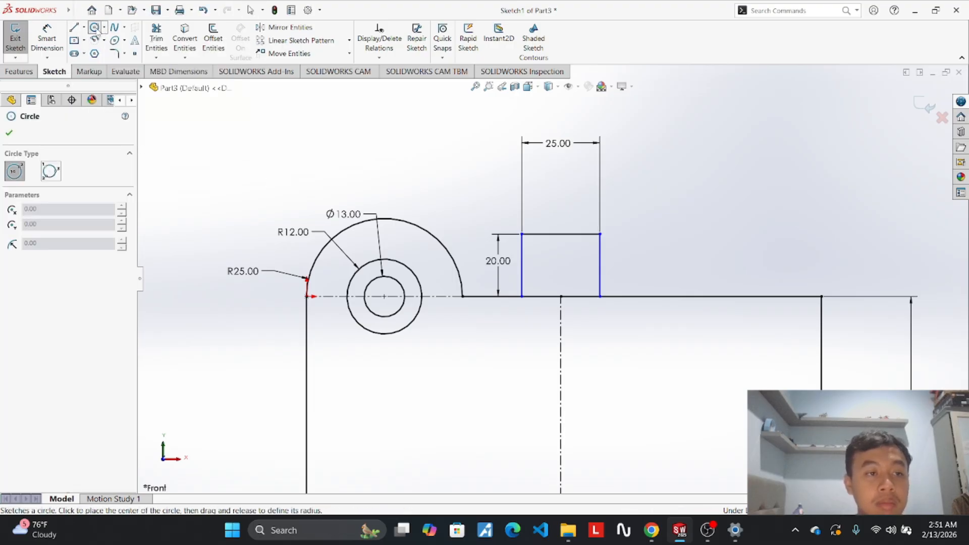
{"action": "left_click", "coordinate": [96, 28]}
{"action": "left_click", "coordinate": [104, 28]}
{"action": "left_click", "coordinate": [114, 37]}
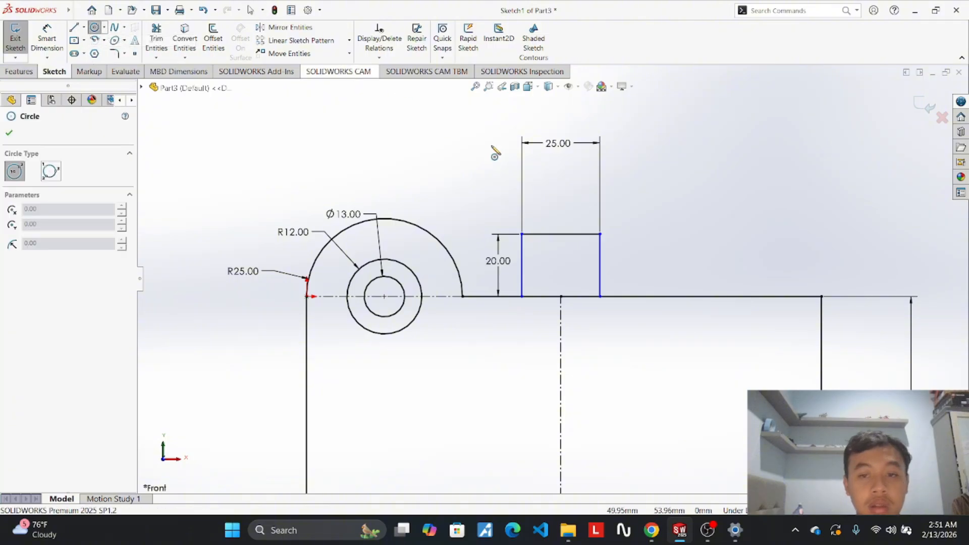
{"action": "left_click", "coordinate": [561, 233]}
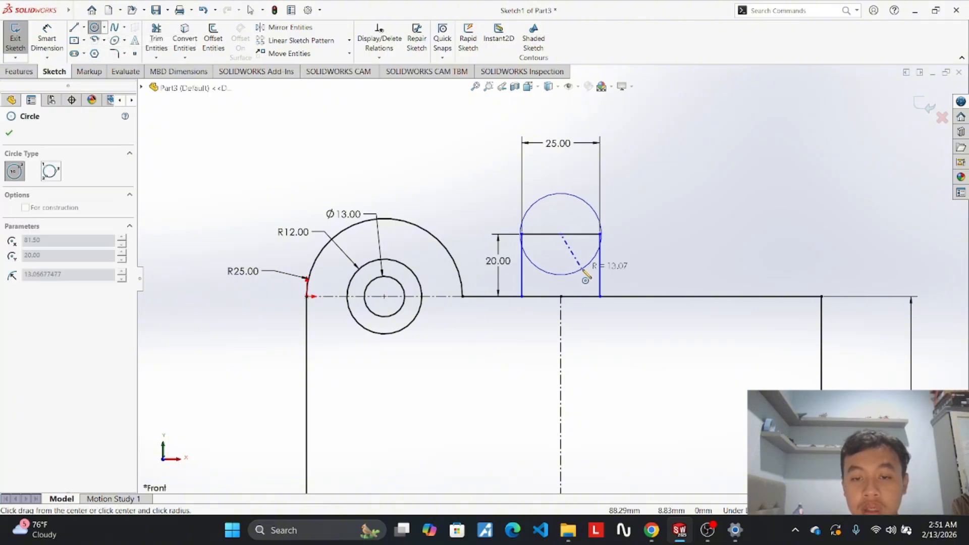
{"action": "left_click", "coordinate": [590, 259]}
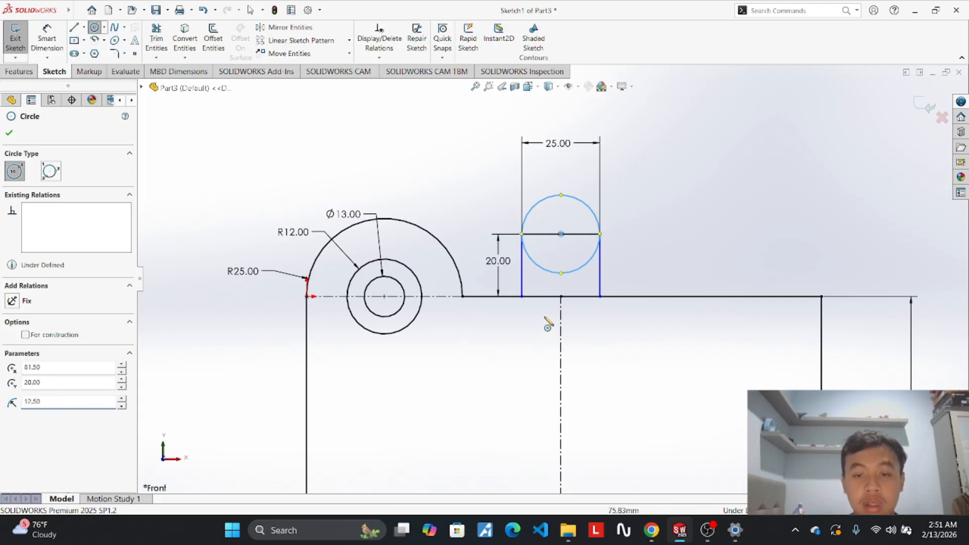
{"action": "key", "text": "Escape"}
{"action": "left_click", "coordinate": [157, 38]}
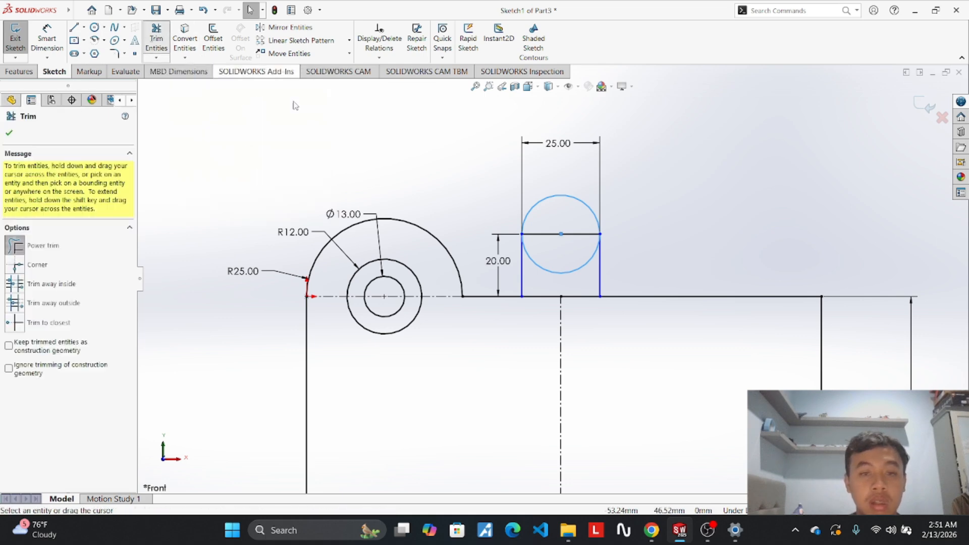
{"action": "left_click", "coordinate": [564, 271]}
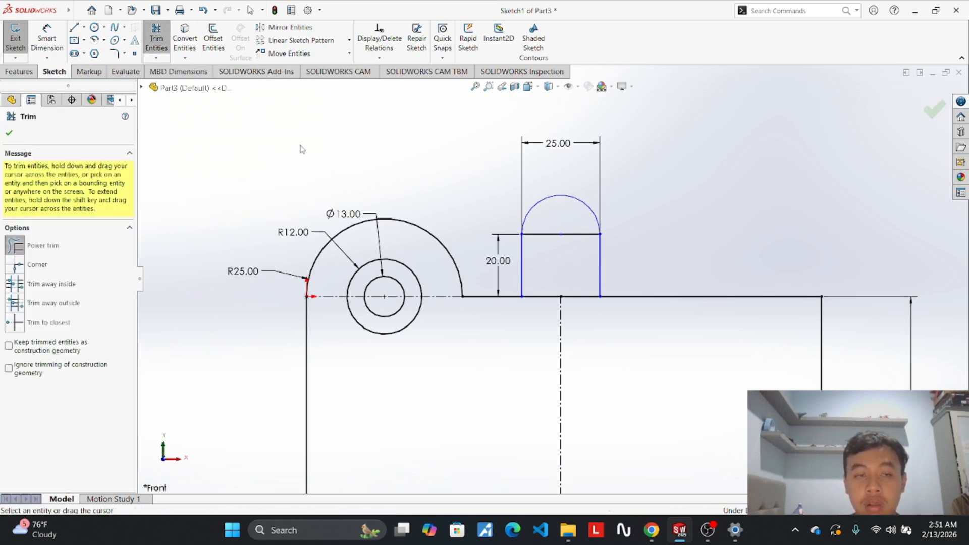
Try to add a radius dimension to the tab's top arc.
{"action": "left_click", "coordinate": [52, 32]}
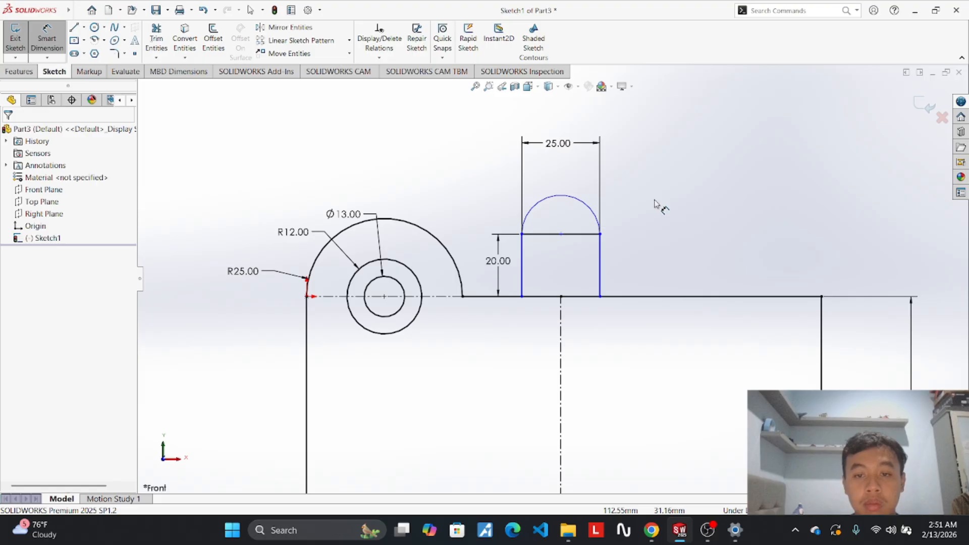
{"action": "left_click", "coordinate": [591, 208]}
{"action": "left_click", "coordinate": [634, 184]}
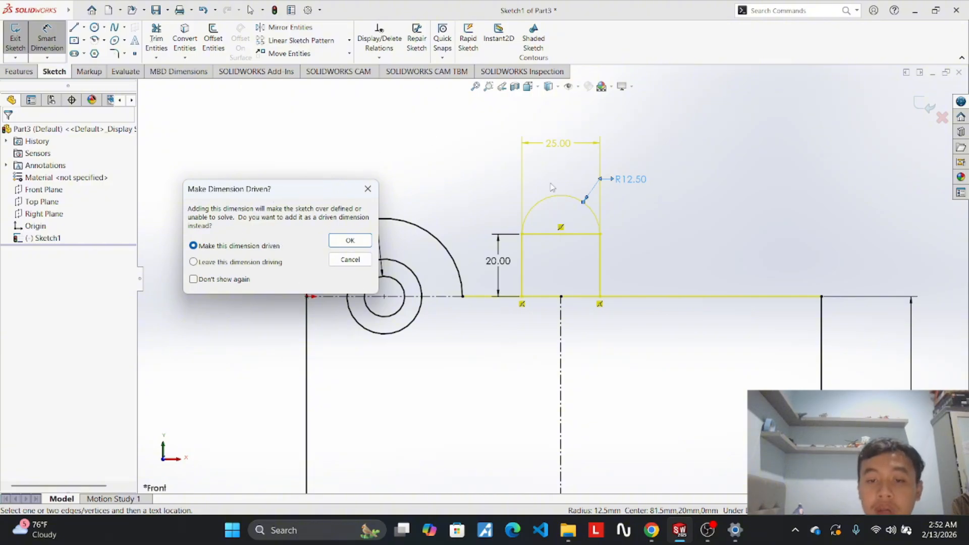
{"action": "left_click", "coordinate": [368, 189]}
Delete the tab's 25 mm width dimension.
{"action": "right_click", "coordinate": [569, 146]}
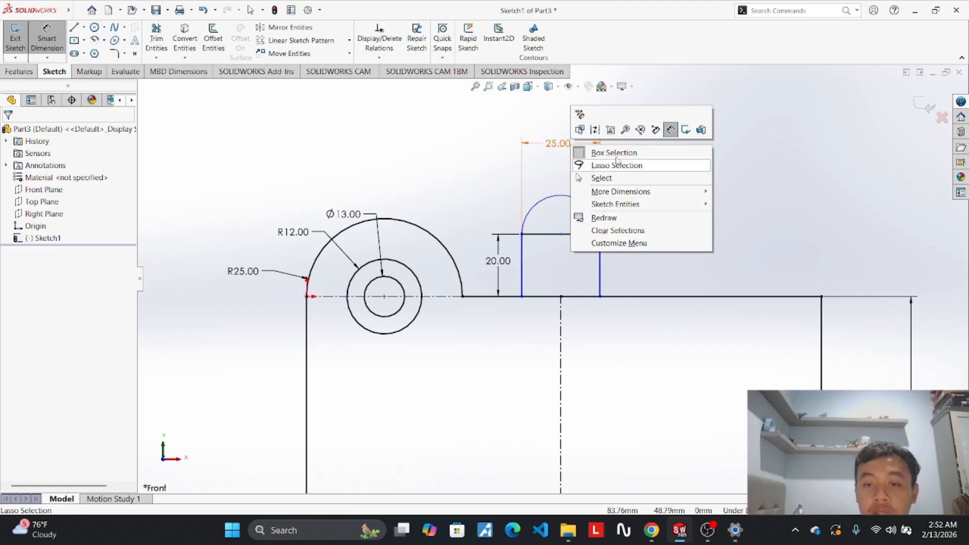
{"action": "left_click", "coordinate": [526, 173]}
{"action": "key", "text": "Escape"}
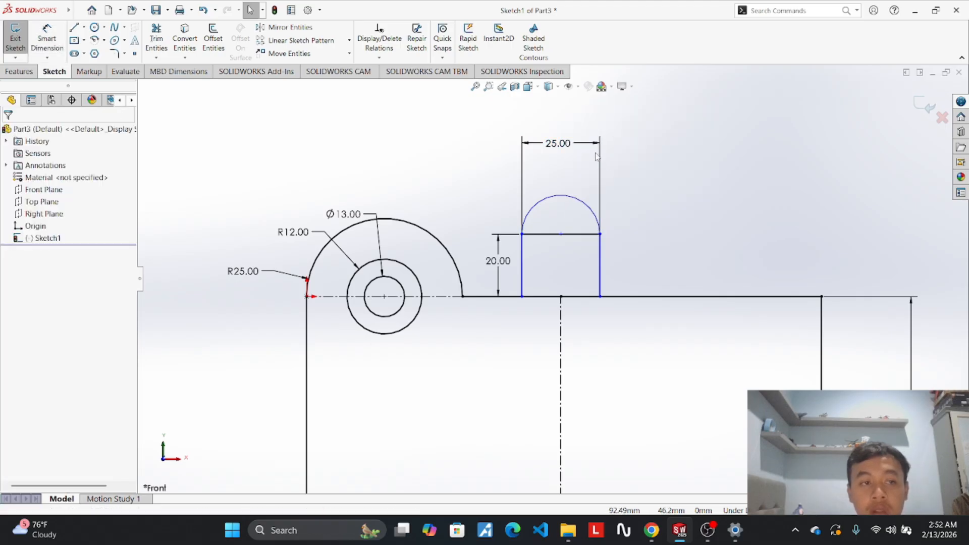
{"action": "right_click", "coordinate": [573, 145]}
{"action": "left_click", "coordinate": [620, 282]}
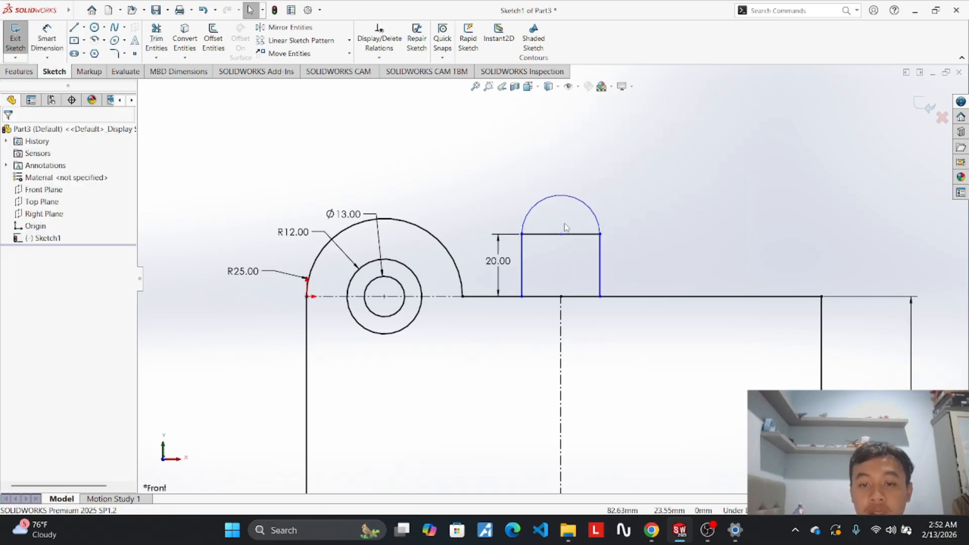
Trim away the straight line beneath the tab's arc and dimension the arc's radius as 12.5 mm.
{"action": "left_click", "coordinate": [157, 38]}
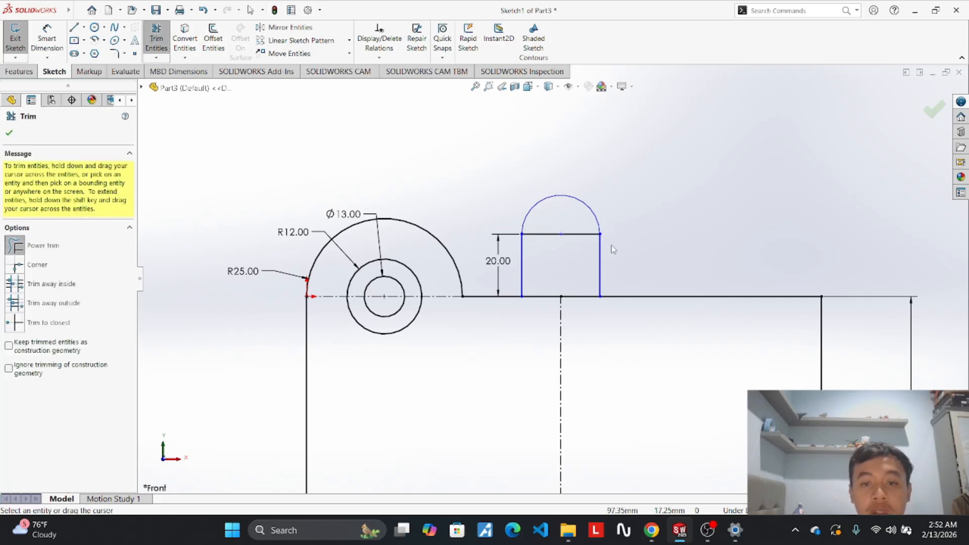
{"action": "left_click", "coordinate": [58, 39]}
{"action": "left_click", "coordinate": [569, 200]}
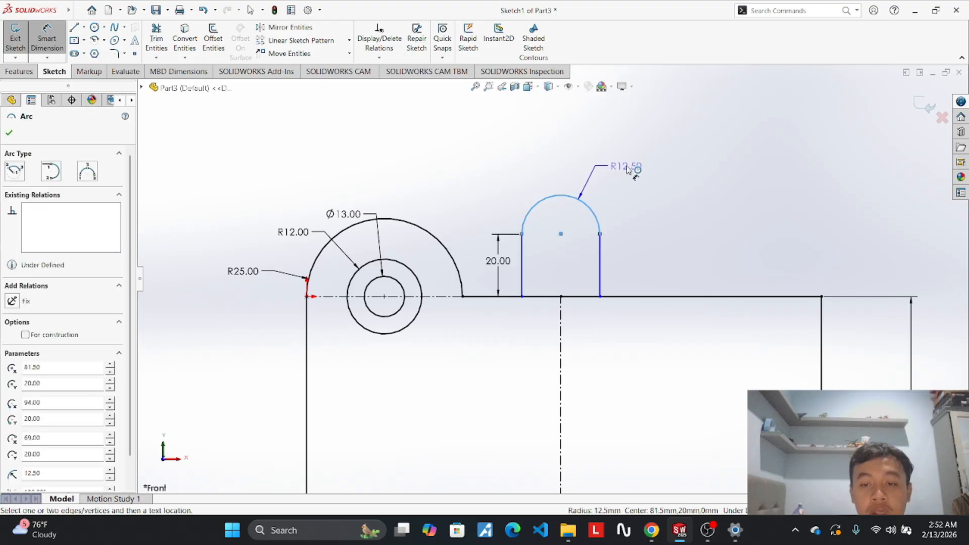
{"action": "left_click", "coordinate": [674, 180]}
{"action": "key", "text": "Return"}
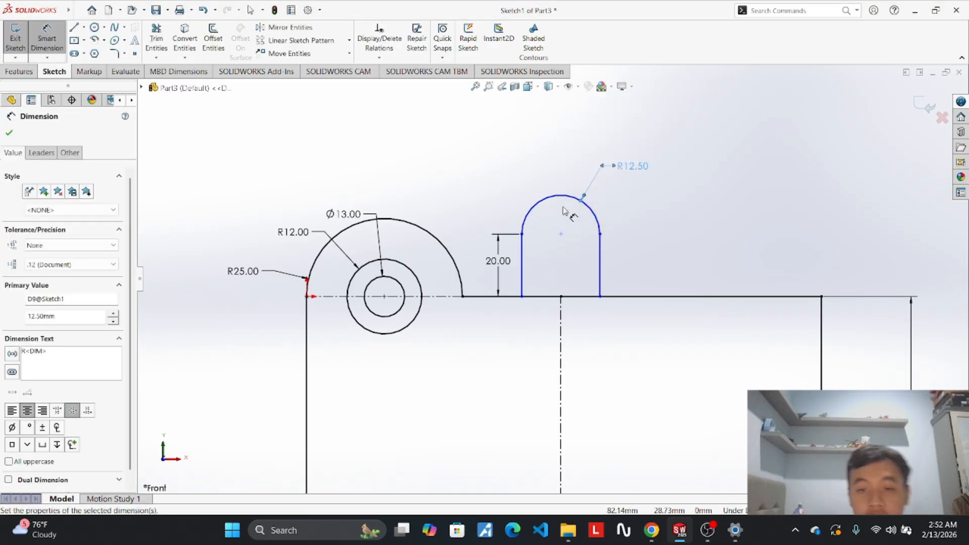
Draw a vertical centerline from the existing centerline's upper end to the top of the tab's arc.
{"action": "left_click", "coordinate": [84, 28]}
{"action": "left_click", "coordinate": [95, 51]}
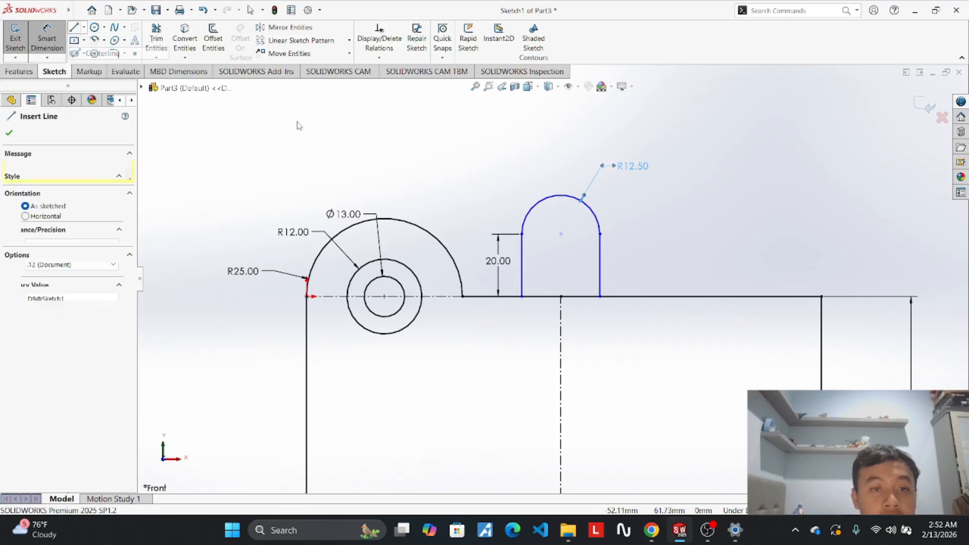
{"action": "left_click", "coordinate": [561, 297]}
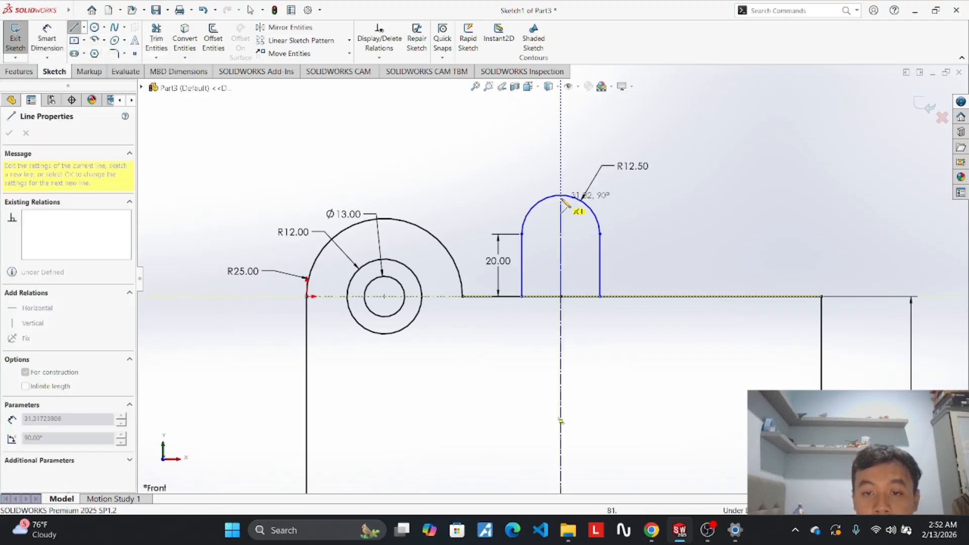
{"action": "left_click", "coordinate": [560, 195]}
{"action": "key", "text": "Escape"}
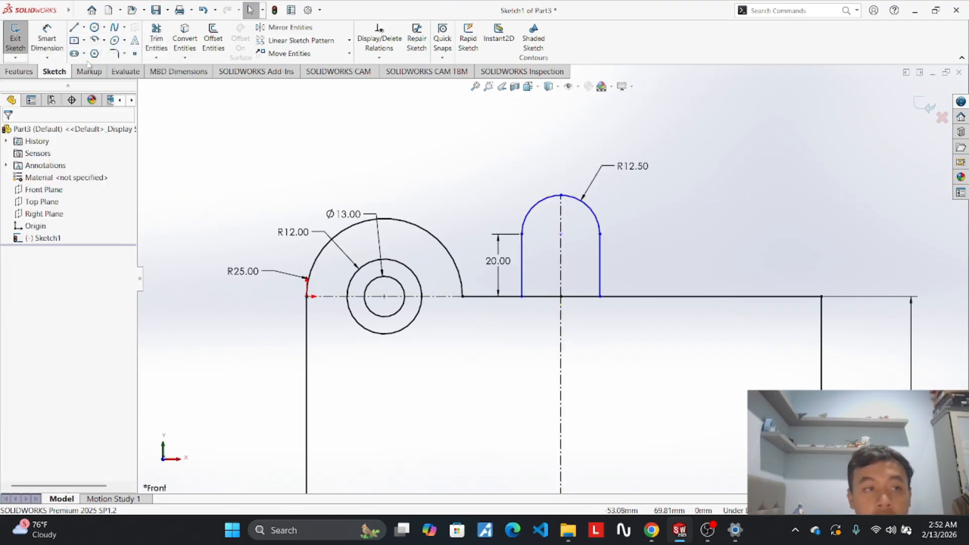
Draw a horizontal centerline across the central tab between the two endpoints of its top arc.
{"action": "left_click", "coordinate": [84, 27]}
{"action": "left_click", "coordinate": [91, 37]}
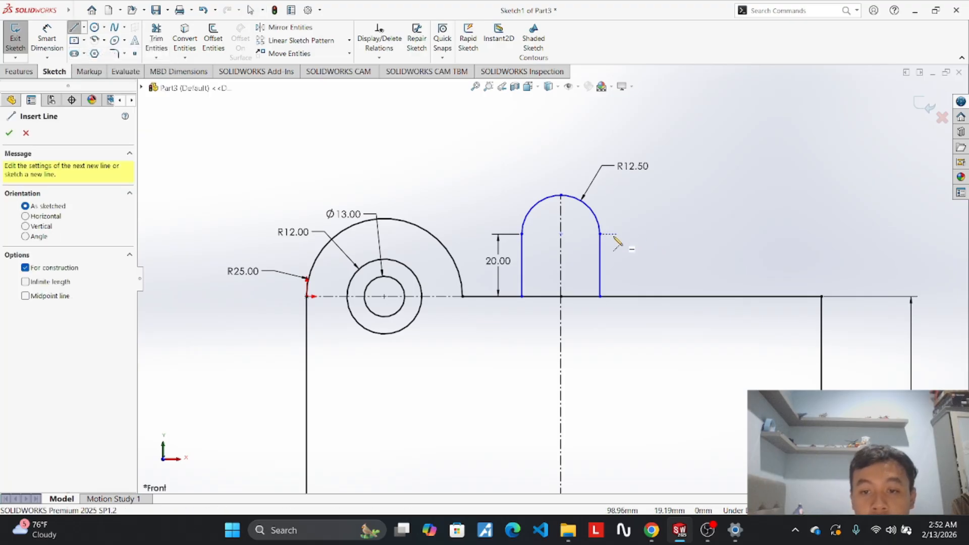
{"action": "left_click", "coordinate": [600, 234]}
{"action": "left_click", "coordinate": [522, 234]}
{"action": "key", "text": "Escape"}
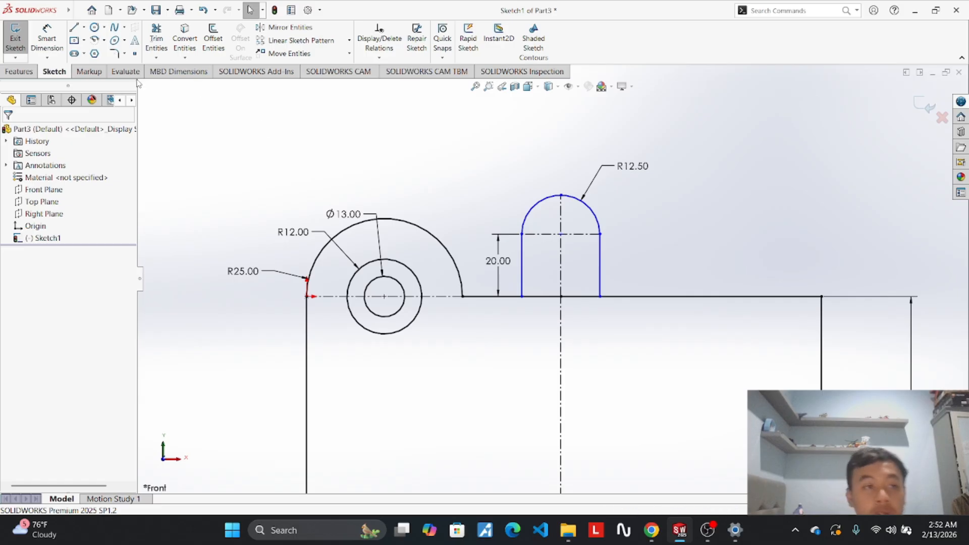
Dimension the tab's full height from the plate's upper edge to the top of the arc as 32.5 mm.
{"action": "left_click", "coordinate": [47, 38]}
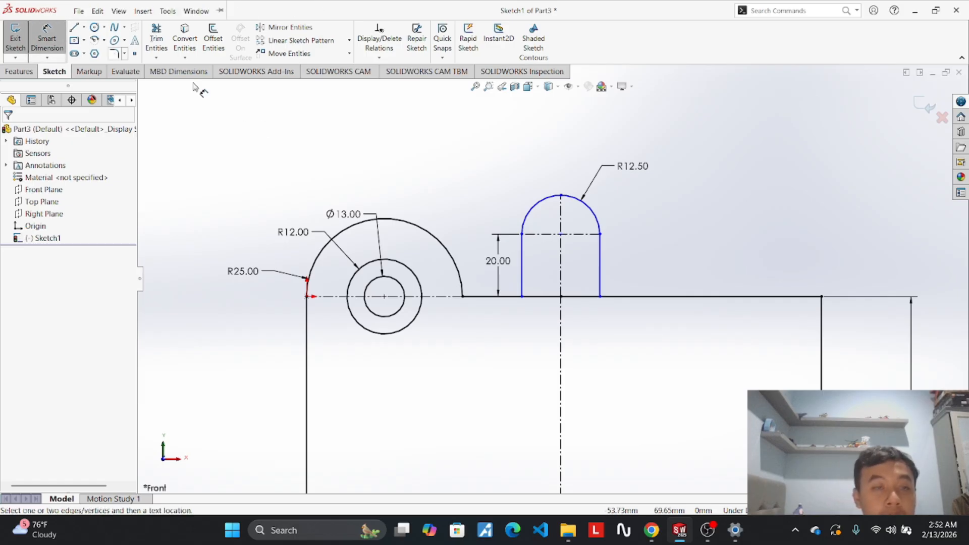
{"action": "left_click", "coordinate": [562, 297]}
{"action": "left_click", "coordinate": [561, 196]}
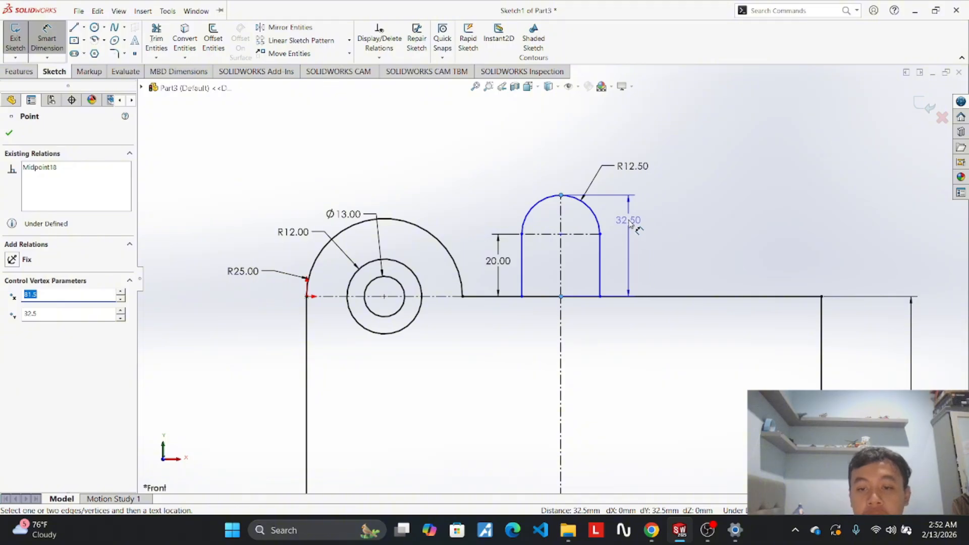
{"action": "left_click", "coordinate": [631, 223]}
{"action": "key", "text": "Return"}
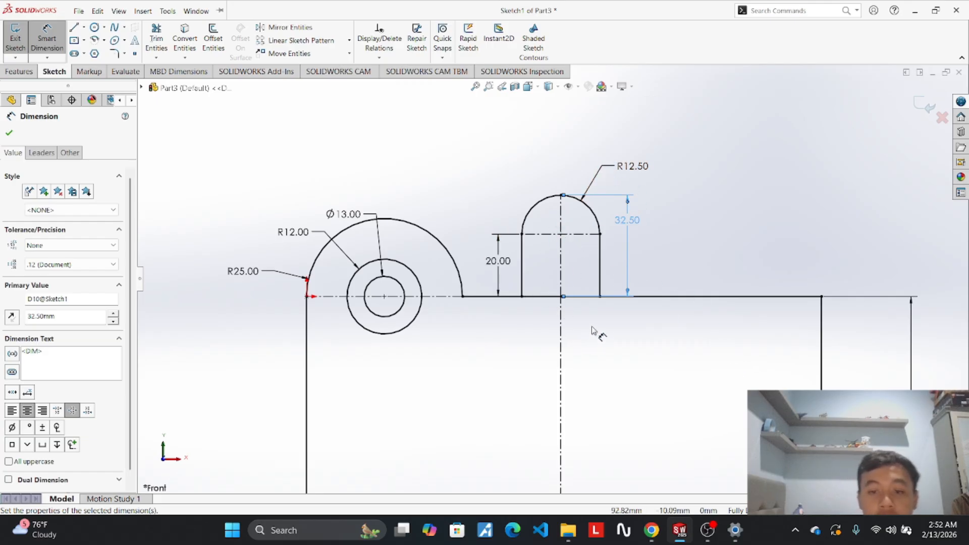
Trim away the plate's upper edge between the tab's two vertical sides, along with the centerline segment inside the tab.
{"action": "left_click", "coordinate": [156, 38]}
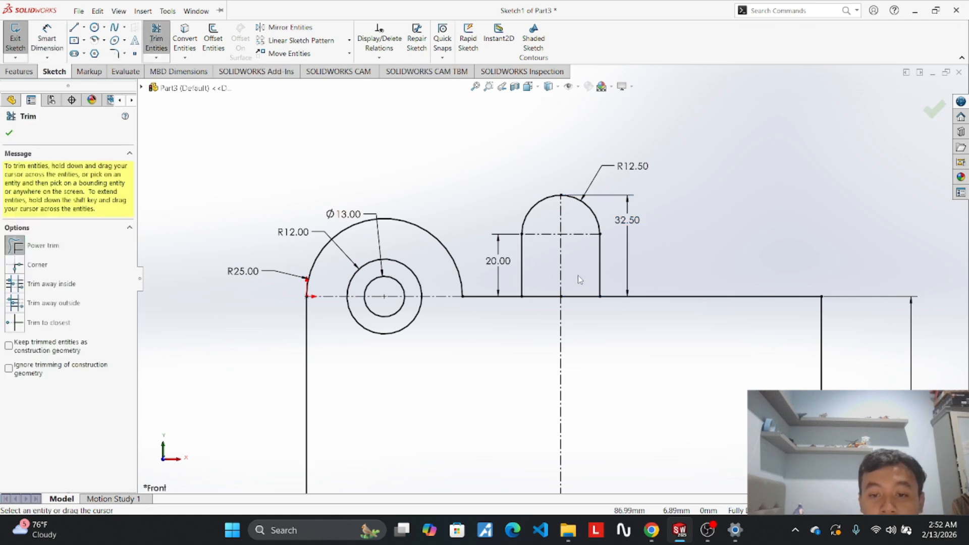
{"action": "left_click_drag", "start_coordinate": [545, 310], "coordinate": [656, 246]}
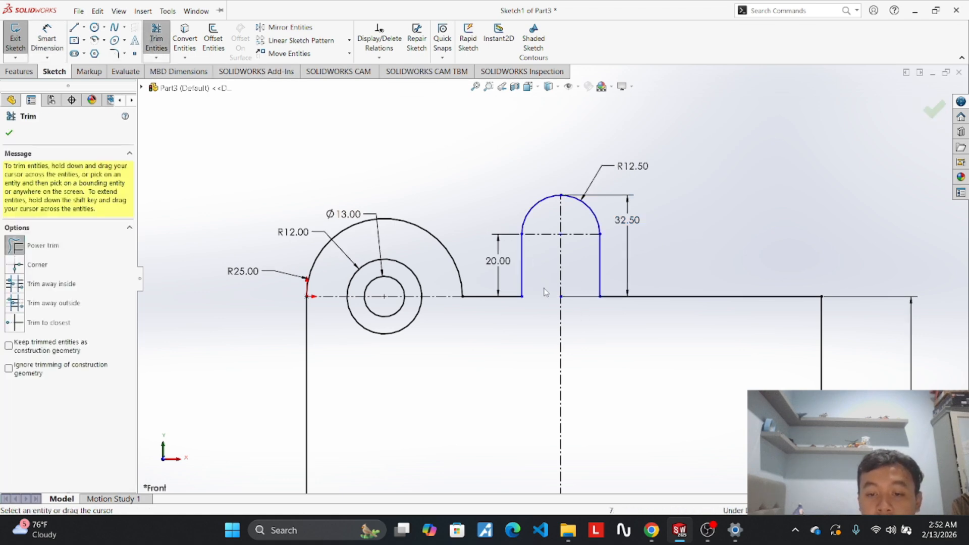
{"action": "scroll", "coordinate": [591, 299], "scroll_direction": "down", "scroll_amount": 5}
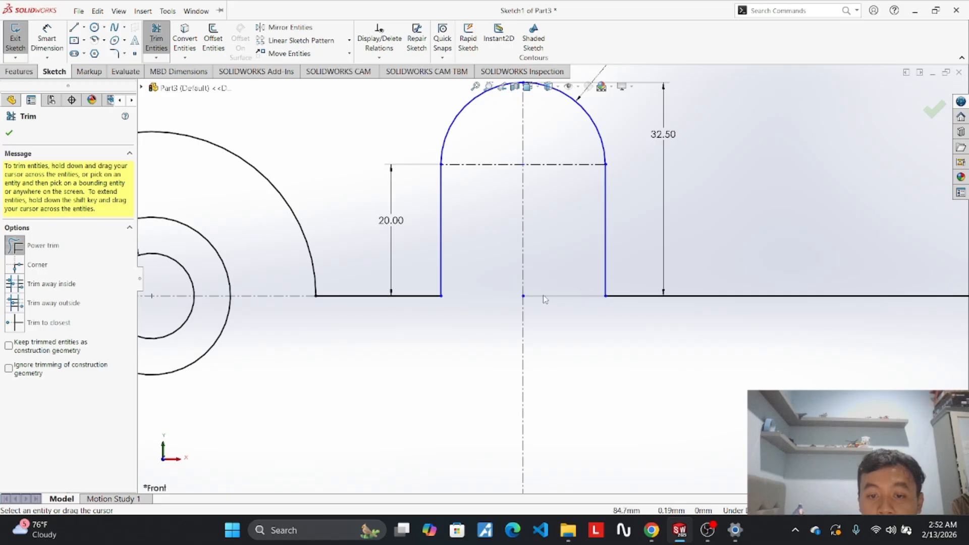
{"action": "left_click_drag", "start_coordinate": [544, 300], "coordinate": [493, 307]}
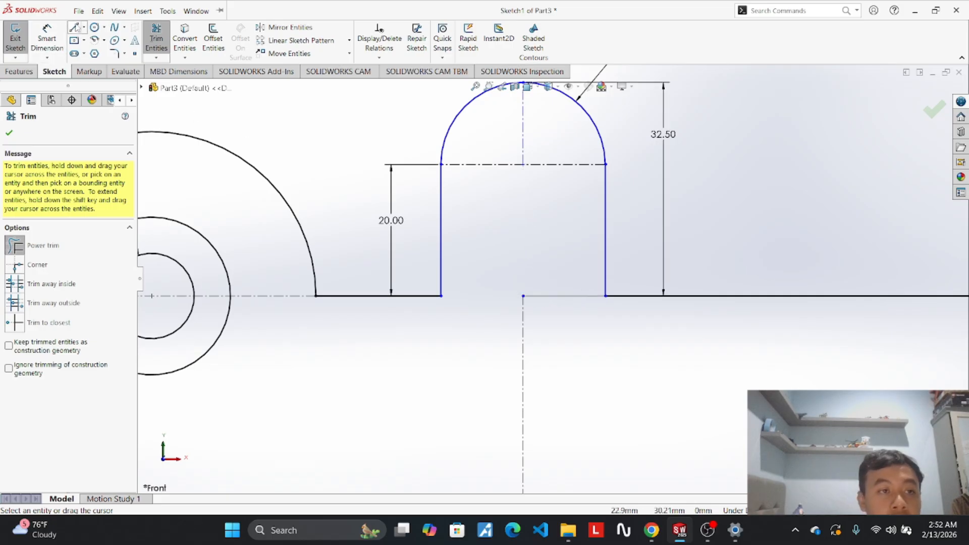
Redraw the vertical centerline segment from the middle of the tab's base up to the tab's horizontal centerline.
{"action": "left_click", "coordinate": [84, 27]}
{"action": "left_click", "coordinate": [104, 47]}
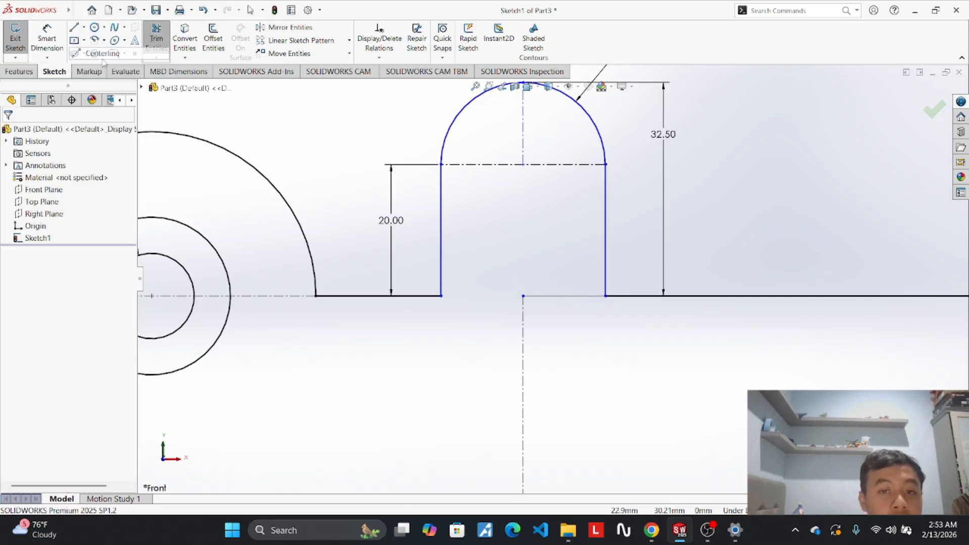
{"action": "left_click", "coordinate": [523, 296]}
{"action": "left_click", "coordinate": [523, 164]}
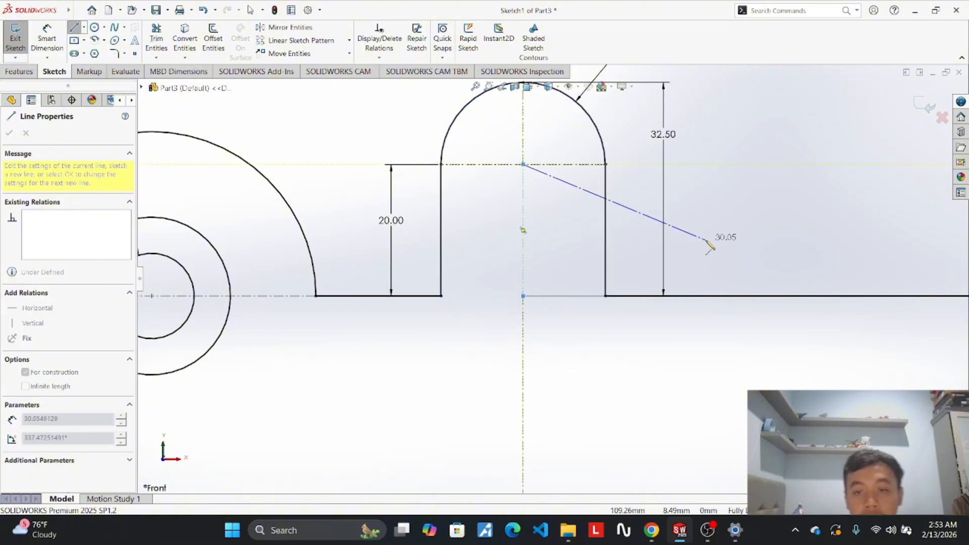
{"action": "key", "text": "Escape"}
{"action": "scroll", "coordinate": [708, 243], "scroll_direction": "down", "scroll_amount": 2}
{"action": "scroll", "coordinate": [708, 244], "scroll_direction": "up", "scroll_amount": 2}
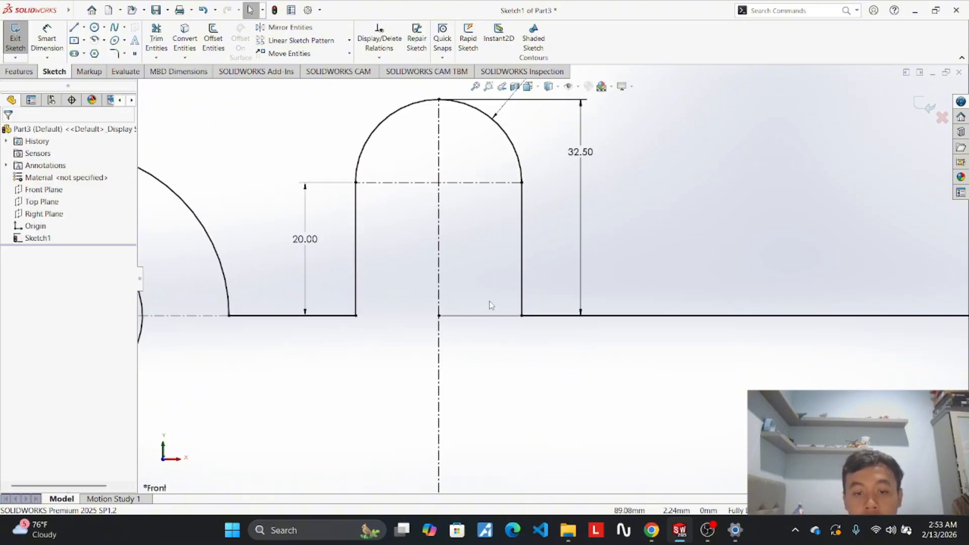
{"action": "left_click", "coordinate": [157, 41]}
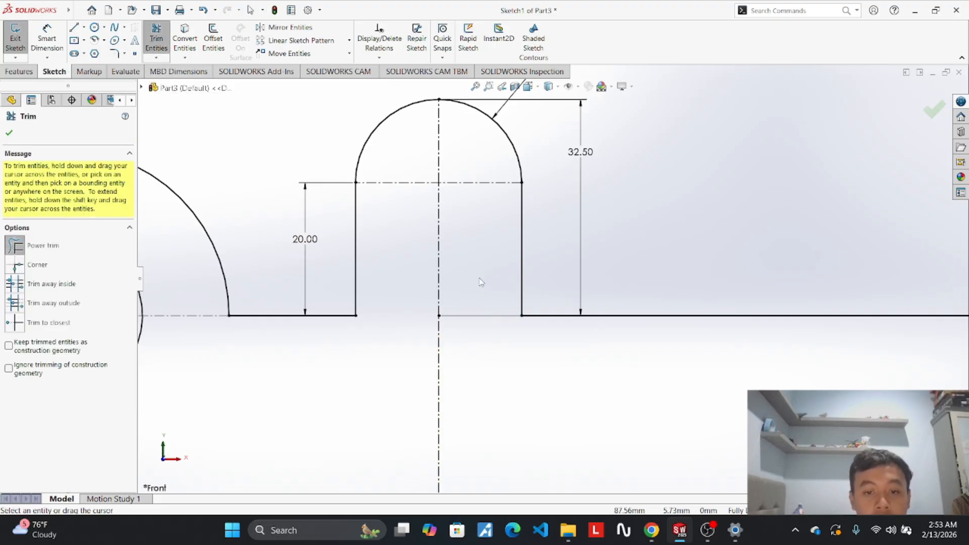
{"action": "scroll", "coordinate": [488, 318], "scroll_direction": "up", "scroll_amount": 2}
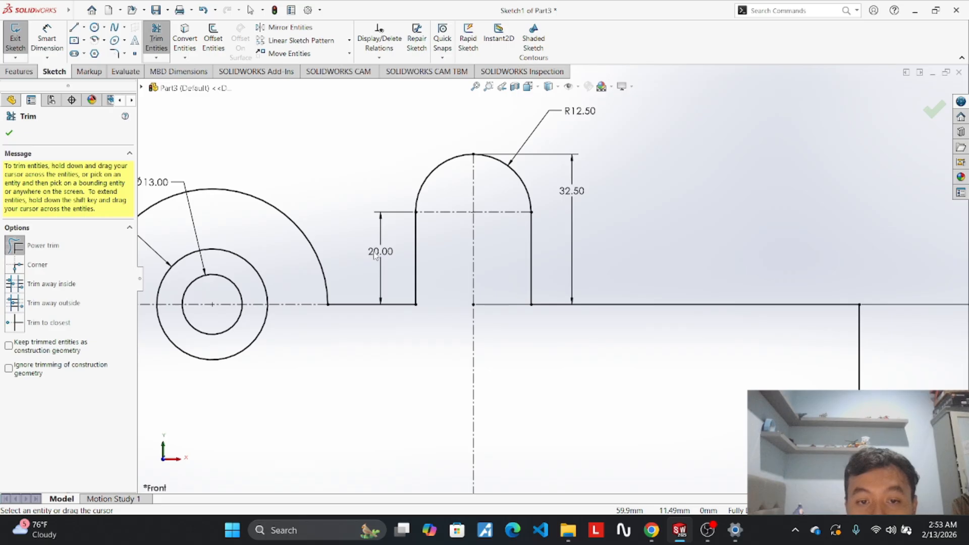
{"action": "key", "text": "Escape"}
Reposition the tab's 20 mm and 32.5 mm height dimensions so both sit side by side to the left of the tab.
{"action": "mouse_move", "coordinate": [376, 254]}
{"action": "left_mouse_down"}
{"action": "mouse_move", "coordinate": [479, 258]}
{"action": "mouse_move", "coordinate": [387, 246]}
{"action": "left_mouse_up"}
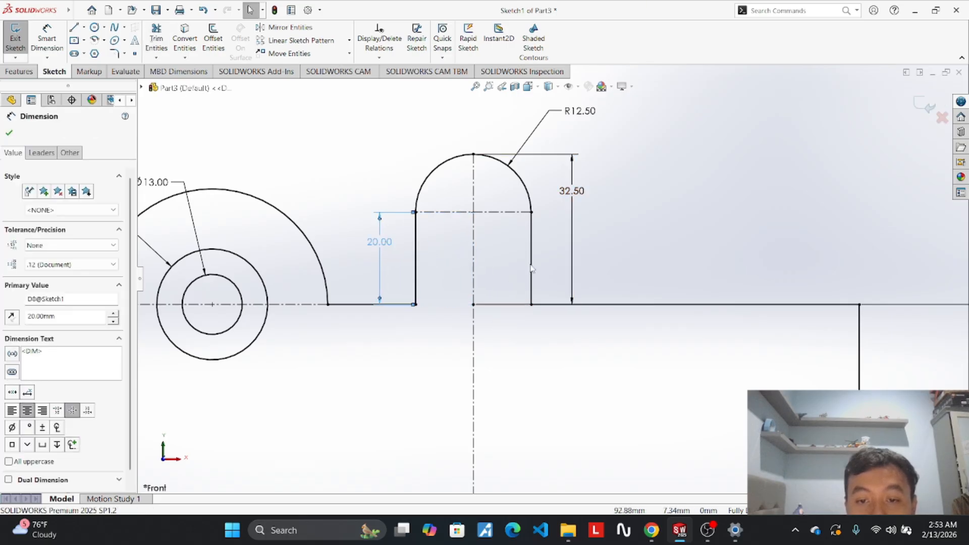
{"action": "mouse_move", "coordinate": [572, 217]}
{"action": "left_mouse_down"}
{"action": "mouse_move", "coordinate": [570, 202]}
{"action": "mouse_move", "coordinate": [493, 199]}
{"action": "mouse_move", "coordinate": [555, 208]}
{"action": "left_mouse_up"}
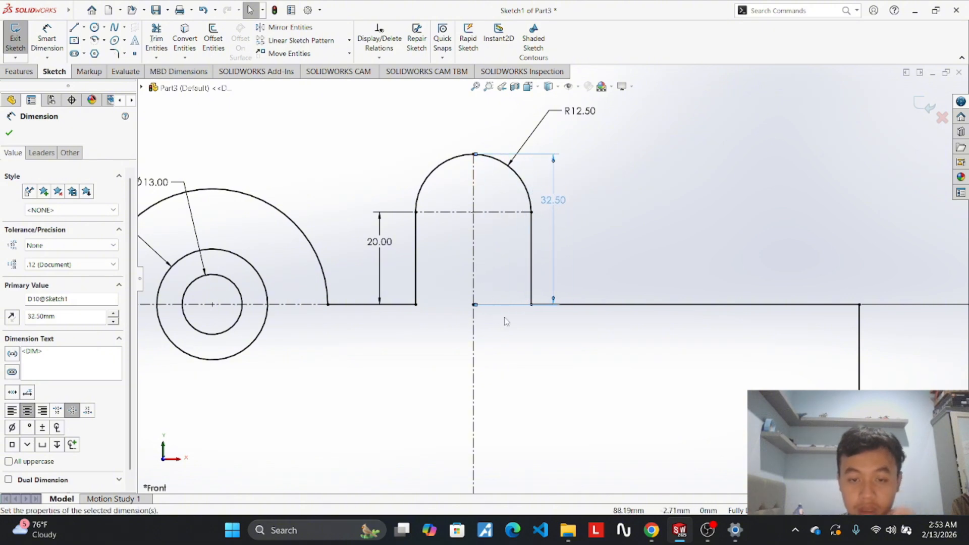
{"action": "left_click_drag", "start_coordinate": [561, 214], "coordinate": [357, 190]}
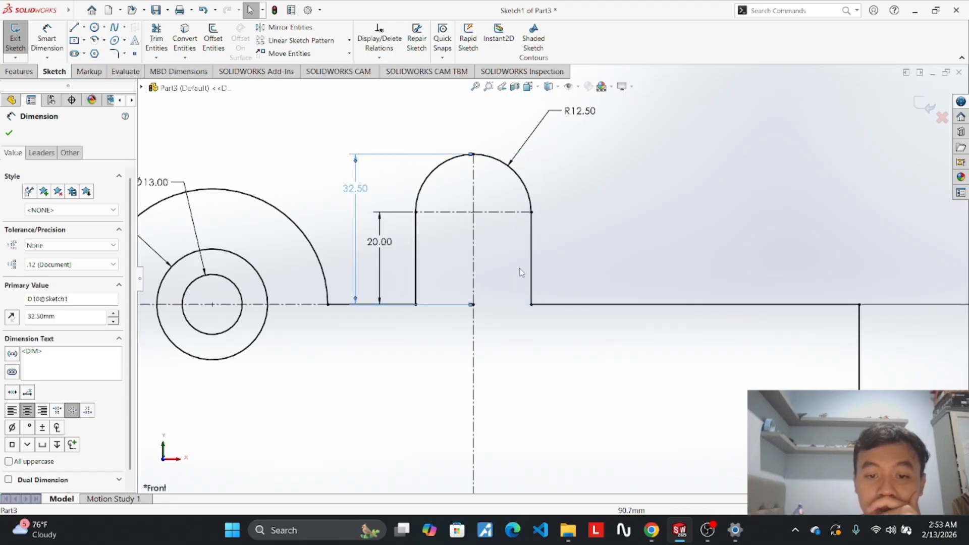
Fillet the corner between the tab's right side and the plate's upper edge with a 5 mm radius.
{"action": "left_click", "coordinate": [125, 53]}
{"action": "left_click", "coordinate": [143, 69]}
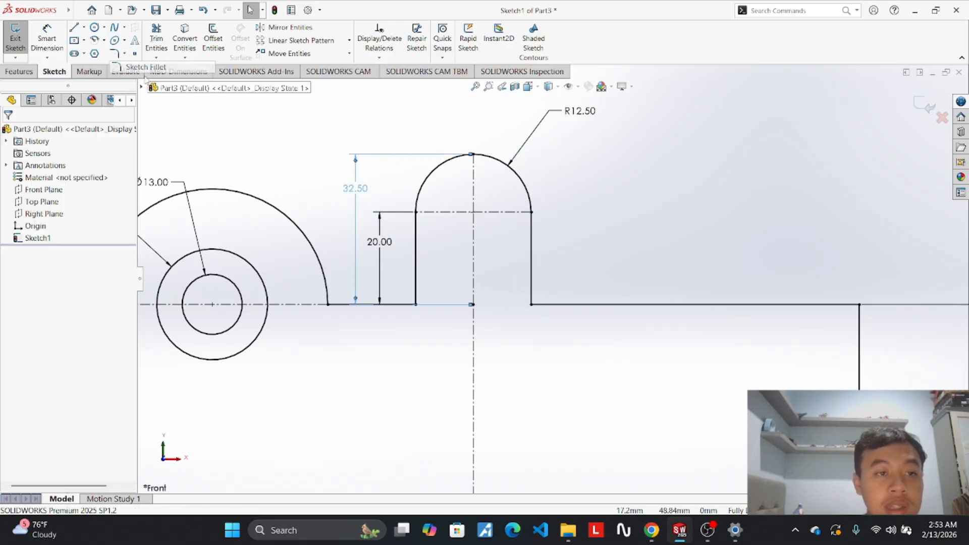
{"action": "left_click", "coordinate": [531, 305]}
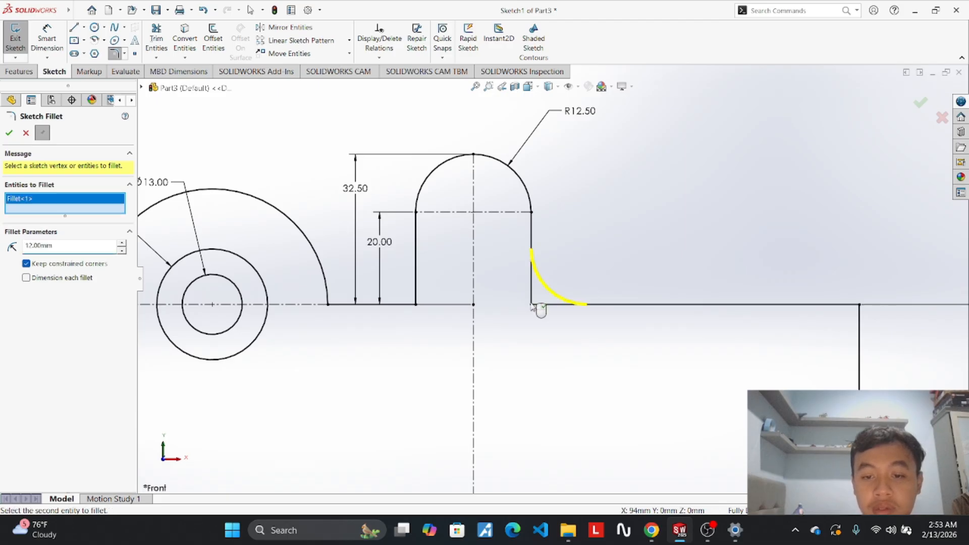
{"action": "mouse_move", "coordinate": [681, 538]}
{"action": "left_click", "coordinate": [656, 484]}
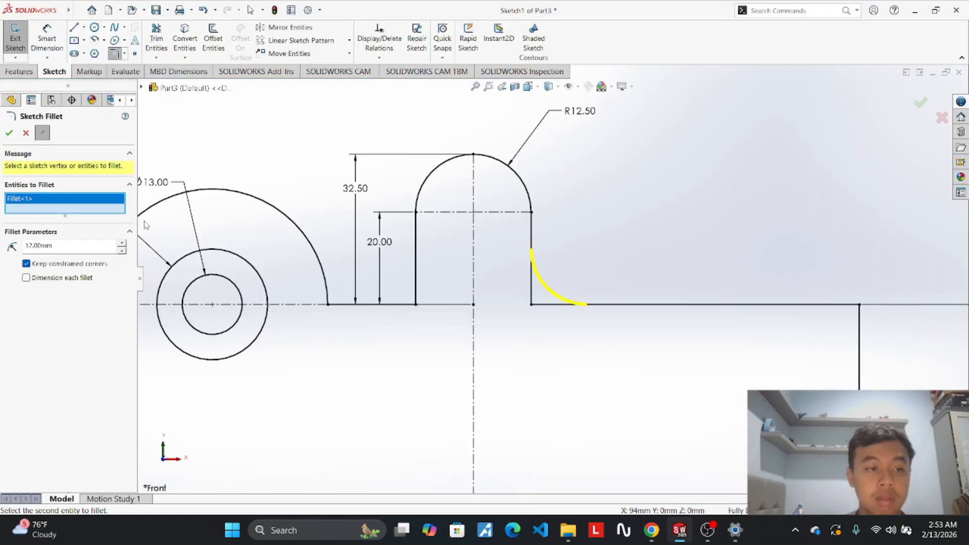
{"action": "double_click", "coordinate": [82, 244]}
{"action": "type", "text": "5"}
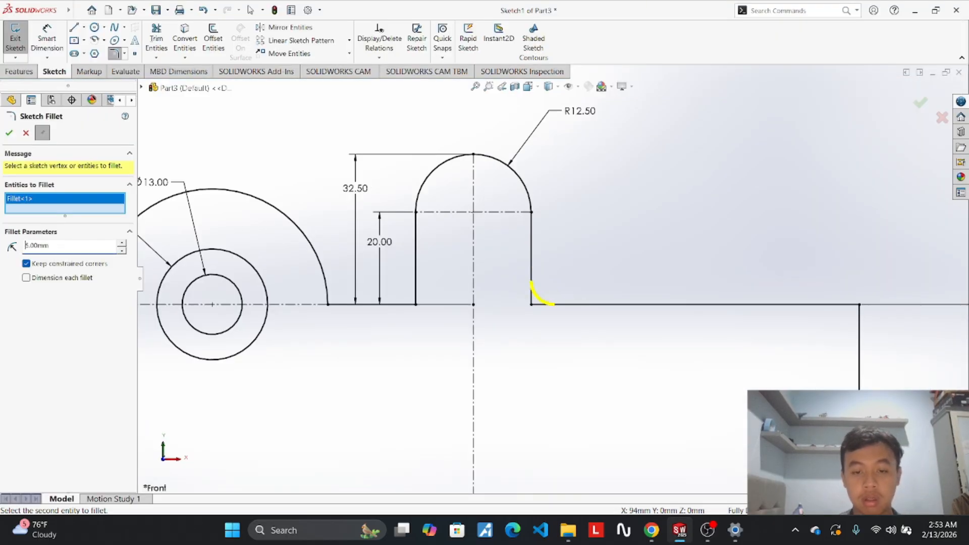
{"action": "left_click", "coordinate": [10, 133]}
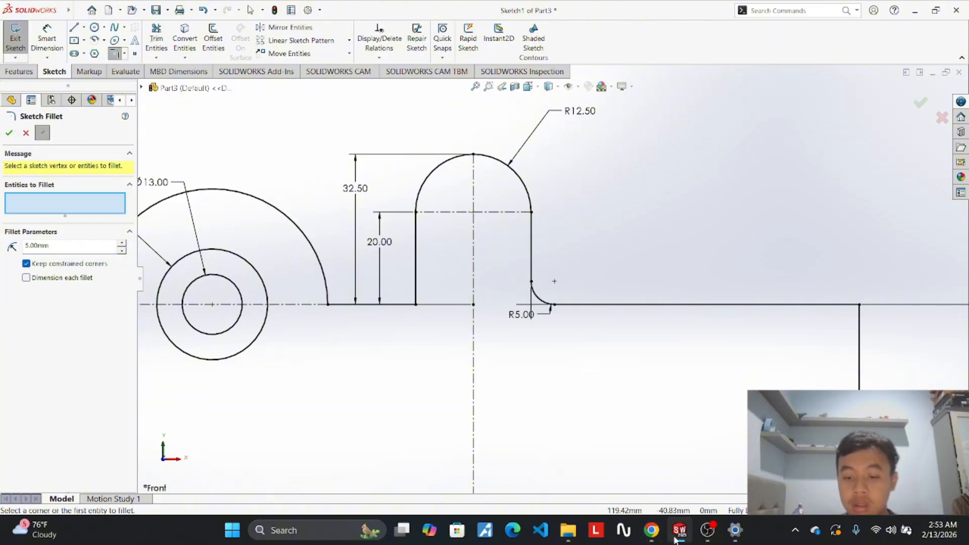
Check the reference sketch, then draw a horizontal centerline inward from the plate's right edge, just below the upper edge, and set its length to 25 mm.
{"action": "mouse_move", "coordinate": [681, 530]}
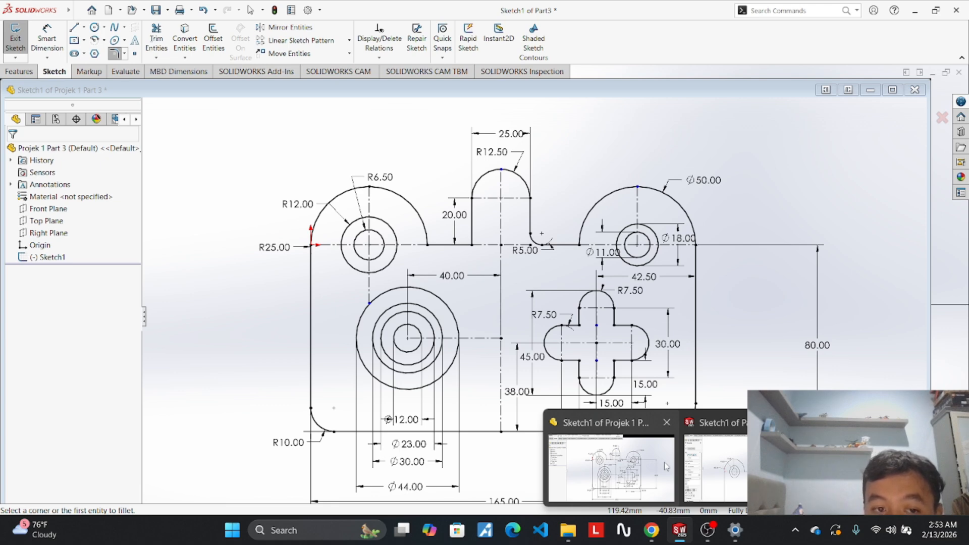
{"action": "left_click", "coordinate": [666, 467]}
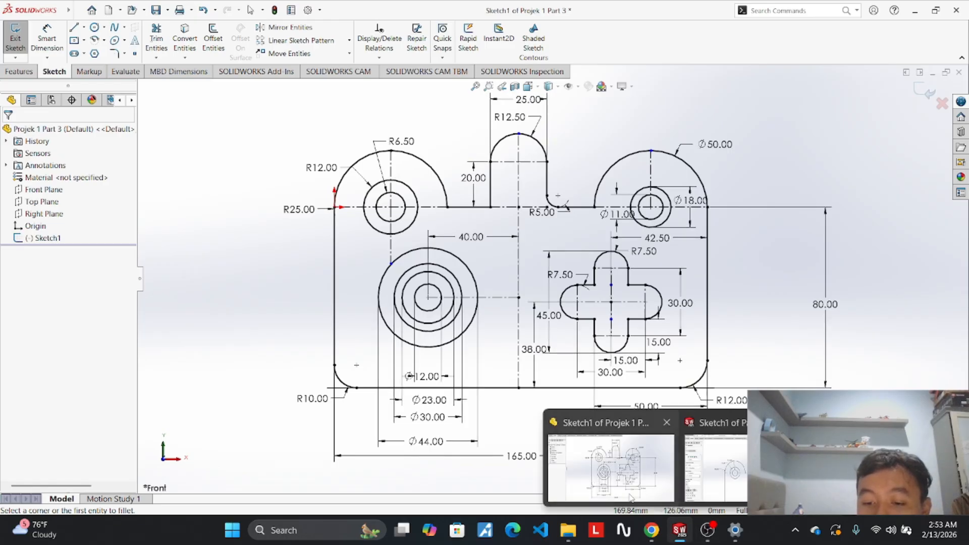
{"action": "left_click", "coordinate": [687, 483]}
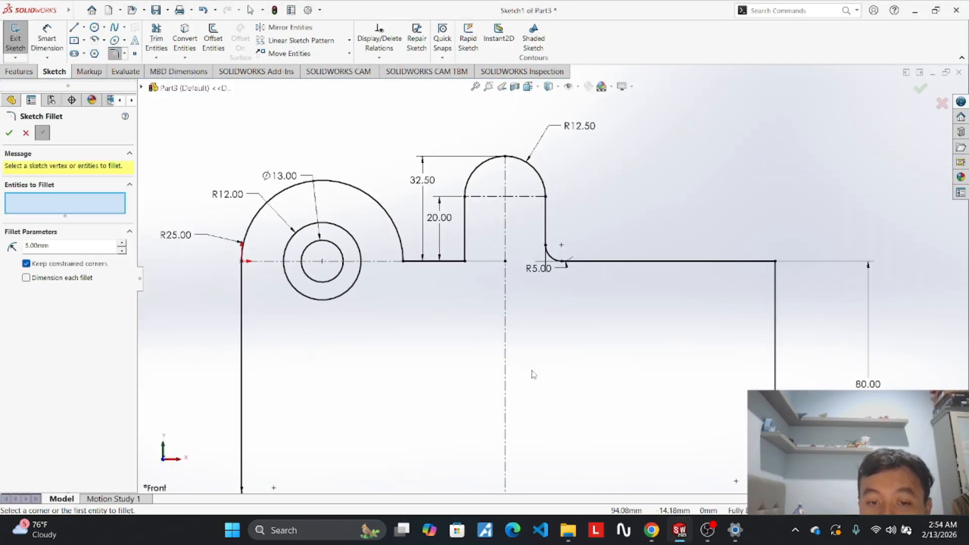
{"action": "left_click", "coordinate": [85, 28]}
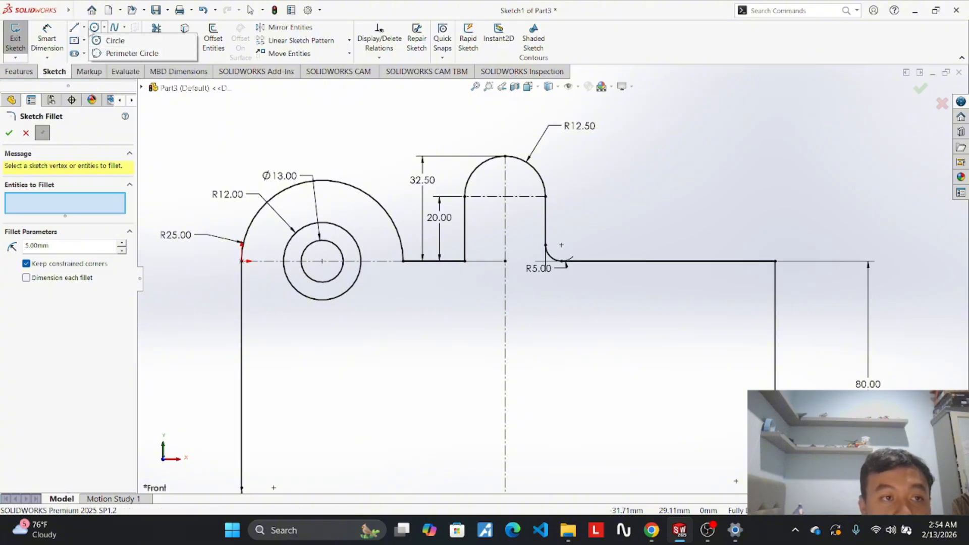
{"action": "left_click", "coordinate": [84, 28]}
{"action": "left_click", "coordinate": [96, 41]}
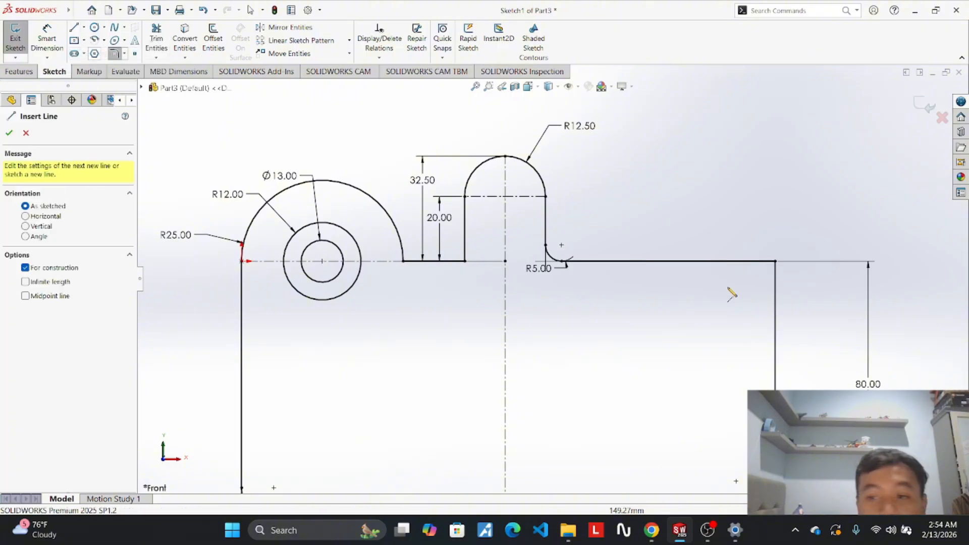
{"action": "left_click", "coordinate": [775, 304]}
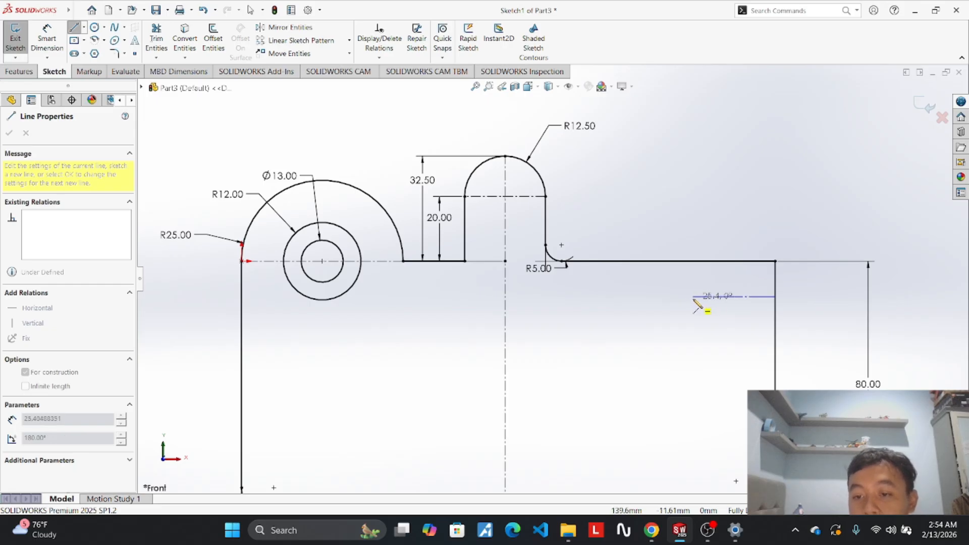
{"action": "left_click", "coordinate": [694, 297]}
{"action": "key", "text": "Escape"}
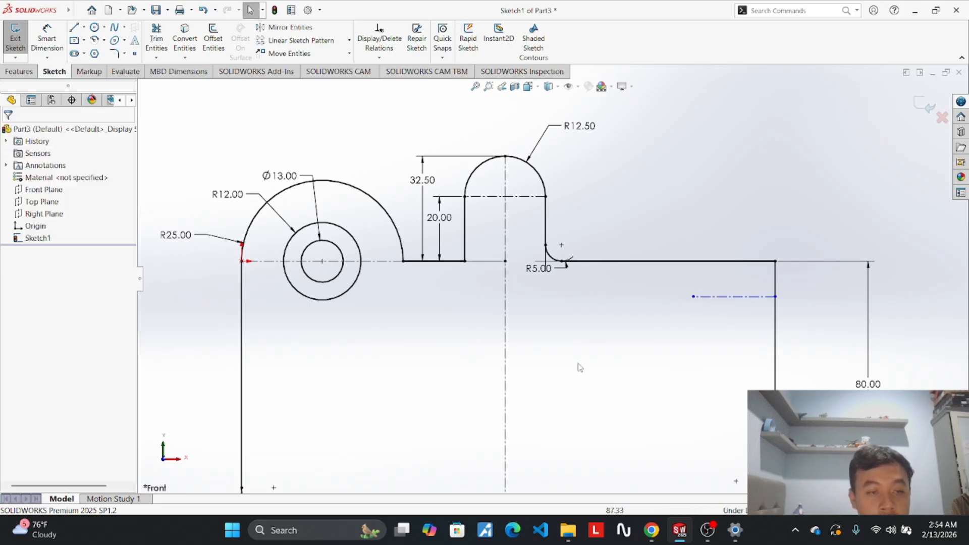
{"action": "left_click", "coordinate": [737, 297]}
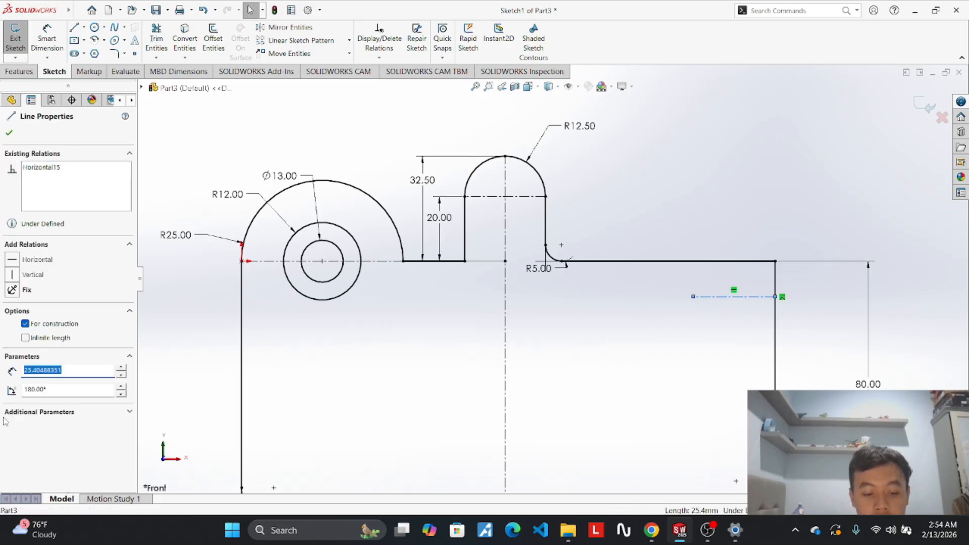
{"action": "type", "text": "25"}
{"action": "key", "text": "Return"}
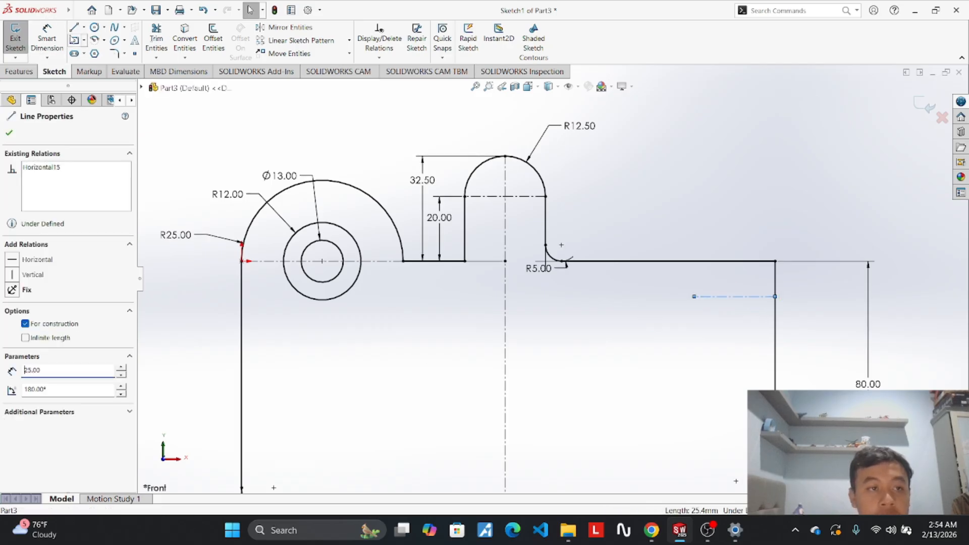
Draw a vertical centerline about 11 mm long from the horizontal centerline's inner end up to the plate's upper edge.
{"action": "left_click", "coordinate": [83, 28]}
{"action": "left_click", "coordinate": [94, 53]}
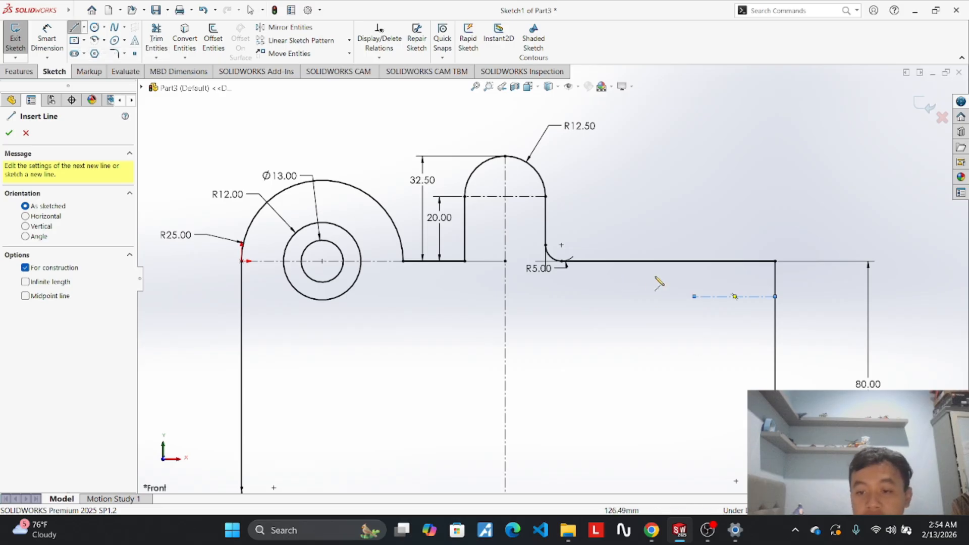
{"action": "left_click", "coordinate": [695, 297]}
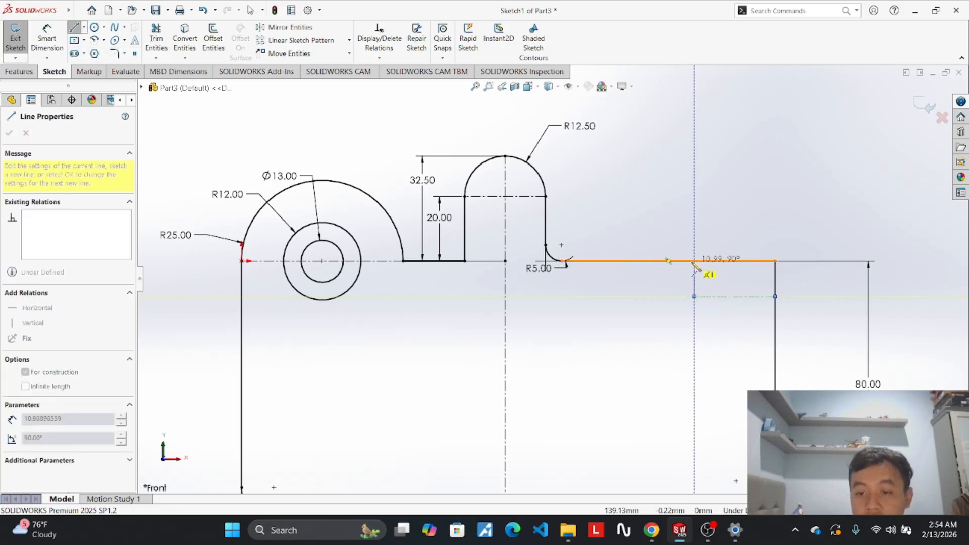
{"action": "left_click", "coordinate": [696, 262]}
{"action": "key", "text": "Escape"}
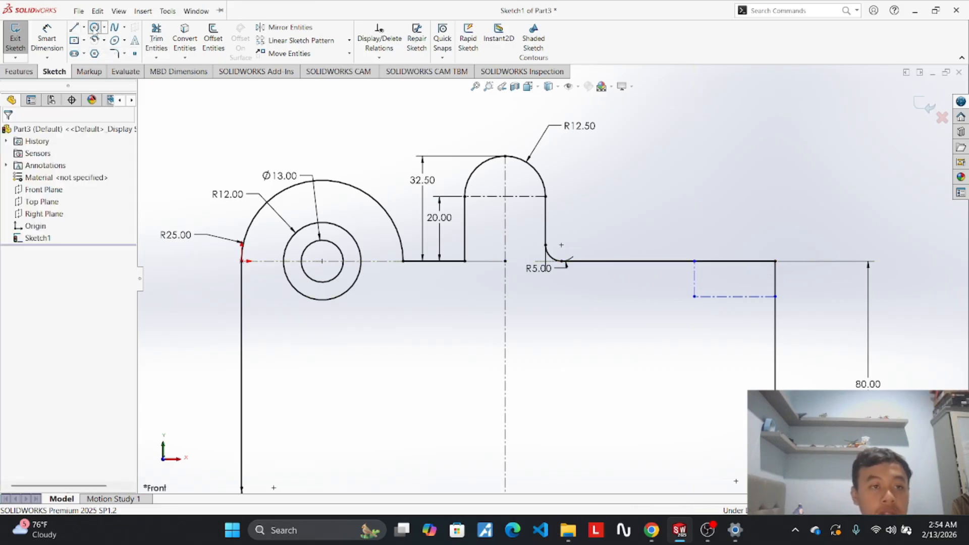
Draw a circle of about 25 mm radius centred on the upper end of the short vertical centerline at the plate's upper edge.
{"action": "left_click", "coordinate": [94, 27]}
{"action": "left_click", "coordinate": [695, 262]}
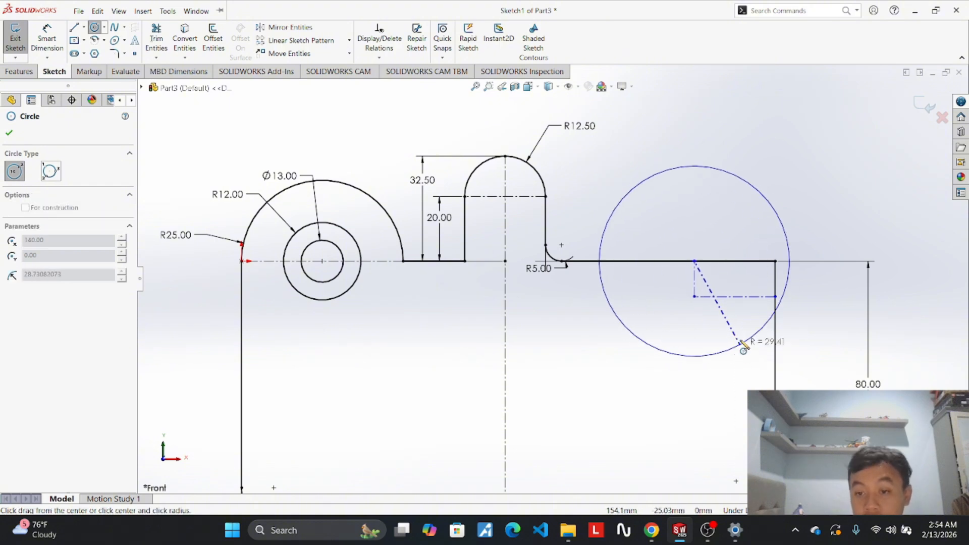
{"action": "left_click", "coordinate": [737, 330]}
{"action": "key", "text": "Escape"}
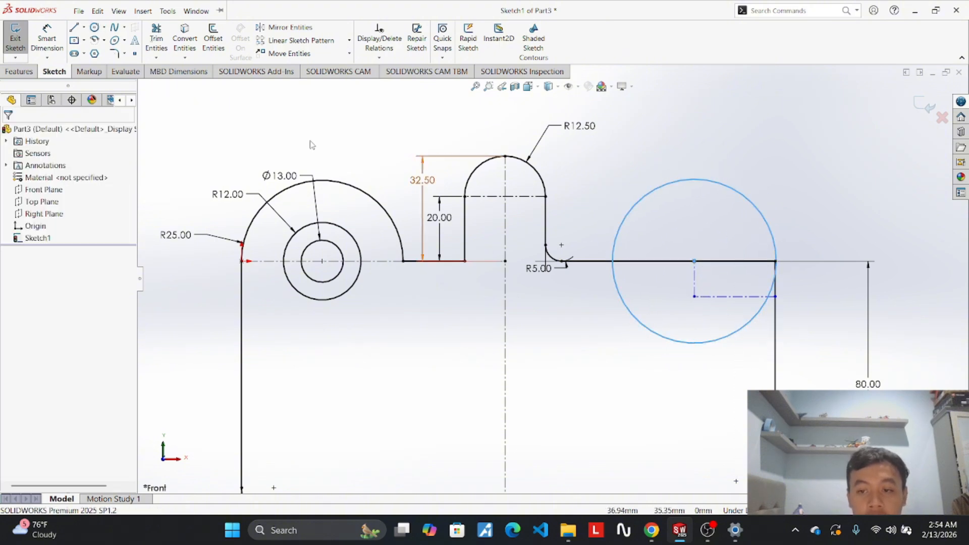
Dimension the new circle with a 50 mm diameter and display the dimension as a radius.
{"action": "left_click", "coordinate": [47, 38]}
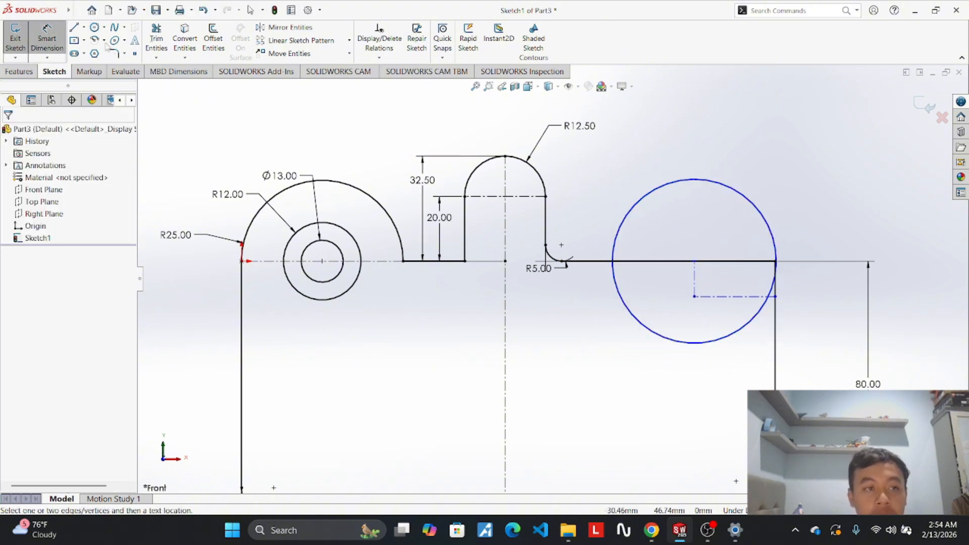
{"action": "left_click", "coordinate": [768, 219]}
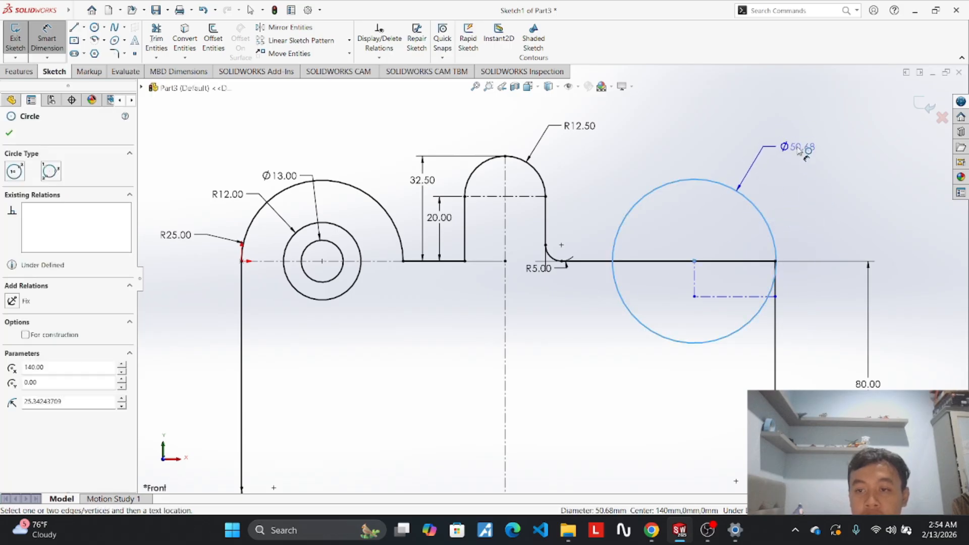
{"action": "left_click", "coordinate": [801, 150]}
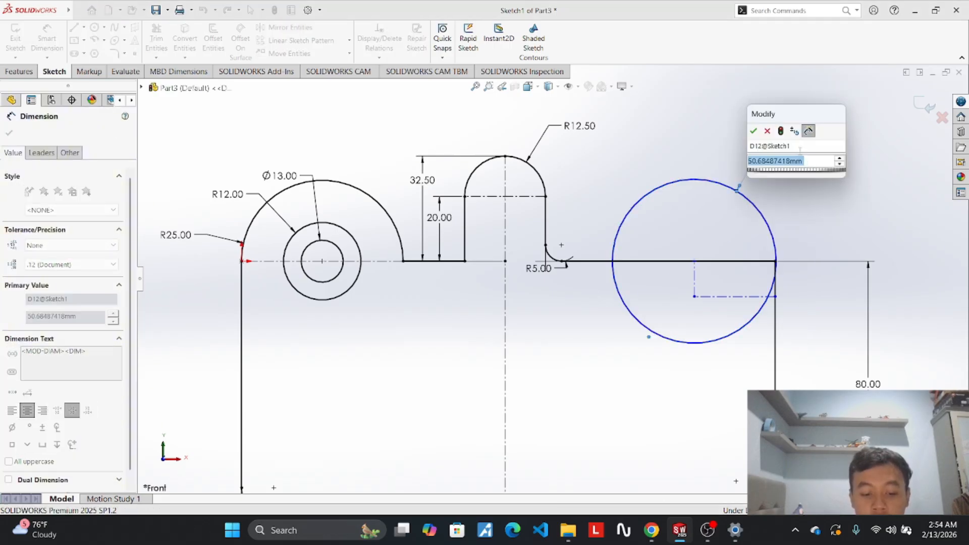
{"action": "type", "text": "50"}
{"action": "key", "text": "Return"}
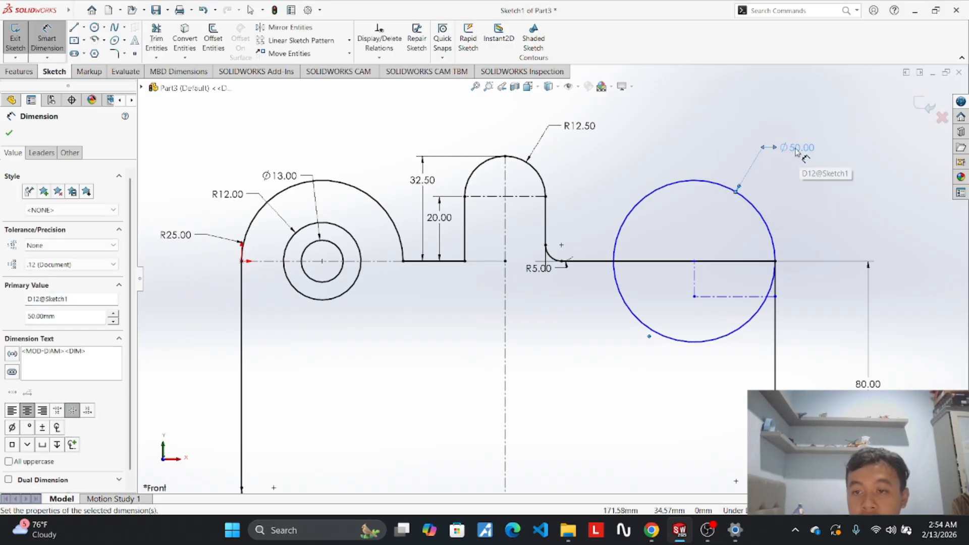
{"action": "right_click", "coordinate": [792, 147]}
{"action": "left_click", "coordinate": [812, 119]}
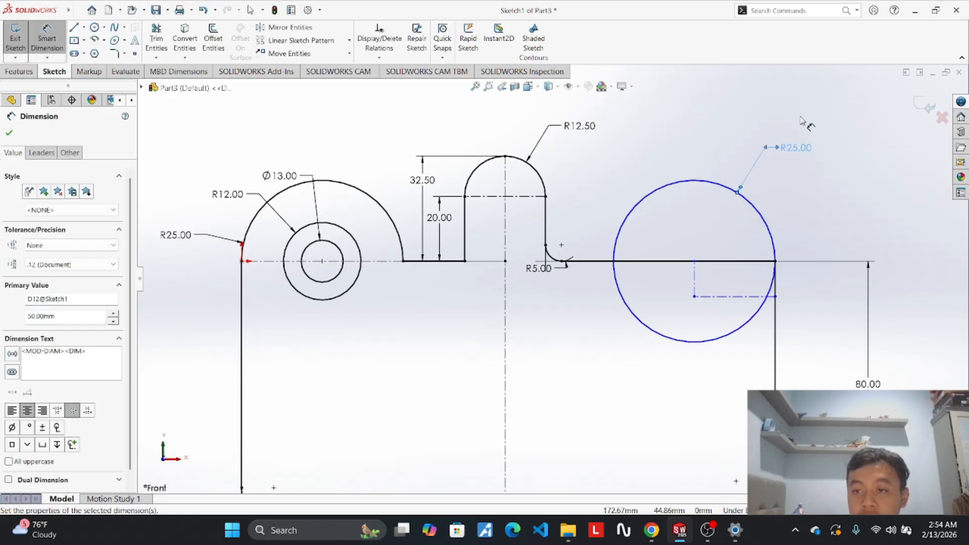
{"action": "left_click", "coordinate": [828, 186]}
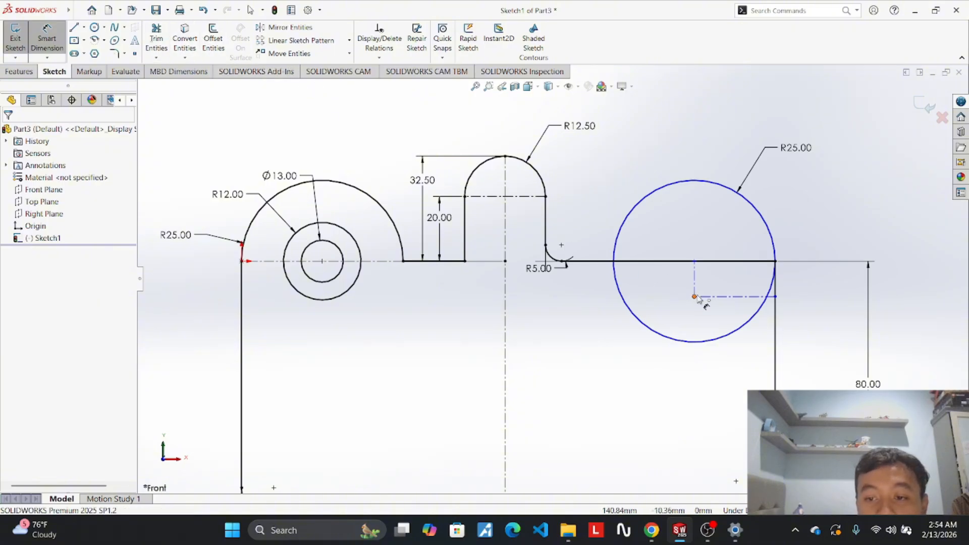
Trim the plate's upper edge and the helper centerlines inside the circle, undoing the cut made to the circle itself.
{"action": "left_click", "coordinate": [157, 40]}
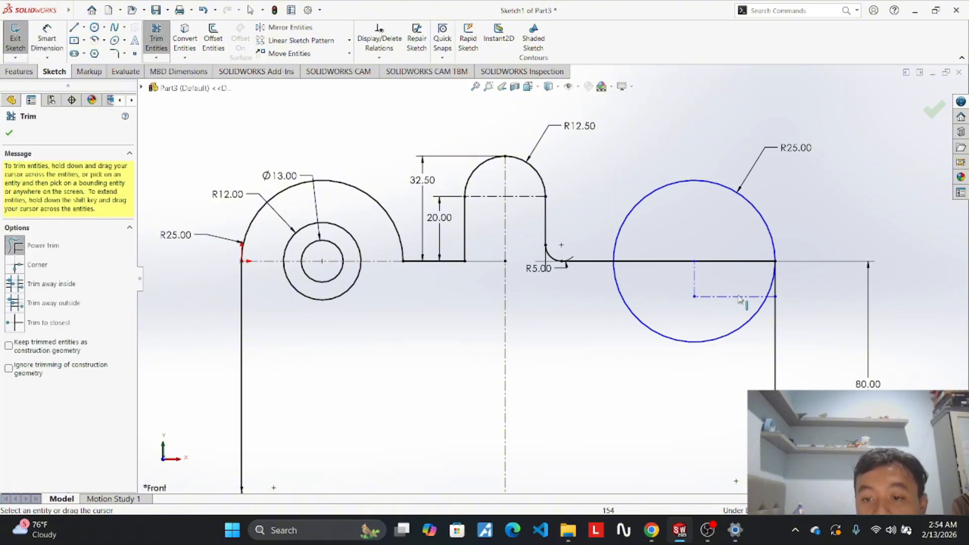
{"action": "mouse_move", "coordinate": [651, 266]}
{"action": "left_mouse_down"}
{"action": "mouse_move", "coordinate": [707, 297]}
{"action": "mouse_move", "coordinate": [691, 243]}
{"action": "mouse_move", "coordinate": [689, 286]}
{"action": "mouse_move", "coordinate": [733, 356]}
{"action": "mouse_move", "coordinate": [771, 310]}
{"action": "left_mouse_up"}
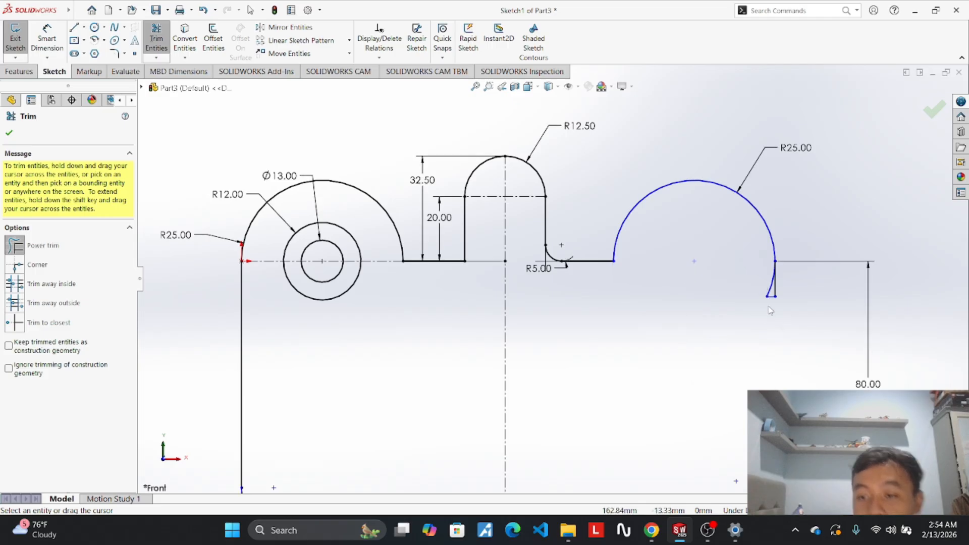
{"action": "key", "text": "ctrl+z"}
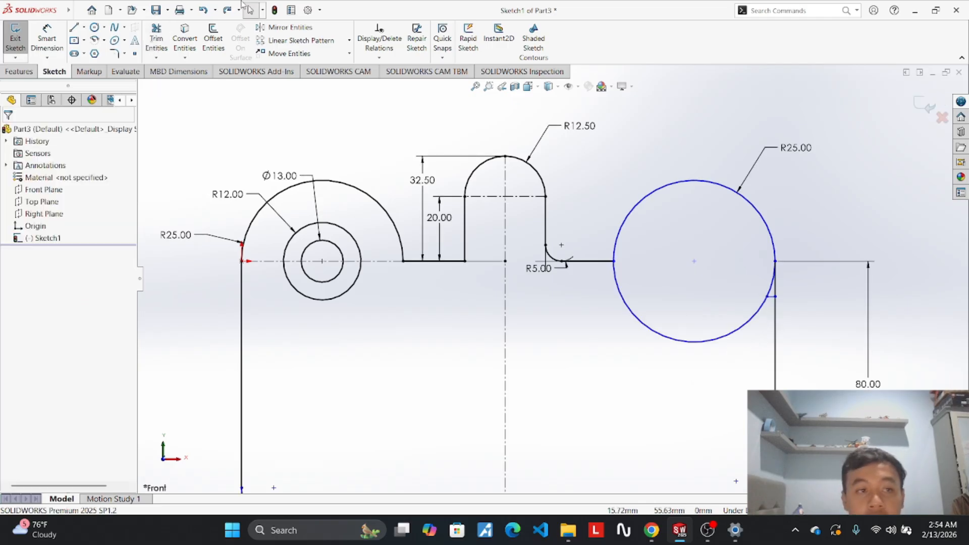
Trim away the circle's lower half and the leftover centerline stub so only the semicircular lobe above the plate remains.
{"action": "left_click", "coordinate": [160, 39]}
{"action": "left_click_drag", "start_coordinate": [656, 281], "coordinate": [716, 356]}
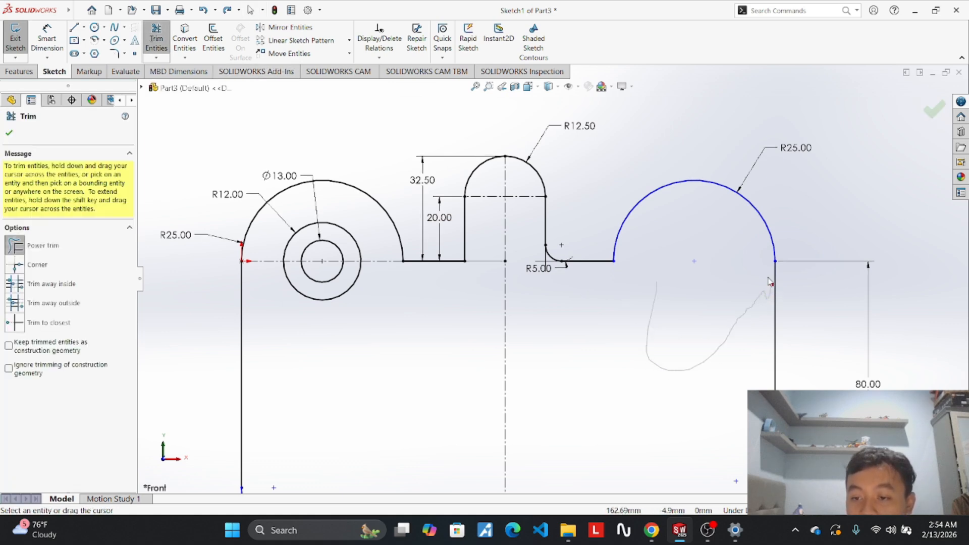
{"action": "left_click_drag", "start_coordinate": [770, 282], "coordinate": [740, 278]}
{"action": "key", "text": "f"}
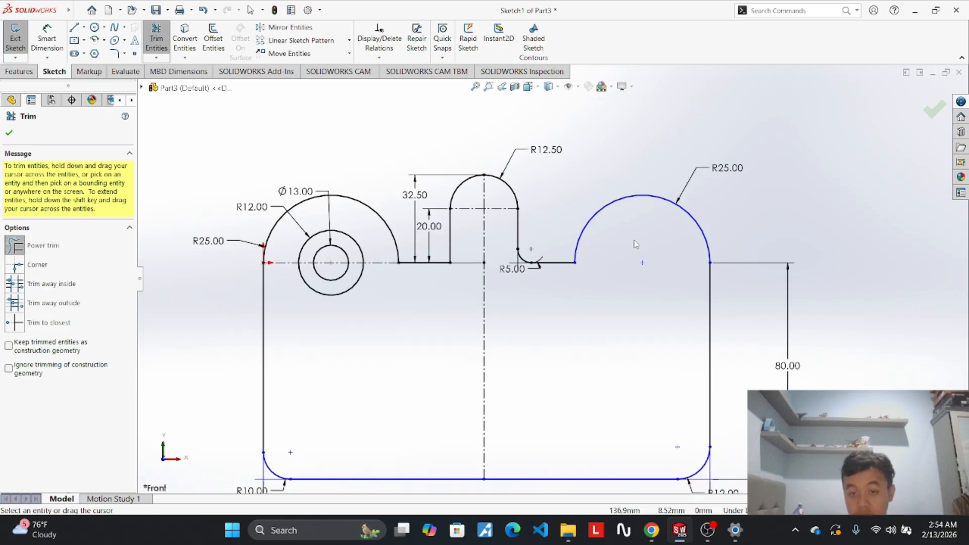
{"action": "key", "text": "Escape"}
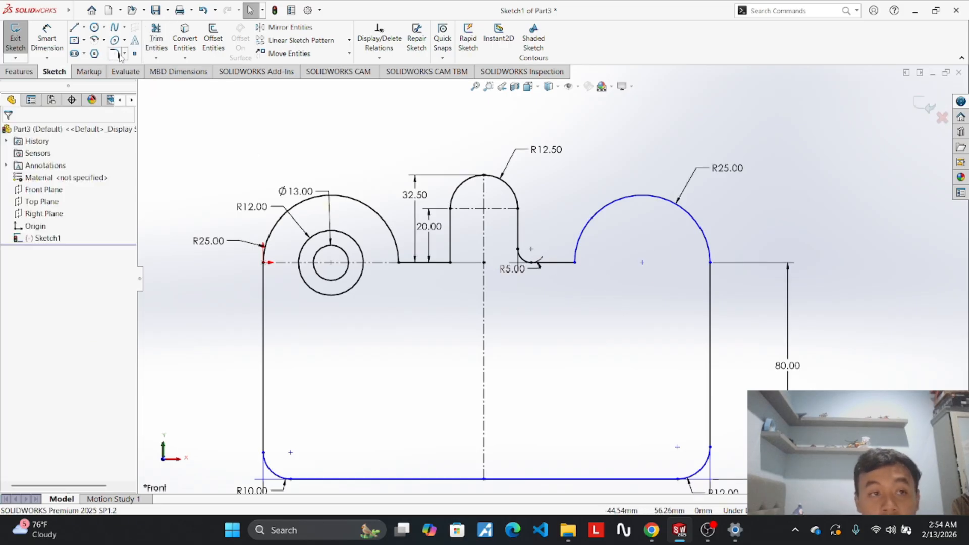
Draw a horizontal centerline between the two ends of the right lobe's arc.
{"action": "left_click", "coordinate": [84, 27]}
{"action": "left_click", "coordinate": [89, 46]}
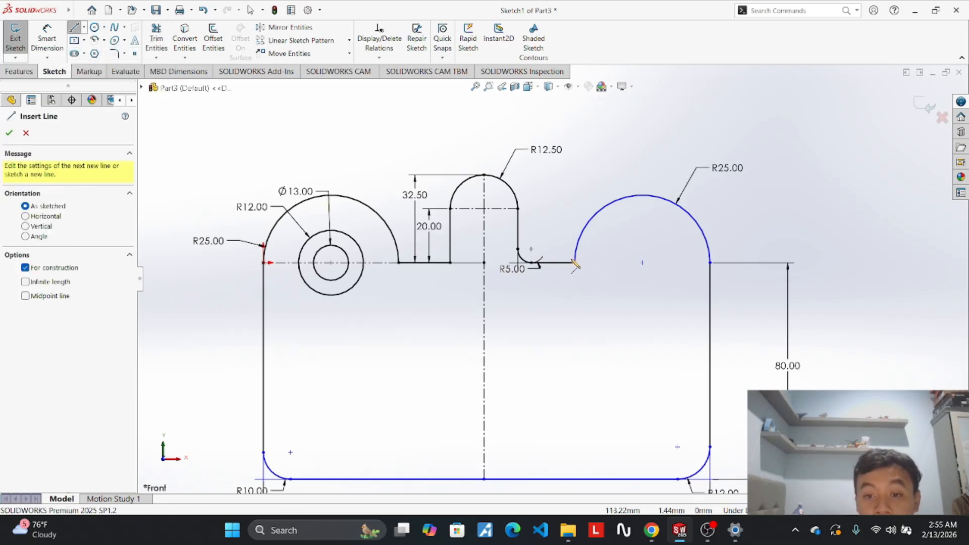
{"action": "left_click_drag", "start_coordinate": [575, 262], "coordinate": [710, 263]}
{"action": "key", "text": "Escape"}
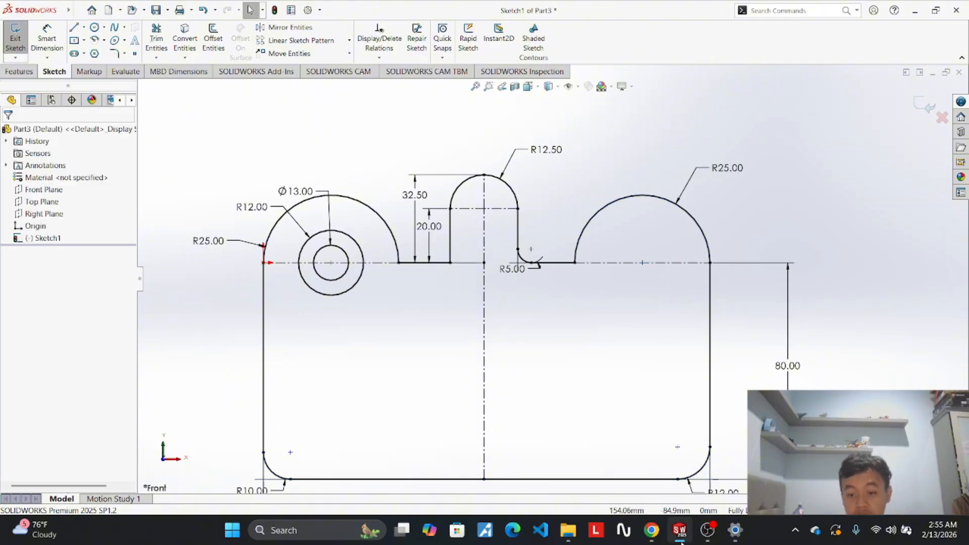
Check the right lobe's hole sizes in the Projek 1 Part 3 sketch and the PDF drawing in Chrome, and return to Part3.
{"action": "mouse_move", "coordinate": [681, 540]}
{"action": "mouse_move", "coordinate": [663, 479]}
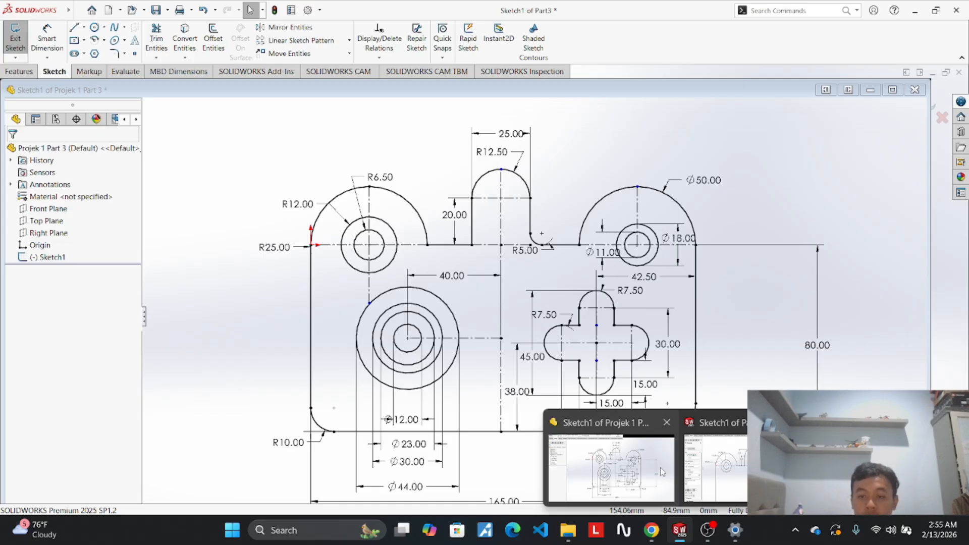
{"action": "left_click", "coordinate": [663, 472]}
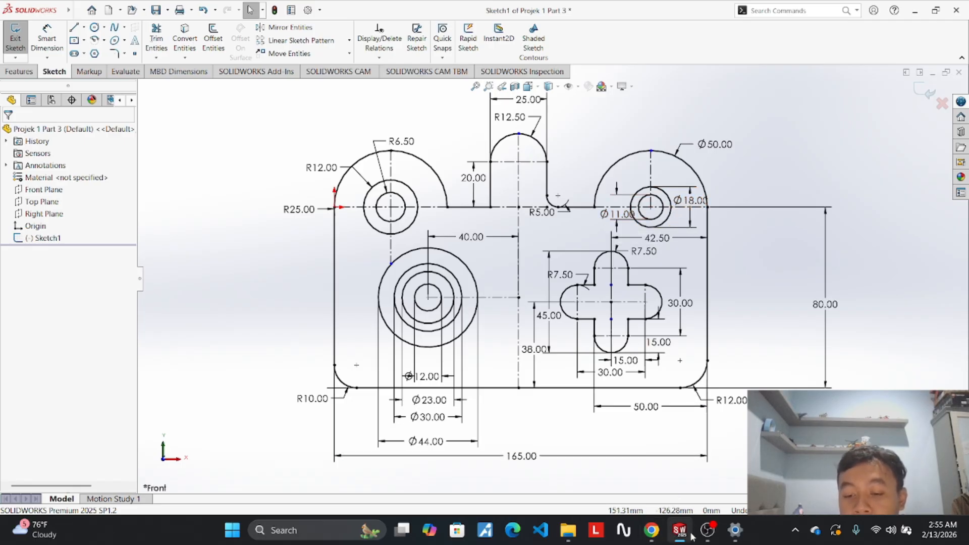
{"action": "left_click", "coordinate": [708, 530]}
{"action": "left_click", "coordinate": [655, 527]}
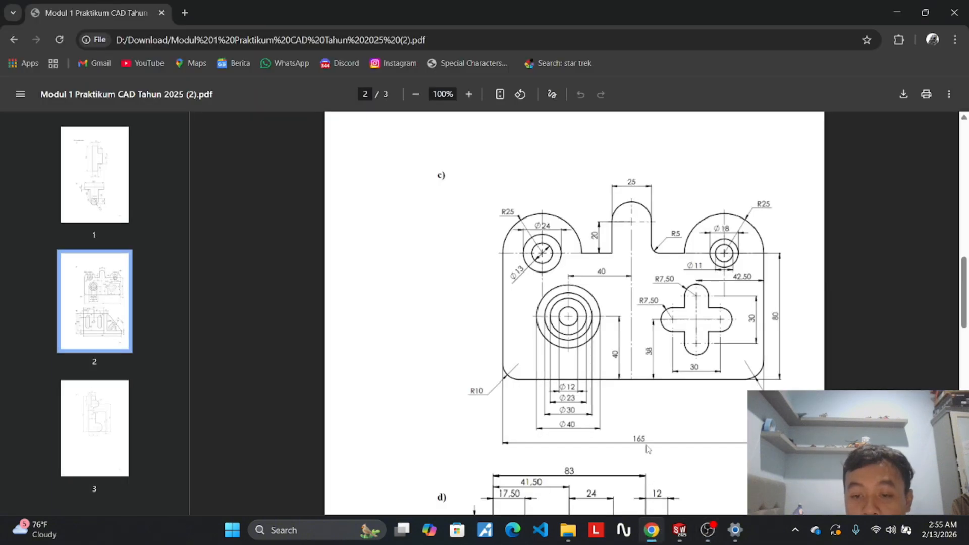
{"action": "left_click", "coordinate": [719, 439]}
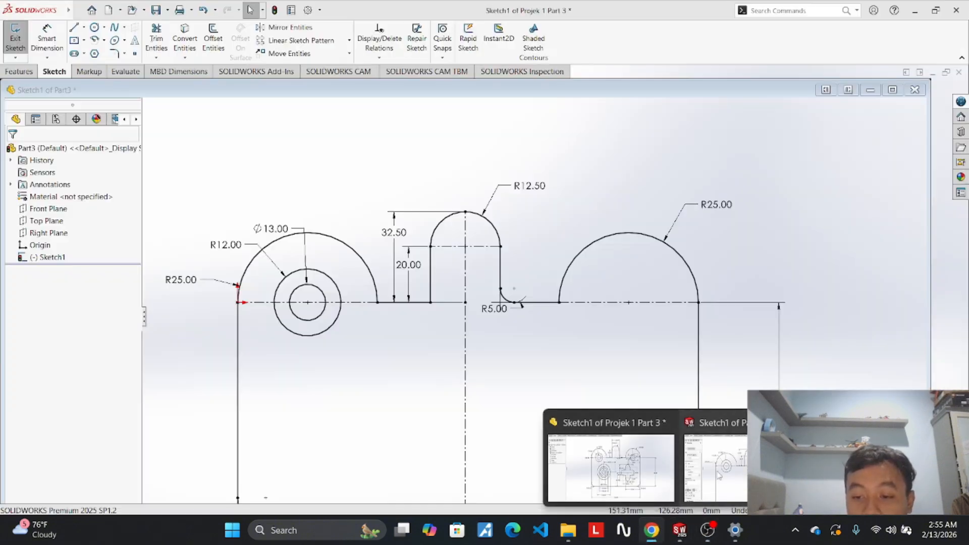
Draw a circle centred on the right lobe's centre and set its radius to 9 mm.
{"action": "left_click", "coordinate": [95, 27]}
{"action": "left_click", "coordinate": [642, 262]}
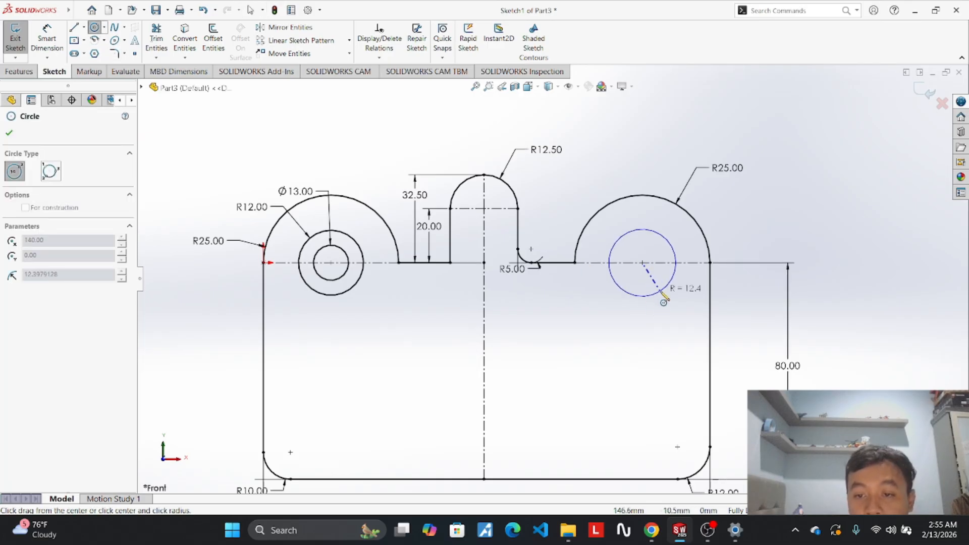
{"action": "left_click", "coordinate": [664, 298]}
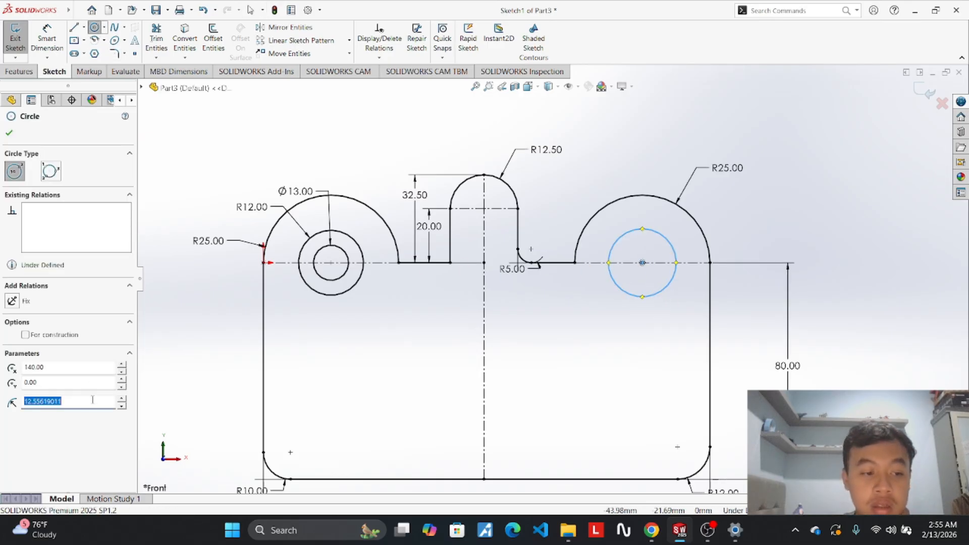
{"action": "mouse_move", "coordinate": [680, 530]}
{"action": "mouse_move", "coordinate": [636, 482]}
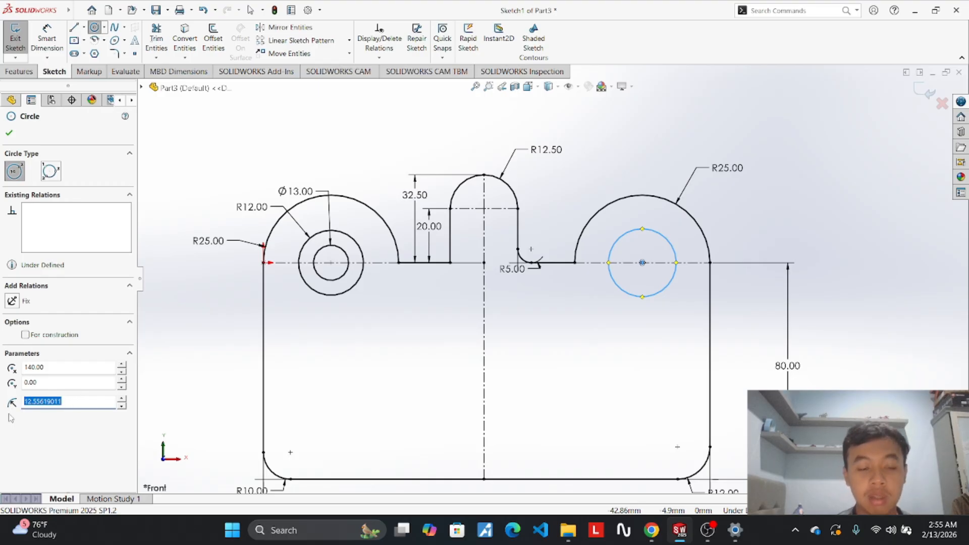
{"action": "key", "text": "BackSpace"}
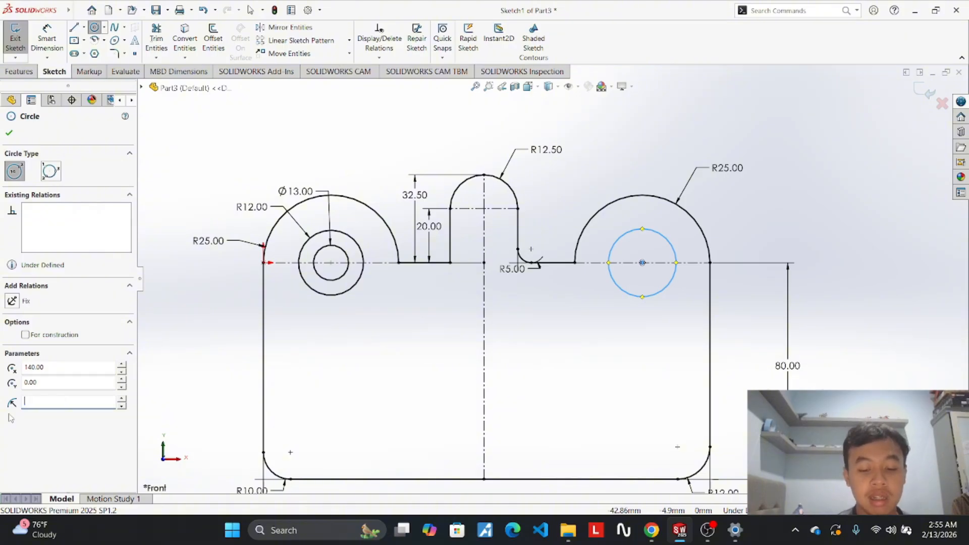
{"action": "type", "text": "9"}
{"action": "key", "text": "Return"}
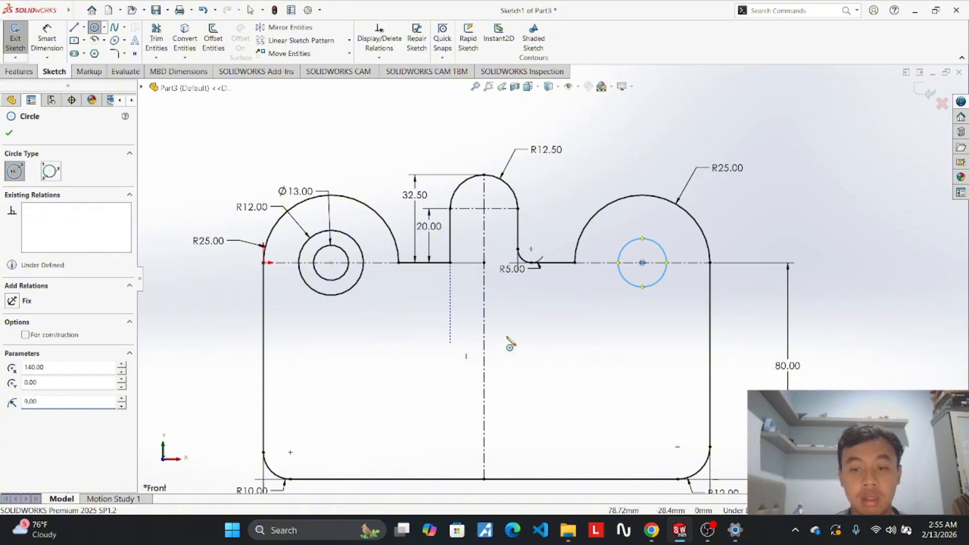
Draw a smaller concentric circle inside the right lobe's circle and set its radius to 5.5 mm.
{"action": "left_click", "coordinate": [643, 263]}
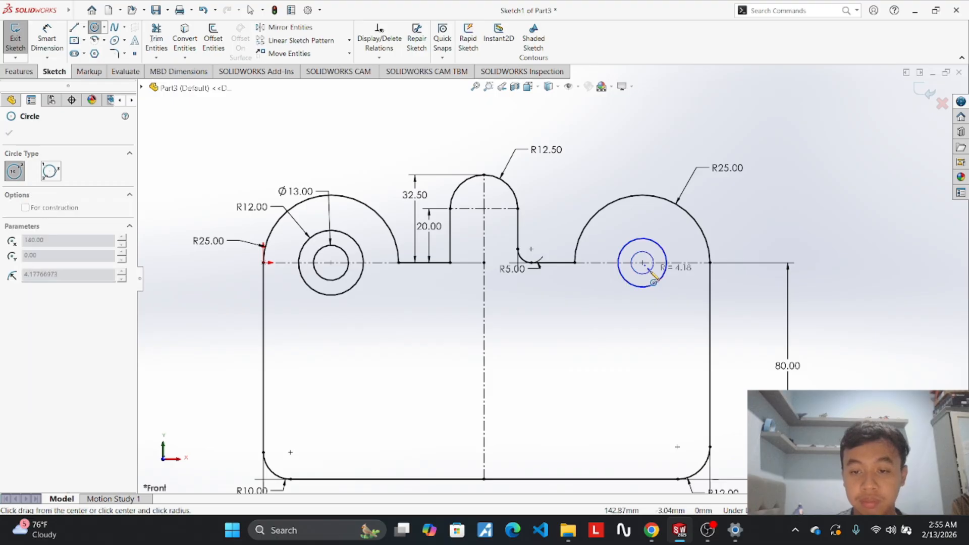
{"action": "left_click", "coordinate": [648, 269]}
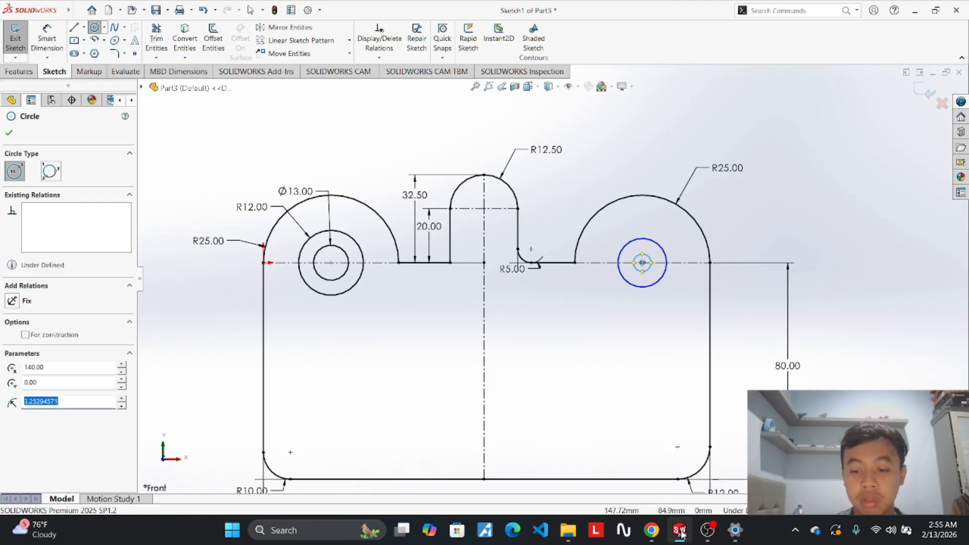
{"action": "mouse_move", "coordinate": [664, 482]}
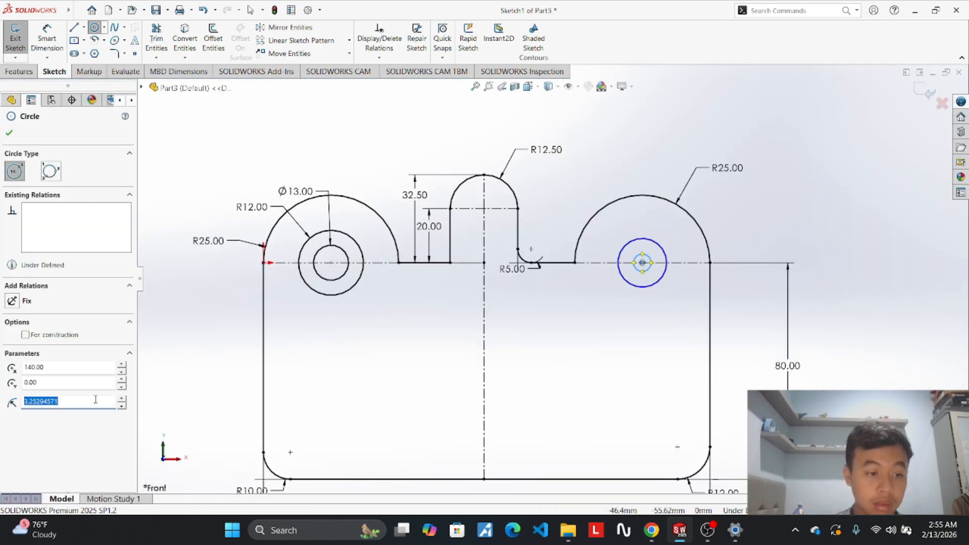
{"action": "key", "text": "BackSpace"}
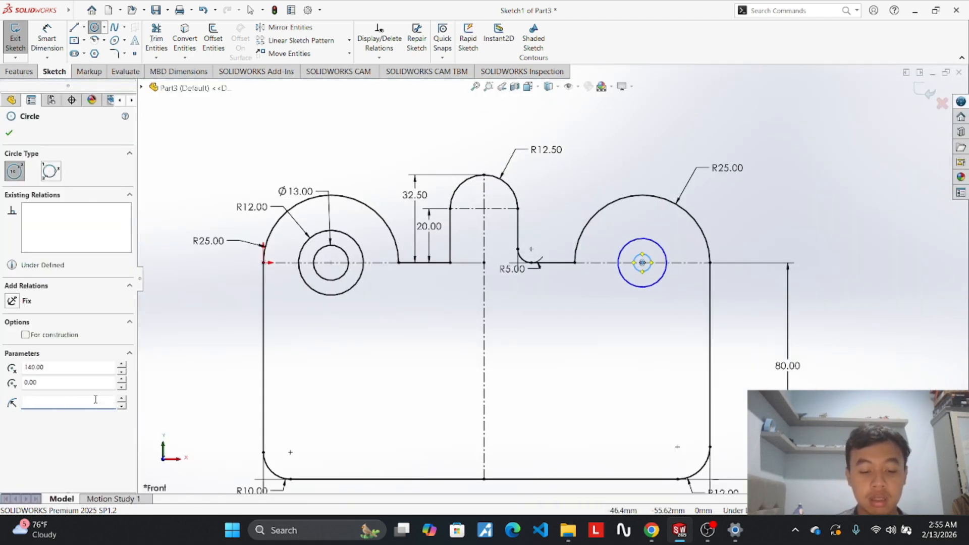
{"action": "type", "text": "5.5"}
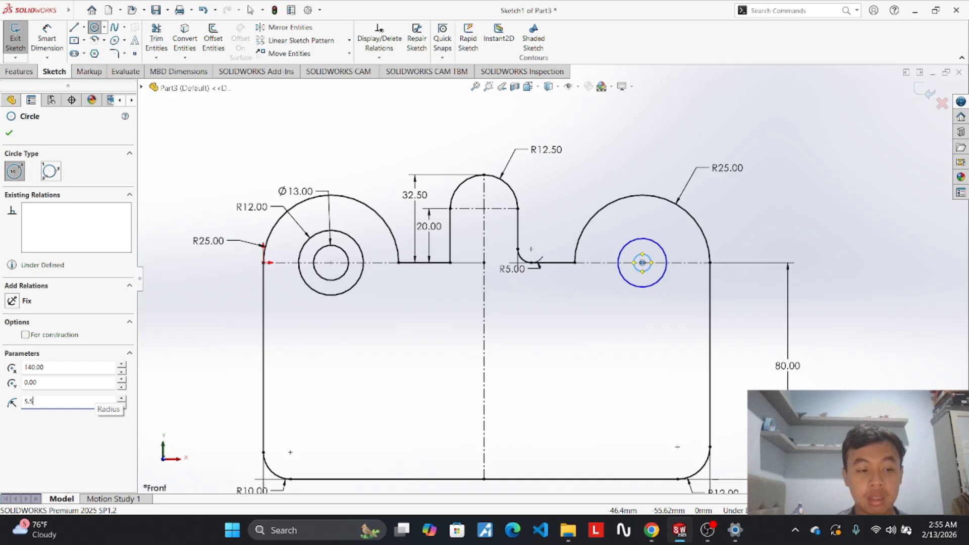
{"action": "key", "text": "Return"}
{"action": "key", "text": "Escape"}
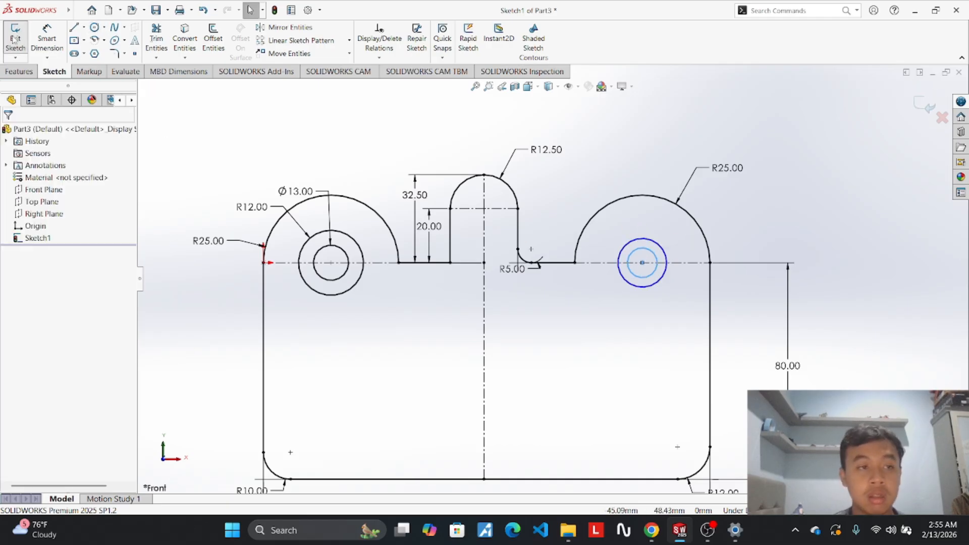
Add diameter dimensions of 18 mm and 11 mm to the right lobe's two concentric circles.
{"action": "left_click", "coordinate": [47, 38]}
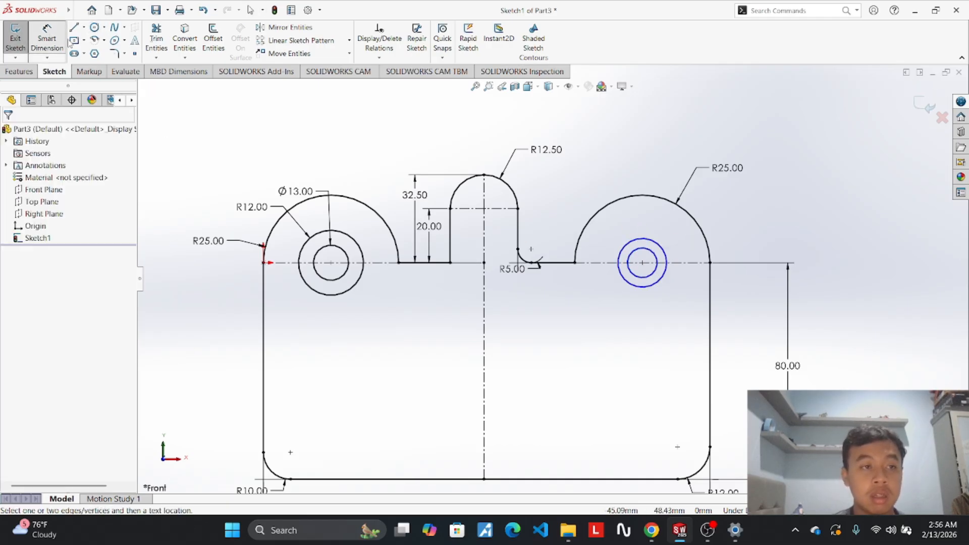
{"action": "left_click", "coordinate": [673, 252]}
{"action": "left_click", "coordinate": [736, 207]}
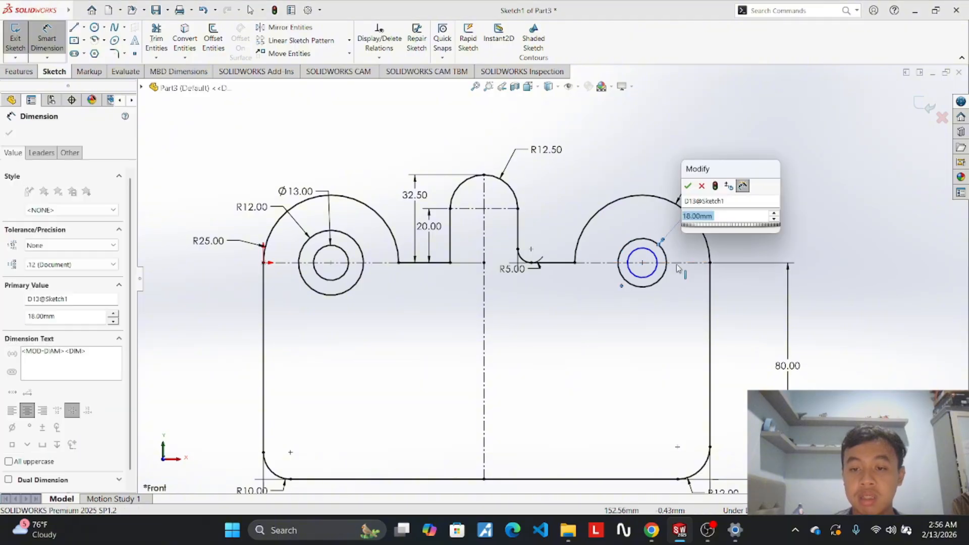
{"action": "key", "text": "Return"}
{"action": "left_click", "coordinate": [656, 254]}
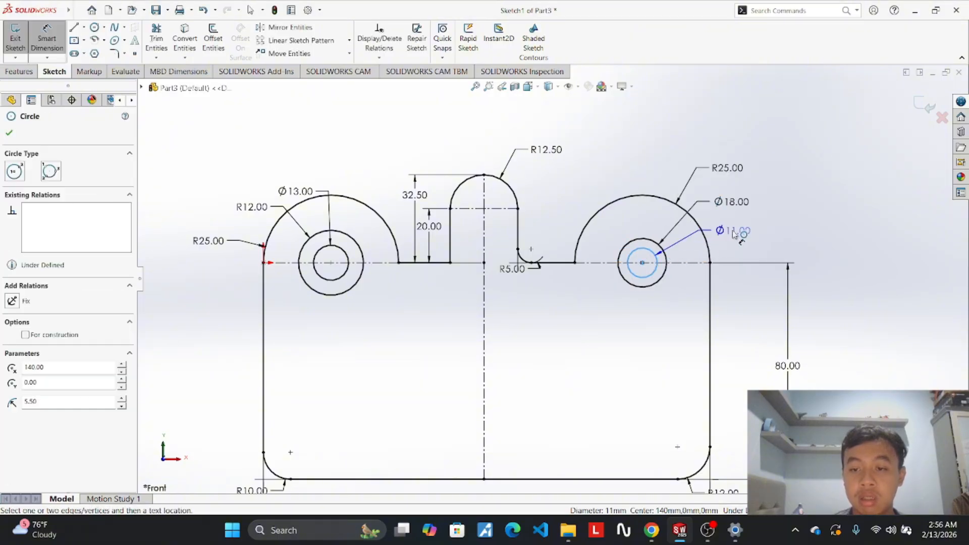
{"action": "left_click", "coordinate": [734, 233]}
{"action": "key", "text": "Return"}
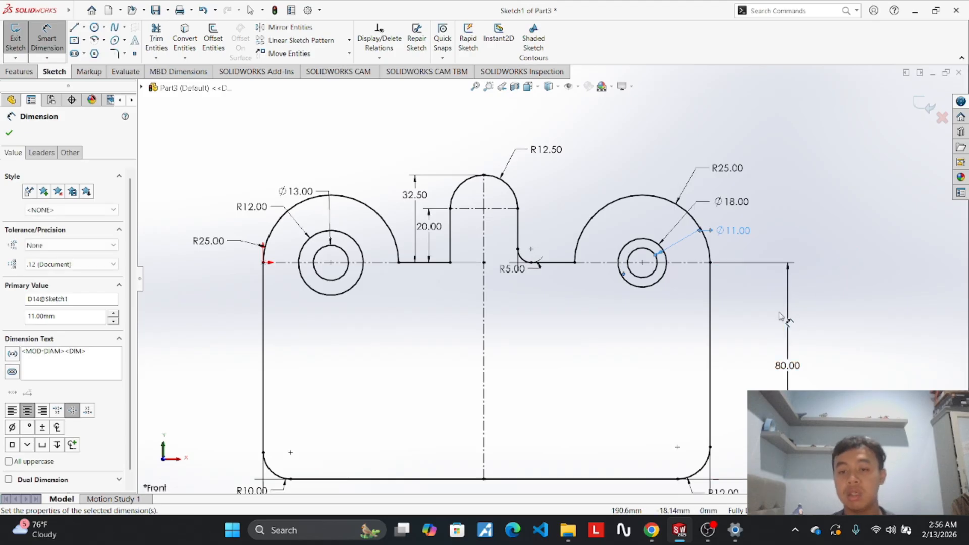
Examine the four concentric circles' sizes and position in the Projek 1 Part 3 sketch and in the PDF drawing in Chrome.
{"action": "left_click", "coordinate": [859, 277]}
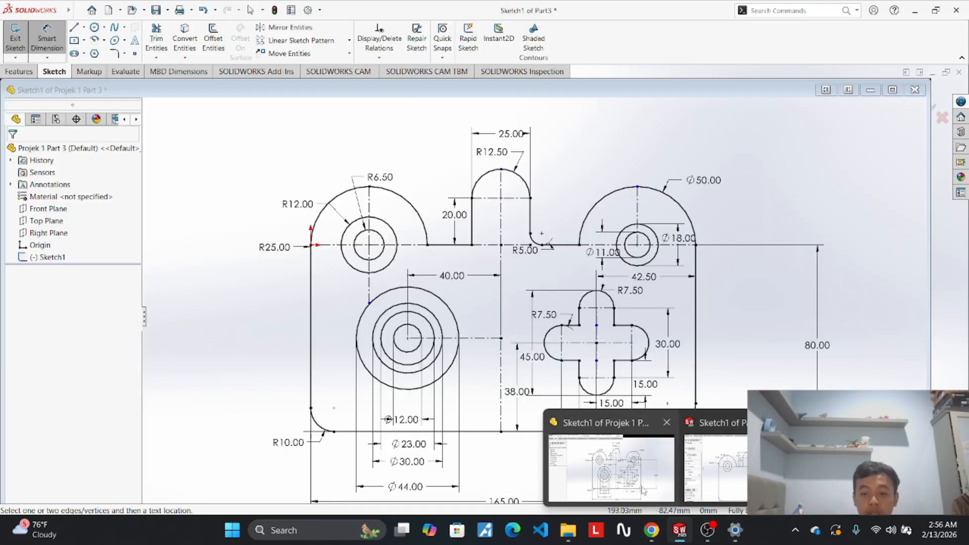
{"action": "left_click", "coordinate": [644, 494]}
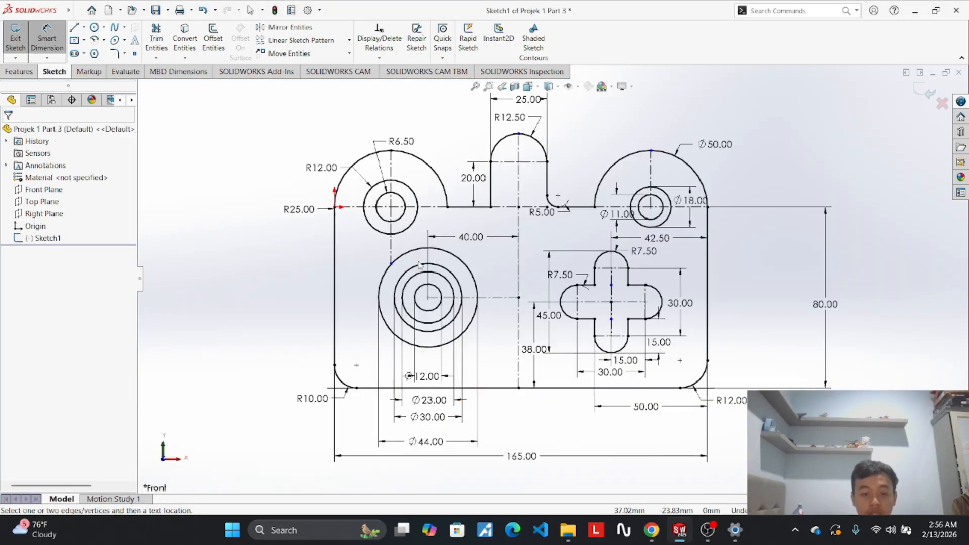
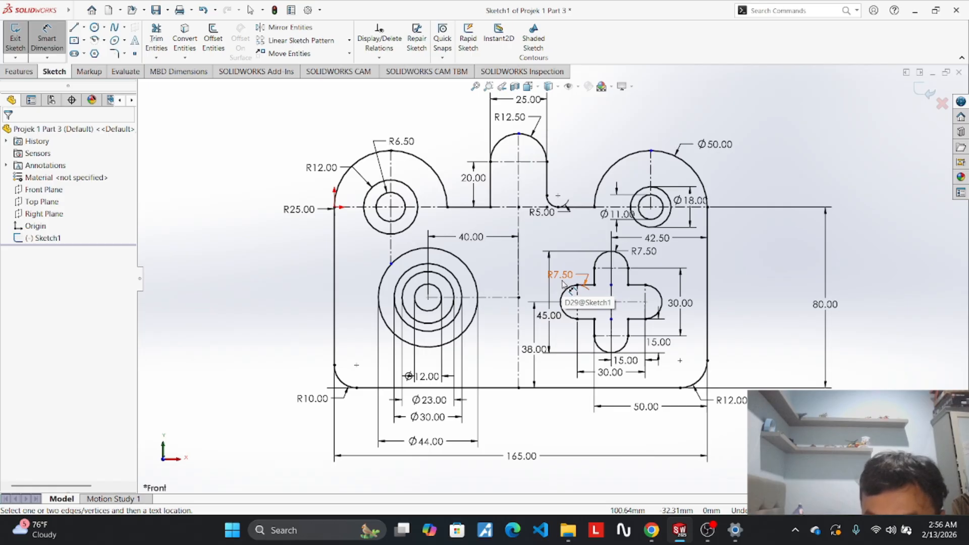
{"action": "left_click", "coordinate": [657, 477]}
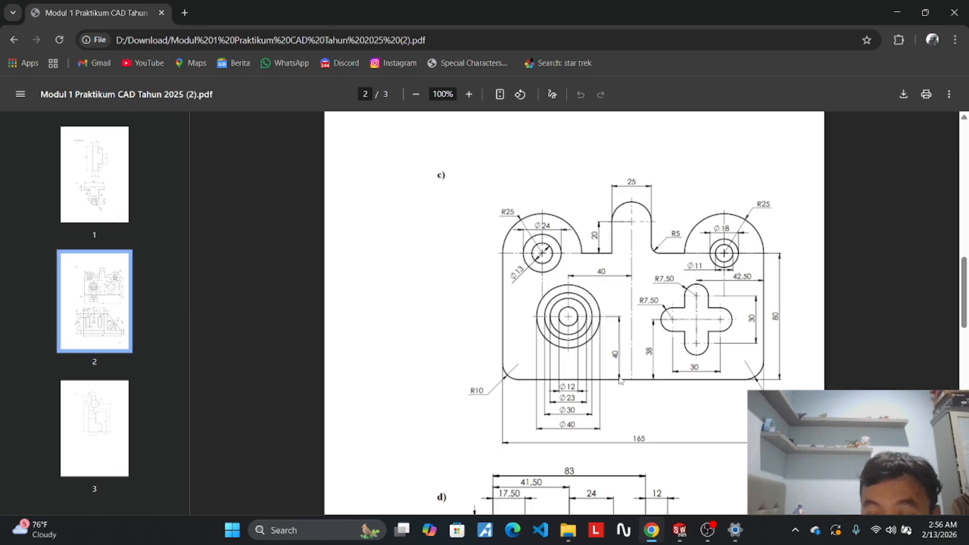
{"action": "left_click", "coordinate": [679, 530]}
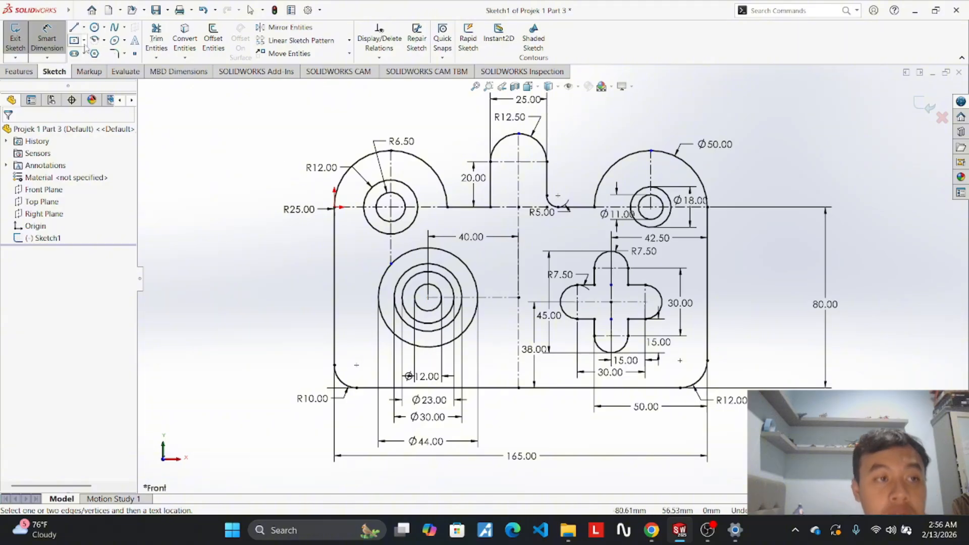
Try to dimension the height of the four concentric circles' centre above the bottom edge in the Projek 1 Part 3 sketch.
{"action": "left_click", "coordinate": [519, 387]}
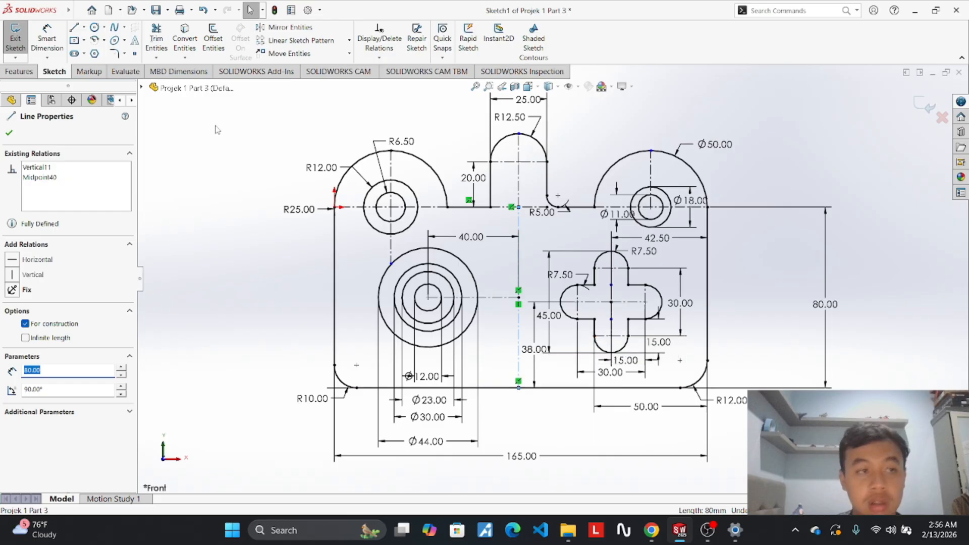
{"action": "left_click", "coordinate": [216, 129]}
{"action": "left_click", "coordinate": [49, 43]}
{"action": "left_click", "coordinate": [429, 297]}
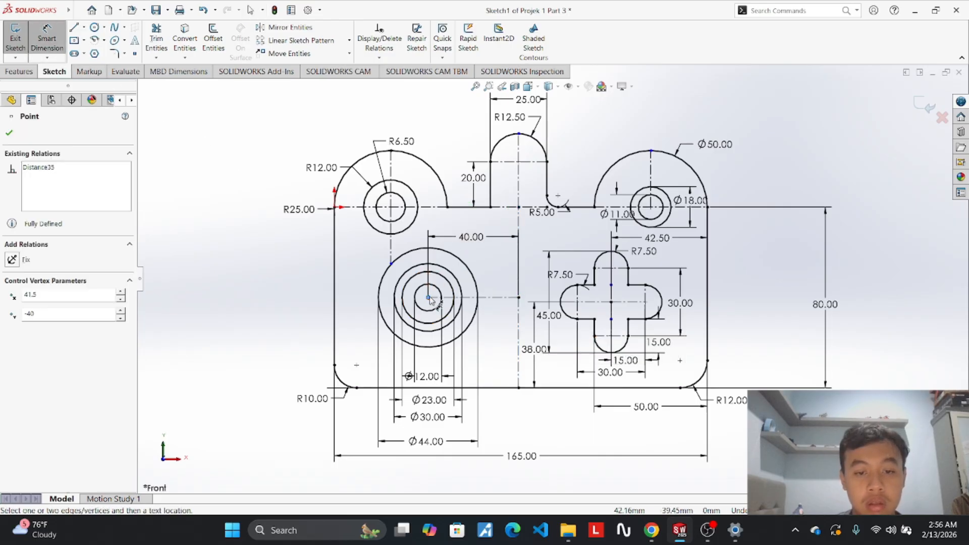
{"action": "left_click", "coordinate": [519, 387]}
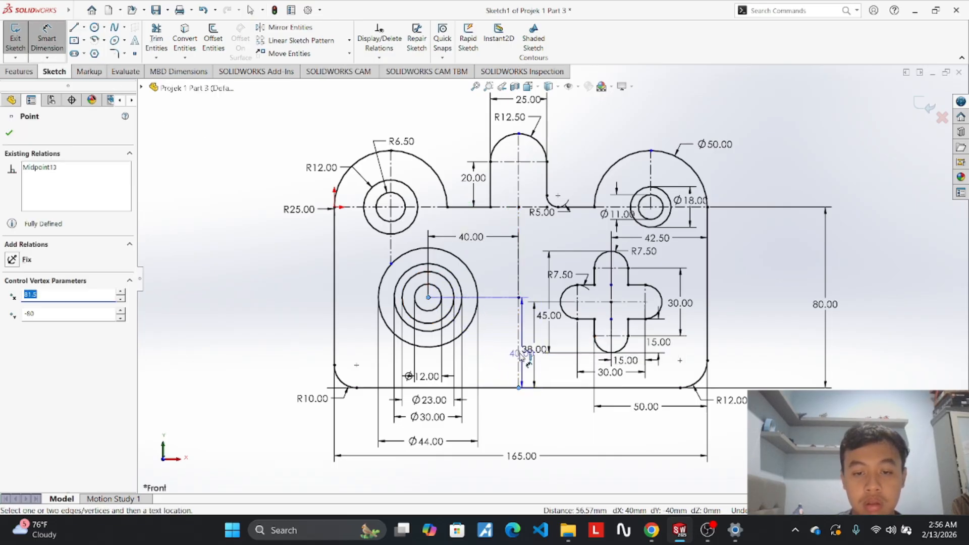
{"action": "left_click", "coordinate": [368, 342]}
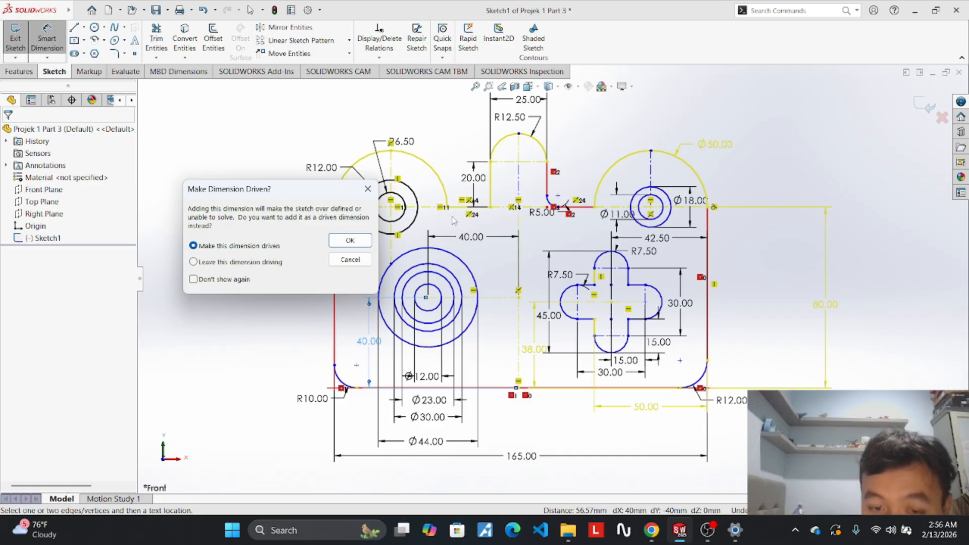
{"action": "left_click", "coordinate": [368, 188]}
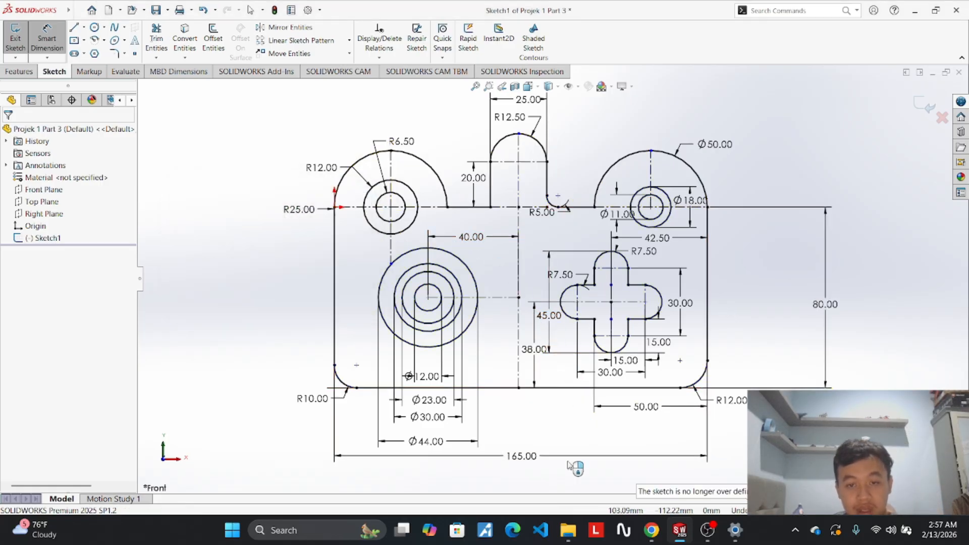
In the Part3 sketch, draw a horizontal centreline about 36 mm long leftward from the plate's vertical centreline, below the central tab.
{"action": "mouse_move", "coordinate": [685, 537]}
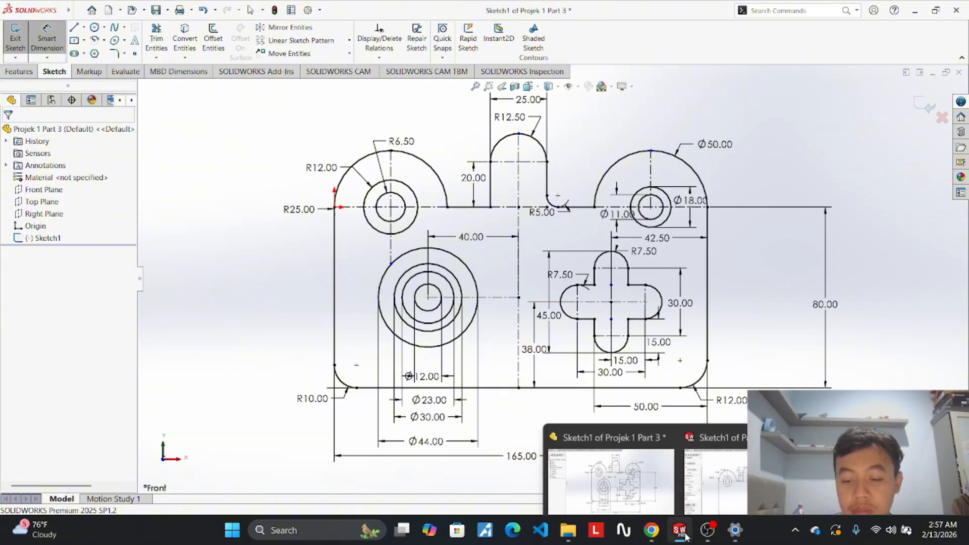
{"action": "left_click", "coordinate": [697, 474]}
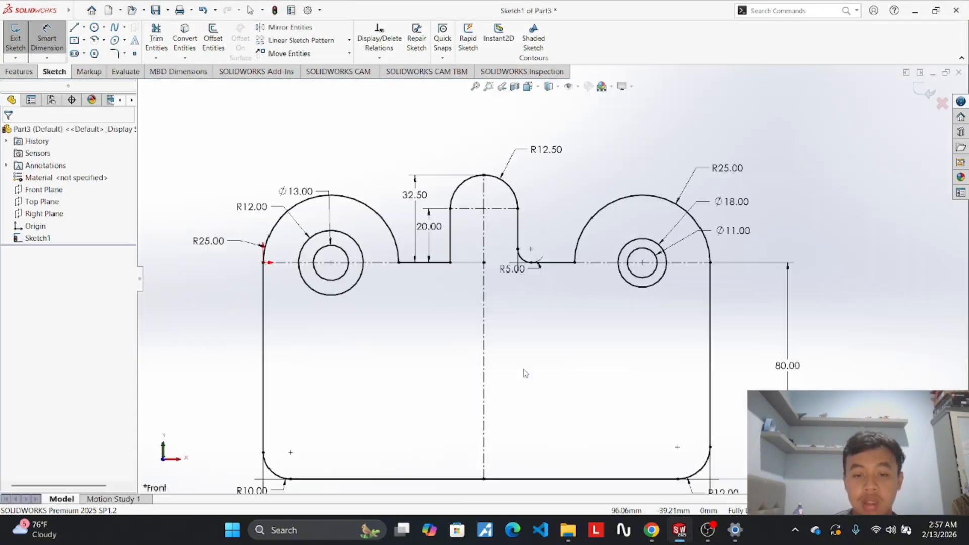
{"action": "left_click", "coordinate": [84, 27]}
{"action": "left_click", "coordinate": [97, 54]}
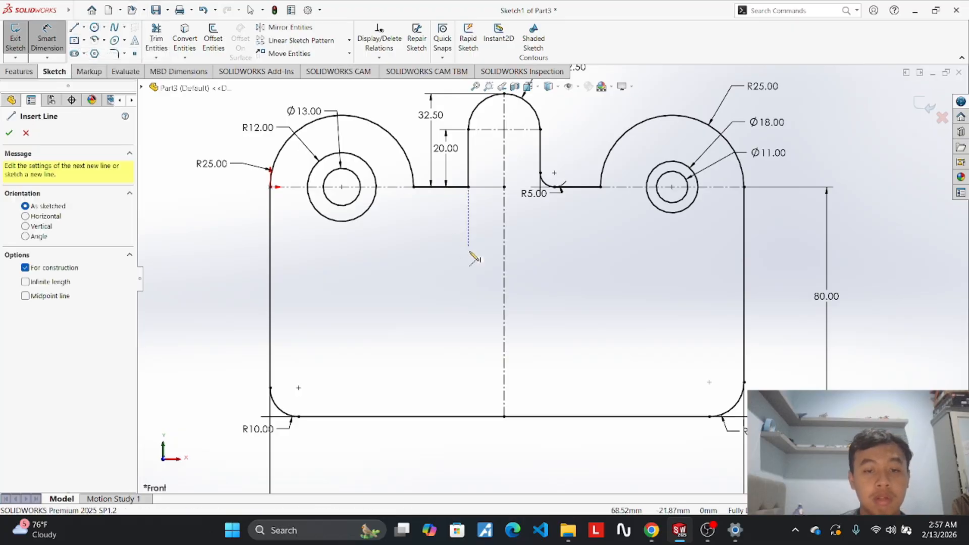
{"action": "left_click", "coordinate": [504, 235]}
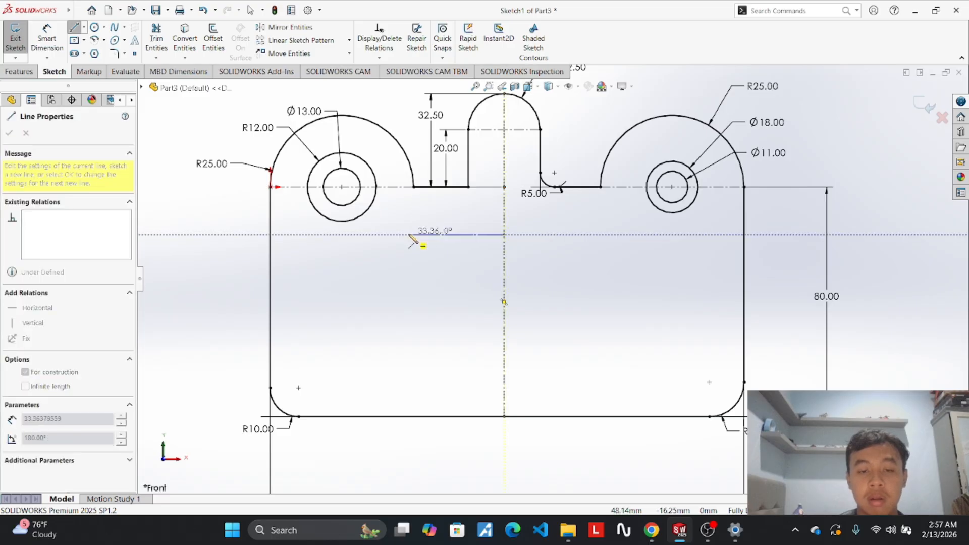
{"action": "left_click", "coordinate": [400, 234]}
{"action": "key", "text": "Escape"}
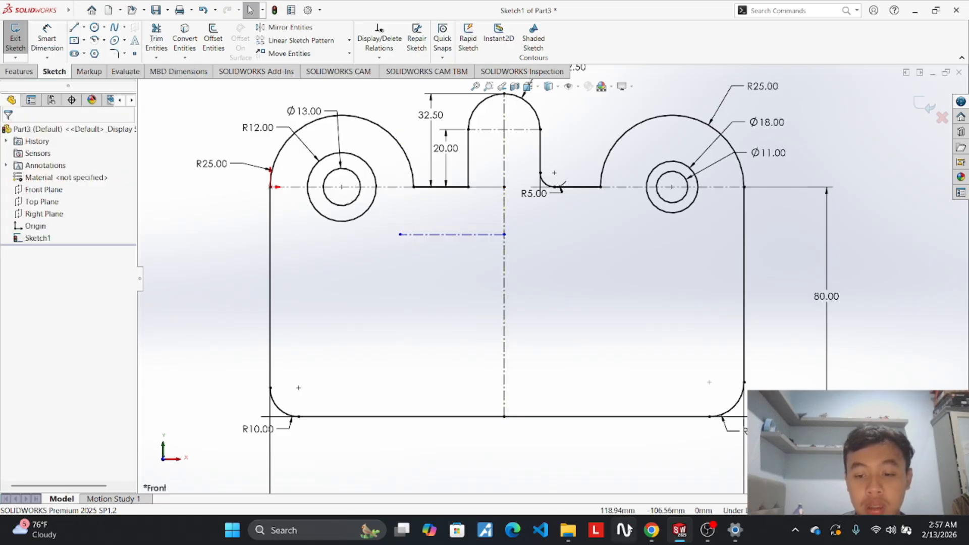
Check the circle group's offset in the Projek 1 Part 3 sketch and set the horizontal centreline's length in Part3 to 40 mm.
{"action": "mouse_move", "coordinate": [680, 530]}
{"action": "mouse_move", "coordinate": [660, 479]}
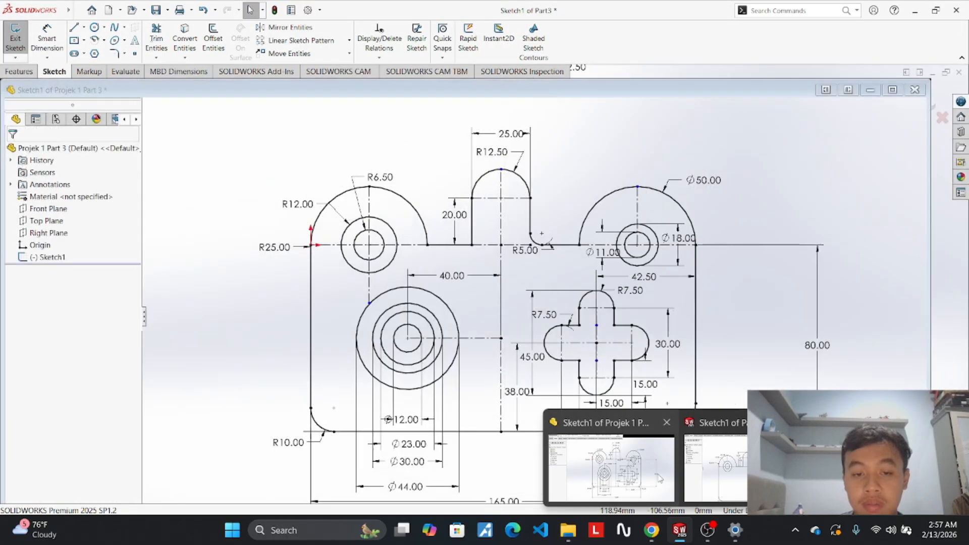
{"action": "left_click", "coordinate": [660, 479]}
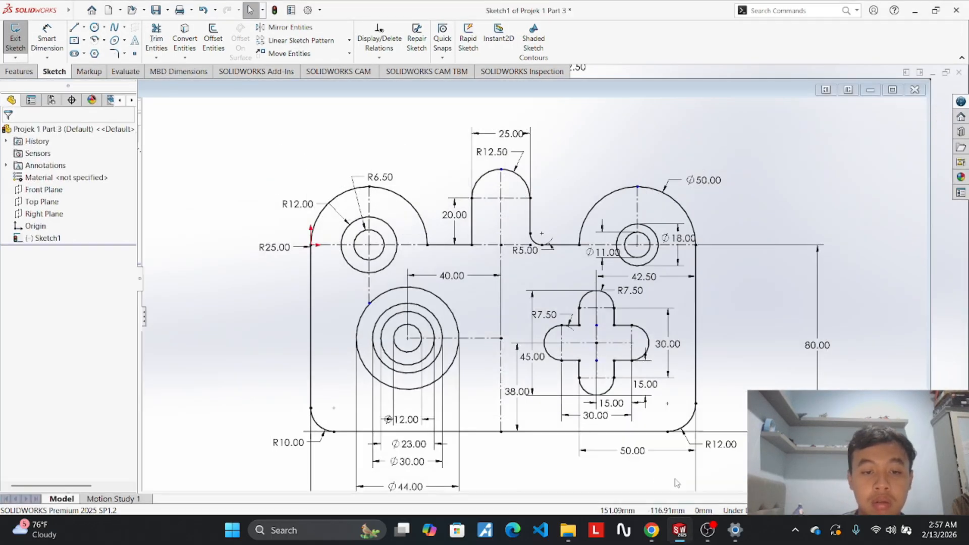
{"action": "mouse_move", "coordinate": [679, 530]}
{"action": "left_click", "coordinate": [709, 480]}
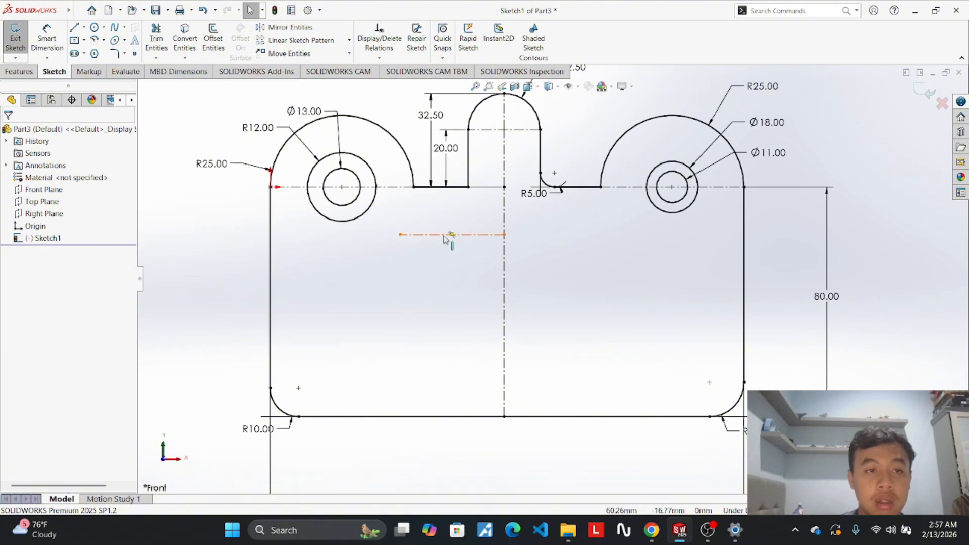
{"action": "left_click", "coordinate": [444, 235]}
{"action": "type", "text": "40"}
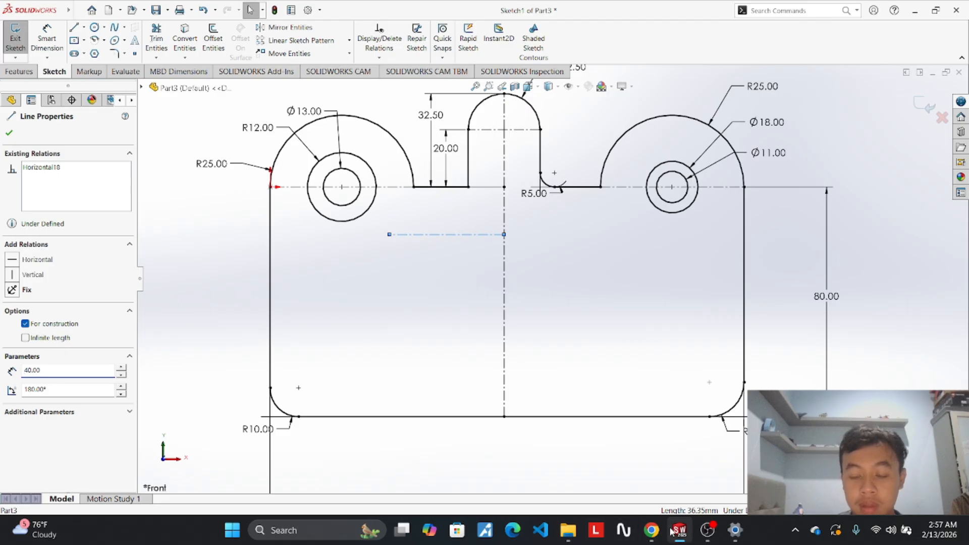
Recheck the location of the four concentric circles in the Projek 1 Part 3 sketch and return to Part3.
{"action": "mouse_move", "coordinate": [672, 532]}
{"action": "mouse_move", "coordinate": [643, 486]}
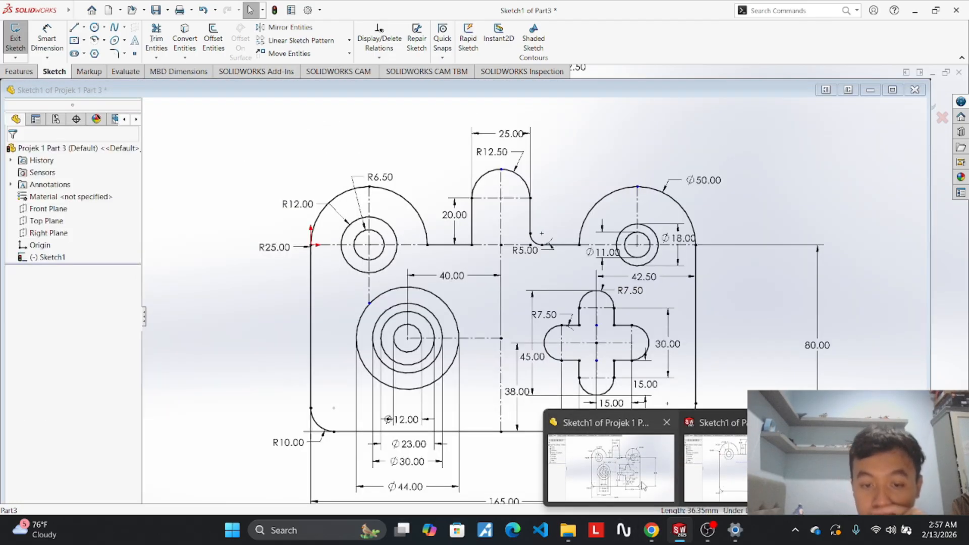
{"action": "left_click", "coordinate": [643, 486]}
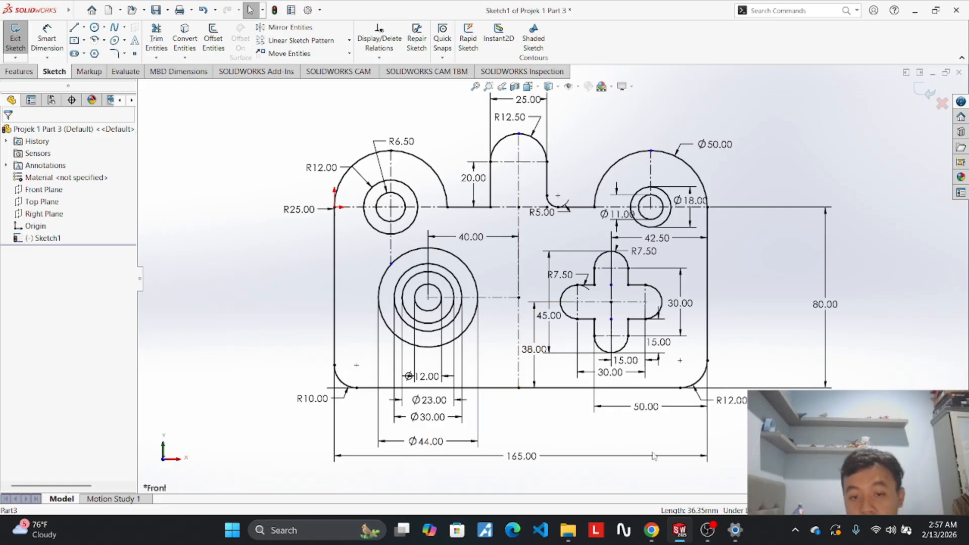
{"action": "mouse_move", "coordinate": [680, 530]}
{"action": "mouse_move", "coordinate": [649, 482]}
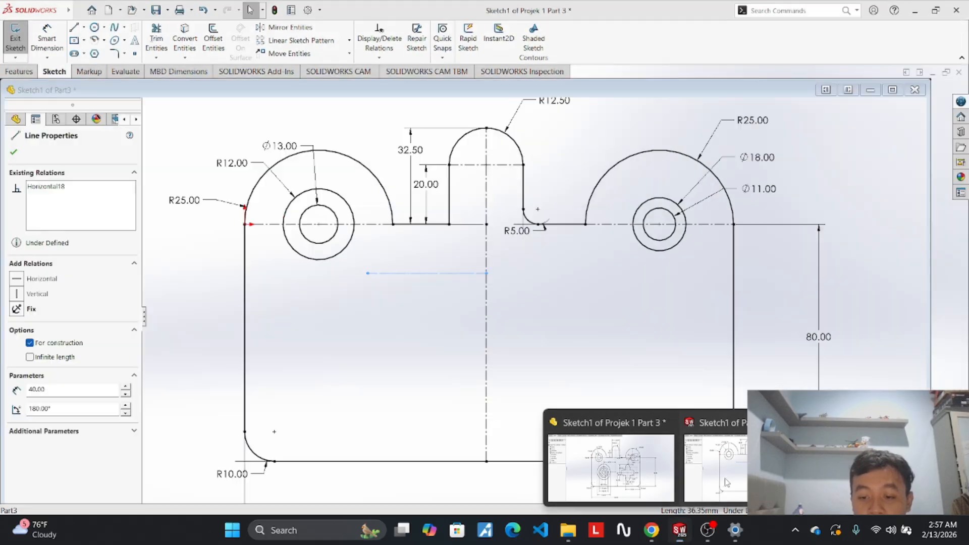
{"action": "left_click", "coordinate": [716, 467]}
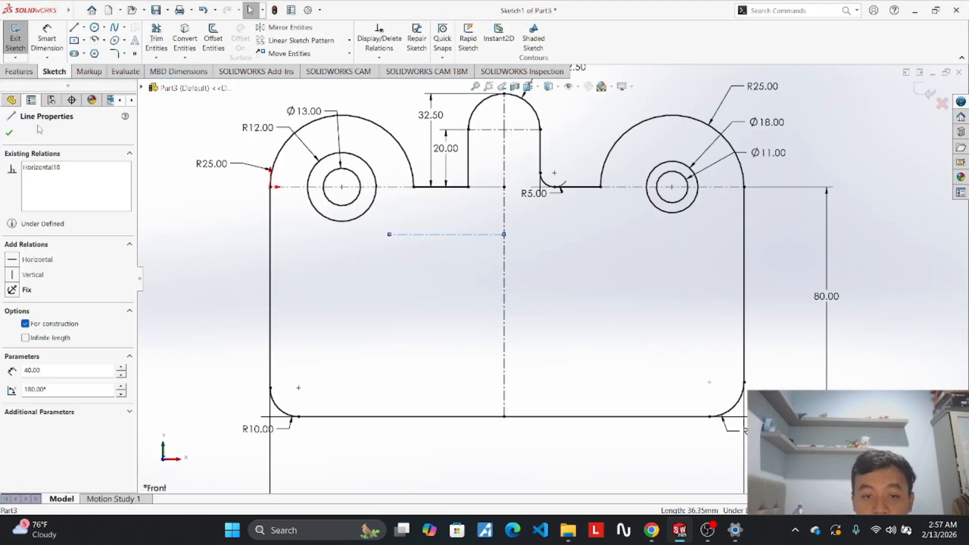
Draw a vertical centreline up from the bottom edge, aligned with the horizontal centreline's left end, and set its length to 40 mm.
{"action": "left_click", "coordinate": [84, 28]}
{"action": "left_click", "coordinate": [91, 49]}
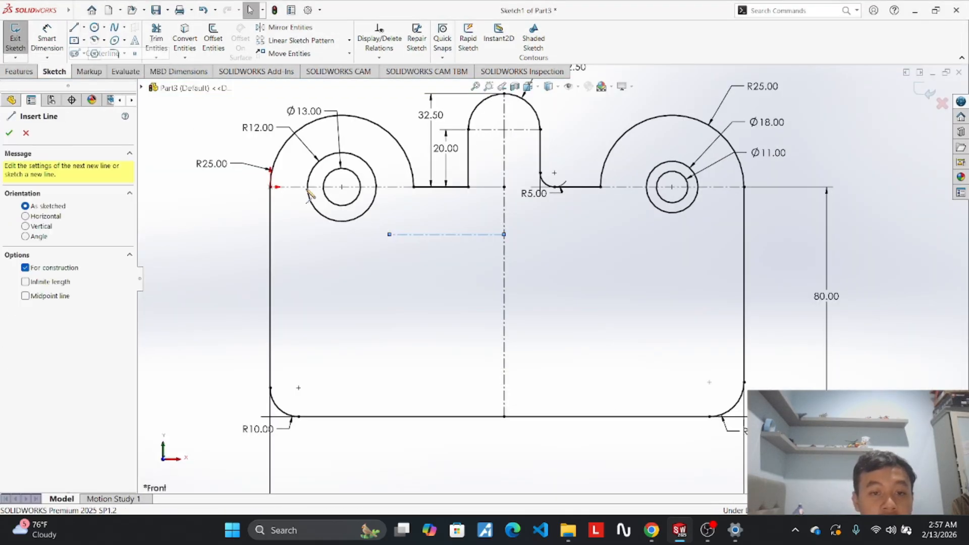
{"action": "left_click", "coordinate": [389, 234]}
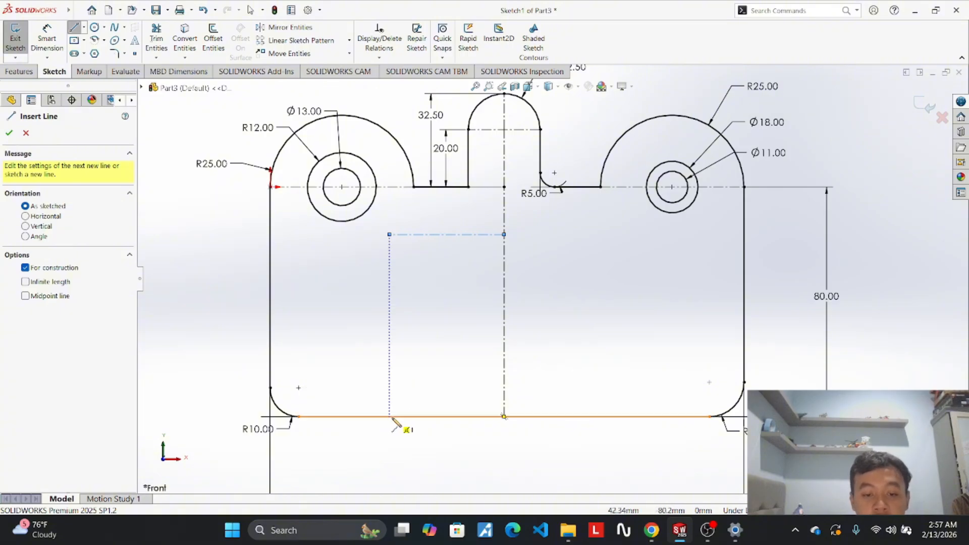
{"action": "left_click", "coordinate": [392, 418]}
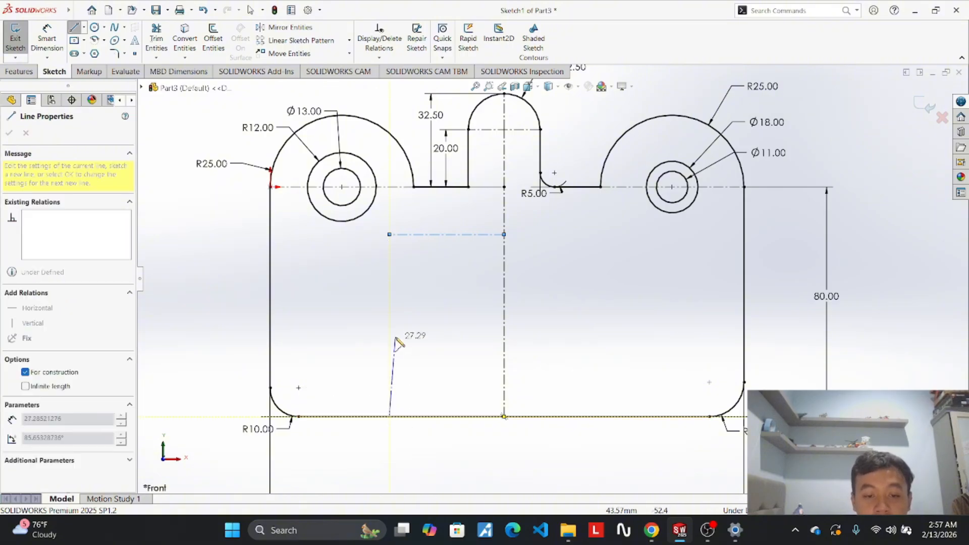
{"action": "double_click", "coordinate": [390, 303]}
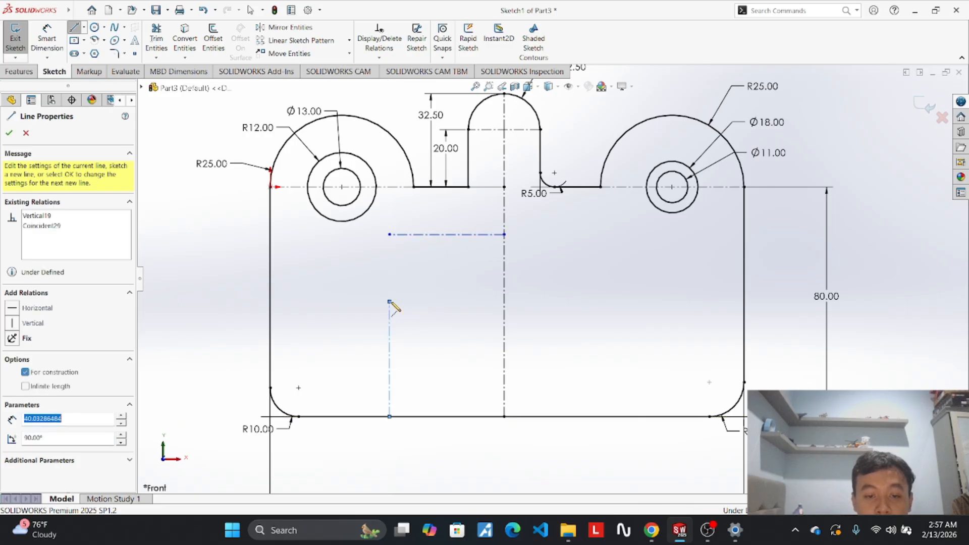
{"action": "key", "text": "Escape"}
{"action": "left_click", "coordinate": [390, 326]}
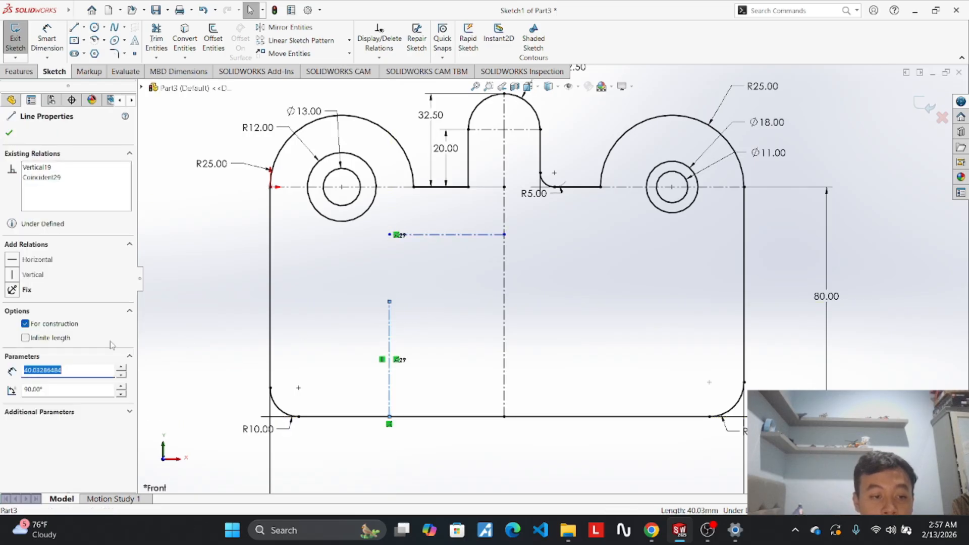
{"action": "type", "text": "40.00"}
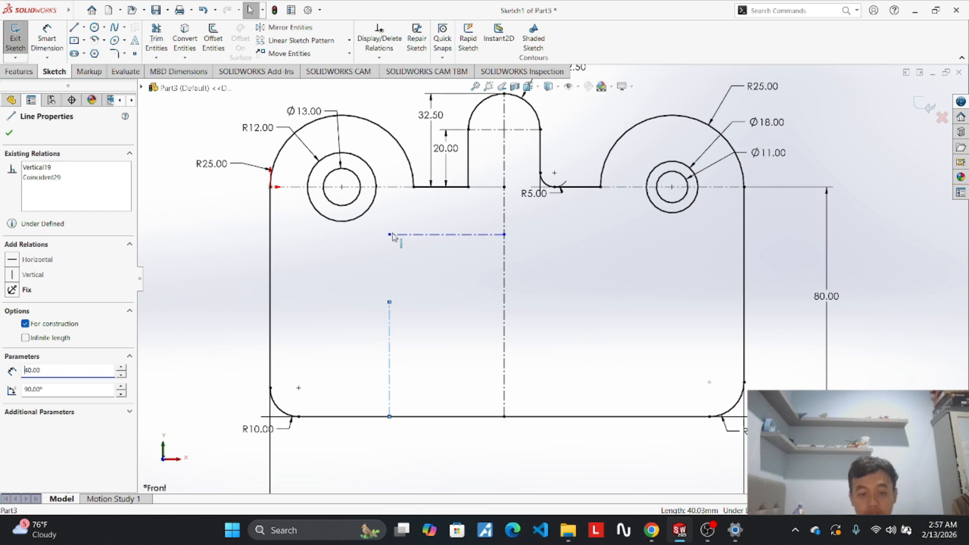
Draw four concentric circles centred on the vertical centreline's upper end, the outer three with radii of about 24, 17 and 9 mm.
{"action": "mouse_move", "coordinate": [652, 538]}
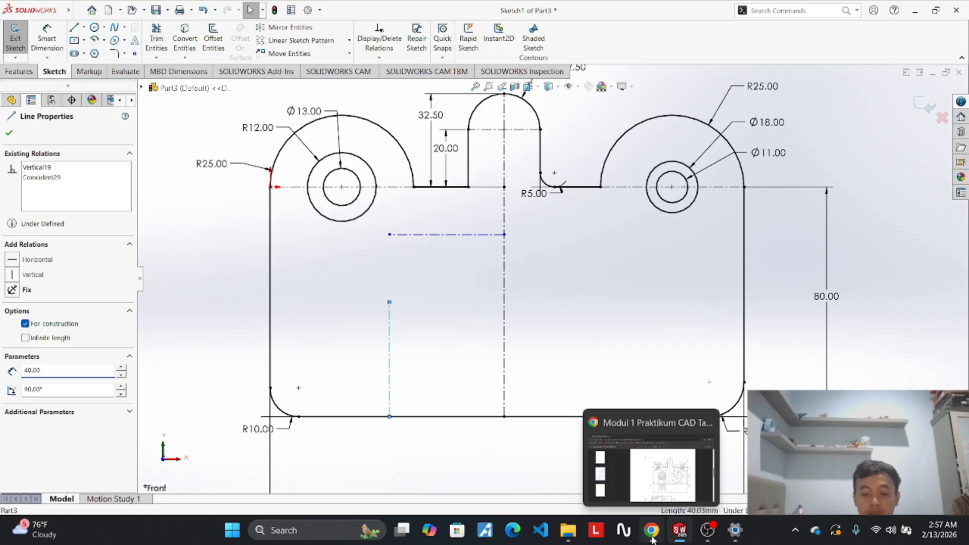
{"action": "mouse_move", "coordinate": [647, 489]}
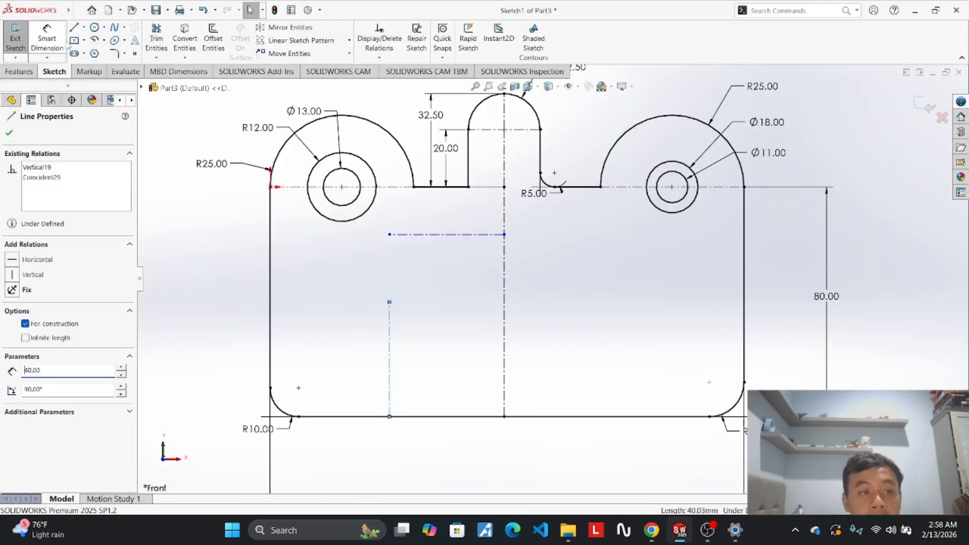
{"action": "left_click", "coordinate": [95, 28]}
{"action": "left_click", "coordinate": [390, 302]}
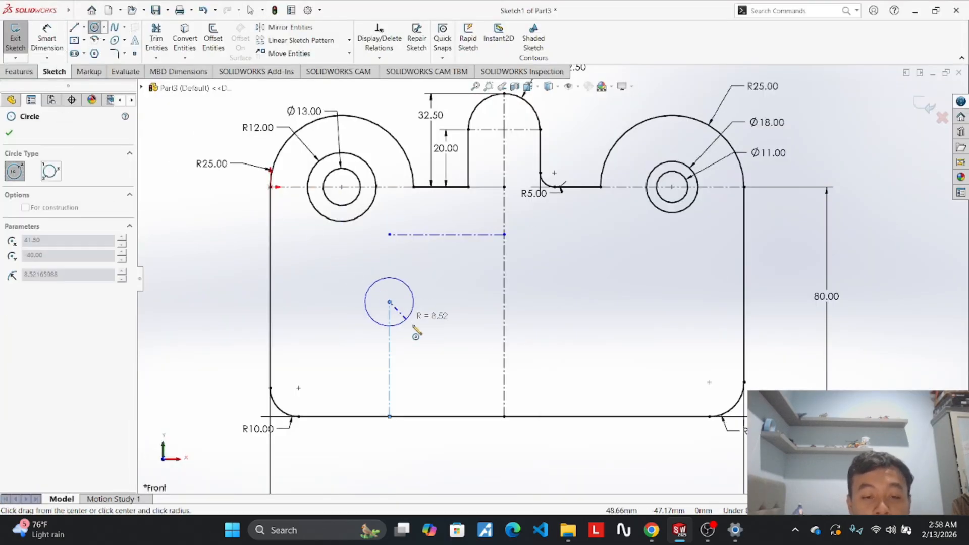
{"action": "left_click", "coordinate": [435, 353]}
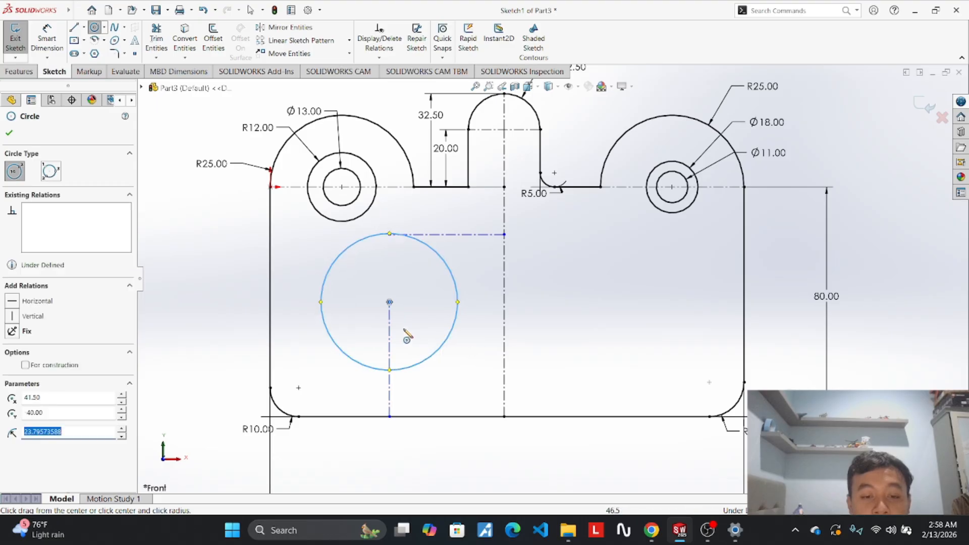
{"action": "left_click", "coordinate": [389, 302]}
{"action": "left_click", "coordinate": [414, 344]}
{"action": "left_click", "coordinate": [389, 302]}
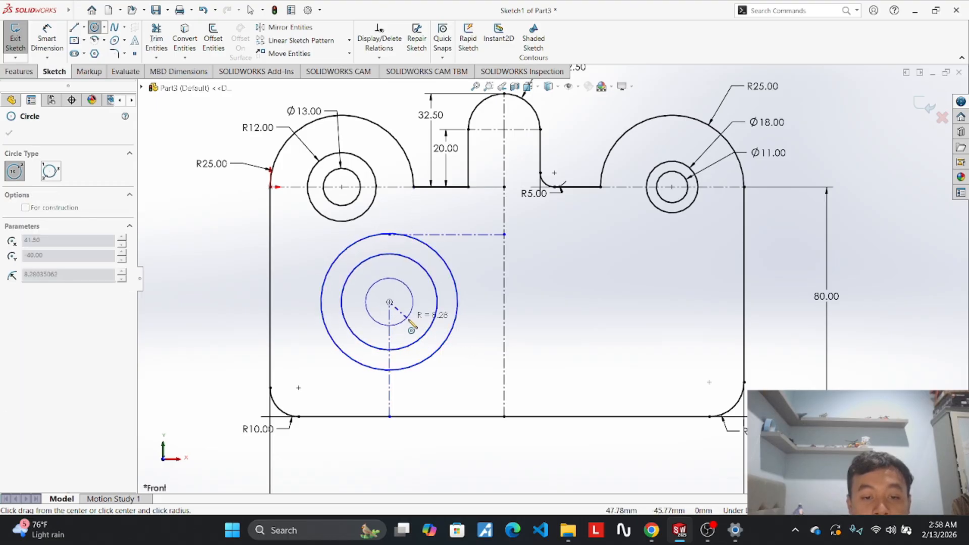
{"action": "left_click", "coordinate": [414, 309]}
{"action": "left_click", "coordinate": [390, 302]}
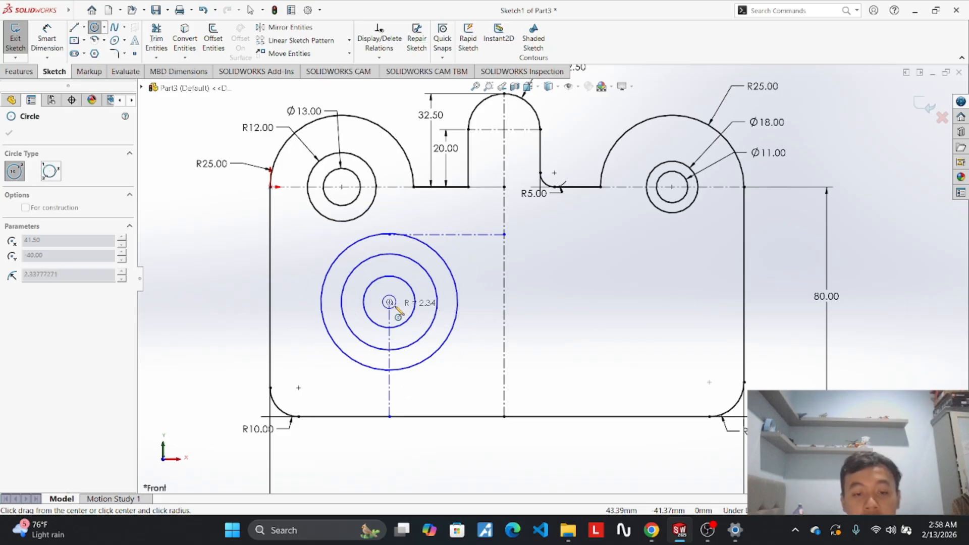
{"action": "left_click", "coordinate": [404, 312]}
{"action": "key", "text": "Escape"}
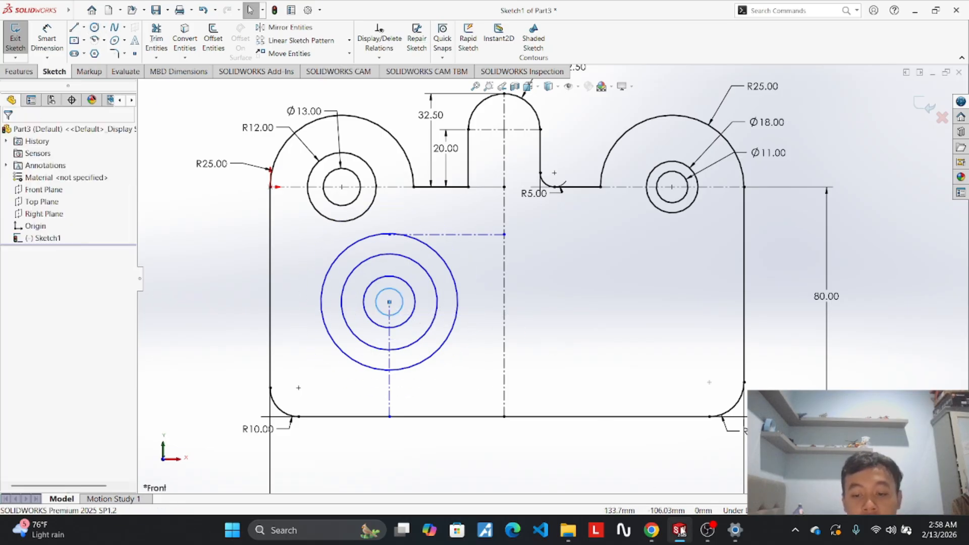
Switch to the Projek 1 Part 3 sketch and space out the four concentric circles' diameter dimensions below the plate.
{"action": "mouse_move", "coordinate": [680, 531]}
{"action": "left_click", "coordinate": [596, 435]}
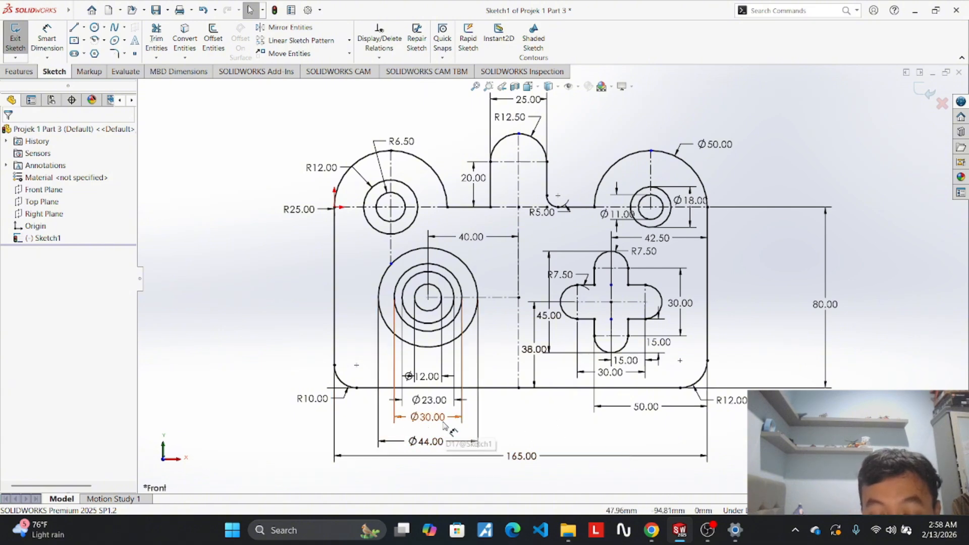
{"action": "left_click", "coordinate": [411, 378]}
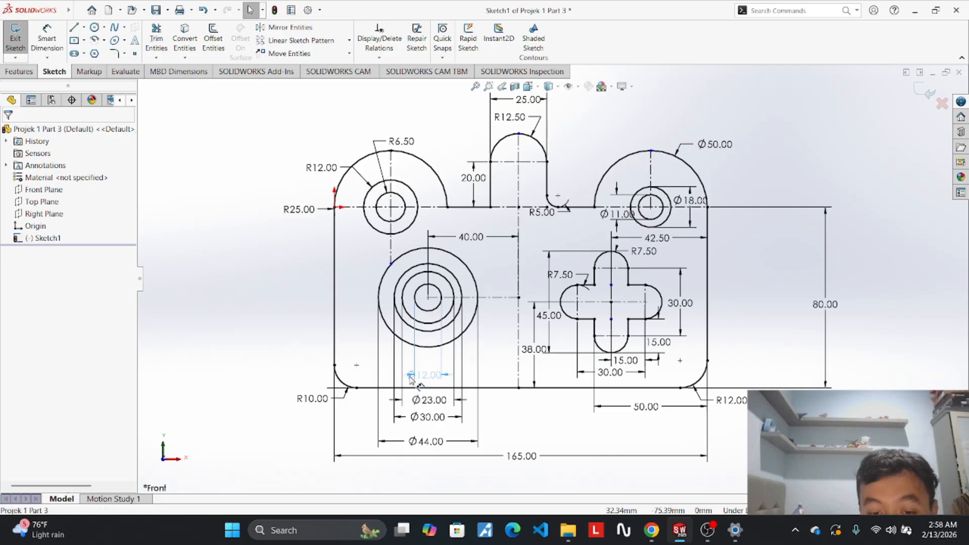
{"action": "left_click_drag", "start_coordinate": [411, 377], "coordinate": [419, 389]}
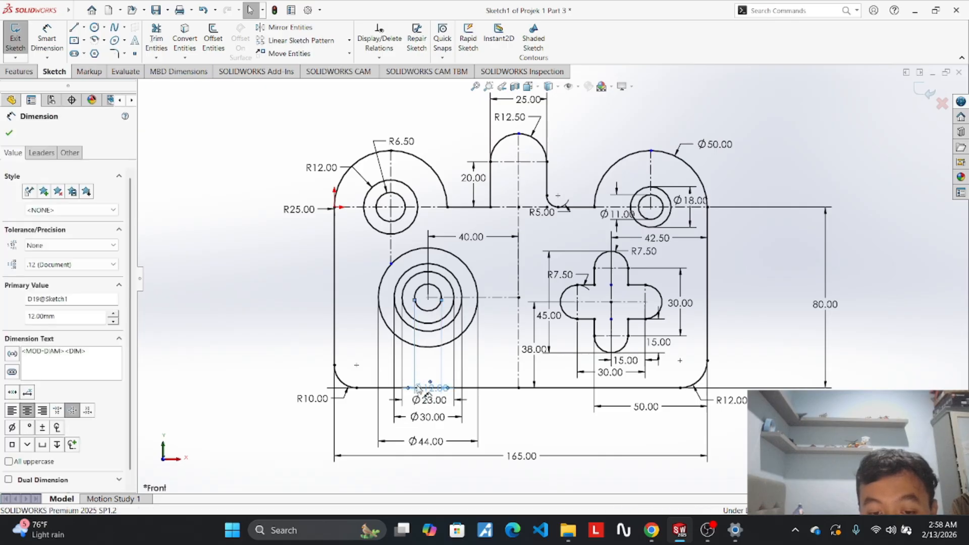
{"action": "left_click_drag", "start_coordinate": [444, 442], "coordinate": [448, 449]}
{"action": "left_click_drag", "start_coordinate": [435, 415], "coordinate": [431, 435]}
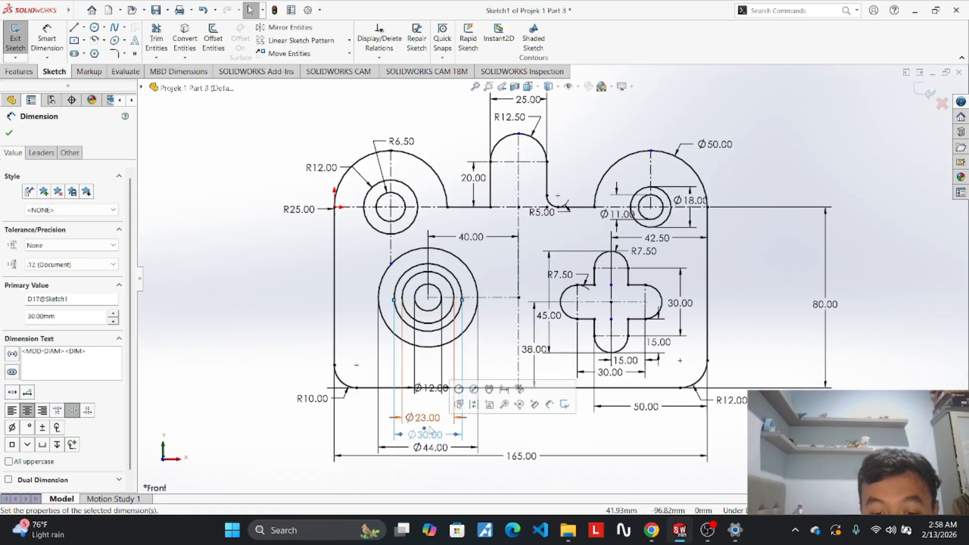
{"action": "left_click_drag", "start_coordinate": [430, 388], "coordinate": [429, 403]}
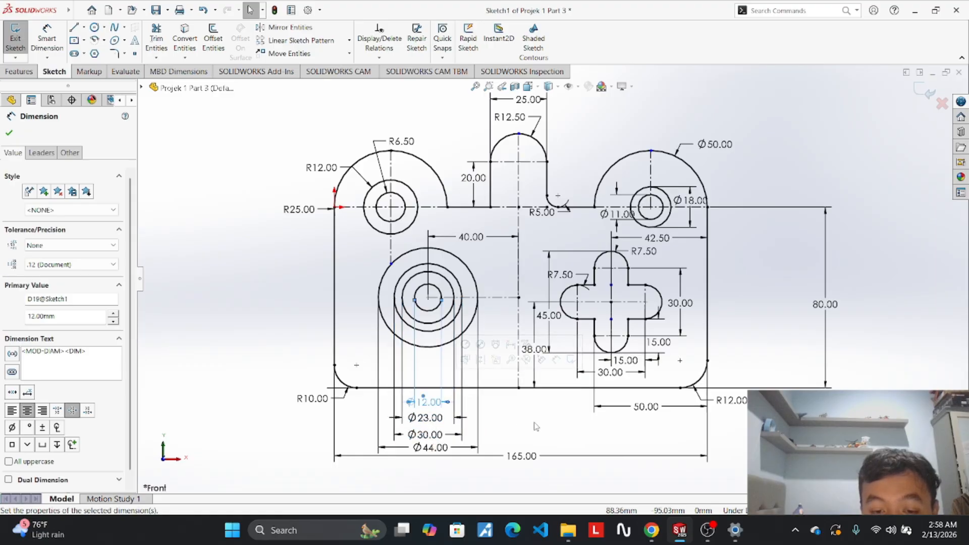
{"action": "left_click", "coordinate": [537, 427]}
Line up the texts of the four concentric circles' diameter dimensions in one column below the plate's bottom edge.
{"action": "scroll", "coordinate": [465, 413], "scroll_direction": "up", "scroll_amount": 4}
{"action": "scroll", "coordinate": [469, 382], "scroll_direction": "down", "scroll_amount": 4}
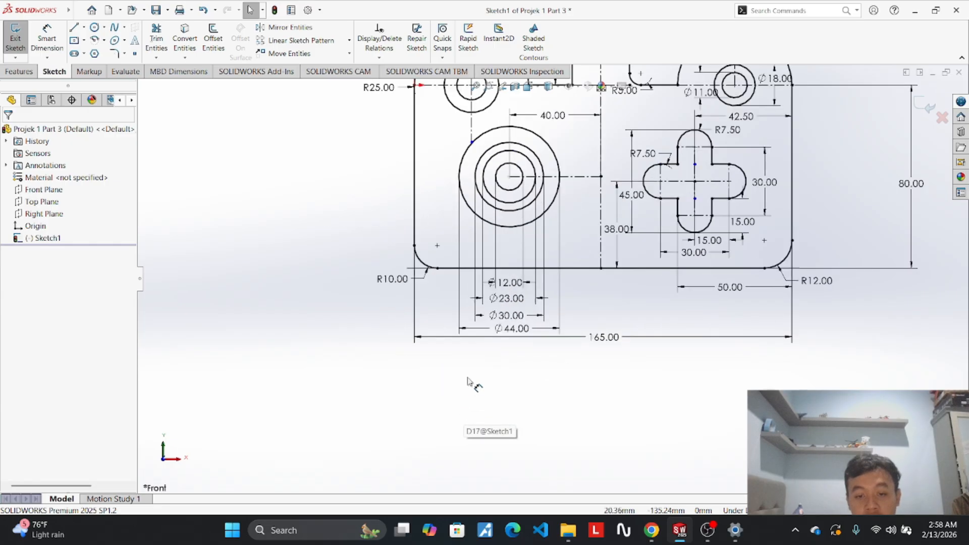
{"action": "scroll", "coordinate": [498, 304], "scroll_direction": "down", "scroll_amount": 5}
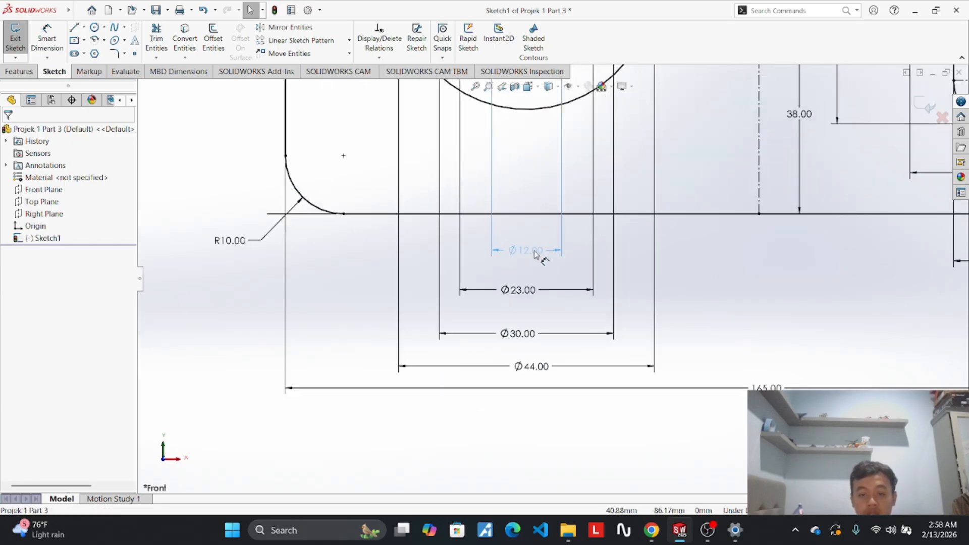
{"action": "left_click", "coordinate": [536, 253]}
{"action": "left_click", "coordinate": [529, 291]}
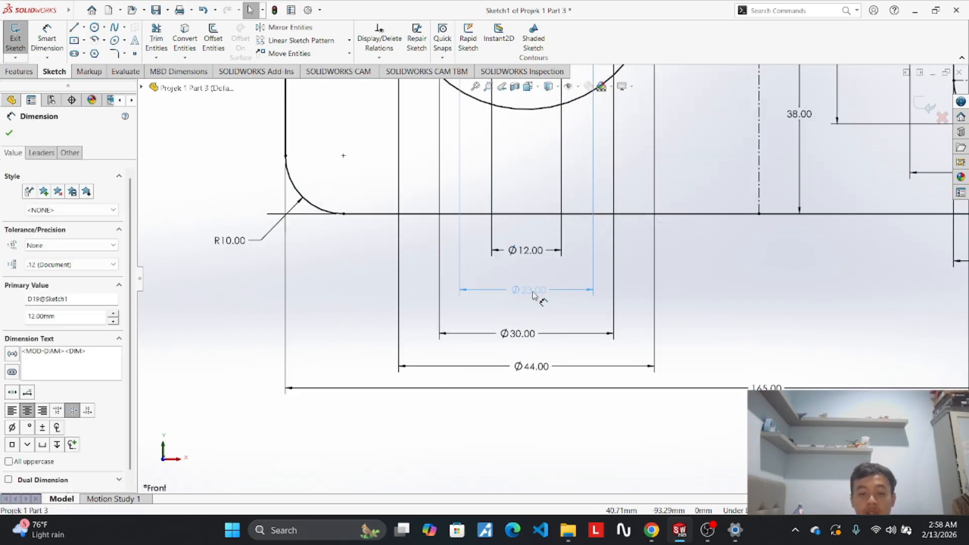
{"action": "left_click", "coordinate": [525, 333]}
{"action": "left_click", "coordinate": [524, 367]}
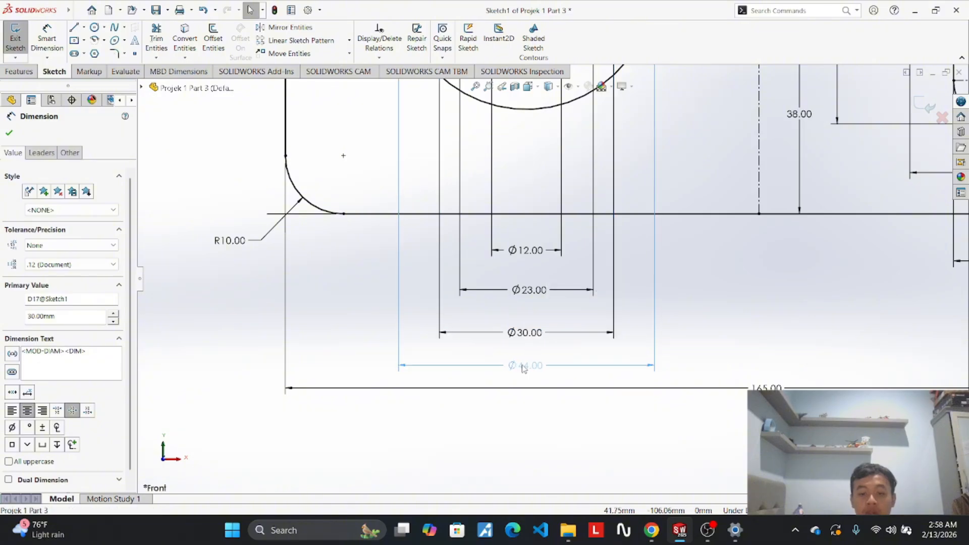
{"action": "left_click", "coordinate": [525, 290]}
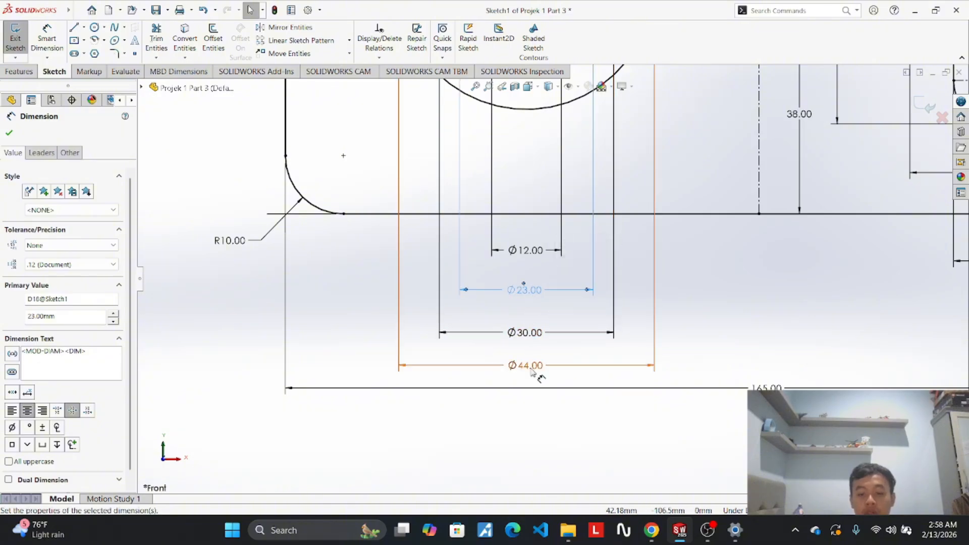
{"action": "scroll", "coordinate": [511, 387], "scroll_direction": "up", "scroll_amount": 1}
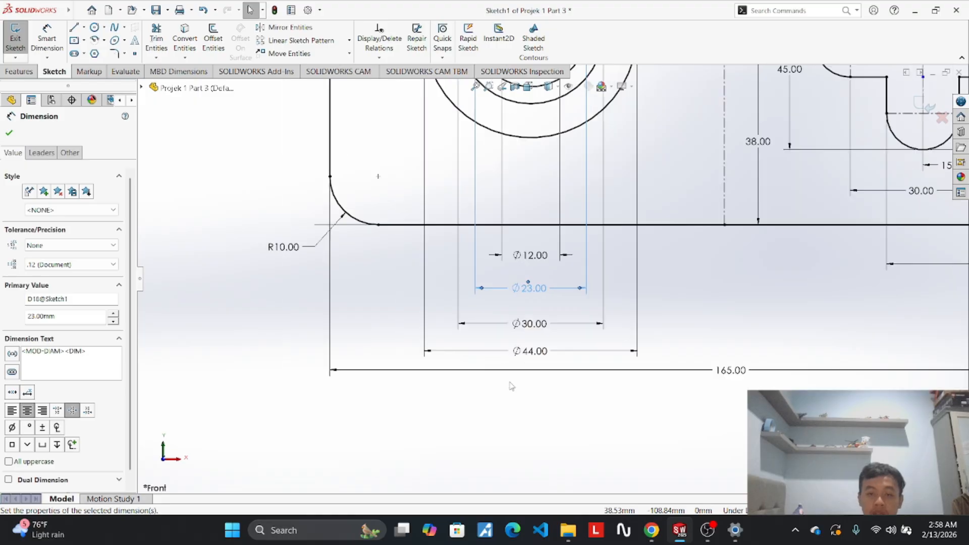
{"action": "scroll", "coordinate": [555, 276], "scroll_direction": "up", "scroll_amount": 1}
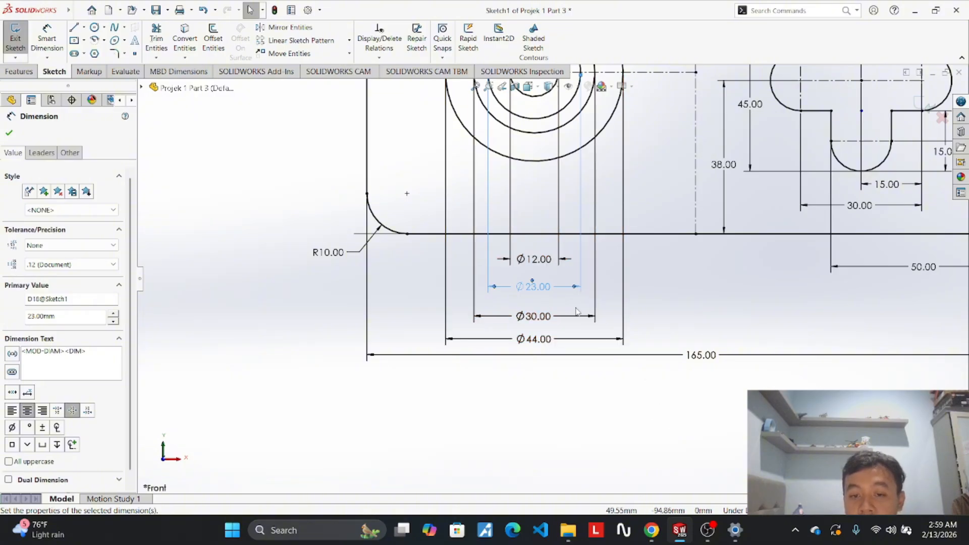
Return to the Part3 sketch and set the outermost concentric circle's radius to 22 mm.
{"action": "mouse_move", "coordinate": [680, 531]}
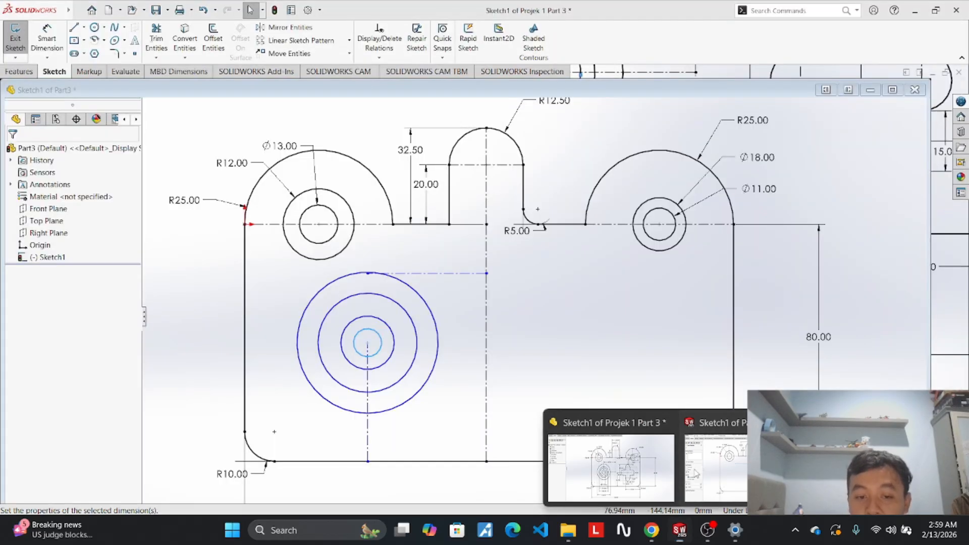
{"action": "left_click", "coordinate": [696, 474]}
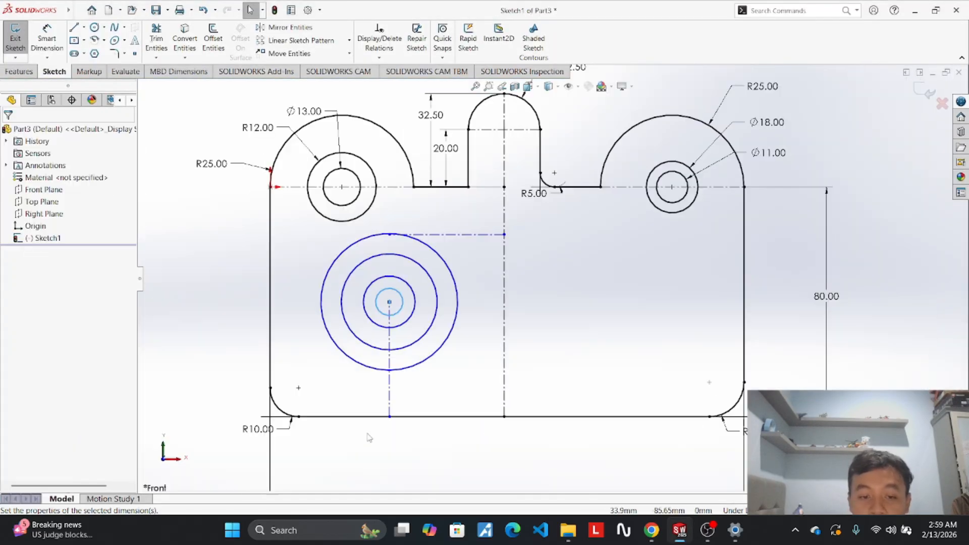
{"action": "left_click", "coordinate": [424, 367]}
{"action": "left_click", "coordinate": [107, 361]}
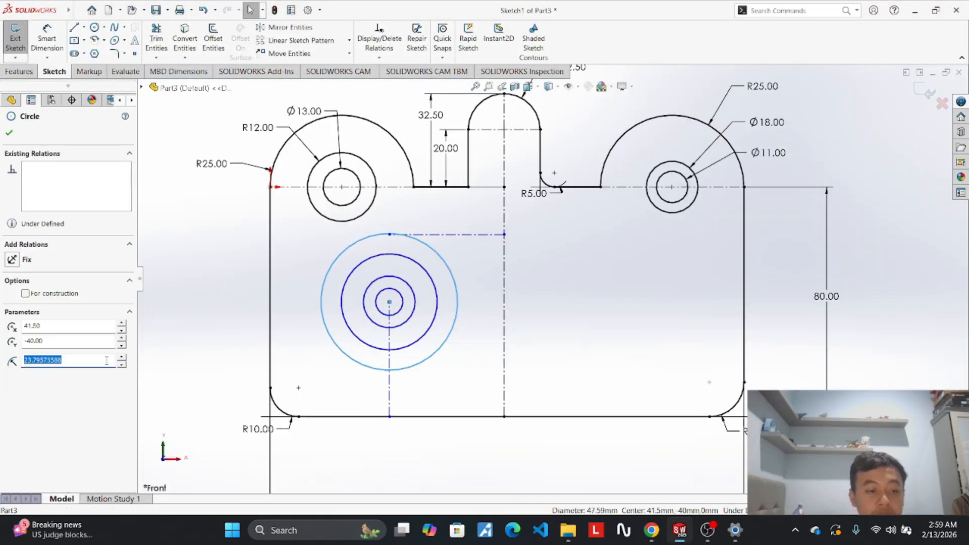
{"action": "key", "text": "BackSpace"}
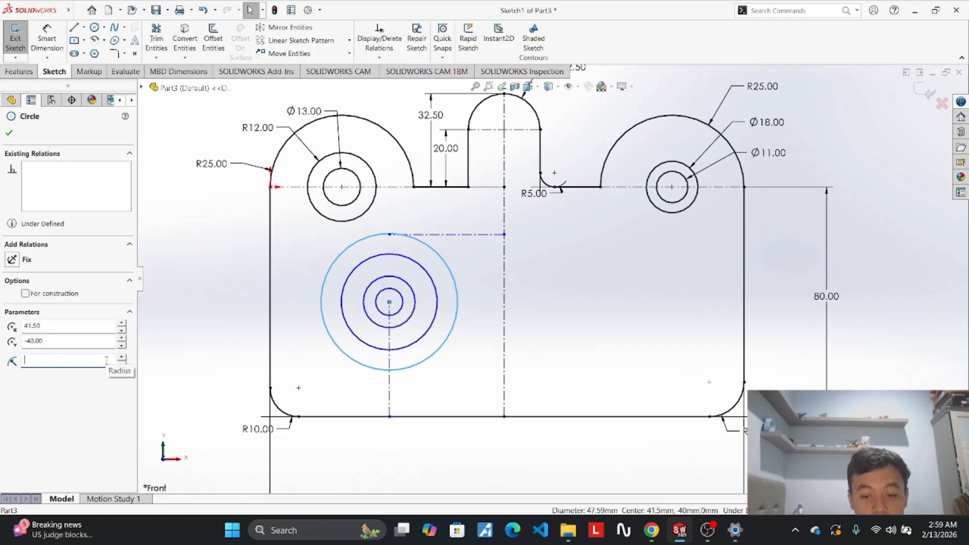
{"action": "mouse_move", "coordinate": [688, 539]}
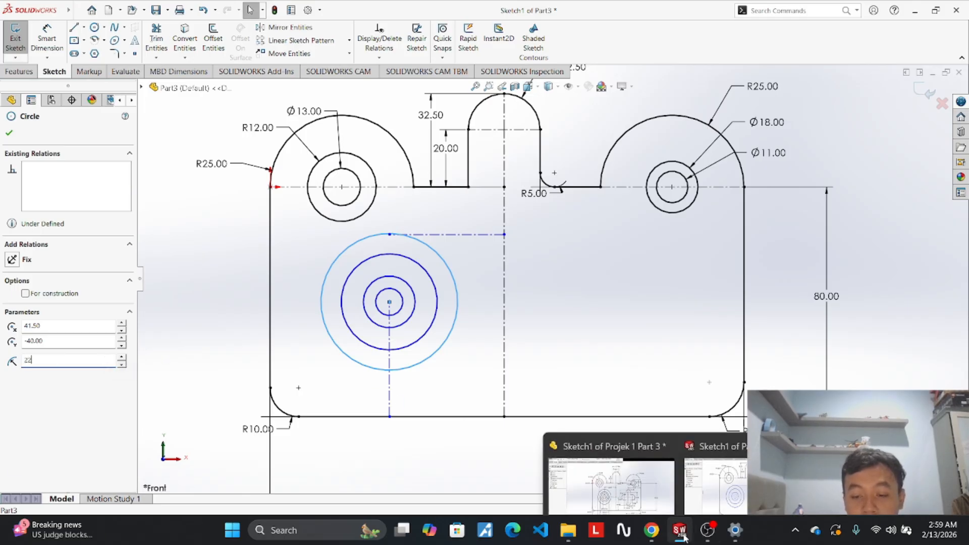
{"action": "mouse_move", "coordinate": [659, 474]}
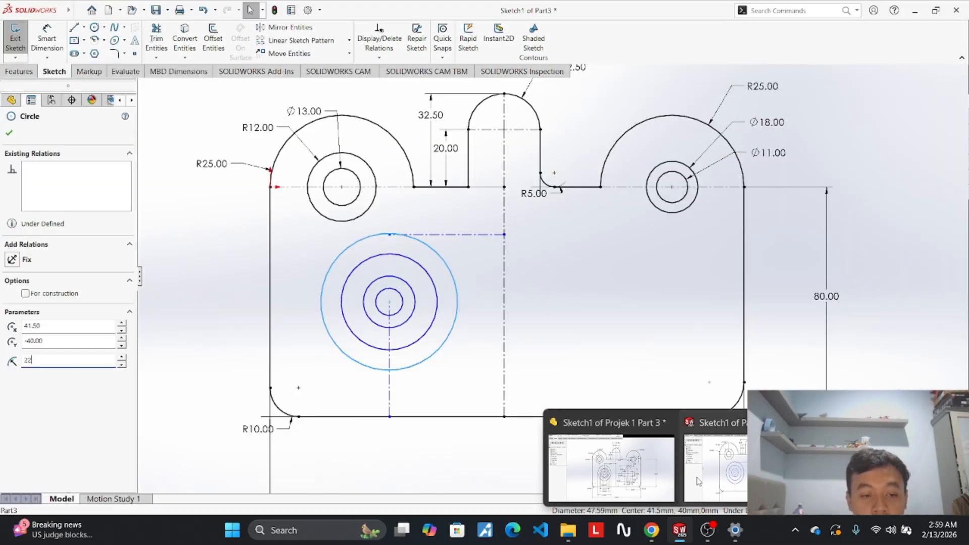
{"action": "left_click", "coordinate": [697, 481]}
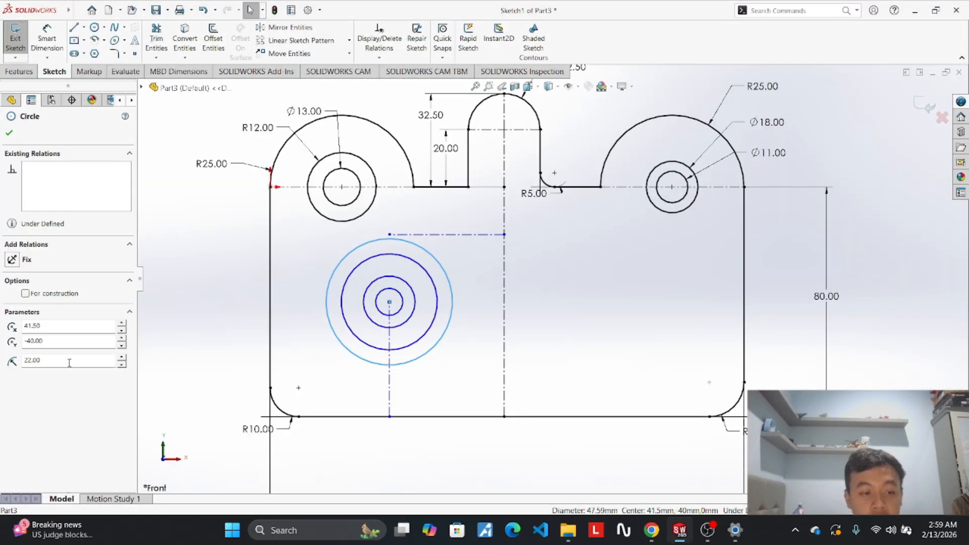
{"action": "left_click", "coordinate": [419, 364]}
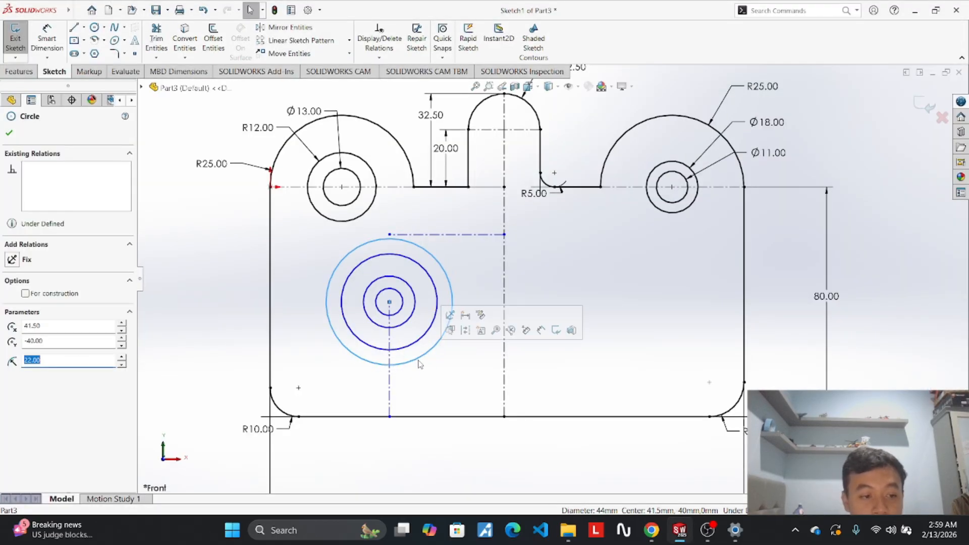
Set the radius of the second-largest concentric circle to 15 mm.
{"action": "left_click", "coordinate": [405, 348]}
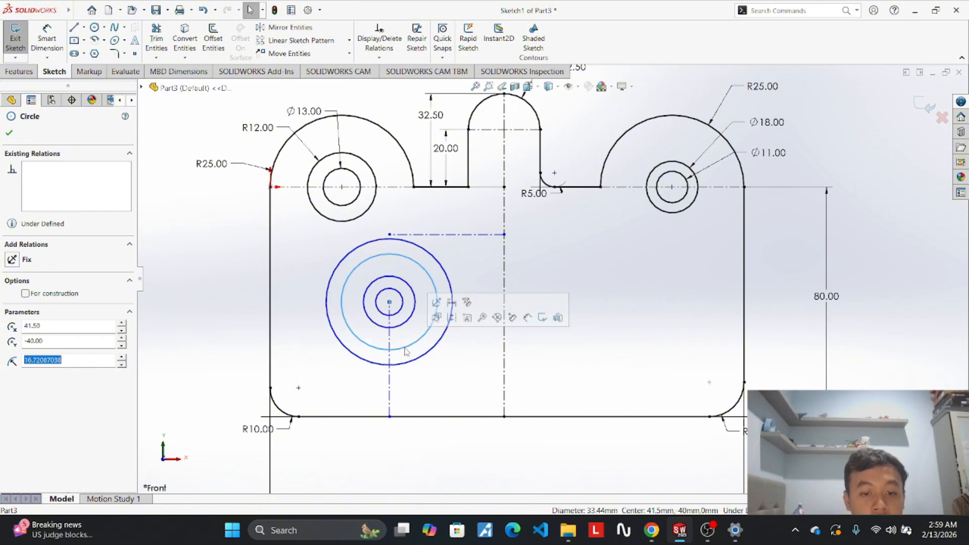
{"action": "type", "text": "1"}
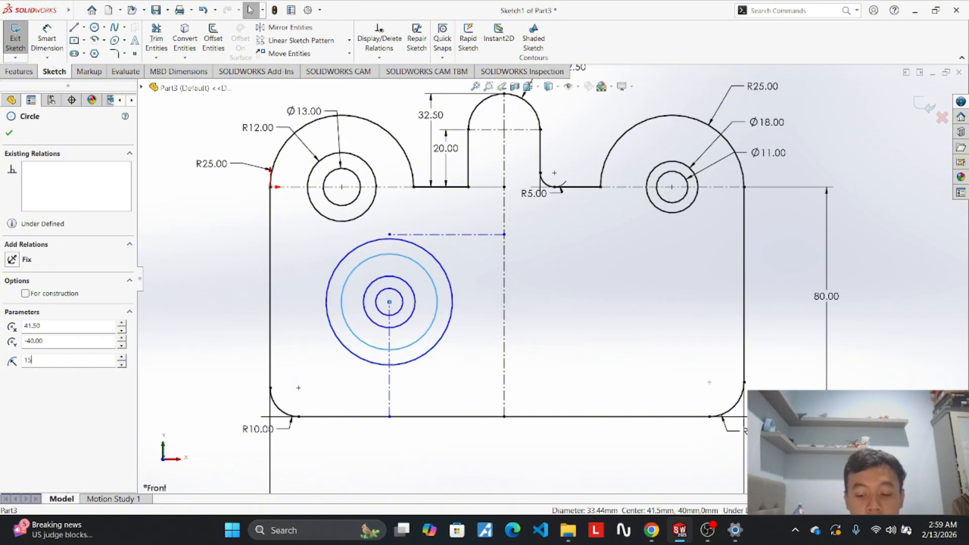
{"action": "type", "text": "5"}
{"action": "key", "text": "Return"}
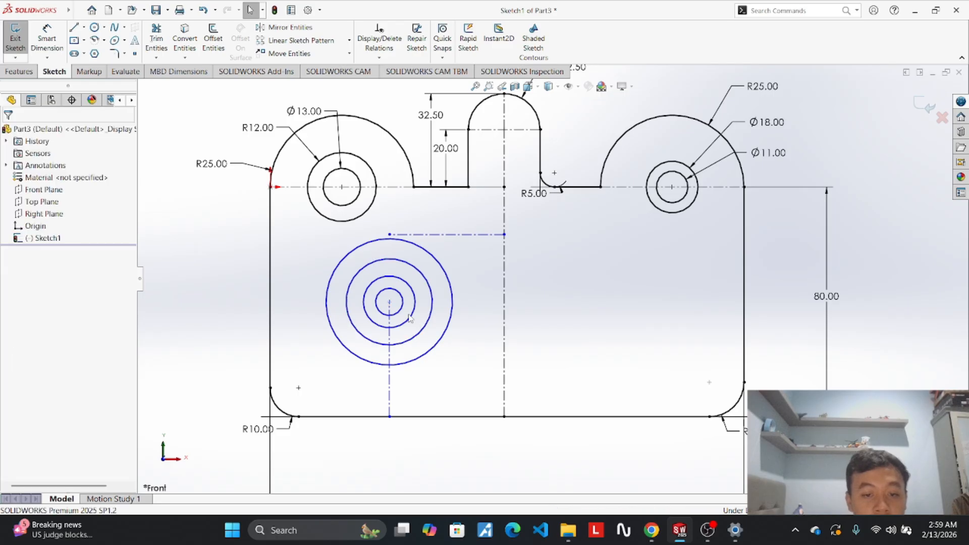
Set the third concentric circle's radius to 11.5 mm and check the innermost circle's diameter in the Projek 1 Part 3 sketch.
{"action": "left_click", "coordinate": [410, 317]}
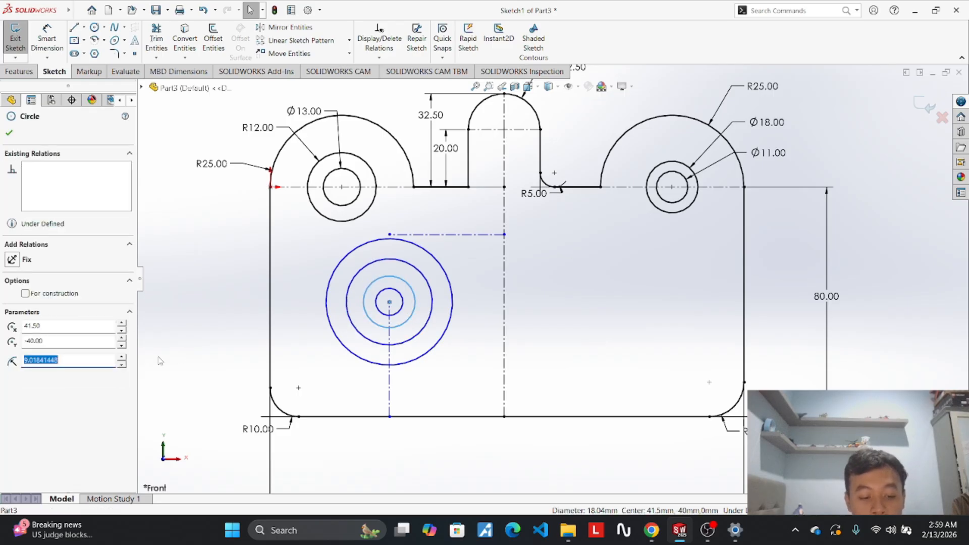
{"action": "type", "text": "11.5"}
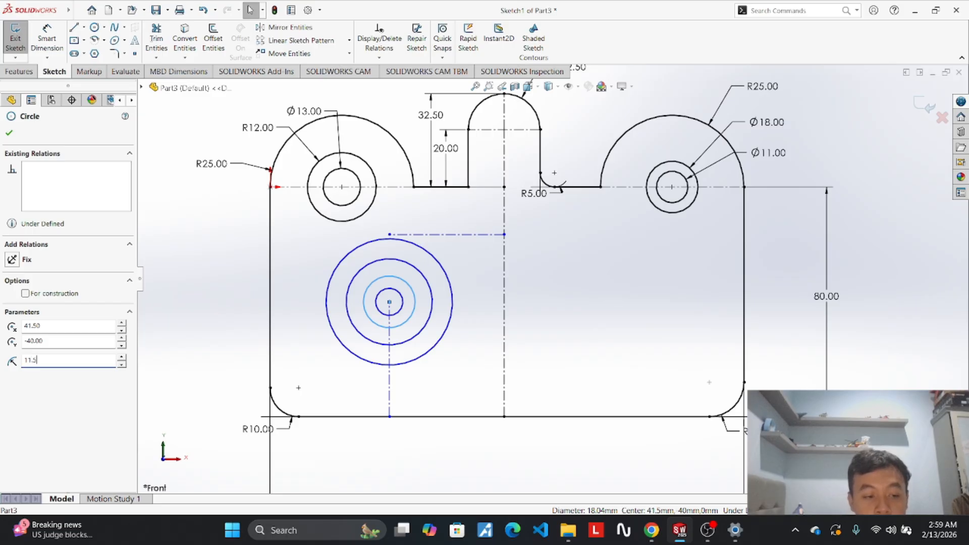
{"action": "key", "text": "Return"}
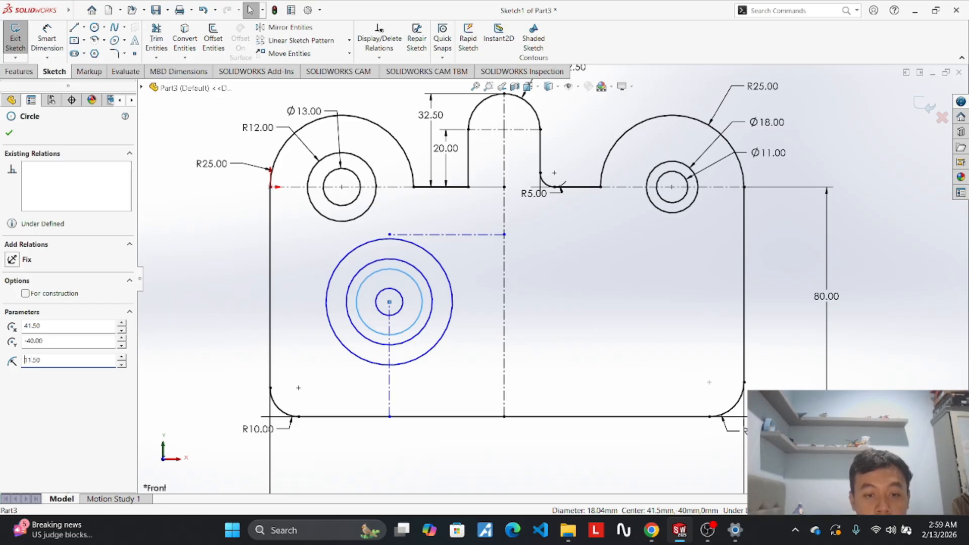
{"action": "mouse_move", "coordinate": [680, 530]}
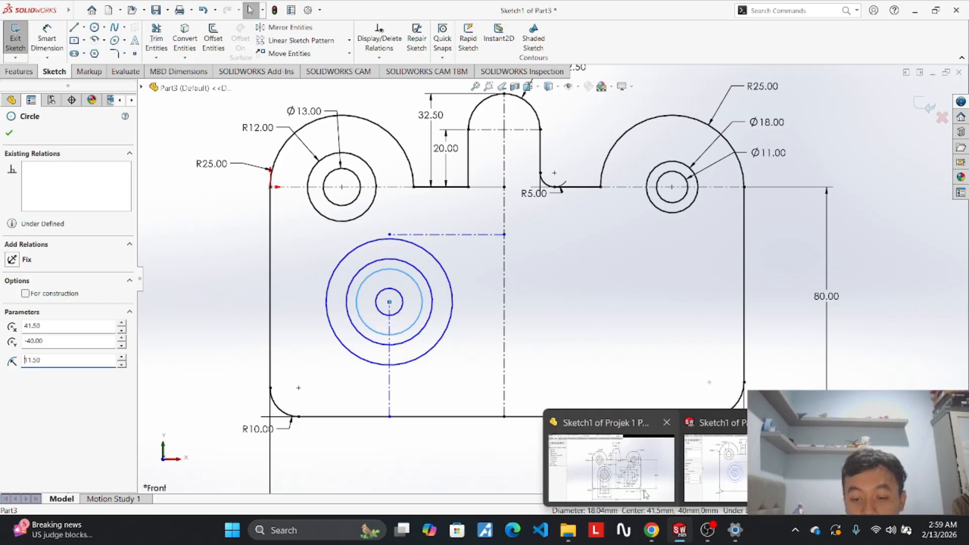
{"action": "left_click", "coordinate": [646, 494]}
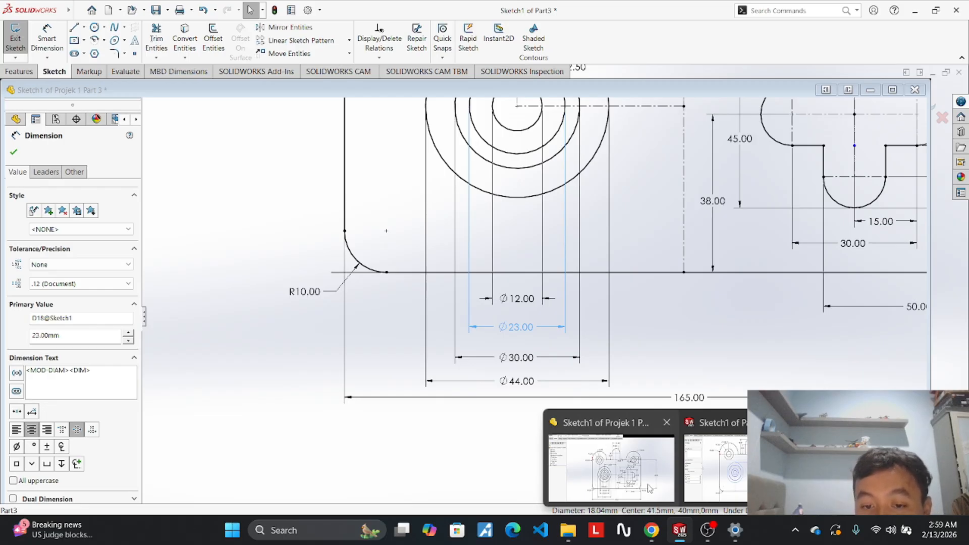
Return to the Part3 sketch and set the innermost concentric circle's radius to 9 mm.
{"action": "left_click", "coordinate": [716, 469]}
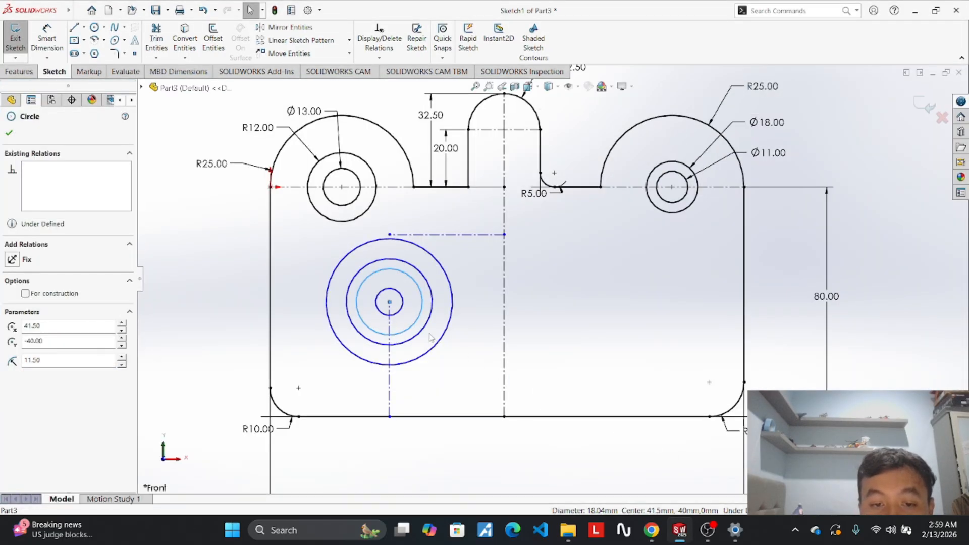
{"action": "left_click", "coordinate": [397, 313]}
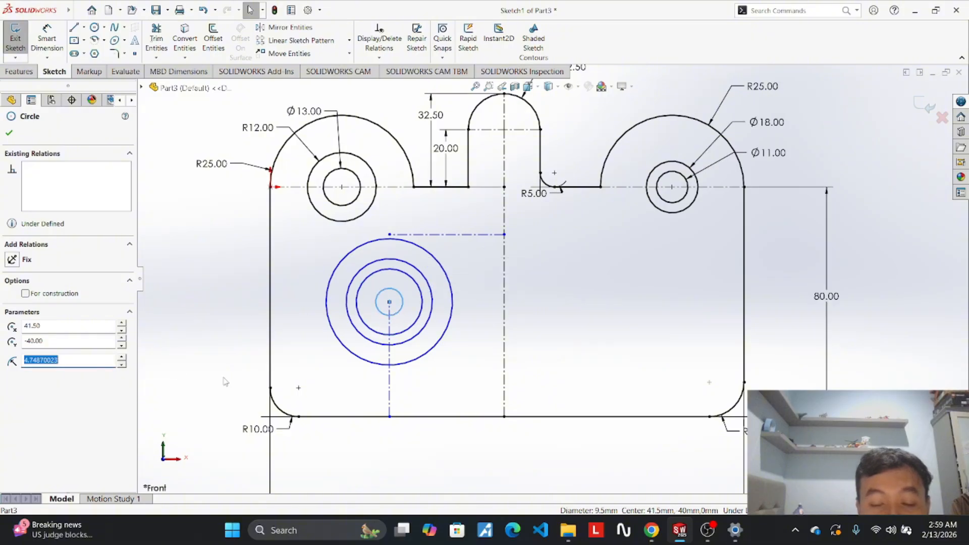
{"action": "type", "text": "9"}
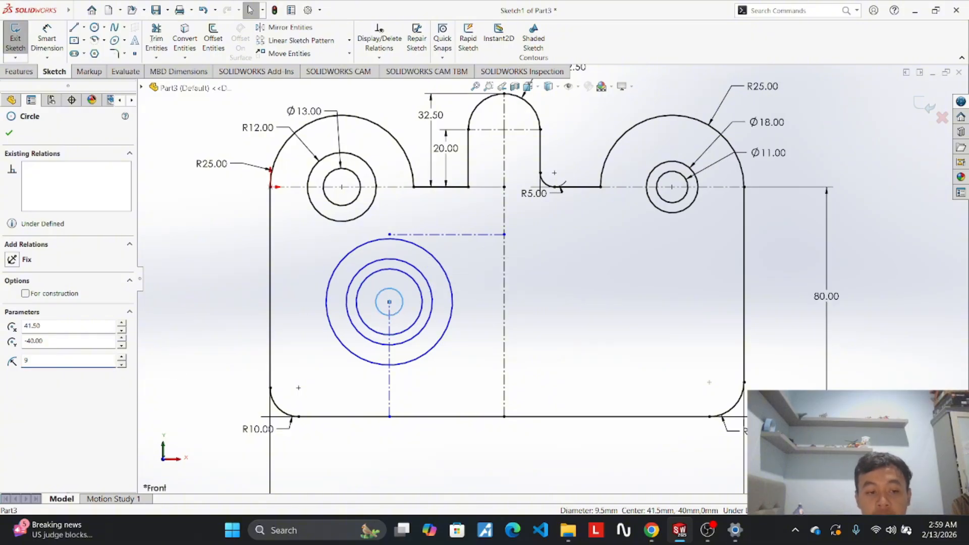
{"action": "key", "text": "Return"}
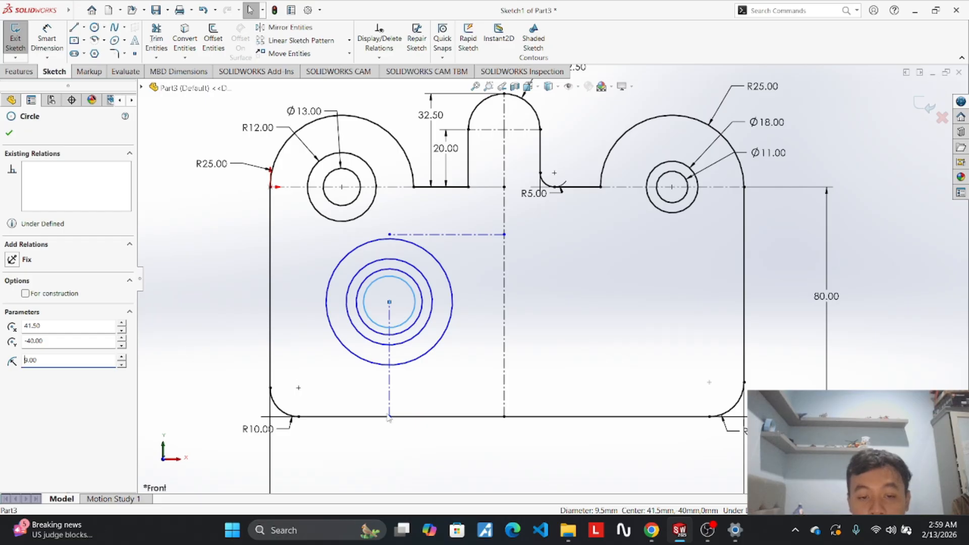
{"action": "key", "text": "Escape"}
Dimension the diameters of the outermost and second-largest concentric circles, placing both texts in a column below the plate's bottom edge.
{"action": "left_click", "coordinate": [47, 38]}
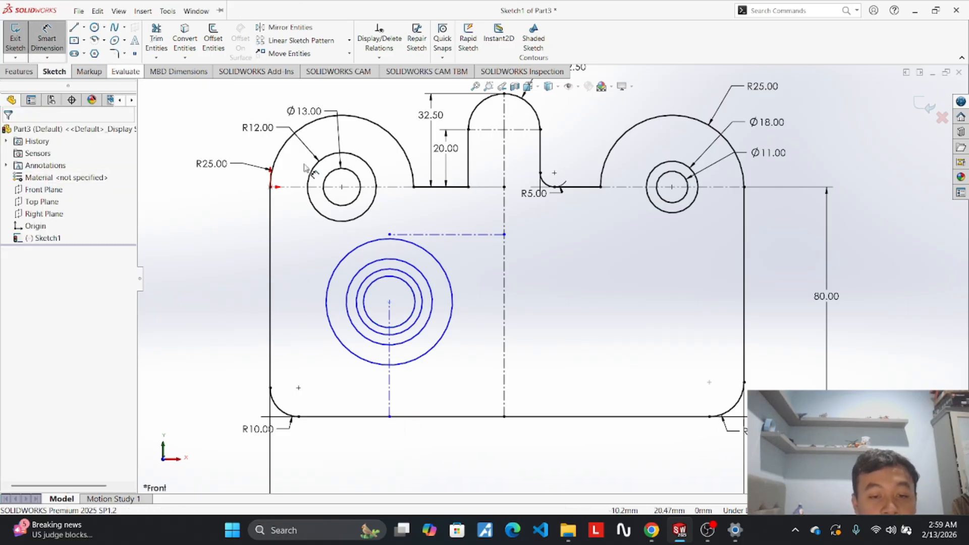
{"action": "left_click", "coordinate": [442, 349]}
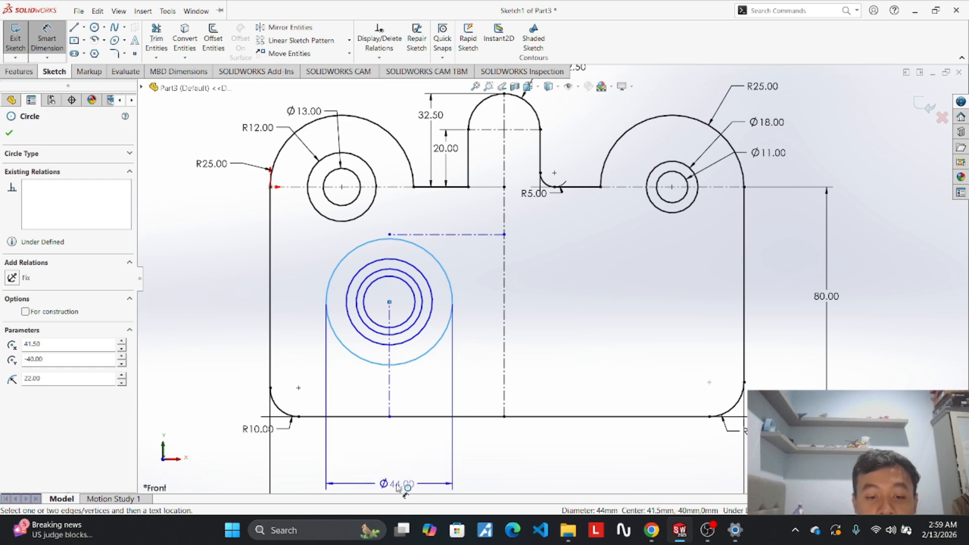
{"action": "left_click", "coordinate": [397, 487]}
{"action": "key", "text": "Return"}
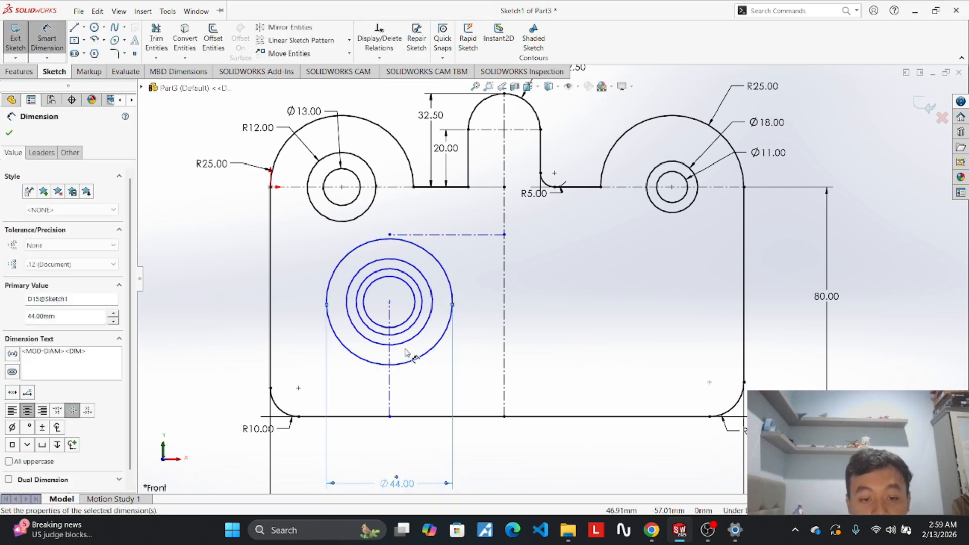
{"action": "left_click", "coordinate": [407, 342]}
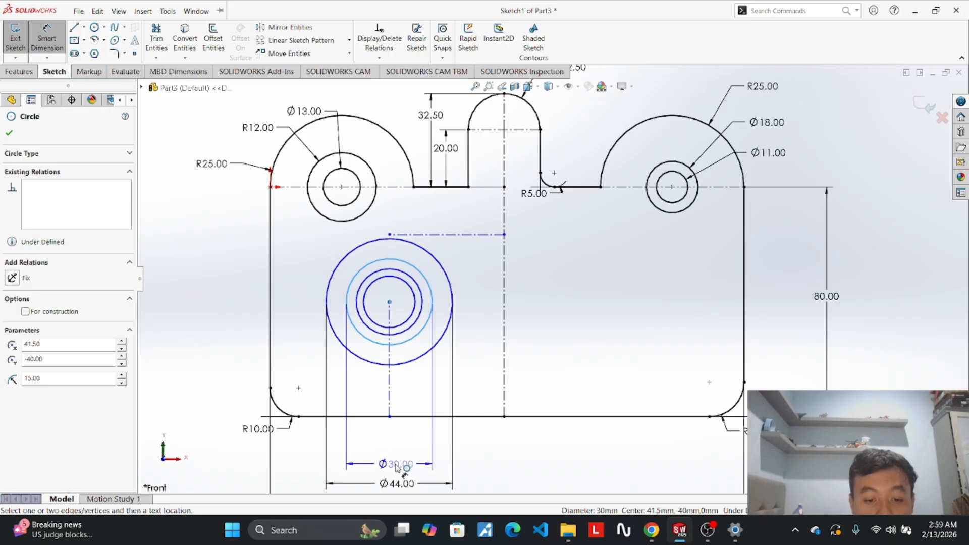
{"action": "key", "text": "Escape"}
{"action": "left_click", "coordinate": [413, 340]}
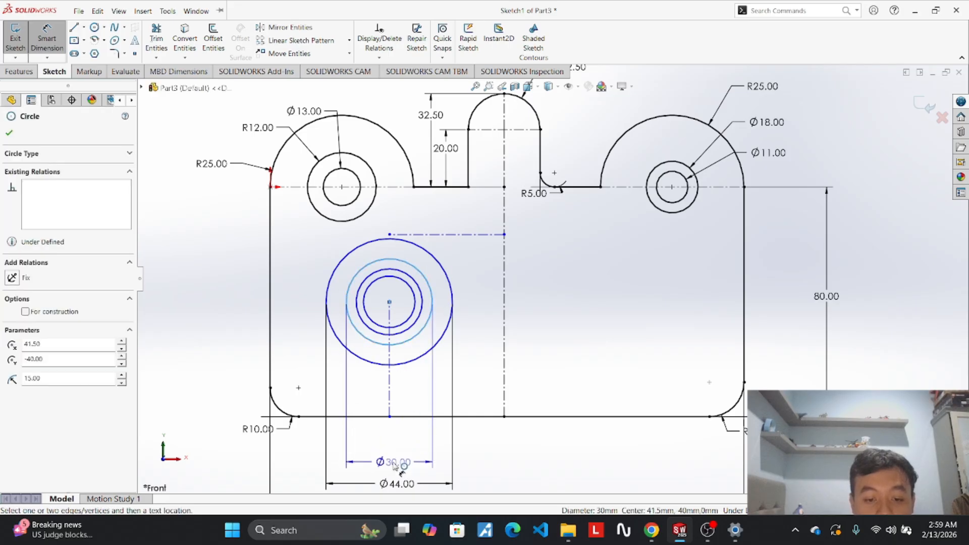
{"action": "left_click", "coordinate": [399, 461]}
{"action": "key", "text": "Return"}
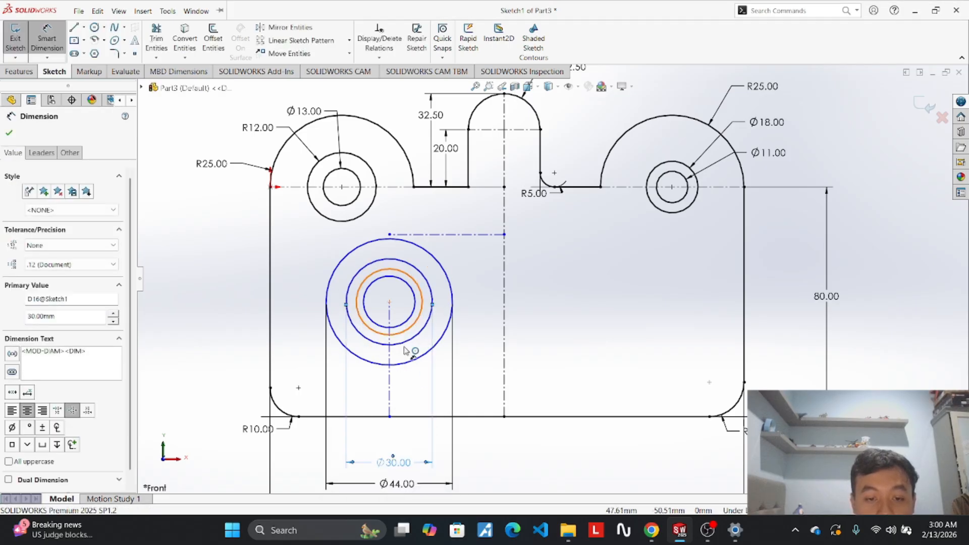
Dimension the diameters of the third and innermost concentric circles, stacking their texts above the other two below the bottom edge.
{"action": "left_click", "coordinate": [412, 325]}
{"action": "key", "text": "Escape"}
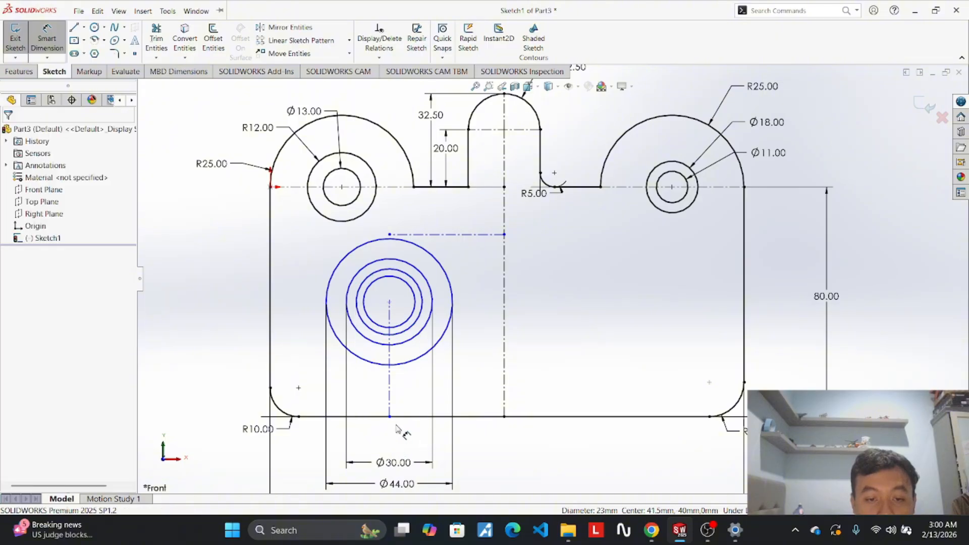
{"action": "left_click", "coordinate": [411, 326]}
{"action": "left_click", "coordinate": [391, 440]}
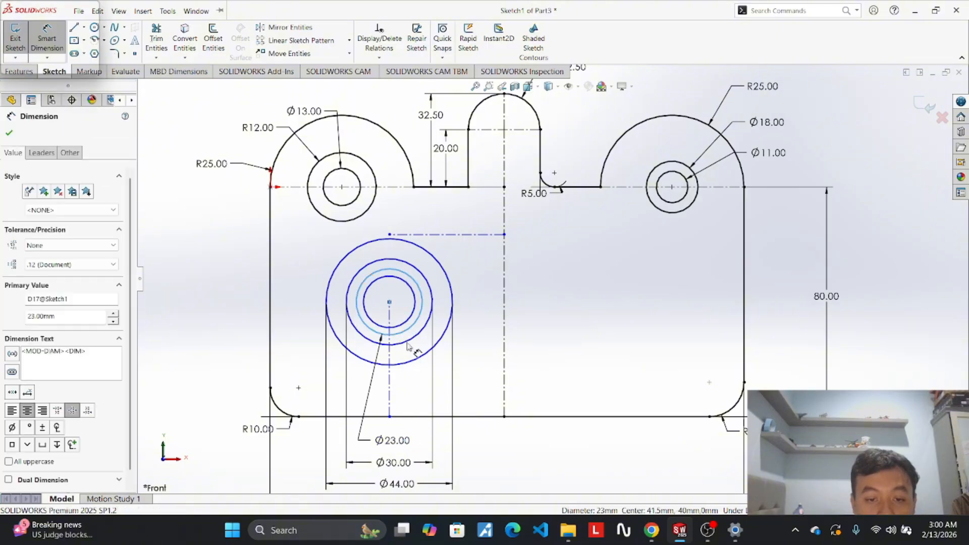
{"action": "left_click", "coordinate": [408, 321]}
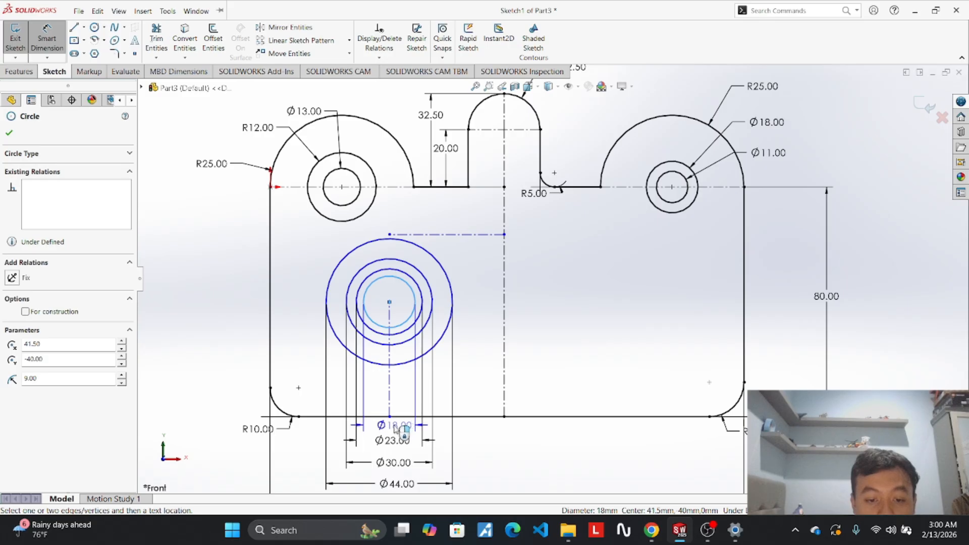
{"action": "left_click", "coordinate": [397, 429]}
{"action": "key", "text": "Return"}
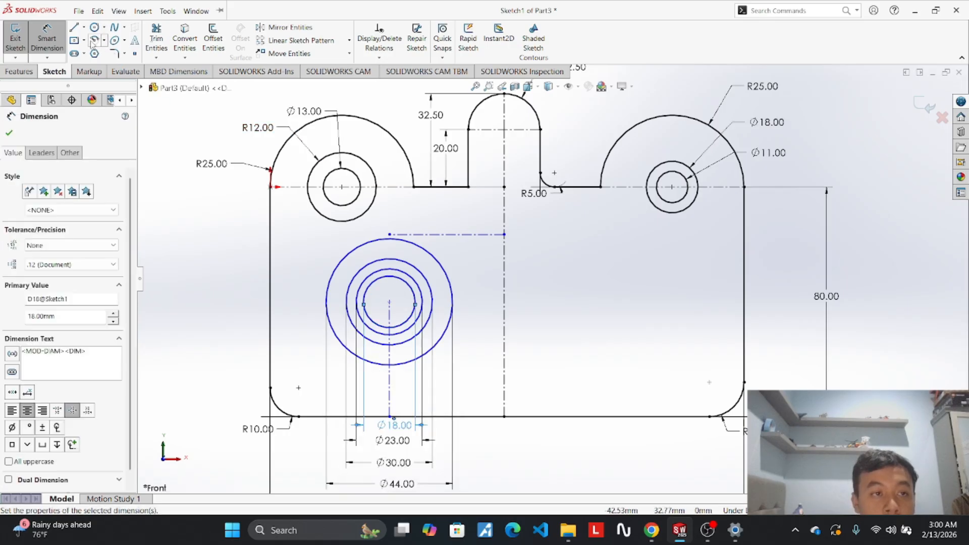
Draw a vertical centerline from the left end of the horizontal centerline down to the concentric circles' centre.
{"action": "left_click", "coordinate": [84, 27]}
{"action": "left_click", "coordinate": [90, 41]}
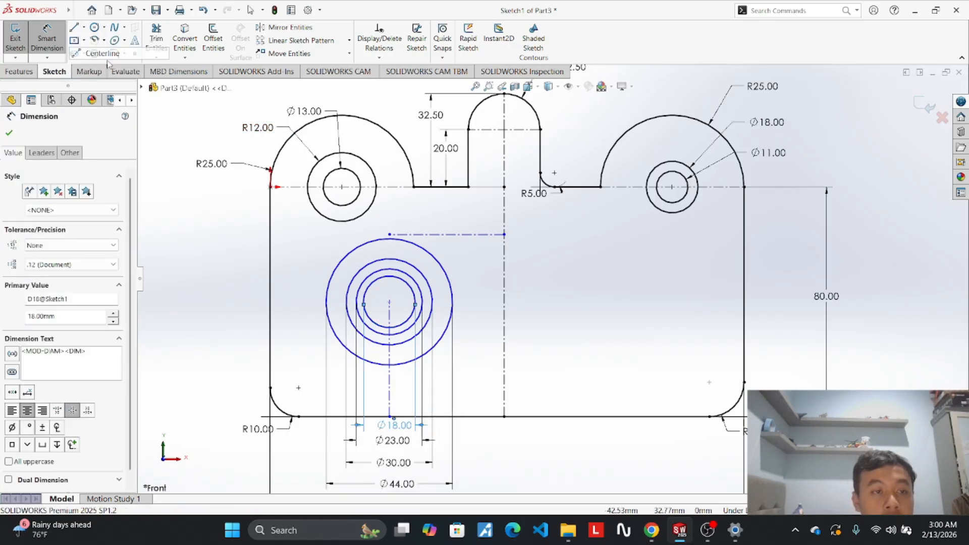
{"action": "left_click", "coordinate": [389, 234]}
{"action": "left_click", "coordinate": [389, 302]}
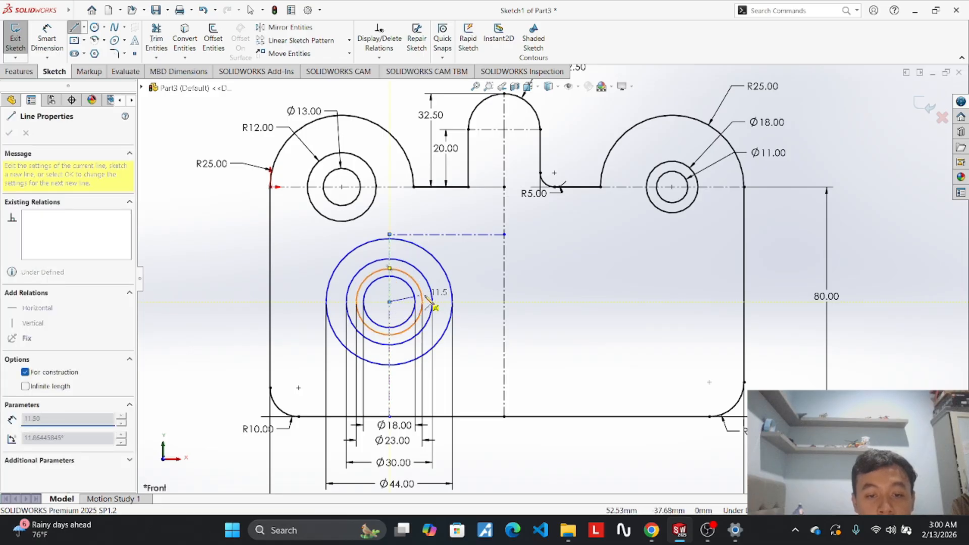
{"action": "key", "text": "Escape"}
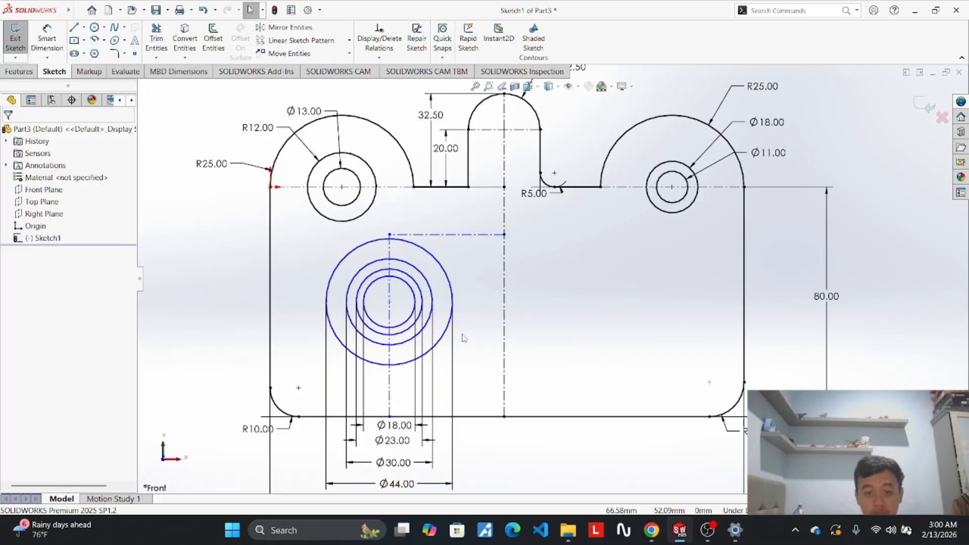
Dimension the length of the horizontal centerline above the concentric circles, placing the text above the line.
{"action": "left_click", "coordinate": [39, 41]}
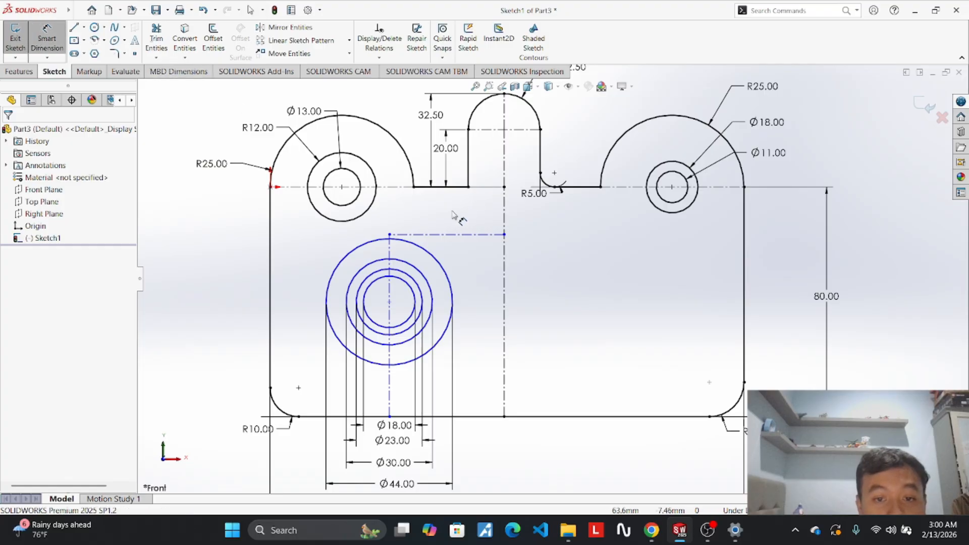
{"action": "left_click", "coordinate": [451, 235]}
{"action": "left_click", "coordinate": [449, 208]}
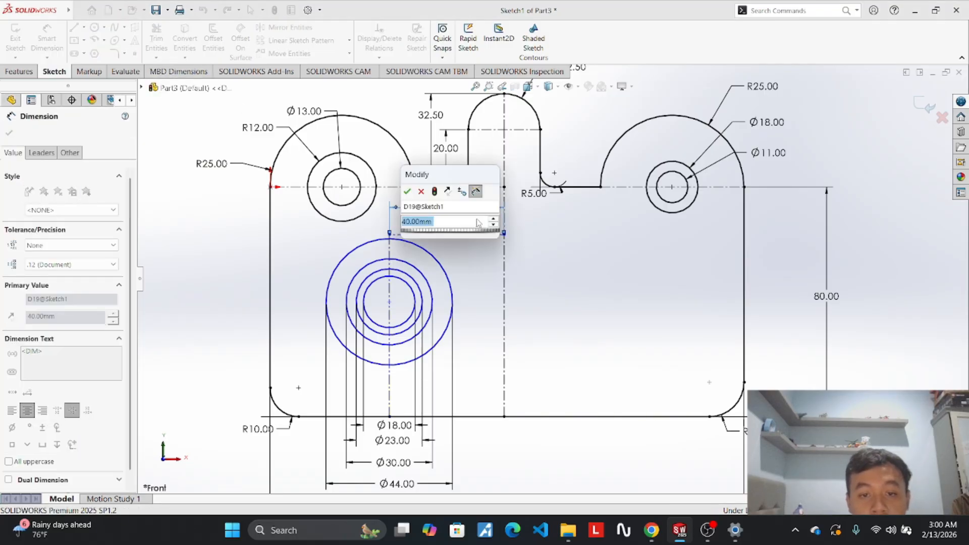
{"action": "key", "text": "Return"}
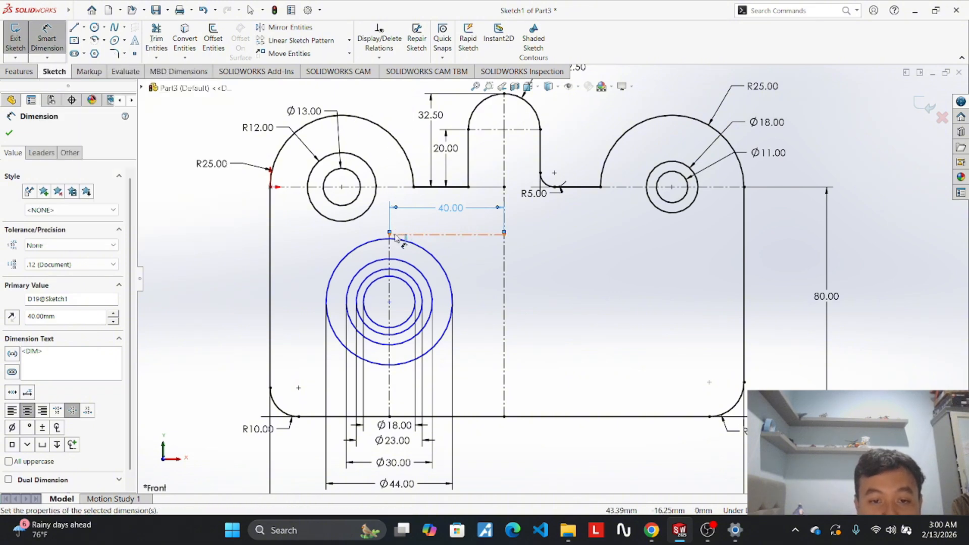
{"action": "scroll", "coordinate": [393, 233], "scroll_direction": "down", "scroll_amount": 7}
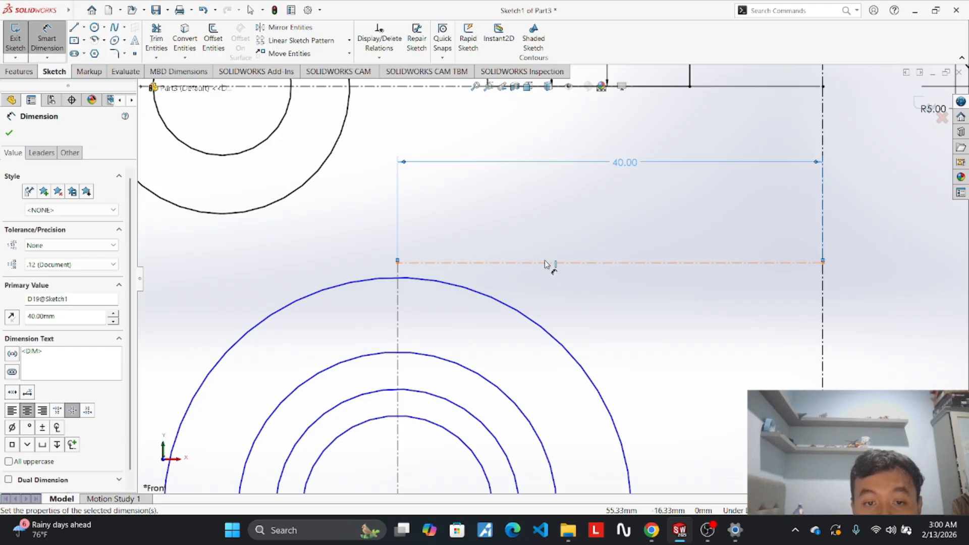
{"action": "right_click", "coordinate": [545, 263]}
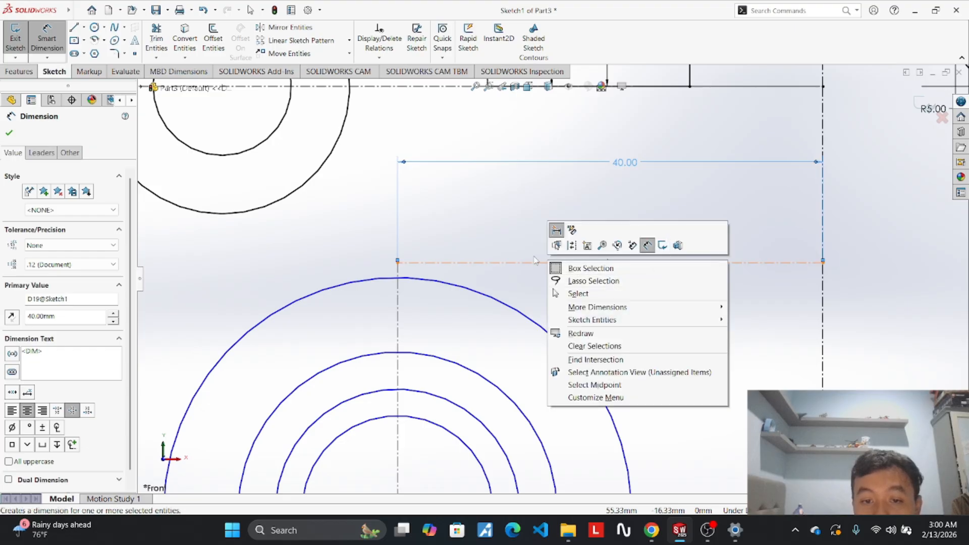
{"action": "key", "text": "Escape"}
{"action": "right_click", "coordinate": [559, 263]}
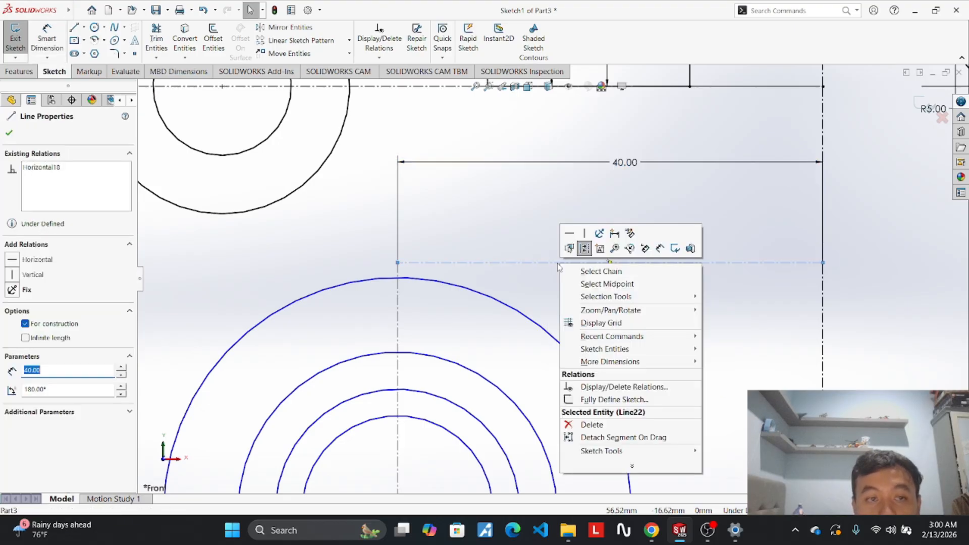
{"action": "left_click", "coordinate": [604, 425]}
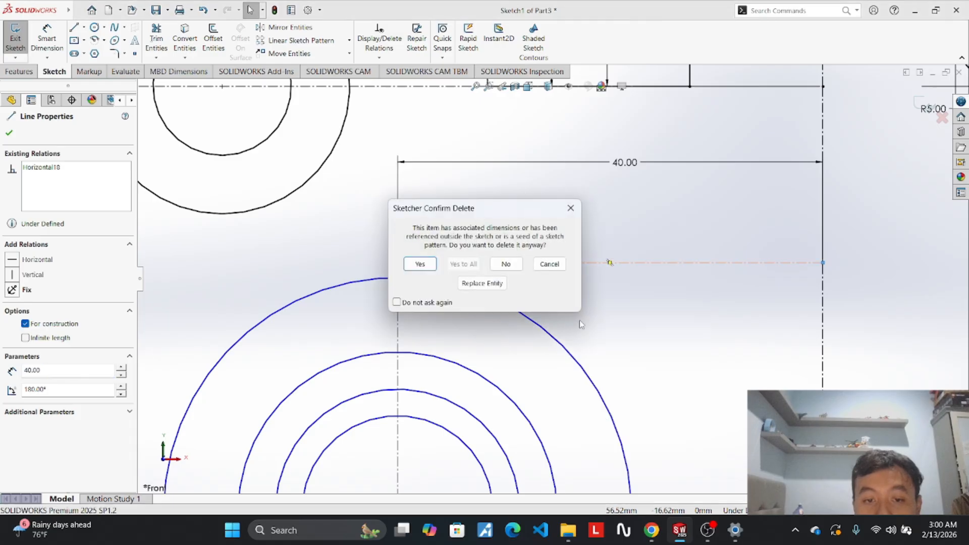
{"action": "left_click", "coordinate": [420, 264]}
Dimension the vertical distance from the horizontal centerline's left end to the plate's bottom edge, placing it outside the plate's left side.
{"action": "scroll", "coordinate": [552, 279], "scroll_direction": "up", "scroll_amount": 5}
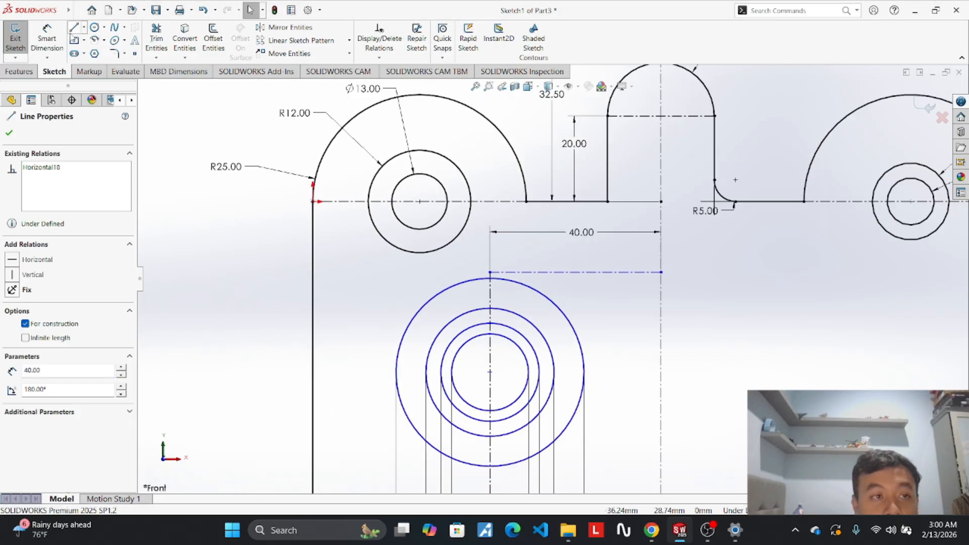
{"action": "left_click", "coordinate": [47, 38]}
{"action": "scroll", "coordinate": [553, 278], "scroll_direction": "up", "scroll_amount": 3}
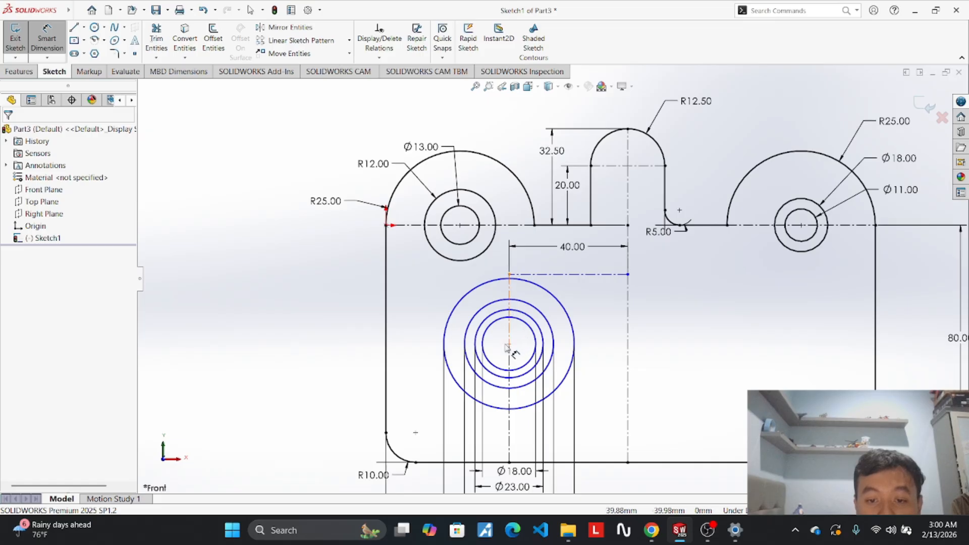
{"action": "left_click", "coordinate": [509, 275]}
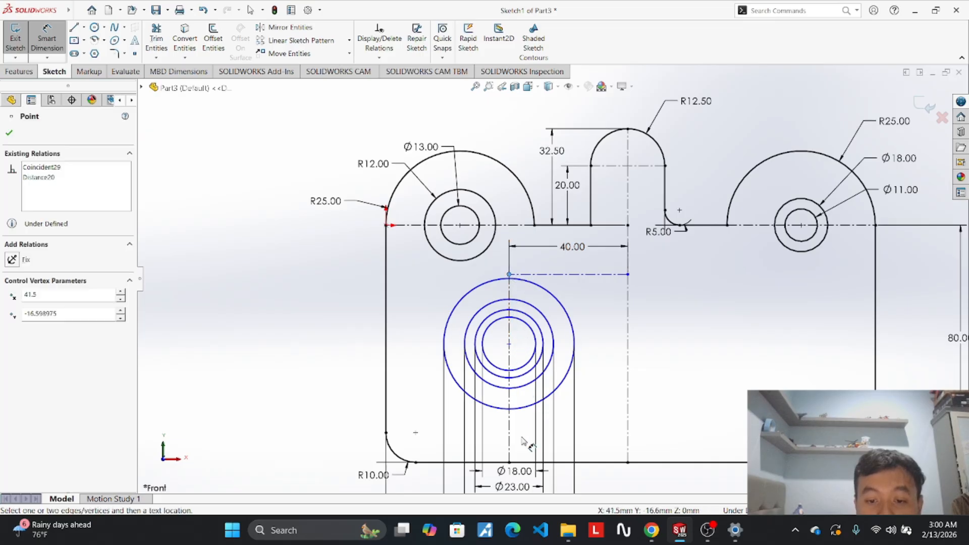
{"action": "left_click", "coordinate": [510, 463]}
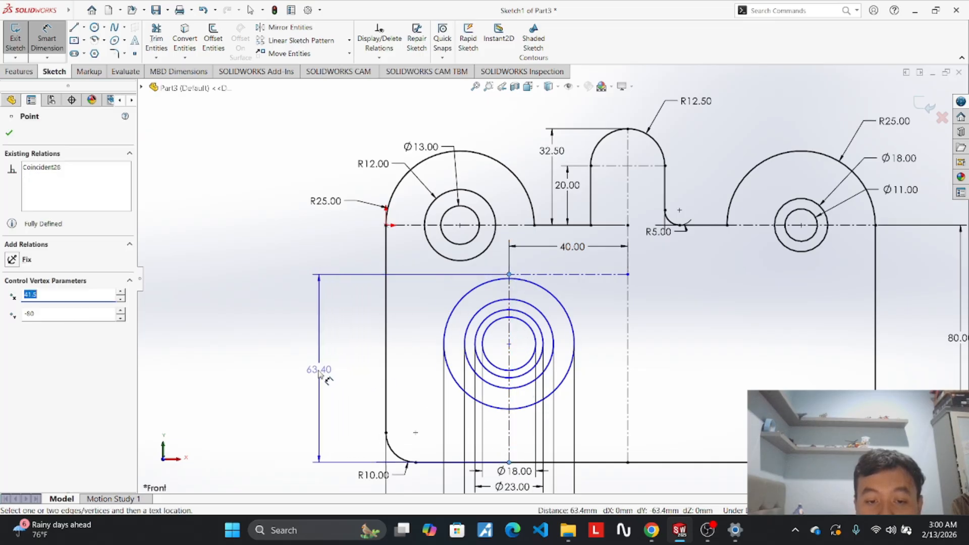
{"action": "left_click", "coordinate": [309, 378]}
{"action": "key", "text": "Return"}
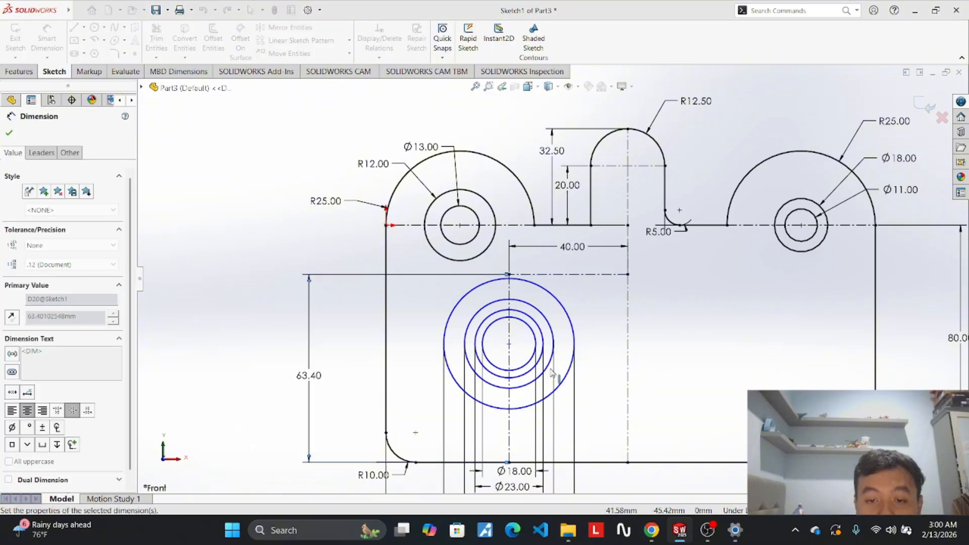
{"action": "left_click", "coordinate": [674, 472]}
{"action": "scroll", "coordinate": [665, 460], "scroll_direction": "up", "scroll_amount": 2}
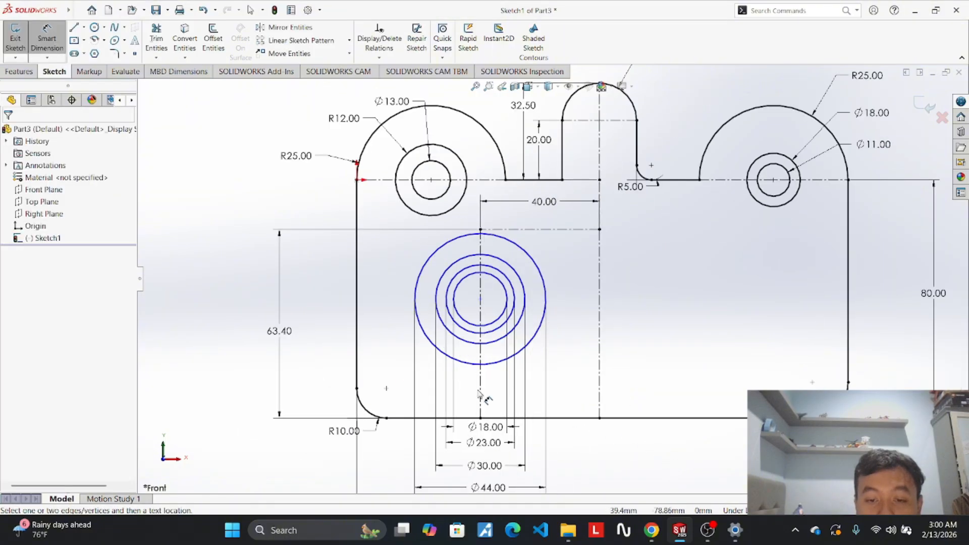
{"action": "scroll", "coordinate": [289, 342], "scroll_direction": "up", "scroll_amount": 2}
{"action": "left_click", "coordinate": [344, 327]}
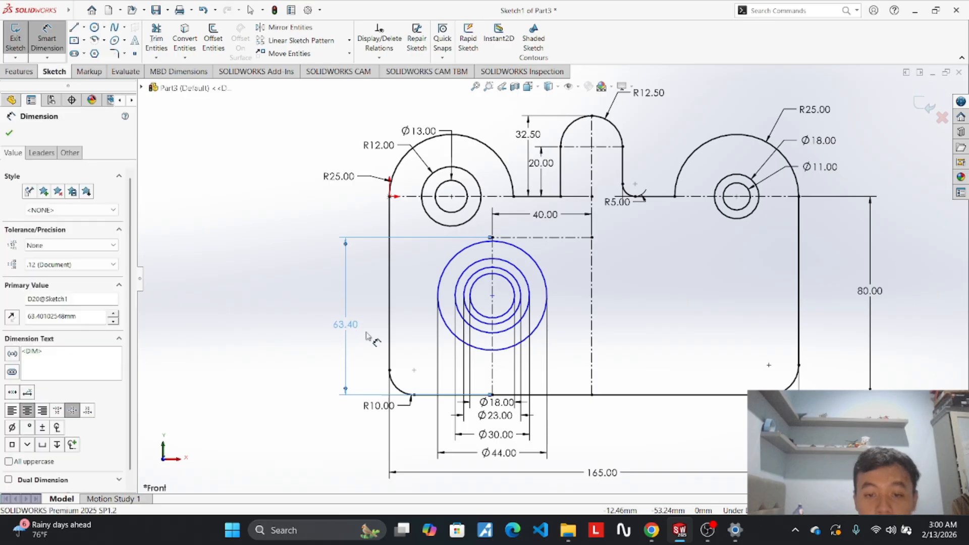
Check how the concentric circles' centre and its centerline are dimensioned in the Projek 1 Part 3 sketch.
{"action": "mouse_move", "coordinate": [679, 530]}
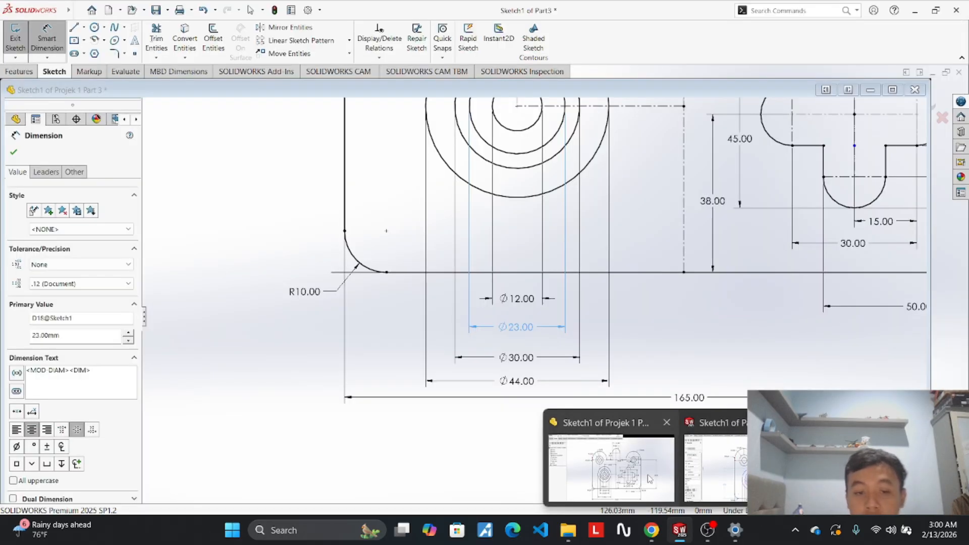
{"action": "left_click", "coordinate": [661, 477]}
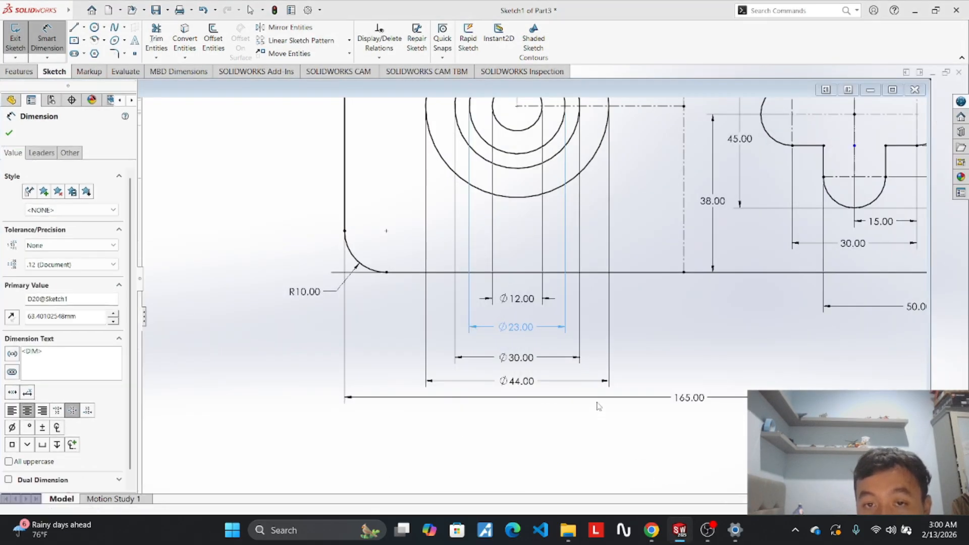
{"action": "scroll", "coordinate": [568, 120], "scroll_direction": "up", "scroll_amount": 3}
{"action": "scroll", "coordinate": [568, 119], "scroll_direction": "down", "scroll_amount": 2}
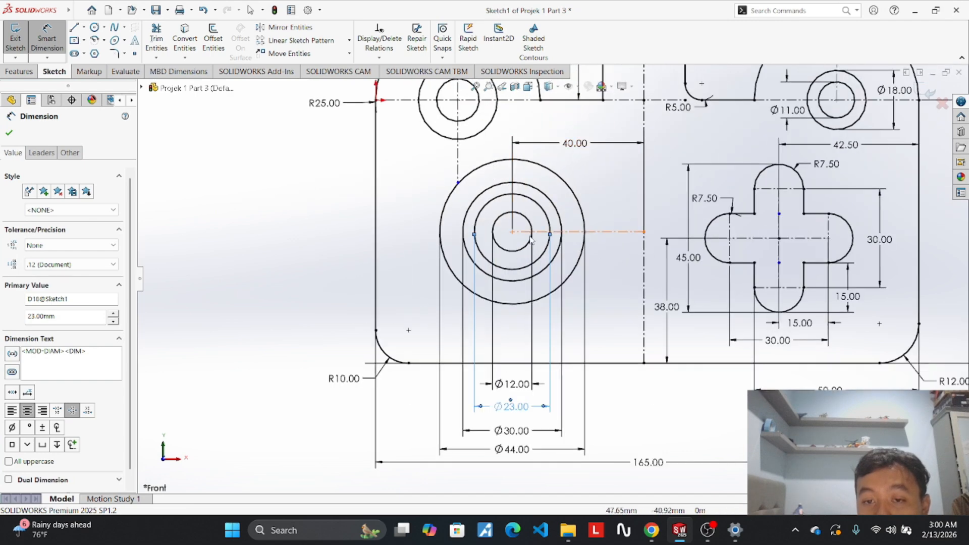
{"action": "mouse_move", "coordinate": [680, 529]}
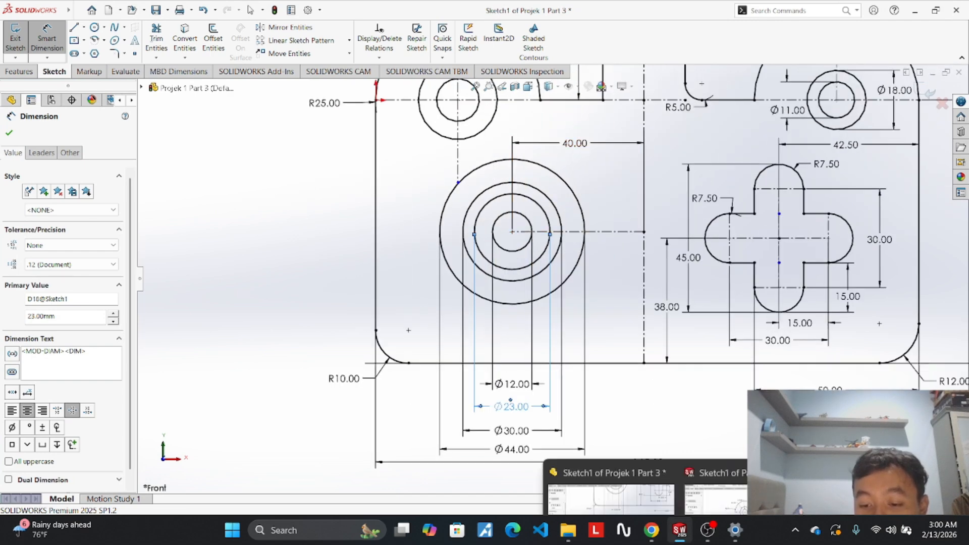
Switch back to the Part3 sketch and draw a 40 mm horizontal centerline from the concentric circles' centre to the plate's vertical centerline.
{"action": "left_click", "coordinate": [650, 482]}
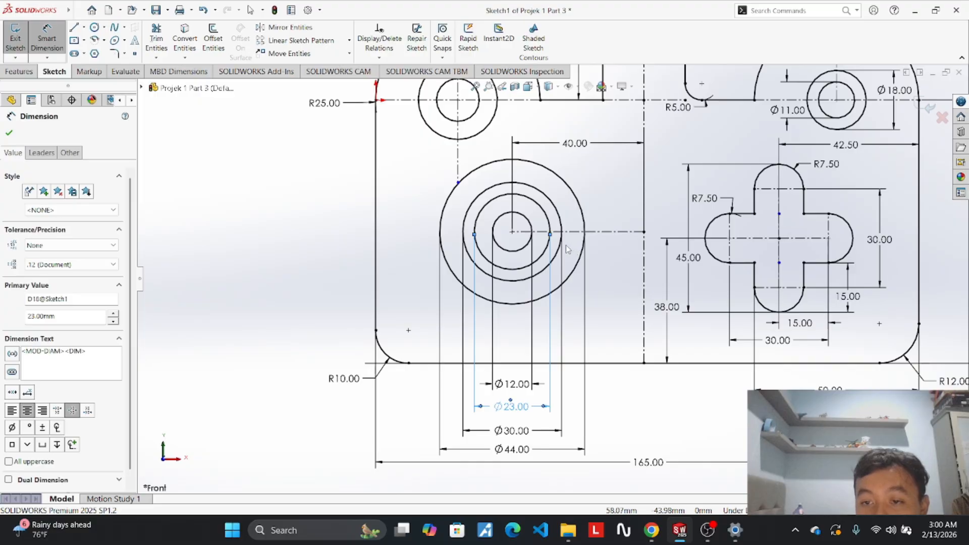
{"action": "mouse_move", "coordinate": [680, 539]}
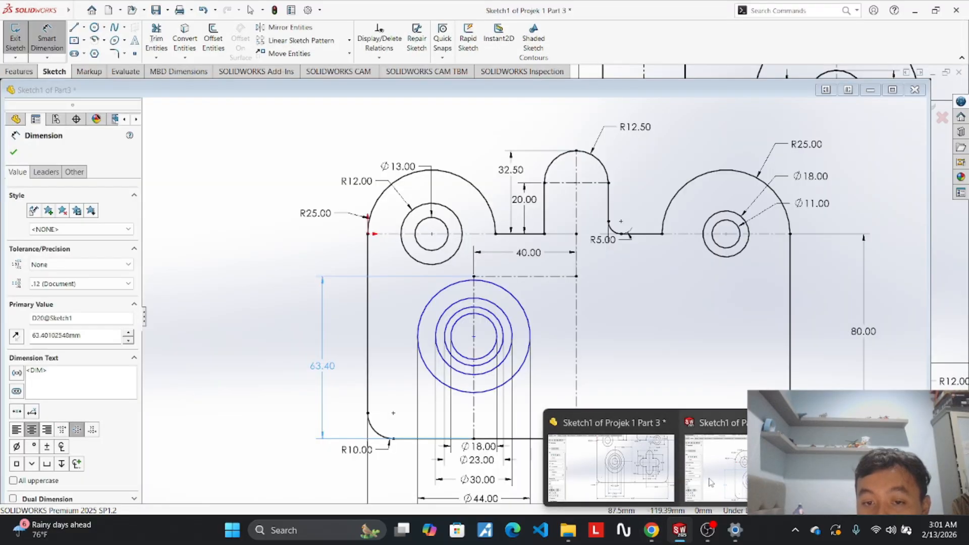
{"action": "left_click", "coordinate": [710, 482]}
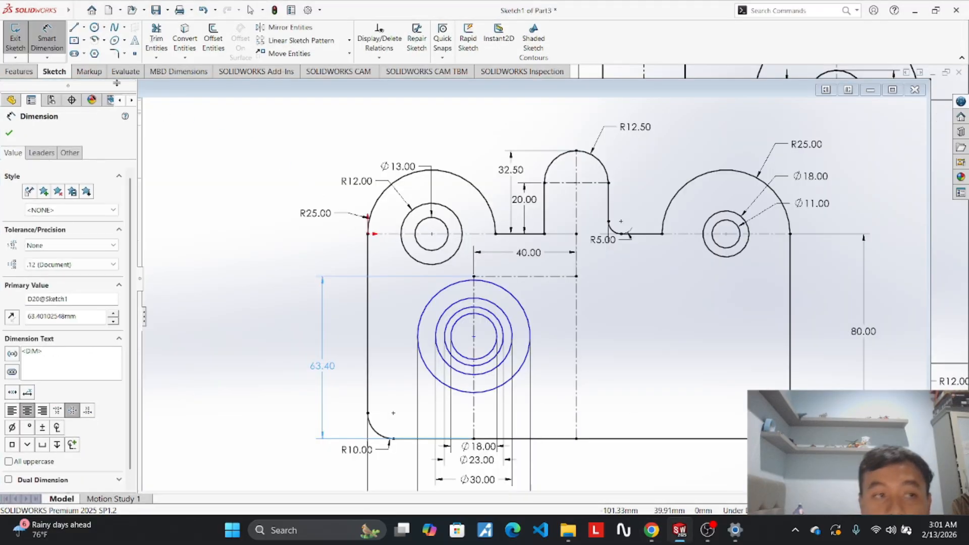
{"action": "left_click", "coordinate": [84, 28]}
{"action": "left_click", "coordinate": [95, 54]}
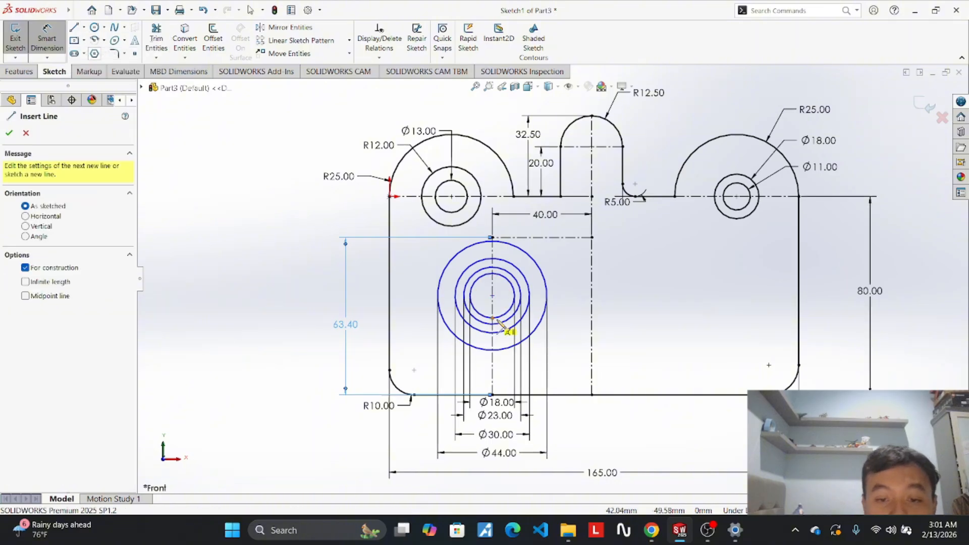
{"action": "left_click", "coordinate": [492, 296]}
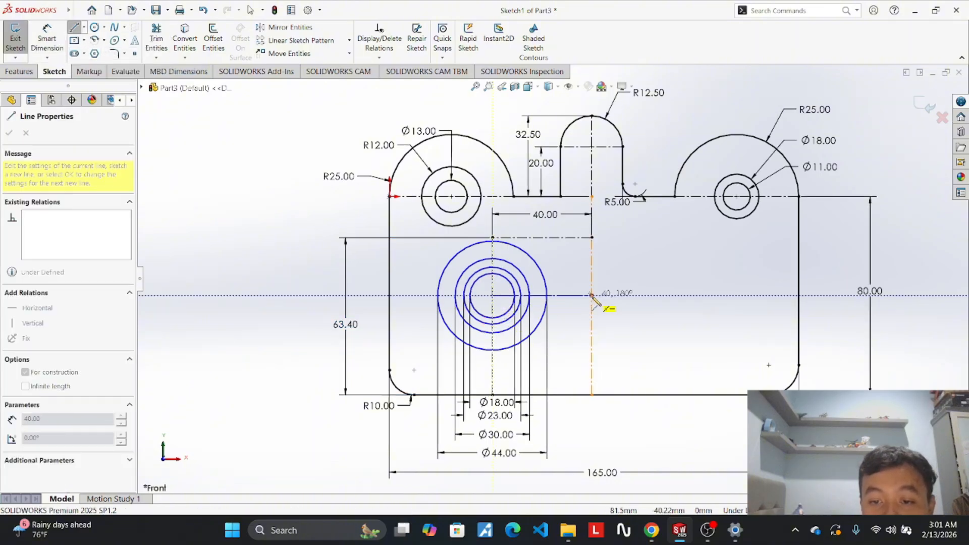
{"action": "left_click", "coordinate": [592, 295]}
{"action": "key", "text": "Escape"}
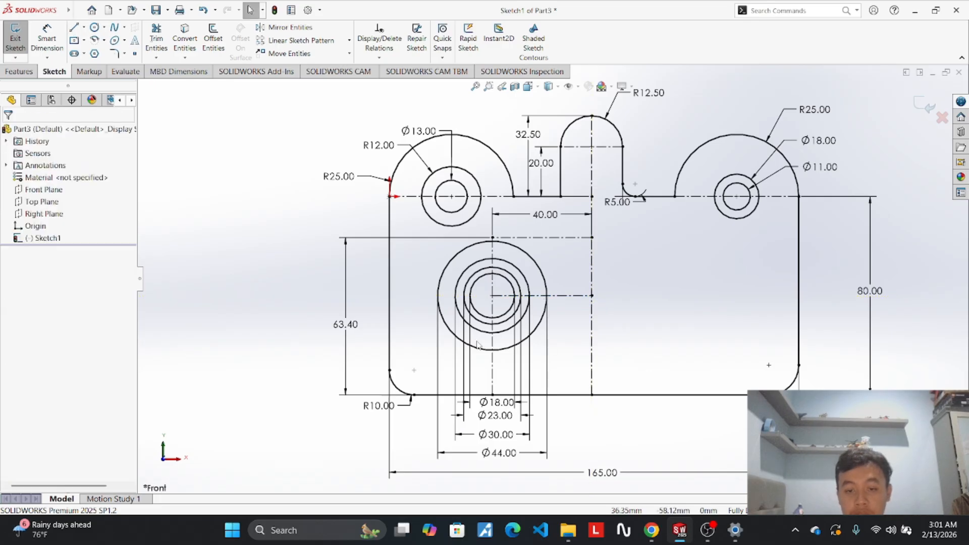
Delete the vertical dimension between the upper horizontal centerline's left end and the plate's bottom edge.
{"action": "right_click", "coordinate": [348, 327]}
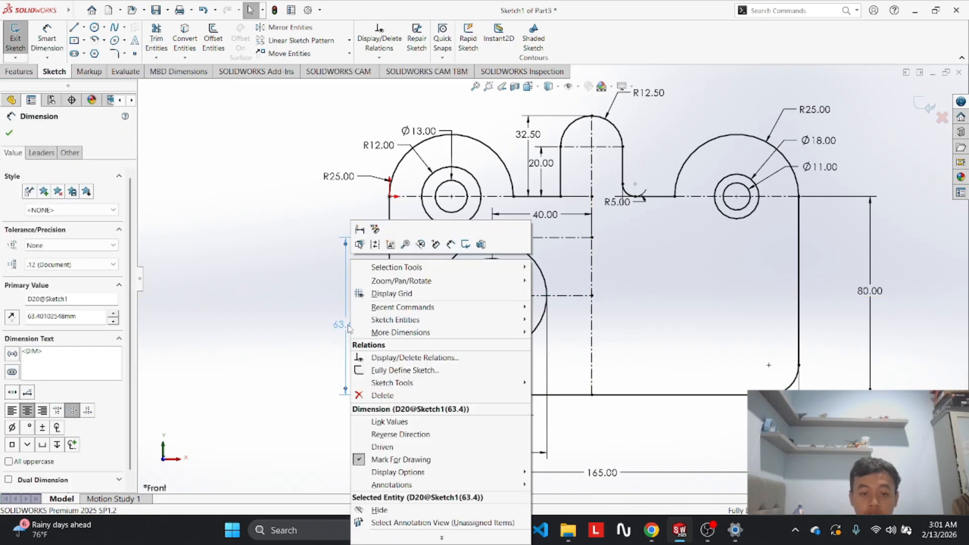
{"action": "left_click", "coordinate": [406, 394]}
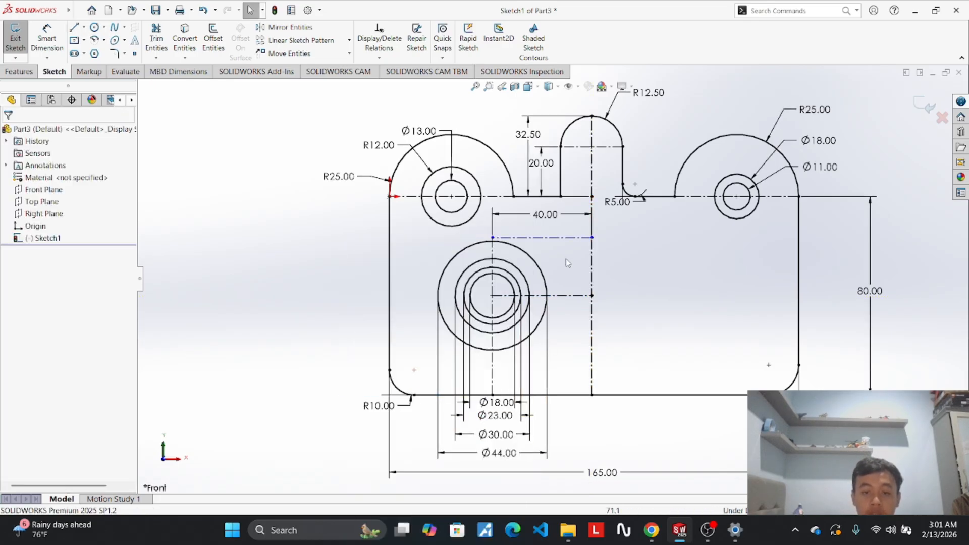
{"action": "scroll", "coordinate": [629, 286], "scroll_direction": "up", "scroll_amount": 2}
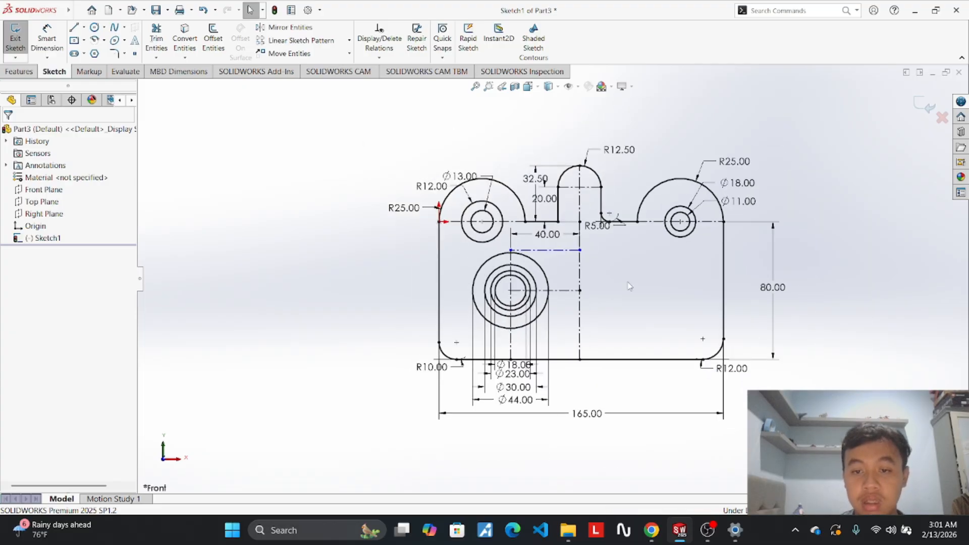
{"action": "scroll", "coordinate": [330, 198], "scroll_direction": "down", "scroll_amount": 3}
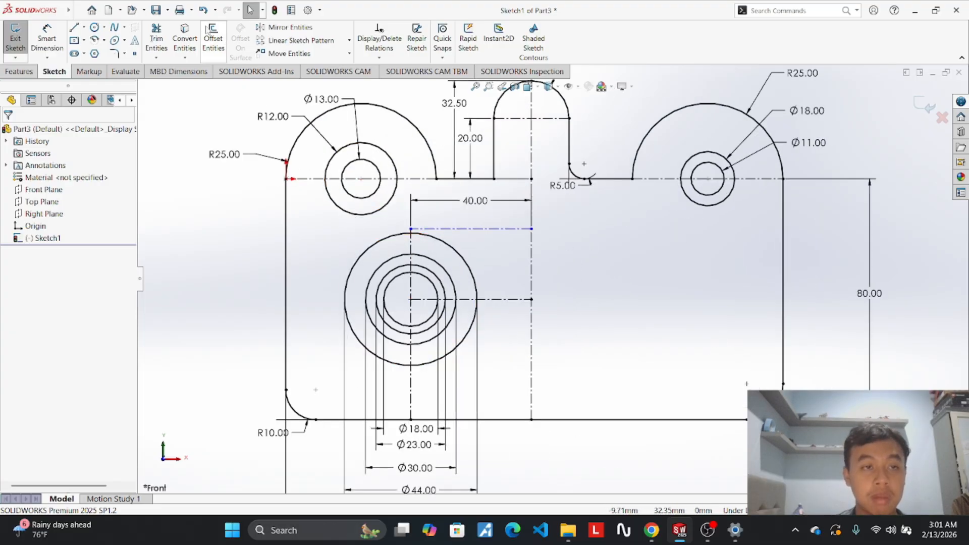
Undo the deletion of the vertical dimension and move its text slightly upward outside the plate's left side.
{"action": "left_click", "coordinate": [205, 11]}
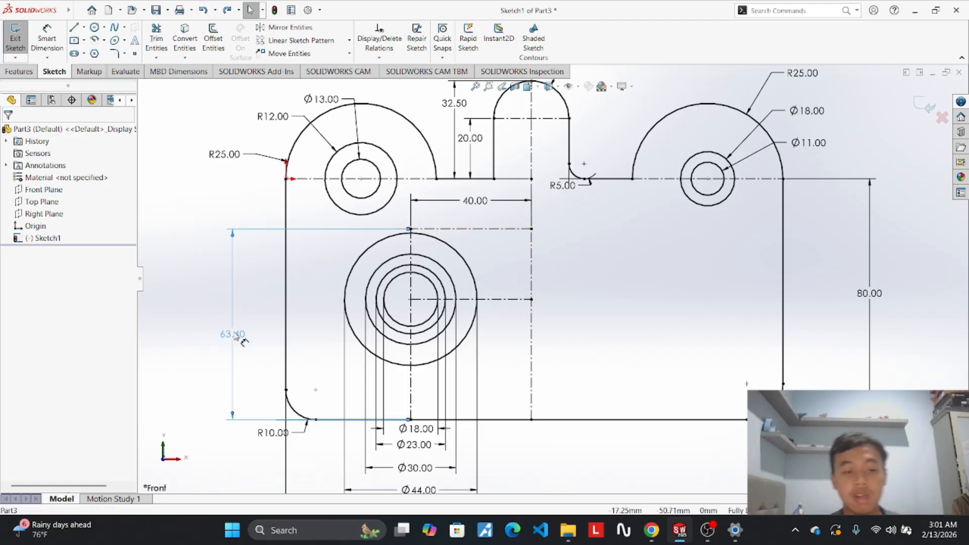
{"action": "left_click_drag", "start_coordinate": [242, 338], "coordinate": [243, 325]}
{"action": "left_click", "coordinate": [305, 335]}
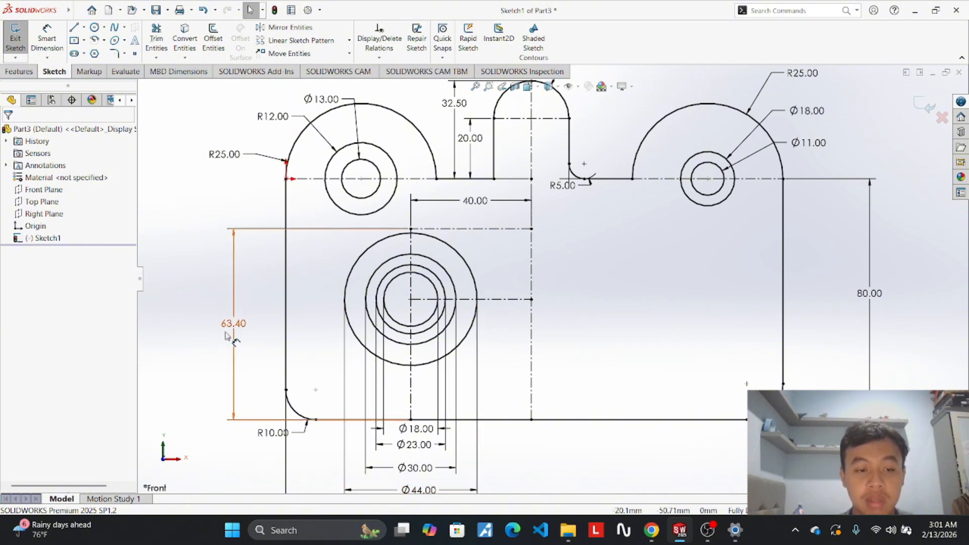
Inspect the centerlines around the concentric circles, and delete the vertical dimension outside the plate's left side.
{"action": "scroll", "coordinate": [420, 242], "scroll_direction": "down", "scroll_amount": 5}
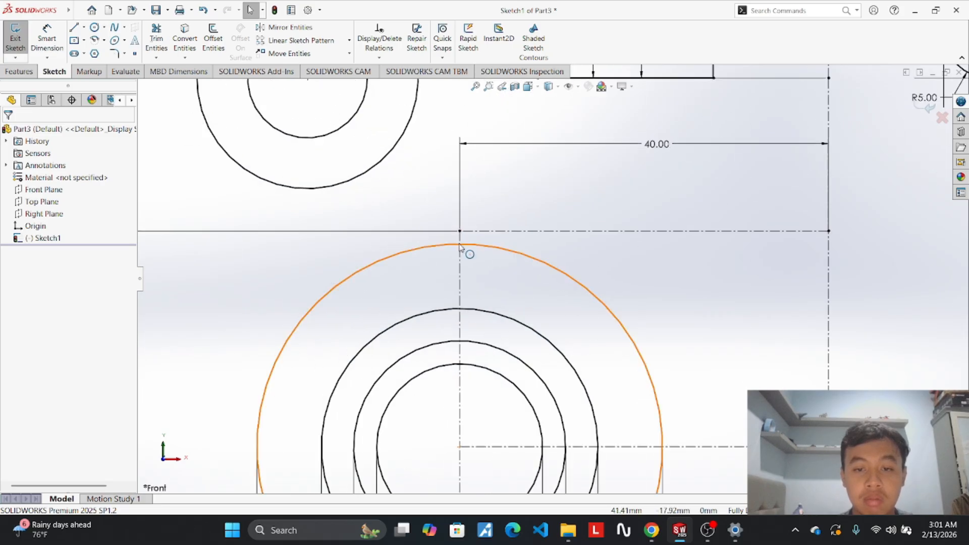
{"action": "scroll", "coordinate": [465, 244], "scroll_direction": "up", "scroll_amount": 2}
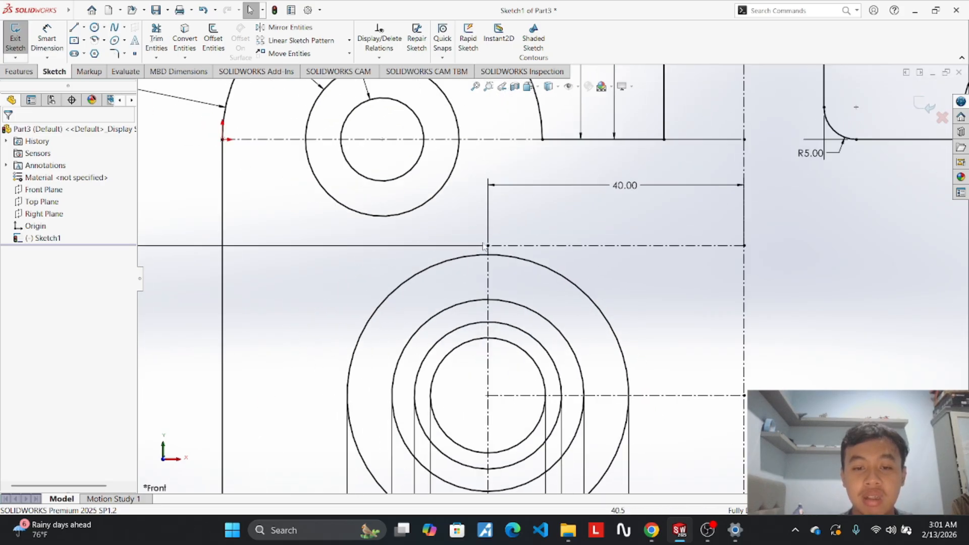
{"action": "scroll", "coordinate": [509, 249], "scroll_direction": "up", "scroll_amount": 1}
{"action": "scroll", "coordinate": [509, 249], "scroll_direction": "down", "scroll_amount": 2}
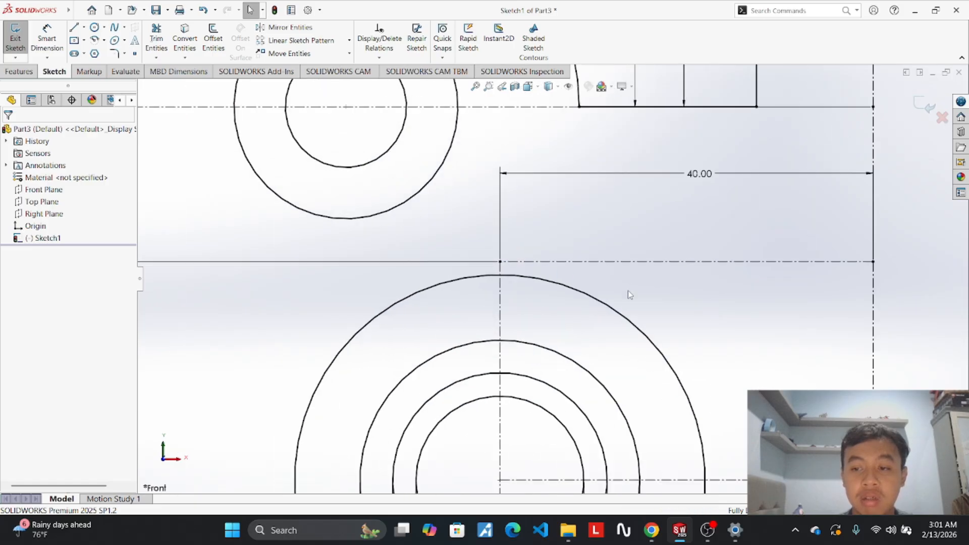
{"action": "scroll", "coordinate": [525, 380], "scroll_direction": "down", "scroll_amount": 1}
{"action": "scroll", "coordinate": [523, 394], "scroll_direction": "up", "scroll_amount": 2}
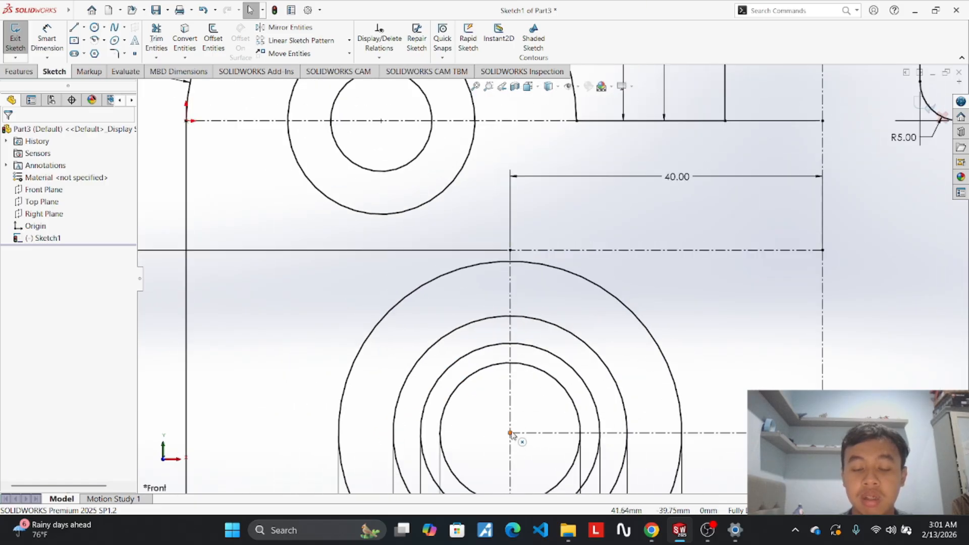
{"action": "scroll", "coordinate": [568, 223], "scroll_direction": "up", "scroll_amount": 3}
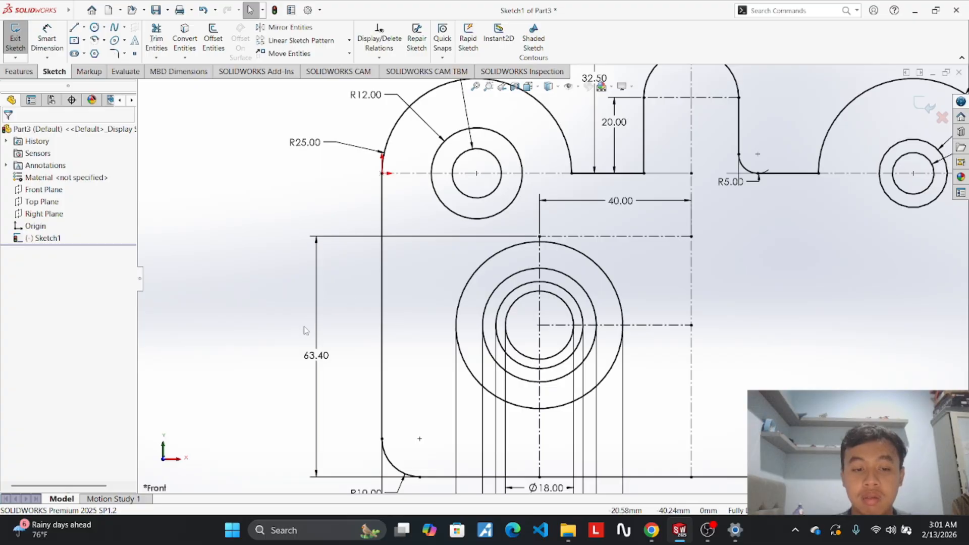
{"action": "right_click", "coordinate": [318, 341]}
{"action": "left_click", "coordinate": [359, 386]}
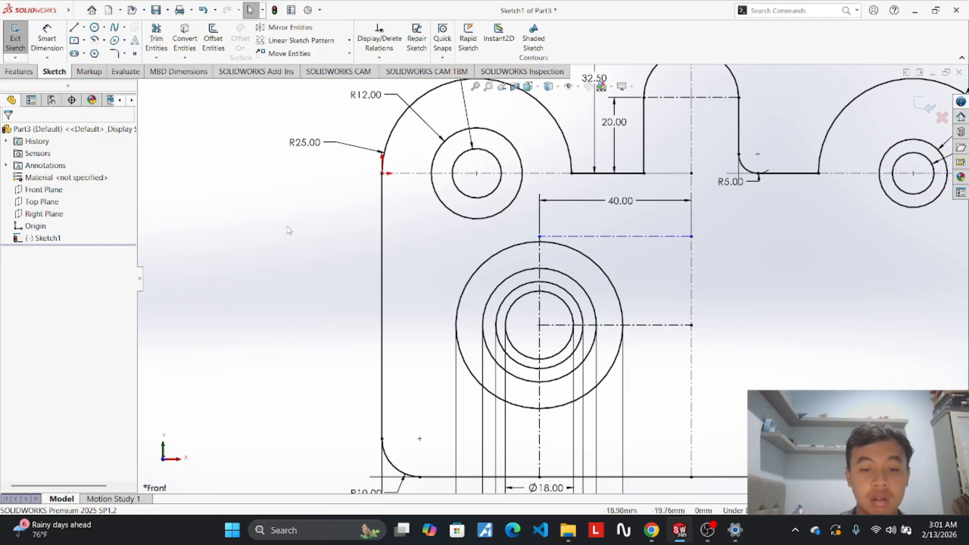
Try to dimension the vertical centerline from the concentric circles' centre to the plate's bottom edge, placing it outside the plate's left side.
{"action": "left_click", "coordinate": [47, 40]}
{"action": "left_click", "coordinate": [540, 424]}
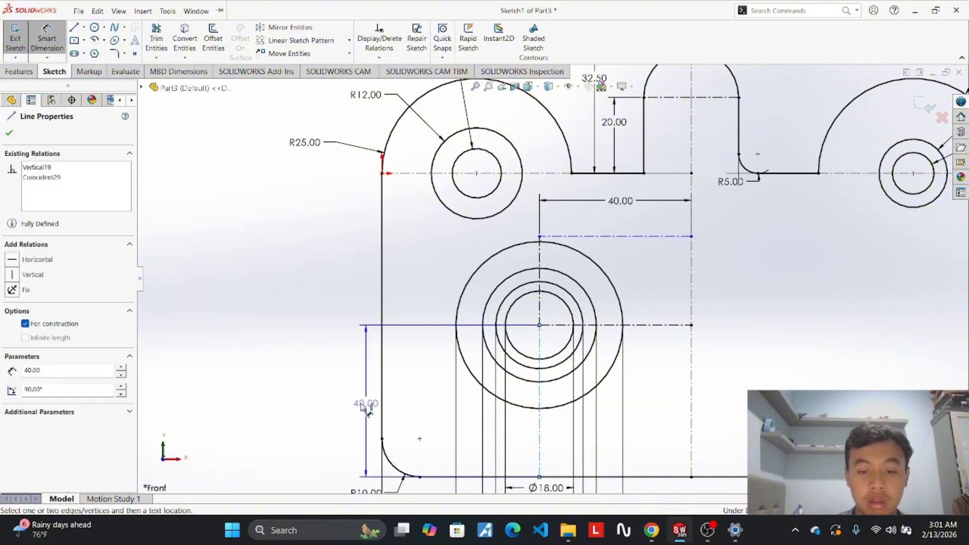
{"action": "left_click", "coordinate": [318, 401]}
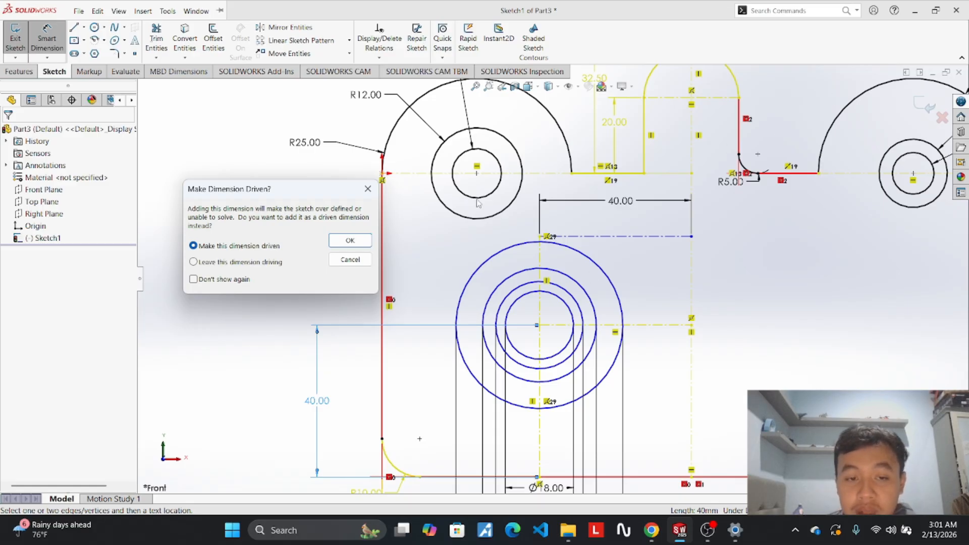
{"action": "left_click", "coordinate": [375, 189]}
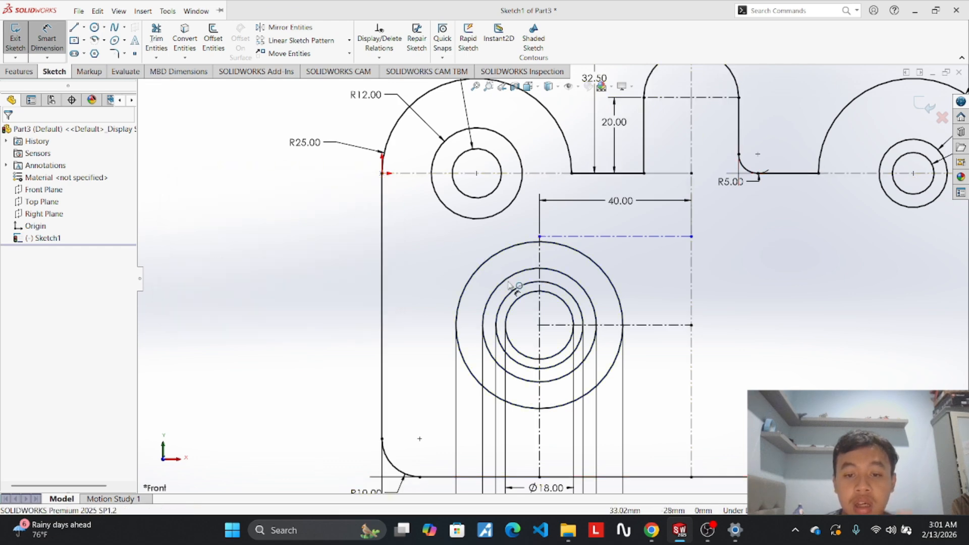
Dimension the vertical distance from the plate's bottom edge to the upper horizontal centerline's left end, placing it outside the plate's left side.
{"action": "left_click", "coordinate": [540, 477]}
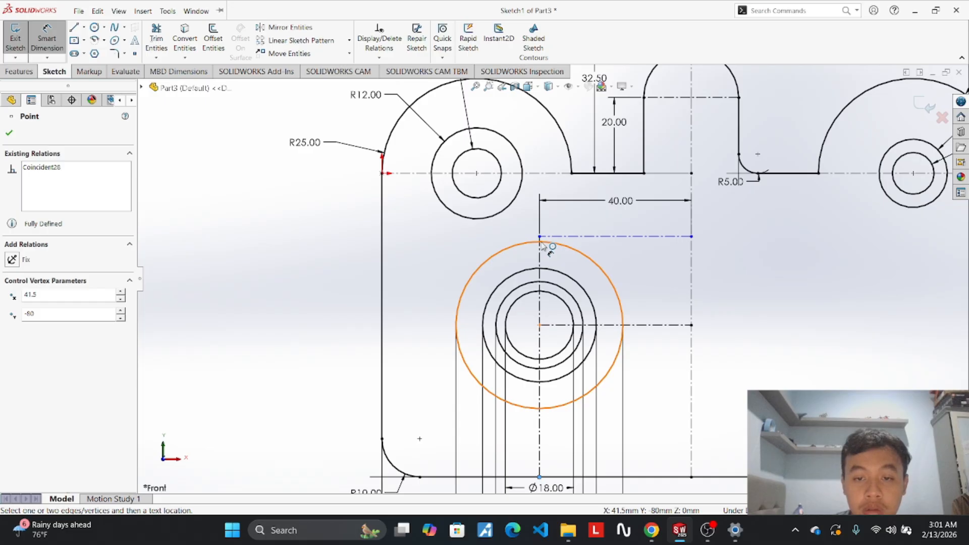
{"action": "scroll", "coordinate": [541, 245], "scroll_direction": "down", "scroll_amount": 4}
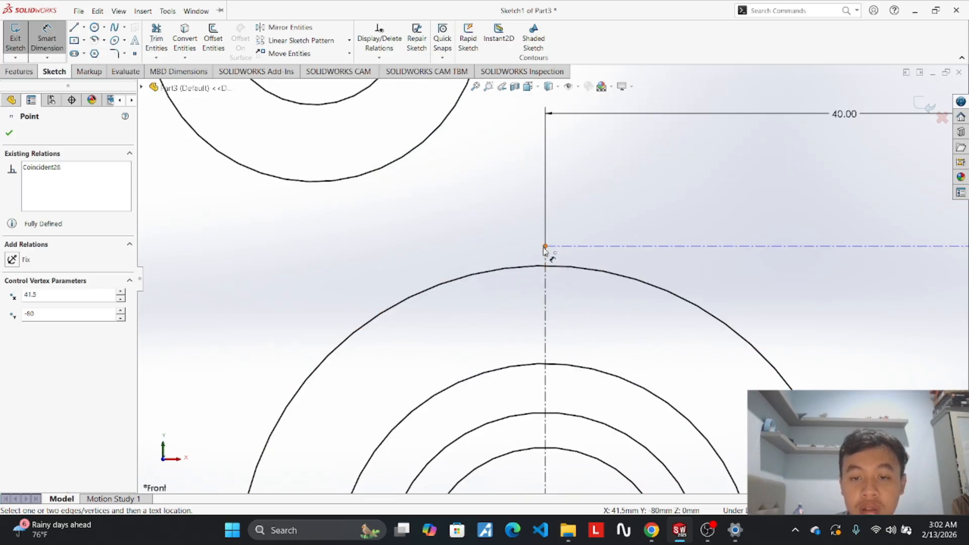
{"action": "scroll", "coordinate": [545, 249], "scroll_direction": "up", "scroll_amount": 3}
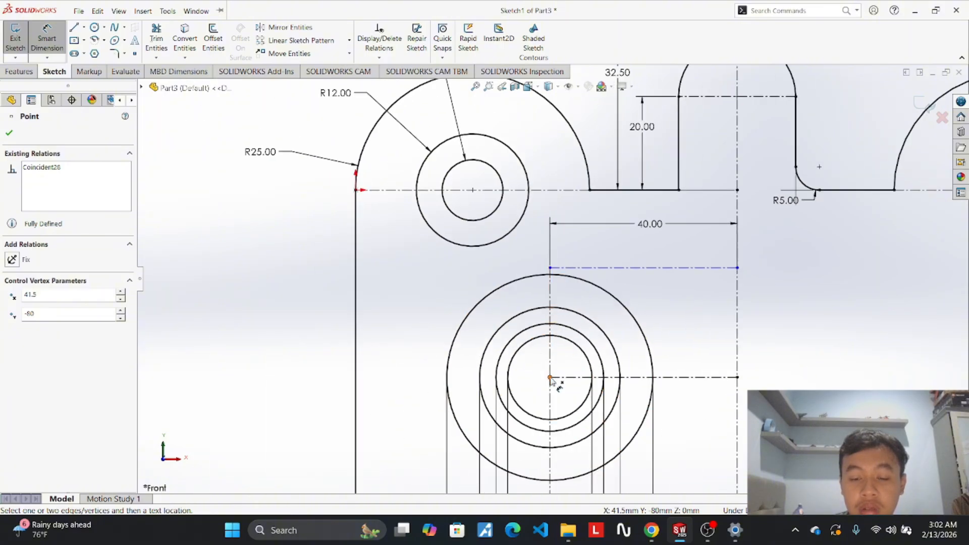
{"action": "left_click", "coordinate": [550, 268]}
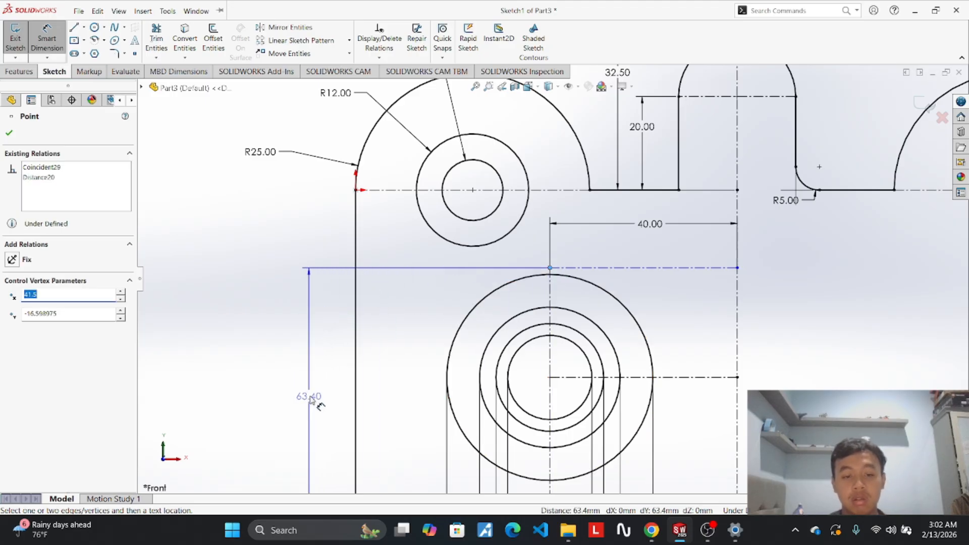
{"action": "left_click", "coordinate": [284, 412]}
{"action": "scroll", "coordinate": [308, 411], "scroll_direction": "down", "scroll_amount": 1}
{"action": "scroll", "coordinate": [457, 357], "scroll_direction": "up", "scroll_amount": 3}
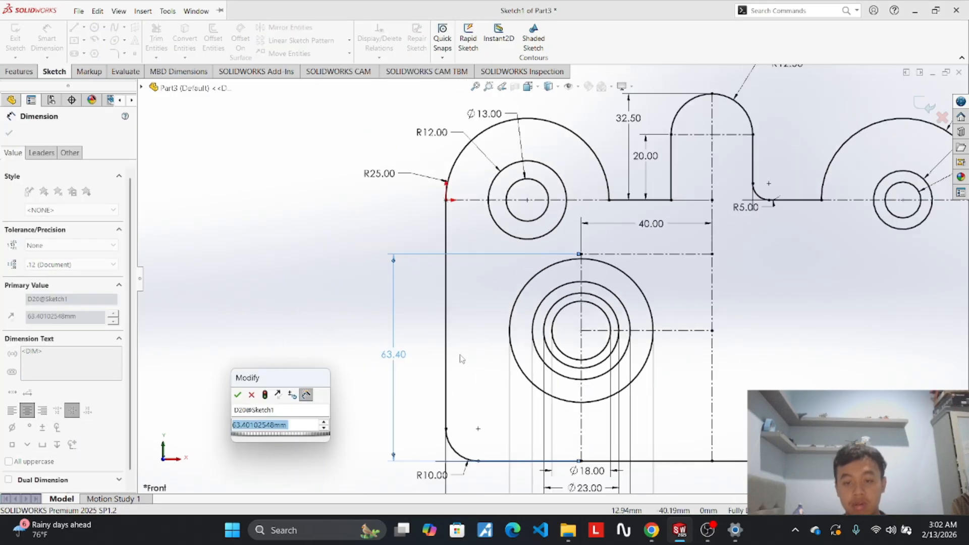
{"action": "scroll", "coordinate": [604, 328], "scroll_direction": "down", "scroll_amount": 4}
{"action": "scroll", "coordinate": [723, 188], "scroll_direction": "down", "scroll_amount": 5}
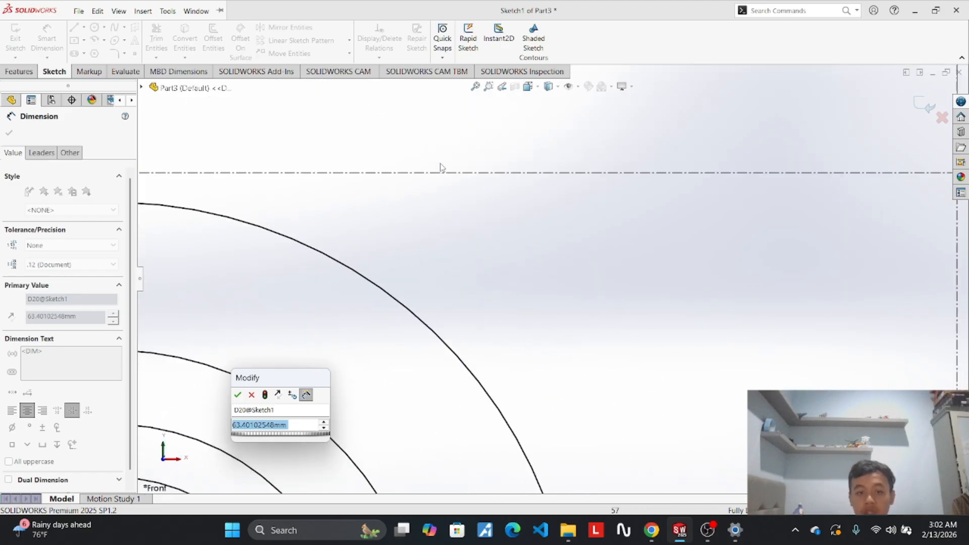
{"action": "right_click", "coordinate": [510, 206]}
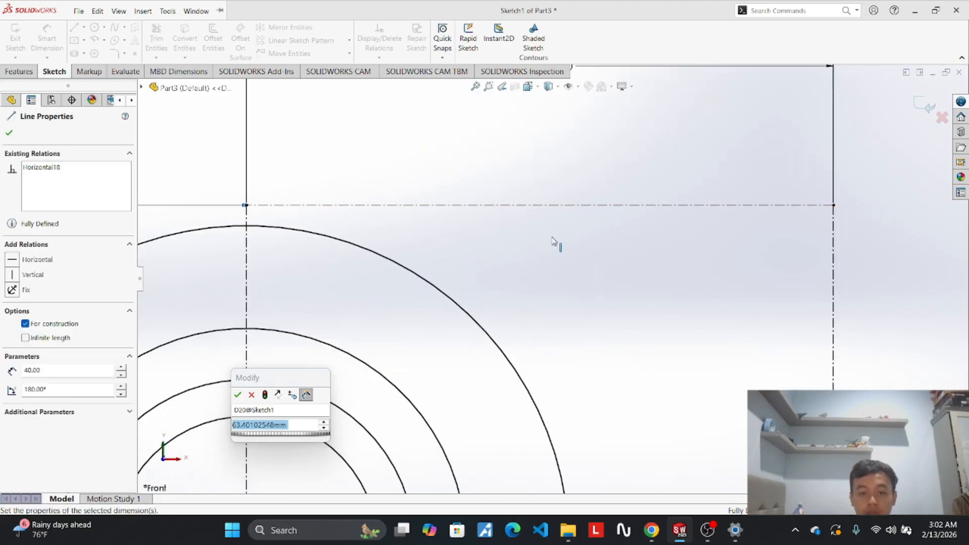
{"action": "left_click", "coordinate": [511, 210]}
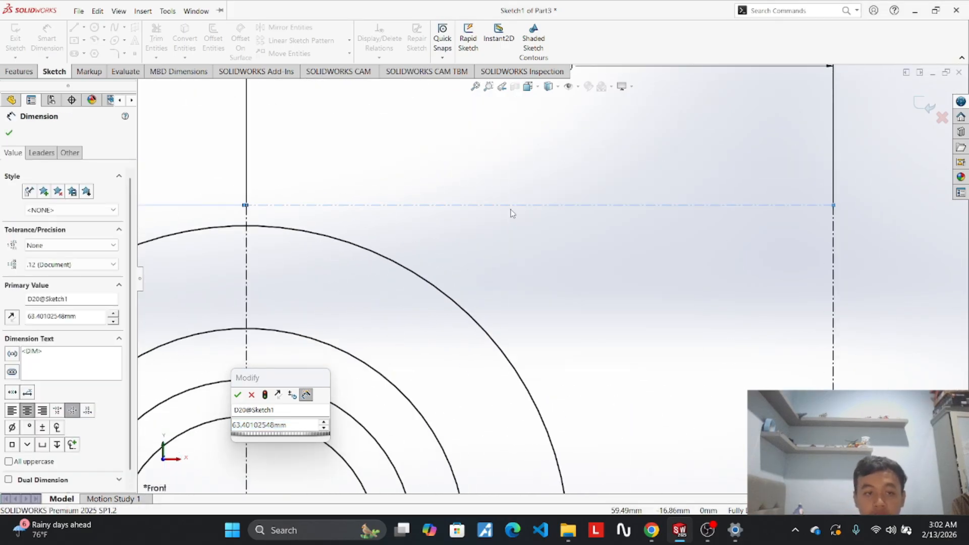
{"action": "left_click", "coordinate": [520, 236]}
{"action": "right_click", "coordinate": [503, 205]}
{"action": "left_click", "coordinate": [482, 213]}
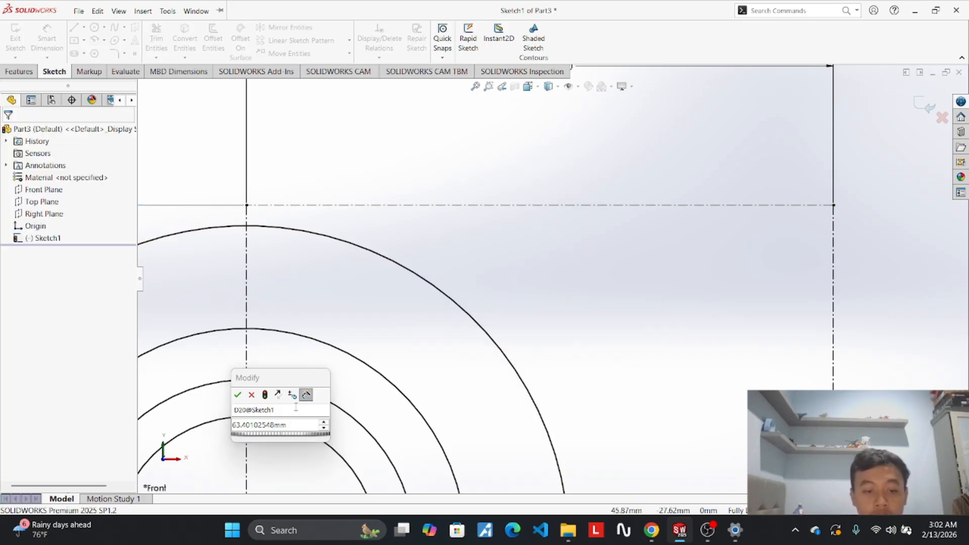
Accept the vertical dimension's current value and delete the horizontal centerline above the concentric circles.
{"action": "key", "text": "Return"}
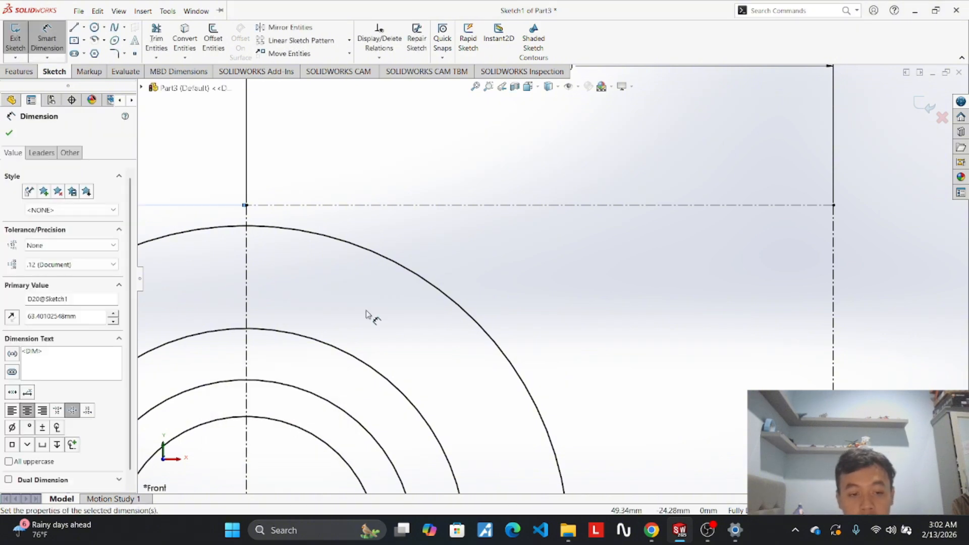
{"action": "key", "text": "Escape"}
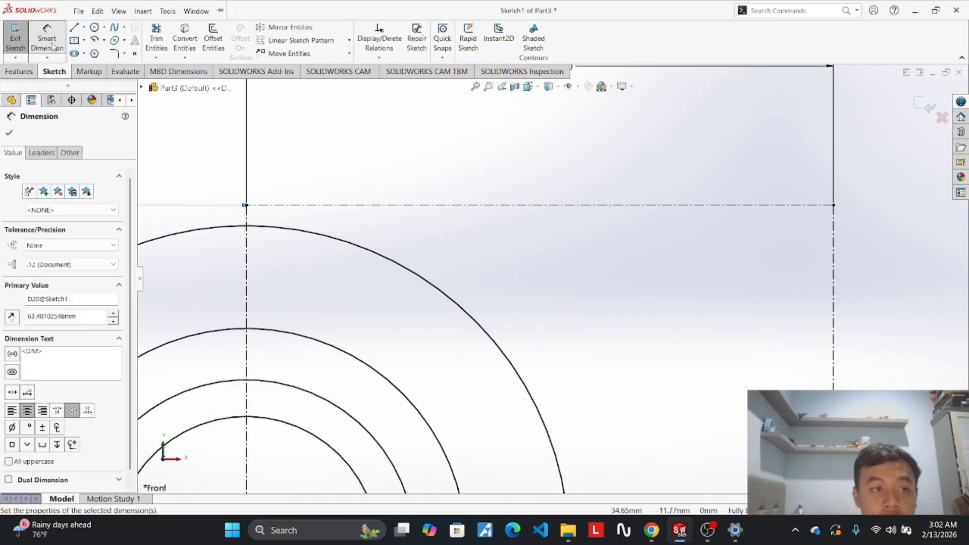
{"action": "right_click", "coordinate": [475, 206]}
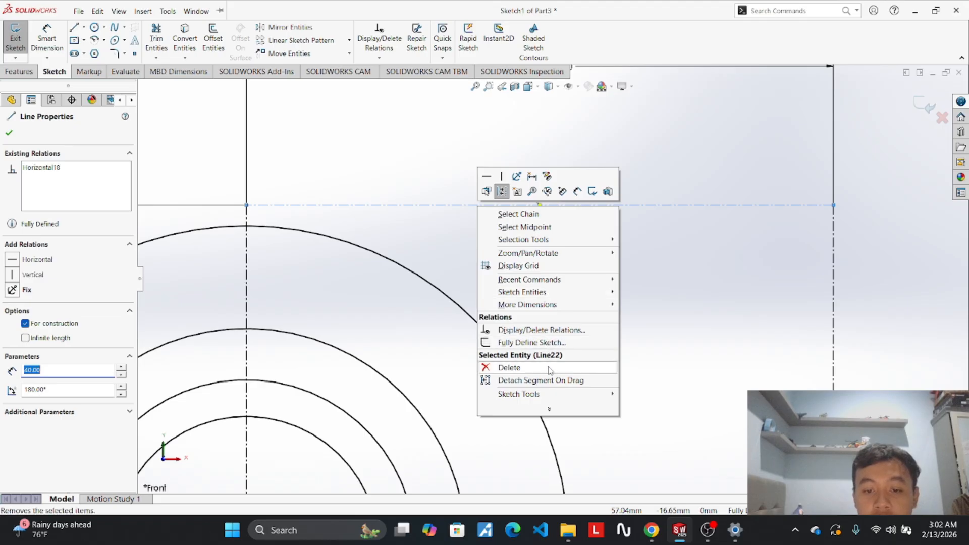
{"action": "left_click", "coordinate": [495, 369]}
{"action": "left_click", "coordinate": [420, 264]}
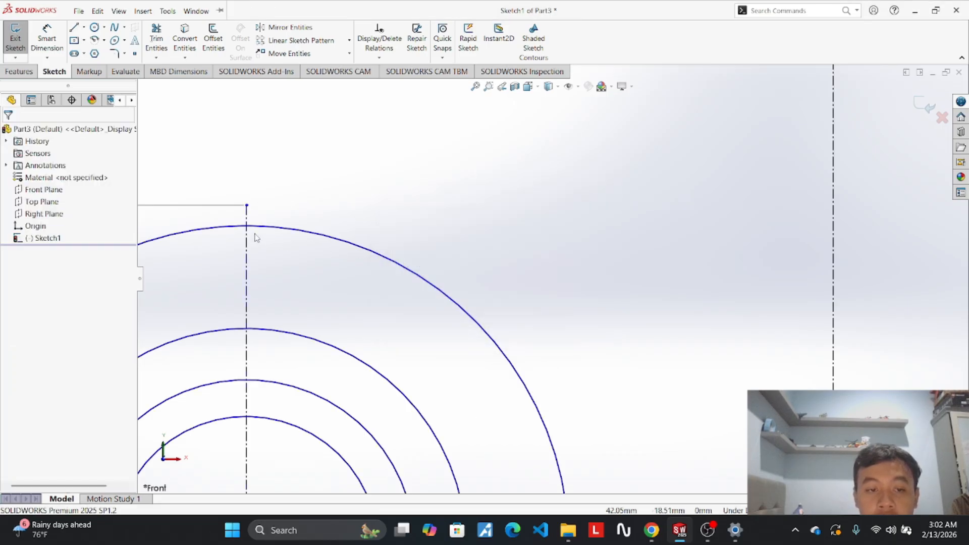
{"action": "scroll", "coordinate": [355, 273], "scroll_direction": "up", "scroll_amount": 5}
{"action": "scroll", "coordinate": [355, 273], "scroll_direction": "up", "scroll_amount": 1}
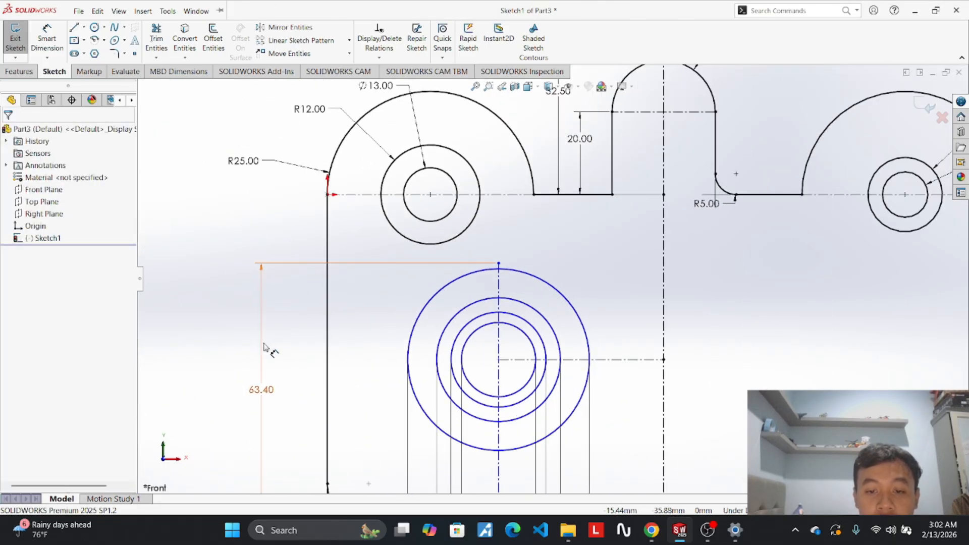
Delete the vertical centerline above the concentric circles' centre, together with the dimension associated with it.
{"action": "scroll", "coordinate": [493, 272], "scroll_direction": "down", "scroll_amount": 5}
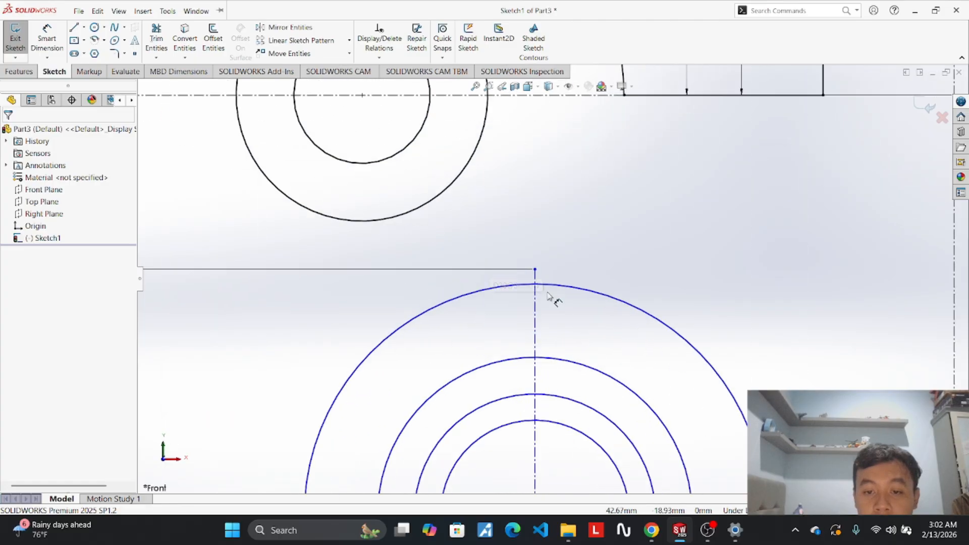
{"action": "right_click", "coordinate": [537, 274]}
{"action": "key", "text": "Escape"}
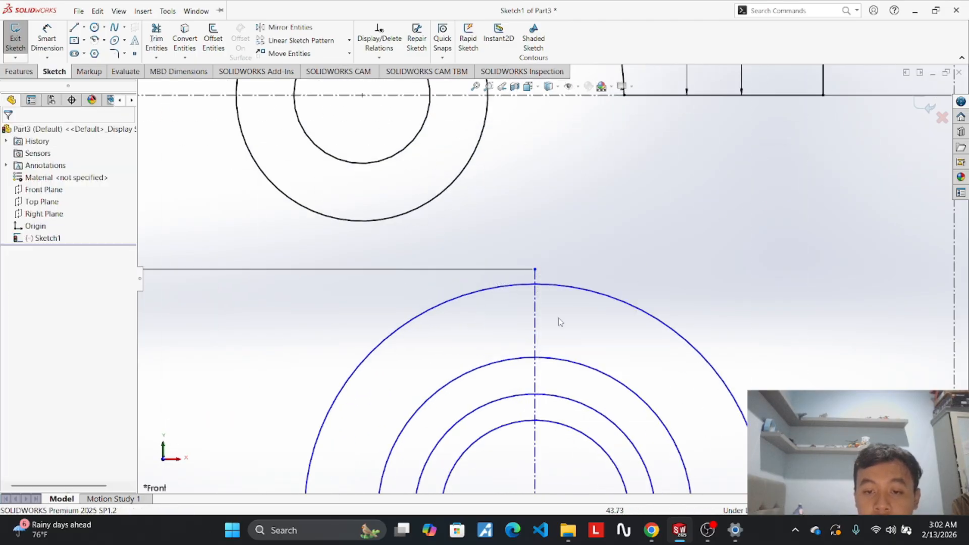
{"action": "right_click", "coordinate": [534, 334]}
{"action": "left_click", "coordinate": [556, 478]}
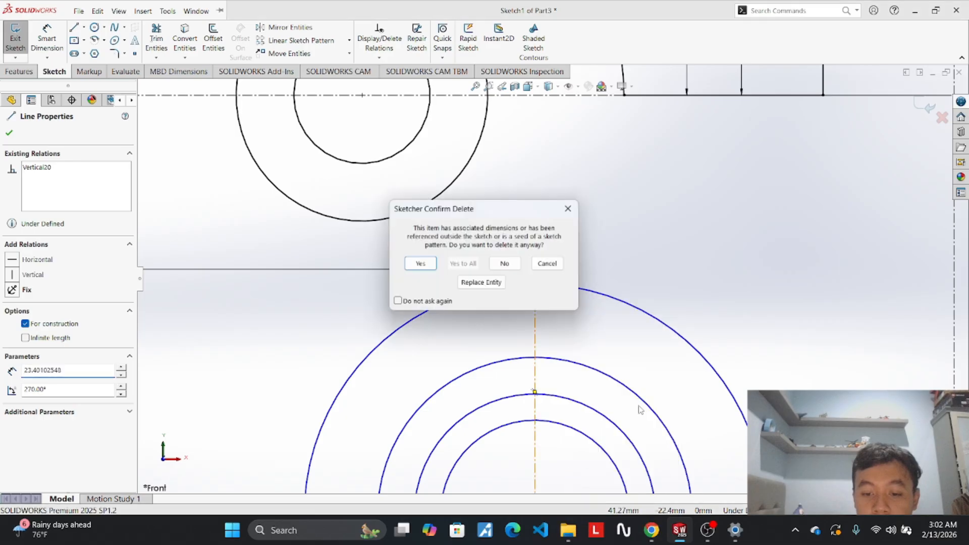
{"action": "left_click", "coordinate": [420, 264]}
{"action": "scroll", "coordinate": [509, 300], "scroll_direction": "up", "scroll_amount": 2}
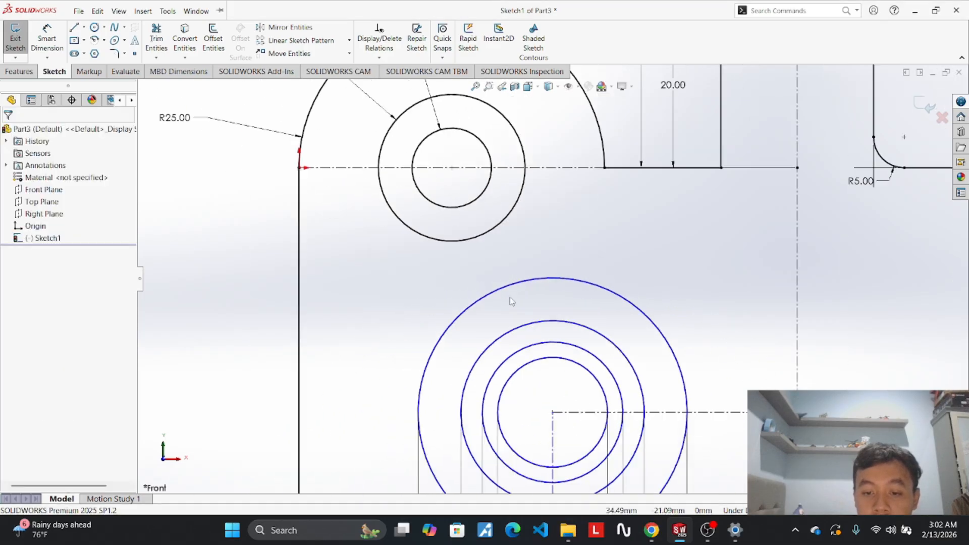
Draw a vertical centerline from the concentric circles' centre to the outer circle's top, continuing horizontally to the plate's central vertical centerline.
{"action": "left_click", "coordinate": [75, 27]}
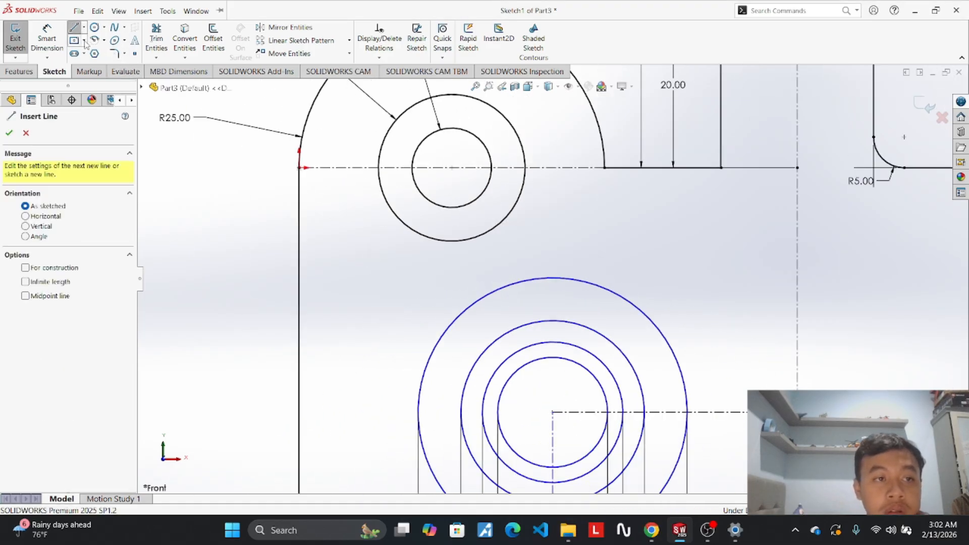
{"action": "left_click", "coordinate": [83, 27]}
{"action": "left_click", "coordinate": [94, 49]}
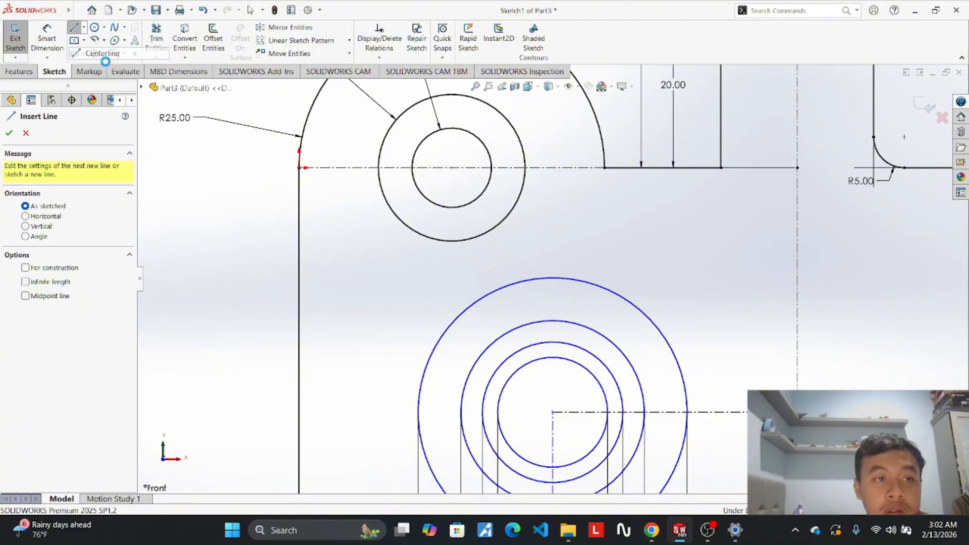
{"action": "left_click", "coordinate": [553, 413]}
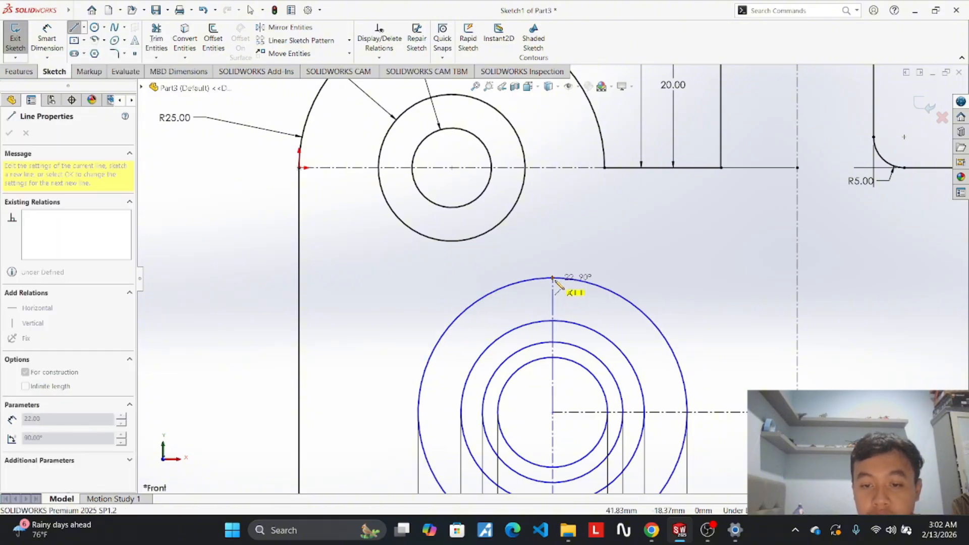
{"action": "left_click", "coordinate": [553, 277]}
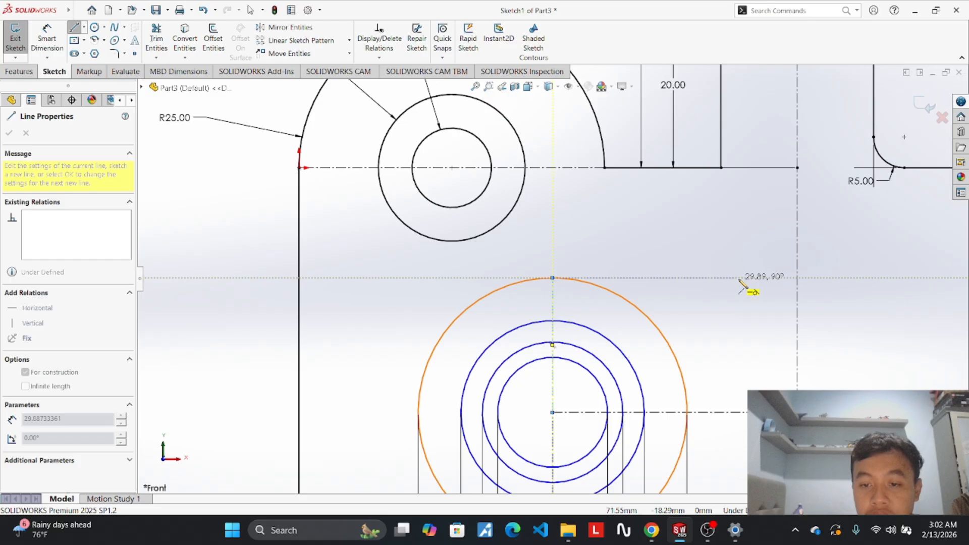
{"action": "left_click", "coordinate": [798, 278]}
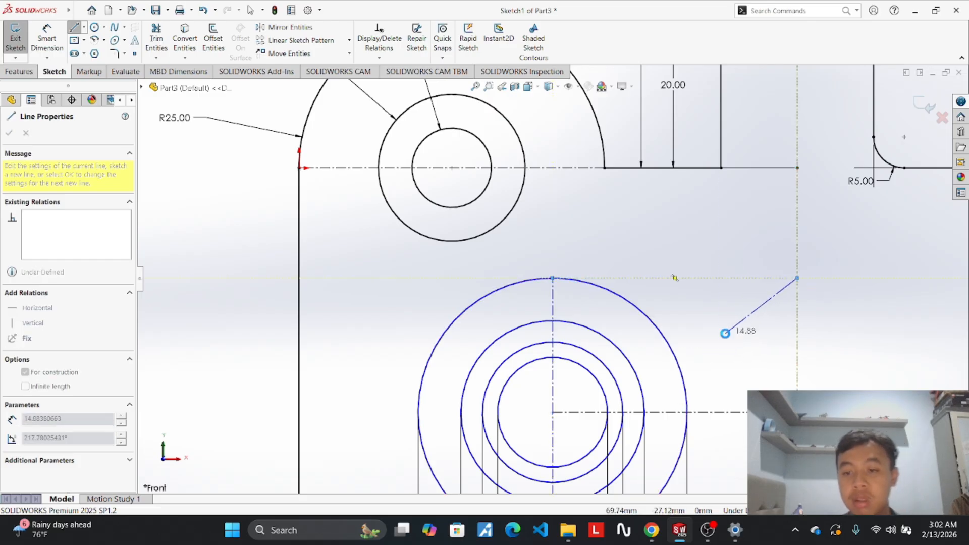
{"action": "key", "text": "Escape"}
Dimension the horizontal centerline at the outer concentric circle's top as 40 mm, placing the dimension above it.
{"action": "left_click", "coordinate": [47, 36]}
{"action": "scroll", "coordinate": [434, 277], "scroll_direction": "up", "scroll_amount": 3}
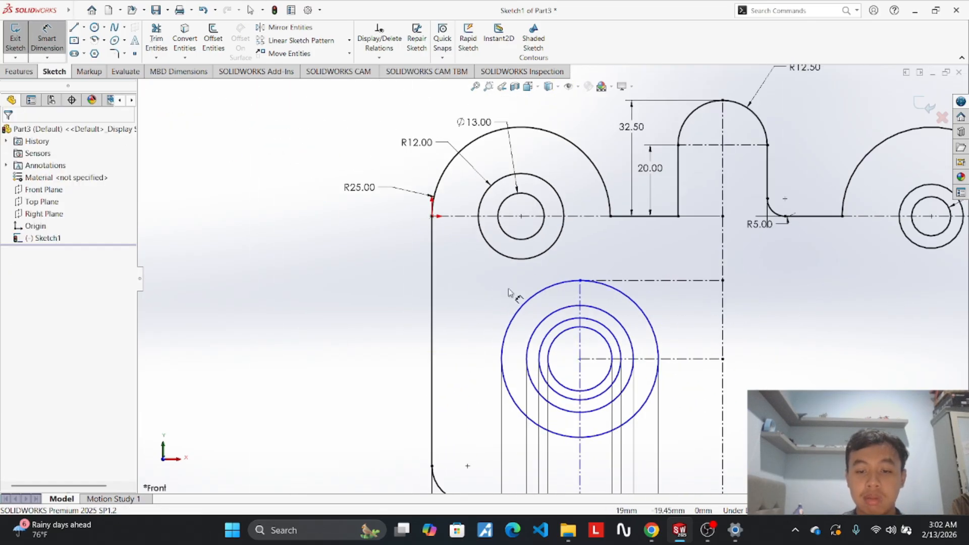
{"action": "left_click", "coordinate": [657, 286]}
{"action": "left_click", "coordinate": [654, 253]}
{"action": "key", "text": "Return"}
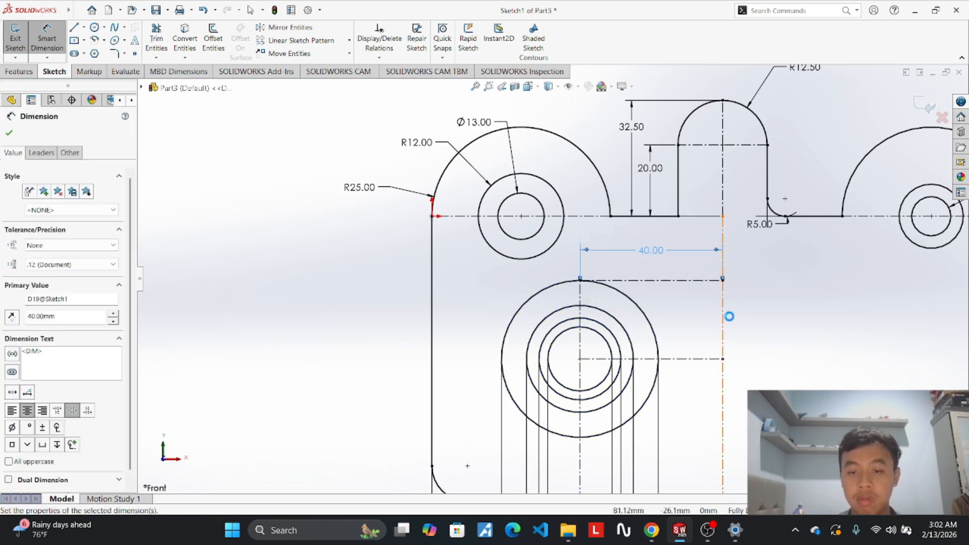
Try to dimension the vertical centerline below the concentric circles' centre, placing it outside the plate's left side.
{"action": "scroll", "coordinate": [730, 317], "scroll_direction": "up", "scroll_amount": 3}
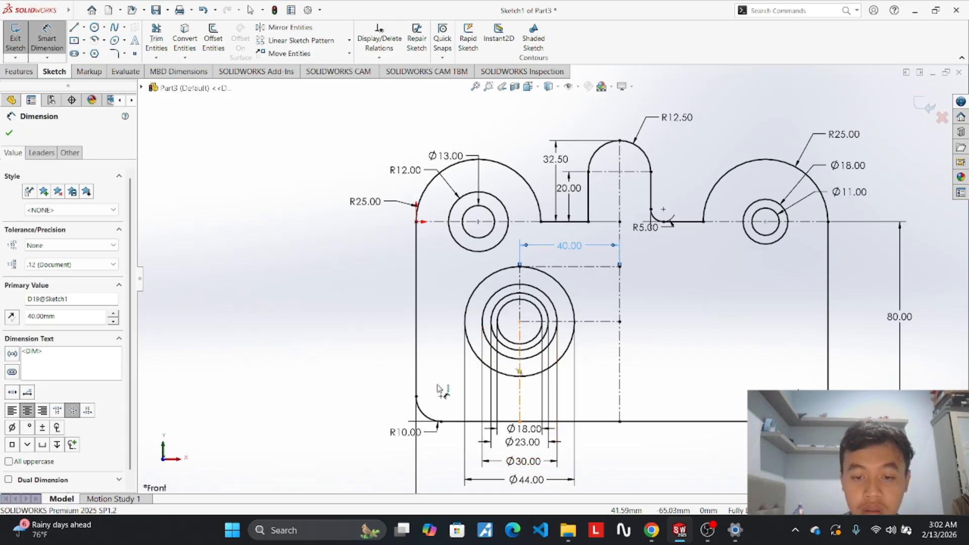
{"action": "left_click", "coordinate": [520, 388]}
{"action": "left_click", "coordinate": [375, 372]}
{"action": "key", "text": "Escape"}
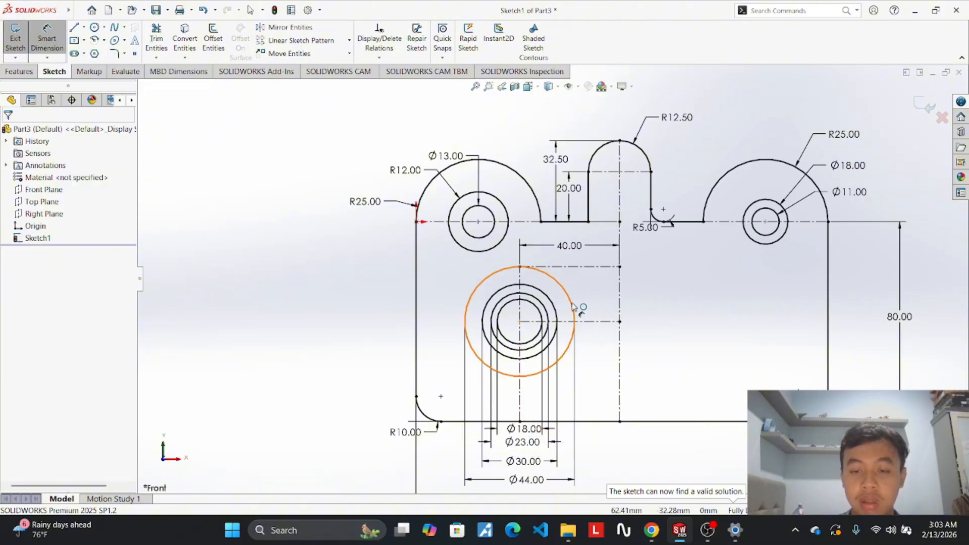
Try to dimension the vertical distance from the plate's bottom edge to the outer concentric circle's top, outside the plate's left side.
{"action": "scroll", "coordinate": [580, 308], "scroll_direction": "down", "scroll_amount": 3}
{"action": "scroll", "coordinate": [576, 307], "scroll_direction": "up", "scroll_amount": 3}
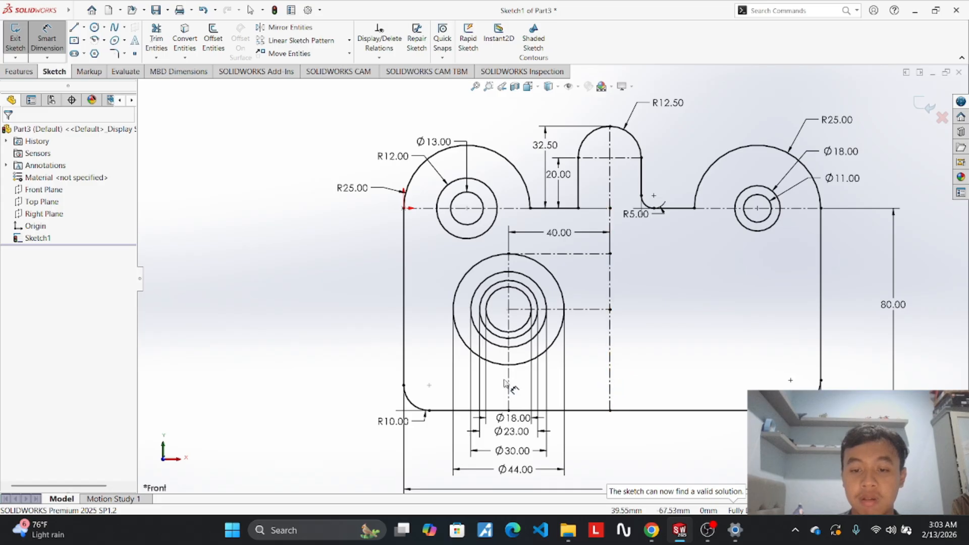
{"action": "left_click", "coordinate": [509, 411]}
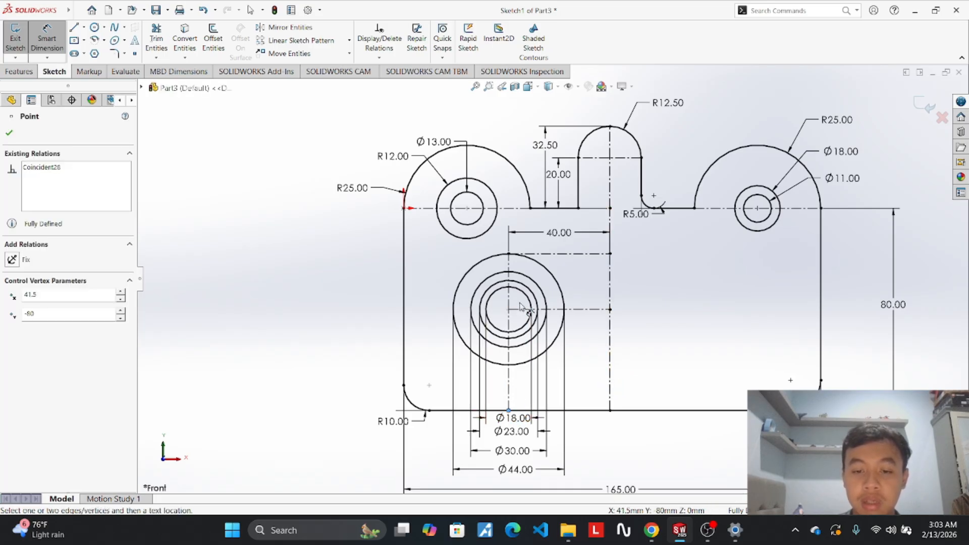
{"action": "left_click", "coordinate": [509, 254]}
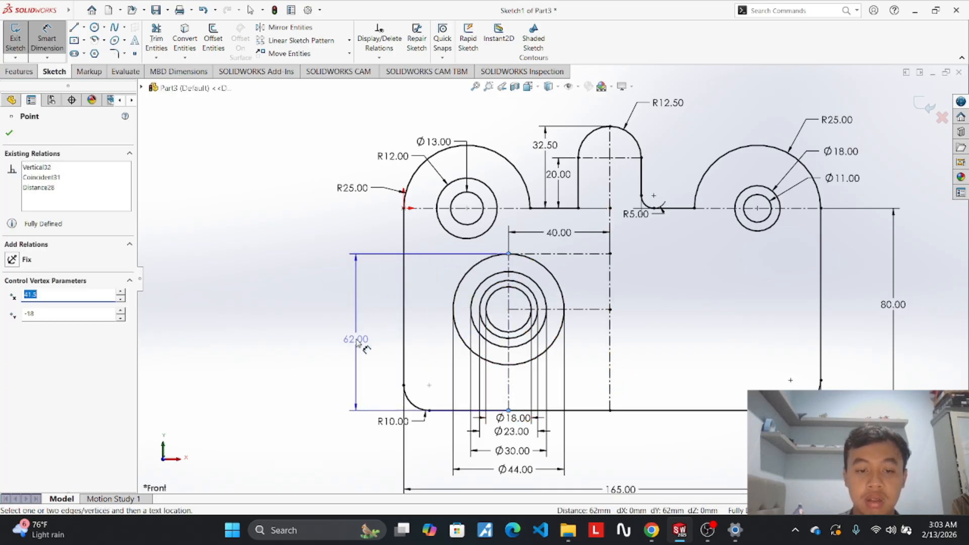
{"action": "left_click", "coordinate": [357, 339]}
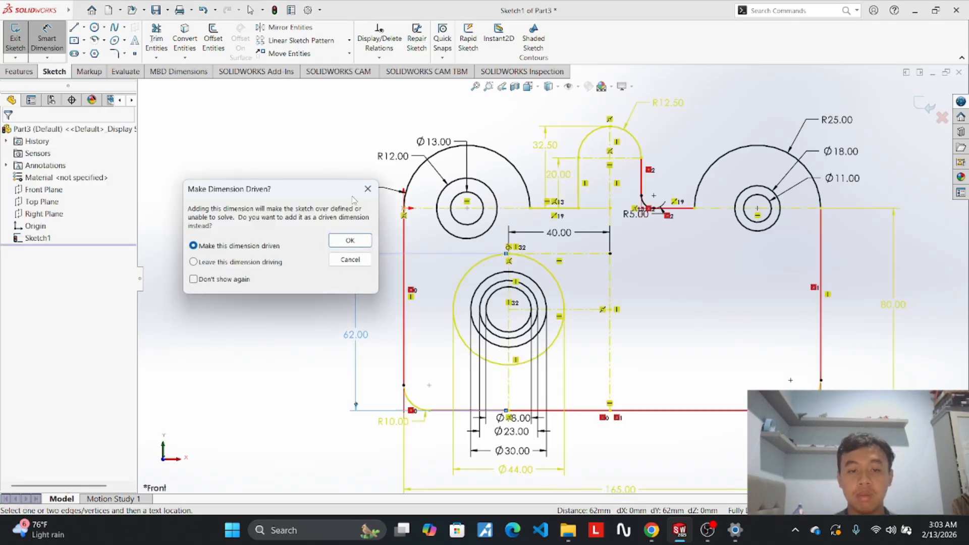
{"action": "left_click", "coordinate": [364, 193]}
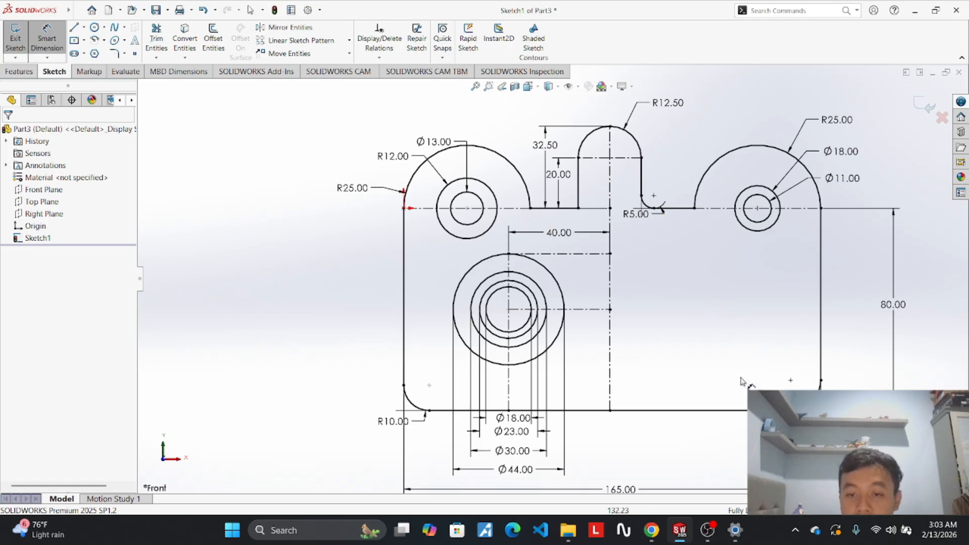
Switch to the Projek 1 Part 3 sketch and compare its concentric circles and overall layout with the Part3 sketch.
{"action": "mouse_move", "coordinate": [688, 537]}
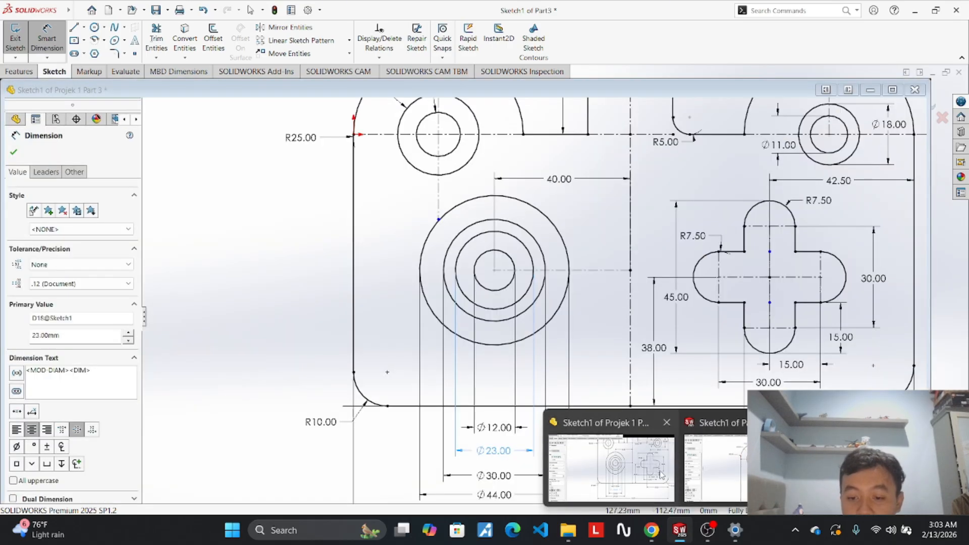
{"action": "left_click", "coordinate": [662, 476]}
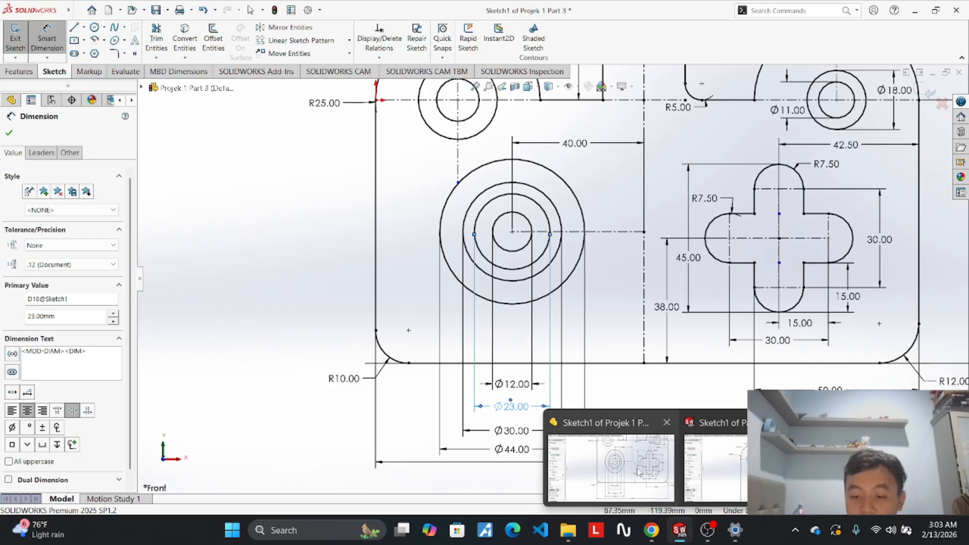
{"action": "scroll", "coordinate": [645, 384], "scroll_direction": "up", "scroll_amount": 3}
{"action": "scroll", "coordinate": [600, 329], "scroll_direction": "down", "scroll_amount": 5}
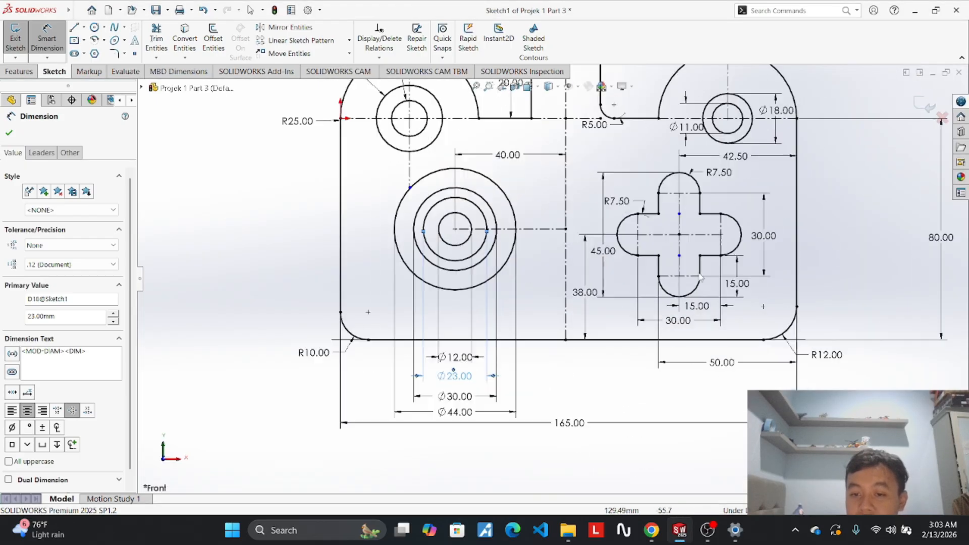
{"action": "scroll", "coordinate": [600, 329], "scroll_direction": "up", "scroll_amount": 1}
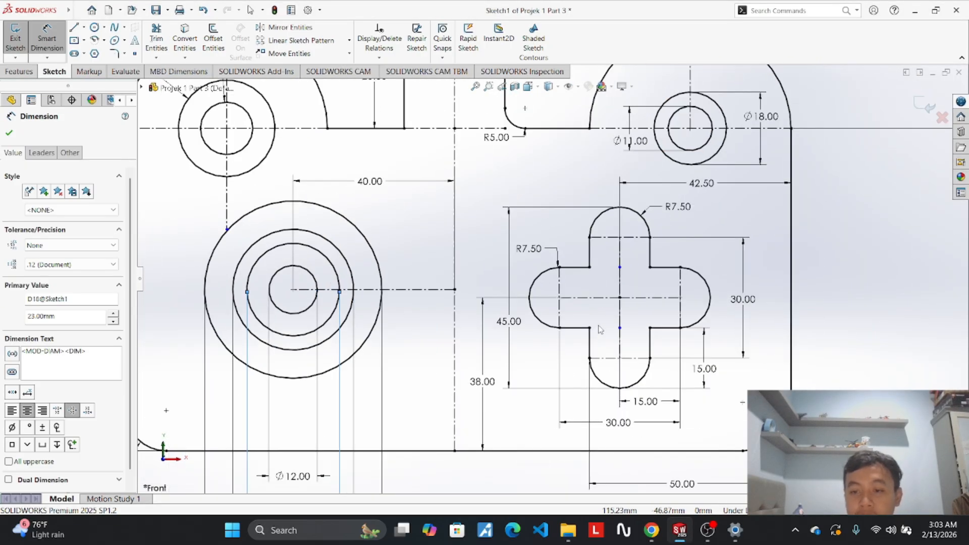
{"action": "mouse_move", "coordinate": [682, 530]}
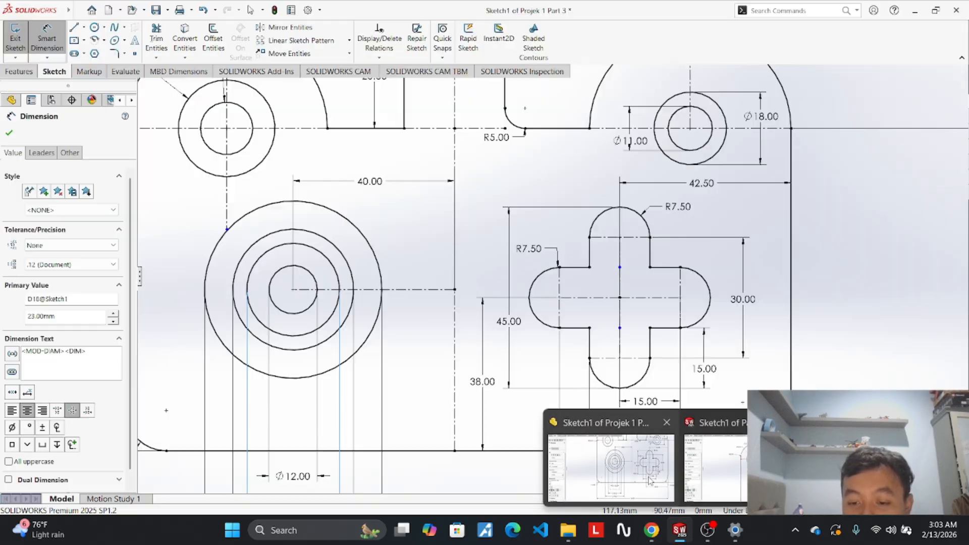
{"action": "mouse_move", "coordinate": [717, 478]}
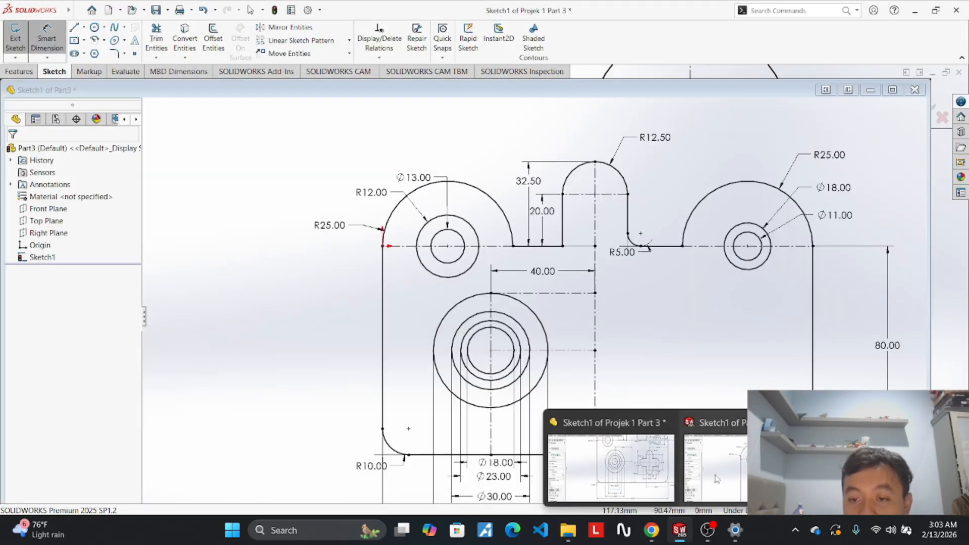
{"action": "mouse_move", "coordinate": [662, 472]}
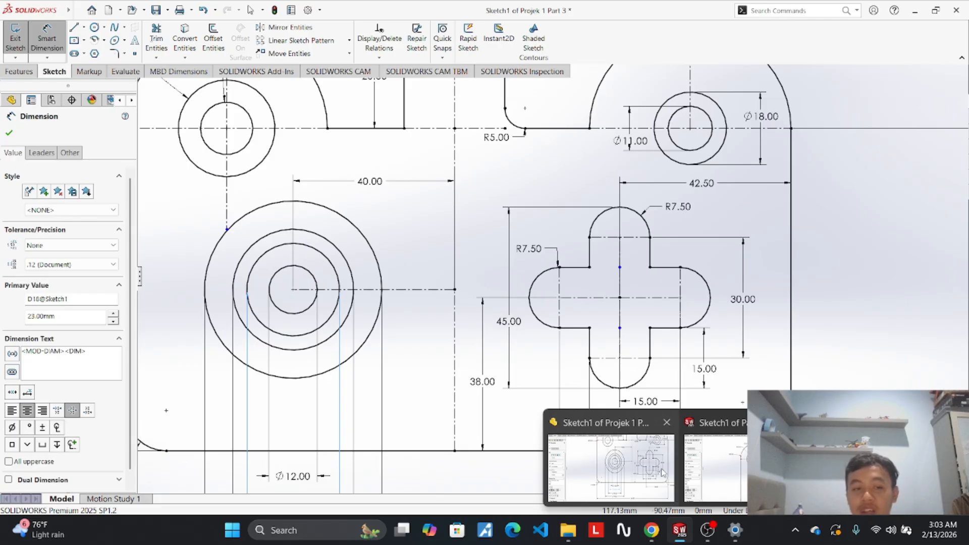
{"action": "left_click", "coordinate": [663, 472]}
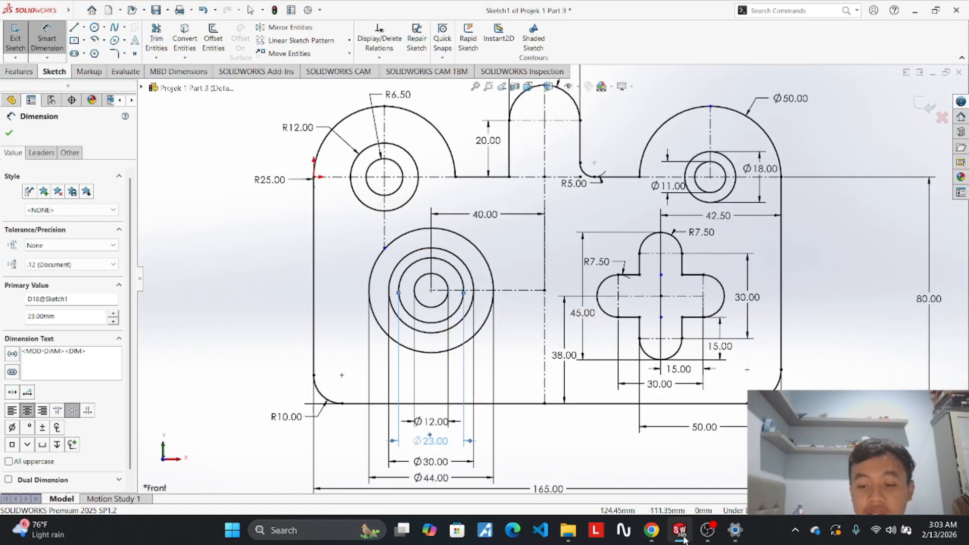
{"action": "mouse_move", "coordinate": [712, 479]}
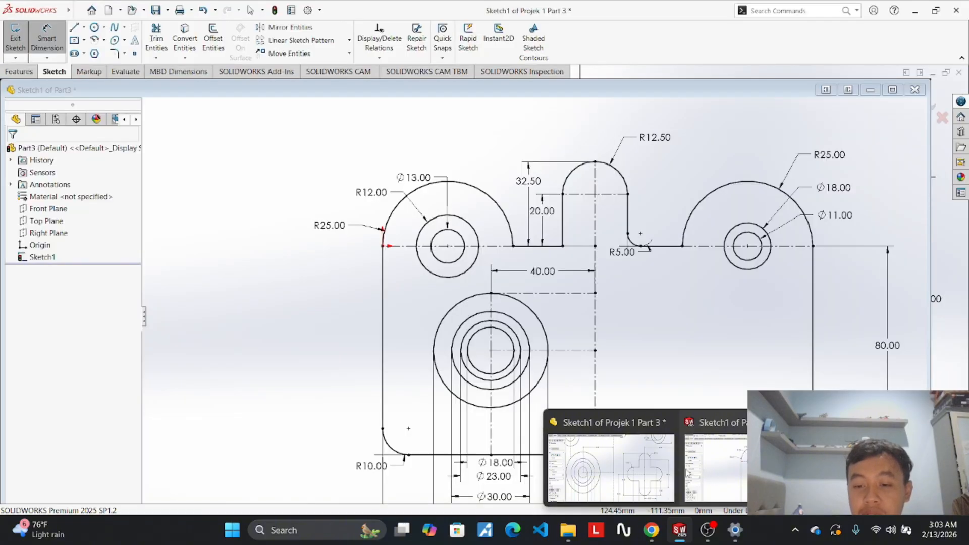
{"action": "mouse_move", "coordinate": [622, 463]}
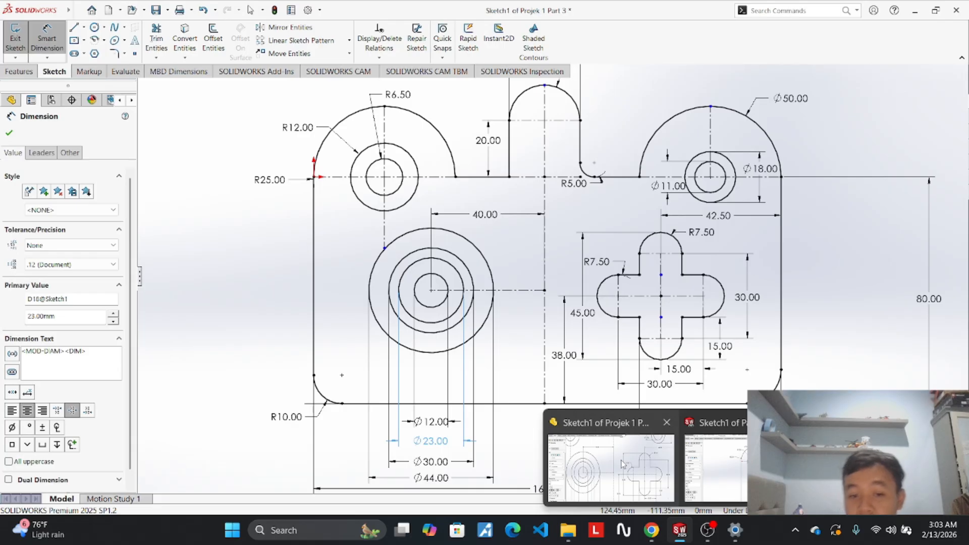
{"action": "mouse_move", "coordinate": [705, 460]}
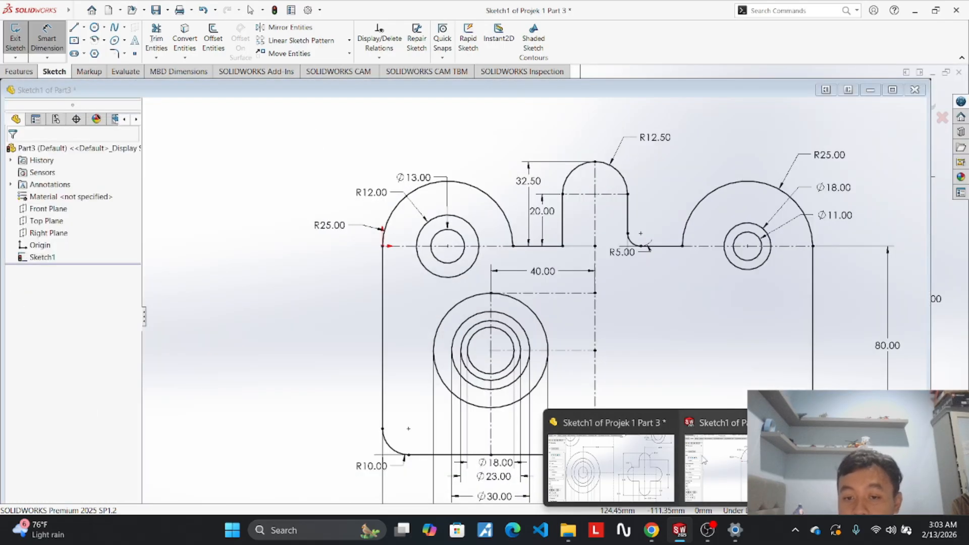
Examine the cross-shaped slot's shape, size and locating dimensions in the Projek 1 Part 3 sketch.
{"action": "left_click", "coordinate": [651, 462]}
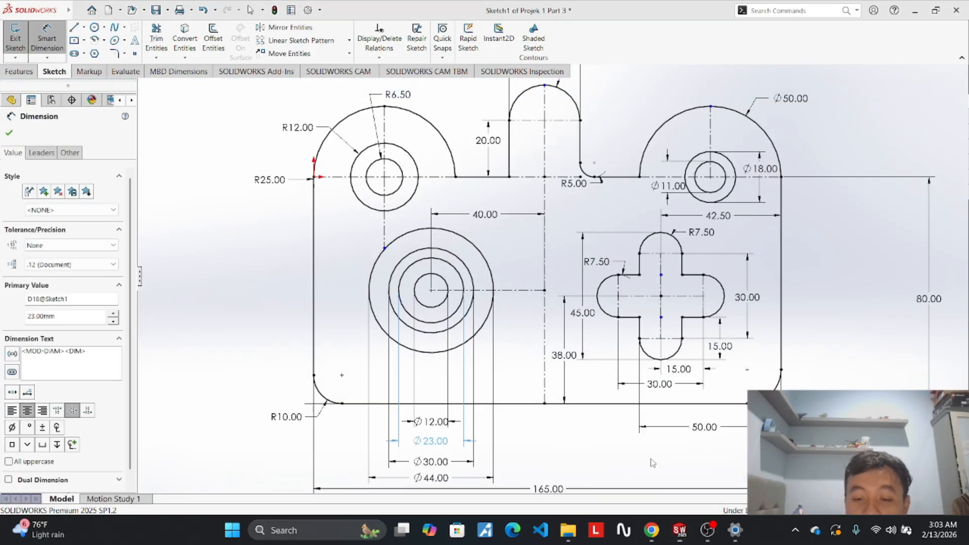
{"action": "scroll", "coordinate": [705, 424], "scroll_direction": "down", "scroll_amount": 3}
{"action": "scroll", "coordinate": [705, 425], "scroll_direction": "up", "scroll_amount": 3}
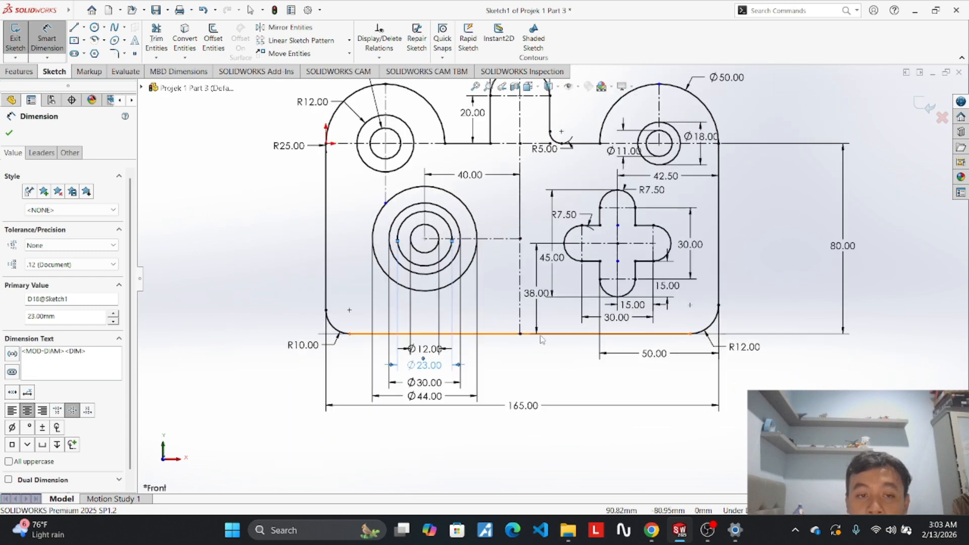
{"action": "scroll", "coordinate": [541, 339], "scroll_direction": "up", "scroll_amount": 1}
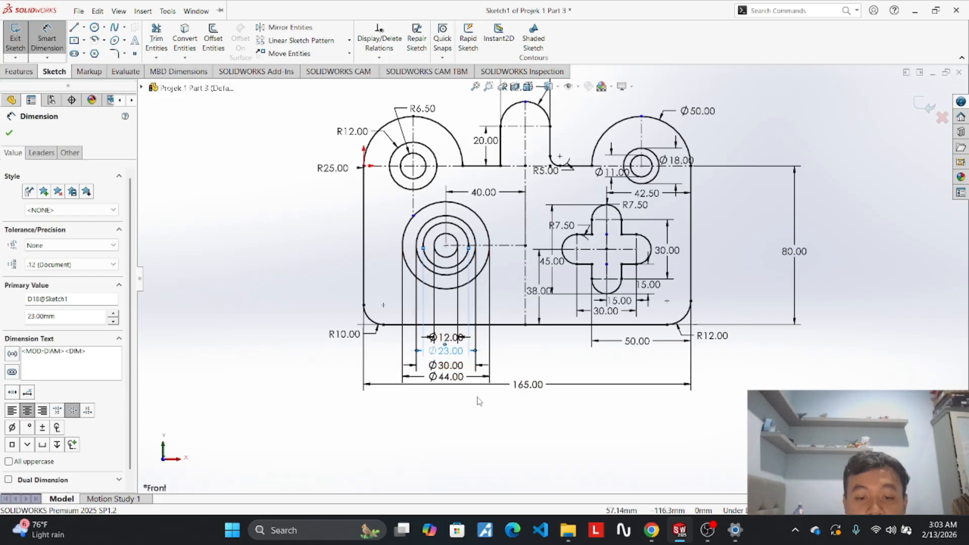
{"action": "scroll", "coordinate": [662, 245], "scroll_direction": "down", "scroll_amount": 6}
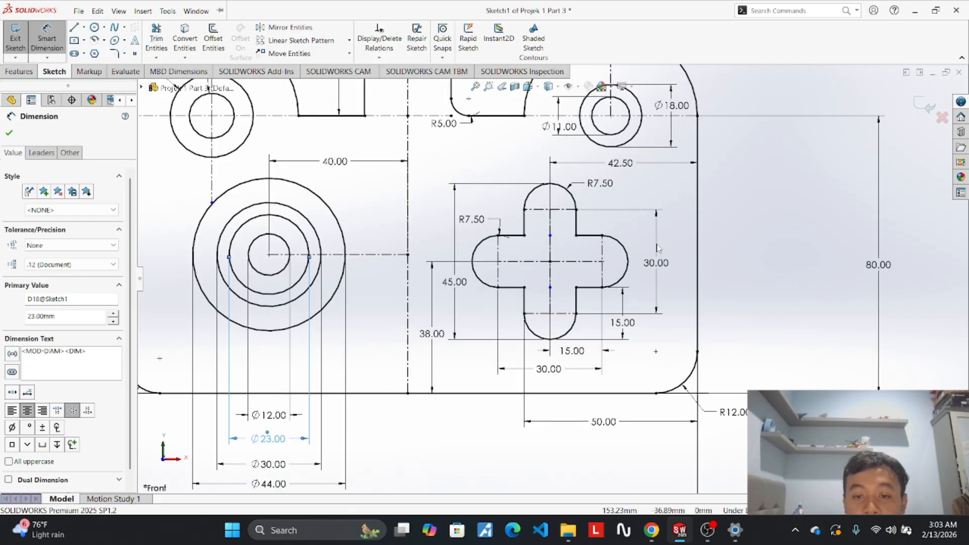
{"action": "scroll", "coordinate": [658, 248], "scroll_direction": "up", "scroll_amount": 3}
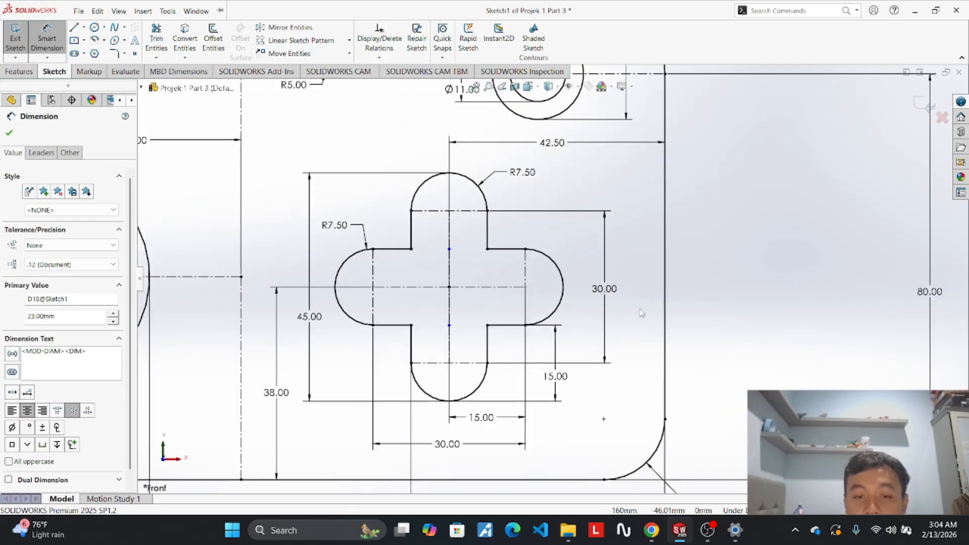
Examine the cross-shaped slot's position and size dimensions in the Projek 1 Part 3 reference sketch, and return to Part3.
{"action": "scroll", "coordinate": [602, 314], "scroll_direction": "up", "scroll_amount": 2}
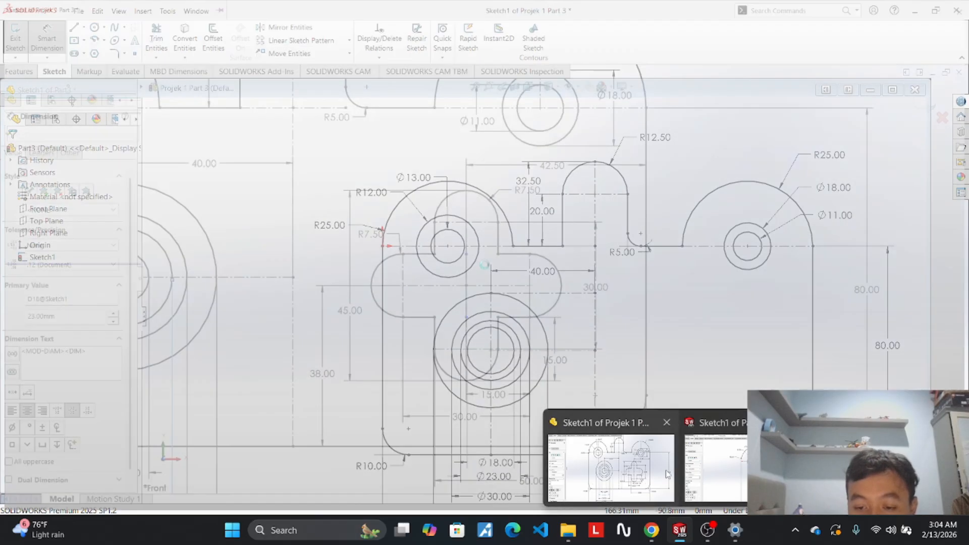
{"action": "left_click", "coordinate": [668, 475]}
{"action": "scroll", "coordinate": [609, 441], "scroll_direction": "down", "scroll_amount": 1}
{"action": "scroll", "coordinate": [587, 397], "scroll_direction": "up", "scroll_amount": 2}
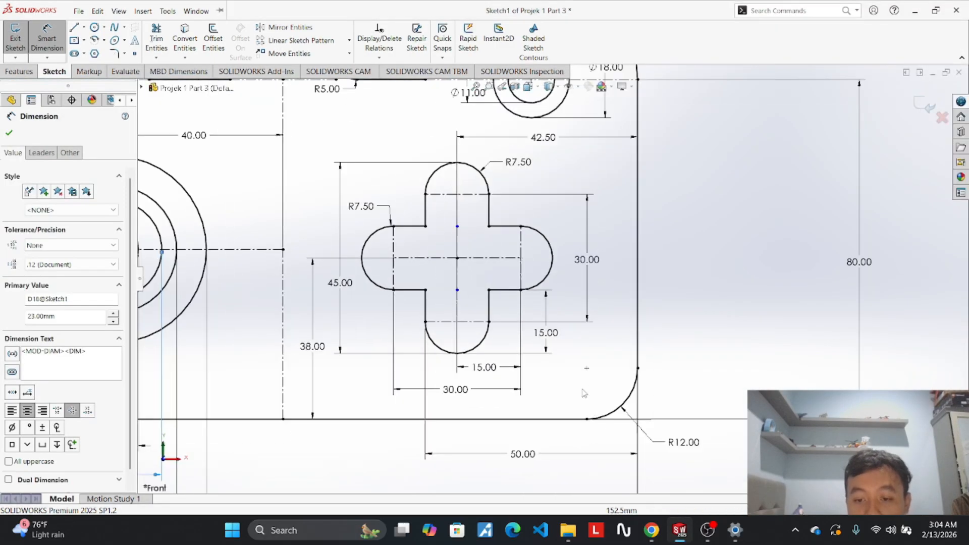
{"action": "scroll", "coordinate": [431, 275], "scroll_direction": "up", "scroll_amount": 1}
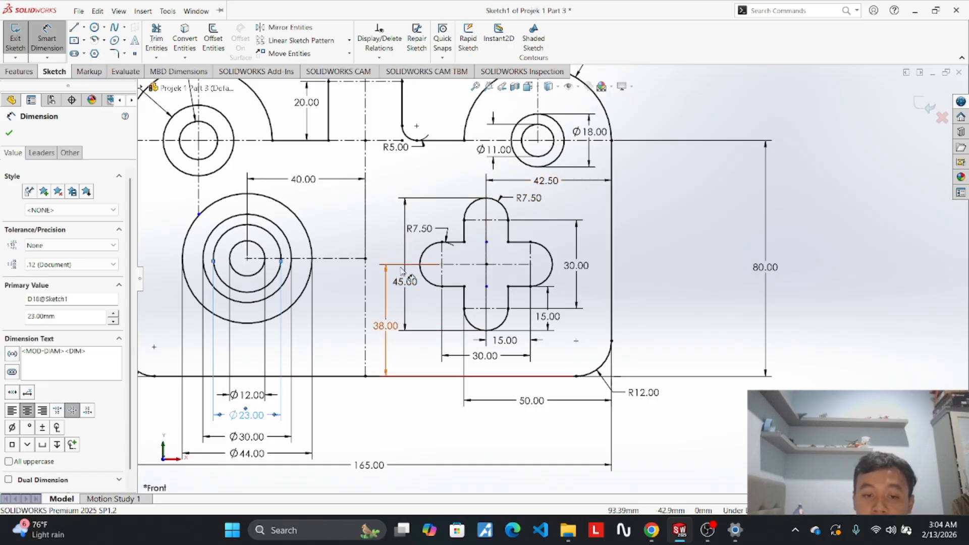
{"action": "mouse_move", "coordinate": [695, 533]}
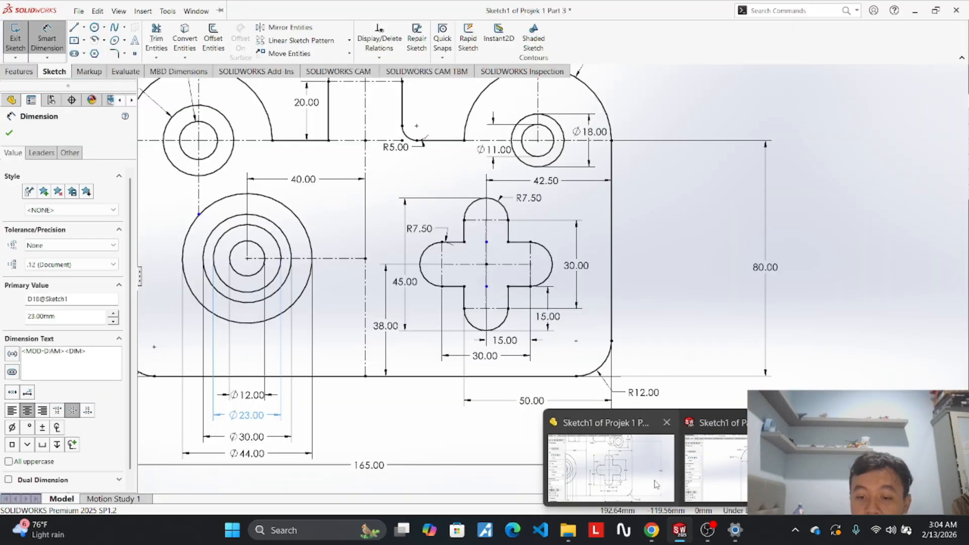
{"action": "left_click", "coordinate": [730, 479]}
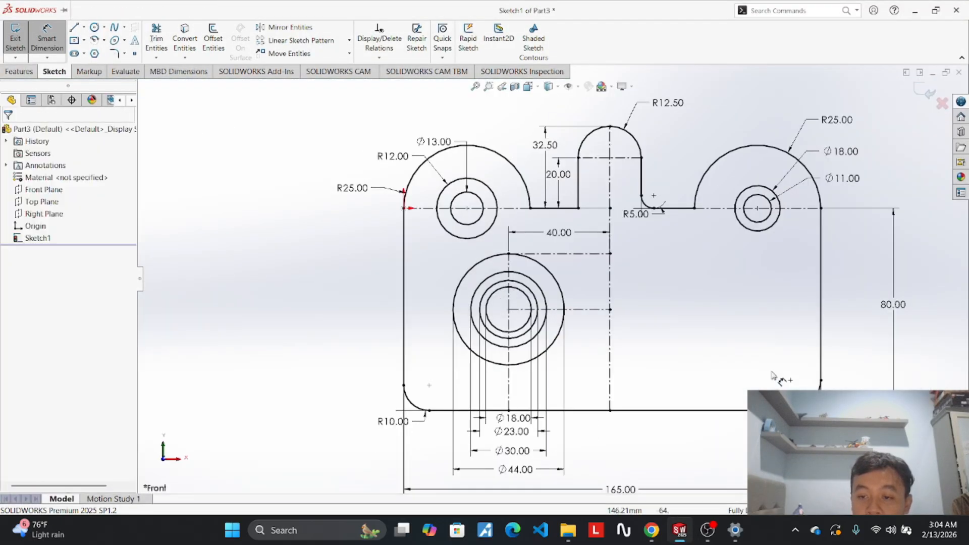
Draw a horizontal centerline inward from the plate's right edge, below the right-hand circles, and set its length to 42.50 mm.
{"action": "left_click", "coordinate": [83, 28]}
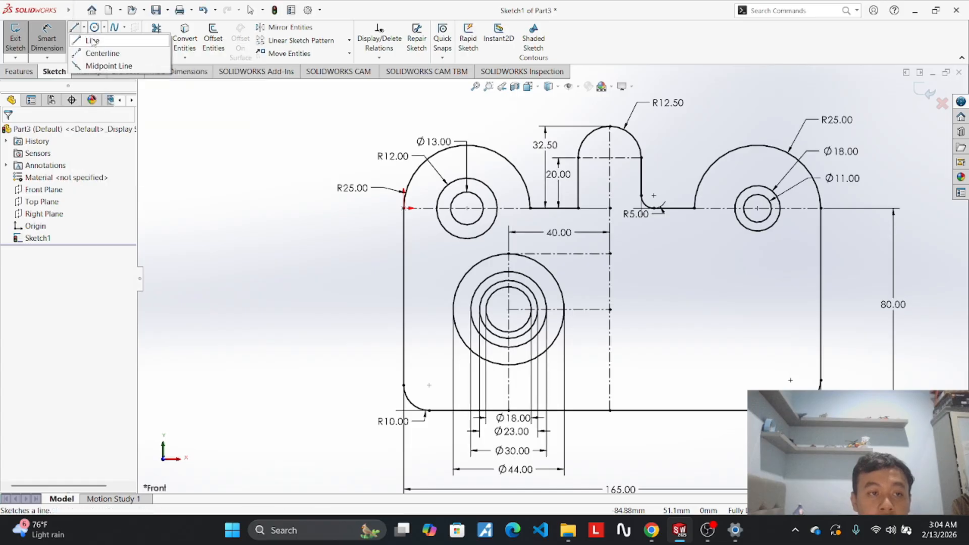
{"action": "left_click", "coordinate": [101, 46]}
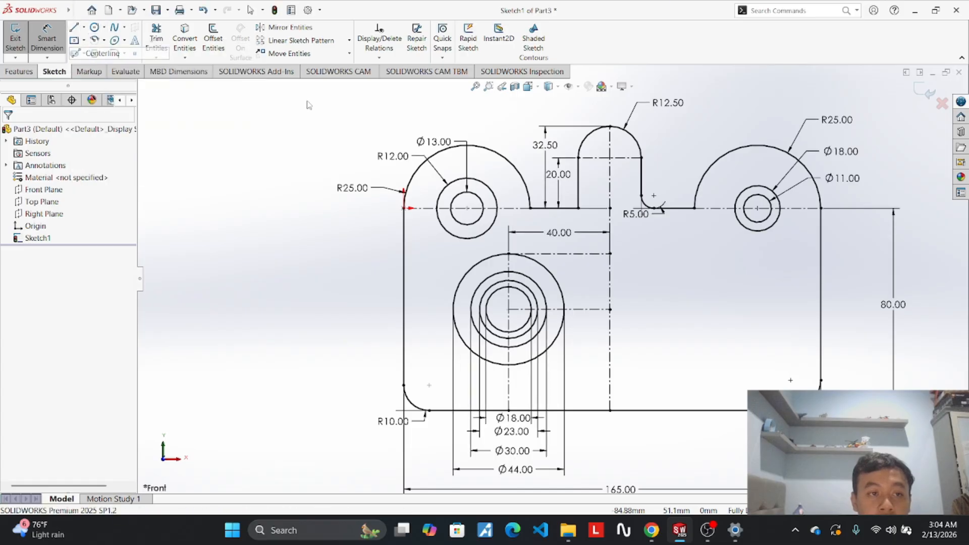
{"action": "left_click", "coordinate": [821, 241]}
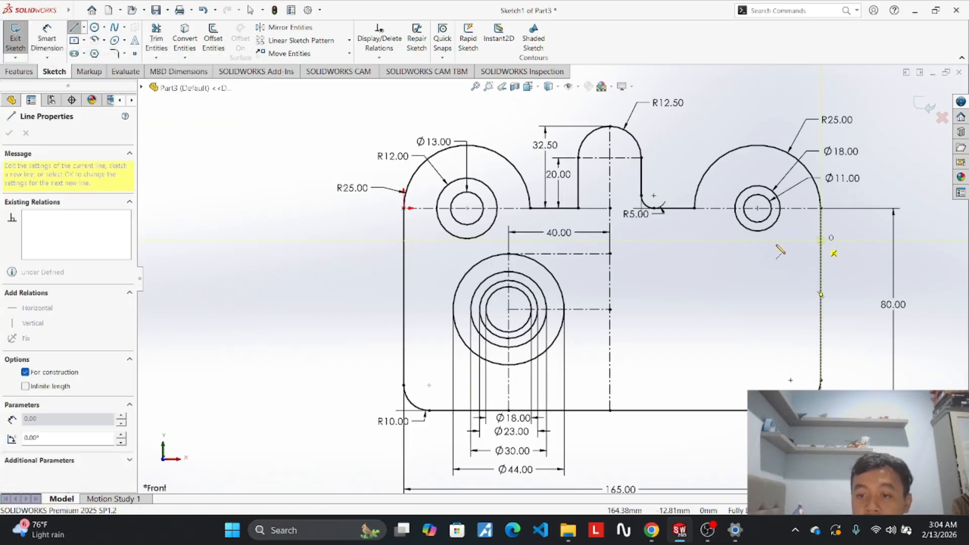
{"action": "left_click", "coordinate": [713, 241]}
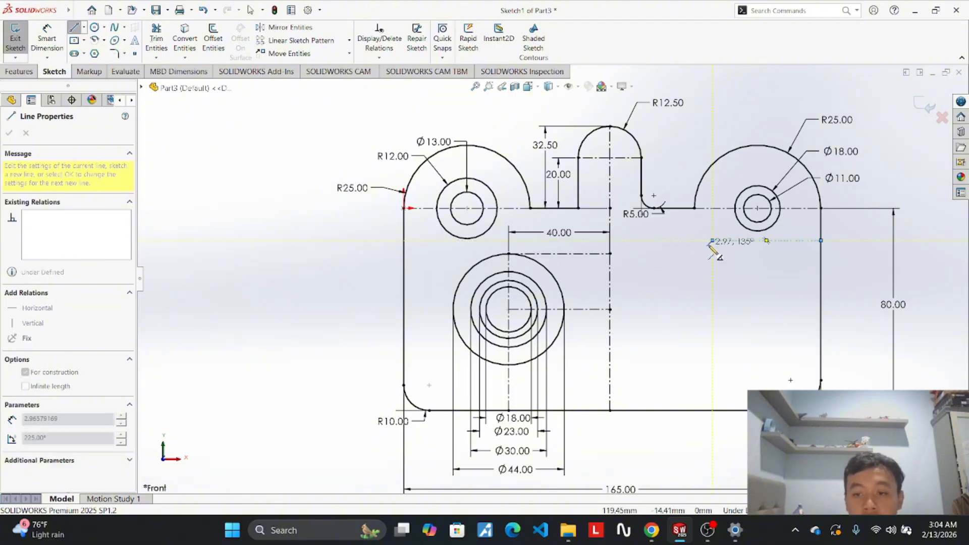
{"action": "key", "text": "Escape"}
{"action": "left_click", "coordinate": [747, 242]}
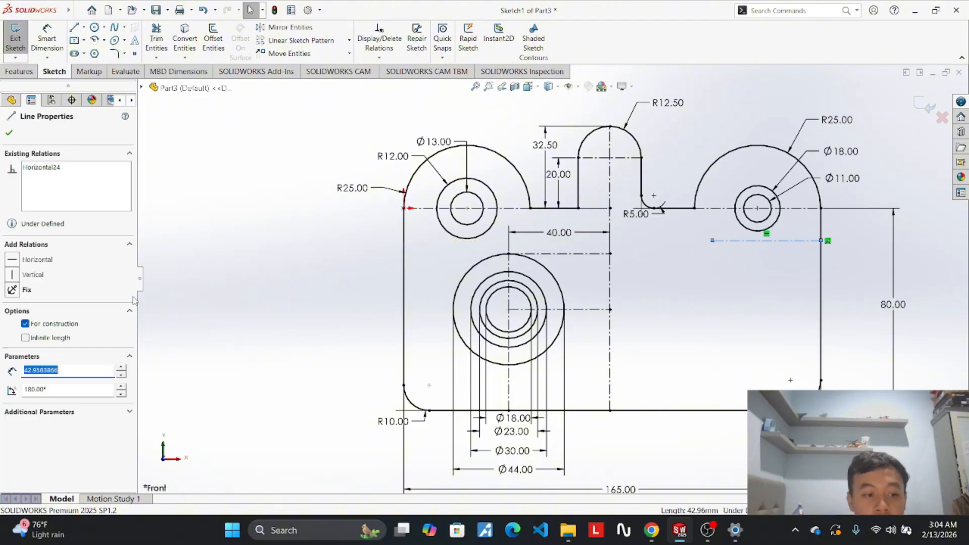
{"action": "type", "text": "42.50"}
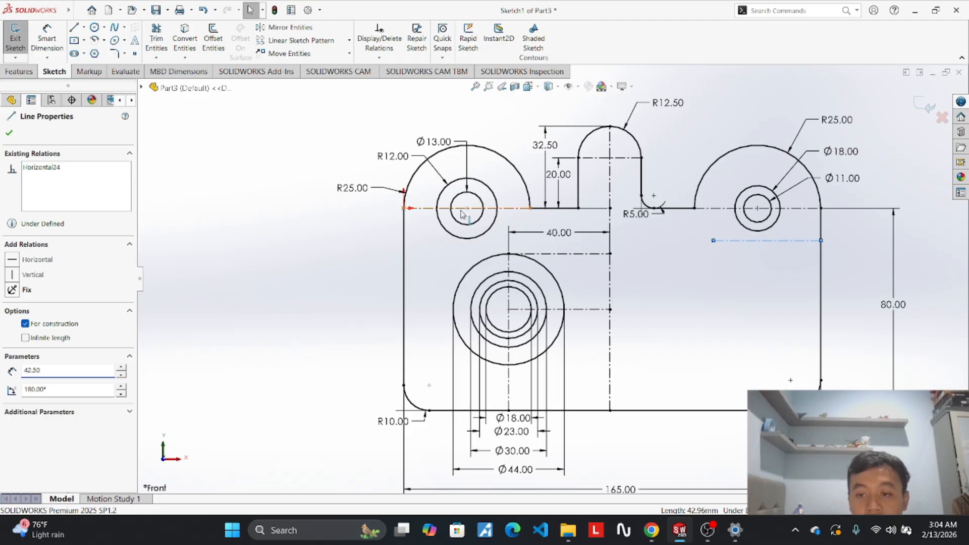
Draw a vertical centerline up from the plate's bottom edge, just right of the middle axis, and set its length to 38.00 mm.
{"action": "left_click", "coordinate": [94, 27]}
{"action": "left_click", "coordinate": [83, 28]}
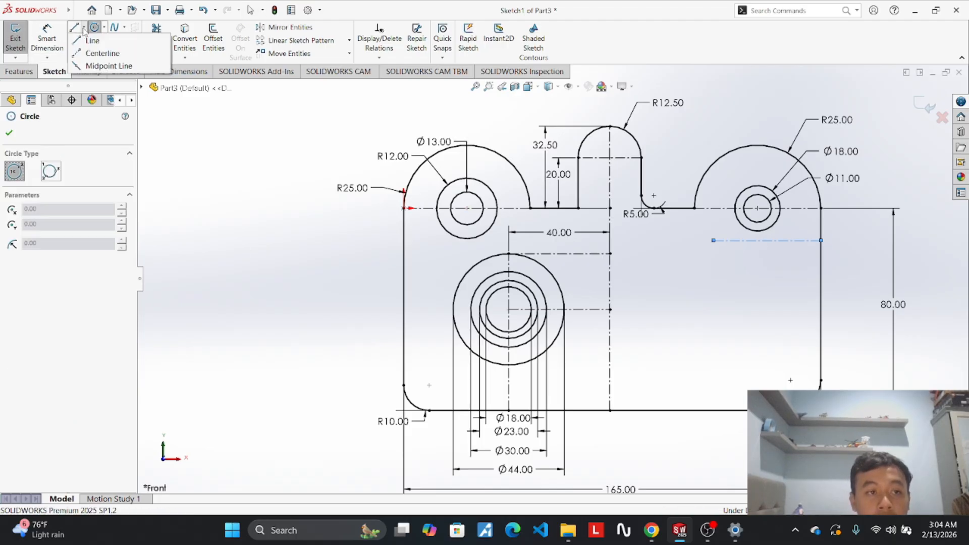
{"action": "left_click", "coordinate": [96, 54]}
{"action": "left_click", "coordinate": [610, 410]}
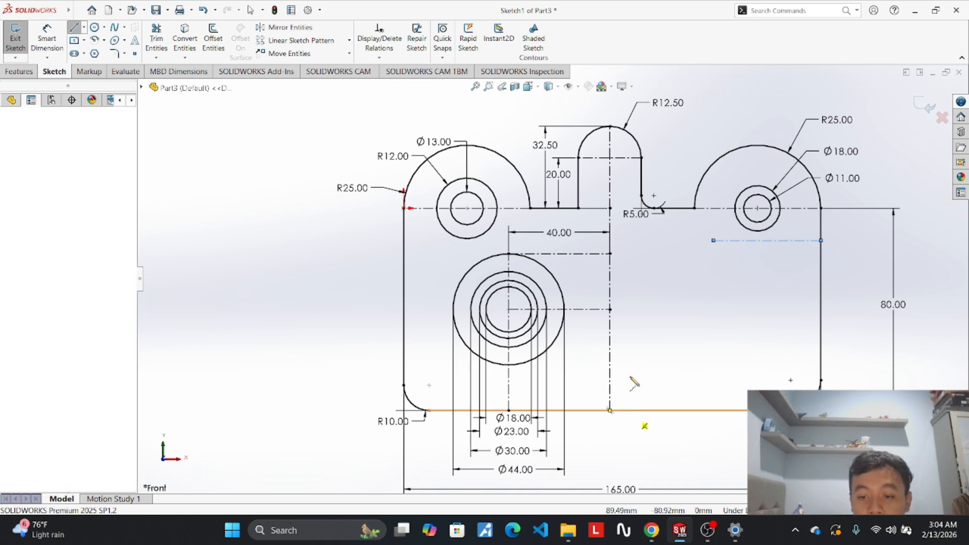
{"action": "left_click", "coordinate": [630, 316]}
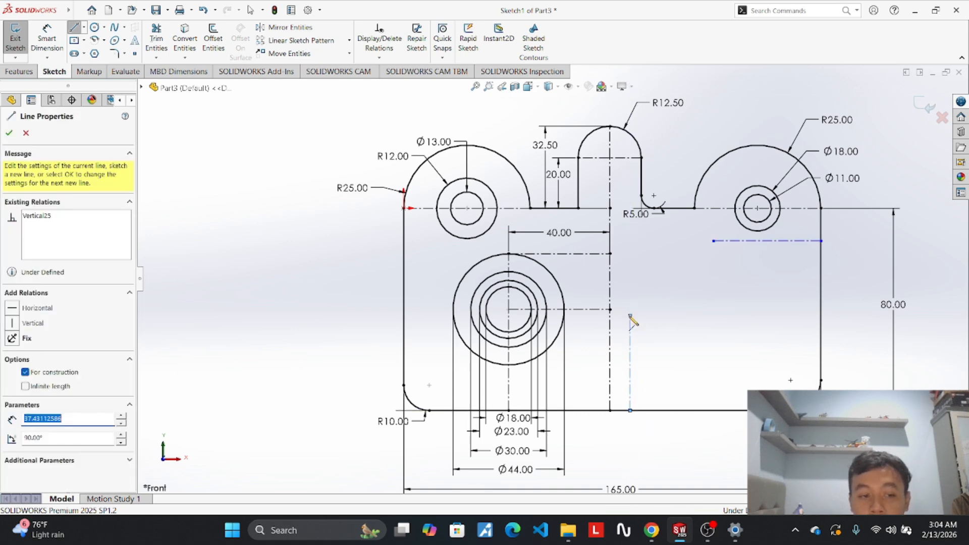
{"action": "key", "text": "Escape"}
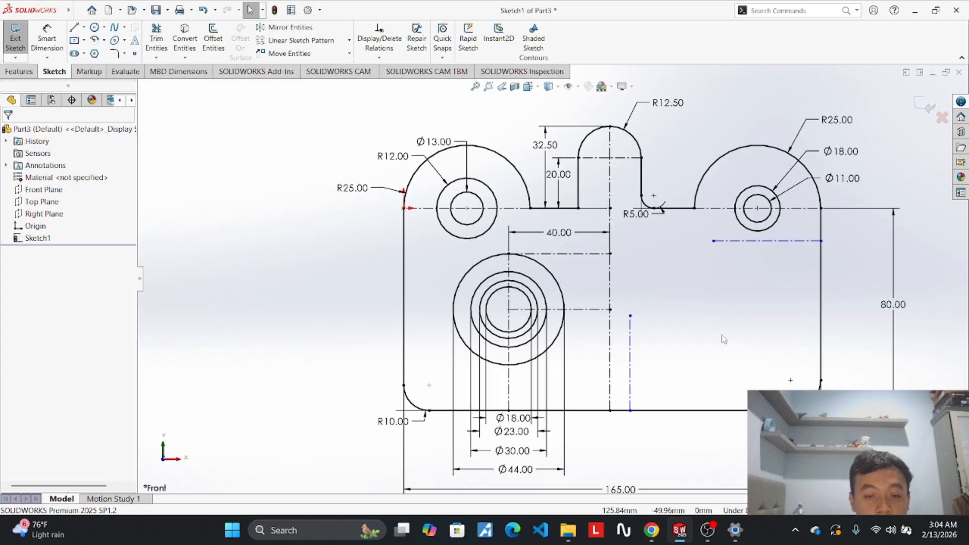
{"action": "left_click", "coordinate": [631, 360]}
{"action": "type", "text": "38.00"}
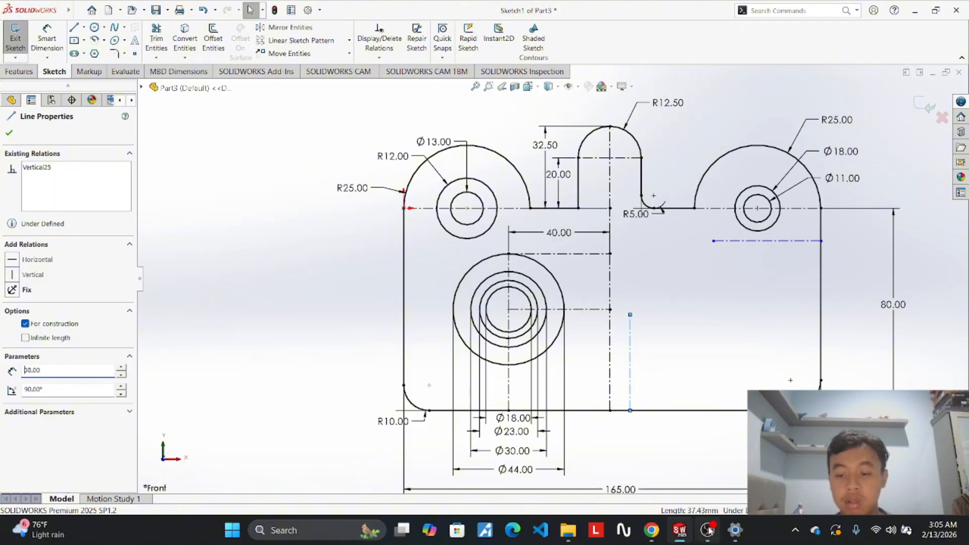
Connect the free ends of the two new centerlines with a horizontal centerline about 33 mm long and a vertical one about 29 mm long.
{"action": "mouse_move", "coordinate": [679, 530]}
{"action": "mouse_move", "coordinate": [653, 493]}
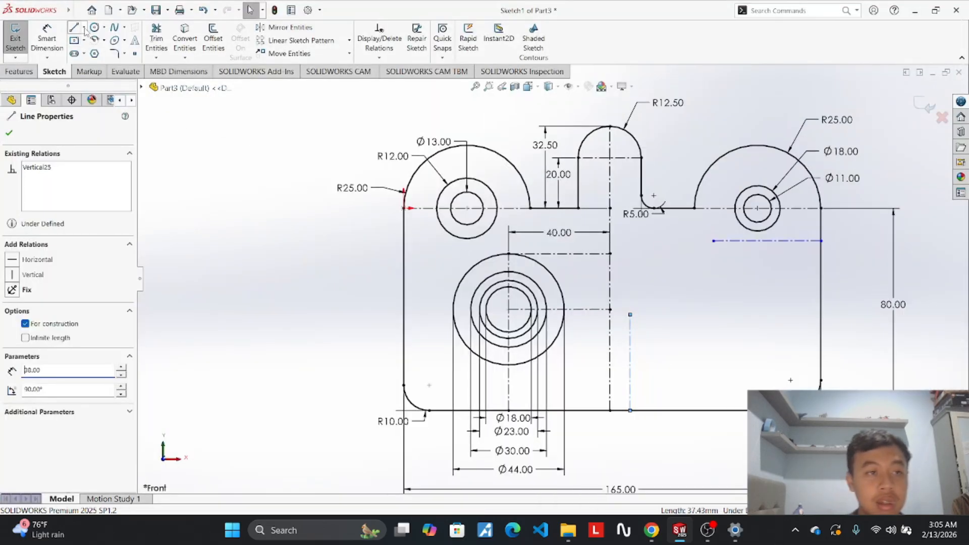
{"action": "left_click", "coordinate": [84, 28]}
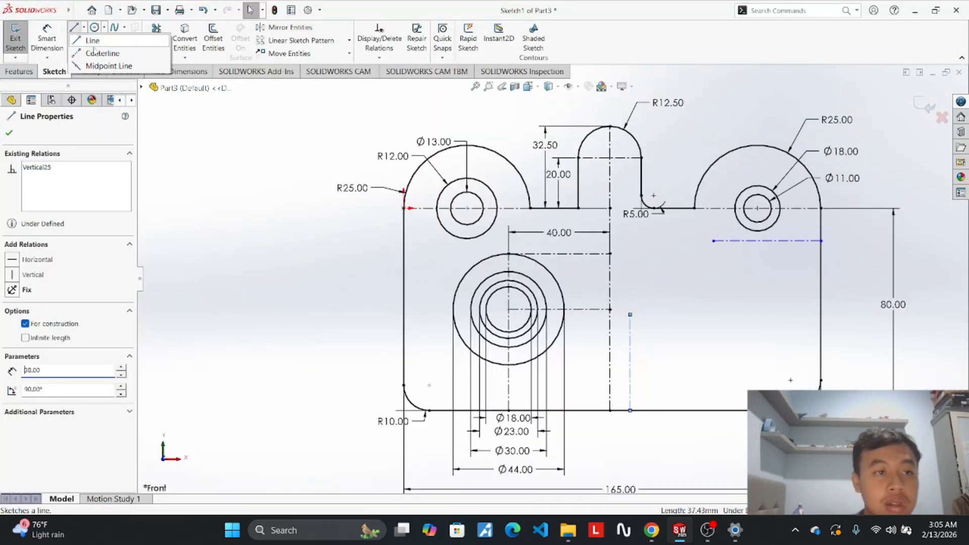
{"action": "left_click", "coordinate": [98, 46]}
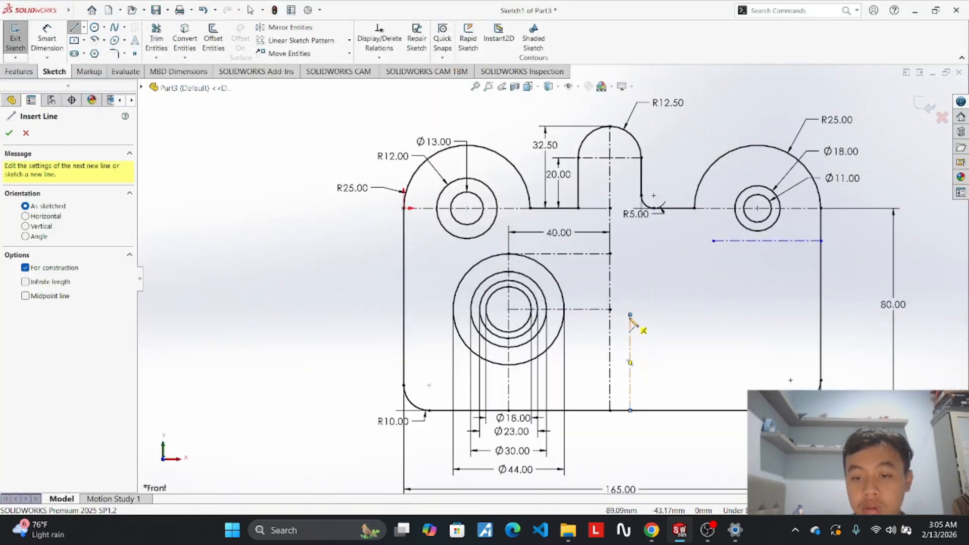
{"action": "left_click", "coordinate": [630, 315]}
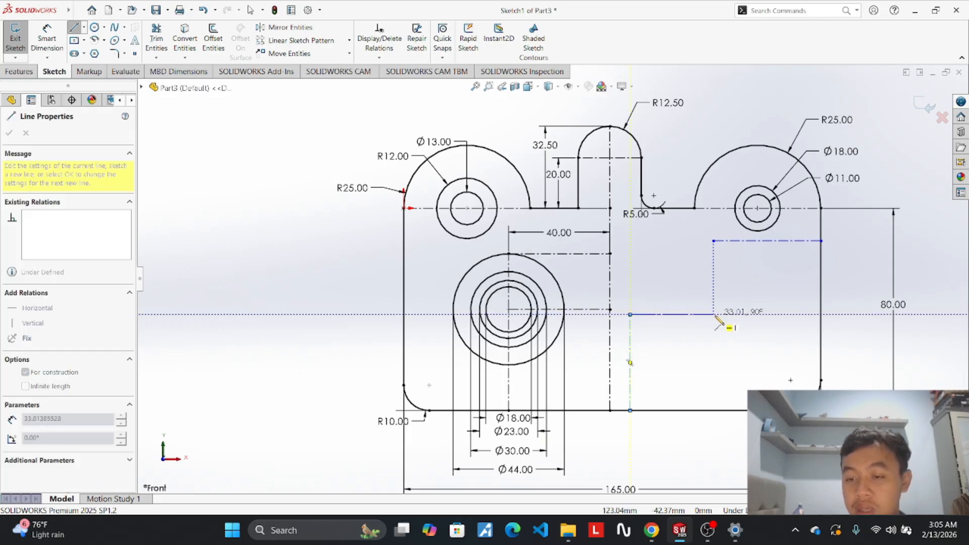
{"action": "left_click", "coordinate": [714, 315]}
{"action": "left_click", "coordinate": [713, 241]}
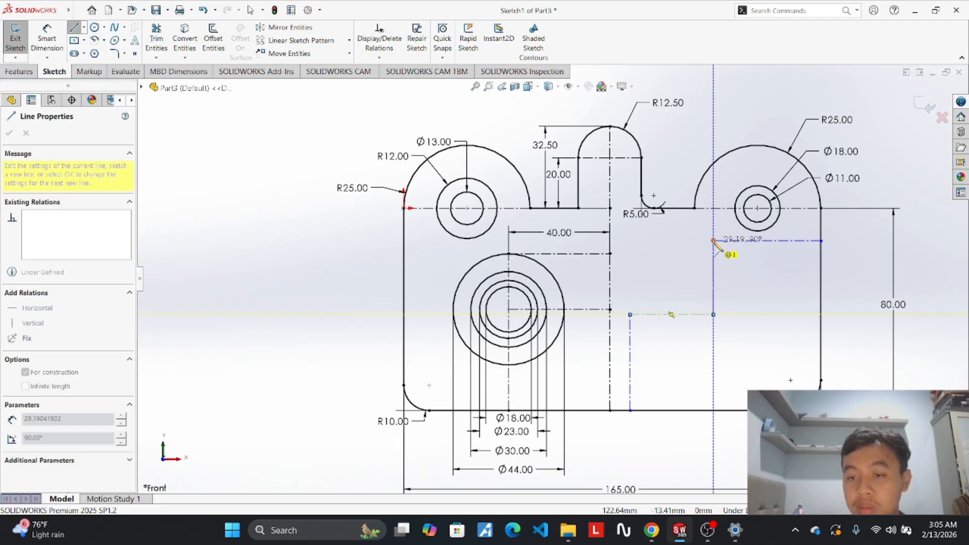
{"action": "key", "text": "Escape"}
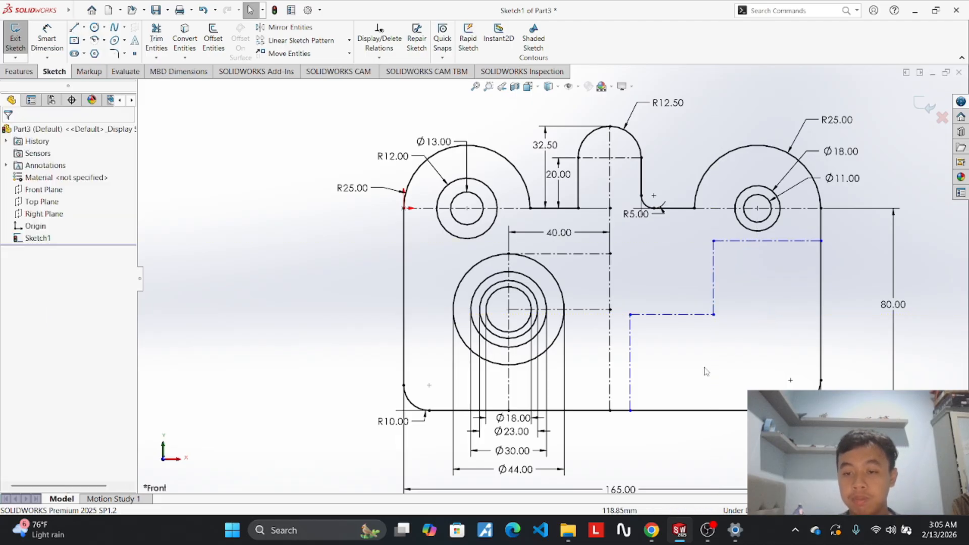
Check the cross slot in the reference sketch, and draw a center rectangle about 46 by 52 mm in Part3 on the connecting centerlines' shared corner.
{"action": "mouse_move", "coordinate": [676, 530]}
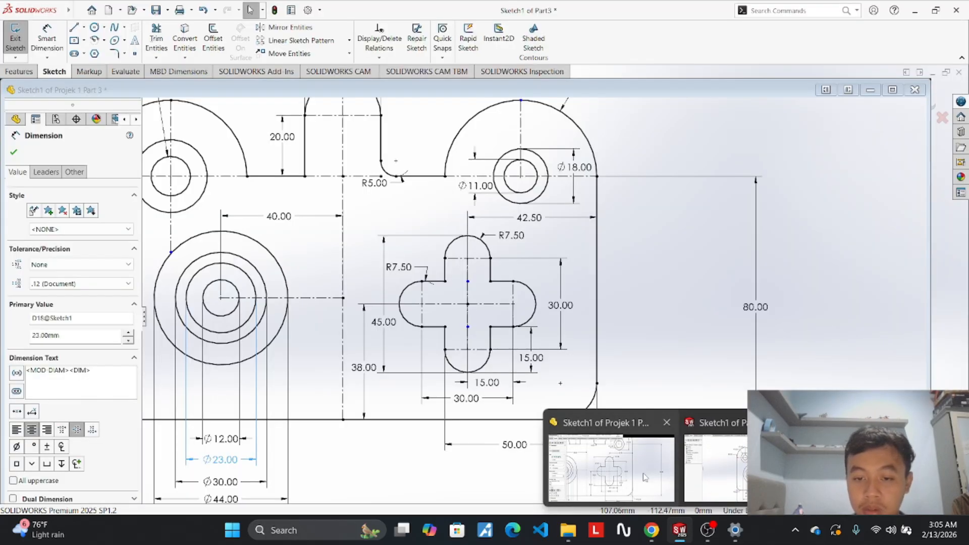
{"action": "left_click", "coordinate": [644, 477]}
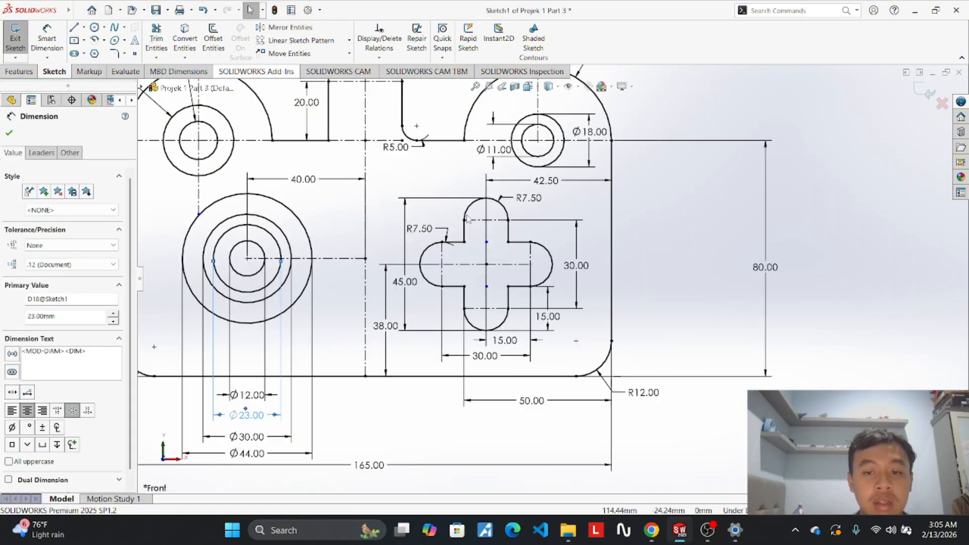
{"action": "mouse_move", "coordinate": [682, 530]}
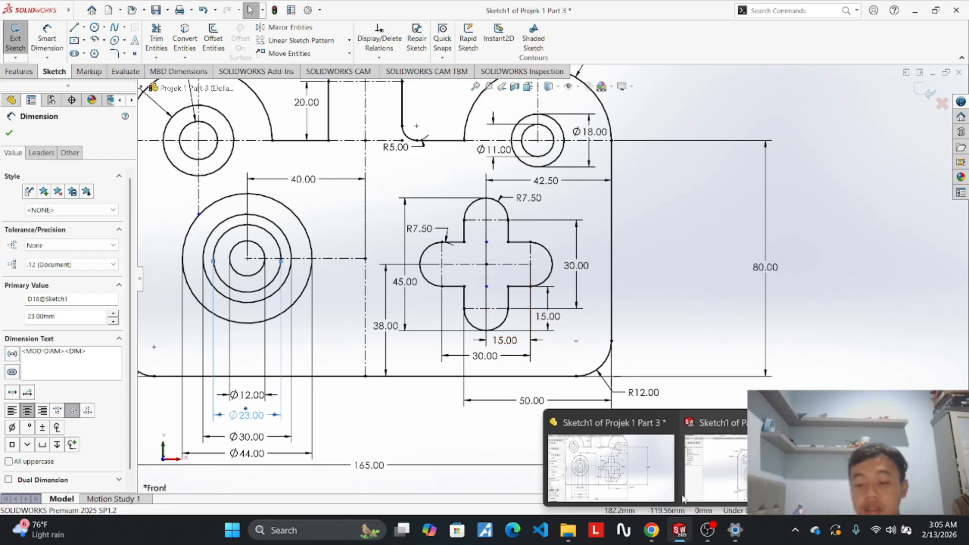
{"action": "left_click", "coordinate": [716, 465]}
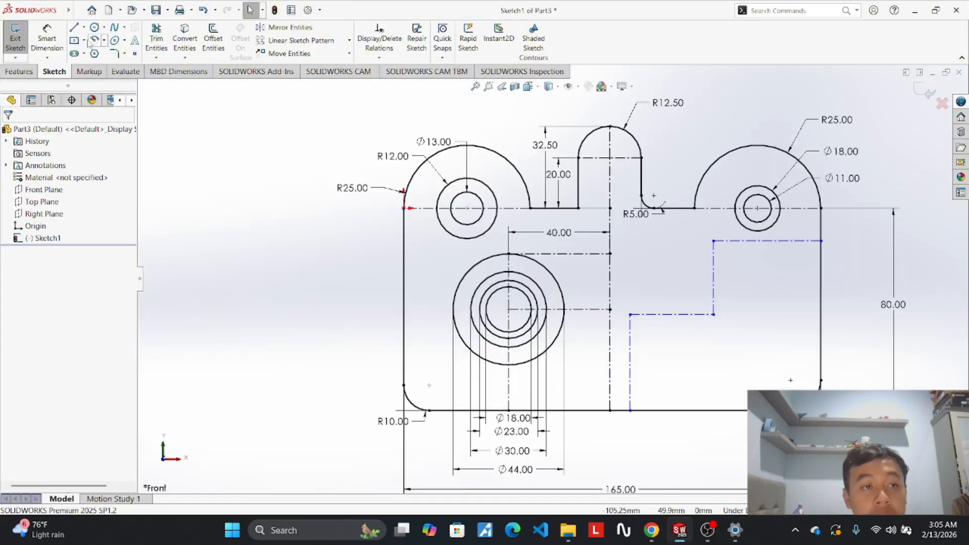
{"action": "left_click", "coordinate": [84, 41]}
{"action": "left_click", "coordinate": [103, 68]}
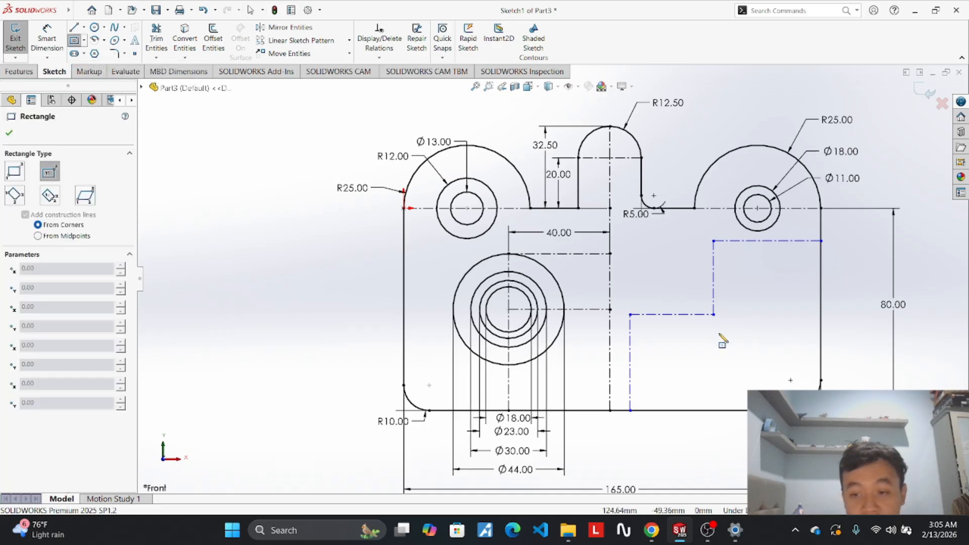
{"action": "left_click", "coordinate": [713, 314]}
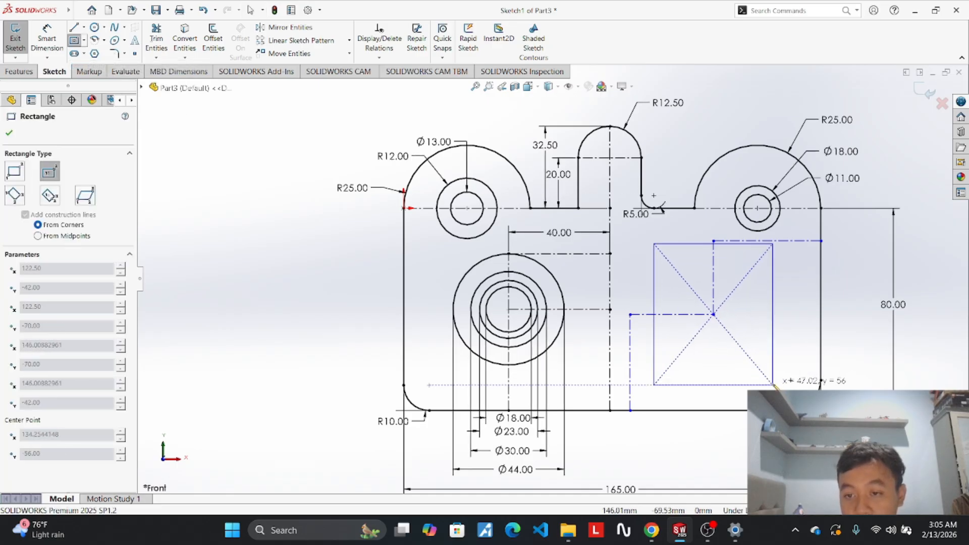
{"action": "left_click", "coordinate": [771, 380]}
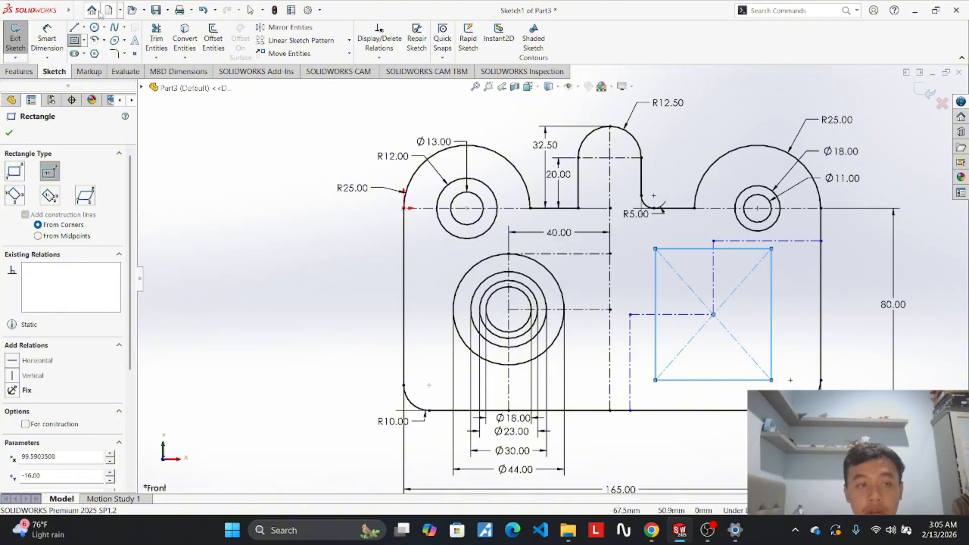
Dimension the center rectangle to 30 mm wide and 30 mm high.
{"action": "left_click", "coordinate": [47, 37]}
{"action": "left_click", "coordinate": [727, 383]}
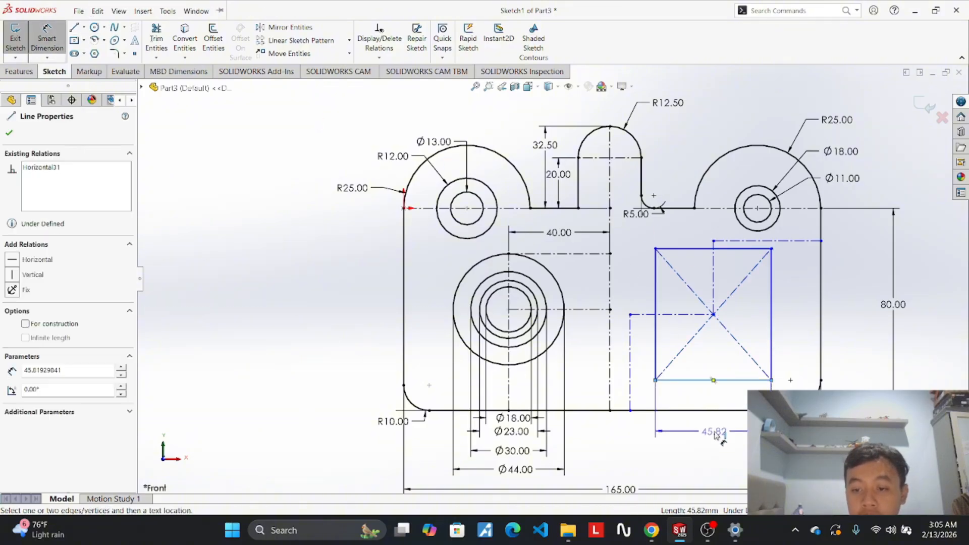
{"action": "left_click", "coordinate": [721, 452]}
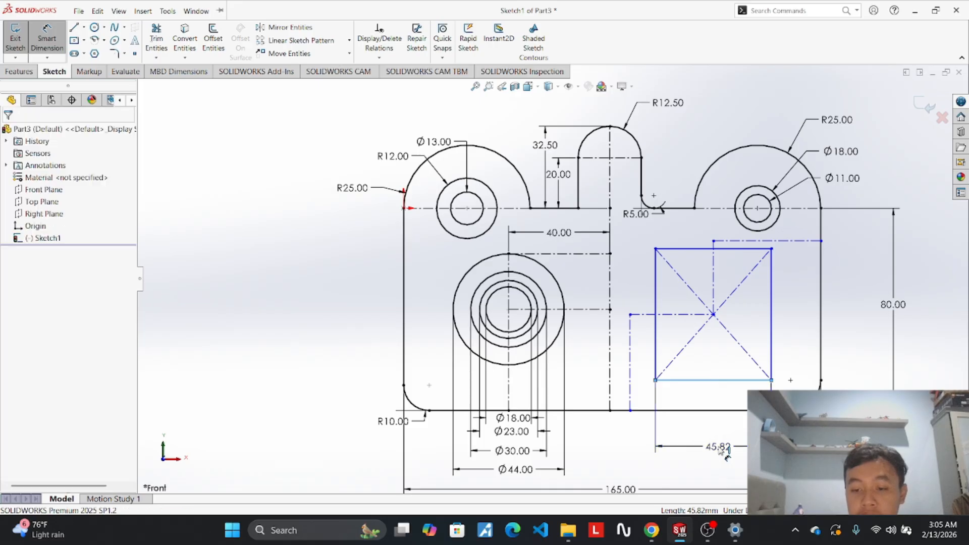
{"action": "type", "text": "30"}
{"action": "key", "text": "Return"}
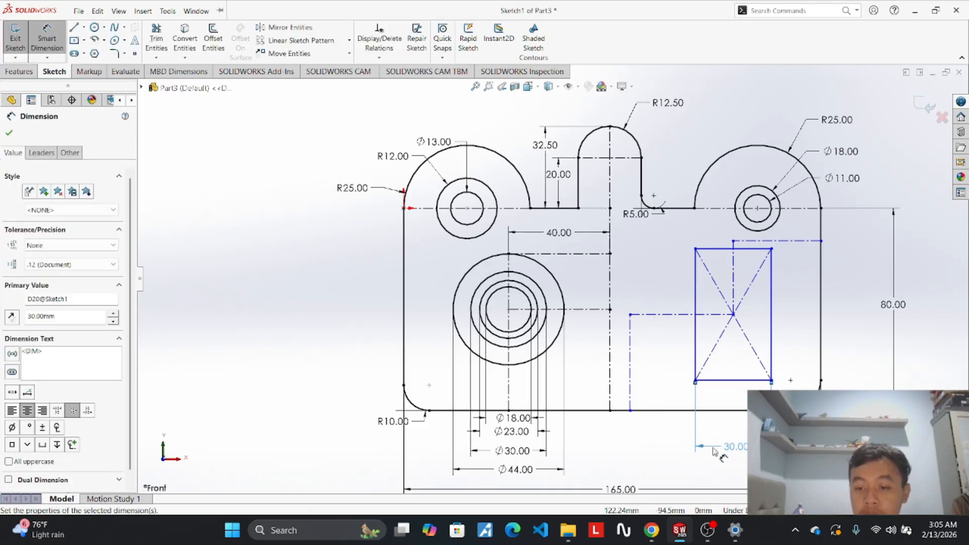
{"action": "left_click", "coordinate": [771, 319]}
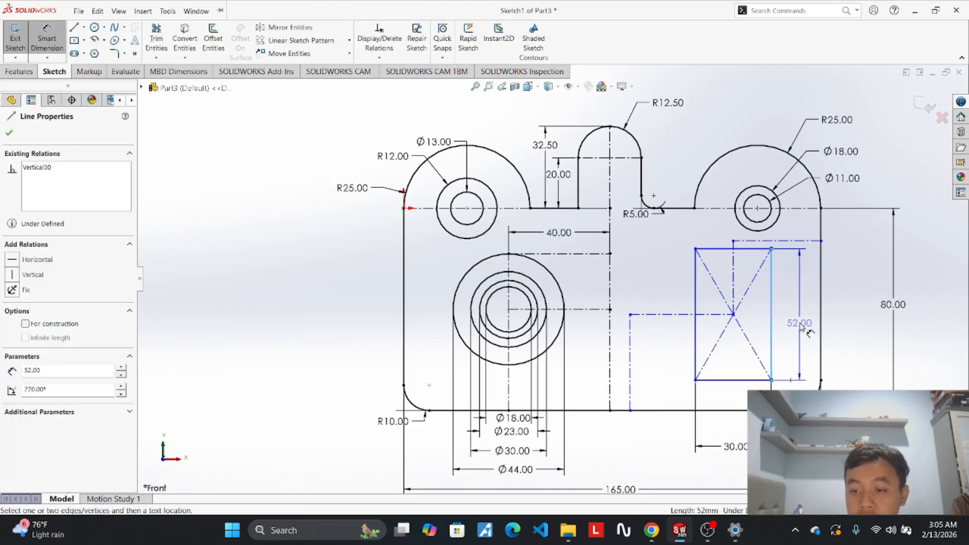
{"action": "left_click", "coordinate": [796, 324]}
{"action": "type", "text": "30"}
{"action": "key", "text": "Return"}
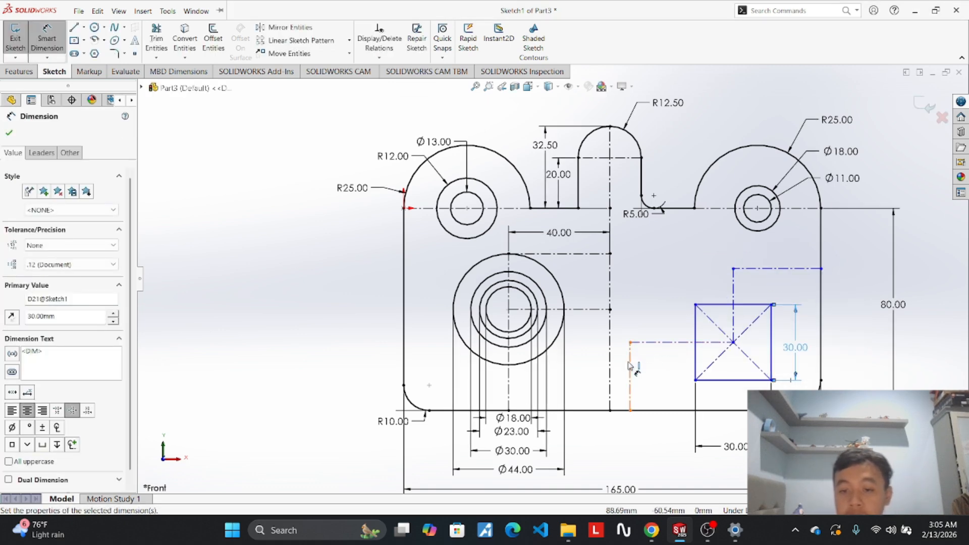
{"action": "key", "text": "Escape"}
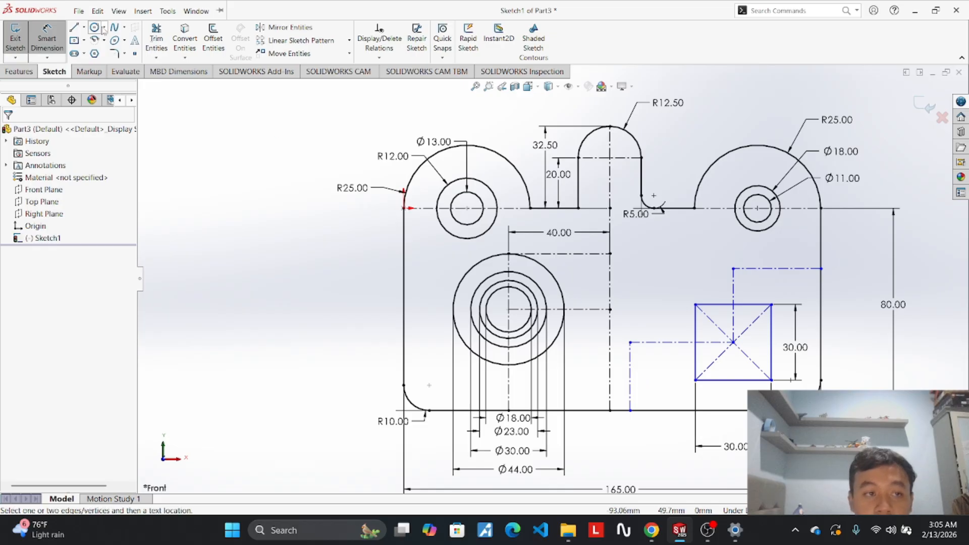
Dimension the vertical construction line rising from the plate's bottom edge to 38 mm.
{"action": "left_click", "coordinate": [630, 380]}
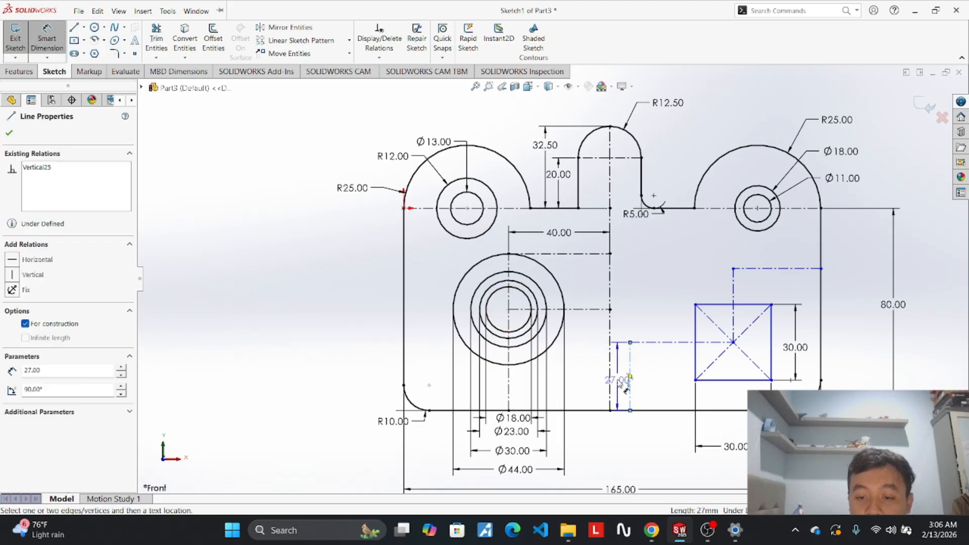
{"action": "left_click", "coordinate": [622, 380]}
{"action": "left_click", "coordinate": [627, 379]}
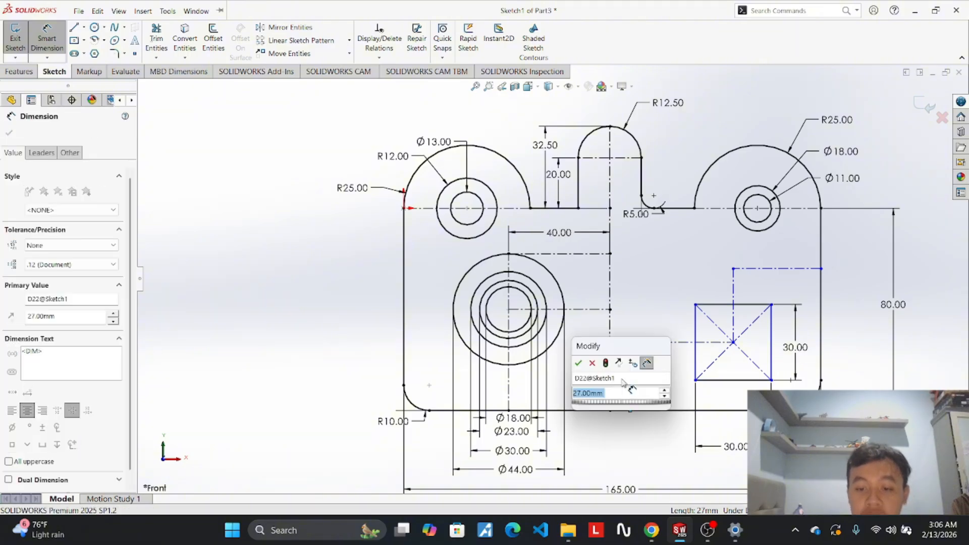
{"action": "type", "text": "38"}
{"action": "key", "text": "Tab"}
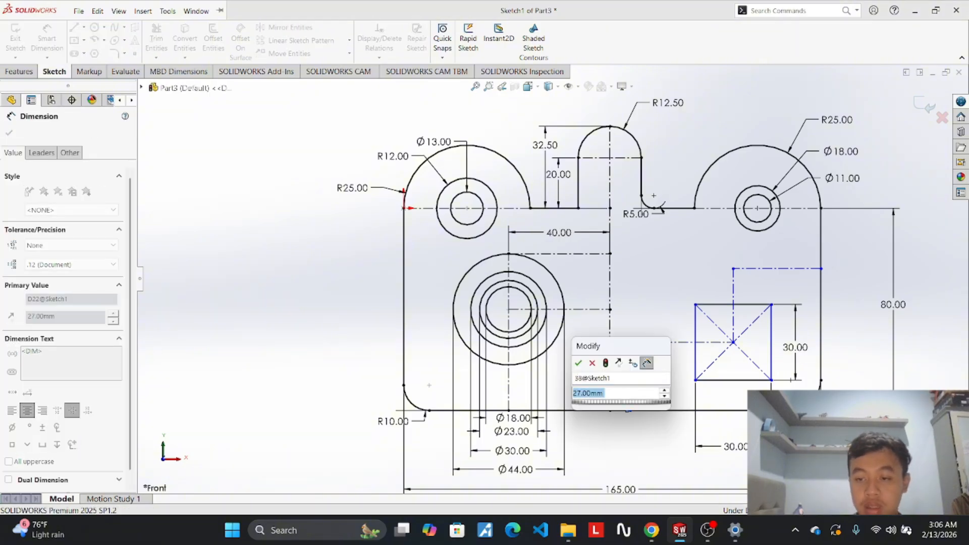
{"action": "type", "text": "38"}
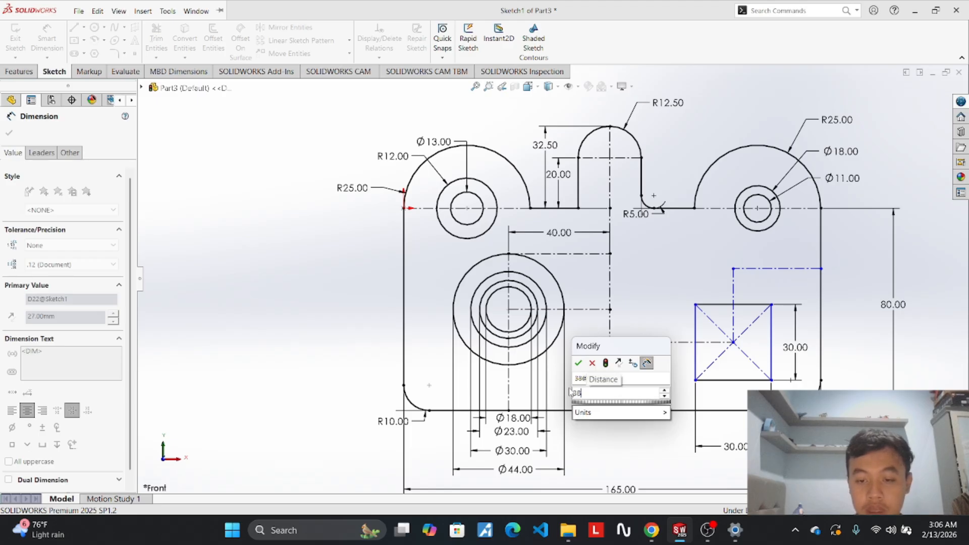
{"action": "key", "text": "Return"}
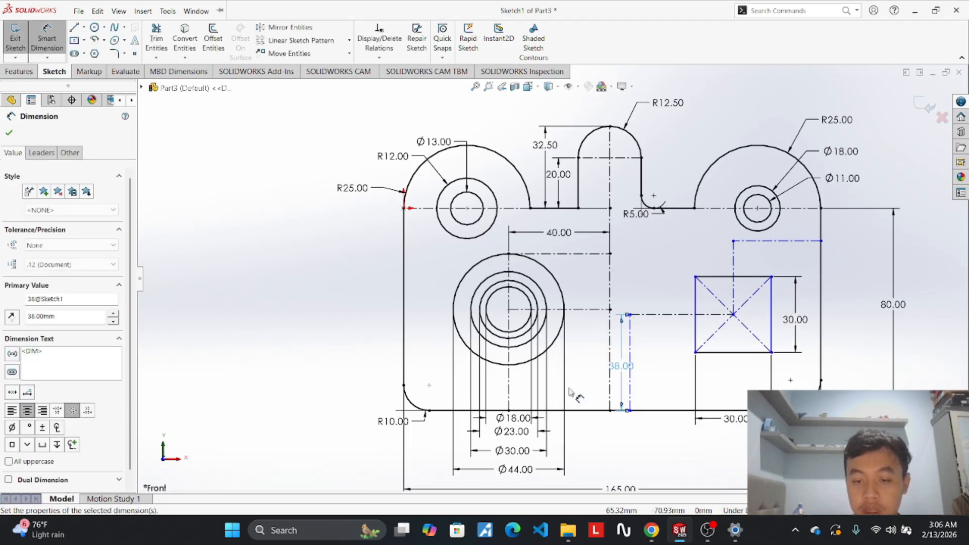
Move the 38 mm dimension to the right side of its vertical construction line.
{"action": "left_click", "coordinate": [630, 343]}
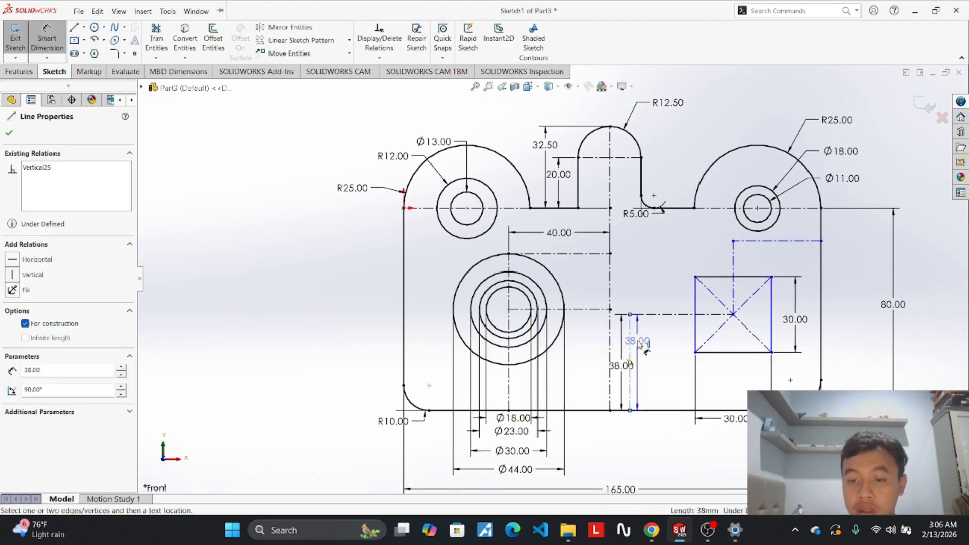
{"action": "left_click", "coordinate": [656, 371]}
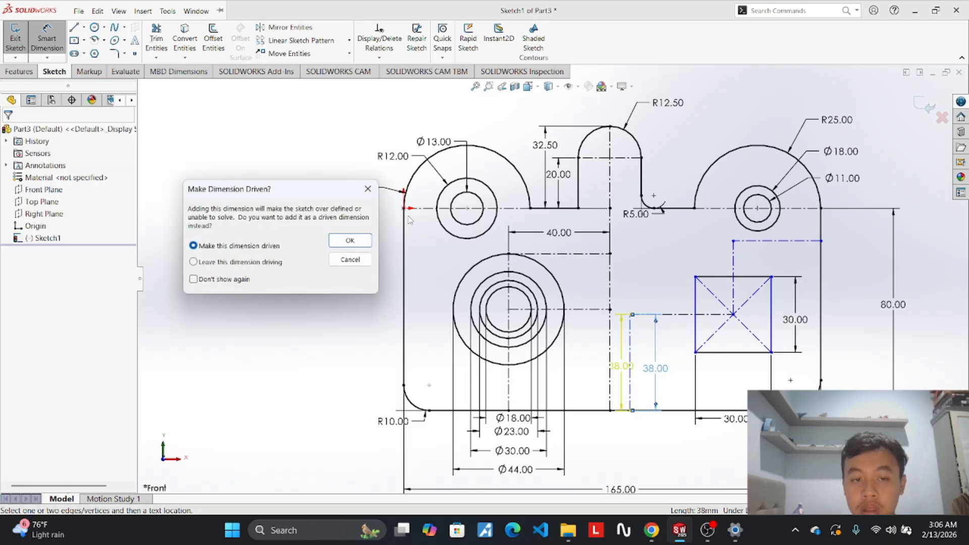
{"action": "left_click", "coordinate": [368, 189]}
{"action": "left_click_drag", "start_coordinate": [621, 367], "coordinate": [653, 369]}
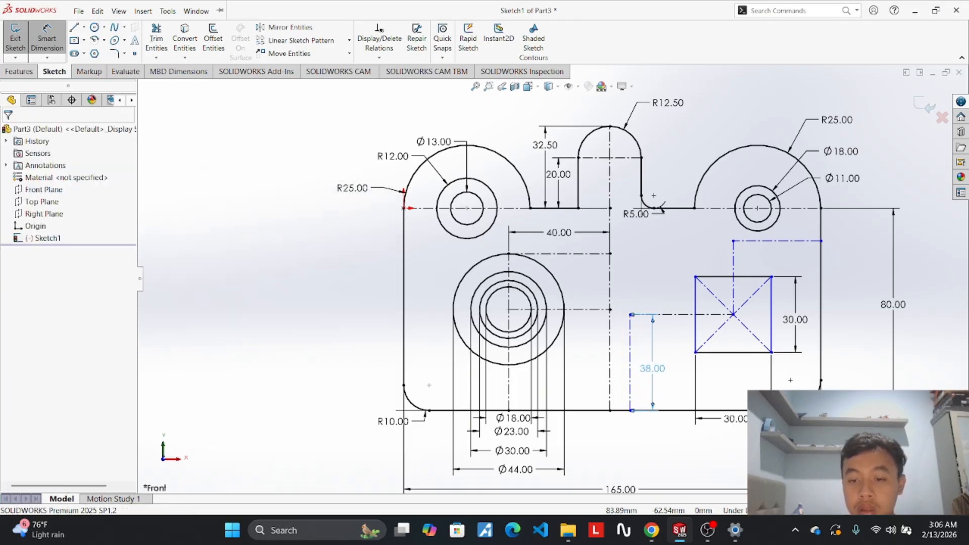
Dimension the horizontal construction line between the plate's right edge and the square's vertical axis to 42.5 mm.
{"action": "left_click", "coordinate": [774, 241]}
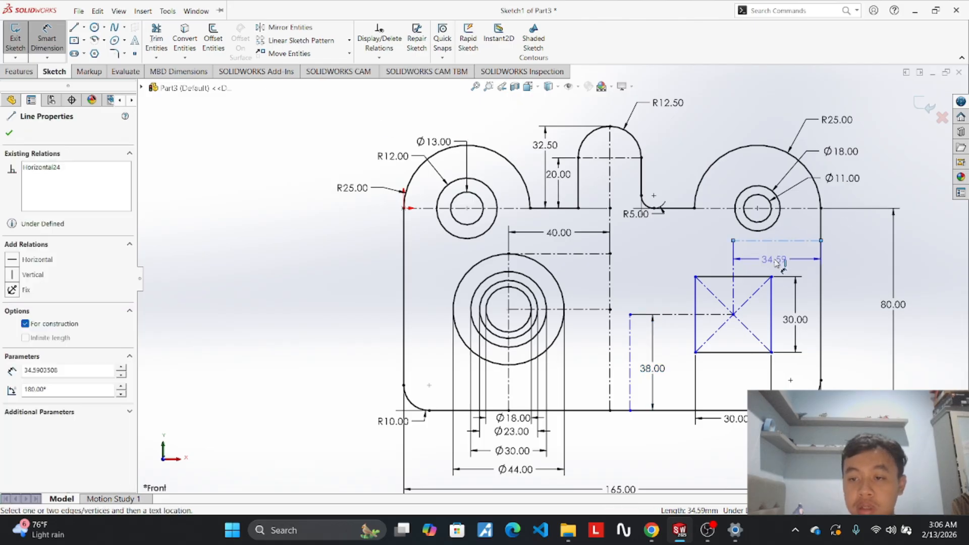
{"action": "left_click", "coordinate": [776, 262]}
{"action": "type", "text": "42"}
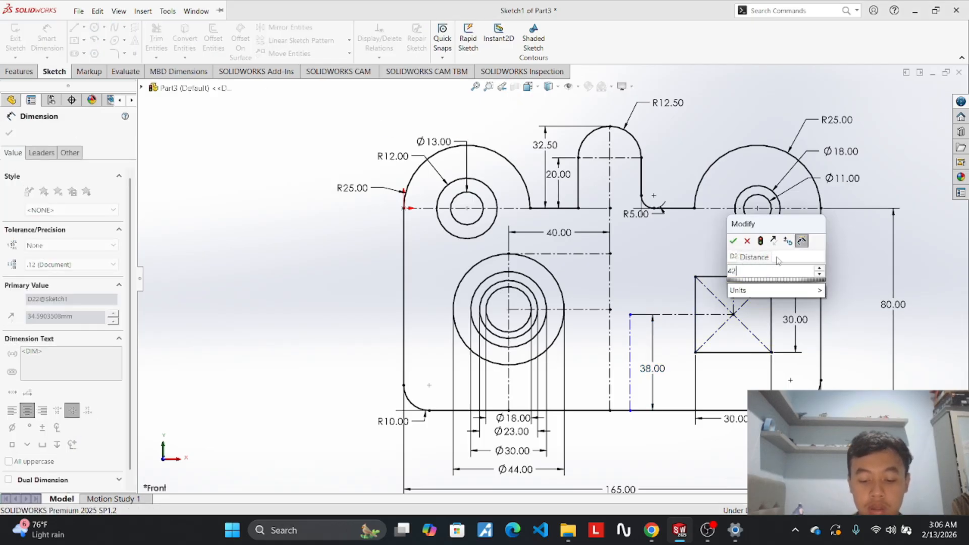
{"action": "type", "text": ".5"}
{"action": "key", "text": "Return"}
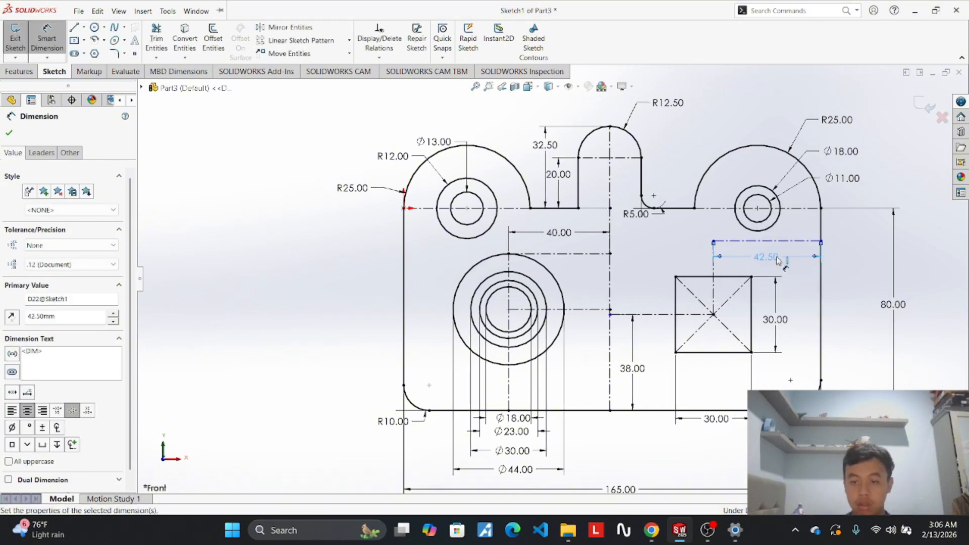
{"action": "left_click", "coordinate": [917, 160]}
{"action": "scroll", "coordinate": [820, 253], "scroll_direction": "down", "scroll_amount": 2}
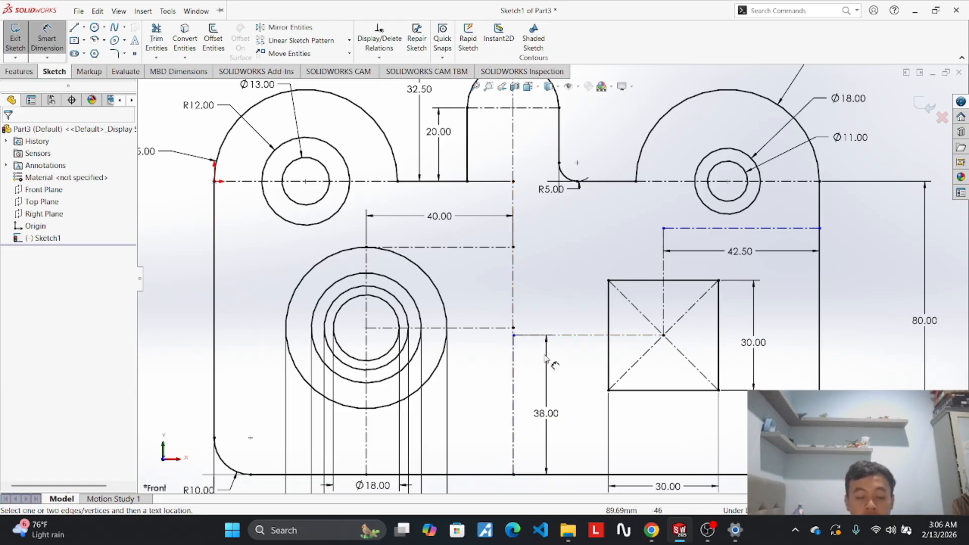
{"action": "left_click", "coordinate": [513, 356]}
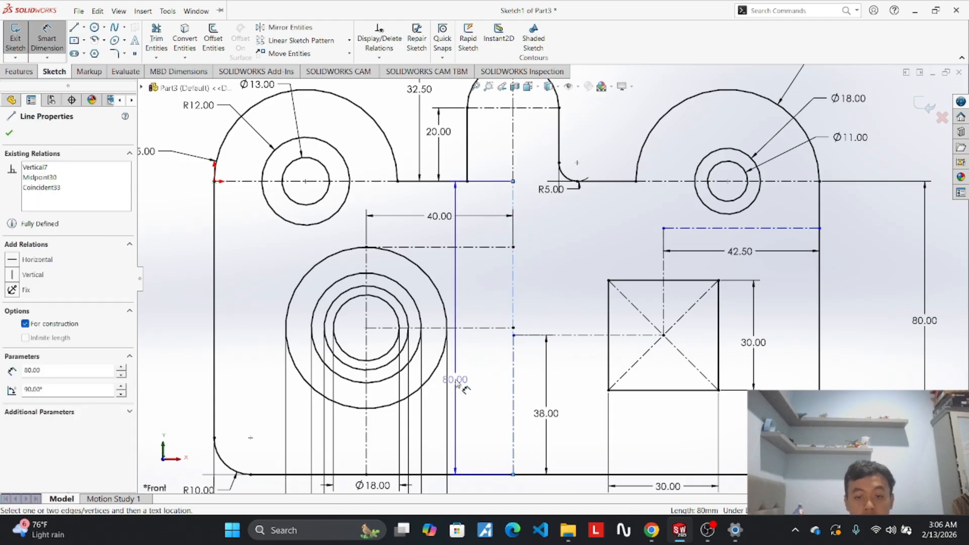
{"action": "key", "text": "Escape"}
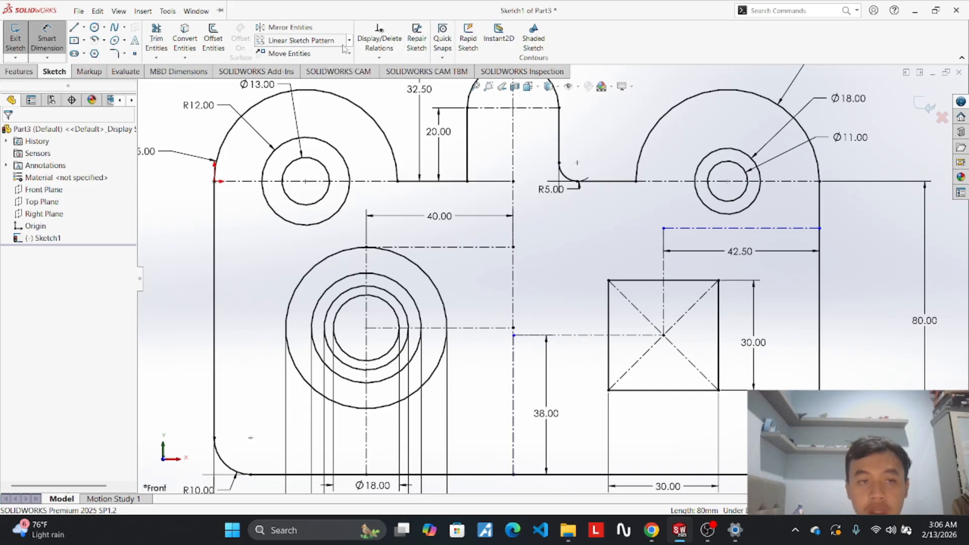
Trim away the square's diagonal construction lines and draw a 15 mm horizontal centerline from its center to the right side's midpoint.
{"action": "left_click", "coordinate": [157, 38]}
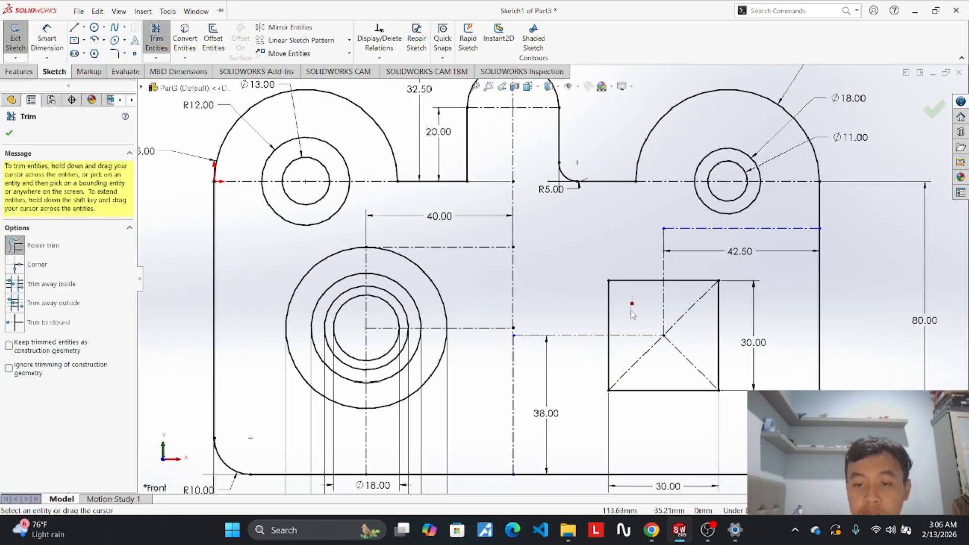
{"action": "mouse_move", "coordinate": [631, 310]}
{"action": "left_mouse_down"}
{"action": "mouse_move", "coordinate": [681, 298]}
{"action": "mouse_move", "coordinate": [691, 338]}
{"action": "mouse_move", "coordinate": [632, 364]}
{"action": "left_mouse_up"}
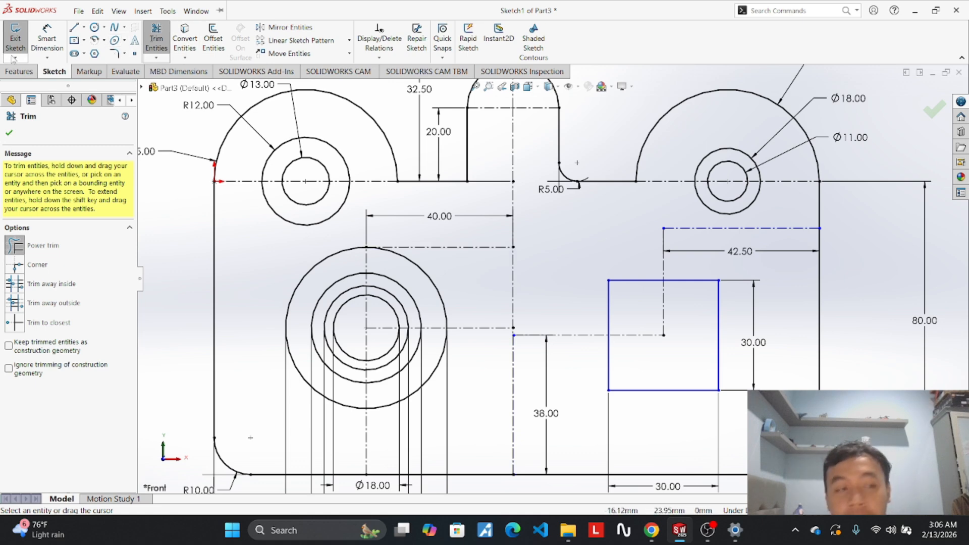
{"action": "left_click", "coordinate": [84, 27]}
{"action": "left_click", "coordinate": [96, 53]}
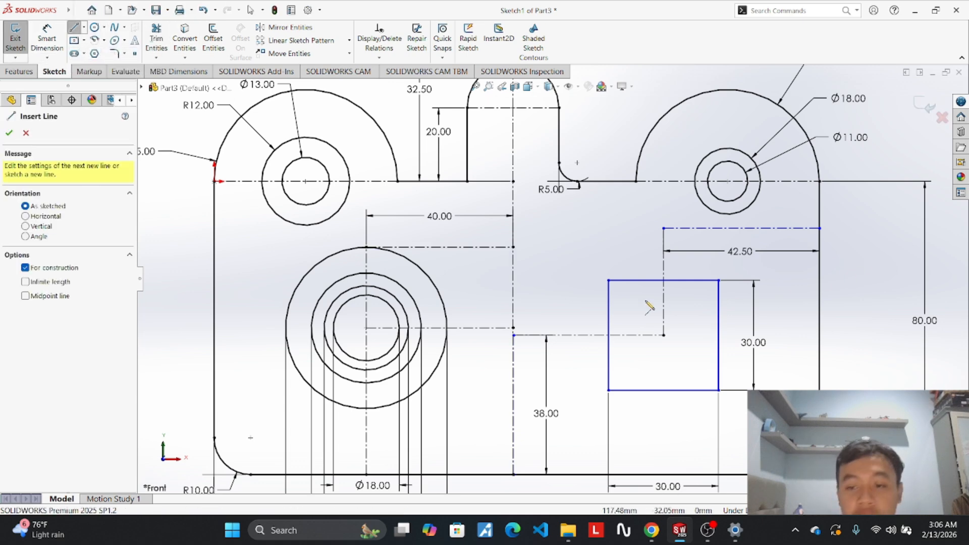
{"action": "left_click", "coordinate": [664, 335]}
{"action": "left_click", "coordinate": [719, 335]}
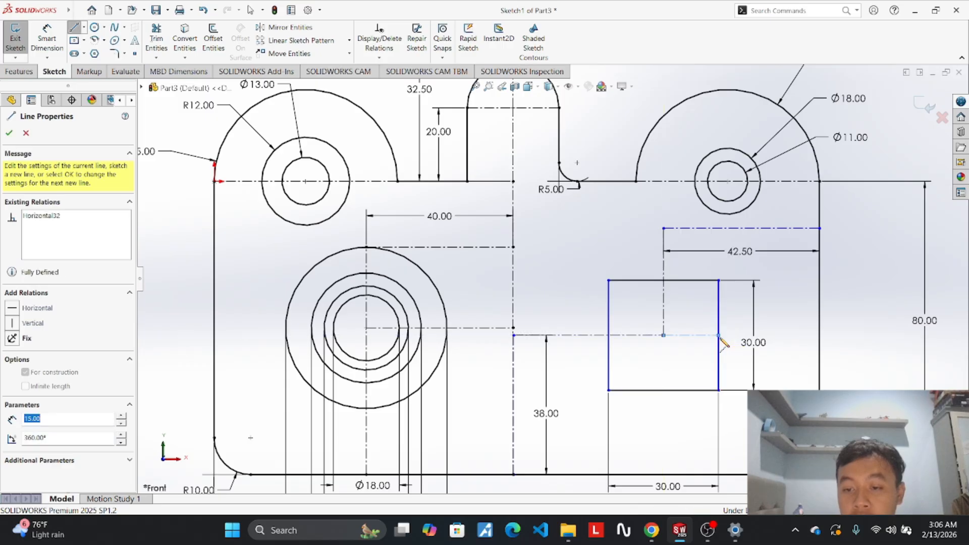
{"action": "key", "text": "Escape"}
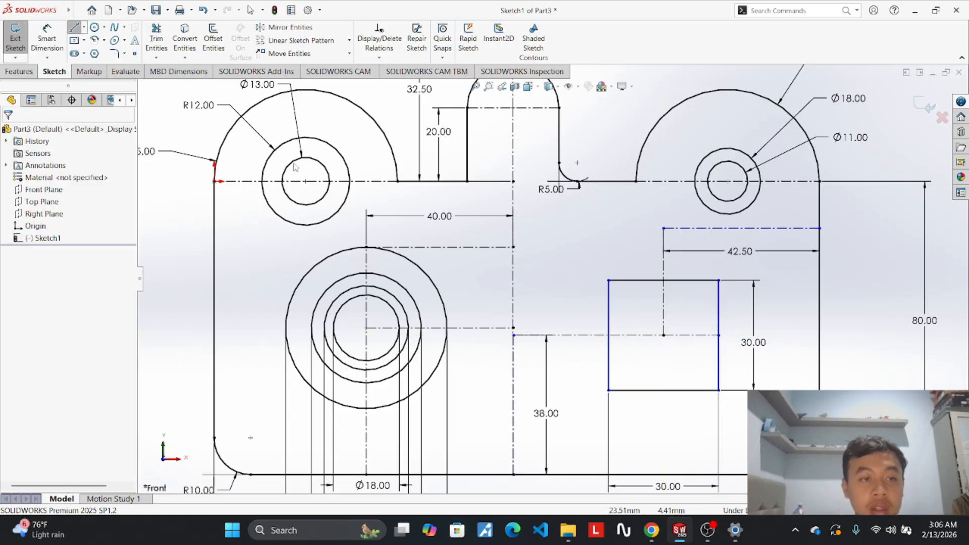
Draw a vertical centerline from the square's center down to the midpoint of its bottom side.
{"action": "left_click", "coordinate": [85, 29]}
{"action": "left_click", "coordinate": [101, 53]}
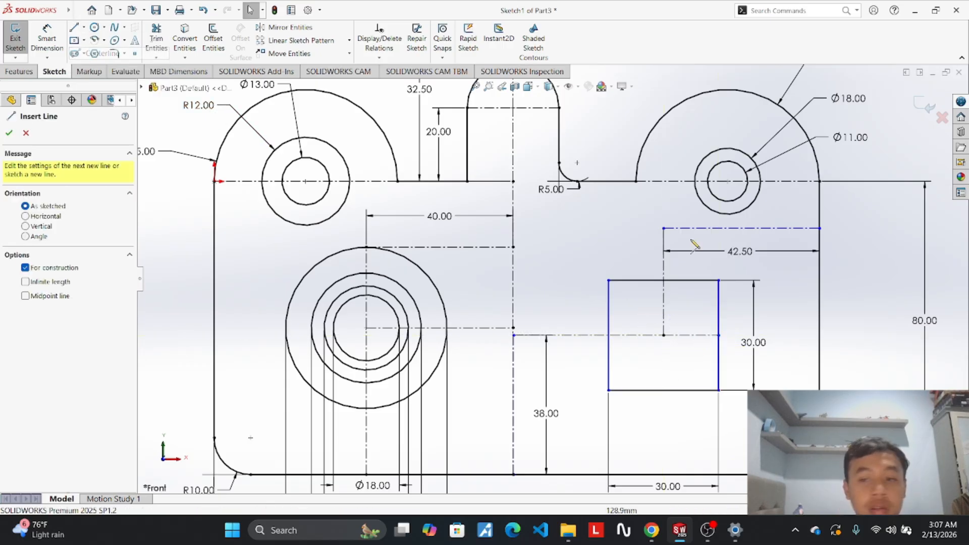
{"action": "left_click", "coordinate": [665, 336]}
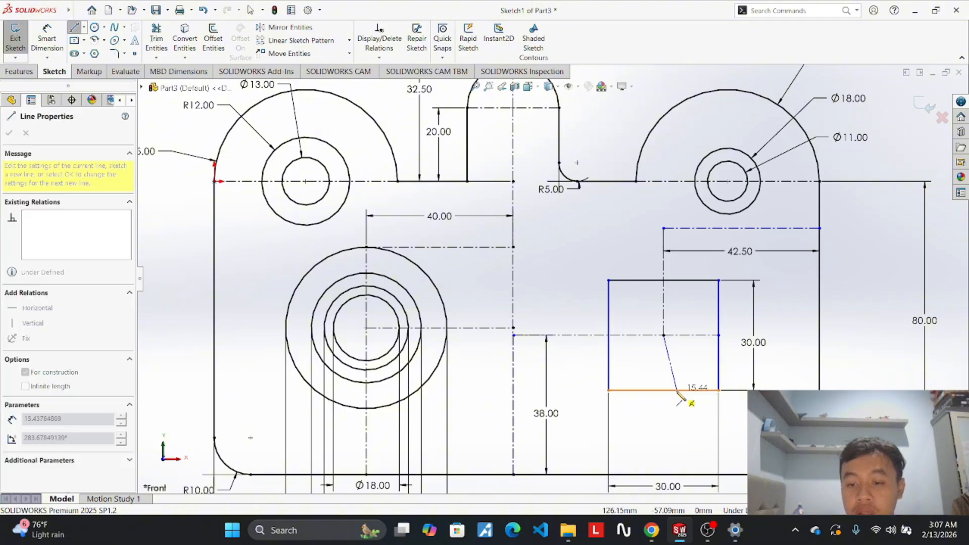
{"action": "left_click", "coordinate": [664, 390]}
{"action": "key", "text": "Escape"}
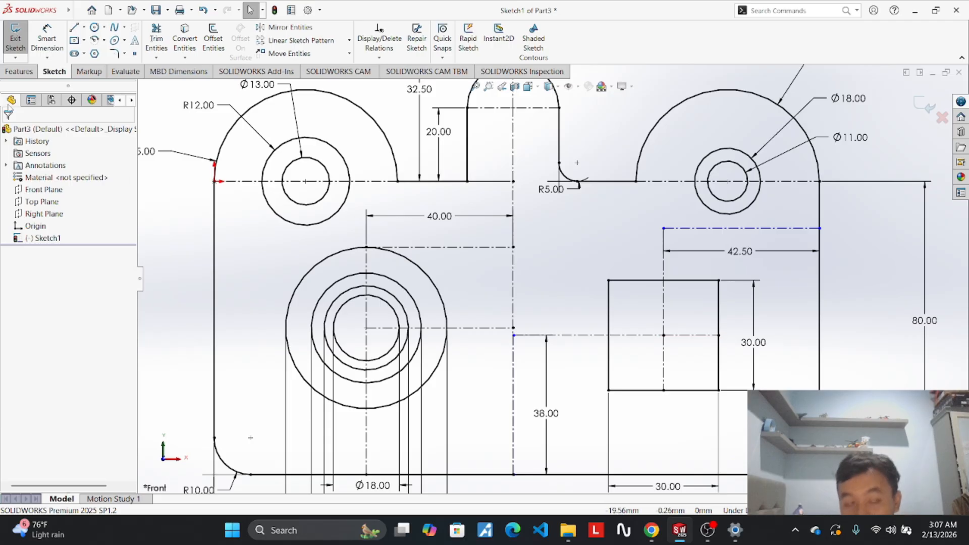
Draw four circles centered on the square's side midpoints, with radii of about 7.5 mm bottom, 6 mm right, 7.4 mm top and 7 mm left.
{"action": "left_click", "coordinate": [95, 28]}
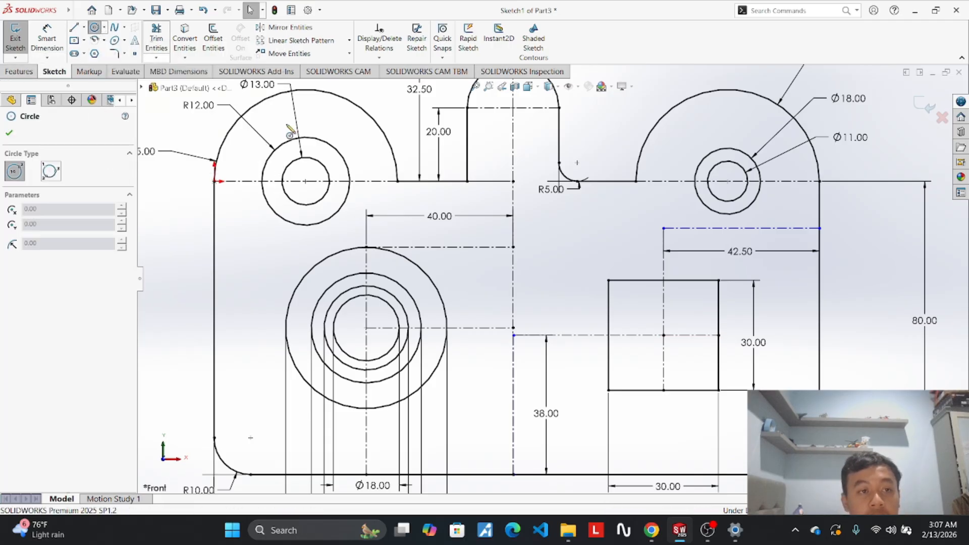
{"action": "left_click", "coordinate": [663, 389]}
{"action": "left_click", "coordinate": [683, 409]}
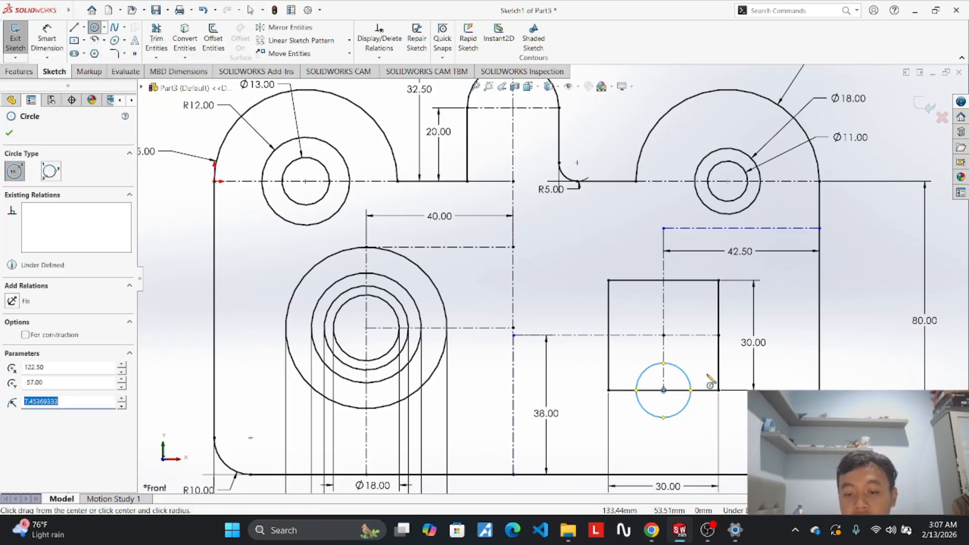
{"action": "left_click", "coordinate": [719, 336]}
{"action": "left_click", "coordinate": [697, 328]}
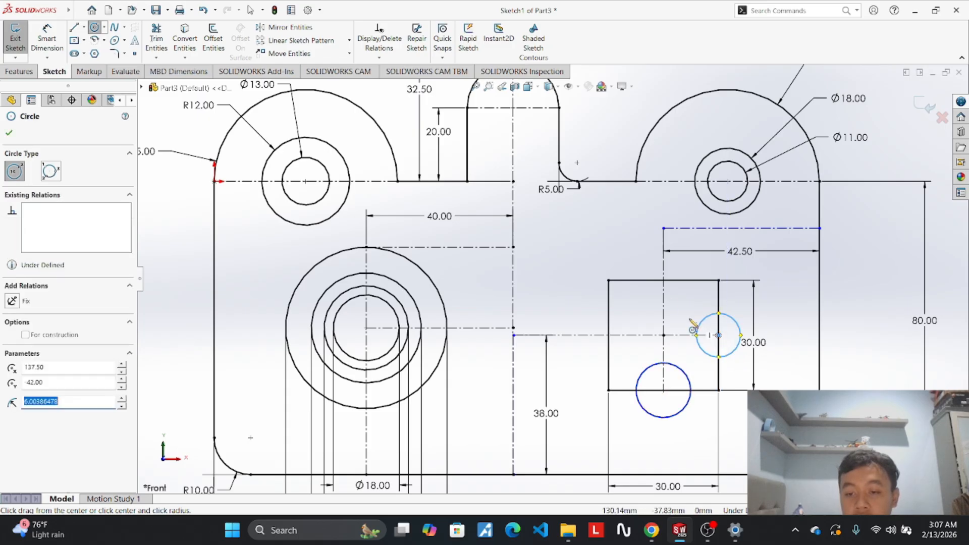
{"action": "left_click", "coordinate": [664, 281]}
{"action": "left_click", "coordinate": [677, 304]}
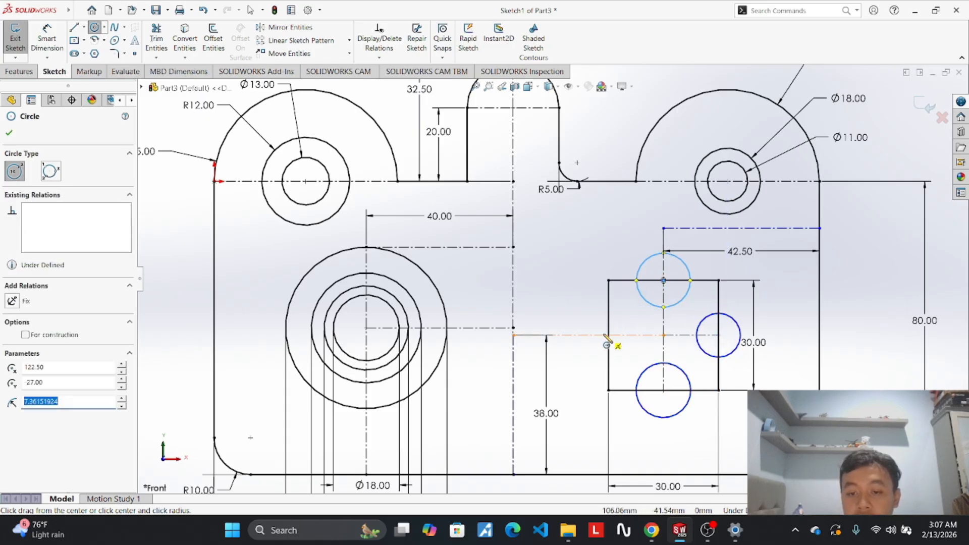
{"action": "left_click", "coordinate": [609, 335]}
{"action": "left_click", "coordinate": [627, 355]}
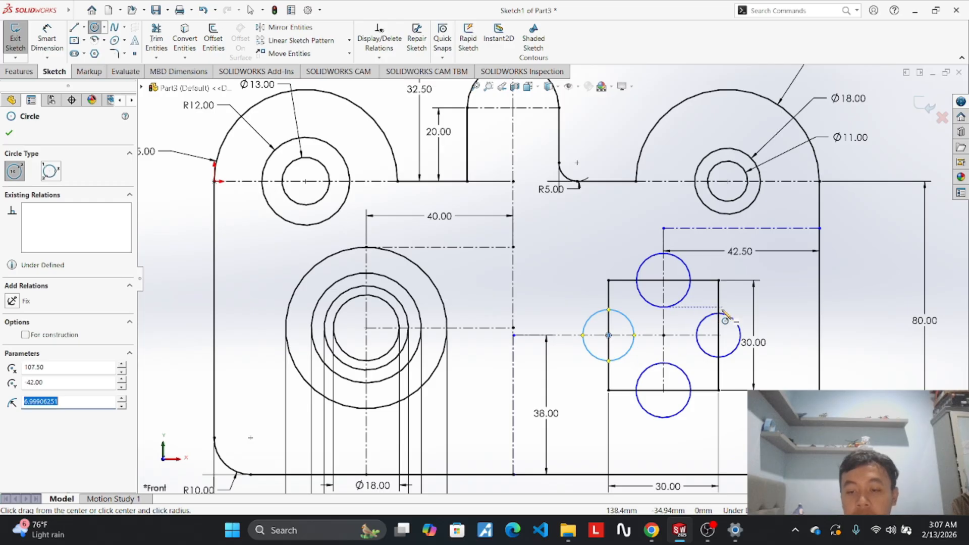
{"action": "key", "text": "Escape"}
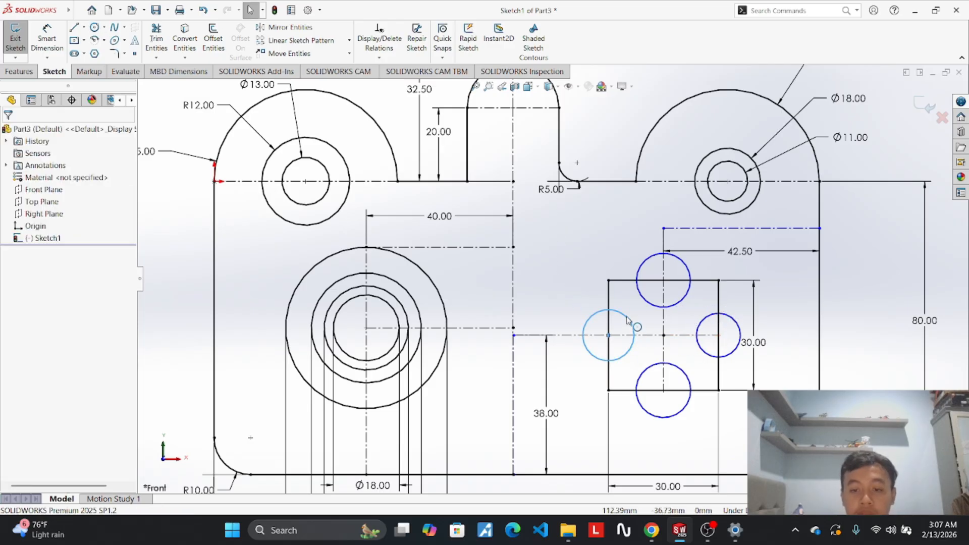
Set the radii of the circles on the square's left and bottom sides to 7.5 mm, checking the Projek 1 Part 3 sketch.
{"action": "left_click", "coordinate": [630, 322]}
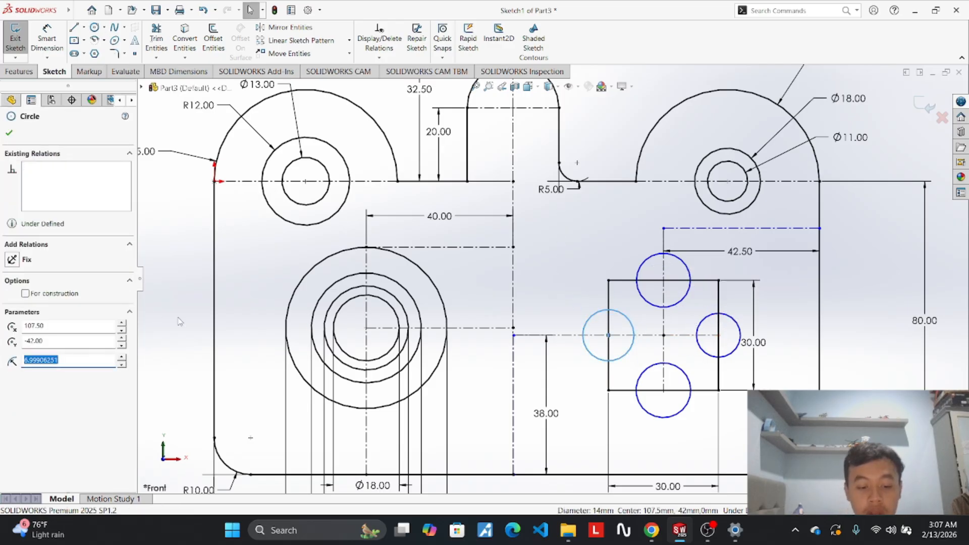
{"action": "type", "text": "7.5"}
{"action": "key", "text": "Return"}
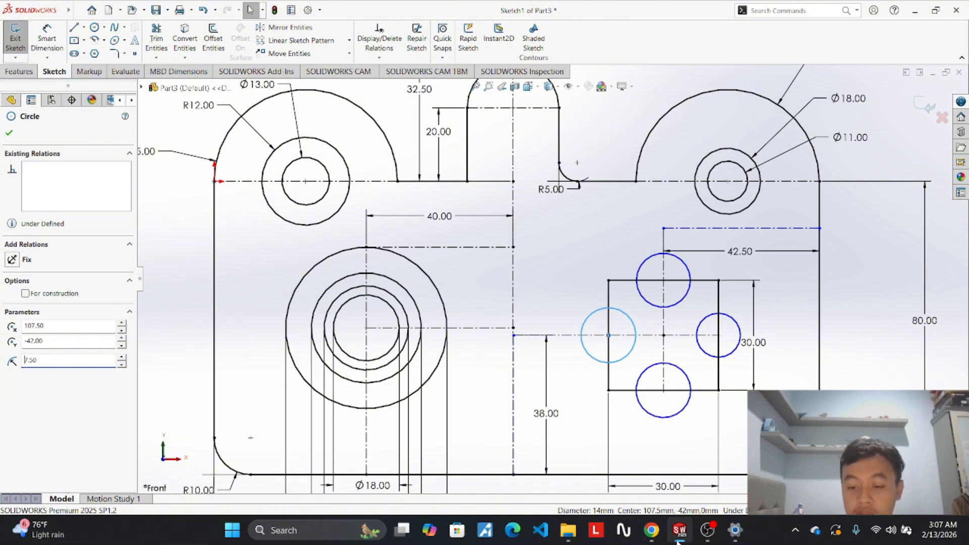
{"action": "mouse_move", "coordinate": [679, 530]}
{"action": "mouse_move", "coordinate": [642, 488]}
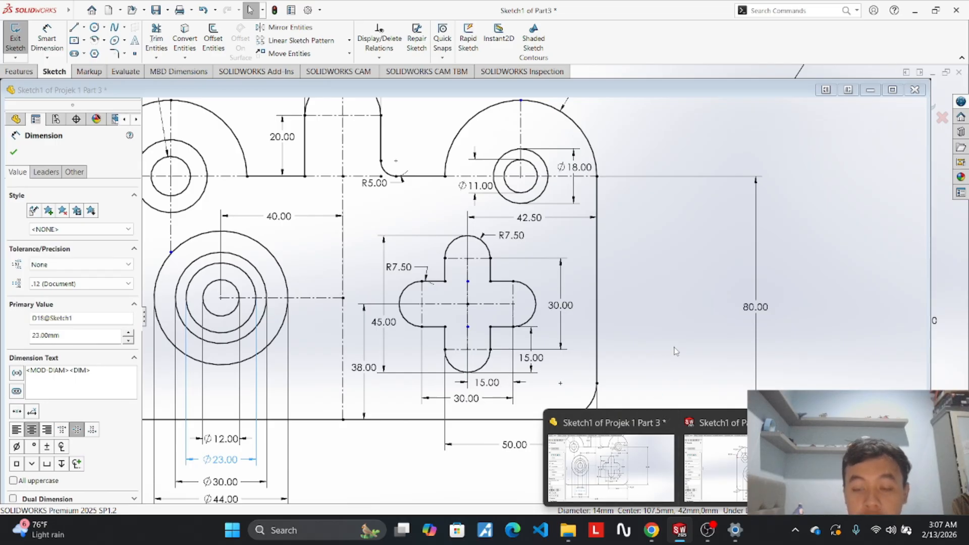
{"action": "left_click", "coordinate": [653, 366]}
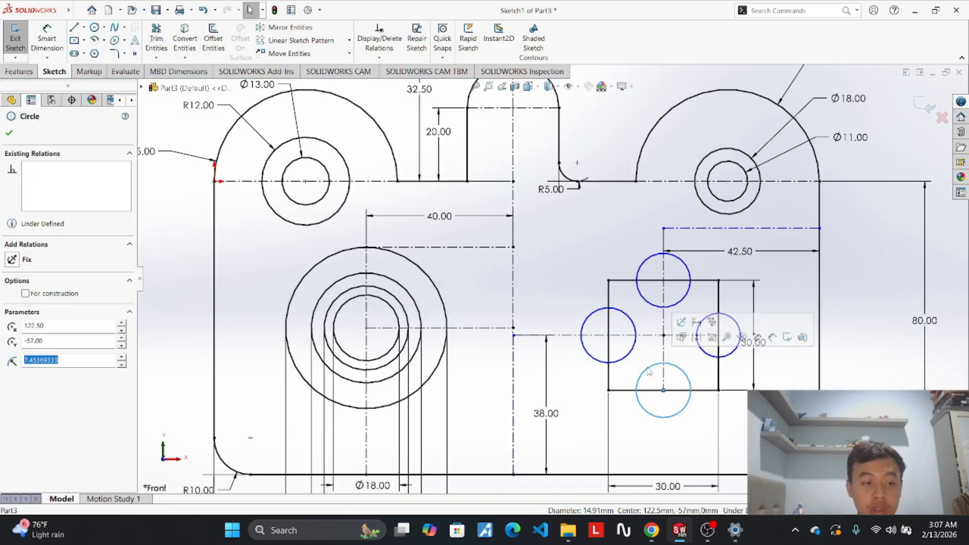
{"action": "type", "text": "7.50"}
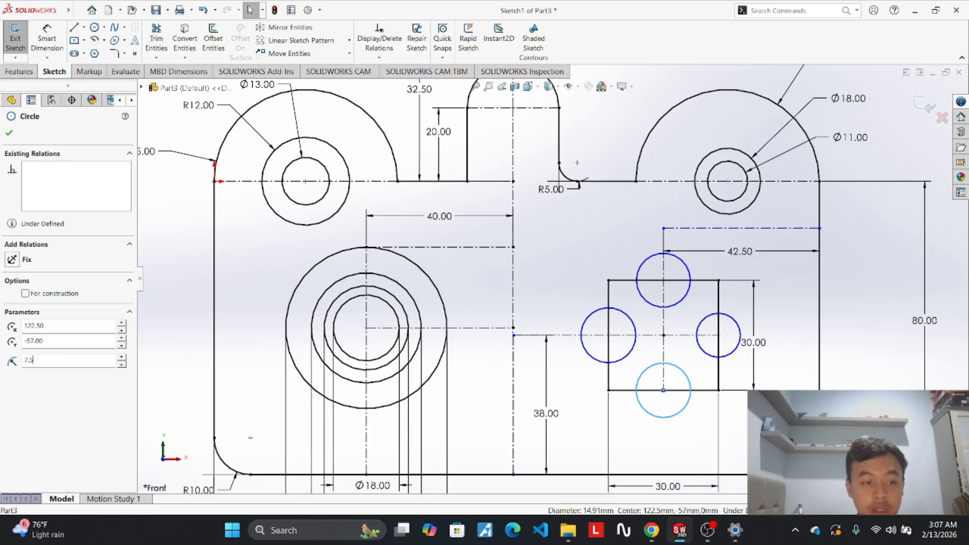
Set the radii of the circles on the square's right and top sides to 7.5 mm.
{"action": "left_click", "coordinate": [734, 319]}
{"action": "type", "text": "7.361"}
{"action": "type", "text": "5"}
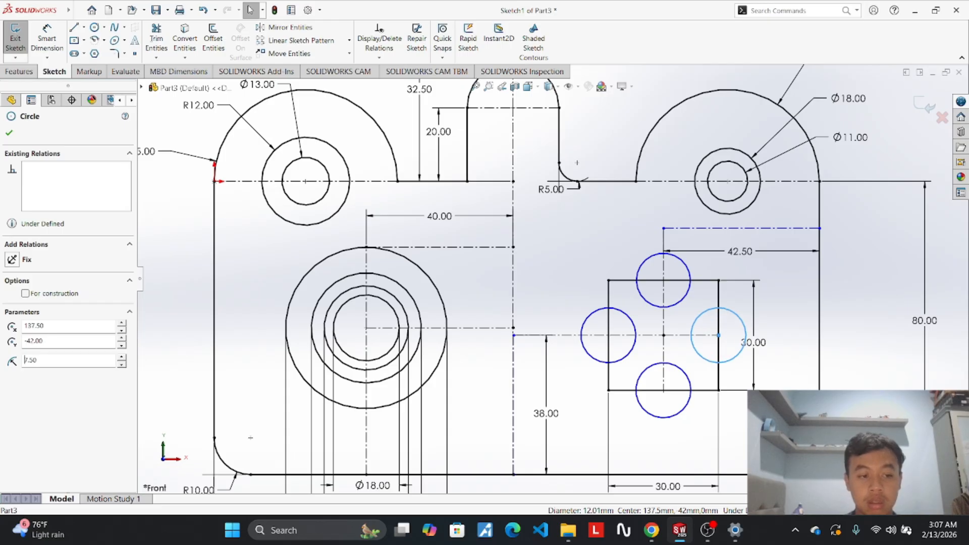
{"action": "left_click", "coordinate": [690, 273]}
{"action": "type", "text": "7"}
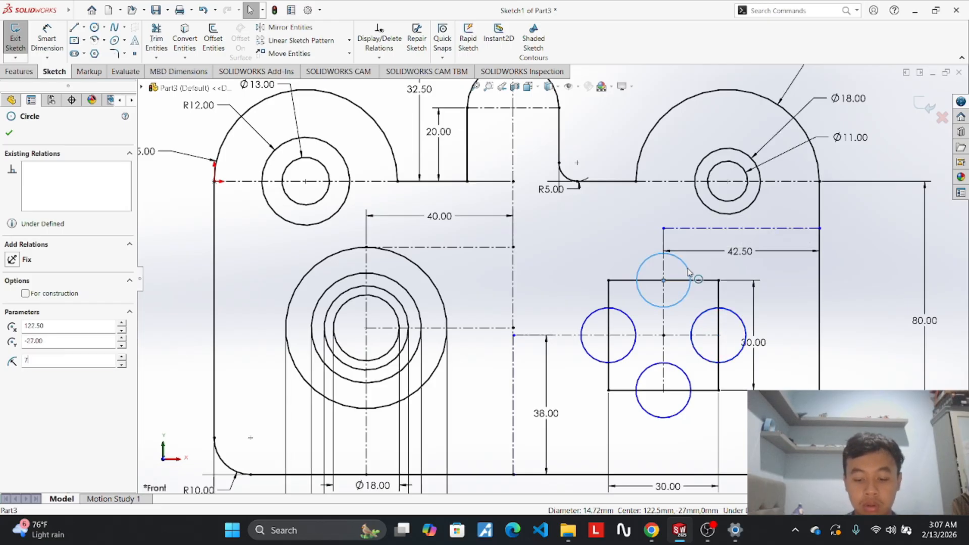
{"action": "key", "text": "Return"}
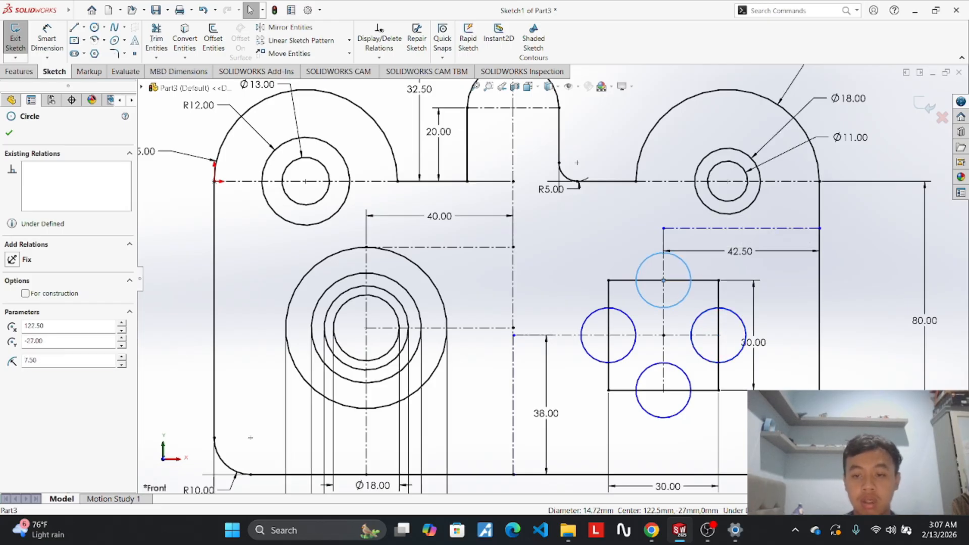
{"action": "left_click", "coordinate": [846, 282]}
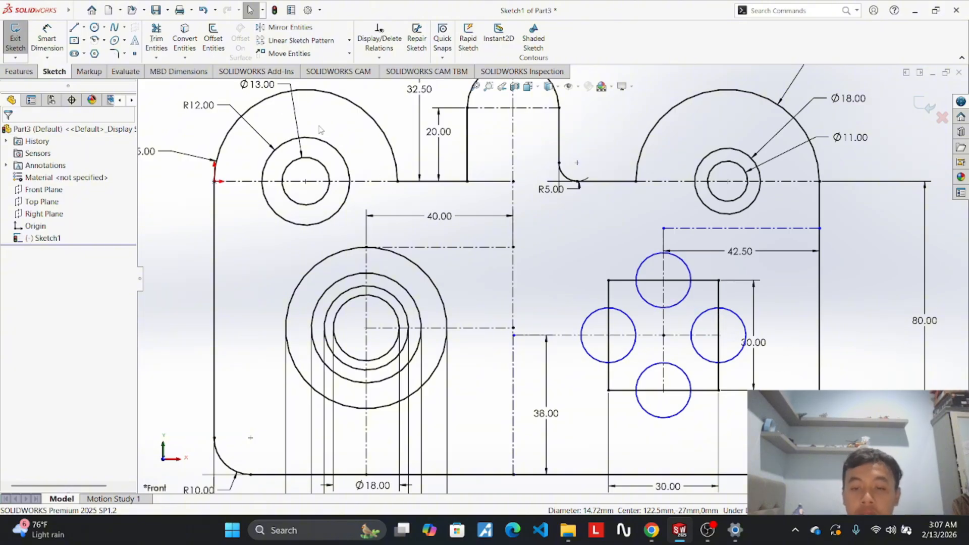
Check the cross slot in Projek 1 Part 3 and draw a 30 x 15 mm corner rectangle in Part3 joining the left and right circles.
{"action": "mouse_move", "coordinate": [679, 532]}
{"action": "left_click", "coordinate": [611, 467]}
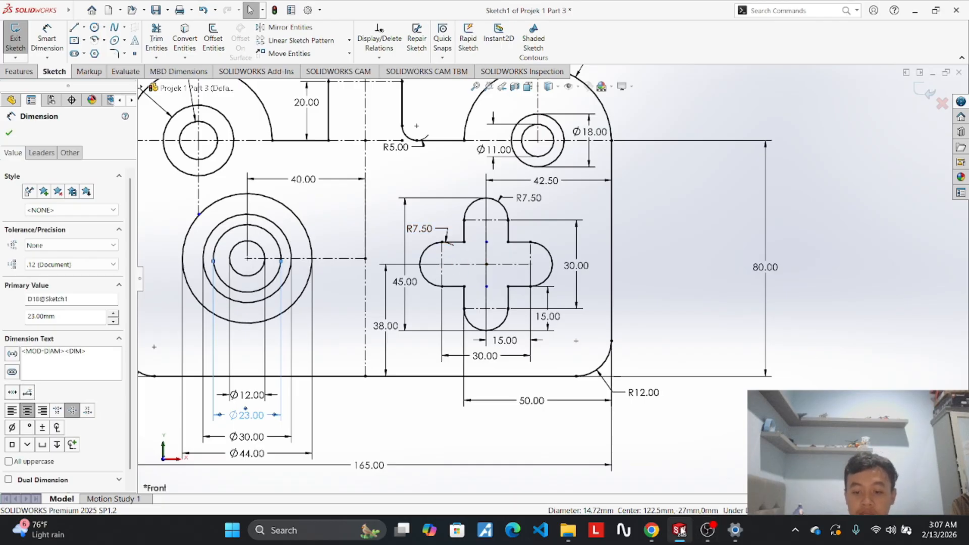
{"action": "mouse_move", "coordinate": [681, 530]}
{"action": "left_click", "coordinate": [808, 444]}
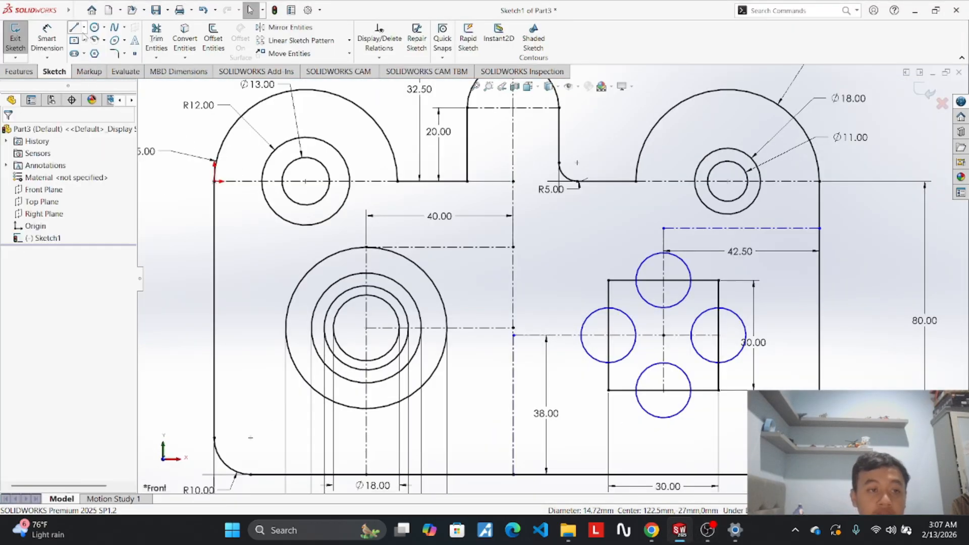
{"action": "left_click", "coordinate": [94, 40]}
{"action": "left_click", "coordinate": [84, 40]}
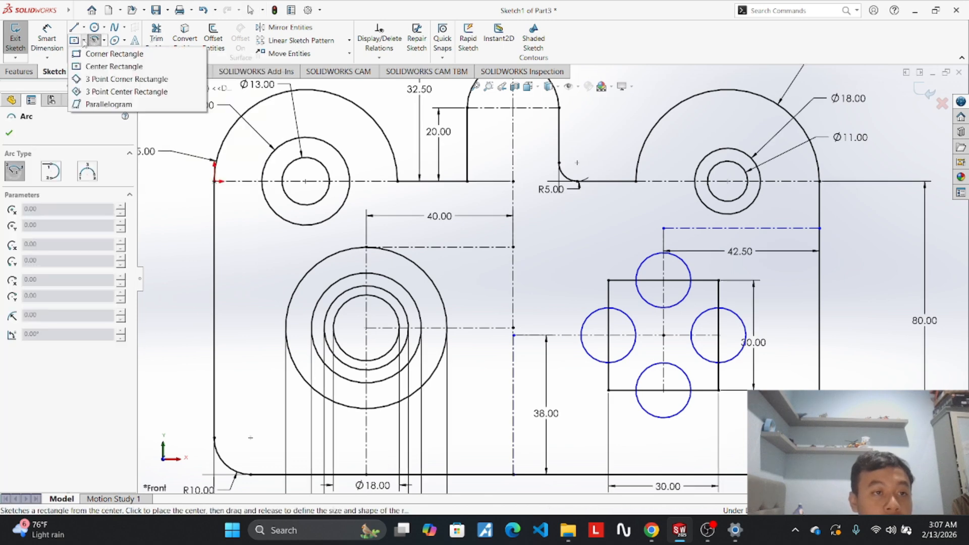
{"action": "left_click", "coordinate": [106, 54]}
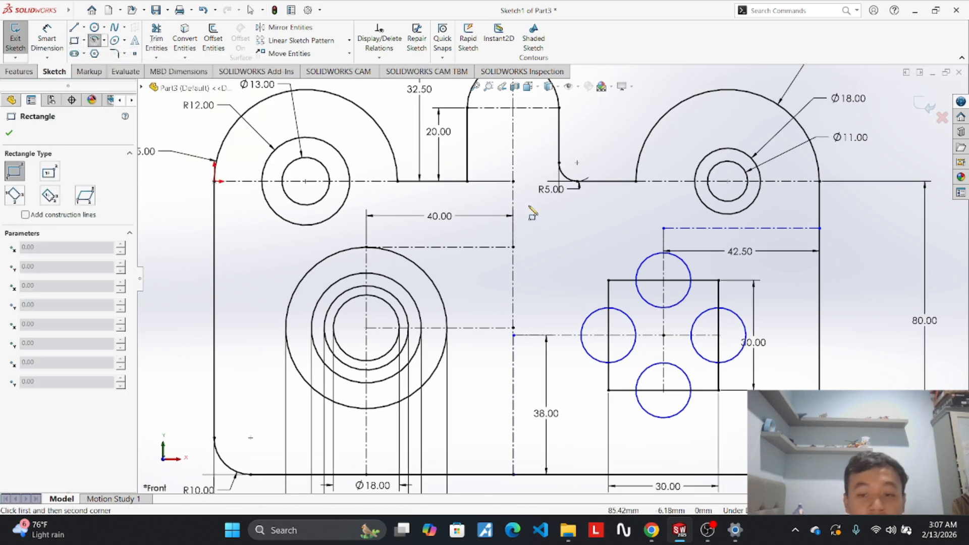
{"action": "left_click", "coordinate": [609, 309]}
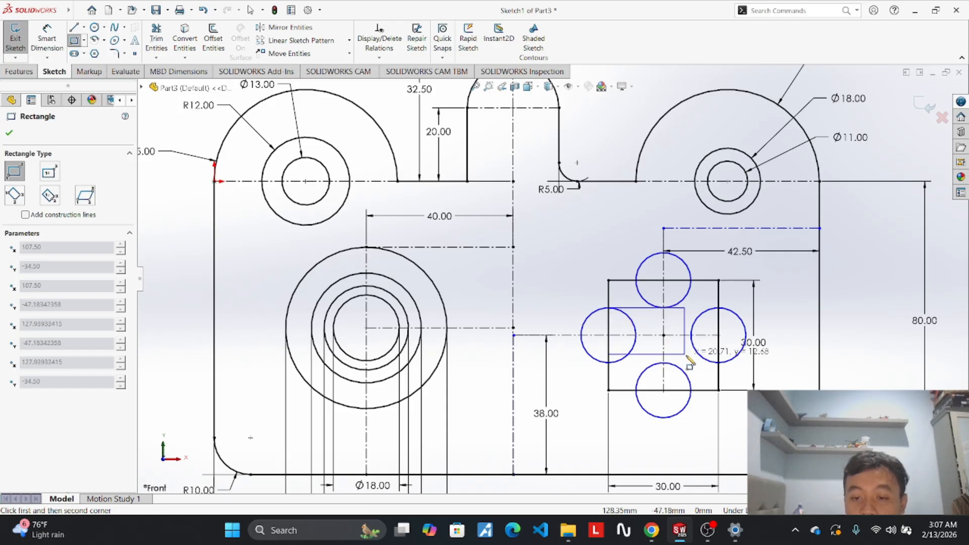
{"action": "left_click", "coordinate": [718, 362]}
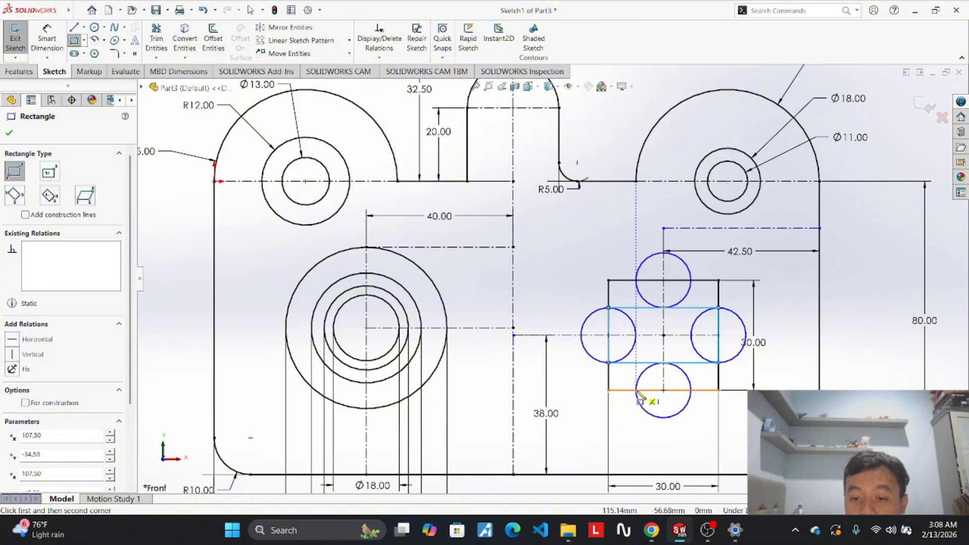
Draw a 15 x 30 mm corner rectangle joining the side points of the bottom and top circles.
{"action": "left_click", "coordinate": [690, 390]}
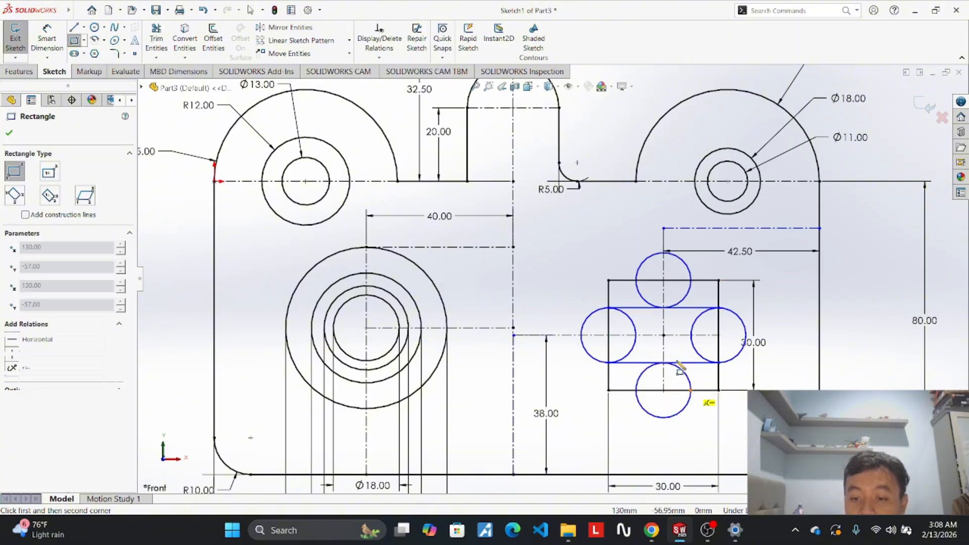
{"action": "left_click", "coordinate": [635, 280]}
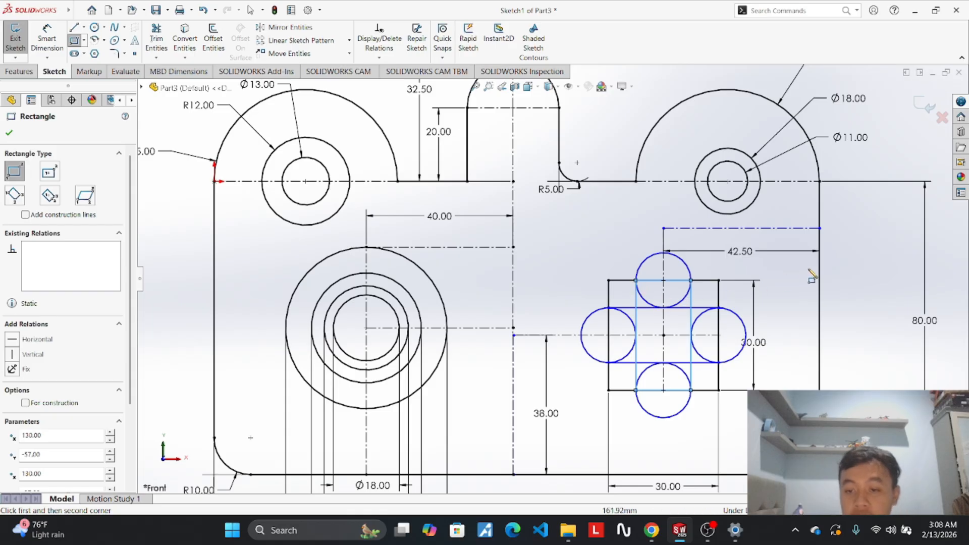
{"action": "key", "text": "Escape"}
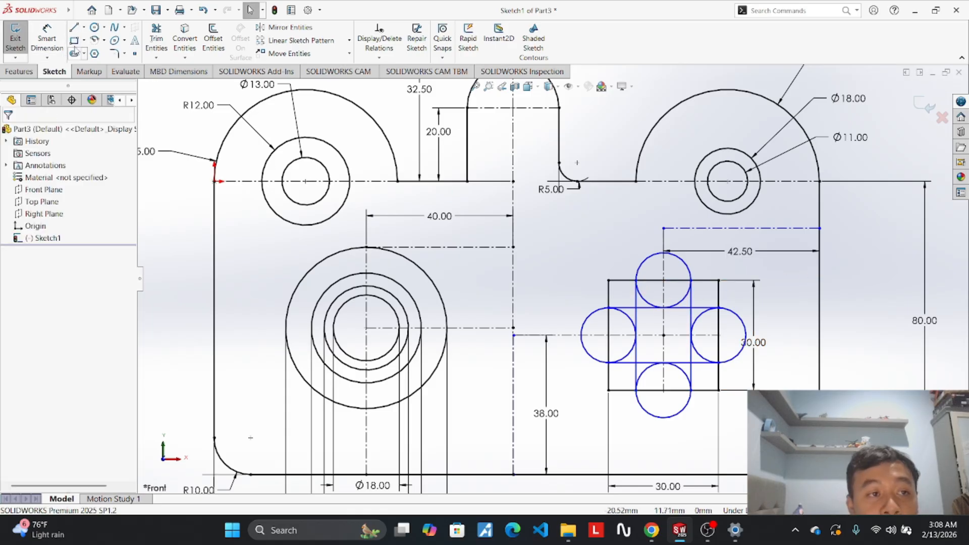
Try to trim the square's lines around the cross with Power Trim, and undo the trim.
{"action": "left_click", "coordinate": [150, 33]}
{"action": "scroll", "coordinate": [708, 292], "scroll_direction": "down", "scroll_amount": 4}
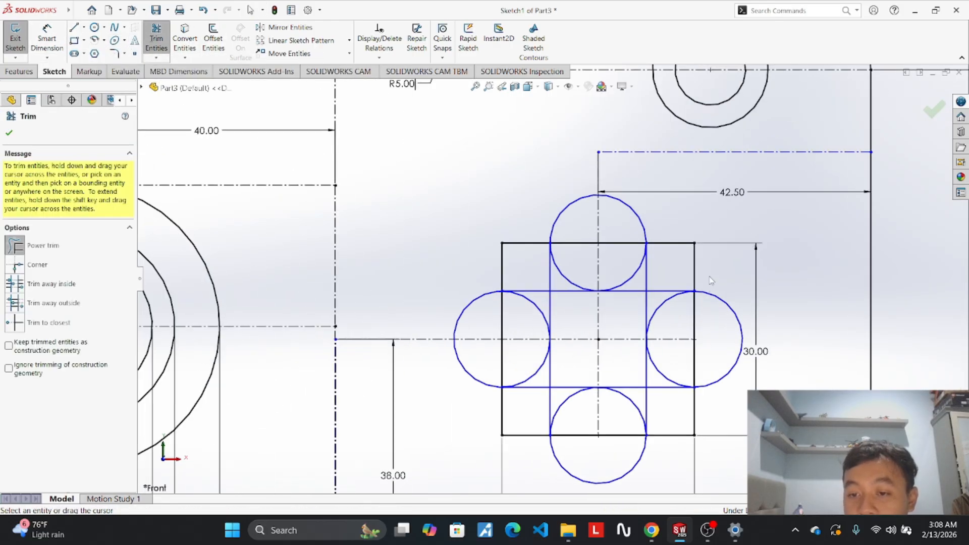
{"action": "mouse_move", "coordinate": [712, 281]}
{"action": "left_mouse_down"}
{"action": "mouse_move", "coordinate": [675, 251]}
{"action": "mouse_move", "coordinate": [665, 225]}
{"action": "left_mouse_up"}
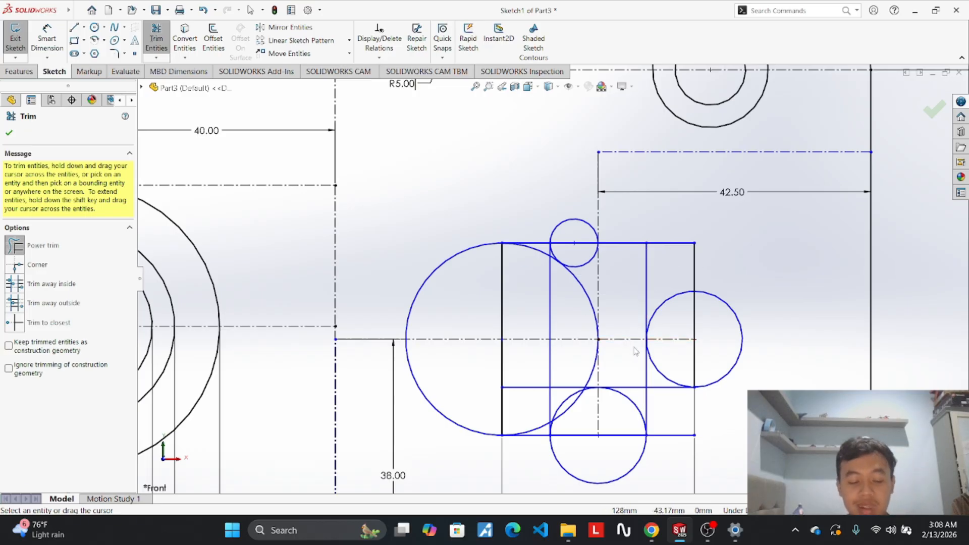
{"action": "key", "text": "ctrl+z"}
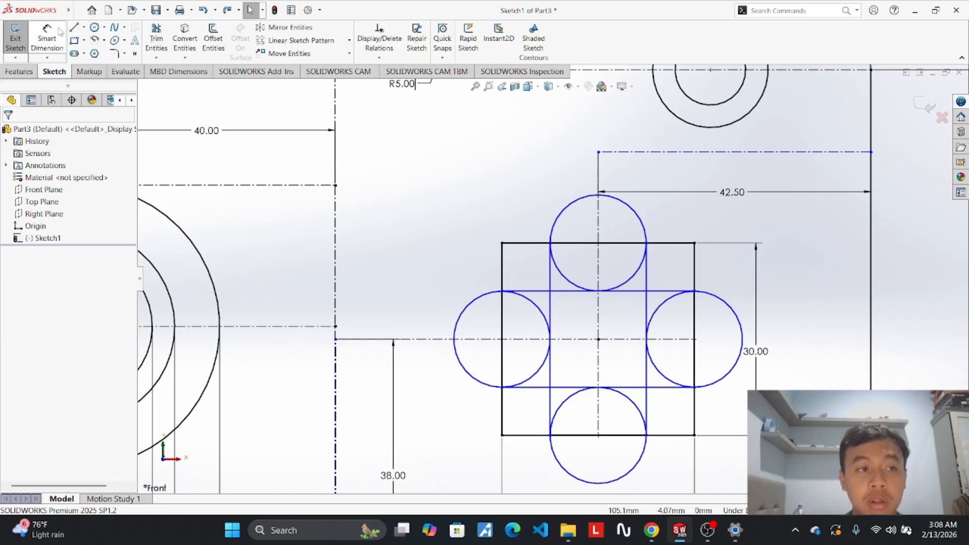
Trim away the segments of the square's four sides that lie inside the circles.
{"action": "left_click", "coordinate": [157, 40]}
{"action": "mouse_move", "coordinate": [615, 230]}
{"action": "left_mouse_down"}
{"action": "mouse_move", "coordinate": [622, 266]}
{"action": "mouse_move", "coordinate": [592, 236]}
{"action": "left_mouse_up"}
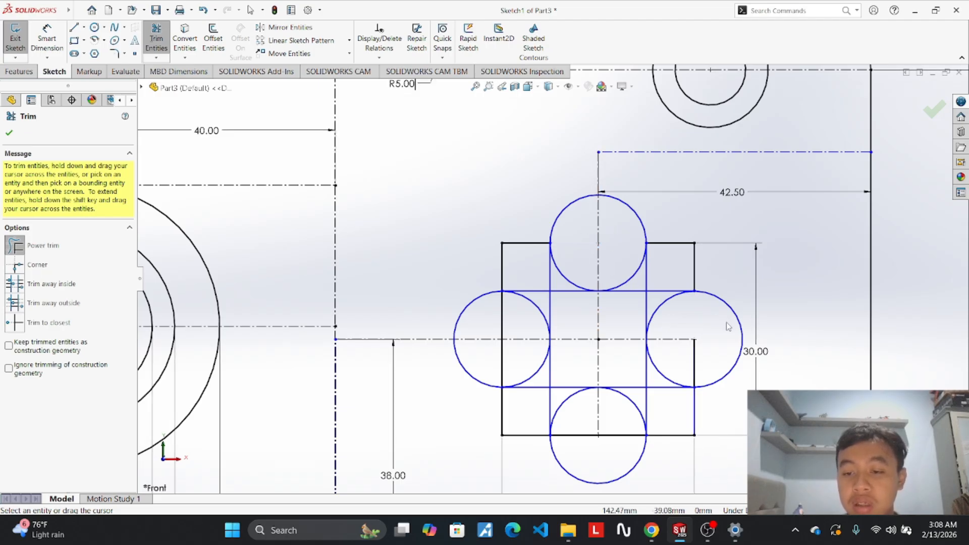
{"action": "left_click_drag", "start_coordinate": [722, 357], "coordinate": [684, 374]}
{"action": "left_click_drag", "start_coordinate": [516, 327], "coordinate": [492, 331]}
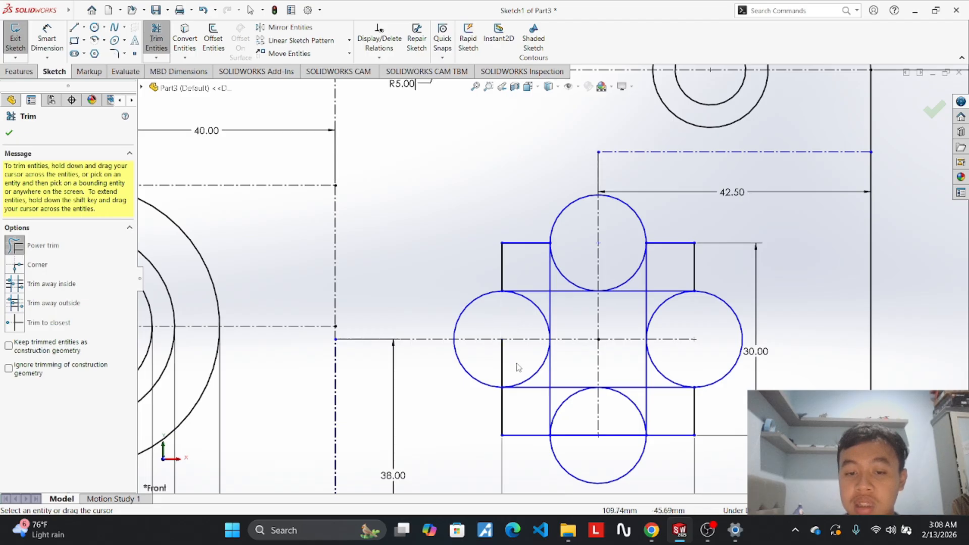
{"action": "left_click_drag", "start_coordinate": [578, 434], "coordinate": [622, 452]}
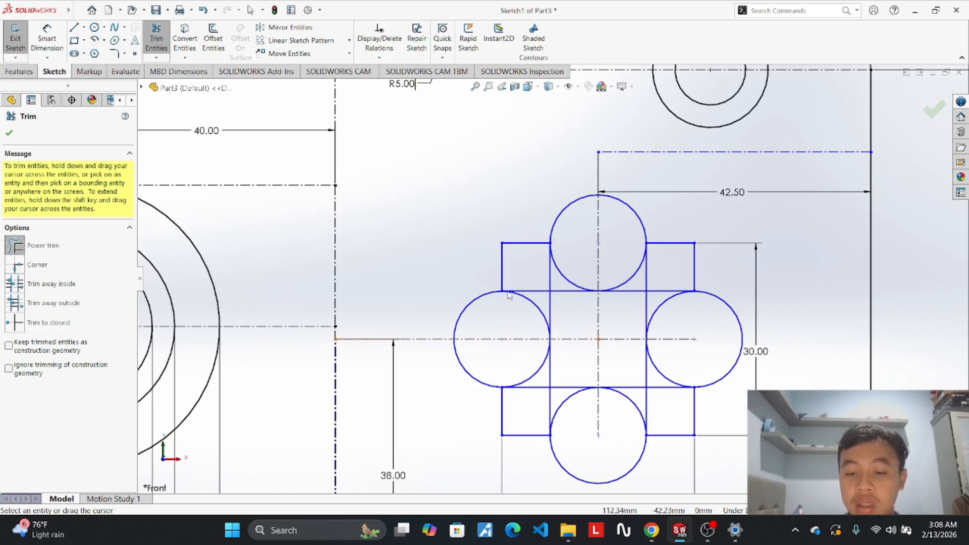
Draw four 15 mm centerlines across the bottom, right, top and left circles along the trimmed sides of the square.
{"action": "left_click", "coordinate": [84, 27]}
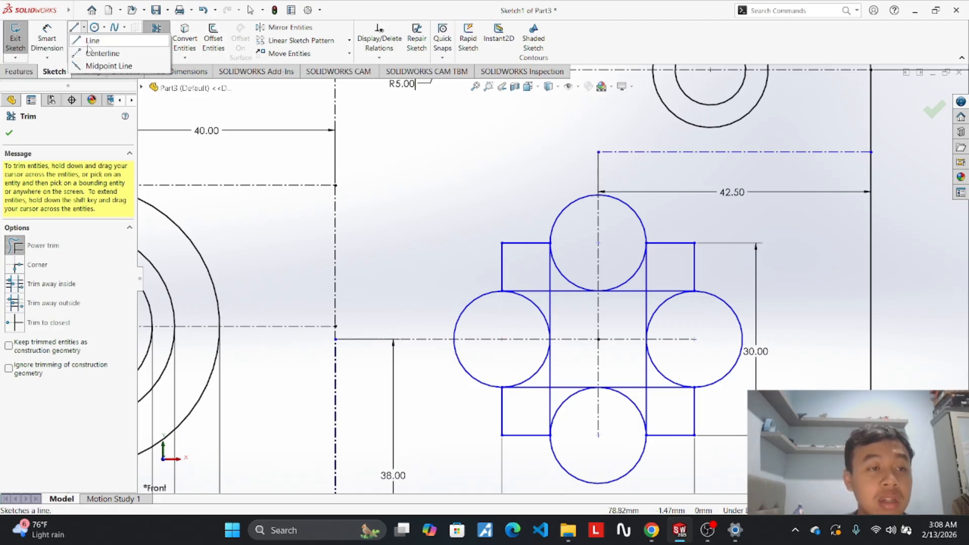
{"action": "left_click", "coordinate": [98, 40]}
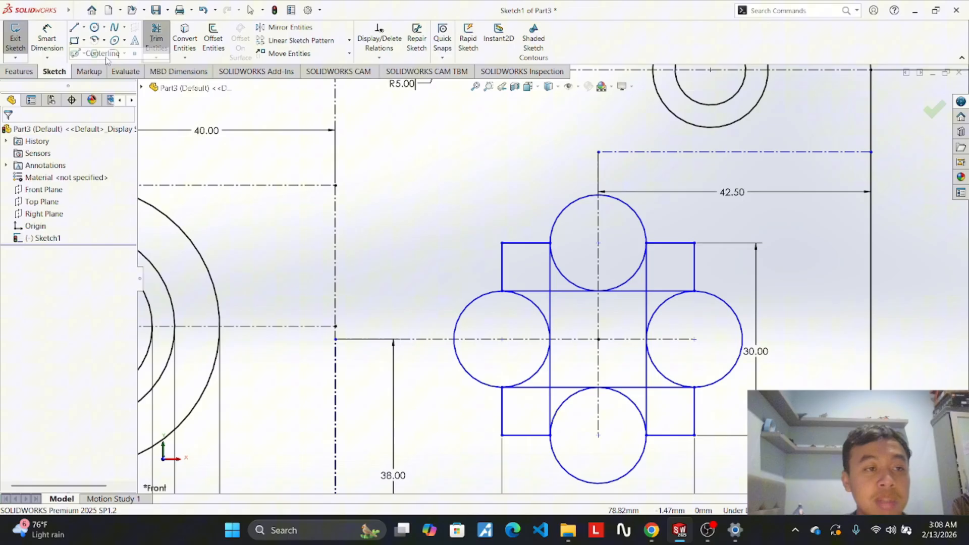
{"action": "left_click", "coordinate": [551, 435]}
{"action": "left_click", "coordinate": [646, 436]}
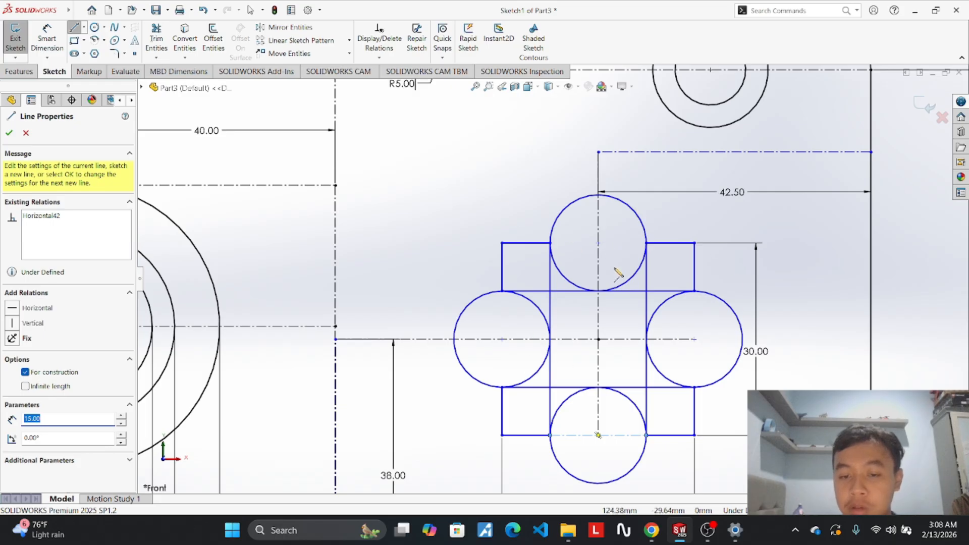
{"action": "left_click", "coordinate": [694, 387]}
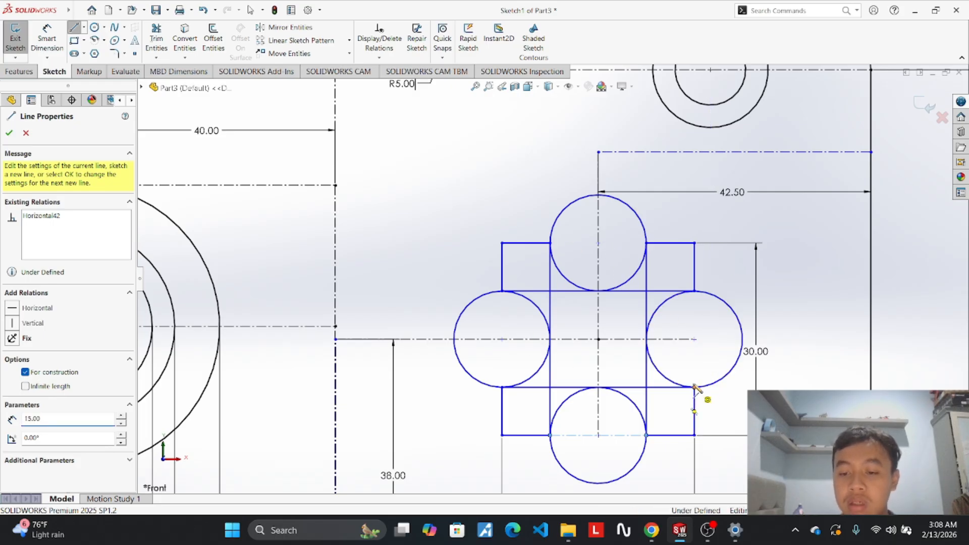
{"action": "double_click", "coordinate": [695, 292]}
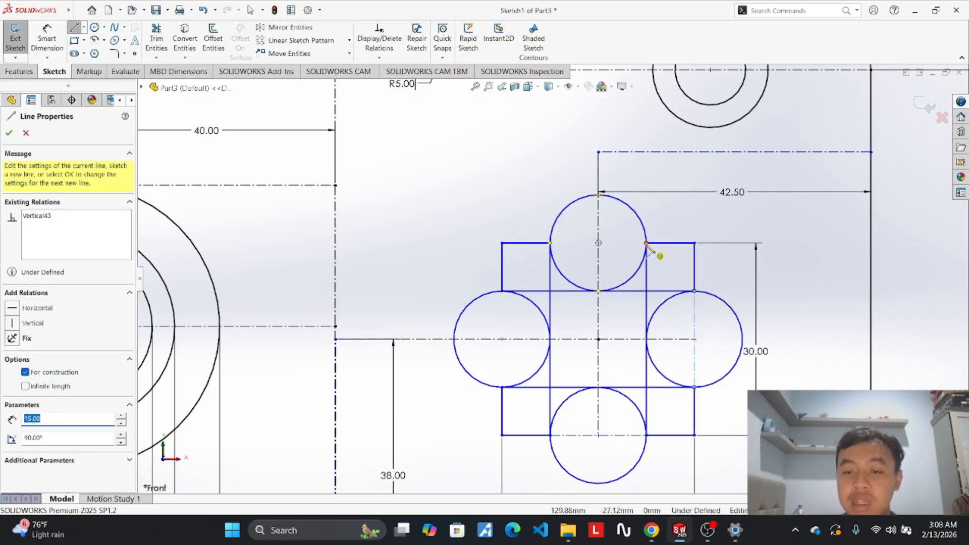
{"action": "left_click", "coordinate": [647, 244]}
{"action": "double_click", "coordinate": [551, 243]}
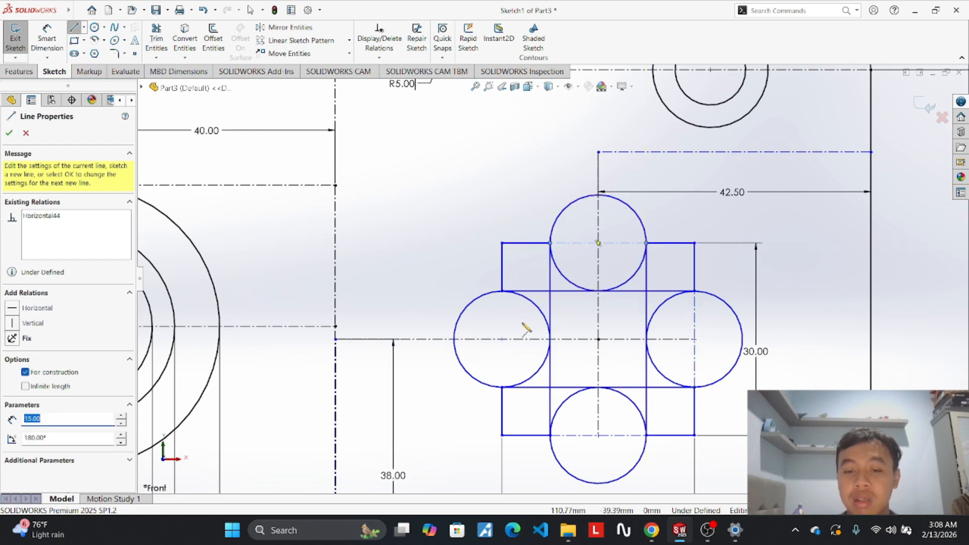
{"action": "left_click", "coordinate": [502, 291]}
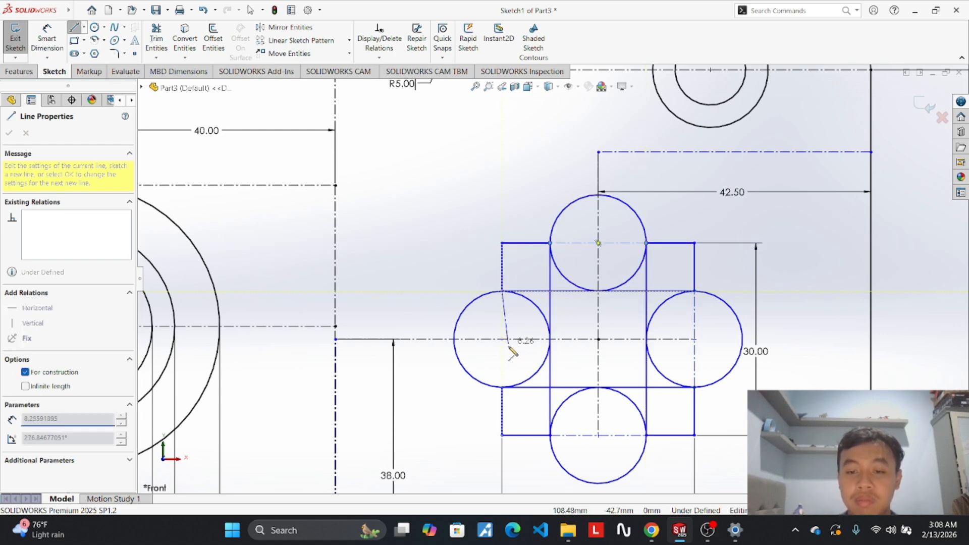
{"action": "double_click", "coordinate": [502, 387]}
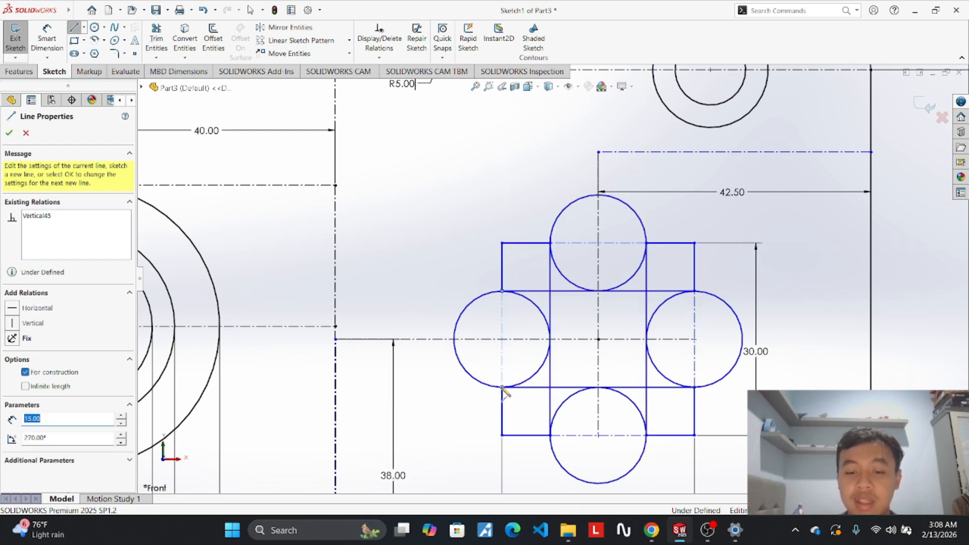
Draw a 7.5 mm vertical centerline from the bottom circle's center down to its lowest point.
{"action": "left_click", "coordinate": [598, 435]}
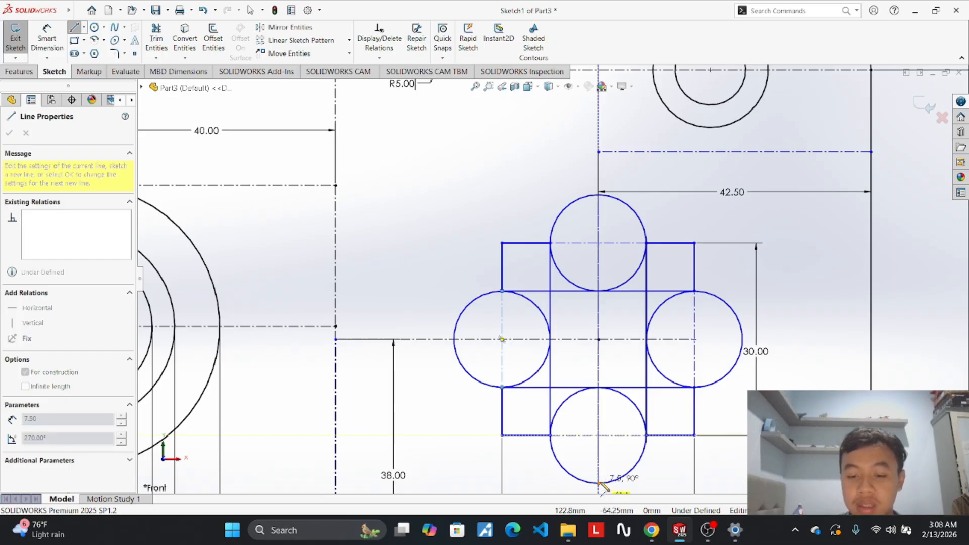
{"action": "left_click", "coordinate": [598, 483]}
{"action": "key", "text": "Escape"}
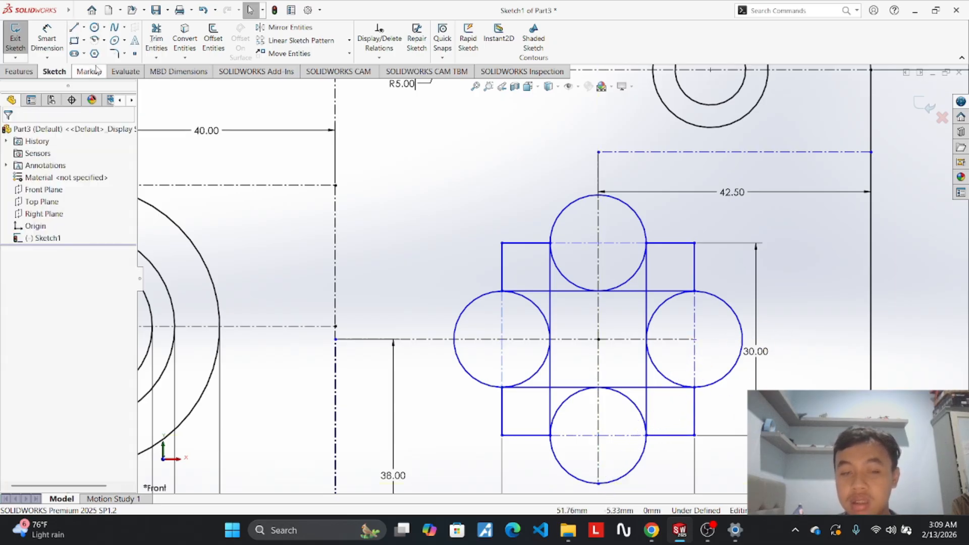
Draw a 7.5 mm horizontal centerline from the right circle's center out to its rightmost point.
{"action": "left_click", "coordinate": [84, 27]}
{"action": "left_click", "coordinate": [89, 47]}
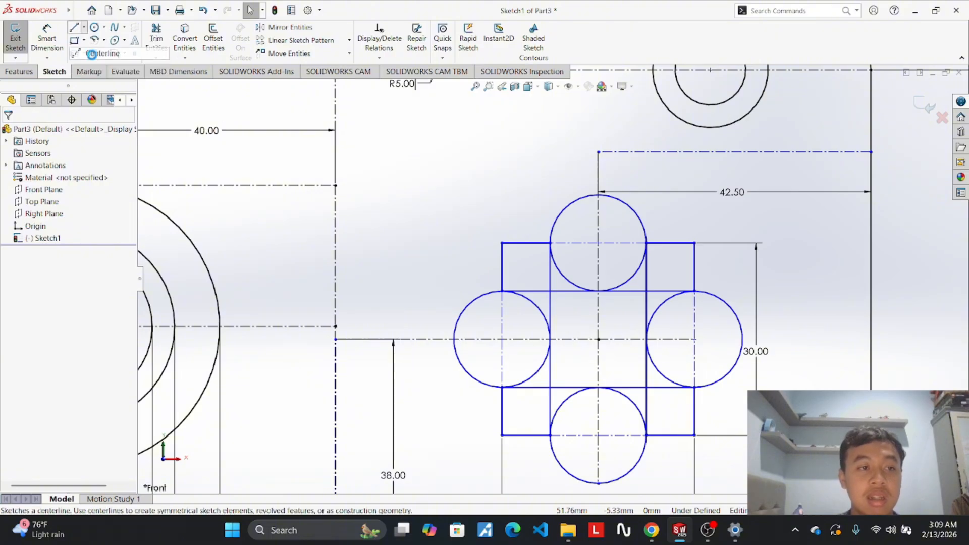
{"action": "left_click", "coordinate": [695, 339]}
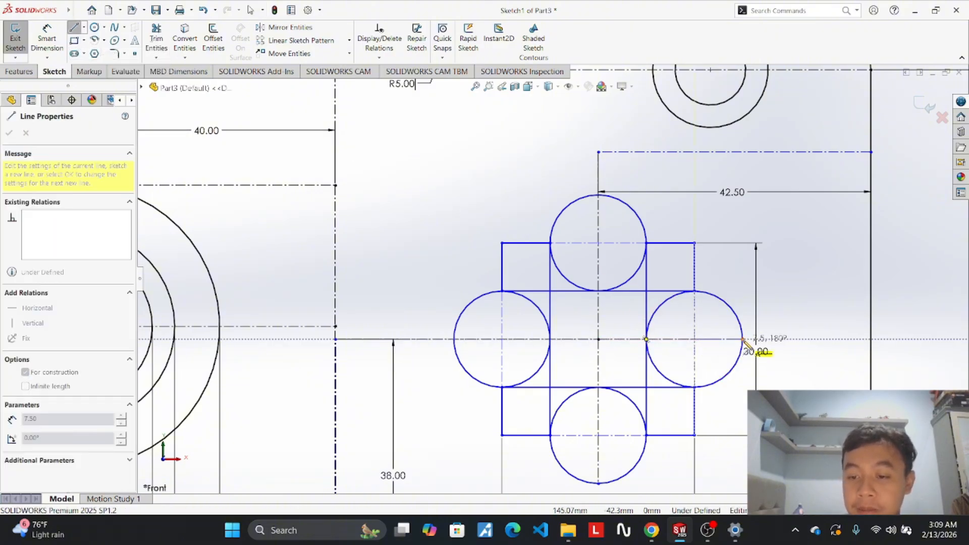
{"action": "left_click", "coordinate": [743, 339]}
{"action": "key", "text": "Escape"}
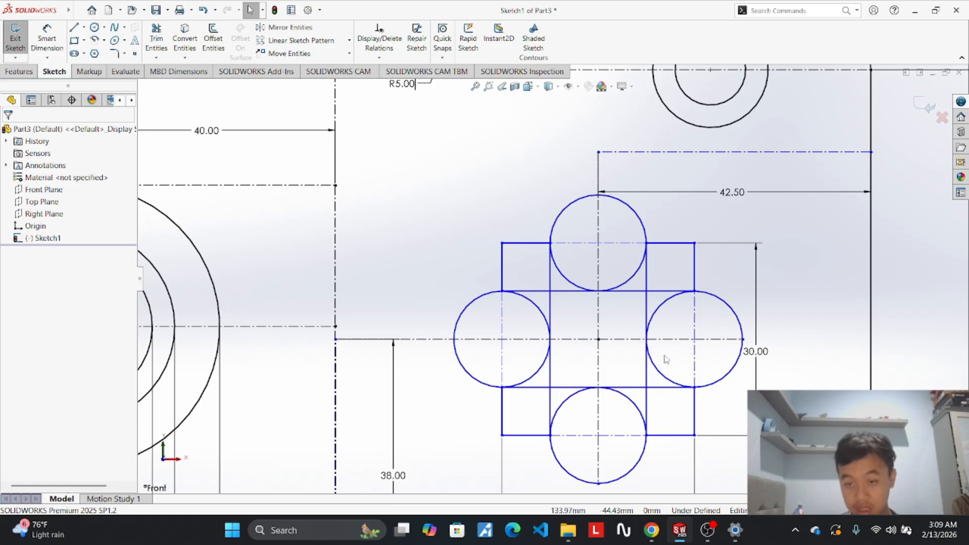
Power-trim the square's four outer corners and all arcs and lines inside the cross, leaving only the rounded cross outline and its centerlines.
{"action": "left_click", "coordinate": [157, 37]}
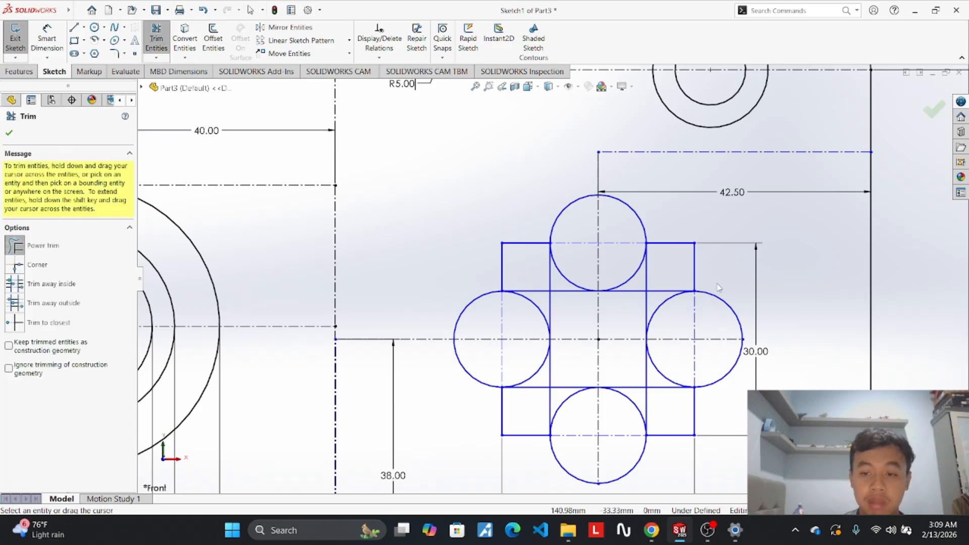
{"action": "left_click_drag", "start_coordinate": [719, 288], "coordinate": [684, 246]}
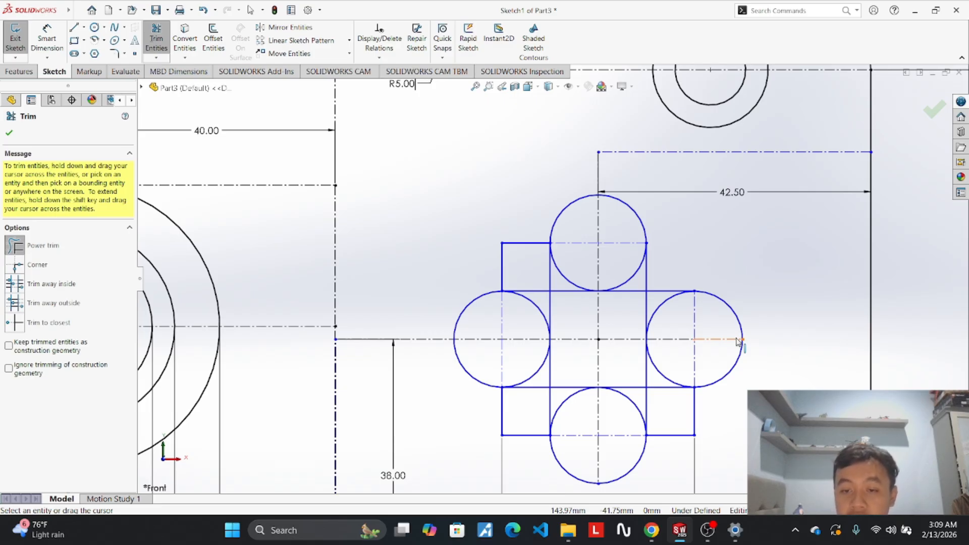
{"action": "mouse_move", "coordinate": [541, 223]}
{"action": "left_mouse_down"}
{"action": "mouse_move", "coordinate": [497, 253]}
{"action": "mouse_move", "coordinate": [533, 352]}
{"action": "left_mouse_up"}
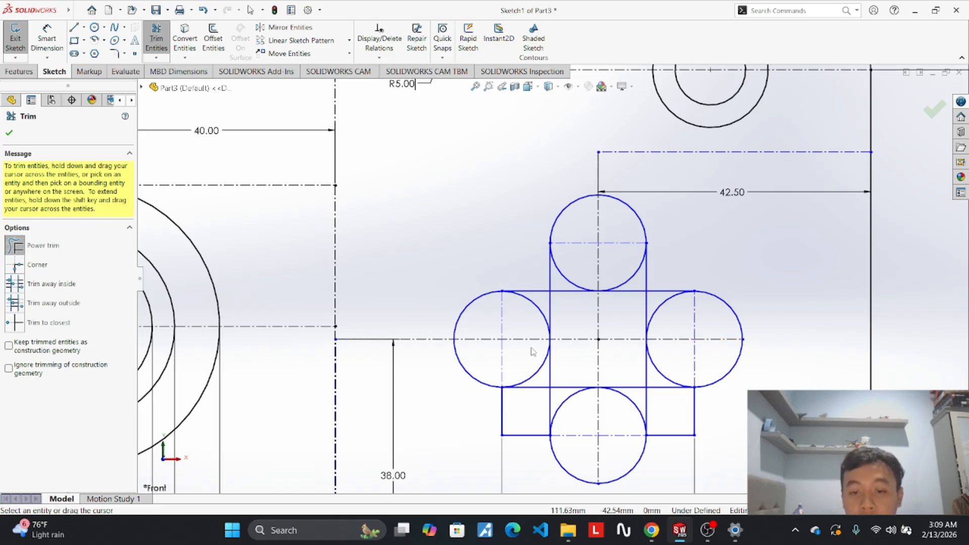
{"action": "left_click_drag", "start_coordinate": [490, 408], "coordinate": [507, 444]}
{"action": "left_click_drag", "start_coordinate": [732, 413], "coordinate": [679, 452]}
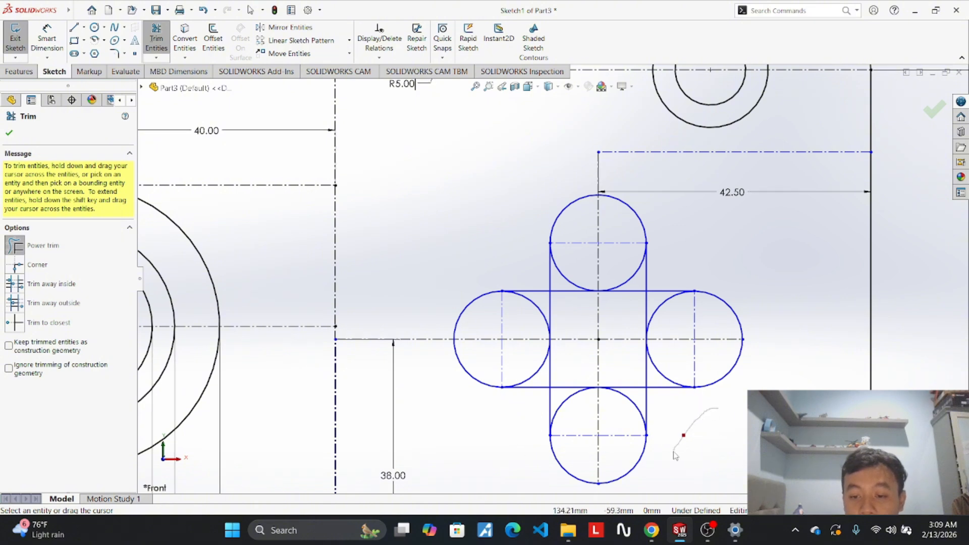
{"action": "scroll", "coordinate": [717, 404], "scroll_direction": "up", "scroll_amount": 2}
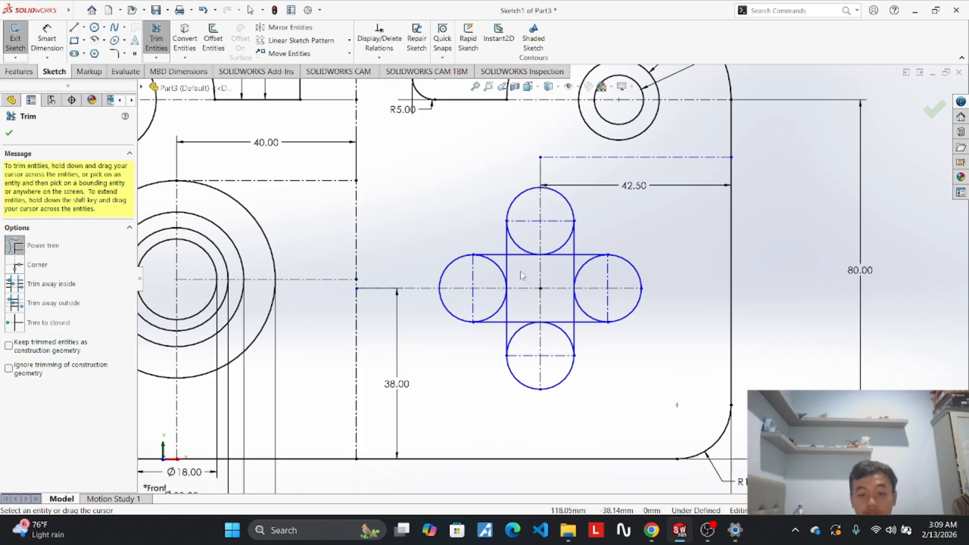
{"action": "mouse_move", "coordinate": [522, 275]}
{"action": "left_mouse_down"}
{"action": "mouse_move", "coordinate": [505, 282]}
{"action": "mouse_move", "coordinate": [508, 305]}
{"action": "mouse_move", "coordinate": [558, 325]}
{"action": "mouse_move", "coordinate": [592, 276]}
{"action": "mouse_move", "coordinate": [581, 252]}
{"action": "mouse_move", "coordinate": [548, 238]}
{"action": "mouse_move", "coordinate": [520, 266]}
{"action": "left_mouse_up"}
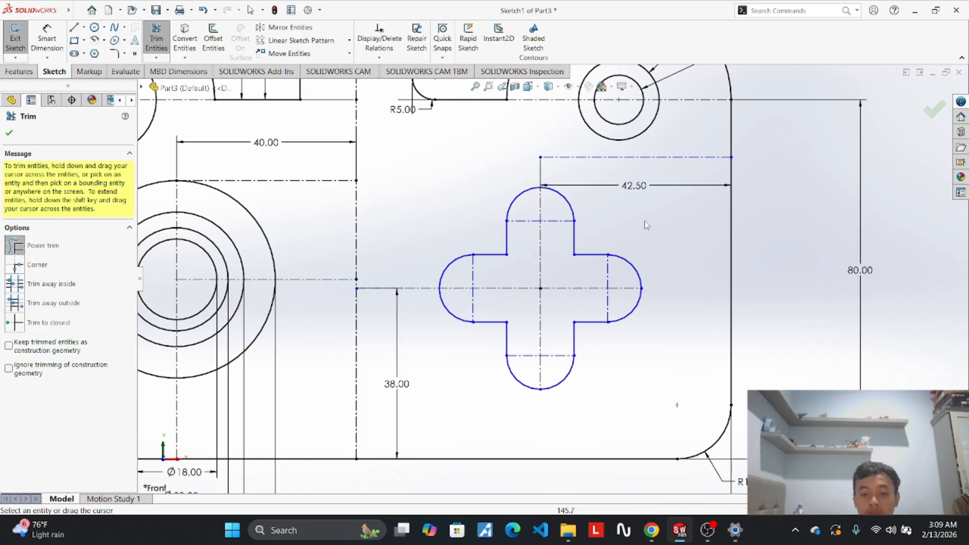
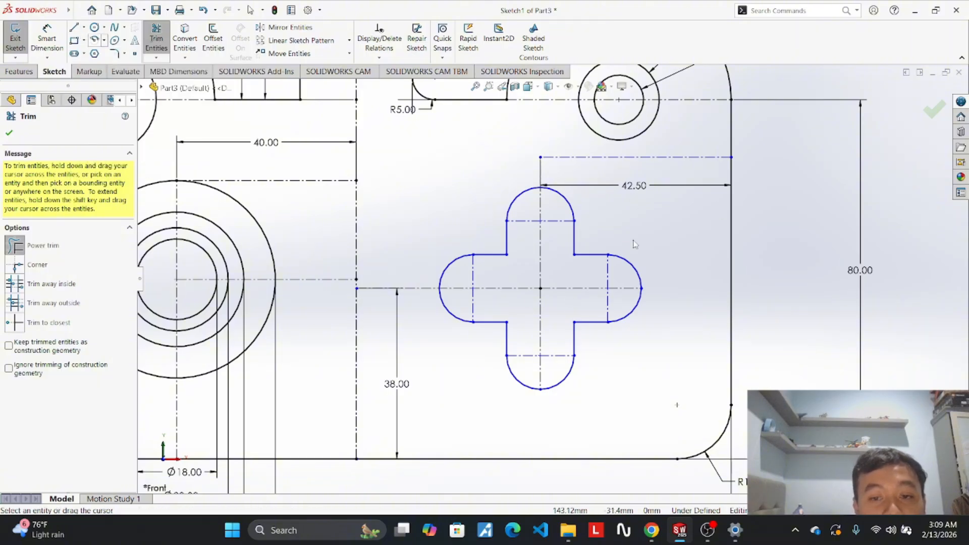
Dimension the radii of the cross's bottom and right end arcs.
{"action": "left_click", "coordinate": [57, 36]}
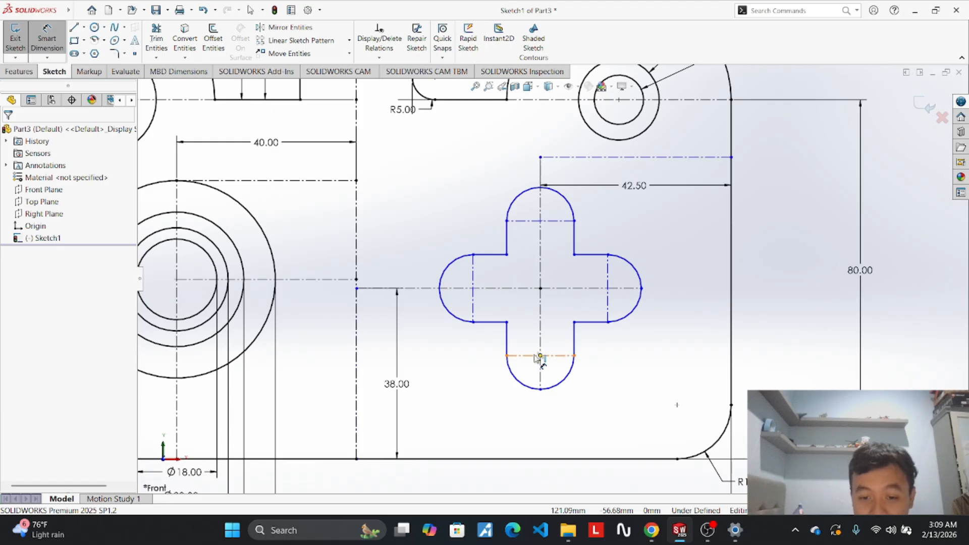
{"action": "left_click", "coordinate": [560, 388]}
{"action": "left_click", "coordinate": [581, 418]}
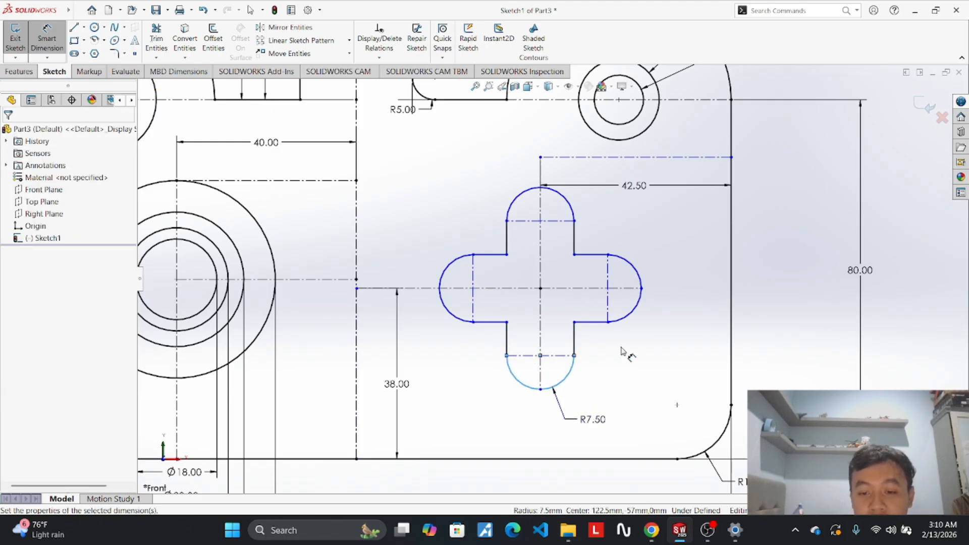
{"action": "key", "text": "Return"}
{"action": "left_click", "coordinate": [642, 281]}
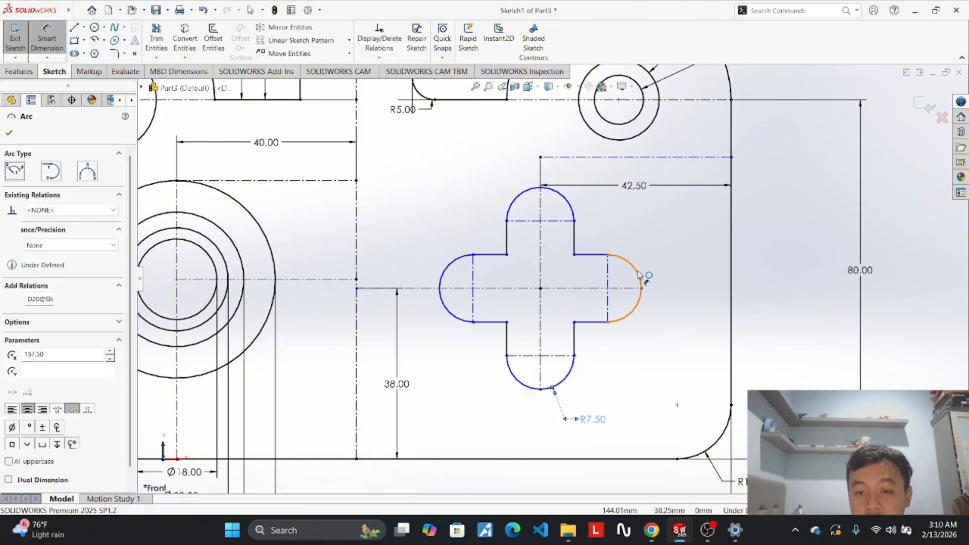
{"action": "left_click", "coordinate": [681, 247]}
{"action": "key", "text": "Return"}
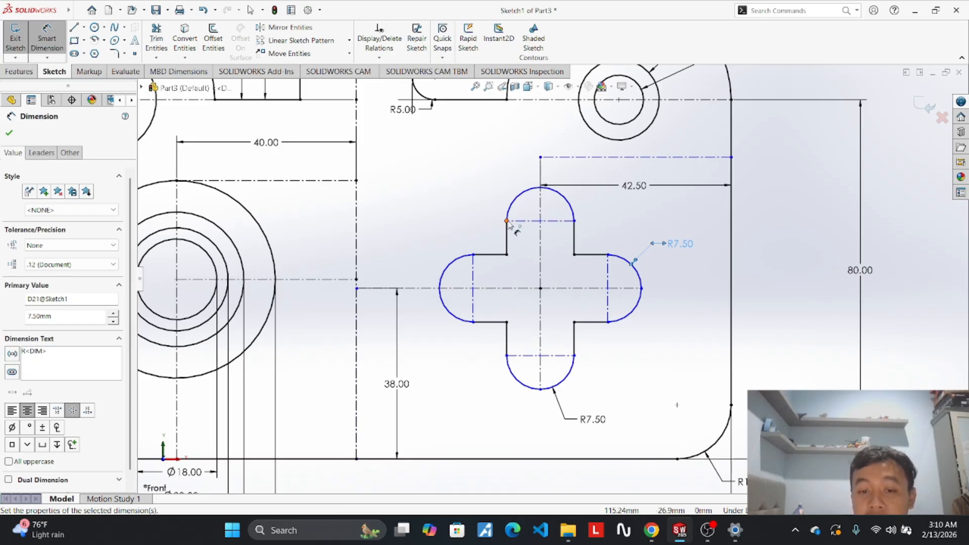
Dimension the cross's overall width between the outermost points of its left and right arcs, placed below the cross.
{"action": "left_click", "coordinate": [439, 291]}
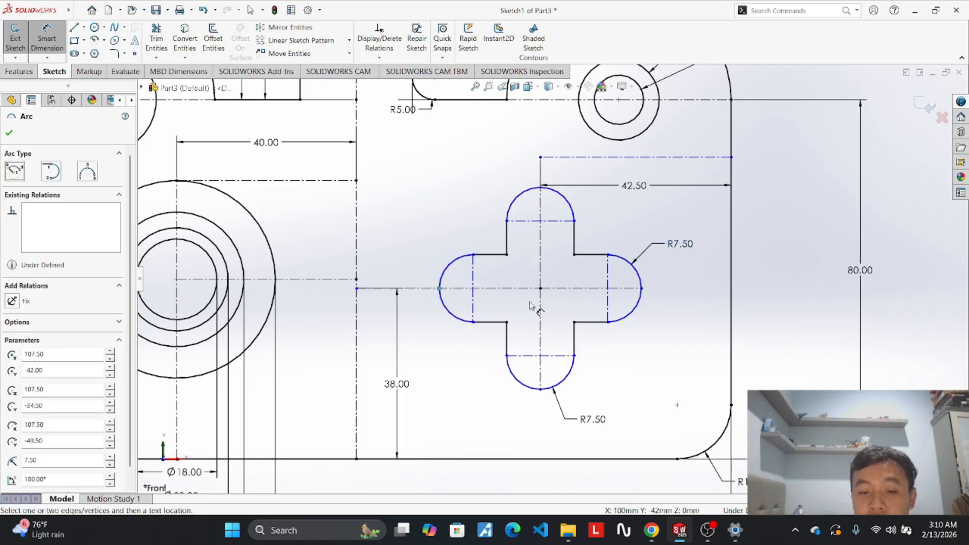
{"action": "left_click", "coordinate": [641, 289]}
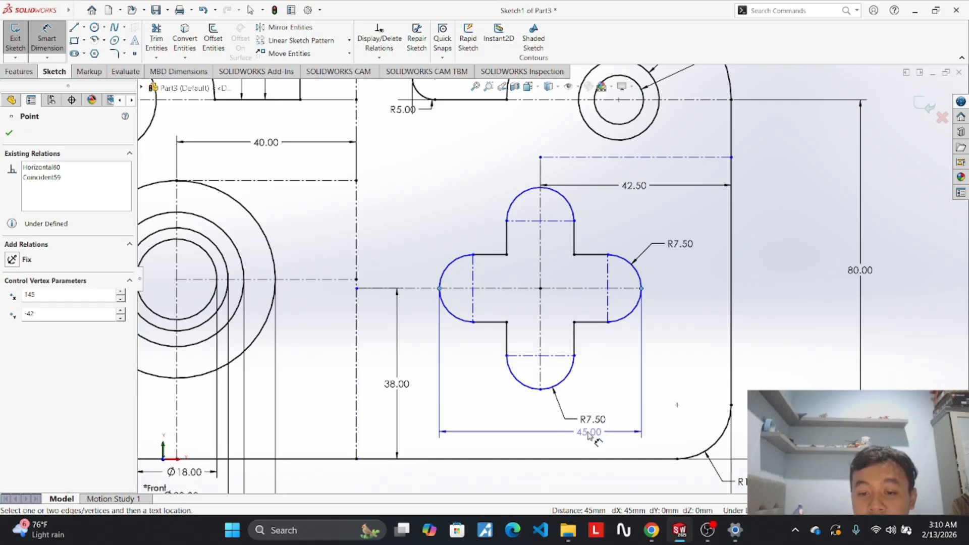
{"action": "left_click", "coordinate": [545, 444]}
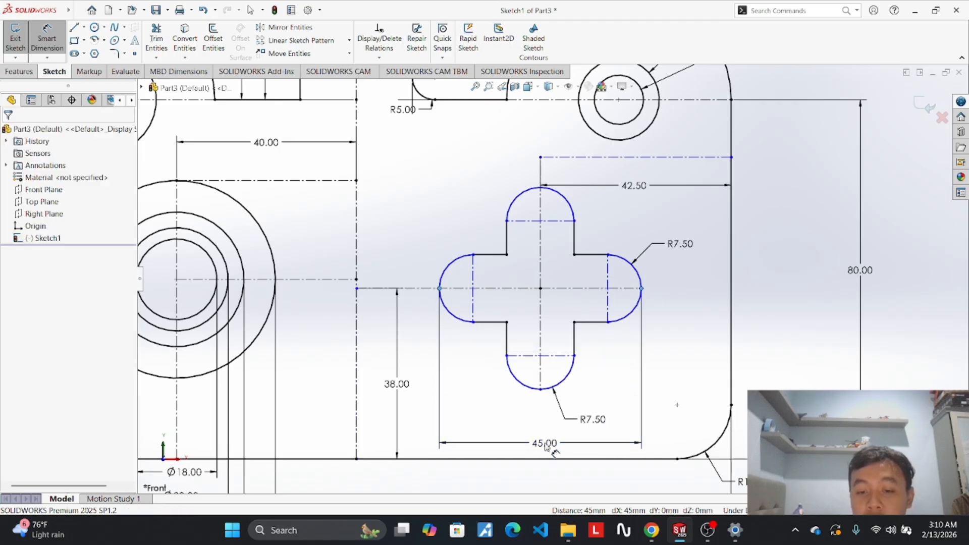
{"action": "key", "text": "Return"}
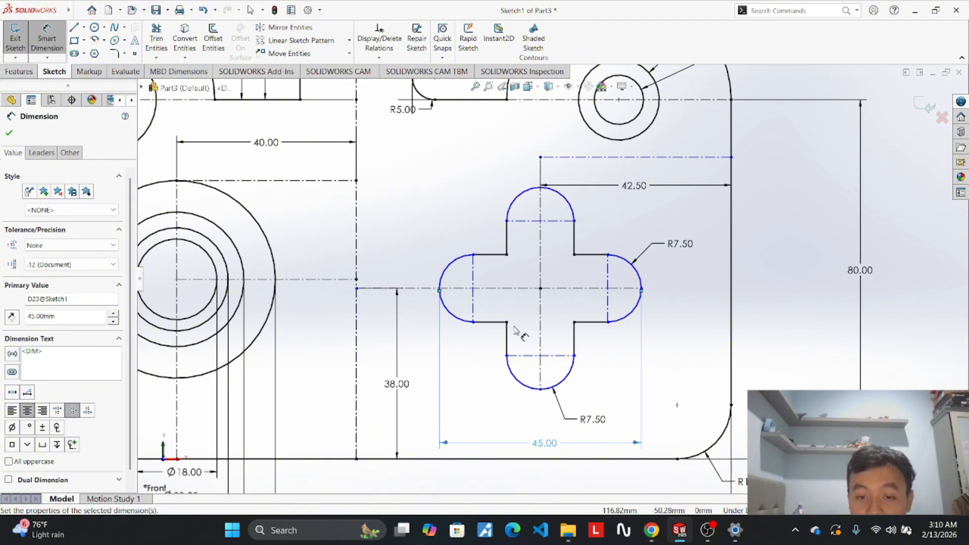
Try to dimension the horizontal distance between the centers of the cross's left and right arcs.
{"action": "left_click", "coordinate": [473, 289]}
{"action": "left_click", "coordinate": [609, 288]}
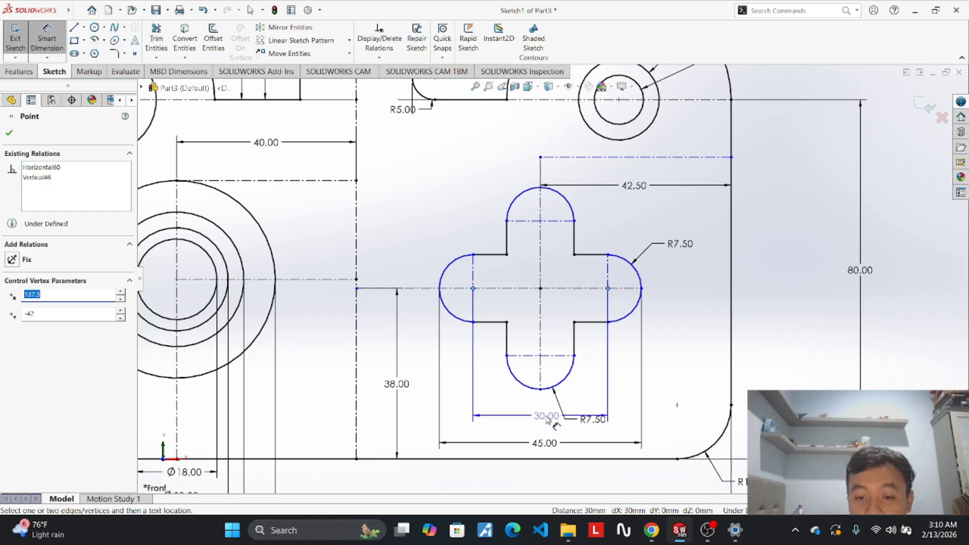
{"action": "left_click", "coordinate": [541, 406]}
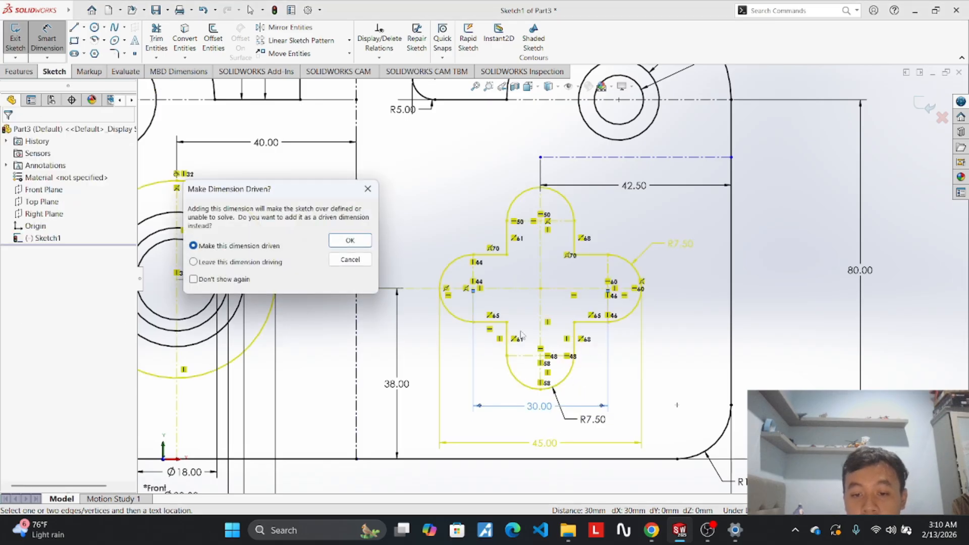
{"action": "left_click", "coordinate": [366, 191]}
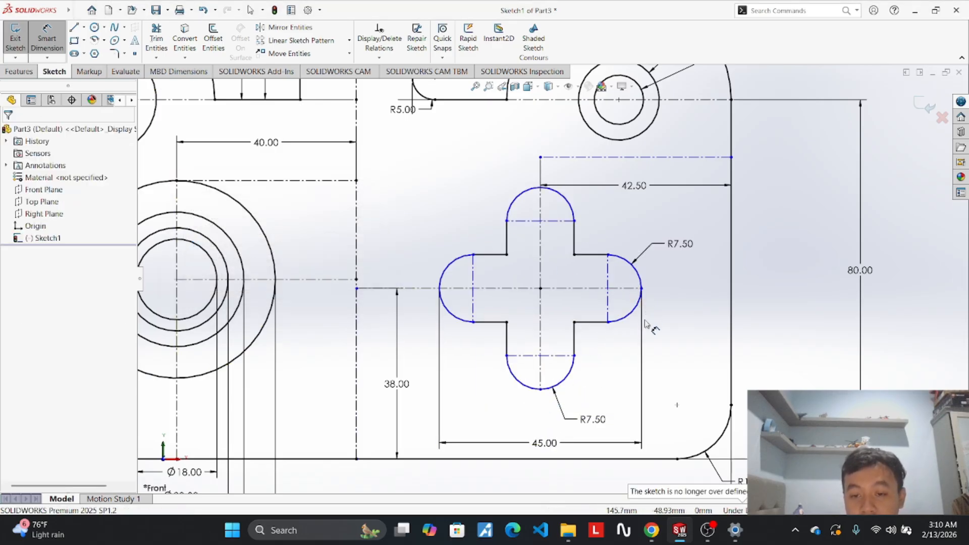
Try to dimension the height of the cross's right arm between the two endpoints of its end arc.
{"action": "left_click", "coordinate": [608, 255]}
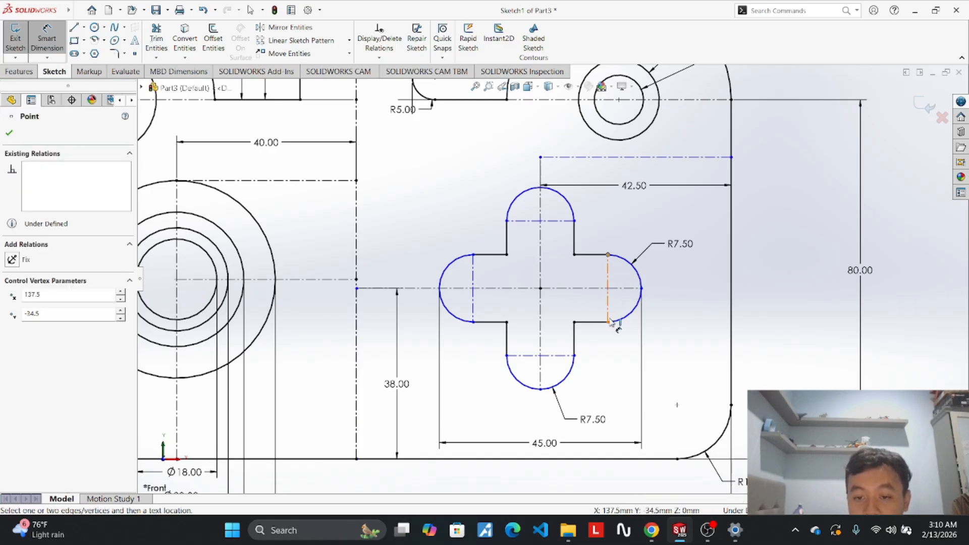
{"action": "left_click", "coordinate": [610, 313]}
{"action": "key", "text": "Escape"}
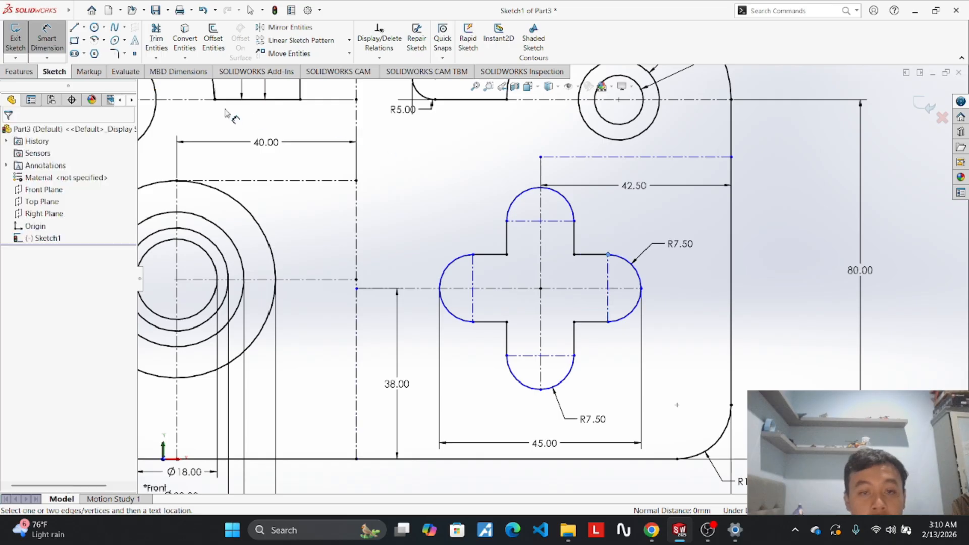
{"action": "left_click", "coordinate": [57, 38]}
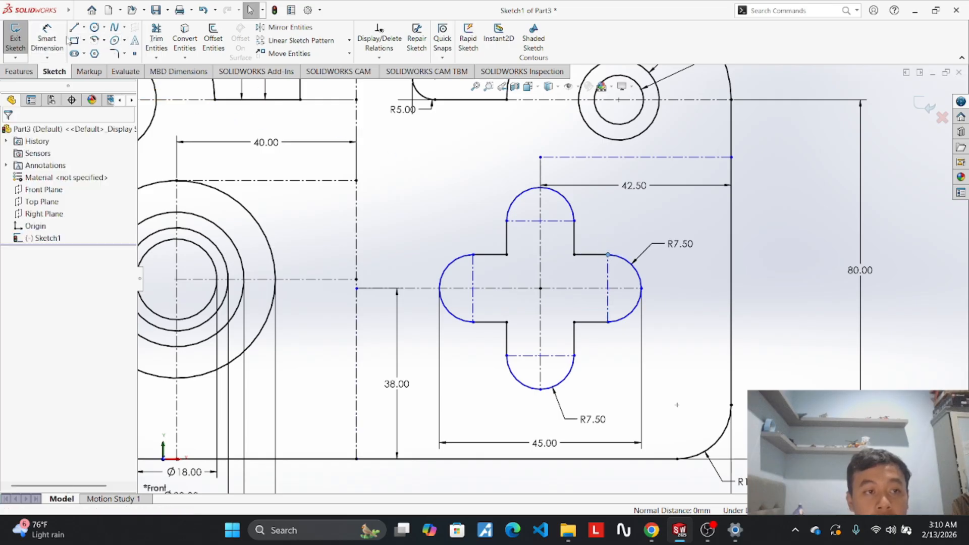
{"action": "left_click", "coordinate": [63, 40]}
{"action": "left_click", "coordinate": [608, 255]}
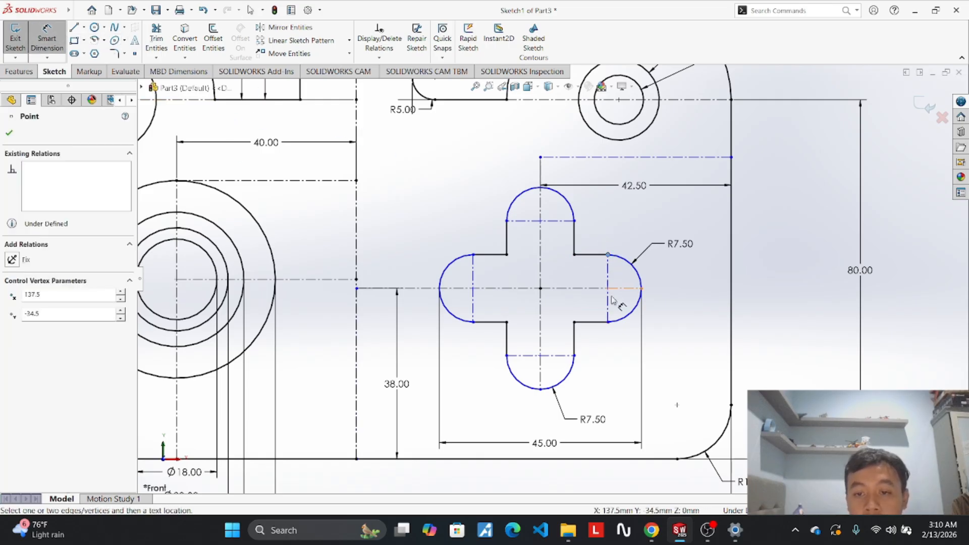
{"action": "left_click", "coordinate": [608, 322]}
{"action": "left_click", "coordinate": [682, 298]}
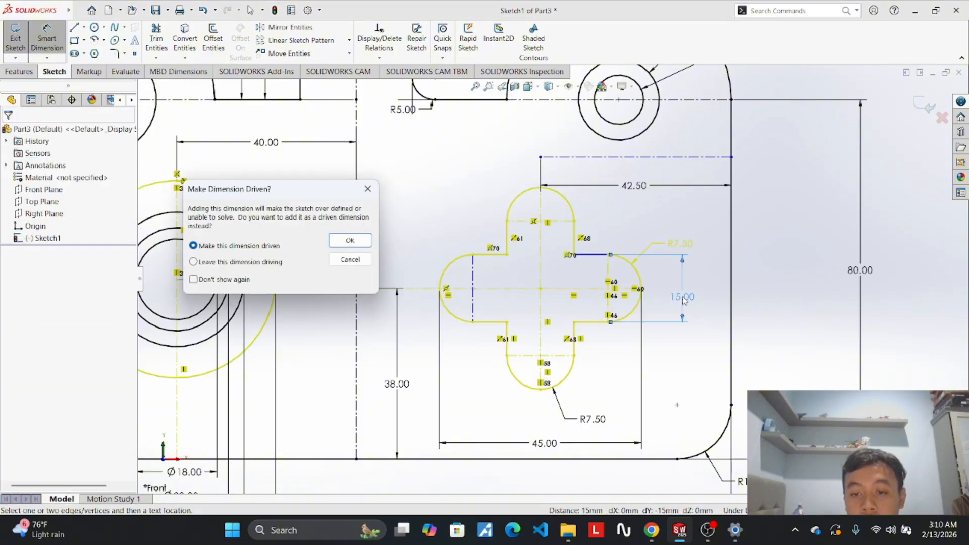
{"action": "key", "text": "Escape"}
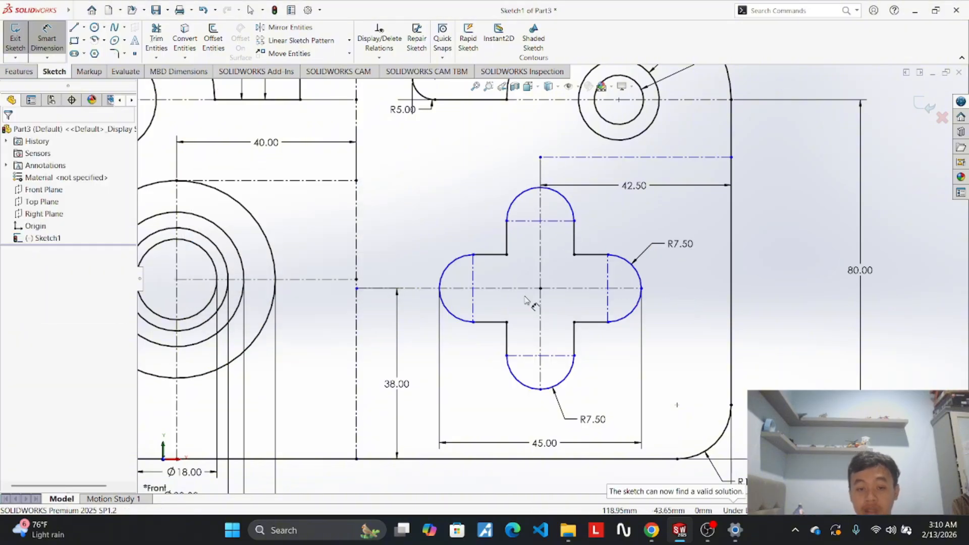
Dimension the horizontal distance from the vertical centerline between the rings and the cross to the upper arc's left endpoint.
{"action": "scroll", "coordinate": [505, 271], "scroll_direction": "down", "scroll_amount": 2}
{"action": "scroll", "coordinate": [505, 271], "scroll_direction": "up", "scroll_amount": 1}
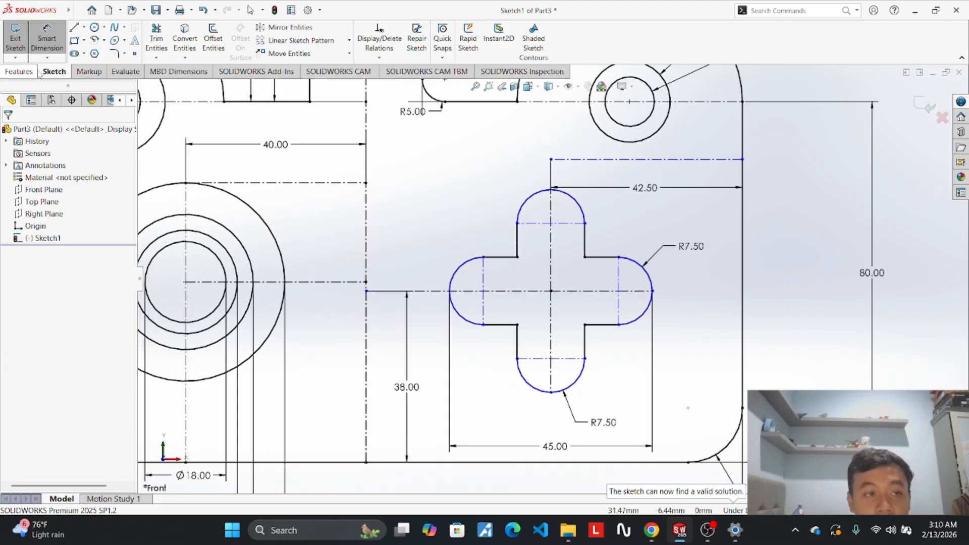
{"action": "left_click", "coordinate": [518, 224]}
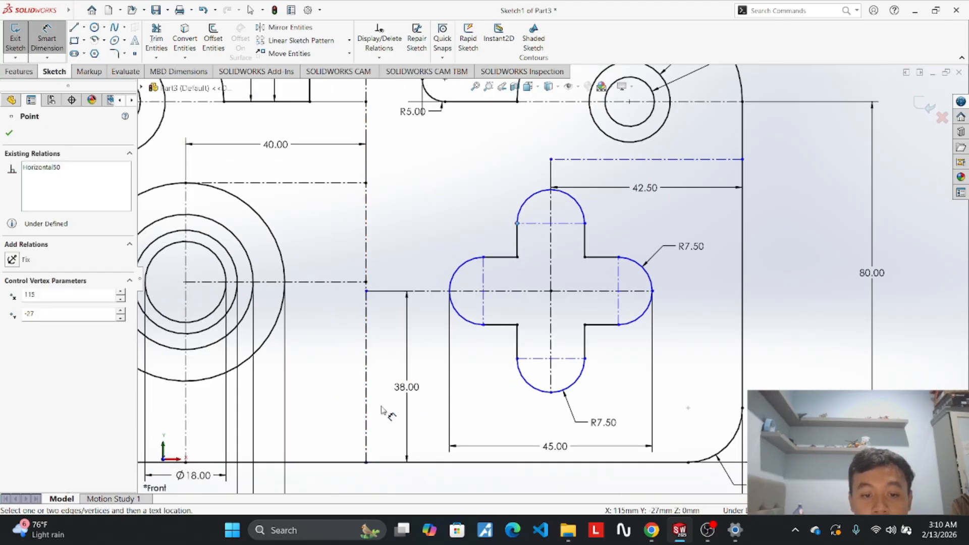
{"action": "left_click", "coordinate": [367, 457]}
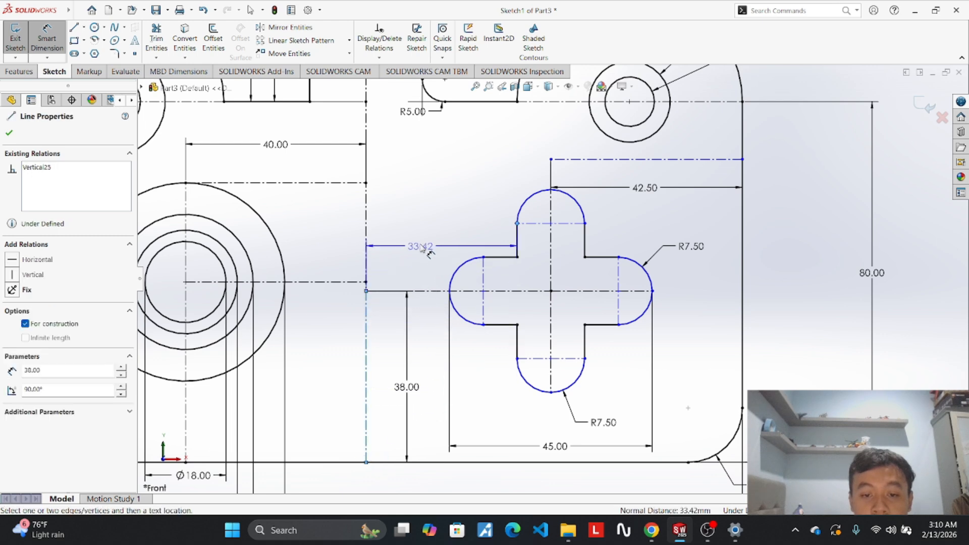
{"action": "left_click", "coordinate": [433, 223]}
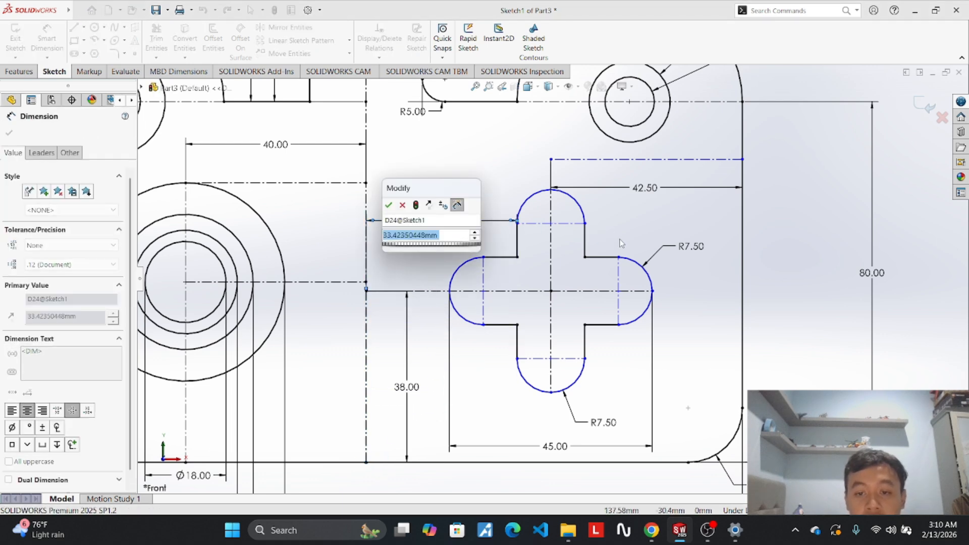
{"action": "key", "text": "Return"}
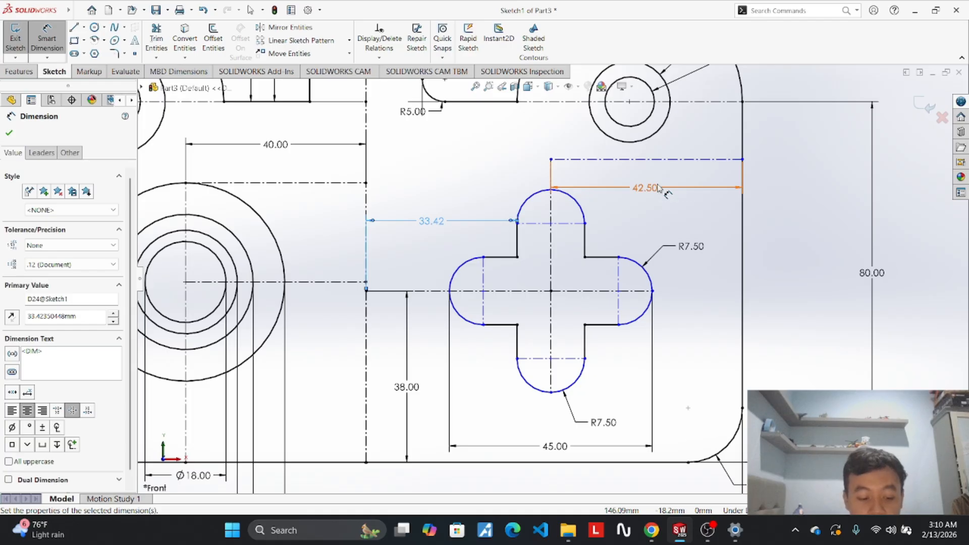
Undo the most recent sketch changes, including the new horizontal distance dimension, and redo them.
{"action": "key", "text": "Escape"}
{"action": "key", "text": "ctrl+z"}
{"action": "key", "text": "ctrl+z"}
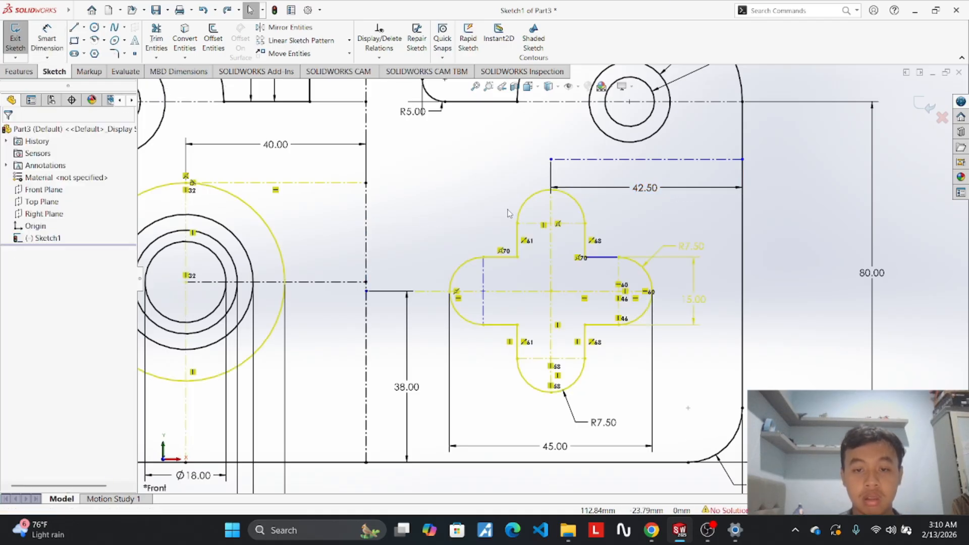
{"action": "left_click", "coordinate": [228, 10]}
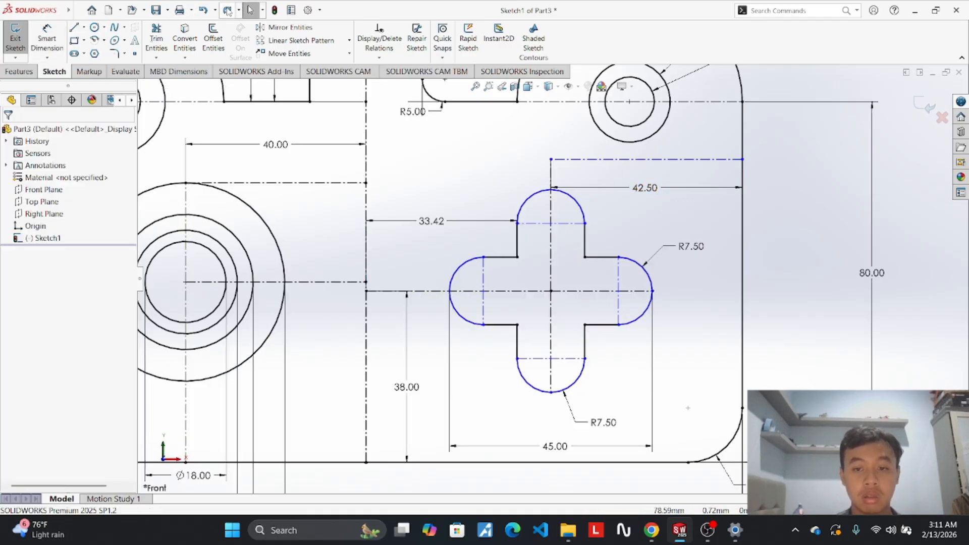
Delete the cross's 33.42 mm horizontal dimension and dimension the vertical distance from the plate's bottom edge to the upper arc's left endpoint.
{"action": "right_click", "coordinate": [445, 225]}
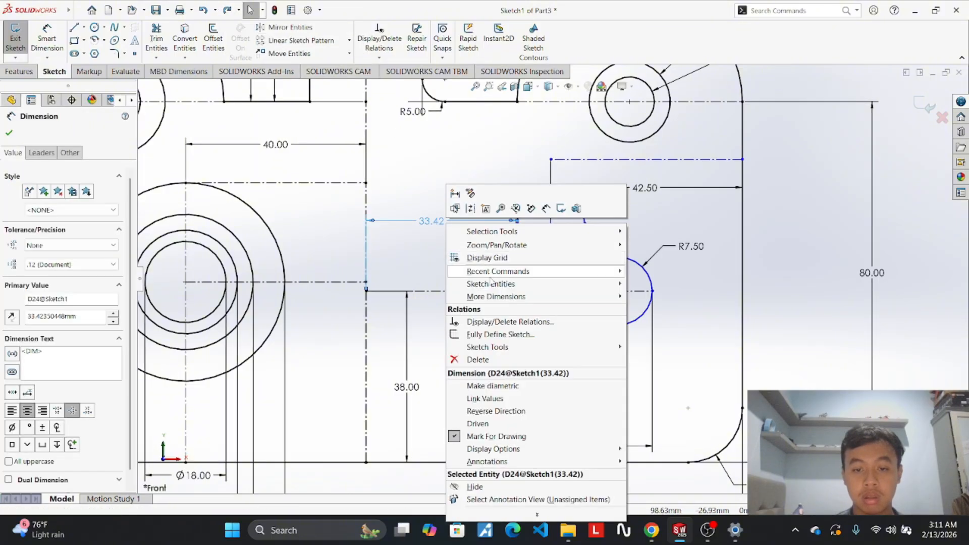
{"action": "left_click", "coordinate": [407, 359]}
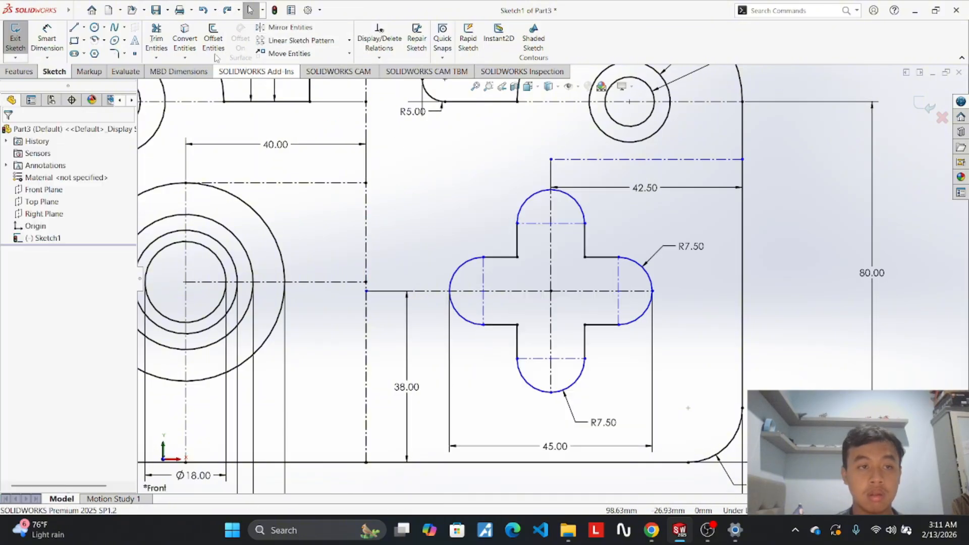
{"action": "left_click", "coordinate": [47, 38]}
{"action": "left_click", "coordinate": [518, 224]}
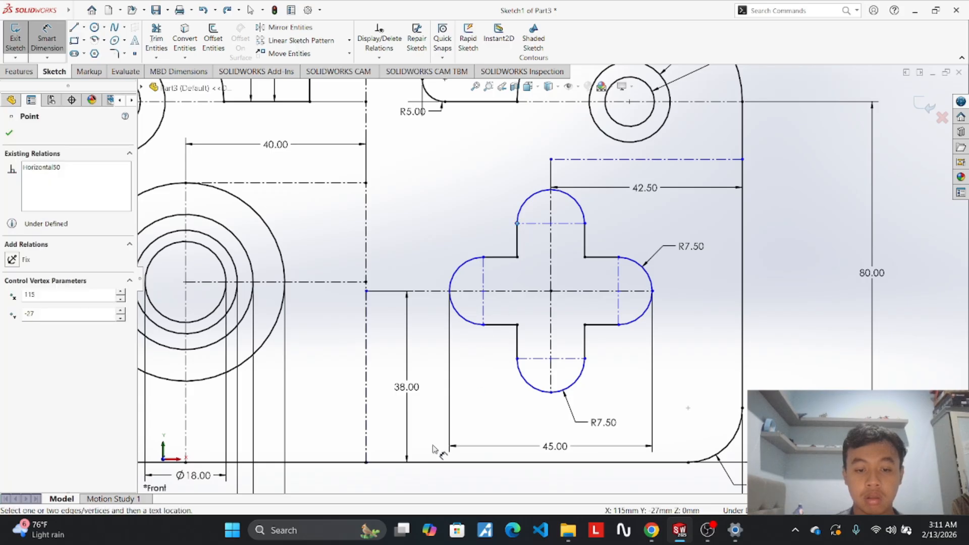
{"action": "left_click", "coordinate": [689, 463]}
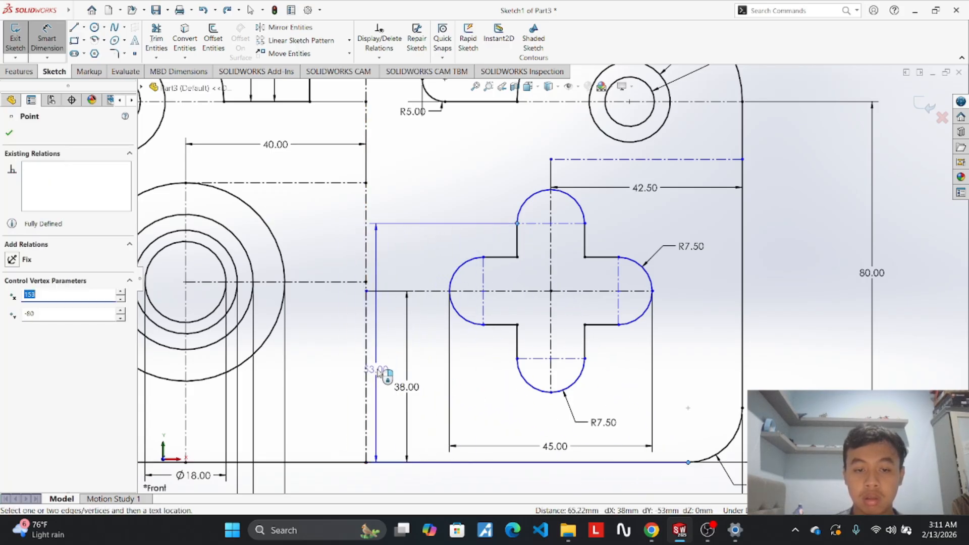
{"action": "left_click", "coordinate": [384, 376]}
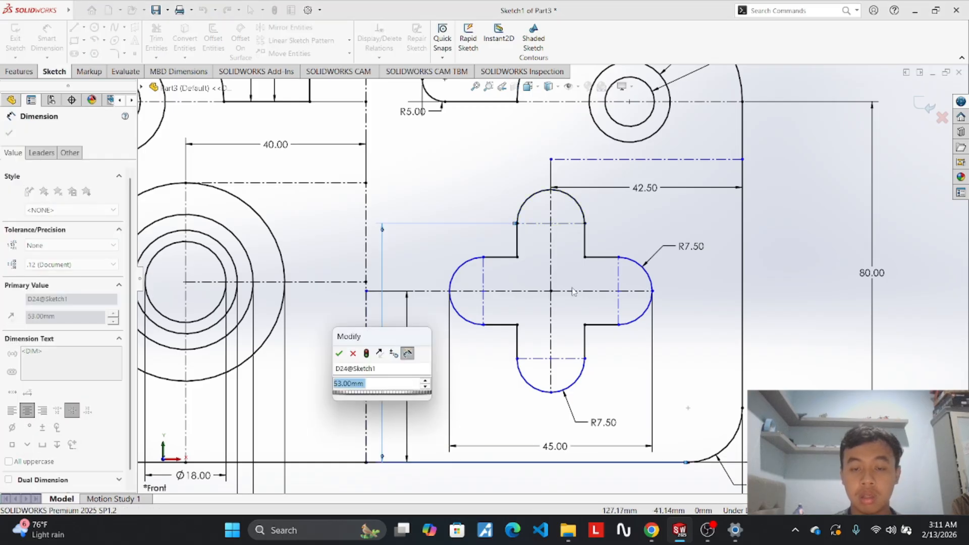
{"action": "key", "text": "Return"}
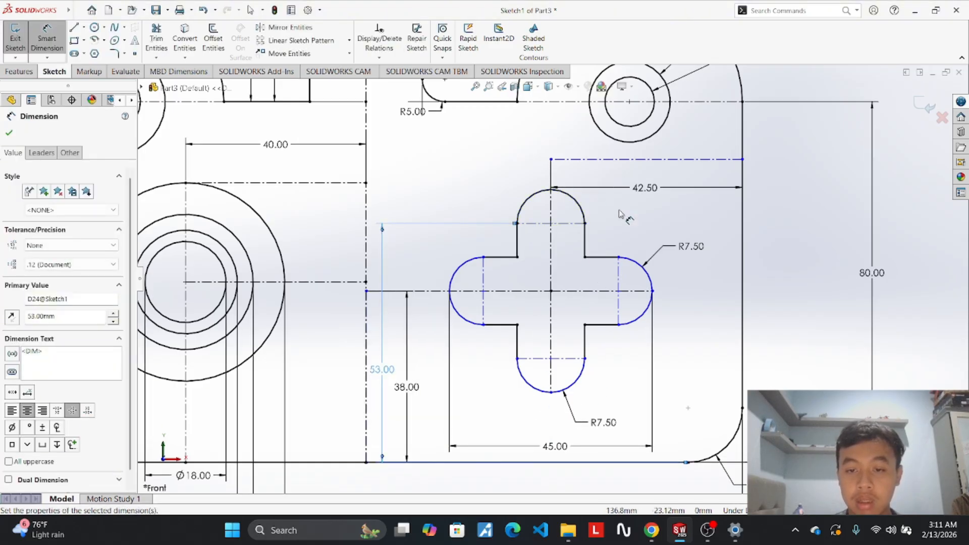
Dimension the vertical distance from the plate's bottom edge to the lower arc's left endpoint, and space out the vertical dimensions beside the cross.
{"action": "left_click", "coordinate": [517, 359]}
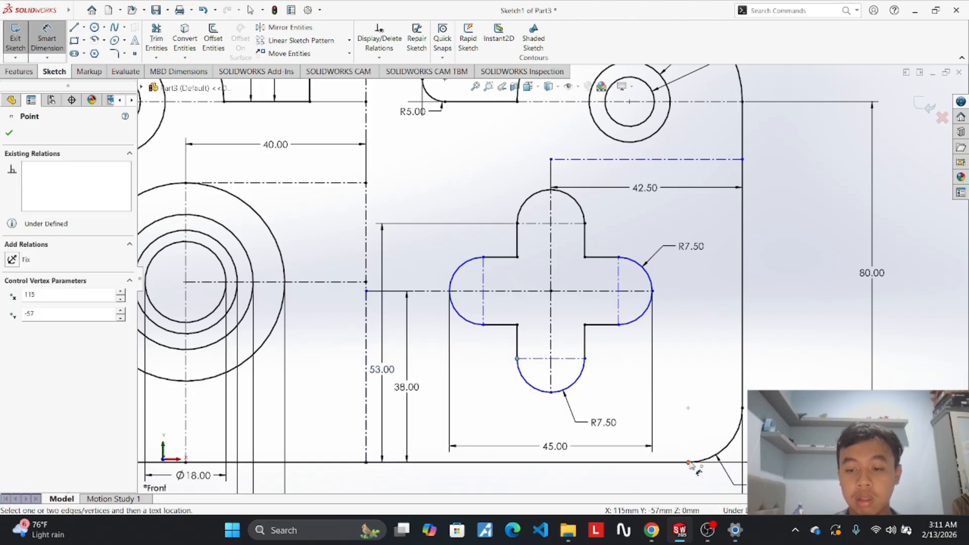
{"action": "left_click", "coordinate": [689, 462]}
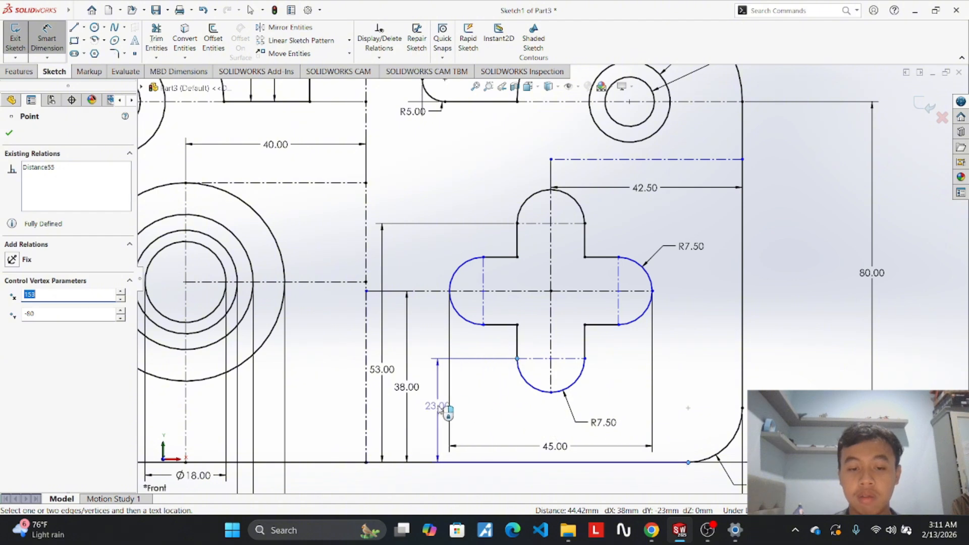
{"action": "left_click", "coordinate": [447, 412]}
{"action": "key", "text": "Return"}
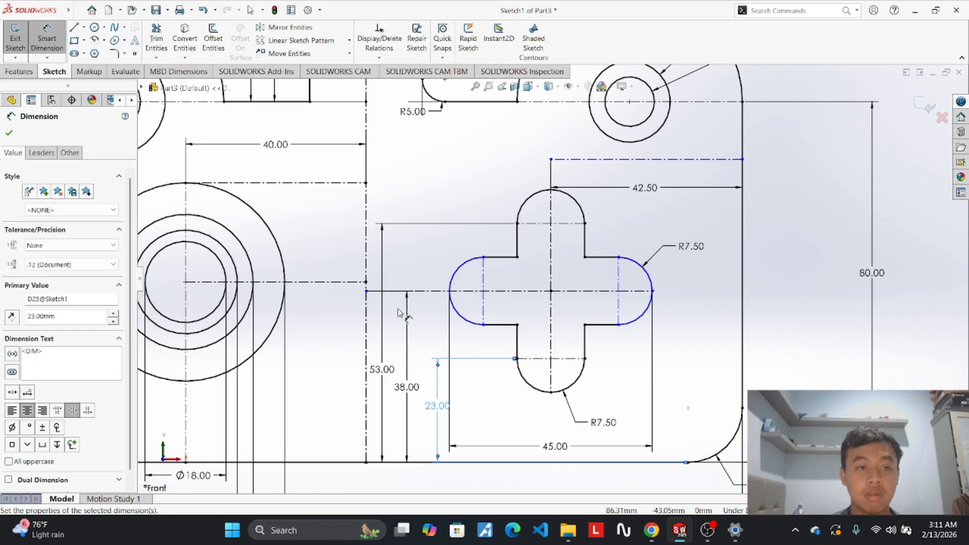
{"action": "left_click_drag", "start_coordinate": [433, 402], "coordinate": [485, 409]}
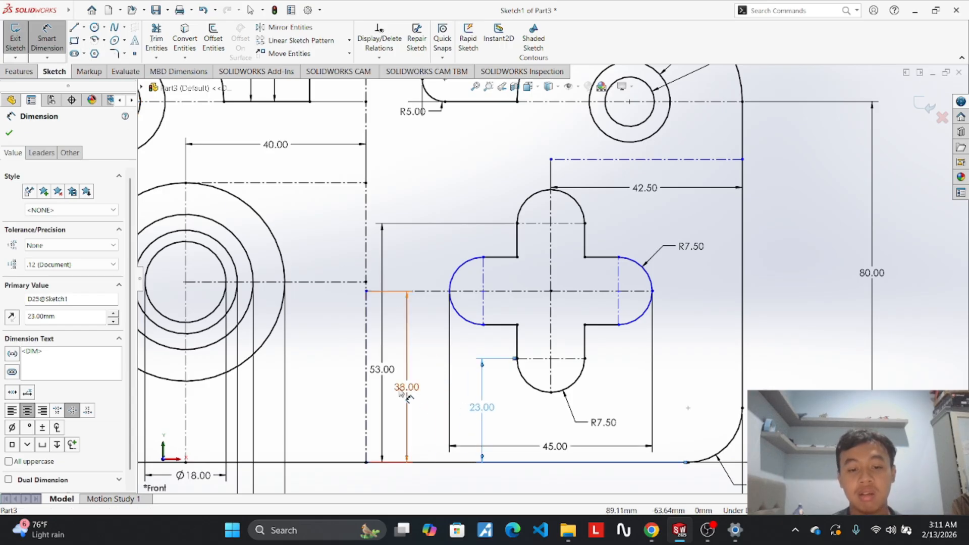
{"action": "left_click_drag", "start_coordinate": [382, 370], "coordinate": [393, 372]}
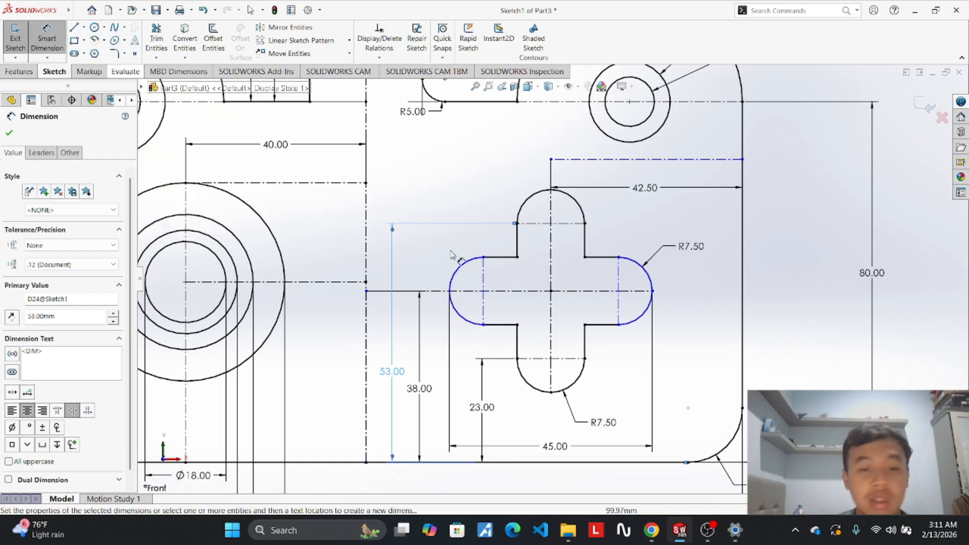
{"action": "left_click", "coordinate": [484, 325]}
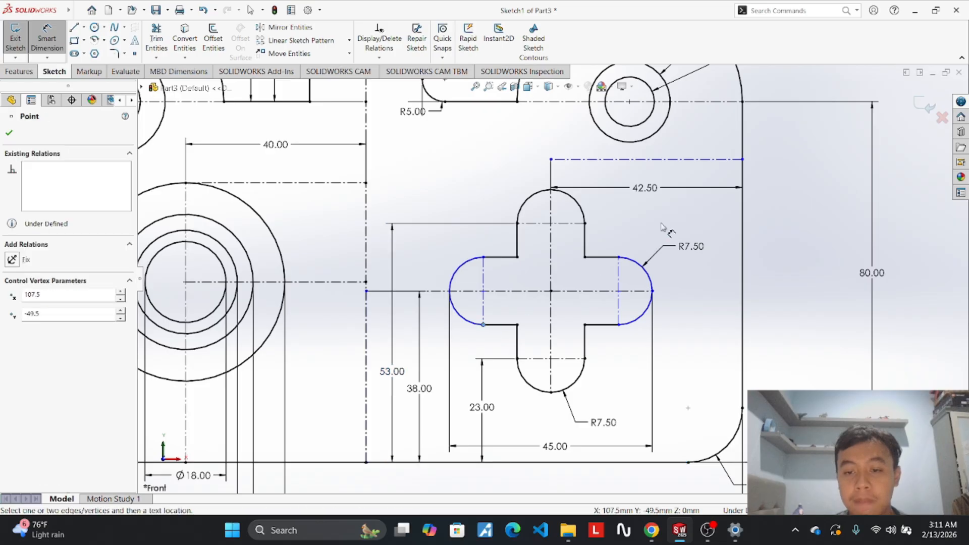
{"action": "left_click", "coordinate": [743, 165]}
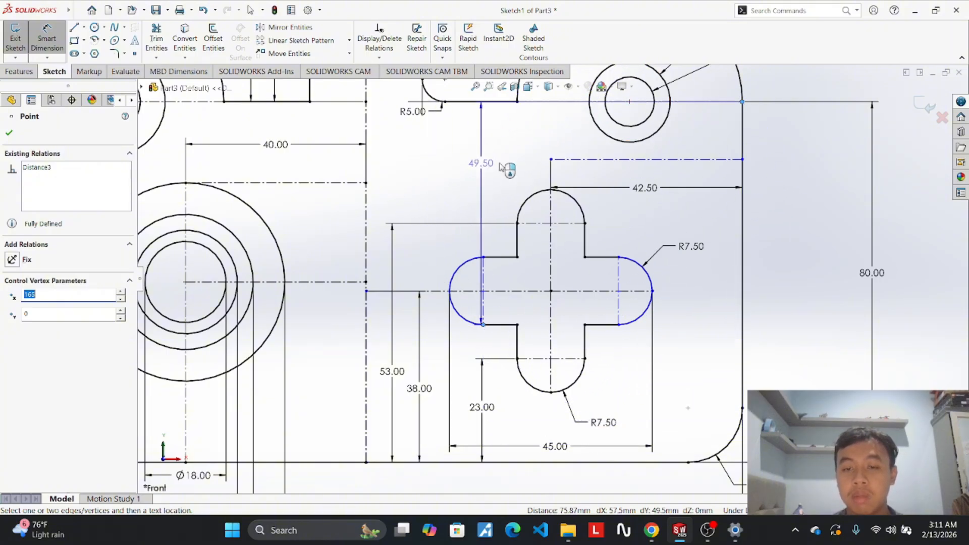
{"action": "key", "text": "Escape"}
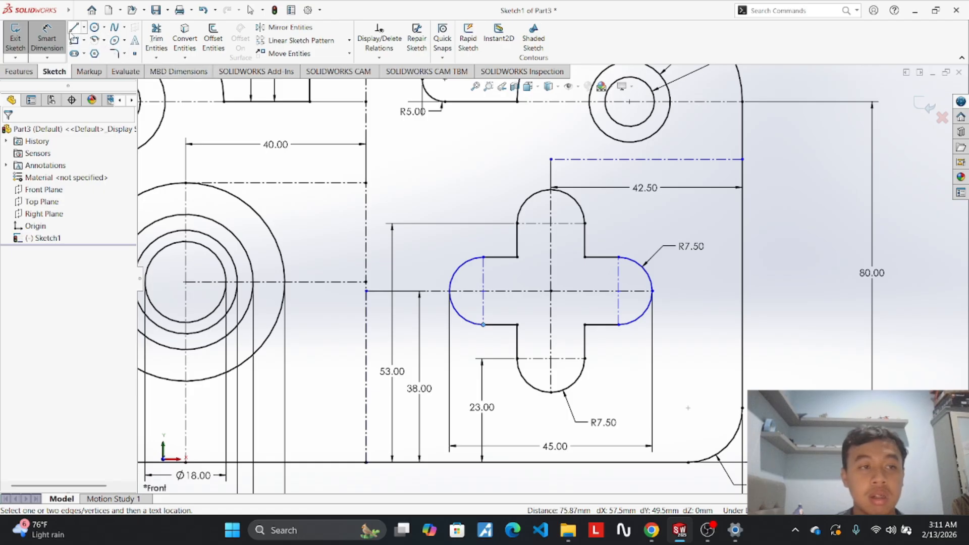
{"action": "left_click", "coordinate": [485, 258]}
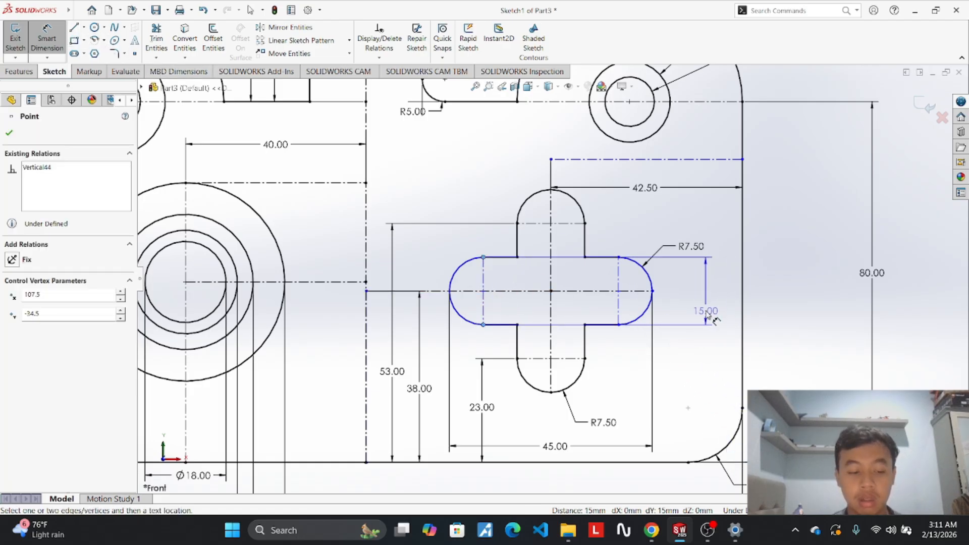
{"action": "key", "text": "Escape"}
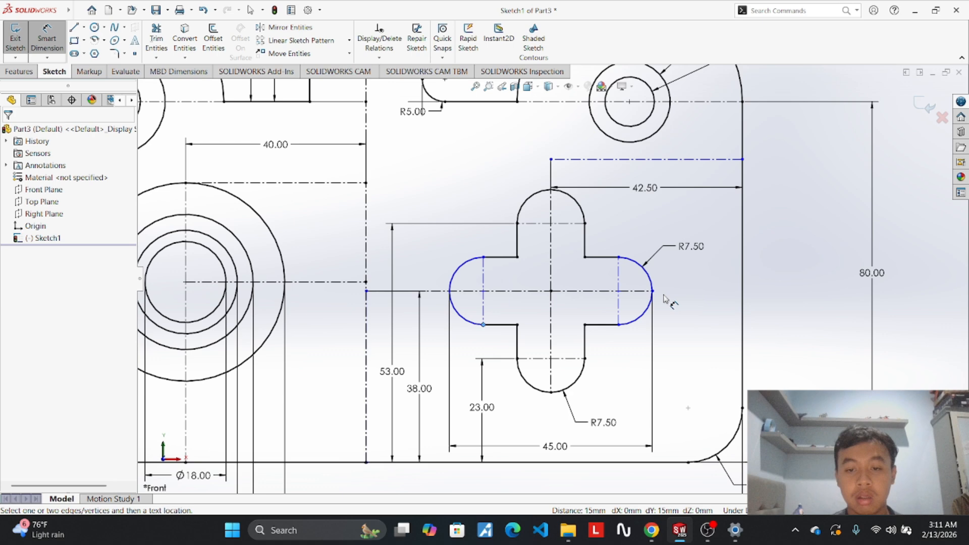
{"action": "left_click", "coordinate": [484, 258]}
{"action": "key", "text": "Escape"}
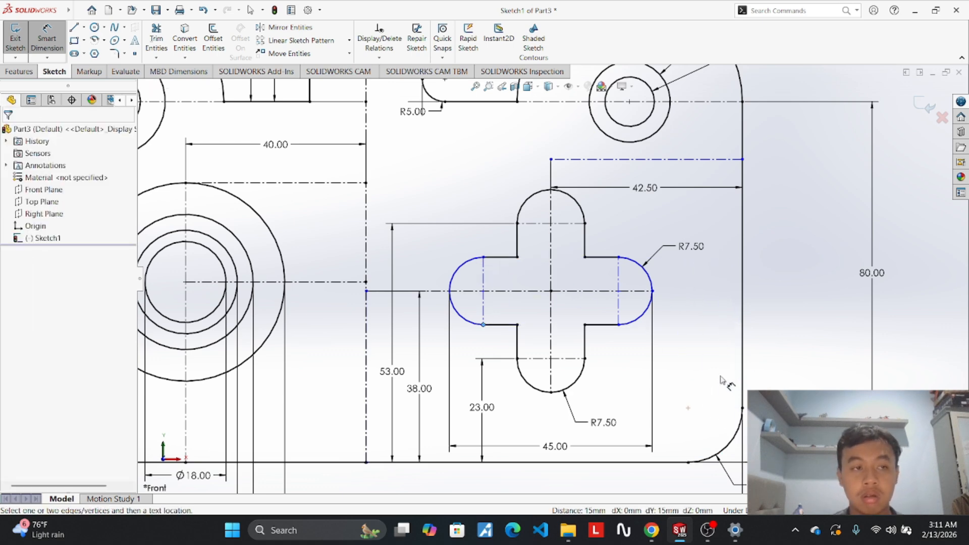
Dimension the horizontal distance from the upper endpoint of the cross's left arc to the plate's right edge.
{"action": "left_click", "coordinate": [485, 258]}
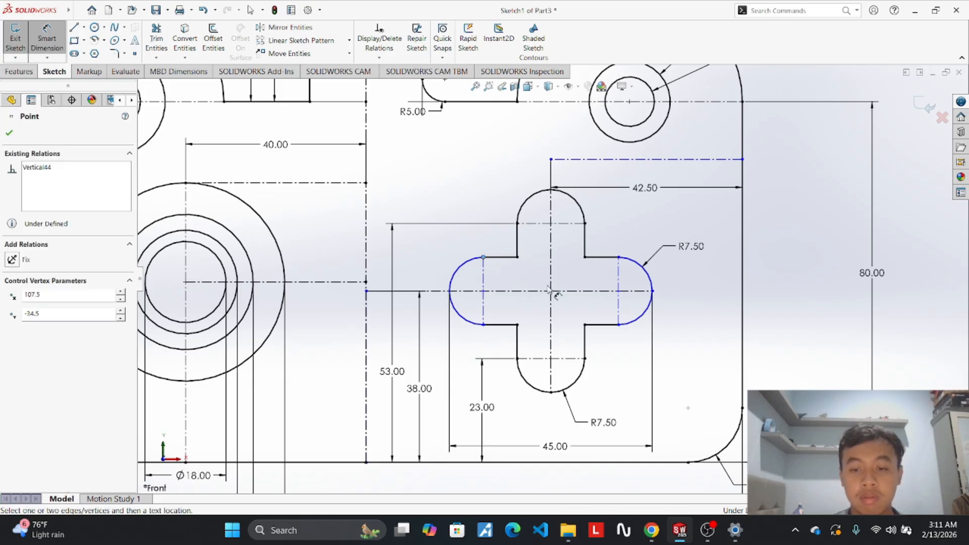
{"action": "left_click", "coordinate": [743, 410]}
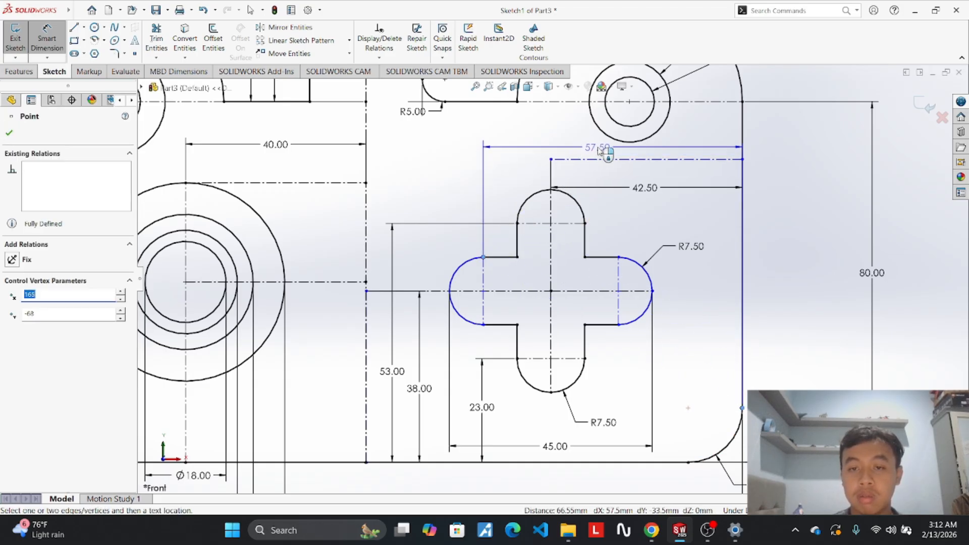
{"action": "left_click", "coordinate": [599, 149]}
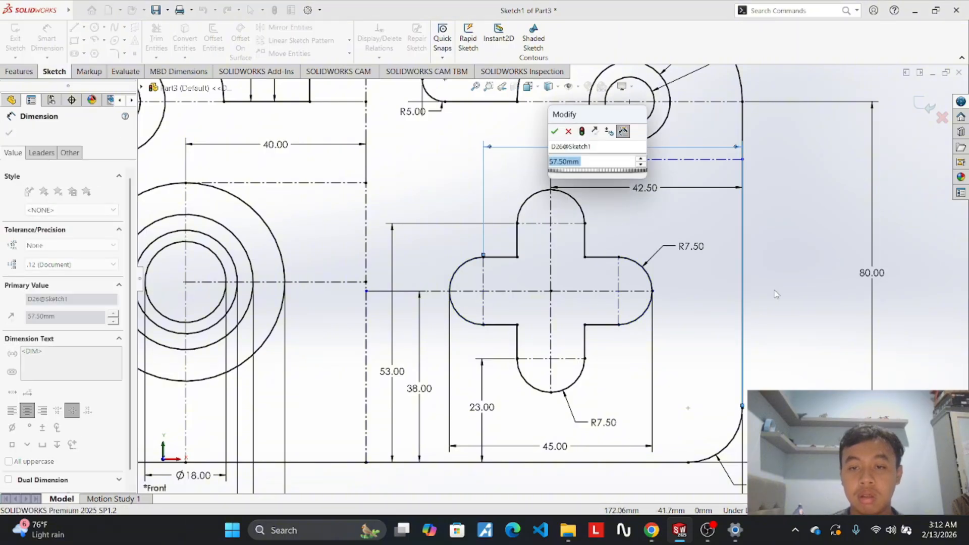
{"action": "key", "text": "Return"}
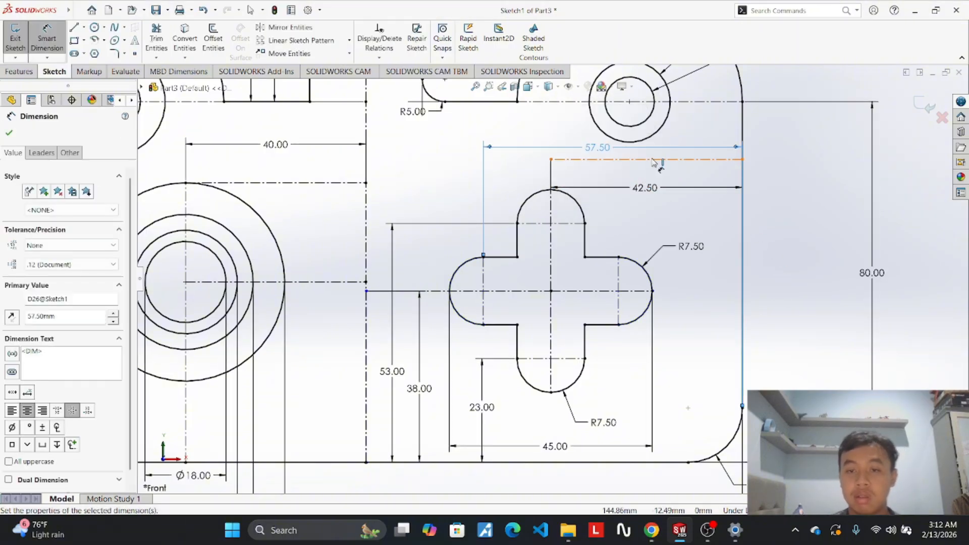
{"action": "scroll", "coordinate": [654, 162], "scroll_direction": "down", "scroll_amount": 2}
{"action": "scroll", "coordinate": [505, 339], "scroll_direction": "up", "scroll_amount": 2}
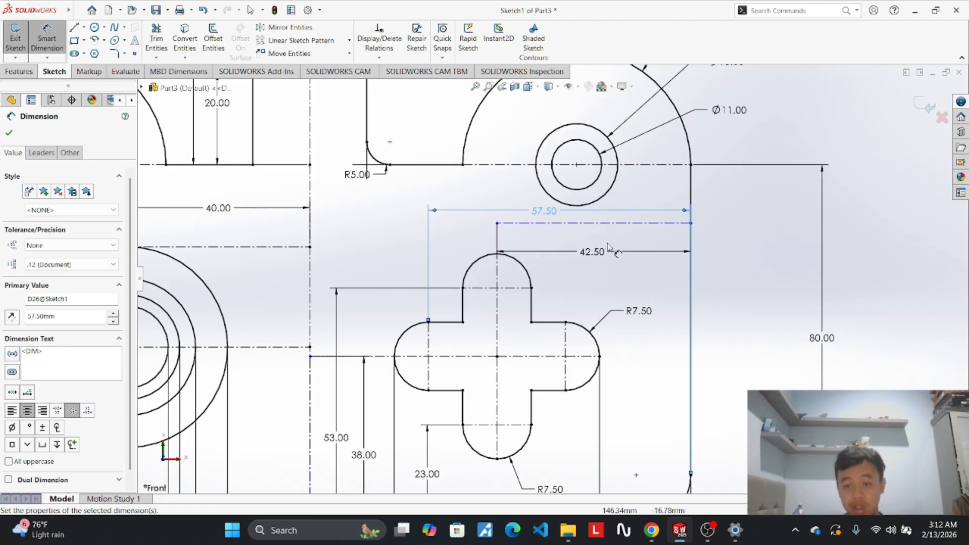
{"action": "scroll", "coordinate": [616, 251], "scroll_direction": "down", "scroll_amount": 2}
{"action": "scroll", "coordinate": [617, 250], "scroll_direction": "up", "scroll_amount": 4}
{"action": "left_click", "coordinate": [751, 199]}
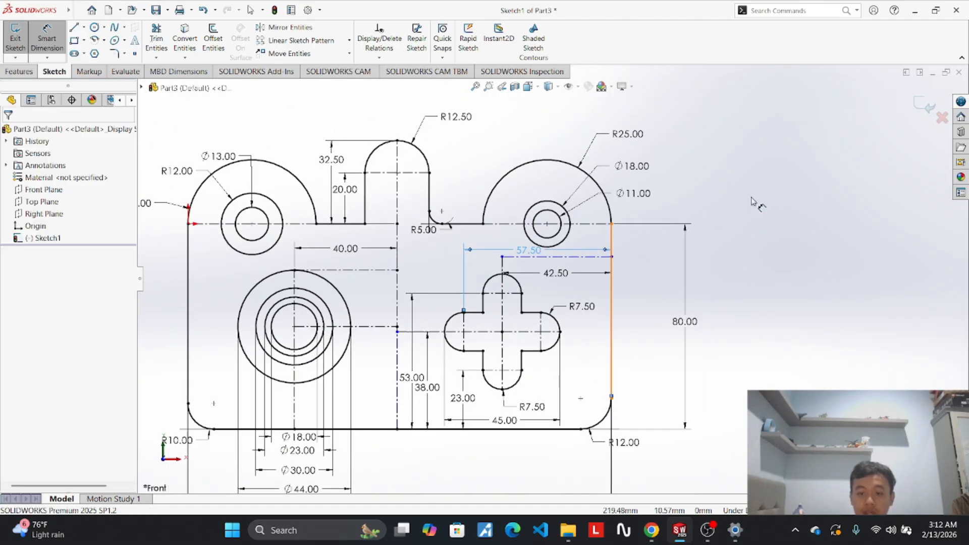
{"action": "right_click", "coordinate": [555, 262]}
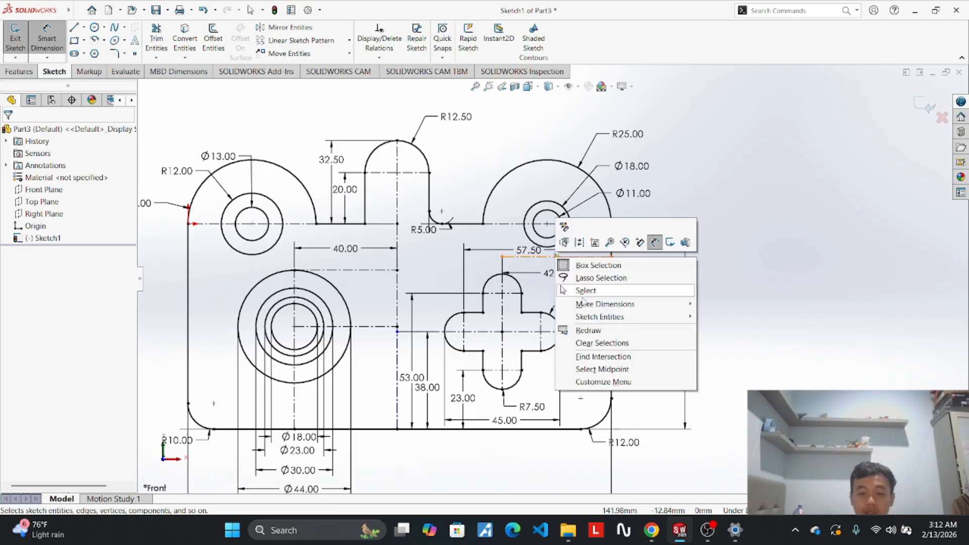
{"action": "key", "text": "Escape"}
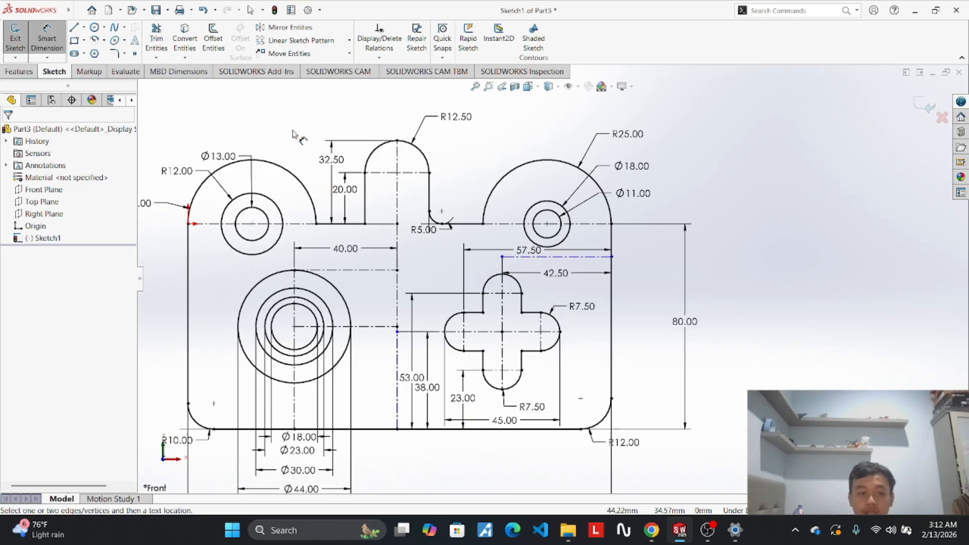
{"action": "left_click", "coordinate": [72, 43]}
{"action": "left_click", "coordinate": [57, 42]}
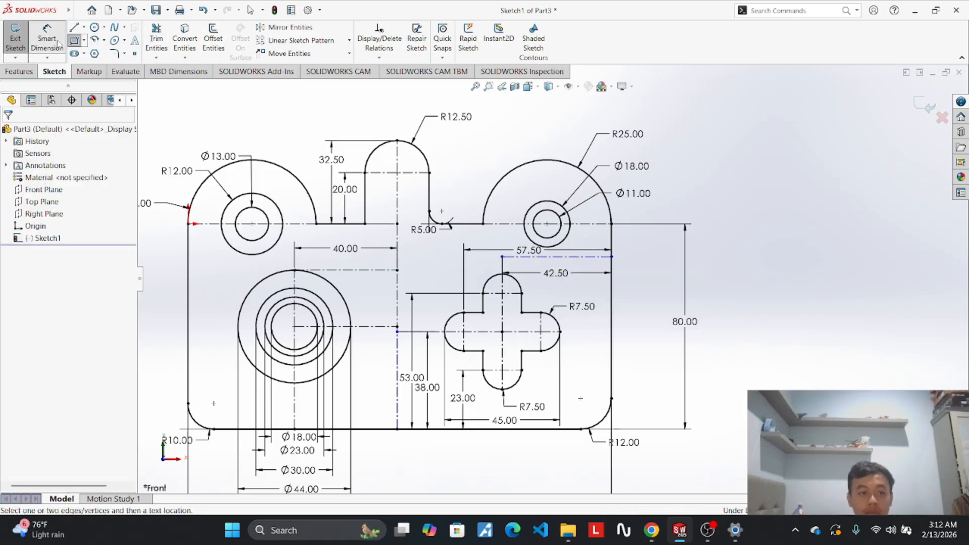
{"action": "right_click", "coordinate": [541, 258]}
{"action": "key", "text": "Escape"}
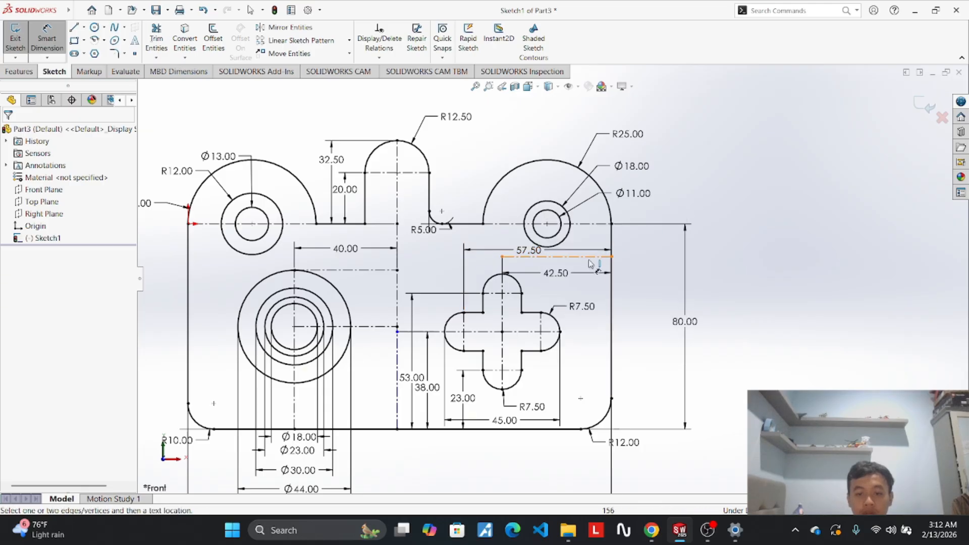
{"action": "right_click", "coordinate": [583, 261]}
{"action": "key", "text": "Escape"}
Delete the horizontal construction line running from above the cross to the plate's right edge, along with its associated dimension.
{"action": "key", "text": "Escape"}
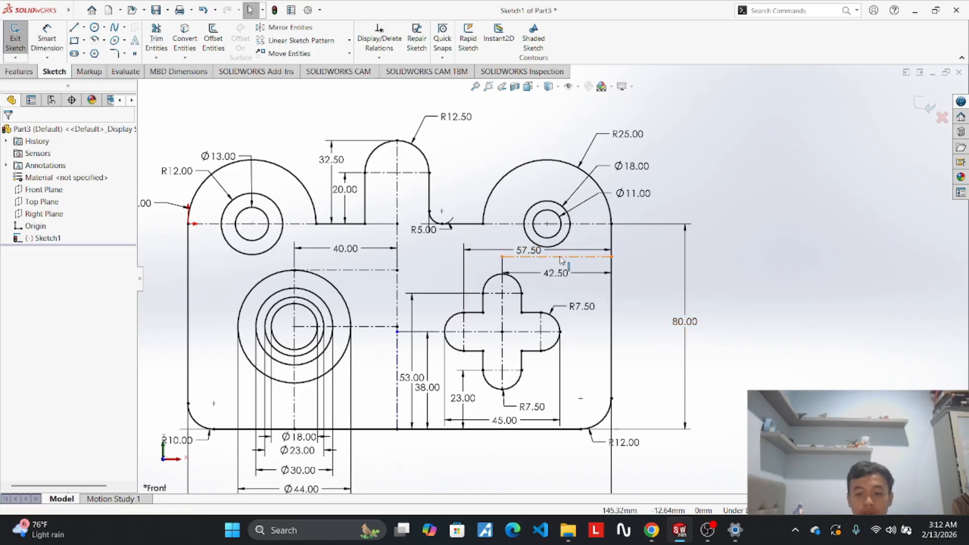
{"action": "right_click", "coordinate": [561, 256]}
{"action": "left_click", "coordinate": [594, 418]}
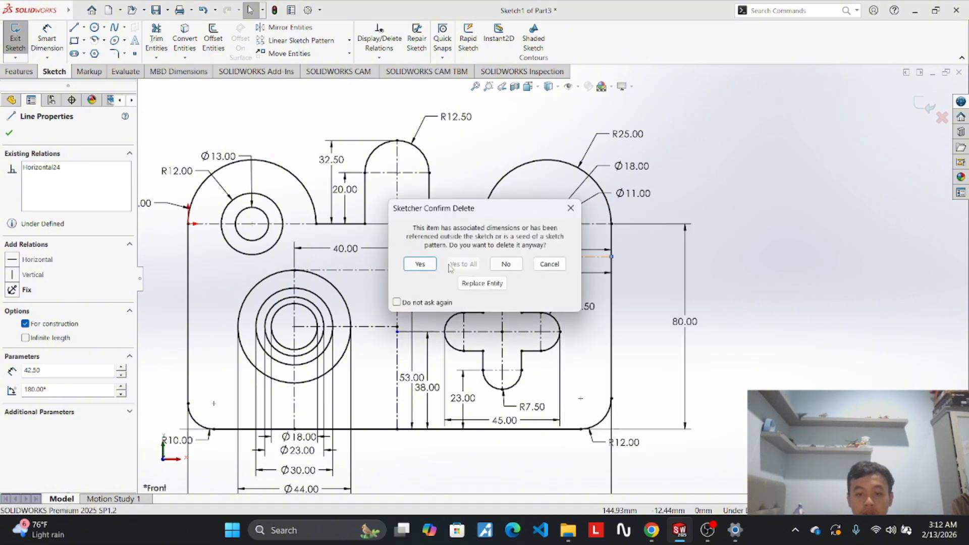
{"action": "left_click", "coordinate": [420, 263]}
Trim the cross's construction centerlines where they extend above the upper arc and from the left arc to the plate's vertical centerline.
{"action": "scroll", "coordinate": [540, 267], "scroll_direction": "up", "scroll_amount": 1}
{"action": "scroll", "coordinate": [540, 267], "scroll_direction": "down", "scroll_amount": 3}
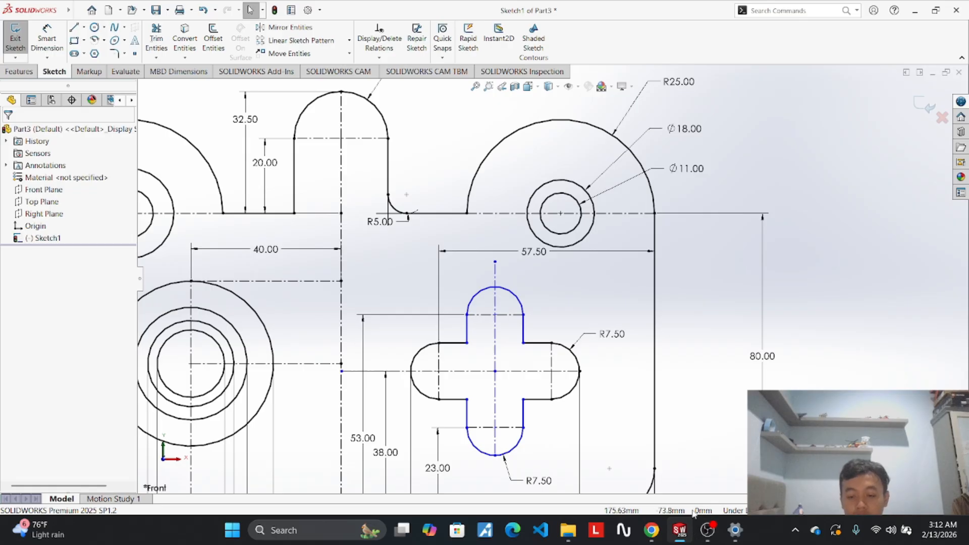
{"action": "mouse_move", "coordinate": [694, 529]}
{"action": "mouse_move", "coordinate": [656, 491]}
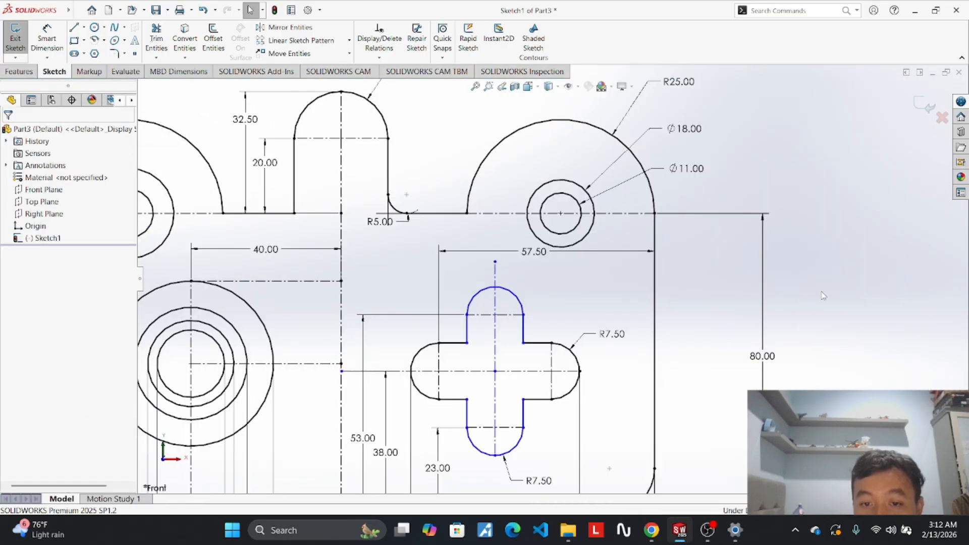
{"action": "right_click", "coordinate": [498, 283]}
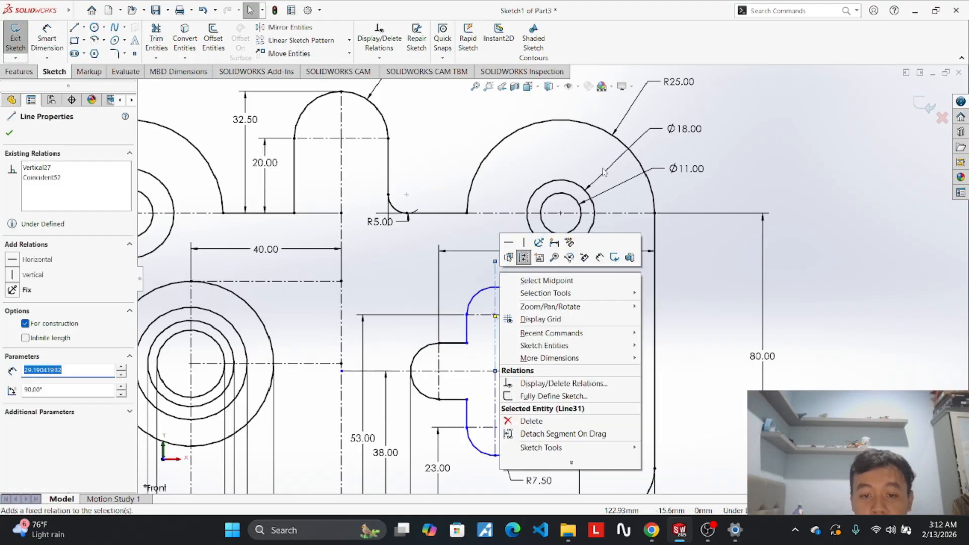
{"action": "left_click", "coordinate": [172, 96]}
{"action": "left_click", "coordinate": [148, 32]}
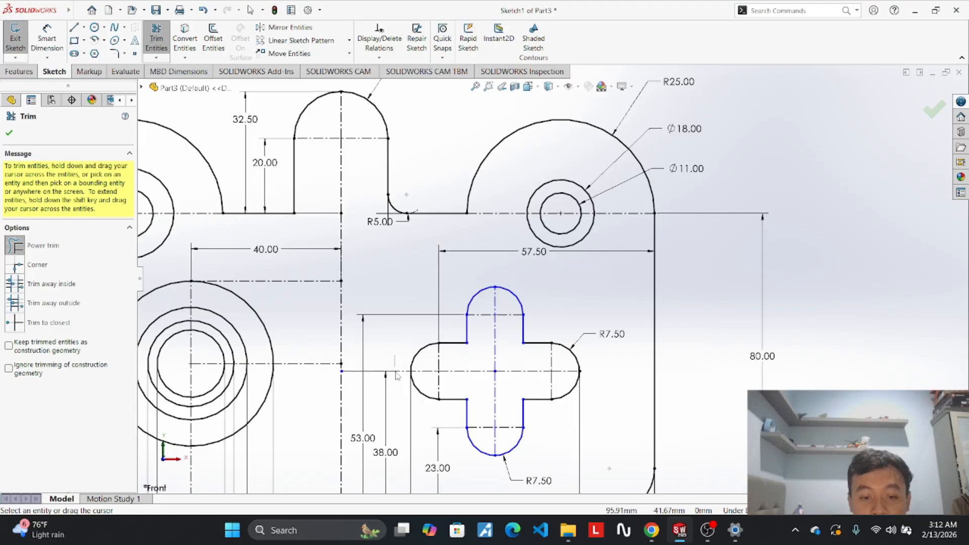
{"action": "left_click_drag", "start_coordinate": [382, 348], "coordinate": [376, 382]}
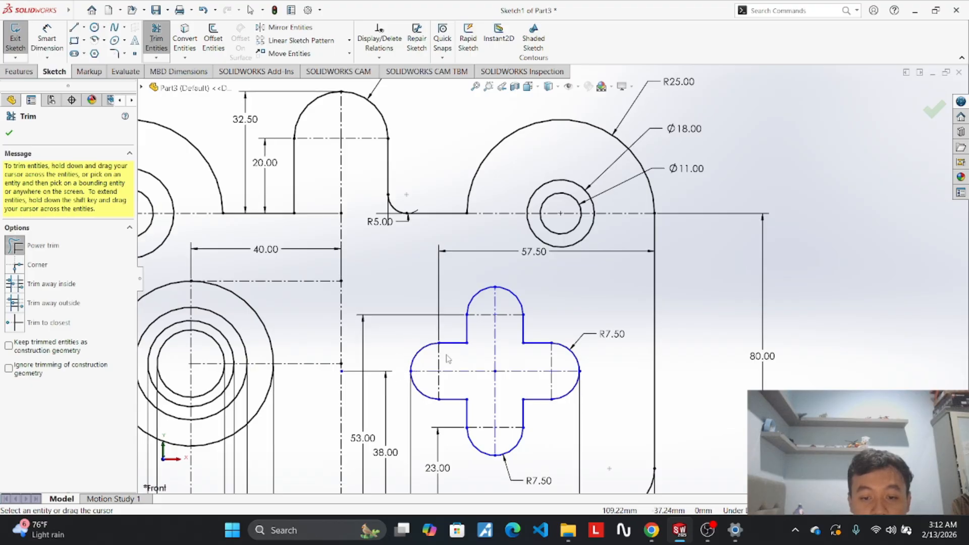
{"action": "scroll", "coordinate": [506, 376], "scroll_direction": "up", "scroll_amount": 2}
{"action": "scroll", "coordinate": [506, 376], "scroll_direction": "down", "scroll_amount": 1}
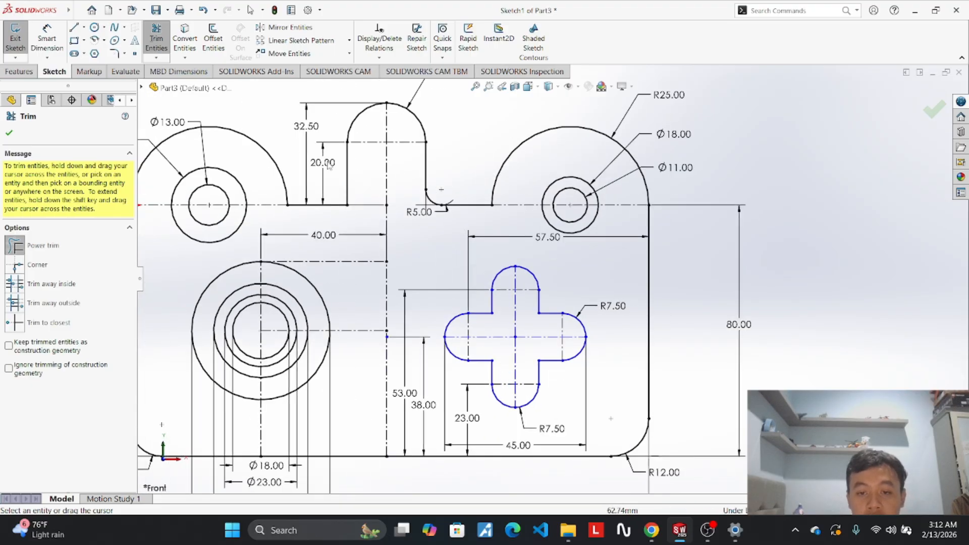
Dimension the horizontal distance from the top of the cross's upper arc to the lower end of the plate's right edge.
{"action": "key", "text": "Escape"}
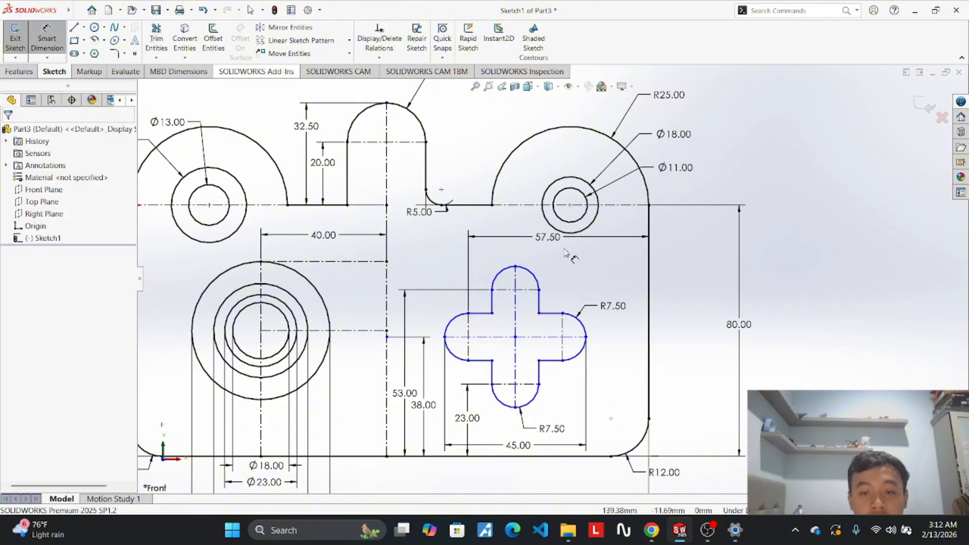
{"action": "left_click", "coordinate": [515, 266]}
{"action": "key", "text": "d"}
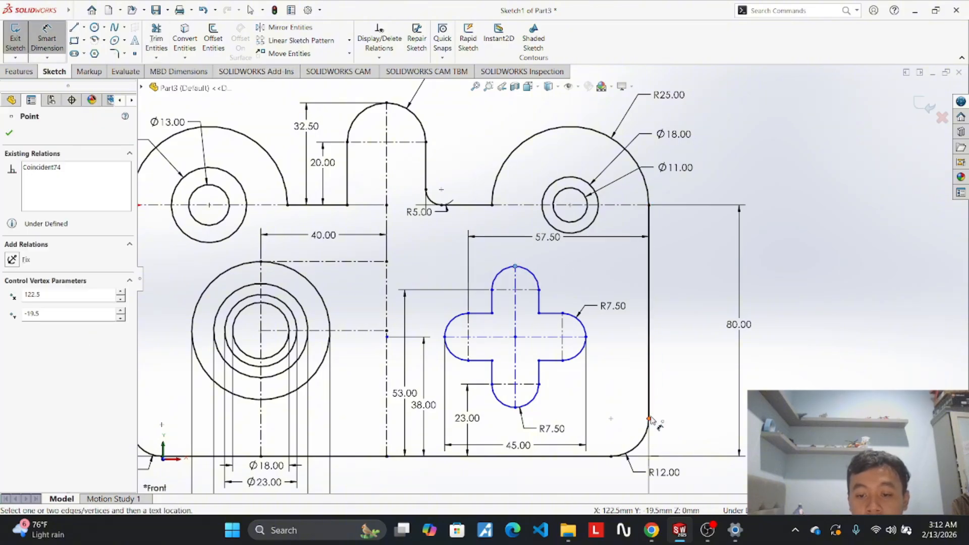
{"action": "left_click", "coordinate": [649, 418]}
{"action": "left_click", "coordinate": [580, 259]}
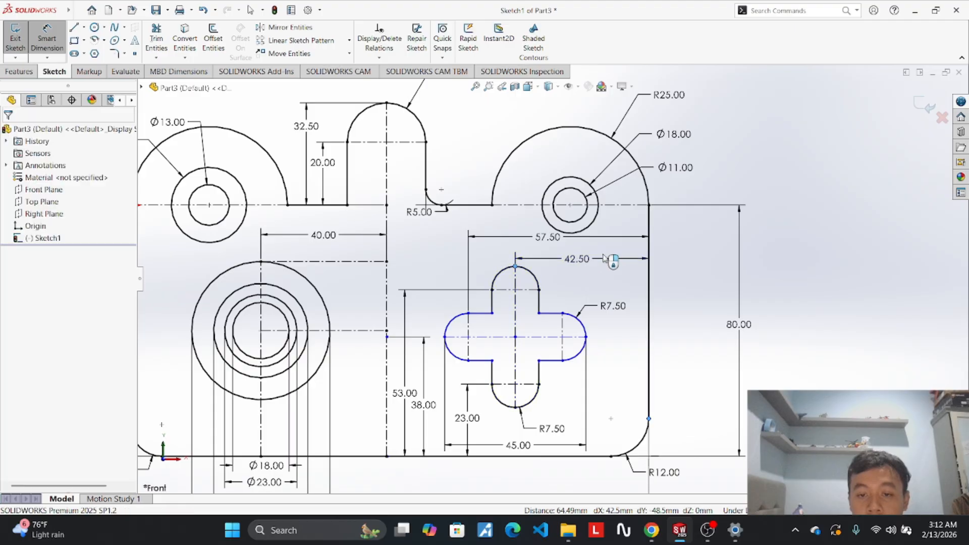
{"action": "key", "text": "Return"}
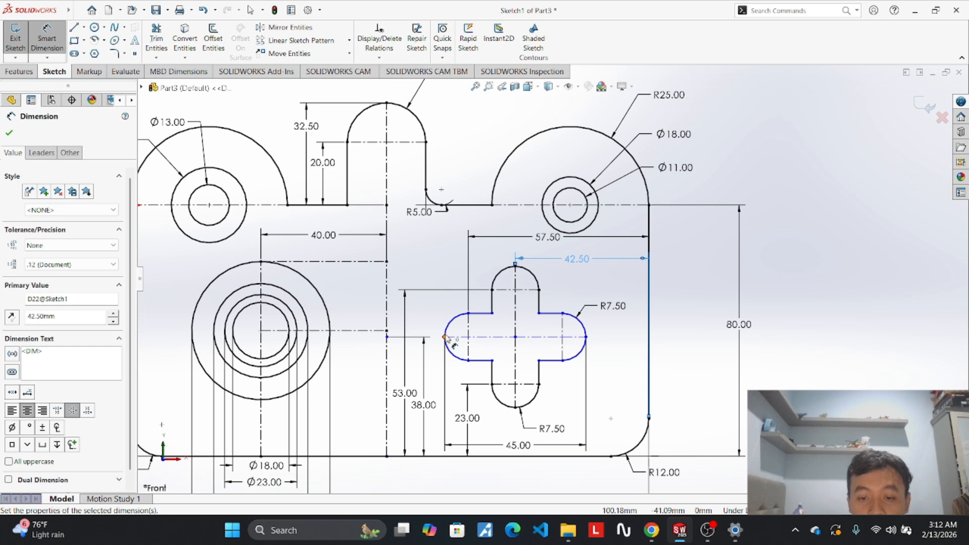
{"action": "scroll", "coordinate": [445, 338], "scroll_direction": "down", "scroll_amount": 2}
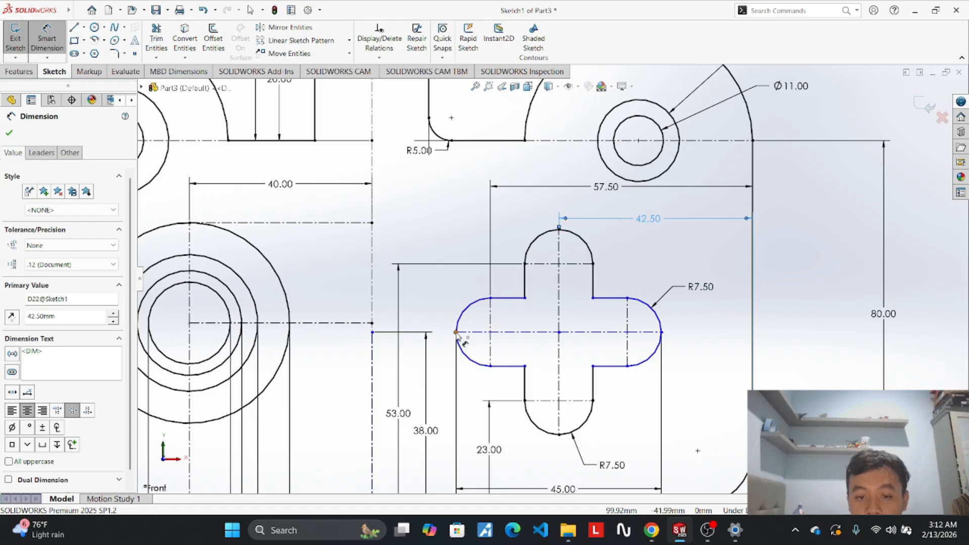
{"action": "left_click", "coordinate": [456, 333]}
{"action": "scroll", "coordinate": [458, 336], "scroll_direction": "up", "scroll_amount": 2}
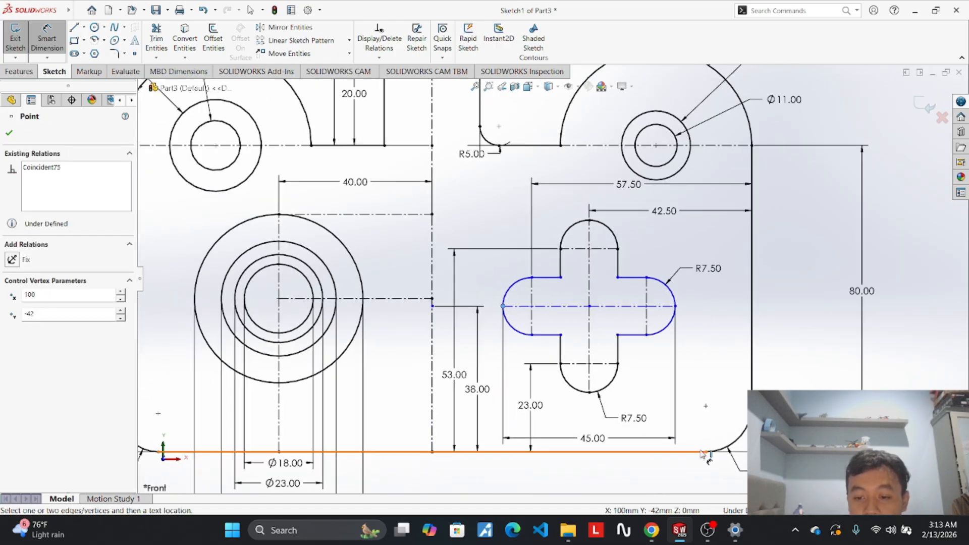
{"action": "left_click", "coordinate": [706, 452]}
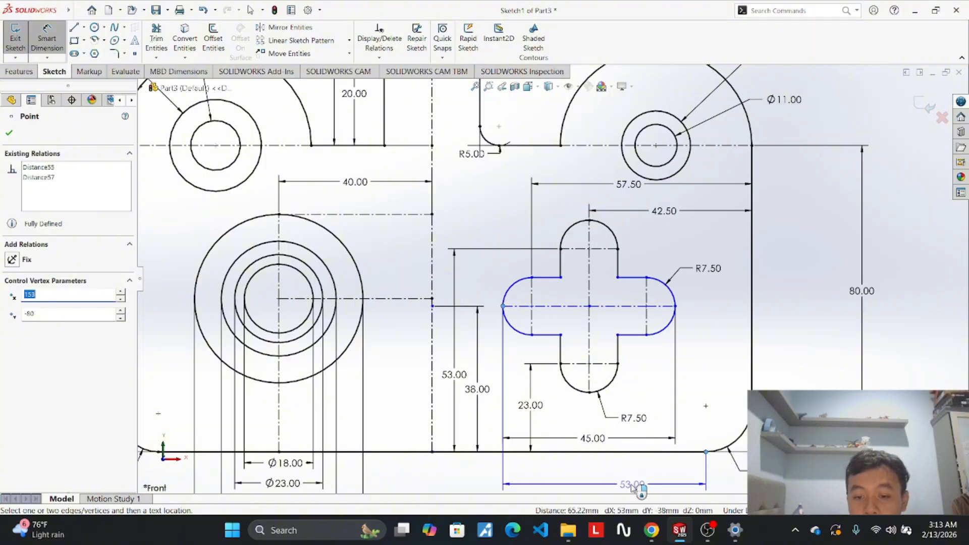
{"action": "left_click", "coordinate": [622, 485]}
{"action": "key", "text": "Escape"}
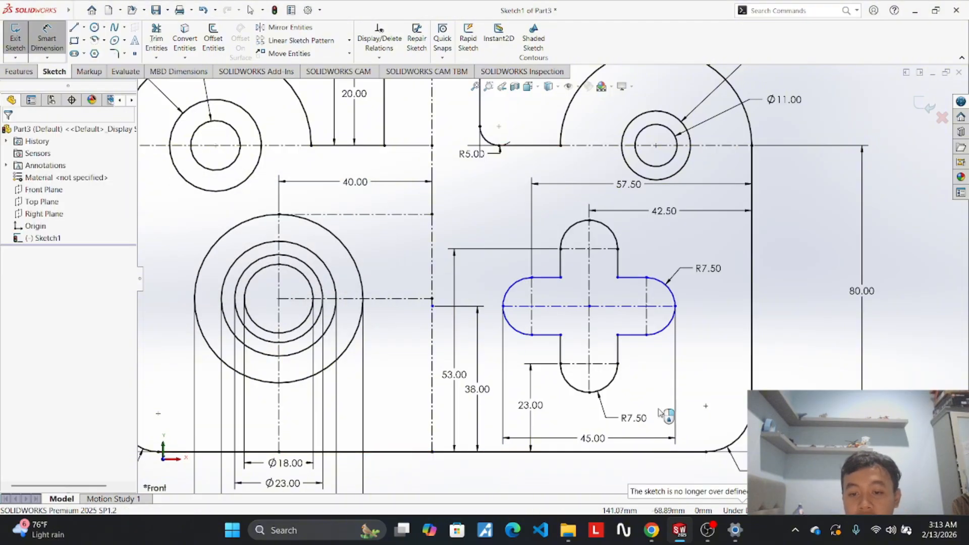
Dimension the vertical distance from the cross's leftmost point to the plate's upper edge at the right lobe's base as 42 mm.
{"action": "left_click", "coordinate": [504, 306]}
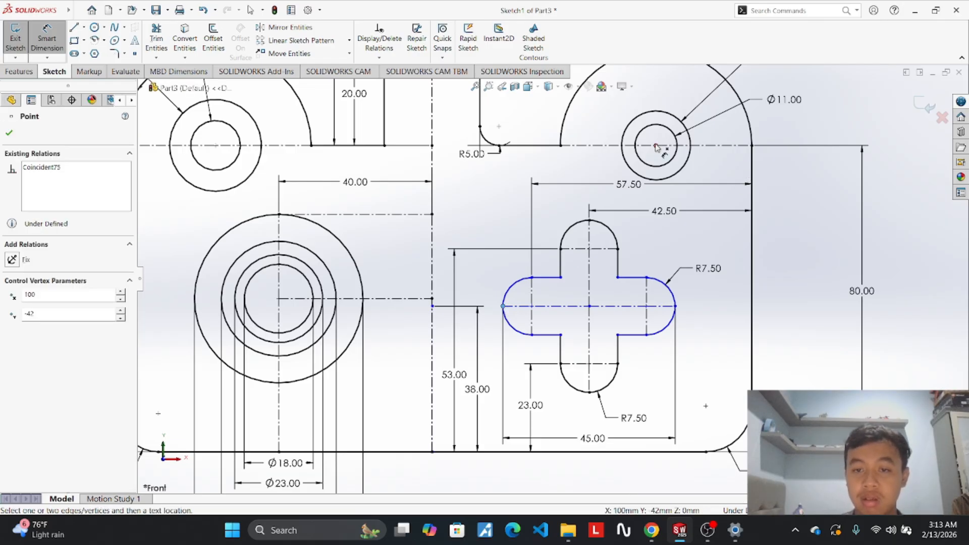
{"action": "left_click", "coordinate": [561, 146]}
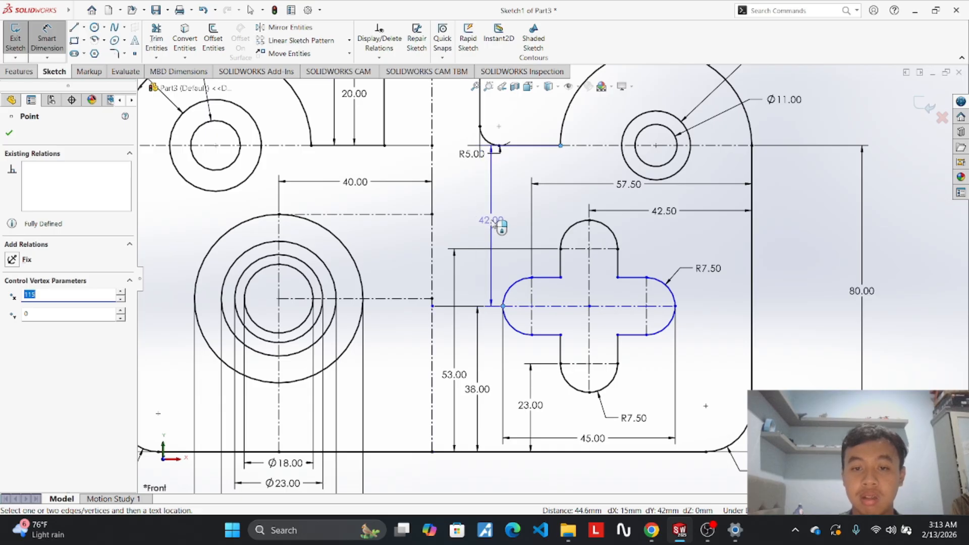
{"action": "left_click", "coordinate": [496, 218]}
{"action": "type", "text": "42"}
{"action": "key", "text": "Return"}
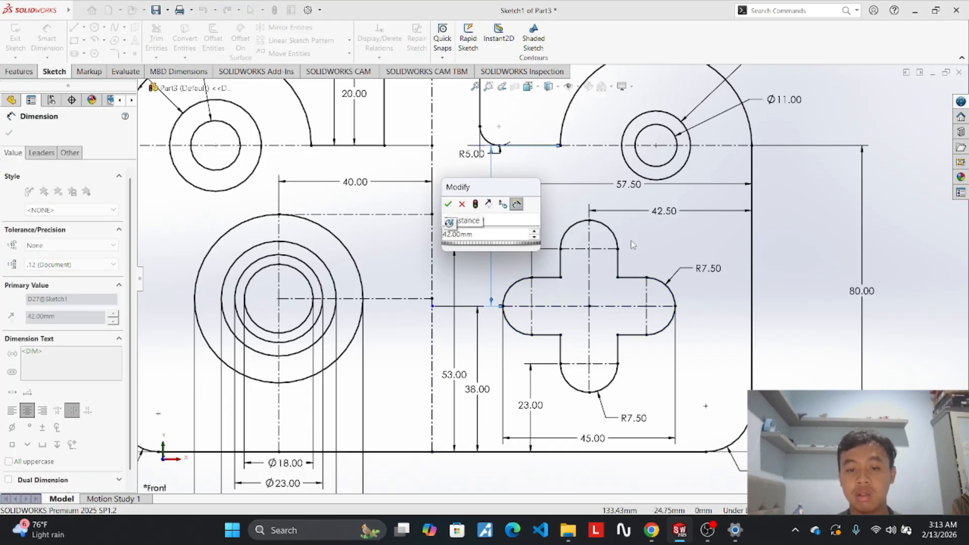
{"action": "key", "text": "Return"}
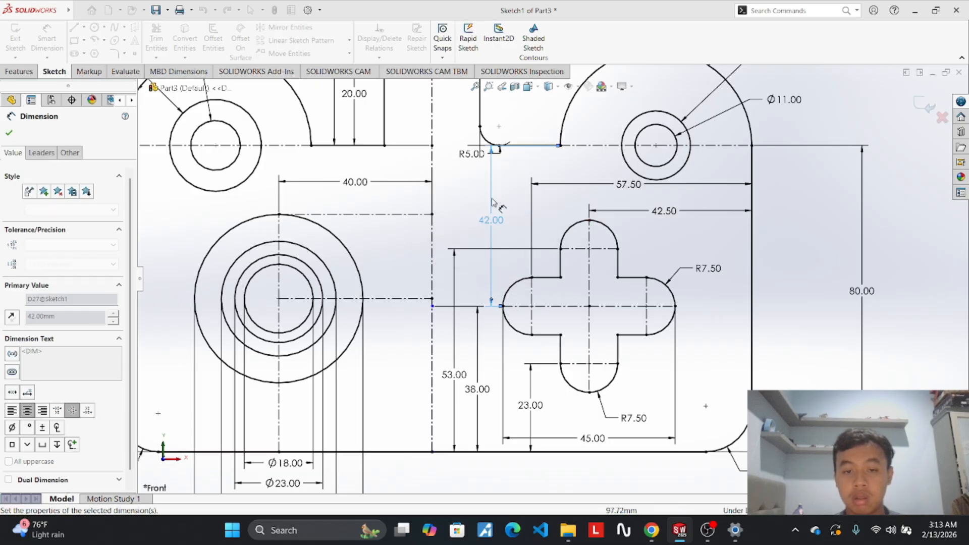
Move the R5 fillet dimension to the left, clear of the cross's 42 mm vertical dimension.
{"action": "mouse_move", "coordinate": [472, 154]}
{"action": "left_mouse_down"}
{"action": "mouse_move", "coordinate": [451, 134]}
{"action": "mouse_move", "coordinate": [449, 162]}
{"action": "left_mouse_up"}
{"action": "key", "text": "f"}
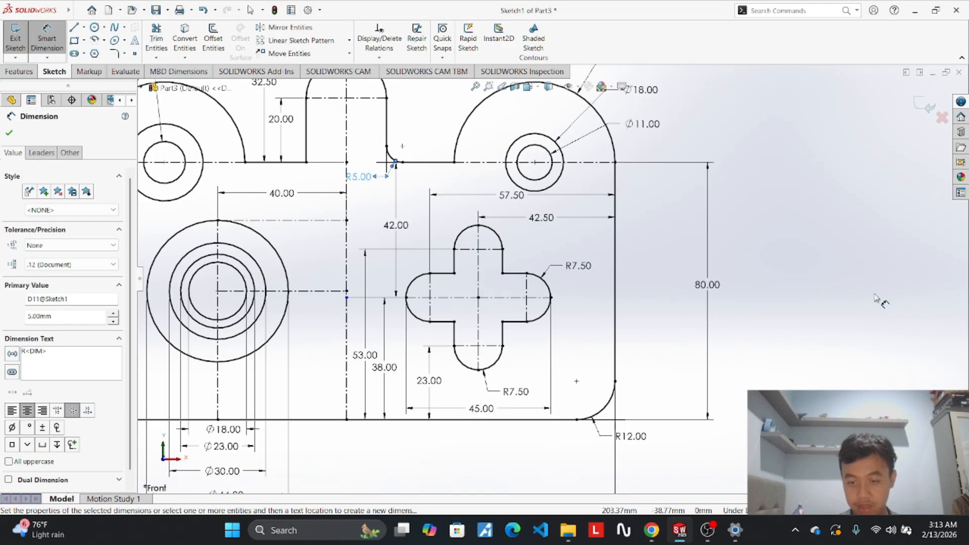
{"action": "key", "text": "Escape"}
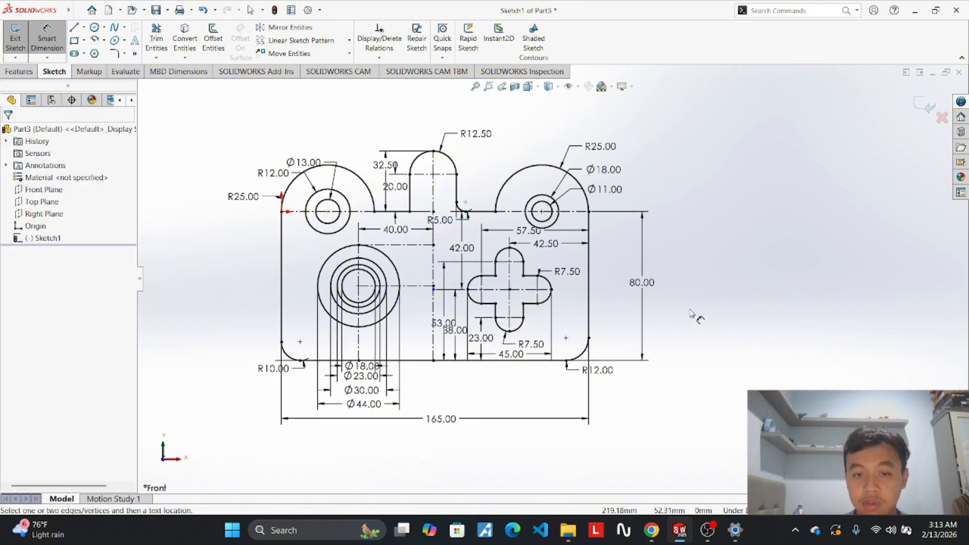
Try deleting the plate's full-height vertical construction line between the concentric circles and the cross, and undo the deletion.
{"action": "scroll", "coordinate": [573, 340], "scroll_direction": "down", "scroll_amount": 3}
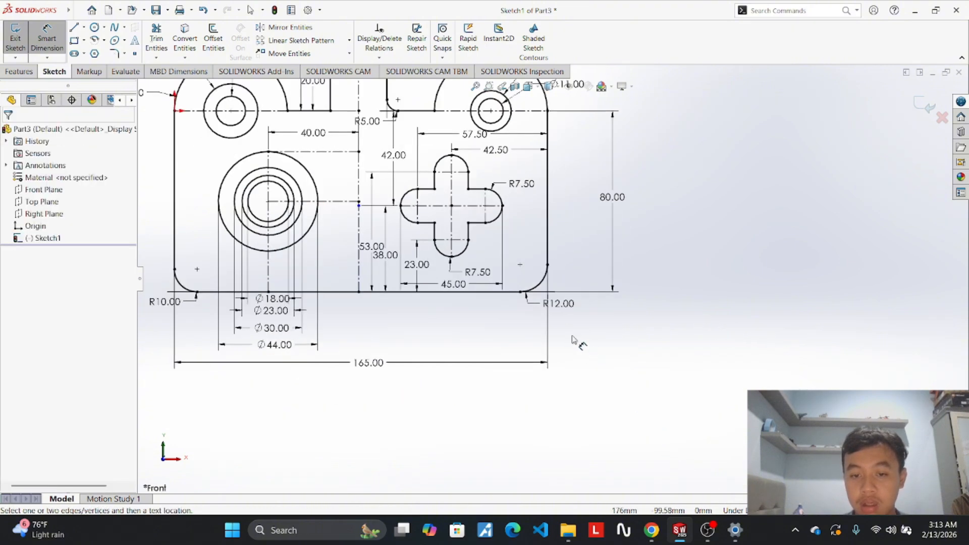
{"action": "scroll", "coordinate": [376, 212], "scroll_direction": "up", "scroll_amount": 2}
{"action": "scroll", "coordinate": [376, 208], "scroll_direction": "down", "scroll_amount": 2}
{"action": "scroll", "coordinate": [465, 277], "scroll_direction": "down", "scroll_amount": 3}
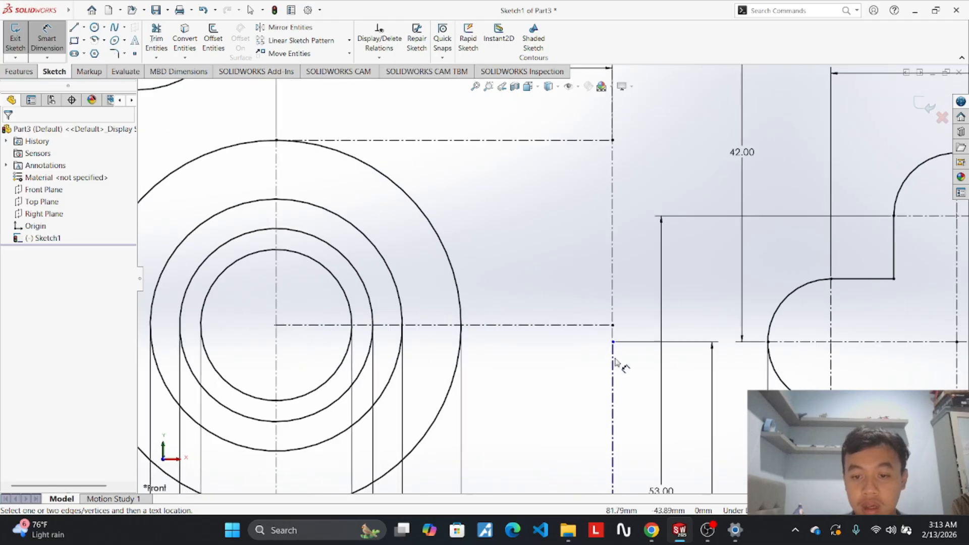
{"action": "right_click", "coordinate": [615, 373]}
{"action": "key", "text": "Escape"}
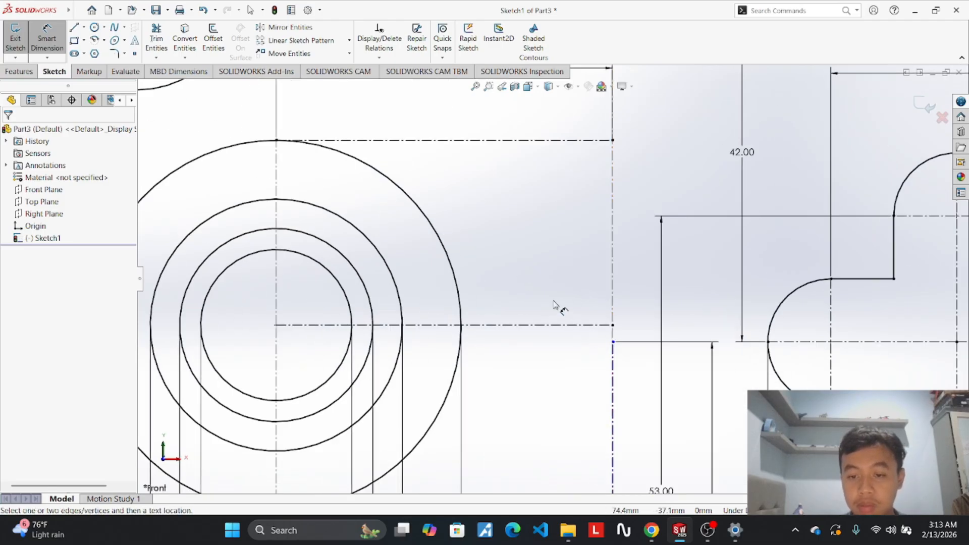
{"action": "key", "text": "Escape"}
{"action": "left_click", "coordinate": [615, 371]}
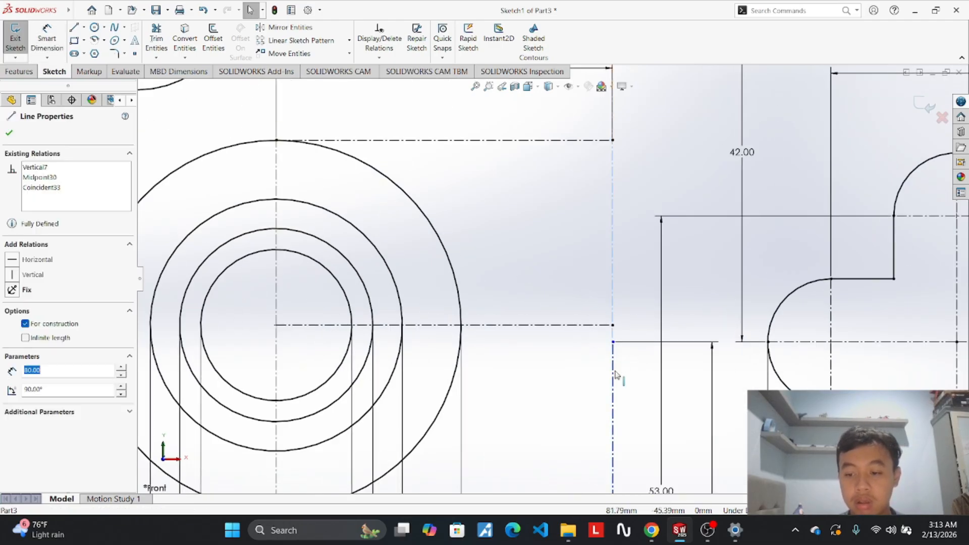
{"action": "right_click", "coordinate": [616, 372]}
{"action": "left_click", "coordinate": [705, 497]}
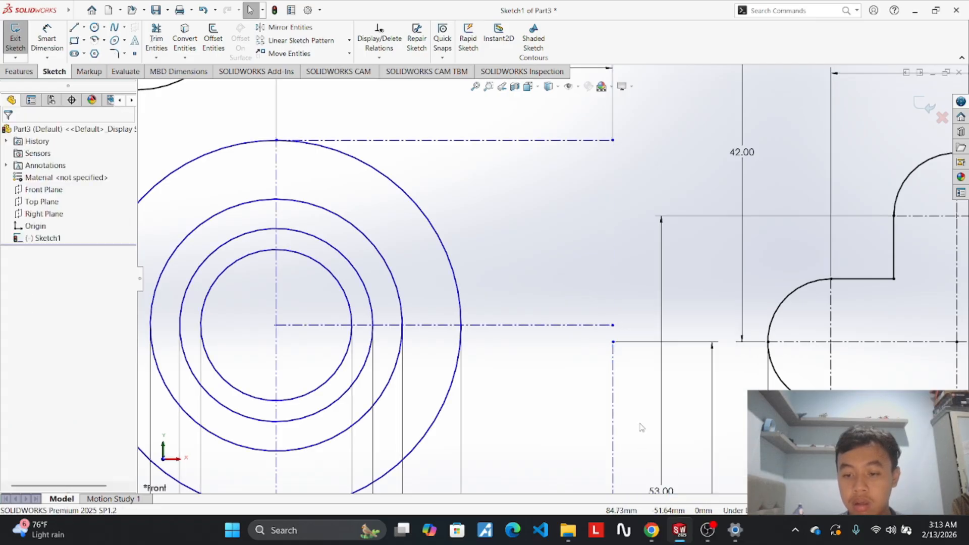
{"action": "scroll", "coordinate": [589, 317], "scroll_direction": "up", "scroll_amount": 4}
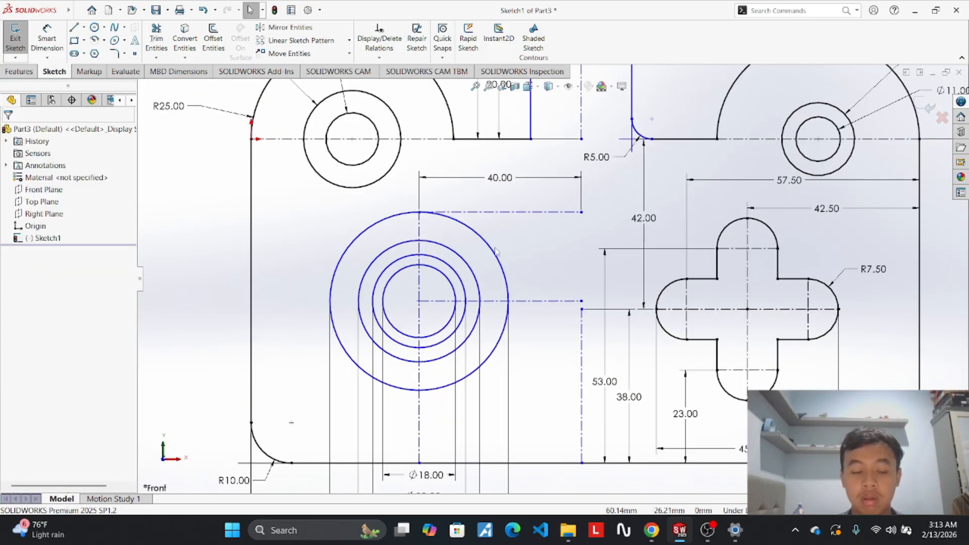
{"action": "key", "text": "ctrl+z"}
{"action": "left_click", "coordinate": [589, 258]}
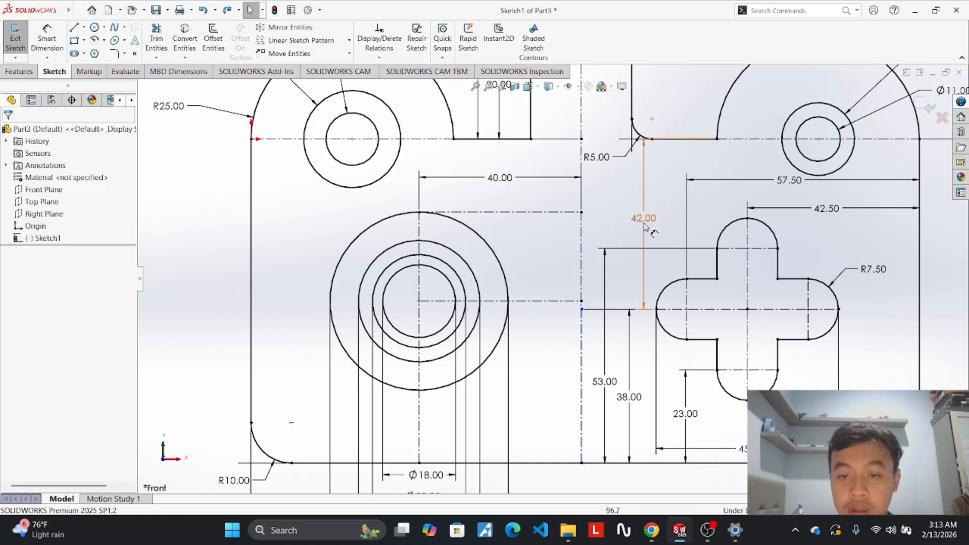
Delete the plate's full-height vertical construction line between the concentric circles and the cross.
{"action": "scroll", "coordinate": [615, 311], "scroll_direction": "down", "scroll_amount": 4}
{"action": "scroll", "coordinate": [558, 346], "scroll_direction": "up", "scroll_amount": 3}
{"action": "scroll", "coordinate": [552, 384], "scroll_direction": "down", "scroll_amount": 3}
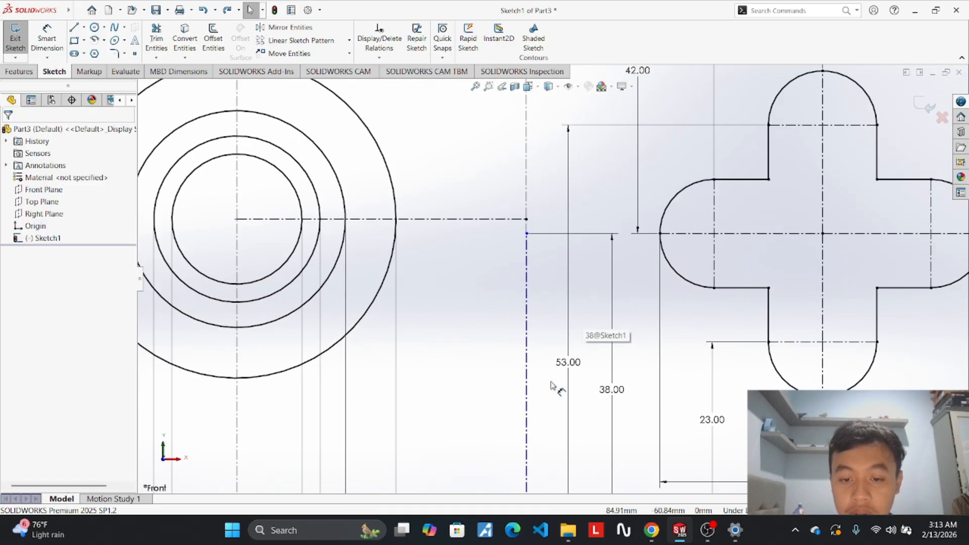
{"action": "left_click", "coordinate": [527, 388]}
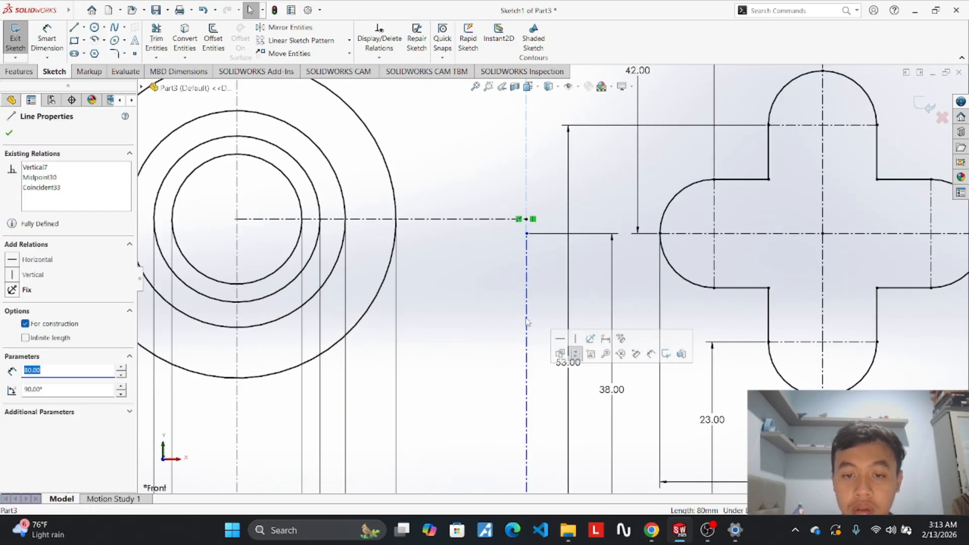
{"action": "left_click", "coordinate": [527, 280]}
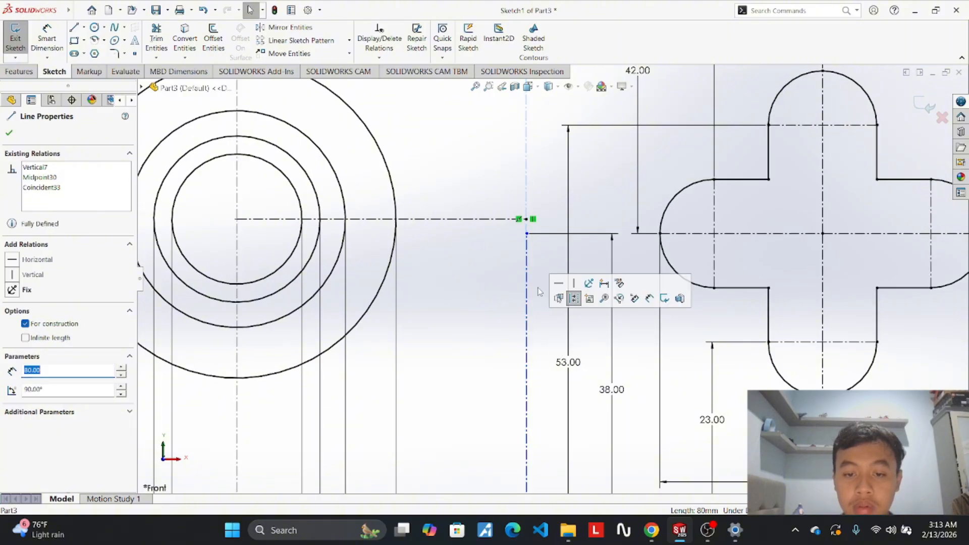
{"action": "key", "text": "Escape"}
{"action": "left_click", "coordinate": [613, 265]}
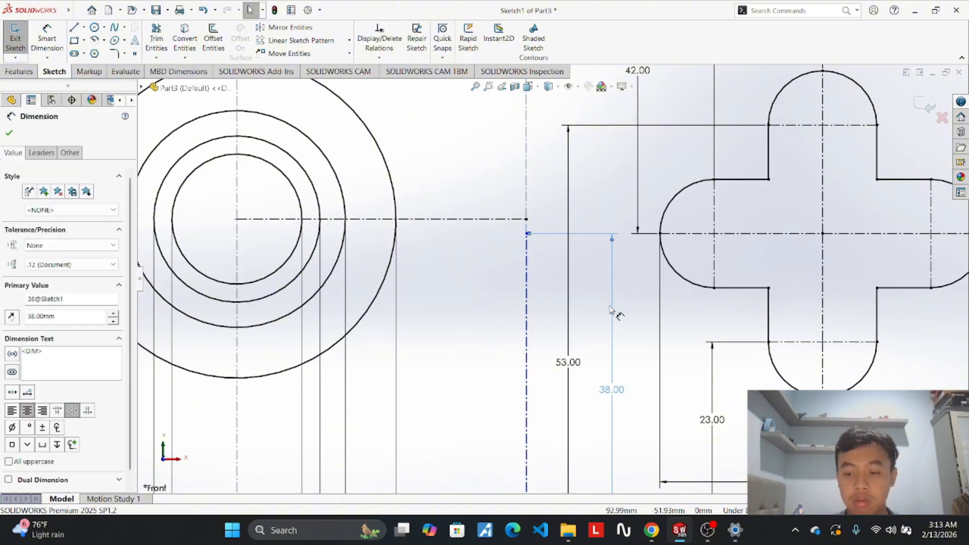
{"action": "right_click", "coordinate": [528, 377]}
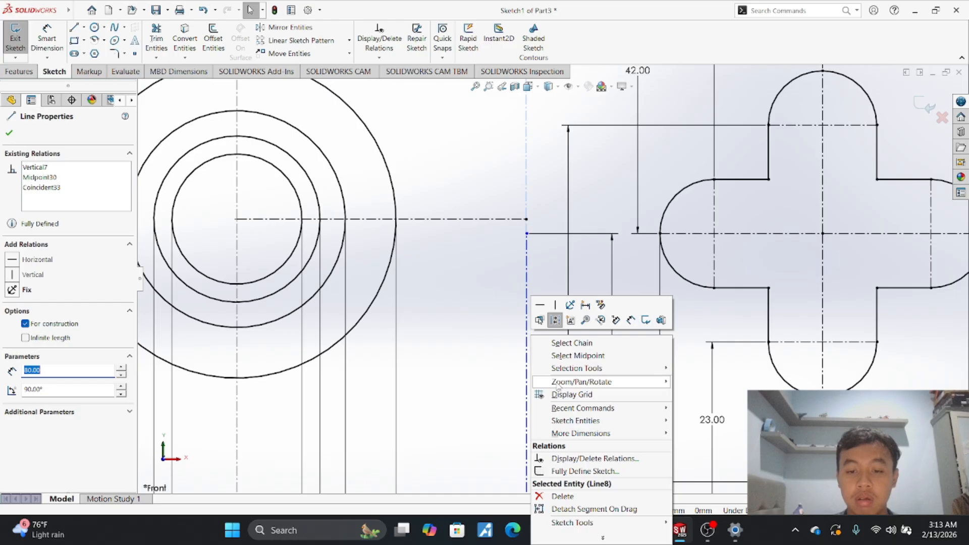
{"action": "left_click", "coordinate": [595, 495]}
{"action": "scroll", "coordinate": [544, 262], "scroll_direction": "up", "scroll_amount": 4}
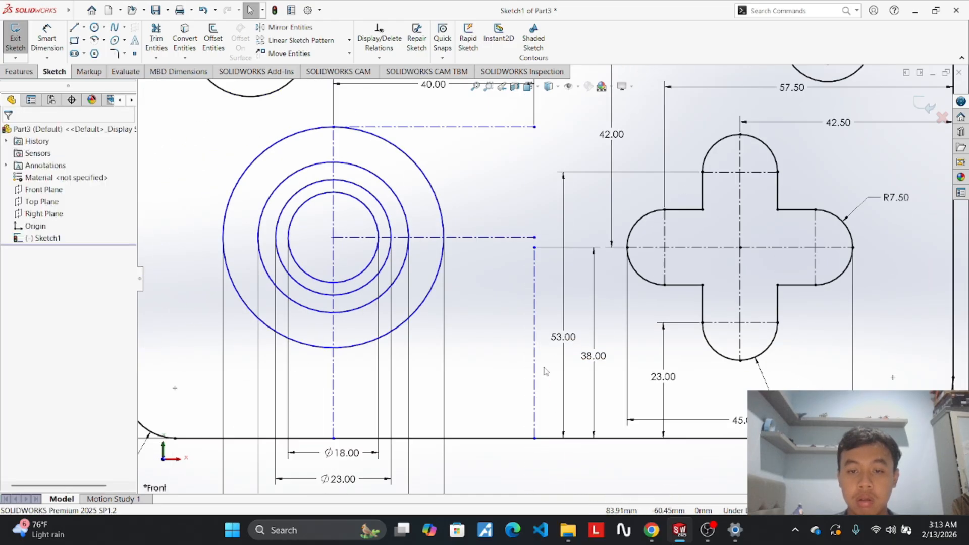
{"action": "scroll", "coordinate": [544, 262], "scroll_direction": "down", "scroll_amount": 5}
{"action": "scroll", "coordinate": [531, 247], "scroll_direction": "up", "scroll_amount": 4}
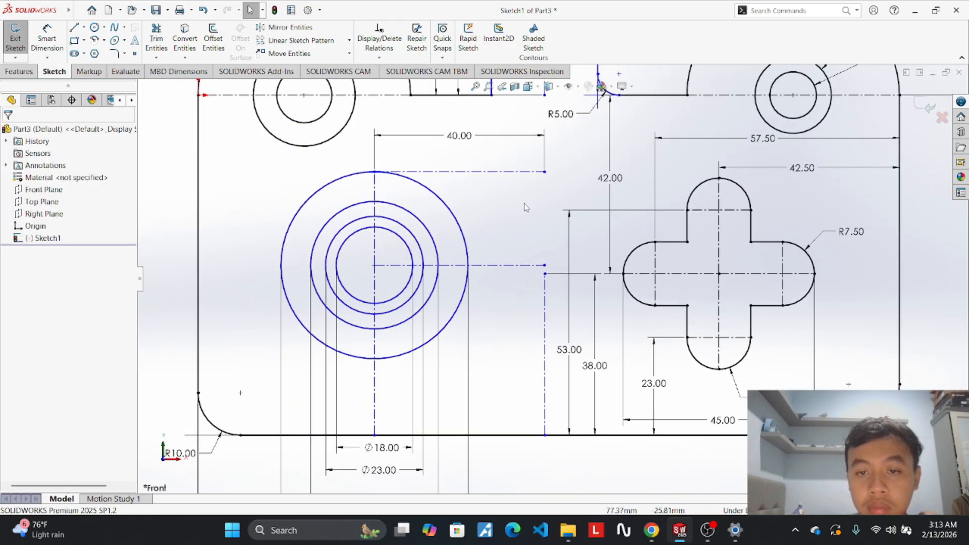
Delete the leftover short vertical construction line rising from the bottom edge, along with its 38 mm dimension.
{"action": "right_click", "coordinate": [549, 303]}
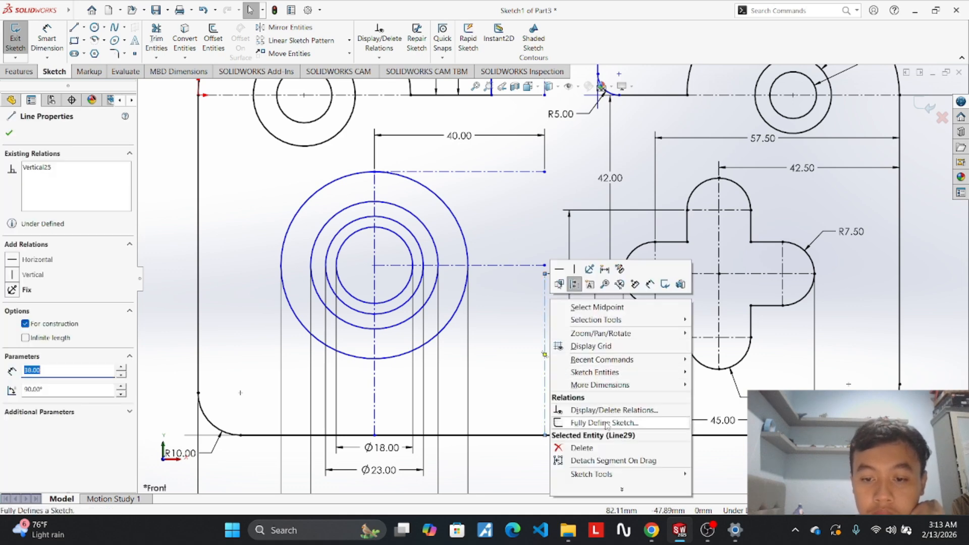
{"action": "left_click", "coordinate": [560, 451]}
{"action": "left_click", "coordinate": [422, 263]}
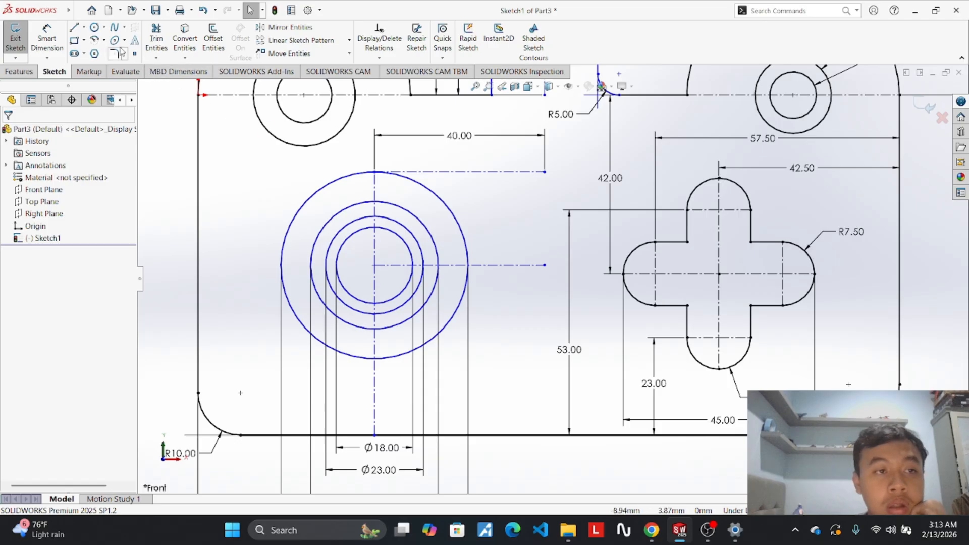
Draw a vertical centerline from the plate's bottom edge up through the right ends of the concentric circles' two horizontal construction lines.
{"action": "left_click", "coordinate": [84, 27]}
{"action": "left_click", "coordinate": [93, 37]}
{"action": "left_click", "coordinate": [544, 265]}
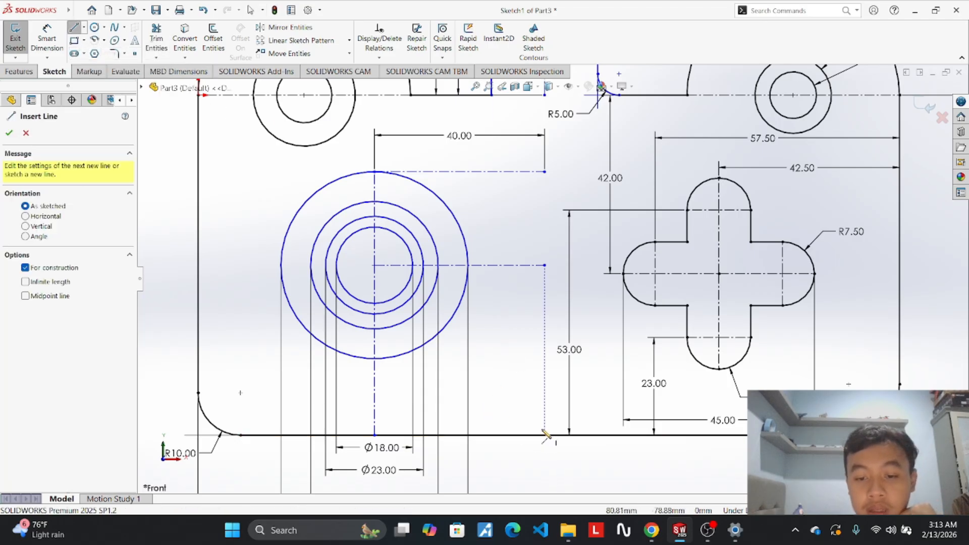
{"action": "left_click", "coordinate": [544, 436]}
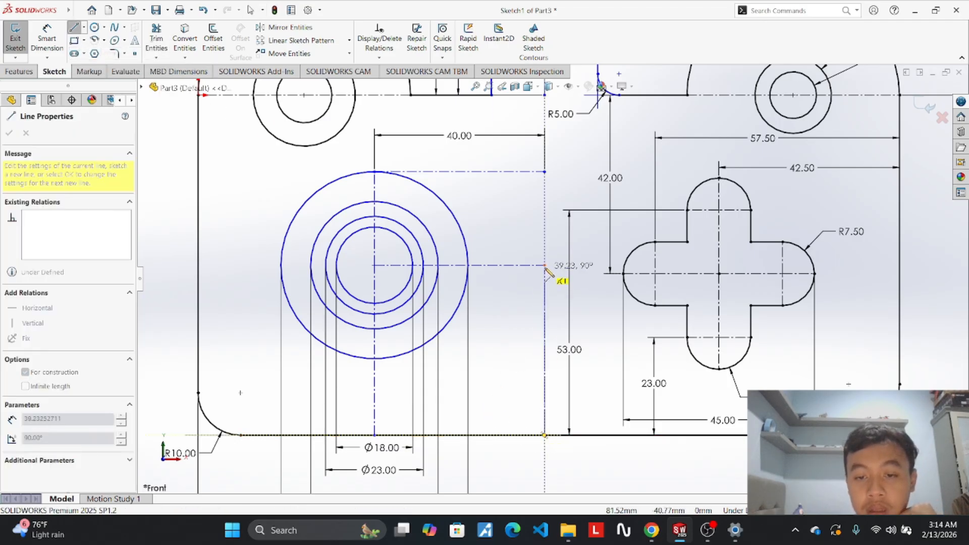
{"action": "left_click", "coordinate": [544, 172]}
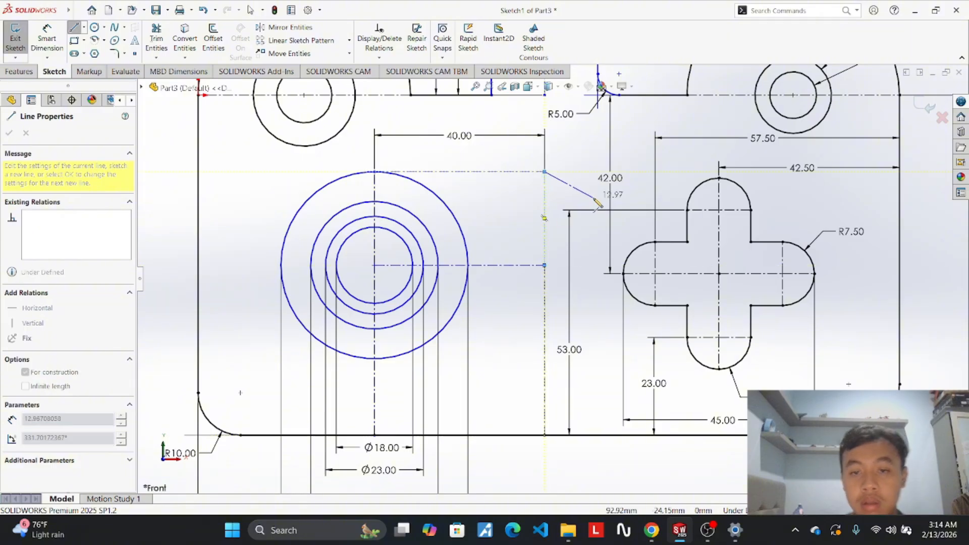
{"action": "key", "text": "Escape"}
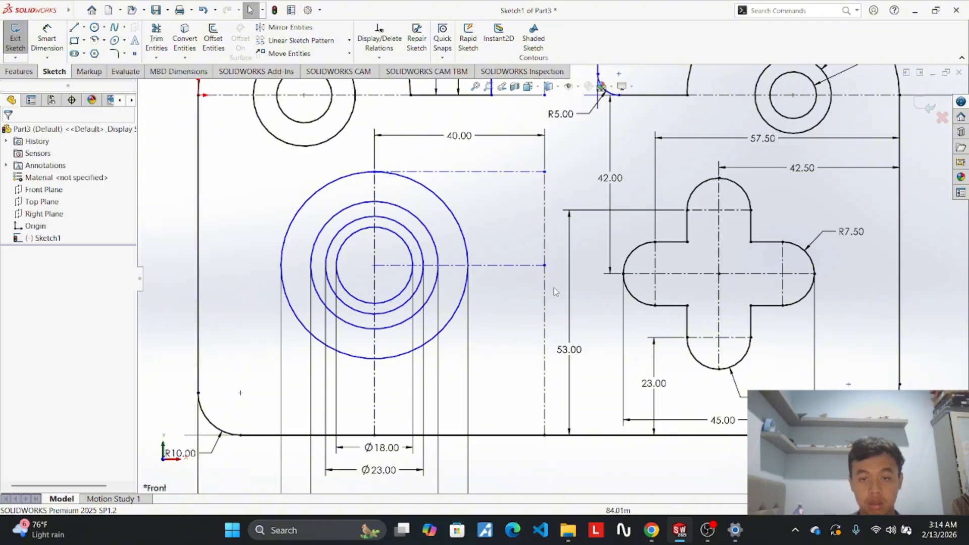
{"action": "key", "text": "f"}
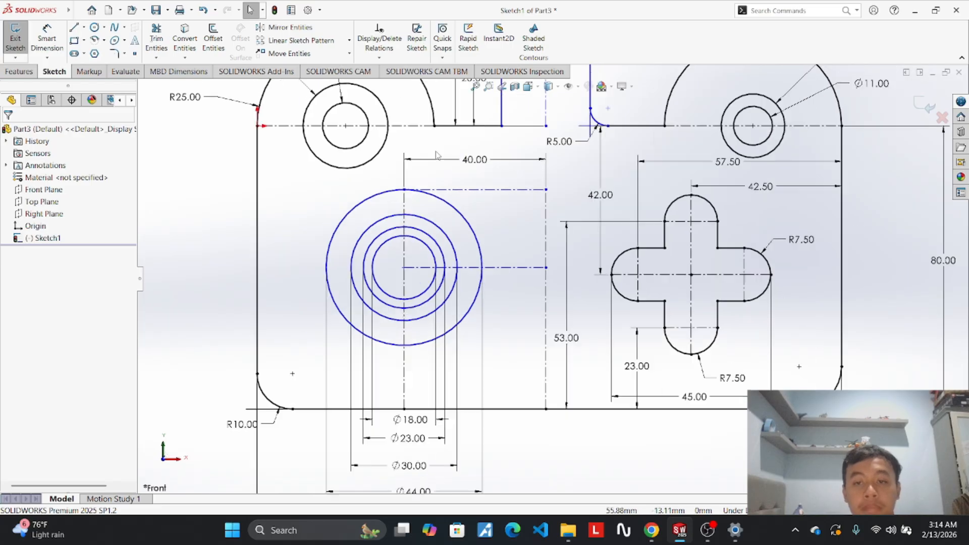
Draw a vertical centerline from the right end of the circles' upper horizontal construction line up to the midpoint beneath the top slot.
{"action": "left_click", "coordinate": [84, 27]}
{"action": "left_click", "coordinate": [94, 48]}
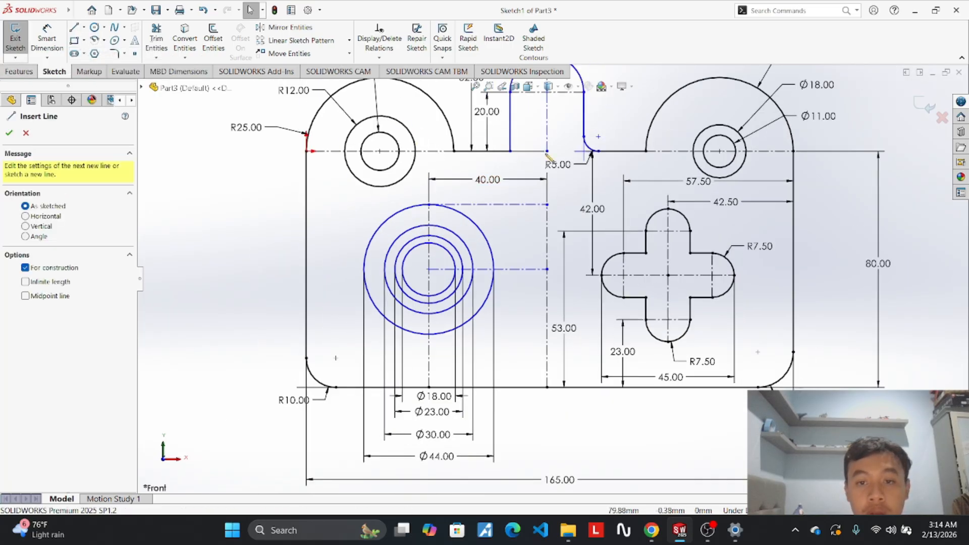
{"action": "scroll", "coordinate": [533, 268], "scroll_direction": "down", "scroll_amount": 2}
{"action": "left_click", "coordinate": [532, 269]}
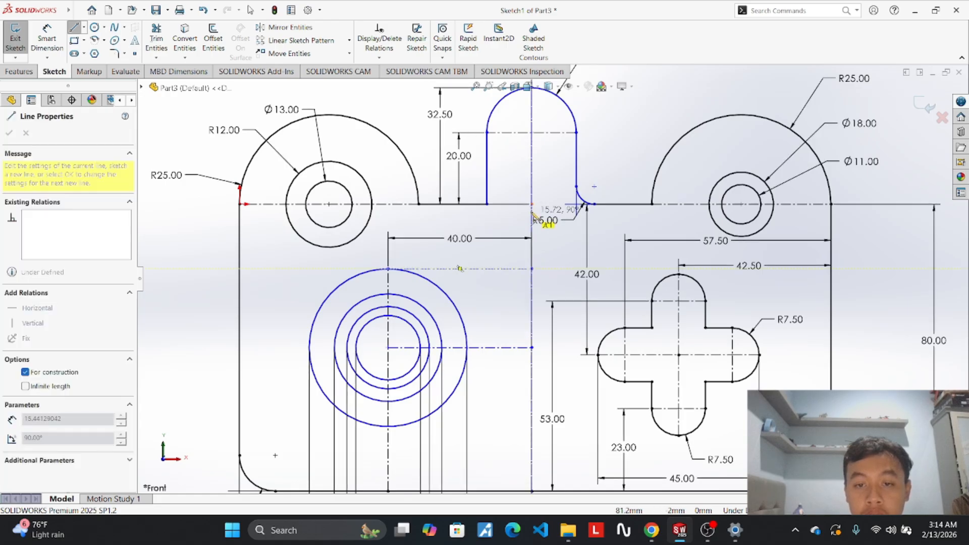
{"action": "key", "text": "Escape"}
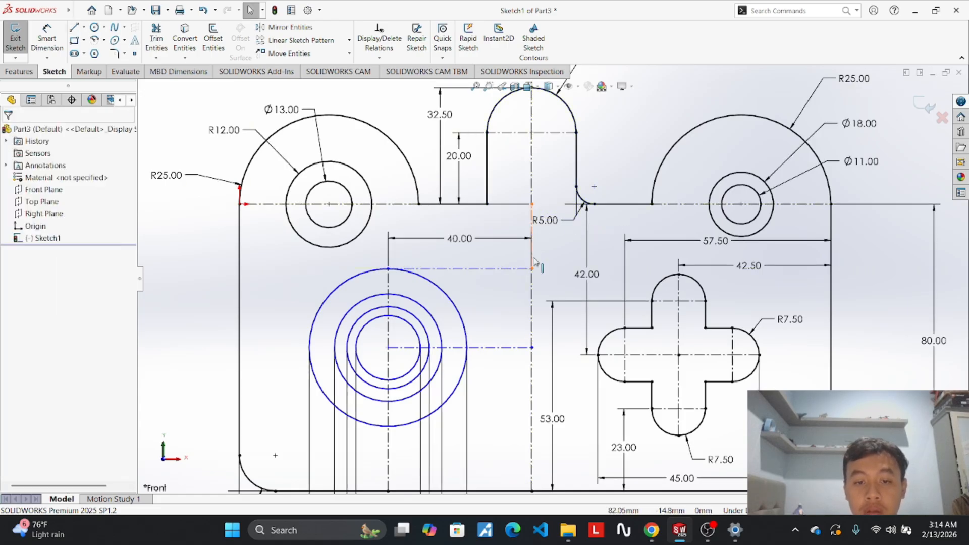
Try to dimension the vertical distance between the concentric circles' two horizontal construction lines.
{"action": "scroll", "coordinate": [502, 252], "scroll_direction": "up", "scroll_amount": 3}
{"action": "scroll", "coordinate": [480, 303], "scroll_direction": "down", "scroll_amount": 4}
{"action": "scroll", "coordinate": [451, 348], "scroll_direction": "up", "scroll_amount": 1}
{"action": "scroll", "coordinate": [451, 347], "scroll_direction": "down", "scroll_amount": 1}
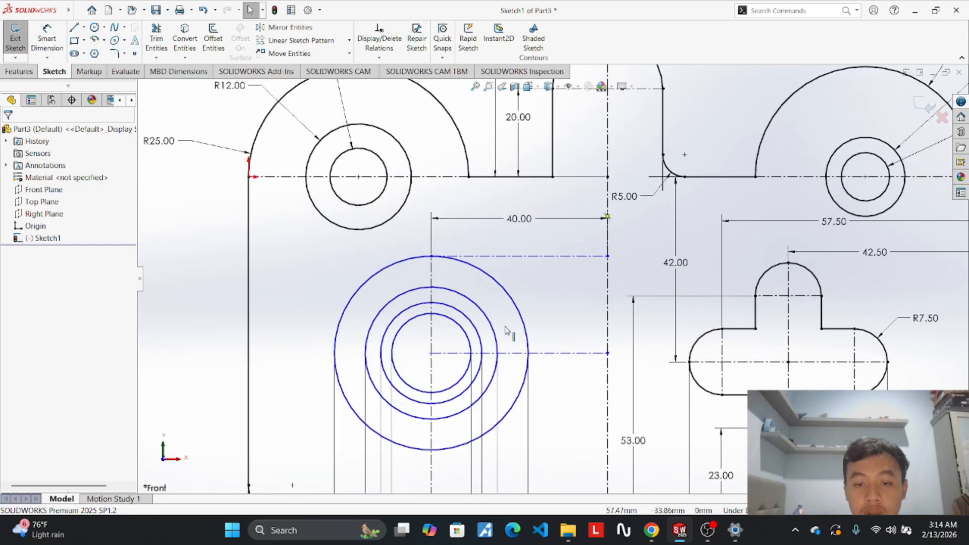
{"action": "scroll", "coordinate": [537, 315], "scroll_direction": "up", "scroll_amount": 1}
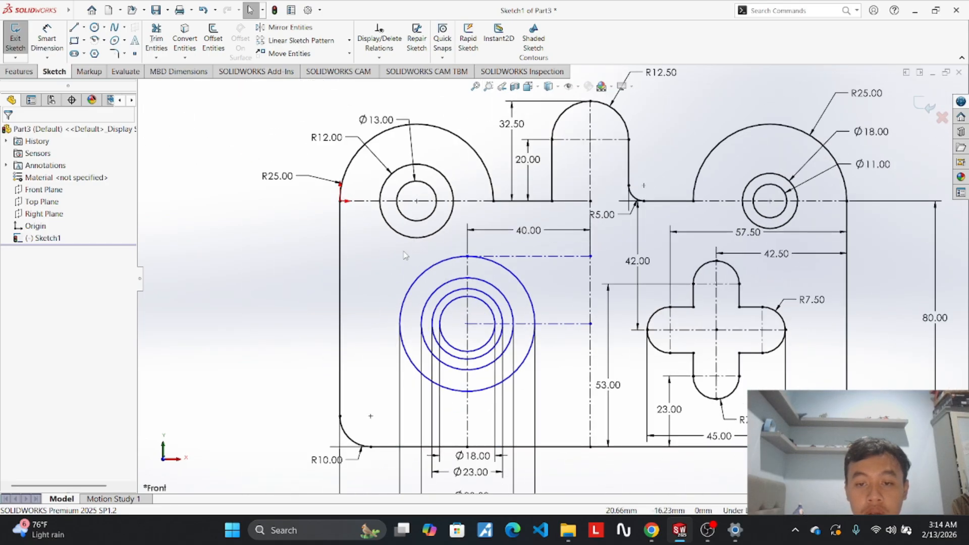
{"action": "left_click", "coordinate": [47, 38]}
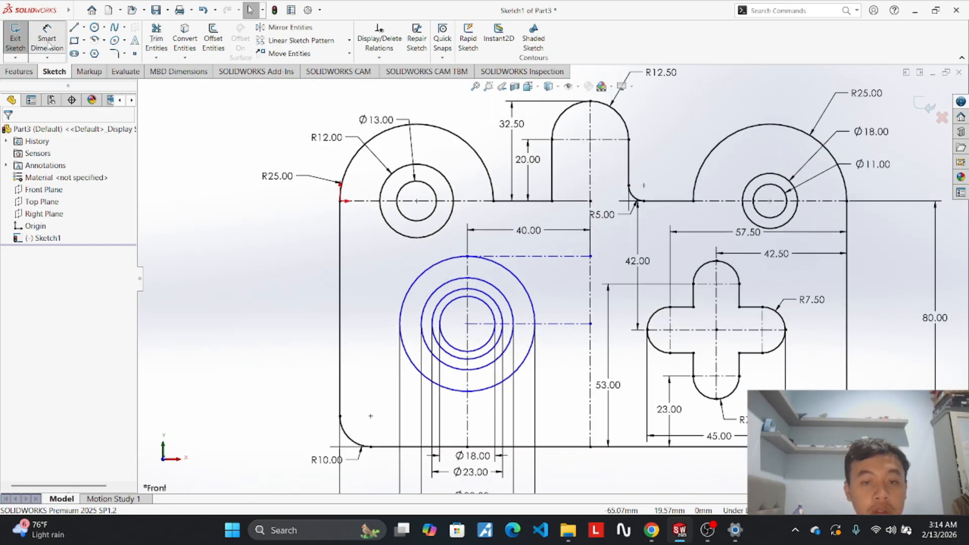
{"action": "left_click", "coordinate": [590, 289]}
{"action": "left_click", "coordinate": [567, 294]}
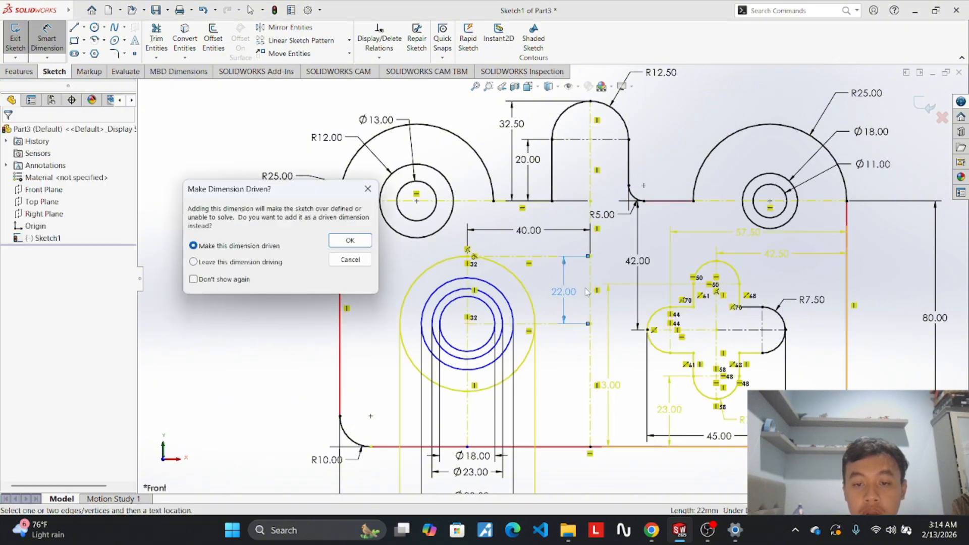
{"action": "key", "text": "Escape"}
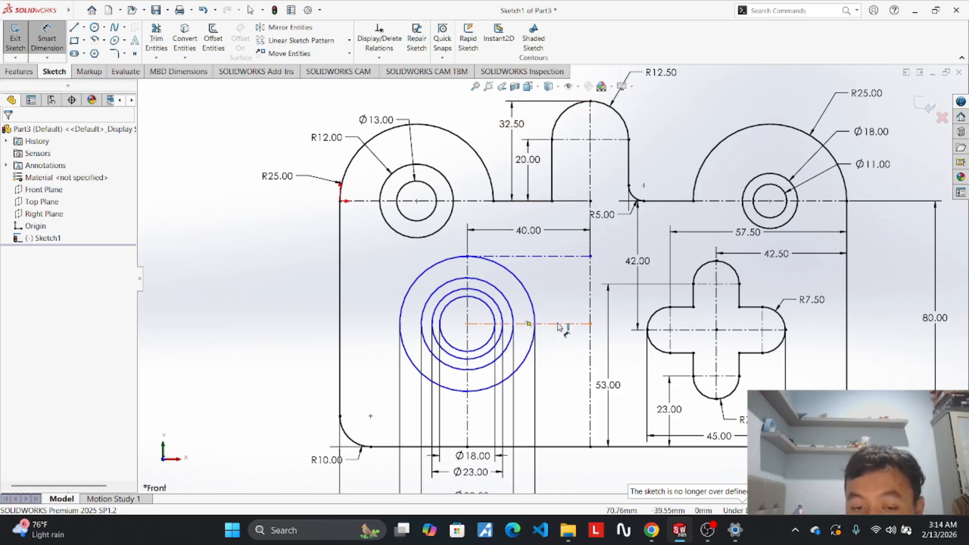
Dimension the height from the plate's bottom edge to the top of the largest concentric circle at 62 mm.
{"action": "left_click", "coordinate": [468, 256]}
{"action": "left_click", "coordinate": [473, 450]}
{"action": "left_click", "coordinate": [378, 362]}
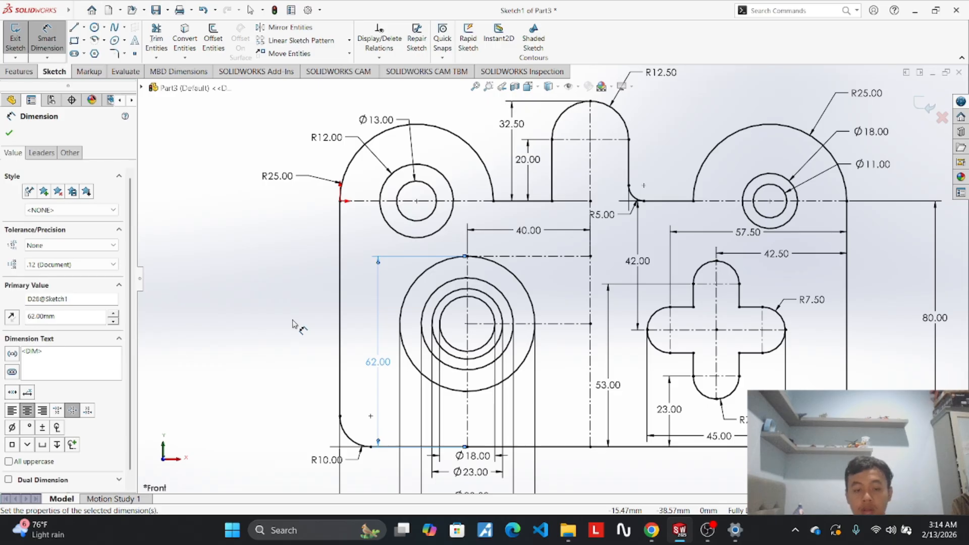
{"action": "key", "text": "Escape"}
{"action": "scroll", "coordinate": [294, 324], "scroll_direction": "down", "scroll_amount": 1}
{"action": "scroll", "coordinate": [295, 325], "scroll_direction": "up", "scroll_amount": 4}
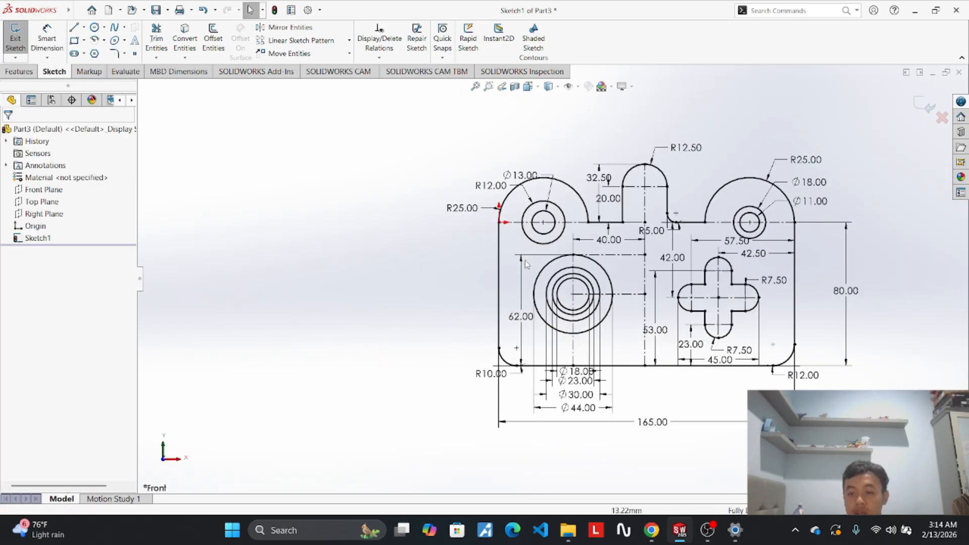
{"action": "scroll", "coordinate": [764, 290], "scroll_direction": "down", "scroll_amount": 2}
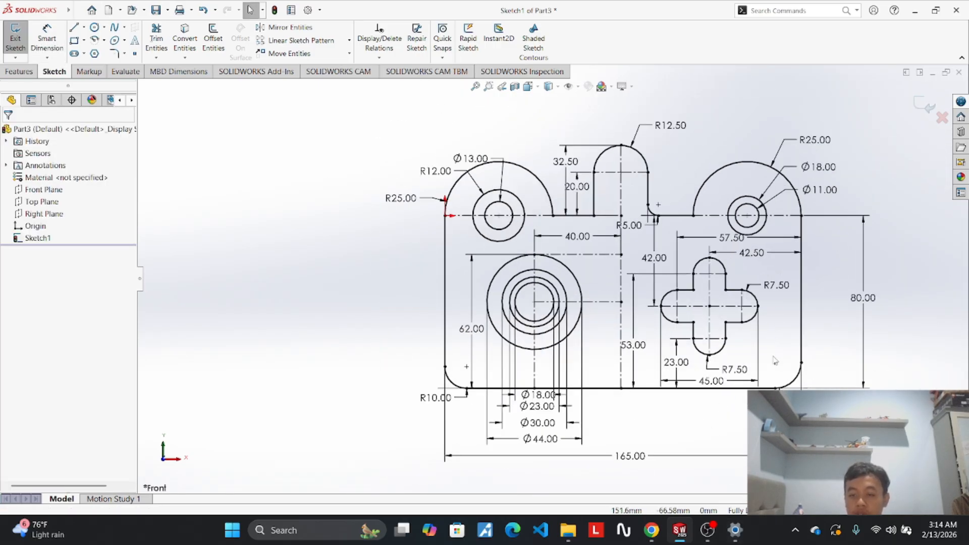
{"action": "scroll", "coordinate": [777, 361], "scroll_direction": "up", "scroll_amount": 2}
{"action": "scroll", "coordinate": [822, 302], "scroll_direction": "down", "scroll_amount": 2}
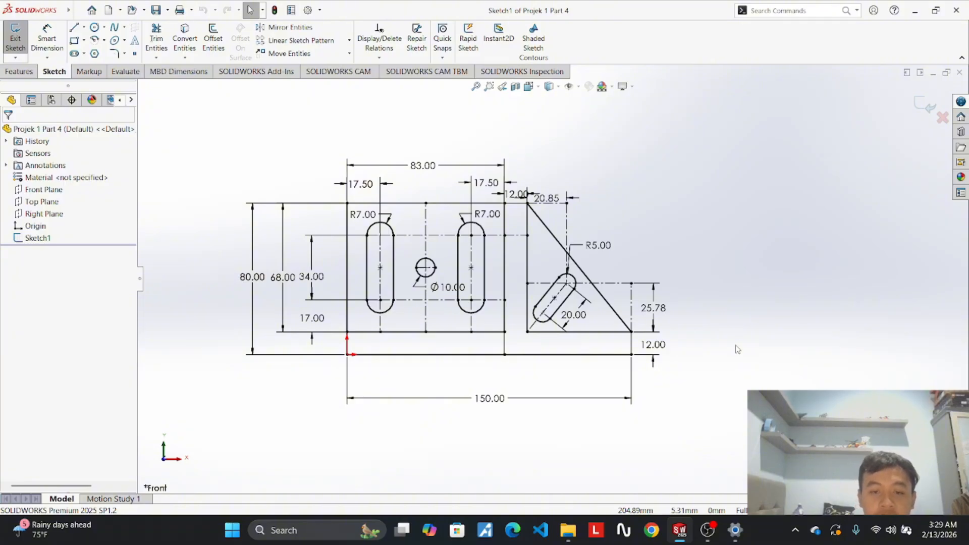
Create a new part document.
{"action": "left_click", "coordinate": [75, 13]}
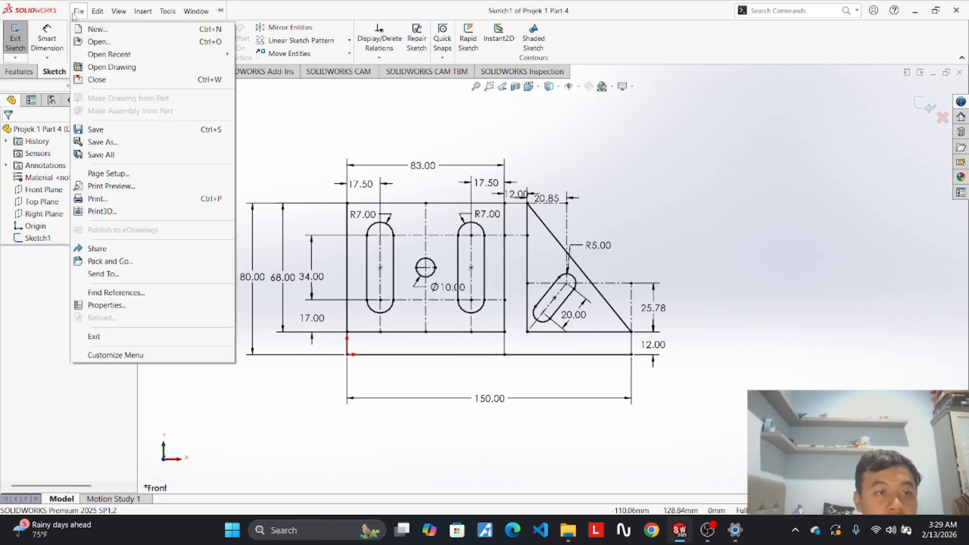
{"action": "left_click", "coordinate": [83, 28]}
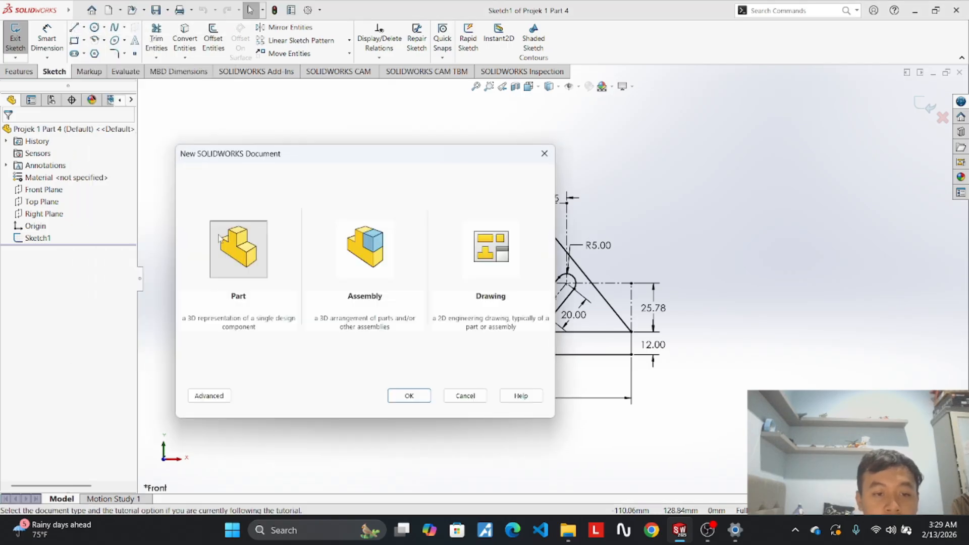
{"action": "left_click", "coordinate": [407, 396]}
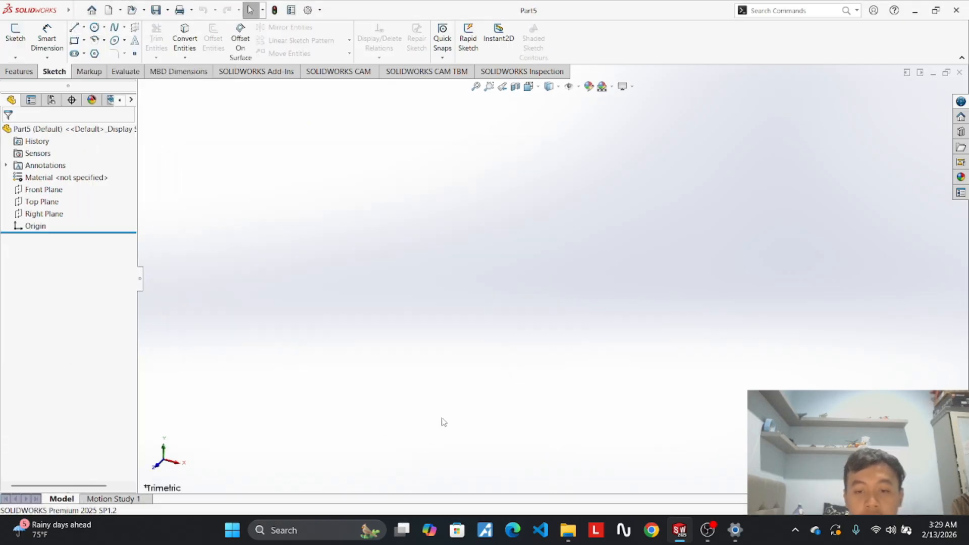
View the Projek 1 Part 4 reference sketch and switch to the empty Part4 document.
{"action": "mouse_move", "coordinate": [678, 540]}
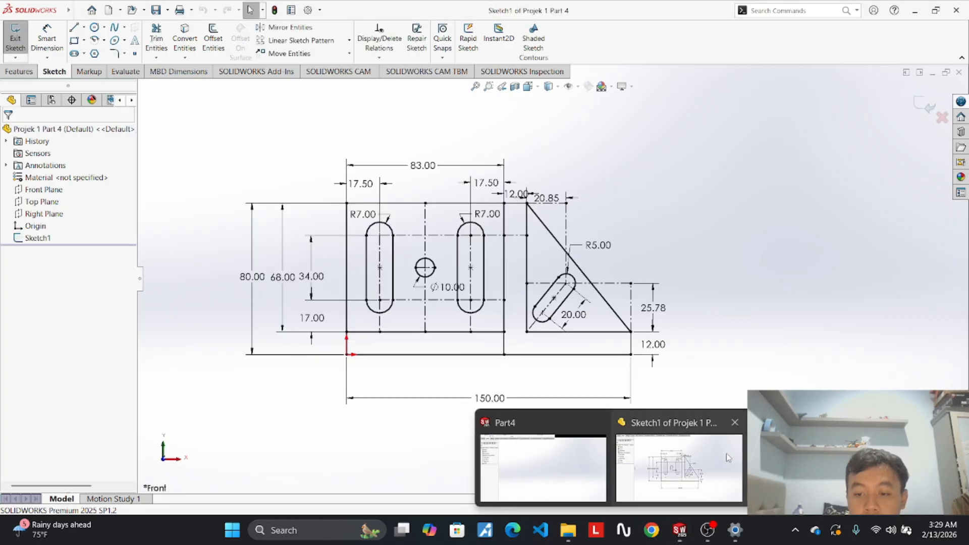
{"action": "left_click", "coordinate": [682, 460]}
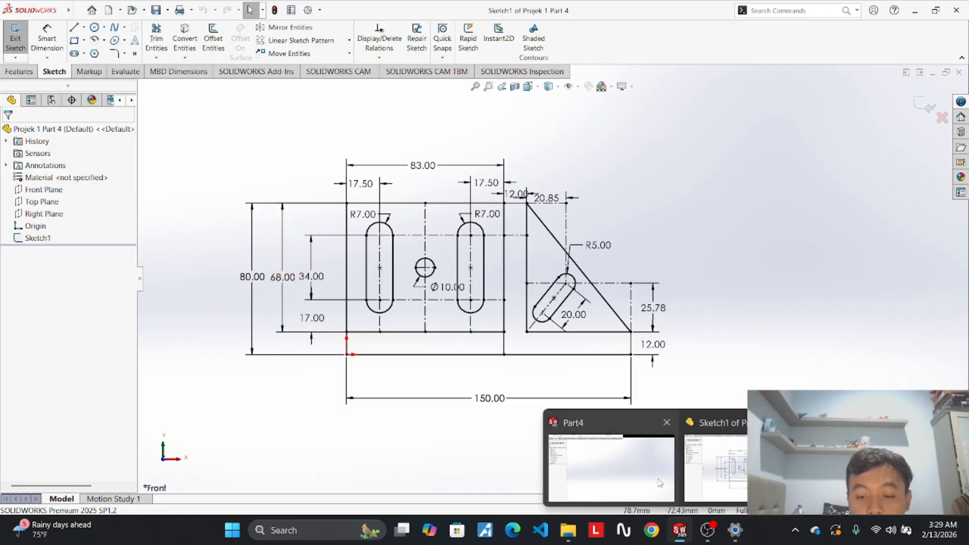
{"action": "left_click", "coordinate": [659, 483]}
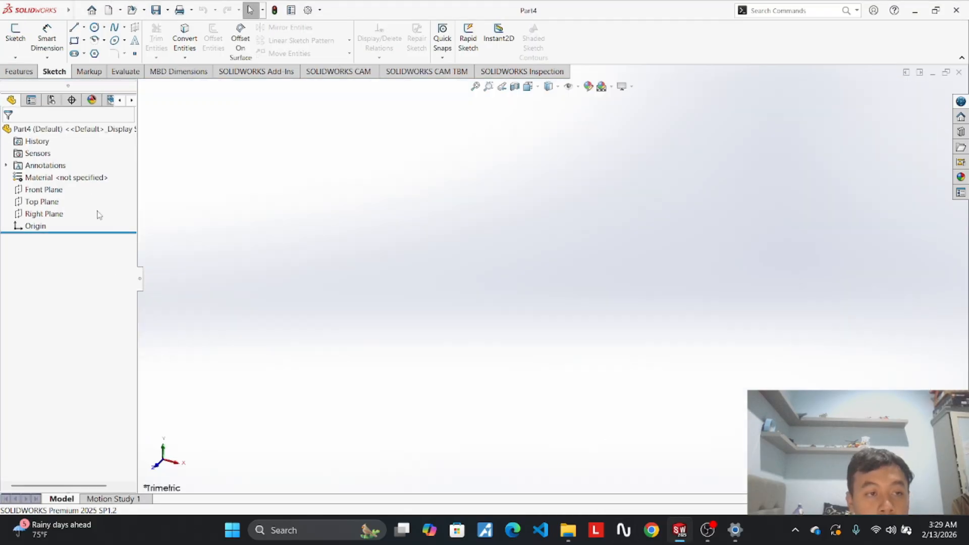
Sketch a corner rectangle of about 127 by 88 mm on the Front Plane, with its lower-left corner at the origin.
{"action": "left_click", "coordinate": [57, 192]}
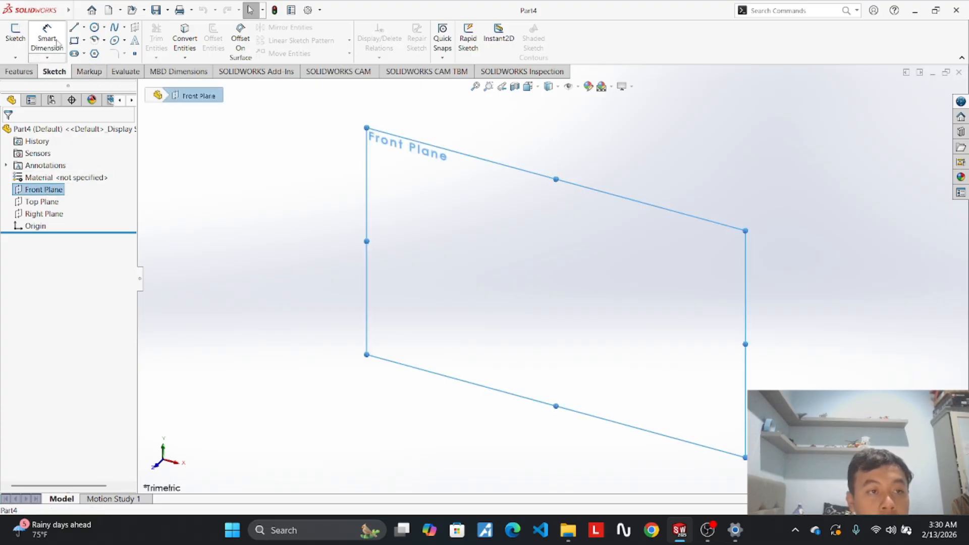
{"action": "left_click", "coordinate": [75, 40]}
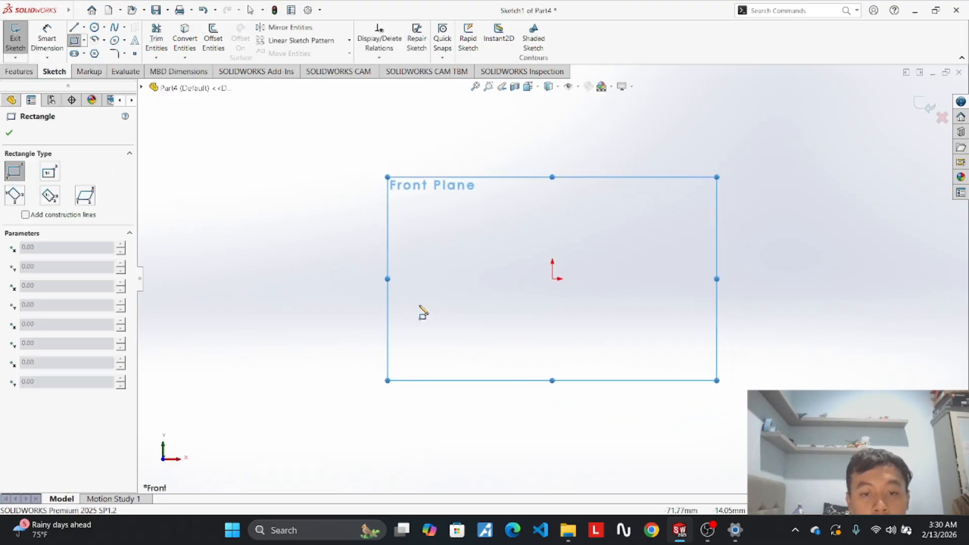
{"action": "left_click", "coordinate": [552, 278]}
{"action": "left_click", "coordinate": [788, 141]}
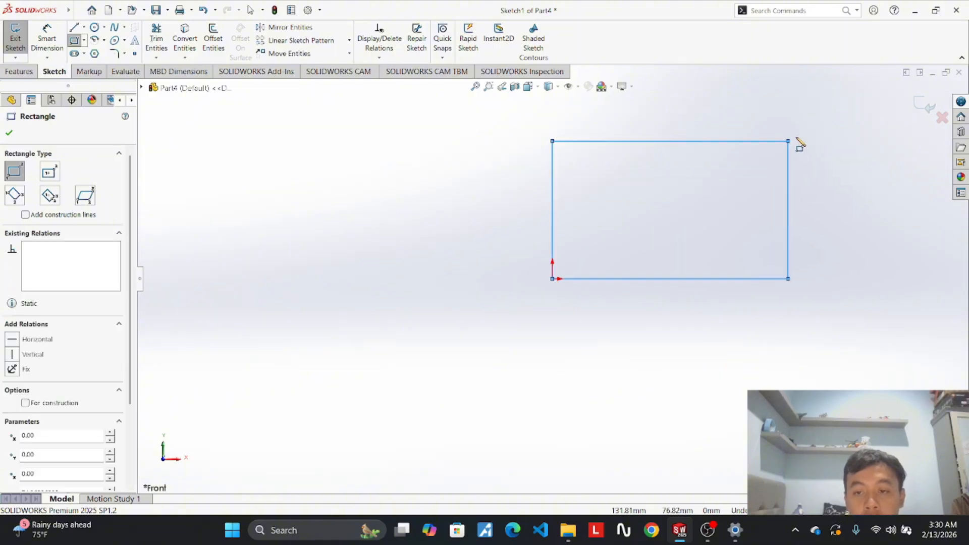
Dimension the rectangle's bottom edge at 150 mm, checking the width against the reference sketch.
{"action": "left_click", "coordinate": [42, 50]}
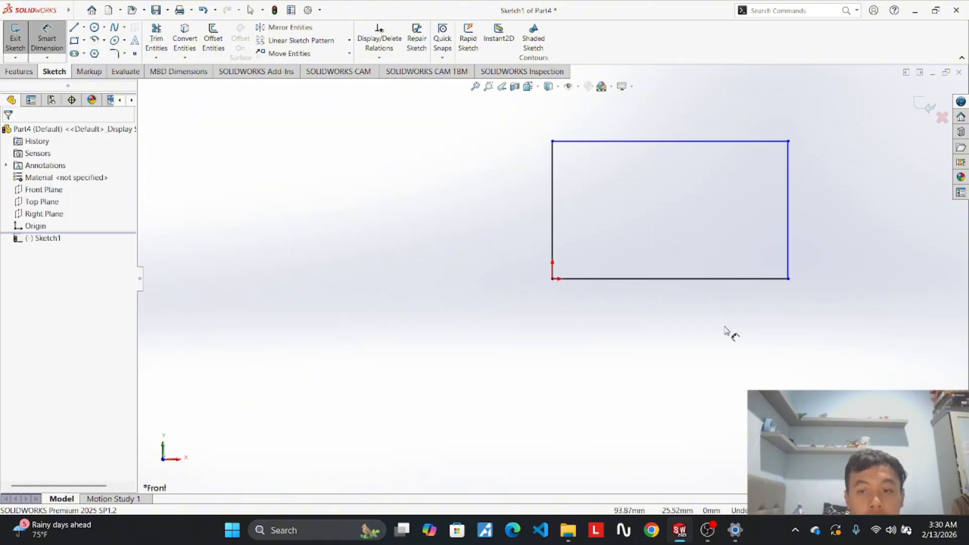
{"action": "left_click", "coordinate": [674, 279]}
{"action": "left_click", "coordinate": [672, 339]}
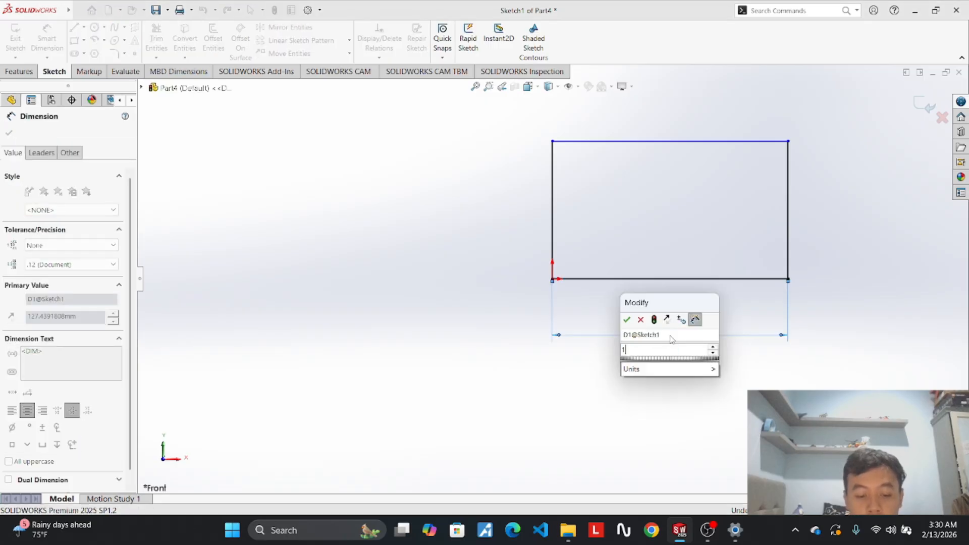
{"action": "type", "text": "180"}
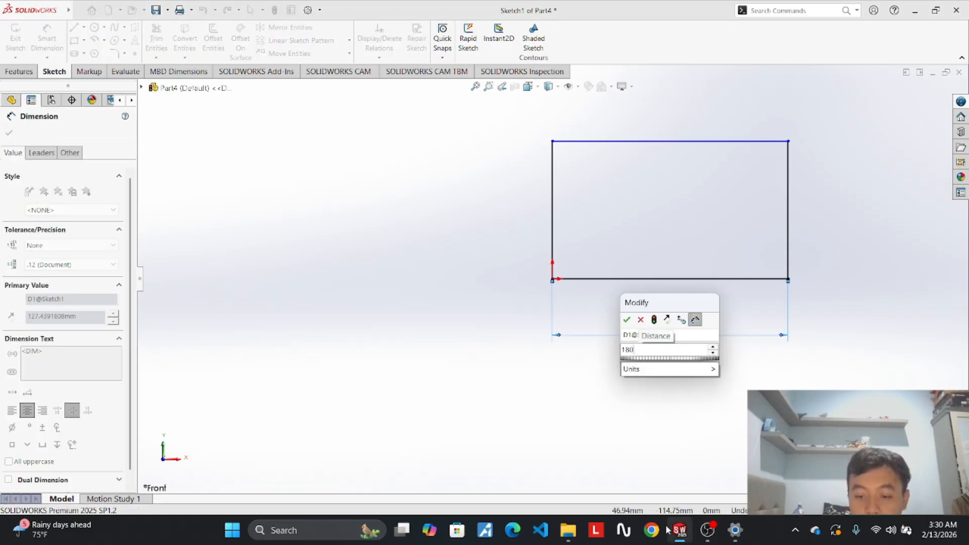
{"action": "mouse_move", "coordinate": [680, 530]}
{"action": "mouse_move", "coordinate": [701, 464]}
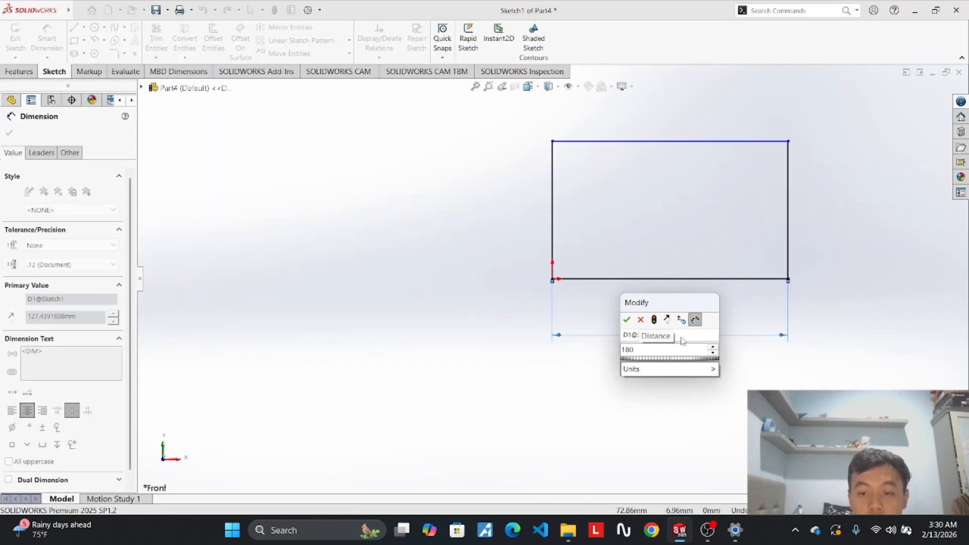
{"action": "key", "text": "BackSpace"}
{"action": "key", "text": "BackSpace"}
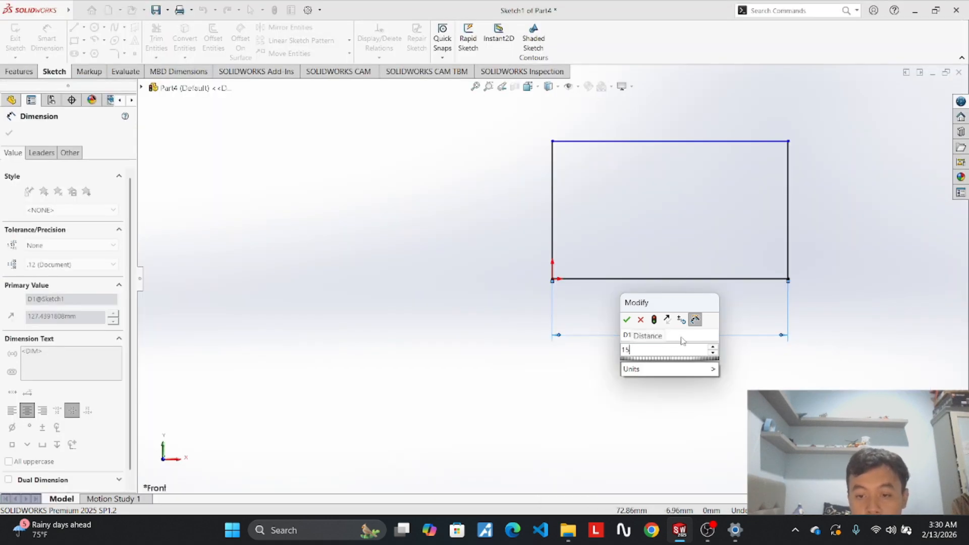
{"action": "type", "text": "50"}
{"action": "key", "text": "Return"}
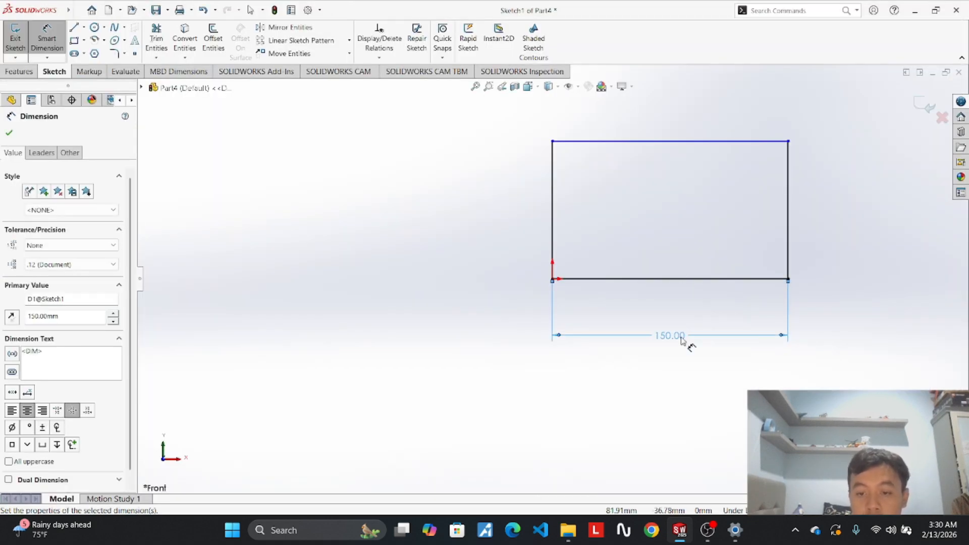
Dimension the rectangle's left edge at 80 mm.
{"action": "left_click", "coordinate": [553, 210]}
{"action": "left_click", "coordinate": [519, 217]}
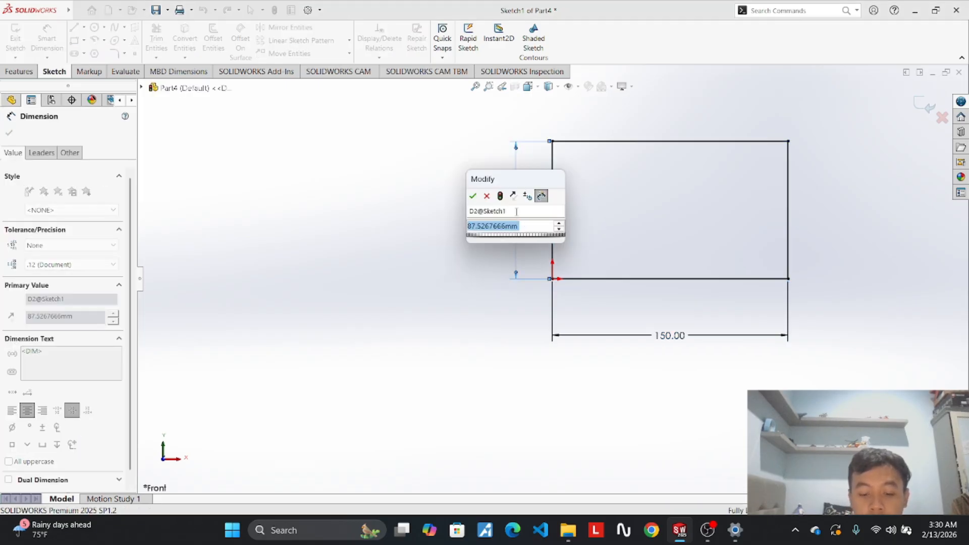
{"action": "type", "text": "80"}
{"action": "key", "text": "Return"}
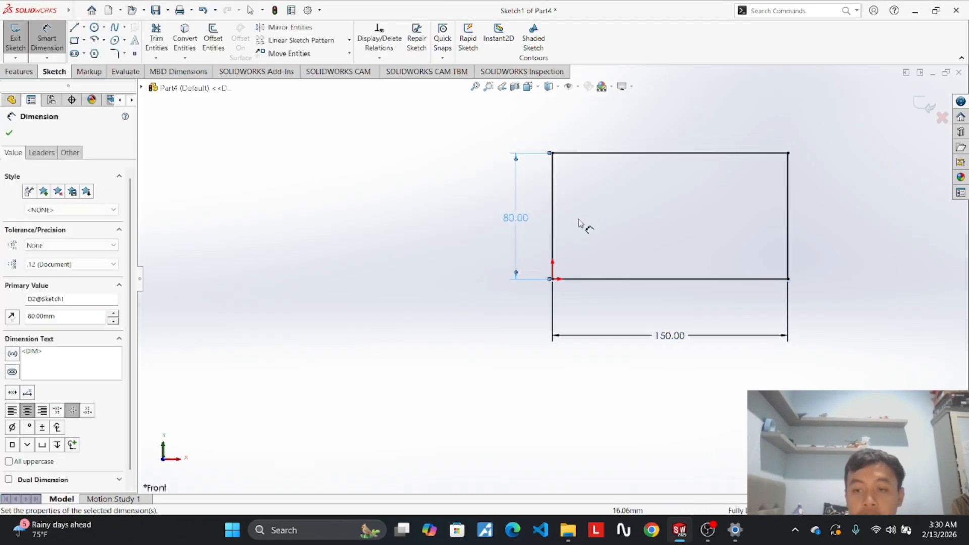
{"action": "left_click", "coordinate": [820, 217]}
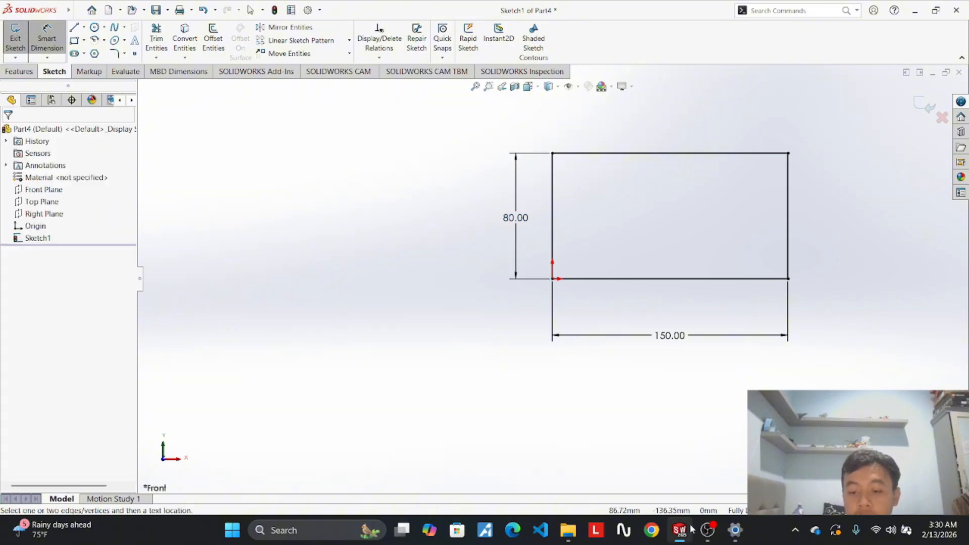
Check the Projek 1 Part 4 reference, and sketch a corner rectangle about 75 by 62 mm from the Part4 outline's upper-left corner.
{"action": "mouse_move", "coordinate": [722, 484]}
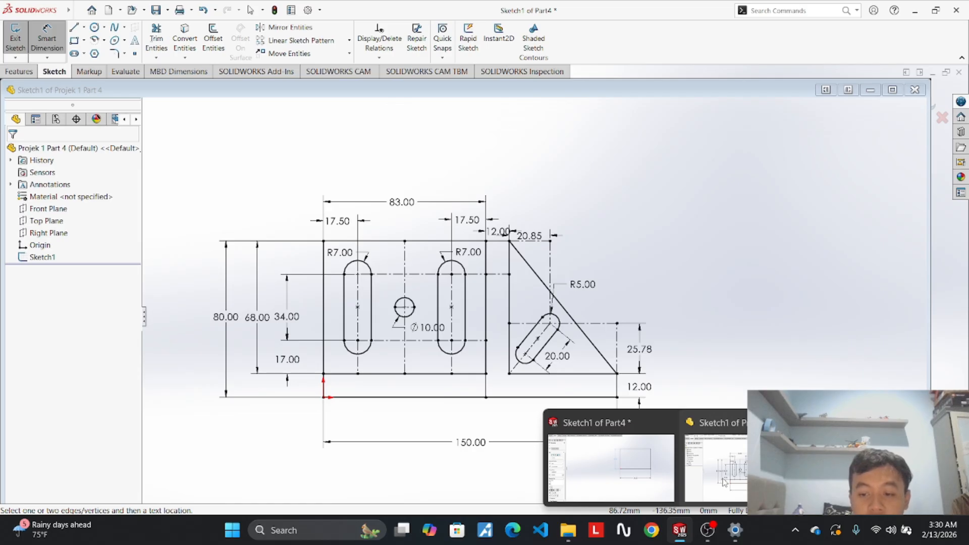
{"action": "left_click", "coordinate": [724, 483]}
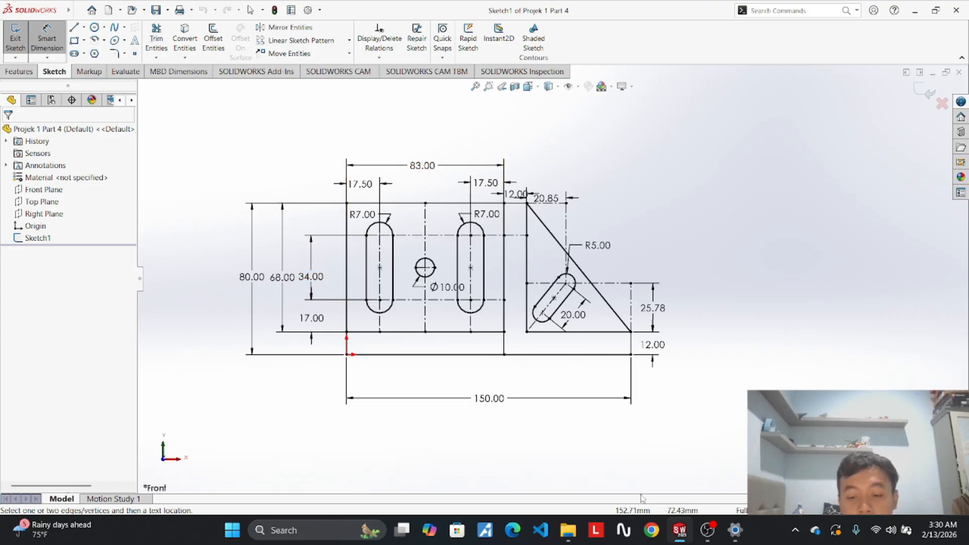
{"action": "mouse_move", "coordinate": [687, 537]}
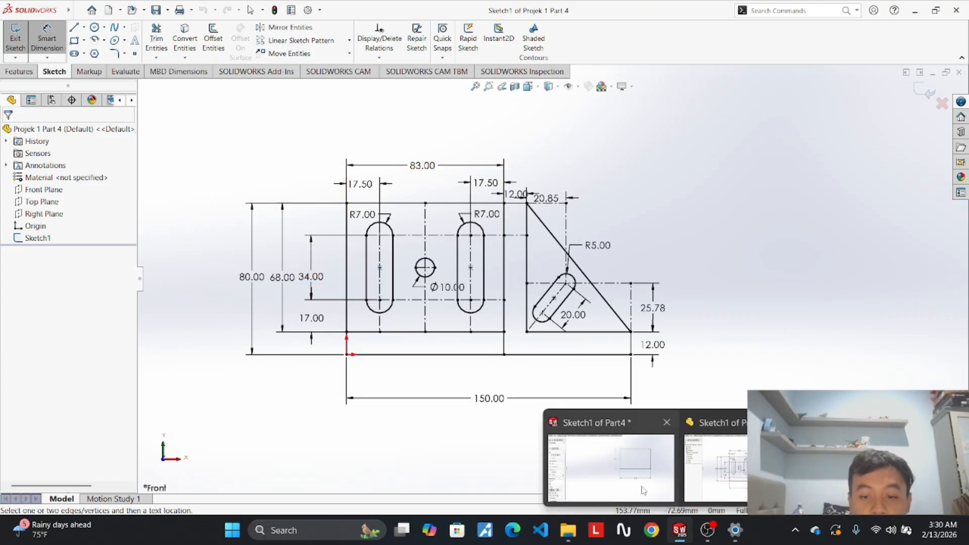
{"action": "left_click", "coordinate": [611, 467]}
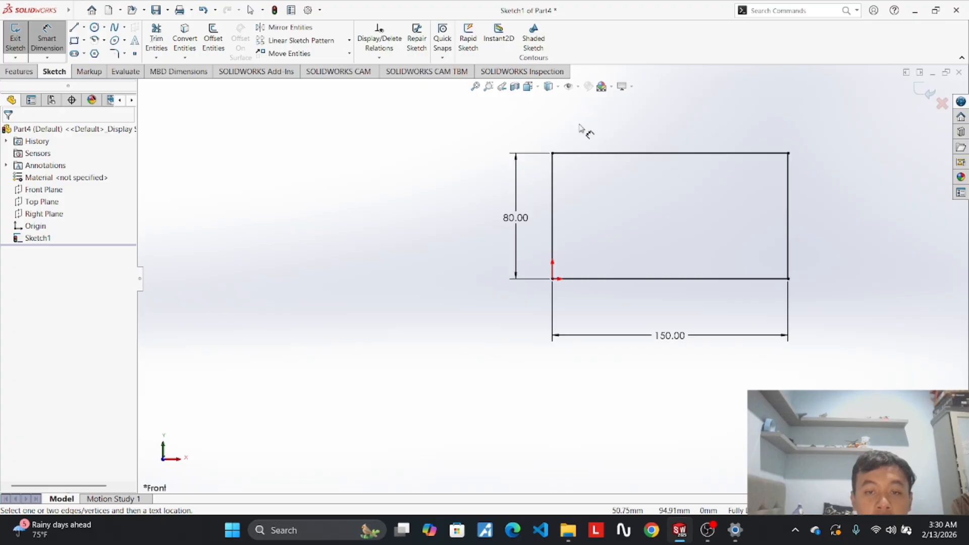
{"action": "left_click", "coordinate": [76, 41]}
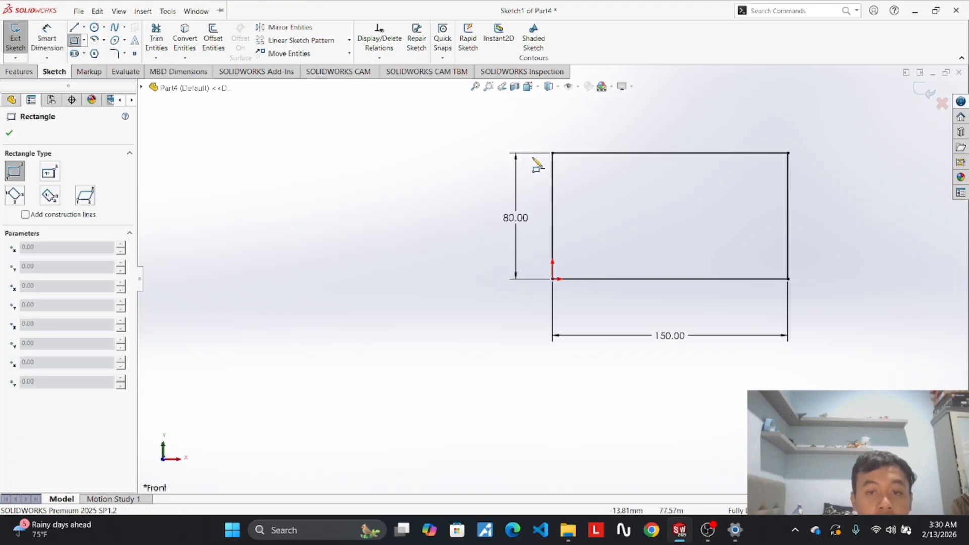
{"action": "left_click", "coordinate": [554, 154]}
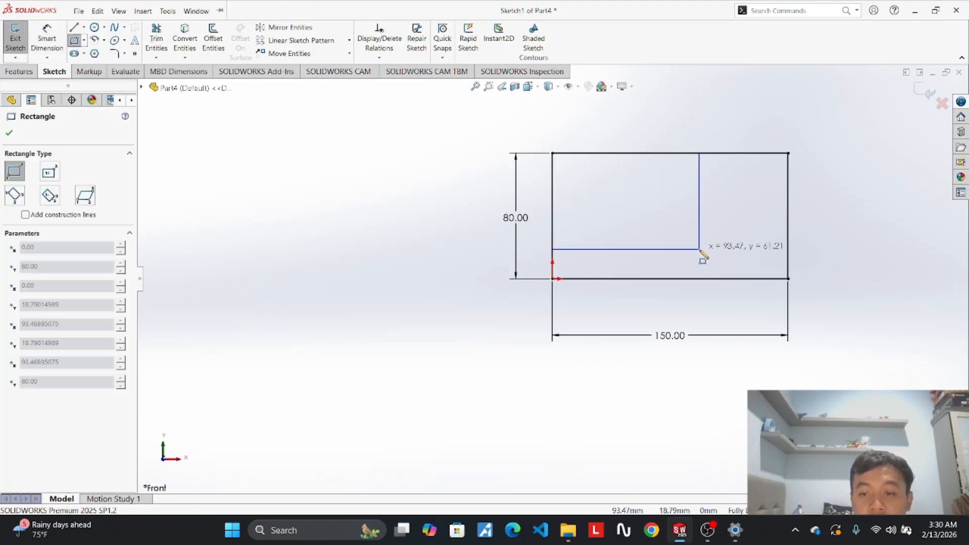
{"action": "left_click", "coordinate": [670, 249]}
Dimension the inner rectangle's bottom edge at 83 mm.
{"action": "left_click", "coordinate": [46, 38]}
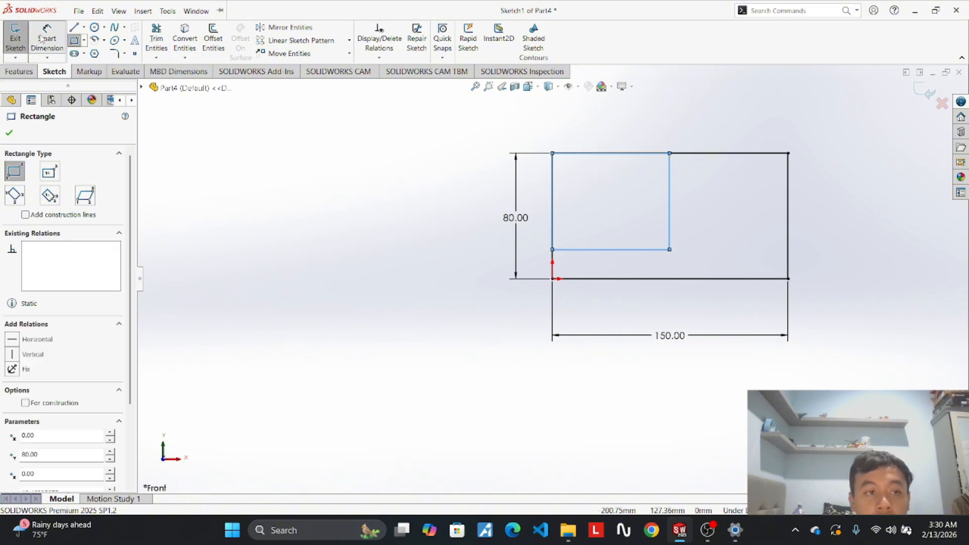
{"action": "left_click", "coordinate": [622, 251]}
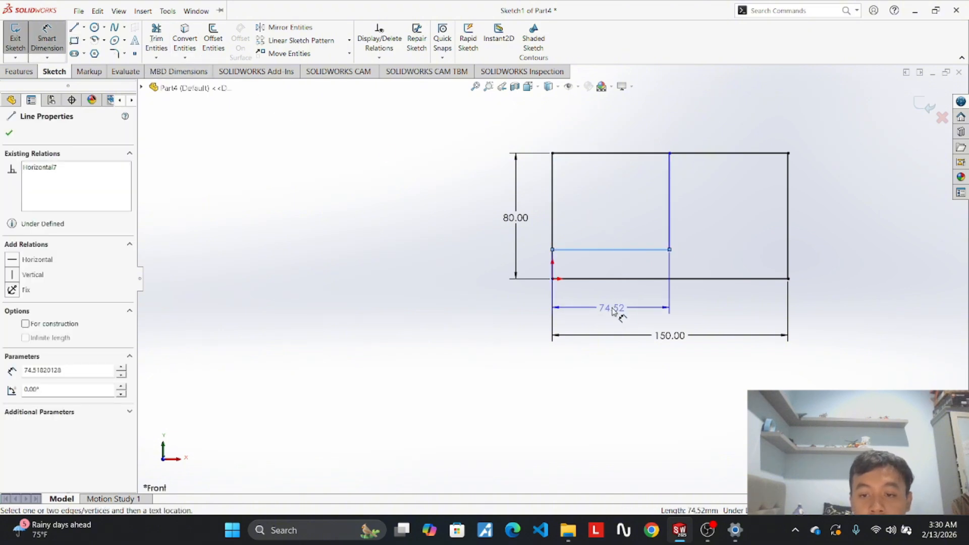
{"action": "left_click", "coordinate": [617, 311]}
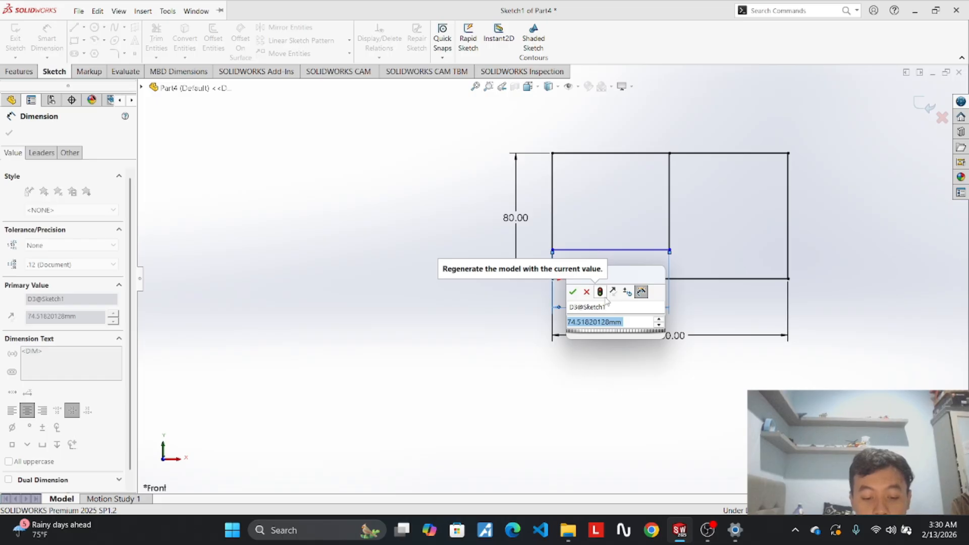
{"action": "type", "text": "83"}
{"action": "key", "text": "Return"}
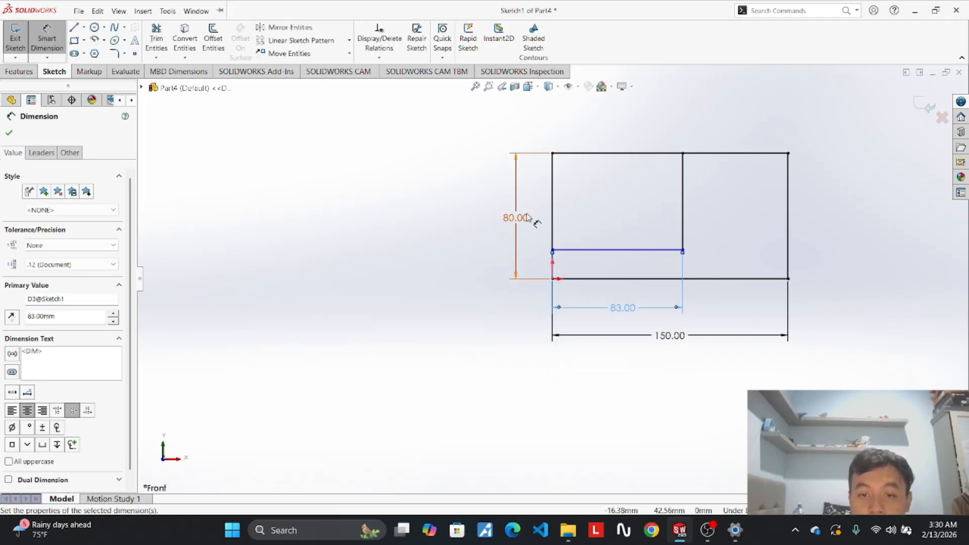
Shift the 80 mm dimension away from the outline and dimension the inner rectangle's height at 68 mm.
{"action": "scroll", "coordinate": [548, 224], "scroll_direction": "down", "scroll_amount": 2}
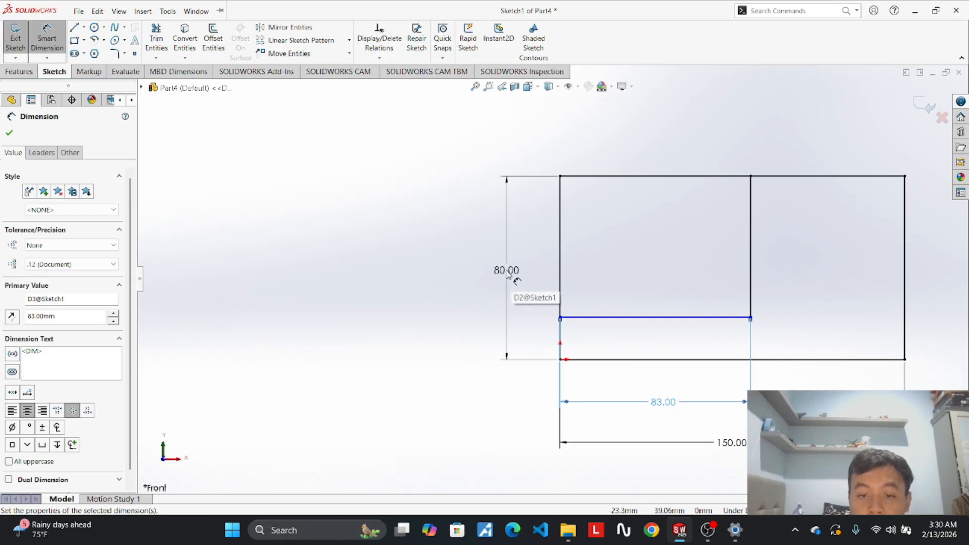
{"action": "left_click_drag", "start_coordinate": [512, 279], "coordinate": [501, 279]}
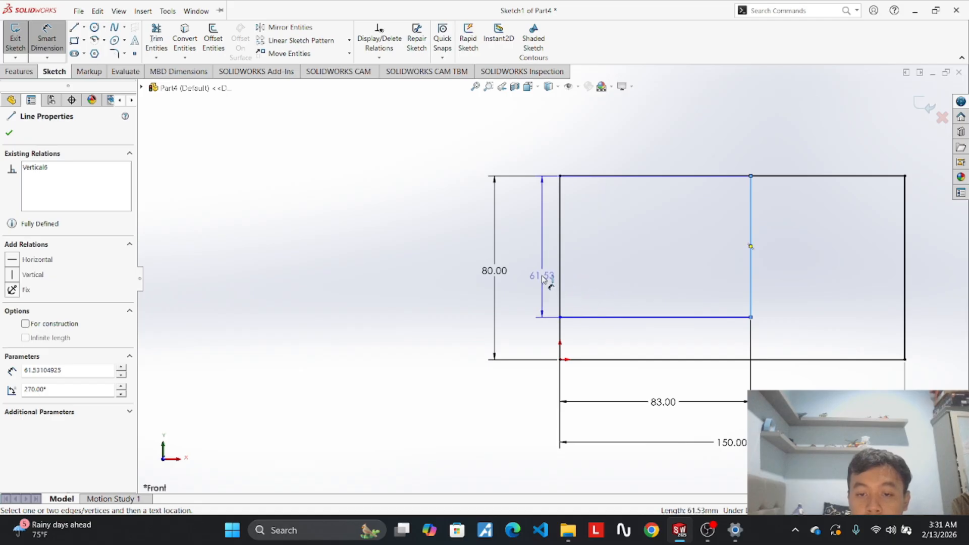
{"action": "left_click", "coordinate": [537, 273]}
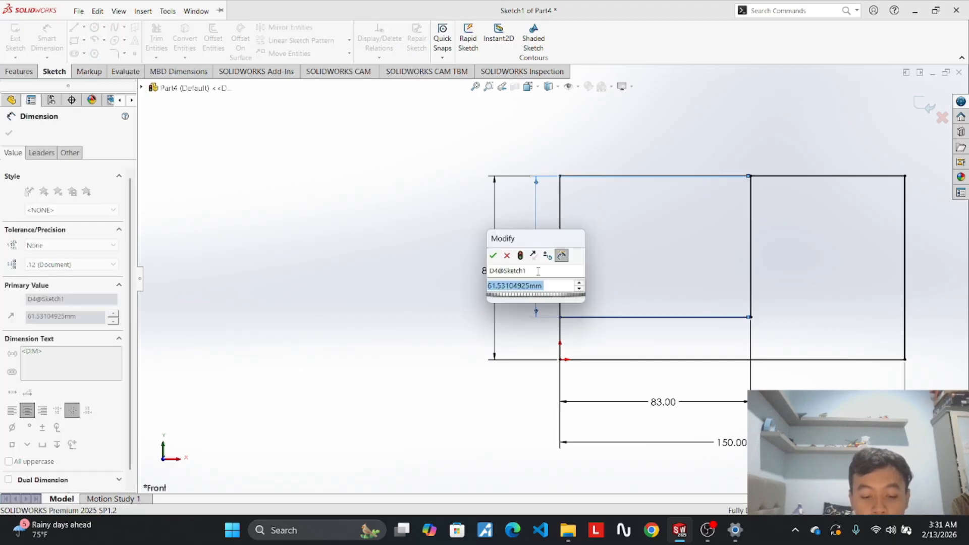
{"action": "type", "text": "68"}
{"action": "key", "text": "Return"}
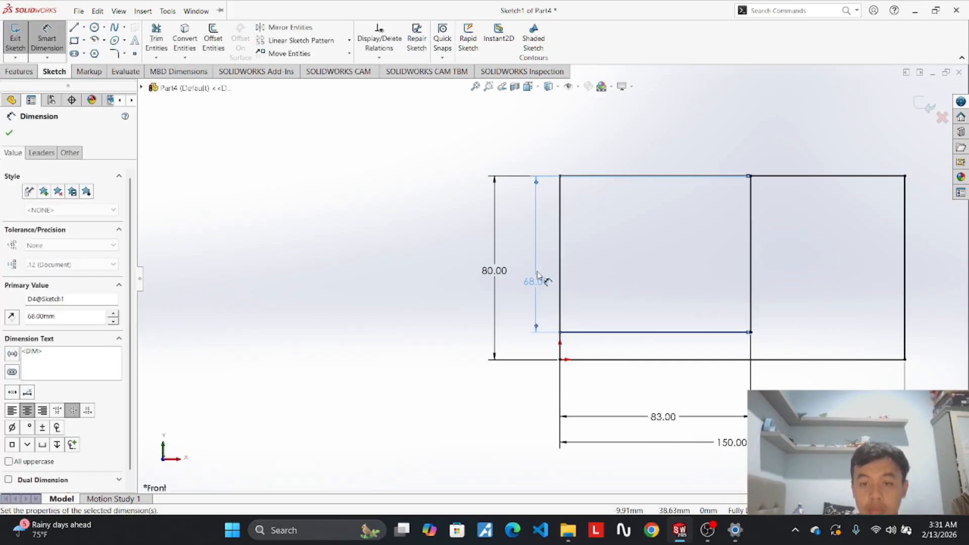
Compare the Part4 sketch with the Projek 1 Part 4 reference, examining the geometry around the inner rectangle.
{"action": "mouse_move", "coordinate": [705, 534]}
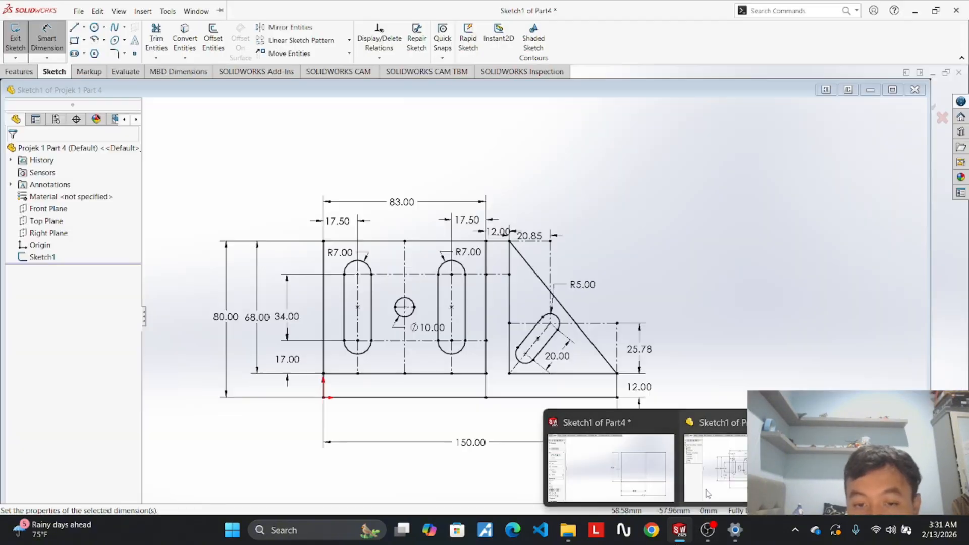
{"action": "left_click", "coordinate": [707, 493]}
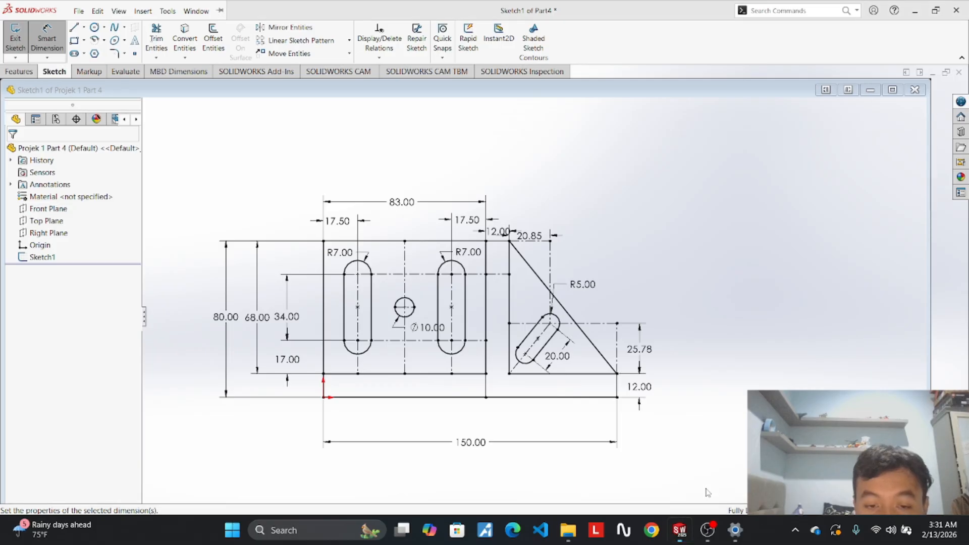
{"action": "mouse_move", "coordinate": [684, 537]}
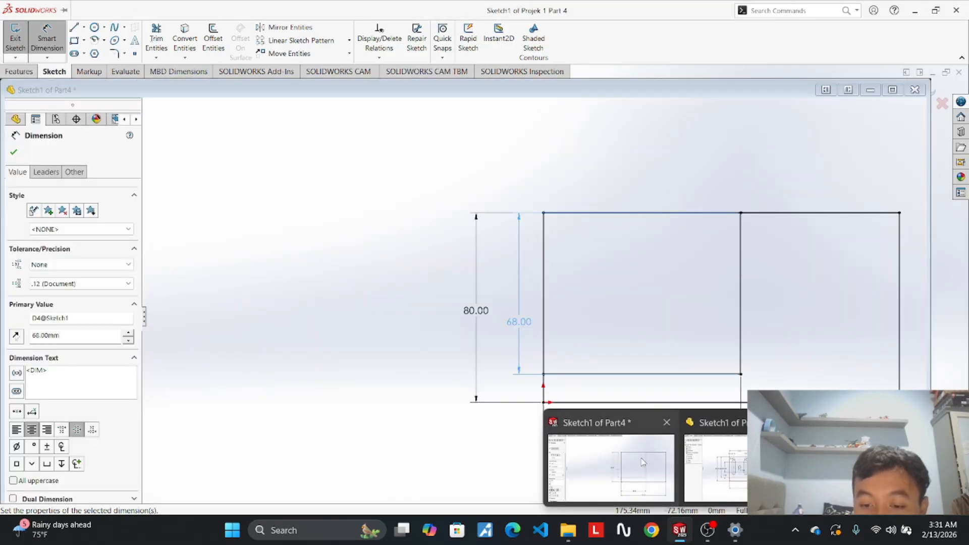
{"action": "left_click", "coordinate": [611, 479]}
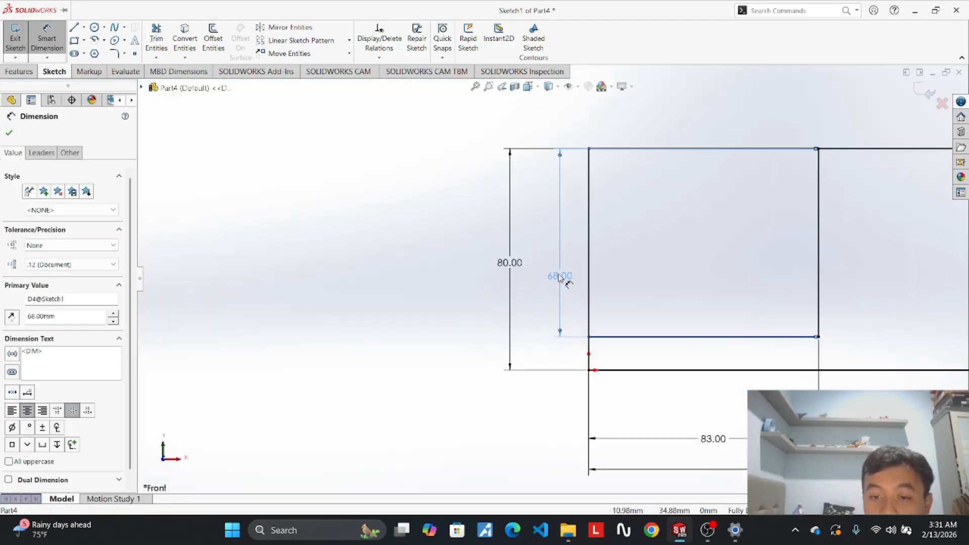
{"action": "scroll", "coordinate": [551, 285], "scroll_direction": "down", "scroll_amount": 1}
{"action": "scroll", "coordinate": [555, 296], "scroll_direction": "up", "scroll_amount": 2}
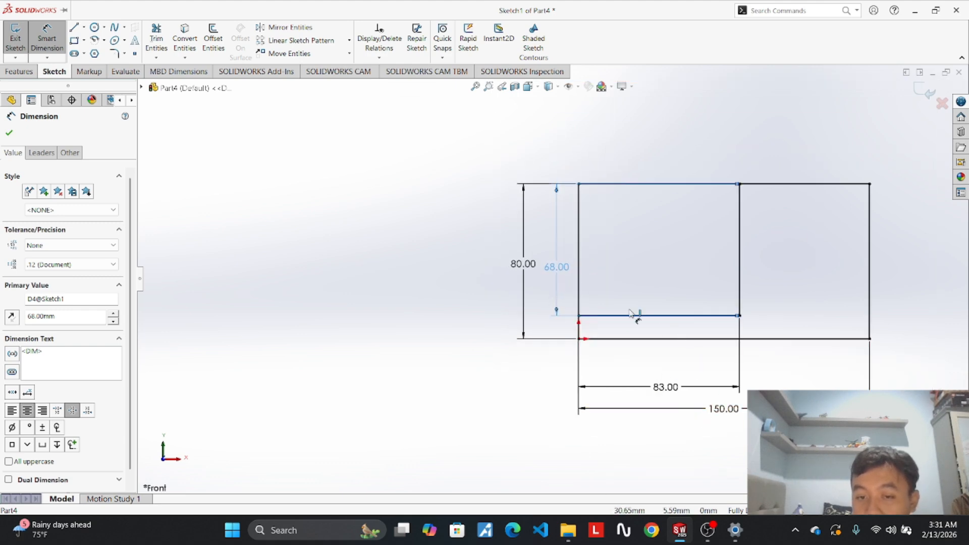
{"action": "mouse_move", "coordinate": [681, 536]}
{"action": "mouse_move", "coordinate": [692, 484]}
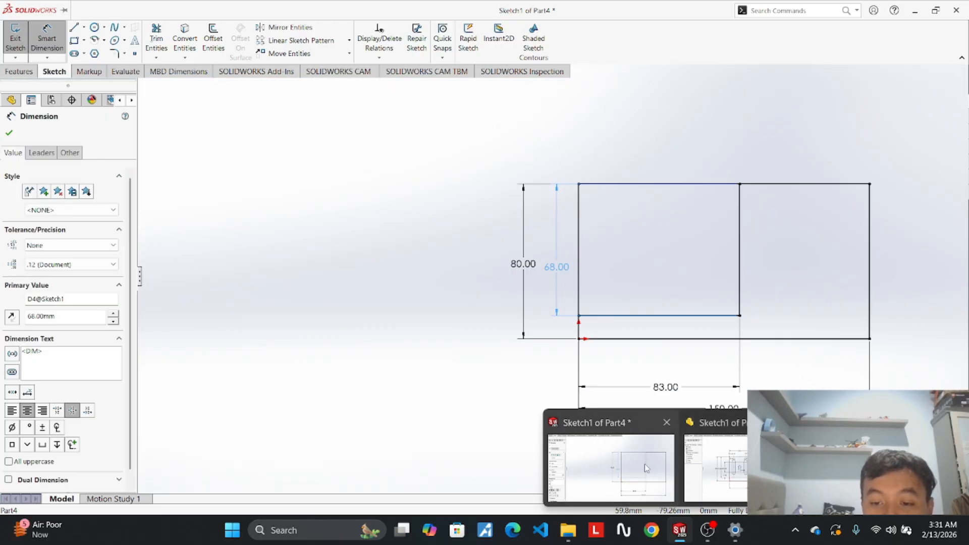
{"action": "left_click", "coordinate": [645, 465]}
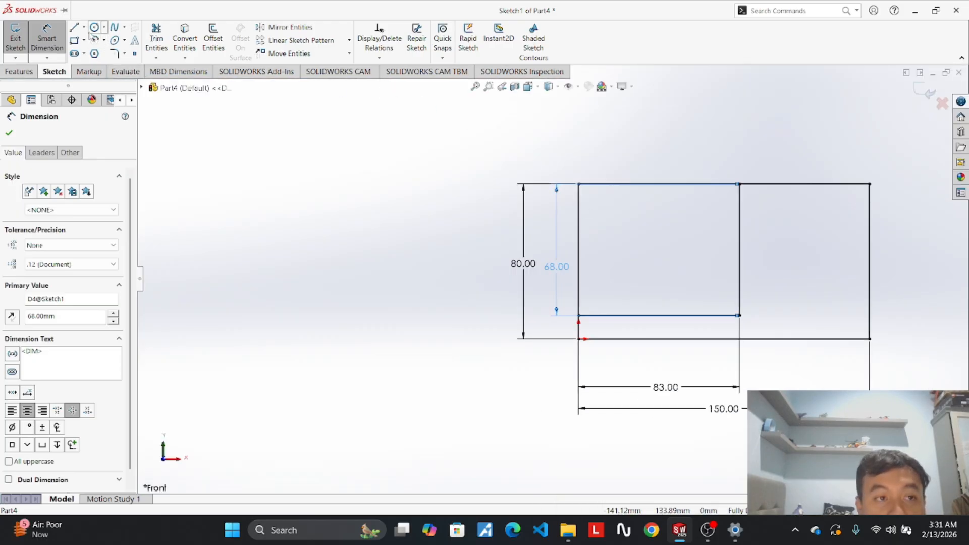
Draw a 12 mm vertical line from the inner rectangle's lower-right corner to the outline's bottom edge, and move the 83 mm dimension closer.
{"action": "left_click", "coordinate": [83, 28]}
{"action": "left_click", "coordinate": [101, 41]}
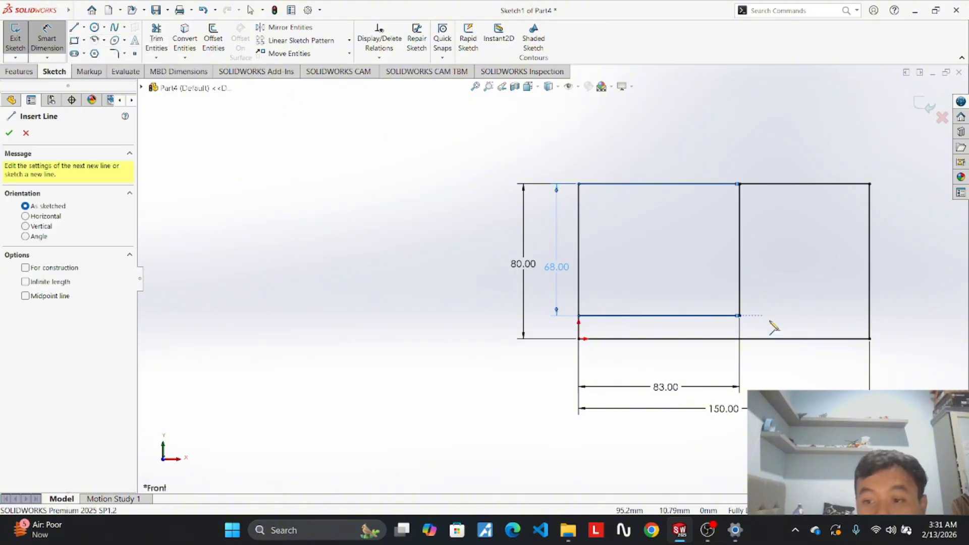
{"action": "left_click", "coordinate": [739, 339]}
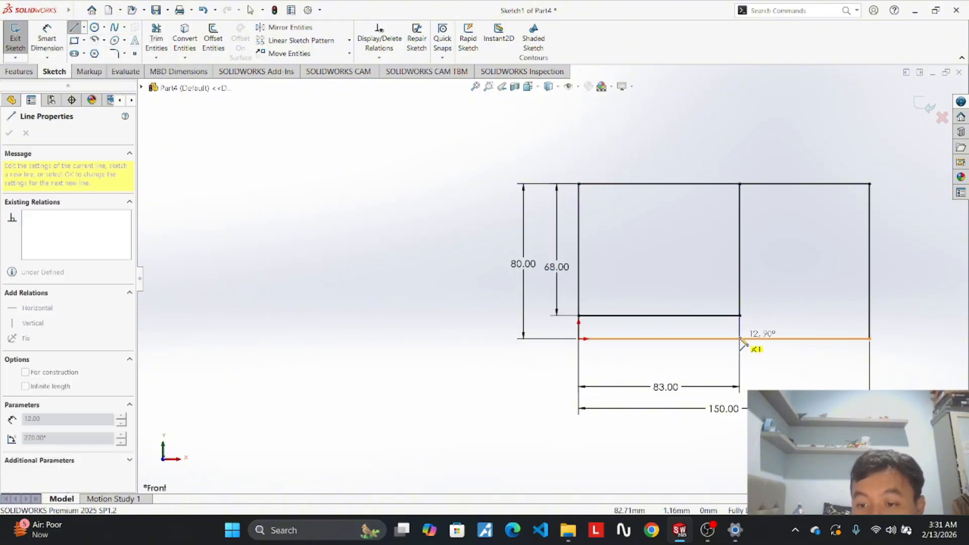
{"action": "key", "text": "Escape"}
{"action": "scroll", "coordinate": [815, 379], "scroll_direction": "down", "scroll_amount": 2}
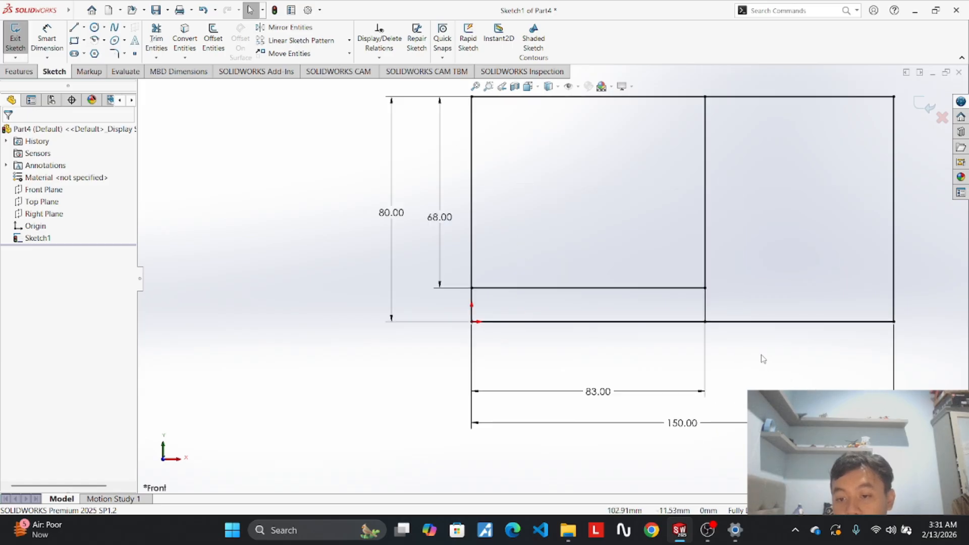
{"action": "mouse_move", "coordinate": [630, 395]}
{"action": "left_mouse_down"}
{"action": "mouse_move", "coordinate": [623, 277]}
{"action": "mouse_move", "coordinate": [621, 376]}
{"action": "left_mouse_up"}
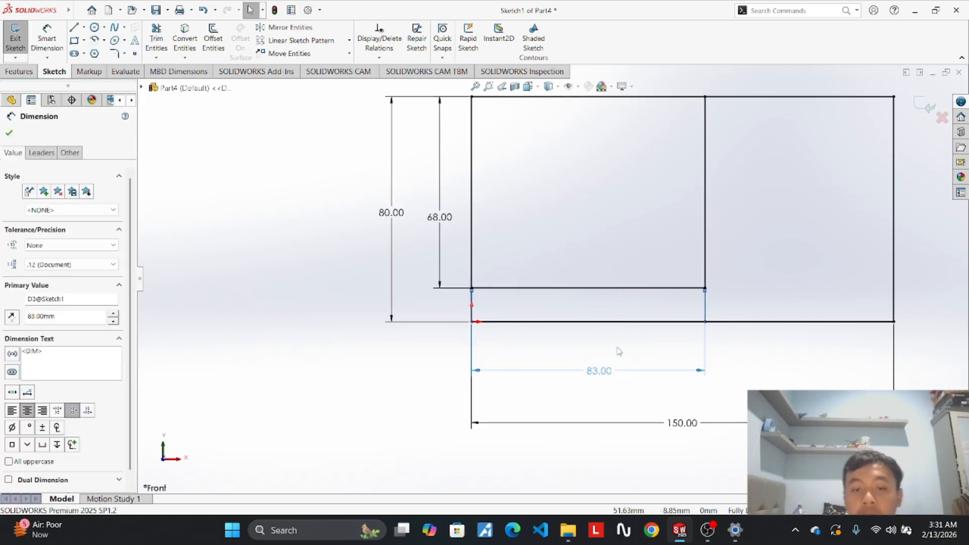
{"action": "scroll", "coordinate": [519, 253], "scroll_direction": "up", "scroll_amount": 3}
Examine the slot spacing and centerlines in the Projek 1 Part 4 reference sketch and return to Part4.
{"action": "mouse_move", "coordinate": [680, 537]}
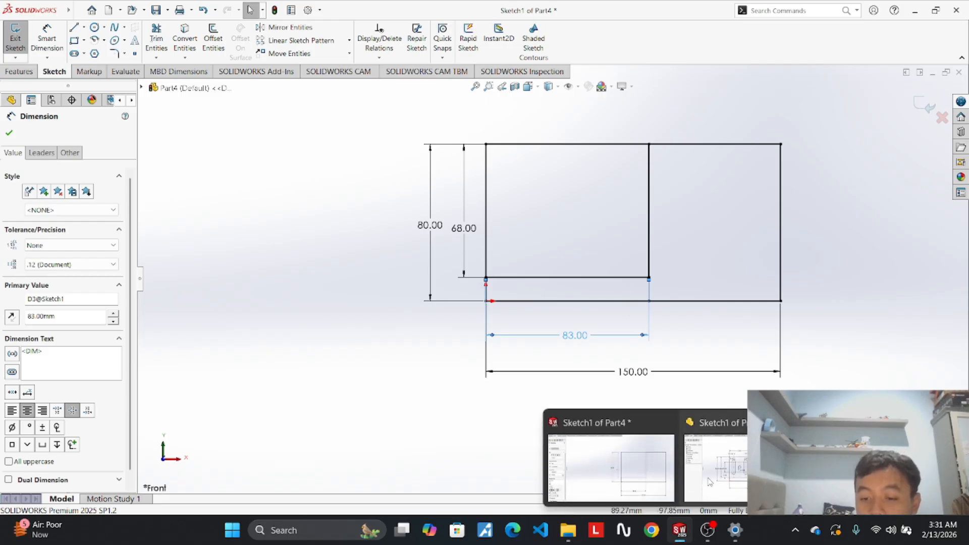
{"action": "left_click", "coordinate": [740, 462]}
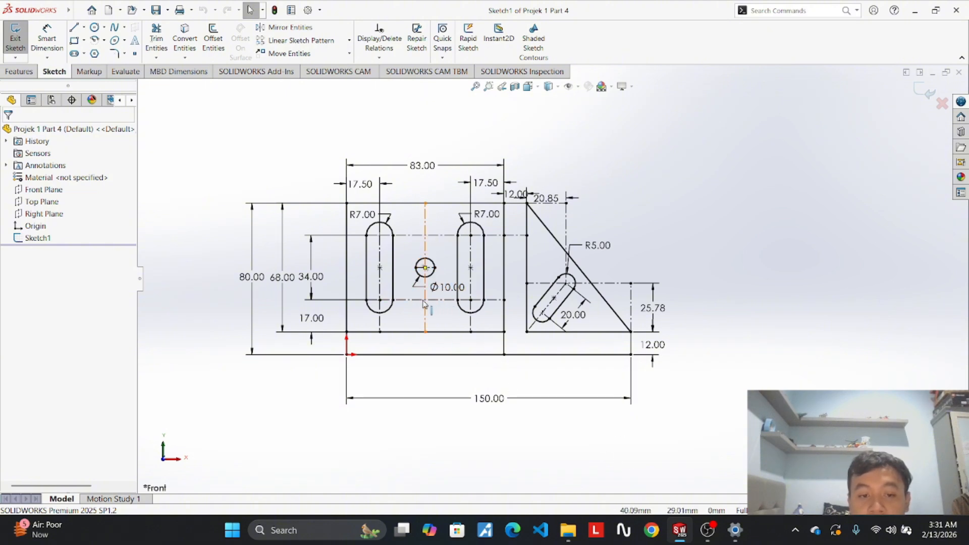
{"action": "left_click_drag", "start_coordinate": [312, 280], "coordinate": [312, 275]}
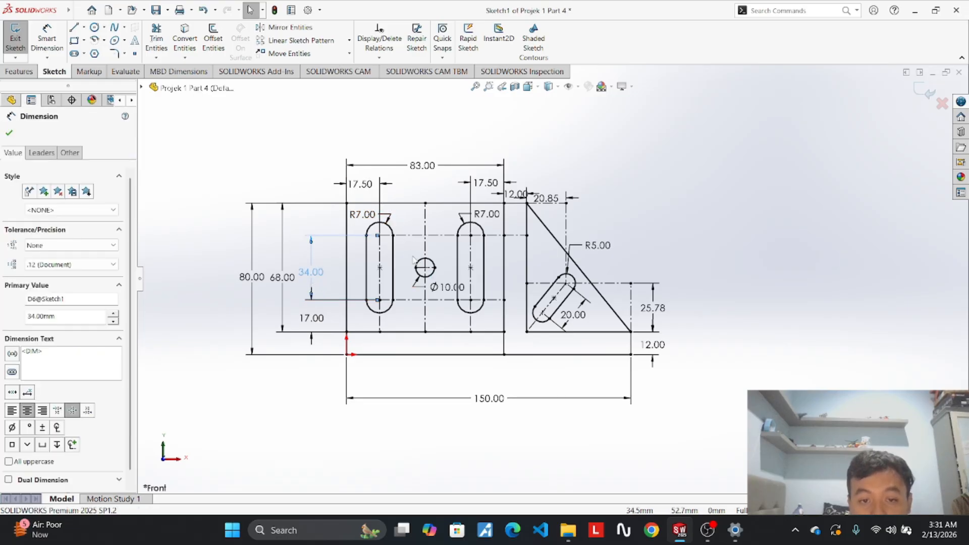
{"action": "mouse_move", "coordinate": [680, 540]}
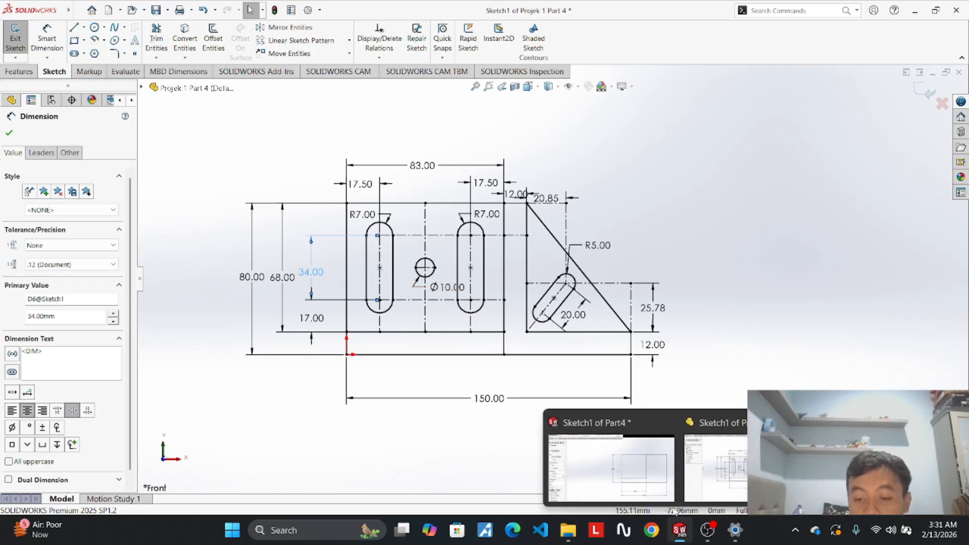
{"action": "left_click", "coordinate": [606, 467]}
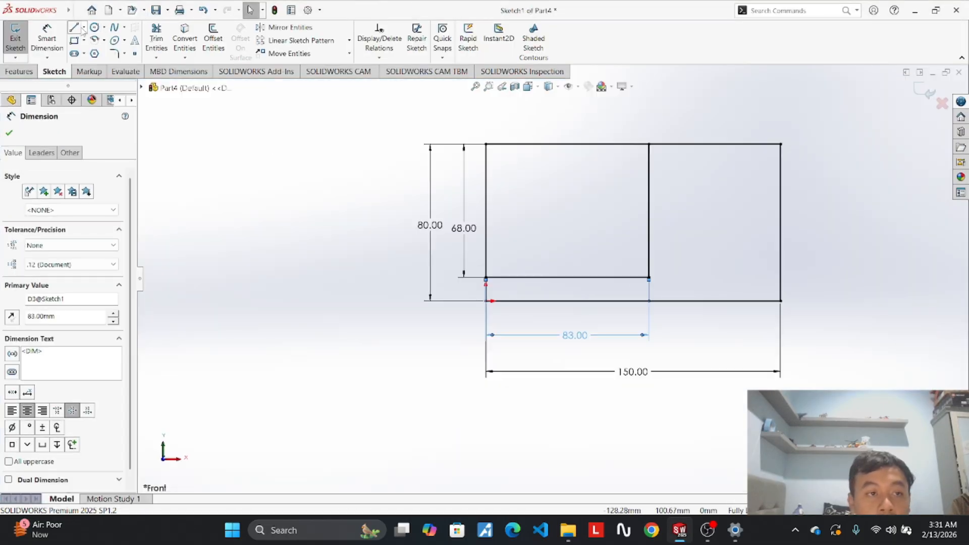
{"action": "left_click", "coordinate": [84, 26]}
{"action": "left_click", "coordinate": [101, 50]}
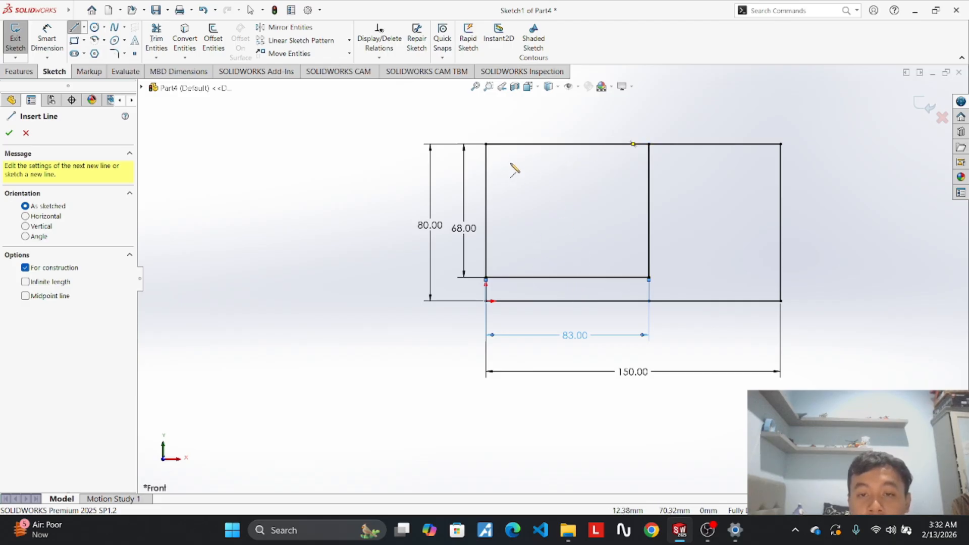
{"action": "scroll", "coordinate": [514, 153], "scroll_direction": "down", "scroll_amount": 2}
{"action": "scroll", "coordinate": [600, 160], "scroll_direction": "up", "scroll_amount": 2}
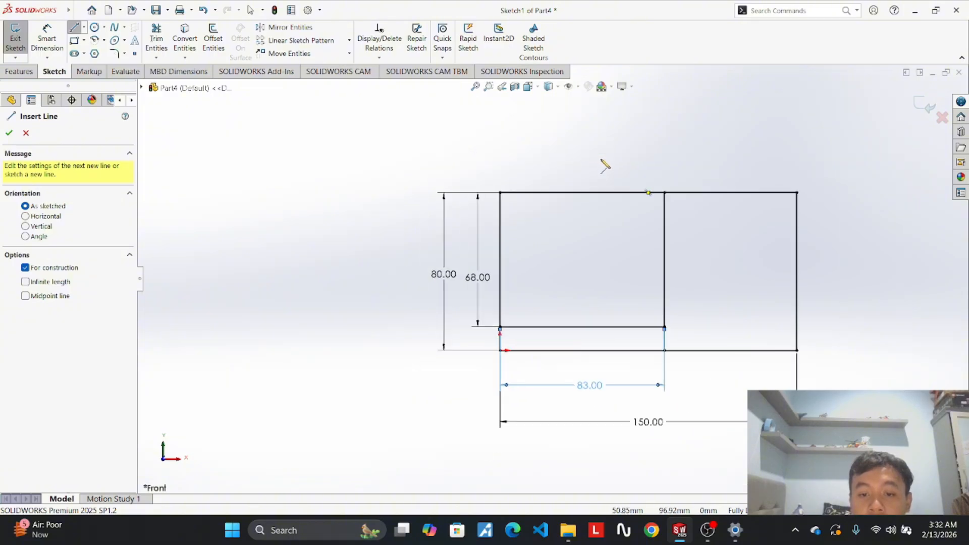
{"action": "scroll", "coordinate": [604, 165], "scroll_direction": "down", "scroll_amount": 1}
Try to add a second width dimension for the inner rectangle above its top edge.
{"action": "left_click", "coordinate": [47, 36]}
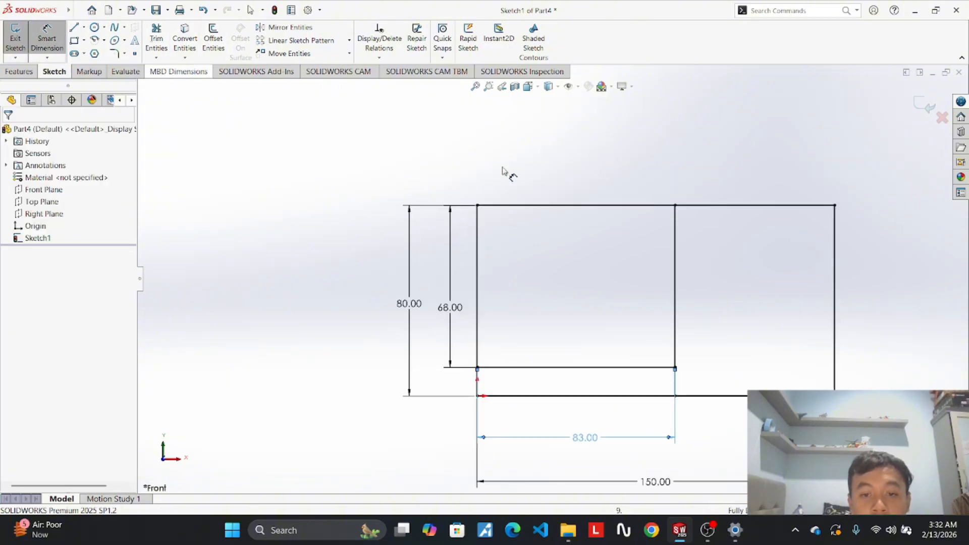
{"action": "left_click", "coordinate": [565, 368]}
{"action": "left_click", "coordinate": [530, 144]}
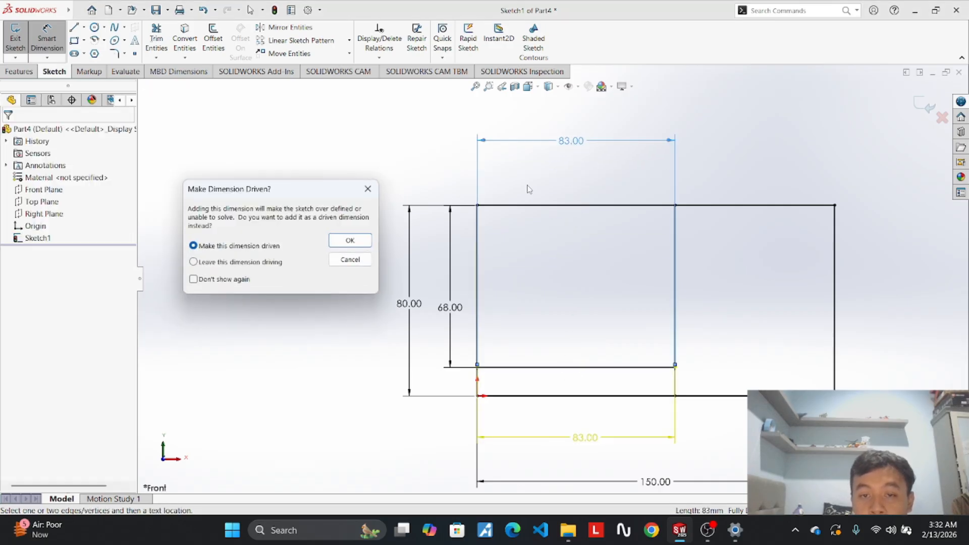
{"action": "left_click", "coordinate": [368, 190]}
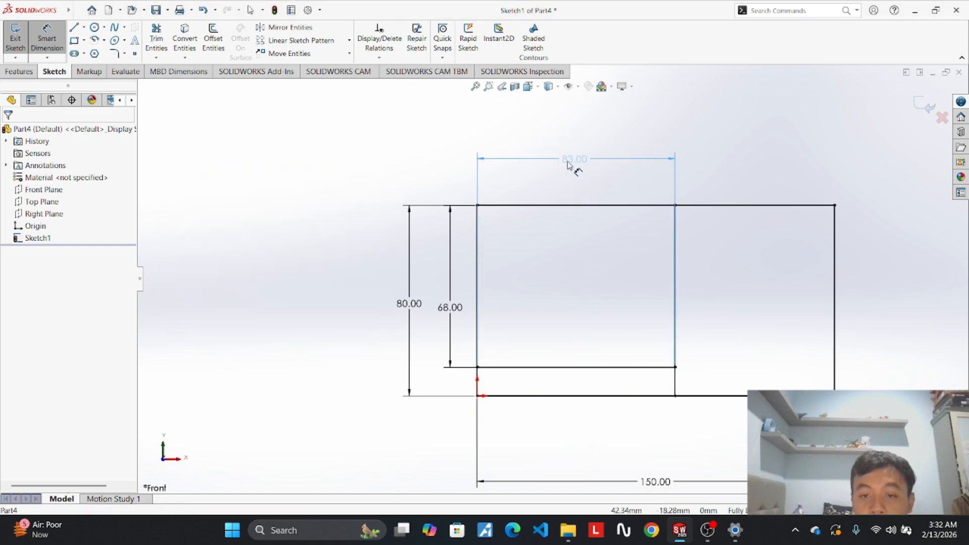
Move the inner rectangle's 83 mm width dimension slightly farther above its top edge.
{"action": "left_click", "coordinate": [570, 159]}
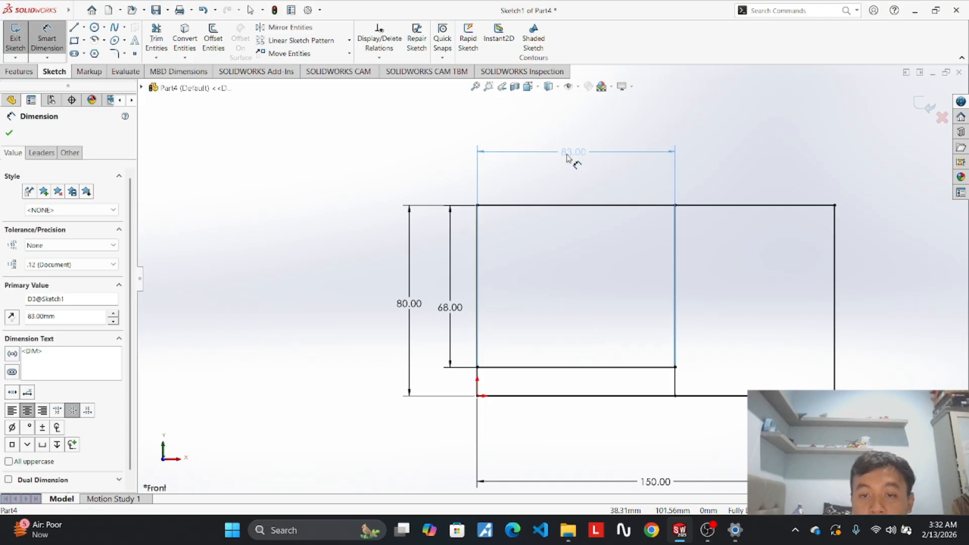
{"action": "left_click", "coordinate": [623, 139]}
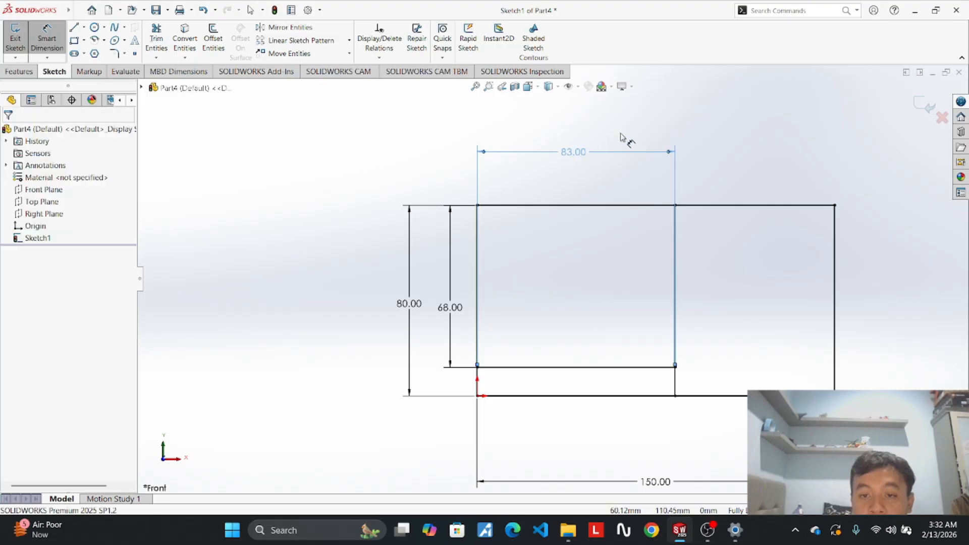
{"action": "left_click", "coordinate": [84, 28]}
{"action": "left_click", "coordinate": [85, 30]}
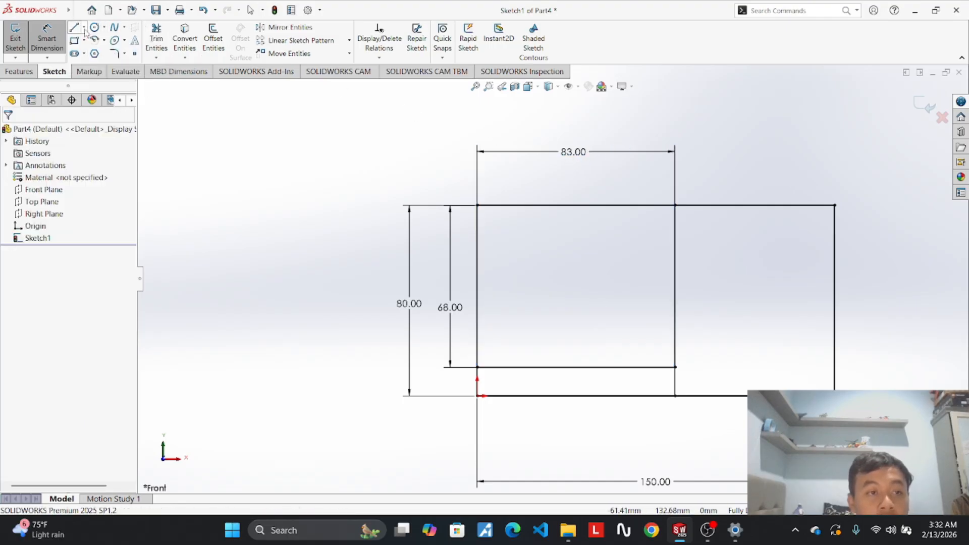
{"action": "left_click", "coordinate": [84, 28]}
{"action": "left_click", "coordinate": [96, 52]}
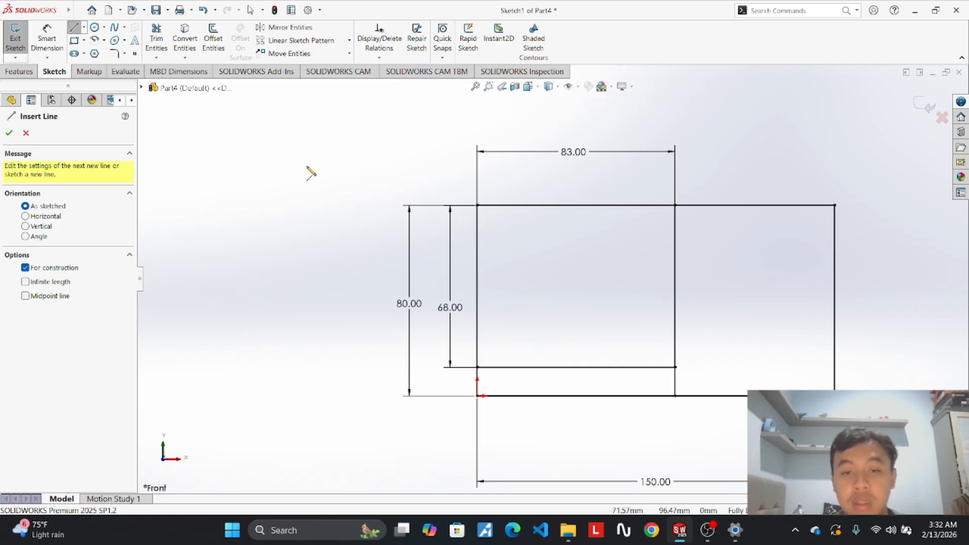
{"action": "left_click", "coordinate": [478, 205]}
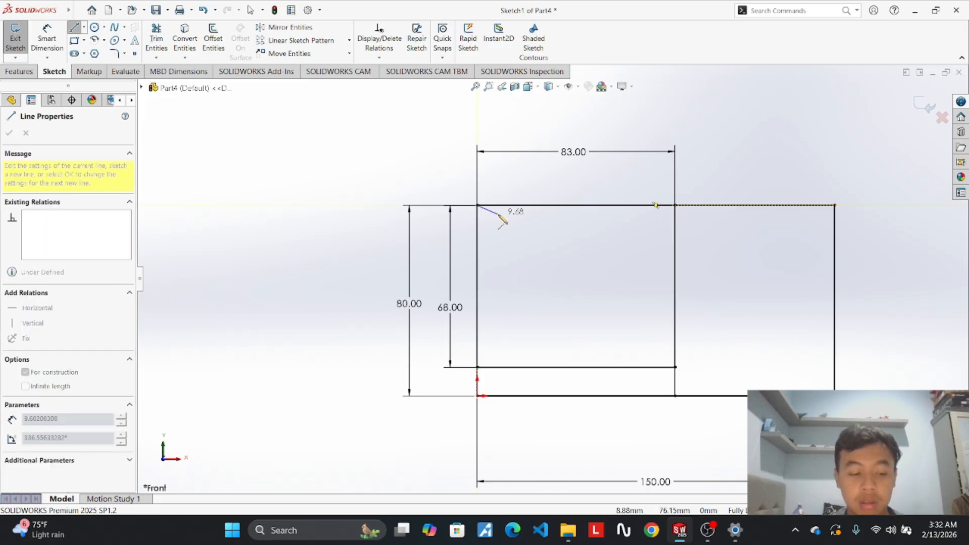
{"action": "key", "text": "Escape"}
Draw a horizontal centerline from the inner rectangle's left edge, just below its top edge, and set its length to 41.5 mm.
{"action": "left_click", "coordinate": [84, 28]}
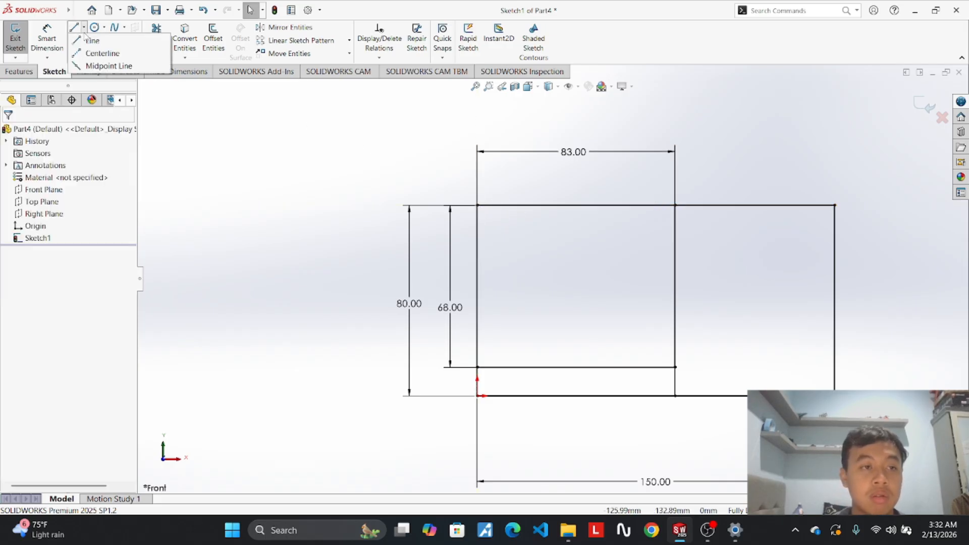
{"action": "left_click", "coordinate": [99, 54]}
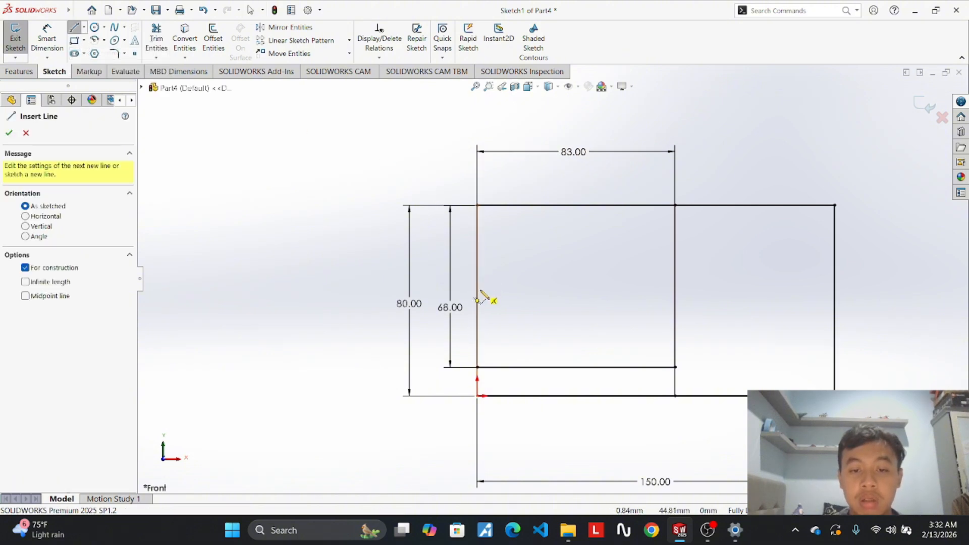
{"action": "left_click", "coordinate": [478, 224]}
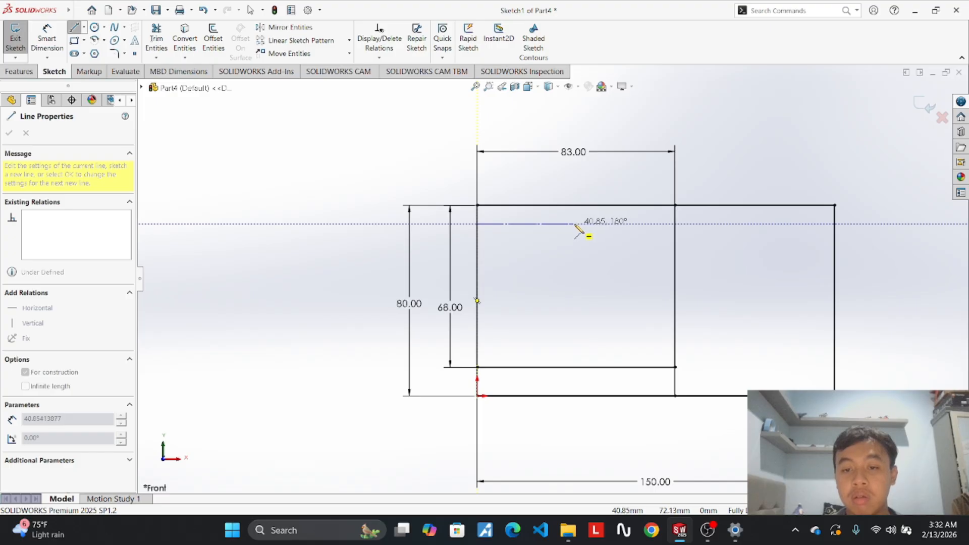
{"action": "left_click", "coordinate": [579, 232]}
{"action": "key", "text": "Escape"}
{"action": "scroll", "coordinate": [584, 235], "scroll_direction": "down", "scroll_amount": 2}
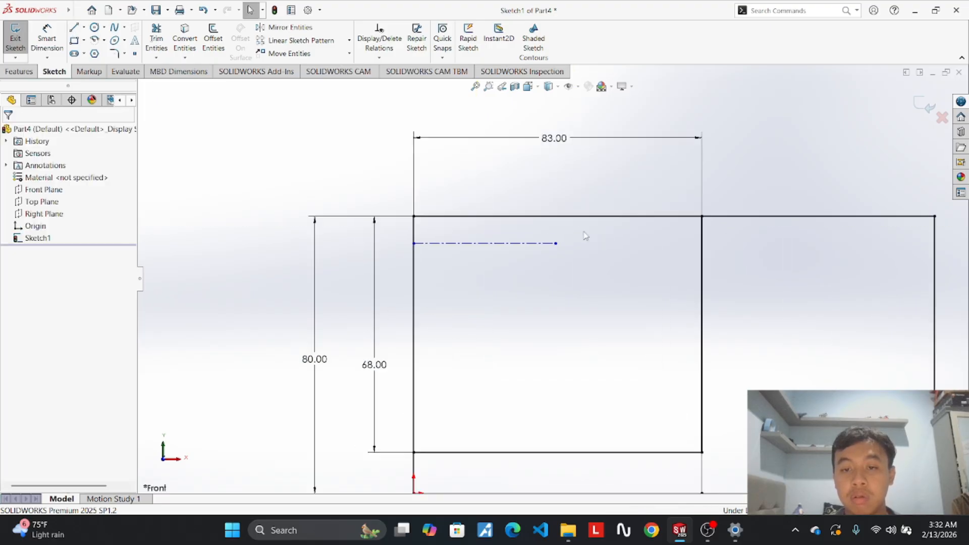
{"action": "scroll", "coordinate": [585, 236], "scroll_direction": "down", "scroll_amount": 2}
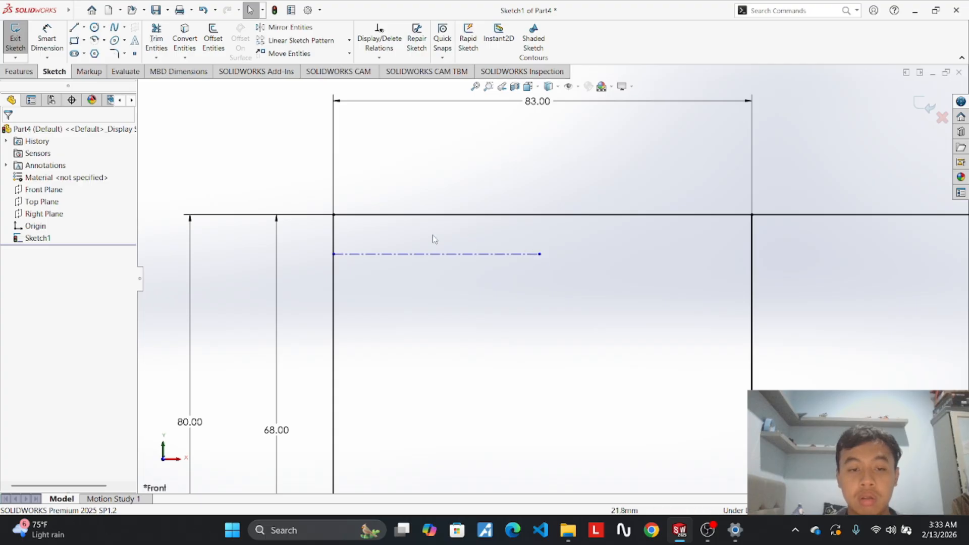
{"action": "left_click", "coordinate": [368, 255]}
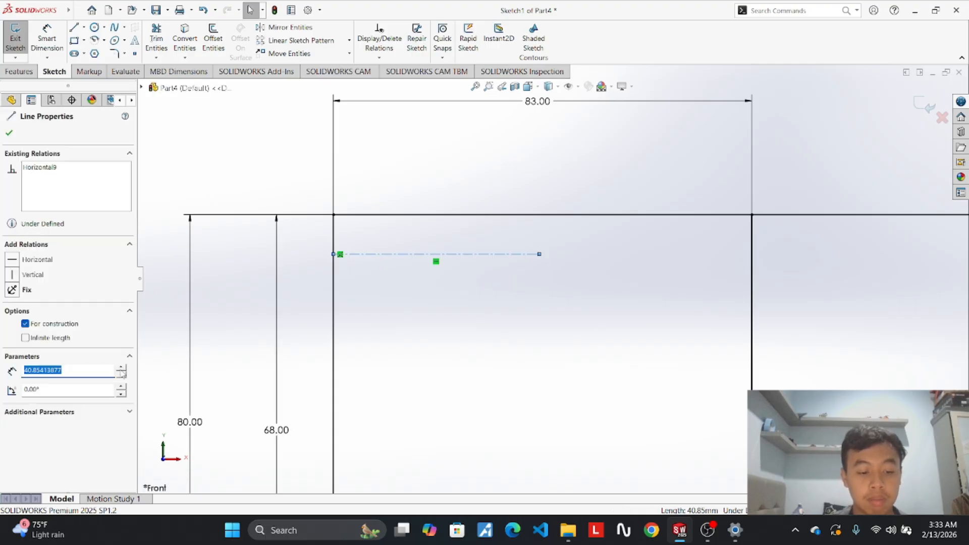
{"action": "type", "text": "41.5"}
{"action": "key", "text": "Return"}
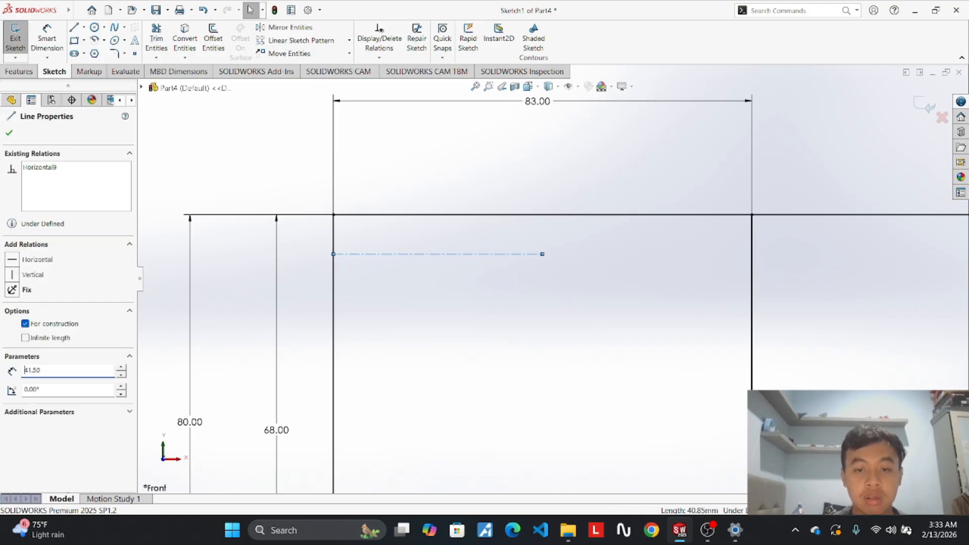
{"action": "left_click", "coordinate": [74, 27]}
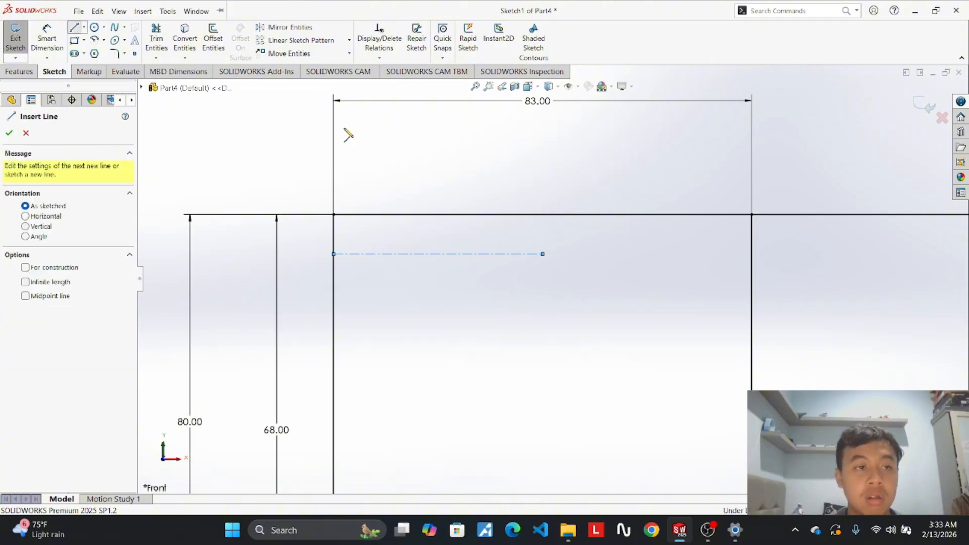
{"action": "left_click", "coordinate": [753, 254]}
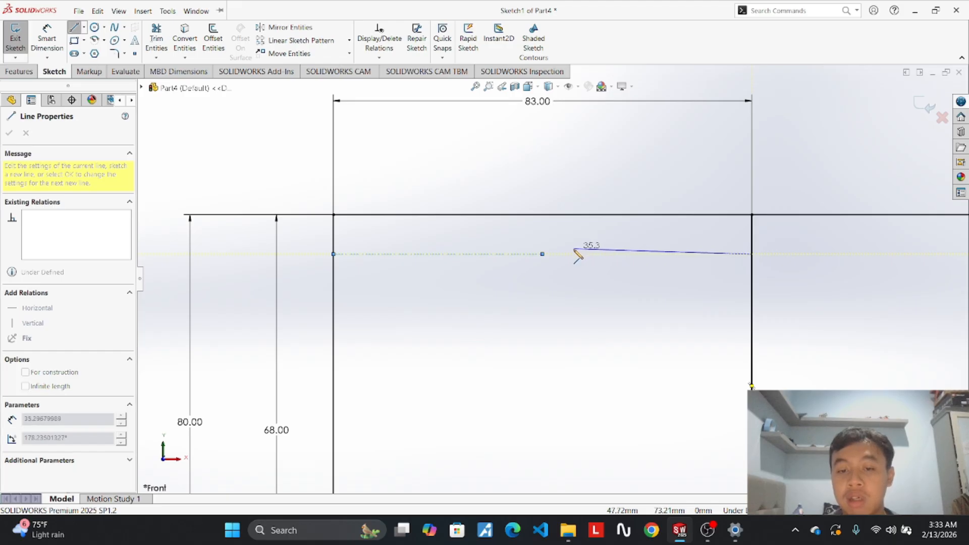
{"action": "left_click", "coordinate": [542, 254]}
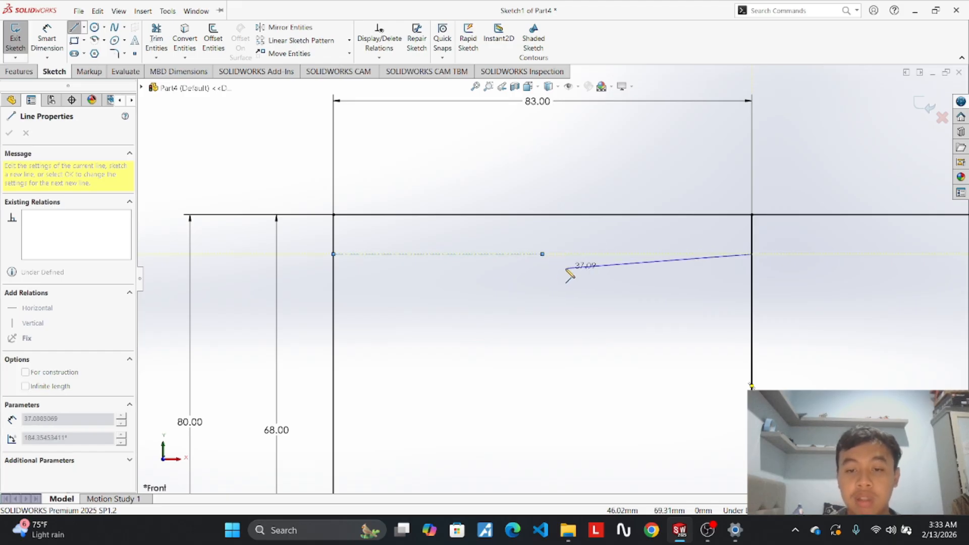
{"action": "key", "text": "Escape"}
{"action": "scroll", "coordinate": [562, 270], "scroll_direction": "up", "scroll_amount": 2}
{"action": "scroll", "coordinate": [562, 271], "scroll_direction": "up", "scroll_amount": 1}
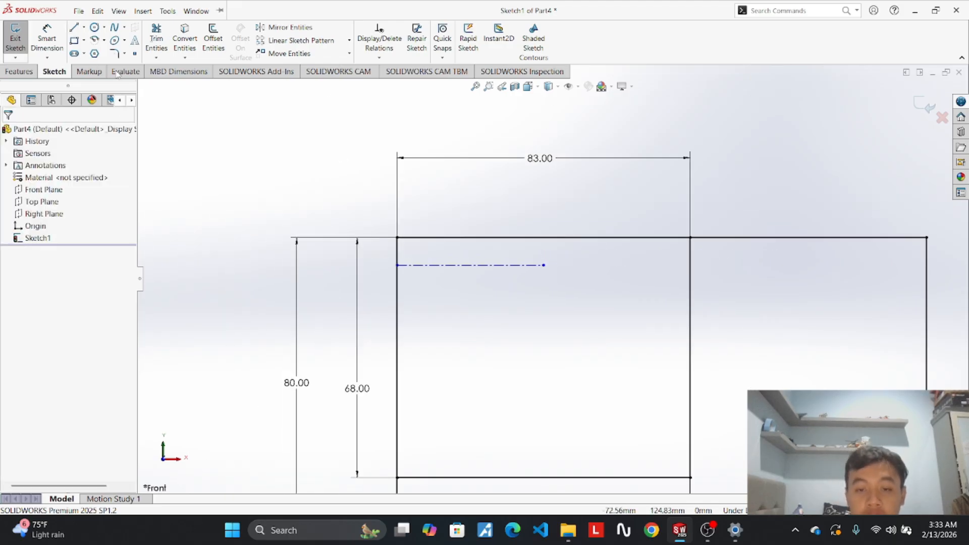
Draw a vertical centerline from the inner rectangle's top edge through the horizontal centerline's right endpoint to the rectangle's bottom edge.
{"action": "left_click", "coordinate": [84, 28]}
{"action": "left_click", "coordinate": [96, 50]}
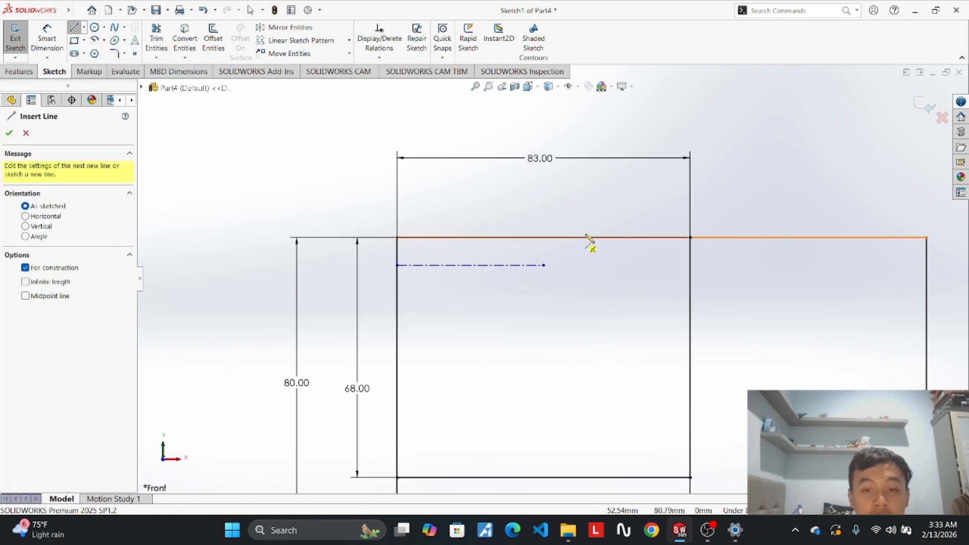
{"action": "left_click", "coordinate": [542, 265]}
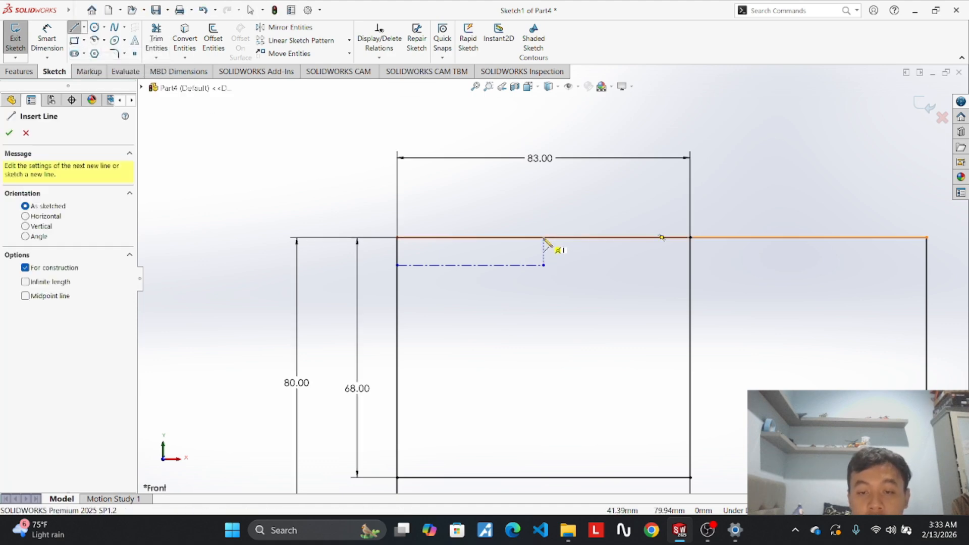
{"action": "left_click", "coordinate": [544, 238]}
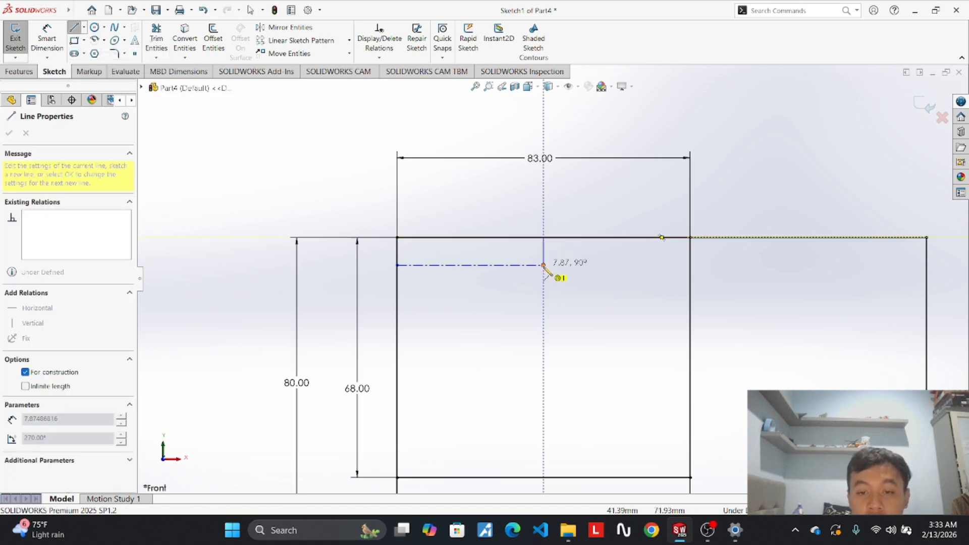
{"action": "left_click", "coordinate": [543, 477]}
{"action": "key", "text": "Escape"}
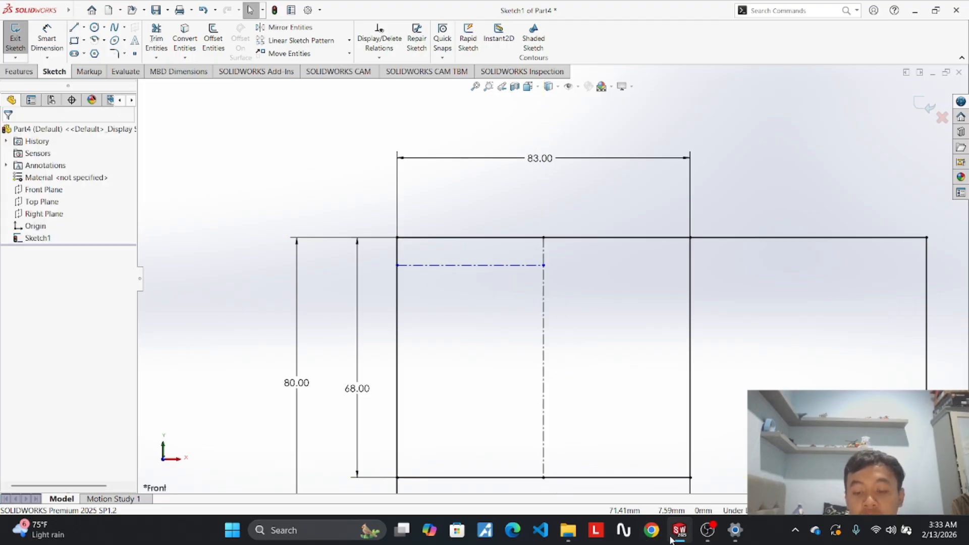
Check the Projek 1 Part 4 reference and delete the short horizontal centerline from the Part4 sketch.
{"action": "mouse_move", "coordinate": [681, 530]}
{"action": "left_click", "coordinate": [715, 467]}
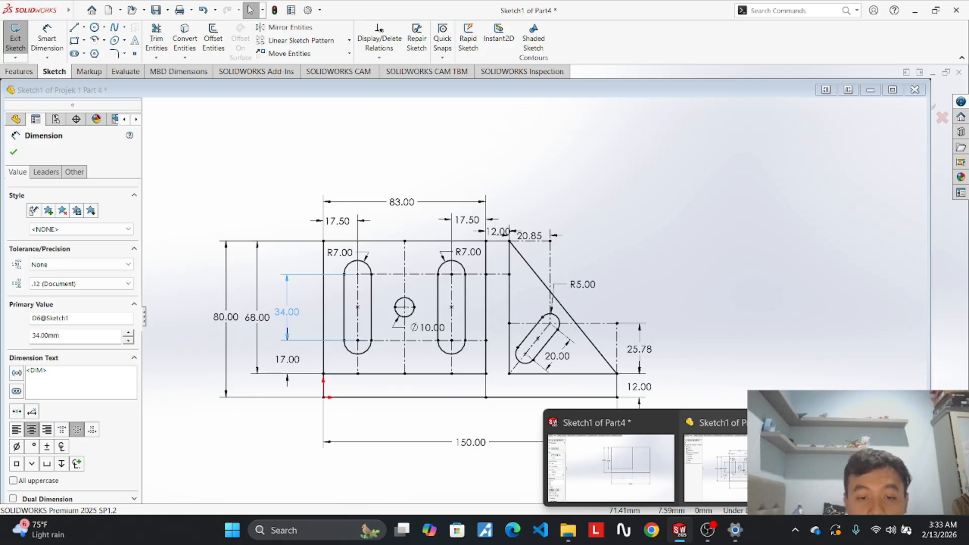
{"action": "left_click", "coordinate": [611, 467]}
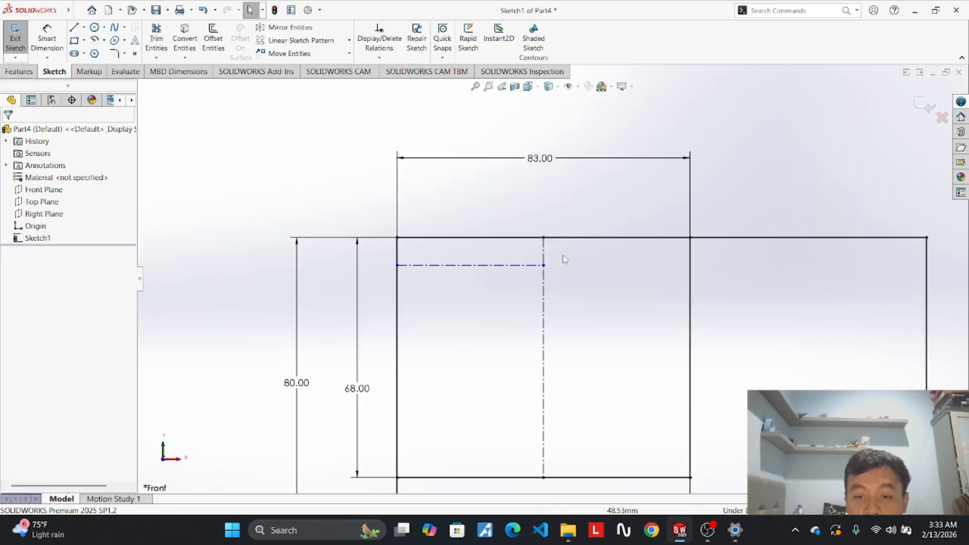
{"action": "right_click", "coordinate": [500, 265]}
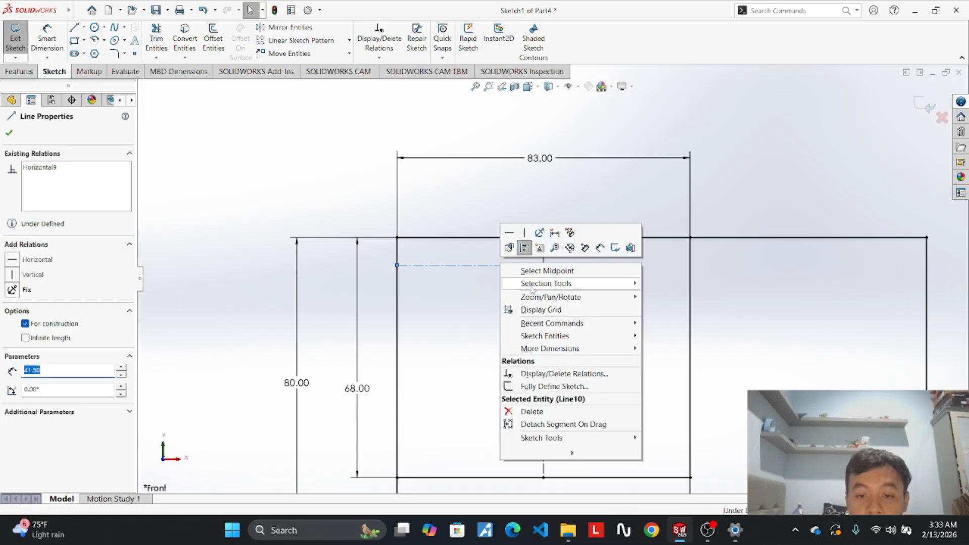
{"action": "left_click", "coordinate": [565, 412]}
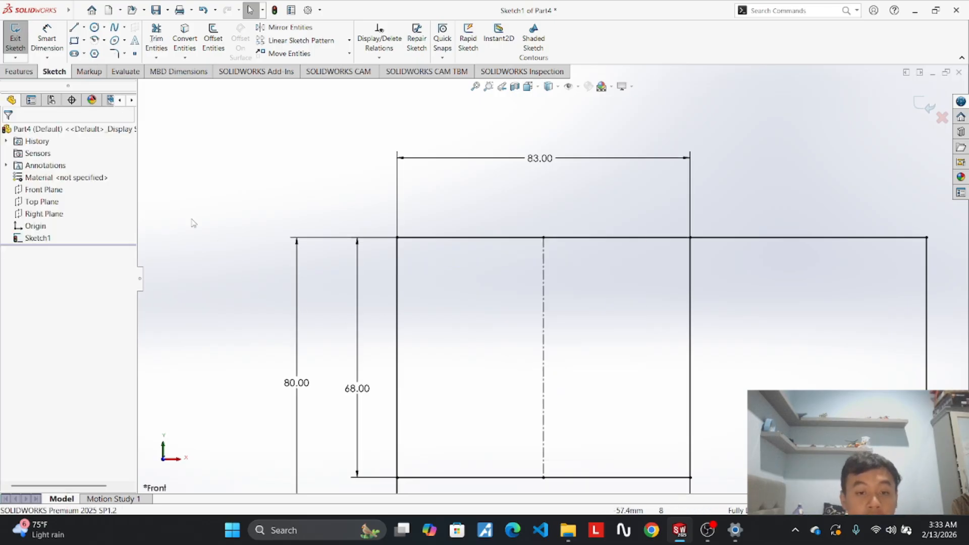
Draw a circle centered on the vertical centerline's midpoint and set its radius to 5 mm.
{"action": "left_click", "coordinate": [95, 27]}
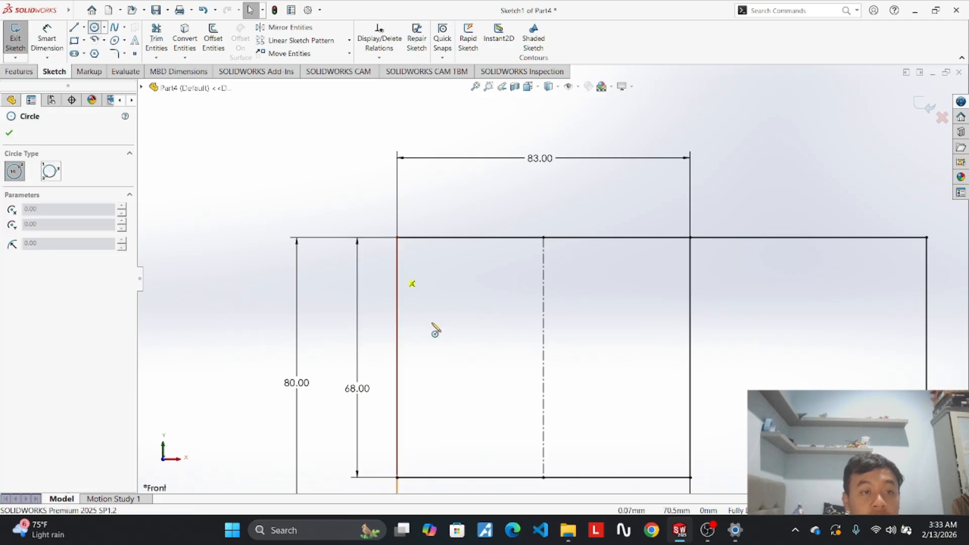
{"action": "left_click", "coordinate": [543, 357]}
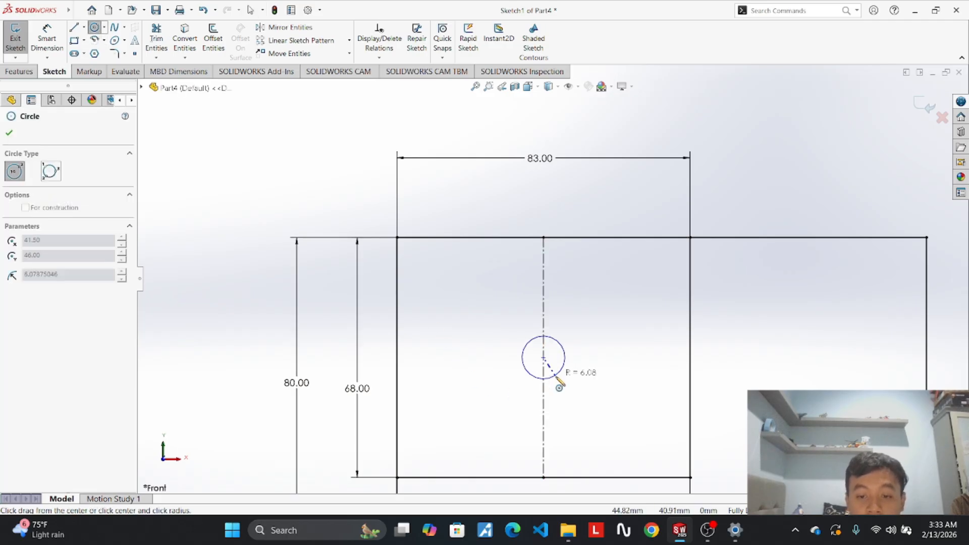
{"action": "left_click", "coordinate": [559, 374]}
{"action": "mouse_move", "coordinate": [680, 532]}
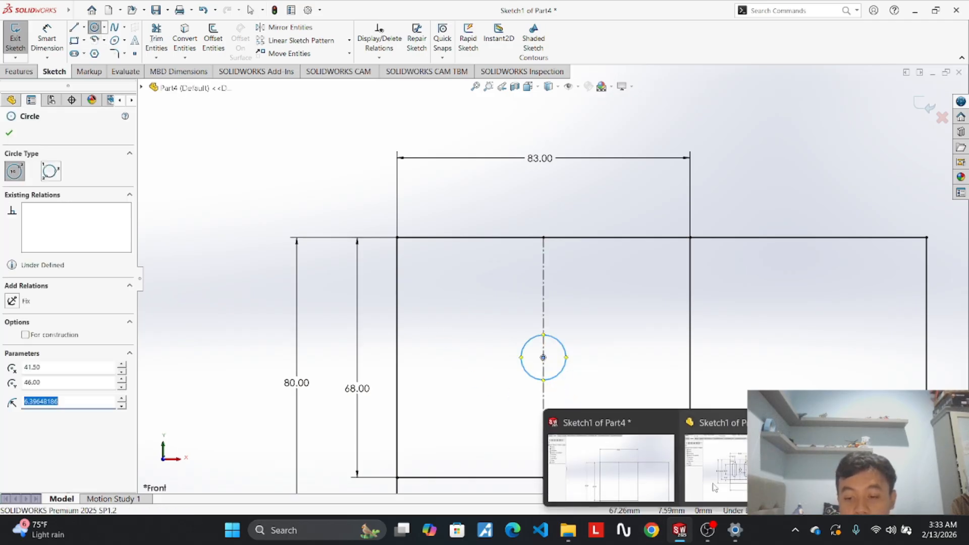
{"action": "mouse_move", "coordinate": [714, 488]}
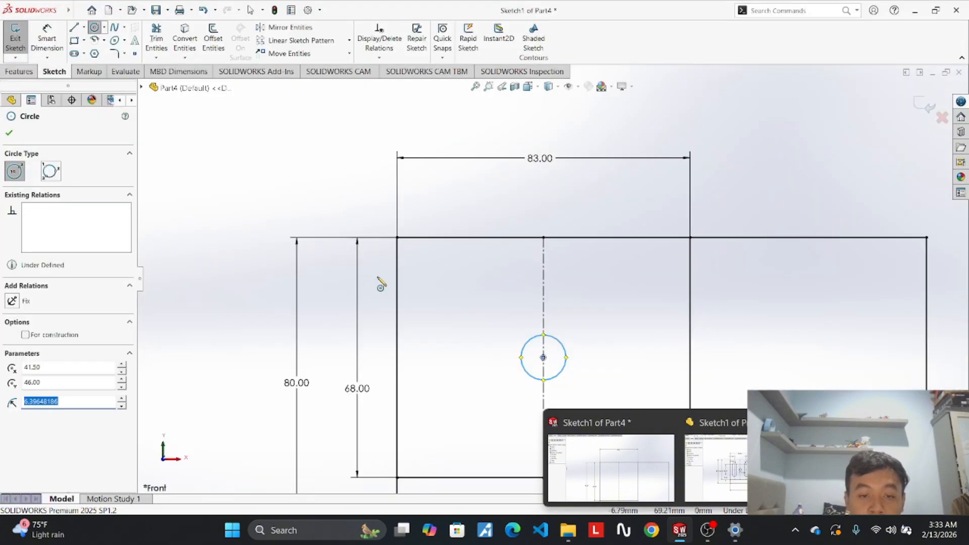
{"action": "type", "text": "5"}
{"action": "key", "text": "Return"}
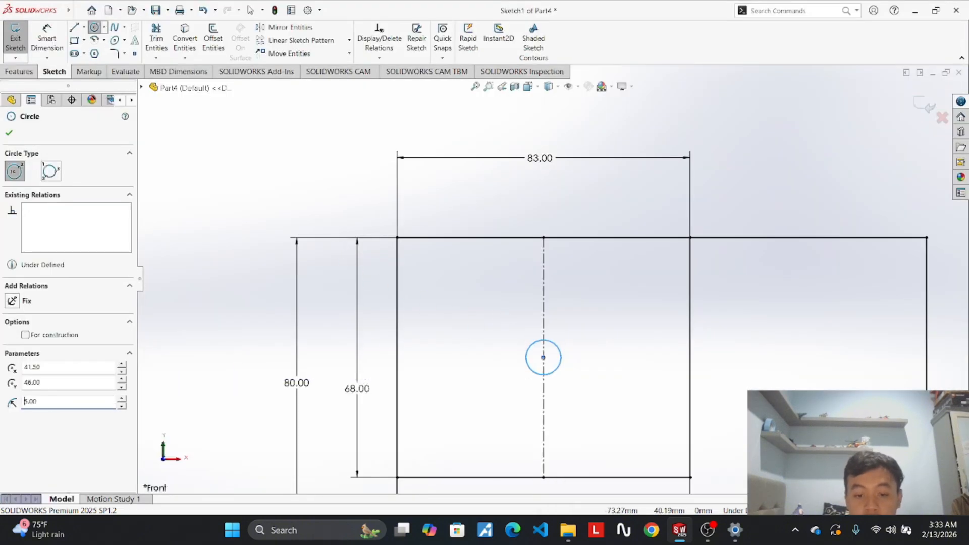
{"action": "key", "text": "Escape"}
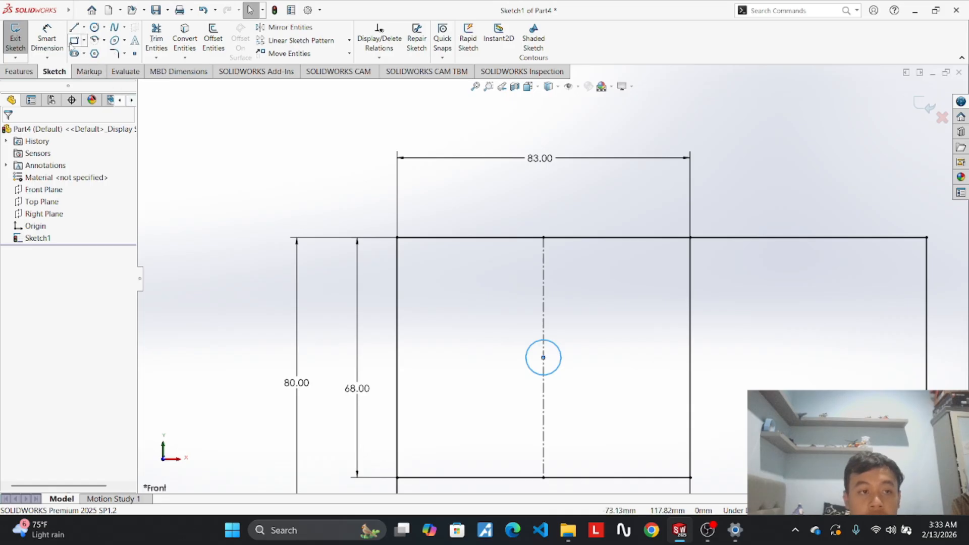
Dimension the diameter of the circle at the center of the inner rectangle.
{"action": "left_click", "coordinate": [47, 37]}
{"action": "left_click", "coordinate": [561, 348]}
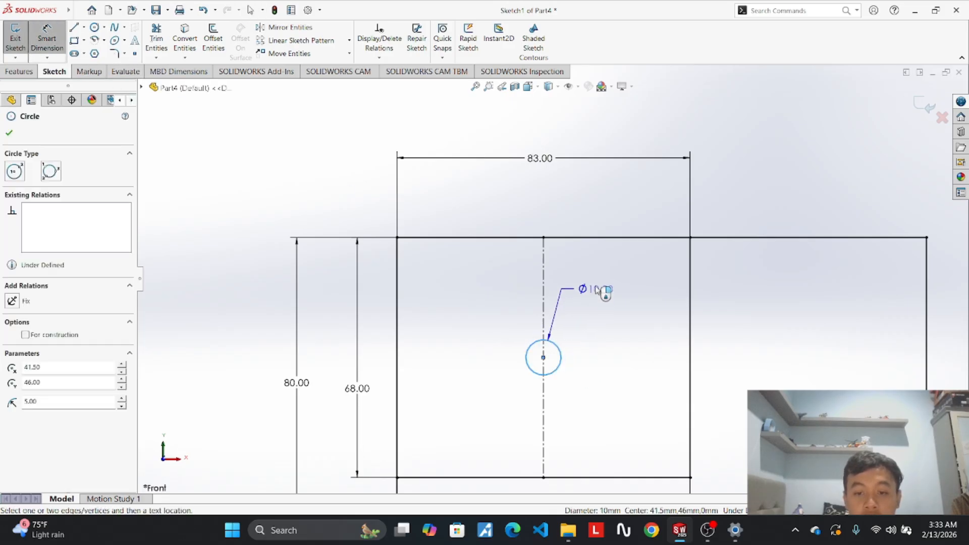
{"action": "left_click", "coordinate": [586, 323]}
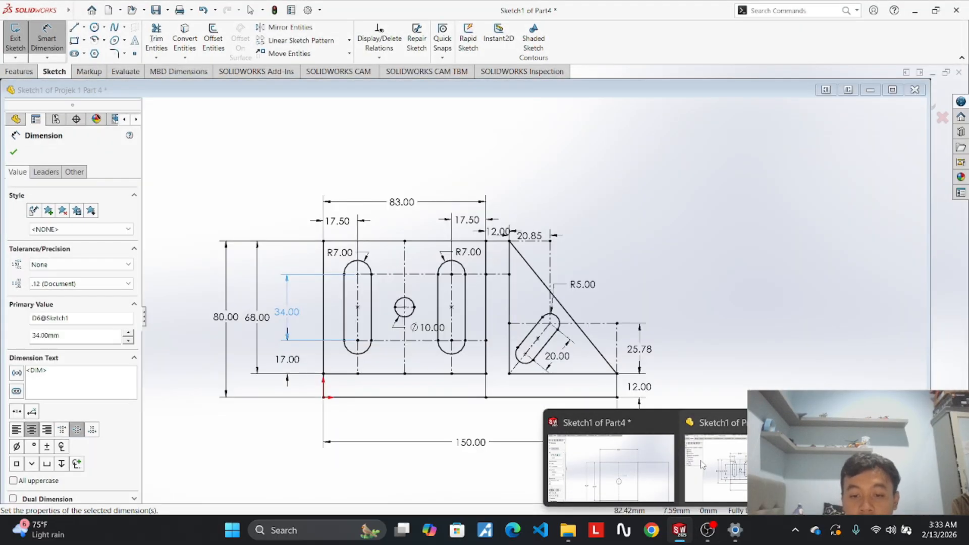
Switch to the Projek 1 Part 4 reference and examine the dimensions and centerlines of the two vertical slots.
{"action": "left_click", "coordinate": [691, 480]}
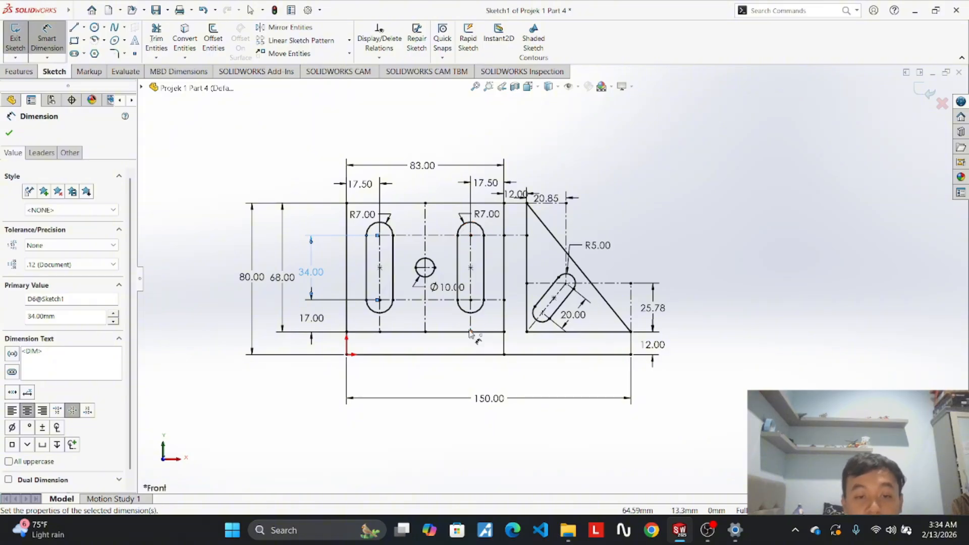
{"action": "scroll", "coordinate": [469, 327], "scroll_direction": "down", "scroll_amount": 2}
{"action": "scroll", "coordinate": [495, 288], "scroll_direction": "up", "scroll_amount": 3}
{"action": "scroll", "coordinate": [525, 248], "scroll_direction": "down", "scroll_amount": 6}
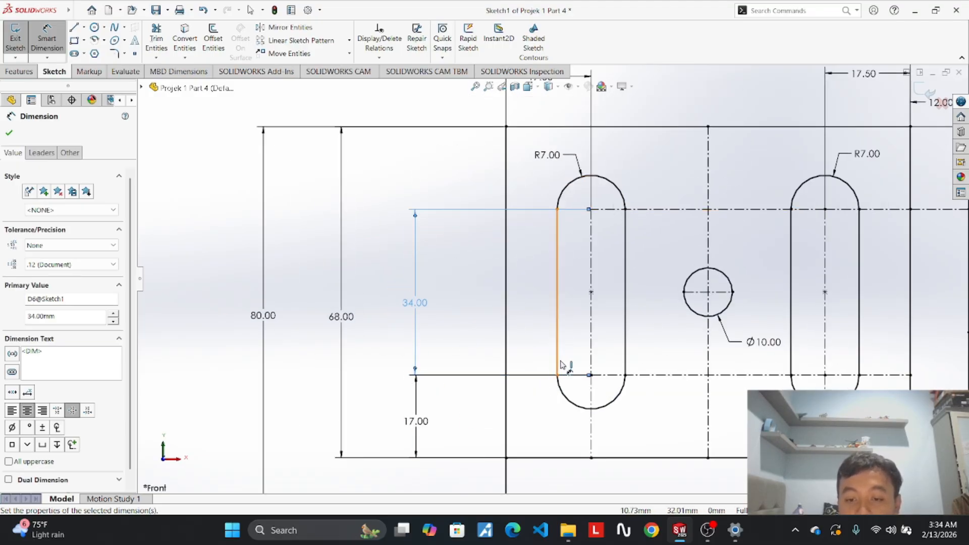
{"action": "scroll", "coordinate": [555, 280], "scroll_direction": "up", "scroll_amount": 2}
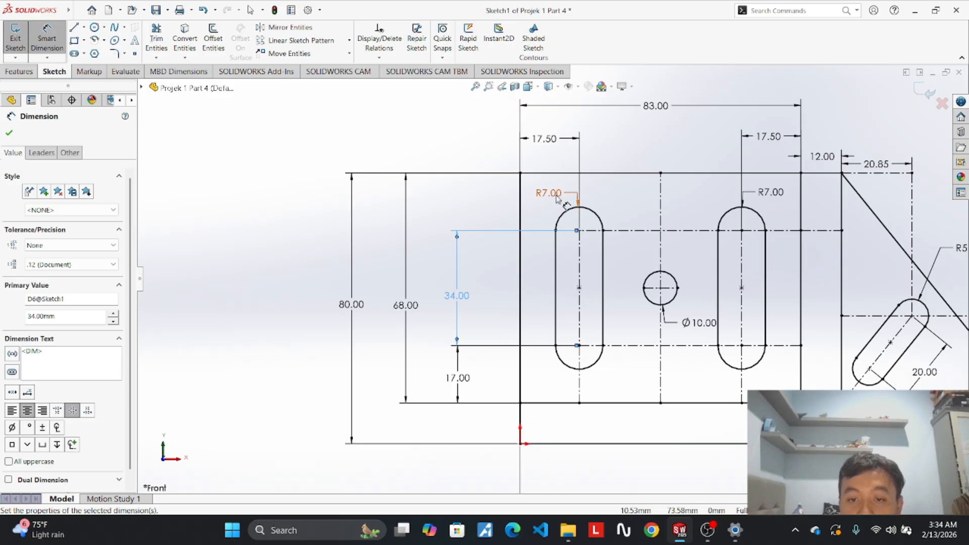
Return from the Projek 1 Part 4 reference to the Part4 sketch and move the 68 mm height dimension farther from the inner rectangle.
{"action": "key", "text": "Escape"}
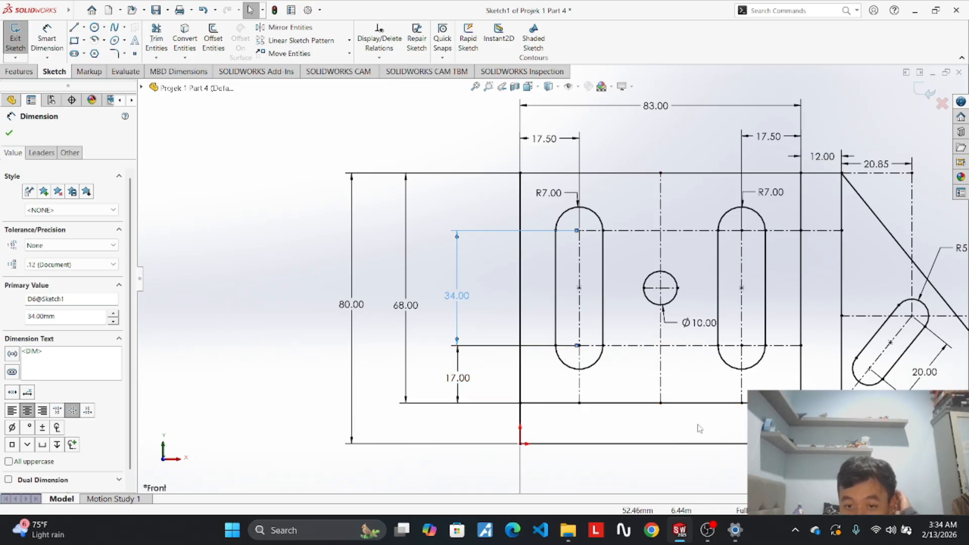
{"action": "mouse_move", "coordinate": [679, 530]}
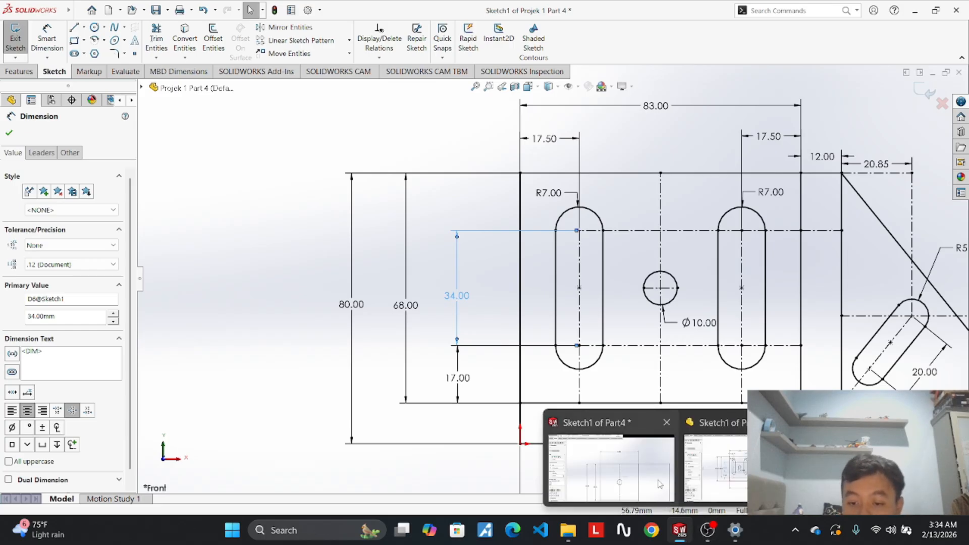
{"action": "mouse_move", "coordinate": [645, 472]}
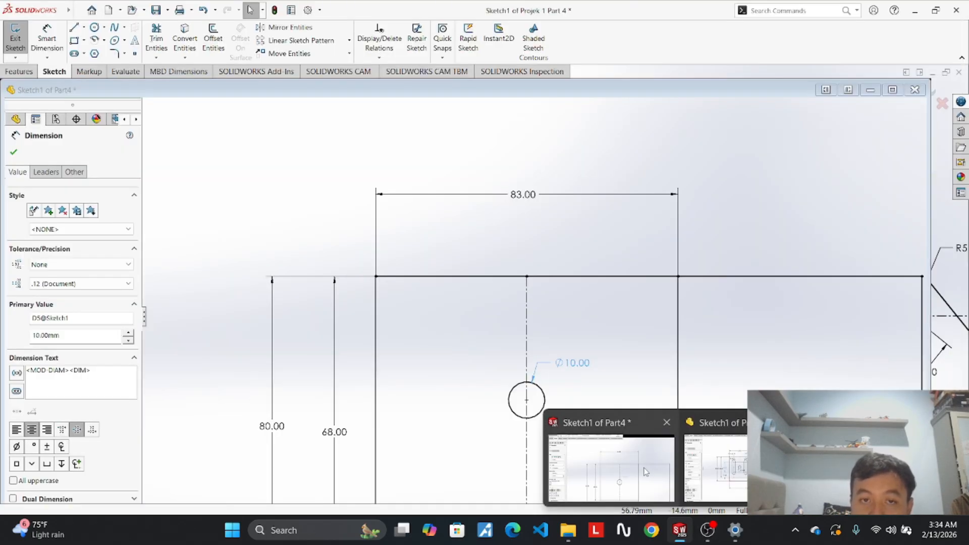
{"action": "mouse_move", "coordinate": [737, 470]}
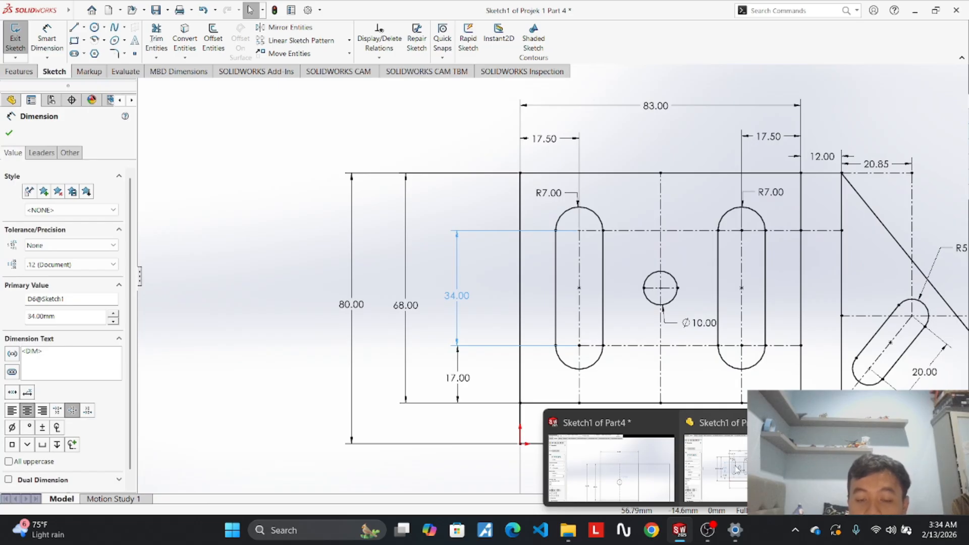
{"action": "left_click", "coordinate": [737, 469]}
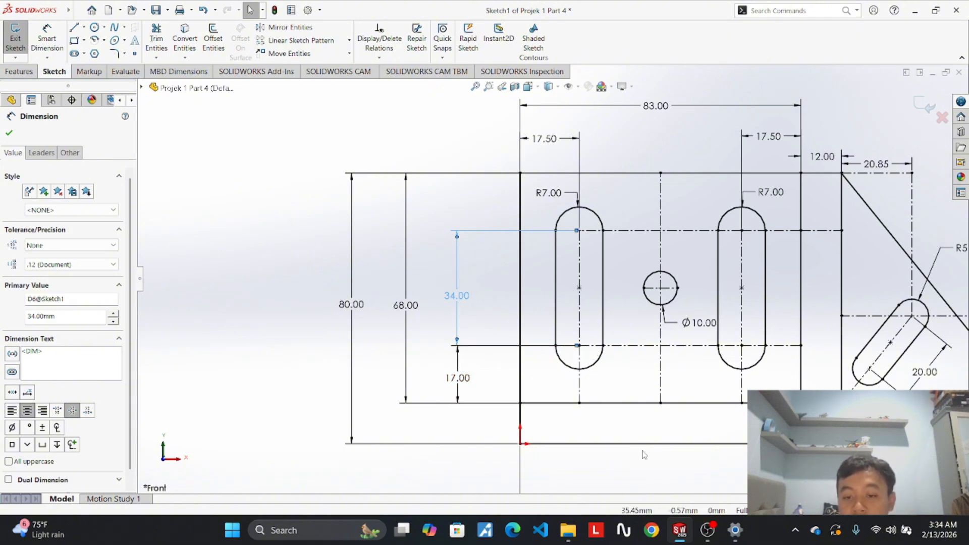
{"action": "left_click", "coordinate": [596, 457]}
{"action": "scroll", "coordinate": [498, 368], "scroll_direction": "down", "scroll_amount": 4}
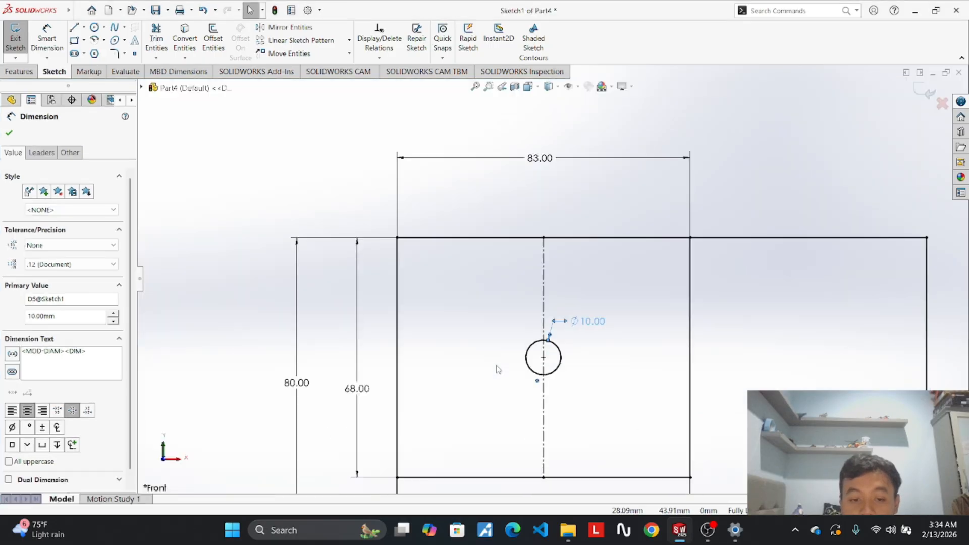
{"action": "scroll", "coordinate": [498, 368], "scroll_direction": "up", "scroll_amount": 3}
{"action": "left_click_drag", "start_coordinate": [357, 329], "coordinate": [323, 331]}
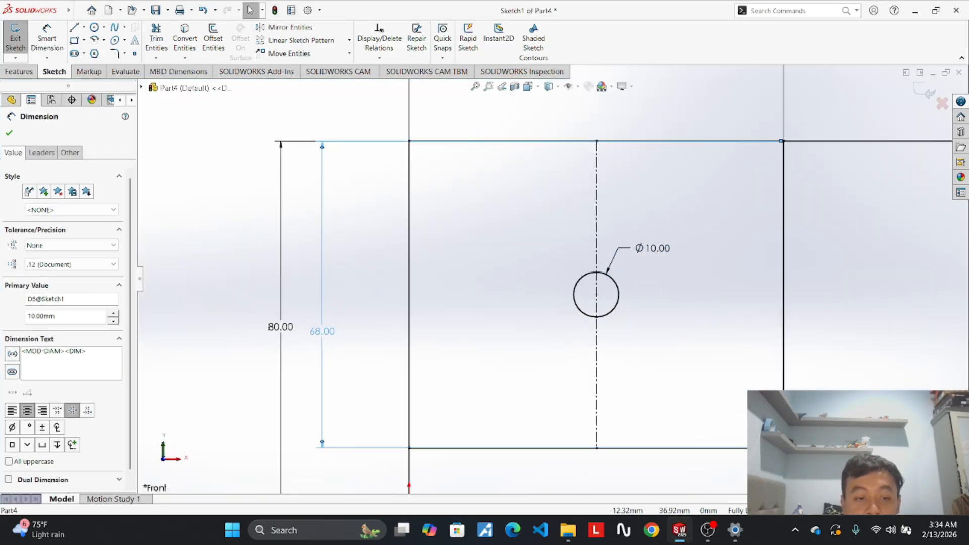
Draw a short vertical centerline up from the inner rectangle's bottom edge near its left corner and set its length to 17 mm.
{"action": "left_click", "coordinate": [84, 28]}
{"action": "left_click", "coordinate": [103, 53]}
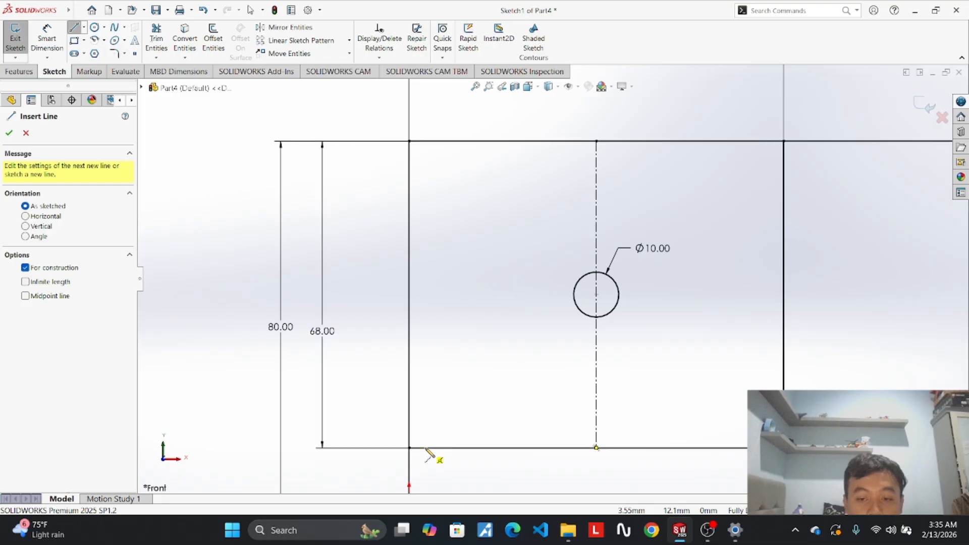
{"action": "left_click", "coordinate": [425, 448]}
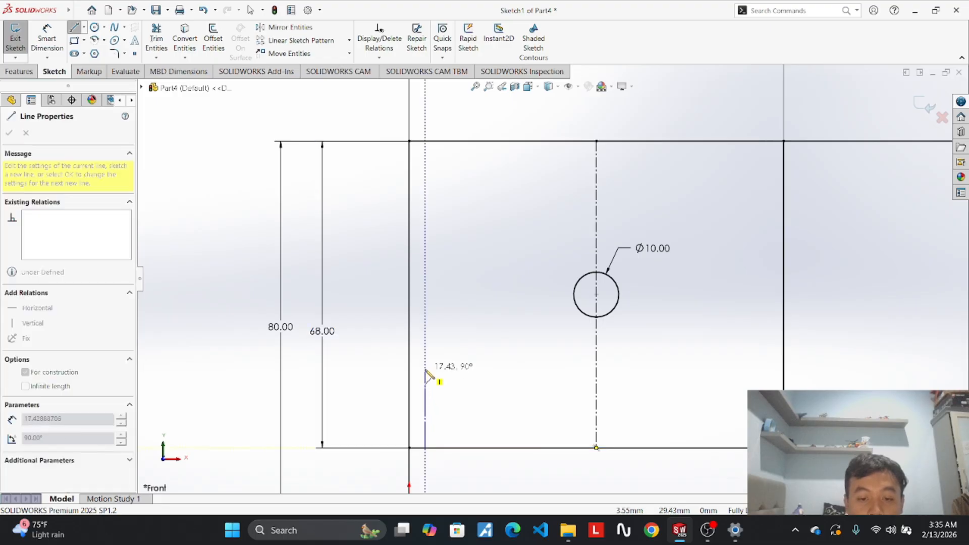
{"action": "left_click", "coordinate": [425, 370]}
{"action": "key", "text": "Escape"}
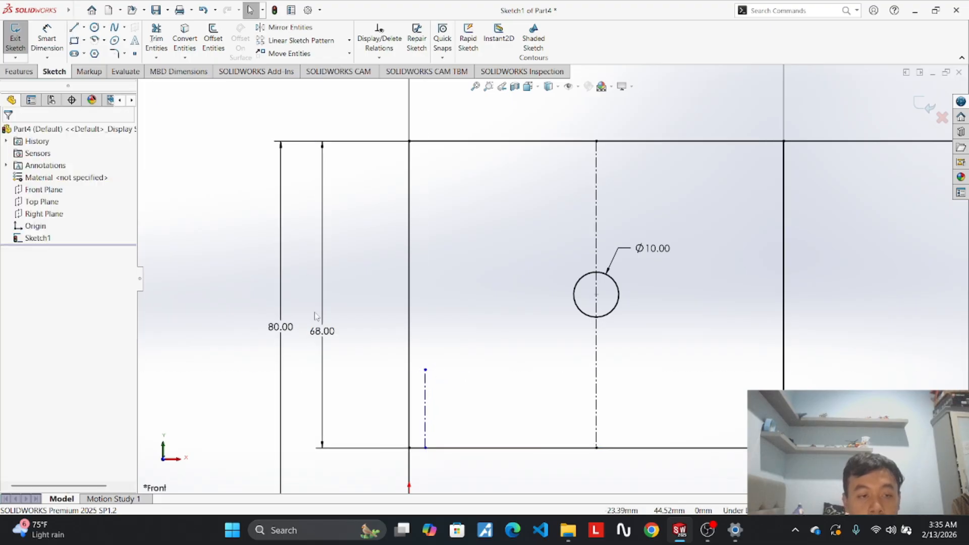
{"action": "left_click", "coordinate": [426, 391]}
{"action": "type", "text": "17"}
{"action": "key", "text": "Return"}
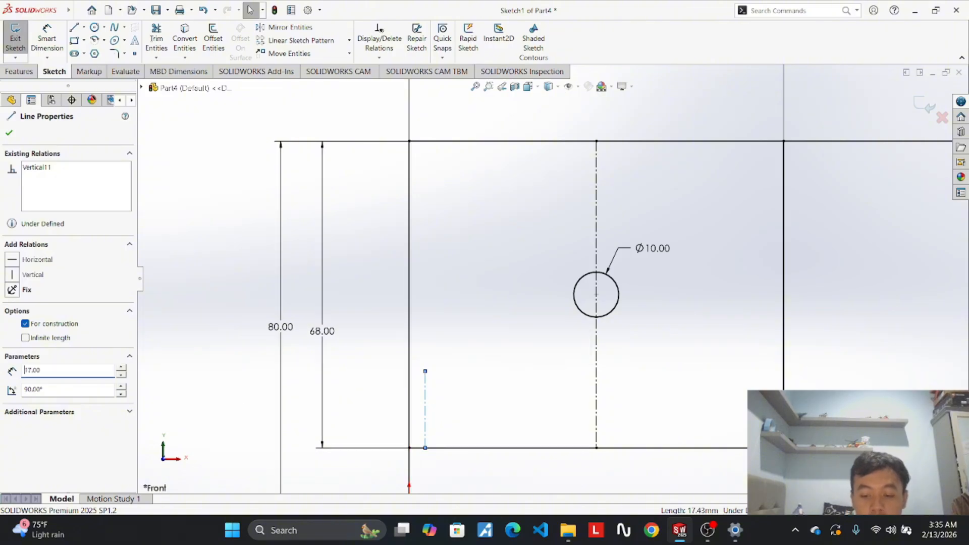
Draw a horizontal centerline across the inner rectangle from its left to its right edge, level with the short vertical centerline's upper end.
{"action": "left_click", "coordinate": [84, 27]}
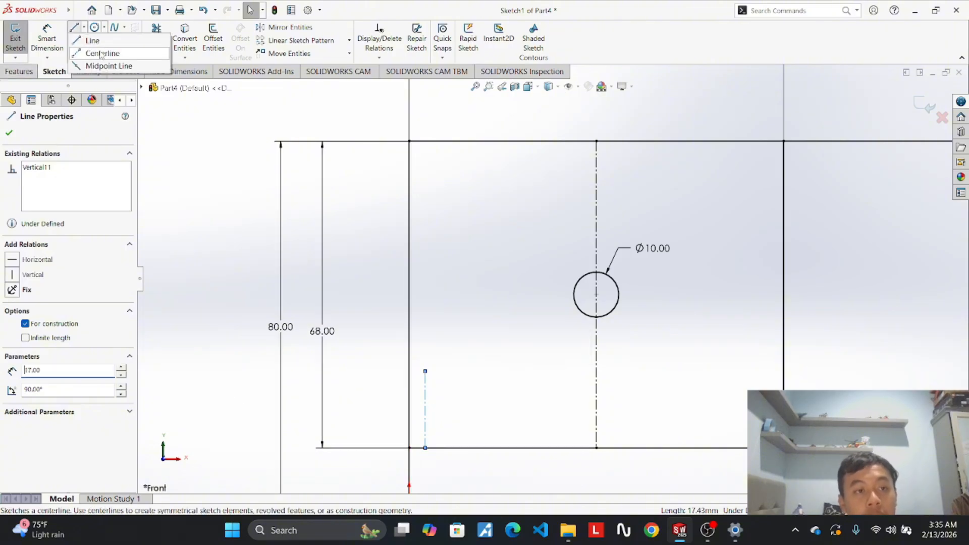
{"action": "left_click", "coordinate": [98, 51]}
{"action": "left_click", "coordinate": [426, 371]}
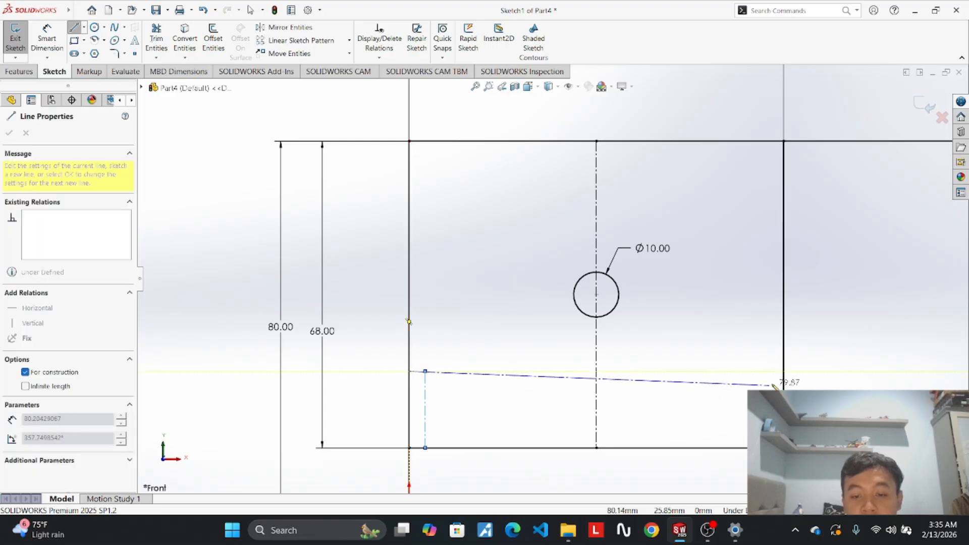
{"action": "left_click", "coordinate": [784, 371]}
{"action": "key", "text": "Escape"}
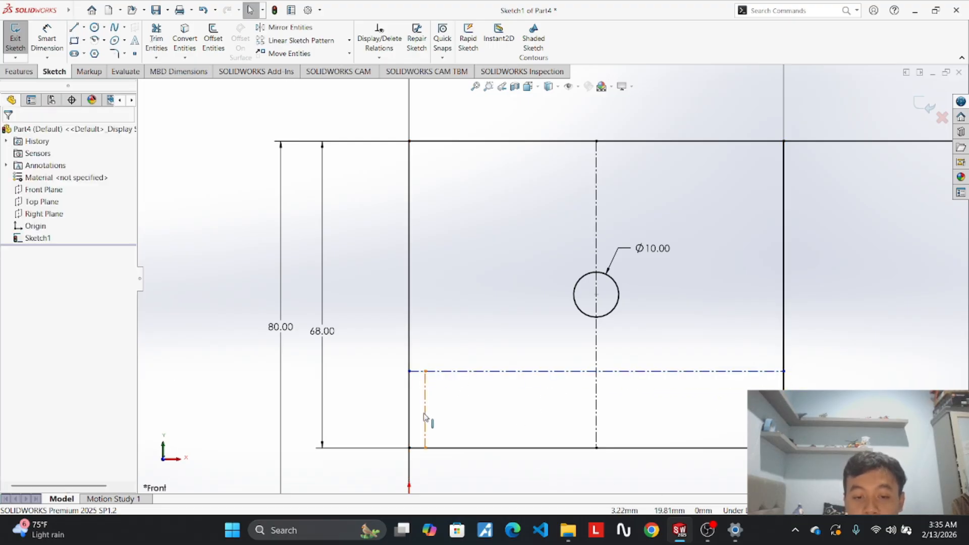
Check the left slot's horizontal offset in the Projek 1 Part 4 reference and delete the short vertical centerline from the Part4 sketch.
{"action": "mouse_move", "coordinate": [679, 530]}
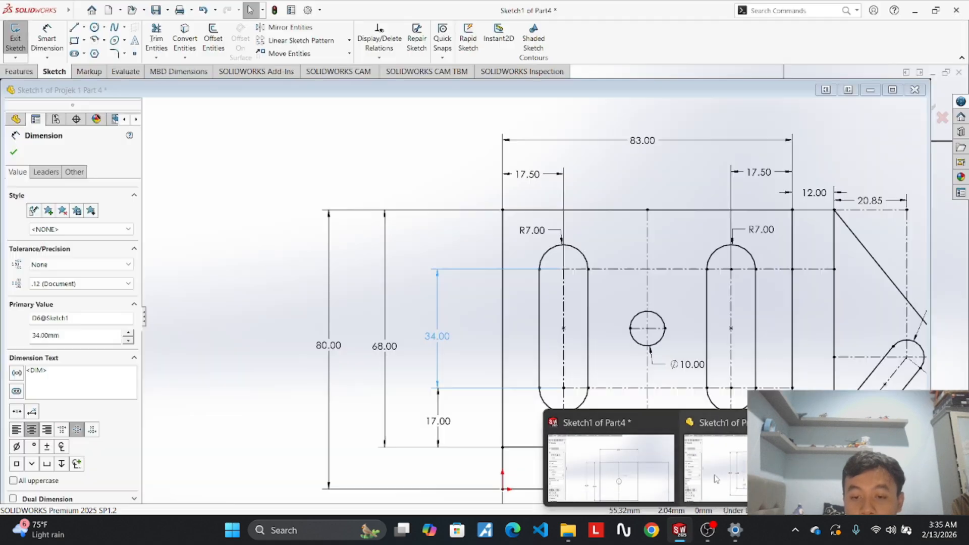
{"action": "left_click", "coordinate": [717, 479]}
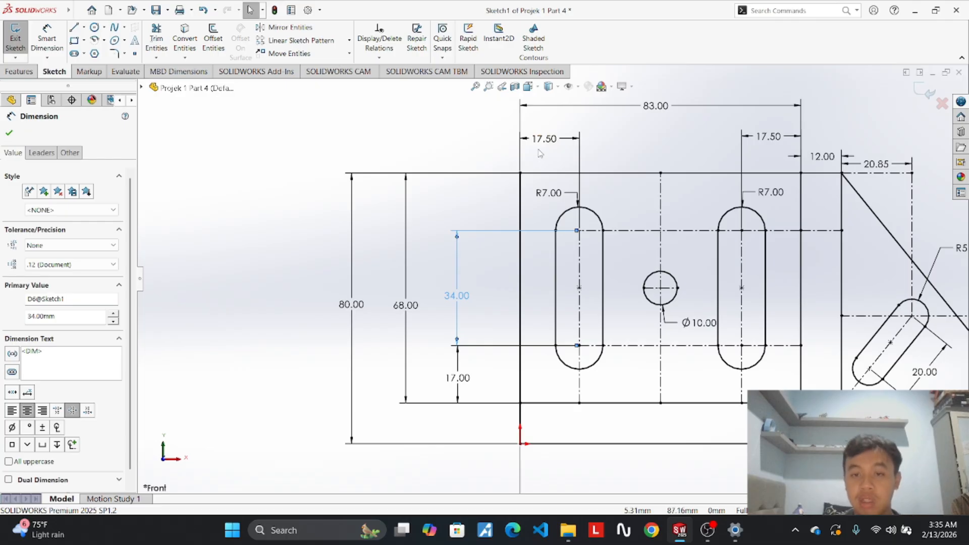
{"action": "left_click", "coordinate": [568, 144]}
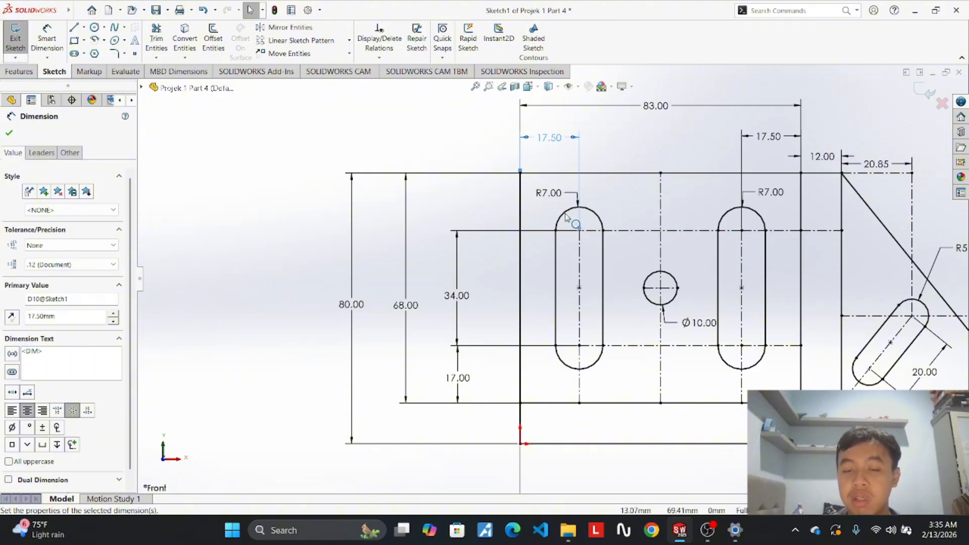
{"action": "mouse_move", "coordinate": [680, 530]}
{"action": "left_click", "coordinate": [662, 492]}
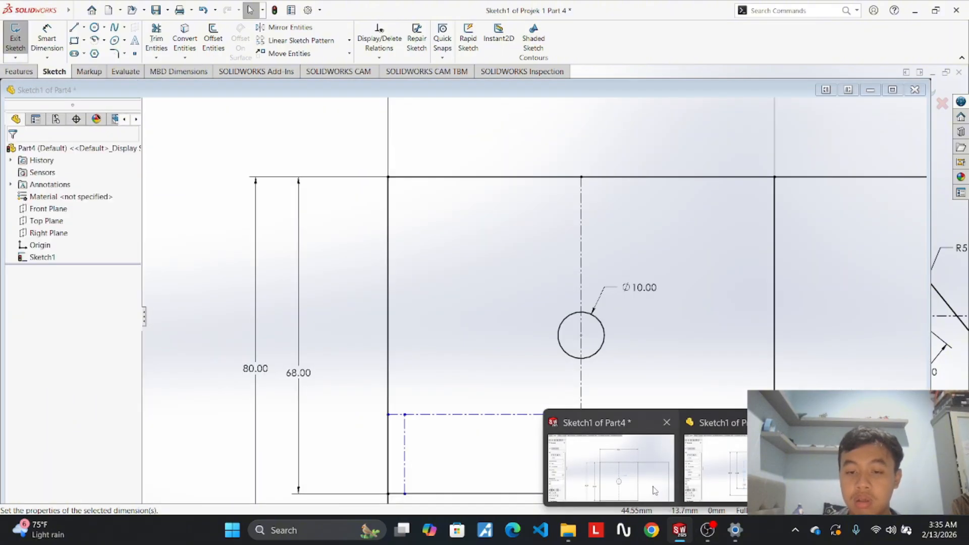
{"action": "right_click", "coordinate": [425, 426]}
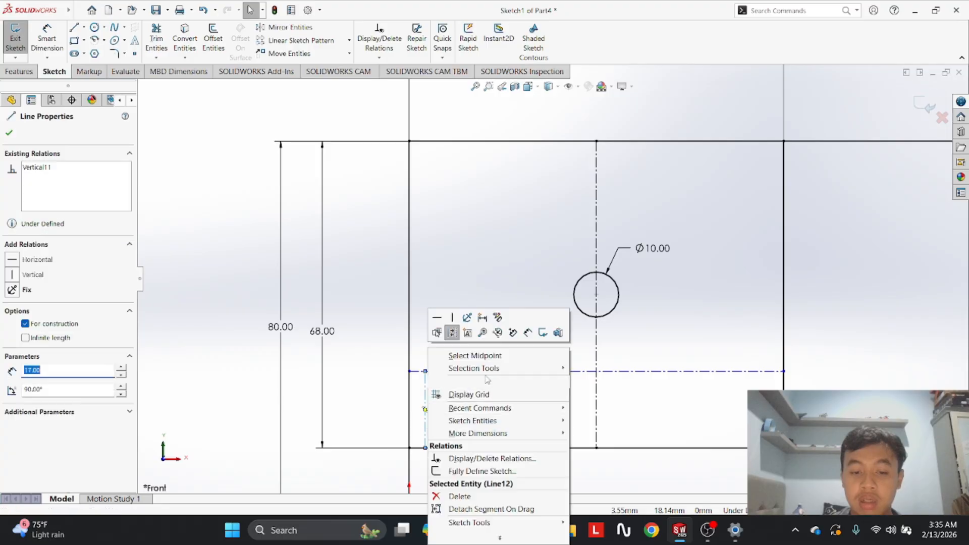
{"action": "left_click", "coordinate": [509, 495]}
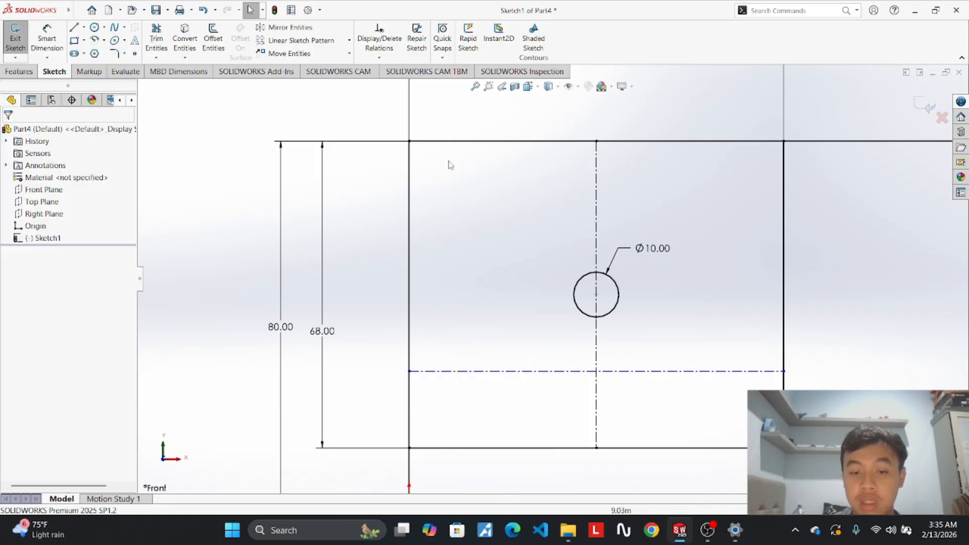
Draw a short horizontal centerline from the inner rectangle's left edge near its top corner and set its length to 17.50 mm.
{"action": "left_click", "coordinate": [83, 27]}
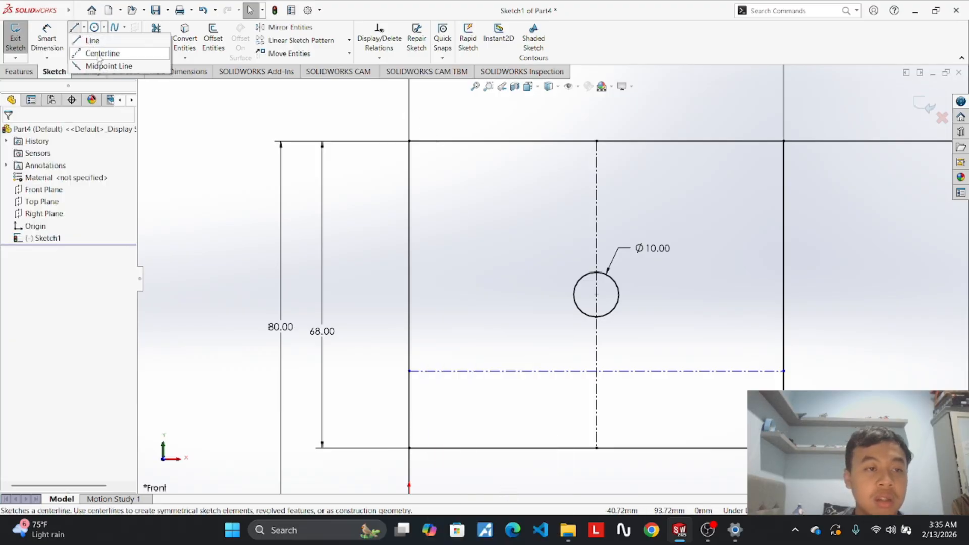
{"action": "left_click", "coordinate": [101, 54]}
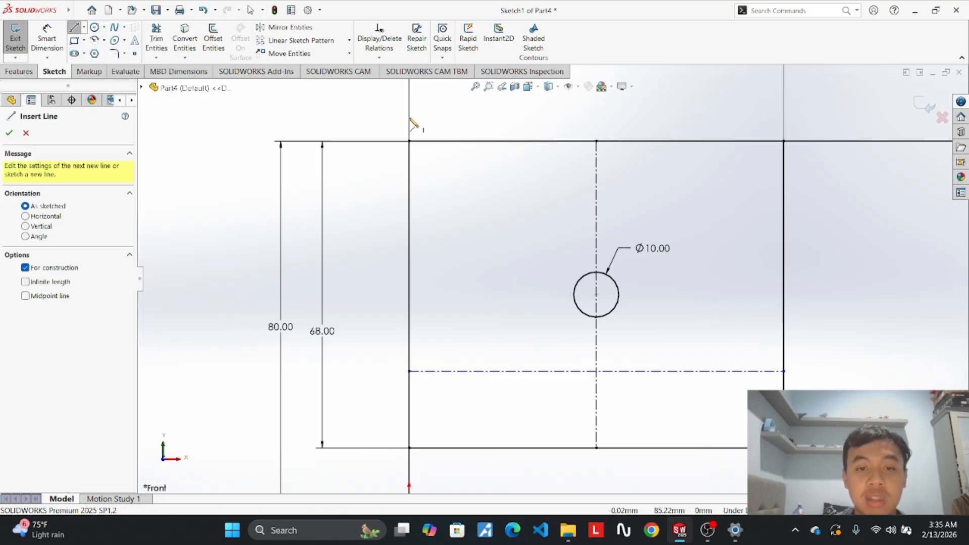
{"action": "left_click", "coordinate": [410, 156]}
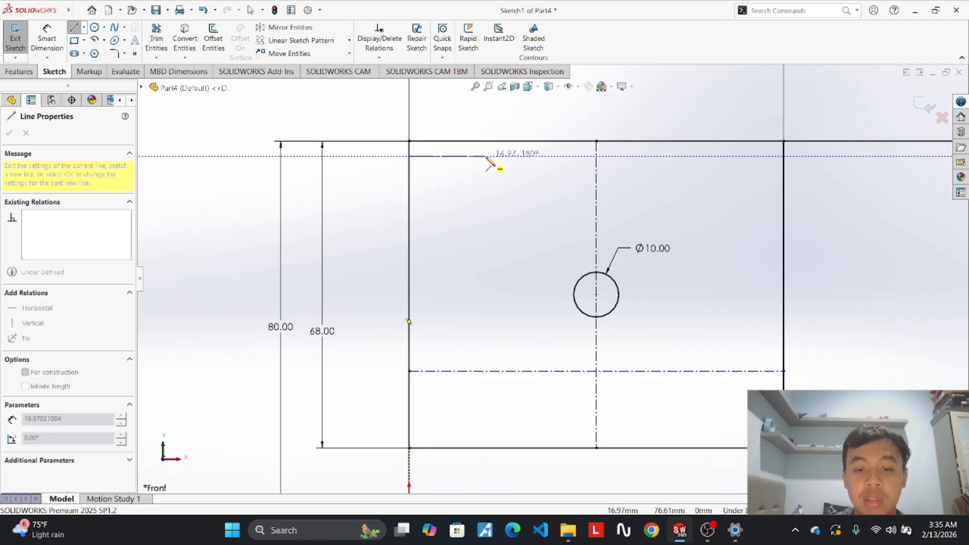
{"action": "left_click", "coordinate": [487, 158]}
{"action": "key", "text": "Escape"}
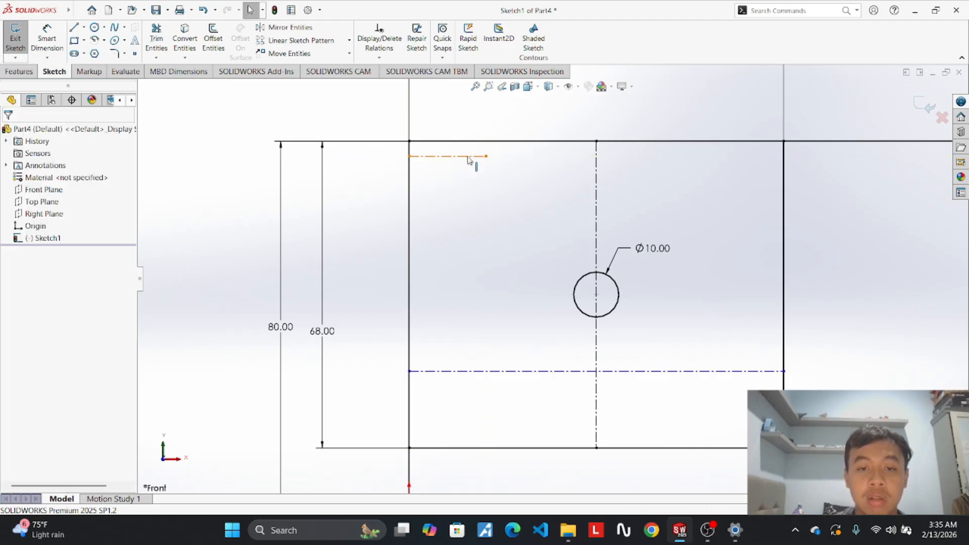
{"action": "left_click", "coordinate": [470, 160]}
{"action": "type", "text": "17.50"}
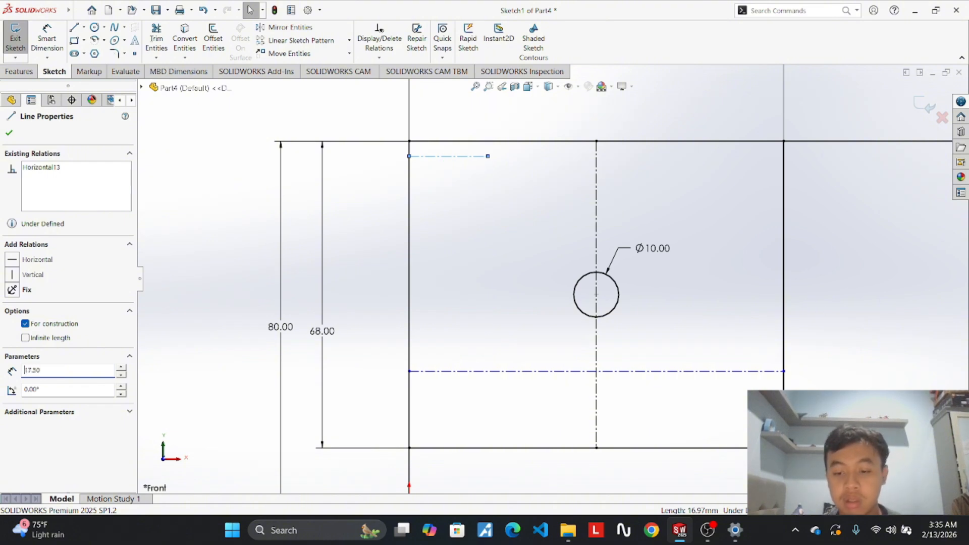
Recheck the reference, and in Part4 draw a vertical centerline between the inner rectangle's top and bottom edges, aligned with the short centerline's right end.
{"action": "mouse_move", "coordinate": [680, 530]}
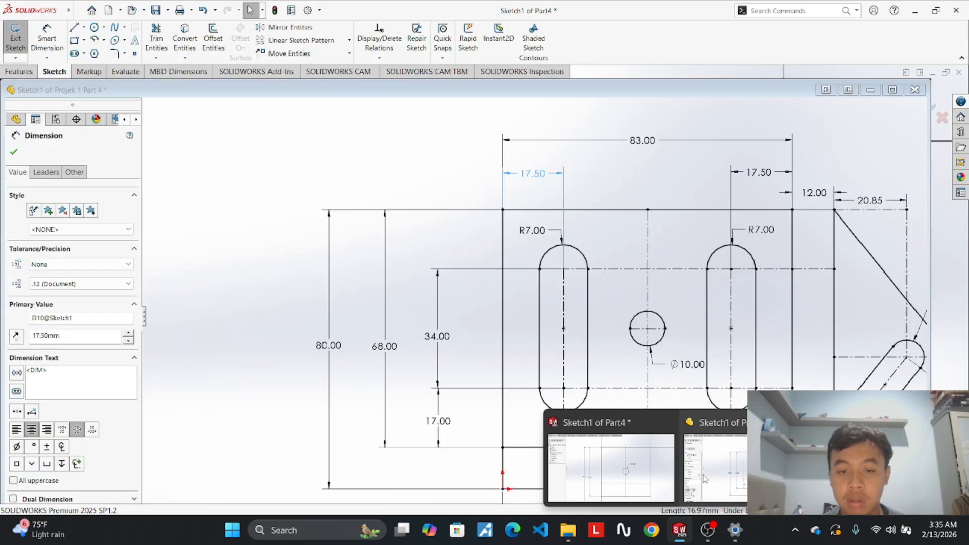
{"action": "left_click", "coordinate": [700, 463]}
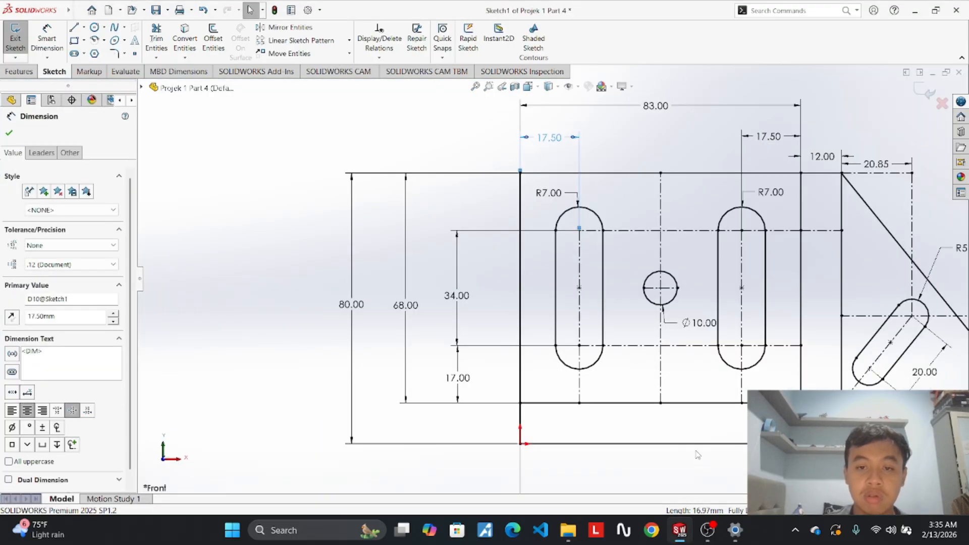
{"action": "mouse_move", "coordinate": [681, 533]}
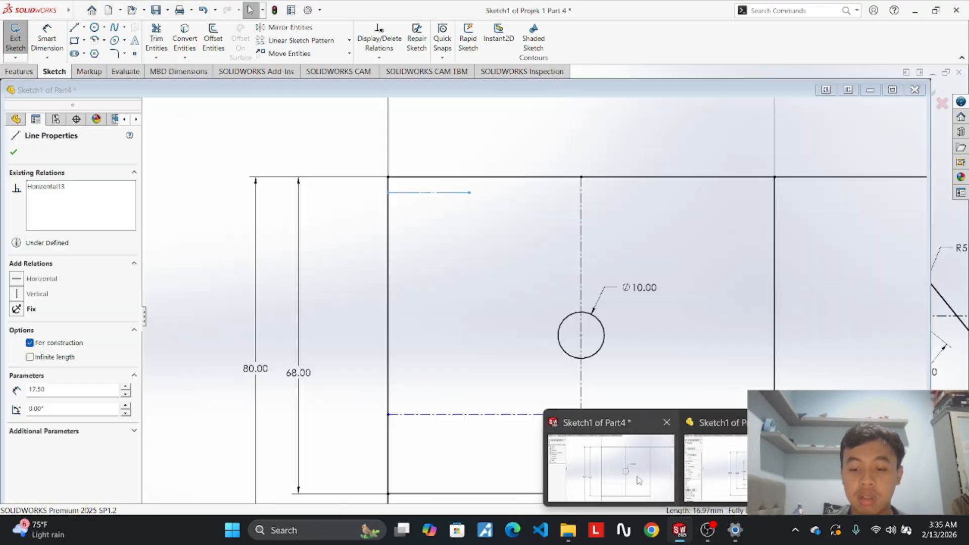
{"action": "left_click", "coordinate": [639, 480]}
{"action": "left_click", "coordinate": [84, 27]}
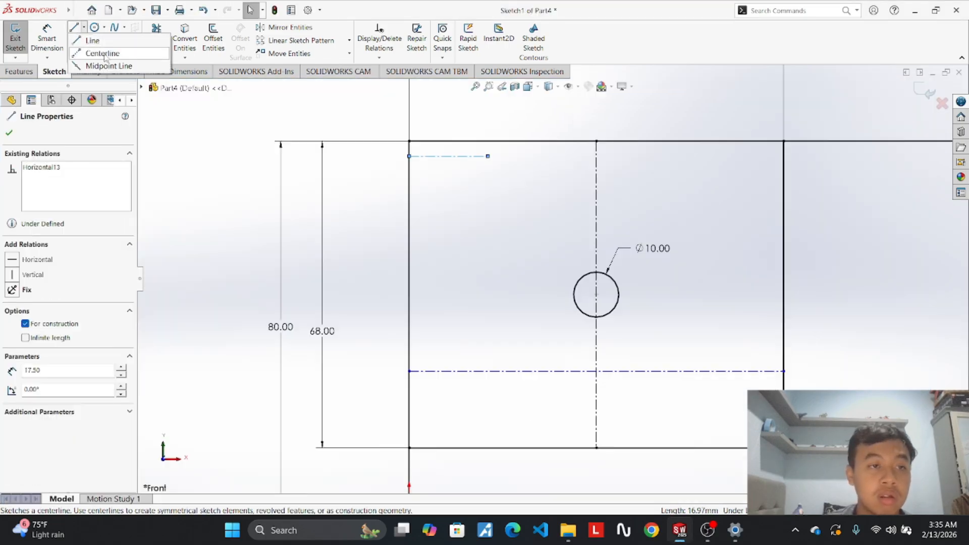
{"action": "left_click", "coordinate": [99, 49]}
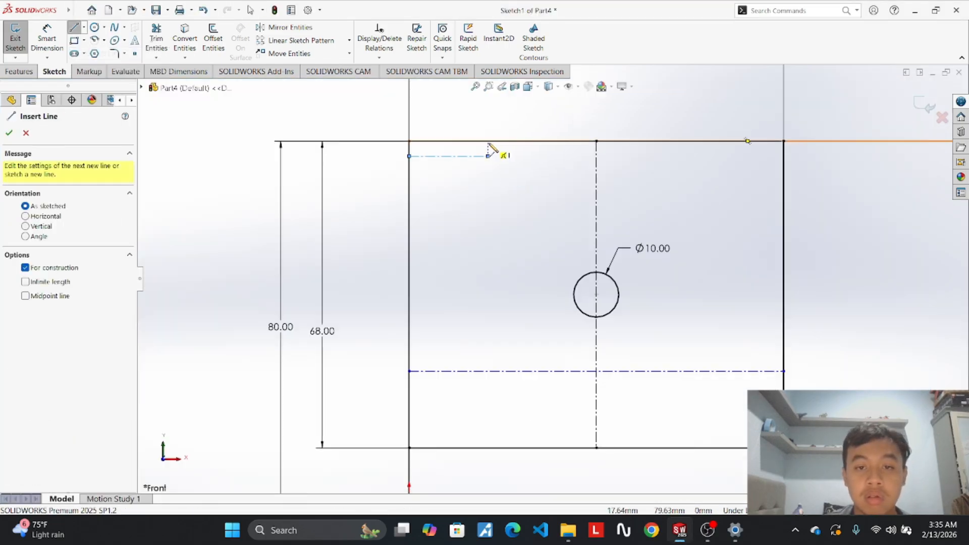
{"action": "left_click", "coordinate": [488, 151]}
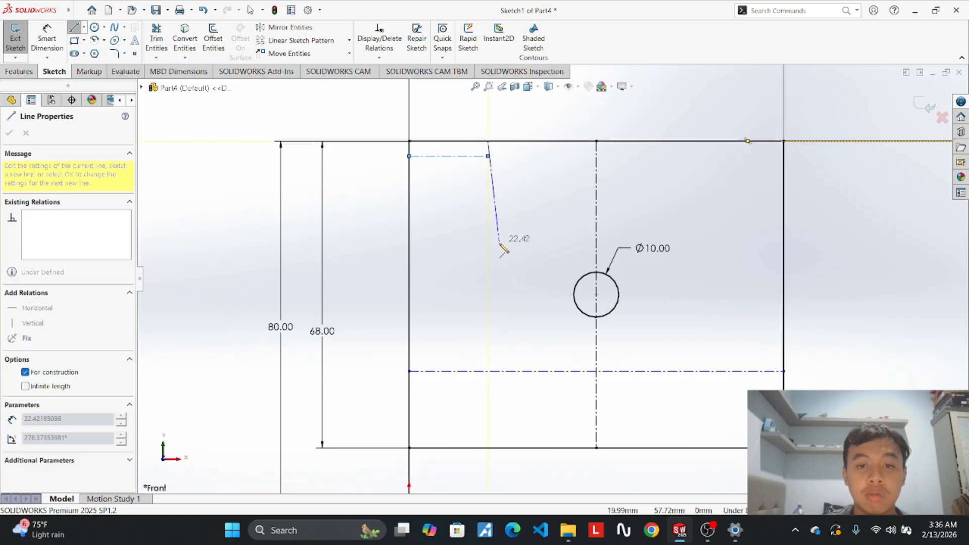
{"action": "left_click", "coordinate": [489, 449]}
{"action": "key", "text": "Escape"}
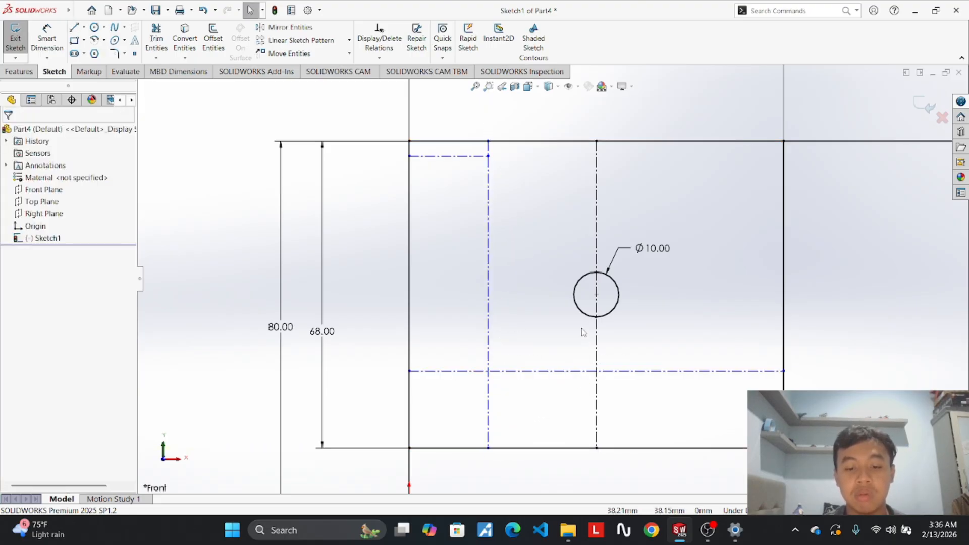
Delete the short horizontal centerline near the inner rectangle's top-left corner.
{"action": "left_click", "coordinate": [455, 157]}
{"action": "right_click", "coordinate": [456, 157]}
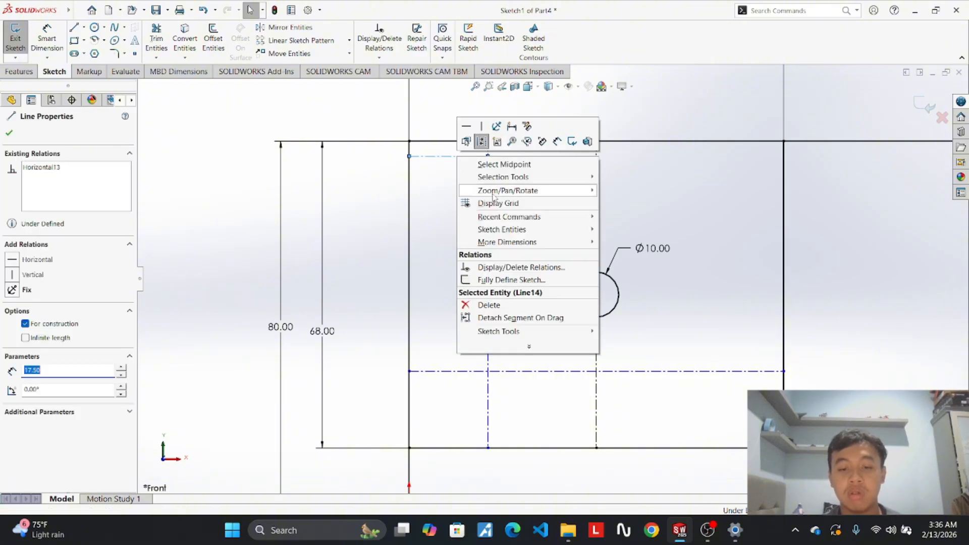
{"action": "left_click", "coordinate": [523, 305]}
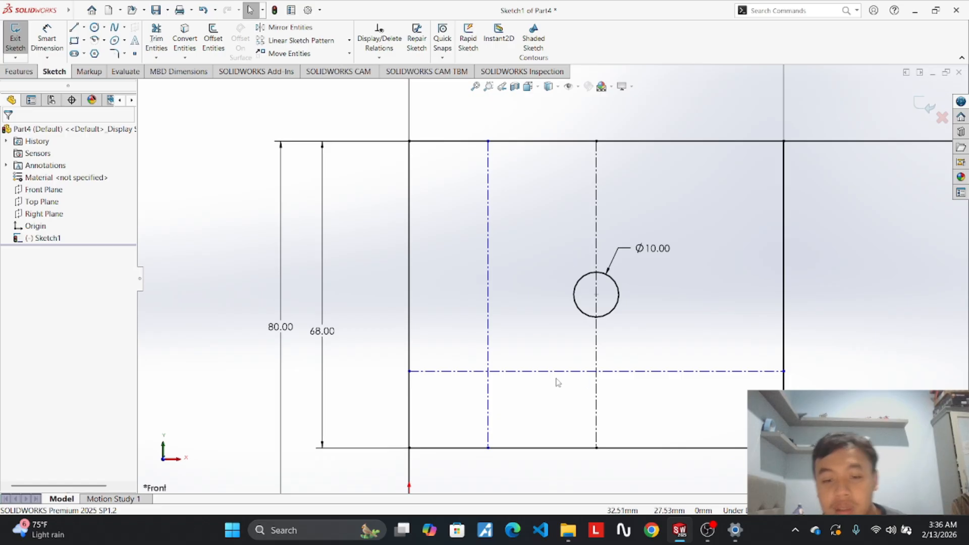
Draw a short horizontal centerline from the inner rectangle's right edge near its top corner and set its length to 17.5 mm.
{"action": "left_click", "coordinate": [84, 27]}
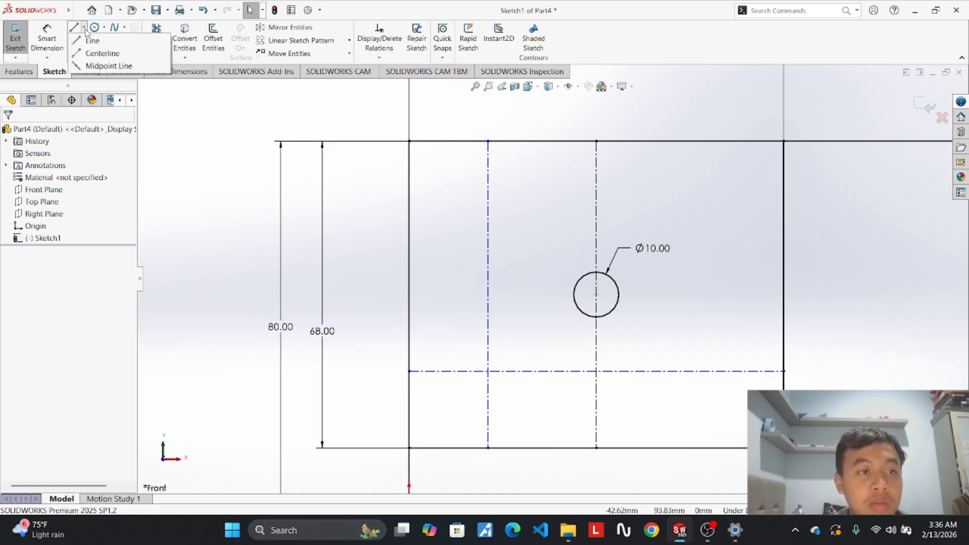
{"action": "left_click", "coordinate": [103, 54]}
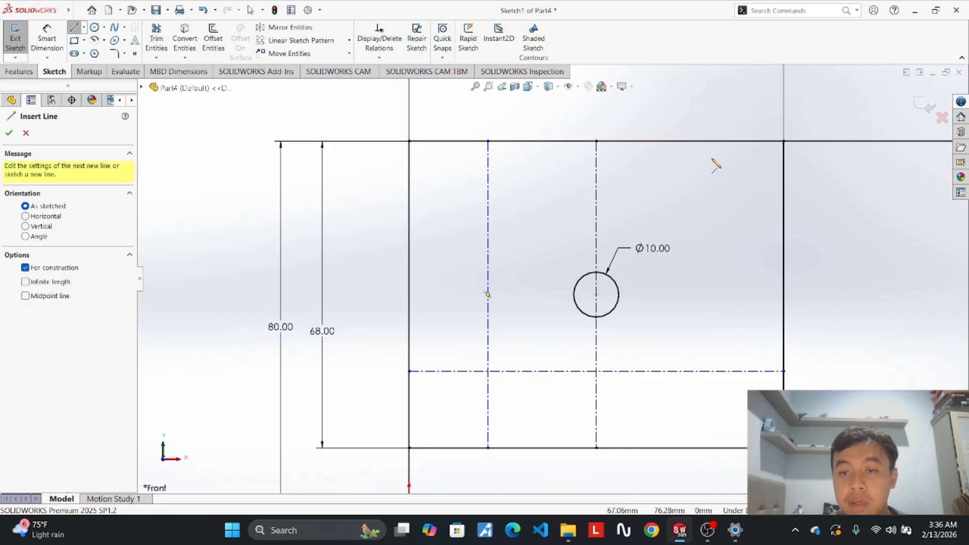
{"action": "left_click", "coordinate": [784, 169]}
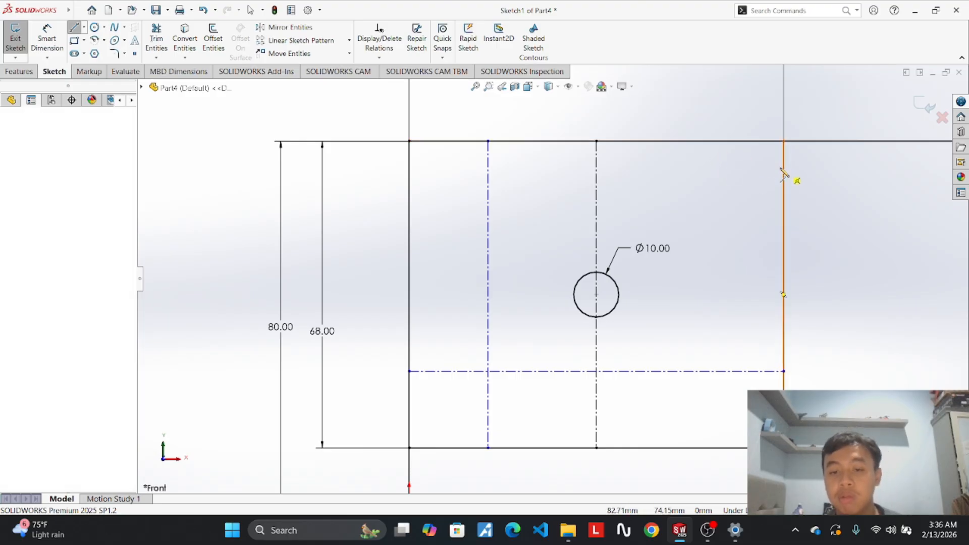
{"action": "left_click", "coordinate": [703, 168]}
{"action": "key", "text": "Escape"}
{"action": "left_click", "coordinate": [725, 169]}
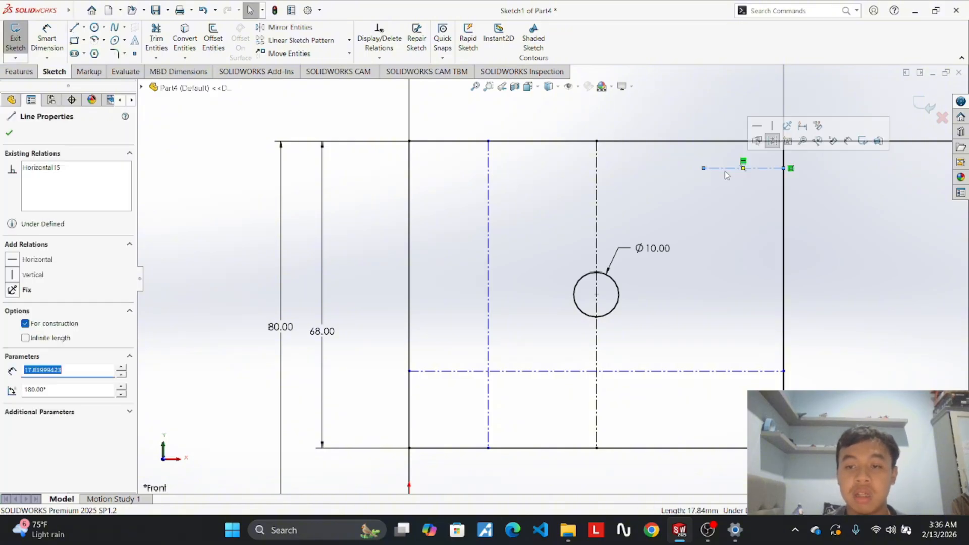
{"action": "type", "text": "17.5"}
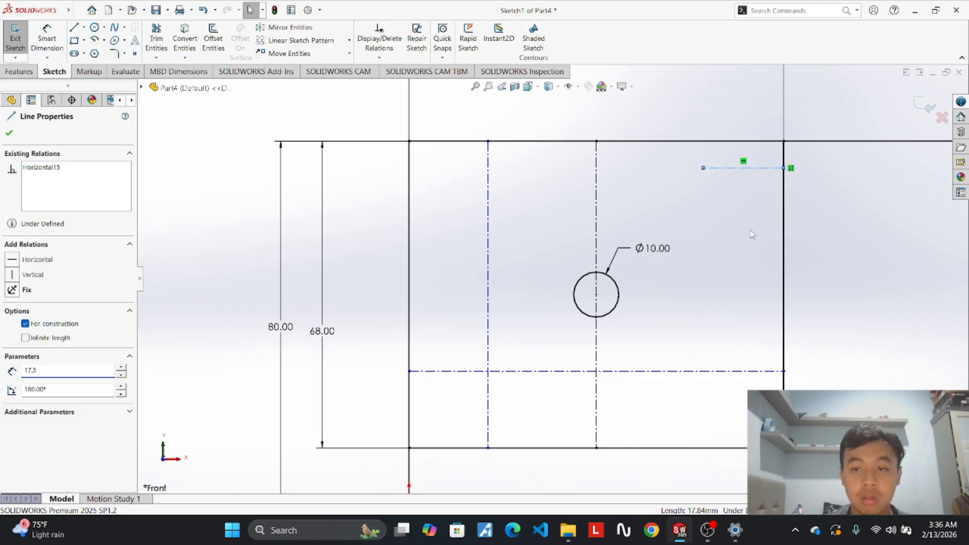
{"action": "left_click", "coordinate": [828, 201]}
{"action": "left_click", "coordinate": [728, 169]}
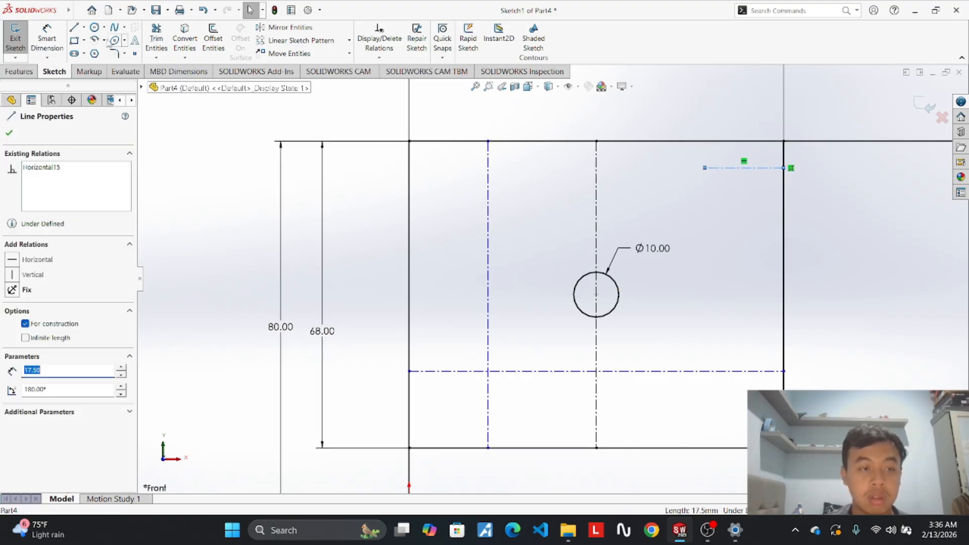
Draw a vertical centerline between the inner rectangle's top and bottom edges, aligned with the left end of the short horizontal centerline.
{"action": "left_click", "coordinate": [84, 28]}
{"action": "left_click", "coordinate": [90, 37]}
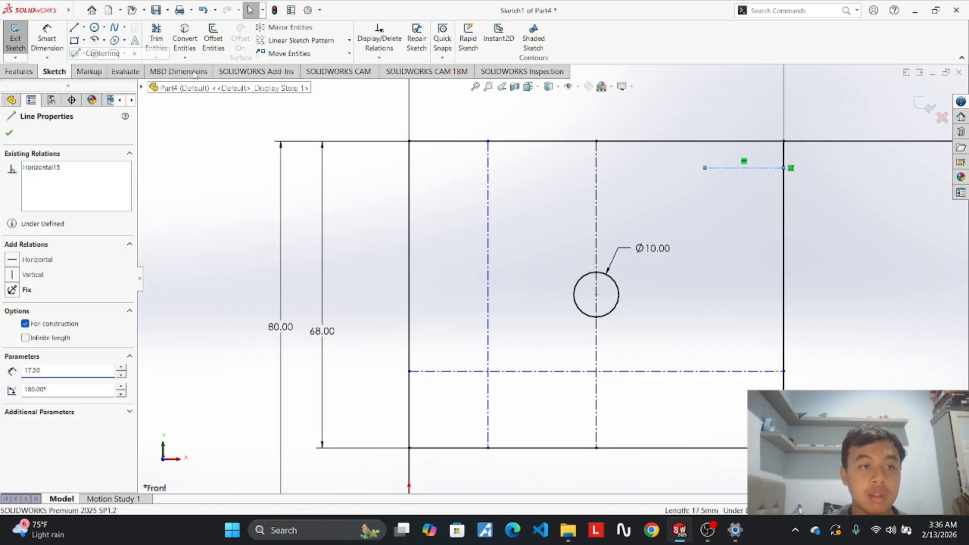
{"action": "left_click", "coordinate": [705, 142]}
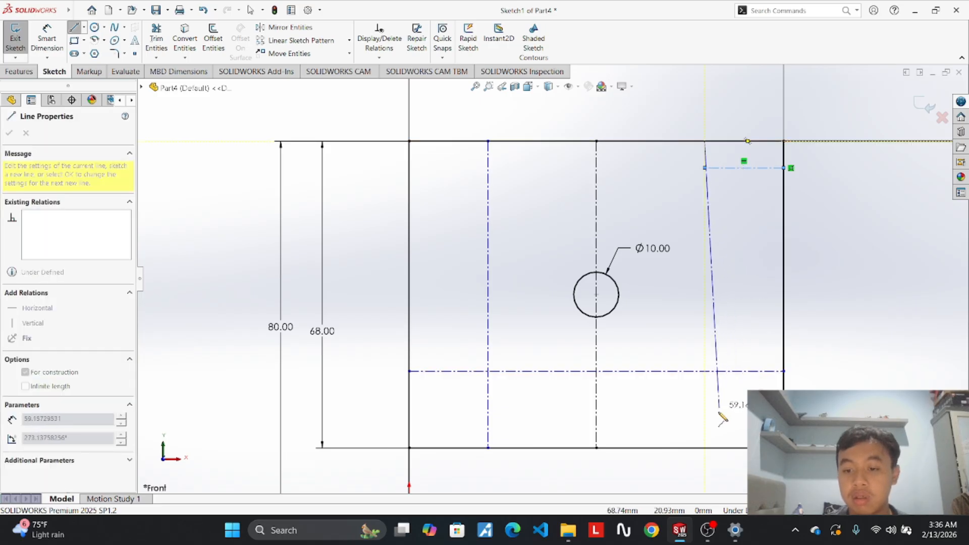
{"action": "left_click", "coordinate": [705, 448]}
{"action": "key", "text": "Escape"}
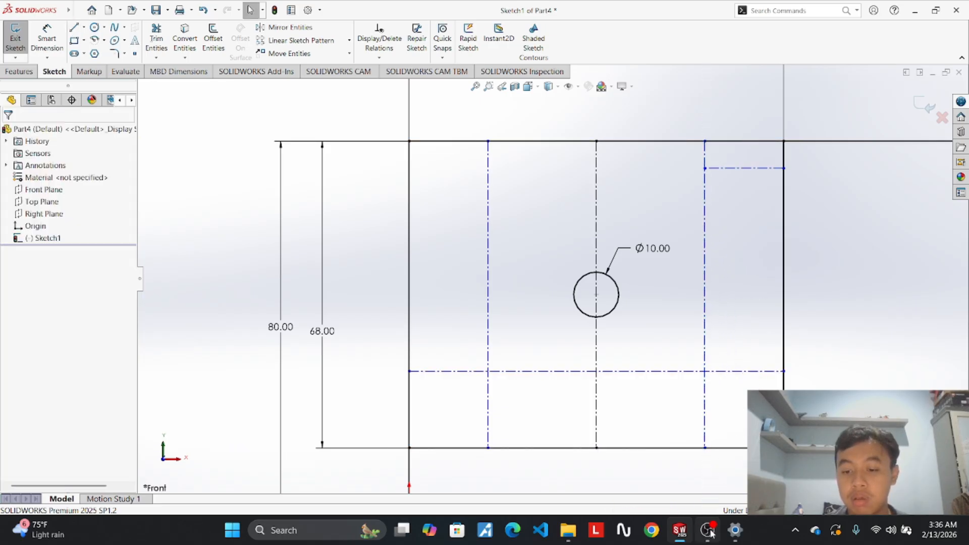
Delete the short horizontal centerline near the inner rectangle's top-right corner.
{"action": "mouse_move", "coordinate": [708, 530]}
{"action": "left_click", "coordinate": [719, 480]}
{"action": "key", "text": "alt+Tab"}
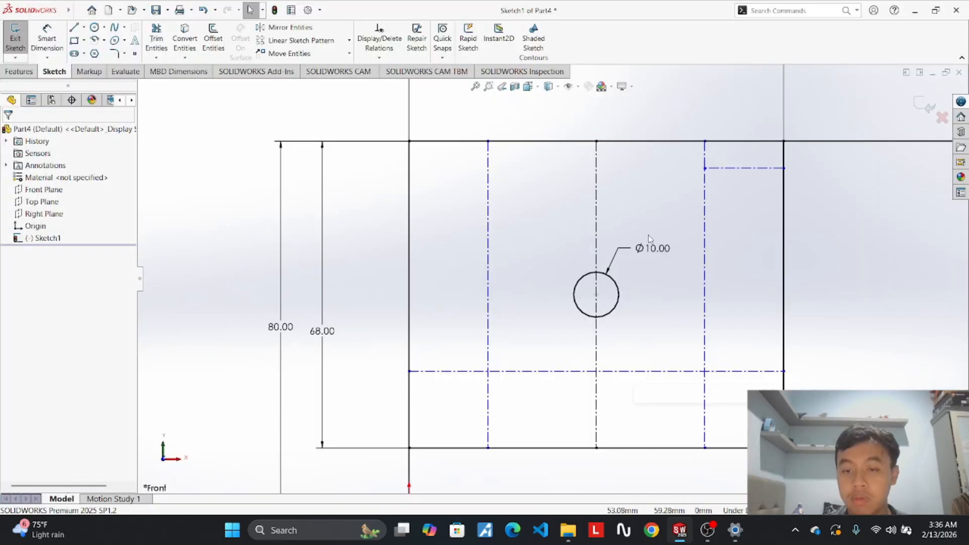
{"action": "right_click", "coordinate": [771, 175]}
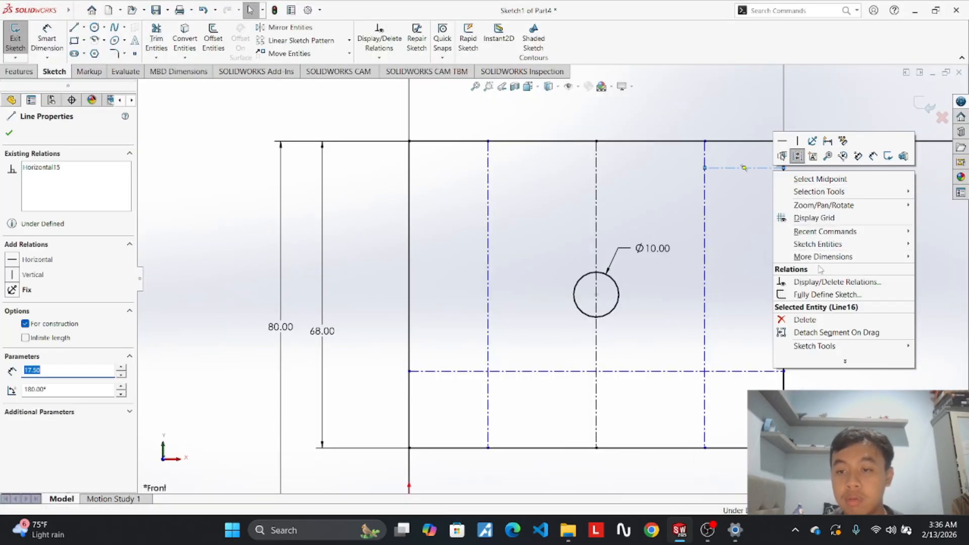
{"action": "left_click", "coordinate": [832, 318]}
Dimension the vertical distance from the inner rectangle's bottom-left corner to the left end of the lower horizontal centerline.
{"action": "left_click", "coordinate": [84, 28]}
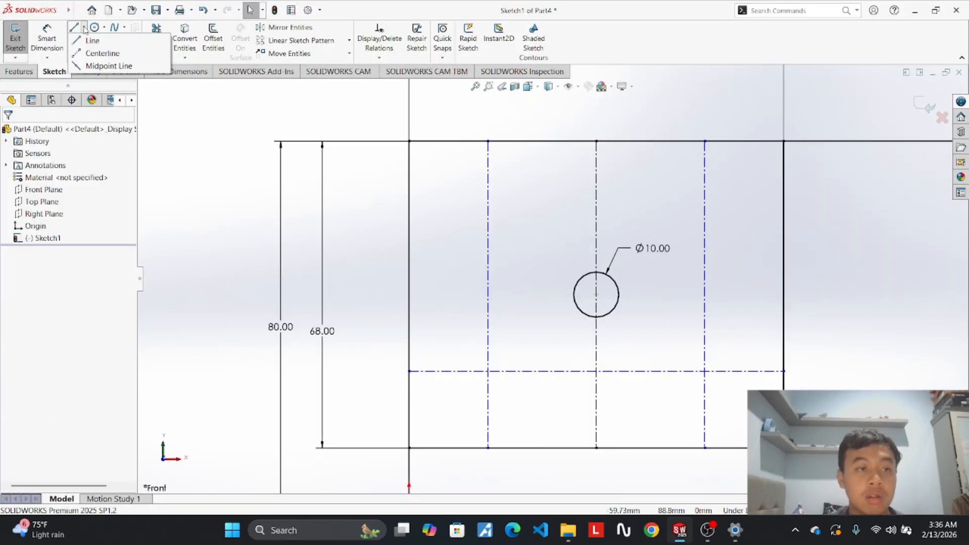
{"action": "left_click", "coordinate": [101, 53]}
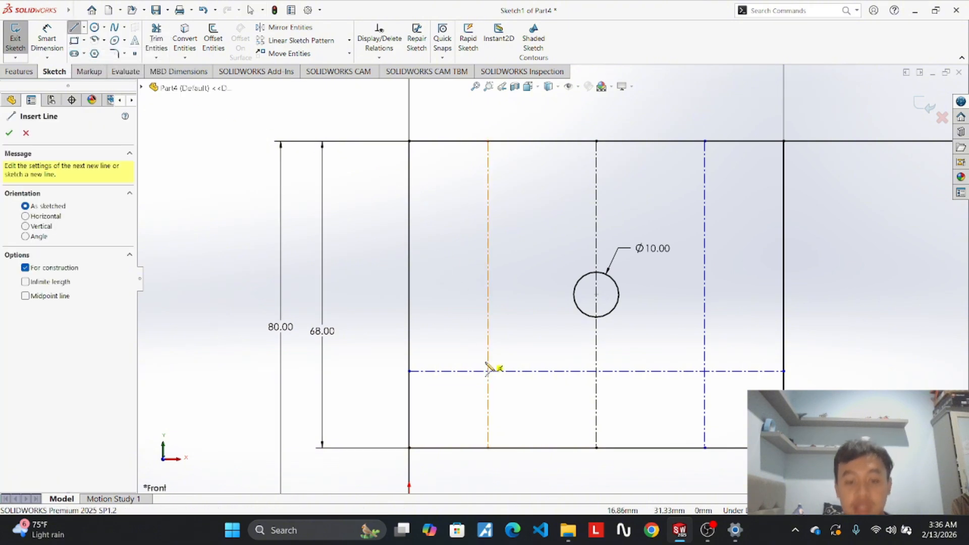
{"action": "left_click", "coordinate": [47, 41]}
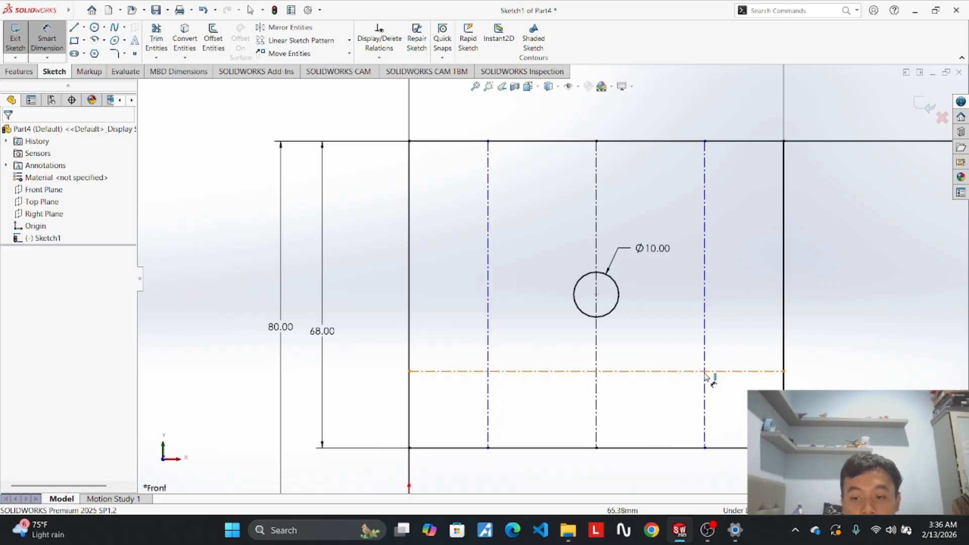
{"action": "left_click", "coordinate": [410, 372]}
{"action": "left_click", "coordinate": [418, 448]}
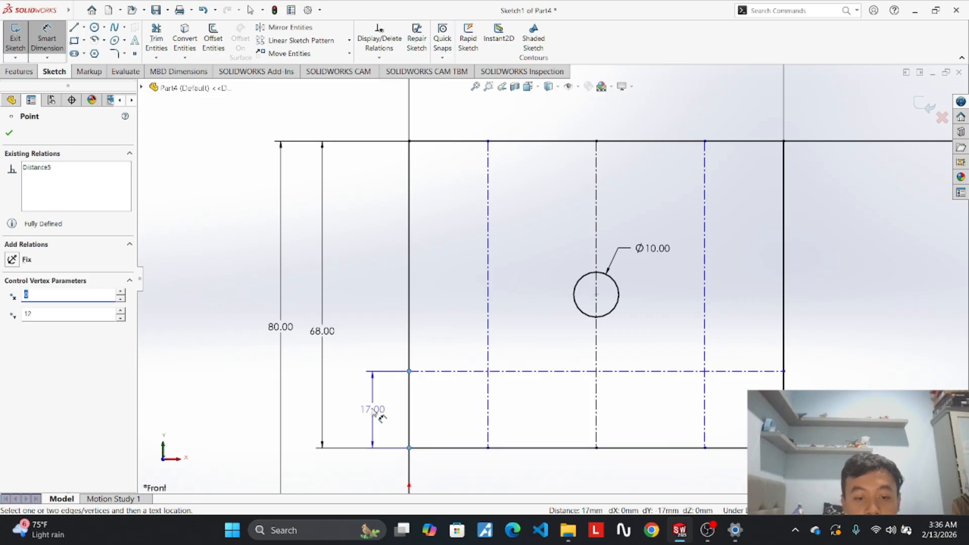
{"action": "left_click", "coordinate": [380, 417]}
{"action": "key", "text": "Return"}
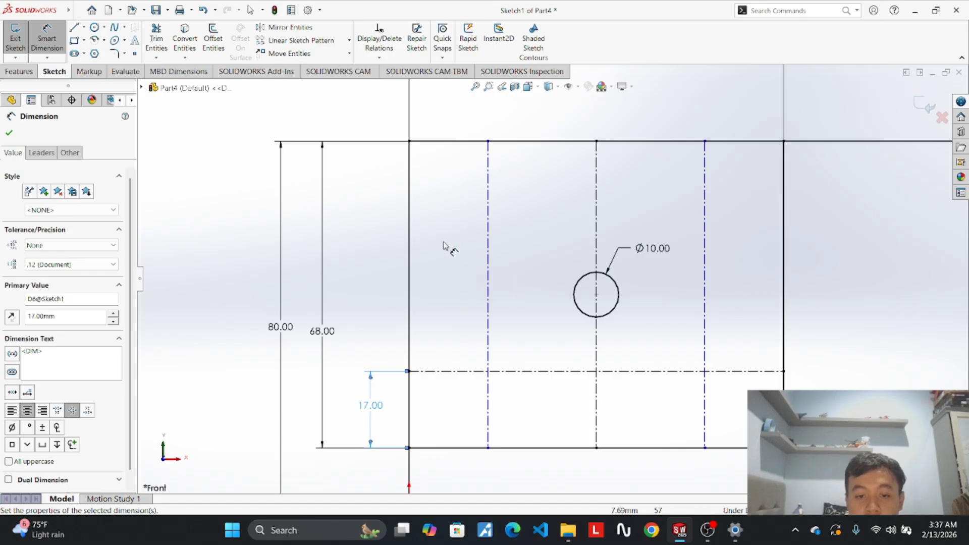
Draw a short vertical centerline down from the inner rectangle's top edge near its left corner and set its length to 17 mm.
{"action": "left_click", "coordinate": [84, 27]}
{"action": "left_click", "coordinate": [94, 52]}
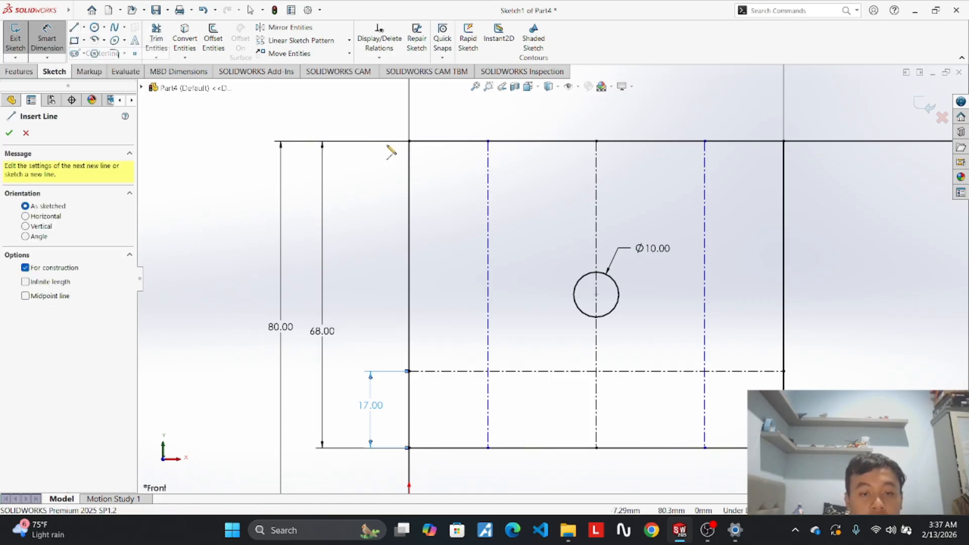
{"action": "mouse_move", "coordinate": [687, 533]}
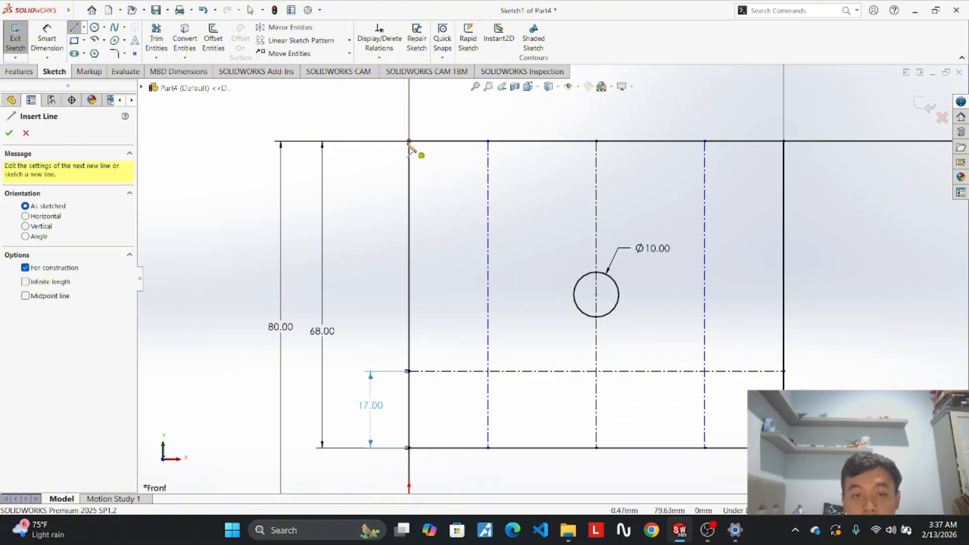
{"action": "left_click", "coordinate": [430, 141]}
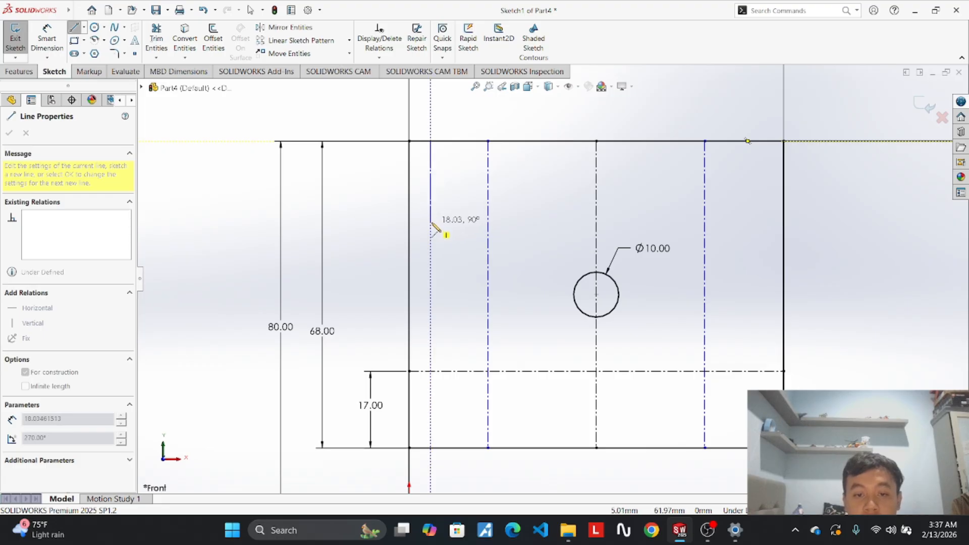
{"action": "left_click", "coordinate": [430, 222]}
{"action": "key", "text": "Escape"}
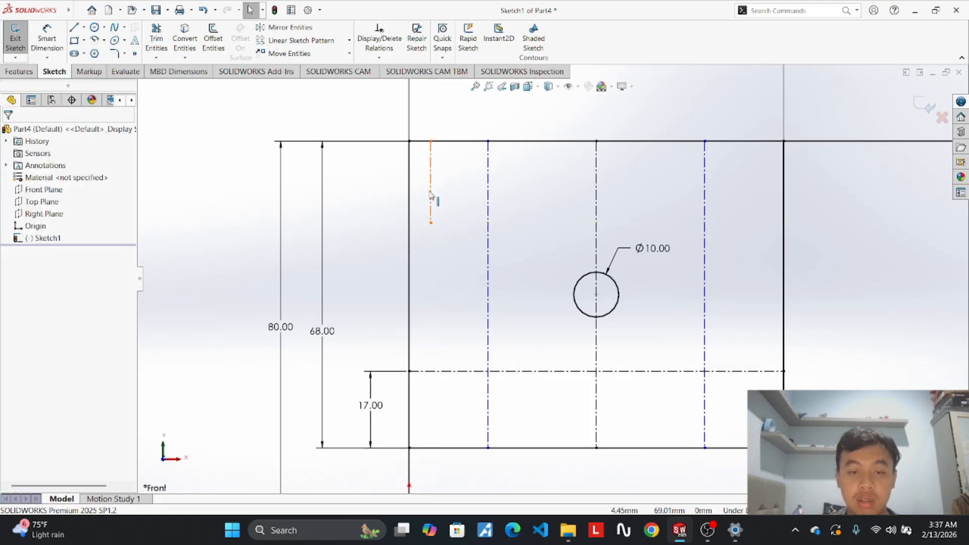
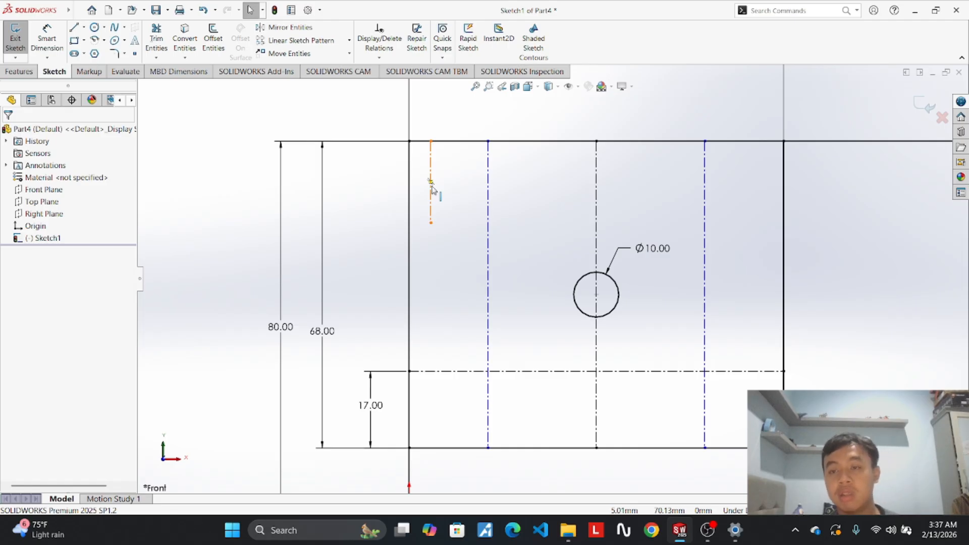
{"action": "left_click", "coordinate": [432, 189]}
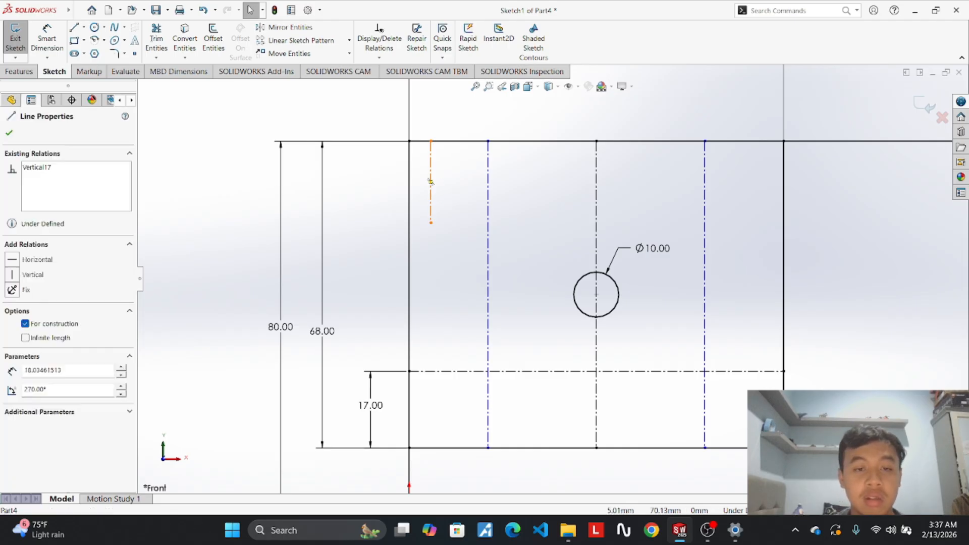
{"action": "type", "text": "1"}
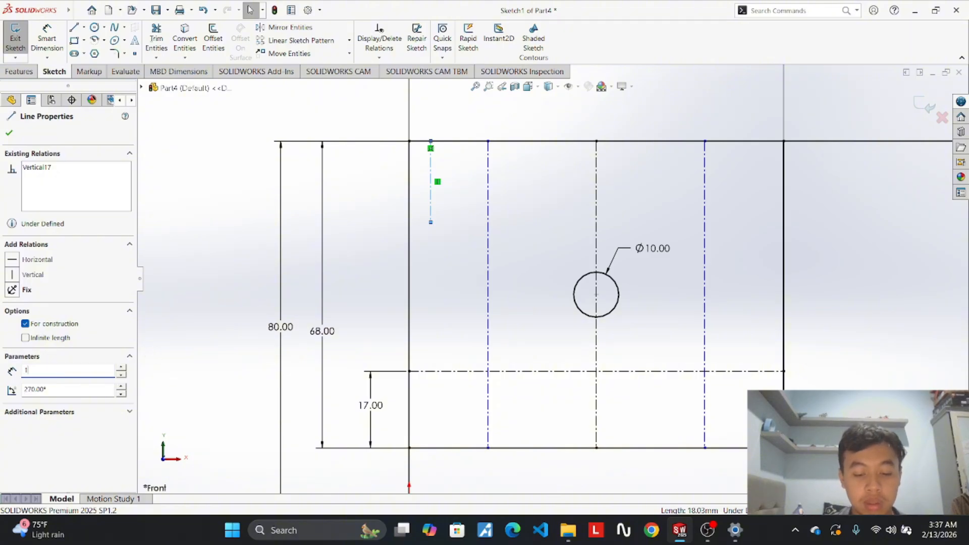
{"action": "type", "text": "7"}
{"action": "key", "text": "Return"}
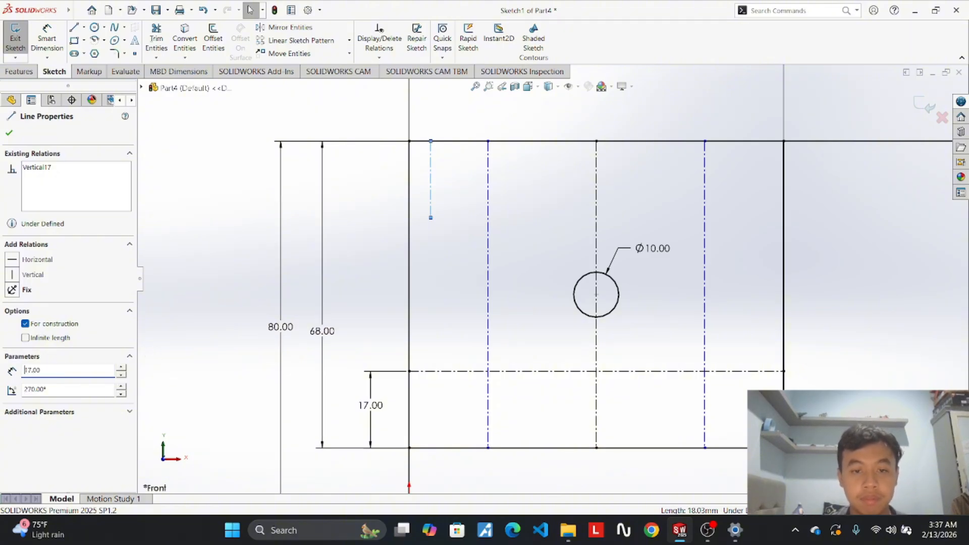
Draw a horizontal centerline across the inner rectangle, aligned with the short vertical centerline's lower end, and delete that short centerline.
{"action": "left_click", "coordinate": [84, 27]}
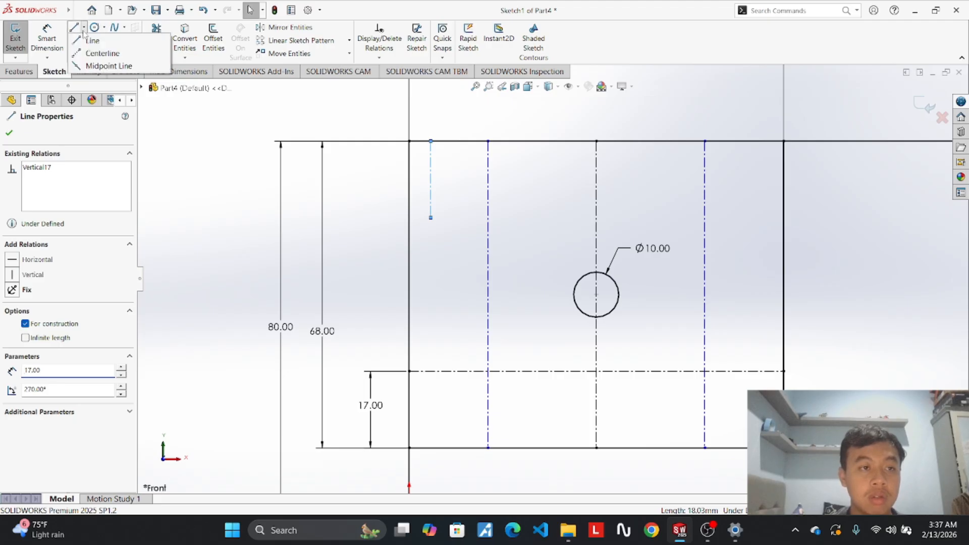
{"action": "left_click", "coordinate": [100, 53]}
{"action": "left_click", "coordinate": [431, 217]}
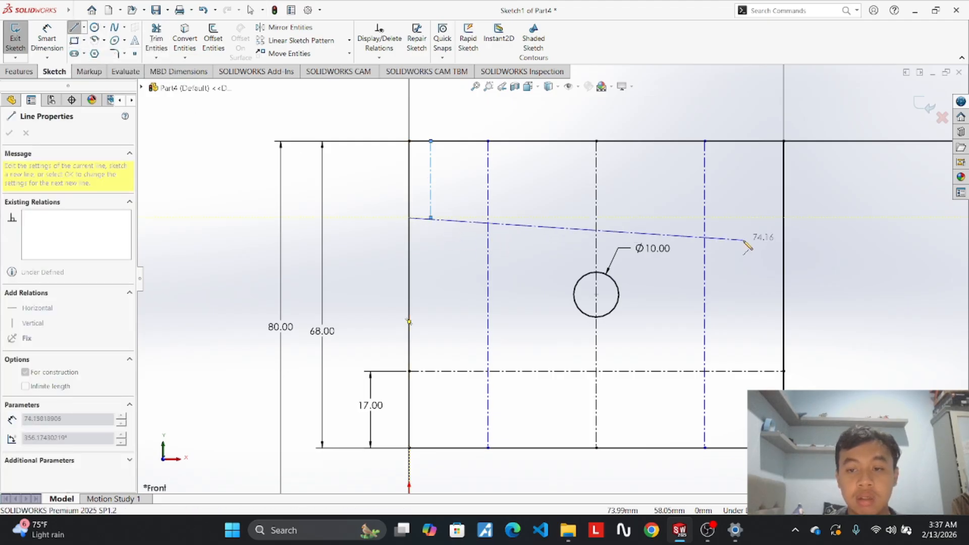
{"action": "left_click", "coordinate": [785, 218]}
{"action": "key", "text": "Escape"}
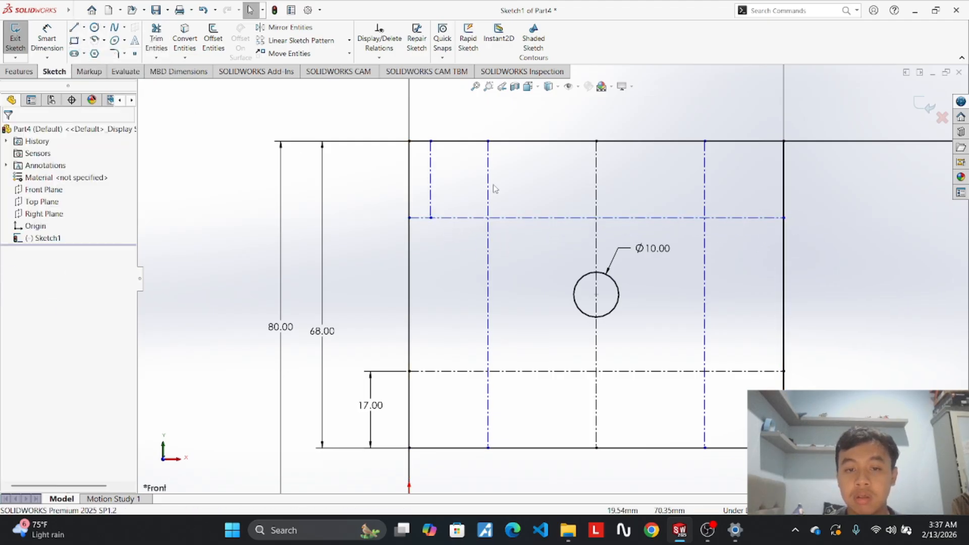
{"action": "right_click", "coordinate": [432, 182]}
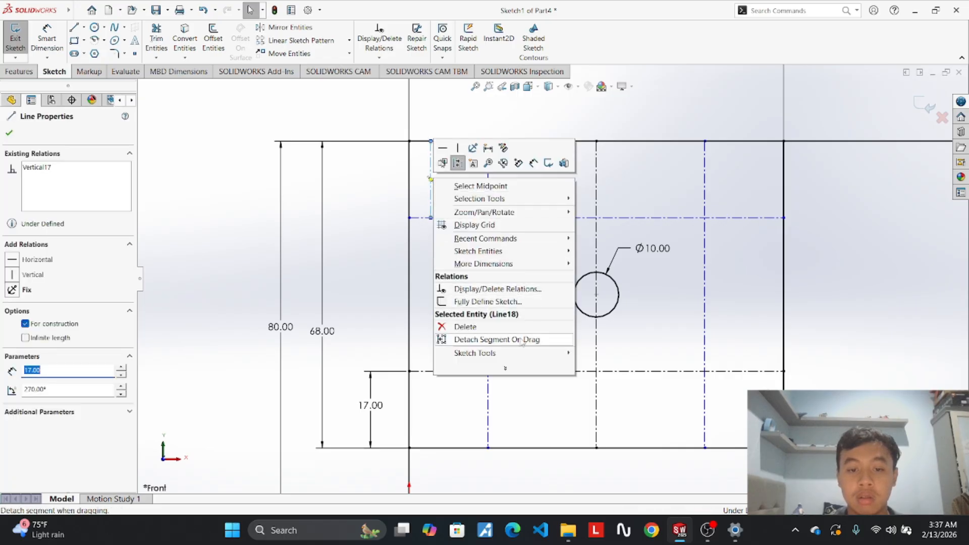
{"action": "left_click", "coordinate": [457, 329]}
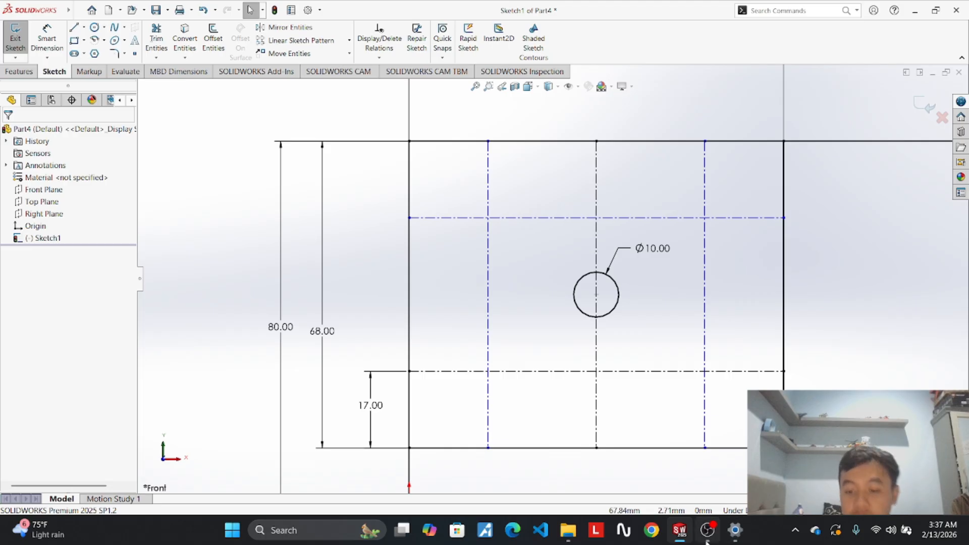
Check the slots in the Projek 1 Part 4 reference and open the slot type choices back in the Part4 sketch.
{"action": "mouse_move", "coordinate": [707, 542]}
{"action": "scroll", "coordinate": [465, 249], "scroll_direction": "down", "scroll_amount": 2}
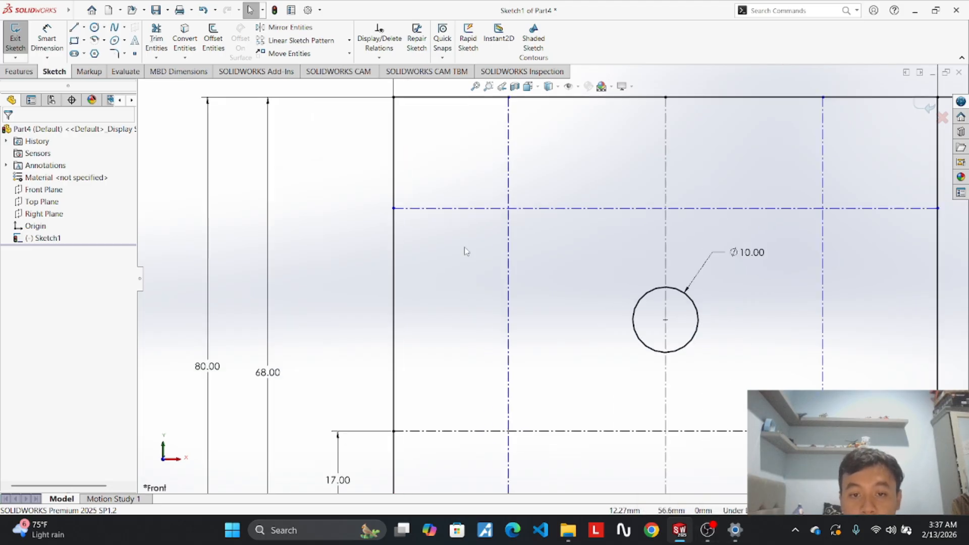
{"action": "scroll", "coordinate": [372, 113], "scroll_direction": "down", "scroll_amount": 1}
{"action": "scroll", "coordinate": [532, 206], "scroll_direction": "down", "scroll_amount": 2}
{"action": "scroll", "coordinate": [535, 202], "scroll_direction": "up", "scroll_amount": 3}
{"action": "scroll", "coordinate": [661, 254], "scroll_direction": "down", "scroll_amount": 2}
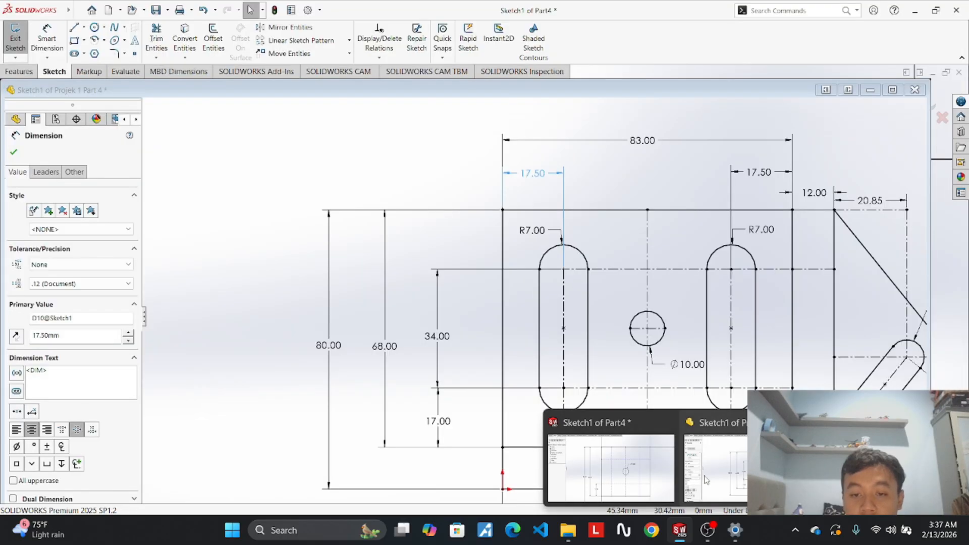
{"action": "left_click", "coordinate": [707, 480]}
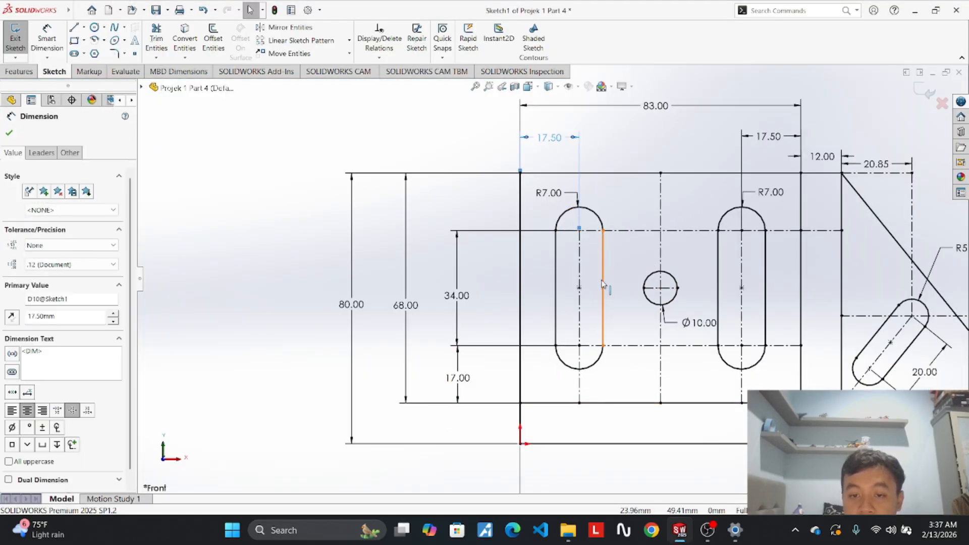
{"action": "mouse_move", "coordinate": [680, 530]}
{"action": "left_click", "coordinate": [647, 476]}
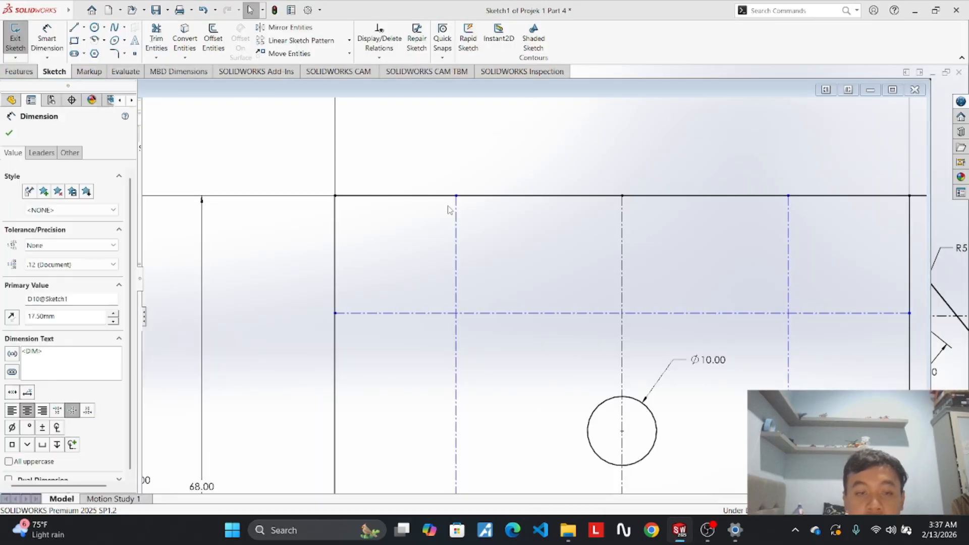
{"action": "left_click", "coordinate": [84, 53]}
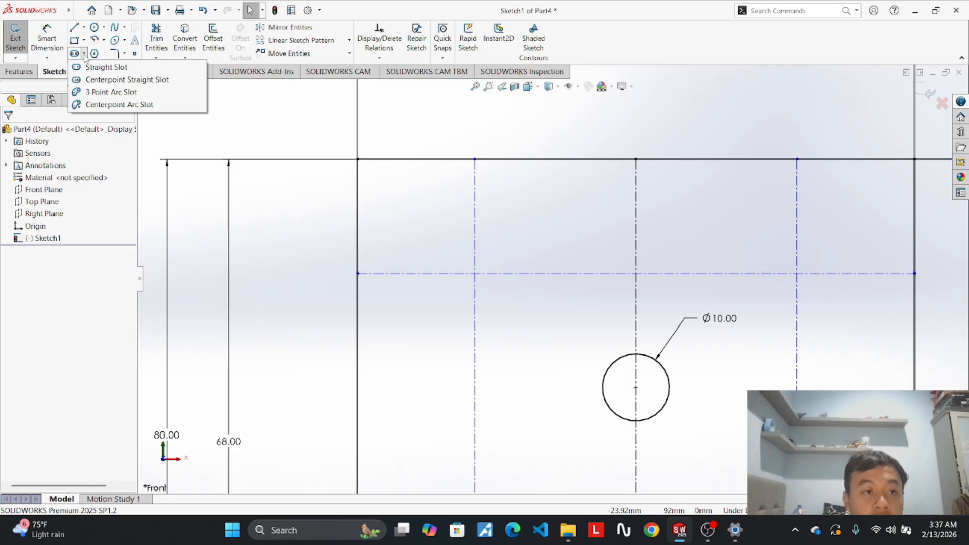
{"action": "left_click", "coordinate": [98, 67]}
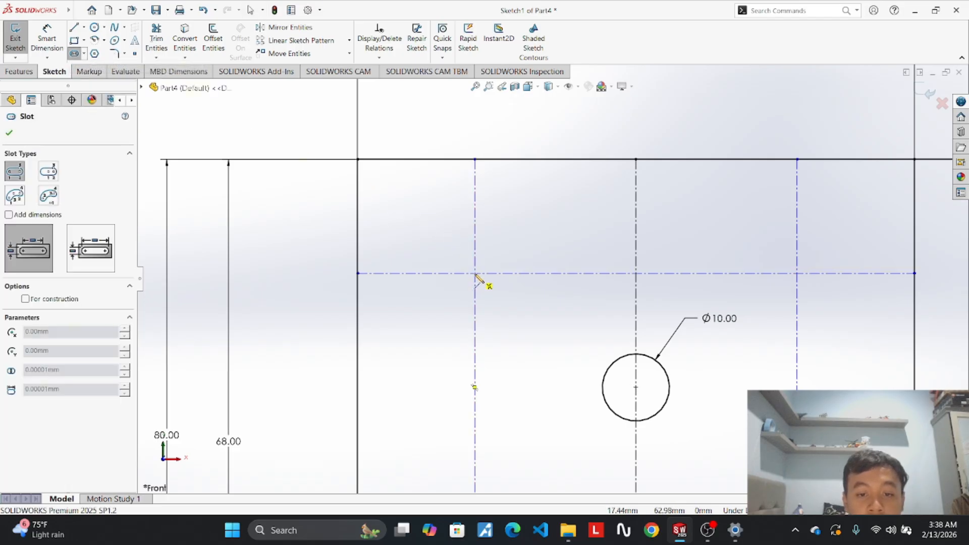
{"action": "scroll", "coordinate": [492, 343], "scroll_direction": "up", "scroll_amount": 2}
{"action": "scroll", "coordinate": [515, 325], "scroll_direction": "down", "scroll_amount": 4}
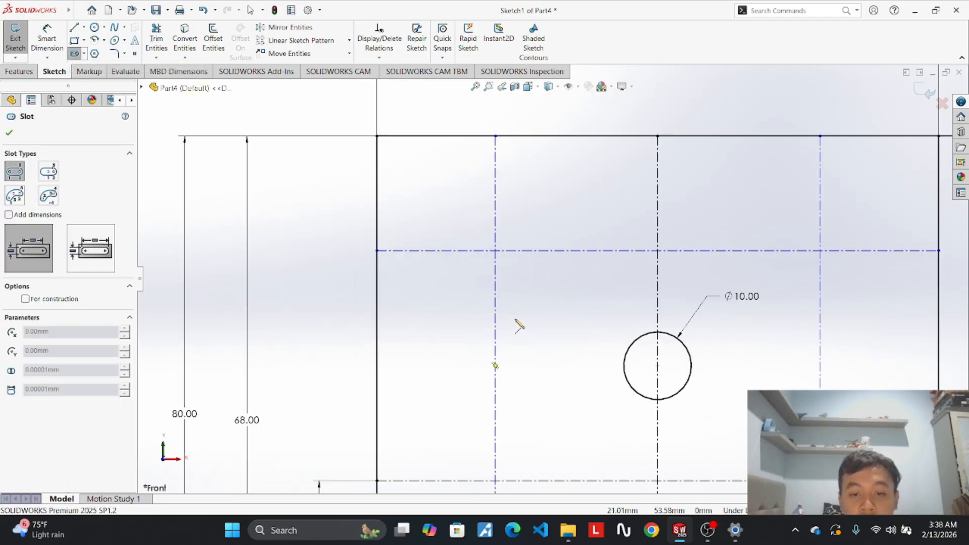
{"action": "scroll", "coordinate": [500, 268], "scroll_direction": "up", "scroll_amount": 4}
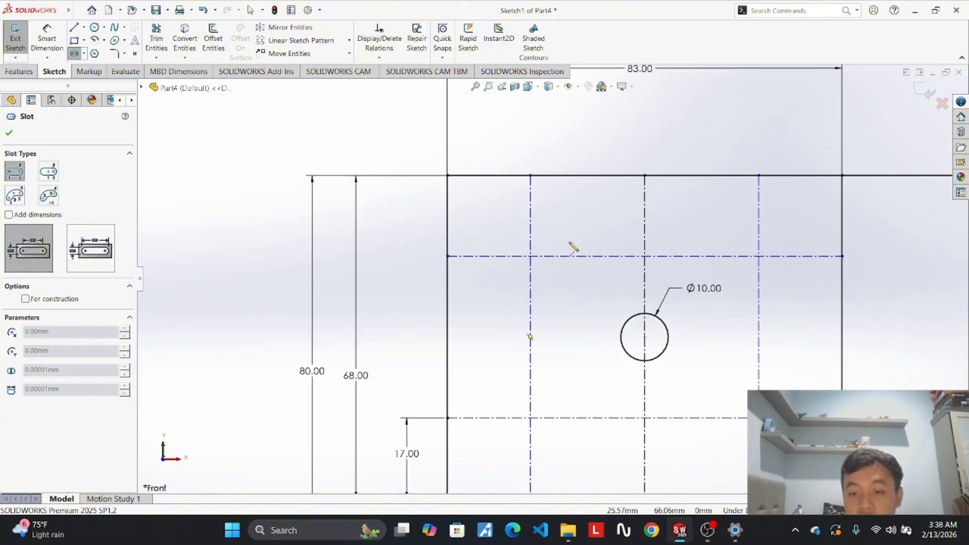
{"action": "key", "text": "Escape"}
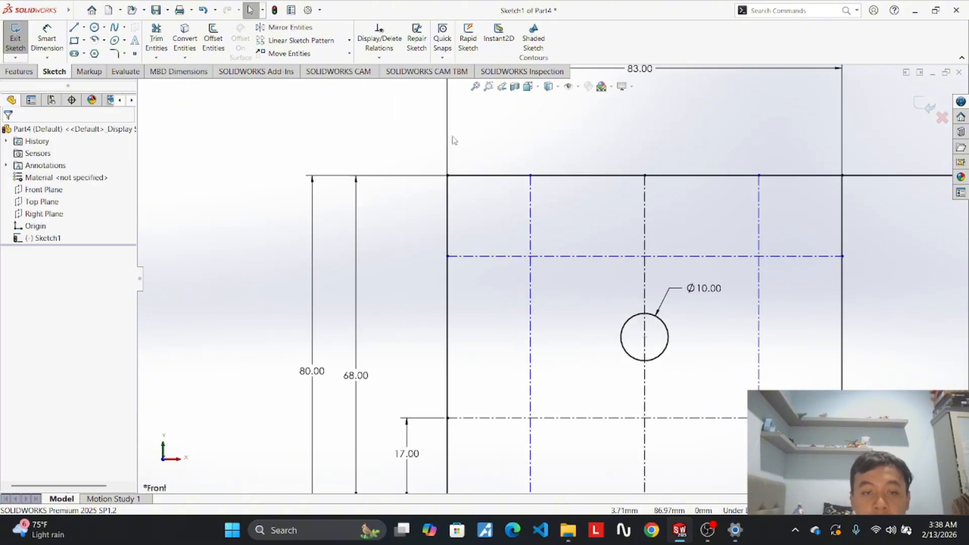
Try deleting the upper horizontal construction line to redraw it as a centerline, and undo the deletion.
{"action": "right_click", "coordinate": [614, 256]}
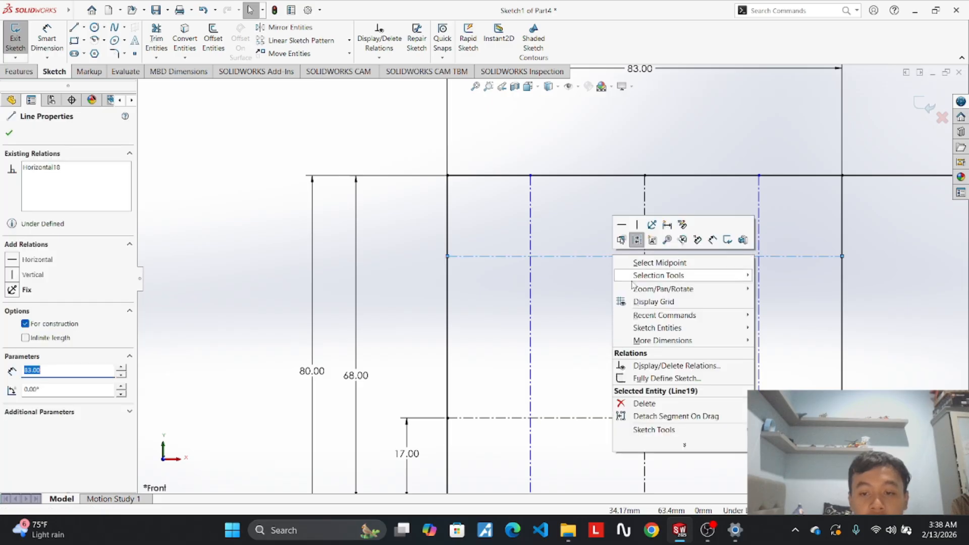
{"action": "left_click", "coordinate": [663, 404]}
{"action": "left_click", "coordinate": [83, 28]}
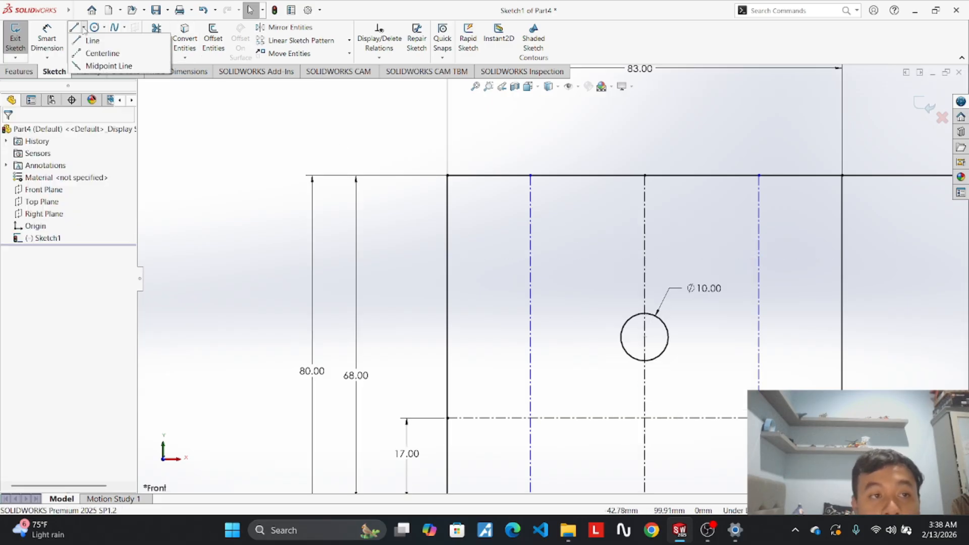
{"action": "left_click", "coordinate": [98, 53]}
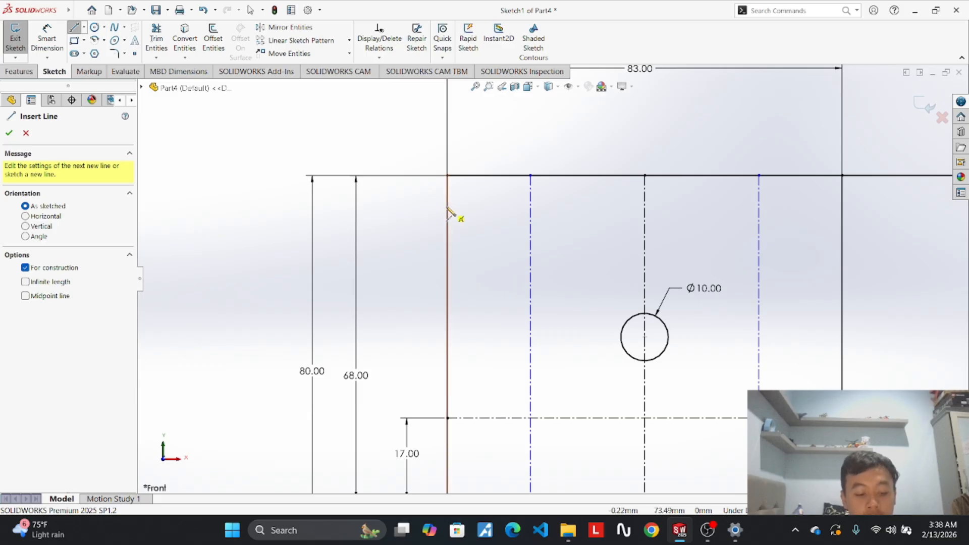
{"action": "key", "text": "ctrl+z"}
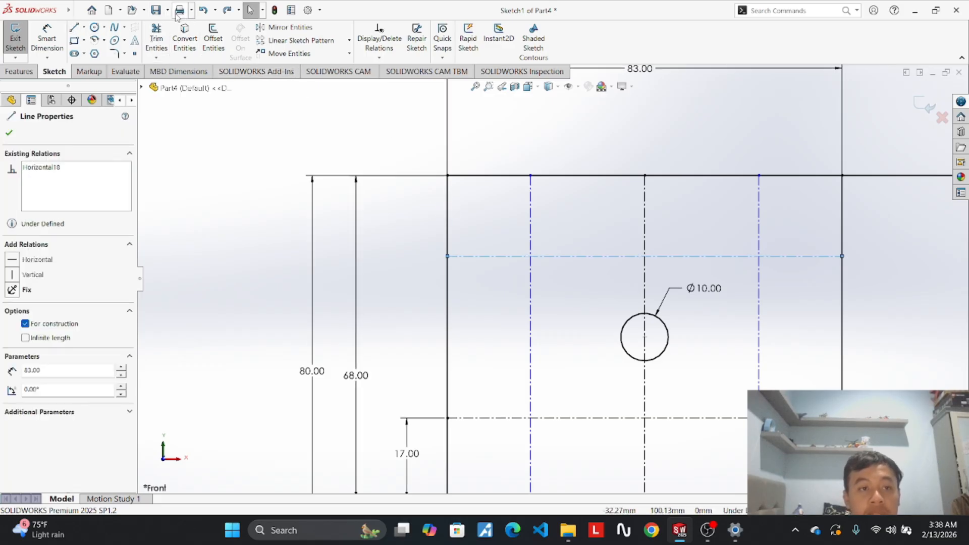
Trim both horizontal construction lines between the two outer vertical construction lines, keeping only the short segments at the plate's sides.
{"action": "left_click", "coordinate": [158, 38]}
{"action": "left_click_drag", "start_coordinate": [558, 225], "coordinate": [585, 287]}
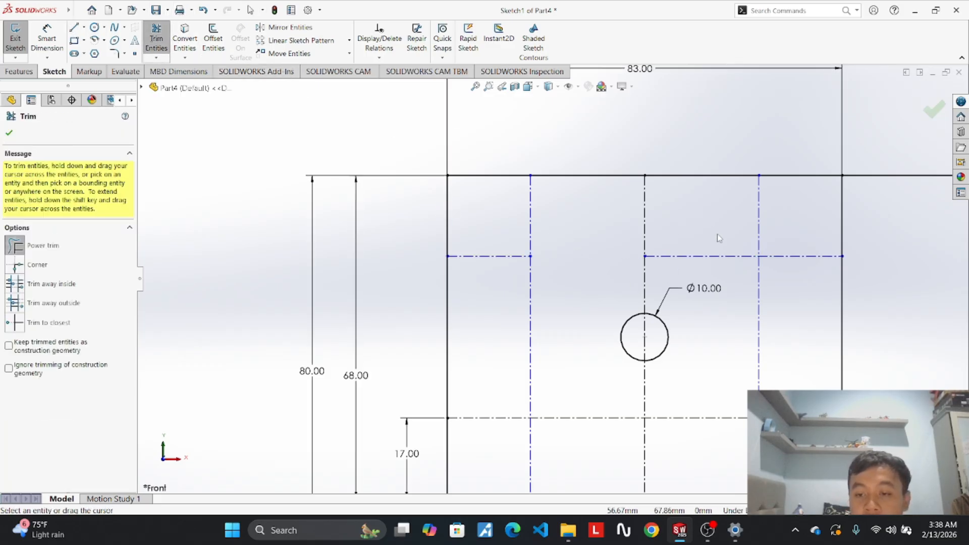
{"action": "left_click_drag", "start_coordinate": [718, 394], "coordinate": [564, 390]}
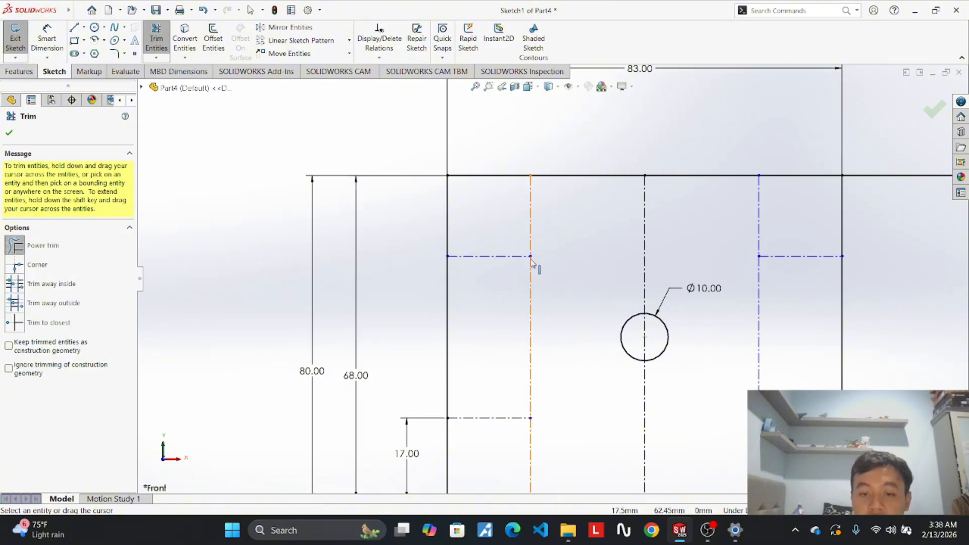
Sketch a vertical straight slot about 14.4 mm wide on the left construction line, with its arc centers at the short horizontal lines' ends.
{"action": "left_click", "coordinate": [74, 53]}
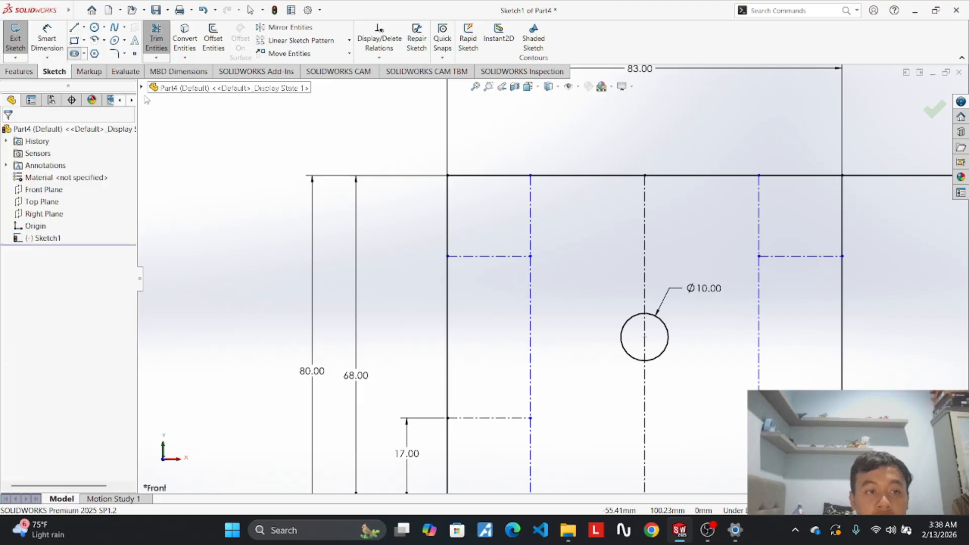
{"action": "left_click", "coordinate": [530, 256]}
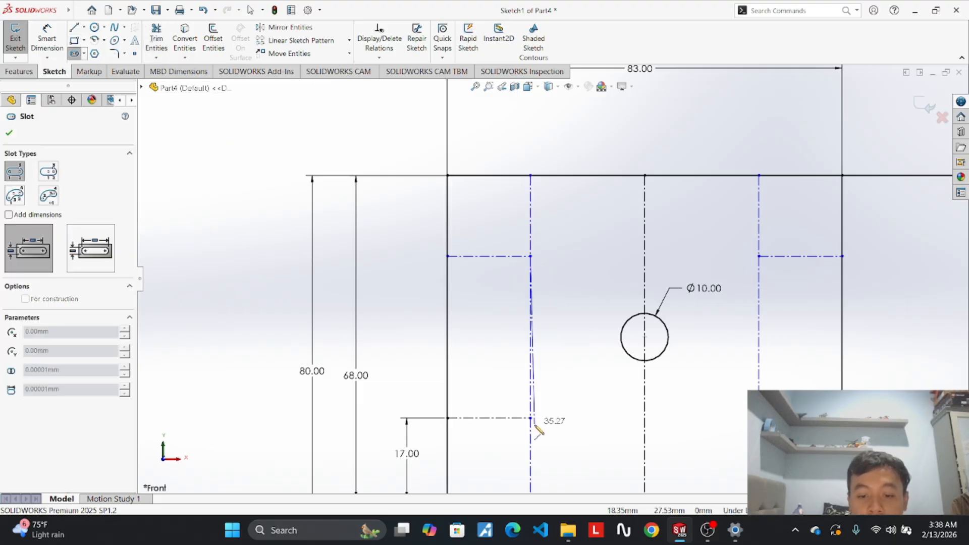
{"action": "left_click", "coordinate": [530, 419]}
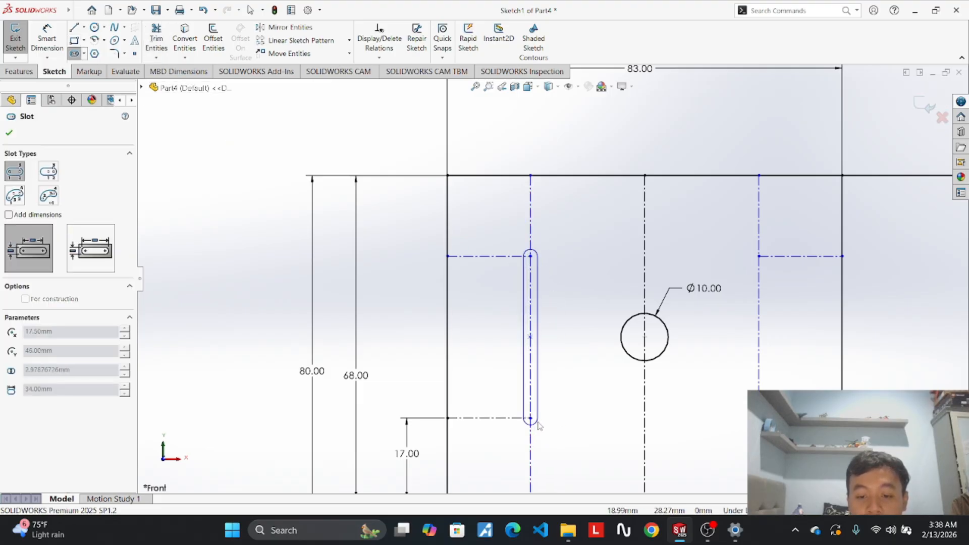
{"action": "left_click", "coordinate": [567, 438]}
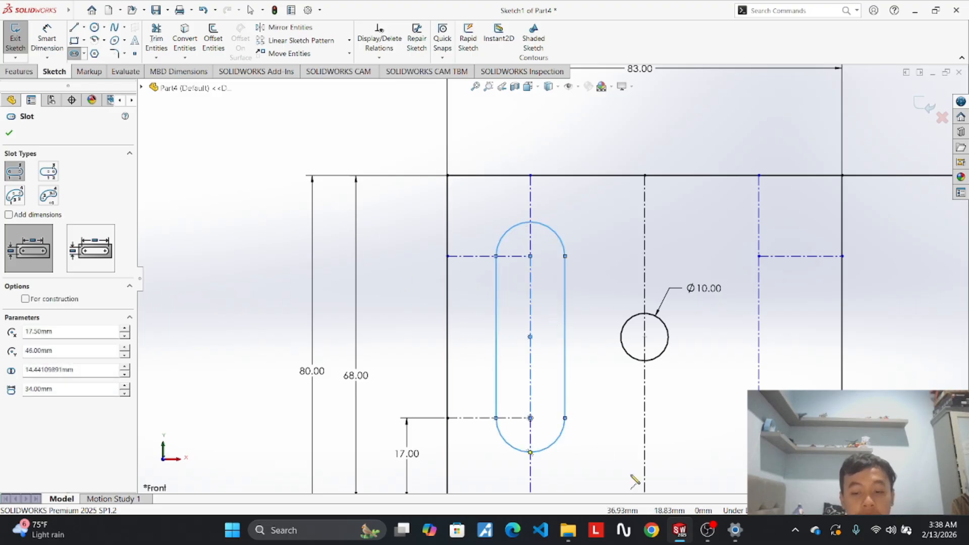
Check the reference sketch in Projek 1 Part 4, return to Part4, and dimension the left horizontal construction lines 34 mm apart.
{"action": "mouse_move", "coordinate": [679, 531]}
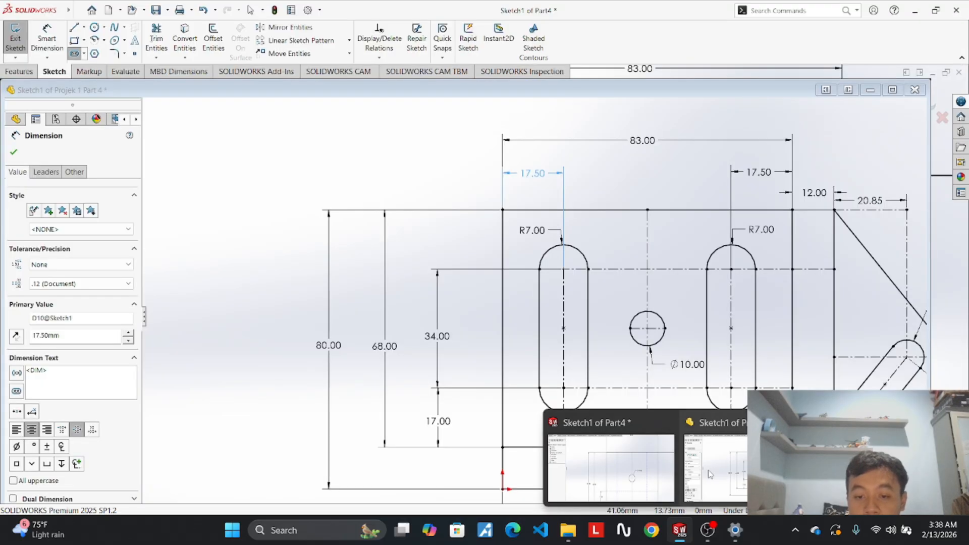
{"action": "left_click", "coordinate": [709, 474]}
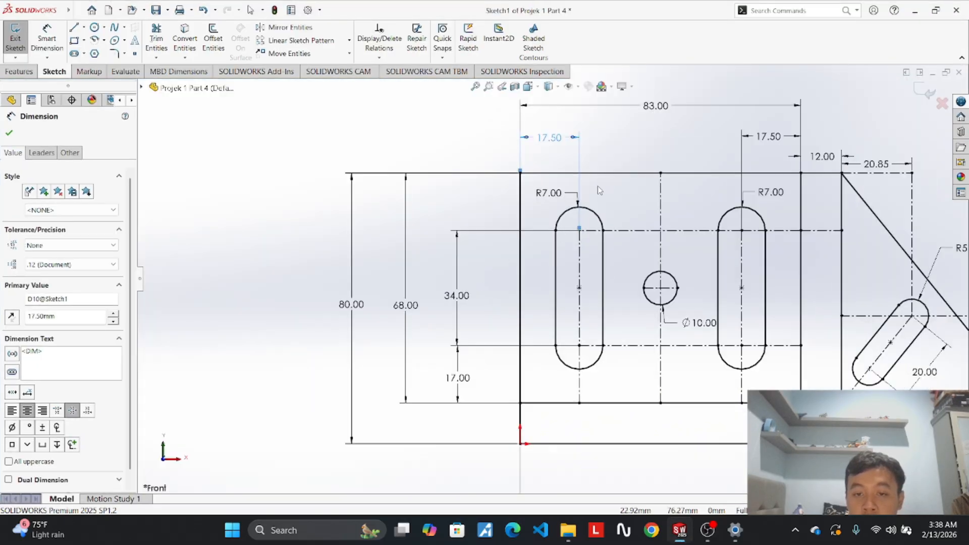
{"action": "mouse_move", "coordinate": [679, 533]}
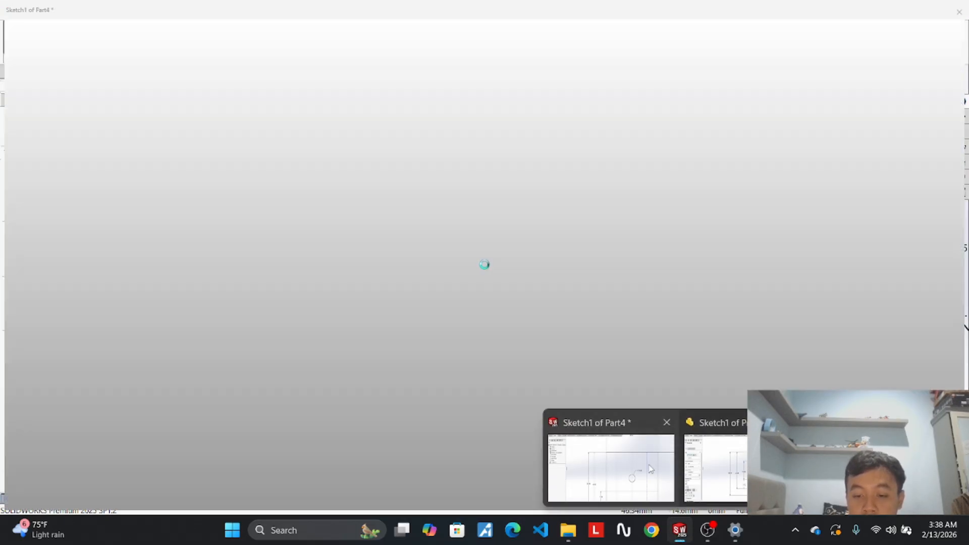
{"action": "left_click", "coordinate": [606, 460]}
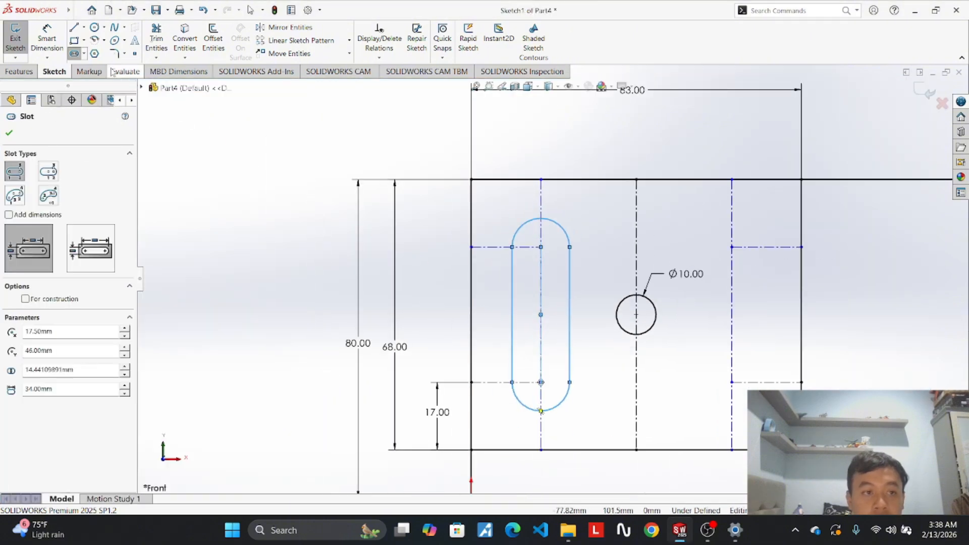
{"action": "left_click", "coordinate": [46, 38]}
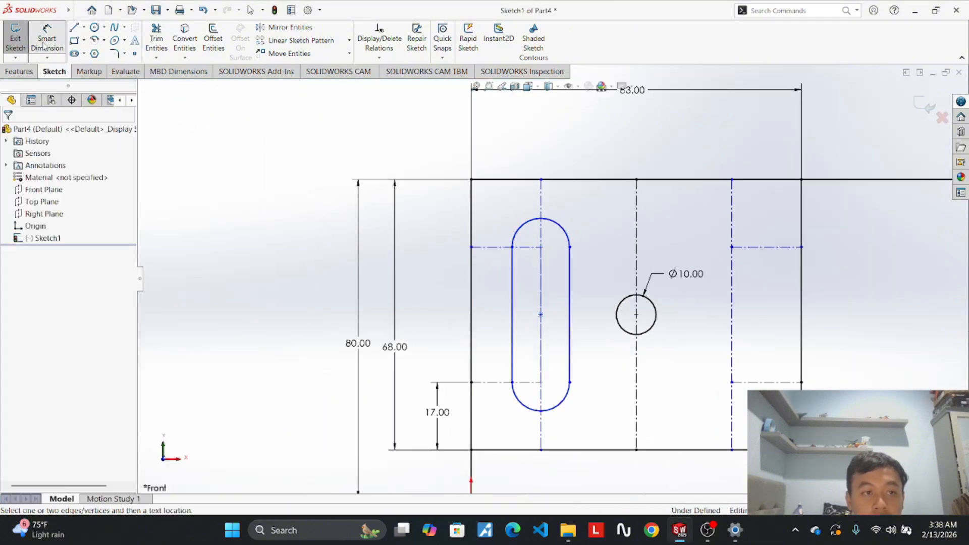
{"action": "left_click", "coordinate": [472, 247]}
{"action": "left_click", "coordinate": [471, 382]}
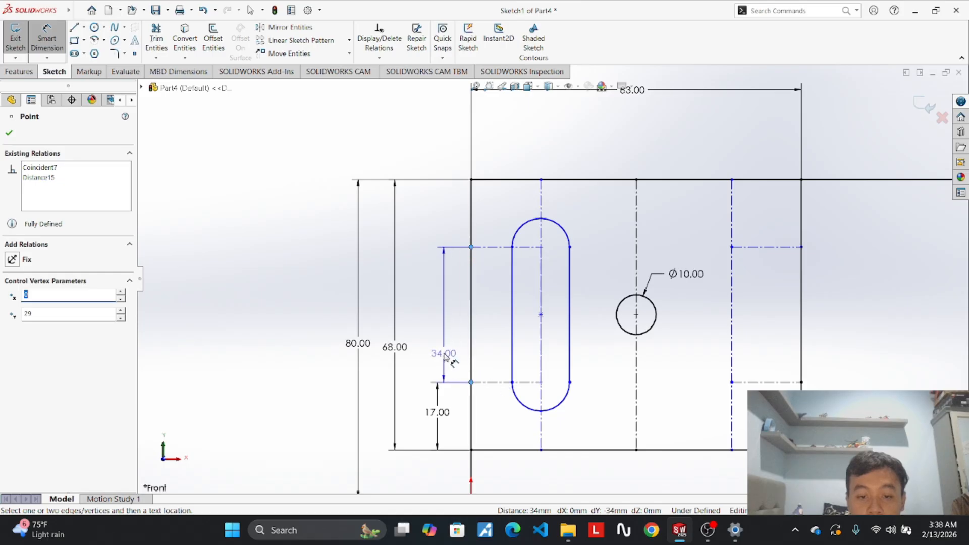
{"action": "left_click", "coordinate": [439, 326]}
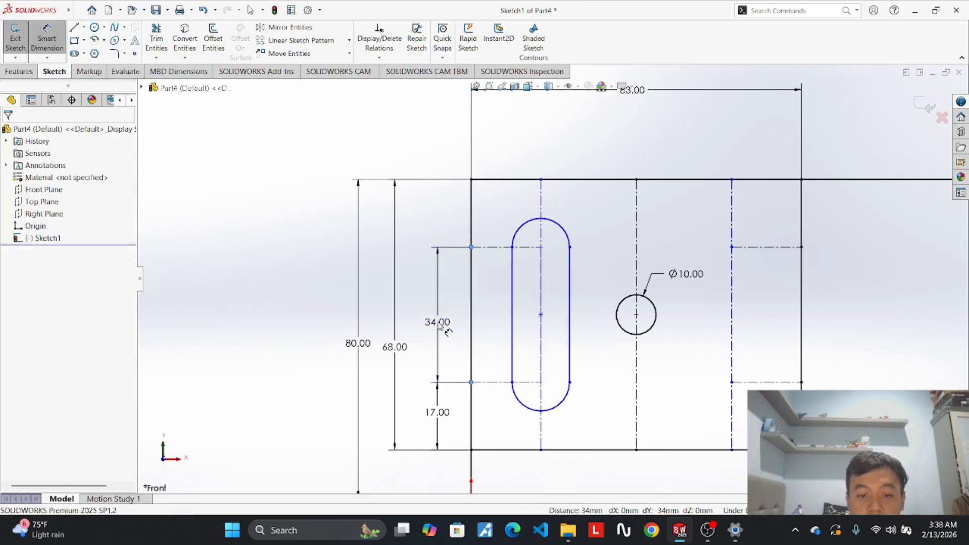
{"action": "key", "text": "Return"}
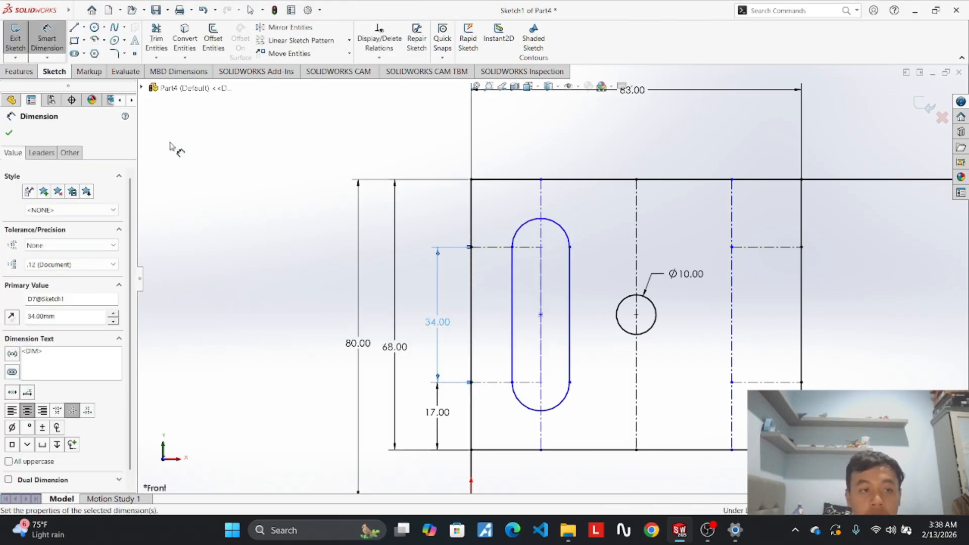
Dimension the left slot's upper arc with a radius of 7 mm.
{"action": "left_click", "coordinate": [565, 232]}
{"action": "left_click", "coordinate": [583, 211]}
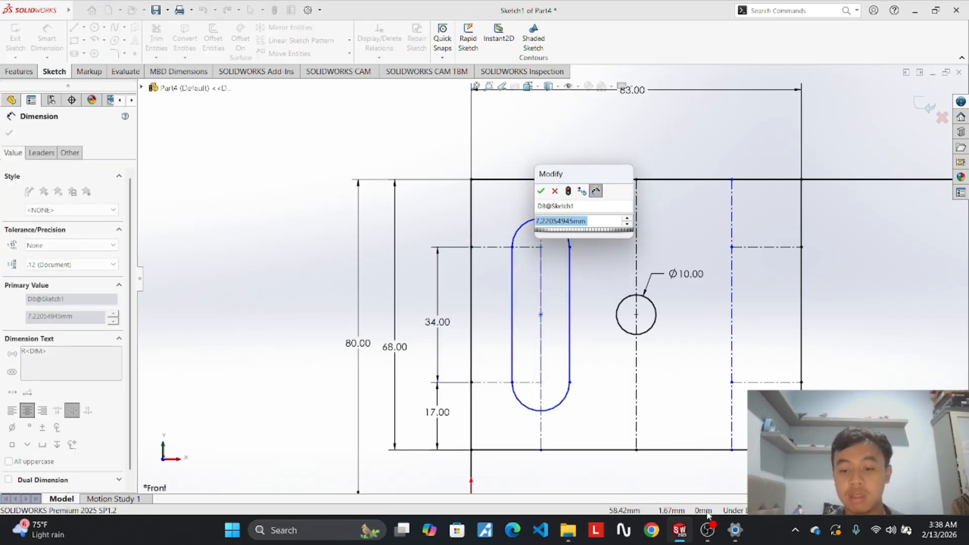
{"action": "mouse_move", "coordinate": [680, 530]}
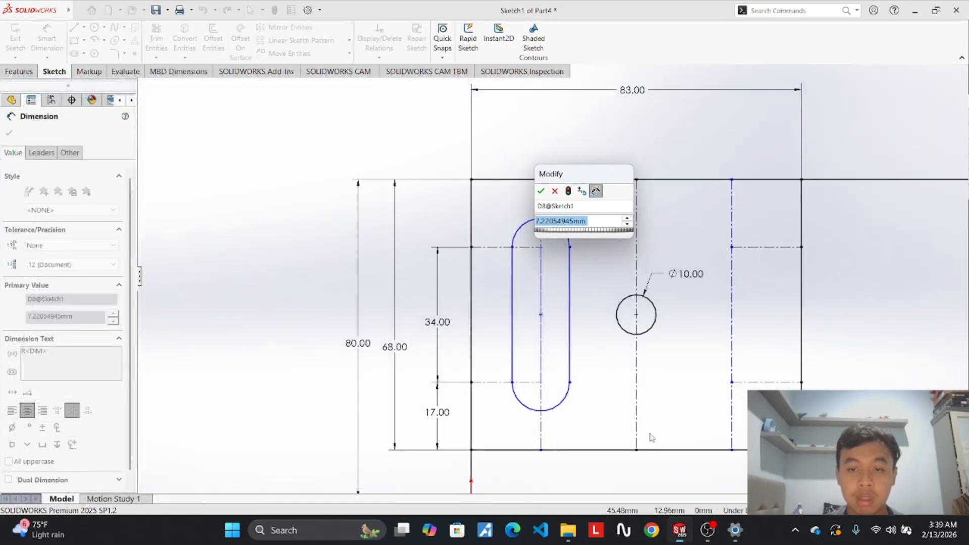
{"action": "left_click", "coordinate": [657, 494]}
{"action": "left_click_drag", "start_coordinate": [589, 177], "coordinate": [652, 125]}
{"action": "mouse_move", "coordinate": [683, 538]}
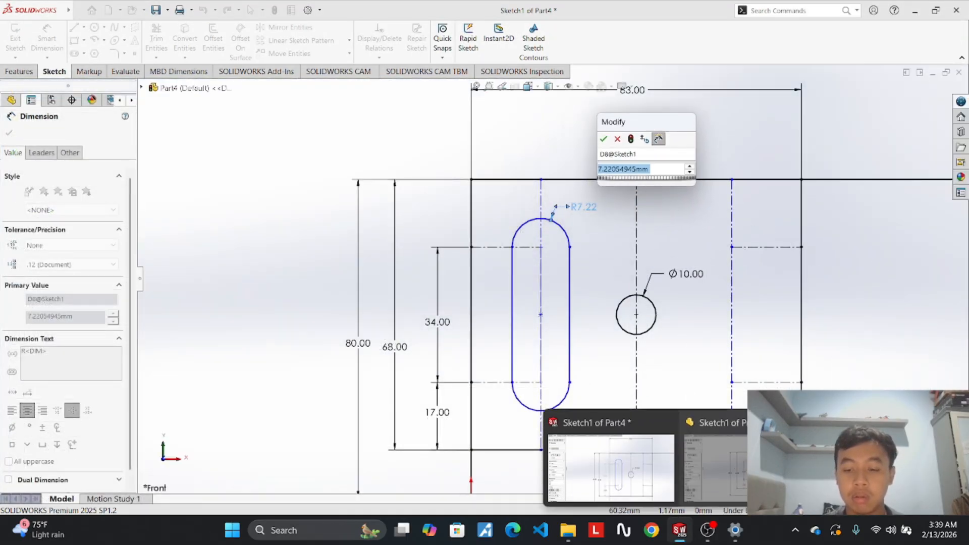
{"action": "mouse_move", "coordinate": [765, 470]}
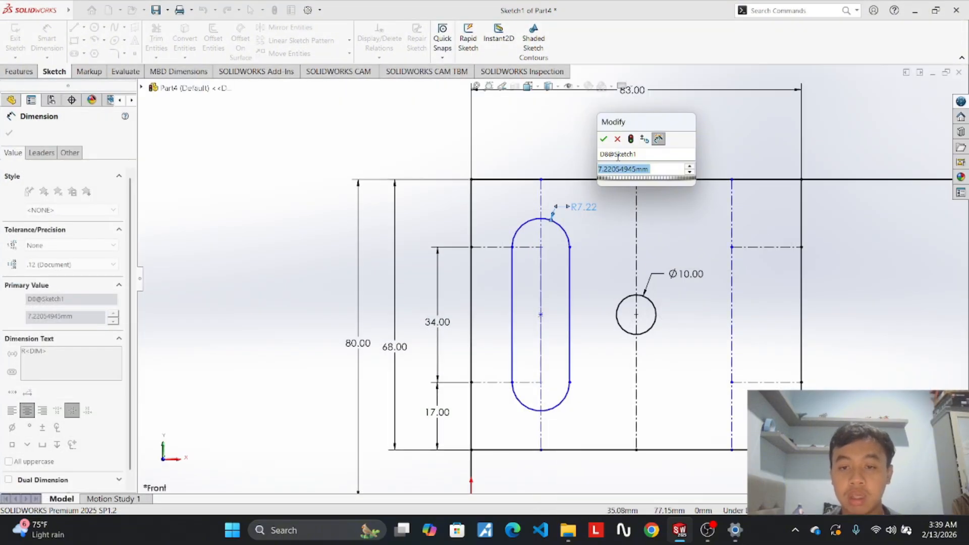
{"action": "type", "text": "7"}
{"action": "key", "text": "Return"}
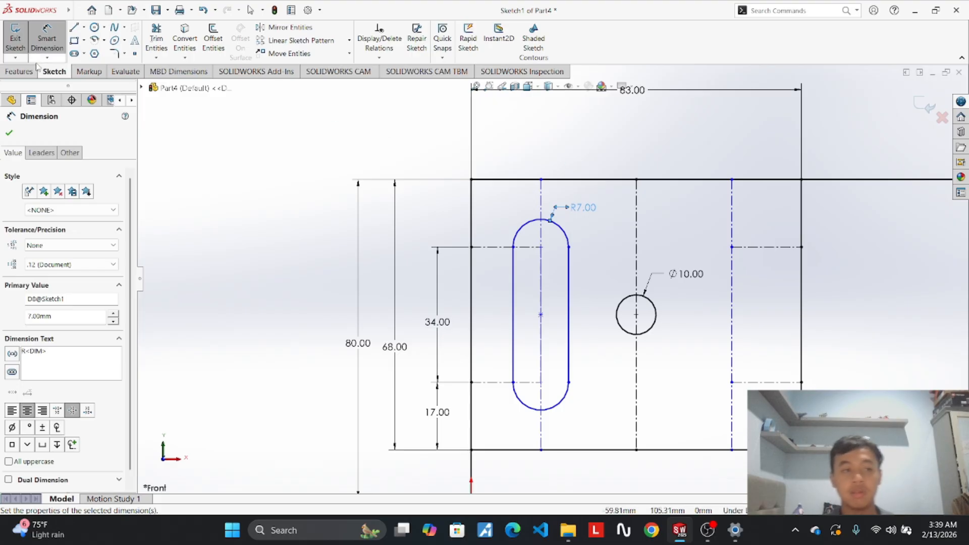
{"action": "key", "text": "Escape"}
{"action": "key", "text": "Escape"}
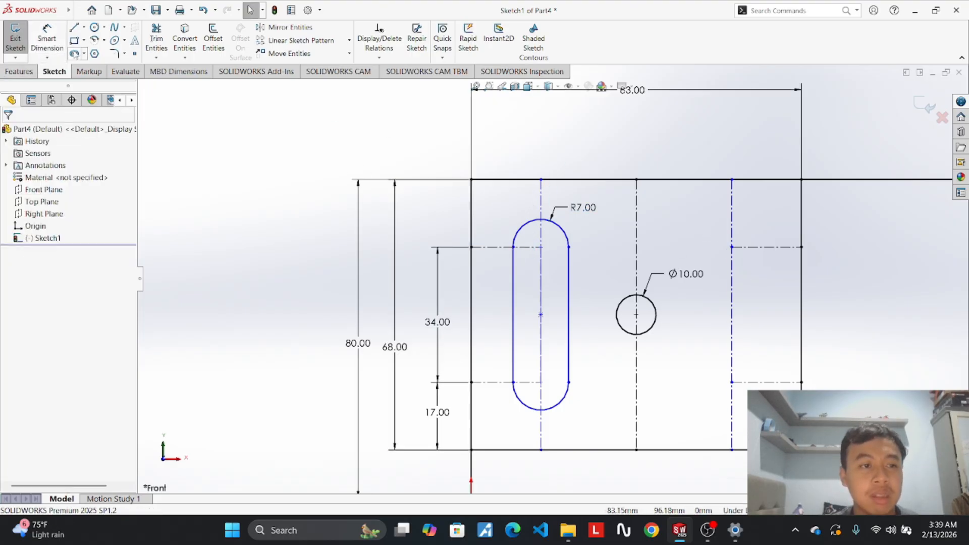
Sketch a second vertical straight slot about 11.5 mm wide on the right construction line, centered on the short horizontal lines' ends.
{"action": "left_click", "coordinate": [77, 53]}
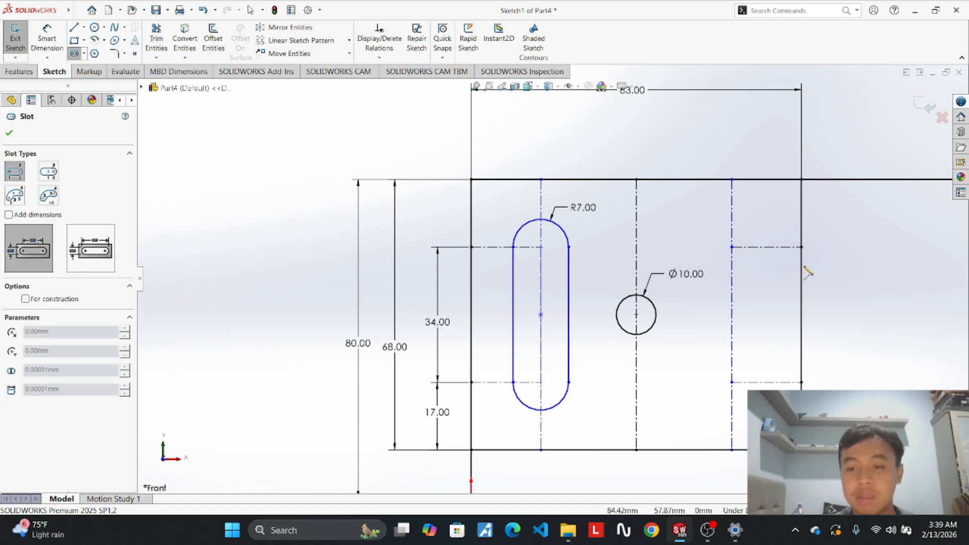
{"action": "left_click", "coordinate": [731, 246]}
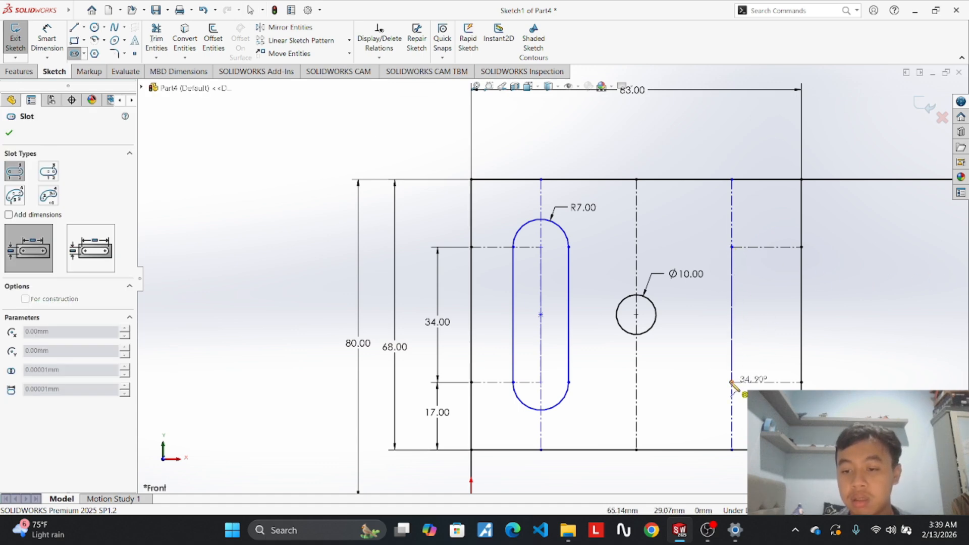
{"action": "left_click", "coordinate": [731, 382]}
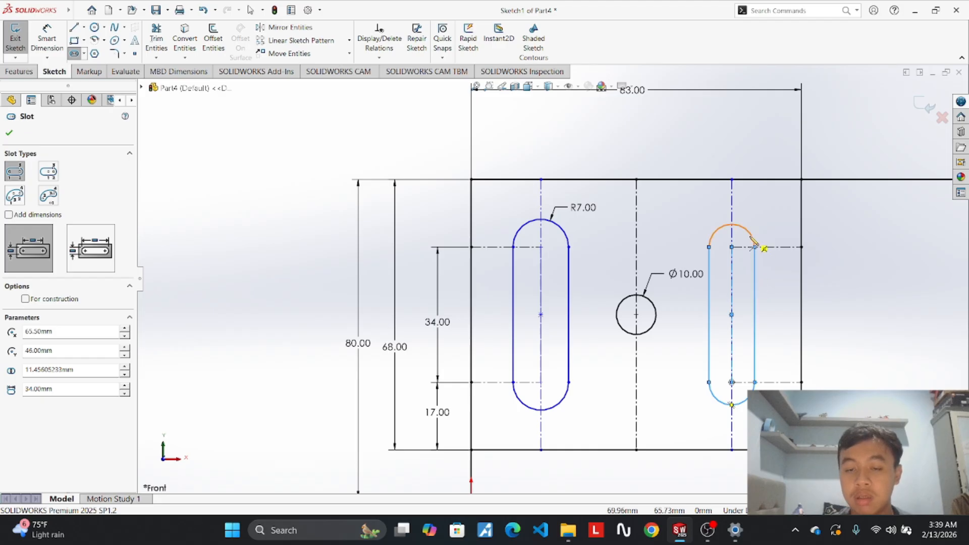
Dimension the right slot's upper arc with a radius of 7 mm.
{"action": "left_click", "coordinate": [47, 38]}
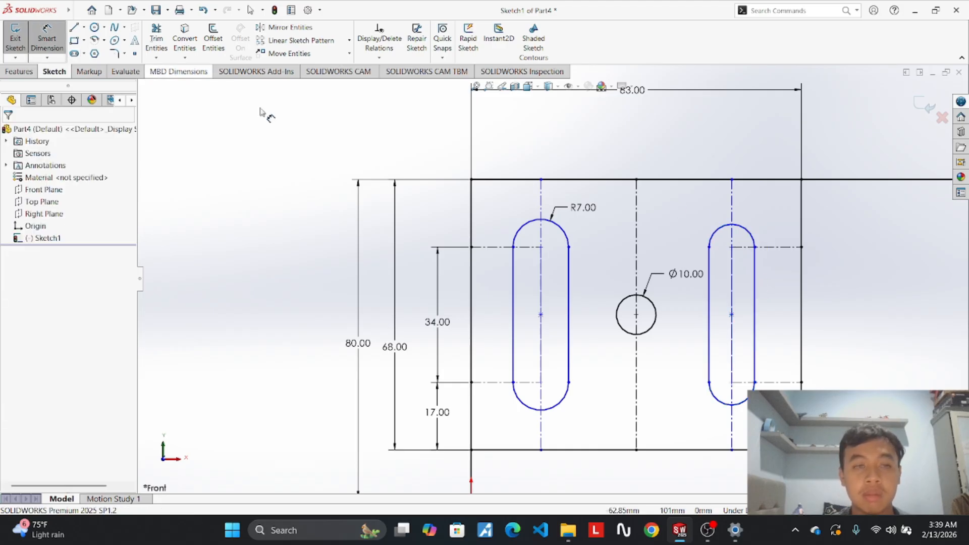
{"action": "left_click", "coordinate": [746, 230]}
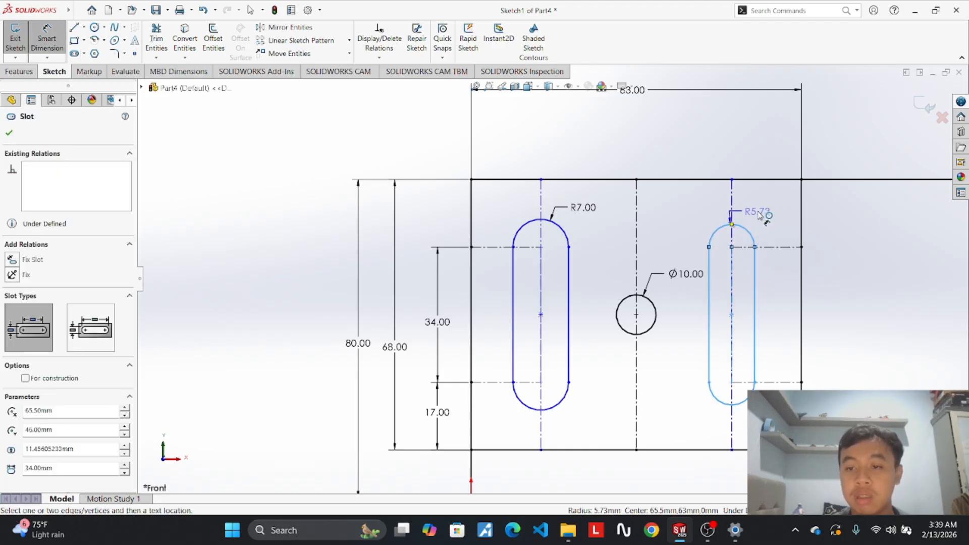
{"action": "left_click", "coordinate": [771, 215]}
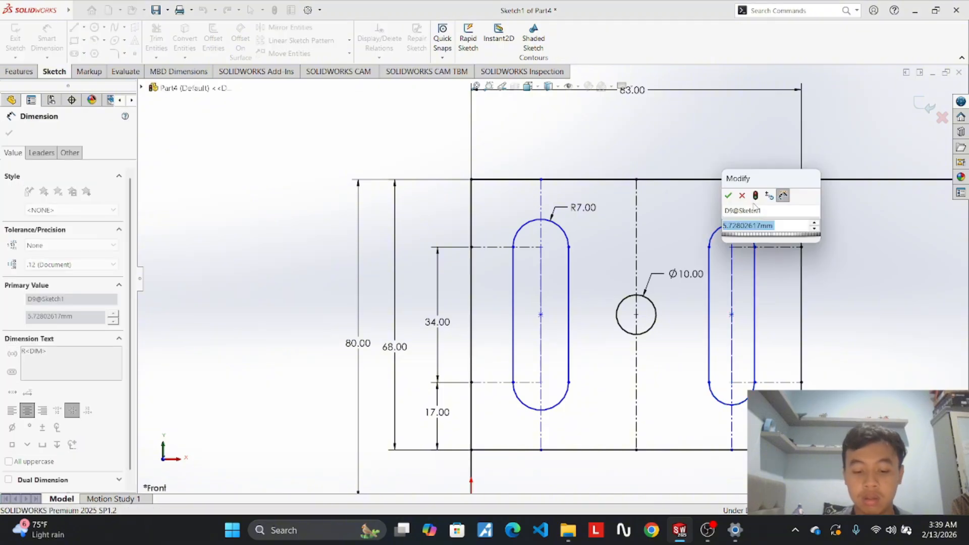
{"action": "type", "text": "7"}
{"action": "key", "text": "Return"}
{"action": "left_click", "coordinate": [859, 229]}
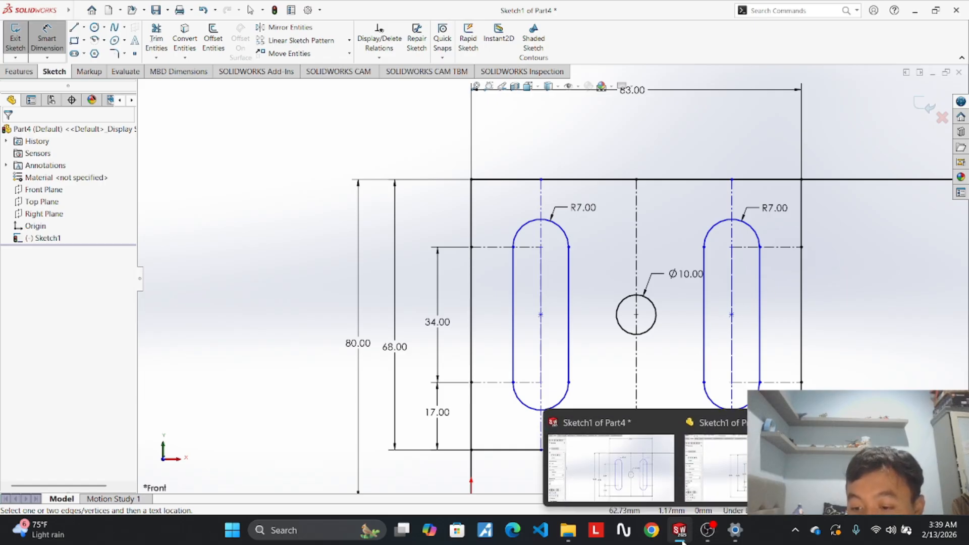
Draw a horizontal centerline joining the two slots' lower arc centers.
{"action": "mouse_move", "coordinate": [6, 4]}
{"action": "left_click", "coordinate": [84, 28]}
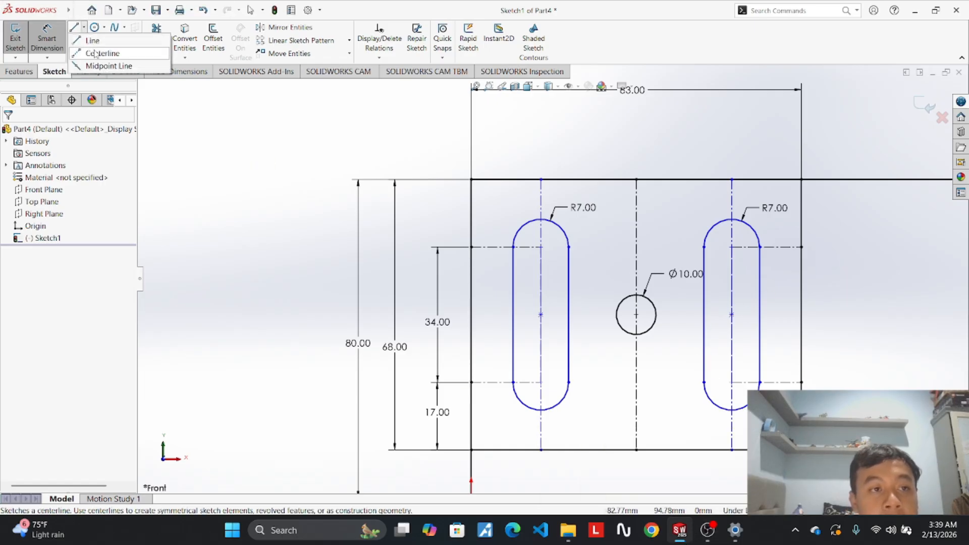
{"action": "left_click", "coordinate": [95, 37]}
{"action": "left_click", "coordinate": [542, 382]}
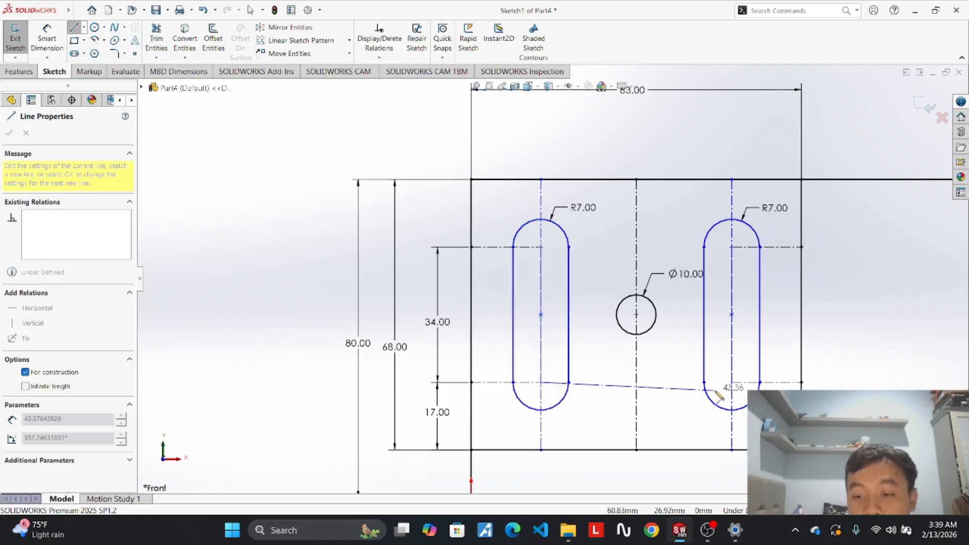
{"action": "left_click", "coordinate": [732, 383]}
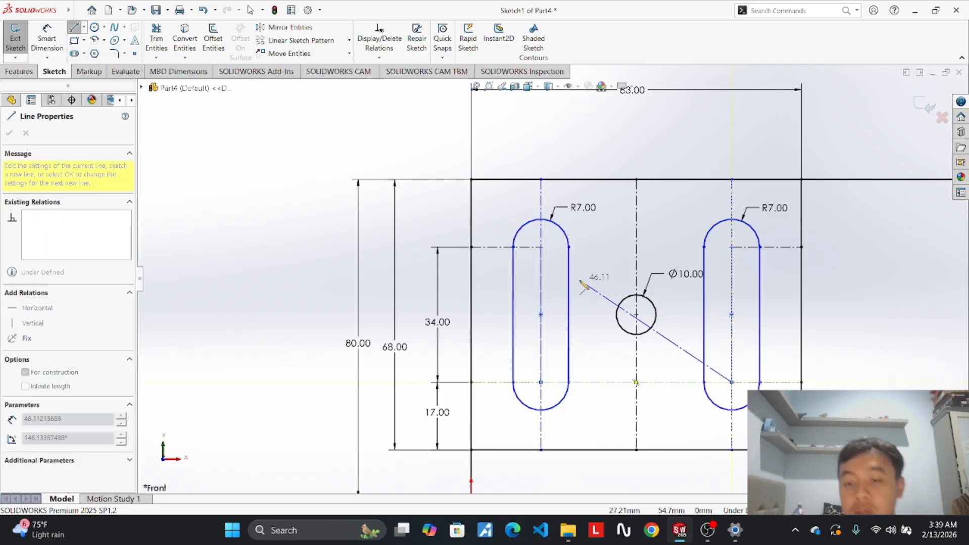
{"action": "key", "text": "Escape"}
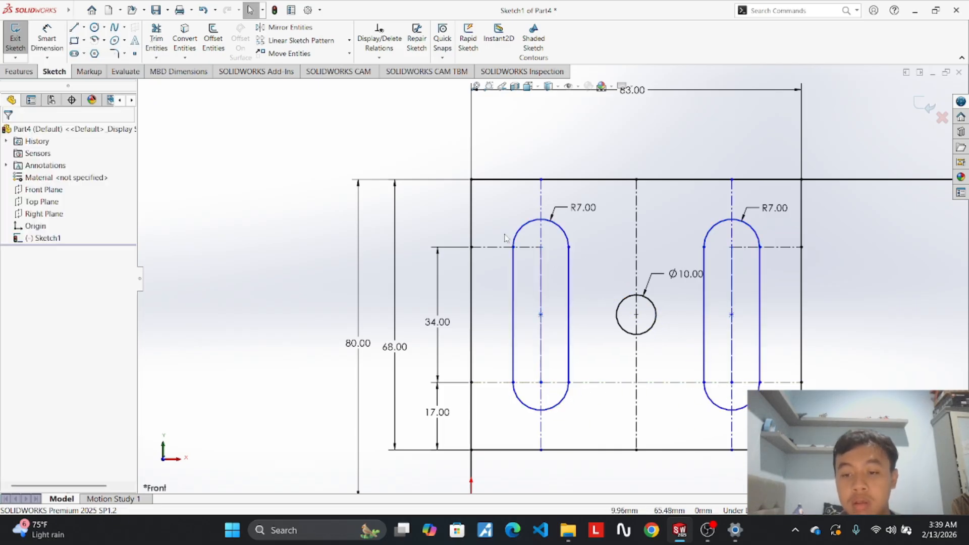
{"action": "left_click", "coordinate": [84, 27]}
{"action": "left_click", "coordinate": [89, 39]}
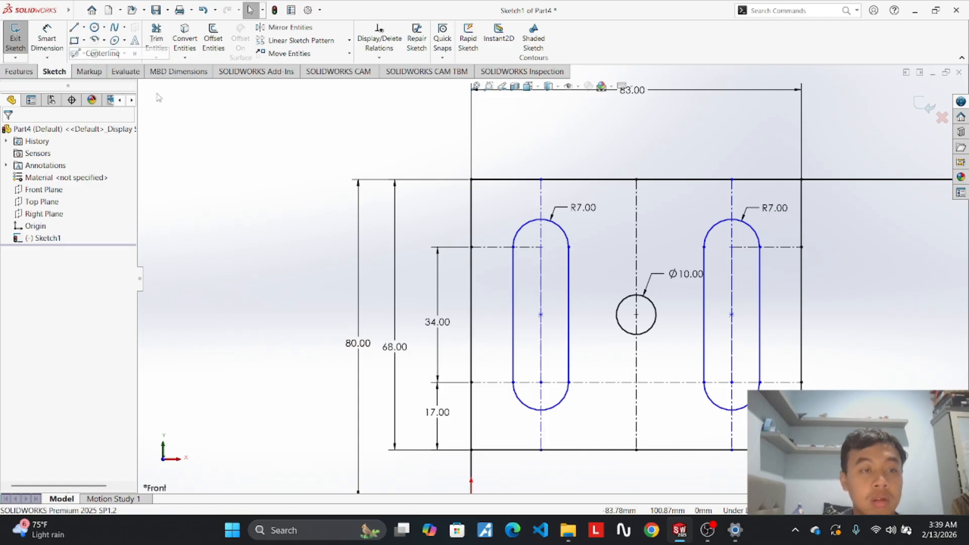
{"action": "left_click", "coordinate": [541, 247]}
{"action": "key", "text": "Escape"}
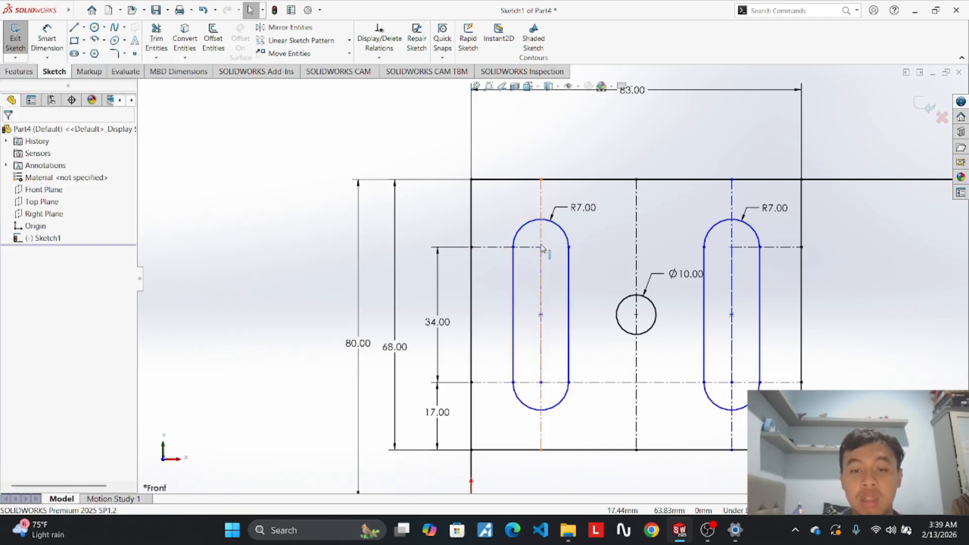
Draw a horizontal centerline joining the two slots' upper arc centers.
{"action": "left_click", "coordinate": [84, 27]}
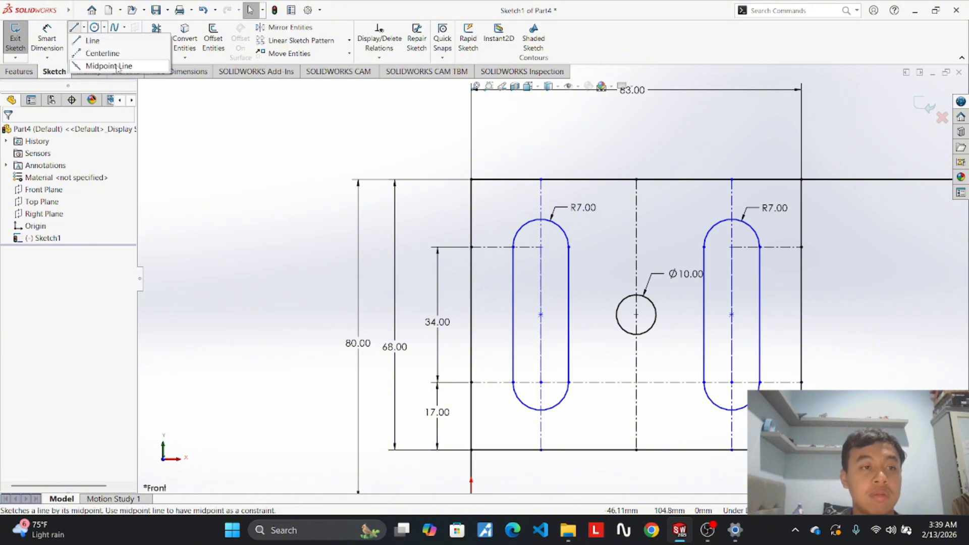
{"action": "left_click", "coordinate": [96, 52]}
{"action": "left_click", "coordinate": [541, 248]}
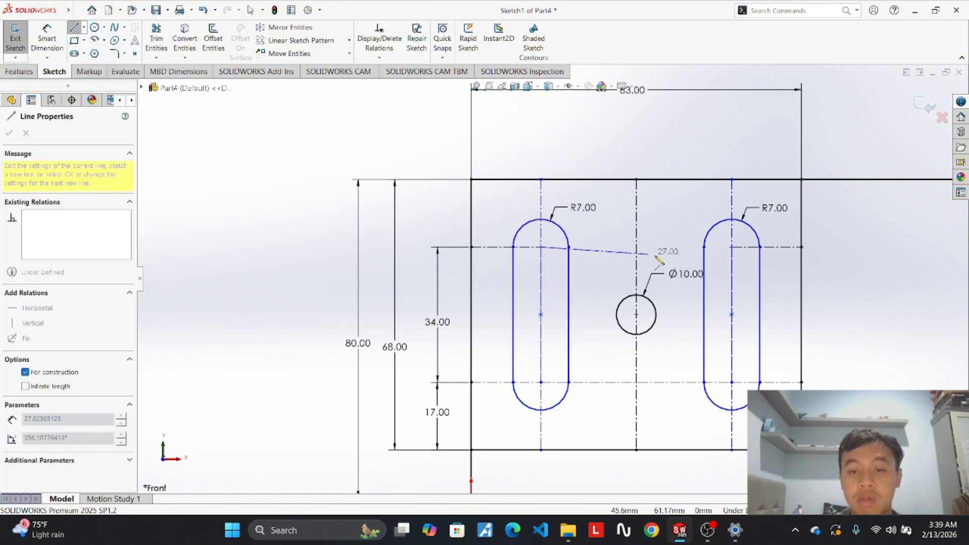
{"action": "left_click", "coordinate": [732, 248]}
{"action": "key", "text": "Escape"}
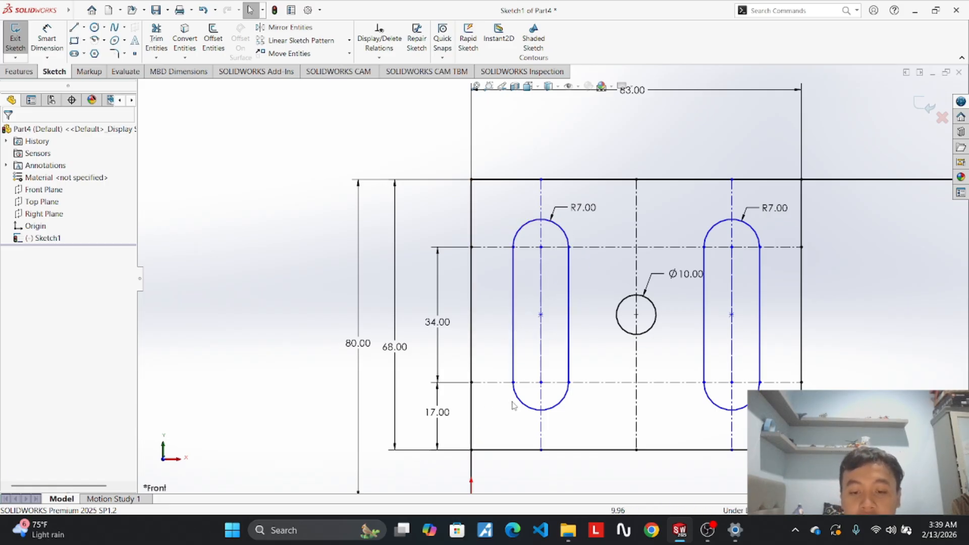
Check the reference sketch in Projek 1 Part 4, return to Part4, and dimension the left slot's centerline 17.50 mm from the plate's left edge.
{"action": "mouse_move", "coordinate": [681, 536]}
{"action": "mouse_move", "coordinate": [731, 469]}
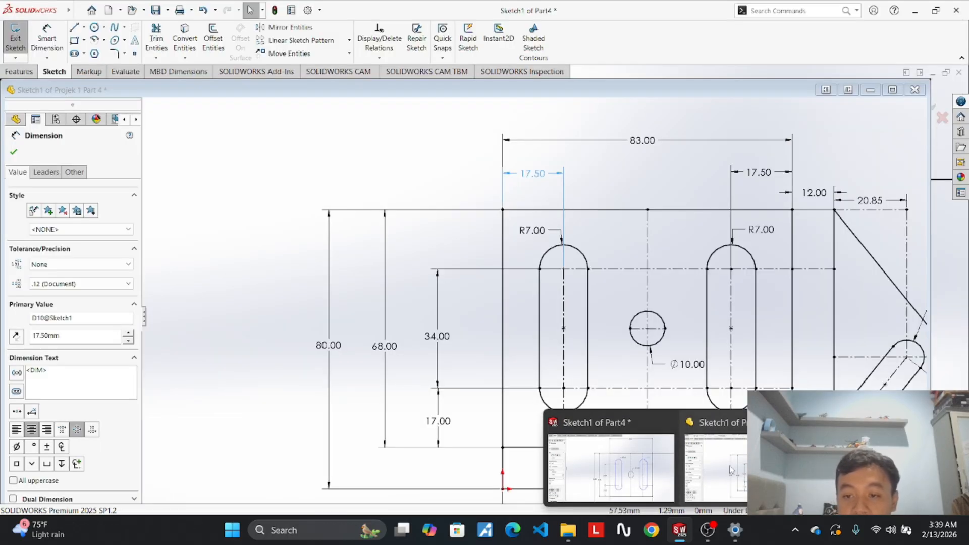
{"action": "mouse_move", "coordinate": [652, 481]}
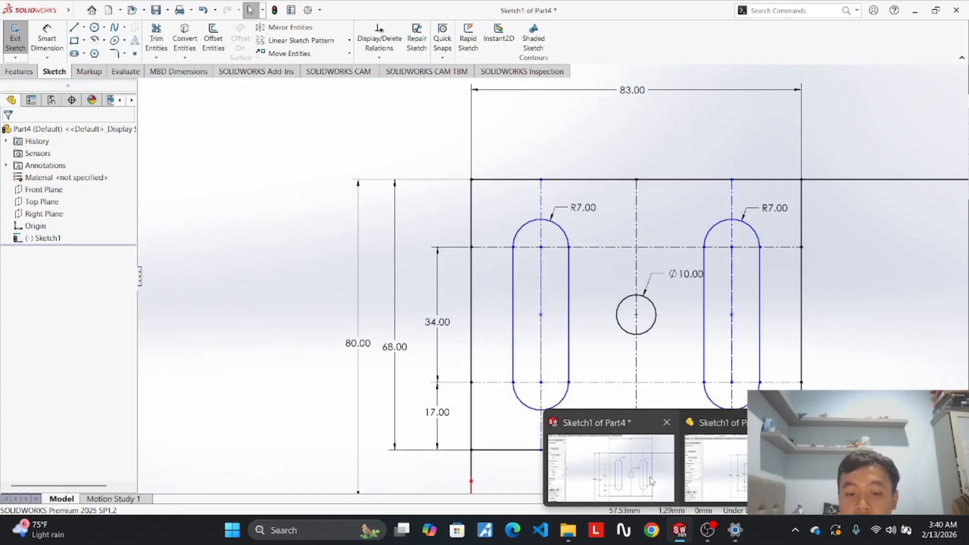
{"action": "left_click", "coordinate": [651, 481]}
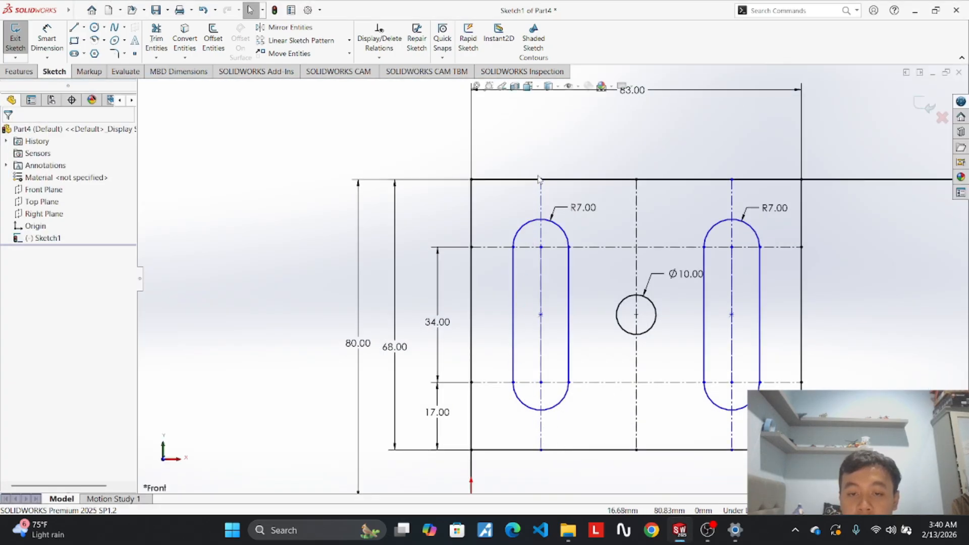
{"action": "left_click", "coordinate": [49, 39]}
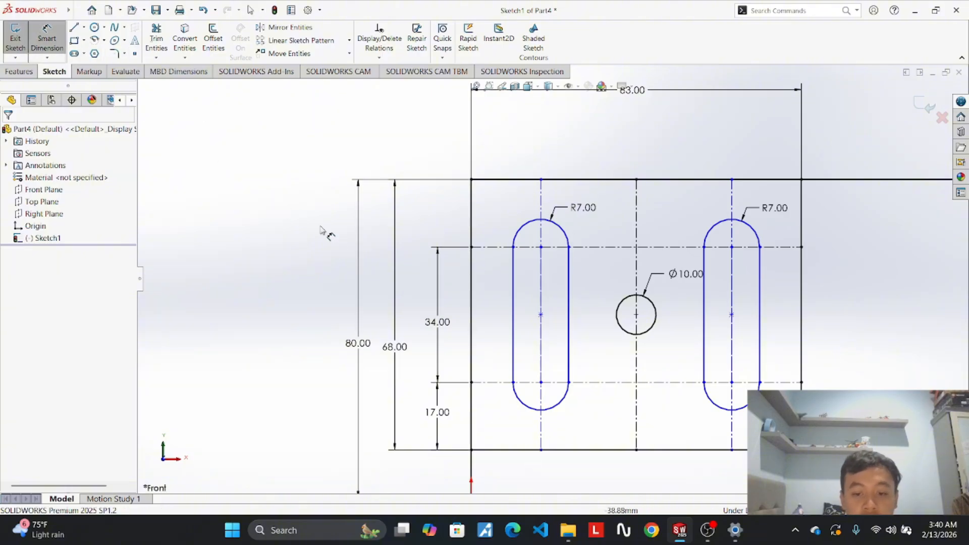
{"action": "scroll", "coordinate": [411, 277], "scroll_direction": "up", "scroll_amount": 3}
{"action": "scroll", "coordinate": [580, 404], "scroll_direction": "down", "scroll_amount": 3}
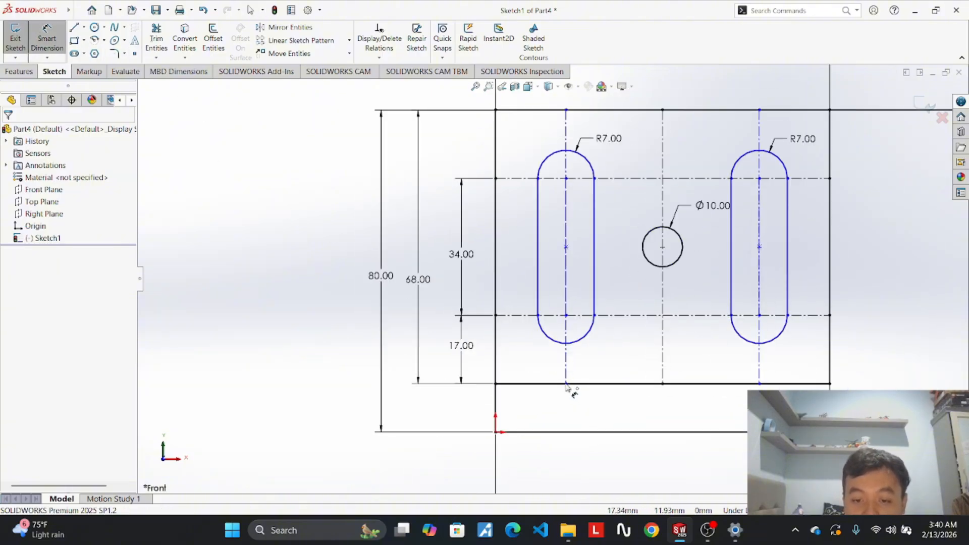
{"action": "left_click", "coordinate": [566, 385]}
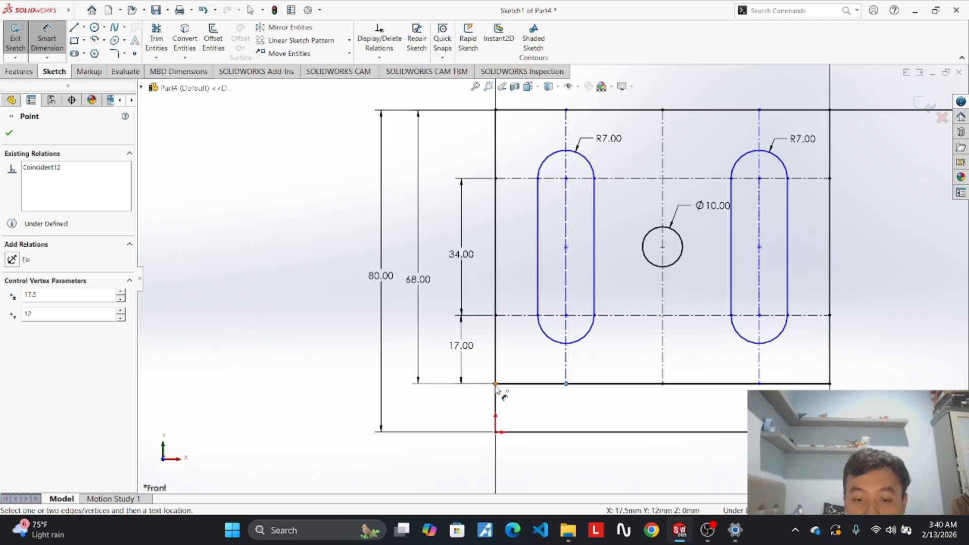
{"action": "left_click", "coordinate": [496, 384]}
{"action": "left_click", "coordinate": [502, 409]}
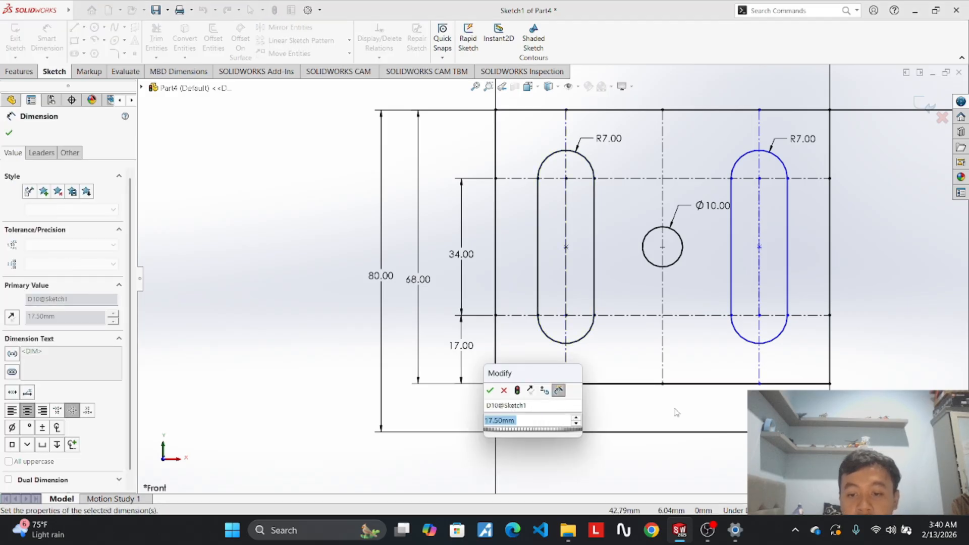
{"action": "key", "text": "Return"}
Dimension the right slot's centerline 17.50 mm from the right edge of the 83 mm wide rectangle.
{"action": "left_click", "coordinate": [760, 384]}
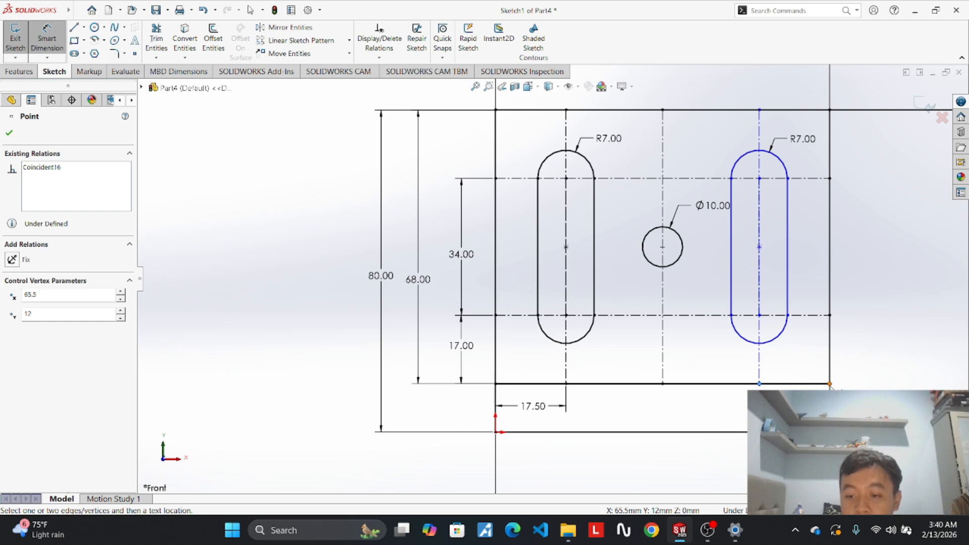
{"action": "left_click", "coordinate": [830, 384], "text": "ctrl"}
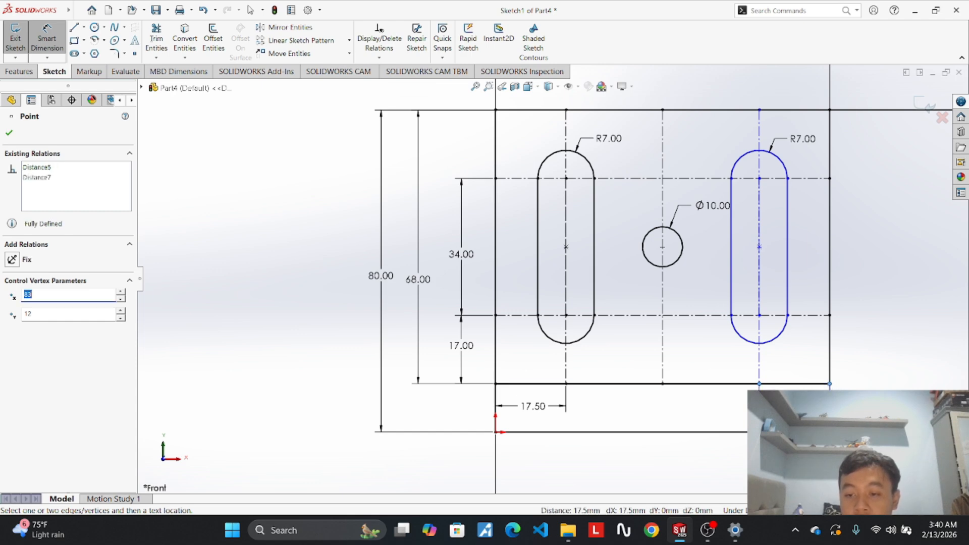
{"action": "left_click", "coordinate": [795, 407]}
{"action": "key", "text": "Return"}
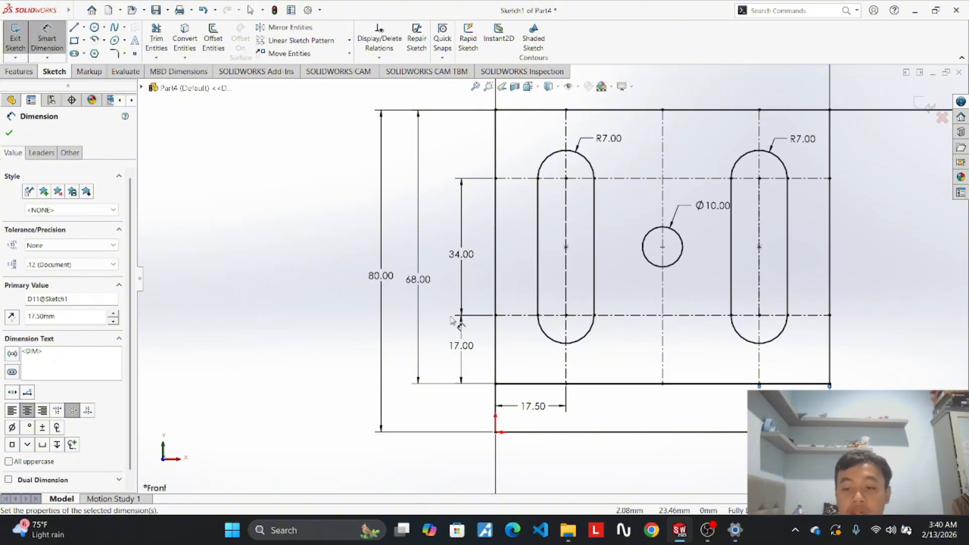
{"action": "left_click", "coordinate": [46, 38]}
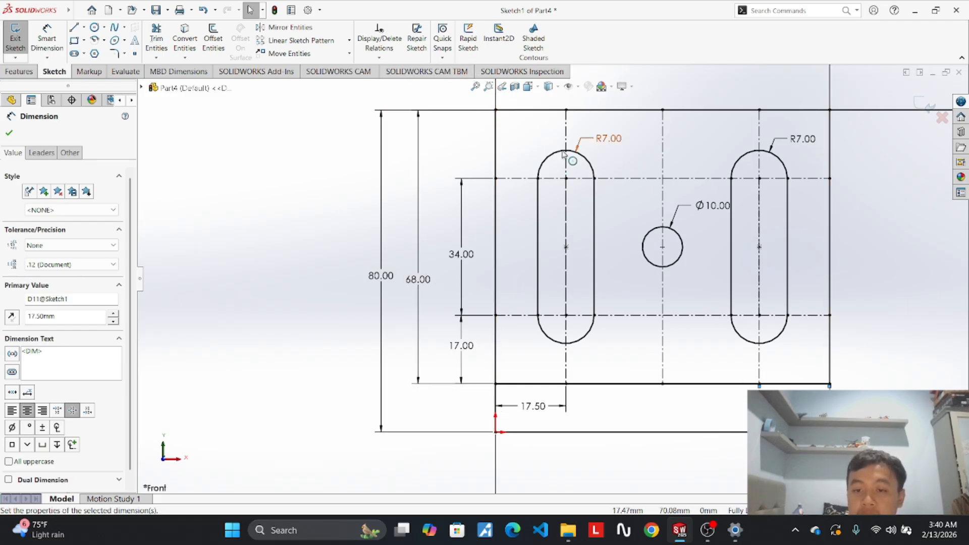
Check the gap dimension between the slotted rectangle and the triangular section in the Projek 1 Part 4 sketch, and return to Part4.
{"action": "scroll", "coordinate": [909, 267], "scroll_direction": "down", "scroll_amount": 3}
{"action": "scroll", "coordinate": [898, 262], "scroll_direction": "up", "scroll_amount": 4}
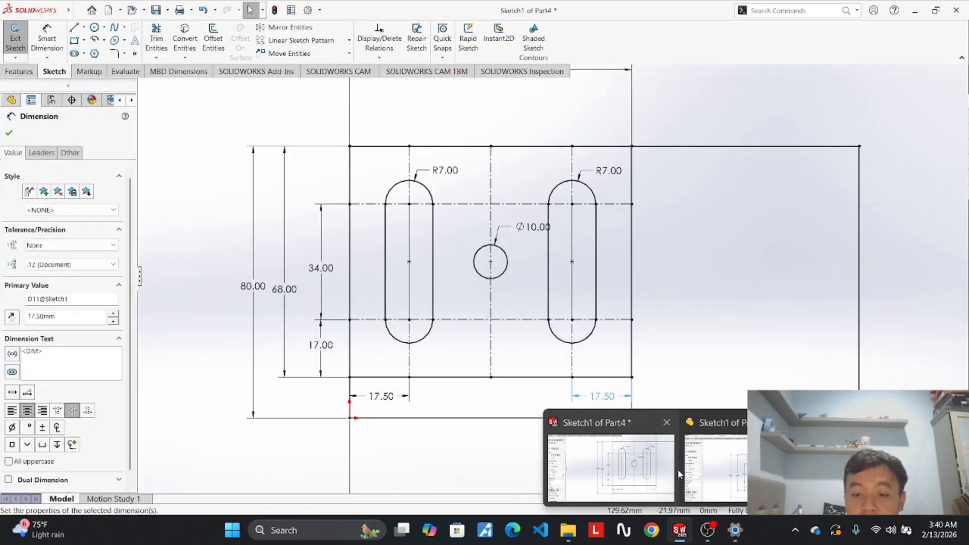
{"action": "left_click", "coordinate": [714, 467]}
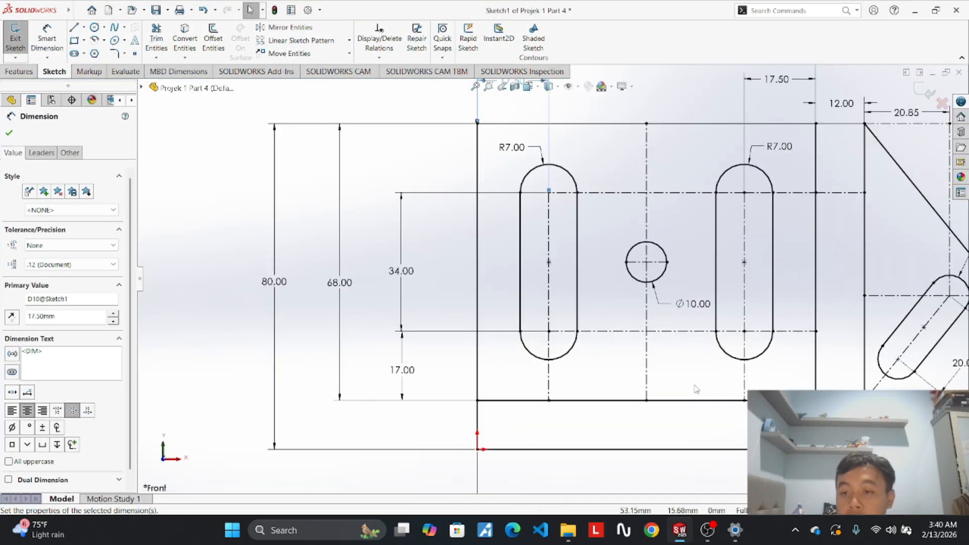
{"action": "scroll", "coordinate": [747, 223], "scroll_direction": "down", "scroll_amount": 2}
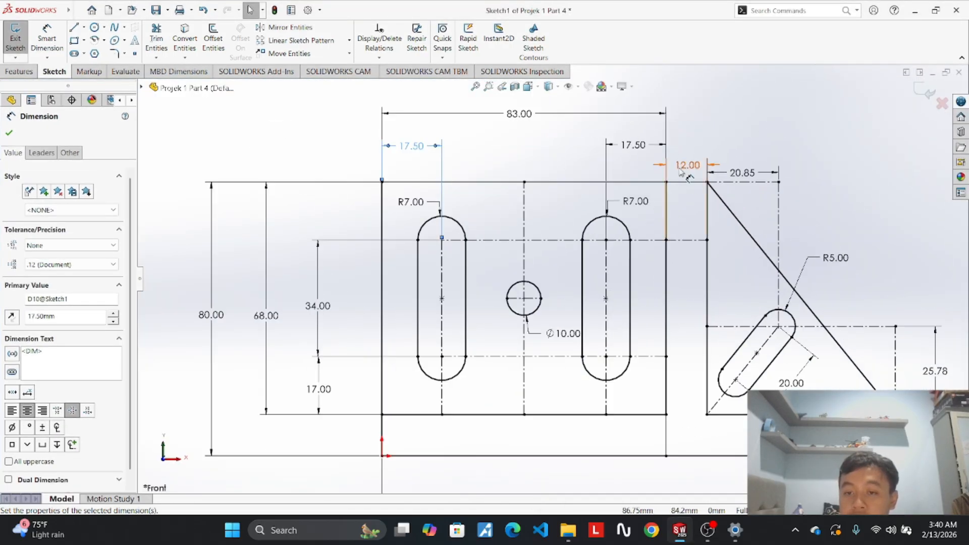
{"action": "left_click", "coordinate": [682, 171]}
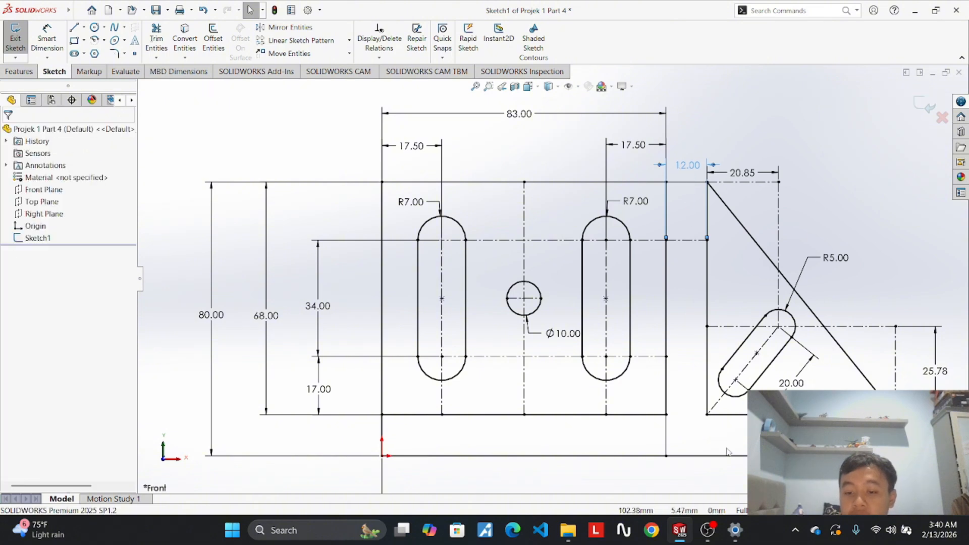
{"action": "mouse_move", "coordinate": [681, 533]}
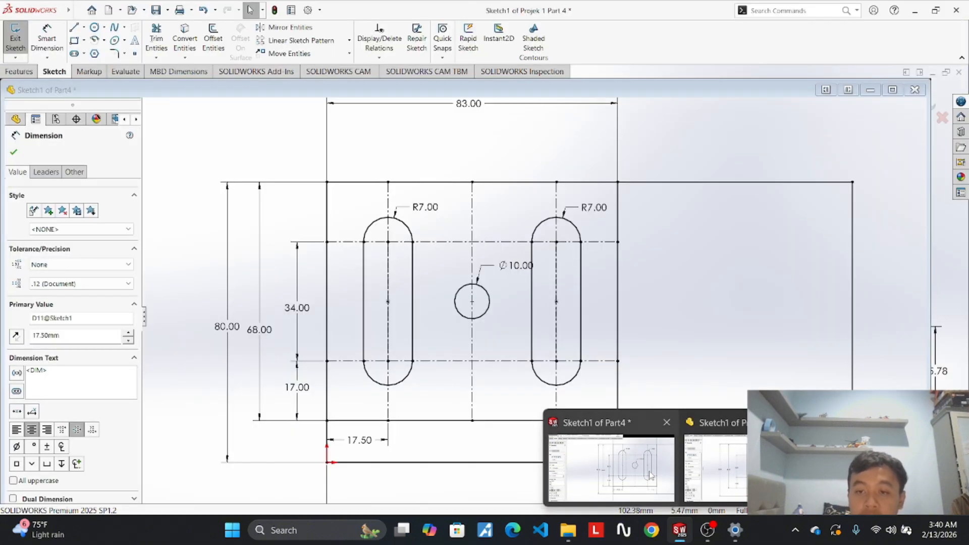
{"action": "left_click", "coordinate": [652, 476]}
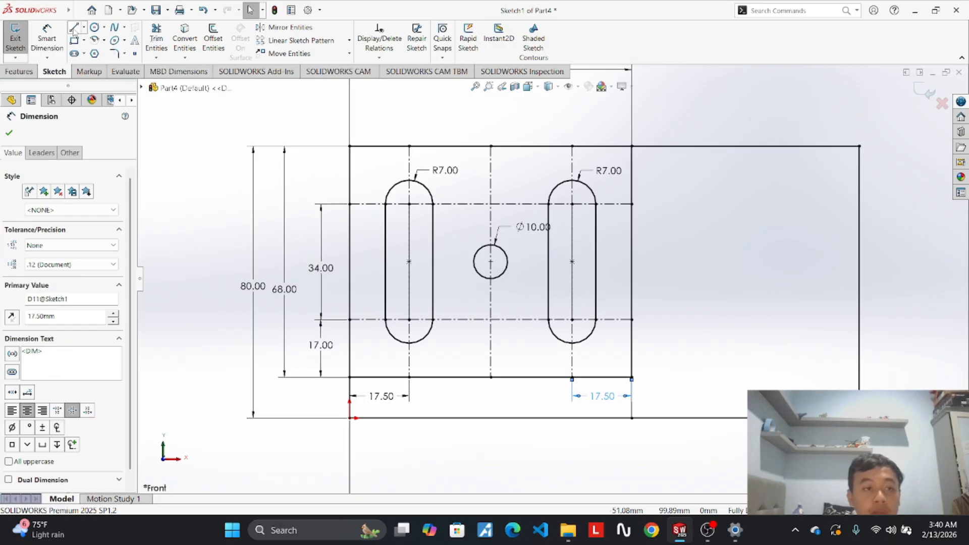
Draw a horizontal centerline outward from the slotted rectangle's lower right corner and set its length to 12 mm.
{"action": "left_click", "coordinate": [84, 28]}
{"action": "left_click", "coordinate": [101, 47]}
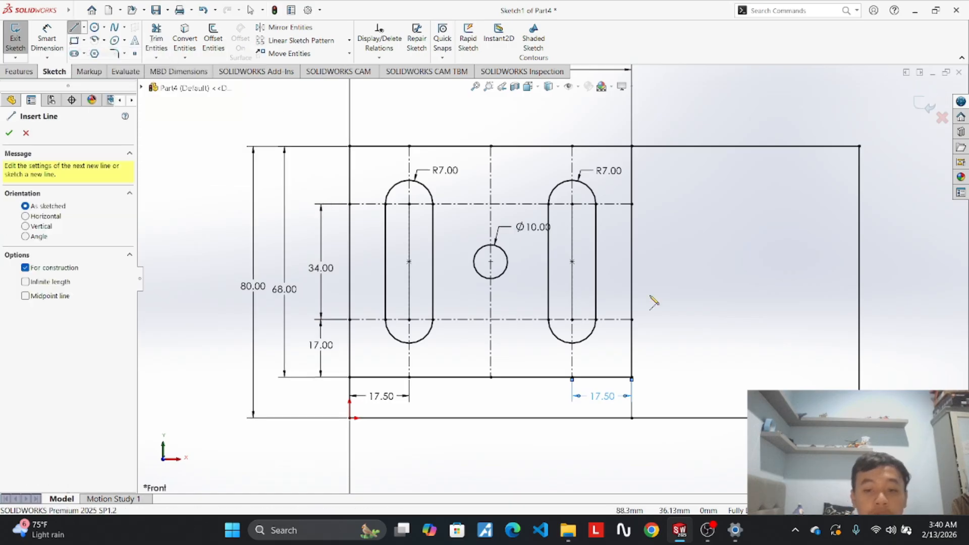
{"action": "left_click", "coordinate": [632, 377]}
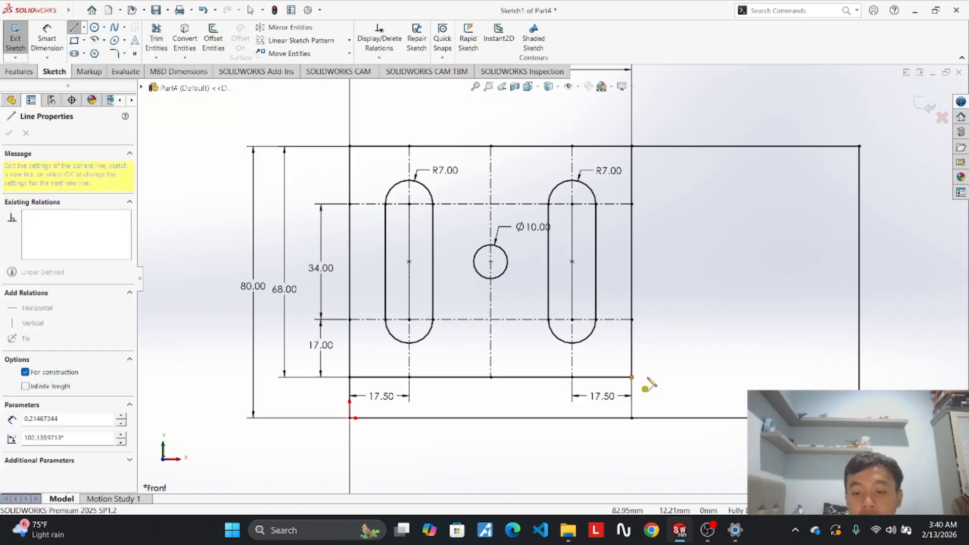
{"action": "left_click", "coordinate": [673, 377]}
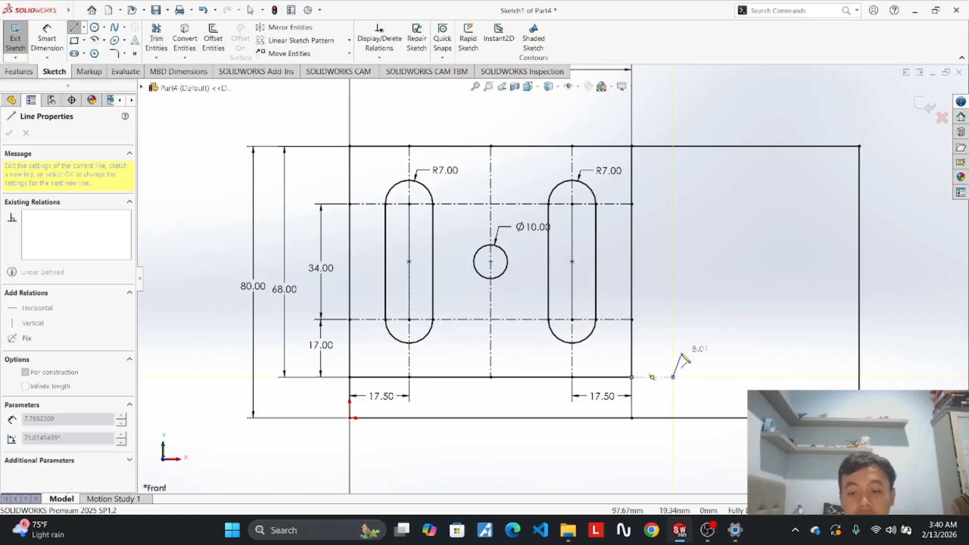
{"action": "key", "text": "Escape"}
{"action": "left_click", "coordinate": [661, 377]}
{"action": "type", "text": "12"}
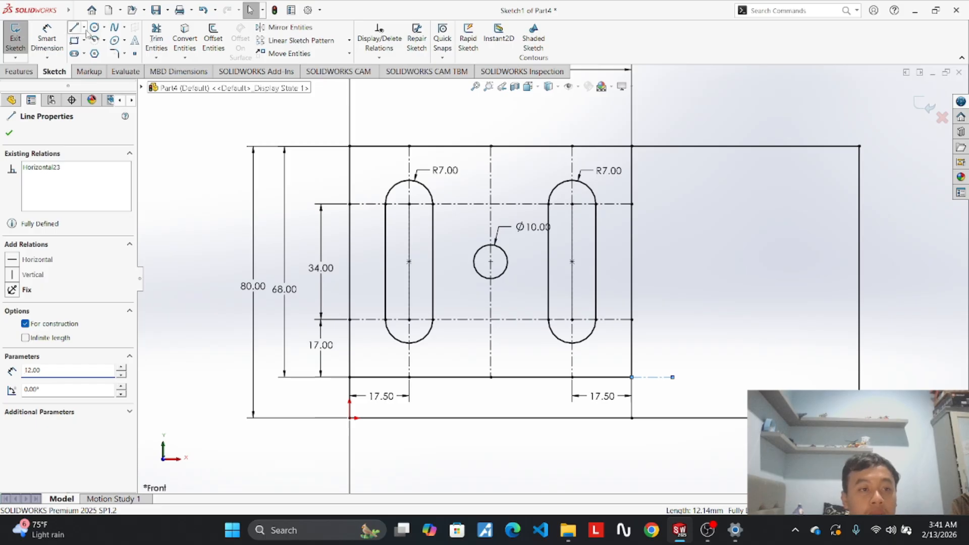
Sketch a 68 mm high corner rectangle from above the 12 mm centerline's outer end to the outline's far right edge, level with that centerline.
{"action": "left_click", "coordinate": [84, 40]}
{"action": "left_click", "coordinate": [108, 52]}
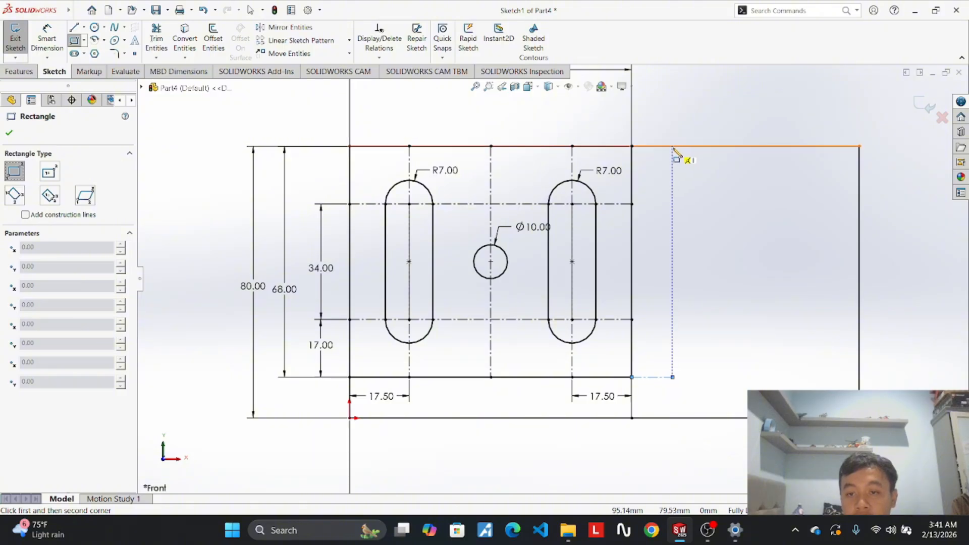
{"action": "left_click", "coordinate": [673, 147]}
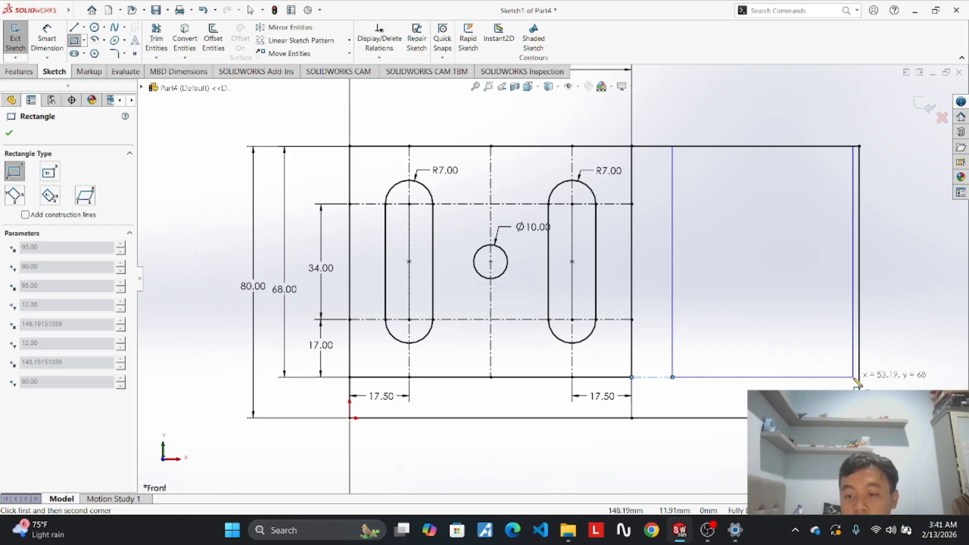
{"action": "left_click", "coordinate": [860, 379]}
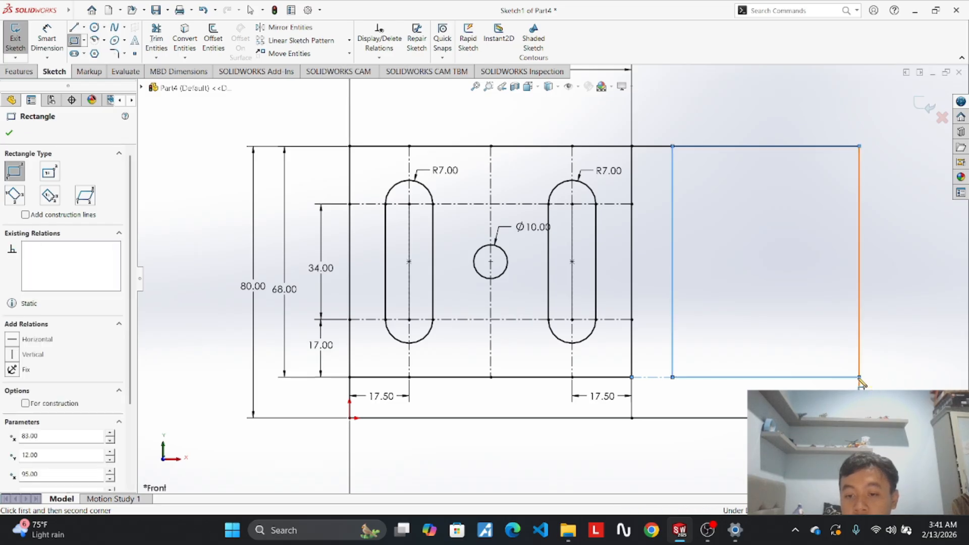
{"action": "key", "text": "Escape"}
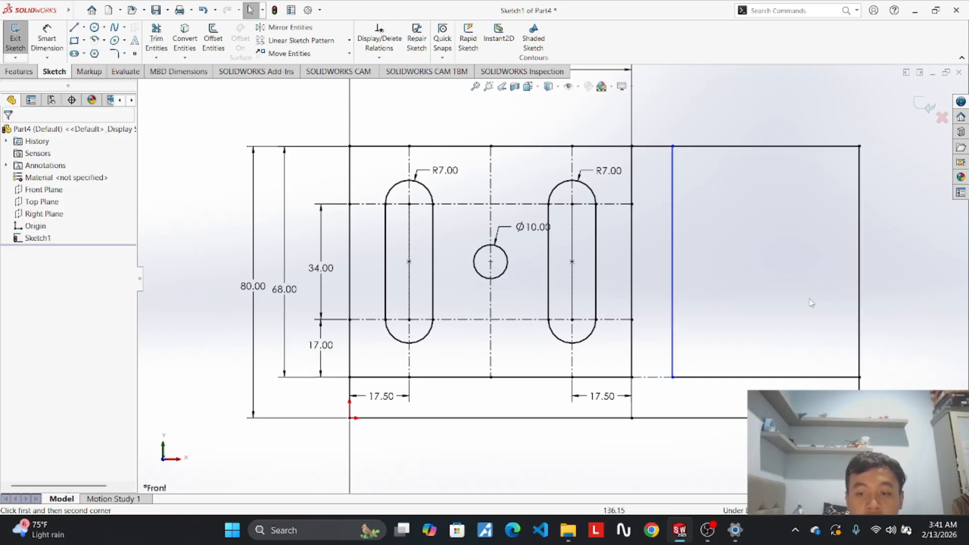
Check the lengths of the new rectangle's inner vertical edge and lower edge with Smart Dimension, without placing a dimension.
{"action": "left_click", "coordinate": [47, 37]}
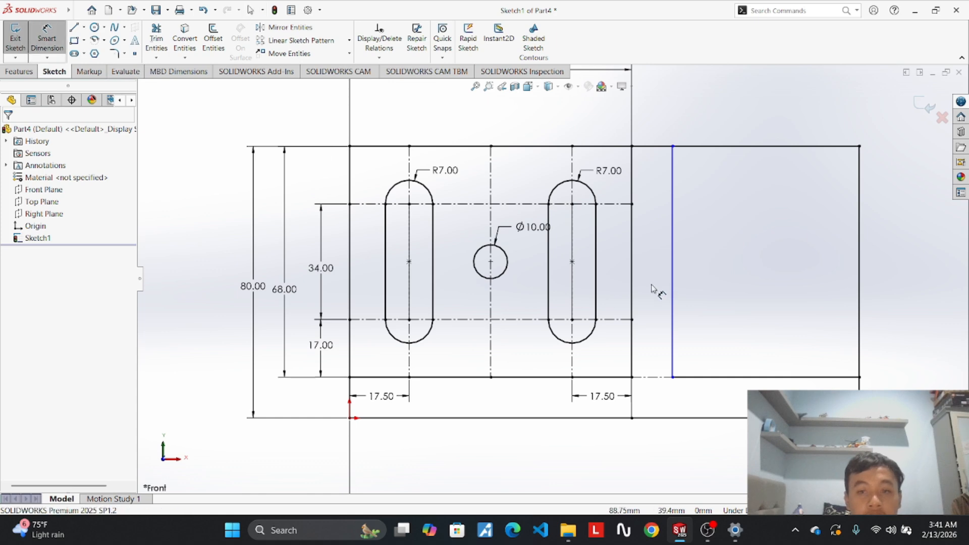
{"action": "left_click", "coordinate": [674, 267]}
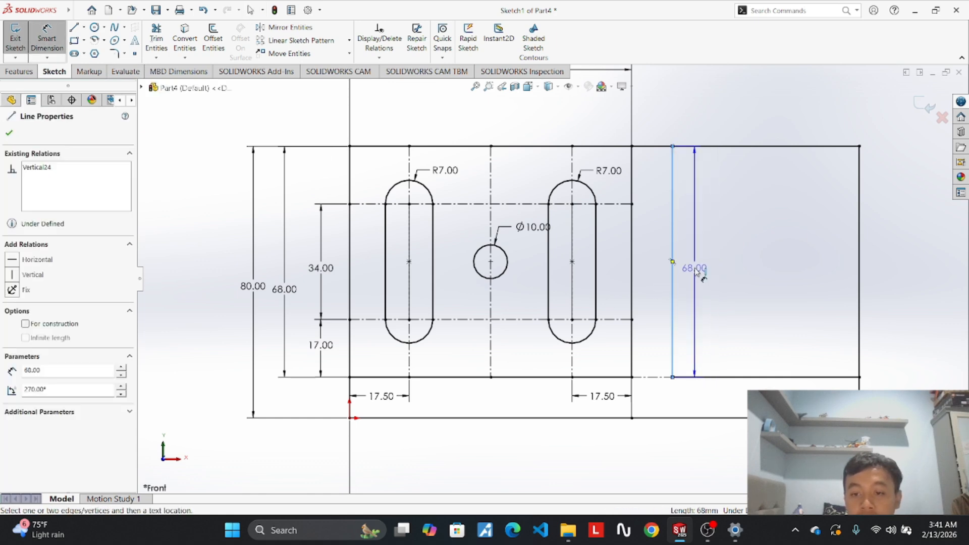
{"action": "key", "text": "Escape"}
{"action": "left_click", "coordinate": [744, 378]}
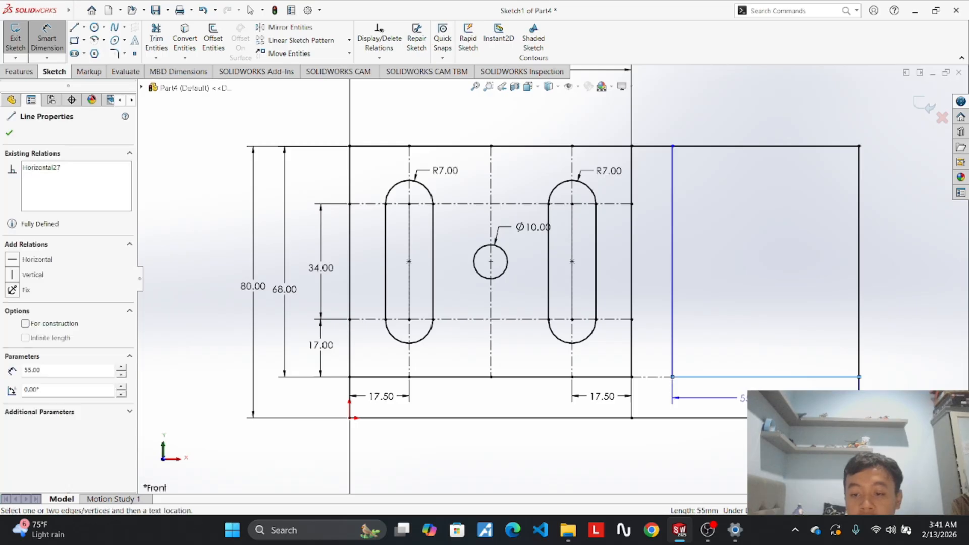
{"action": "key", "text": "Escape"}
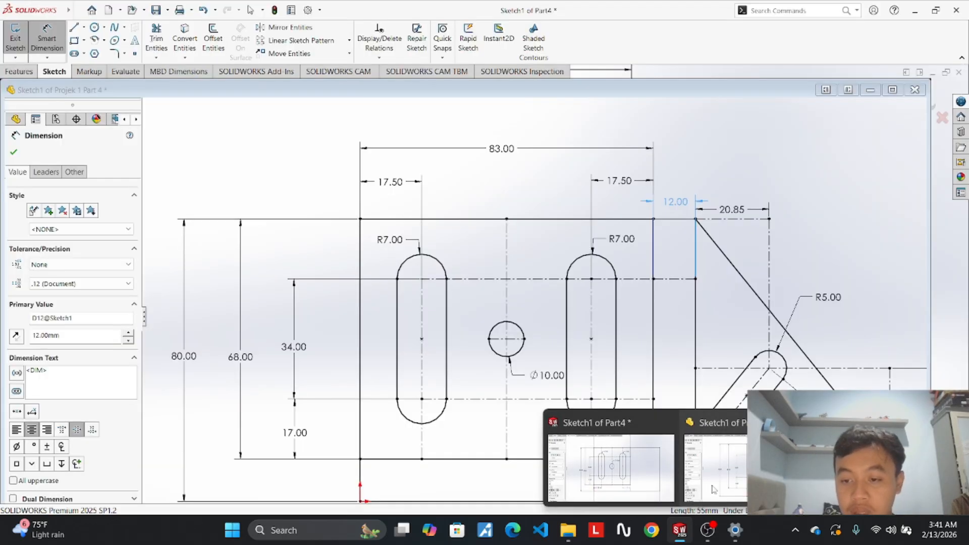
Check the lengths of the triangle's base and vertical side in the Projek 1 Part 4 sketch, and return to Part4.
{"action": "left_click", "coordinate": [684, 454]}
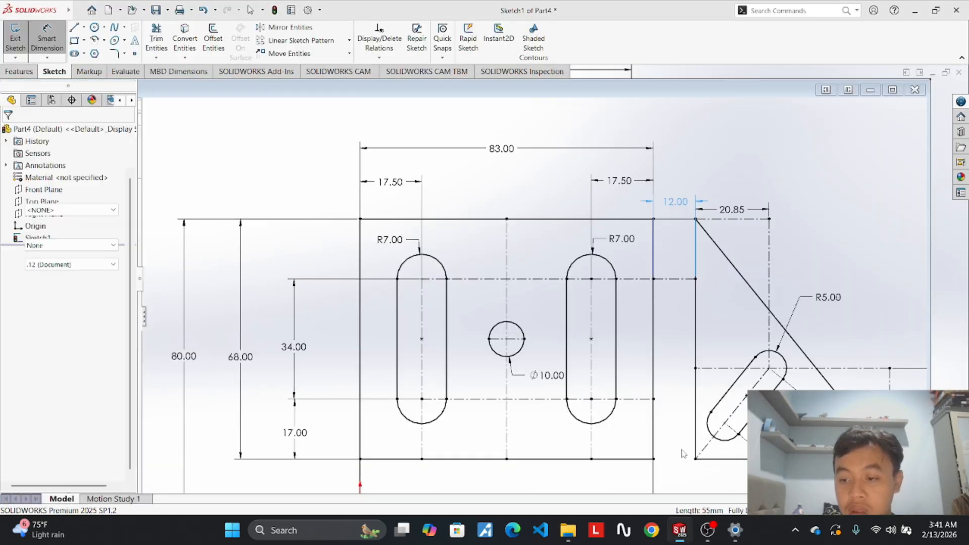
{"action": "scroll", "coordinate": [552, 282], "scroll_direction": "up", "scroll_amount": 3}
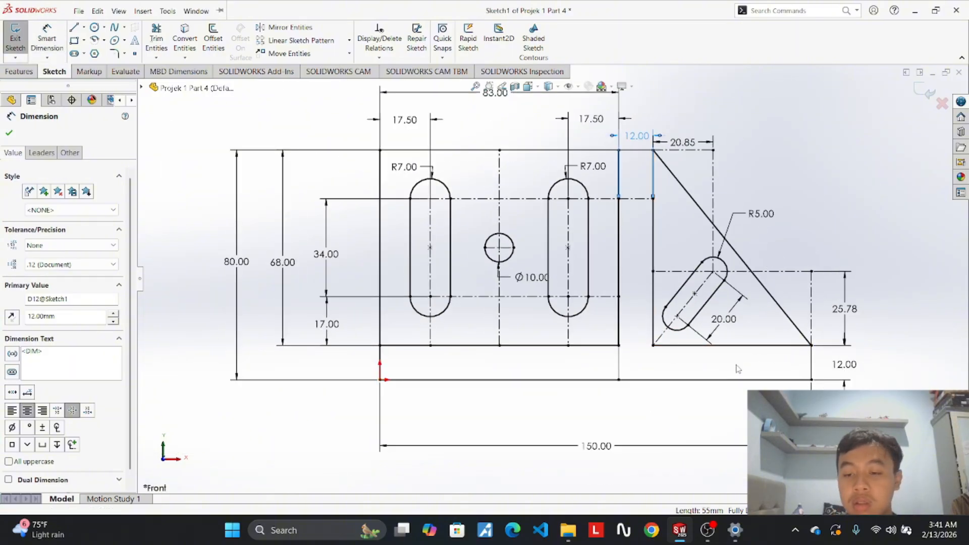
{"action": "left_click", "coordinate": [731, 347]}
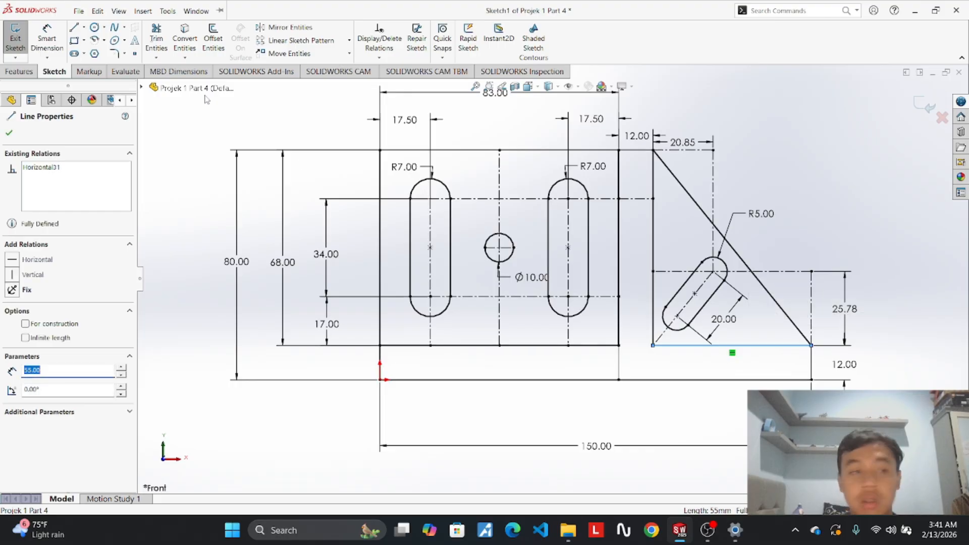
{"action": "left_click", "coordinate": [58, 43]}
{"action": "left_click", "coordinate": [736, 347]}
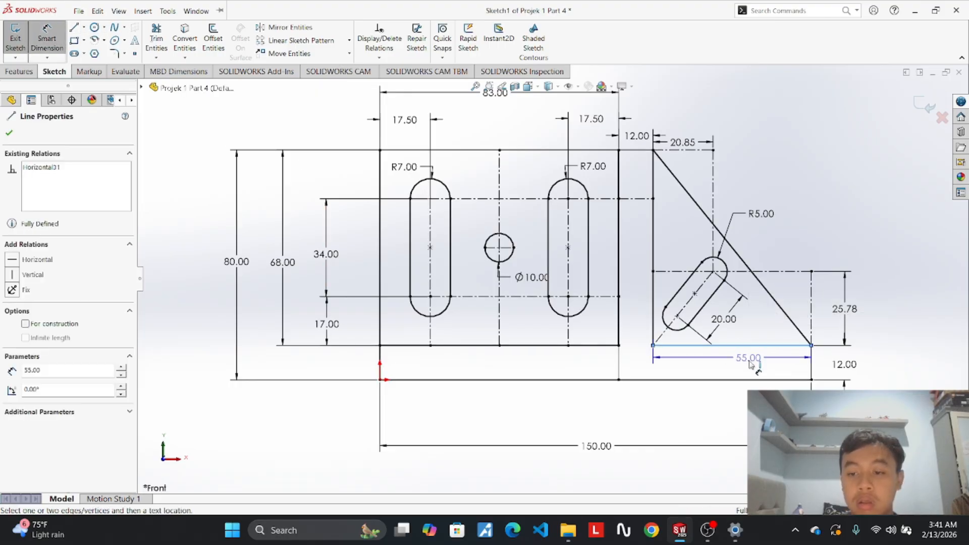
{"action": "left_click", "coordinate": [738, 361]}
{"action": "key", "text": "Escape"}
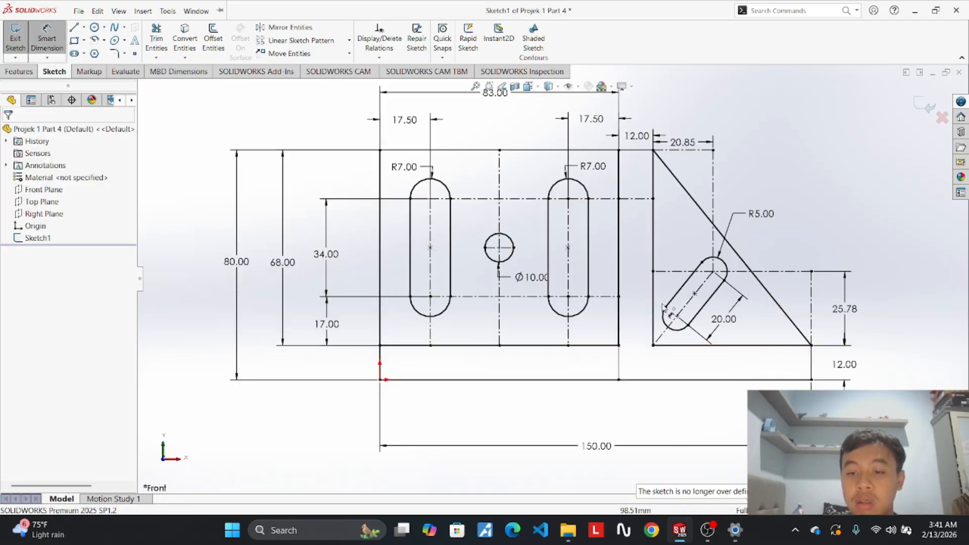
{"action": "left_click", "coordinate": [653, 255]}
{"action": "key", "text": "Escape"}
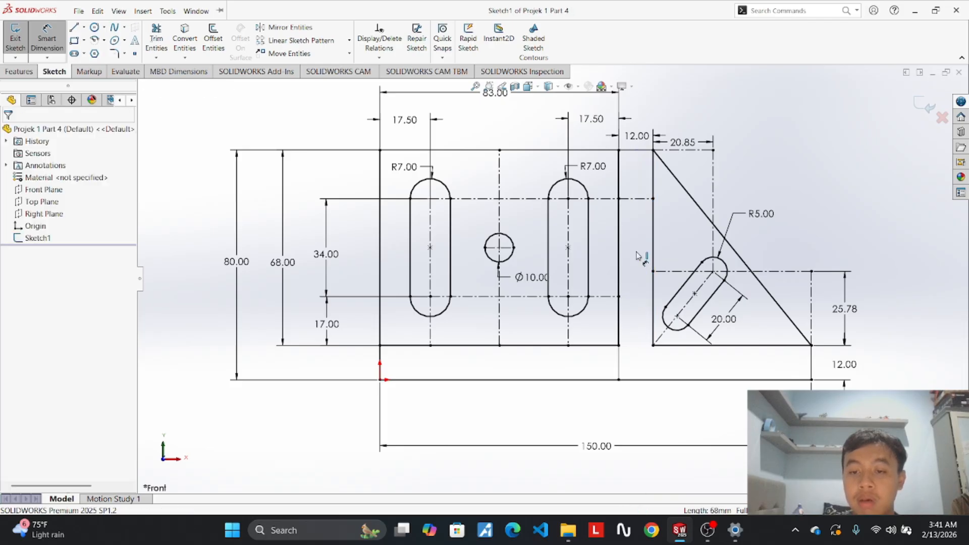
{"action": "left_click", "coordinate": [667, 463]}
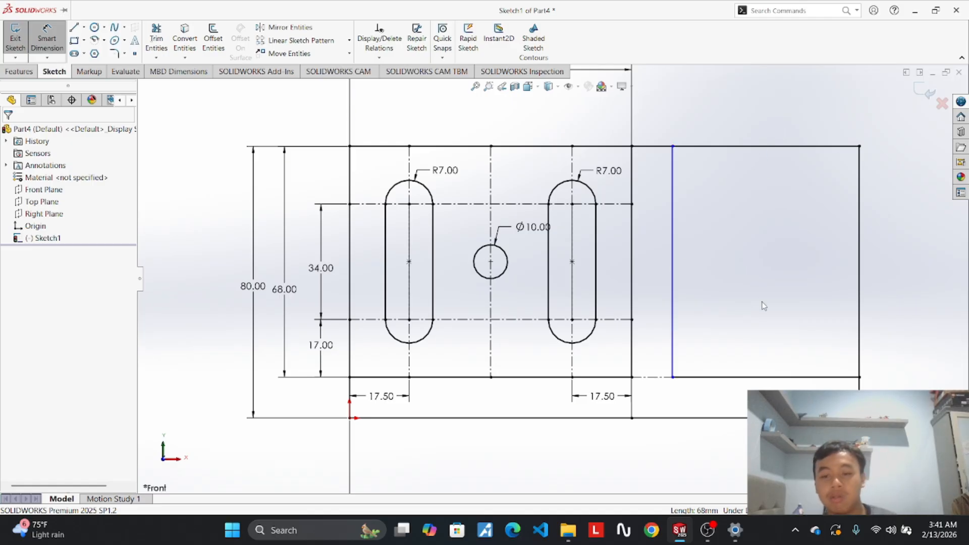
Draw a diagonal line from the new rectangle's lower right corner to its upper left corner.
{"action": "key", "text": "l"}
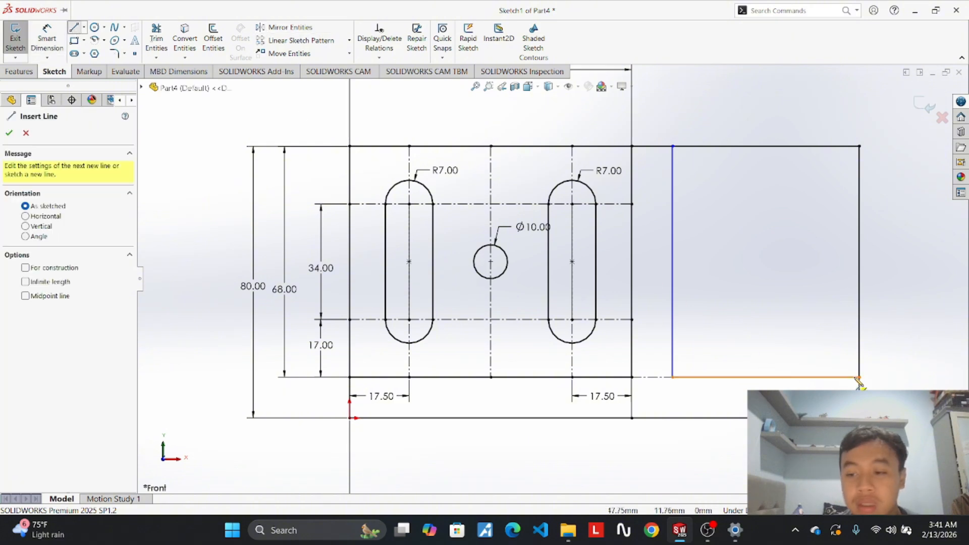
{"action": "left_click", "coordinate": [859, 377]}
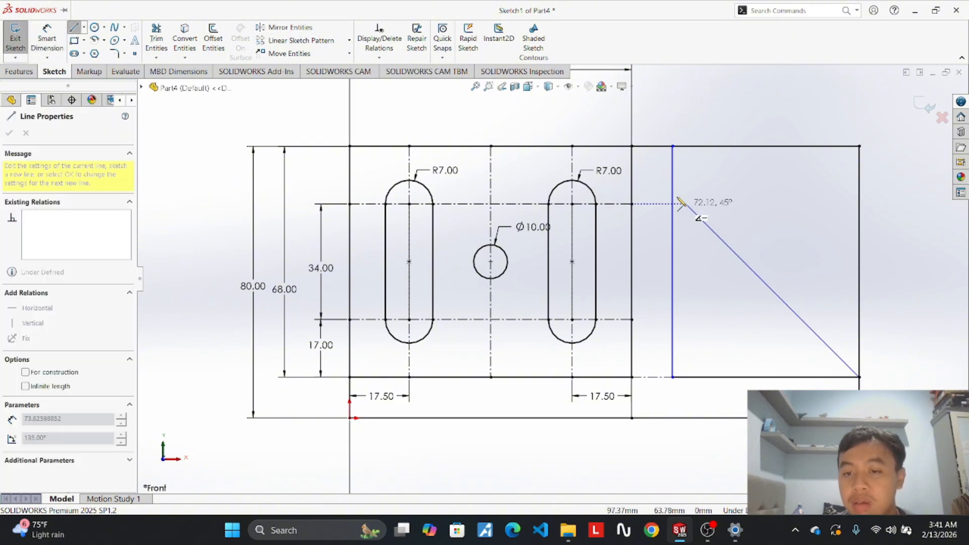
{"action": "left_click", "coordinate": [673, 146]}
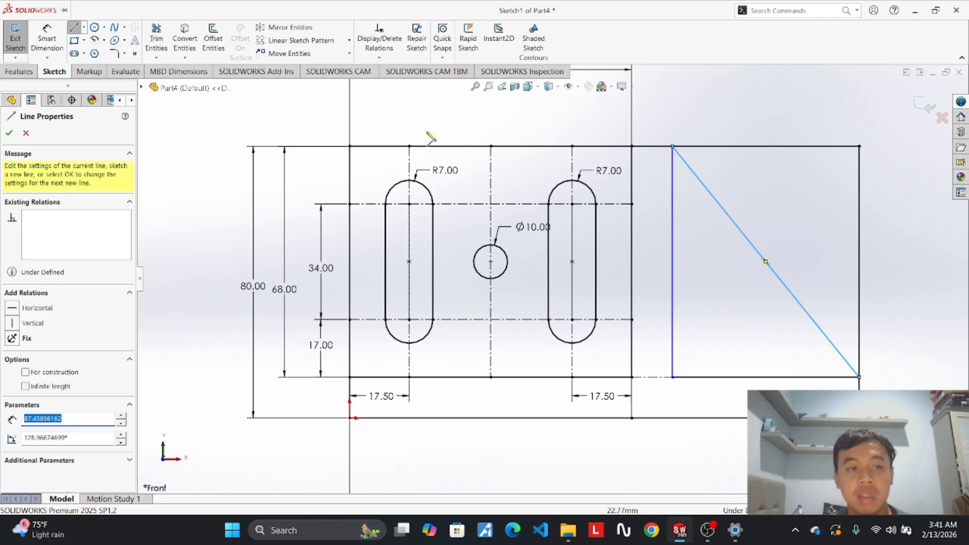
Trim away the rectangle's upper and right edges beyond the diagonal, and the short centerline in the gap, leaving a right triangle.
{"action": "left_click", "coordinate": [158, 34]}
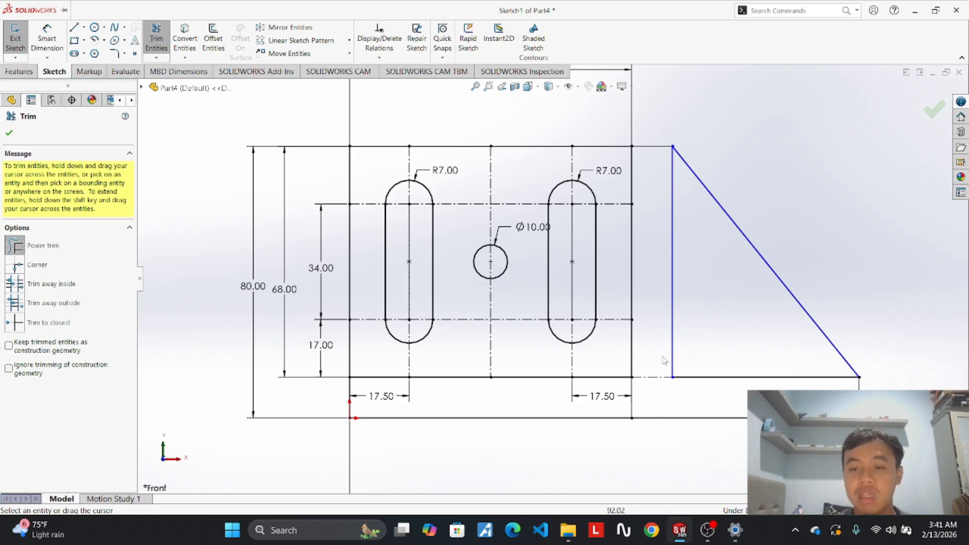
{"action": "scroll", "coordinate": [628, 197], "scroll_direction": "up", "scroll_amount": 2}
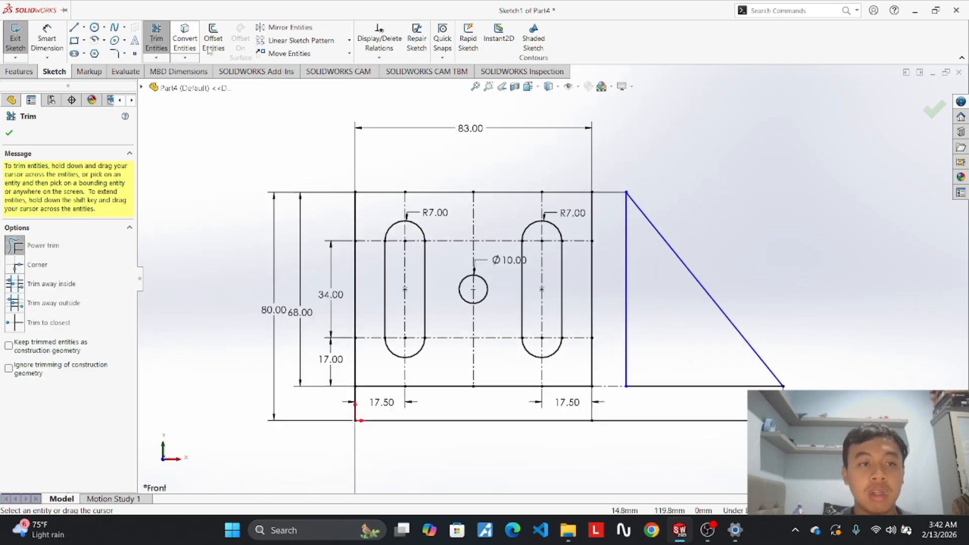
{"action": "left_click_drag", "start_coordinate": [611, 359], "coordinate": [618, 399]}
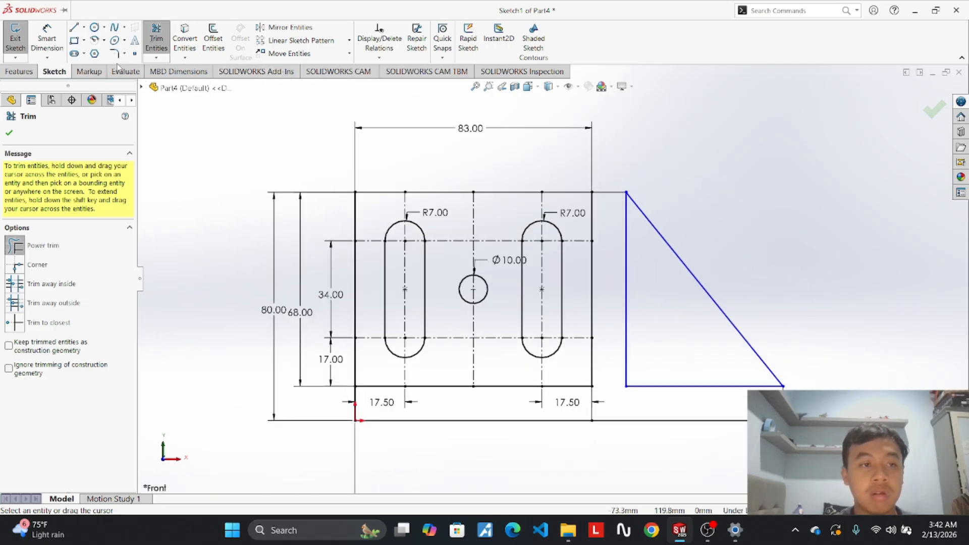
Dimension the gap between the slotted rectangle's upper right corner and the triangle's apex at 12 mm.
{"action": "left_click", "coordinate": [47, 38]}
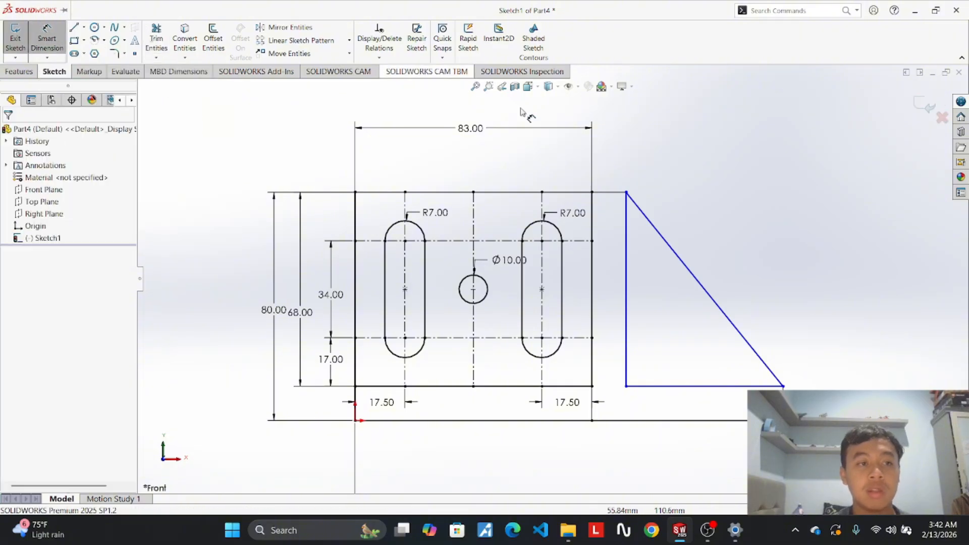
{"action": "left_click", "coordinate": [627, 193]}
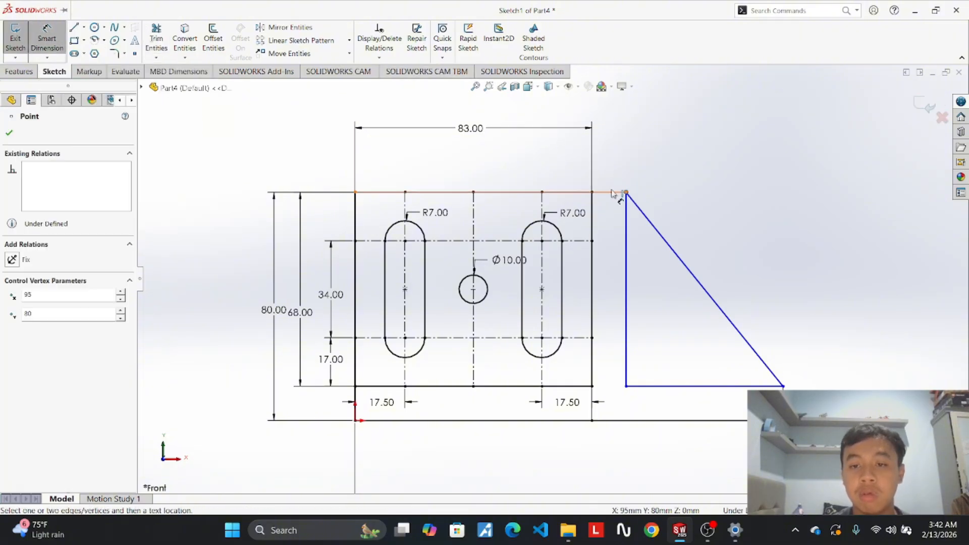
{"action": "left_click", "coordinate": [597, 195]}
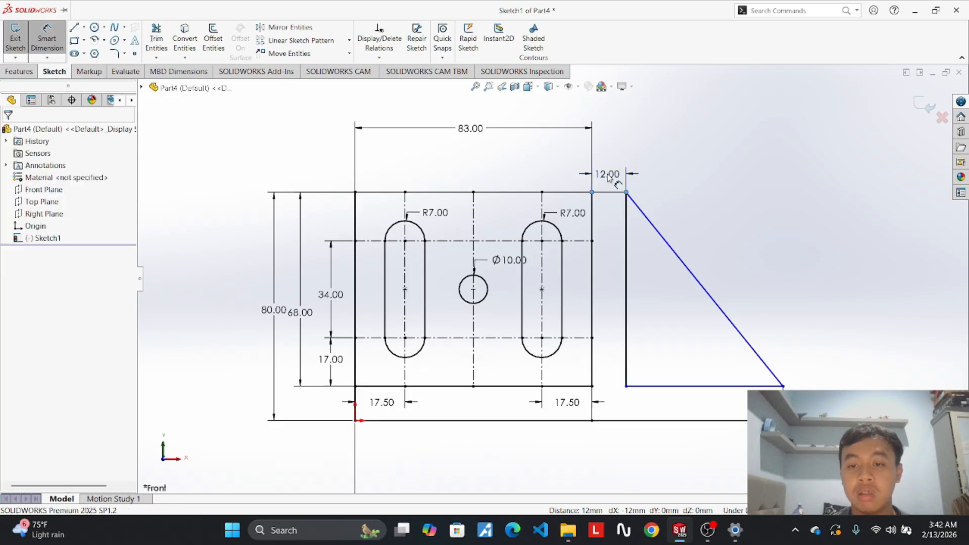
{"action": "left_click", "coordinate": [608, 172]}
{"action": "key", "text": "Return"}
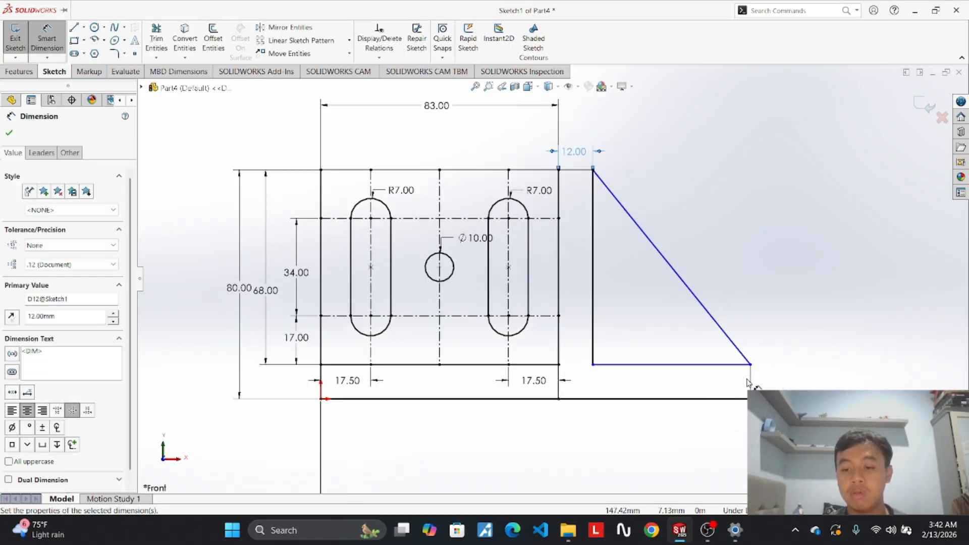
Dimension the vertical distance from the triangle's lower right corner to the outline's bottom edge at 12 mm.
{"action": "left_click", "coordinate": [752, 366]}
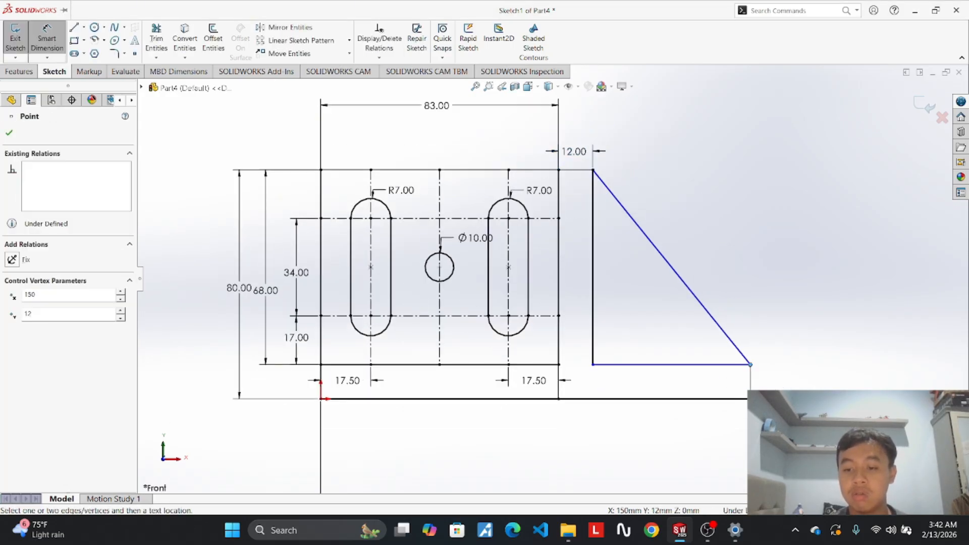
{"action": "left_click", "coordinate": [751, 399]}
{"action": "left_click", "coordinate": [779, 385]}
{"action": "key", "text": "Return"}
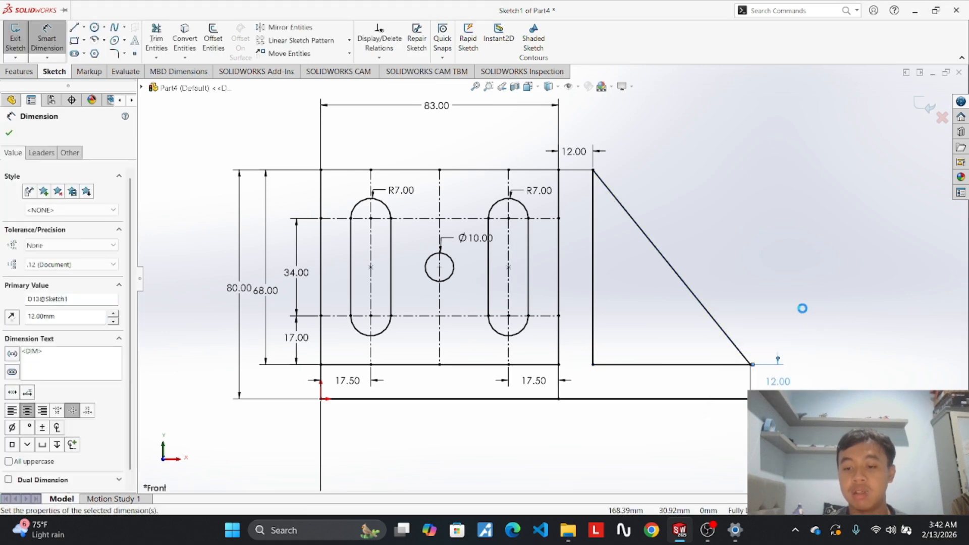
{"action": "left_click", "coordinate": [805, 326]}
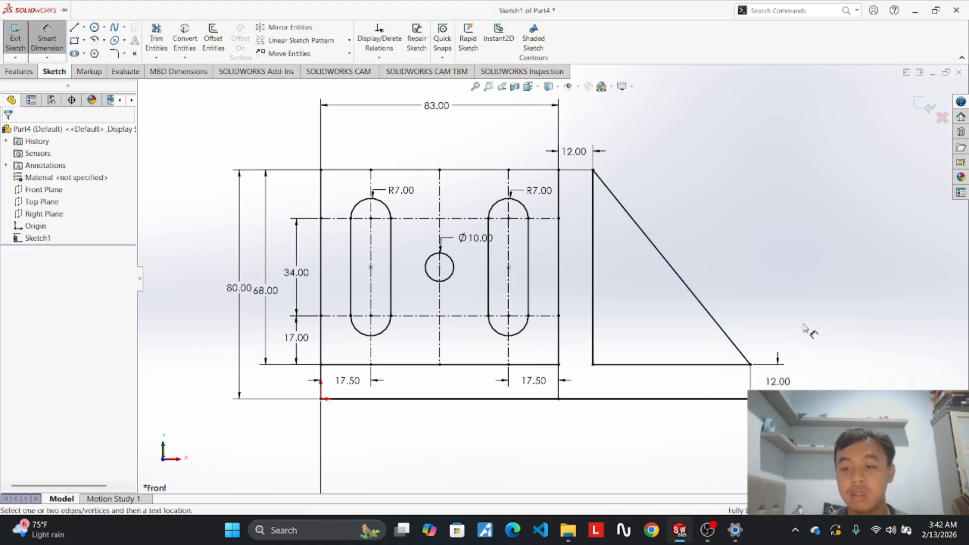
Examine the angled slot and its construction lines inside the triangle of the Projek 1 Part 4 sketch, and return to Part4.
{"action": "mouse_move", "coordinate": [687, 529]}
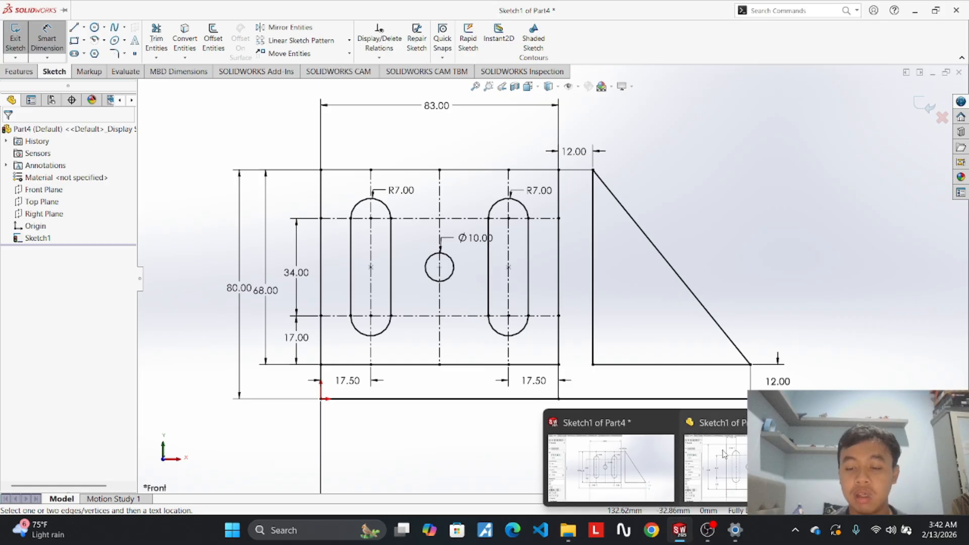
{"action": "left_click", "coordinate": [747, 479]}
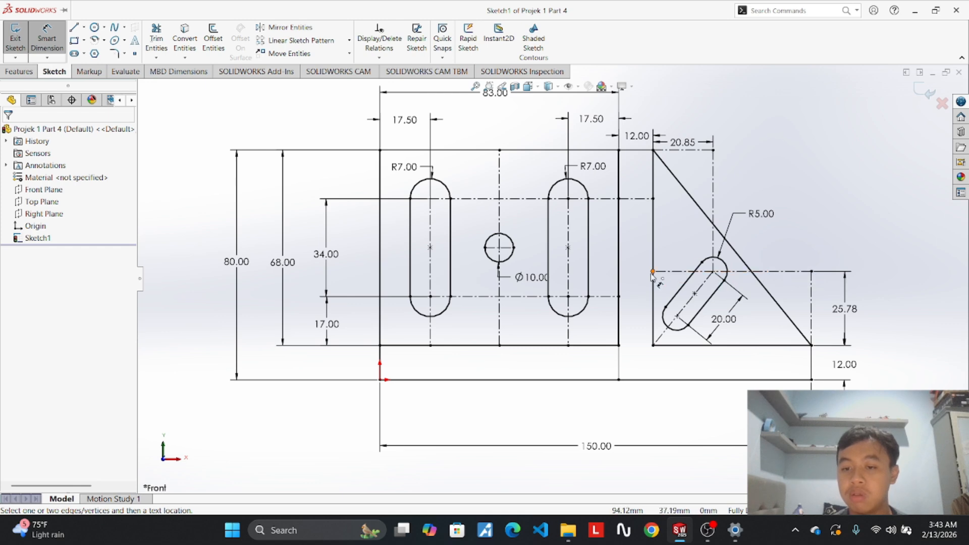
{"action": "scroll", "coordinate": [707, 274], "scroll_direction": "down", "scroll_amount": 5}
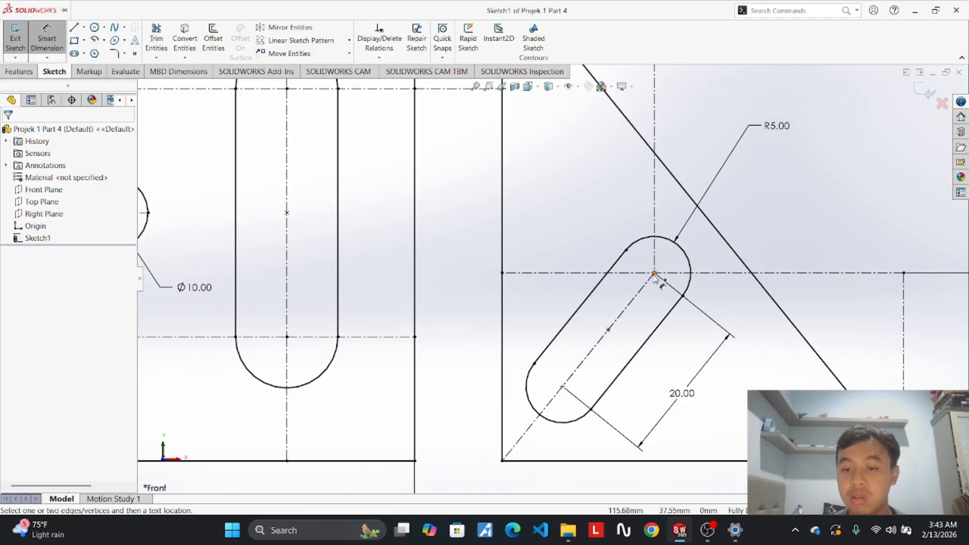
{"action": "scroll", "coordinate": [654, 275], "scroll_direction": "up", "scroll_amount": 4}
{"action": "mouse_move", "coordinate": [687, 536]}
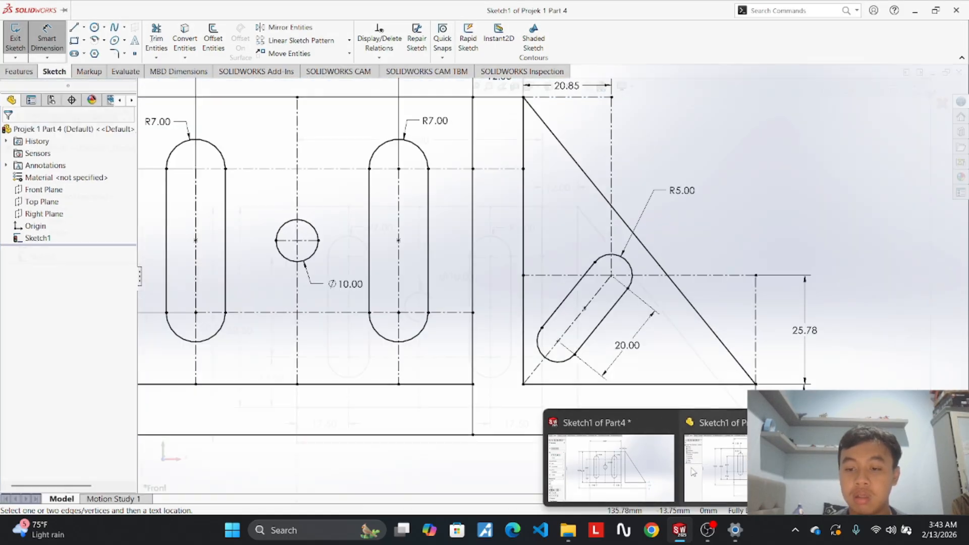
{"action": "left_click", "coordinate": [611, 470]}
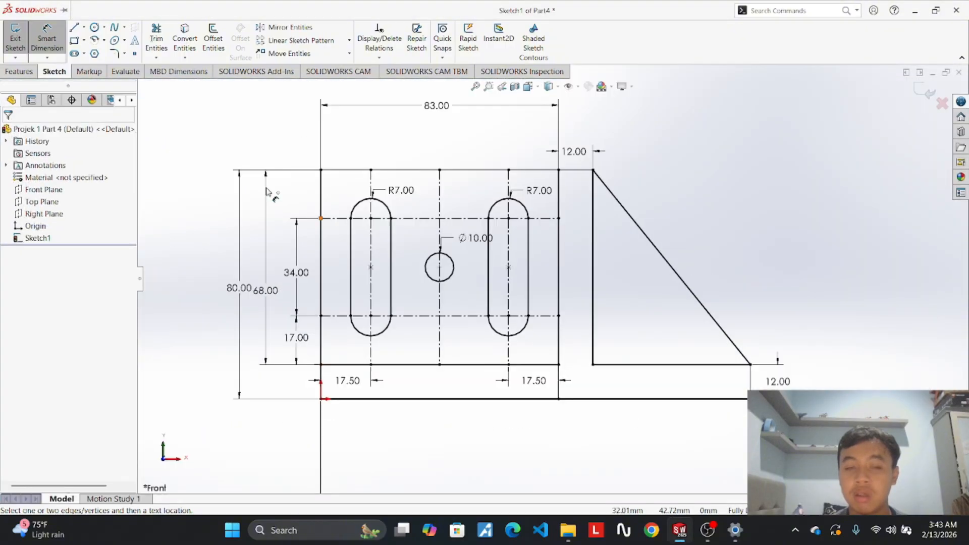
Draw a vertical centerline upward from the triangle's lower right corner and set its length to 25.78 mm.
{"action": "left_click", "coordinate": [83, 27]}
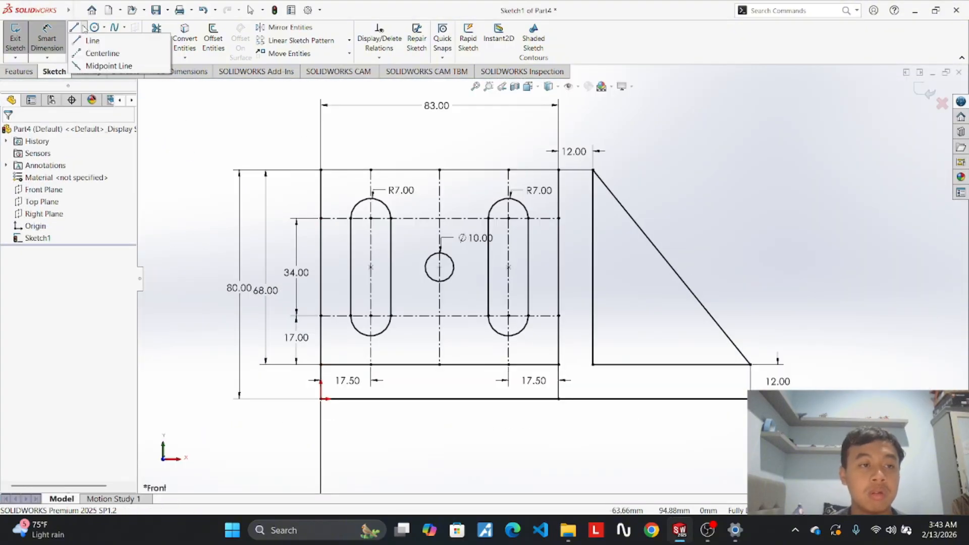
{"action": "left_click", "coordinate": [98, 48]}
{"action": "left_click", "coordinate": [751, 364]}
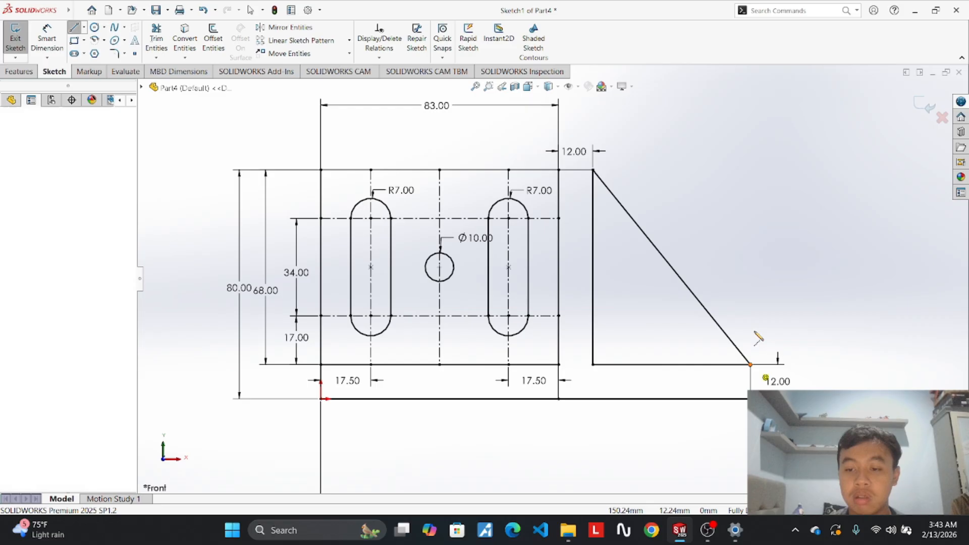
{"action": "left_click", "coordinate": [752, 296]}
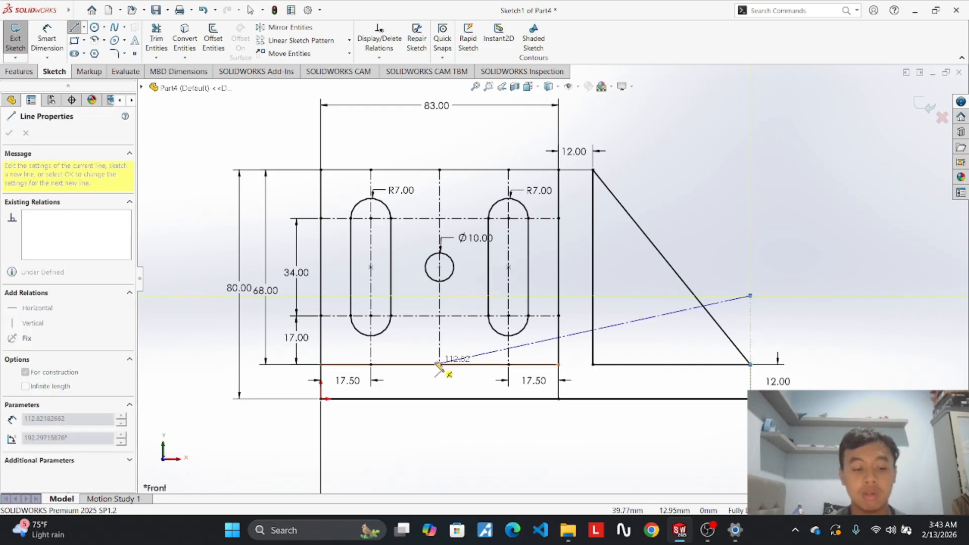
{"action": "key", "text": "Escape"}
{"action": "left_click", "coordinate": [751, 326]}
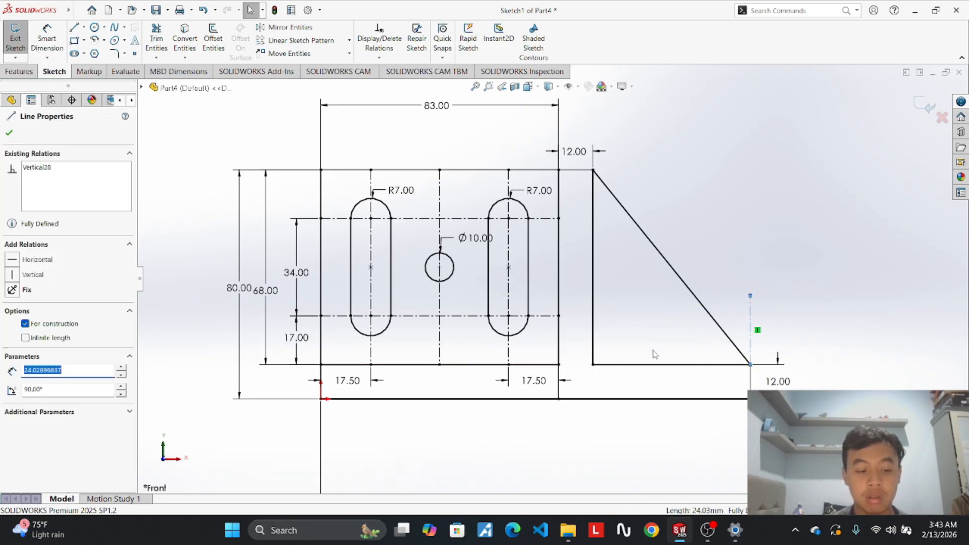
{"action": "type", "text": "25.78"}
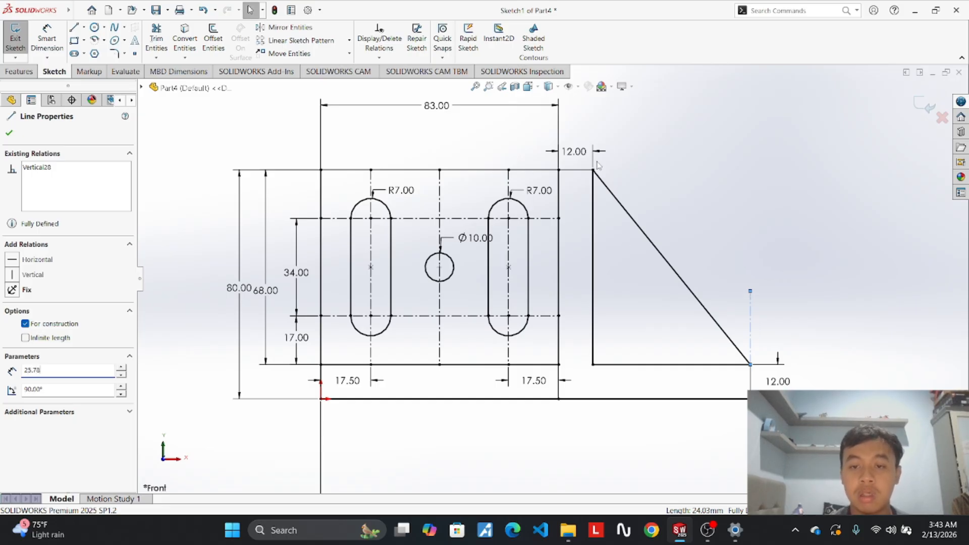
{"action": "mouse_move", "coordinate": [682, 530]}
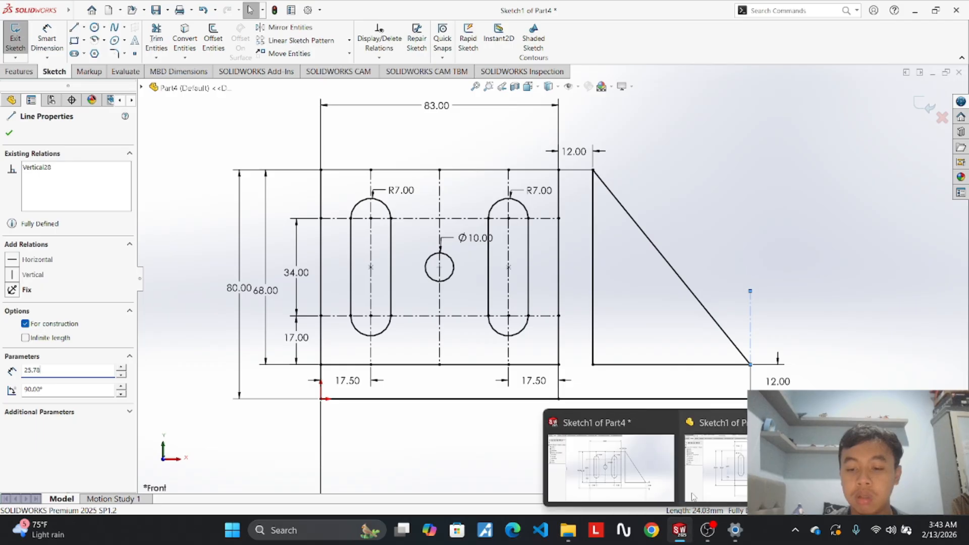
Draw a horizontal centerline outward from the triangle's apex and set its length to 20.85 mm.
{"action": "mouse_move", "coordinate": [695, 486]}
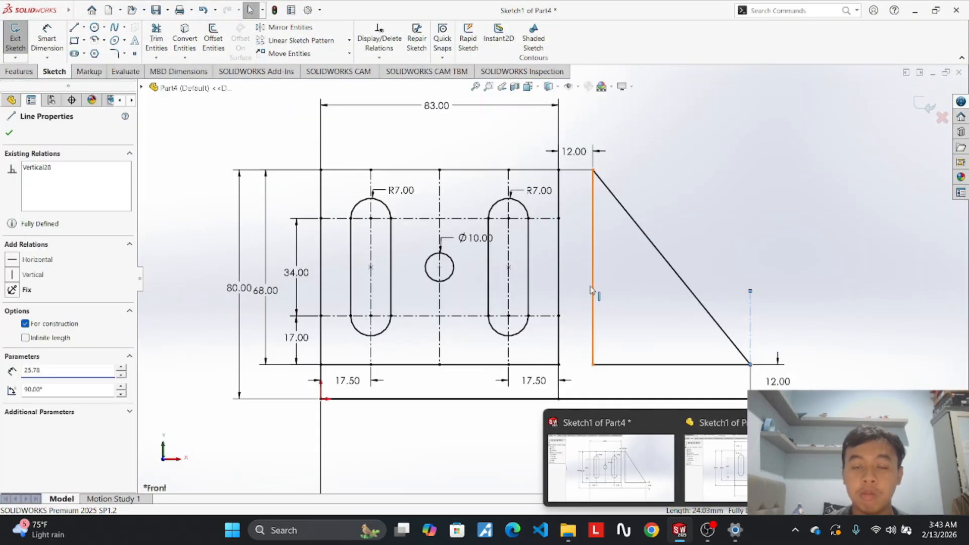
{"action": "left_click", "coordinate": [84, 27]}
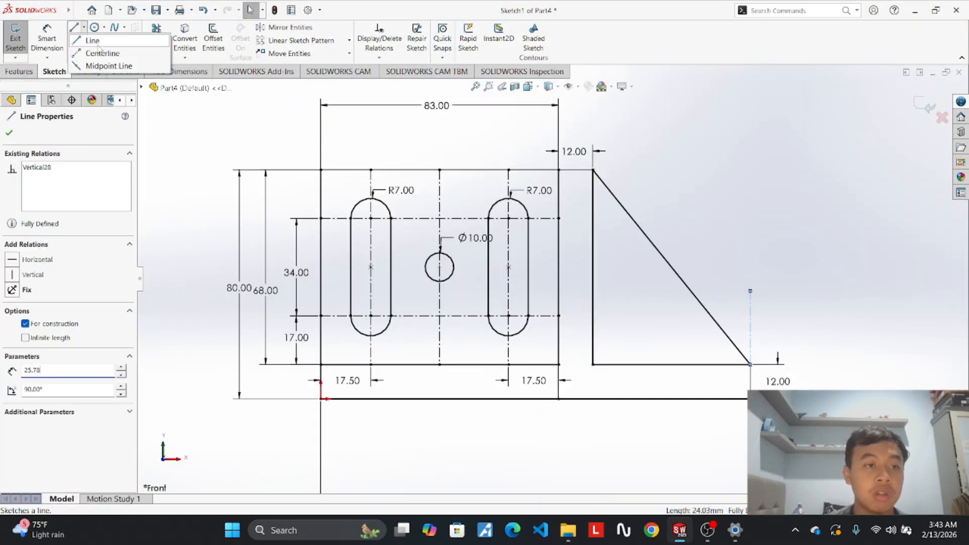
{"action": "left_click", "coordinate": [87, 35]}
{"action": "left_click", "coordinate": [594, 170]}
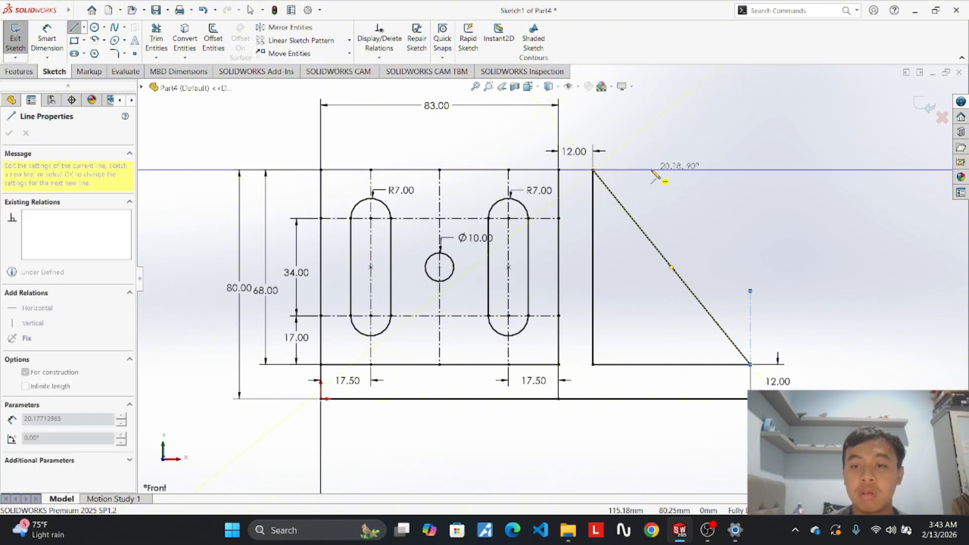
{"action": "left_click", "coordinate": [651, 170]}
{"action": "key", "text": "Escape"}
{"action": "left_click", "coordinate": [640, 171]}
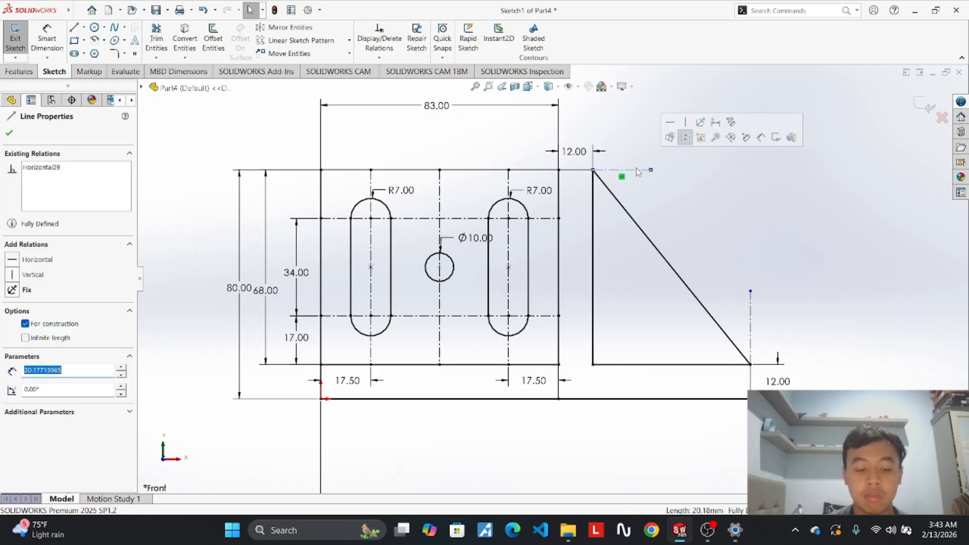
{"action": "type", "text": "20."}
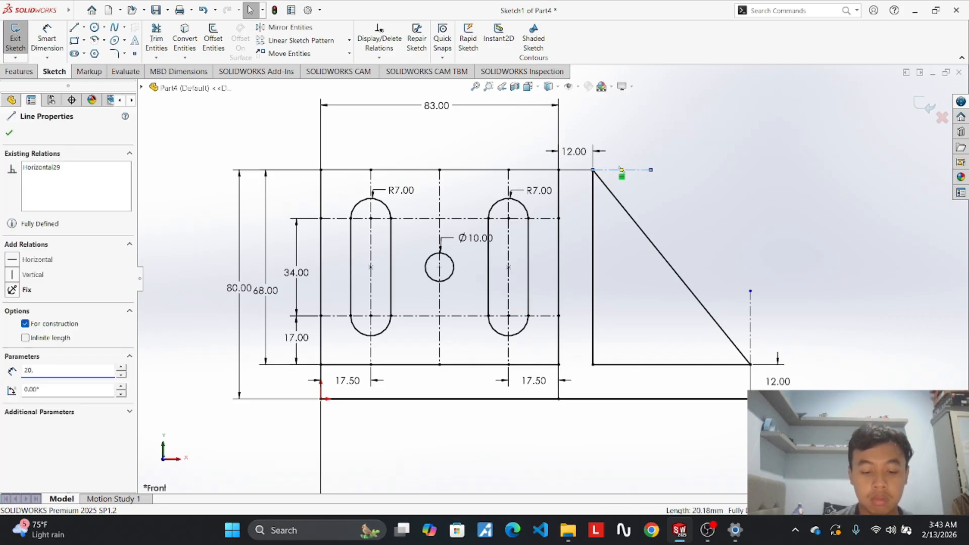
{"action": "key", "text": "Return"}
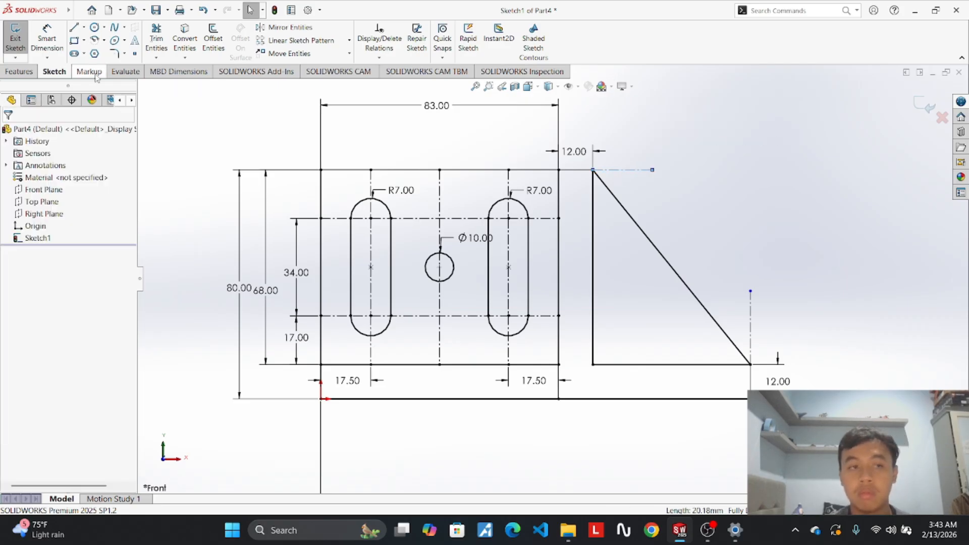
Draw connected centerlines from the apex centerline's free end straight down, then across to the upper end of the 25.78 mm vertical centerline.
{"action": "left_click", "coordinate": [83, 28]}
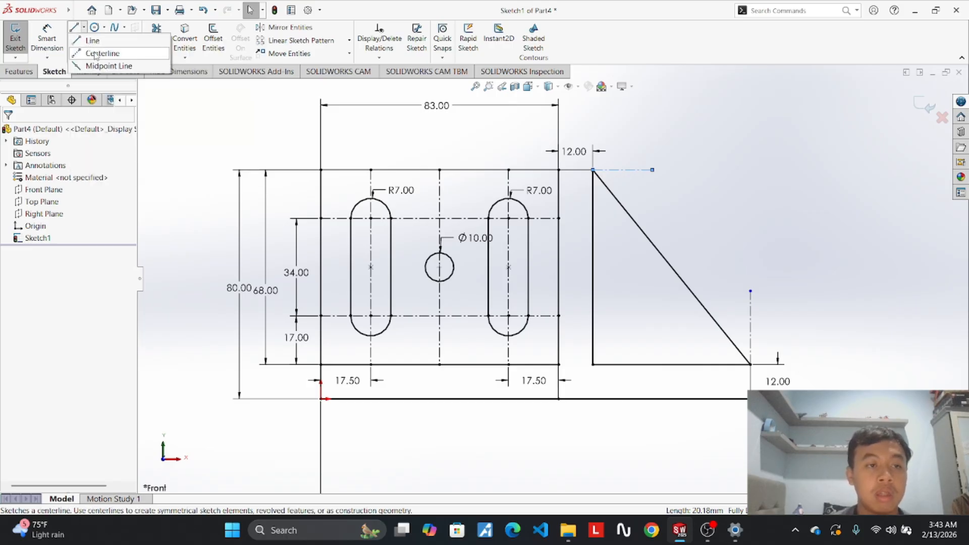
{"action": "left_click", "coordinate": [91, 48]}
{"action": "left_click", "coordinate": [652, 170]}
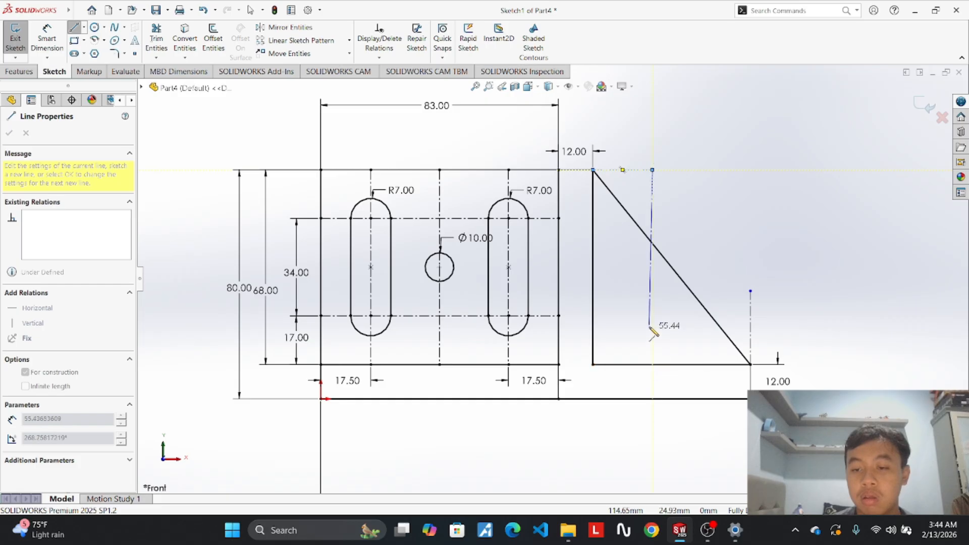
{"action": "left_click", "coordinate": [653, 291]}
{"action": "left_click", "coordinate": [750, 290]}
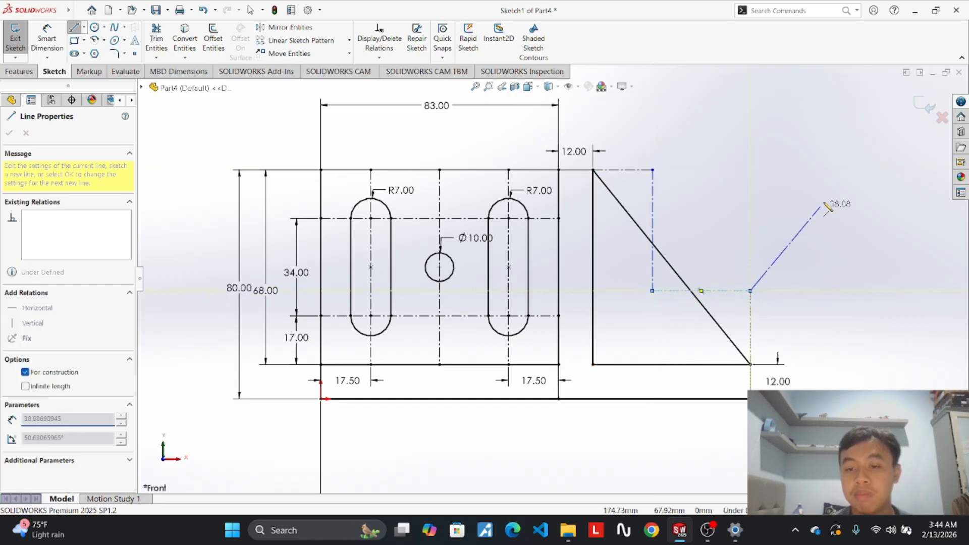
{"action": "key", "text": "Escape"}
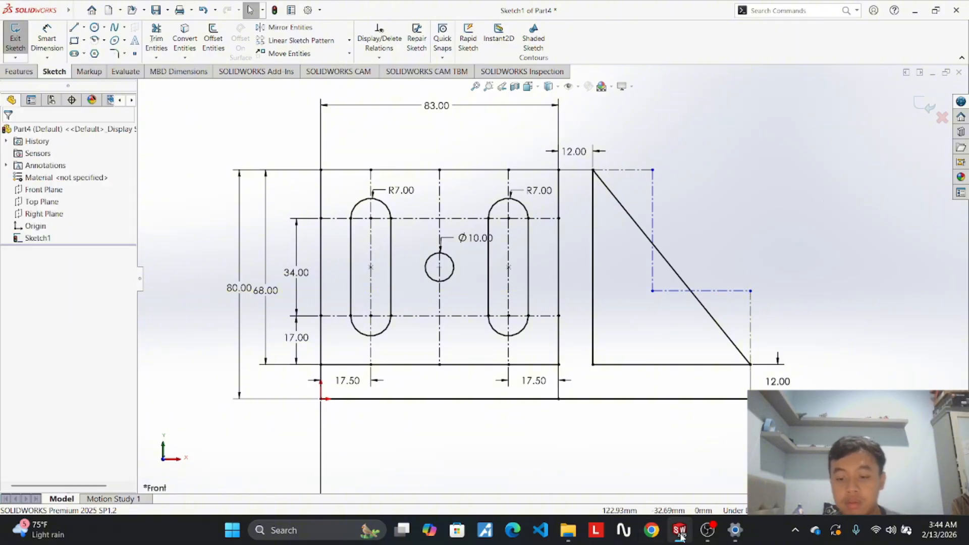
Check the Projek 1 Part 4 sketch and, in Part4, draw a diagonal centerline from the construction lines' inner corner to the triangle's lower left corner.
{"action": "mouse_move", "coordinate": [680, 534]}
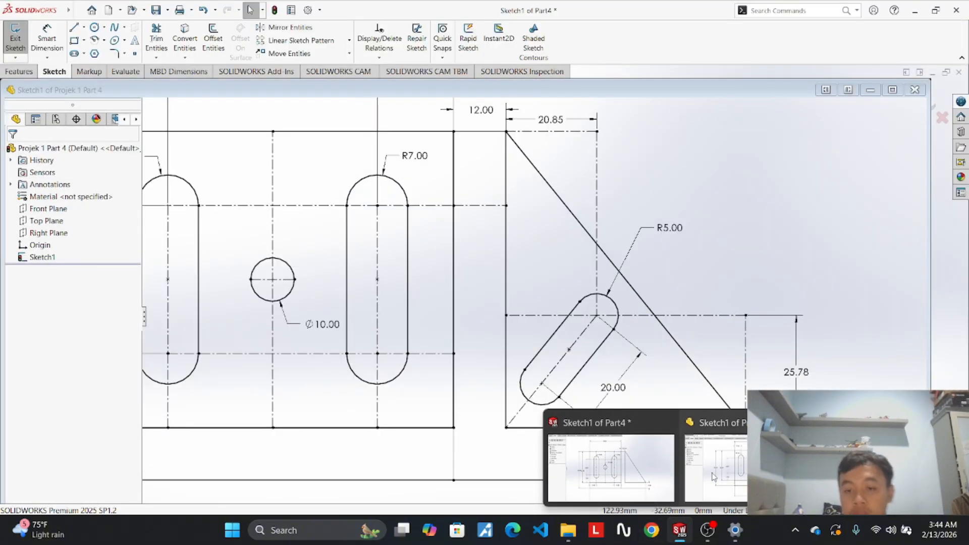
{"action": "left_click", "coordinate": [714, 477]}
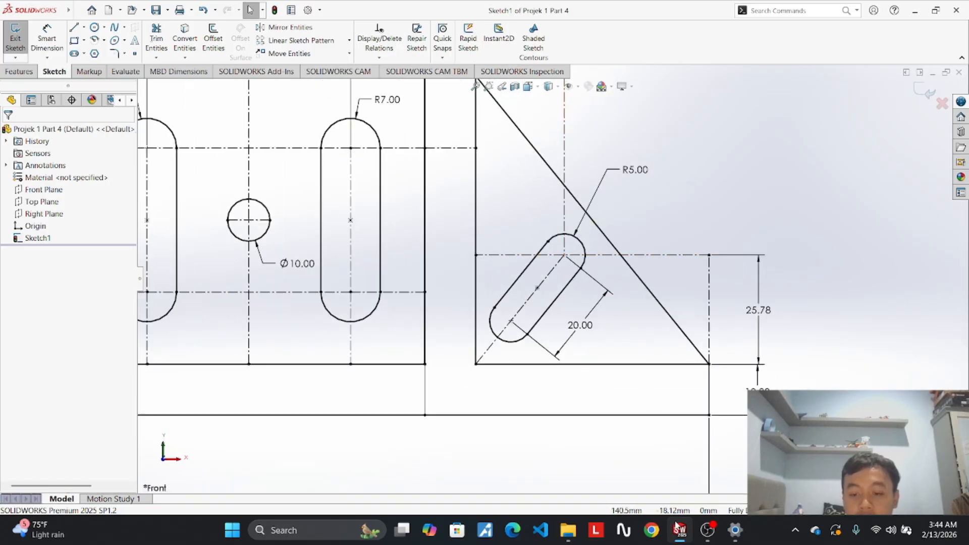
{"action": "mouse_move", "coordinate": [681, 531]}
{"action": "left_click", "coordinate": [656, 480]}
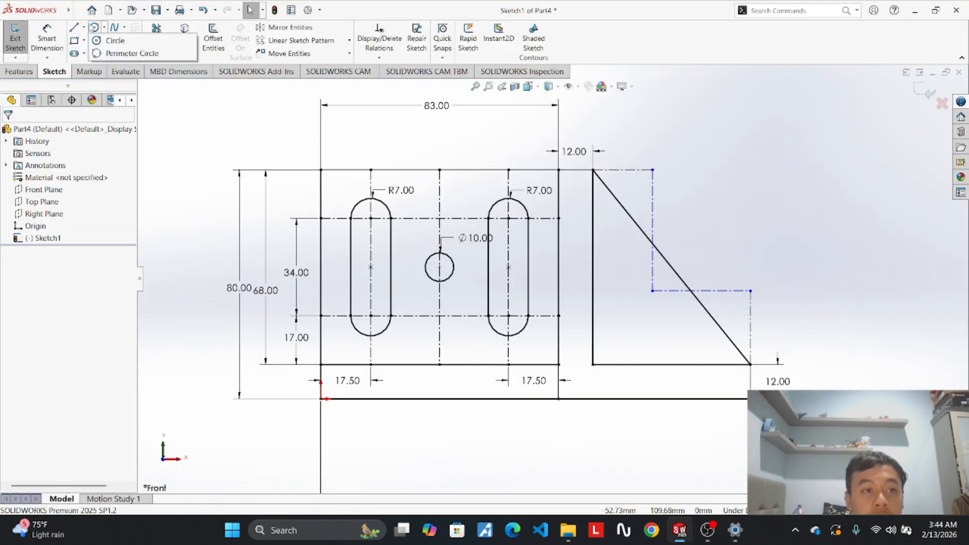
{"action": "left_click", "coordinate": [103, 52]}
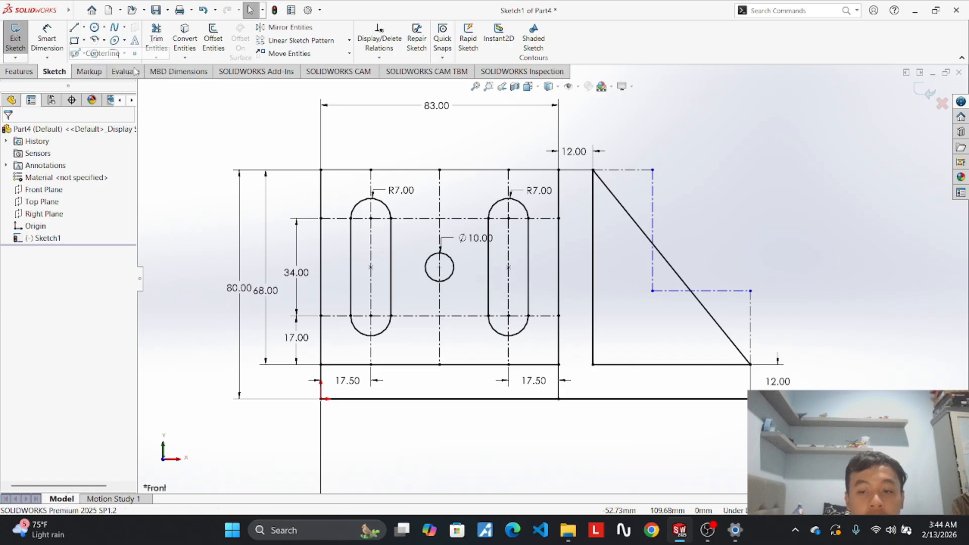
{"action": "left_click", "coordinate": [653, 291]}
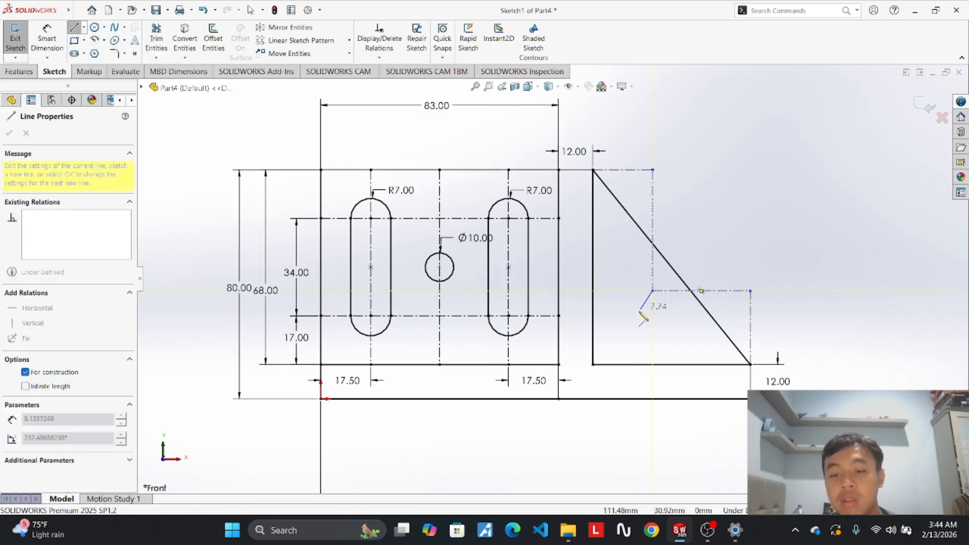
{"action": "left_click", "coordinate": [594, 365]}
{"action": "key", "text": "Escape"}
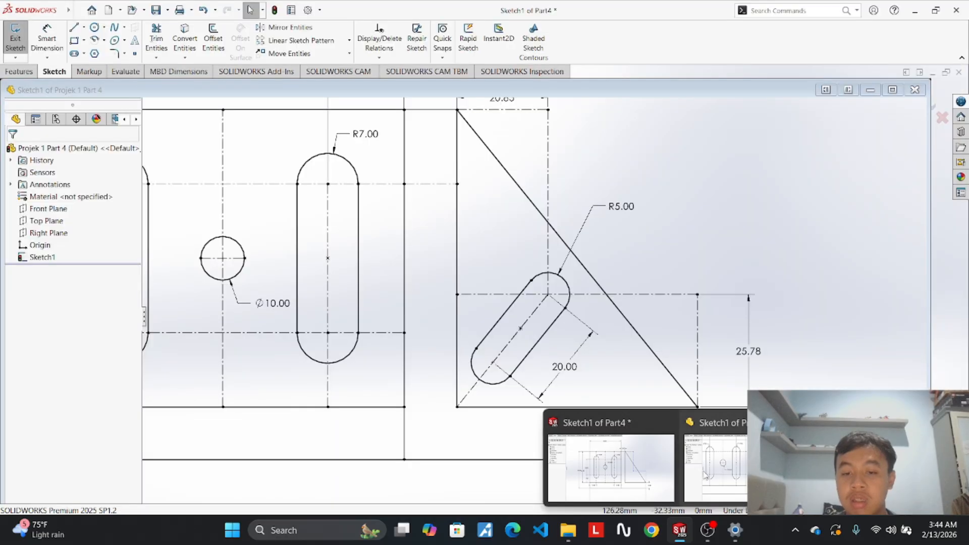
Recheck the reference sketch, and draw a straight slot in Part4 along the diagonal centerline from its upper end, about 20.9 mm long and 10.4 mm wide.
{"action": "left_click", "coordinate": [721, 459]}
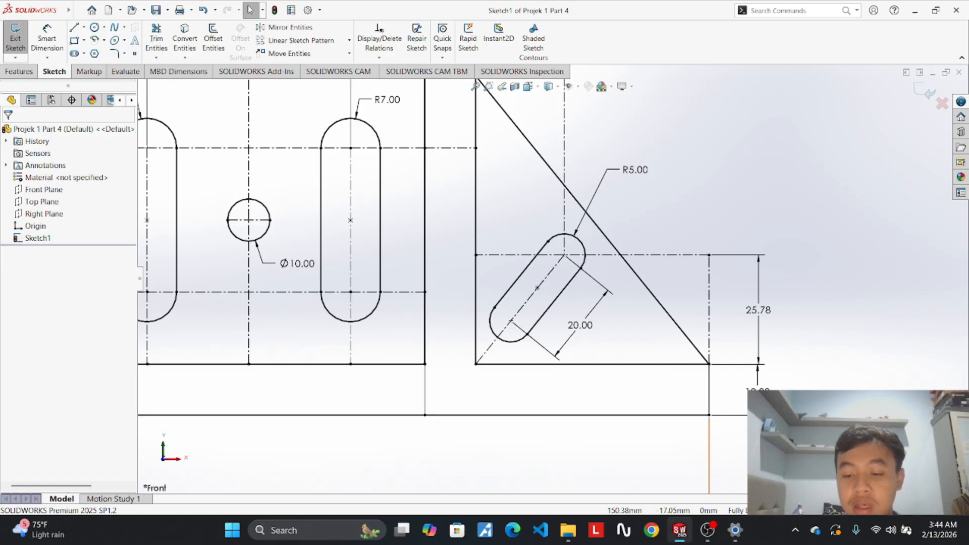
{"action": "mouse_move", "coordinate": [682, 536]}
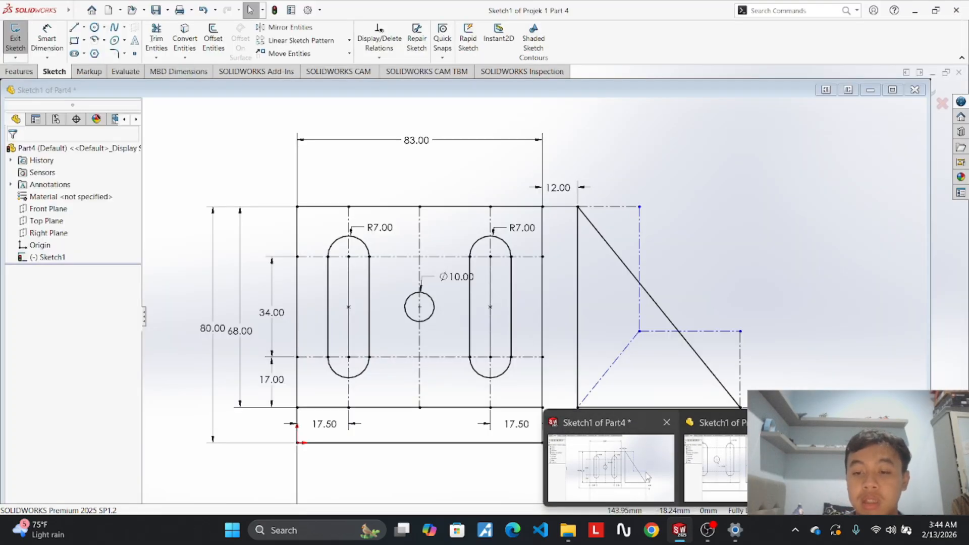
{"action": "left_click", "coordinate": [647, 477]}
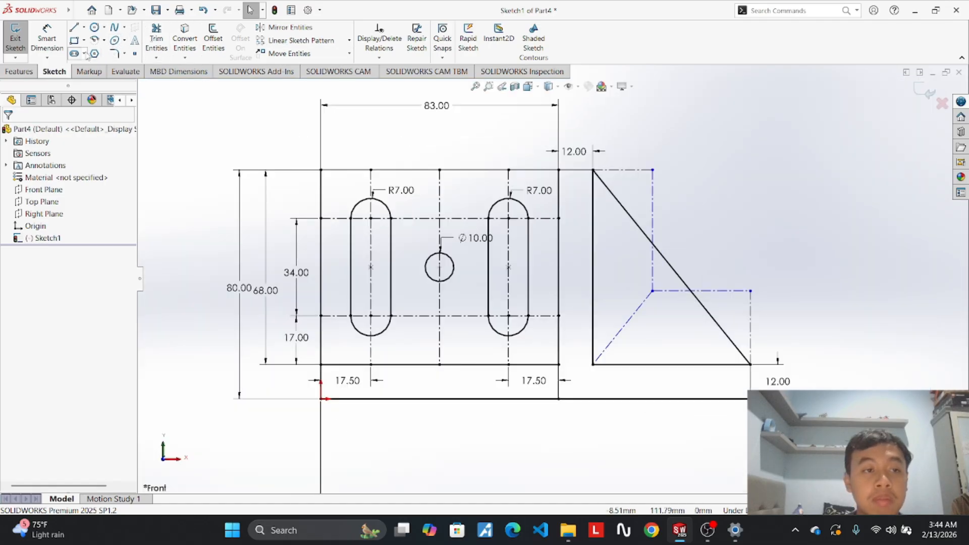
{"action": "left_click", "coordinate": [84, 53]}
{"action": "left_click", "coordinate": [83, 65]}
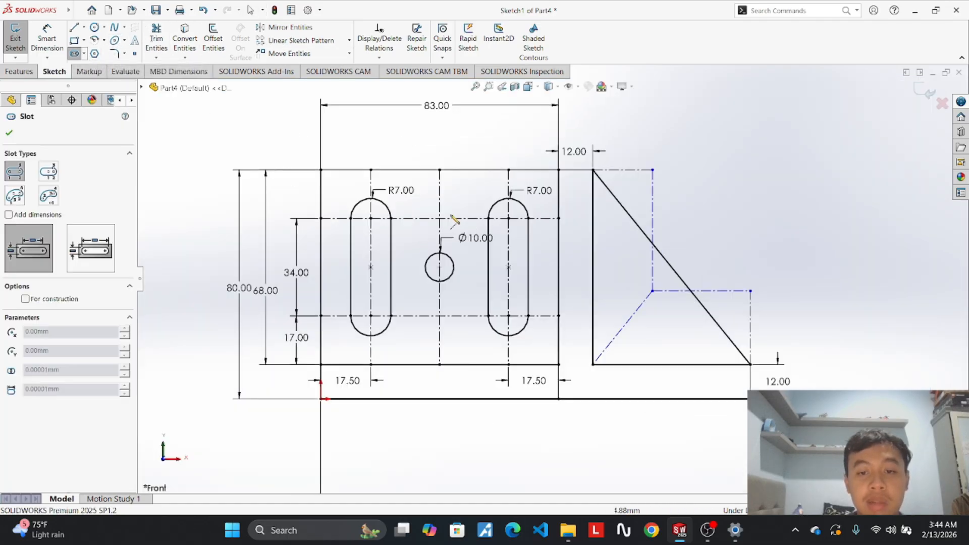
{"action": "left_click", "coordinate": [652, 292]}
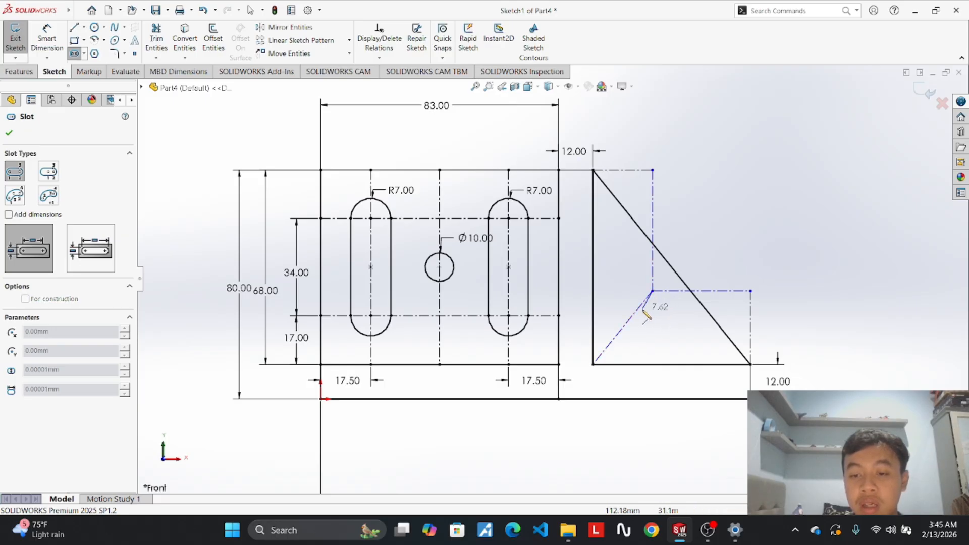
{"action": "left_click", "coordinate": [614, 337]}
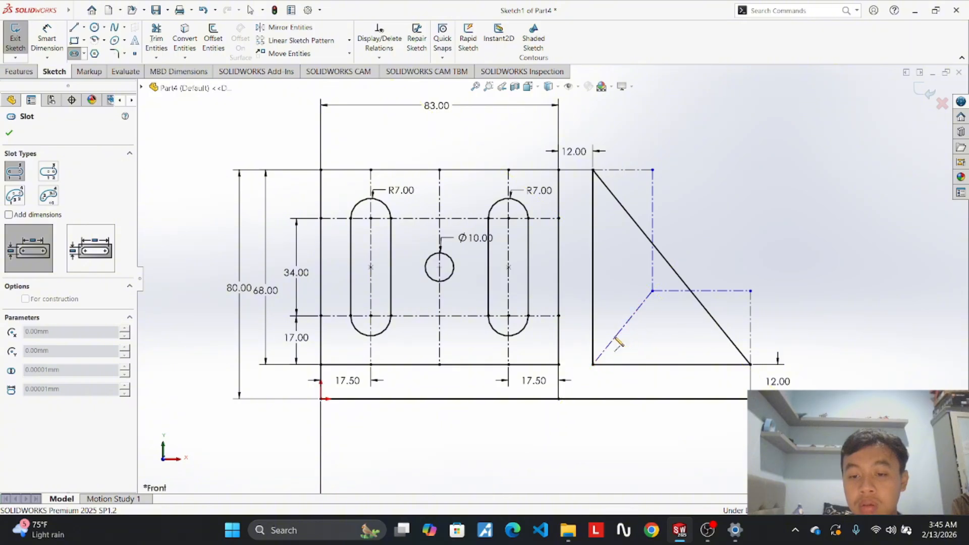
{"action": "left_click", "coordinate": [636, 339]}
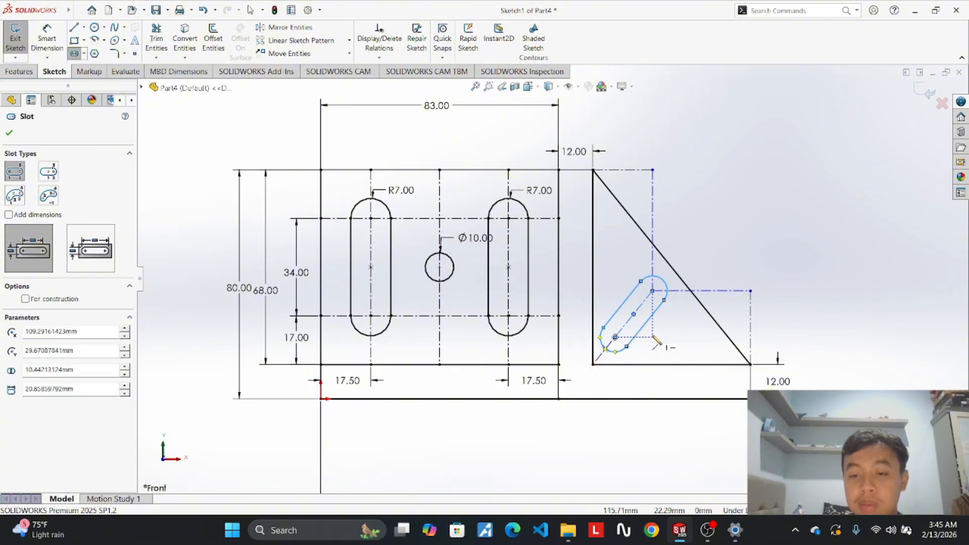
{"action": "key", "text": "Escape"}
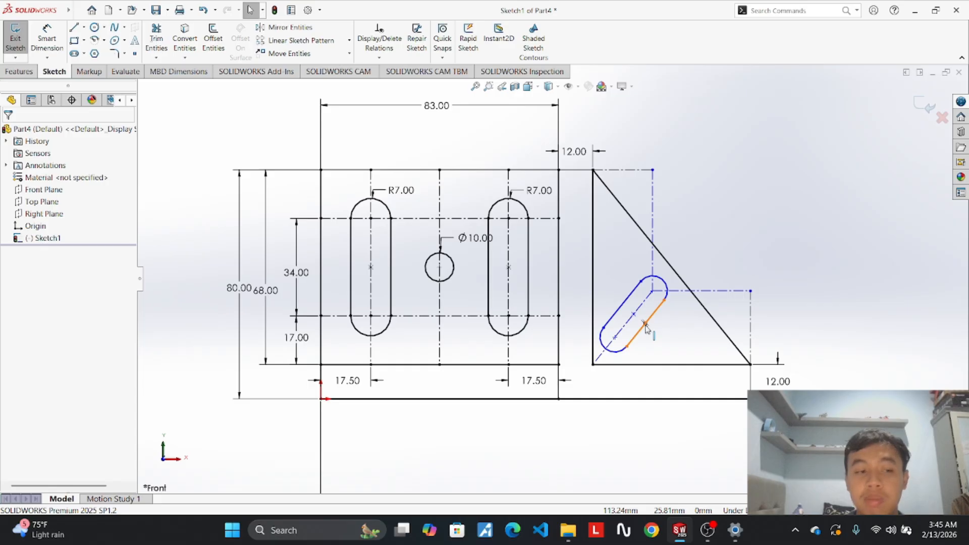
Widen the angled slot to about 13.2 mm by moving its lower straight edge outward.
{"action": "left_click", "coordinate": [646, 327]}
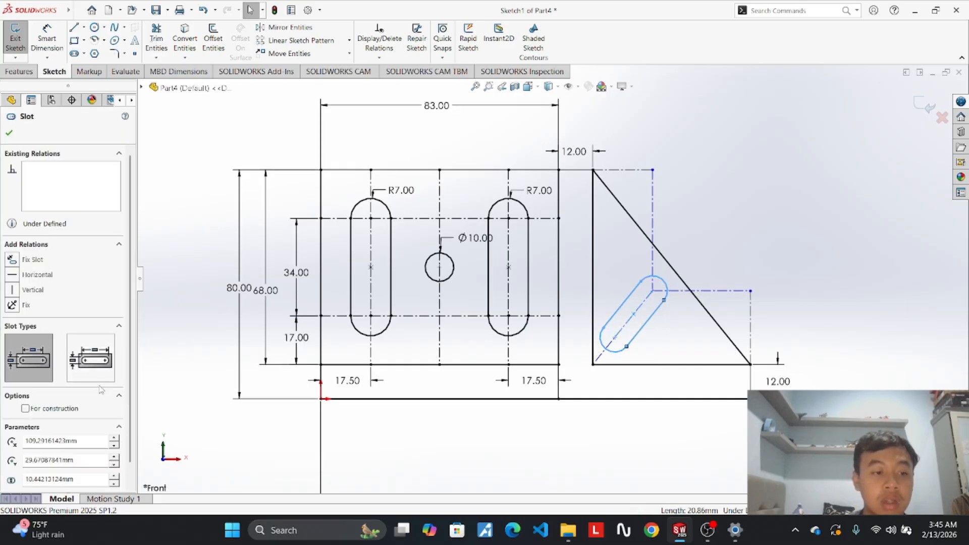
{"action": "scroll", "coordinate": [101, 389], "scroll_direction": "down", "scroll_amount": 1}
{"action": "left_click_drag", "start_coordinate": [649, 326], "coordinate": [654, 329]}
Dimension the angled slot's straight edge, try a length of 20 mm, and undo that value change.
{"action": "left_click", "coordinate": [46, 38]}
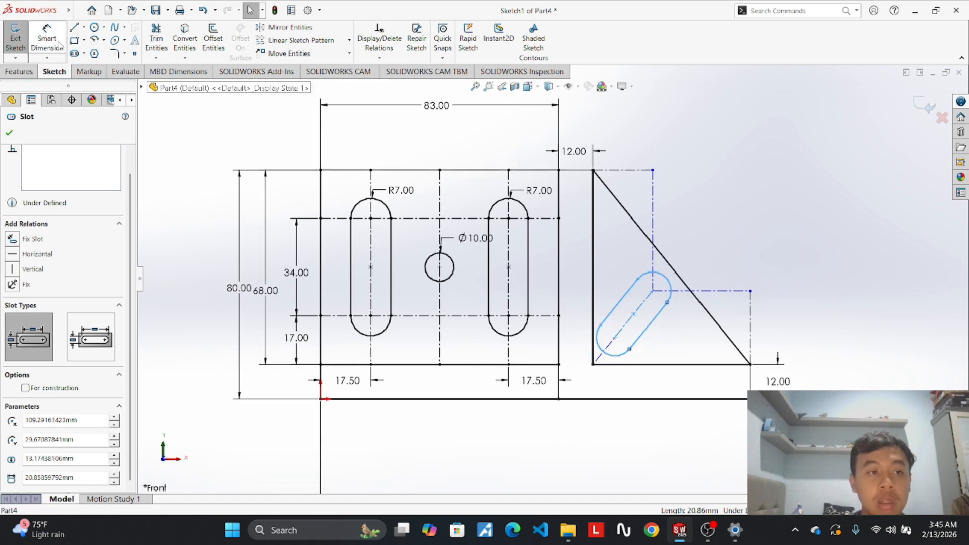
{"action": "left_click", "coordinate": [649, 326]}
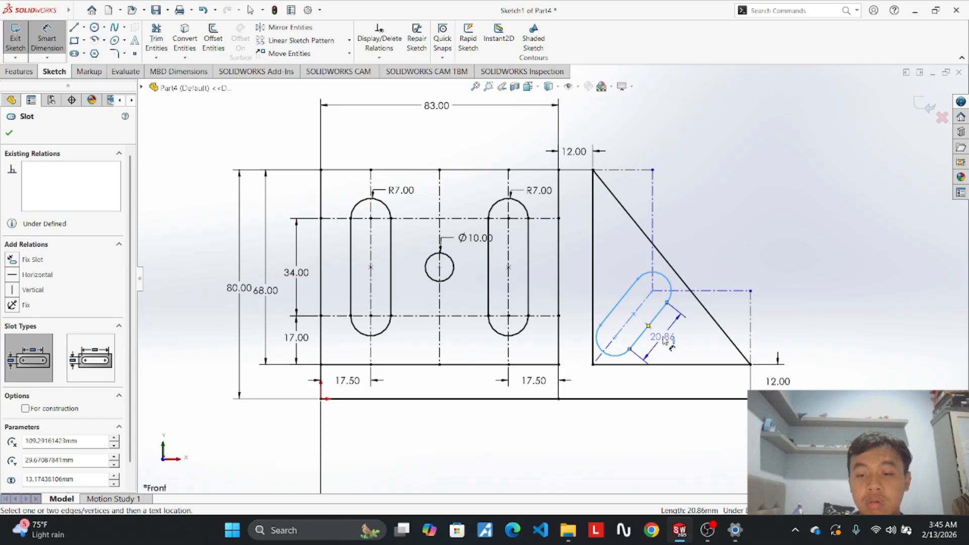
{"action": "left_click", "coordinate": [667, 339]}
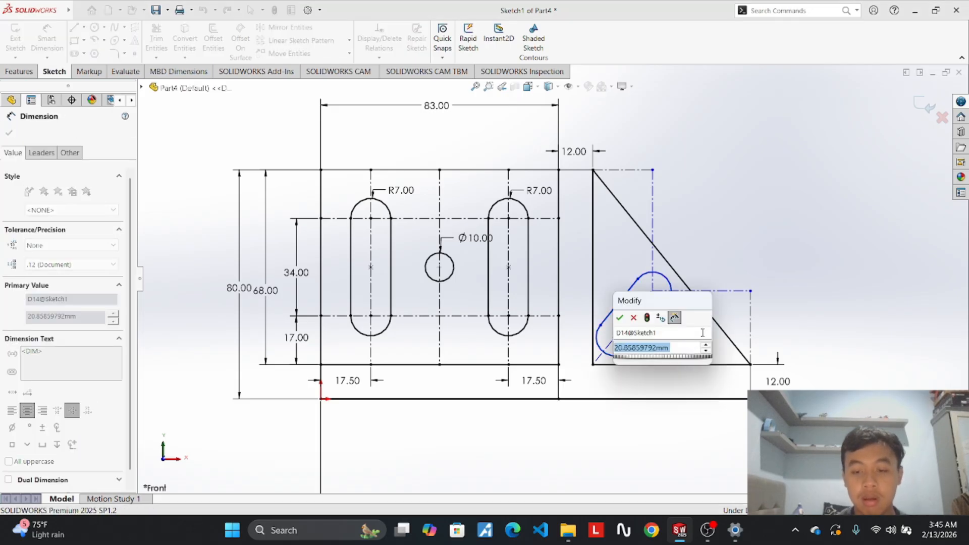
{"action": "type", "text": "20"}
{"action": "key", "text": "Return"}
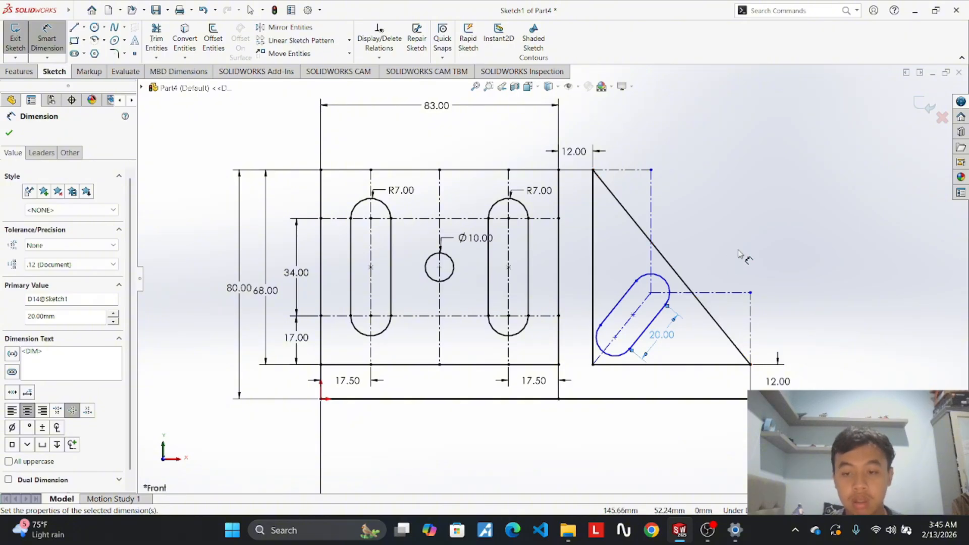
{"action": "key", "text": "ctrl+z"}
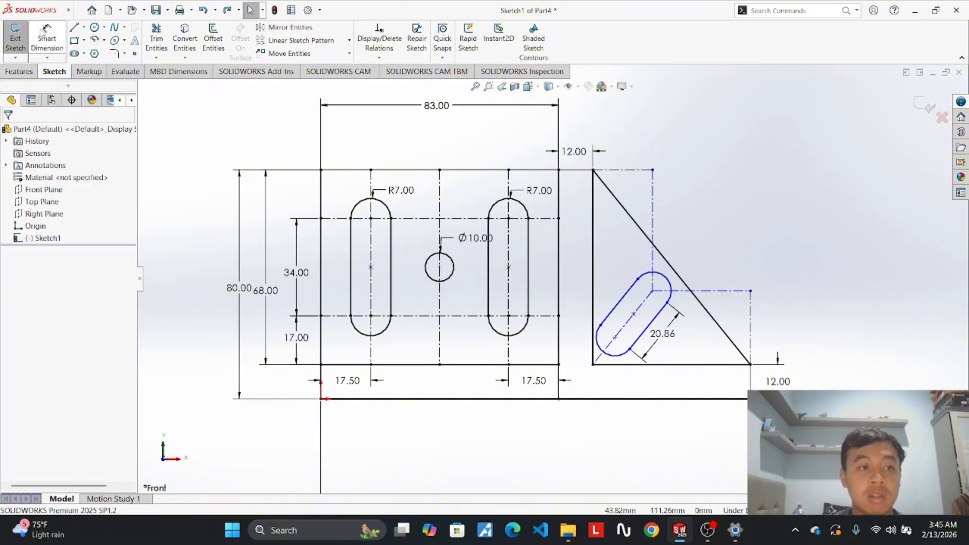
Dimension the horizontal centerline above the slot's upper end and the long vertical centerline at their current lengths.
{"action": "left_click", "coordinate": [44, 34]}
{"action": "left_click", "coordinate": [705, 292]}
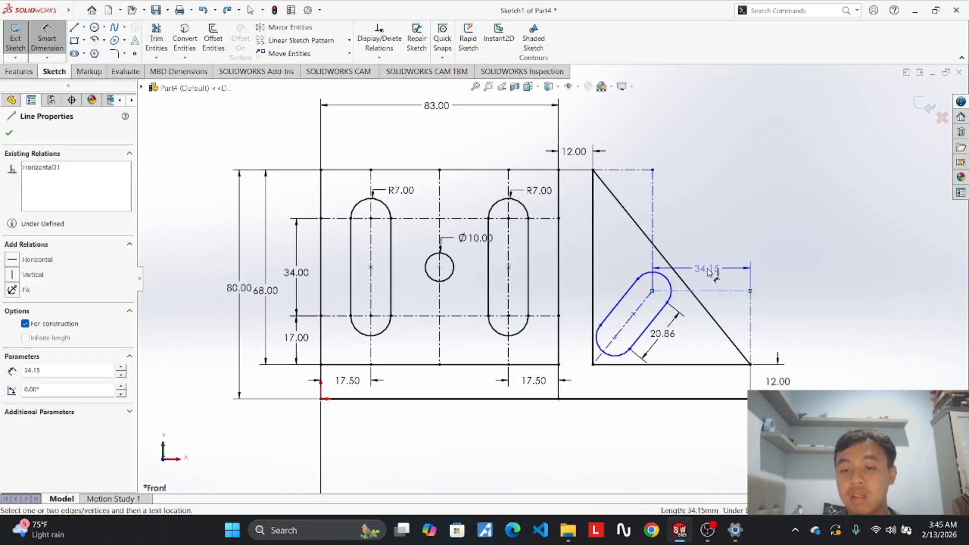
{"action": "left_click", "coordinate": [707, 268]}
{"action": "key", "text": "Return"}
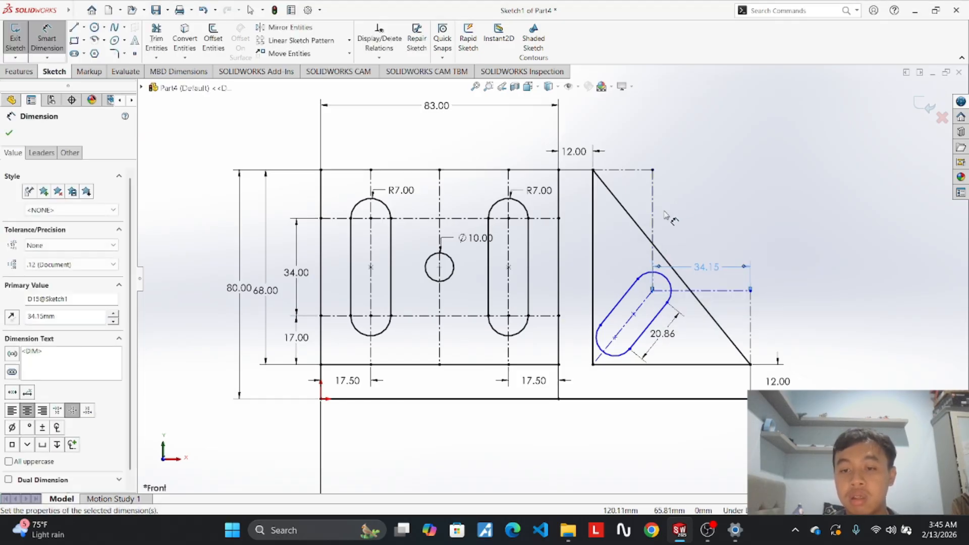
{"action": "left_click", "coordinate": [654, 225]}
{"action": "left_click", "coordinate": [683, 218]}
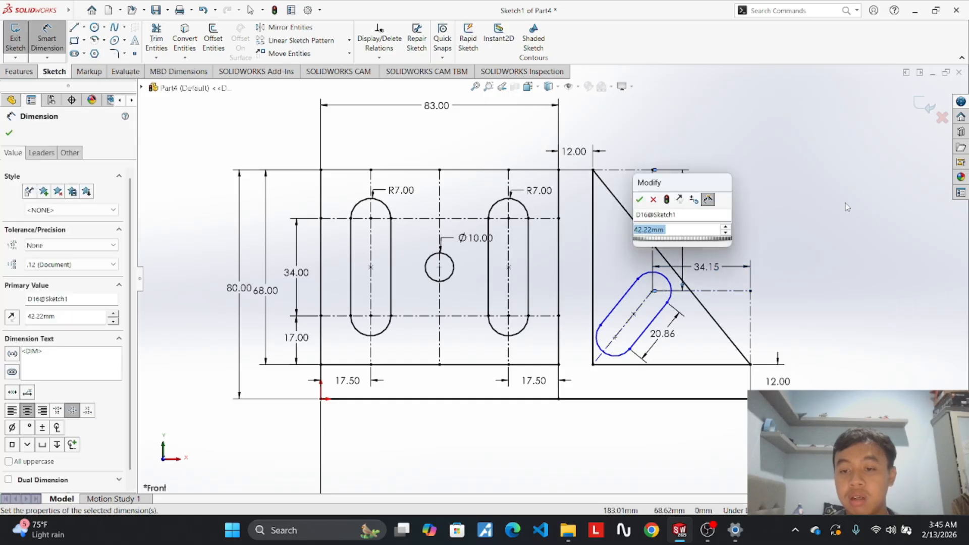
{"action": "key", "text": "Return"}
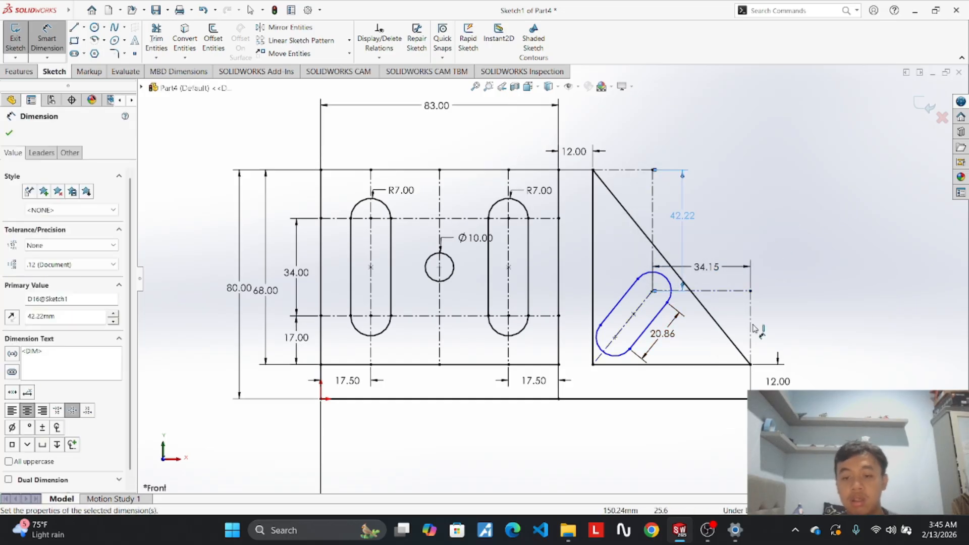
Set the length of the angled slot's straight edge to 20 mm.
{"action": "double_click", "coordinate": [662, 333]}
{"action": "type", "text": "20"}
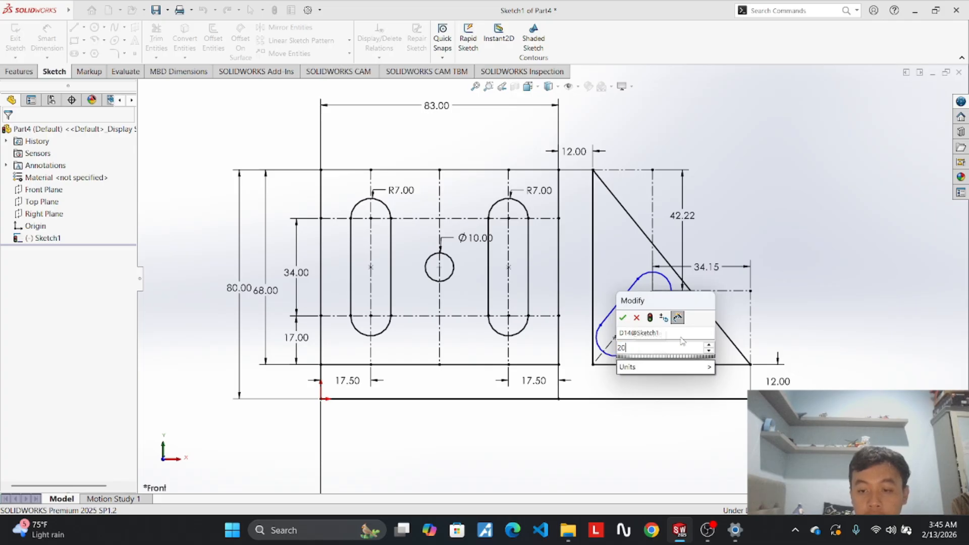
{"action": "key", "text": "Return"}
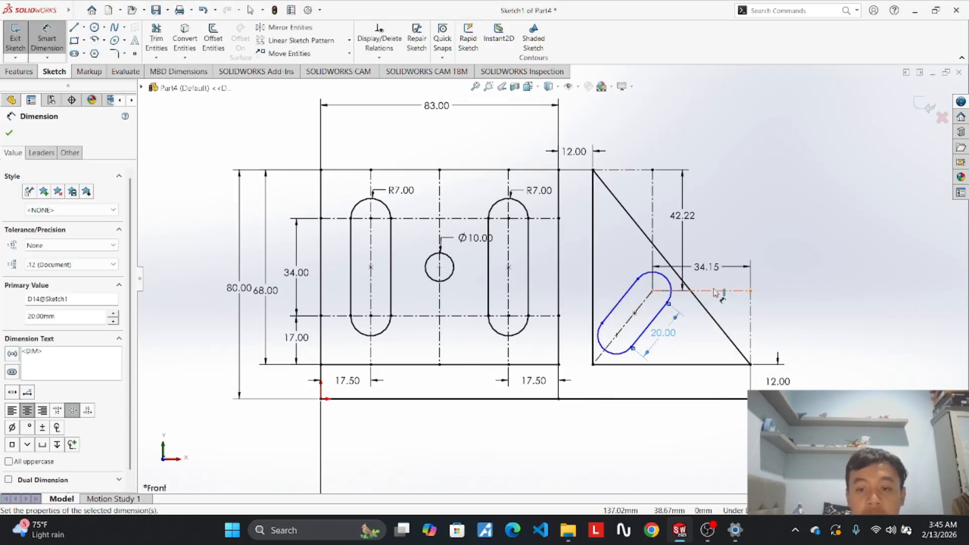
Dimension the angled slot's upper end arc with a 5 mm radius and shift its label slightly up beside the triangle's sloping edge.
{"action": "left_click", "coordinate": [650, 274]}
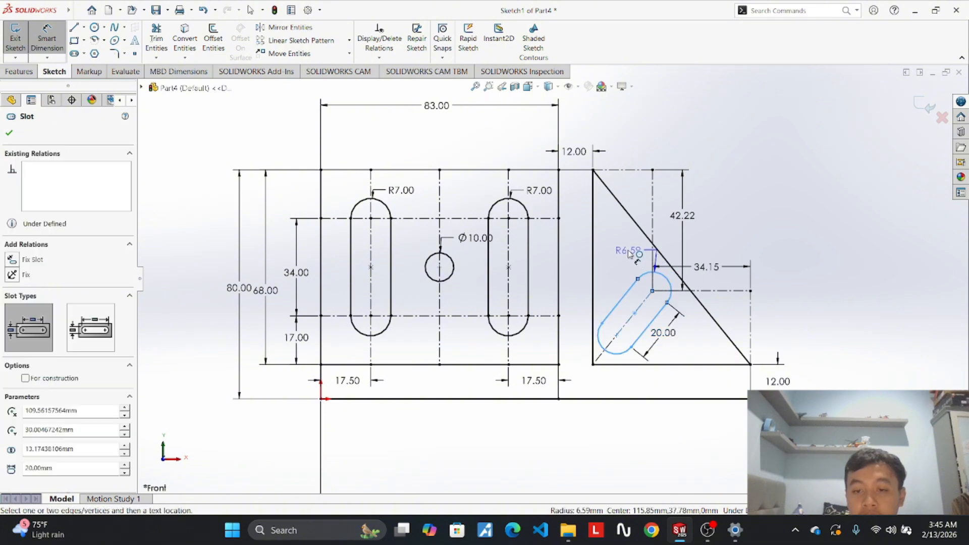
{"action": "left_click", "coordinate": [619, 254]}
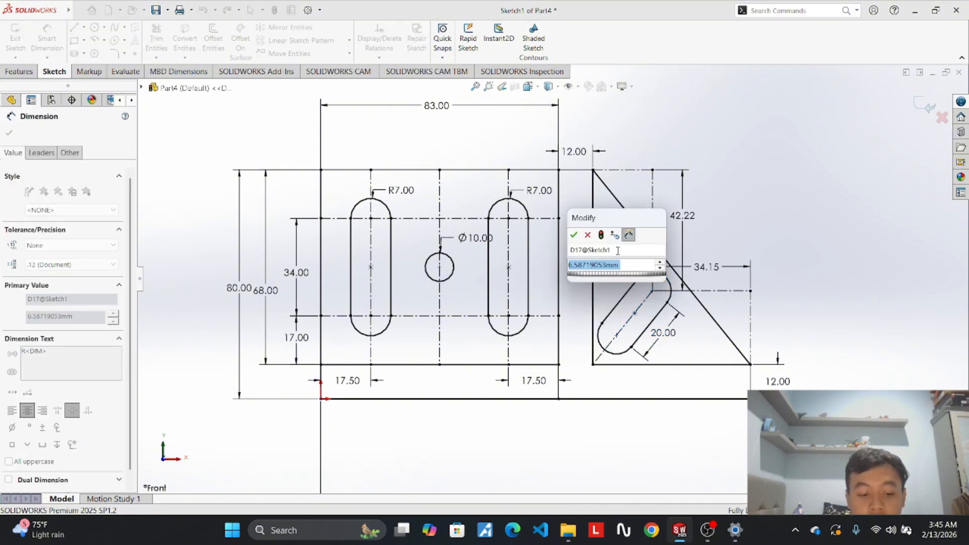
{"action": "type", "text": "5"}
{"action": "key", "text": "Return"}
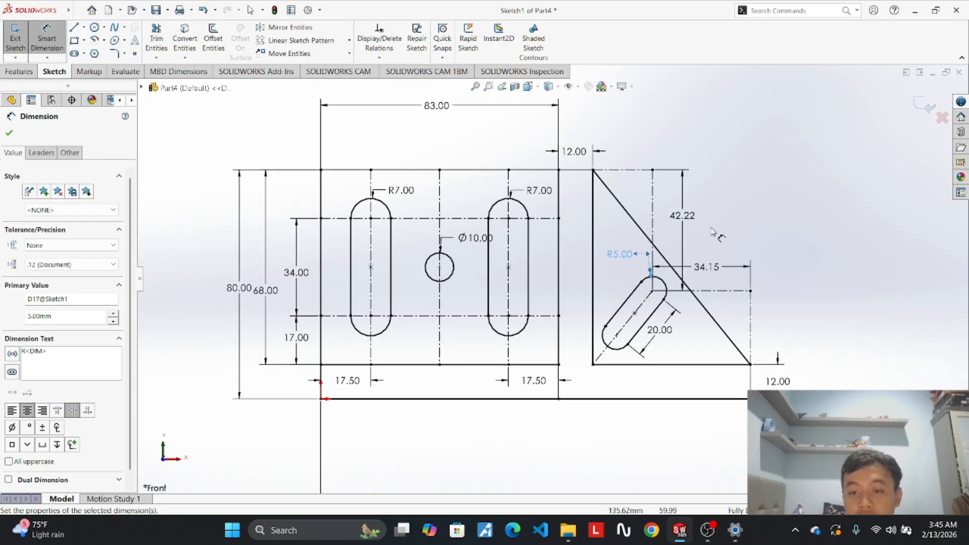
{"action": "mouse_move", "coordinate": [622, 255]}
{"action": "left_mouse_down"}
{"action": "mouse_move", "coordinate": [640, 288]}
{"action": "mouse_move", "coordinate": [699, 329]}
{"action": "mouse_move", "coordinate": [730, 329]}
{"action": "mouse_move", "coordinate": [682, 305]}
{"action": "mouse_move", "coordinate": [627, 248]}
{"action": "left_mouse_up"}
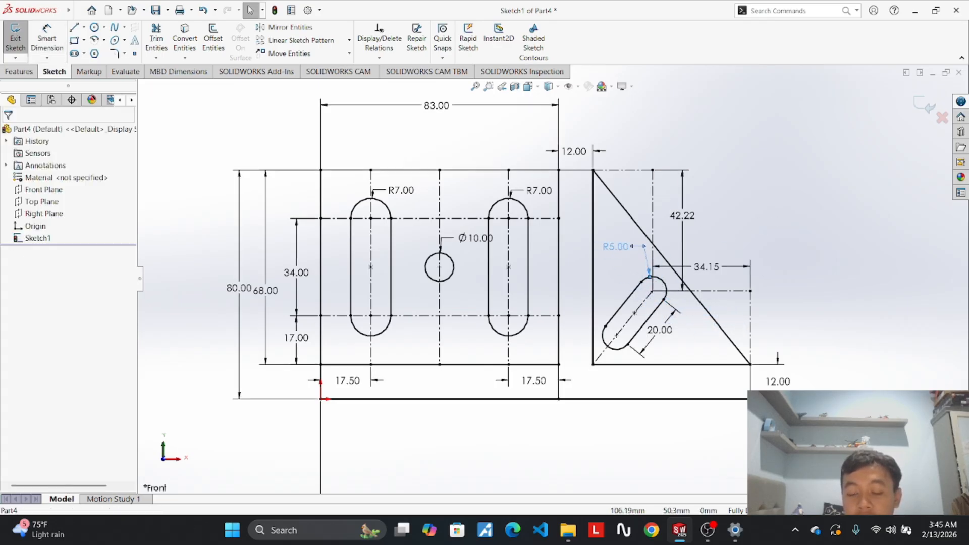
{"action": "left_click", "coordinate": [732, 203]}
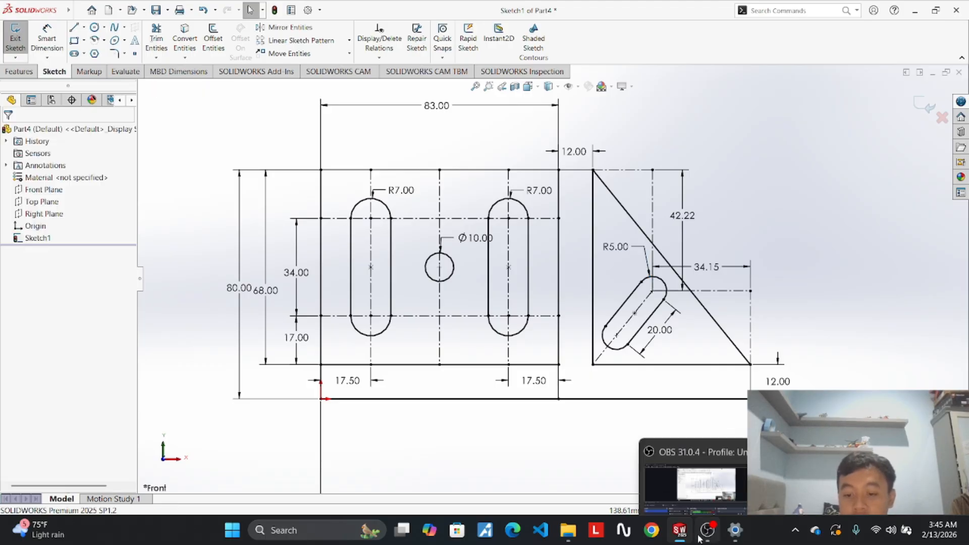
Compare the completed Part4 sketch with the Projek 1 Part 4 reference and view the whole sketch.
{"action": "mouse_move", "coordinate": [689, 534]}
{"action": "mouse_move", "coordinate": [705, 476]}
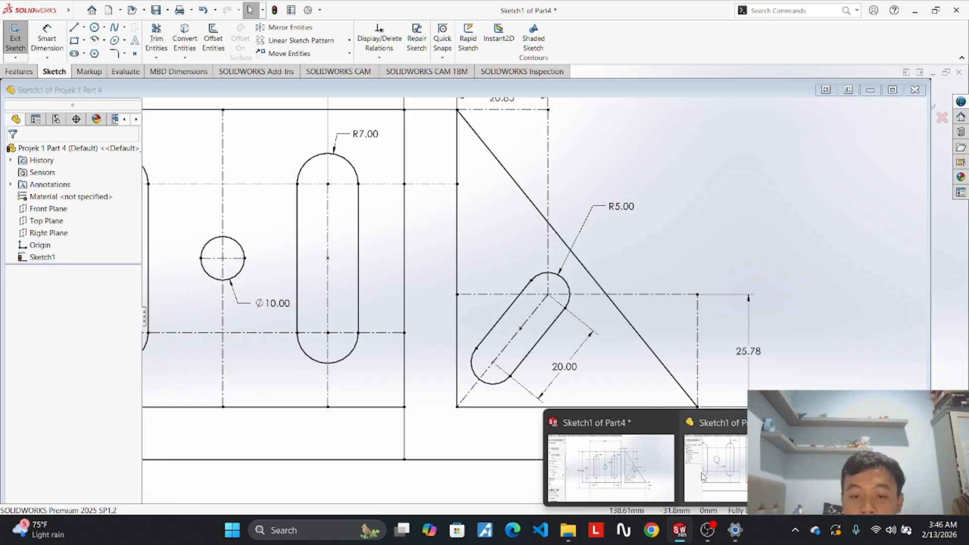
{"action": "mouse_move", "coordinate": [666, 473]}
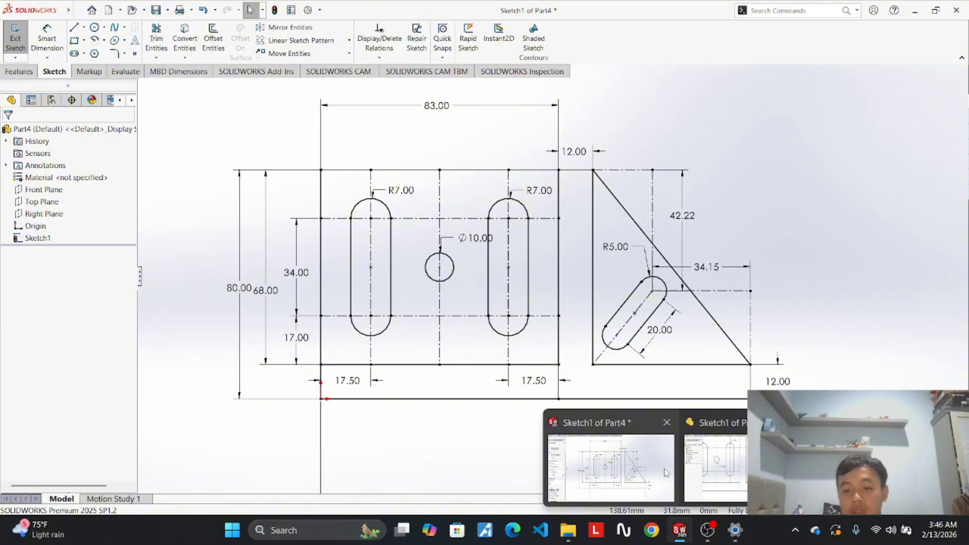
{"action": "left_click", "coordinate": [667, 473]}
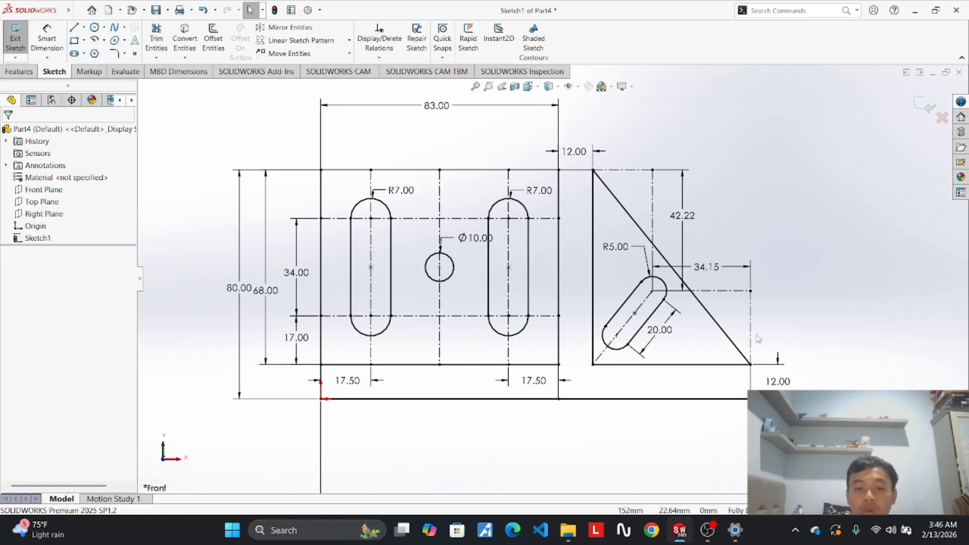
{"action": "key", "text": "f"}
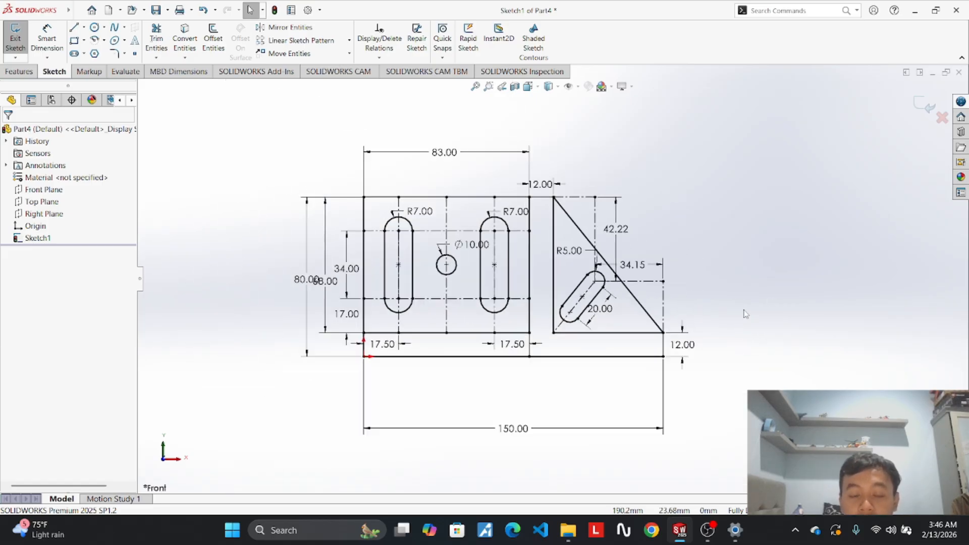
{"action": "scroll", "coordinate": [702, 284], "scroll_direction": "down", "scroll_amount": 4}
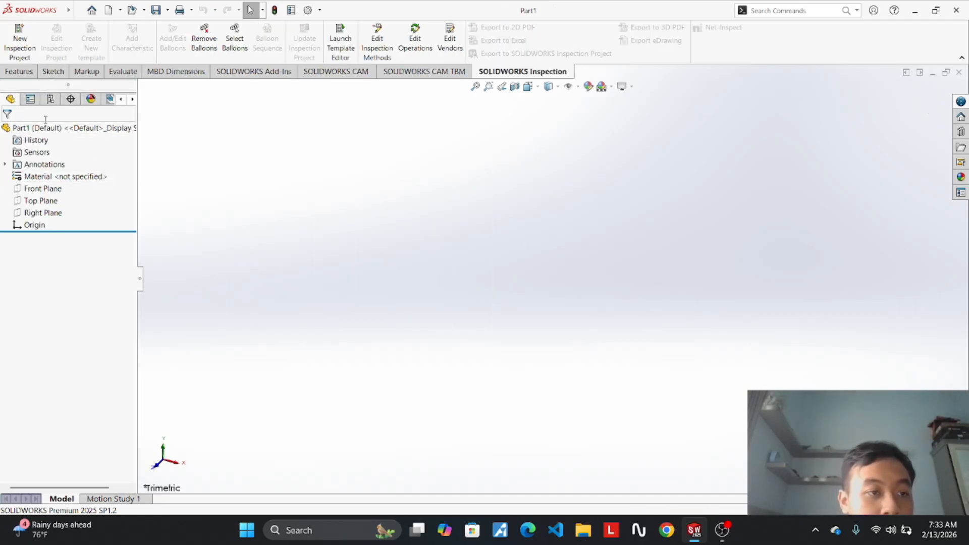
Examine the Projek 1 Part 5 reference sketch, covering its stepped upper section, curved edge, small fillets and dimensions.
{"action": "mouse_move", "coordinate": [695, 530]}
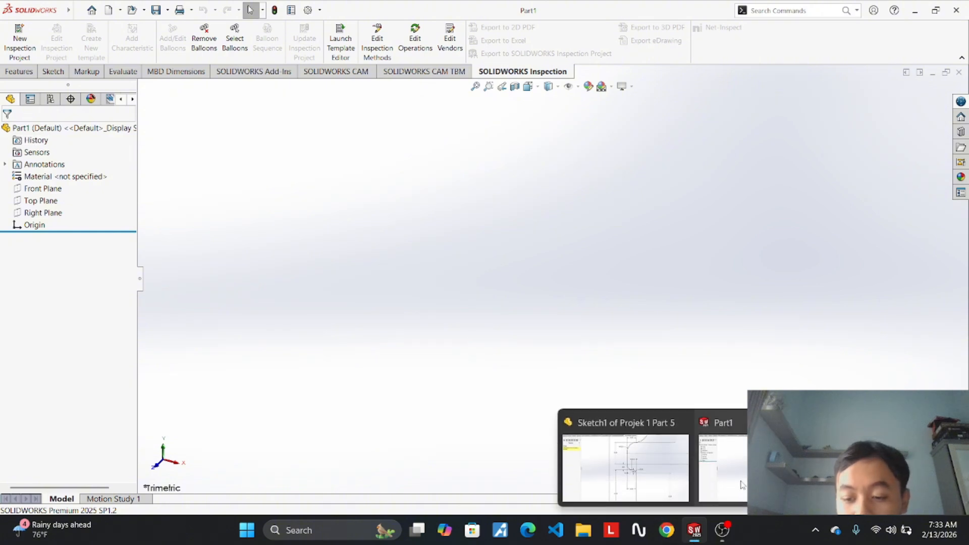
{"action": "left_click", "coordinate": [623, 467]}
{"action": "scroll", "coordinate": [538, 279], "scroll_direction": "down", "scroll_amount": 6}
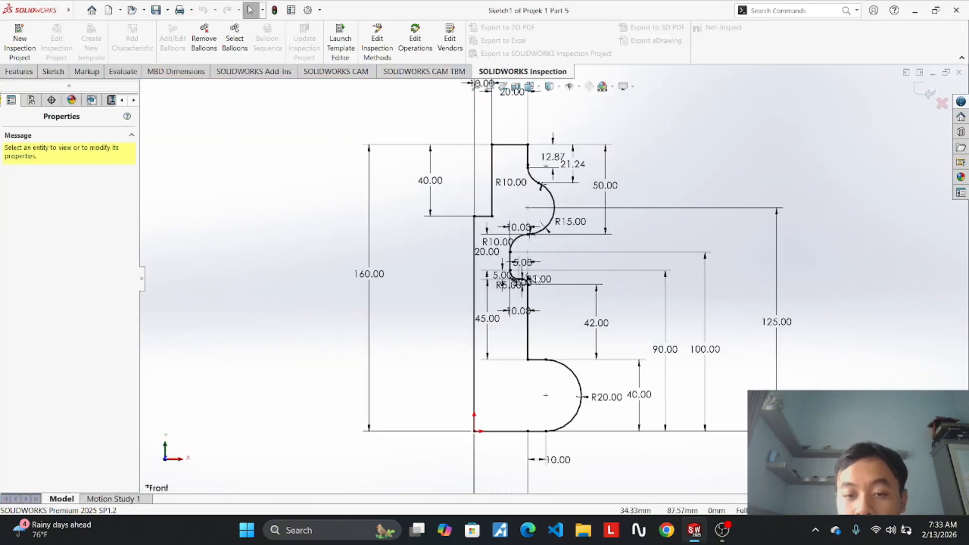
{"action": "scroll", "coordinate": [538, 279], "scroll_direction": "up", "scroll_amount": 8}
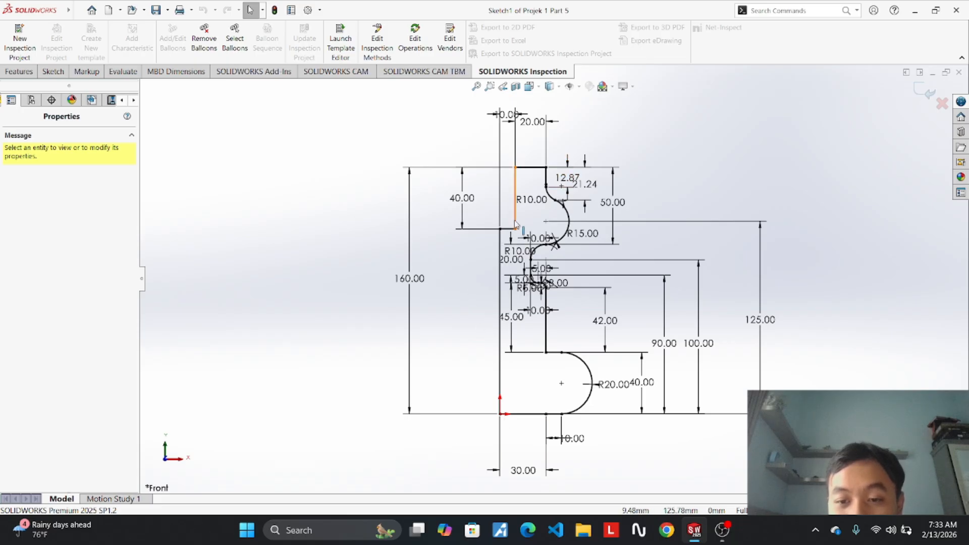
{"action": "scroll", "coordinate": [516, 225], "scroll_direction": "down", "scroll_amount": 3}
{"action": "scroll", "coordinate": [516, 224], "scroll_direction": "up", "scroll_amount": 4}
{"action": "scroll", "coordinate": [552, 234], "scroll_direction": "down", "scroll_amount": 5}
{"action": "scroll", "coordinate": [552, 234], "scroll_direction": "up", "scroll_amount": 2}
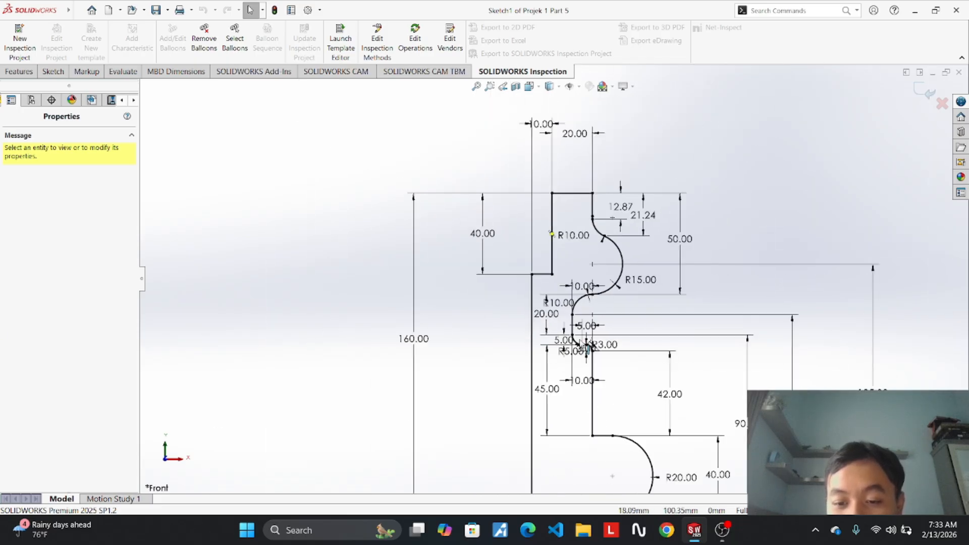
{"action": "scroll", "coordinate": [580, 343], "scroll_direction": "up", "scroll_amount": 2}
{"action": "scroll", "coordinate": [567, 379], "scroll_direction": "down", "scroll_amount": 2}
{"action": "scroll", "coordinate": [570, 295], "scroll_direction": "down", "scroll_amount": 2}
{"action": "scroll", "coordinate": [570, 293], "scroll_direction": "up", "scroll_amount": 1}
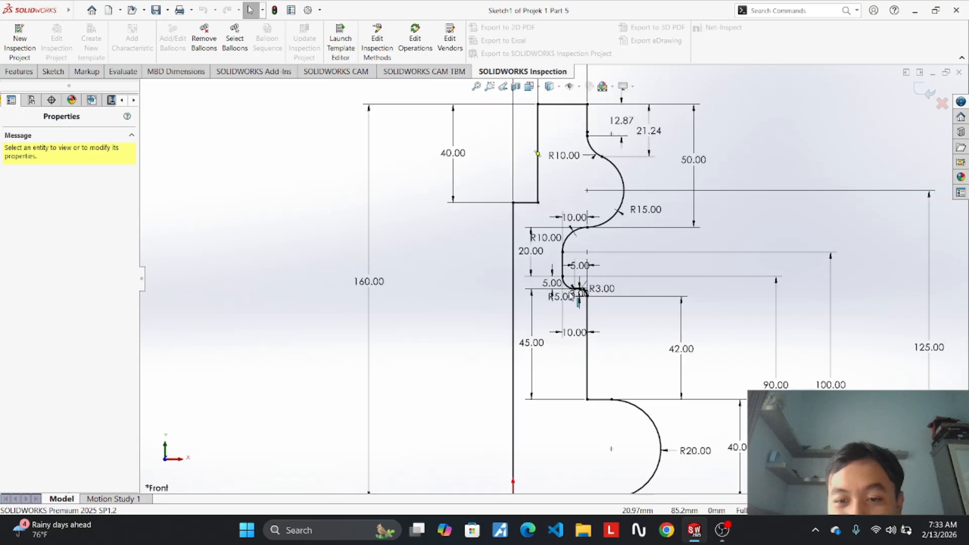
{"action": "scroll", "coordinate": [575, 298], "scroll_direction": "down", "scroll_amount": 3}
{"action": "scroll", "coordinate": [554, 294], "scroll_direction": "up", "scroll_amount": 3}
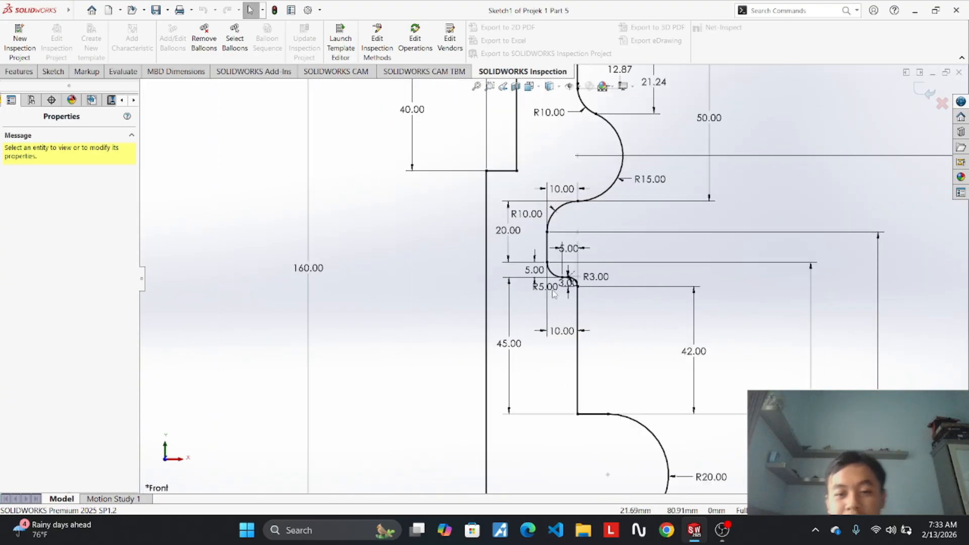
{"action": "scroll", "coordinate": [554, 295], "scroll_direction": "up", "scroll_amount": 3}
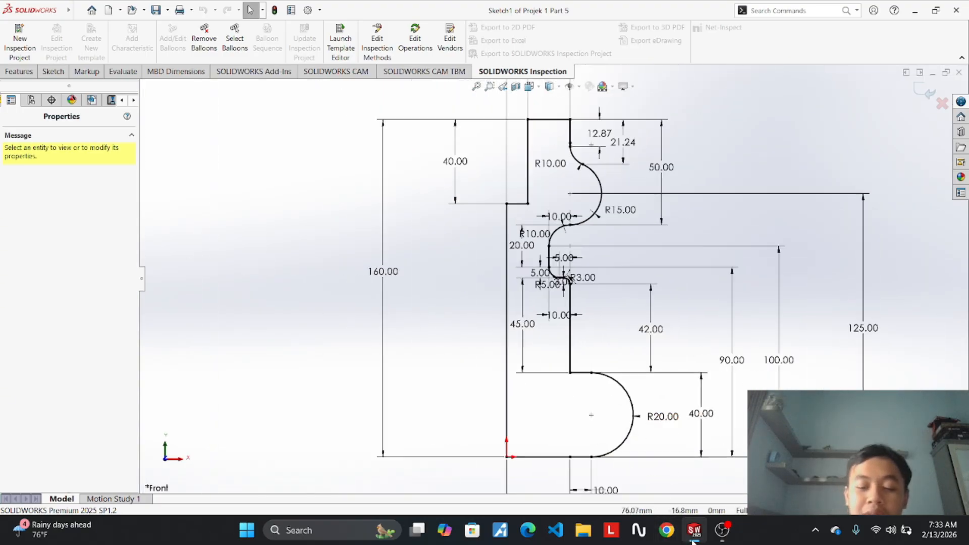
Switch to Part1, start a sketch on the Front Plane and draw a corner rectangle up from the origin, about 93 mm tall.
{"action": "mouse_move", "coordinate": [695, 540]}
{"action": "left_click", "coordinate": [787, 444]}
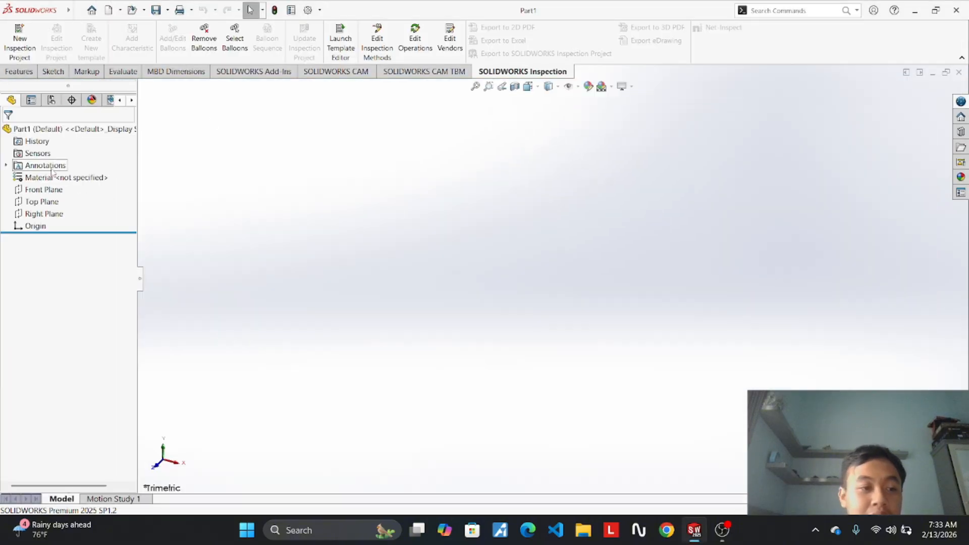
{"action": "left_click", "coordinate": [44, 189]}
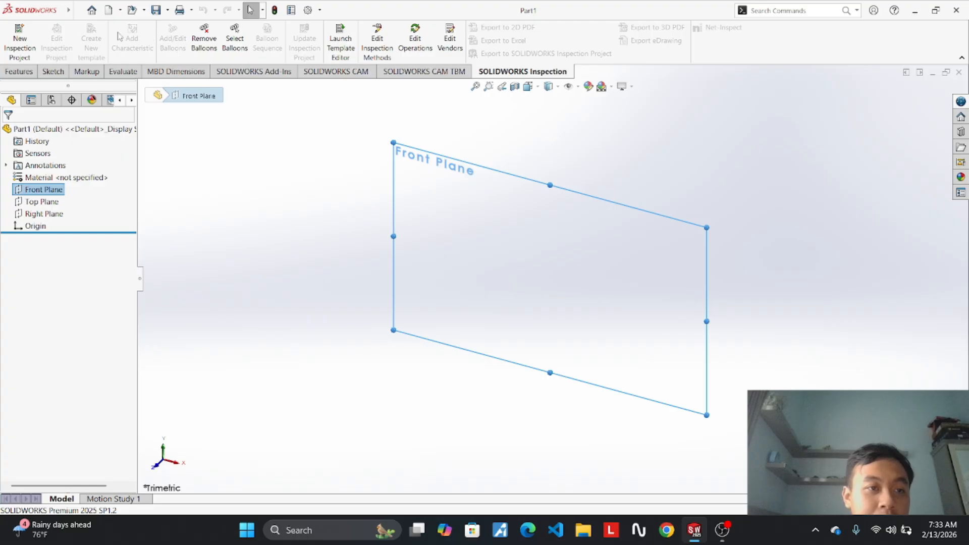
{"action": "left_click", "coordinate": [53, 71]}
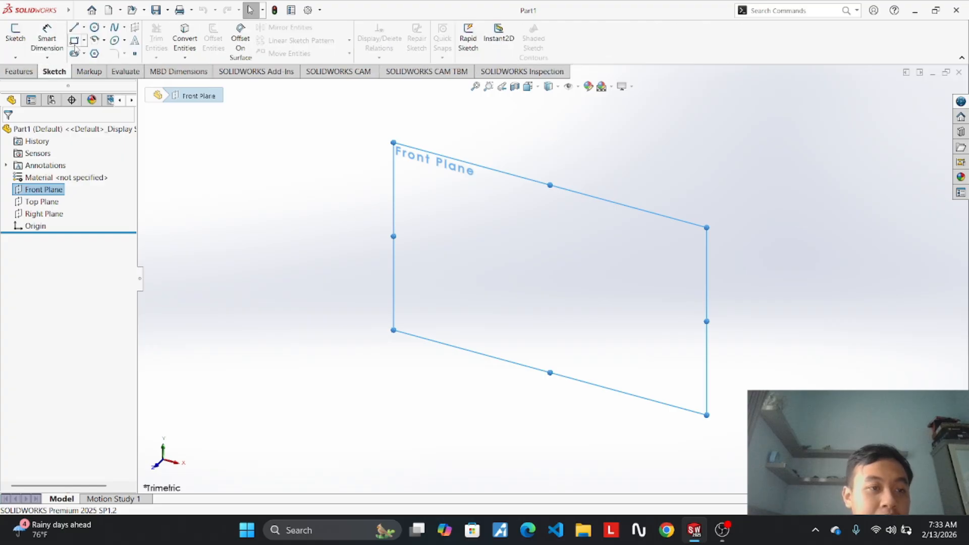
{"action": "left_click", "coordinate": [75, 43]}
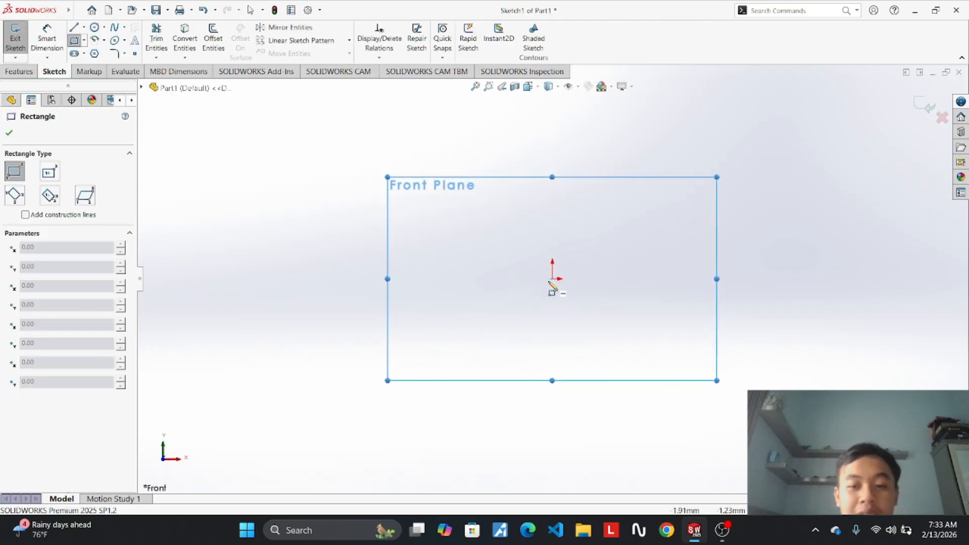
{"action": "mouse_move", "coordinate": [552, 278]}
{"action": "left_mouse_down"}
{"action": "mouse_move", "coordinate": [600, 179]}
{"action": "mouse_move", "coordinate": [665, 107]}
{"action": "left_mouse_up"}
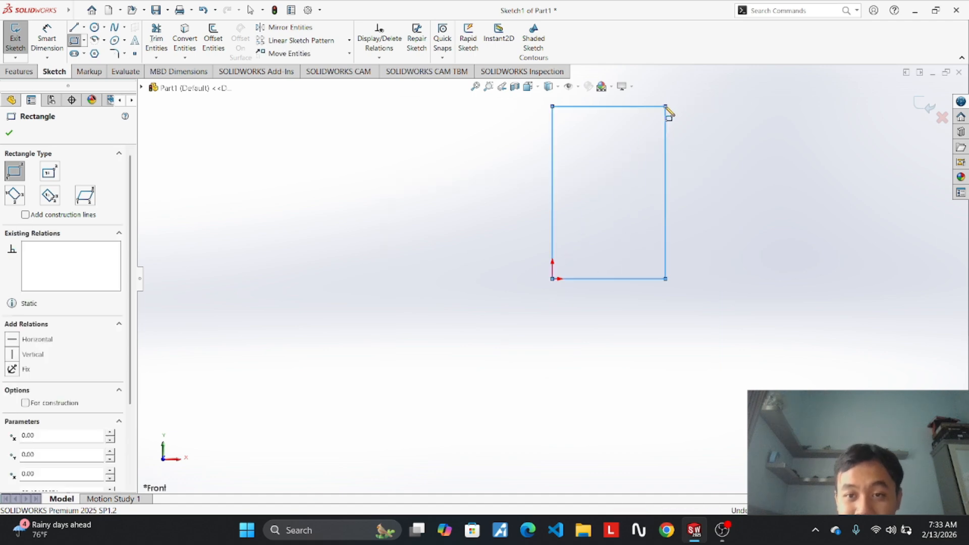
Start Smart Dimension, check the Projek 1 Part 5 reference for the profile's overall height and base width, and return to Part1.
{"action": "left_click", "coordinate": [47, 36]}
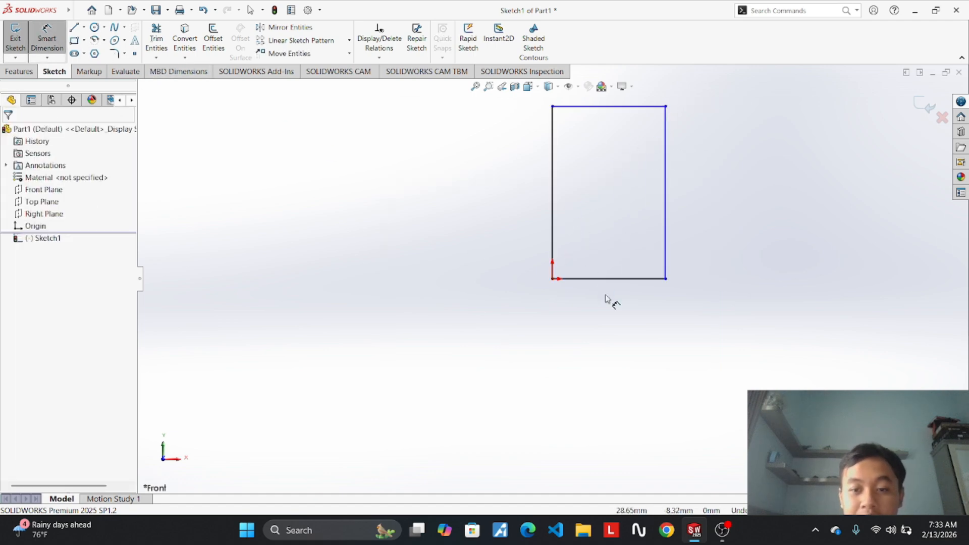
{"action": "mouse_move", "coordinate": [695, 538]}
{"action": "left_click", "coordinate": [655, 475]}
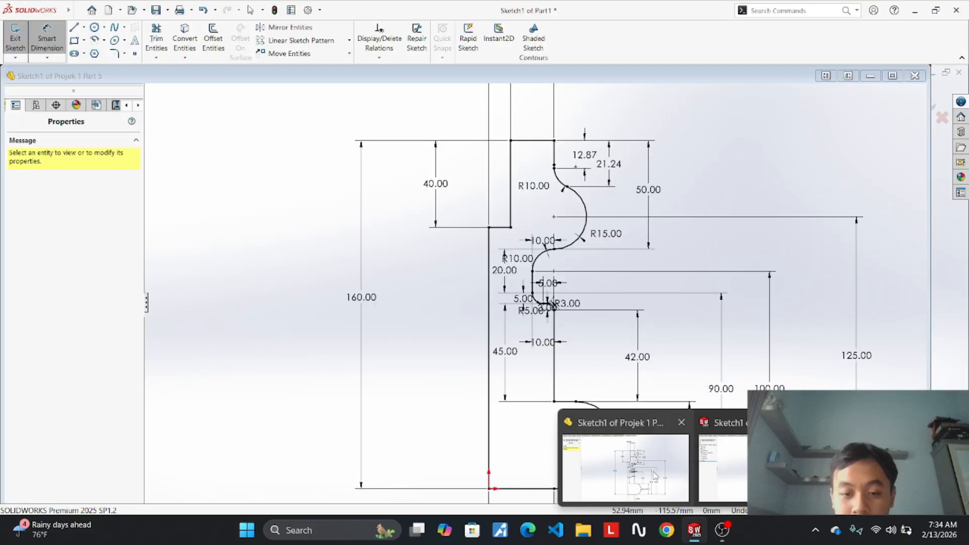
{"action": "left_click", "coordinate": [655, 476]}
{"action": "scroll", "coordinate": [622, 424], "scroll_direction": "down", "scroll_amount": 2}
{"action": "scroll", "coordinate": [619, 417], "scroll_direction": "up", "scroll_amount": 3}
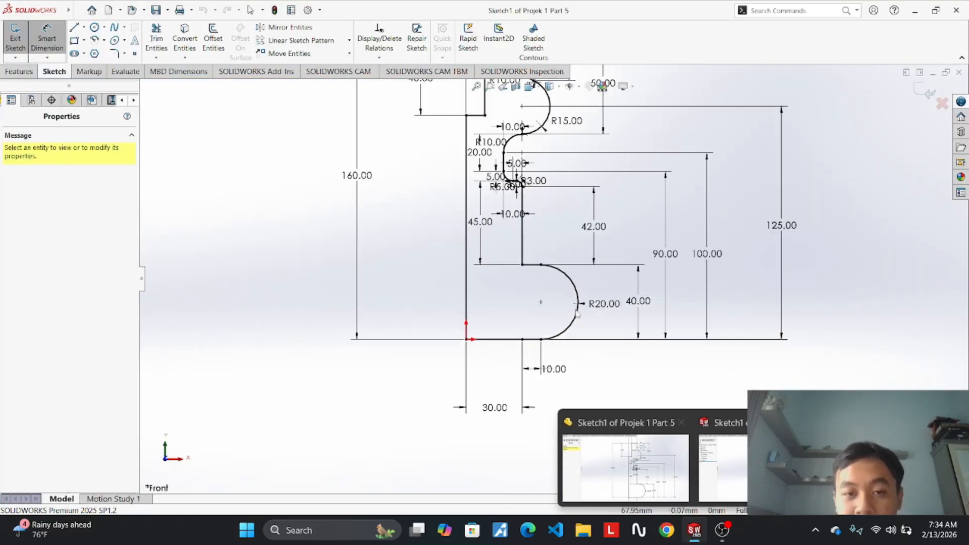
{"action": "scroll", "coordinate": [553, 283], "scroll_direction": "up", "scroll_amount": 1}
{"action": "scroll", "coordinate": [551, 273], "scroll_direction": "down", "scroll_amount": 2}
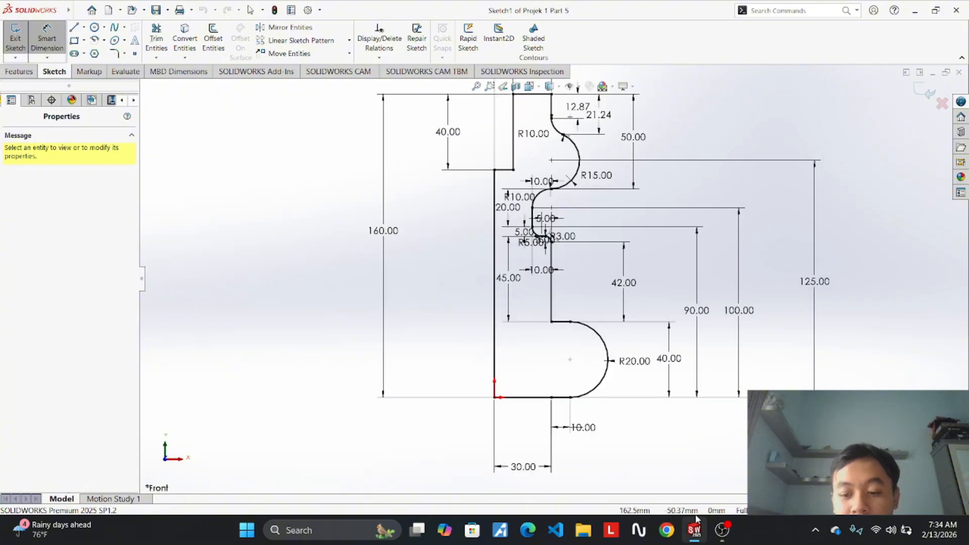
{"action": "mouse_move", "coordinate": [697, 529]}
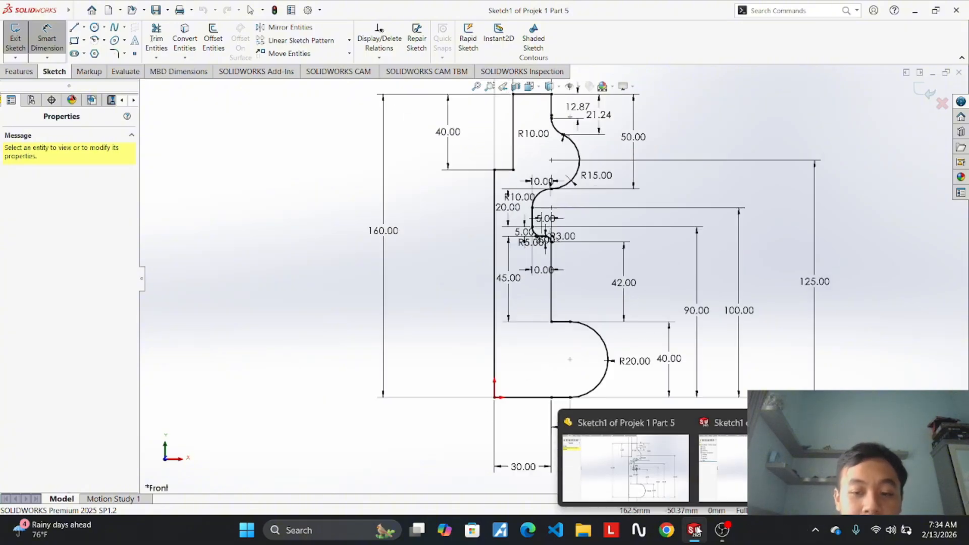
{"action": "left_click", "coordinate": [723, 467]}
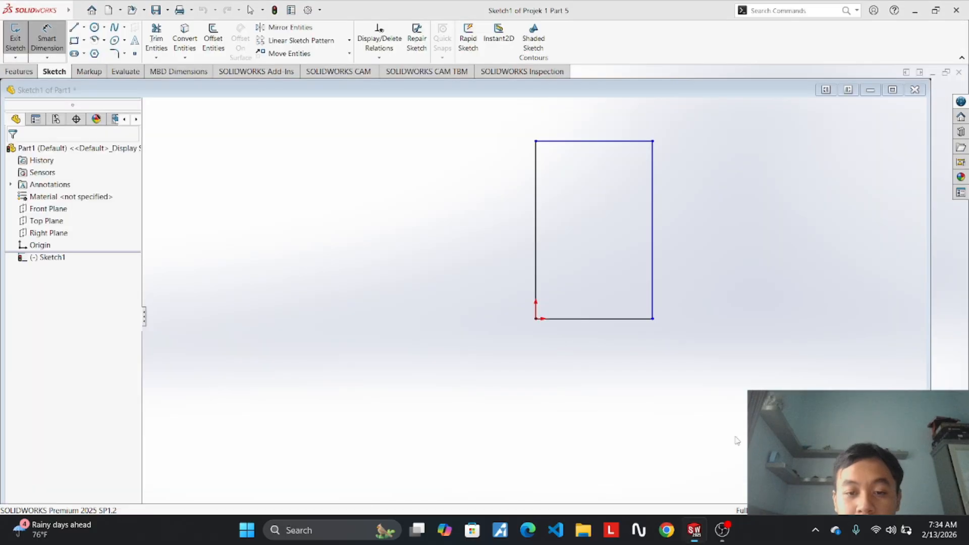
Dimension the rectangle's vertical edge to 160 mm and its base to 30 mm.
{"action": "left_click", "coordinate": [554, 216]}
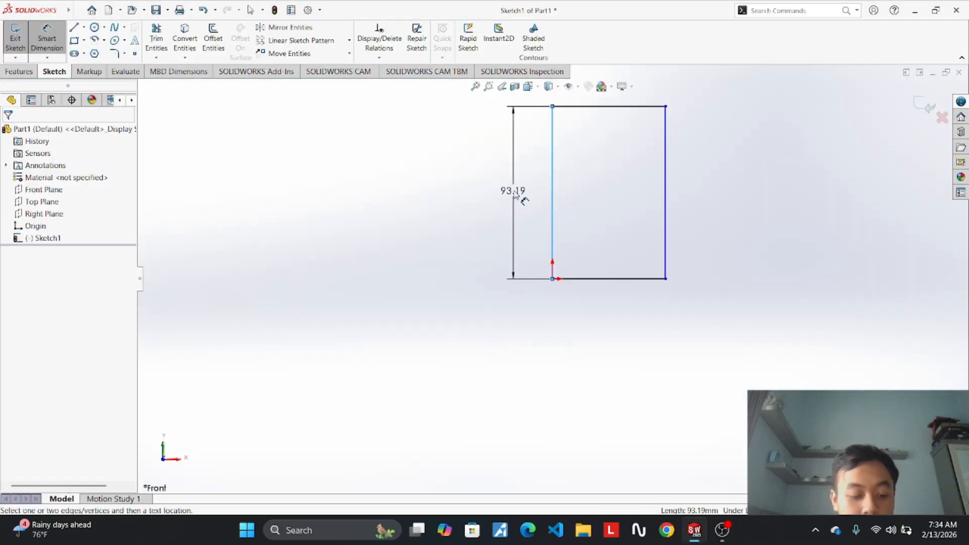
{"action": "left_click", "coordinate": [515, 197]}
{"action": "type", "text": "160"}
{"action": "key", "text": "Return"}
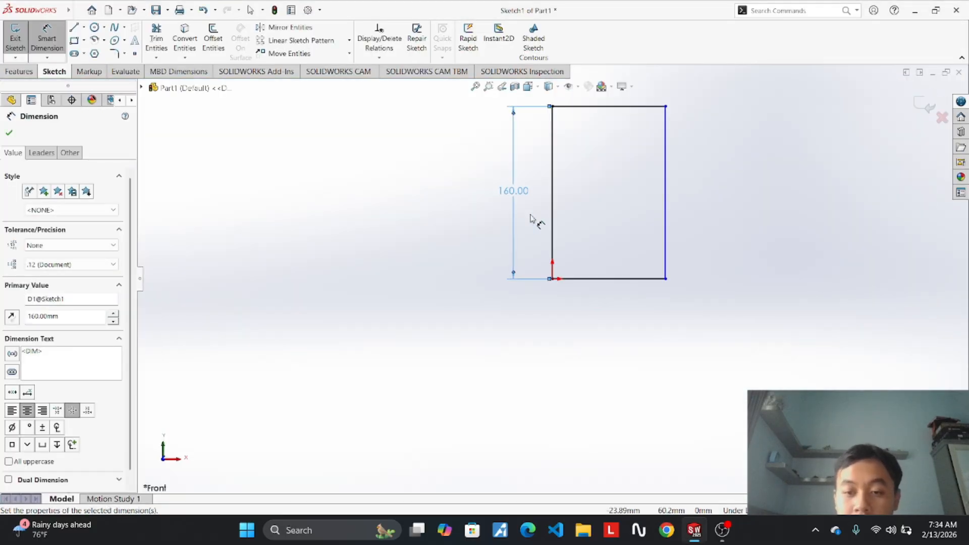
{"action": "left_click", "coordinate": [611, 278]}
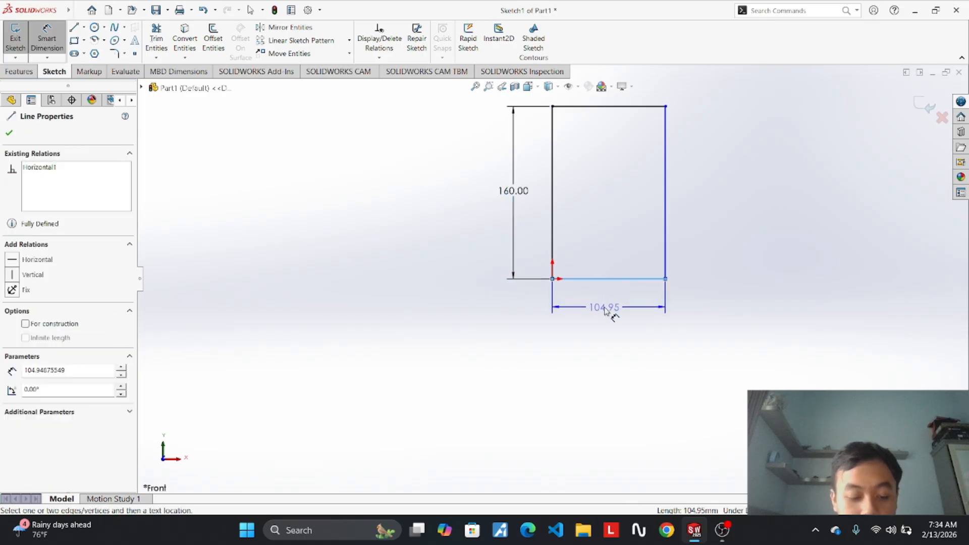
{"action": "left_click", "coordinate": [615, 324]}
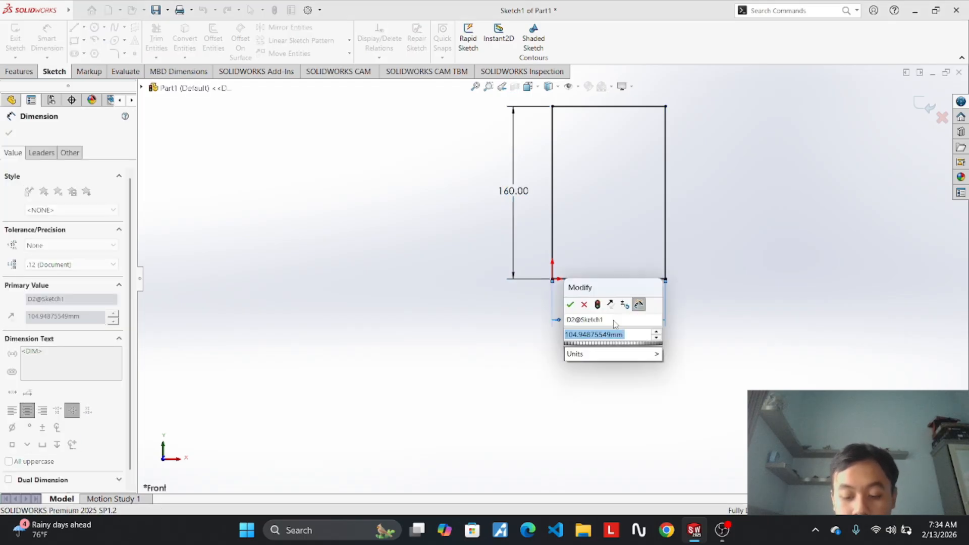
{"action": "type", "text": "30.00mm"}
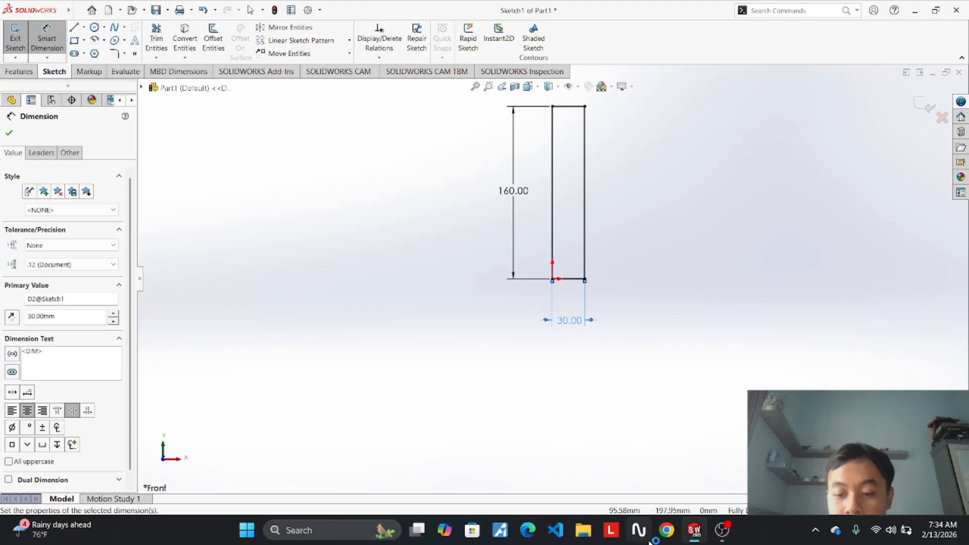
Check the Projek 1 Part 5 reference sketch for the size of the rounded lower section and return to Part1.
{"action": "mouse_move", "coordinate": [694, 530]}
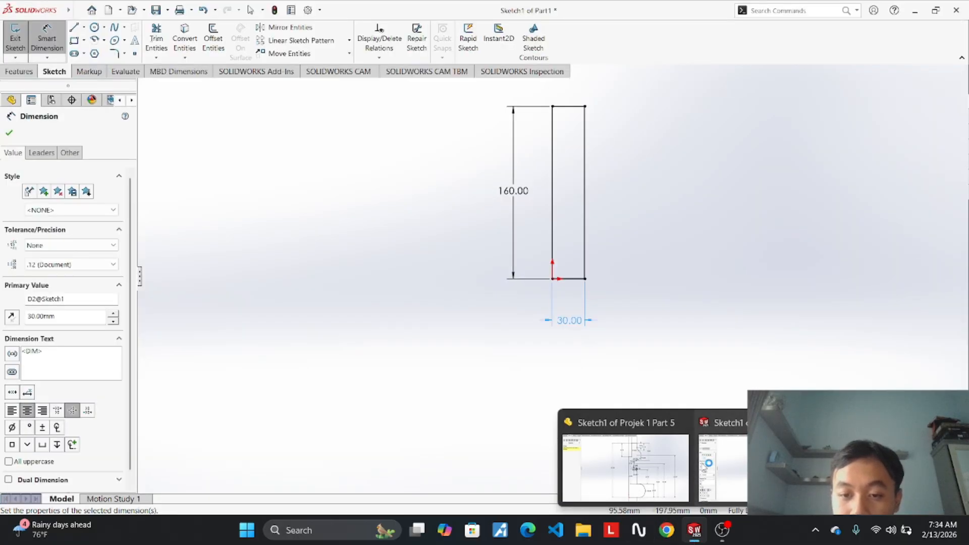
{"action": "mouse_move", "coordinate": [660, 472]}
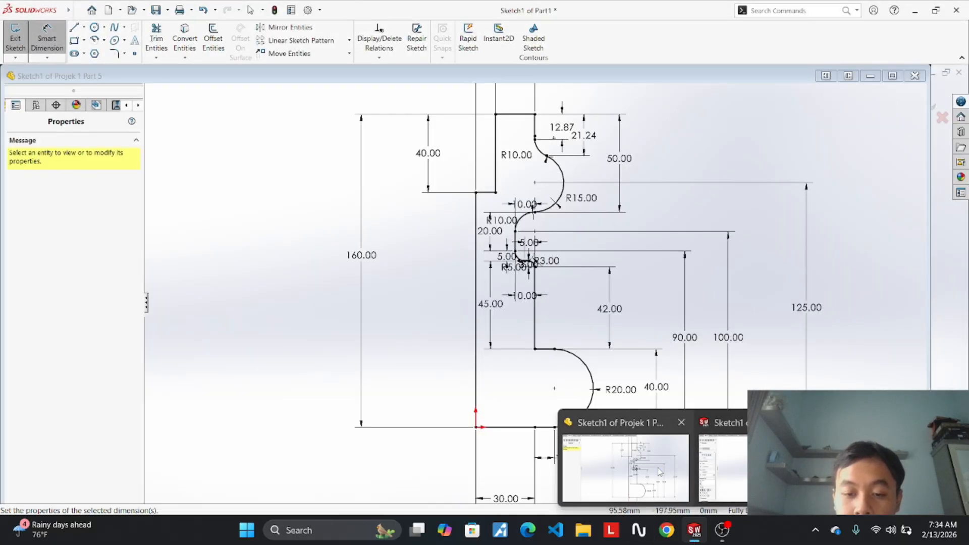
{"action": "left_click", "coordinate": [660, 472]}
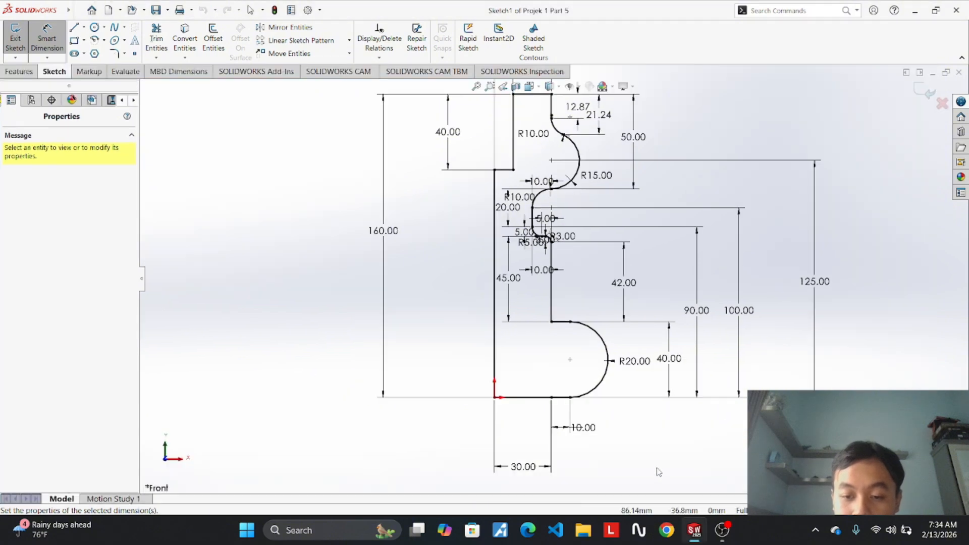
{"action": "mouse_move", "coordinate": [694, 530]}
{"action": "left_click", "coordinate": [699, 462]}
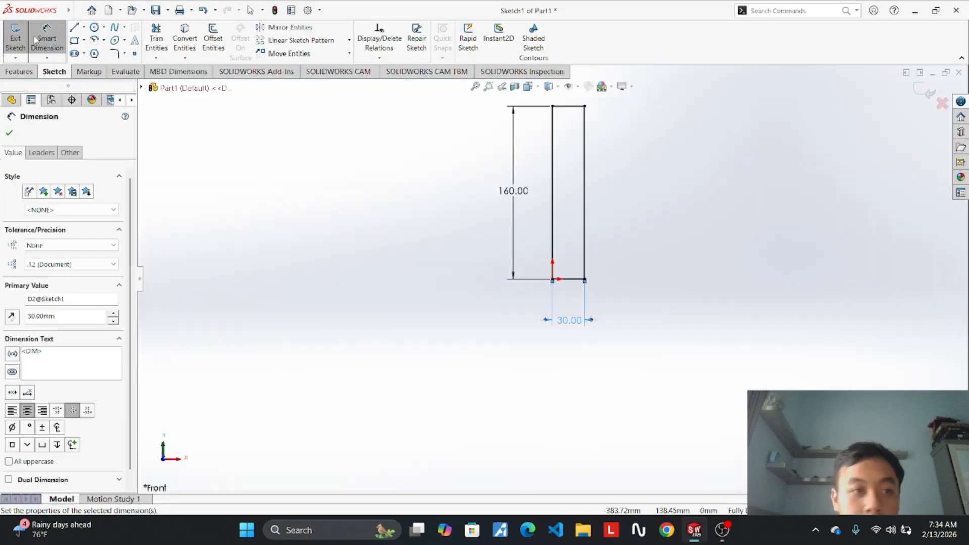
Draw a corner rectangle outward from the profile's lower-right corner, about 29 mm wide and 47 mm tall.
{"action": "left_click", "coordinate": [83, 40]}
{"action": "left_click", "coordinate": [93, 55]}
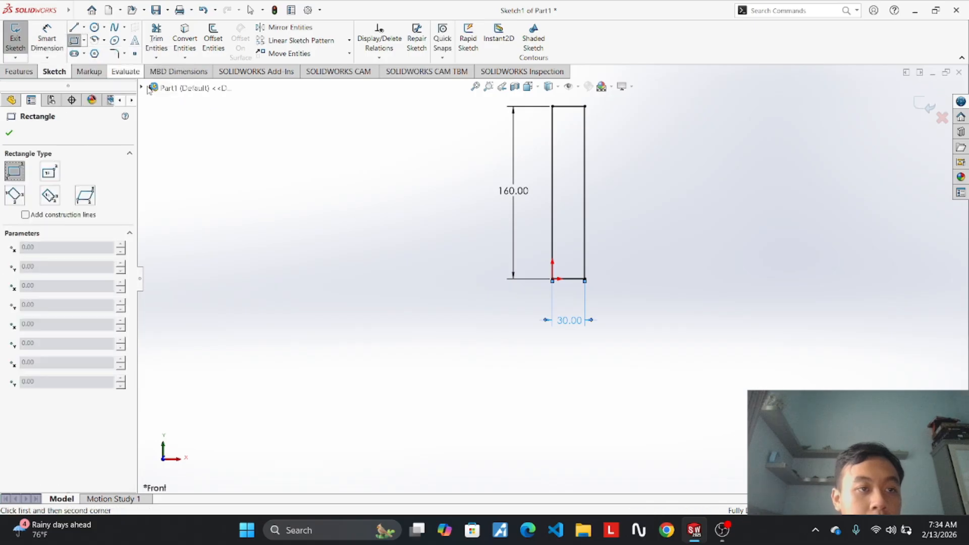
{"action": "left_click", "coordinate": [586, 278]}
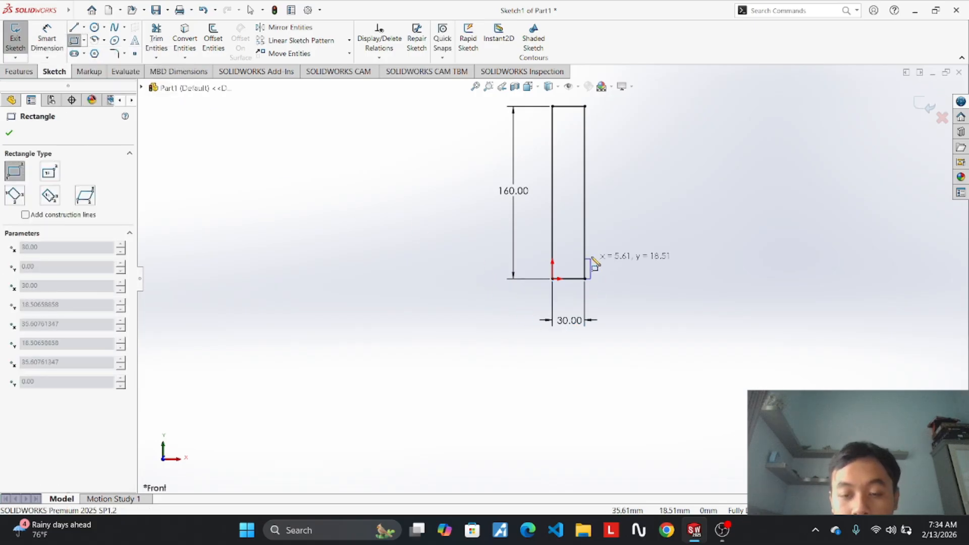
{"action": "left_click", "coordinate": [616, 228]}
Dimension the small rectangle's bottom edge to 10 mm with Smart Dimension.
{"action": "left_click", "coordinate": [47, 39]}
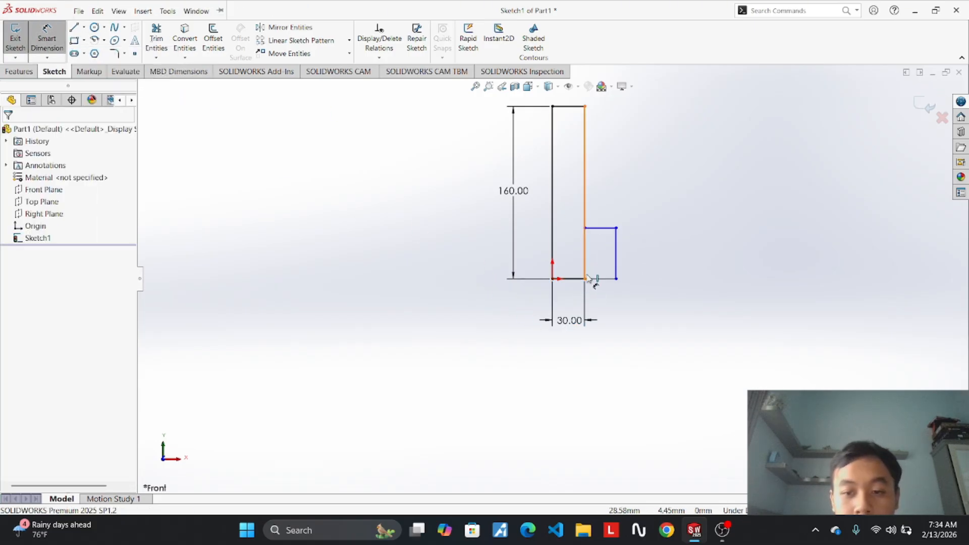
{"action": "left_click", "coordinate": [602, 279]}
{"action": "left_click", "coordinate": [606, 303]}
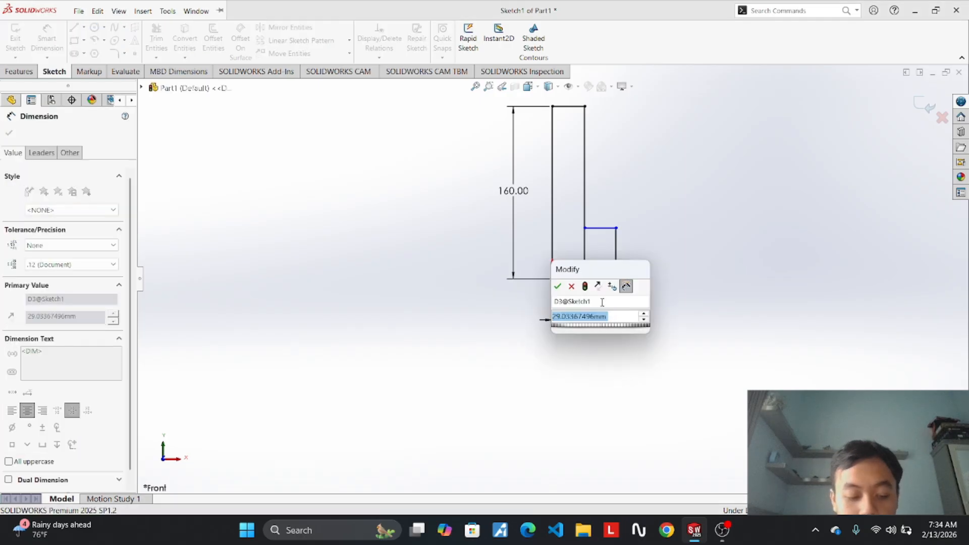
{"action": "type", "text": "30"}
{"action": "key", "text": "Return"}
Dimension the small rectangle's outer vertical edge to 40 mm.
{"action": "scroll", "coordinate": [599, 299], "scroll_direction": "down", "scroll_amount": 5}
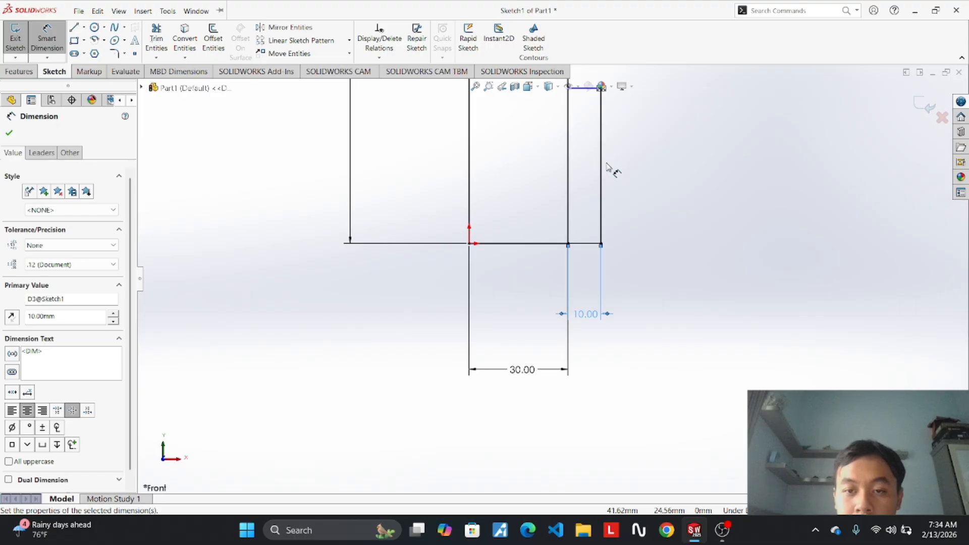
{"action": "scroll", "coordinate": [609, 169], "scroll_direction": "up", "scroll_amount": 2}
{"action": "left_click", "coordinate": [582, 209]}
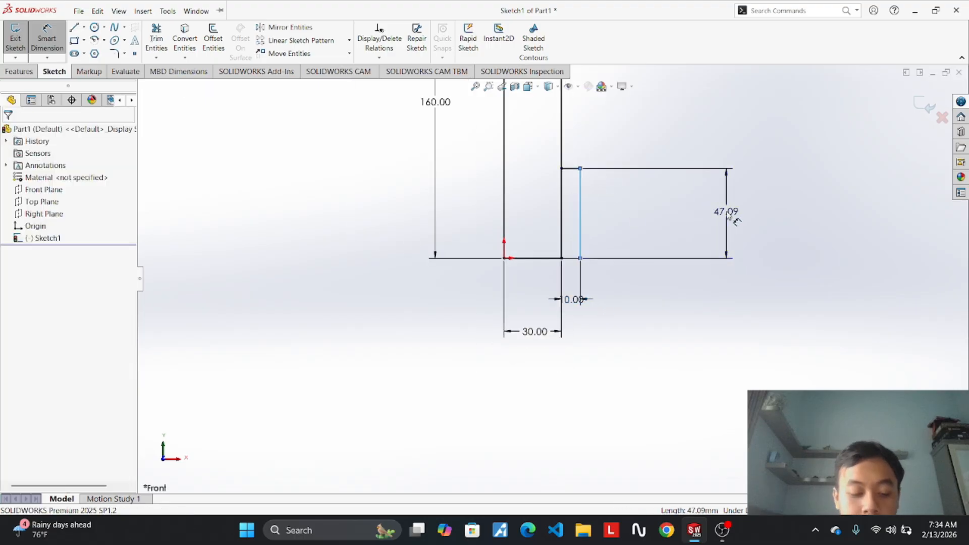
{"action": "left_click", "coordinate": [729, 216]}
{"action": "type", "text": "40"}
{"action": "key", "text": "Return"}
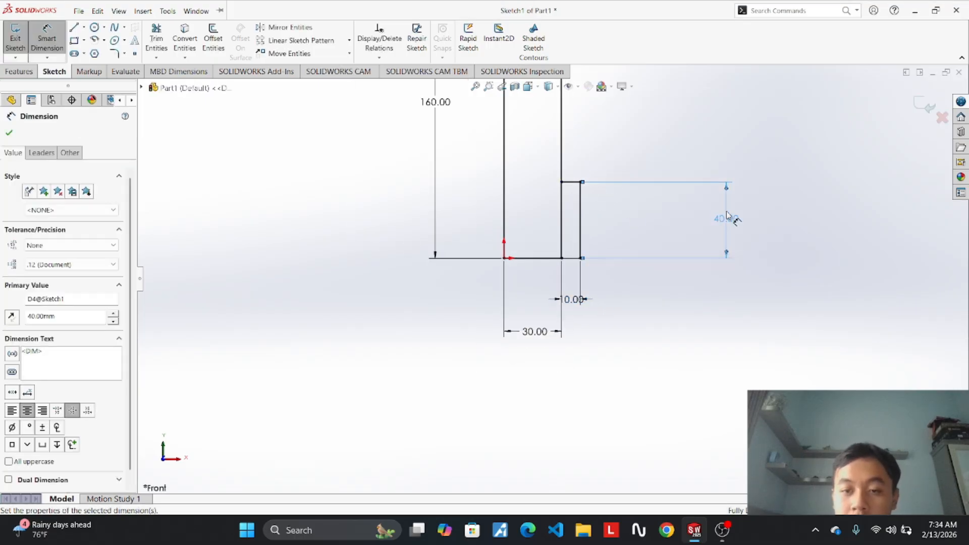
{"action": "left_click", "coordinate": [683, 105]}
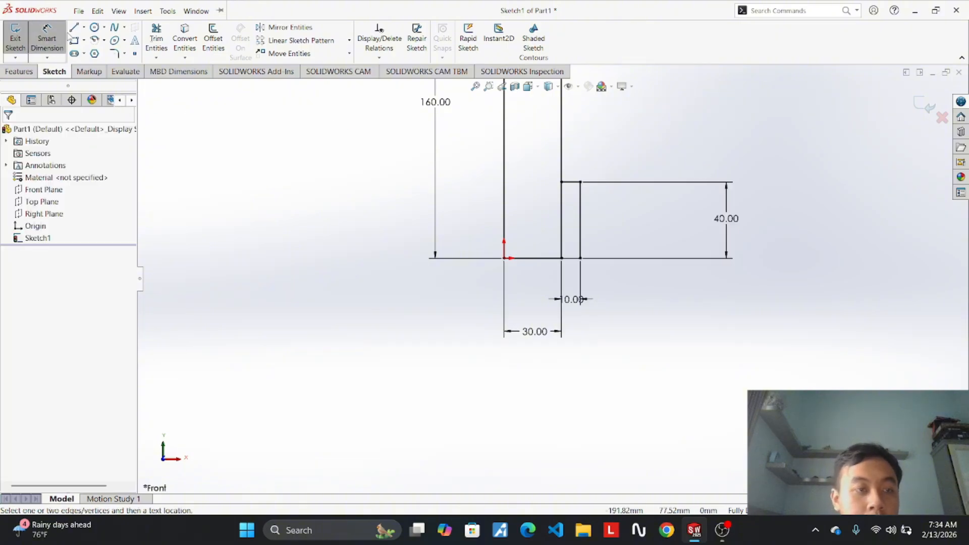
Draw a circle centred on the midpoint of the small rectangle's outer edge and set its radius to 20 mm.
{"action": "left_click", "coordinate": [95, 28]}
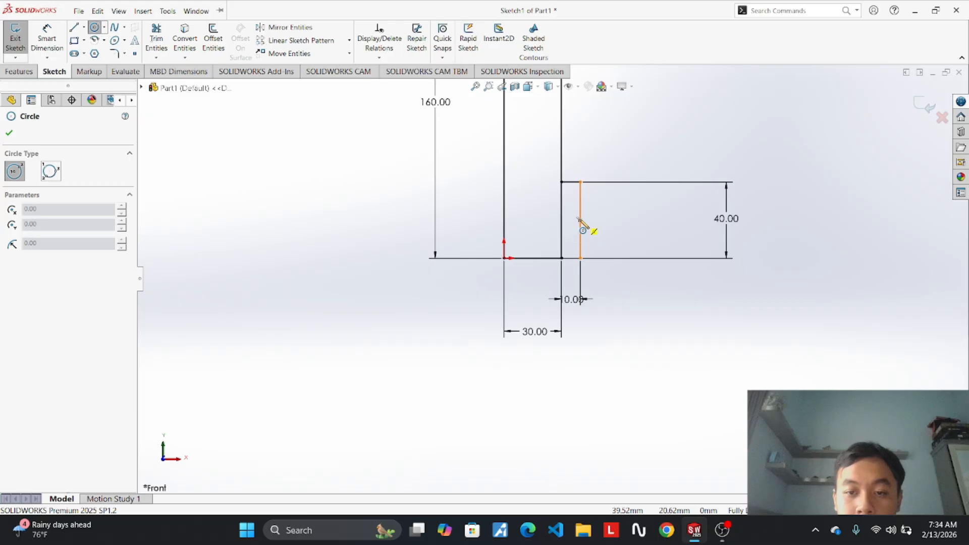
{"action": "left_click", "coordinate": [581, 220]}
{"action": "left_click", "coordinate": [616, 240]}
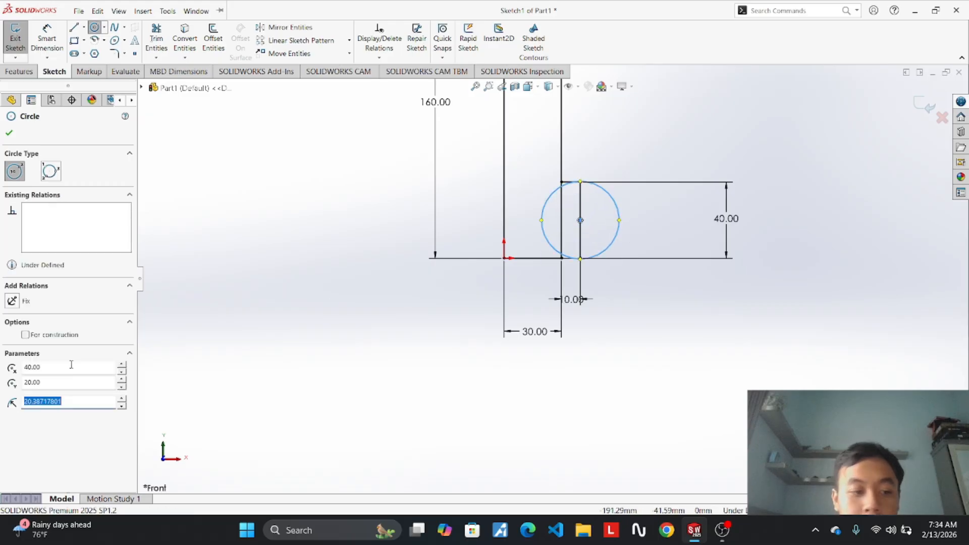
{"action": "type", "text": "20"}
{"action": "key", "text": "Return"}
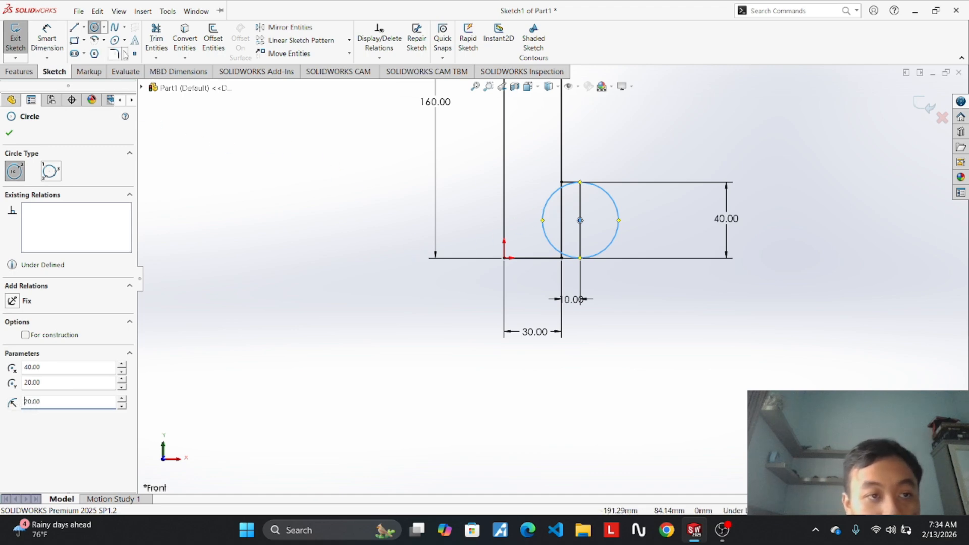
Power trim the circle's inner part and the interior vertical lines, leaving one continuous outline with a rounded lower bulge.
{"action": "left_click", "coordinate": [156, 39]}
{"action": "left_click_drag", "start_coordinate": [530, 210], "coordinate": [560, 222]}
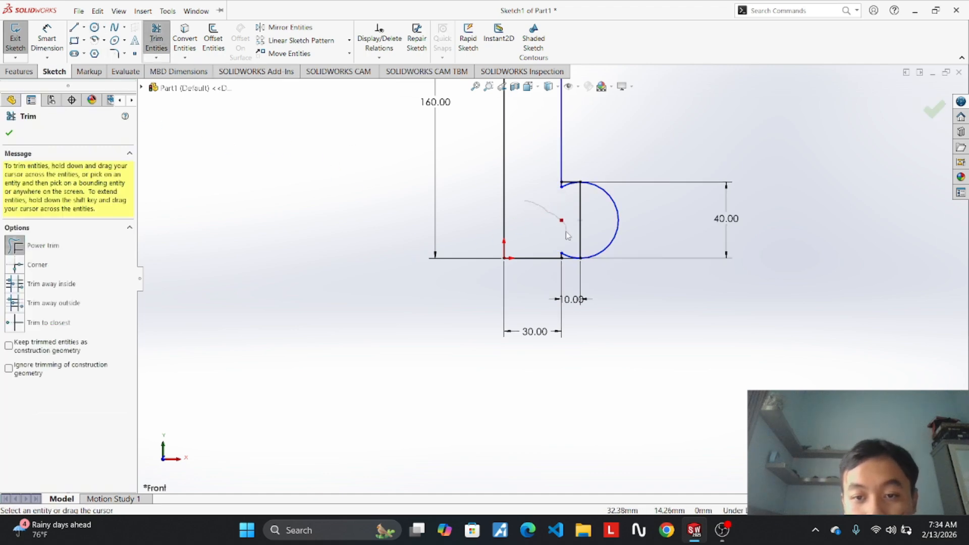
{"action": "left_click_drag", "start_coordinate": [557, 257], "coordinate": [570, 259]}
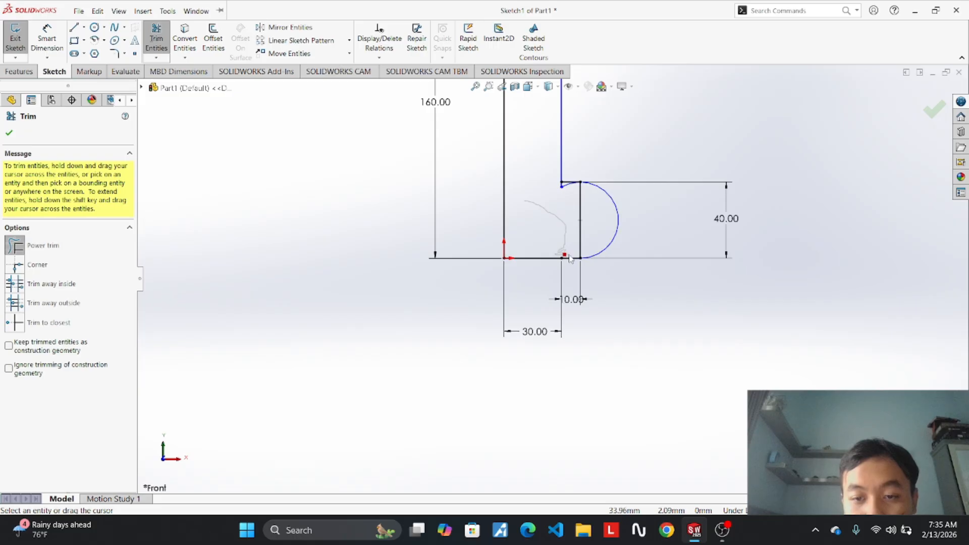
{"action": "left_click_drag", "start_coordinate": [561, 184], "coordinate": [552, 189]}
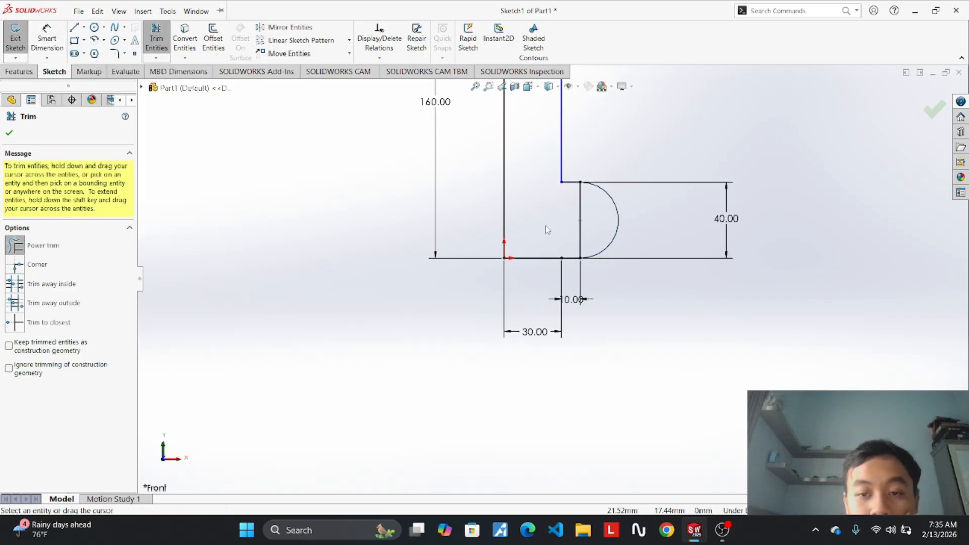
{"action": "left_click_drag", "start_coordinate": [588, 234], "coordinate": [573, 197]}
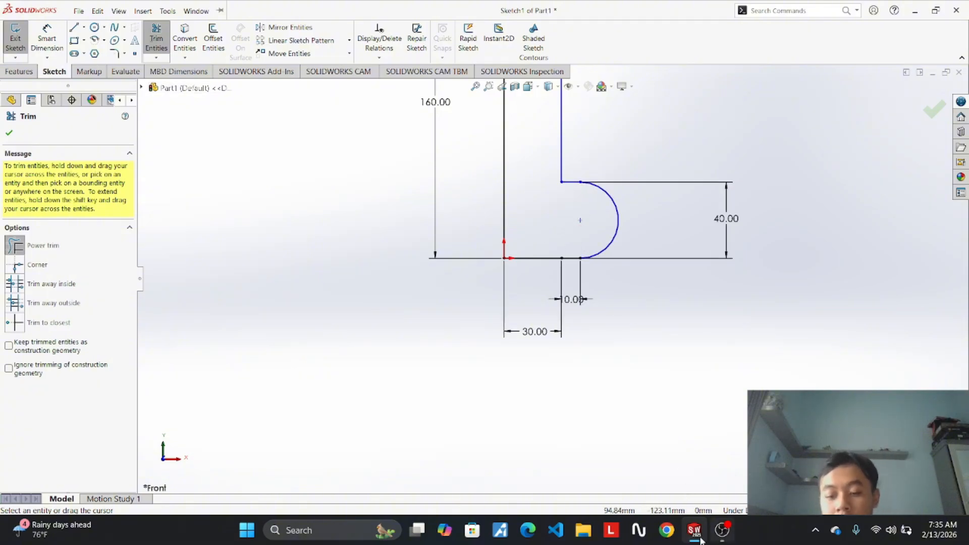
Examine the trimmed lower section of the Part1 profile, covering its arc, base widths and bulge height.
{"action": "mouse_move", "coordinate": [696, 536]}
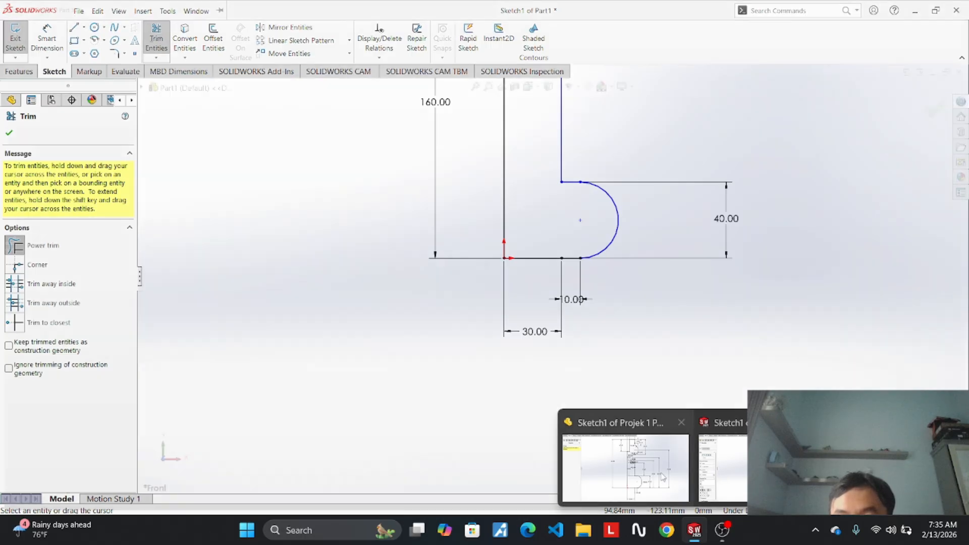
{"action": "mouse_move", "coordinate": [659, 474]}
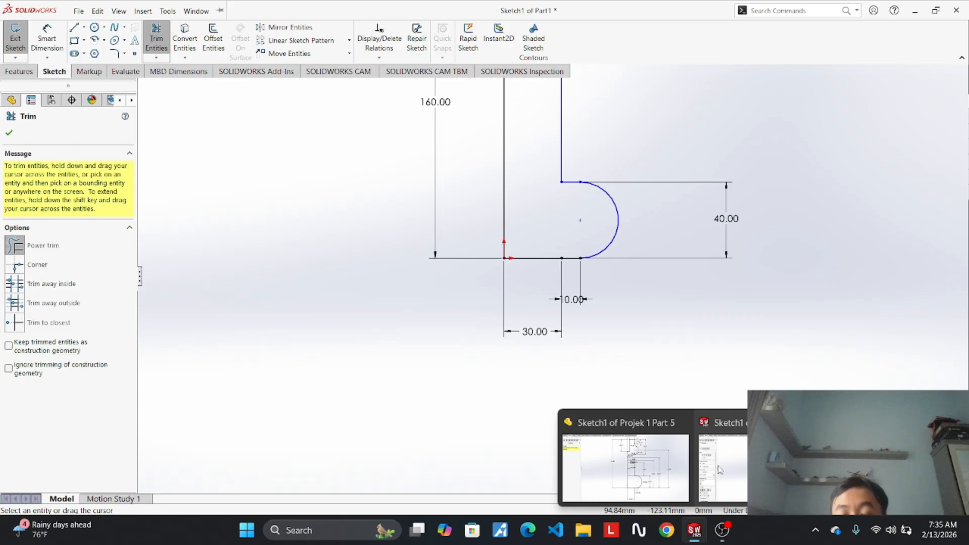
{"action": "left_click", "coordinate": [699, 445]}
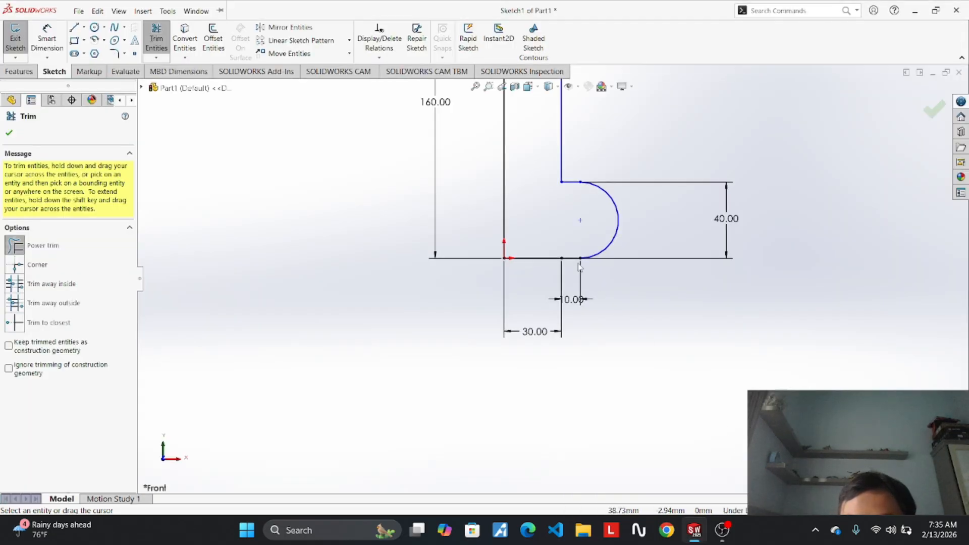
{"action": "scroll", "coordinate": [590, 304], "scroll_direction": "down", "scroll_amount": 3}
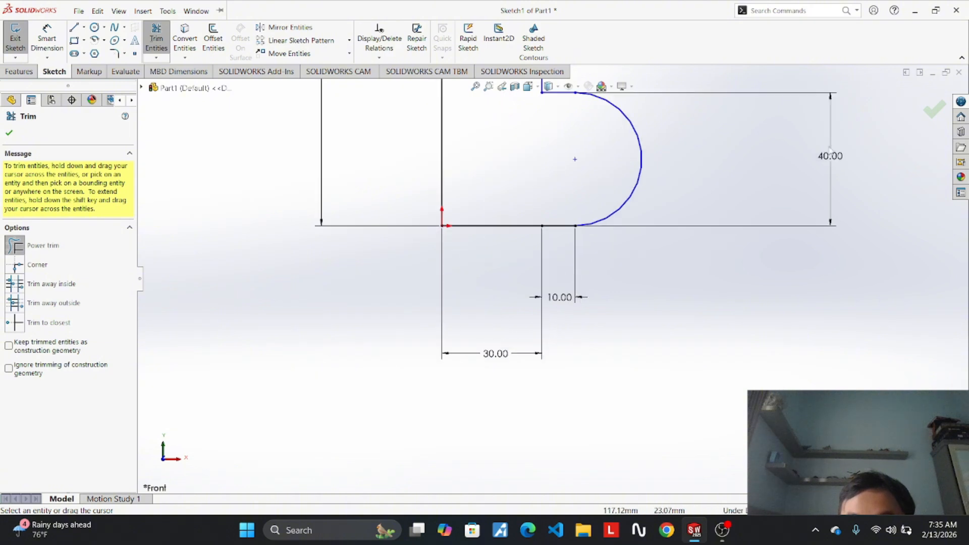
{"action": "scroll", "coordinate": [576, 287], "scroll_direction": "up", "scroll_amount": 4}
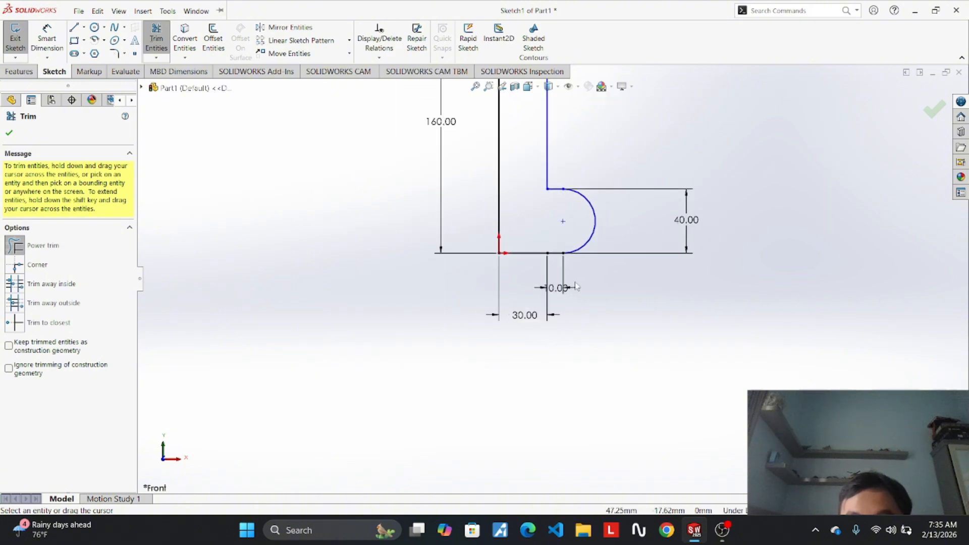
{"action": "scroll", "coordinate": [555, 212], "scroll_direction": "down", "scroll_amount": 3}
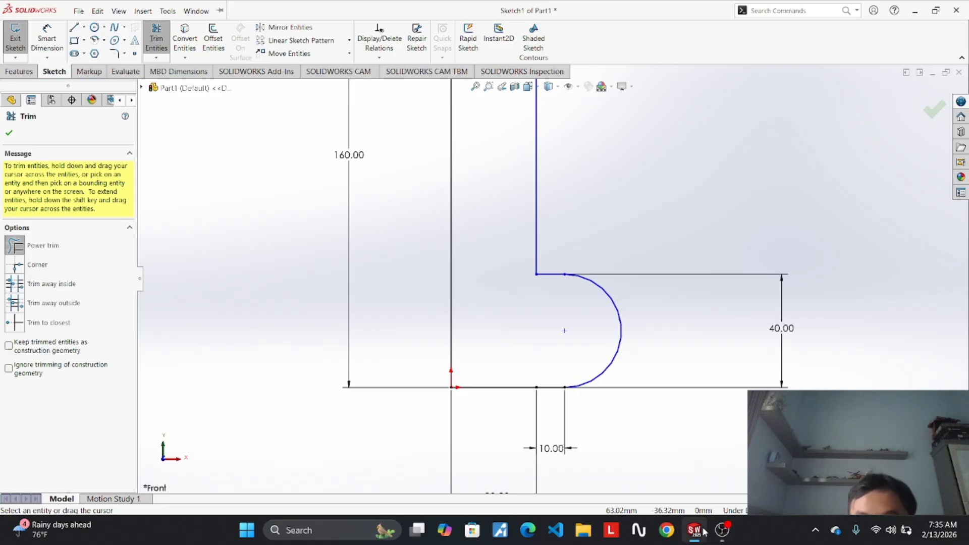
{"action": "scroll", "coordinate": [656, 404], "scroll_direction": "down", "scroll_amount": 2}
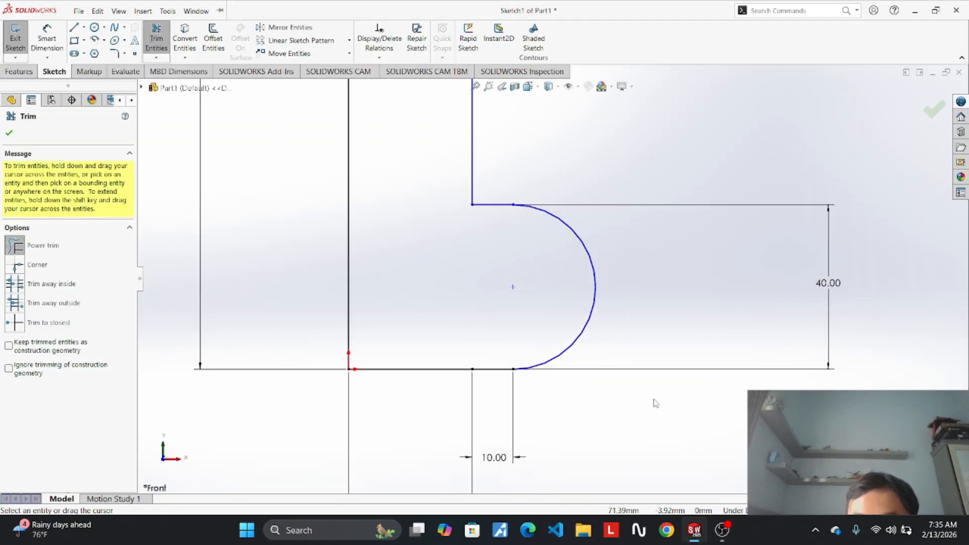
{"action": "scroll", "coordinate": [656, 403], "scroll_direction": "up", "scroll_amount": 2}
Switch to the Projek 1 Part 5 reference and examine the recess, small fillets and height dimensions above the rounded base.
{"action": "left_click", "coordinate": [628, 406]}
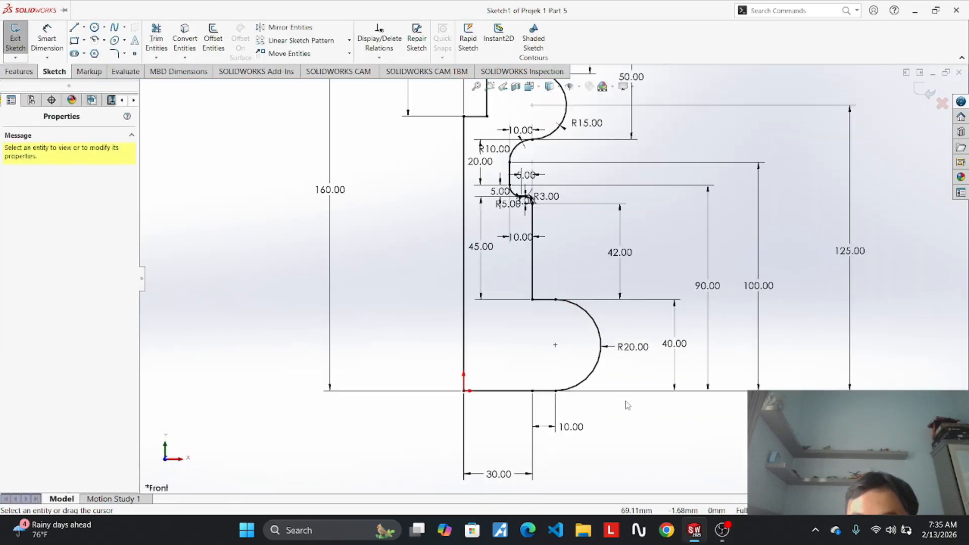
{"action": "scroll", "coordinate": [627, 406], "scroll_direction": "up", "scroll_amount": 3}
{"action": "scroll", "coordinate": [628, 405], "scroll_direction": "down", "scroll_amount": 3}
{"action": "scroll", "coordinate": [384, 160], "scroll_direction": "down", "scroll_amount": 2}
{"action": "scroll", "coordinate": [388, 167], "scroll_direction": "up", "scroll_amount": 2}
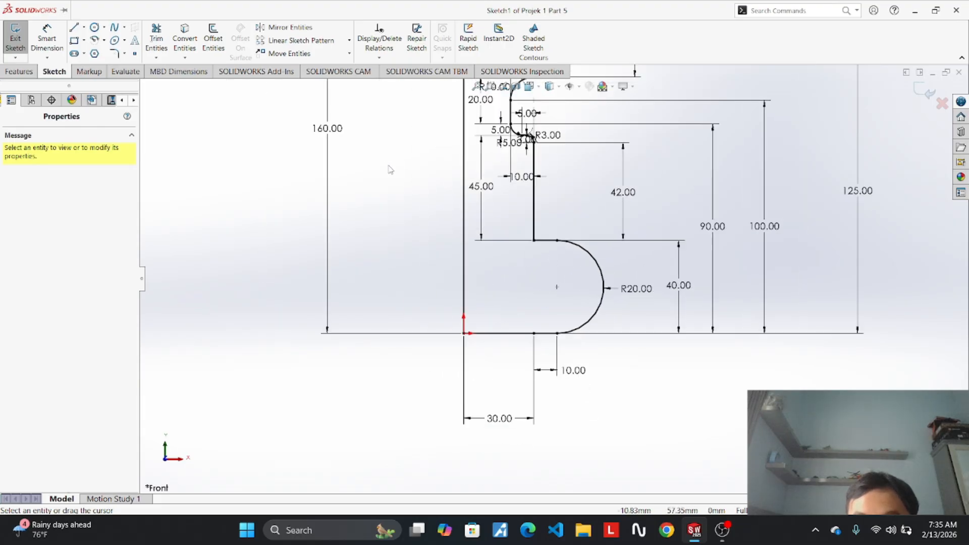
{"action": "scroll", "coordinate": [426, 163], "scroll_direction": "up", "scroll_amount": 2}
{"action": "scroll", "coordinate": [440, 184], "scroll_direction": "down", "scroll_amount": 3}
{"action": "scroll", "coordinate": [677, 265], "scroll_direction": "down", "scroll_amount": 2}
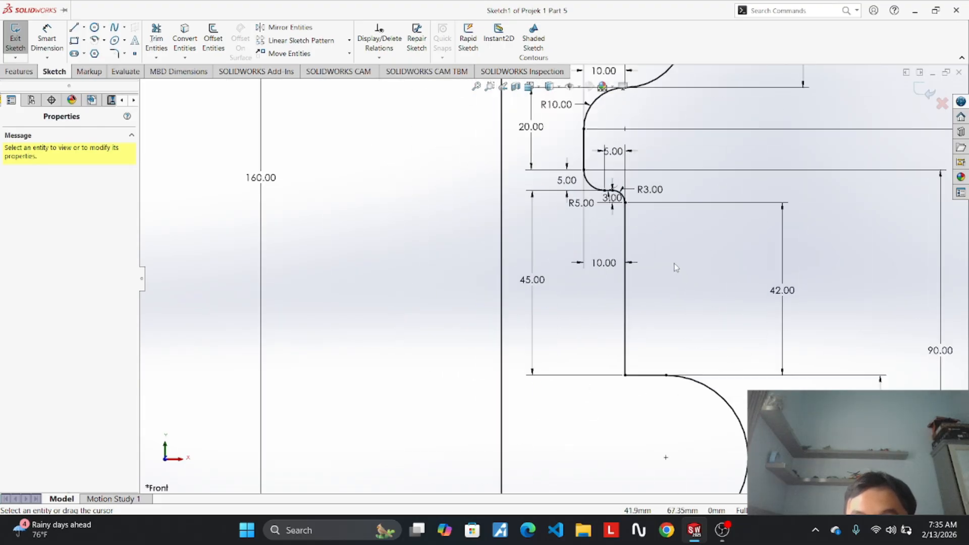
{"action": "scroll", "coordinate": [675, 266], "scroll_direction": "up", "scroll_amount": 2}
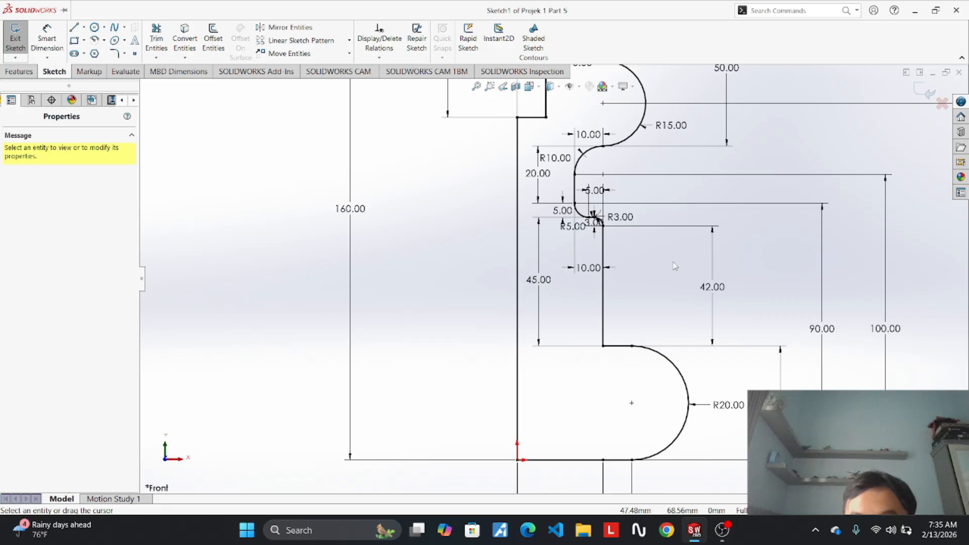
{"action": "scroll", "coordinate": [675, 266], "scroll_direction": "down", "scroll_amount": 1}
{"action": "scroll", "coordinate": [645, 273], "scroll_direction": "down", "scroll_amount": 2}
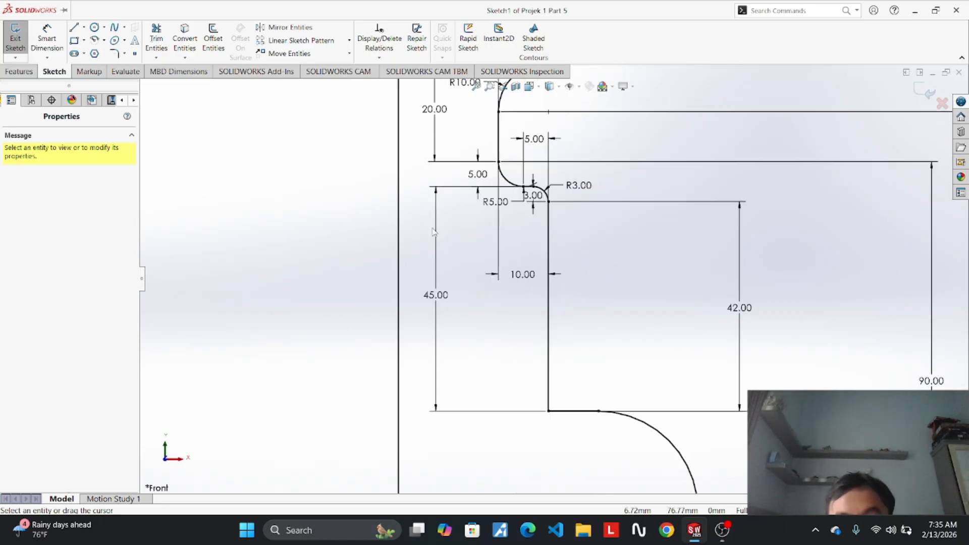
{"action": "scroll", "coordinate": [433, 232], "scroll_direction": "up", "scroll_amount": 4}
{"action": "scroll", "coordinate": [535, 230], "scroll_direction": "down", "scroll_amount": 4}
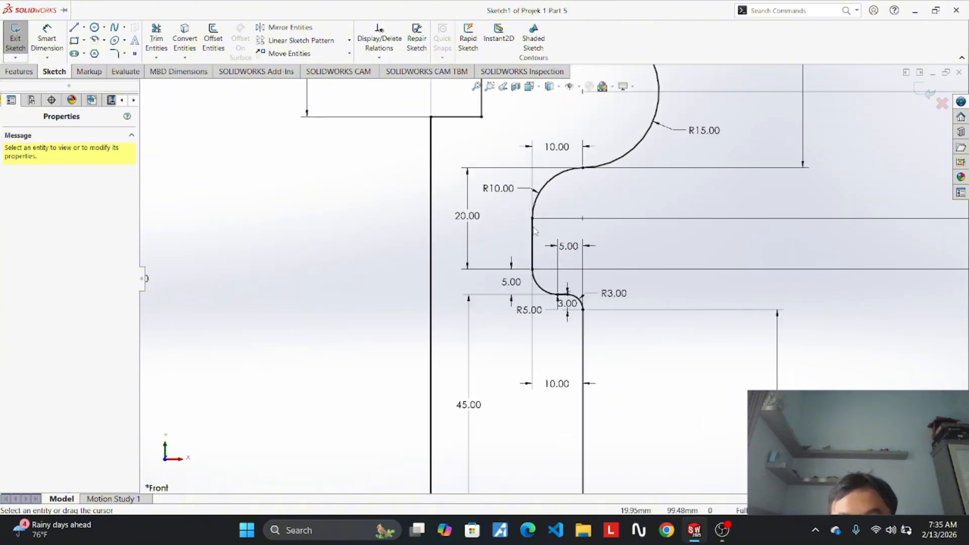
{"action": "scroll", "coordinate": [535, 229], "scroll_direction": "up", "scroll_amount": 5}
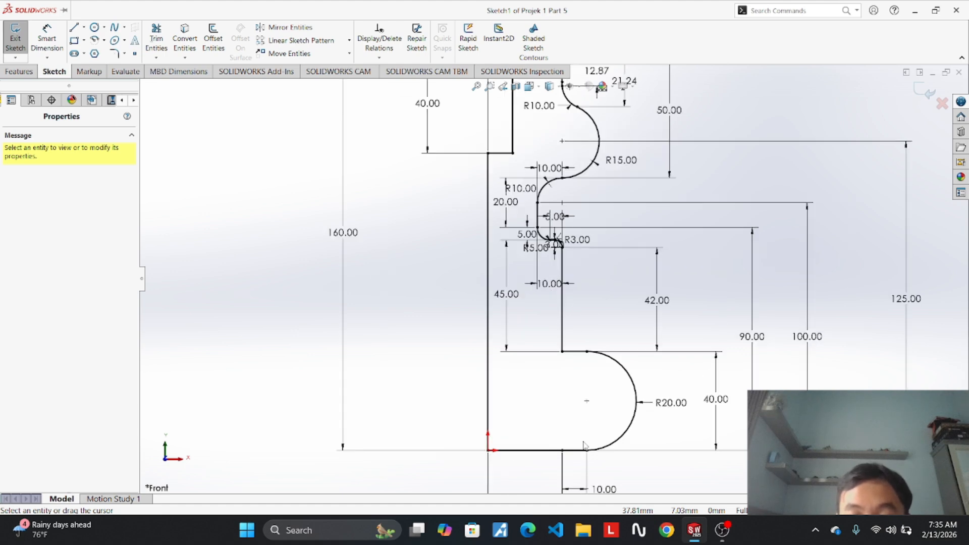
{"action": "scroll", "coordinate": [582, 363], "scroll_direction": "down", "scroll_amount": 4}
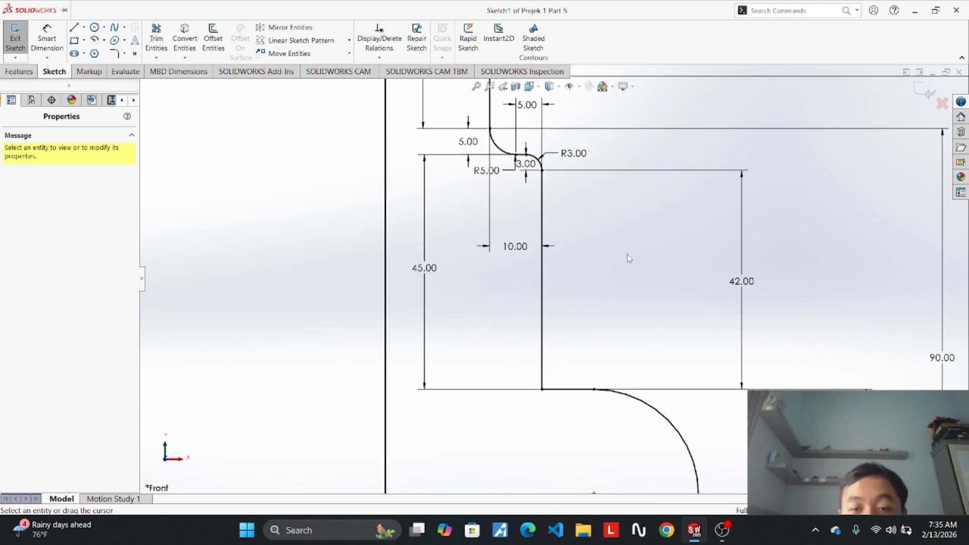
{"action": "mouse_move", "coordinate": [697, 537]}
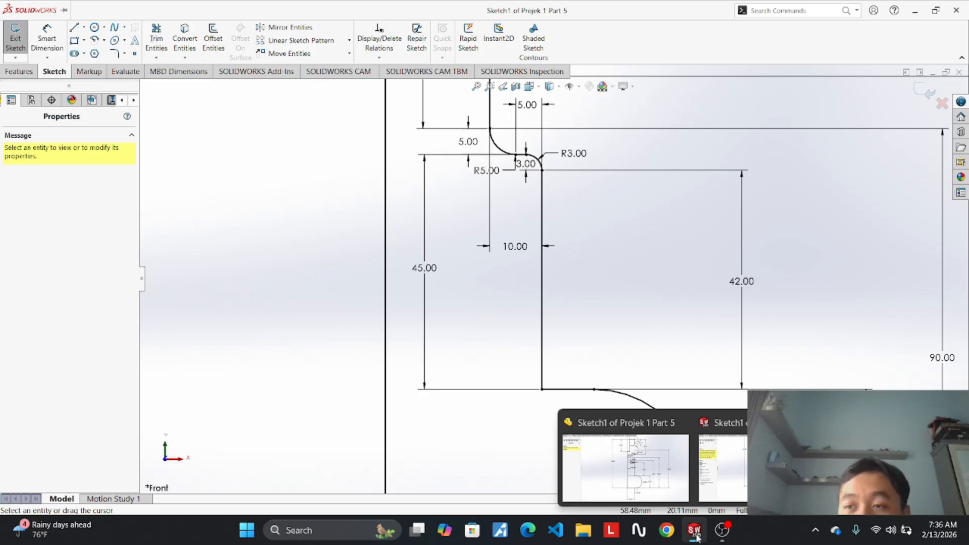
Switch to the Part1 sketch and draw a horizontal centerline about 9 mm long inward from the inner corner above the rounded bulge.
{"action": "mouse_move", "coordinate": [736, 478]}
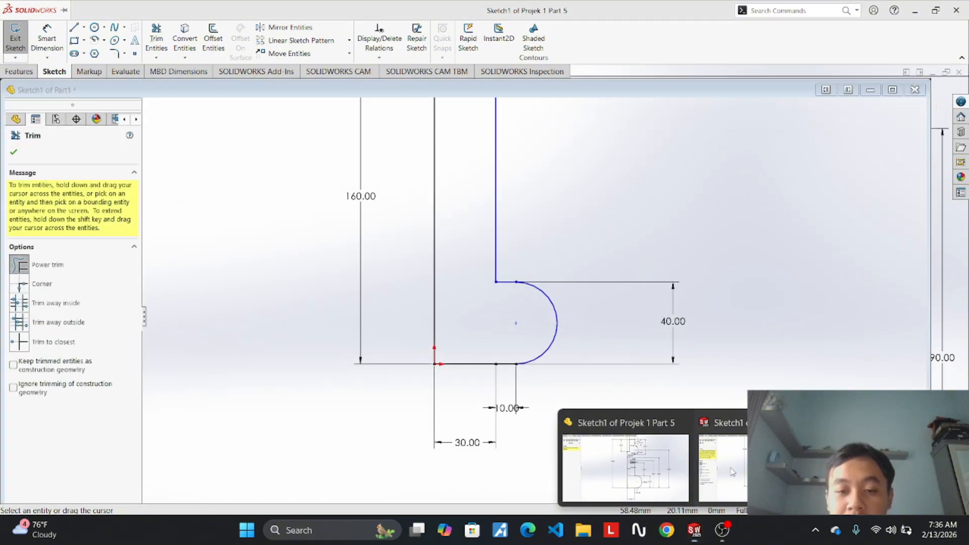
{"action": "left_click", "coordinate": [702, 467]}
{"action": "left_click", "coordinate": [84, 27]}
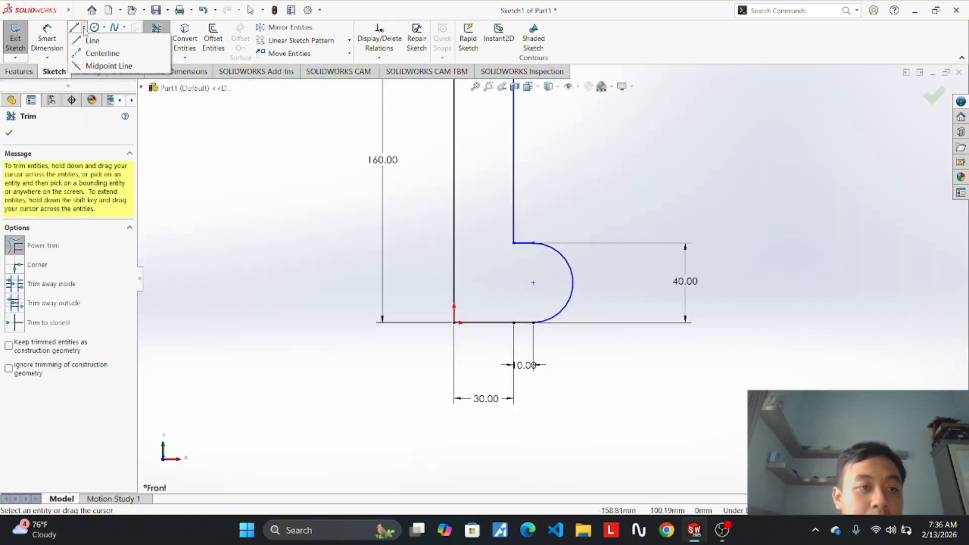
{"action": "left_click", "coordinate": [99, 53]}
{"action": "left_click", "coordinate": [515, 244]}
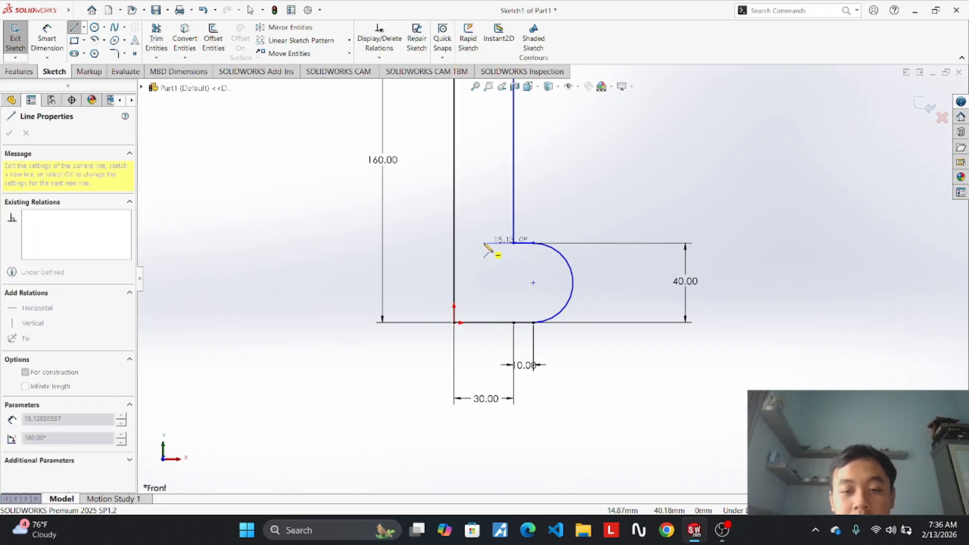
{"action": "left_click", "coordinate": [496, 244]}
{"action": "key", "text": "Escape"}
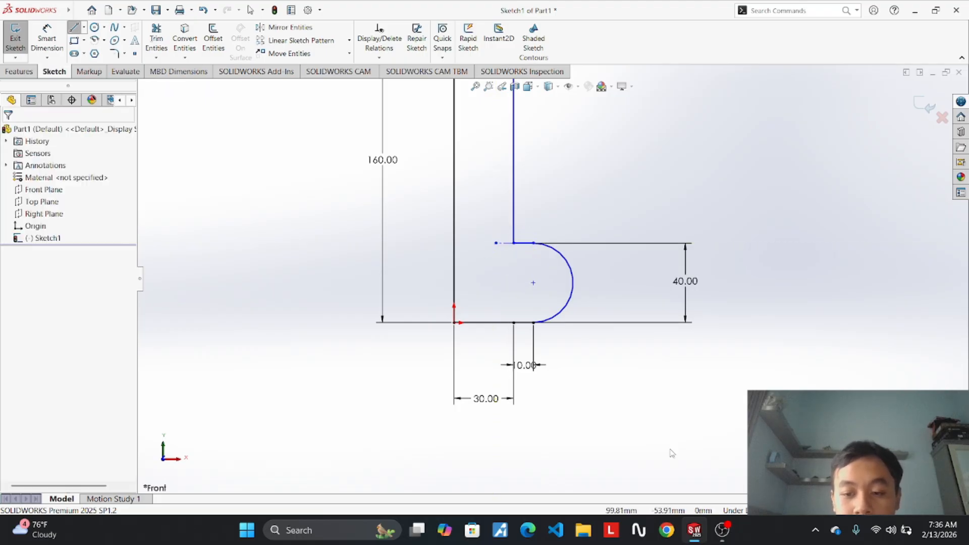
Switch to the Projek 1 Part 5 reference, examine the recess dimensions and measure between the R5 arc's upper end and the R3 arc's lower end.
{"action": "left_click", "coordinate": [731, 482]}
{"action": "scroll", "coordinate": [480, 195], "scroll_direction": "down", "scroll_amount": 4}
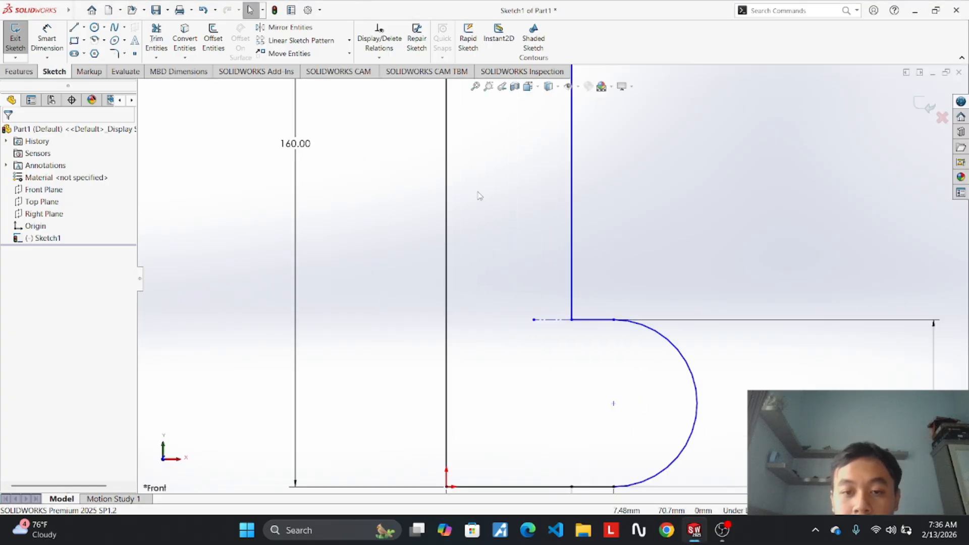
{"action": "scroll", "coordinate": [505, 201], "scroll_direction": "up", "scroll_amount": 5}
{"action": "scroll", "coordinate": [558, 286], "scroll_direction": "down", "scroll_amount": 4}
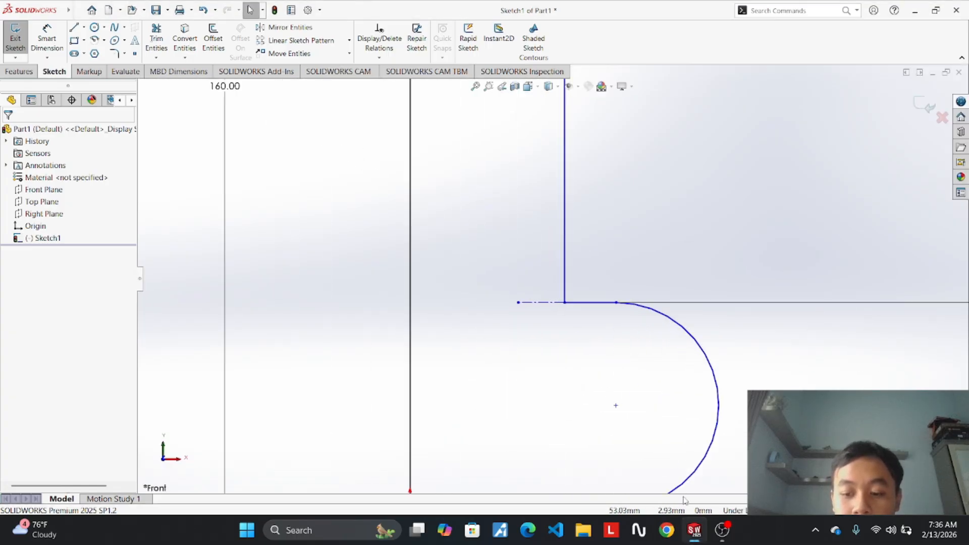
{"action": "mouse_move", "coordinate": [695, 530]}
{"action": "left_click", "coordinate": [601, 462]}
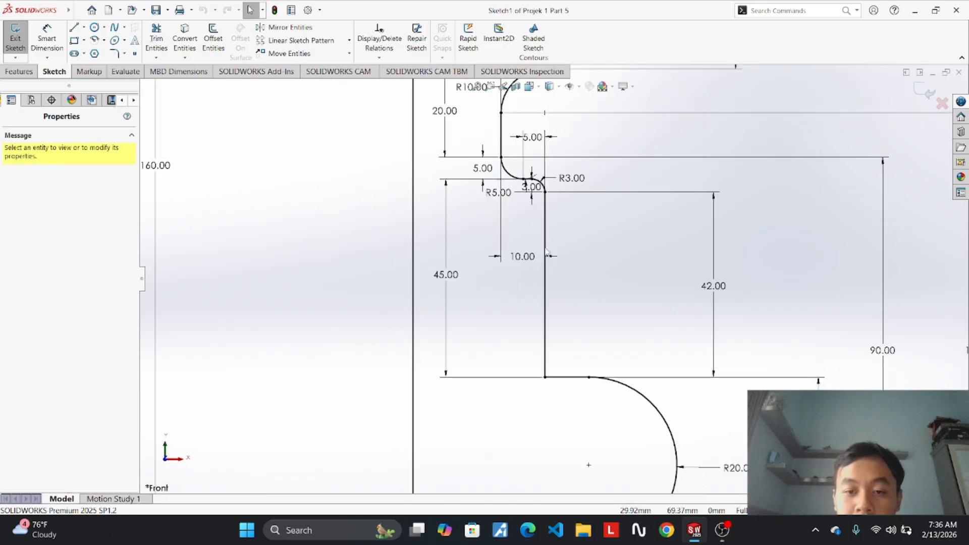
{"action": "scroll", "coordinate": [527, 171], "scroll_direction": "down", "scroll_amount": 3}
{"action": "scroll", "coordinate": [572, 217], "scroll_direction": "up", "scroll_amount": 3}
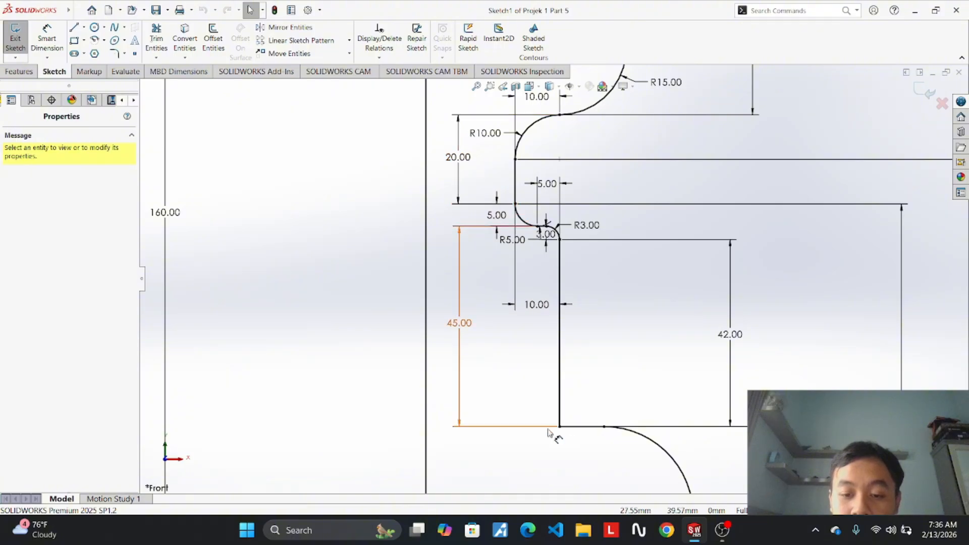
{"action": "scroll", "coordinate": [555, 212], "scroll_direction": "down", "scroll_amount": 2}
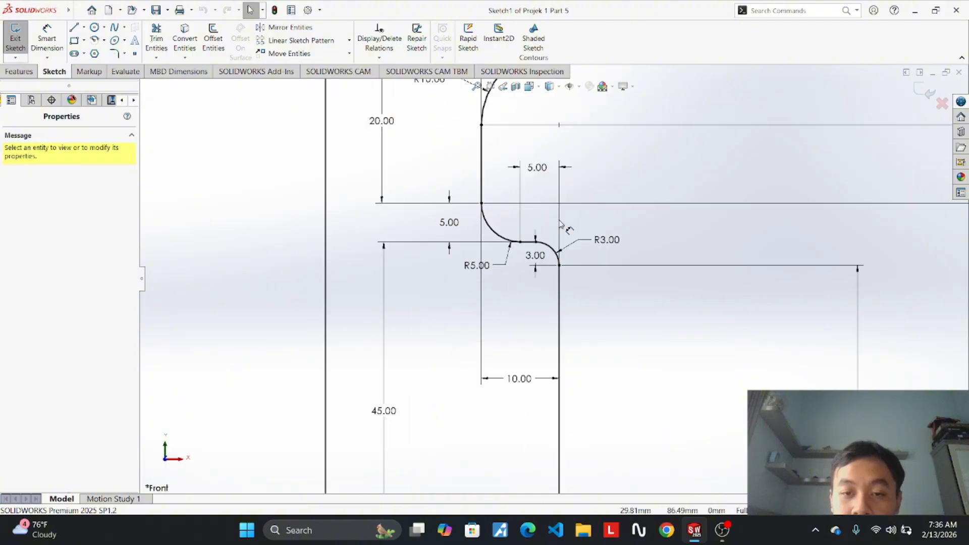
{"action": "left_click", "coordinate": [51, 32]}
{"action": "left_click", "coordinate": [481, 204]}
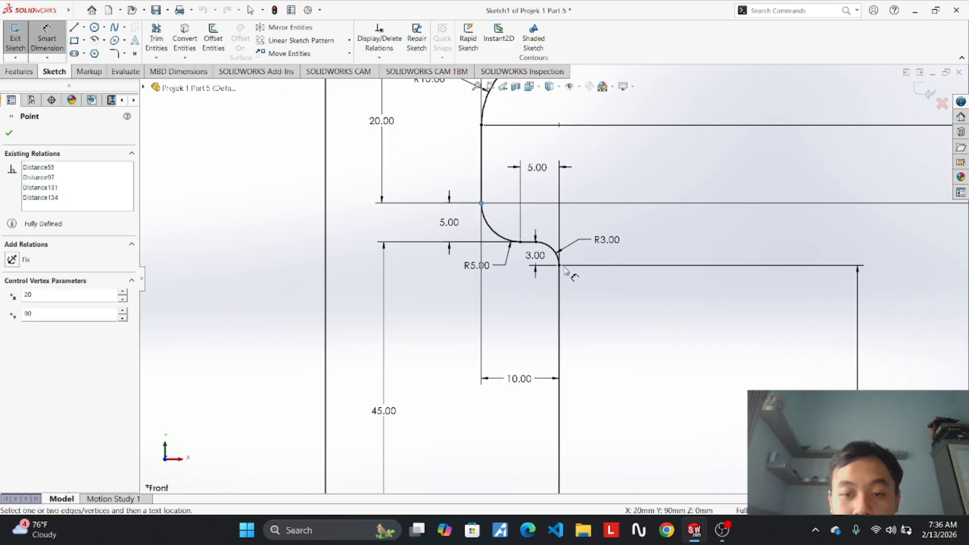
{"action": "left_click", "coordinate": [559, 265]}
{"action": "key", "text": "Escape"}
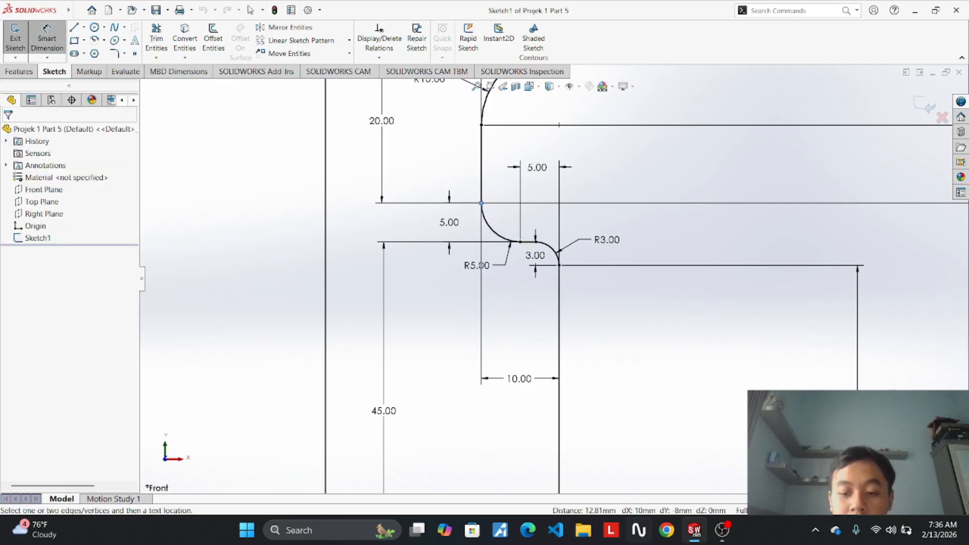
Return to the Part1 sketch and set the horizontal centerline's length to 10 mm.
{"action": "mouse_move", "coordinate": [695, 536]}
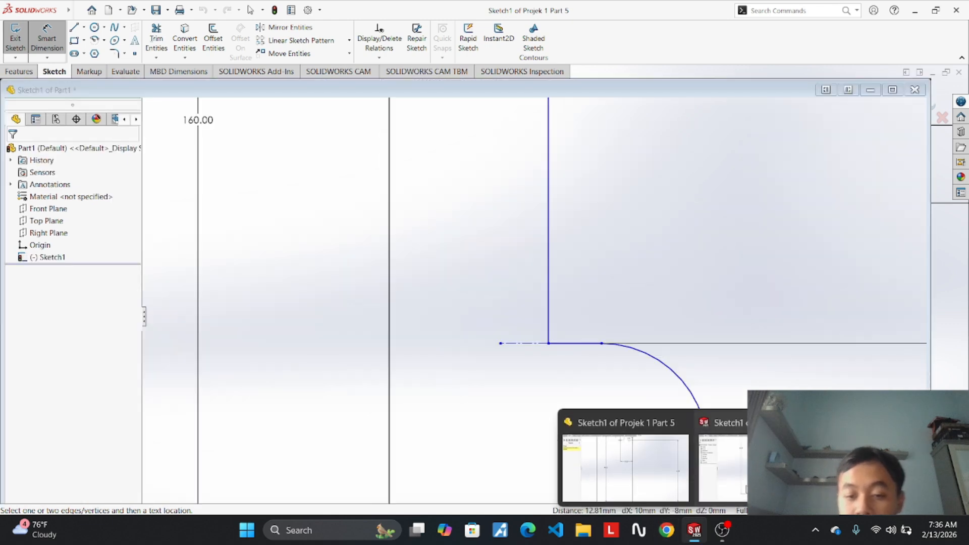
{"action": "left_click", "coordinate": [724, 451]}
{"action": "scroll", "coordinate": [551, 281], "scroll_direction": "up", "scroll_amount": 3}
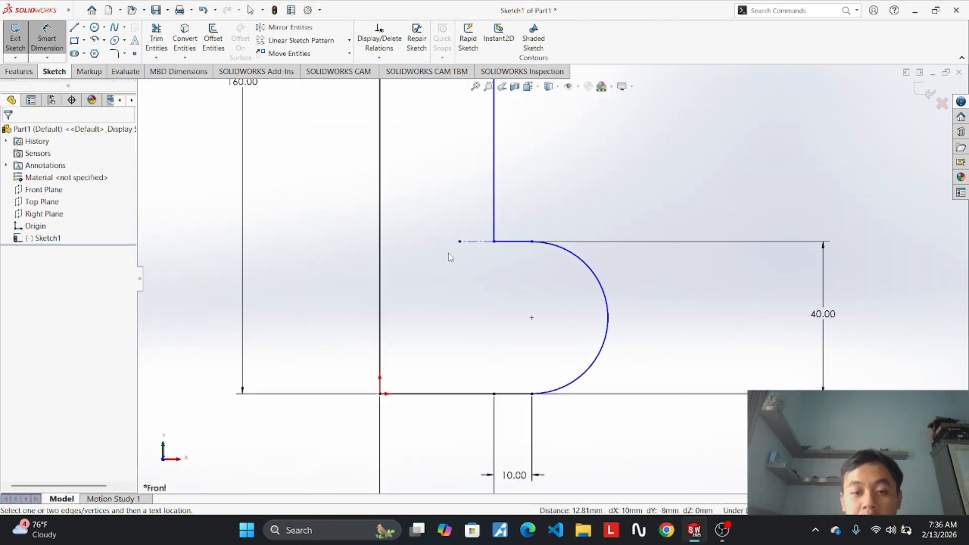
{"action": "key", "text": "Escape"}
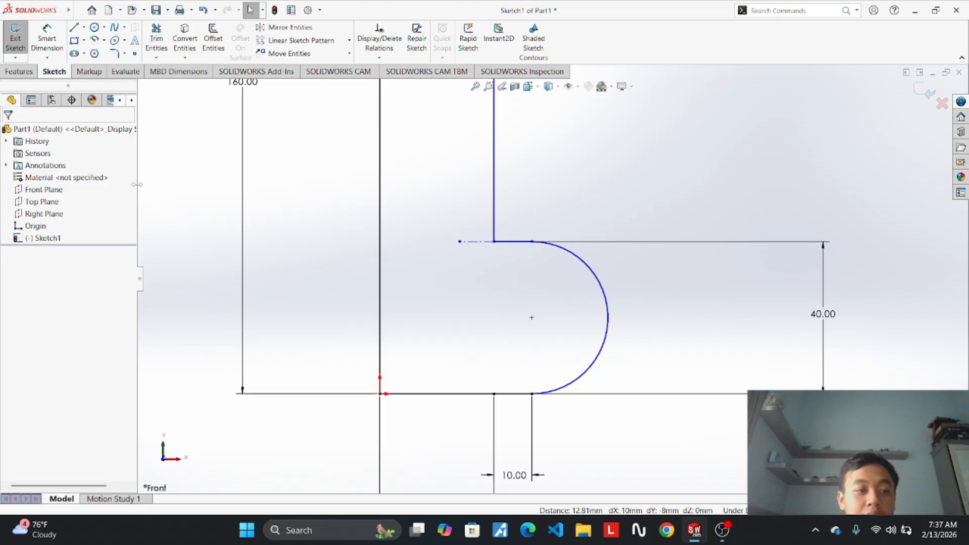
{"action": "left_click", "coordinate": [472, 242]}
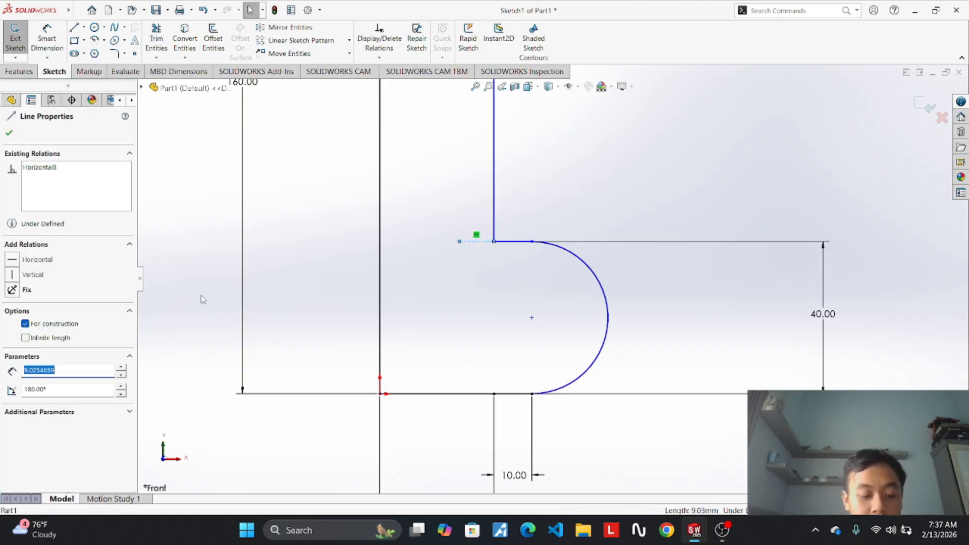
{"action": "type", "text": "10"}
{"action": "key", "text": "Return"}
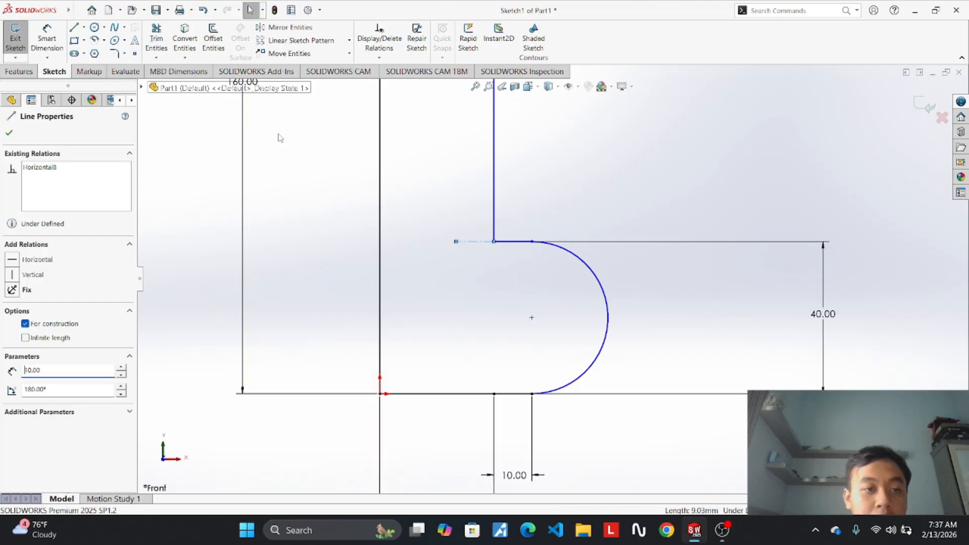
Draw a vertical centerline upward from the horizontal centerline's inner end and set its length to 42 mm.
{"action": "scroll", "coordinate": [293, 136], "scroll_direction": "up", "scroll_amount": 5}
{"action": "scroll", "coordinate": [348, 163], "scroll_direction": "down", "scroll_amount": 6}
{"action": "left_click", "coordinate": [83, 28]}
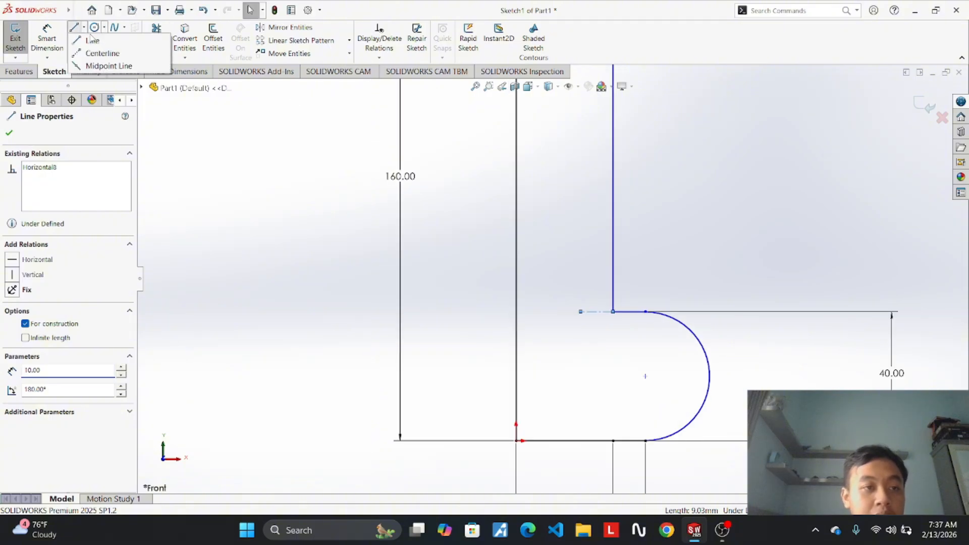
{"action": "left_click", "coordinate": [88, 51]}
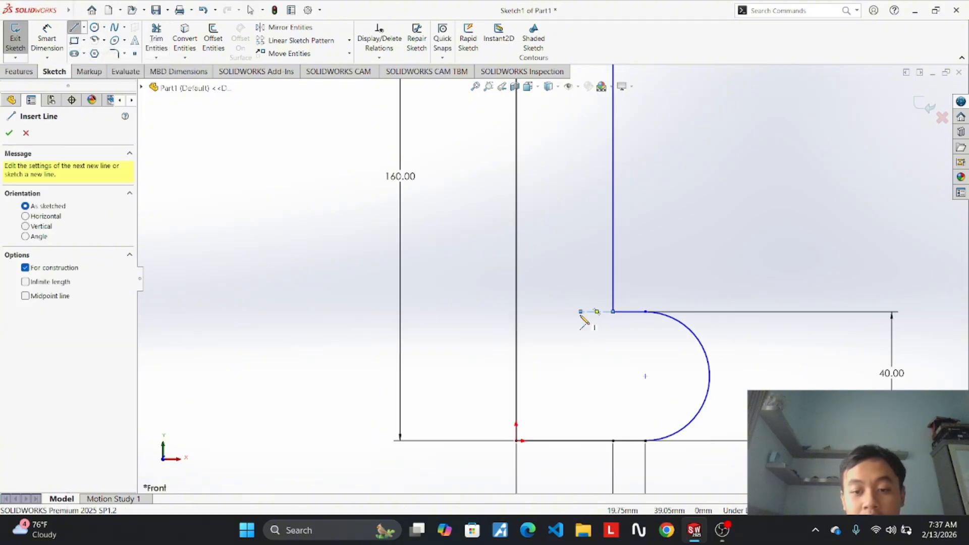
{"action": "left_click", "coordinate": [580, 311]}
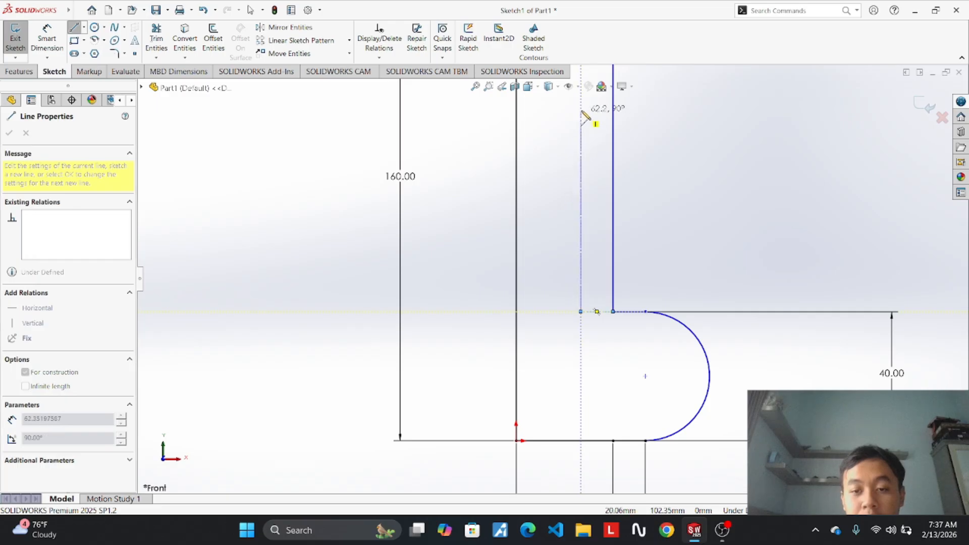
{"action": "left_click", "coordinate": [580, 169]}
{"action": "key", "text": "Escape"}
{"action": "left_click", "coordinate": [581, 222]}
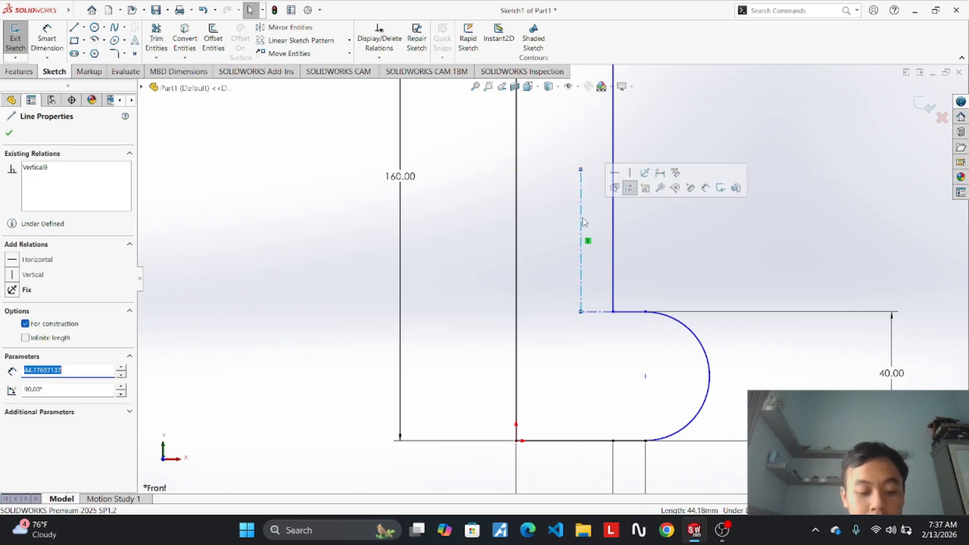
{"action": "type", "text": "42"}
{"action": "key", "text": "Return"}
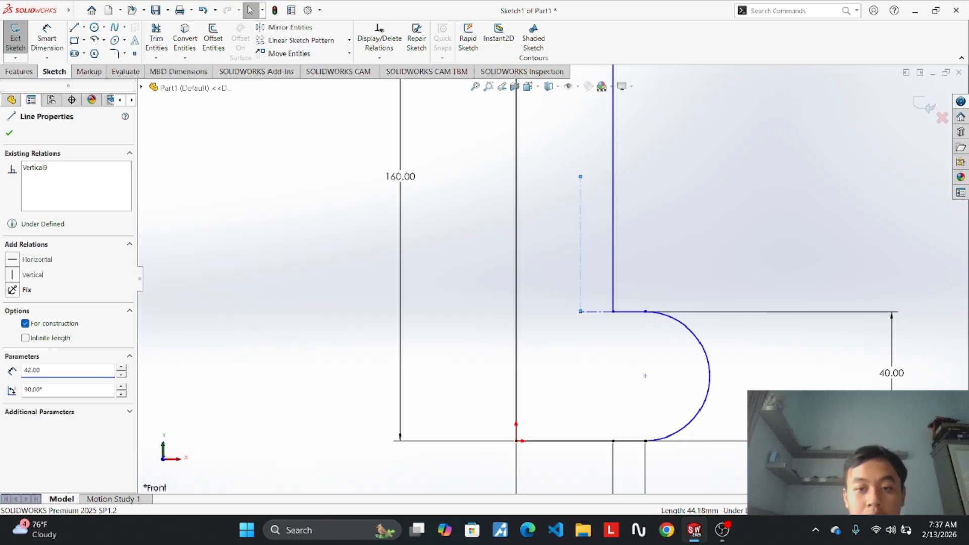
{"action": "left_click", "coordinate": [759, 247]}
Switch to the Projek 1 Part 5 reference and examine the heights and radii of the recess above the 42 mm wall.
{"action": "mouse_move", "coordinate": [692, 529]}
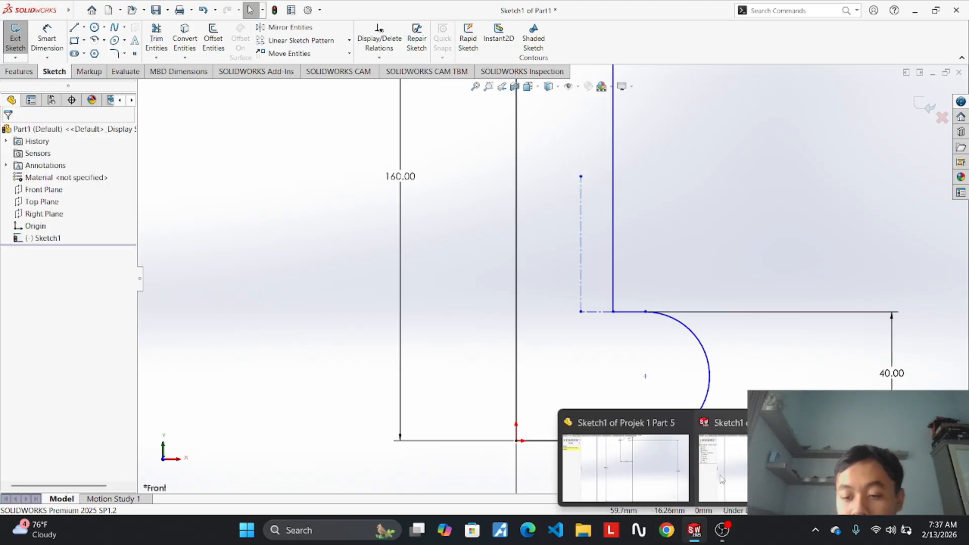
{"action": "mouse_move", "coordinate": [670, 478]}
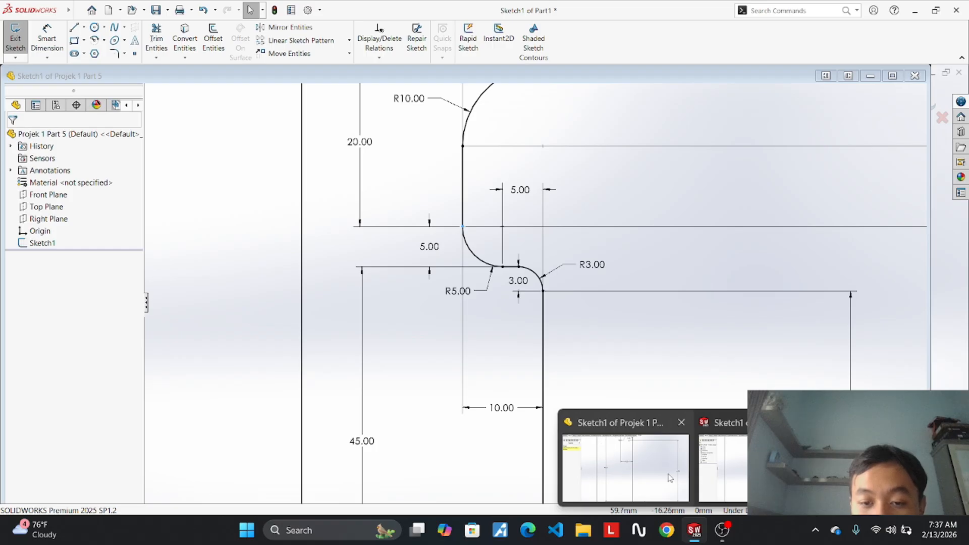
{"action": "left_click", "coordinate": [670, 478]}
{"action": "scroll", "coordinate": [505, 228], "scroll_direction": "up", "scroll_amount": 3}
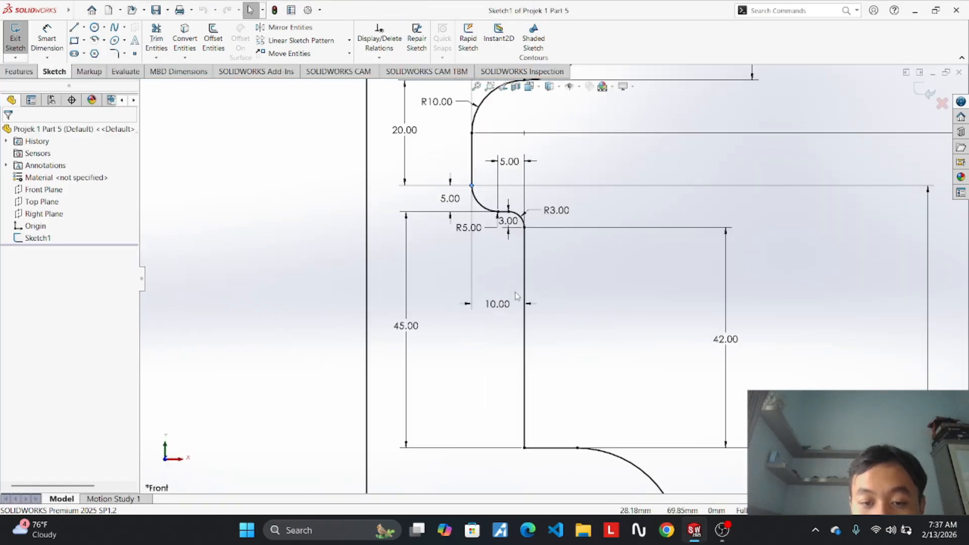
{"action": "scroll", "coordinate": [517, 296], "scroll_direction": "up", "scroll_amount": 4}
{"action": "scroll", "coordinate": [506, 274], "scroll_direction": "down", "scroll_amount": 3}
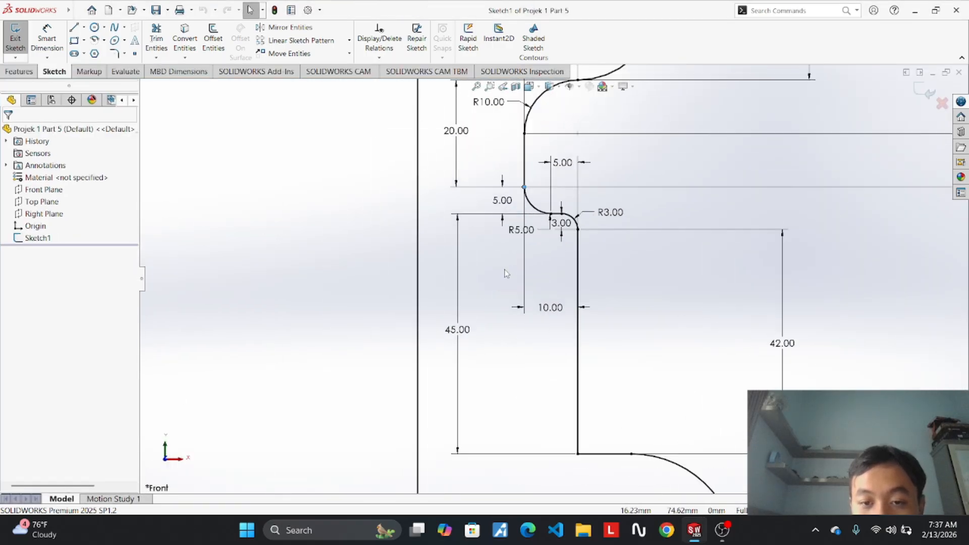
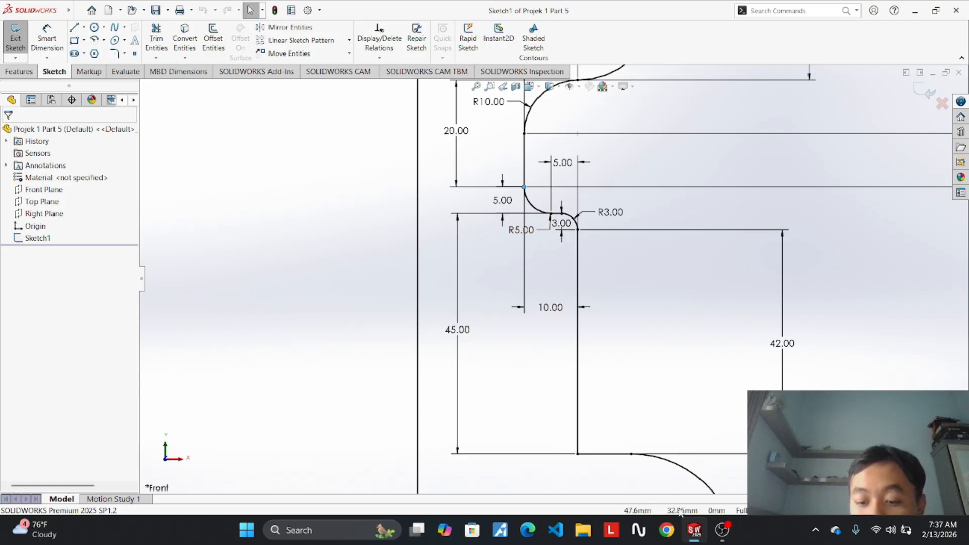
Return to Part1, extend upward from the vertical centerline's upper end with another vertical centerline, and set its length to 3 mm.
{"action": "mouse_move", "coordinate": [697, 539]}
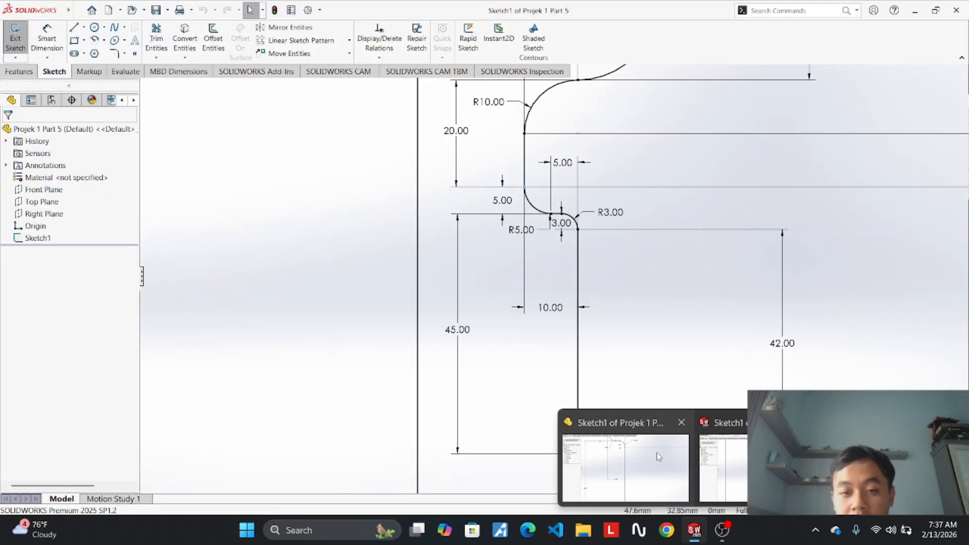
{"action": "mouse_move", "coordinate": [709, 476]}
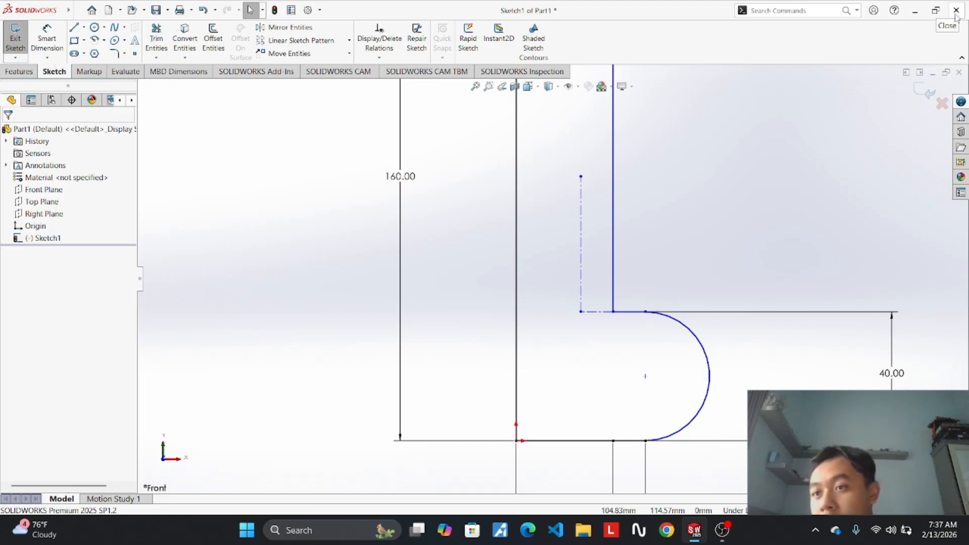
{"action": "scroll", "coordinate": [564, 212], "scroll_direction": "down", "scroll_amount": 10}
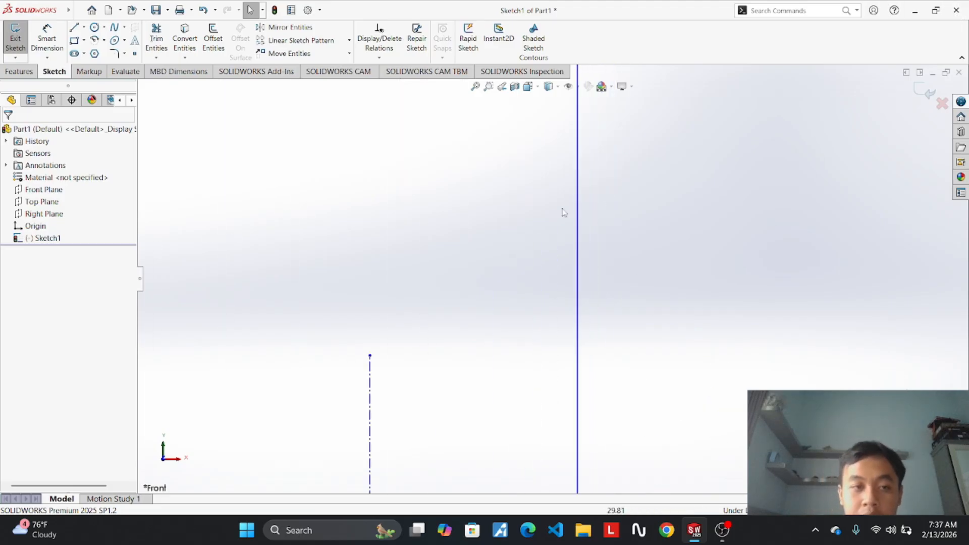
{"action": "left_click", "coordinate": [84, 27]}
{"action": "left_click", "coordinate": [99, 52]}
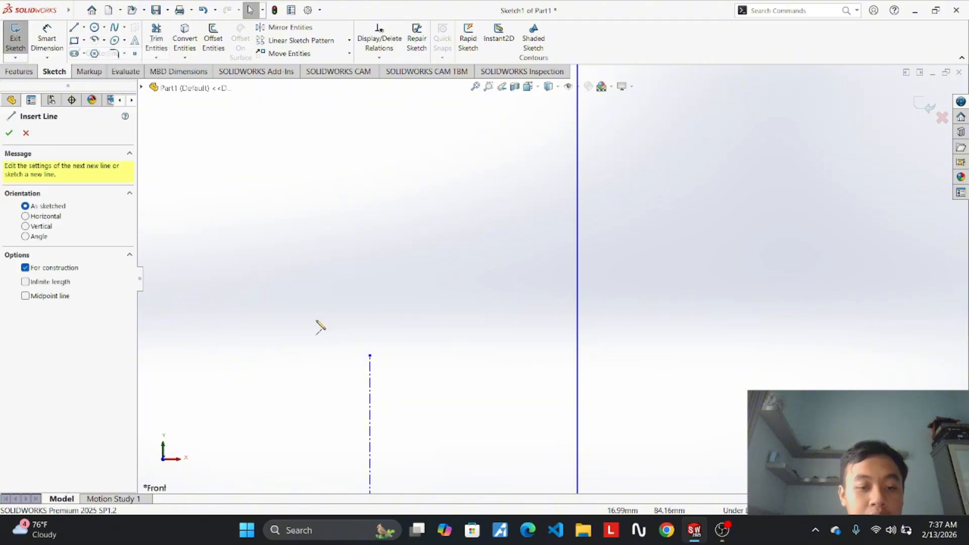
{"action": "left_click", "coordinate": [370, 356]}
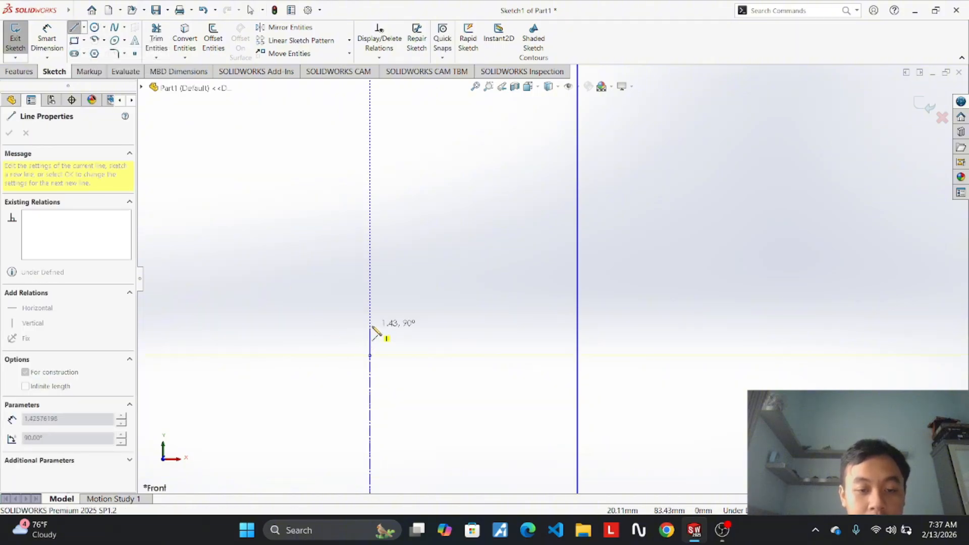
{"action": "left_click", "coordinate": [370, 289]}
{"action": "key", "text": "Escape"}
{"action": "left_click", "coordinate": [372, 322]}
{"action": "type", "text": "3"}
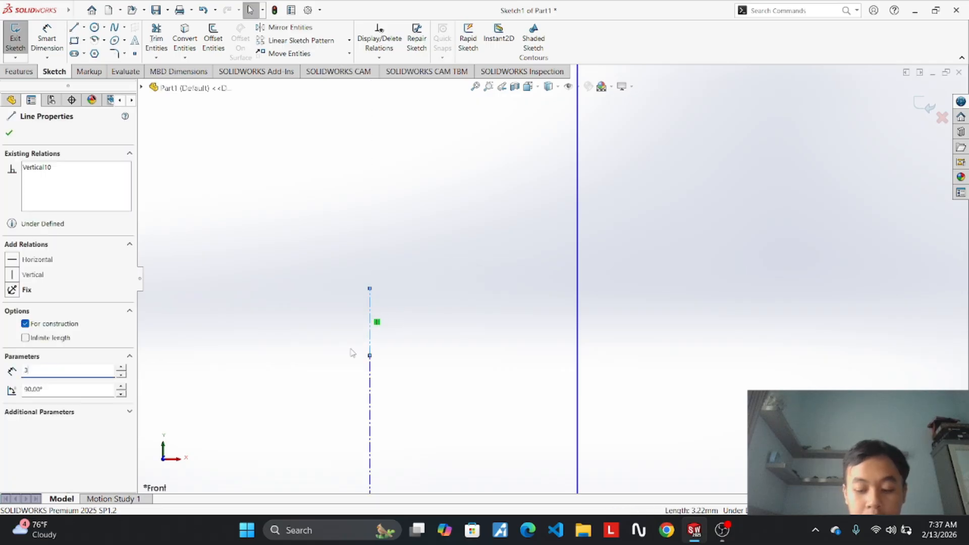
Draw a horizontal centerline from the junction of the two vertical centerlines across to the vertical profile line.
{"action": "left_click", "coordinate": [84, 28]}
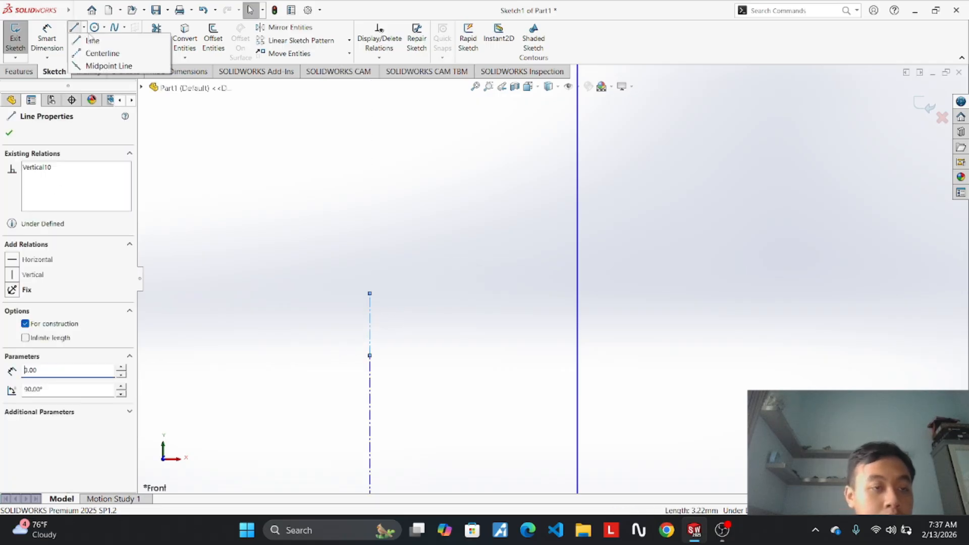
{"action": "left_click", "coordinate": [101, 51]}
{"action": "left_click", "coordinate": [370, 356]}
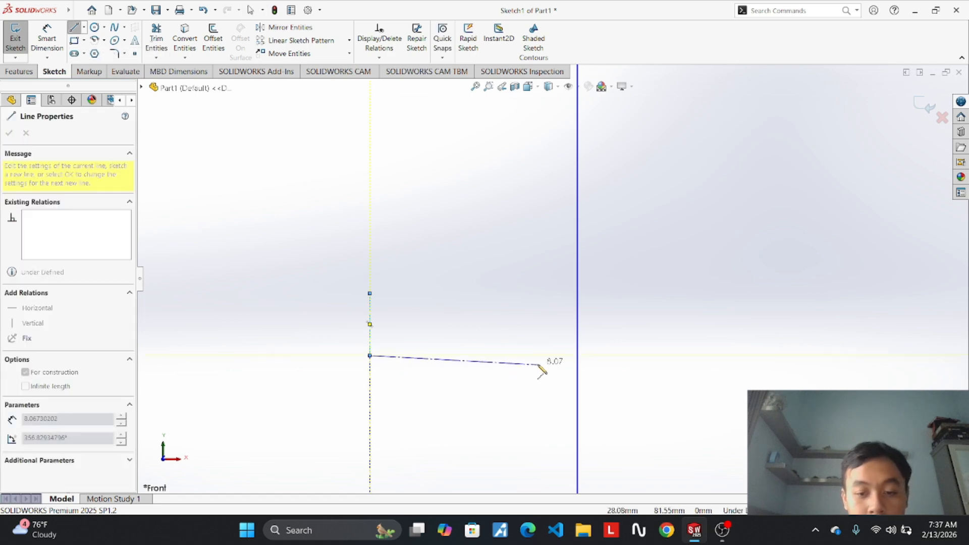
{"action": "left_click", "coordinate": [578, 356]}
{"action": "key", "text": "Escape"}
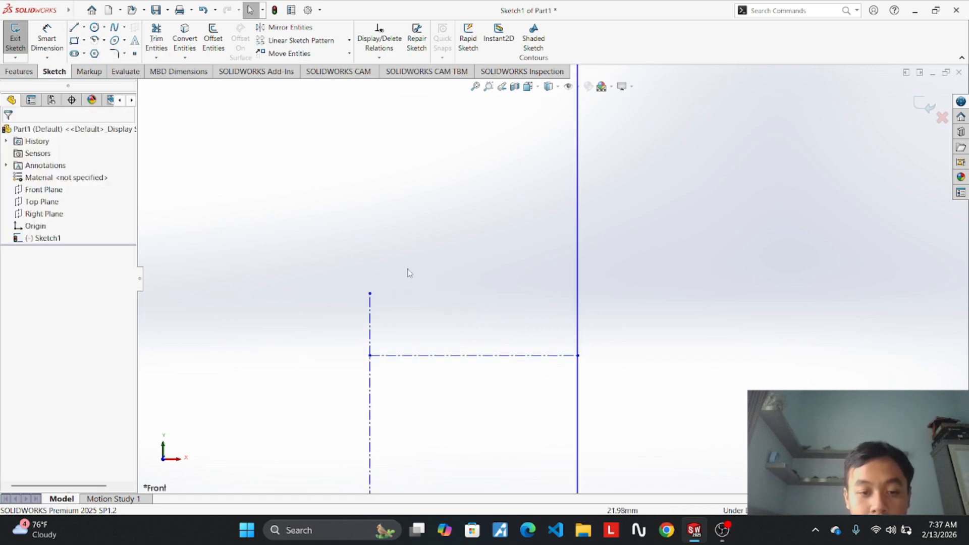
Draw a horizontal centerline from the upper end of the 3 mm vertical centerline across to the vertical profile line.
{"action": "left_click", "coordinate": [84, 27]}
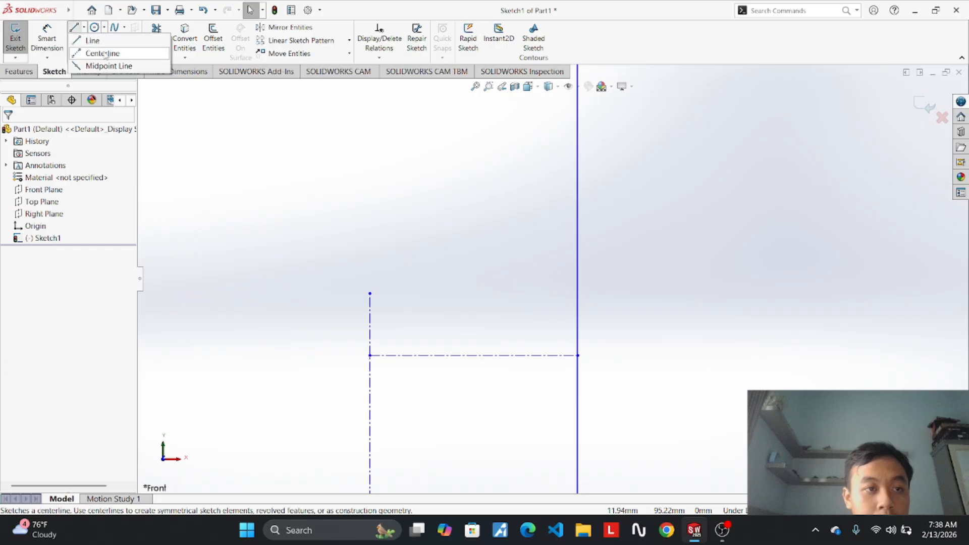
{"action": "left_click", "coordinate": [101, 50]}
{"action": "left_click", "coordinate": [370, 293]}
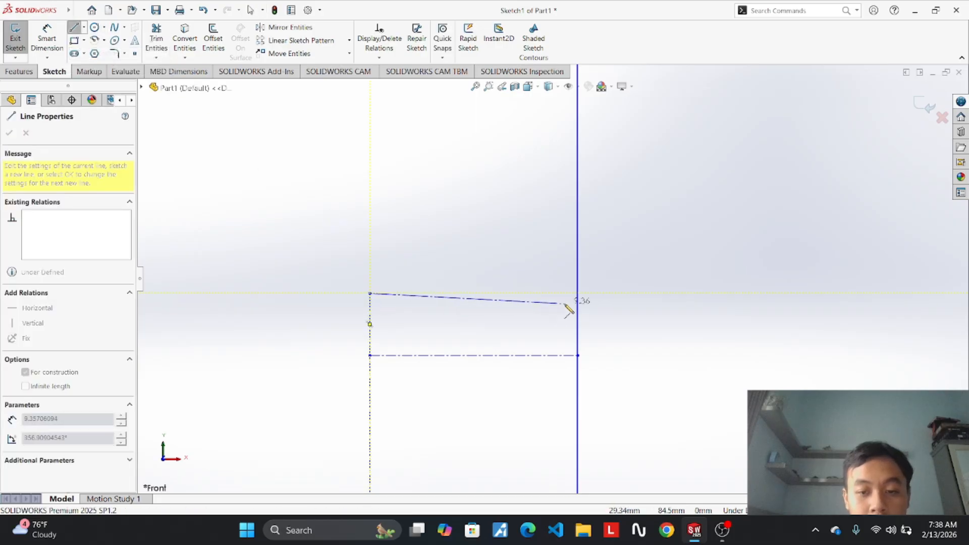
{"action": "left_click", "coordinate": [578, 293]}
{"action": "key", "text": "Escape"}
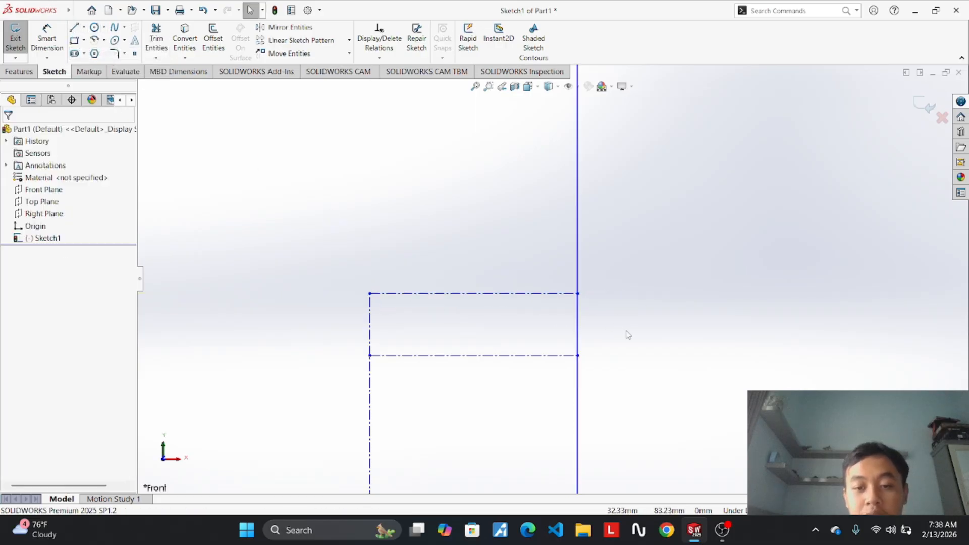
Switch to the Projek 1 Part 5 reference and examine the heights and radii of the recess above the 3 mm offset.
{"action": "scroll", "coordinate": [634, 373], "scroll_direction": "up", "scroll_amount": 1}
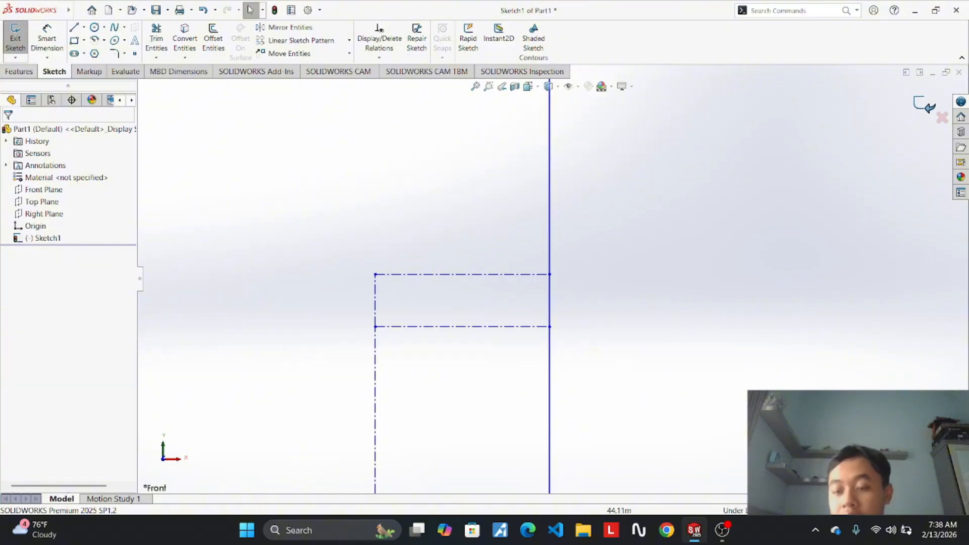
{"action": "mouse_move", "coordinate": [701, 537]}
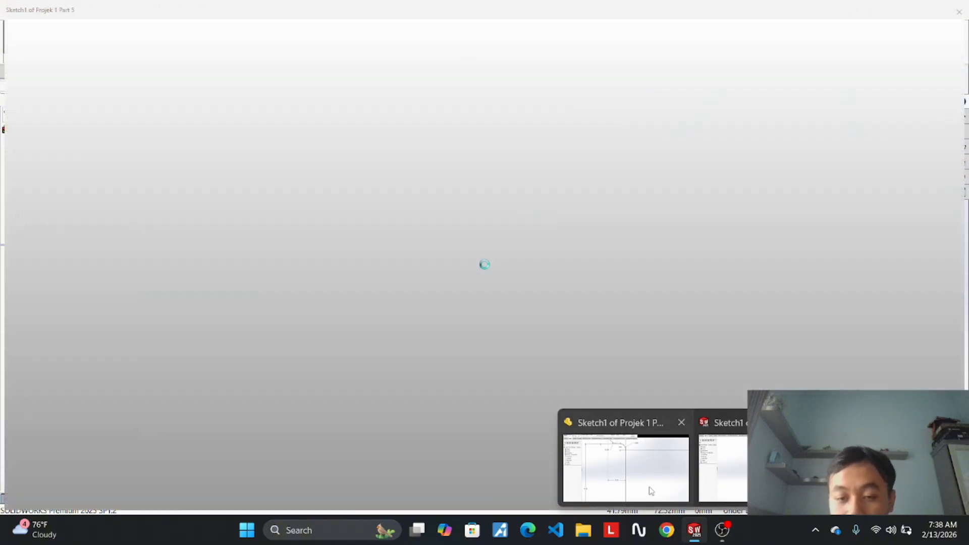
{"action": "left_click", "coordinate": [650, 491]}
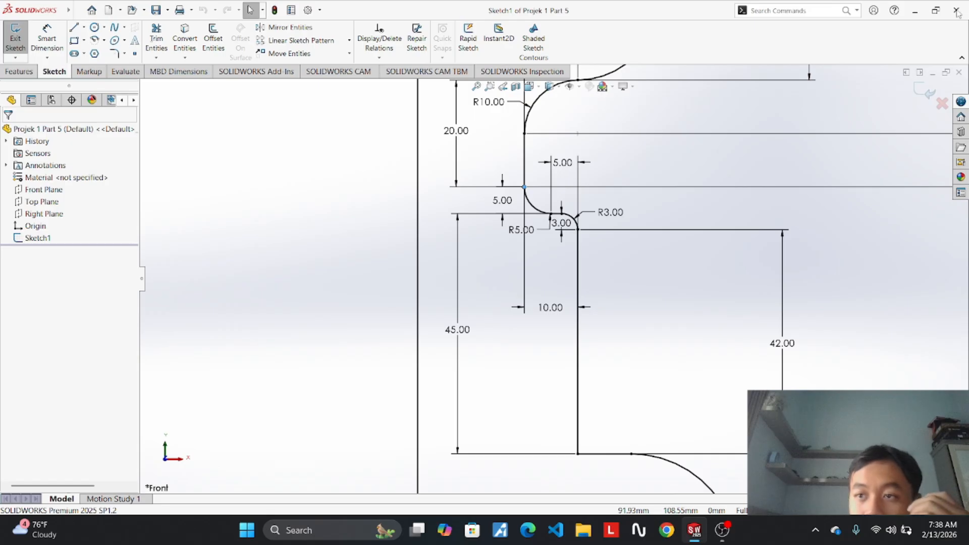
{"action": "scroll", "coordinate": [513, 225], "scroll_direction": "down", "scroll_amount": 1}
{"action": "scroll", "coordinate": [522, 212], "scroll_direction": "down", "scroll_amount": 2}
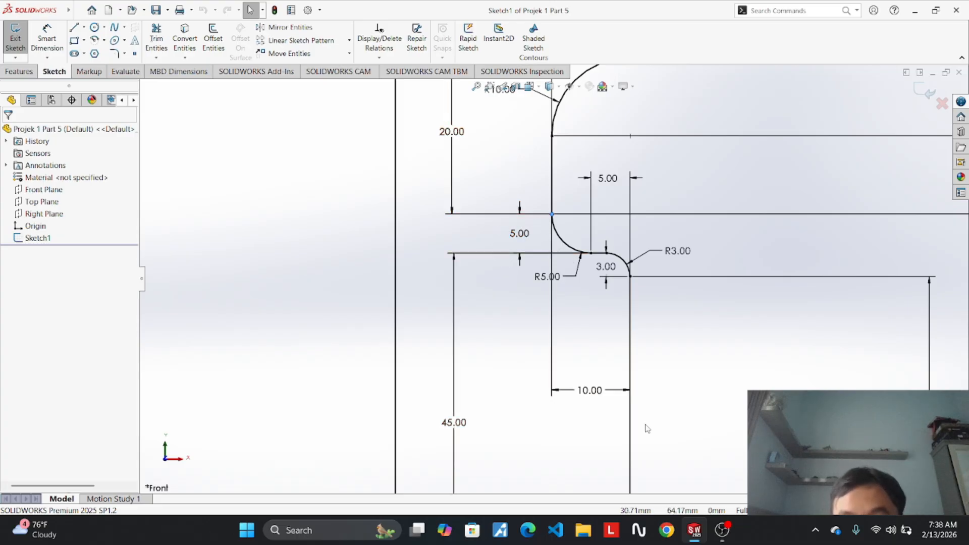
Return to Part1, extend upward from the upper horizontal centerline's inner end with a vertical centerline, and set its length to 5 mm.
{"action": "mouse_move", "coordinate": [696, 540]}
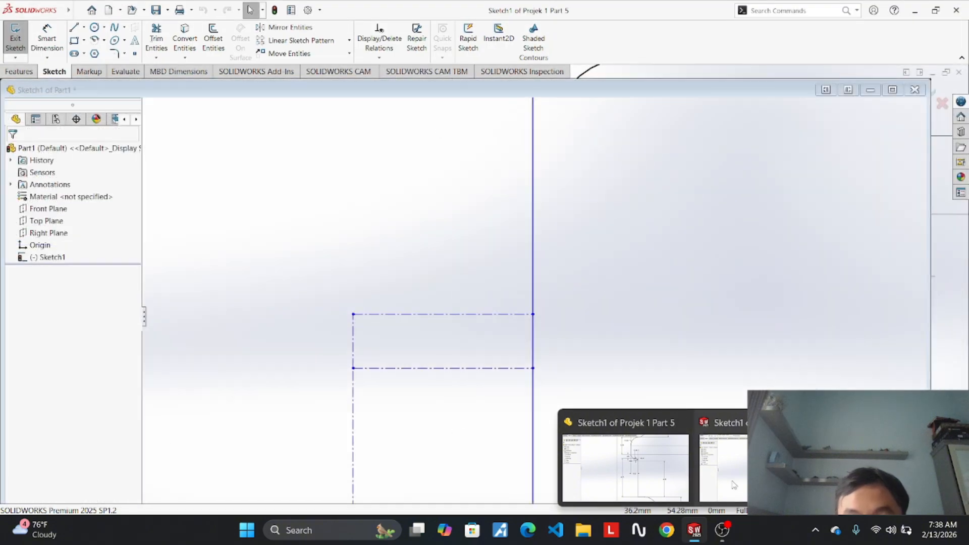
{"action": "left_click", "coordinate": [733, 484]}
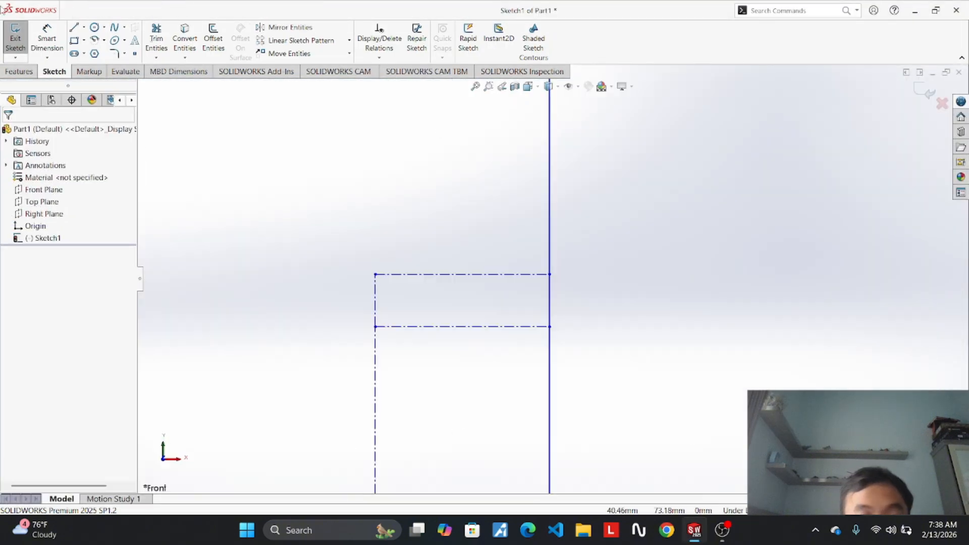
{"action": "left_click", "coordinate": [80, 9]}
{"action": "left_click", "coordinate": [399, 220]}
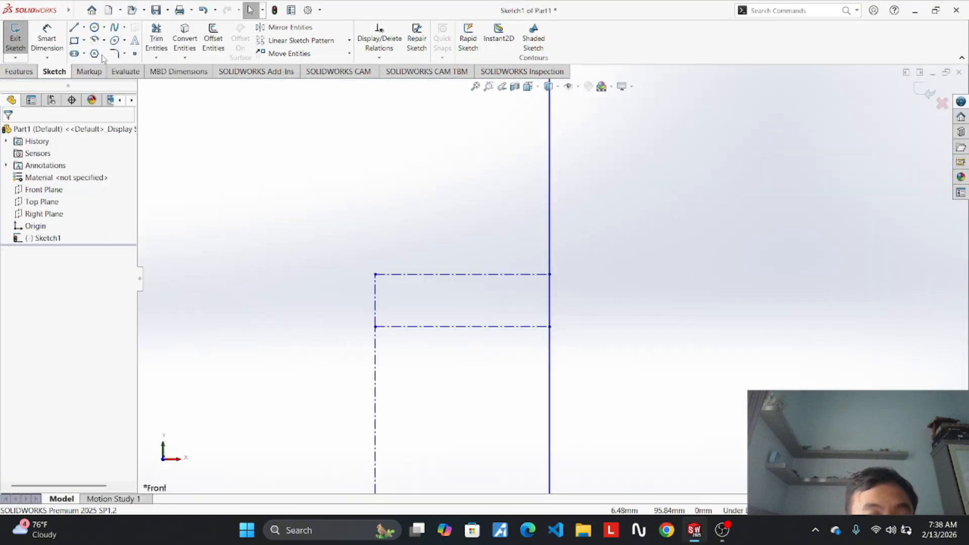
{"action": "left_click", "coordinate": [84, 27]}
{"action": "left_click", "coordinate": [102, 53]}
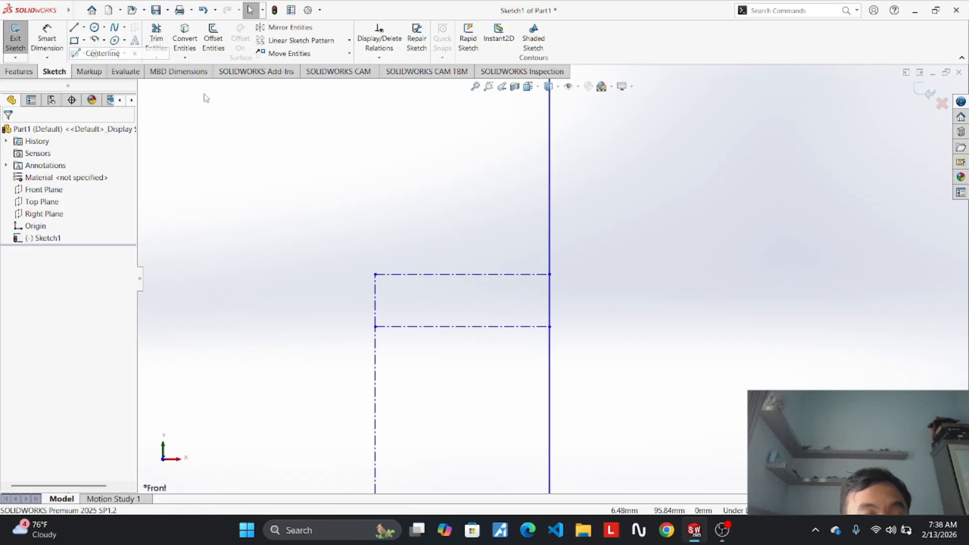
{"action": "left_click", "coordinate": [375, 275]}
{"action": "left_click", "coordinate": [377, 184]}
{"action": "key", "text": "Escape"}
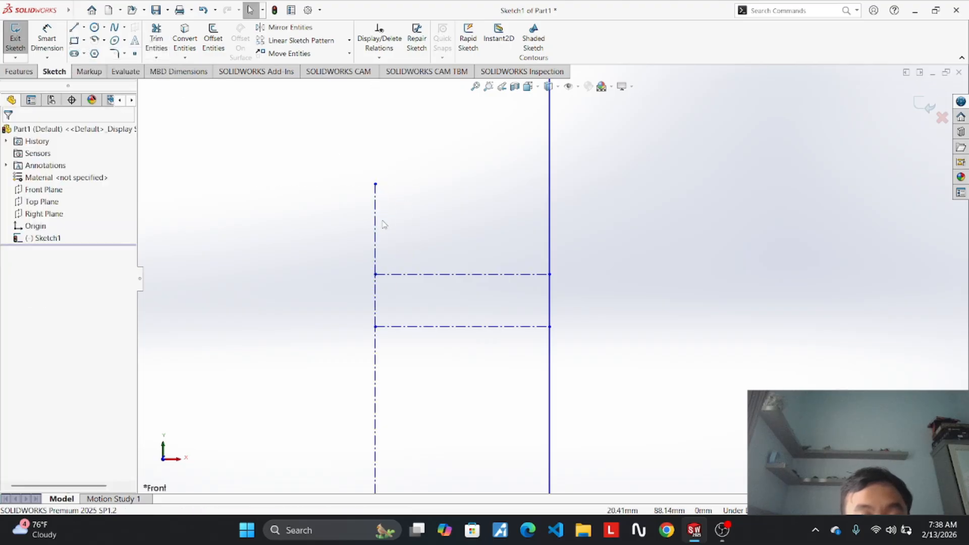
{"action": "left_click", "coordinate": [375, 226]}
{"action": "type", "text": "5"}
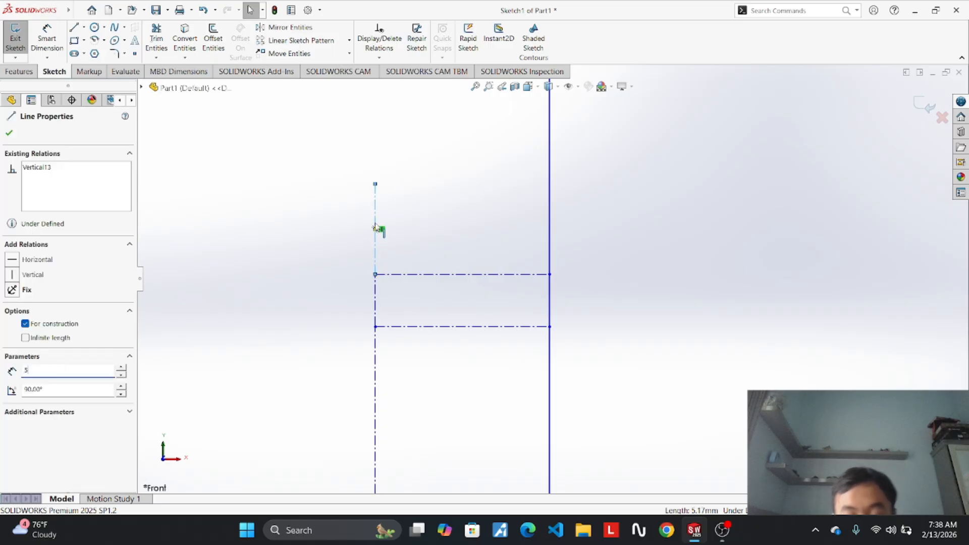
{"action": "key", "text": "Return"}
Dimension the vertical distance between the rounded base's upper corner and the lower horizontal centerline's end on the vertical profile line.
{"action": "scroll", "coordinate": [631, 288], "scroll_direction": "up", "scroll_amount": 5}
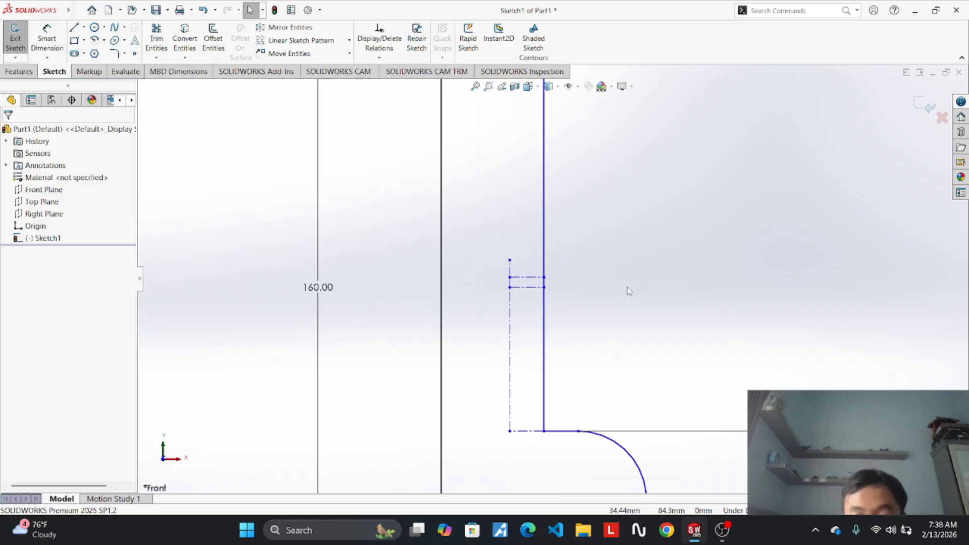
{"action": "scroll", "coordinate": [553, 314], "scroll_direction": "up", "scroll_amount": 3}
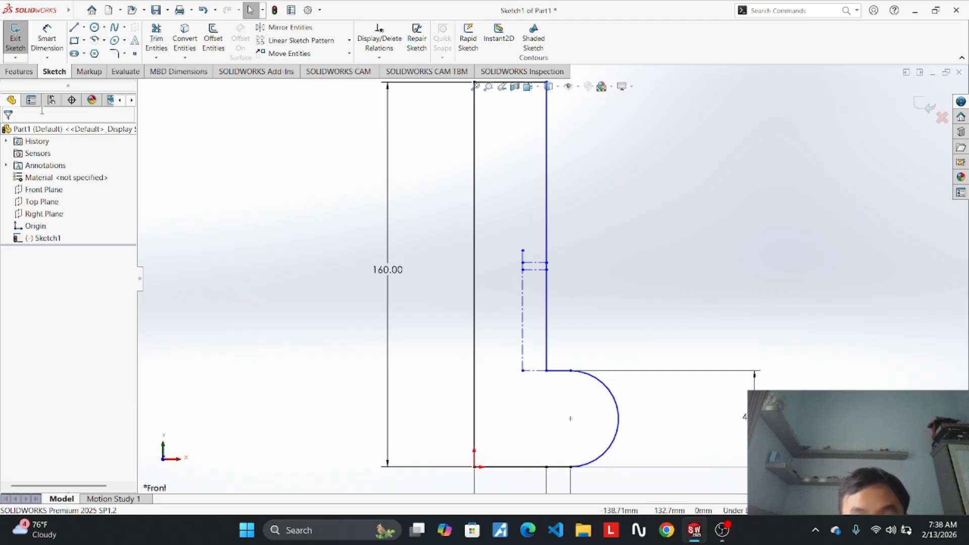
{"action": "left_click", "coordinate": [49, 46]}
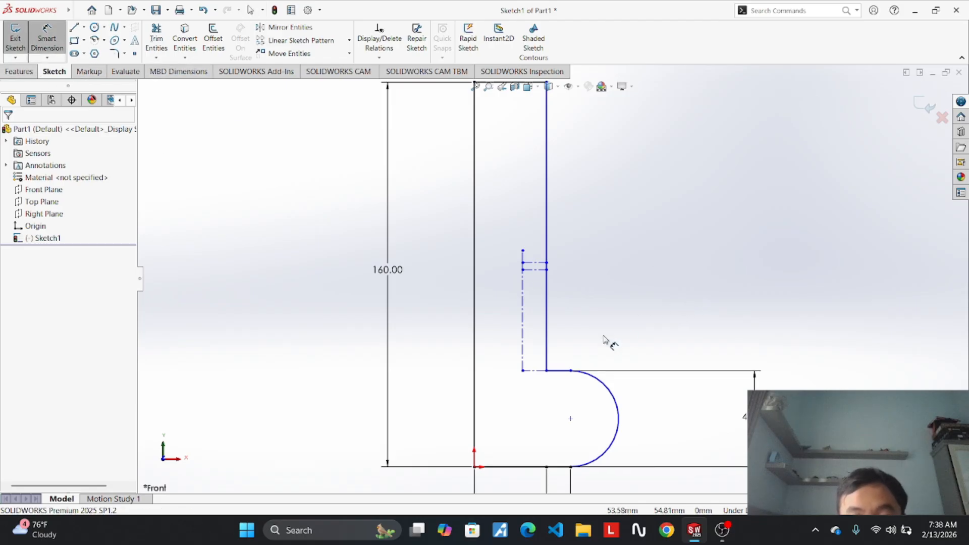
{"action": "left_click", "coordinate": [547, 271]}
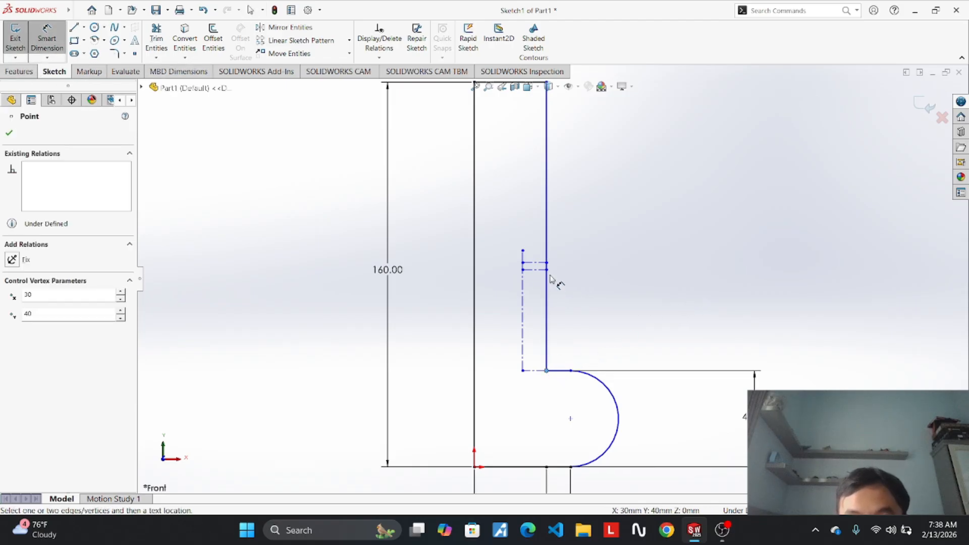
{"action": "left_click", "coordinate": [546, 371]}
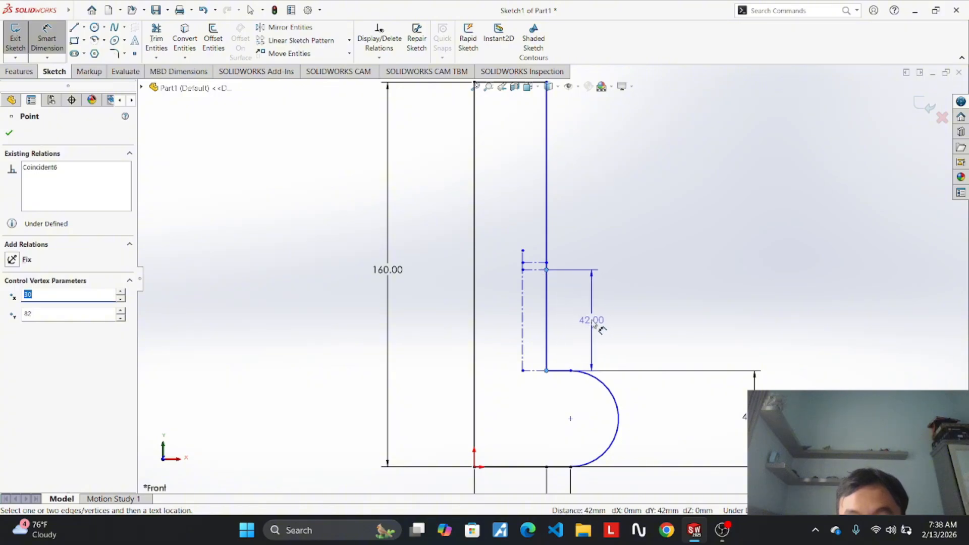
{"action": "left_click", "coordinate": [664, 331]}
{"action": "key", "text": "Return"}
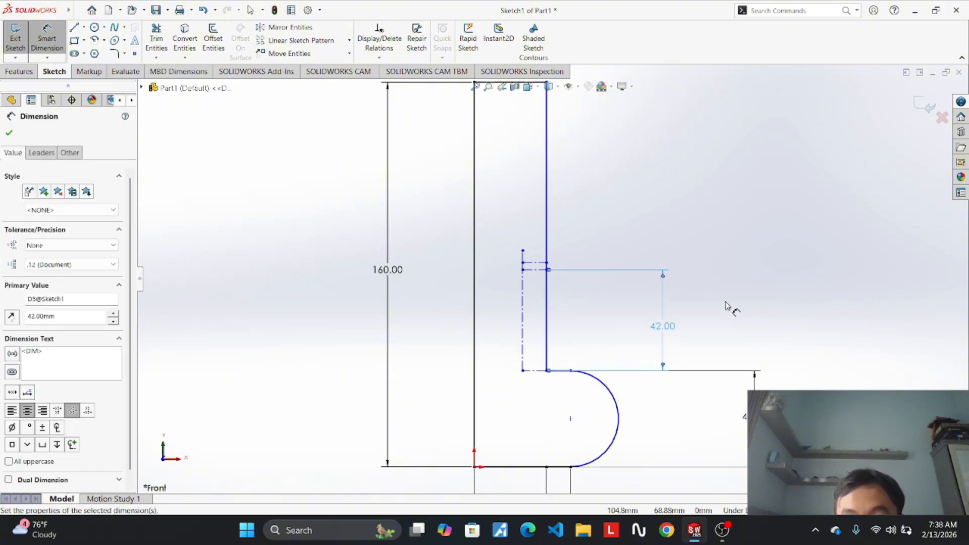
Dimension the horizontal distance from the origin to the corner between the vertical profile line and base, placing it just below that corner.
{"action": "scroll", "coordinate": [589, 361], "scroll_direction": "up", "scroll_amount": 2}
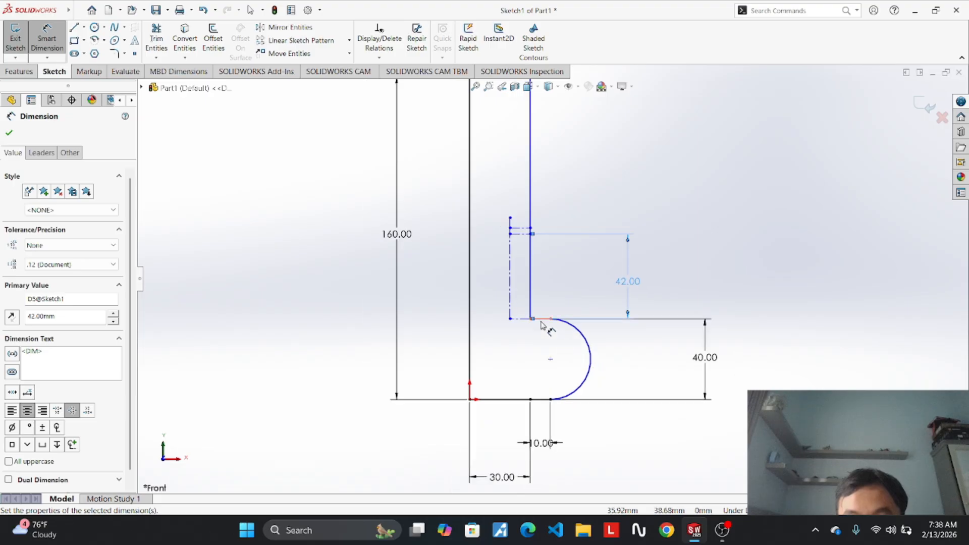
{"action": "left_click", "coordinate": [532, 322]}
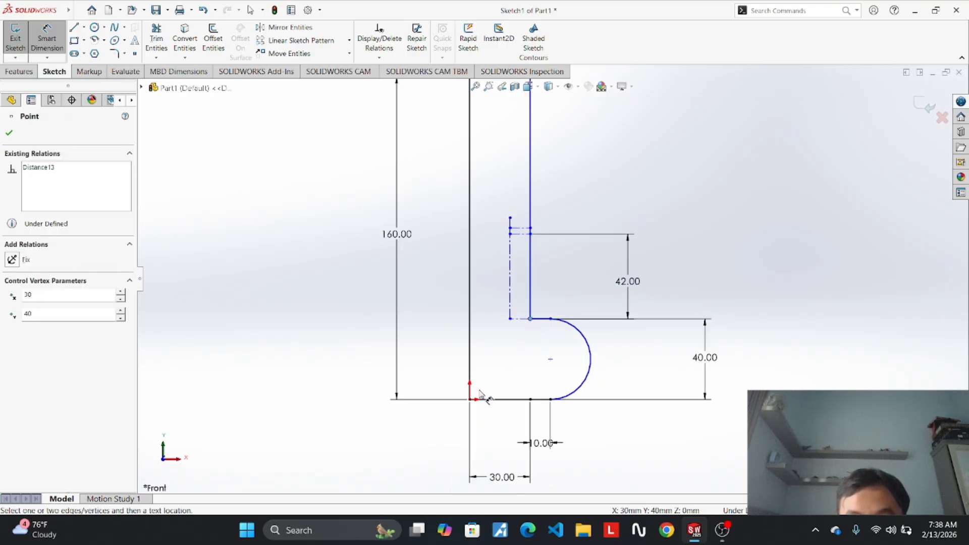
{"action": "left_click", "coordinate": [471, 399]}
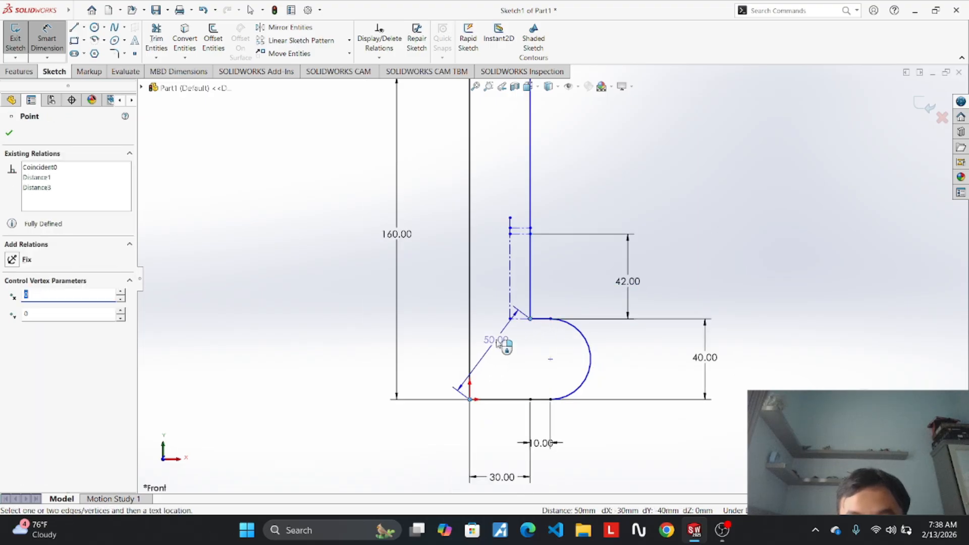
{"action": "left_click", "coordinate": [510, 310]}
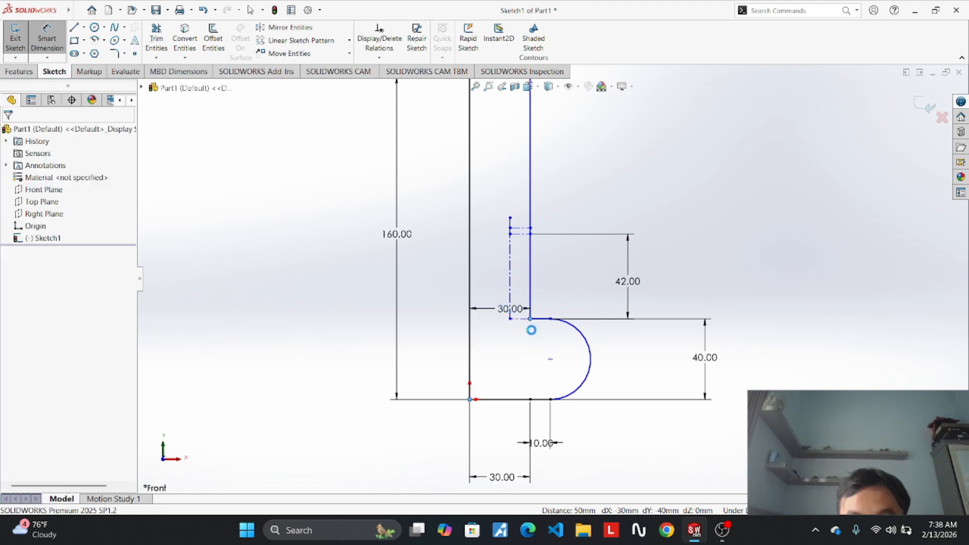
{"action": "left_click_drag", "start_coordinate": [511, 313], "coordinate": [514, 337]}
{"action": "scroll", "coordinate": [555, 342], "scroll_direction": "down", "scroll_amount": 3}
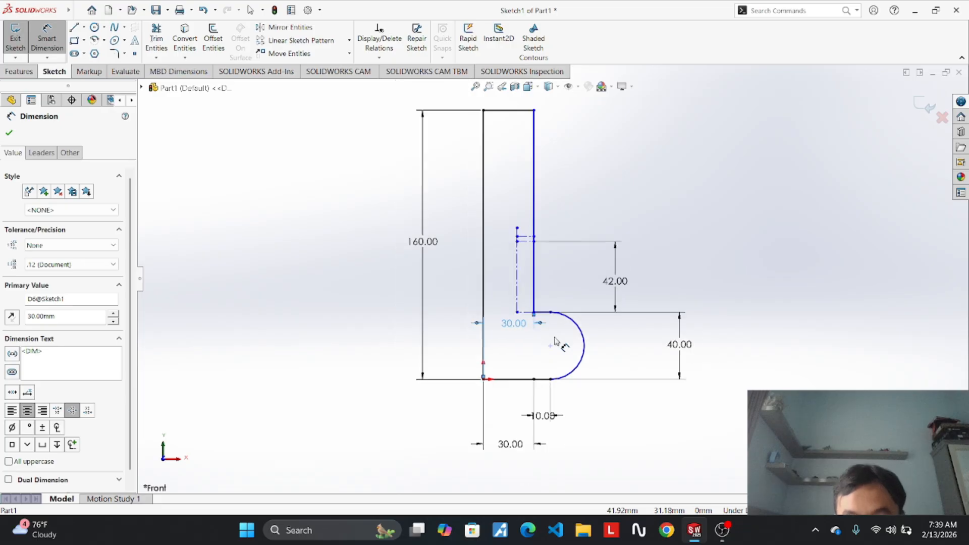
{"action": "scroll", "coordinate": [561, 339], "scroll_direction": "up", "scroll_amount": 1}
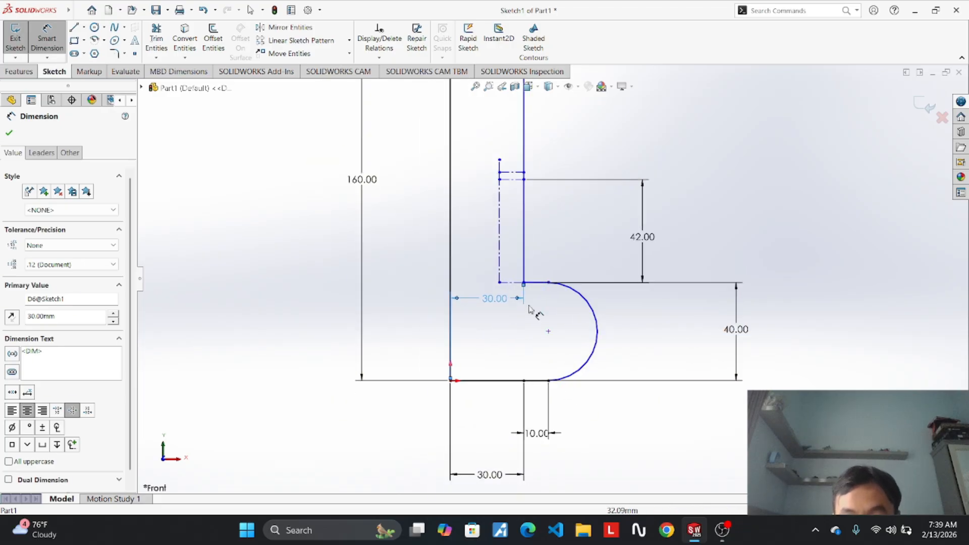
{"action": "scroll", "coordinate": [527, 263], "scroll_direction": "down", "scroll_amount": 3}
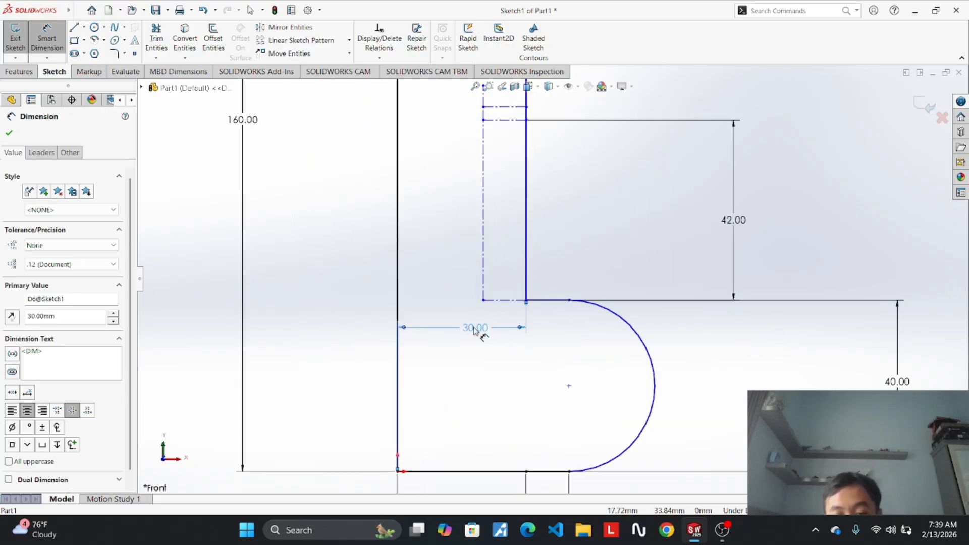
{"action": "mouse_move", "coordinate": [475, 328]}
{"action": "left_mouse_down"}
{"action": "mouse_move", "coordinate": [468, 317]}
{"action": "mouse_move", "coordinate": [459, 322]}
{"action": "left_mouse_up"}
{"action": "scroll", "coordinate": [630, 310], "scroll_direction": "down", "scroll_amount": 2}
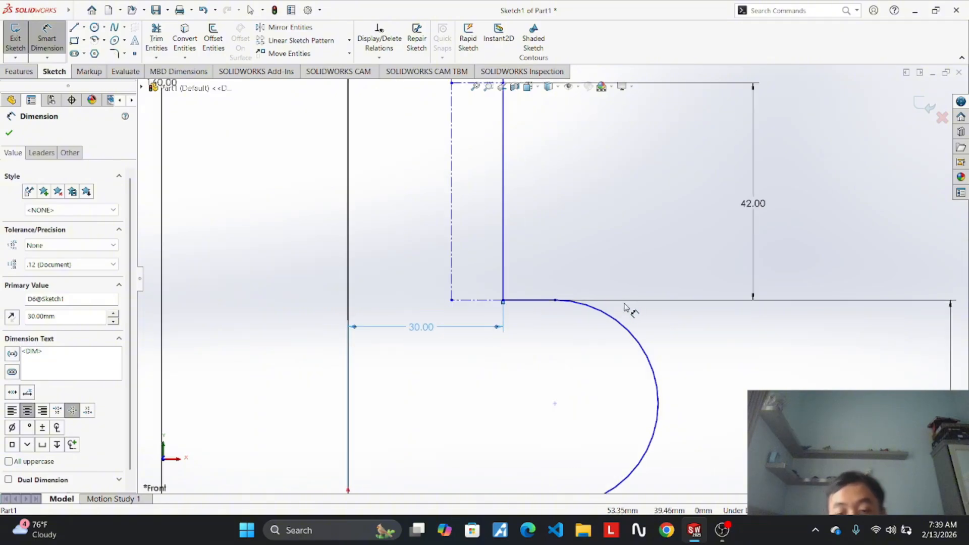
{"action": "scroll", "coordinate": [621, 307], "scroll_direction": "up", "scroll_amount": 3}
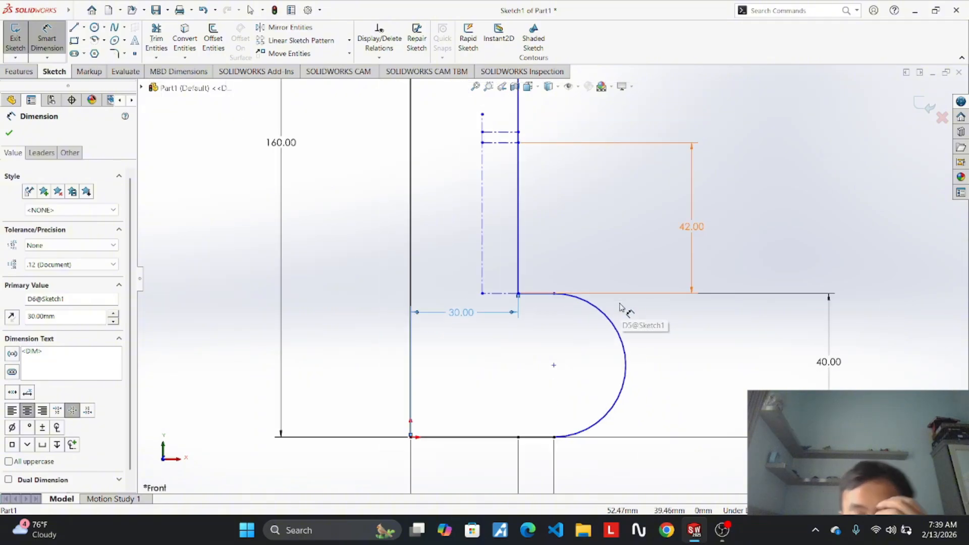
Dimension the vertical distance from the base's upper corner to the bottom-line point directly below it, placing it inside the base.
{"action": "left_click", "coordinate": [518, 295]}
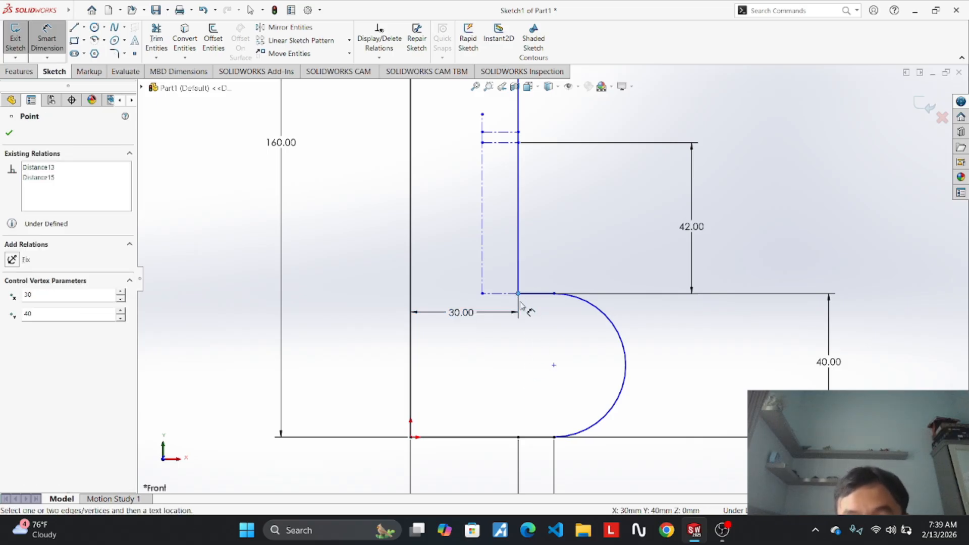
{"action": "left_click", "coordinate": [520, 438]}
{"action": "left_click", "coordinate": [482, 364]}
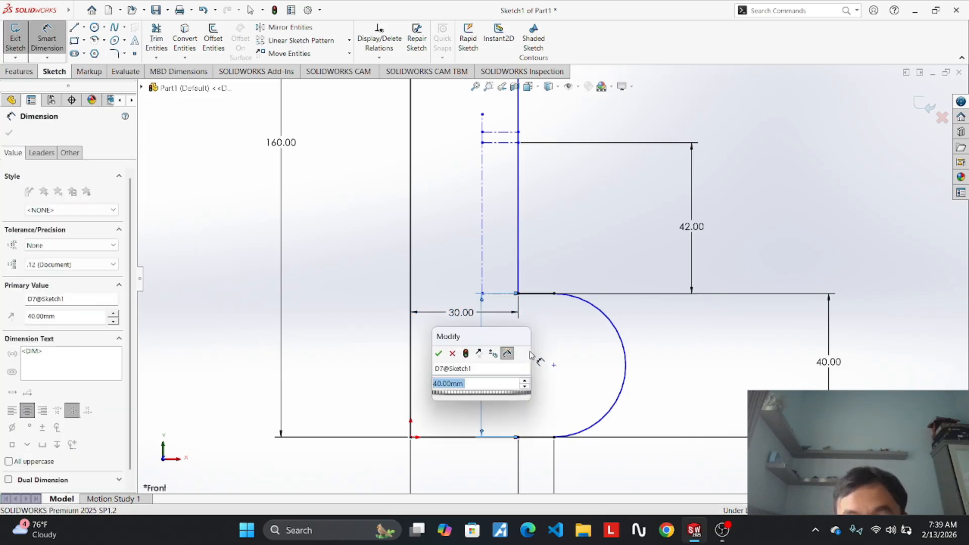
{"action": "key", "text": "Return"}
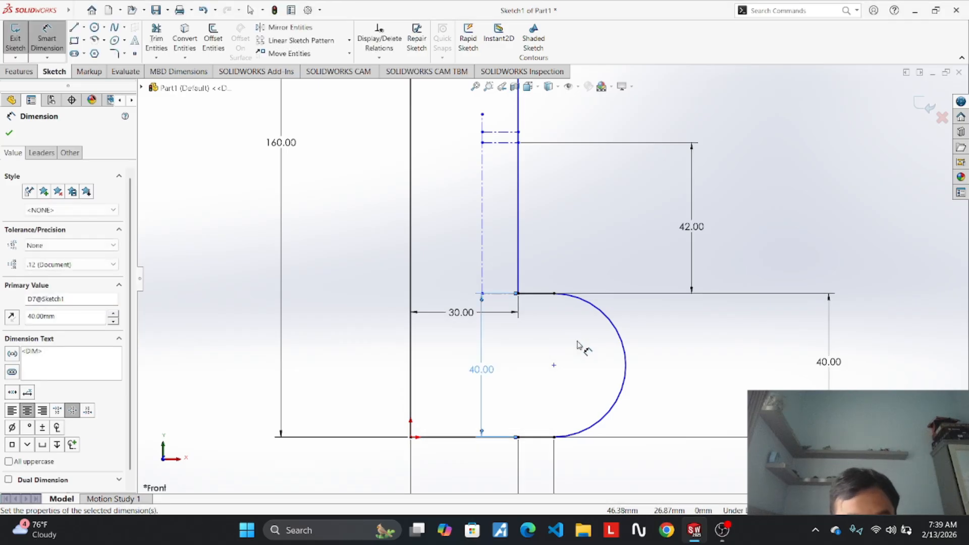
Delete the outer 40 mm height dimension and reposition the inner 40 mm dimension to the outside of the rounded base.
{"action": "right_click", "coordinate": [826, 365]}
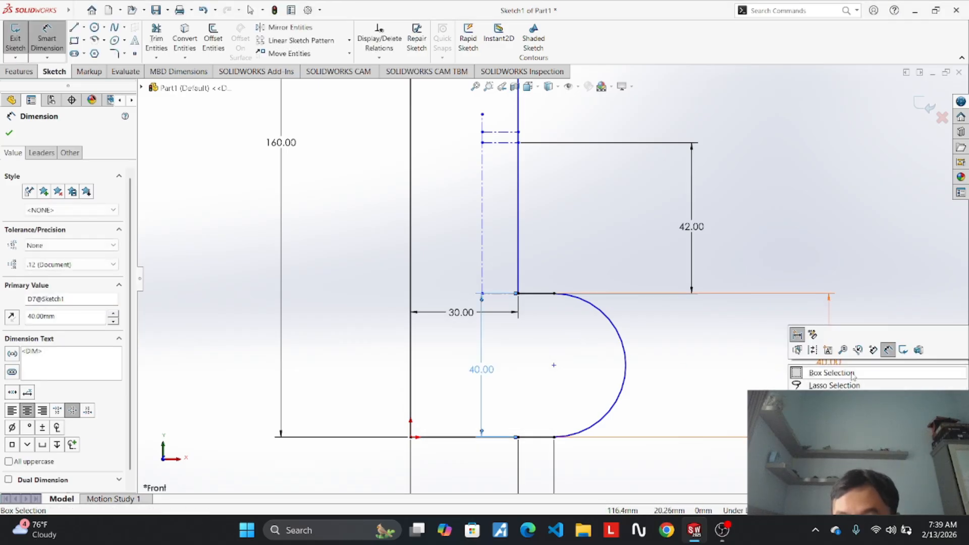
{"action": "left_click", "coordinate": [829, 350]}
{"action": "right_click", "coordinate": [831, 362]}
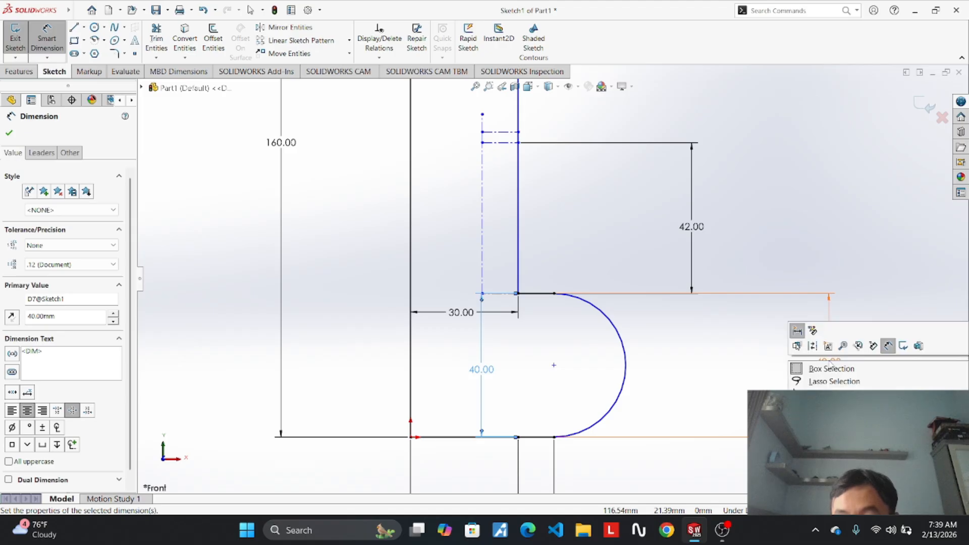
{"action": "key", "text": "Escape"}
{"action": "key", "text": "Escape"}
{"action": "right_click", "coordinate": [831, 362]}
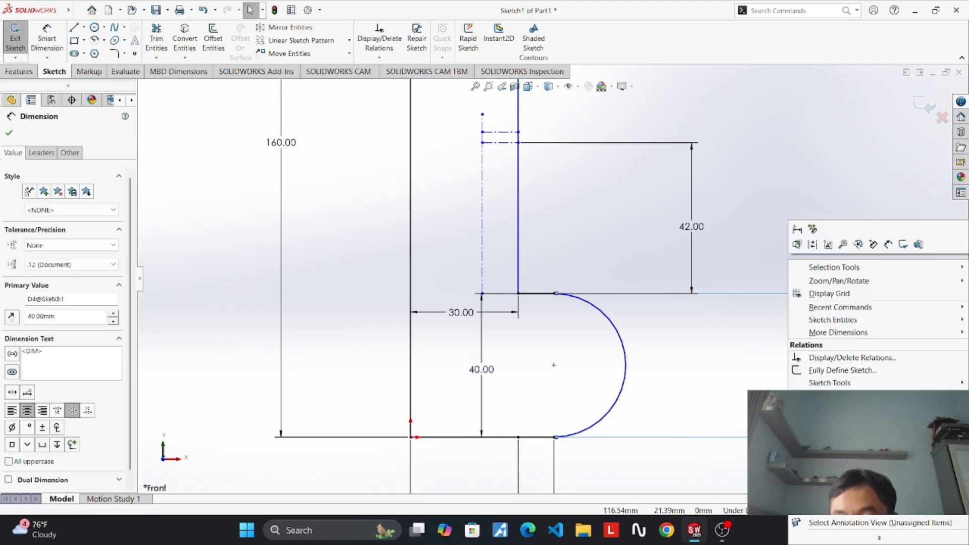
{"action": "key", "text": "Escape"}
{"action": "left_click_drag", "start_coordinate": [493, 372], "coordinate": [764, 373]}
{"action": "scroll", "coordinate": [711, 365], "scroll_direction": "up", "scroll_amount": 2}
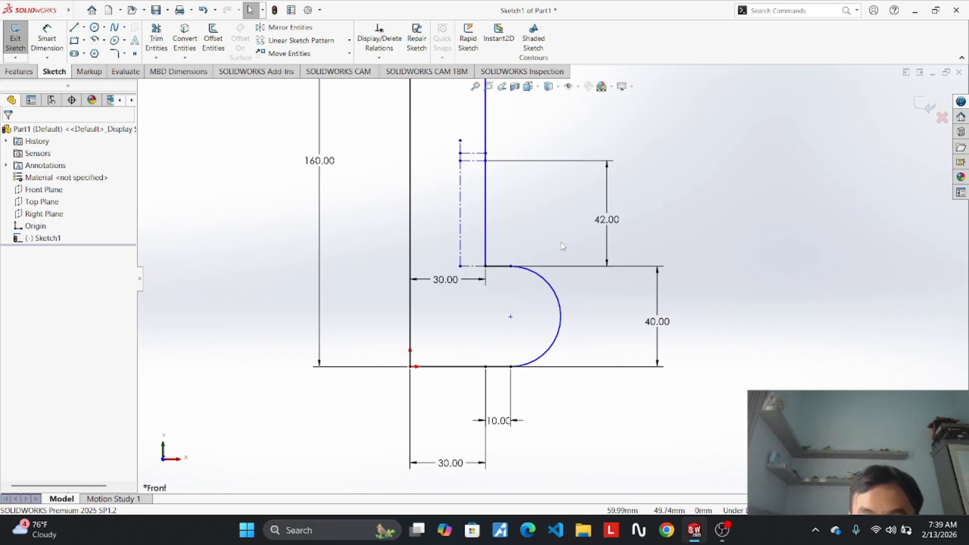
Try to dimension the horizontal distance from the origin to the outermost point of the base's arc, placing it below the base.
{"action": "scroll", "coordinate": [560, 250], "scroll_direction": "up", "scroll_amount": 1}
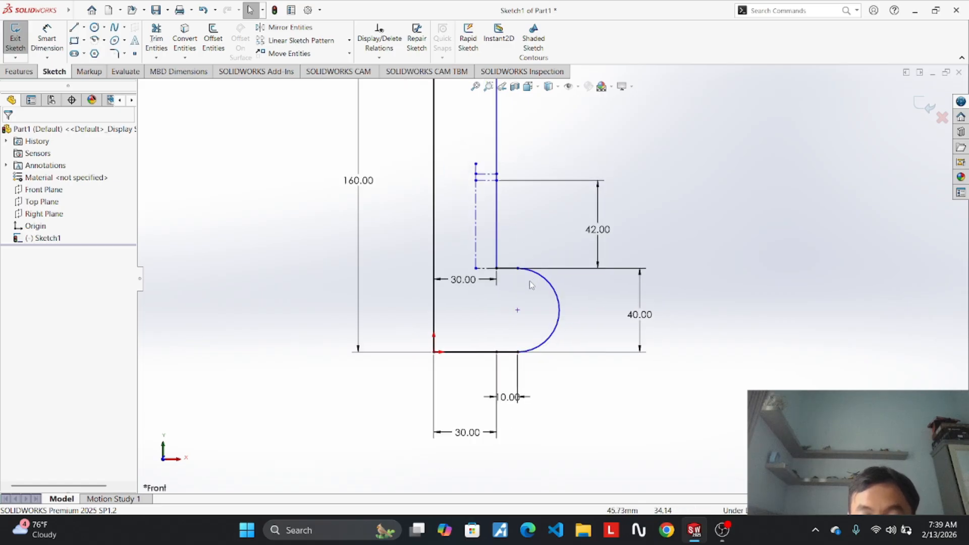
{"action": "scroll", "coordinate": [510, 255], "scroll_direction": "down", "scroll_amount": 3}
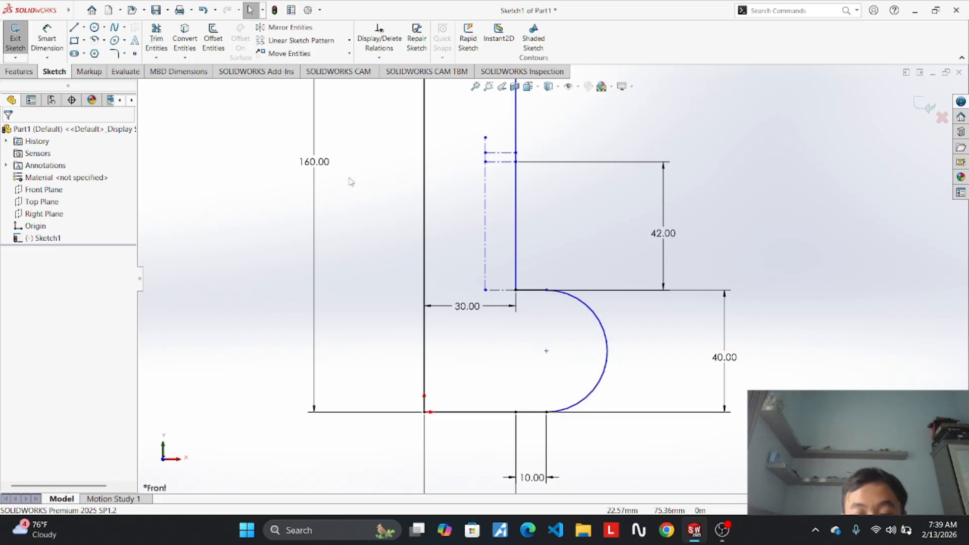
{"action": "left_click", "coordinate": [47, 38]}
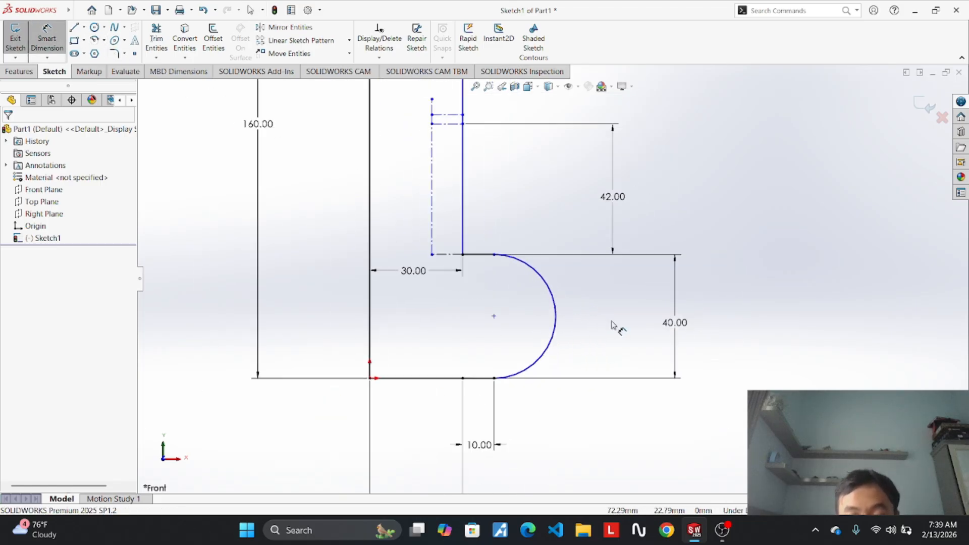
{"action": "left_click", "coordinate": [557, 317]}
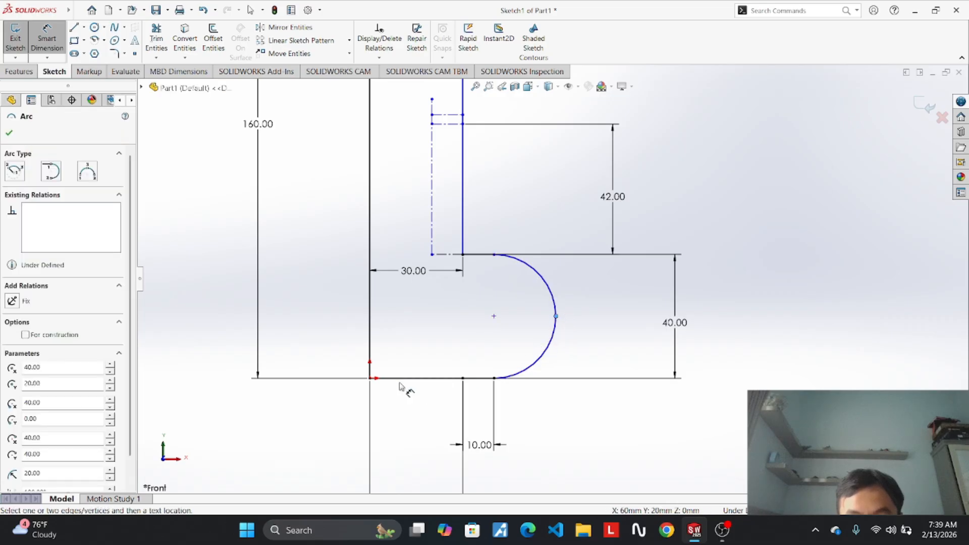
{"action": "left_click", "coordinate": [370, 378]}
{"action": "left_click", "coordinate": [556, 316]}
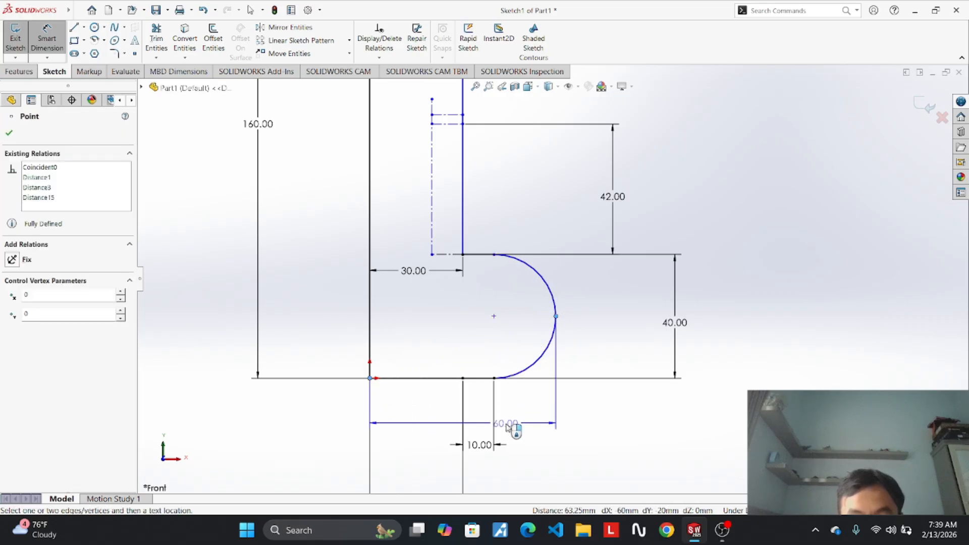
{"action": "left_click", "coordinate": [462, 411]}
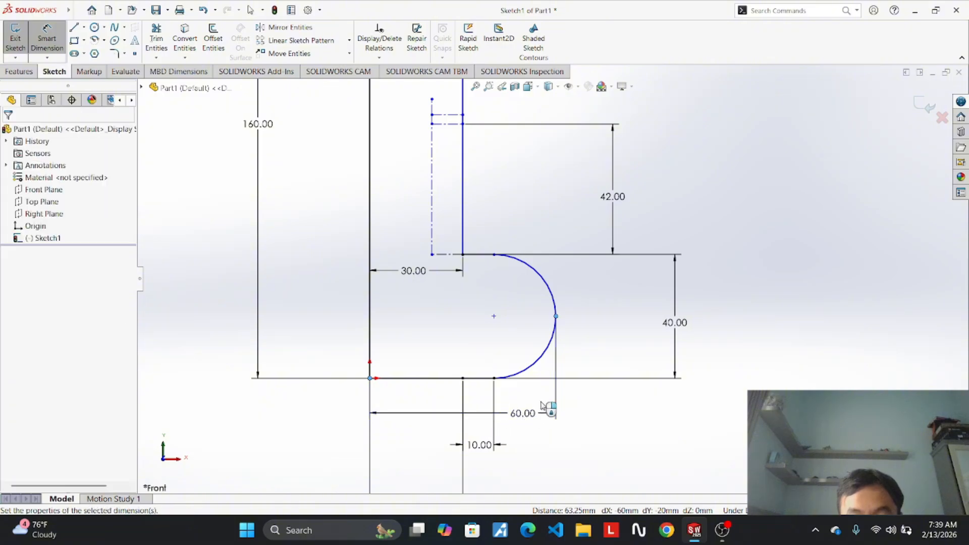
{"action": "key", "text": "Return"}
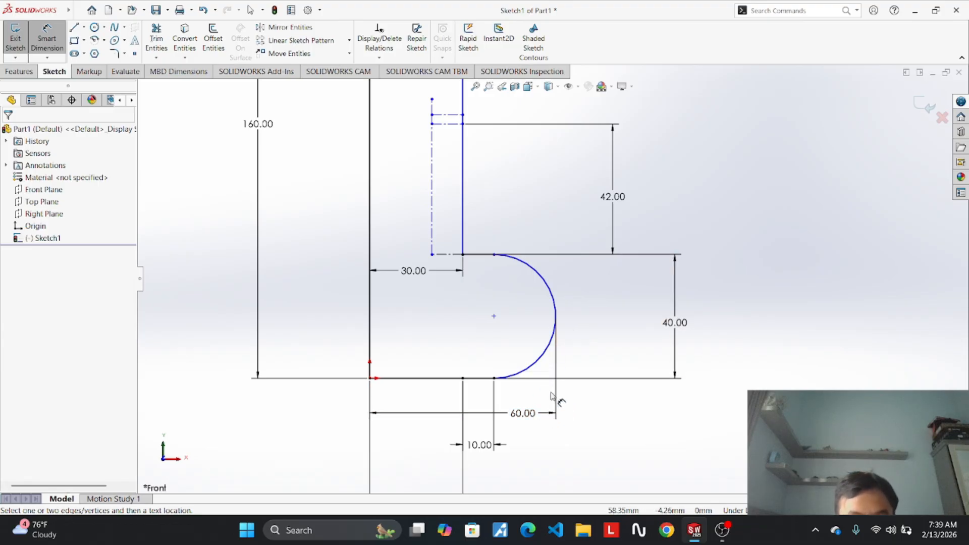
{"action": "key", "text": "Escape"}
{"action": "key", "text": "ctrl+z"}
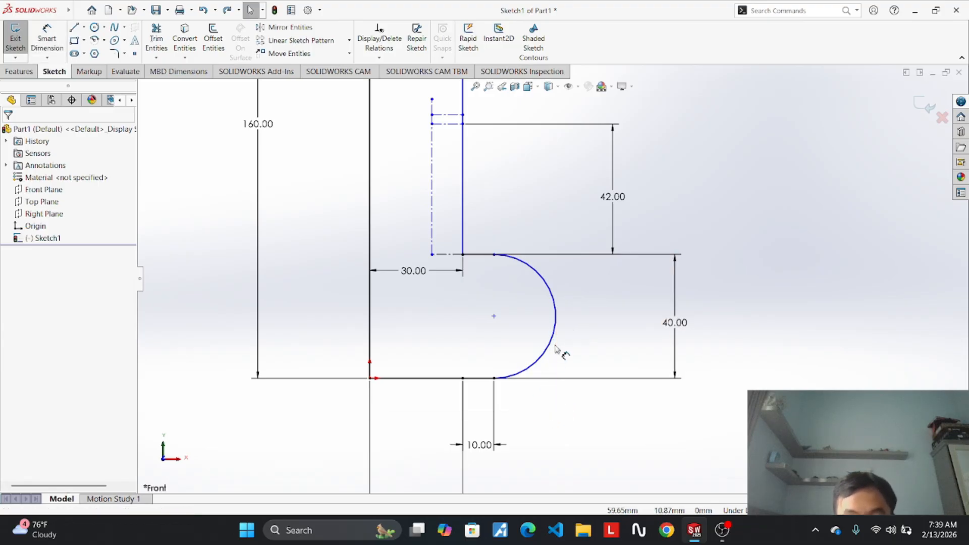
Dimension the horizontal distance from the bottom-line point beneath the vertical profile line to the arc's outermost point, placing it below the base.
{"action": "left_click", "coordinate": [556, 317]}
{"action": "left_click", "coordinate": [463, 379], "text": "ctrl"}
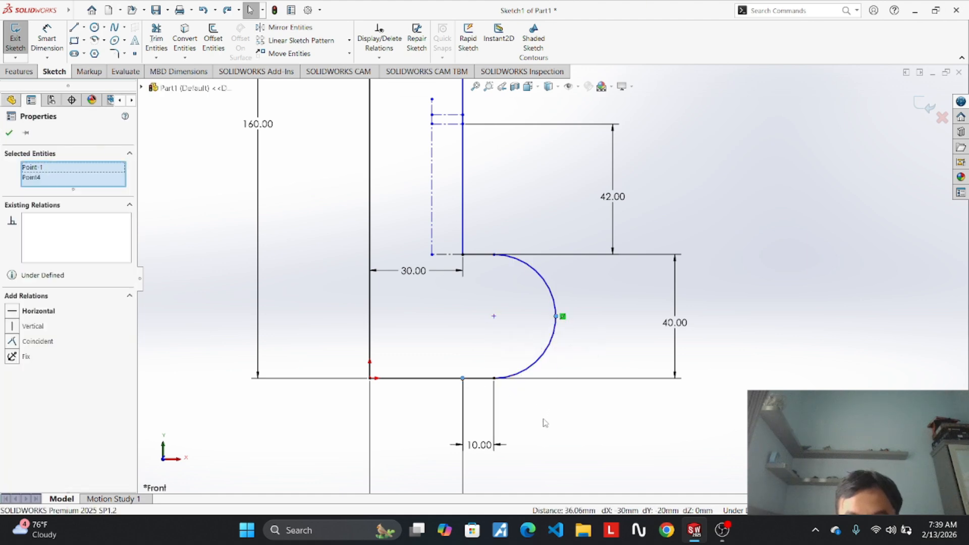
{"action": "left_click", "coordinate": [47, 38]}
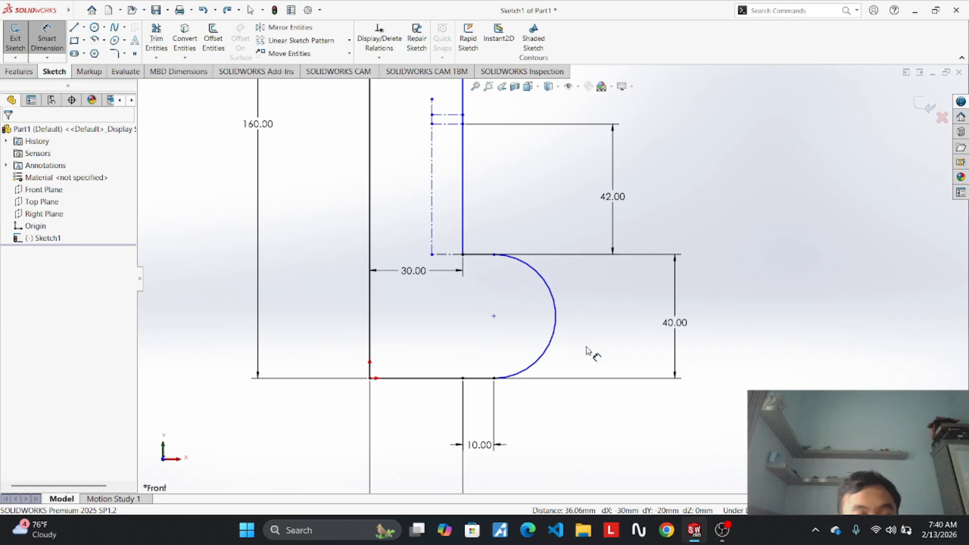
{"action": "left_click", "coordinate": [556, 317]}
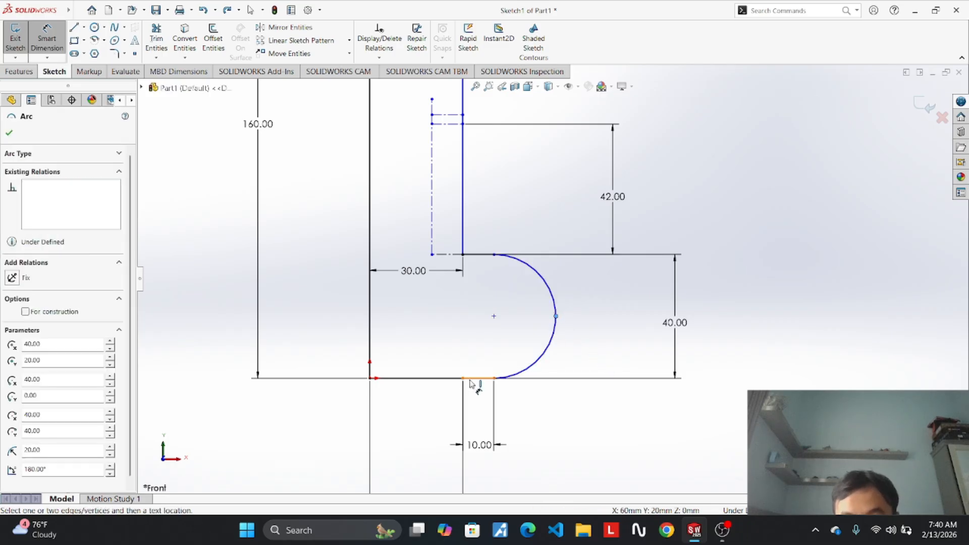
{"action": "left_click", "coordinate": [463, 379]}
{"action": "left_click", "coordinate": [520, 415]}
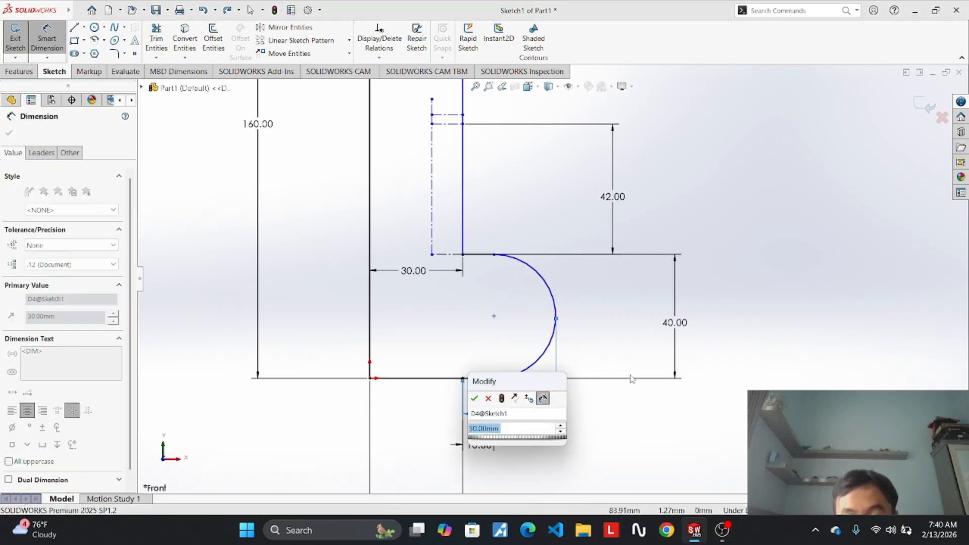
{"action": "key", "text": "Return"}
{"action": "key", "text": "Escape"}
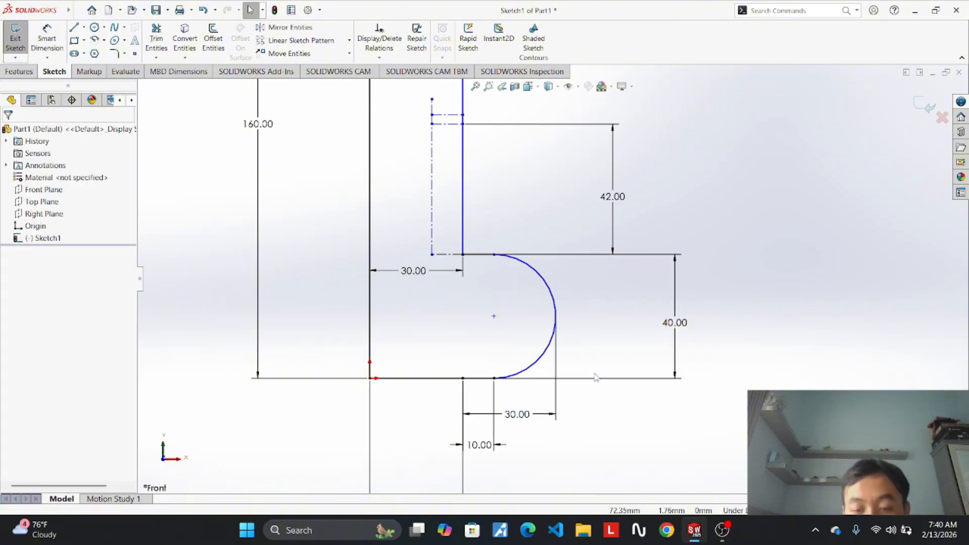
Dimension the radius of the base's arc, placing the value outside the rounded end.
{"action": "scroll", "coordinate": [566, 330], "scroll_direction": "down", "scroll_amount": 2}
{"action": "scroll", "coordinate": [567, 329], "scroll_direction": "up", "scroll_amount": 2}
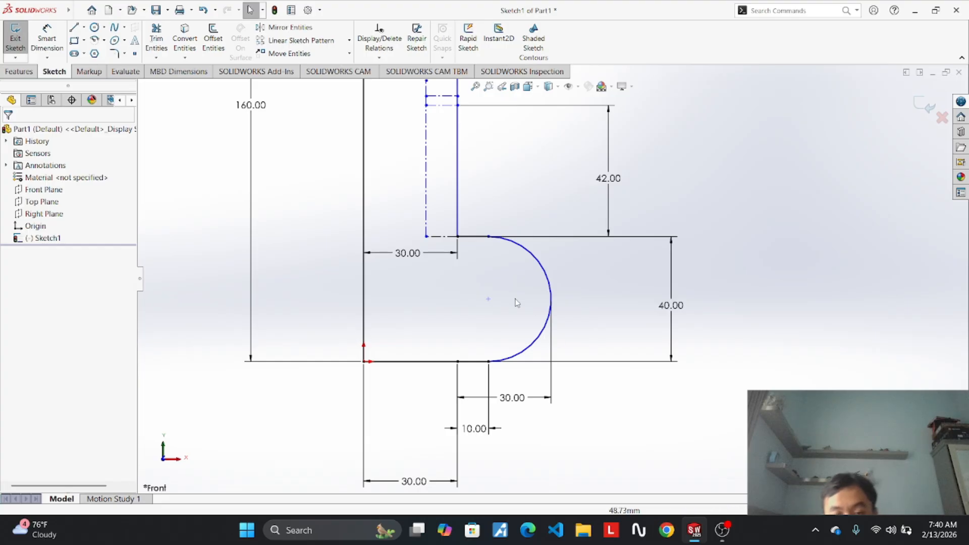
{"action": "left_click", "coordinate": [47, 38]}
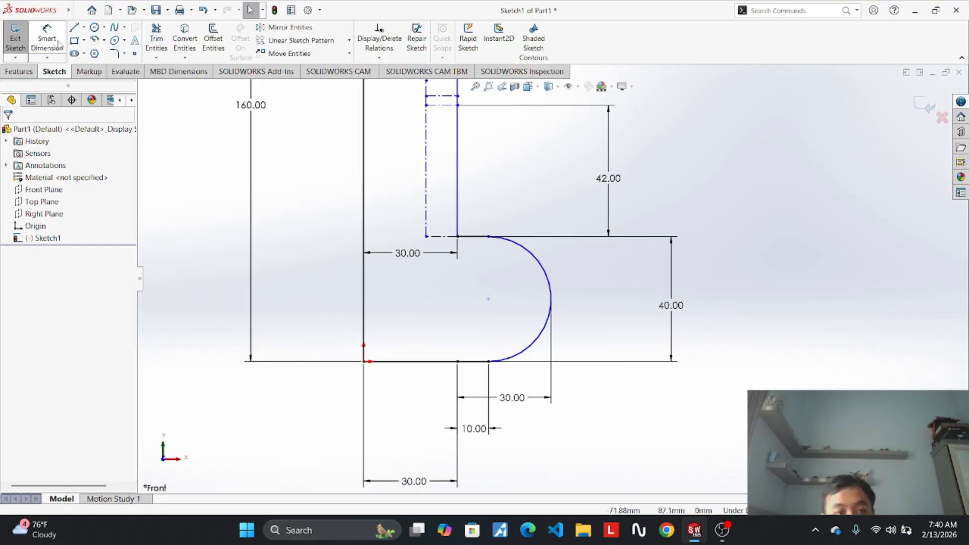
{"action": "left_click", "coordinate": [537, 269]}
{"action": "left_click", "coordinate": [631, 283]}
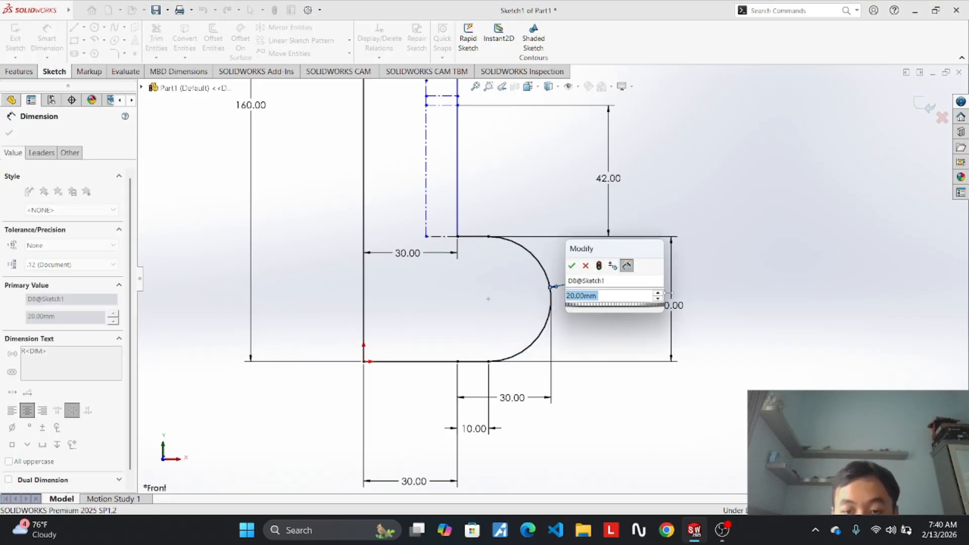
{"action": "left_click", "coordinate": [670, 293]}
{"action": "double_click", "coordinate": [624, 281]}
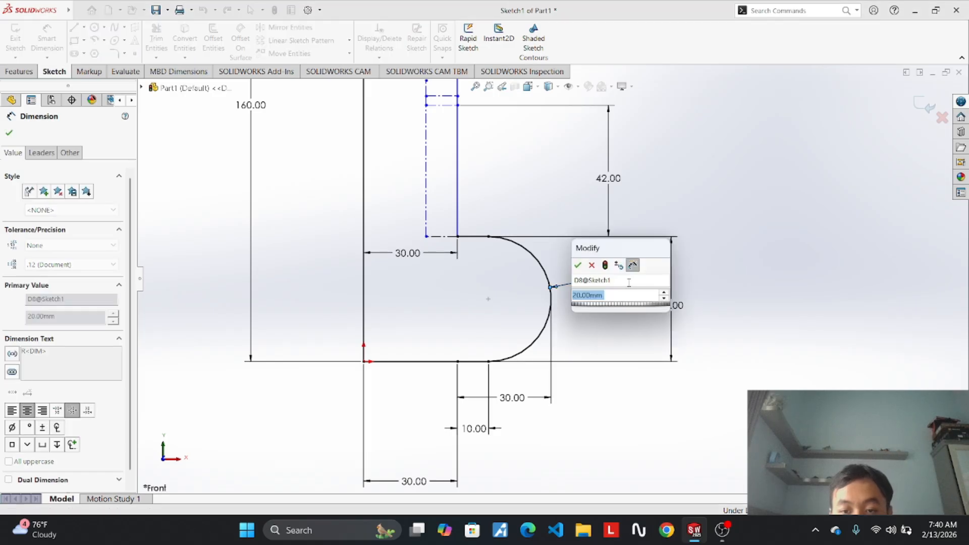
{"action": "key", "text": "Return"}
{"action": "right_click", "coordinate": [627, 282]}
{"action": "left_click", "coordinate": [726, 225]}
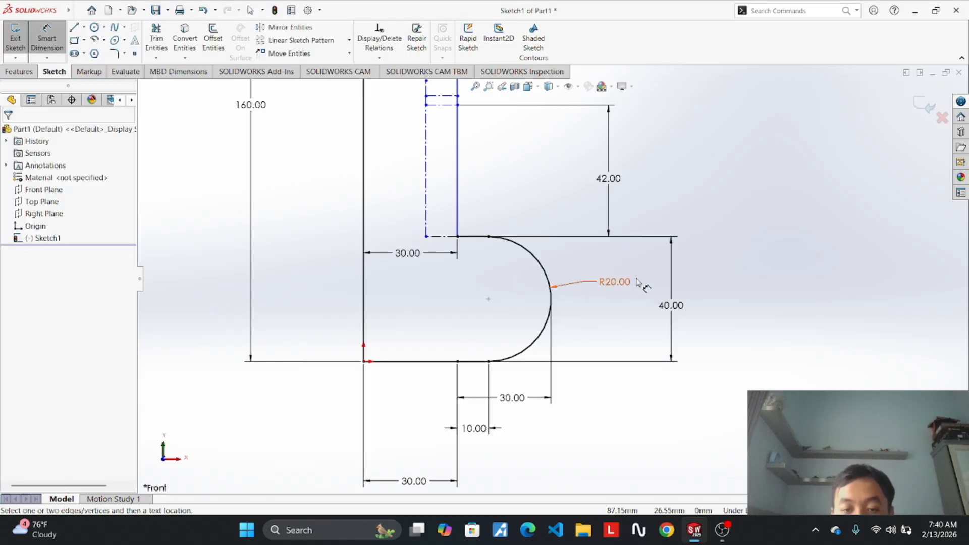
Examine the fillet radii and recess offsets in the Projek 1 Part 5 reference sketch, and return to Part1.
{"action": "scroll", "coordinate": [637, 283], "scroll_direction": "up", "scroll_amount": 5}
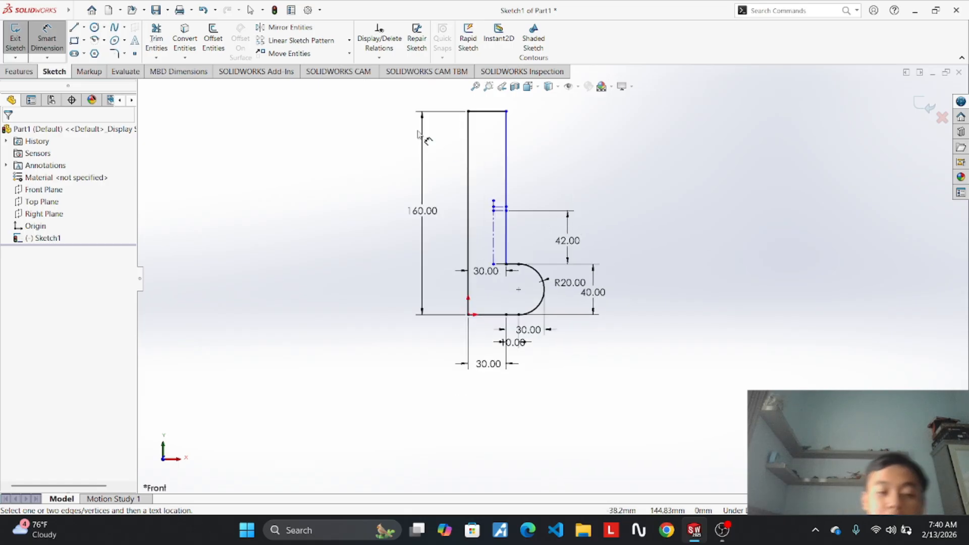
{"action": "scroll", "coordinate": [675, 346], "scroll_direction": "down", "scroll_amount": 5}
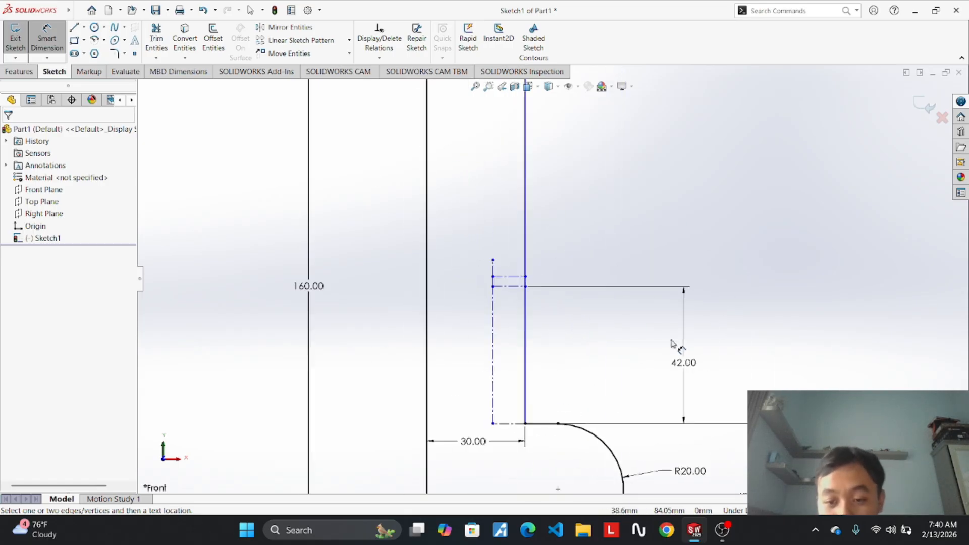
{"action": "scroll", "coordinate": [585, 276], "scroll_direction": "down", "scroll_amount": 4}
{"action": "scroll", "coordinate": [475, 310], "scroll_direction": "up", "scroll_amount": 2}
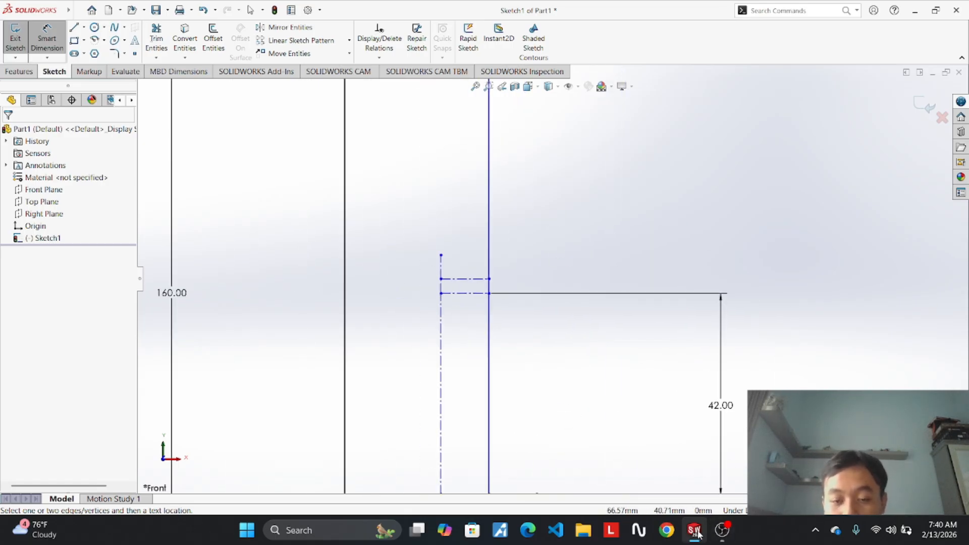
{"action": "mouse_move", "coordinate": [696, 531]}
{"action": "mouse_move", "coordinate": [665, 482]}
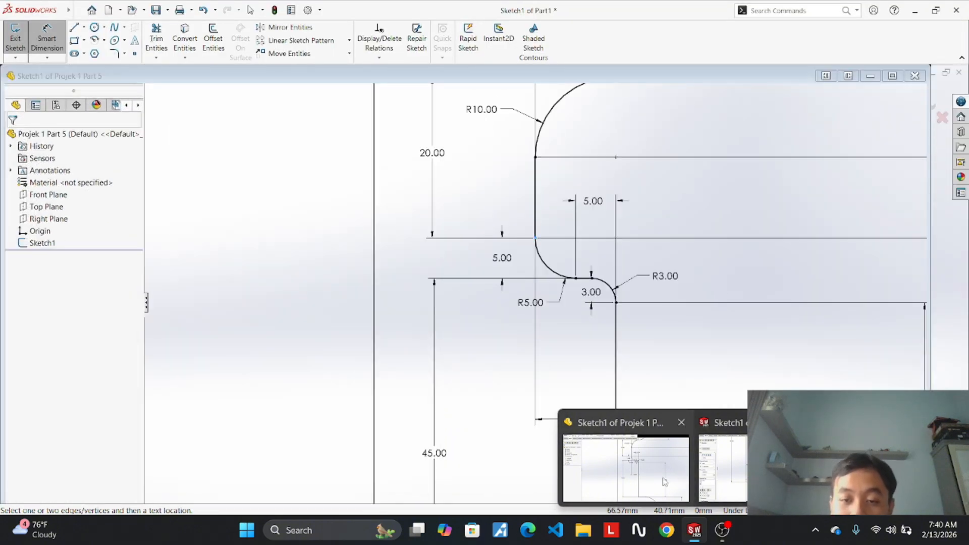
{"action": "left_click", "coordinate": [664, 482]}
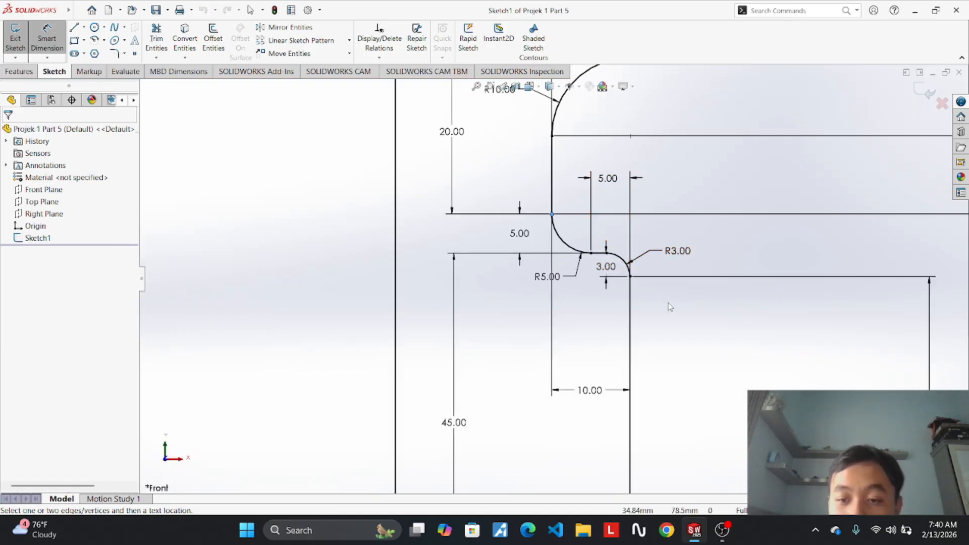
{"action": "mouse_move", "coordinate": [691, 539]}
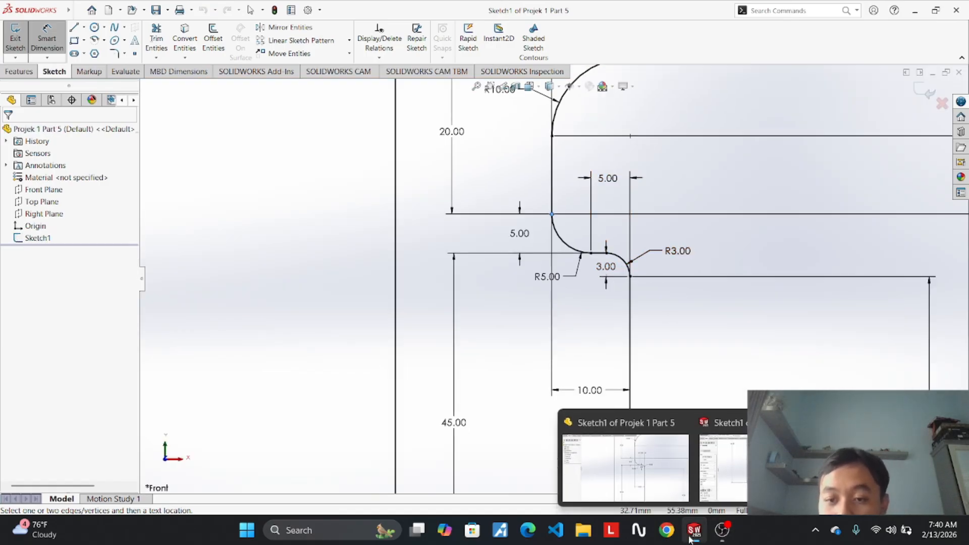
{"action": "left_click", "coordinate": [709, 471]}
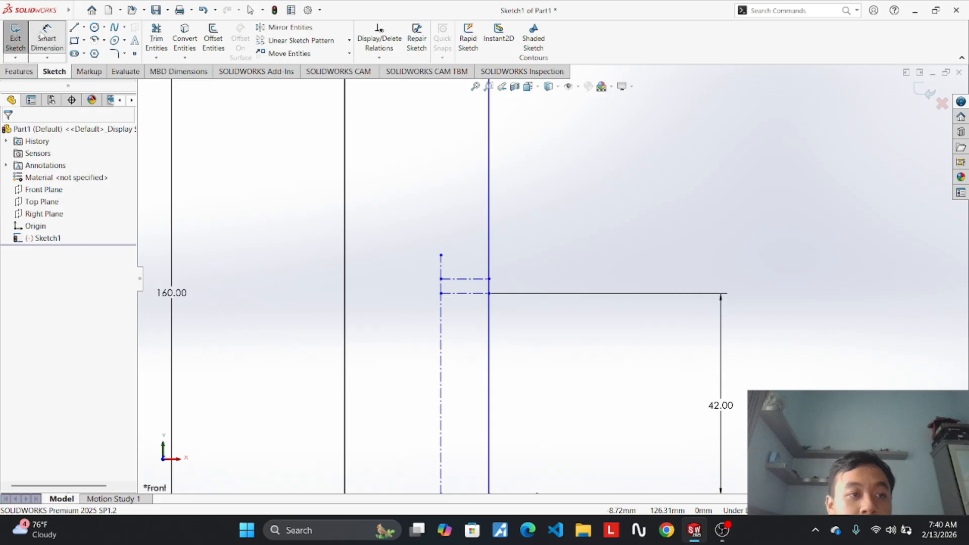
{"action": "left_click", "coordinate": [42, 33]}
{"action": "left_click", "coordinate": [458, 294]}
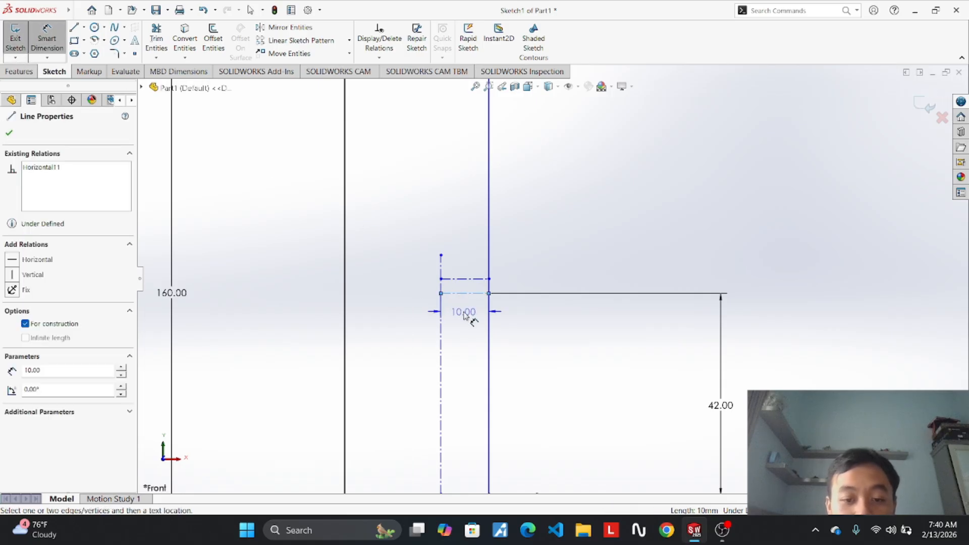
{"action": "scroll", "coordinate": [464, 315], "scroll_direction": "down", "scroll_amount": 5}
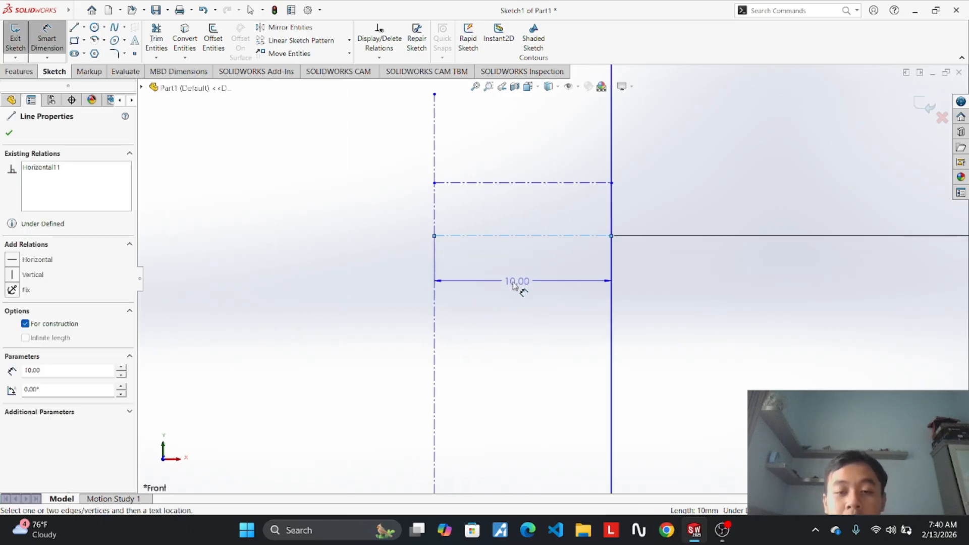
{"action": "key", "text": "Escape"}
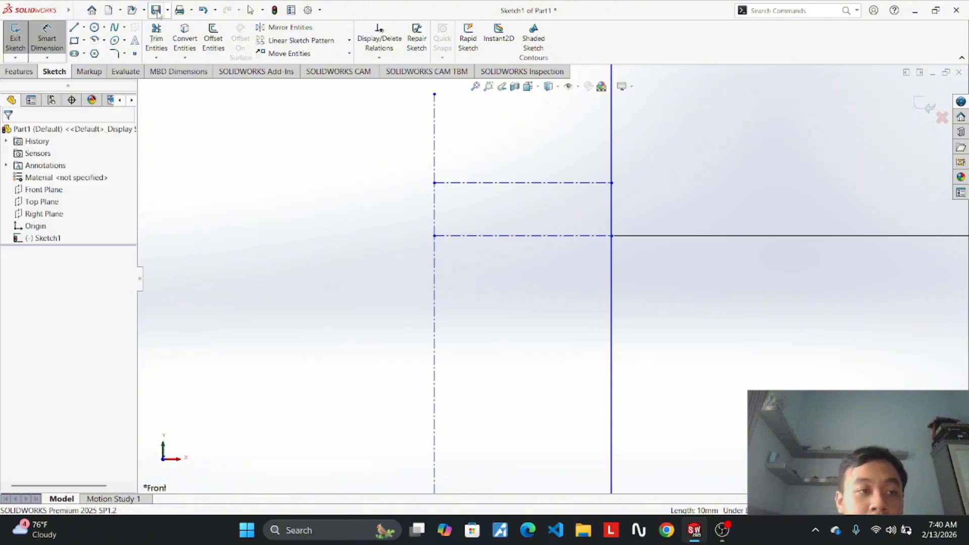
Draw a horizontal centerline inward from the vertical profile line, just below the lower horizontal centerline, and set its length to 3 mm.
{"action": "left_click", "coordinate": [84, 27]}
{"action": "left_click", "coordinate": [101, 53]}
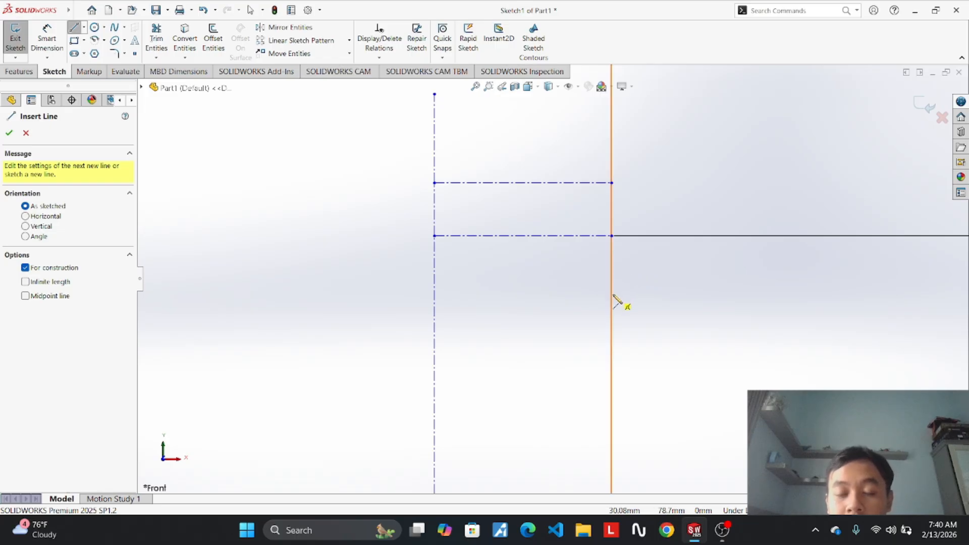
{"action": "left_click", "coordinate": [613, 294]}
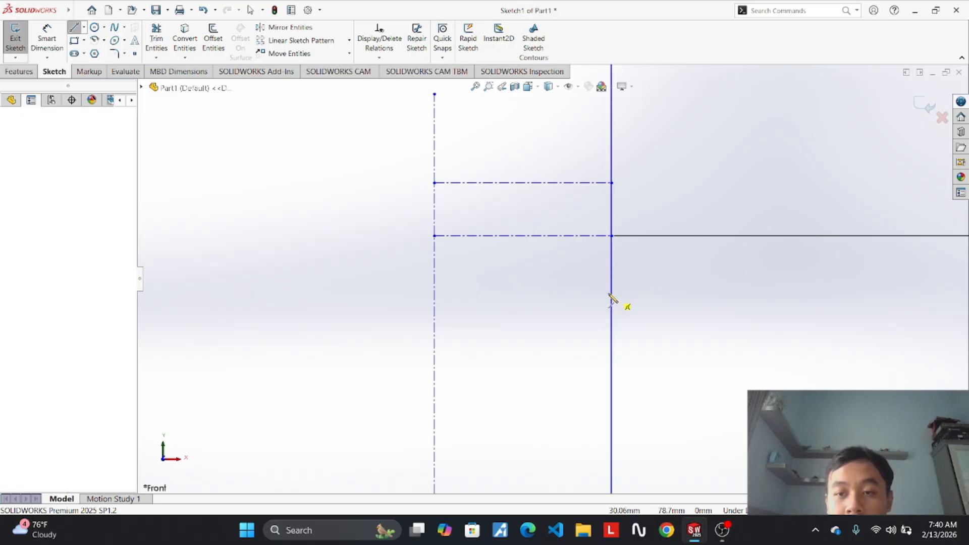
{"action": "left_click", "coordinate": [559, 296]}
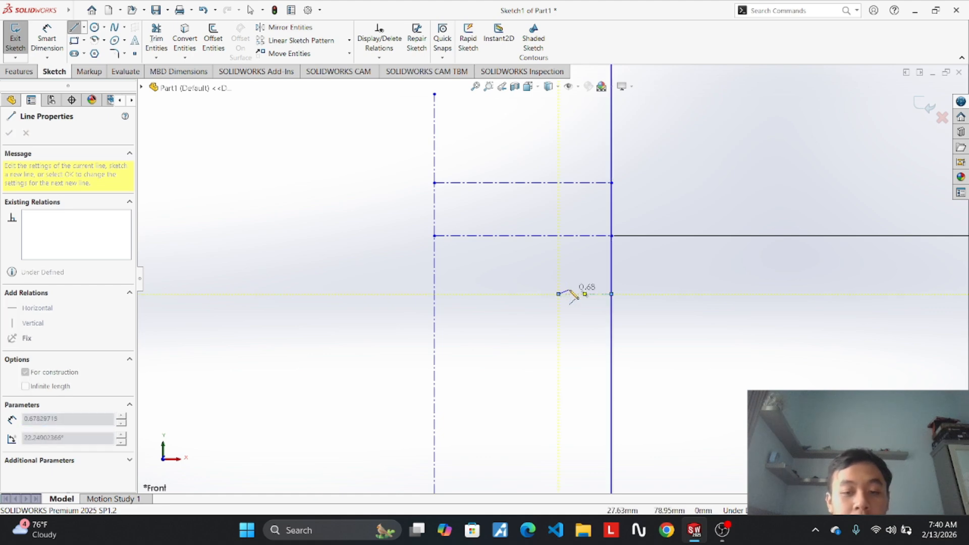
{"action": "key", "text": "Escape"}
{"action": "left_click", "coordinate": [577, 295]}
{"action": "type", "text": "3"}
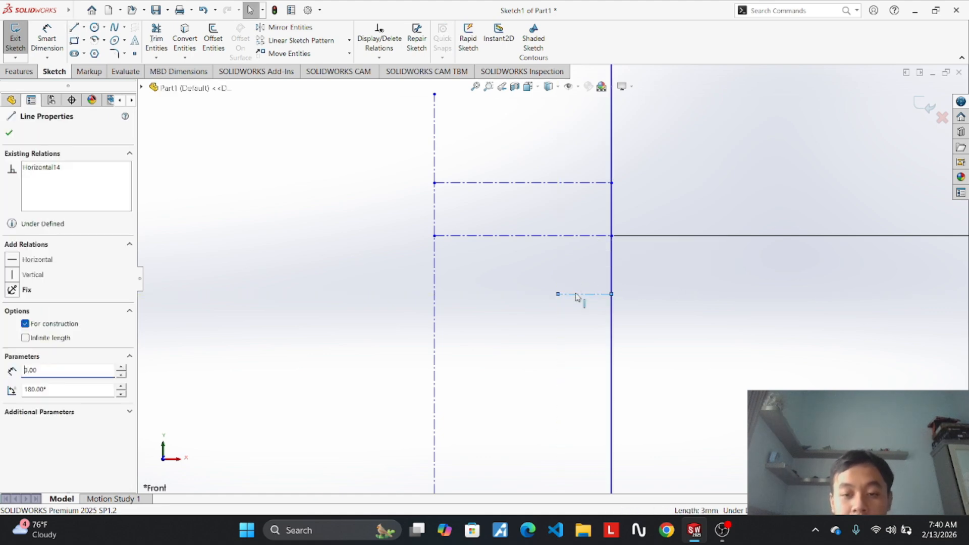
Draw a vertical centerline from the free end of the 3 mm centerline up to the lower horizontal centerline.
{"action": "left_click", "coordinate": [84, 28]}
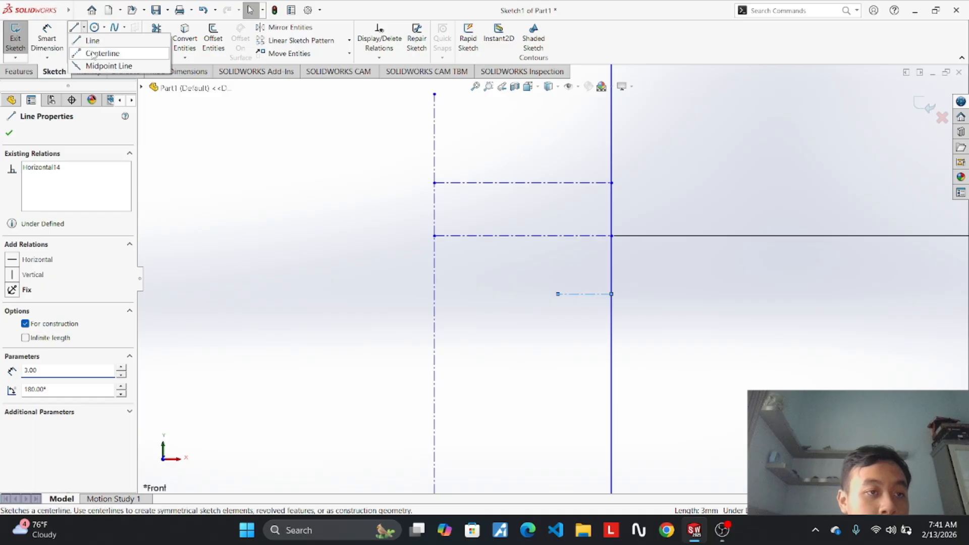
{"action": "left_click", "coordinate": [91, 37]}
{"action": "left_click", "coordinate": [558, 294]}
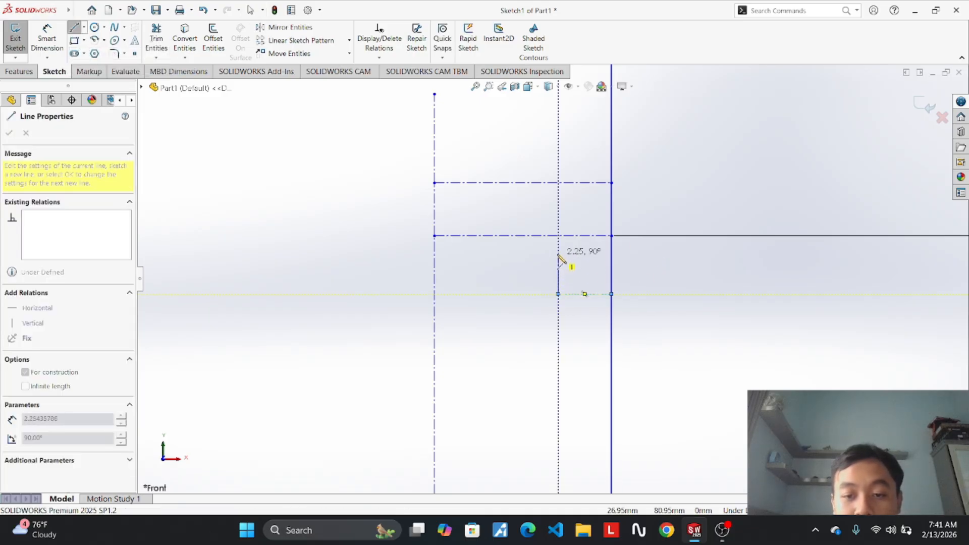
{"action": "left_click", "coordinate": [559, 236]}
{"action": "key", "text": "Escape"}
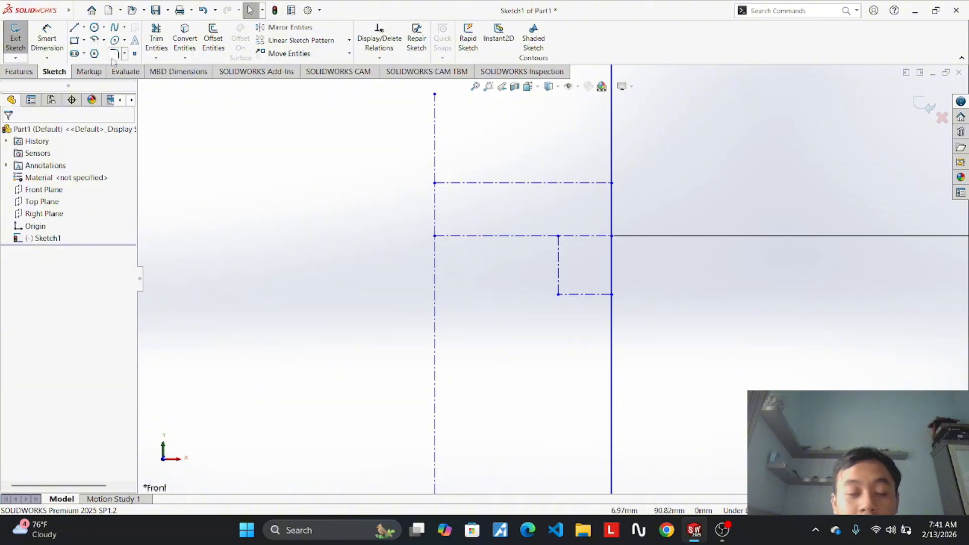
Draw a circle centred where the short vertical centerline meets the lower horizontal centerline, and set its radius to 3 mm.
{"action": "left_click", "coordinate": [94, 27]}
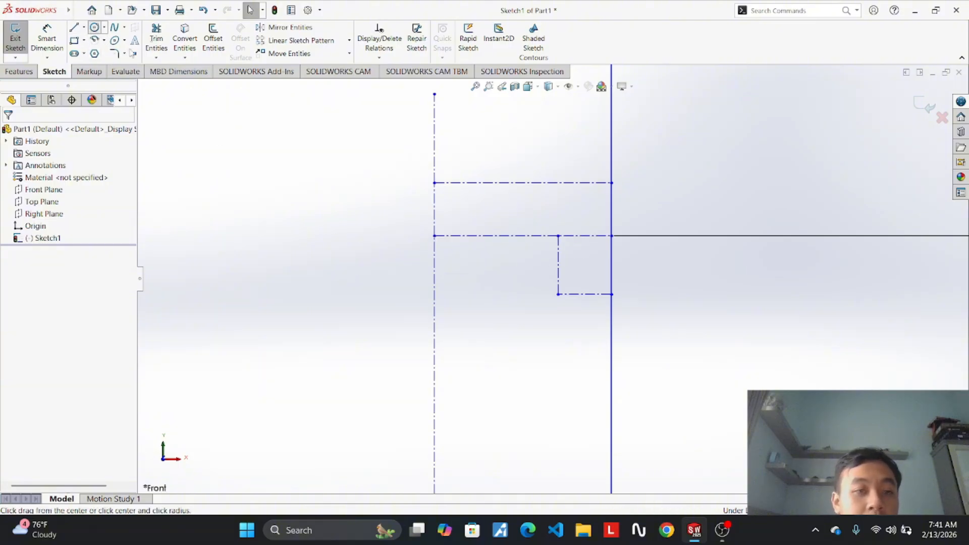
{"action": "left_click", "coordinate": [559, 235]}
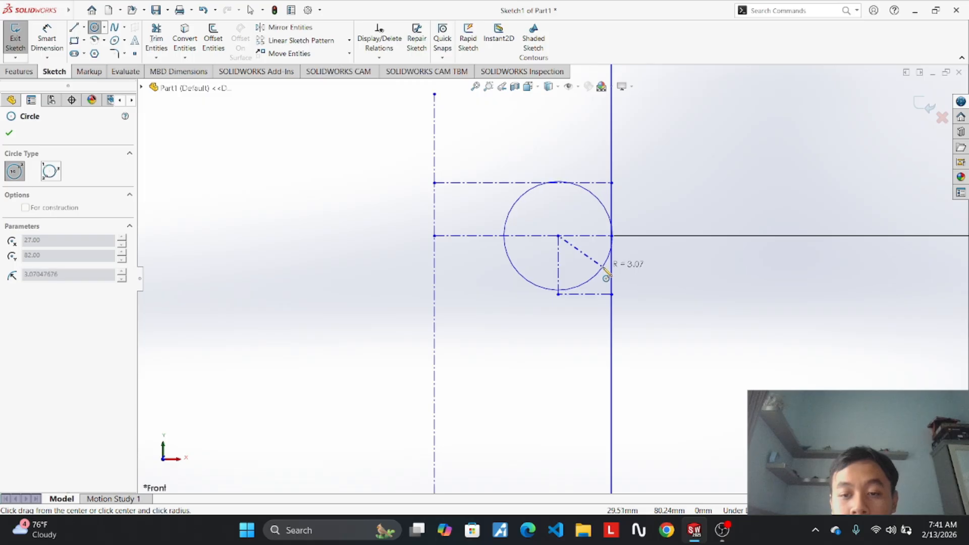
{"action": "left_click", "coordinate": [605, 268]}
{"action": "key", "text": "Escape"}
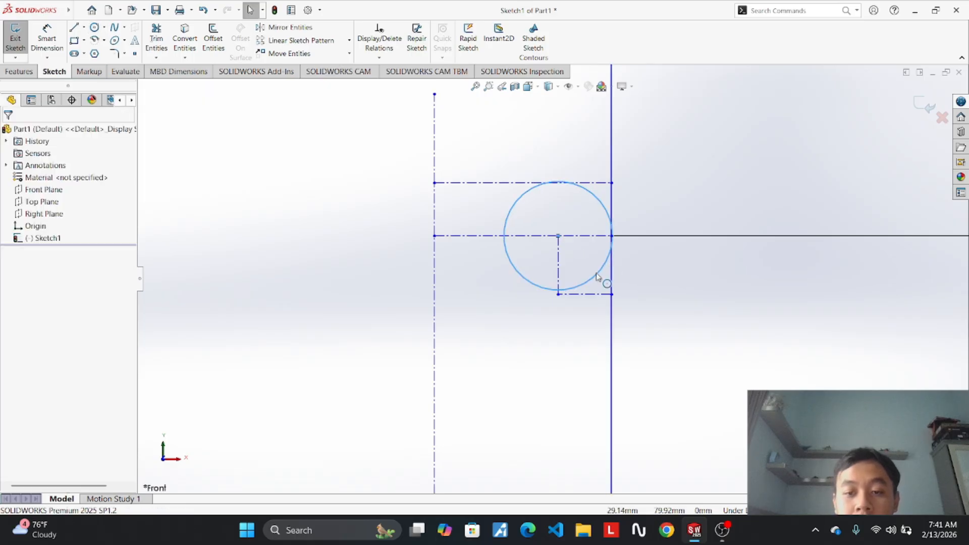
{"action": "left_click", "coordinate": [598, 276]}
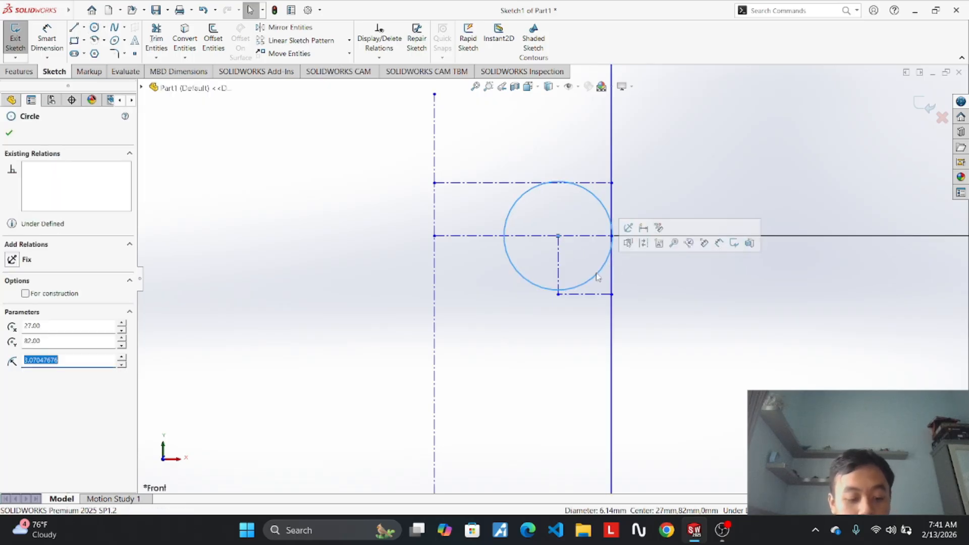
{"action": "key", "text": "Escape"}
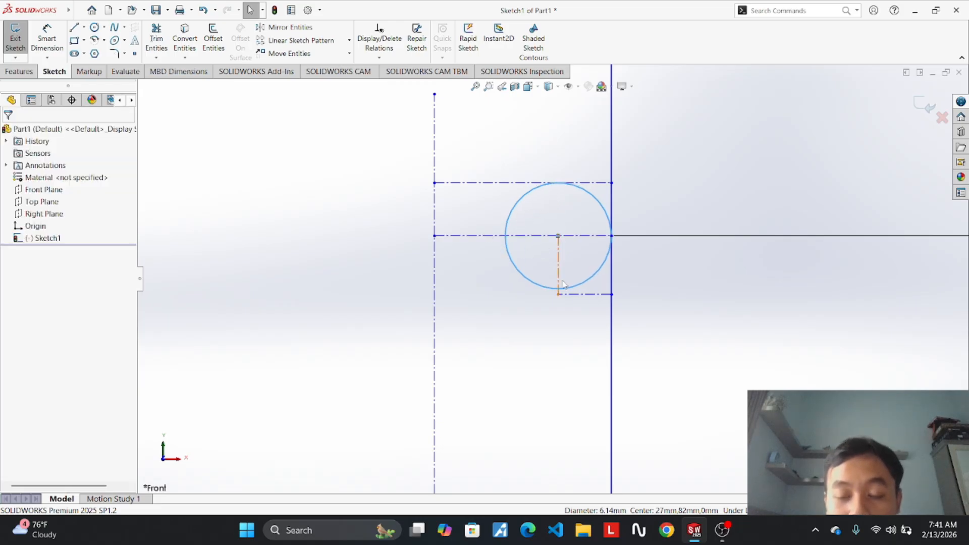
Dimension the circle, placing the value outside the vertical profile line, and display it as a radius.
{"action": "left_click", "coordinate": [46, 37]}
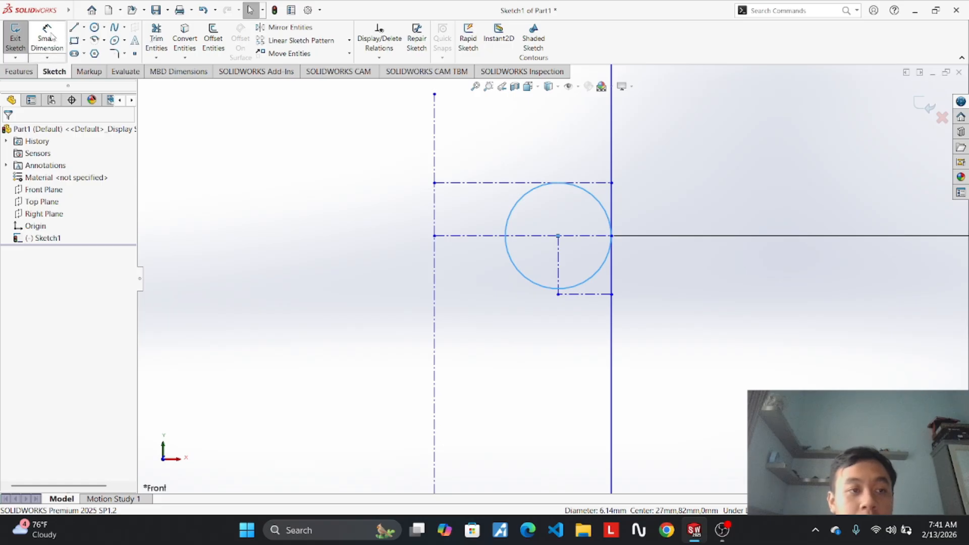
{"action": "left_click", "coordinate": [604, 266]}
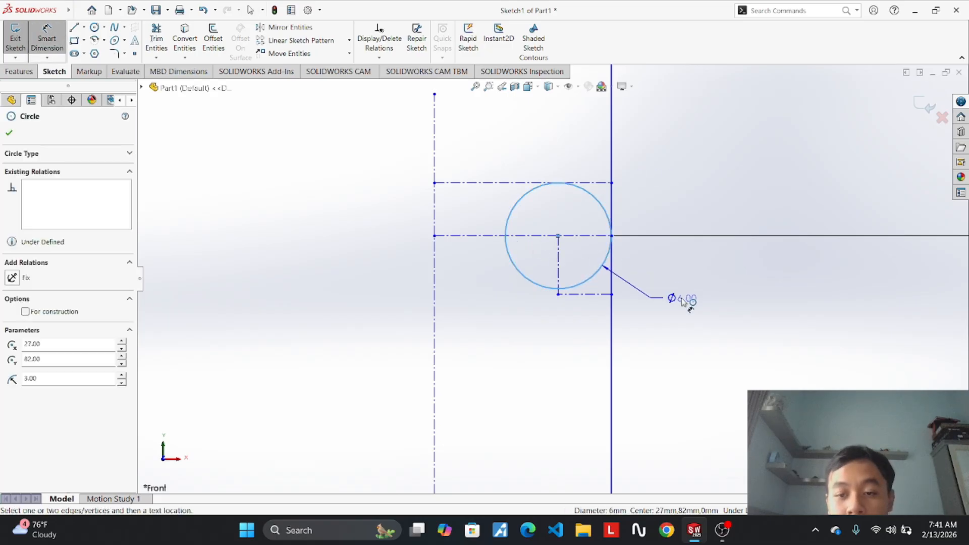
{"action": "left_click", "coordinate": [689, 303]}
{"action": "key", "text": "Return"}
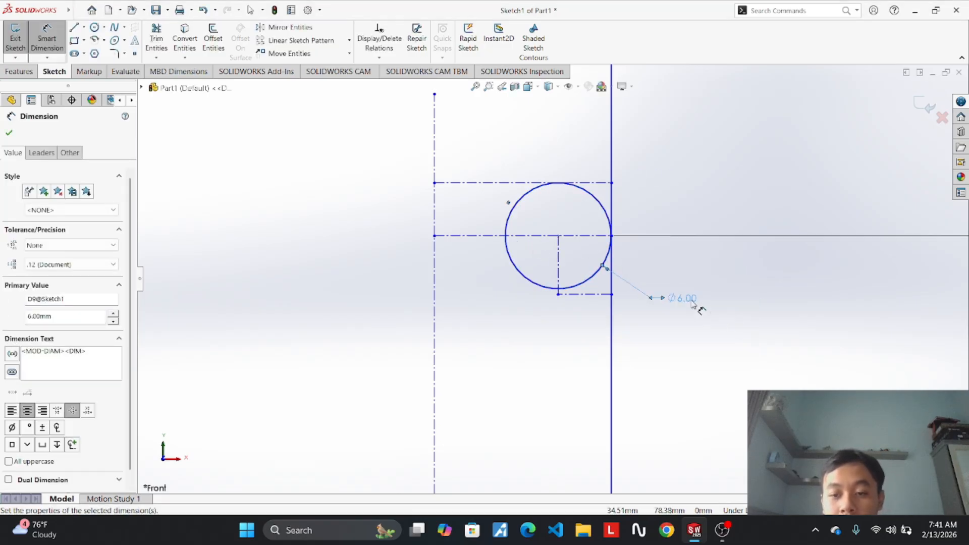
{"action": "right_click", "coordinate": [695, 302]}
{"action": "left_click", "coordinate": [705, 270]}
{"action": "scroll", "coordinate": [660, 310], "scroll_direction": "down", "scroll_amount": 1}
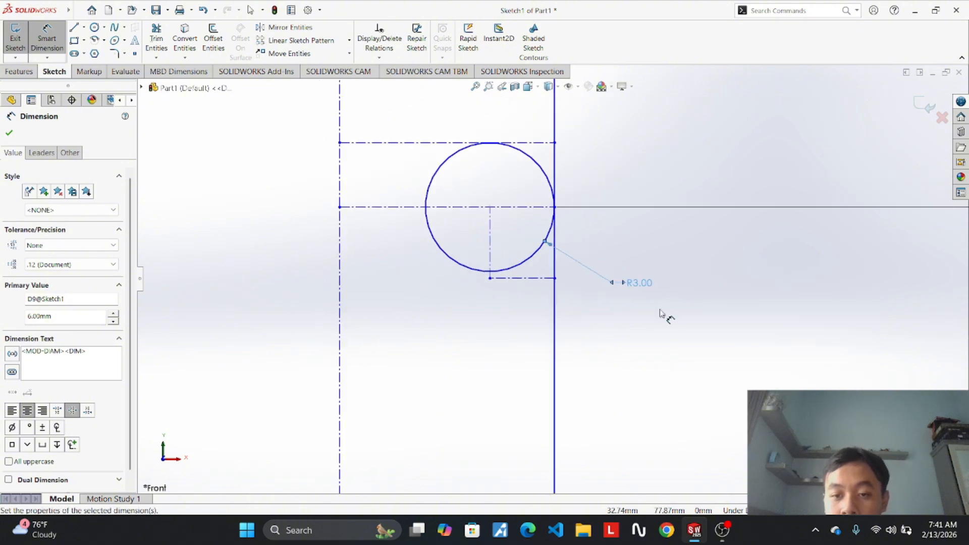
{"action": "scroll", "coordinate": [656, 303], "scroll_direction": "up", "scroll_amount": 4}
{"action": "left_click", "coordinate": [646, 237]}
{"action": "scroll", "coordinate": [628, 315], "scroll_direction": "down", "scroll_amount": 1}
{"action": "scroll", "coordinate": [643, 299], "scroll_direction": "up", "scroll_amount": 6}
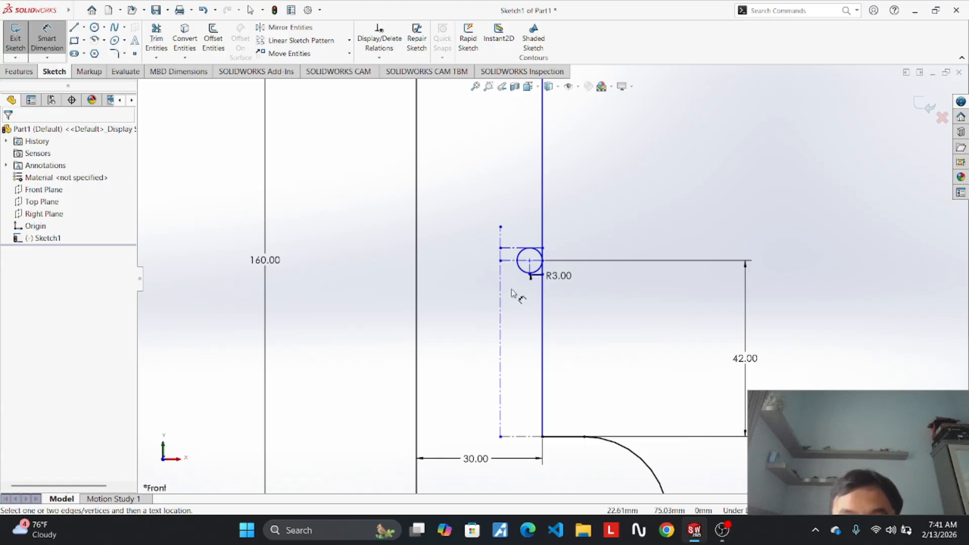
Check the R3 and R5 fillets and the short line between them in the Projek 1 Part 5 reference sketch, and return to Part1.
{"action": "scroll", "coordinate": [514, 262], "scroll_direction": "down", "scroll_amount": 4}
{"action": "scroll", "coordinate": [515, 258], "scroll_direction": "up", "scroll_amount": 6}
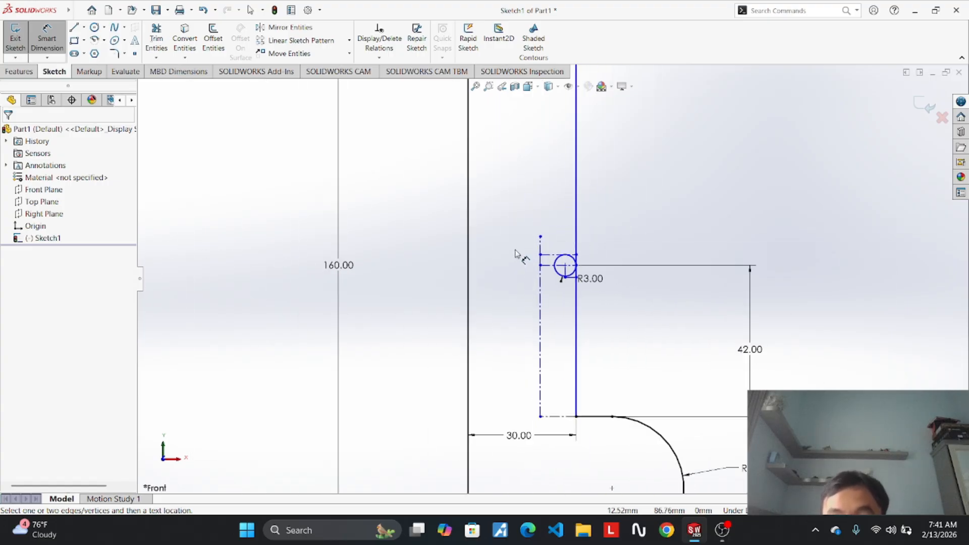
{"action": "scroll", "coordinate": [665, 281], "scroll_direction": "down", "scroll_amount": 6}
{"action": "scroll", "coordinate": [663, 281], "scroll_direction": "up", "scroll_amount": 3}
{"action": "scroll", "coordinate": [663, 280], "scroll_direction": "down", "scroll_amount": 3}
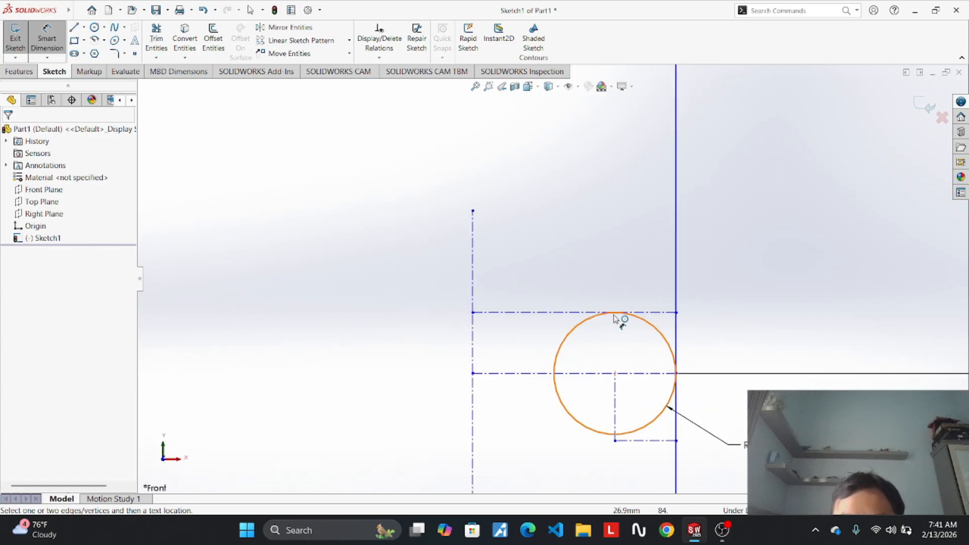
{"action": "mouse_move", "coordinate": [702, 536]}
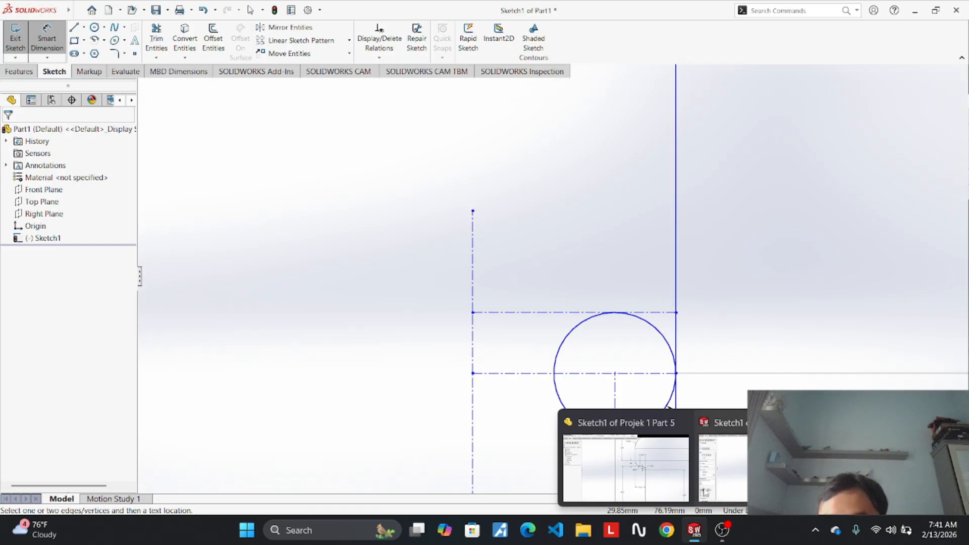
{"action": "left_click", "coordinate": [665, 489]}
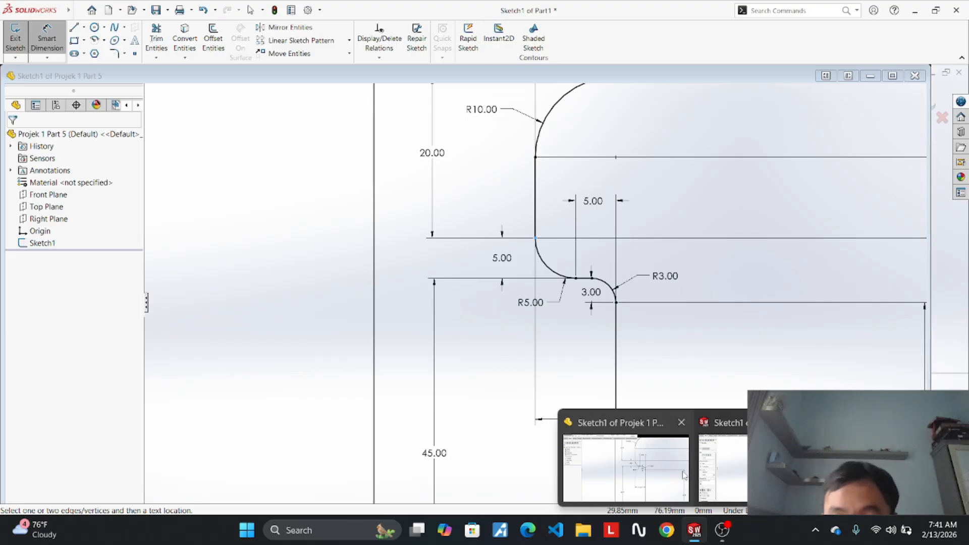
{"action": "left_click", "coordinate": [677, 468]}
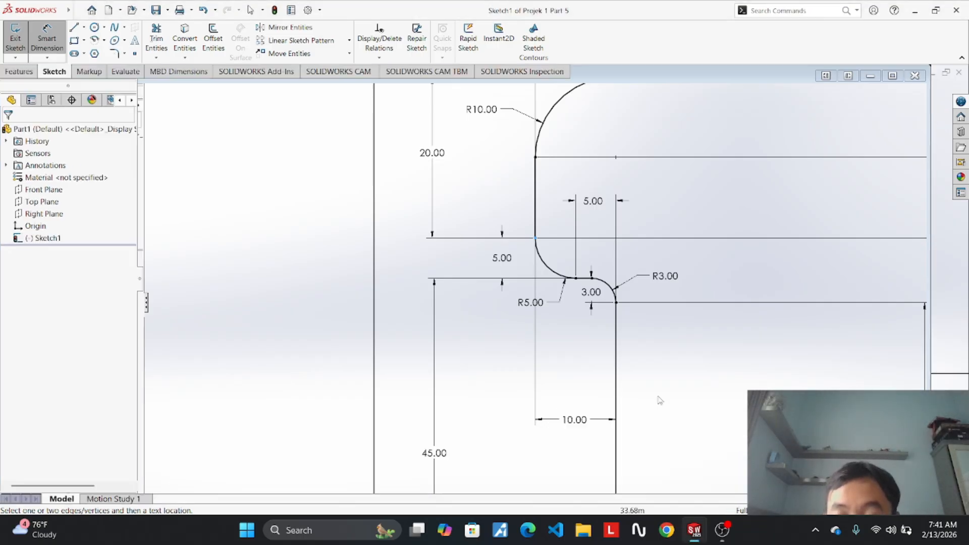
{"action": "left_click", "coordinate": [698, 526]}
{"action": "left_click", "coordinate": [744, 487]}
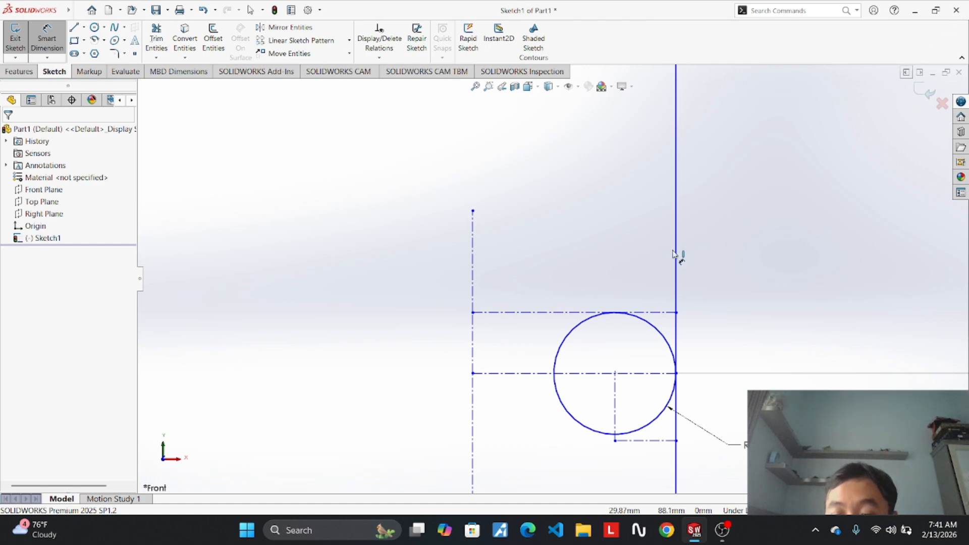
Delete the upper horizontal centerline that touches the top of the circle.
{"action": "scroll", "coordinate": [573, 308], "scroll_direction": "down", "scroll_amount": 3}
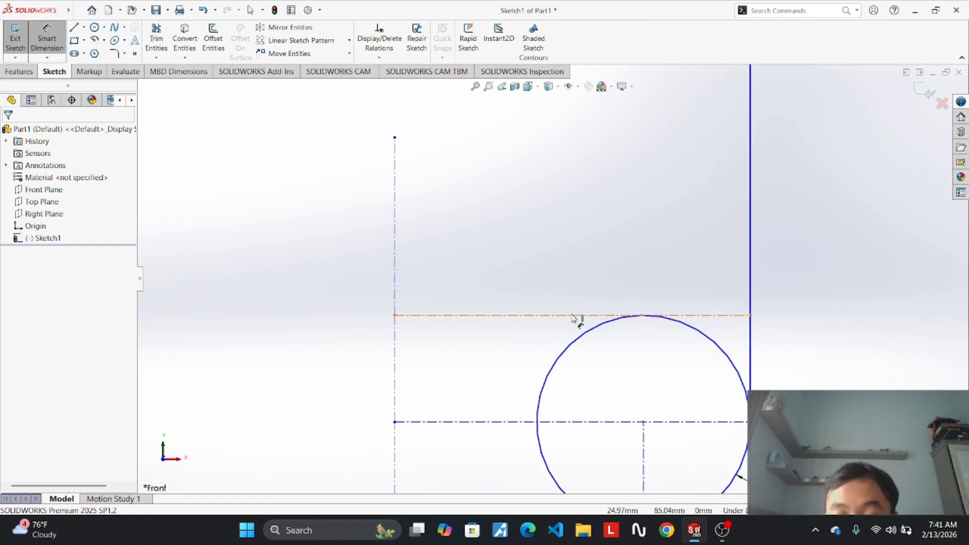
{"action": "right_click", "coordinate": [572, 317]}
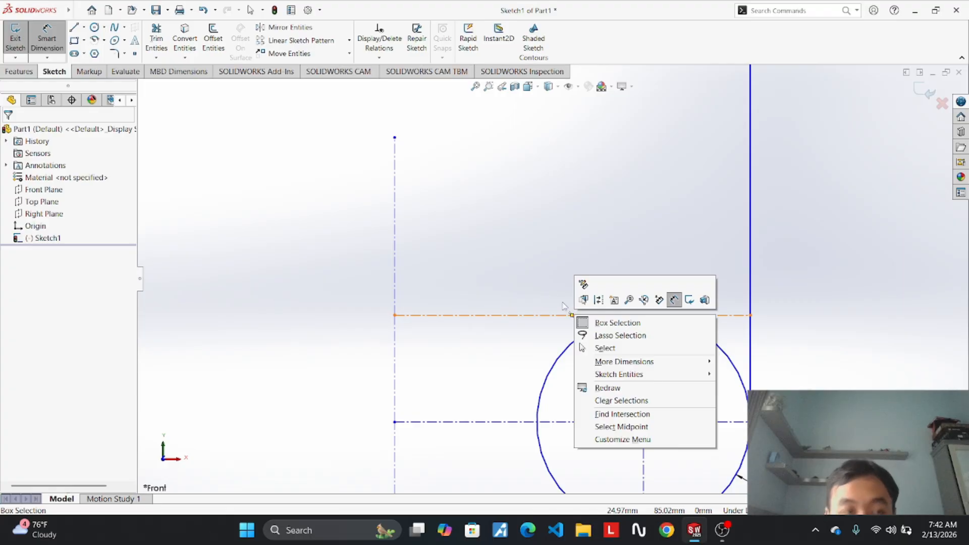
{"action": "key", "text": "Escape"}
{"action": "key", "text": "Escape"}
{"action": "right_click", "coordinate": [589, 316]}
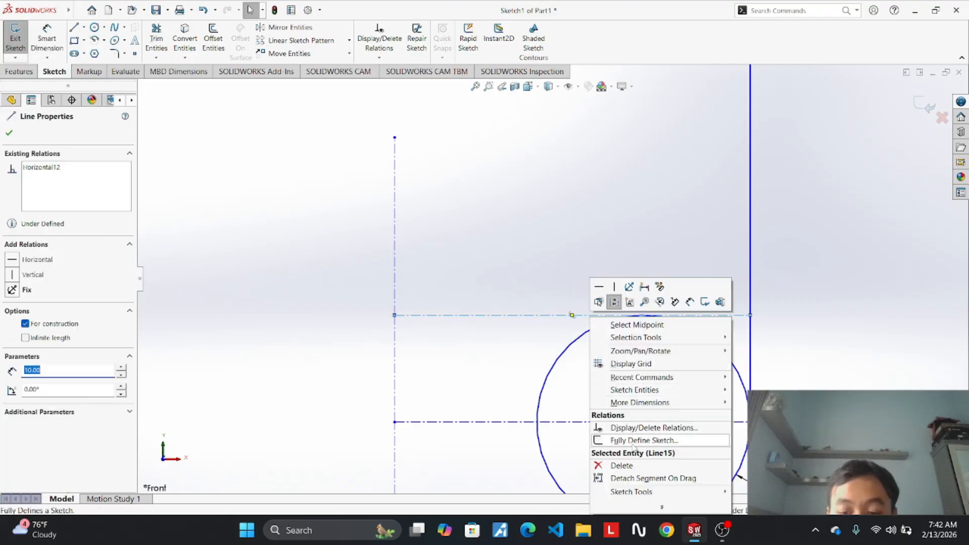
{"action": "left_click", "coordinate": [620, 465]}
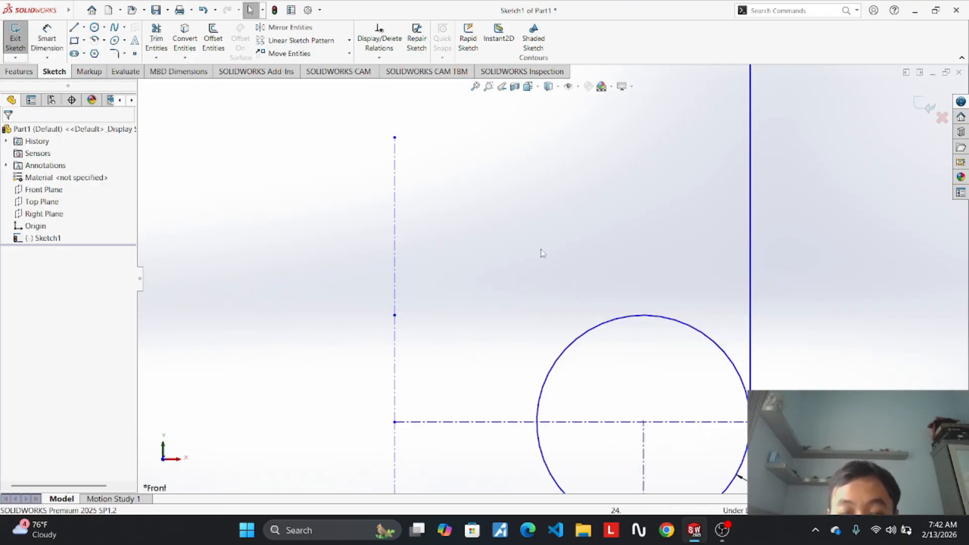
Draw two connected horizontal lines inward from the vertical profile line, meeting at the circle's top point, and set the inner one's length to 2 mm.
{"action": "left_click", "coordinate": [83, 28]}
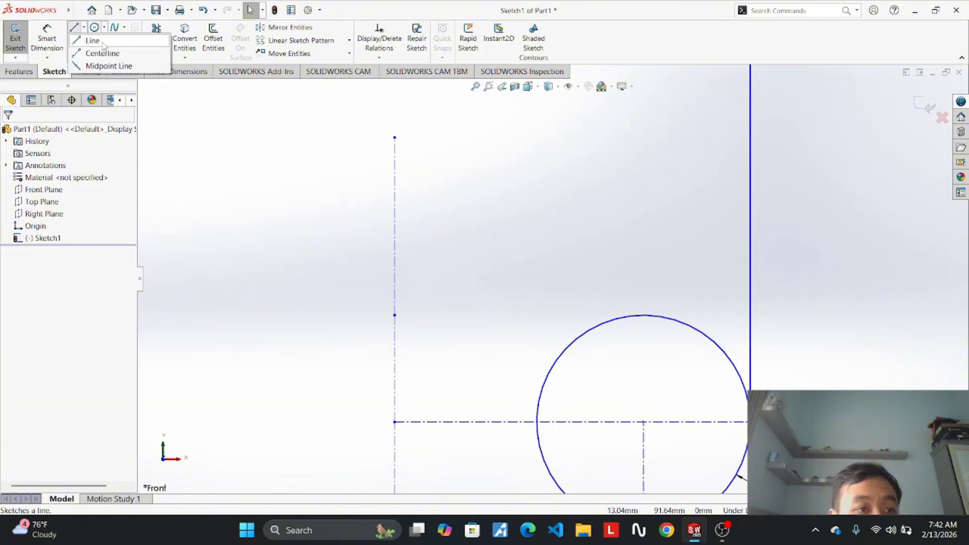
{"action": "left_click", "coordinate": [92, 41]}
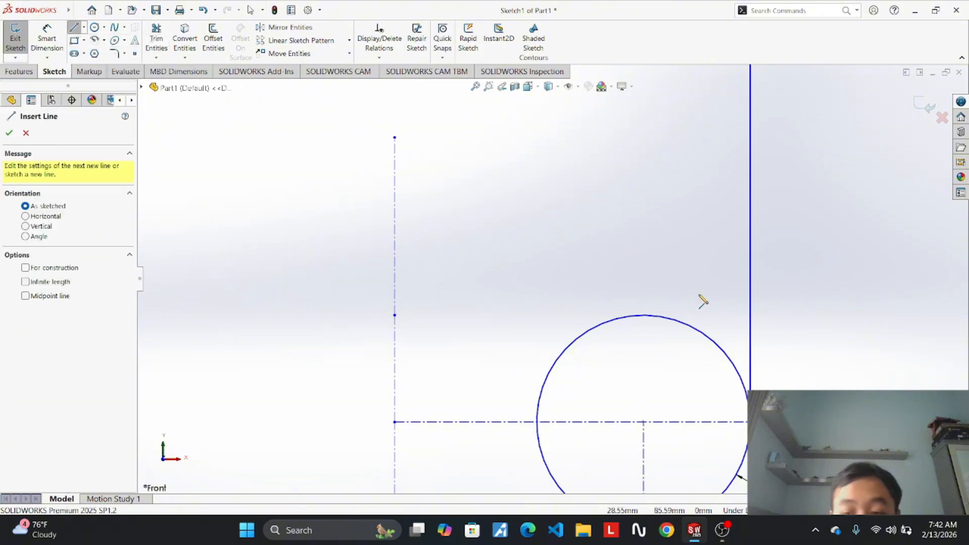
{"action": "left_click", "coordinate": [750, 315]}
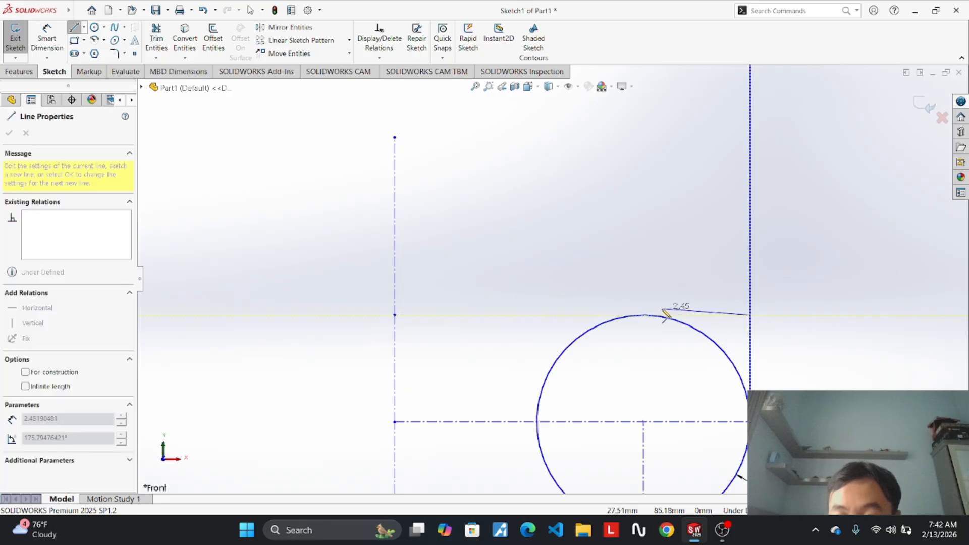
{"action": "left_click", "coordinate": [644, 315]}
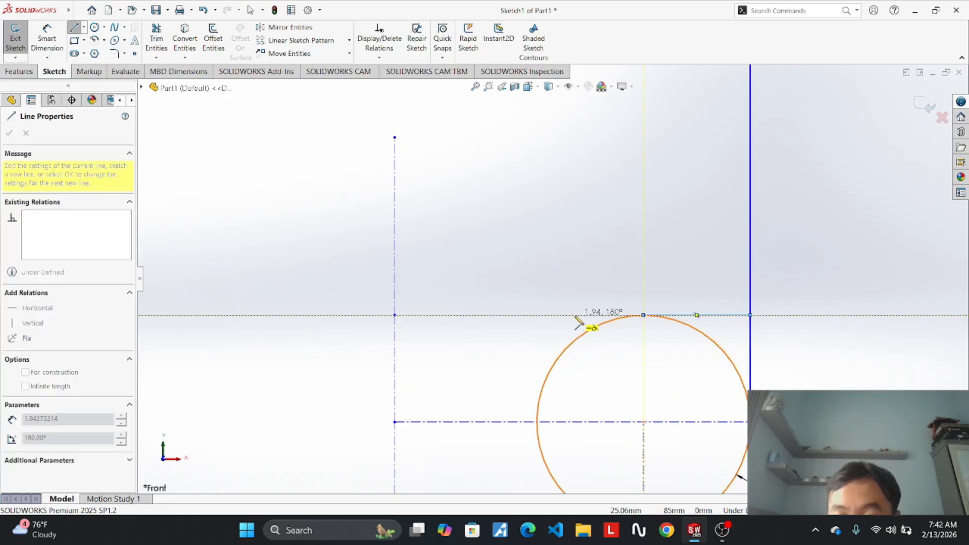
{"action": "left_click", "coordinate": [574, 316]}
{"action": "key", "text": "Escape"}
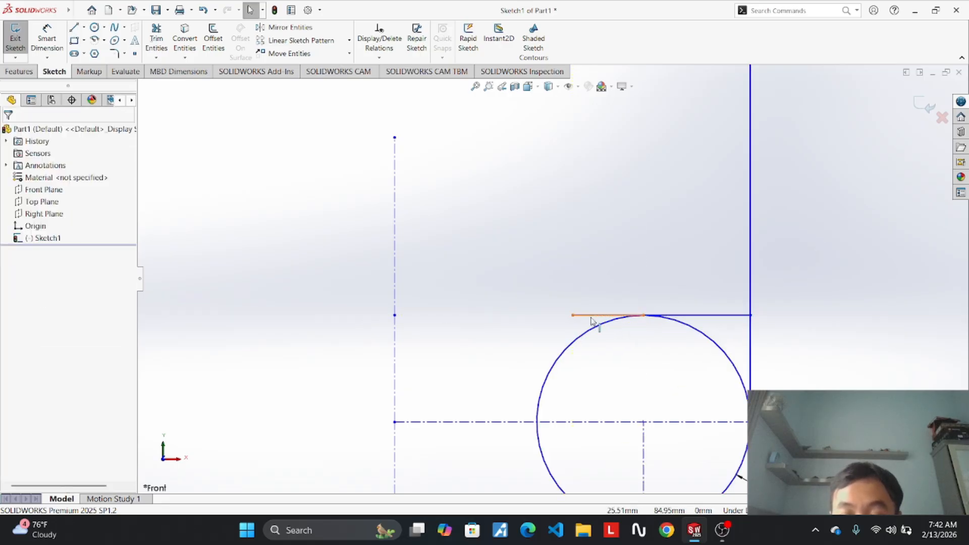
{"action": "left_click", "coordinate": [592, 318]}
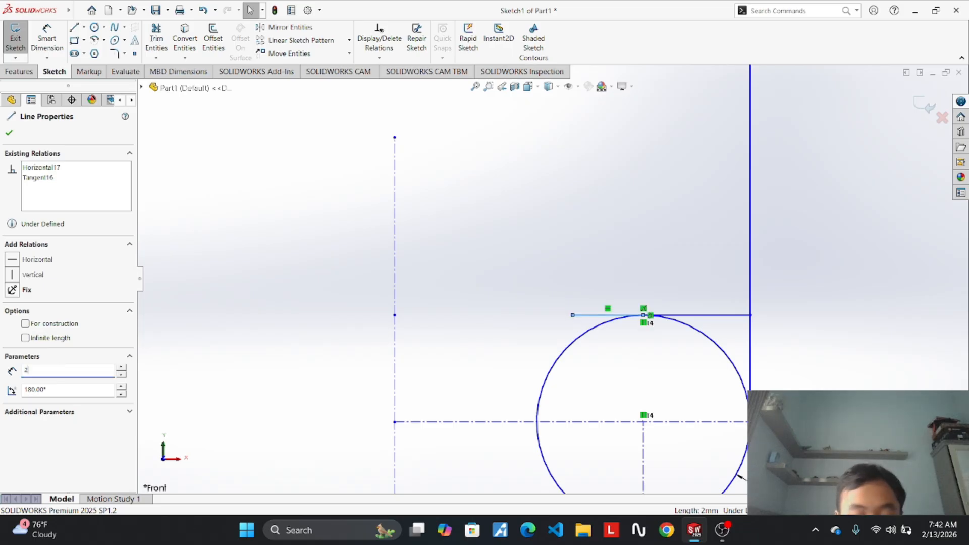
{"action": "left_click", "coordinate": [822, 283]}
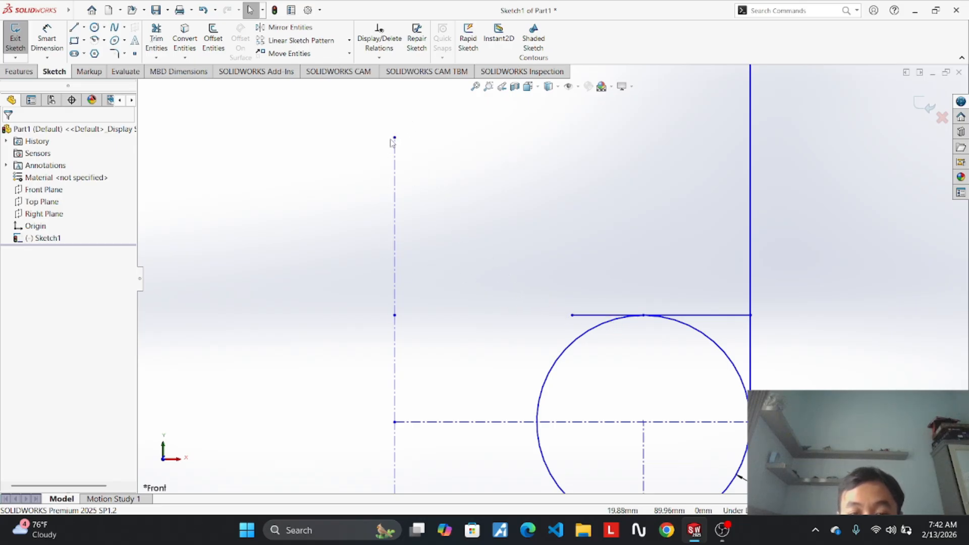
{"action": "left_click", "coordinate": [83, 27]}
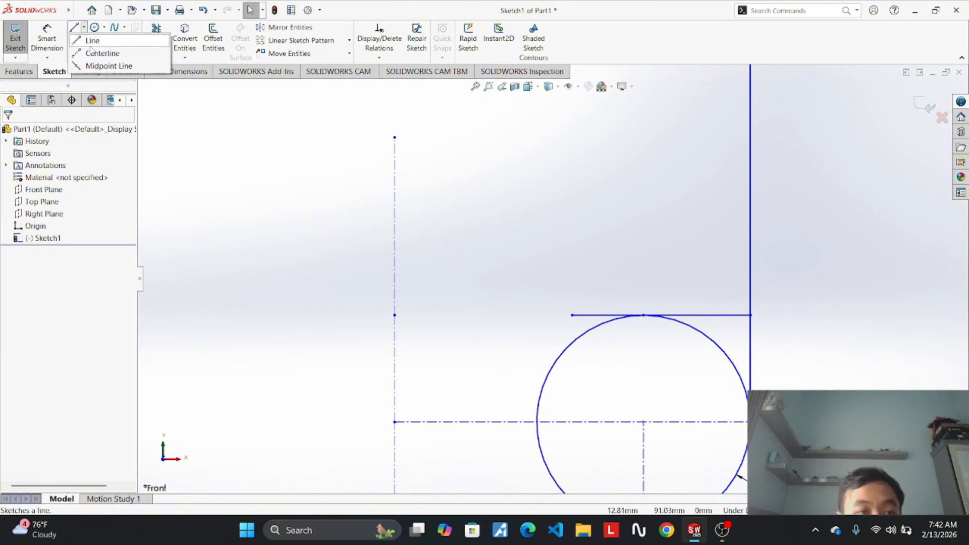
{"action": "left_click", "coordinate": [96, 50]}
{"action": "left_click", "coordinate": [395, 137]}
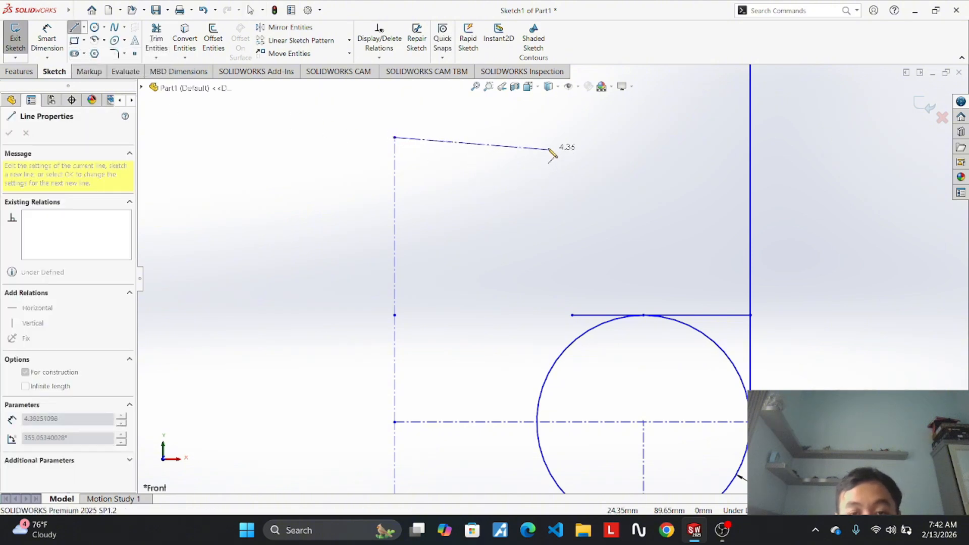
{"action": "left_click", "coordinate": [573, 133]}
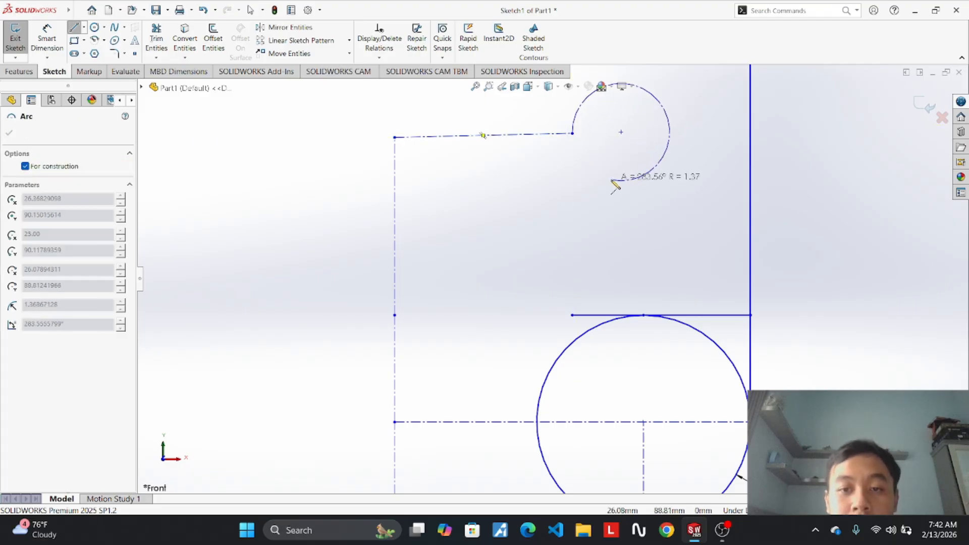
{"action": "key", "text": "ctrl+z"}
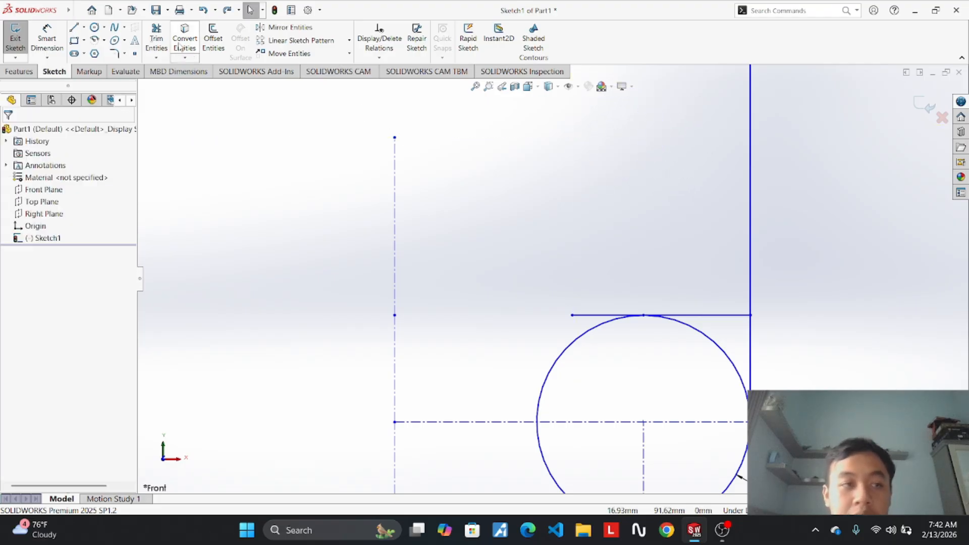
Draw a horizontal centerline about 5 mm long from the upper end of the long vertical centerline, ending above the 2 mm line's free end.
{"action": "left_click", "coordinate": [84, 27]}
{"action": "left_click", "coordinate": [95, 52]}
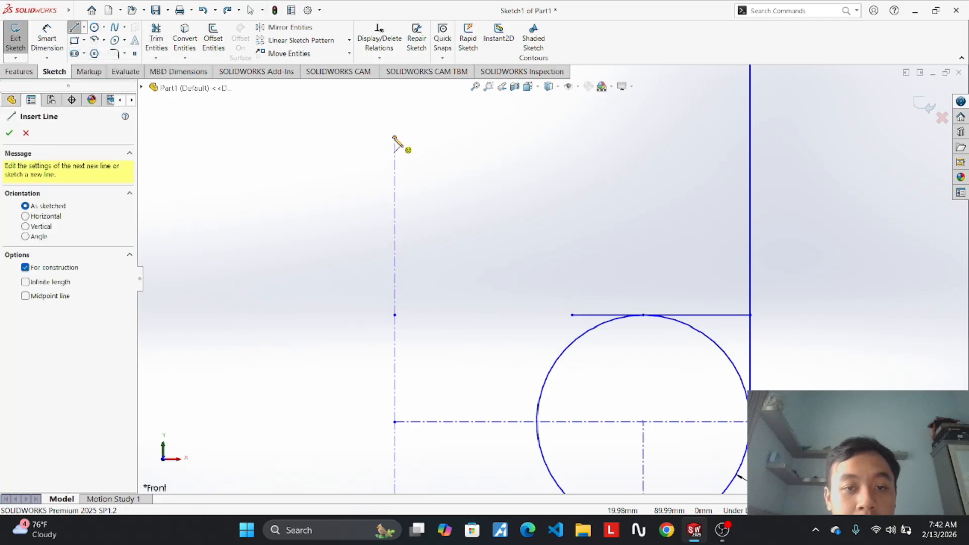
{"action": "left_click", "coordinate": [394, 136]}
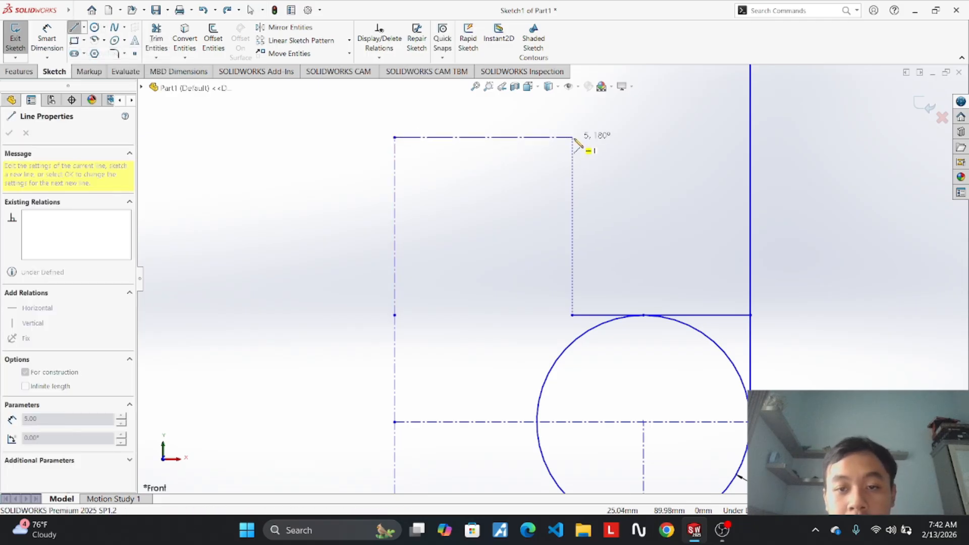
{"action": "left_click", "coordinate": [574, 138]}
{"action": "key", "text": "Escape"}
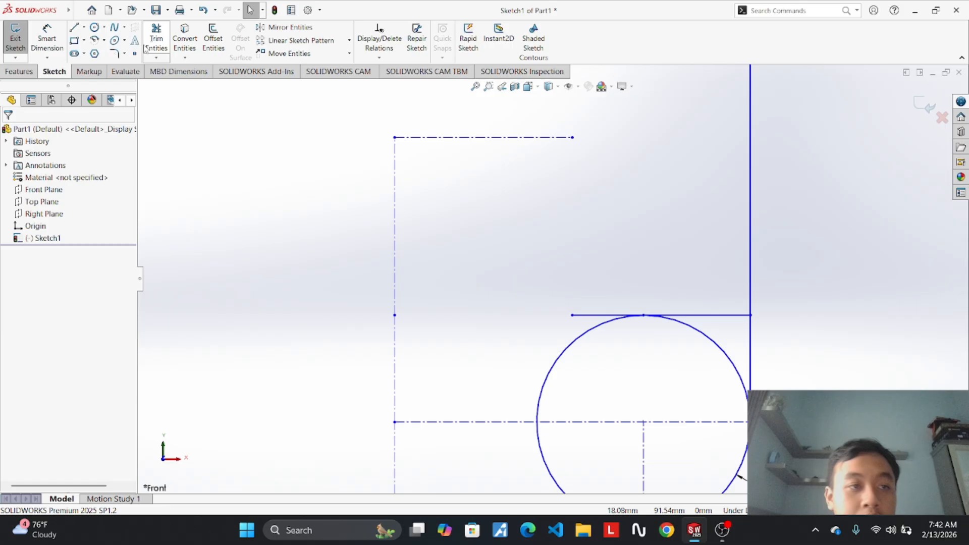
Draw a circle centred on the free end of the upper horizontal centerline and set its radius to 5 mm.
{"action": "left_click", "coordinate": [95, 28]}
{"action": "left_click", "coordinate": [572, 137]}
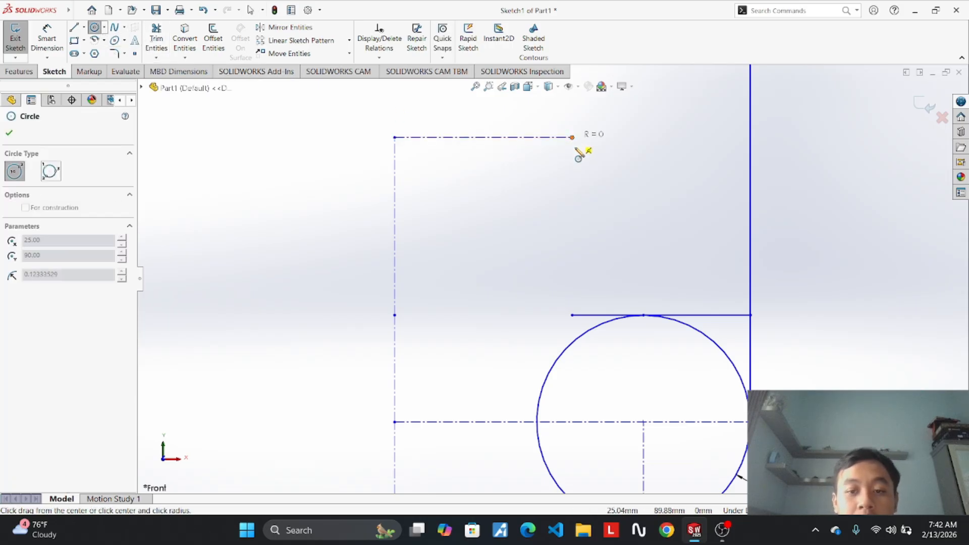
{"action": "left_click", "coordinate": [638, 316]}
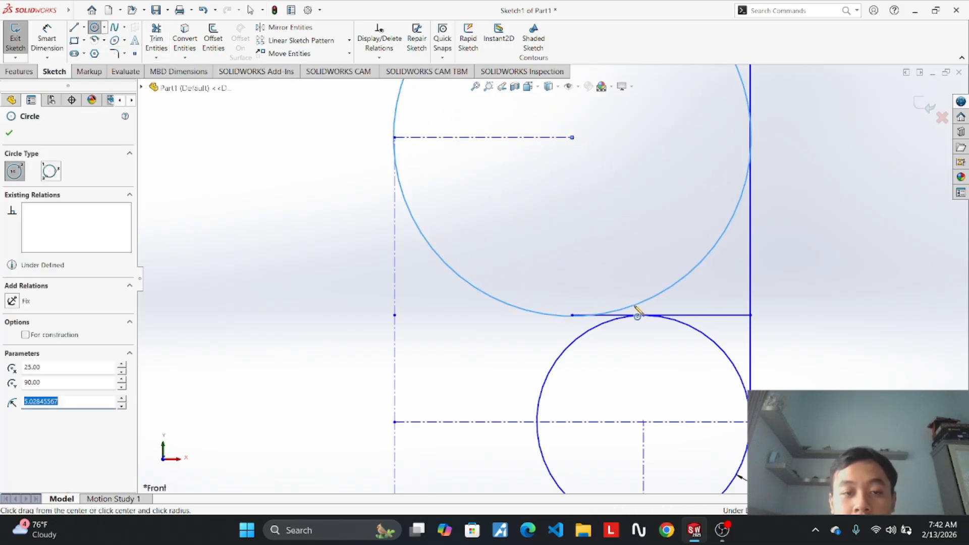
{"action": "type", "text": "5"}
{"action": "key", "text": "Return"}
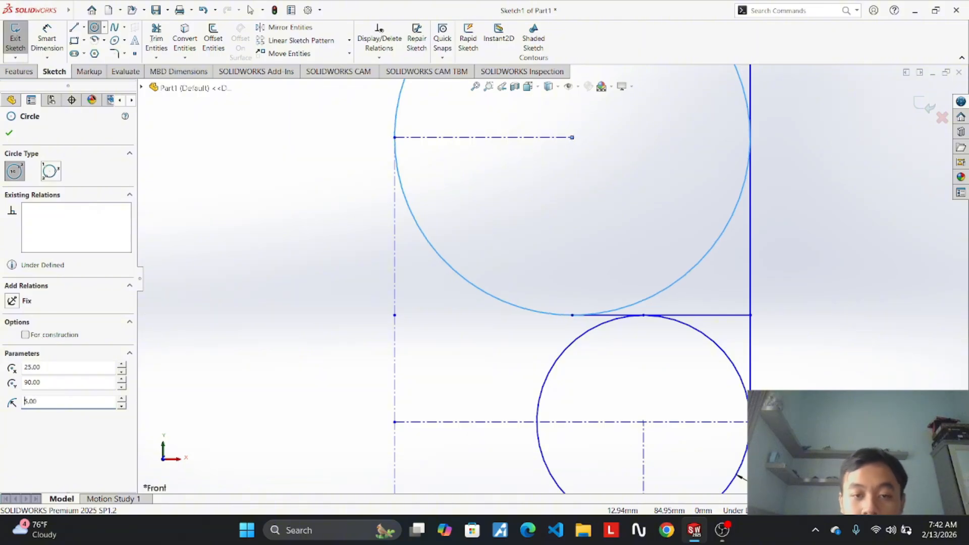
{"action": "left_click", "coordinate": [797, 304]}
{"action": "scroll", "coordinate": [783, 272], "scroll_direction": "down", "scroll_amount": 2}
{"action": "scroll", "coordinate": [774, 244], "scroll_direction": "up", "scroll_amount": 3}
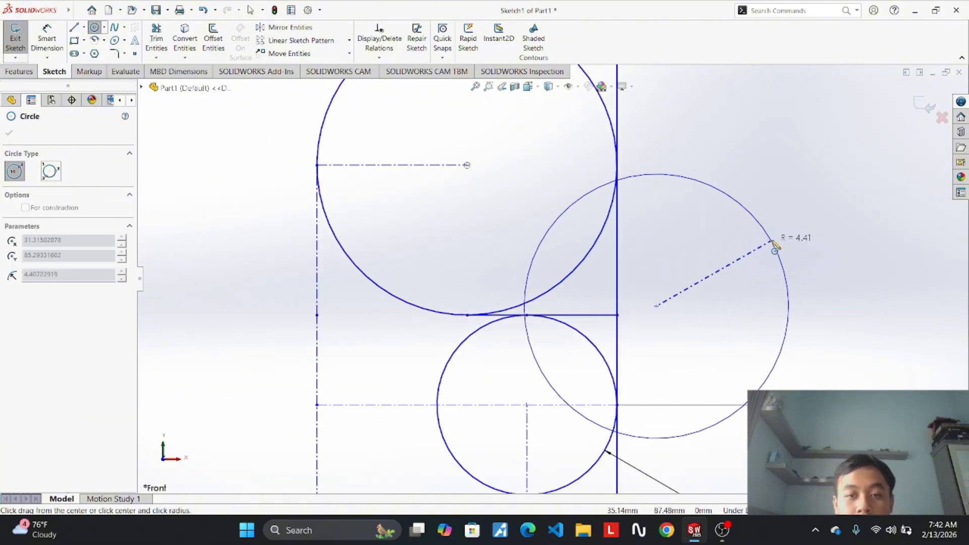
{"action": "key", "text": "Escape"}
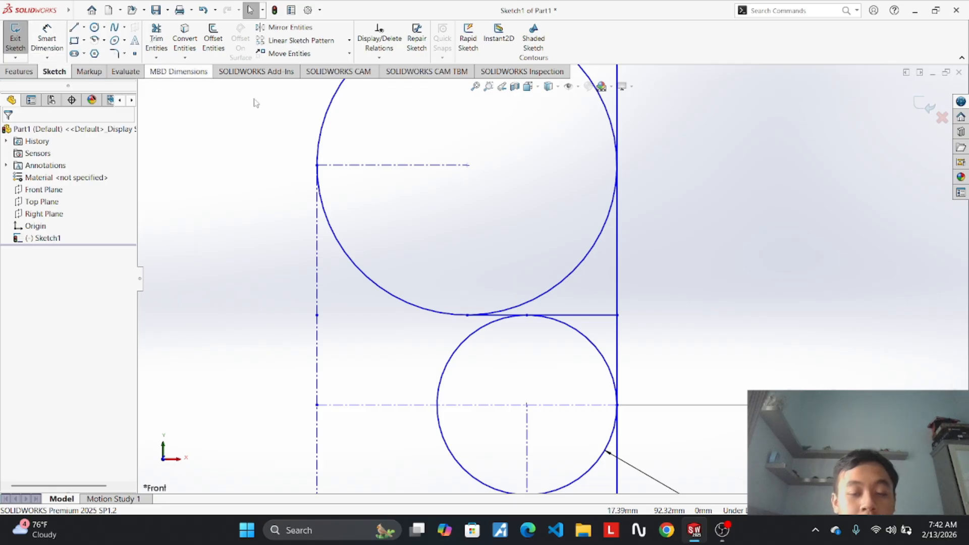
Dimension the larger upper circle and display the dimension as a radius.
{"action": "left_click", "coordinate": [47, 38]}
{"action": "scroll", "coordinate": [603, 268], "scroll_direction": "up", "scroll_amount": 3}
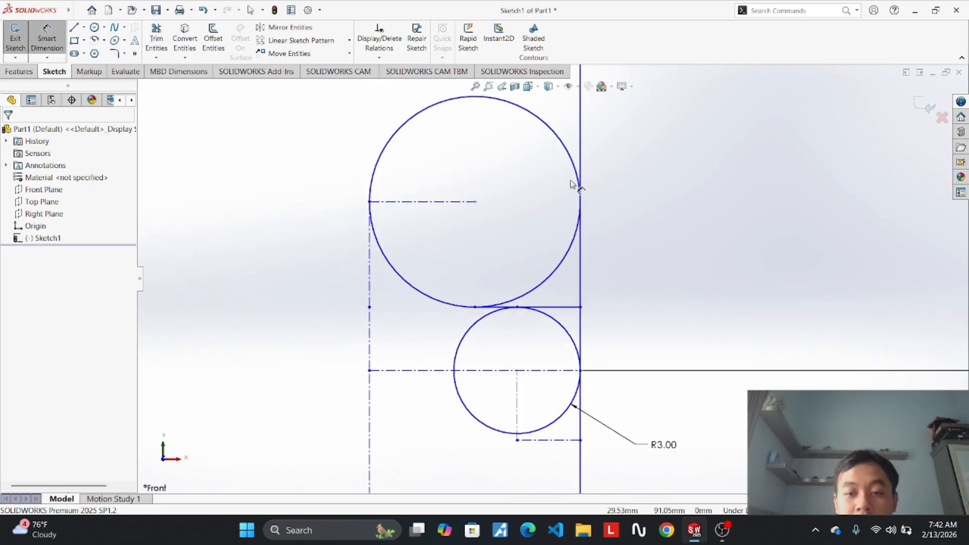
{"action": "left_click", "coordinate": [569, 256]}
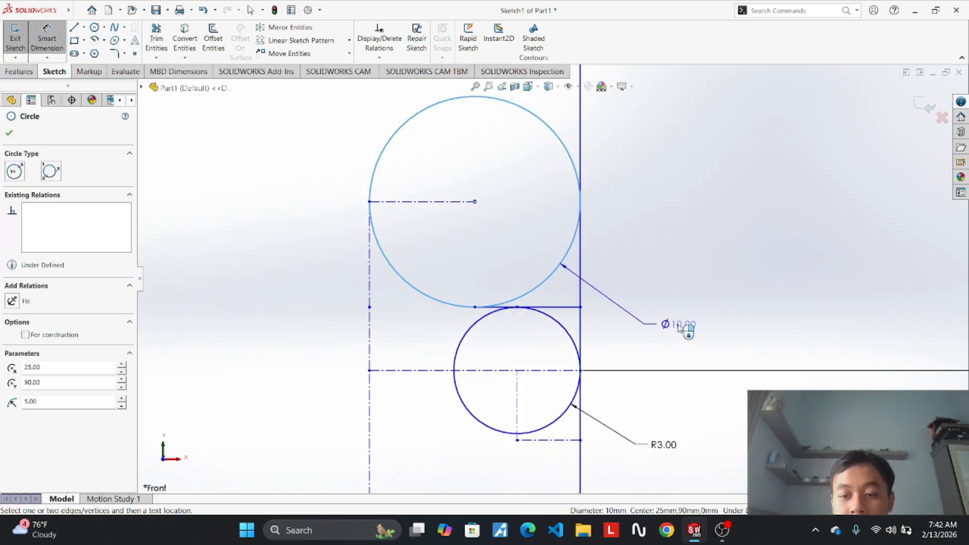
{"action": "left_click", "coordinate": [678, 325]}
{"action": "key", "text": "Return"}
{"action": "right_click", "coordinate": [679, 326]}
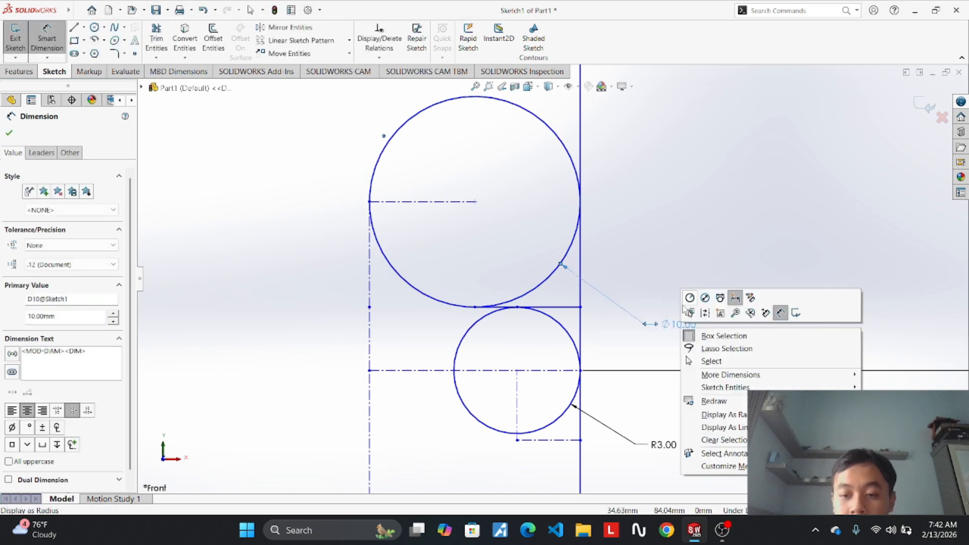
{"action": "left_click", "coordinate": [680, 298]}
{"action": "scroll", "coordinate": [680, 299], "scroll_direction": "up", "scroll_amount": 1}
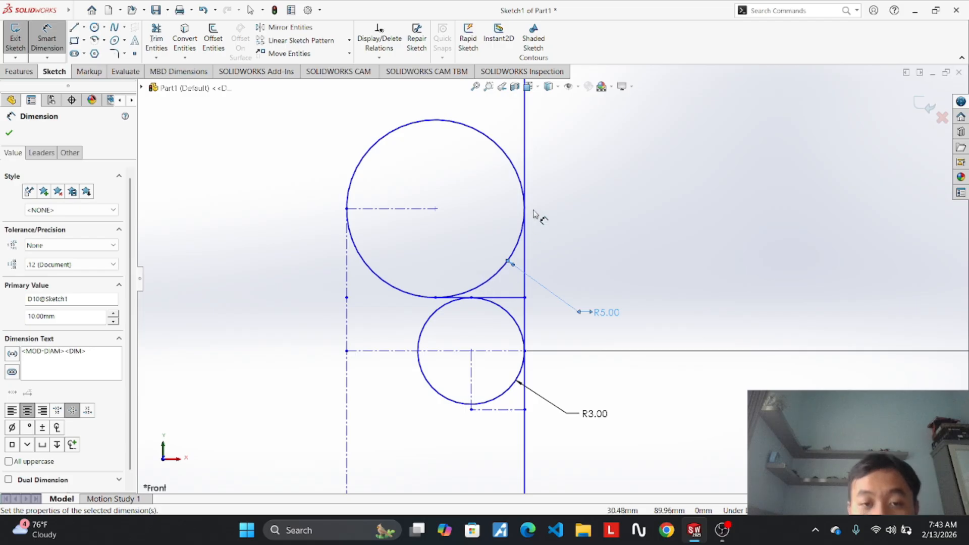
Check the dimensions around the R5 and R3 fillets in the Projek 1 Part 5 reference sketch, and return to Part1.
{"action": "scroll", "coordinate": [535, 215], "scroll_direction": "up", "scroll_amount": 3}
{"action": "mouse_move", "coordinate": [699, 540]}
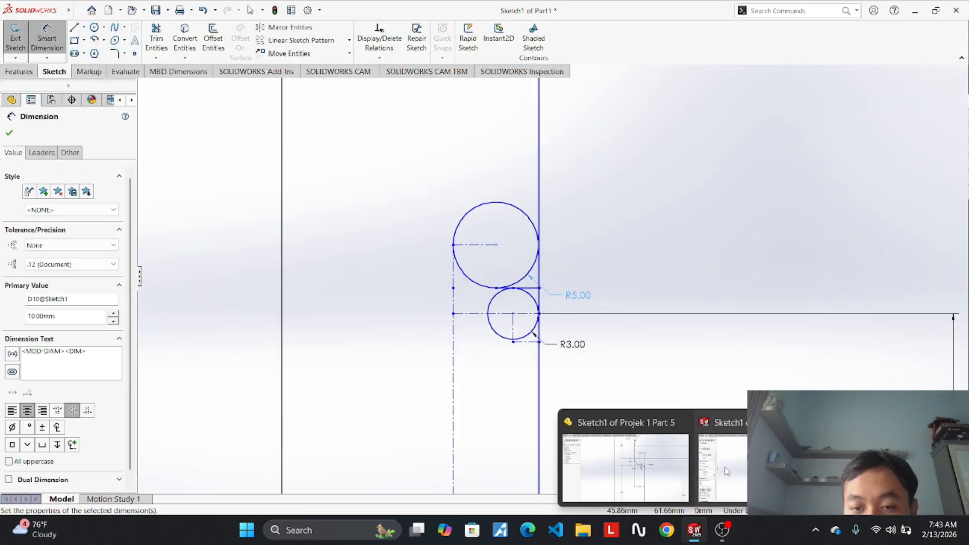
{"action": "mouse_move", "coordinate": [682, 477]}
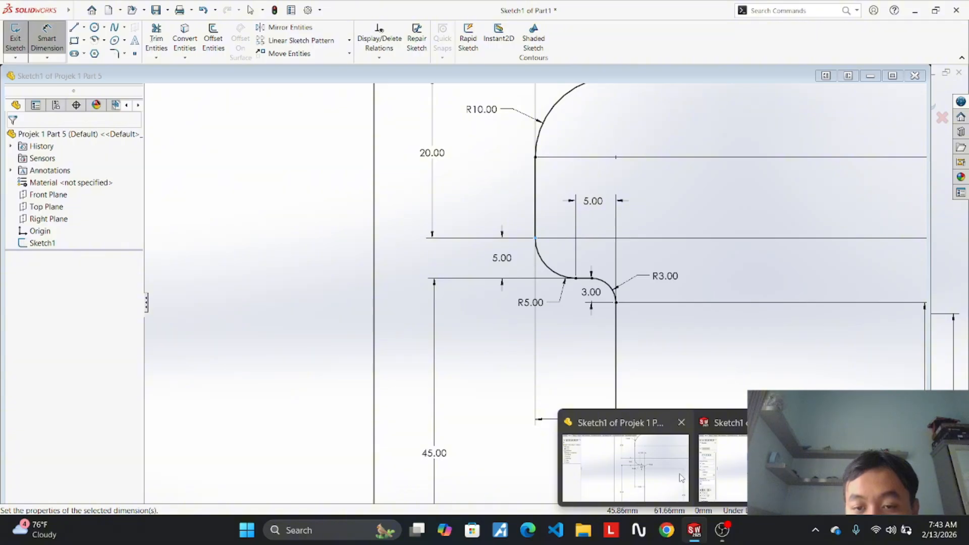
{"action": "left_click", "coordinate": [681, 477]}
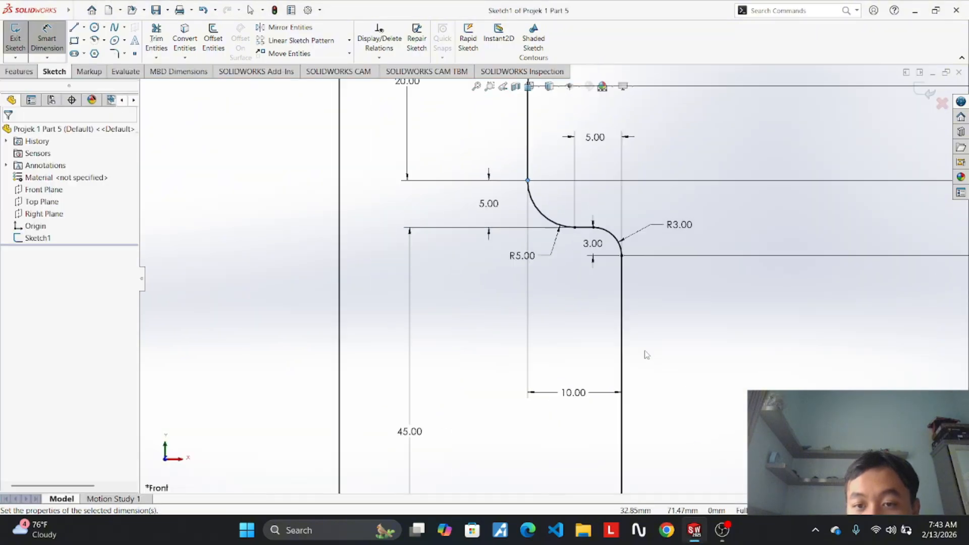
{"action": "scroll", "coordinate": [643, 353], "scroll_direction": "up", "scroll_amount": 5}
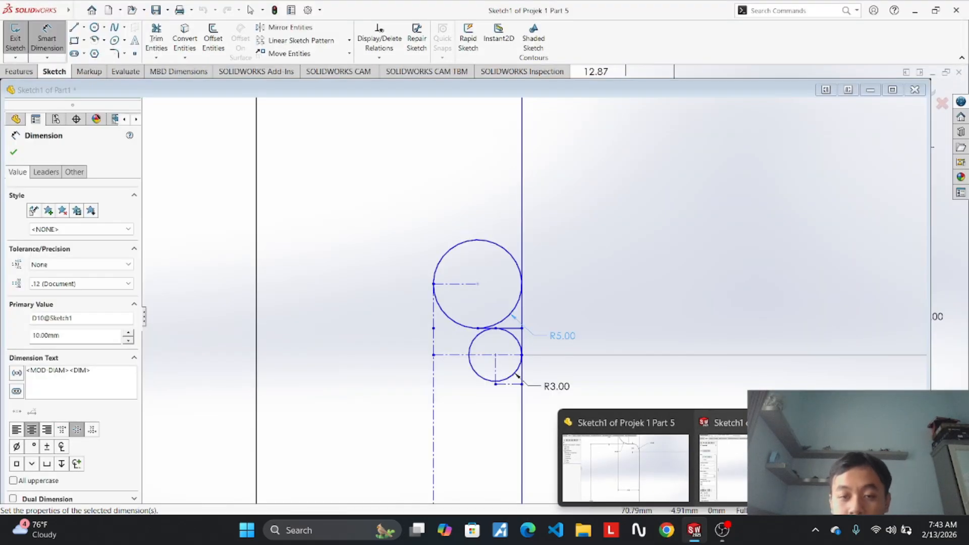
{"action": "left_click", "coordinate": [717, 467]}
Draw a vertical construction line upward from the outer end of the R5 circle's horizontal centerline and set its length to 10 mm.
{"action": "scroll", "coordinate": [376, 155], "scroll_direction": "down", "scroll_amount": 3}
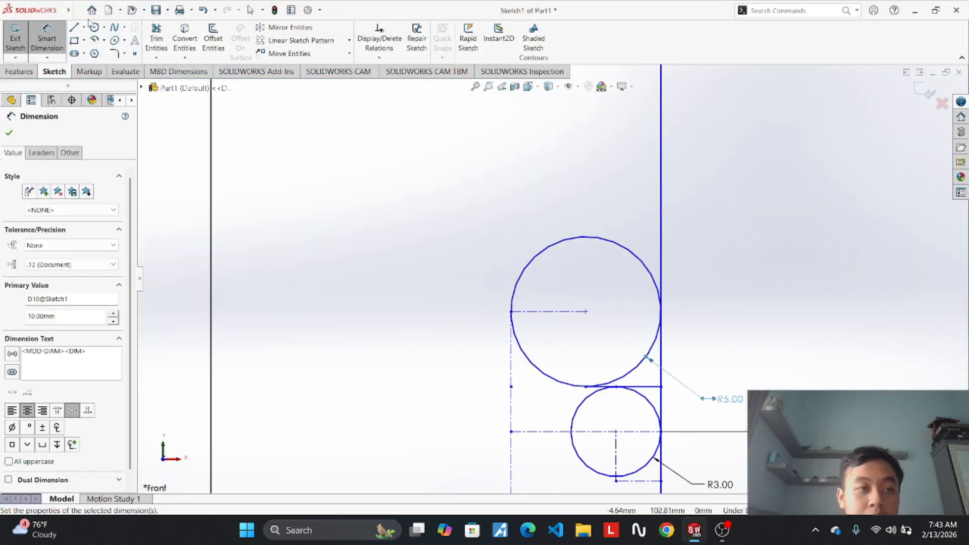
{"action": "left_click", "coordinate": [84, 28]}
{"action": "left_click", "coordinate": [92, 50]}
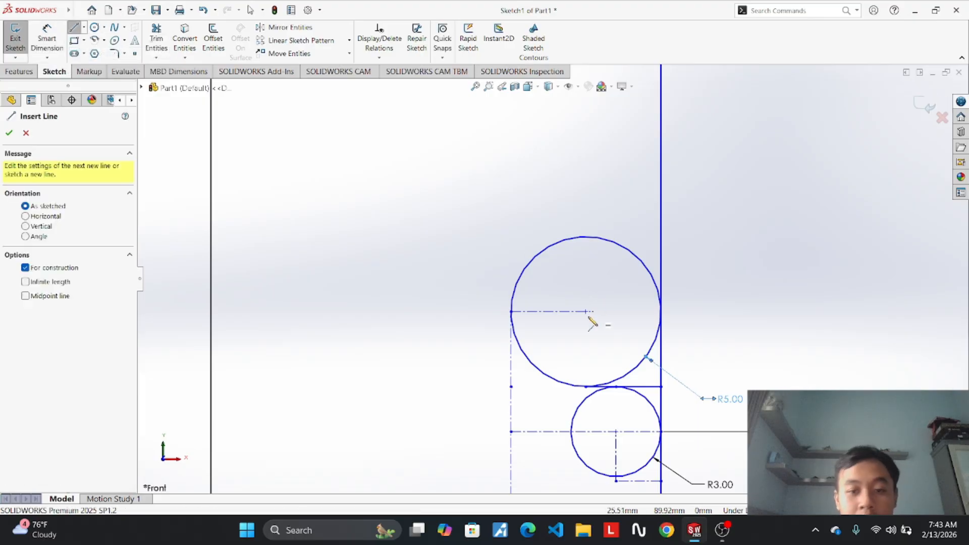
{"action": "left_click", "coordinate": [511, 311]}
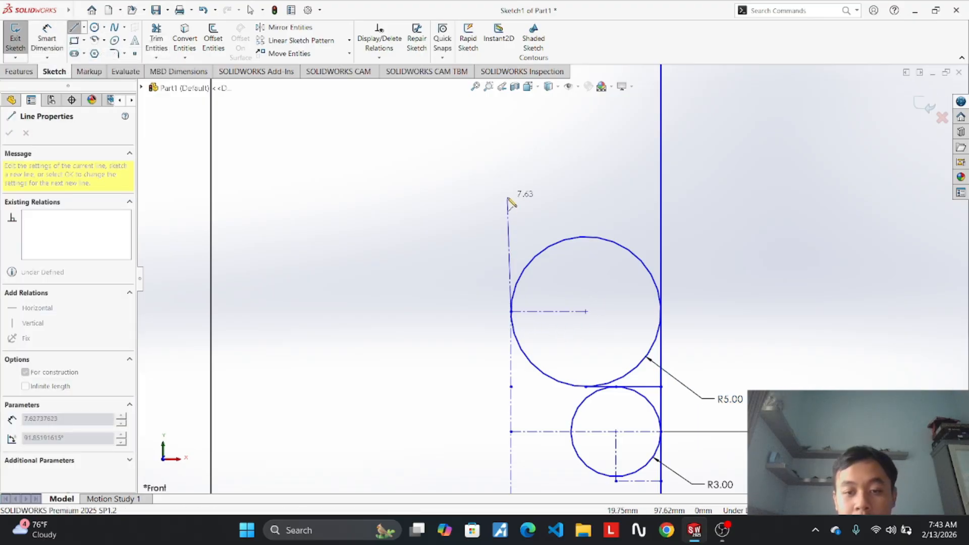
{"action": "left_click", "coordinate": [511, 166]}
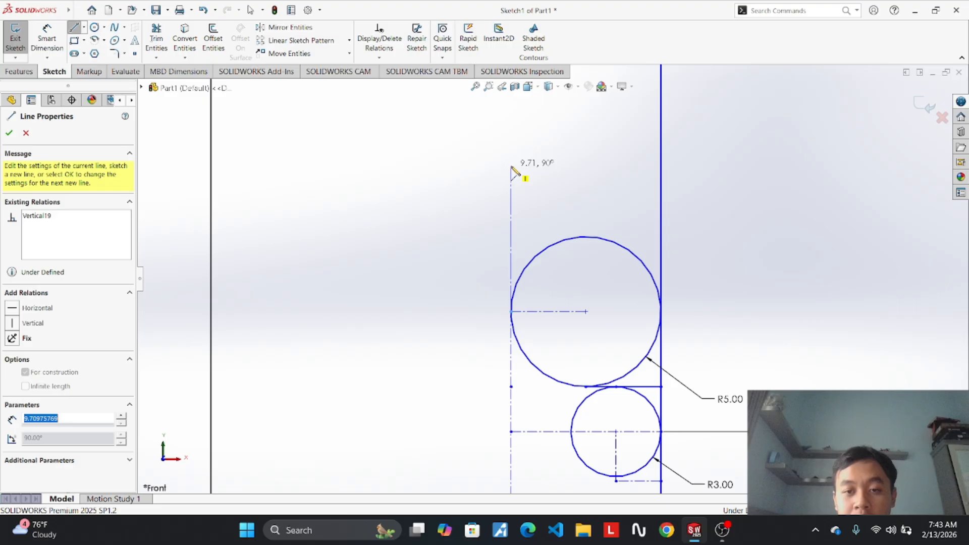
{"action": "key", "text": "Escape"}
{"action": "left_click", "coordinate": [513, 217]}
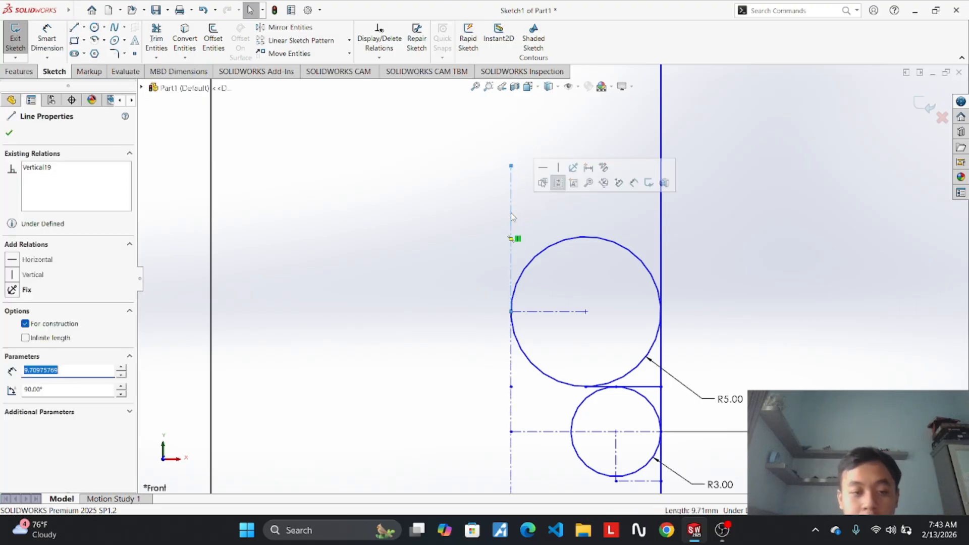
{"action": "type", "text": "10"}
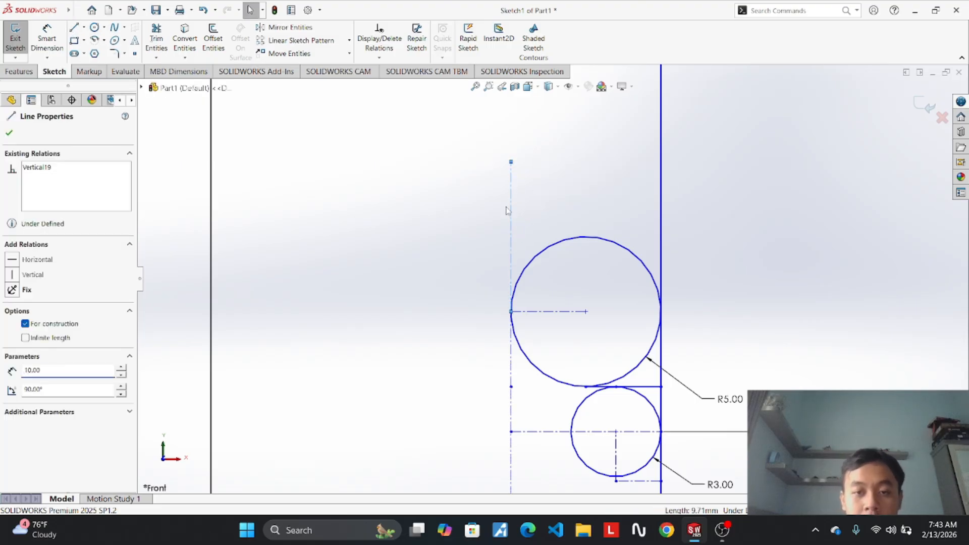
Delete the 10 mm vertical construction line that extends upward beside the R5 circle.
{"action": "scroll", "coordinate": [509, 209], "scroll_direction": "up", "scroll_amount": 6}
{"action": "scroll", "coordinate": [536, 242], "scroll_direction": "down", "scroll_amount": 5}
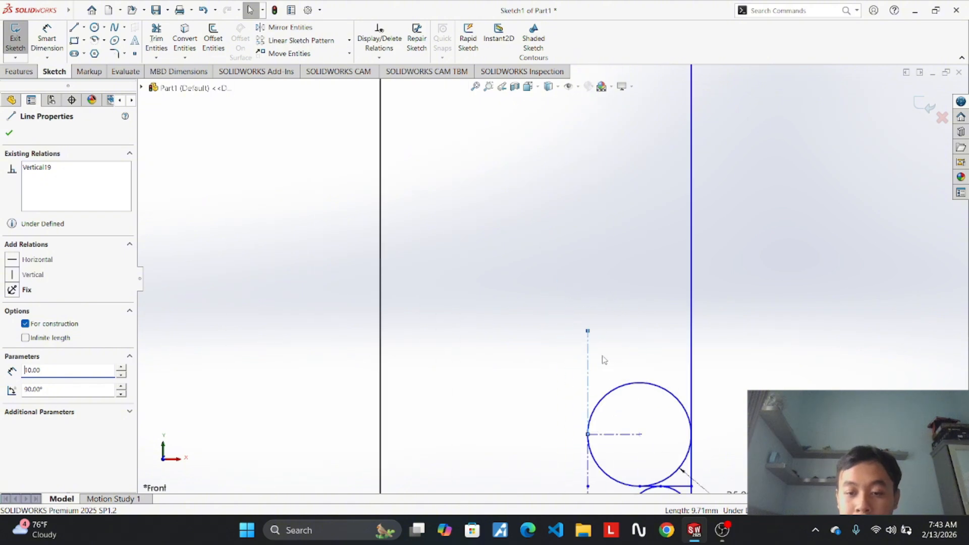
{"action": "left_click", "coordinate": [716, 319]}
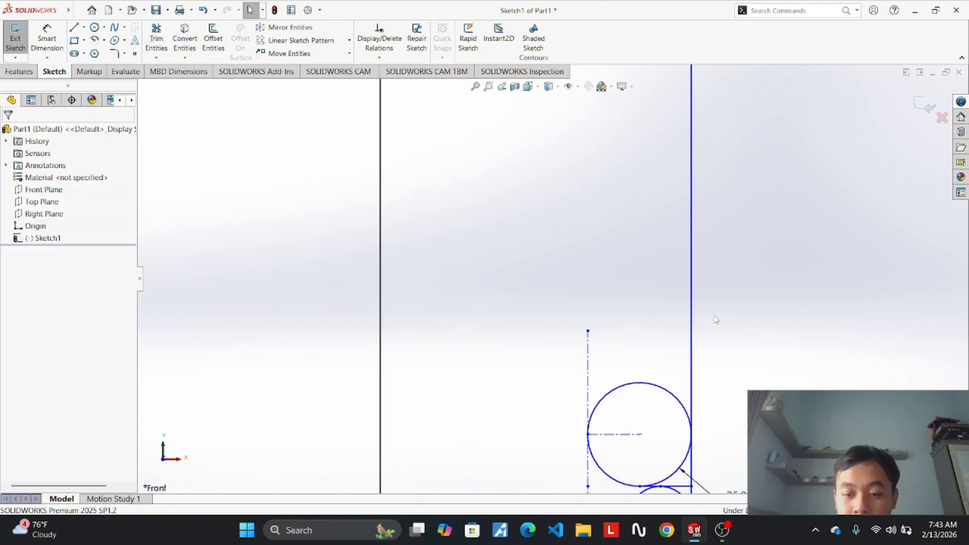
{"action": "right_click", "coordinate": [588, 374]}
{"action": "left_click", "coordinate": [635, 497]}
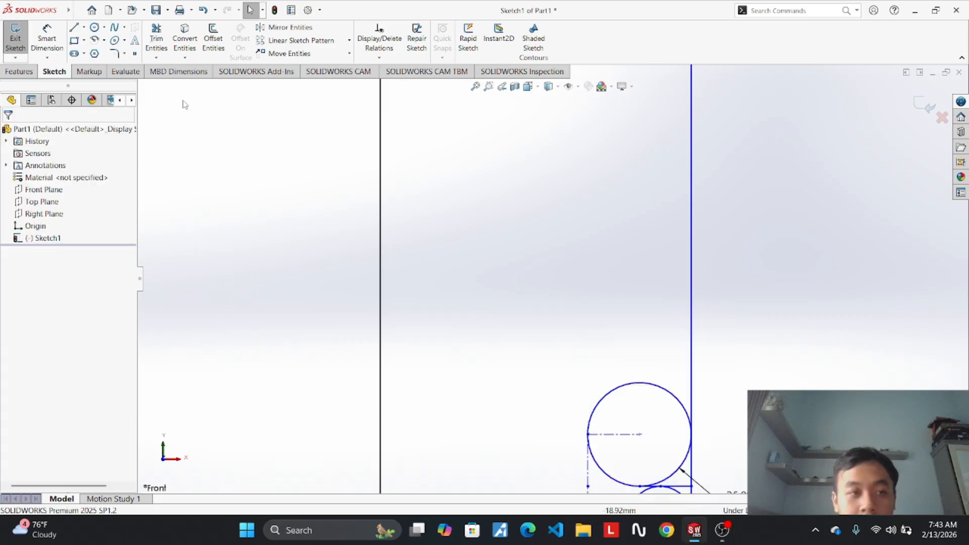
Draw a vertical line upward from the left quadrant of the upper circle and set its length to 10 mm.
{"action": "left_click", "coordinate": [84, 27]}
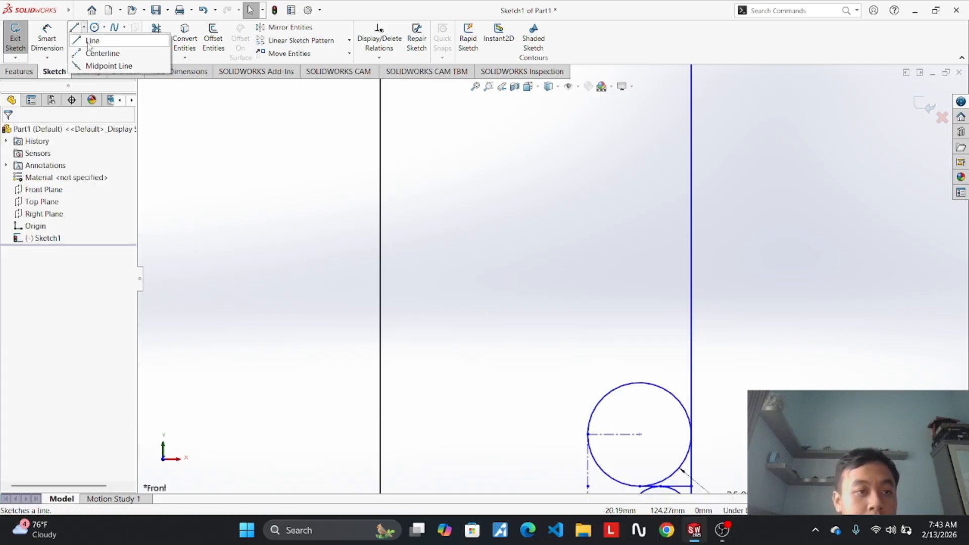
{"action": "left_click", "coordinate": [92, 40]}
{"action": "left_click", "coordinate": [588, 434]}
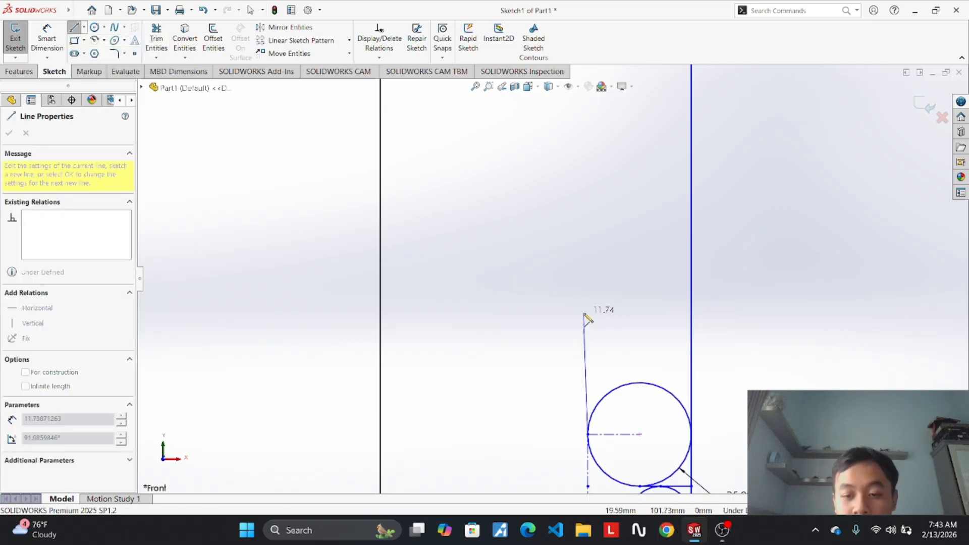
{"action": "left_click", "coordinate": [589, 317]}
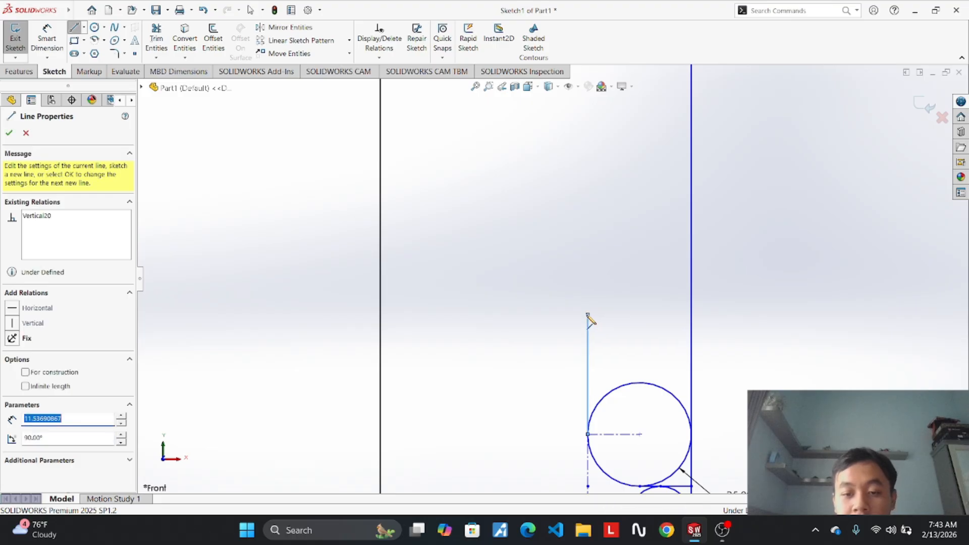
{"action": "key", "text": "Escape"}
{"action": "left_click", "coordinate": [589, 347]}
{"action": "type", "text": "10.00"}
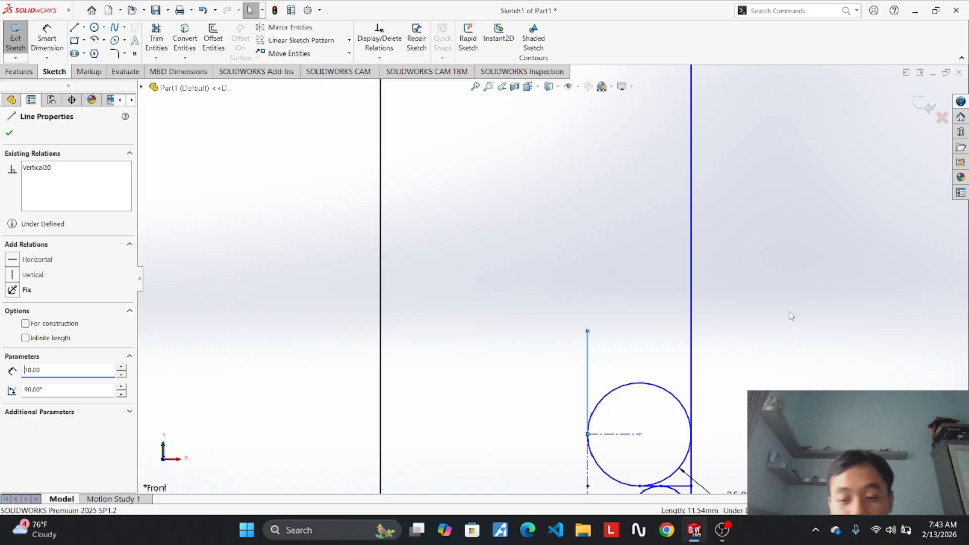
{"action": "left_click", "coordinate": [791, 316]}
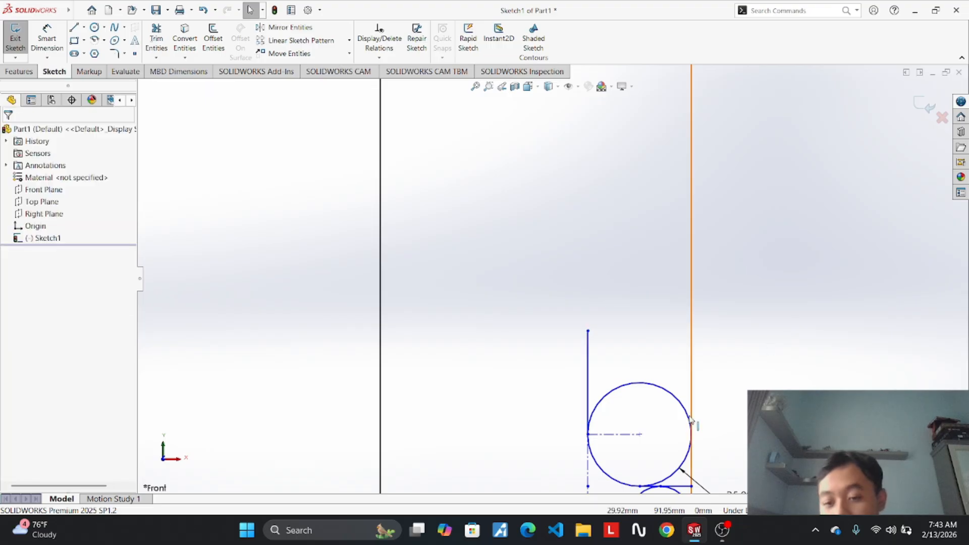
Trim the R3 circle down to its upper-right quarter arc and remove the construction lines through and below it.
{"action": "scroll", "coordinate": [756, 353], "scroll_direction": "down", "scroll_amount": 2}
{"action": "scroll", "coordinate": [760, 329], "scroll_direction": "up", "scroll_amount": 3}
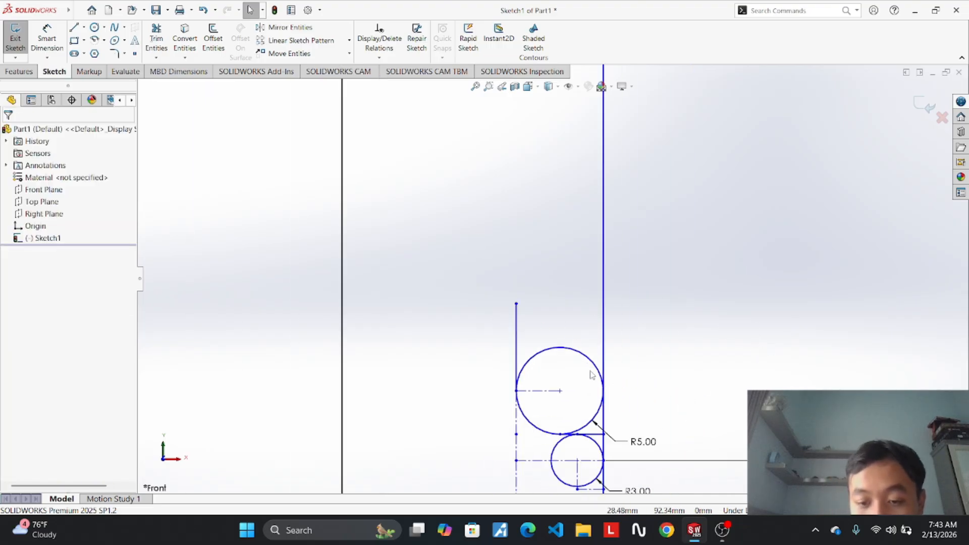
{"action": "scroll", "coordinate": [590, 371], "scroll_direction": "up", "scroll_amount": 3}
{"action": "scroll", "coordinate": [602, 395], "scroll_direction": "down", "scroll_amount": 2}
{"action": "mouse_move", "coordinate": [58, 15]}
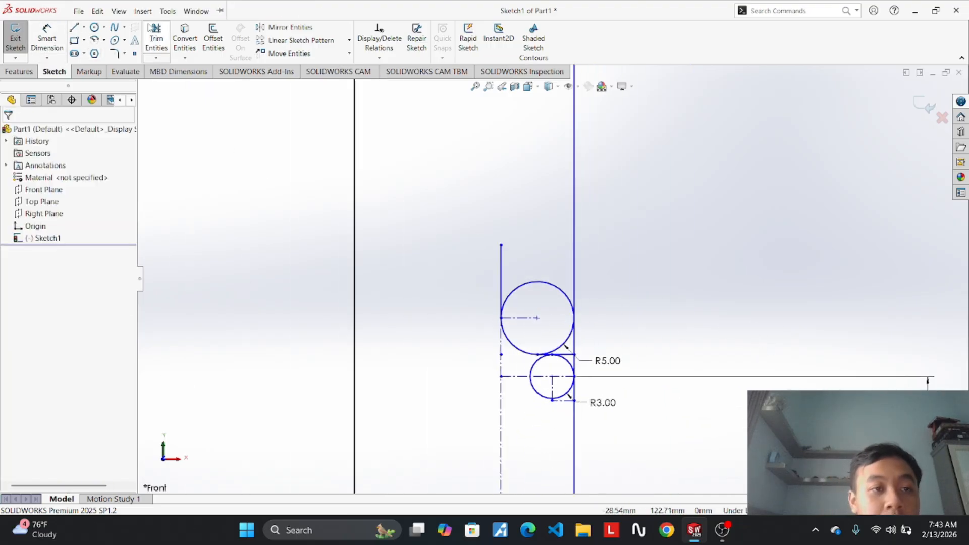
{"action": "left_click", "coordinate": [156, 38]}
{"action": "scroll", "coordinate": [577, 348], "scroll_direction": "down", "scroll_amount": 3}
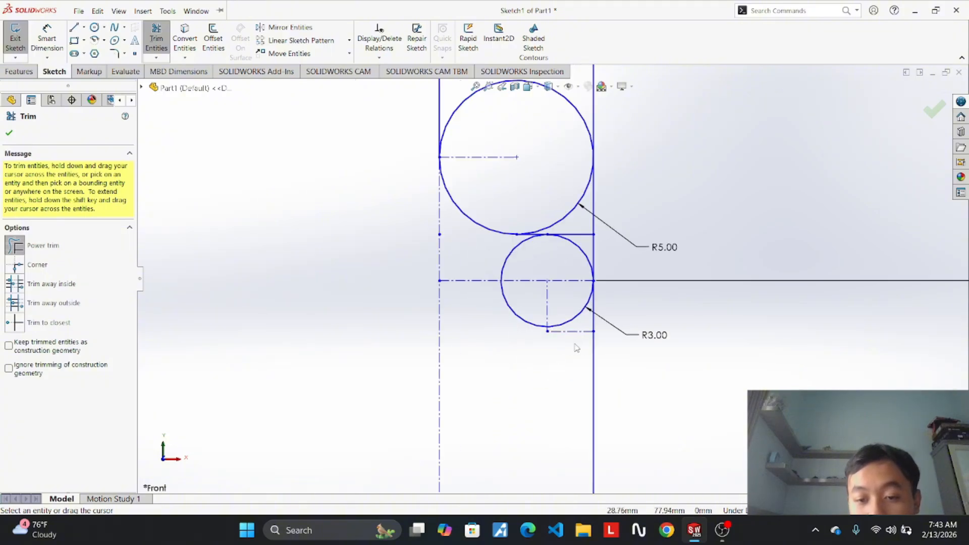
{"action": "mouse_move", "coordinate": [578, 348]}
{"action": "left_mouse_down"}
{"action": "mouse_move", "coordinate": [548, 317]}
{"action": "mouse_move", "coordinate": [481, 319]}
{"action": "left_mouse_up"}
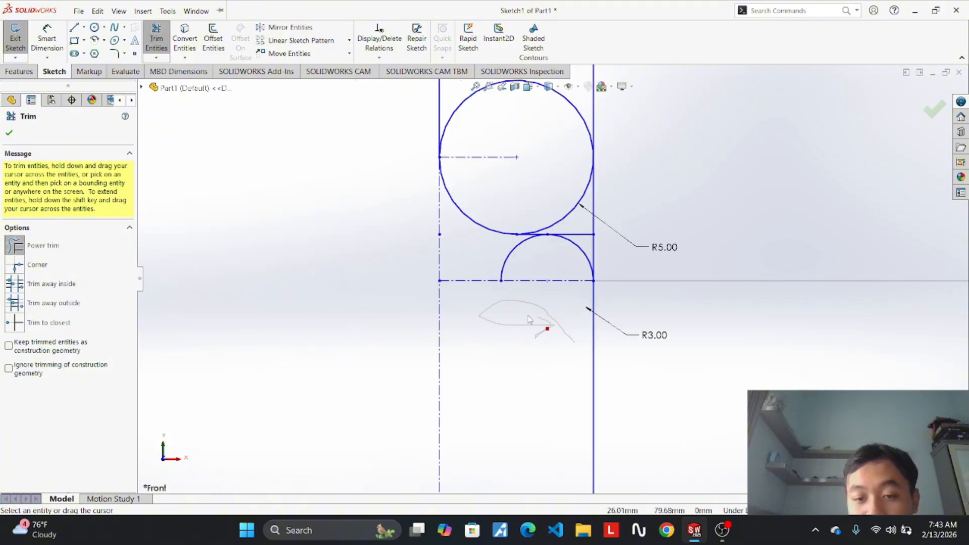
{"action": "left_click_drag", "start_coordinate": [494, 273], "coordinate": [541, 290]}
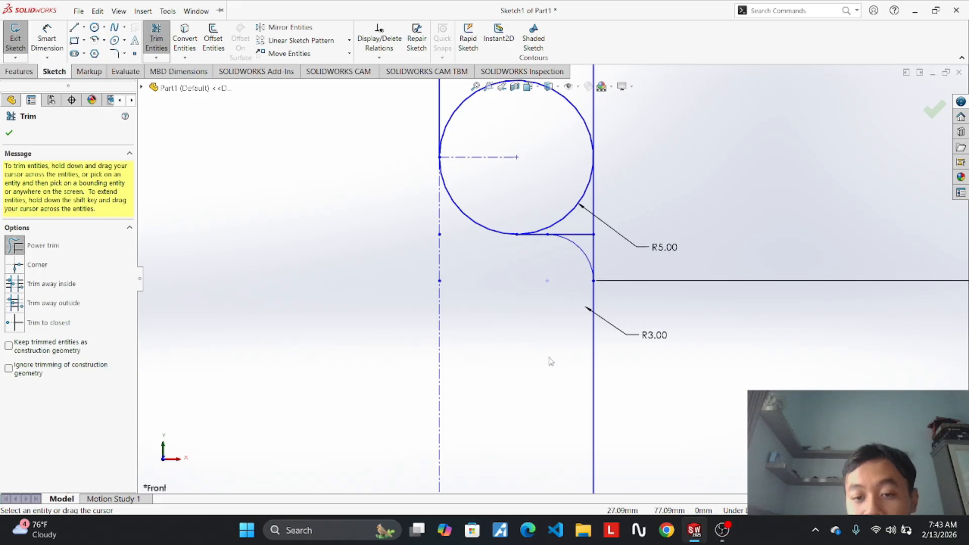
{"action": "right_click", "coordinate": [654, 343]}
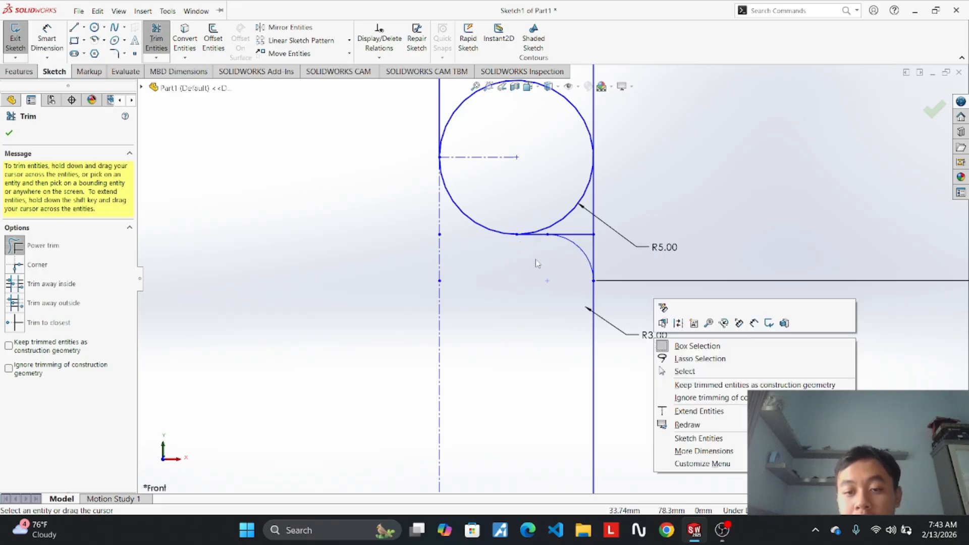
Trim the R5 circle to its lower-left quarter arc, removing its centerline and the connecting line's excess beyond the R3 arc.
{"action": "left_click", "coordinate": [575, 224]}
{"action": "left_click_drag", "start_coordinate": [589, 245], "coordinate": [559, 210]}
{"action": "mouse_move", "coordinate": [553, 101]}
{"action": "left_mouse_down"}
{"action": "mouse_move", "coordinate": [550, 89]}
{"action": "mouse_move", "coordinate": [530, 136]}
{"action": "mouse_move", "coordinate": [496, 174]}
{"action": "mouse_move", "coordinate": [536, 161]}
{"action": "left_mouse_up"}
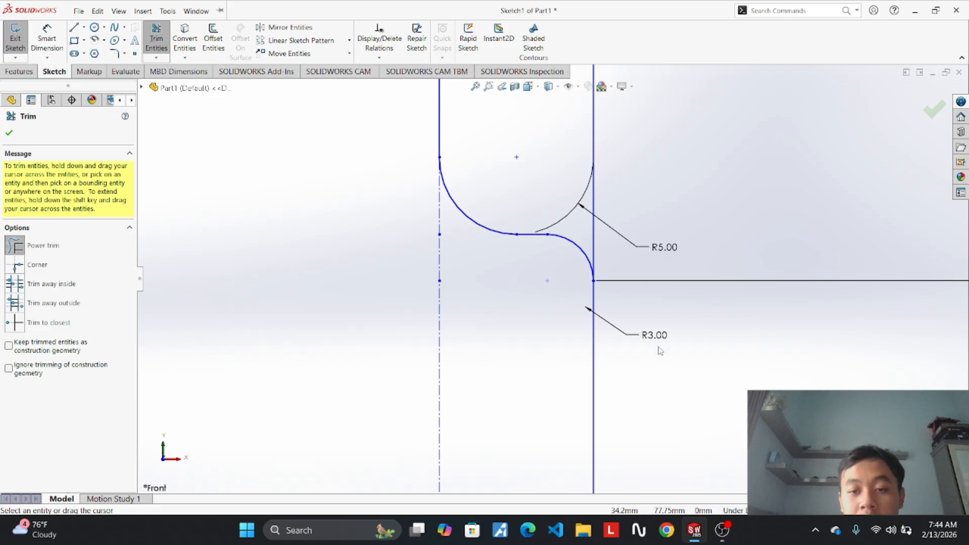
{"action": "key", "text": "Escape"}
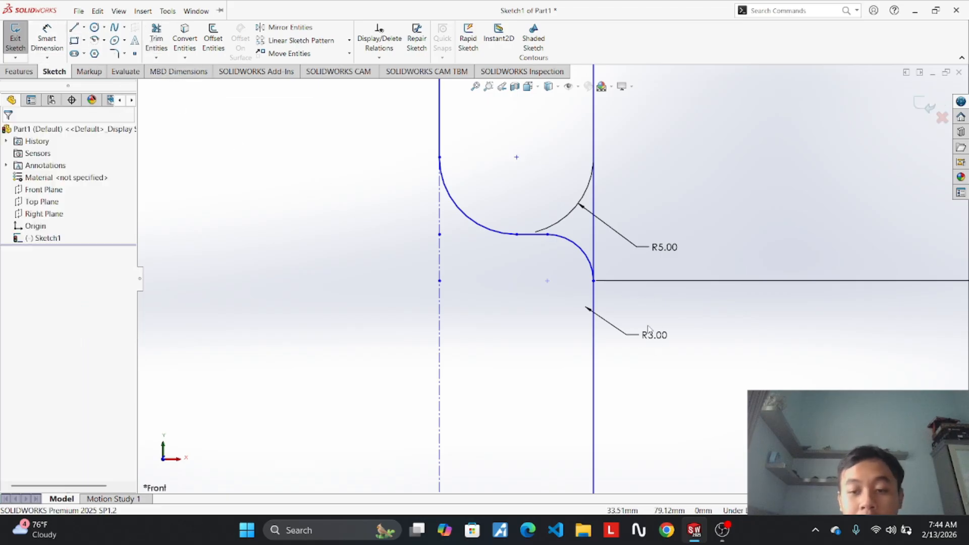
Delete the R3 and R5 radius dimensions left over from the trimmed circles.
{"action": "right_click", "coordinate": [654, 334]}
{"action": "left_click", "coordinate": [702, 408]}
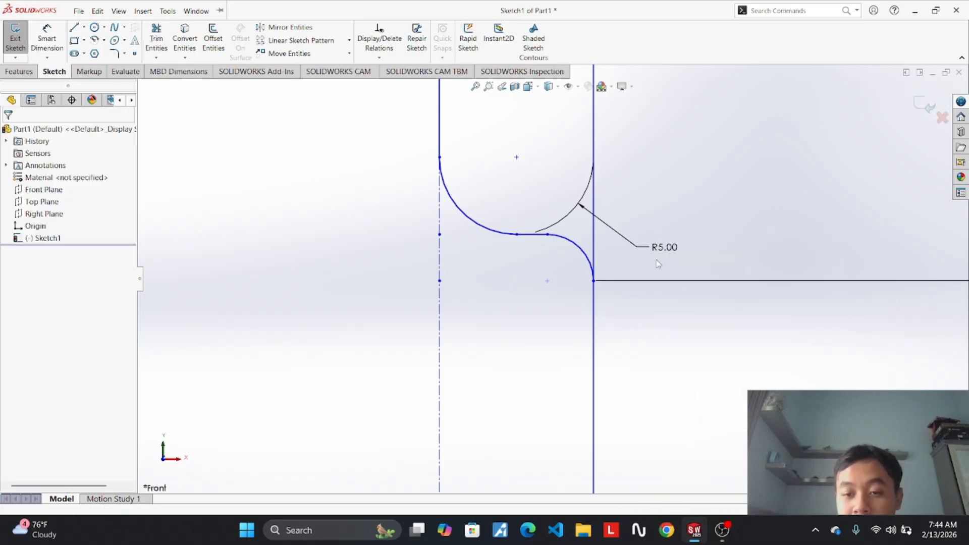
{"action": "right_click", "coordinate": [666, 251]}
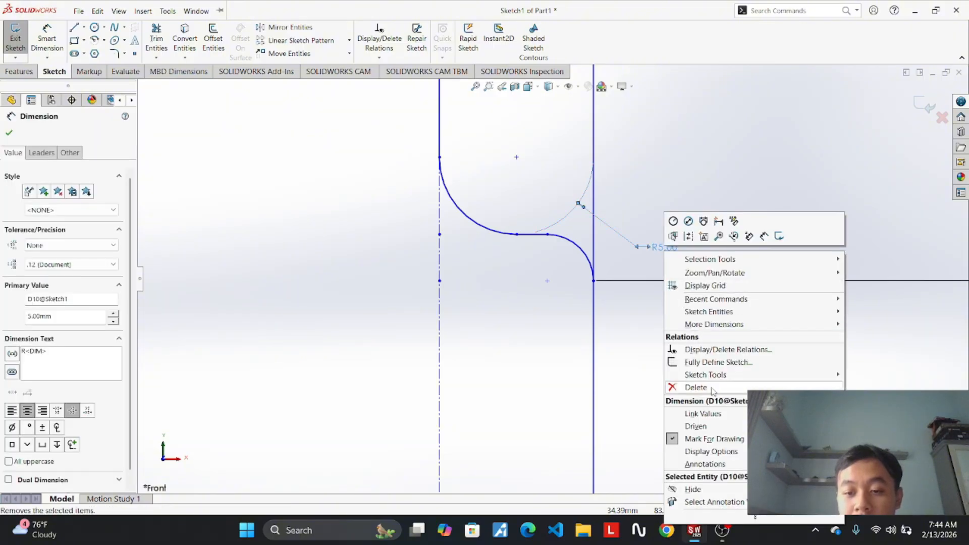
{"action": "left_click", "coordinate": [712, 389]}
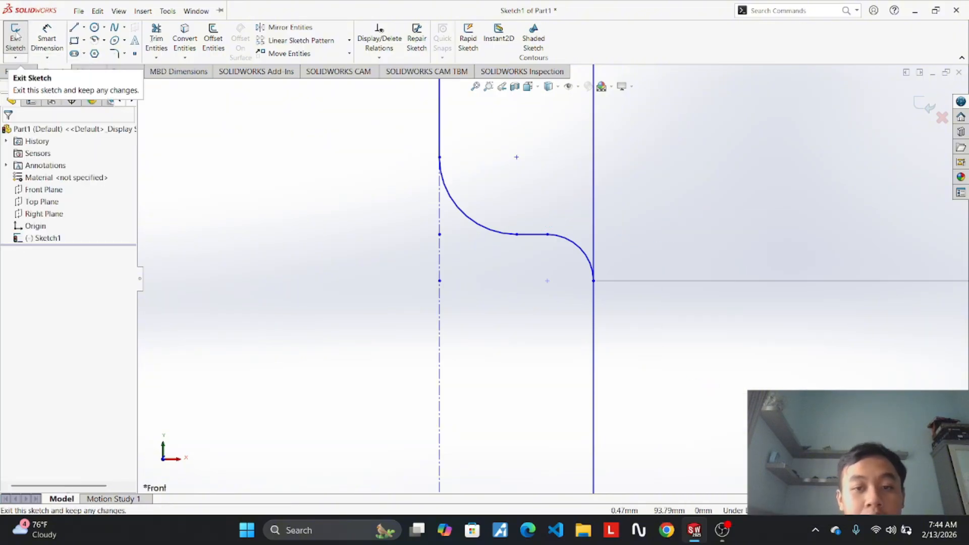
Dimension the radii of the two remaining quarter arcs with Smart Dimension, placing each label beside its arc.
{"action": "left_click", "coordinate": [47, 36]}
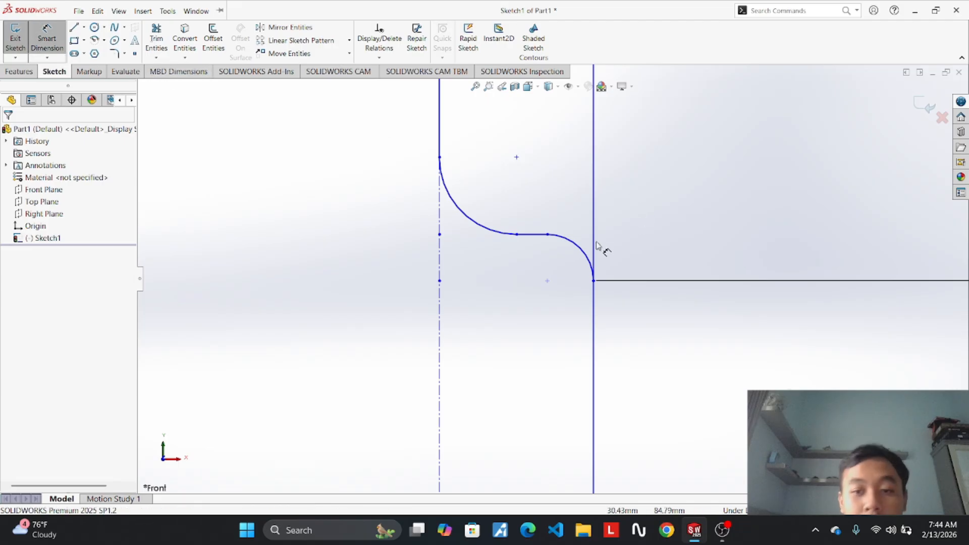
{"action": "left_click", "coordinate": [576, 247]}
{"action": "left_click", "coordinate": [645, 225]}
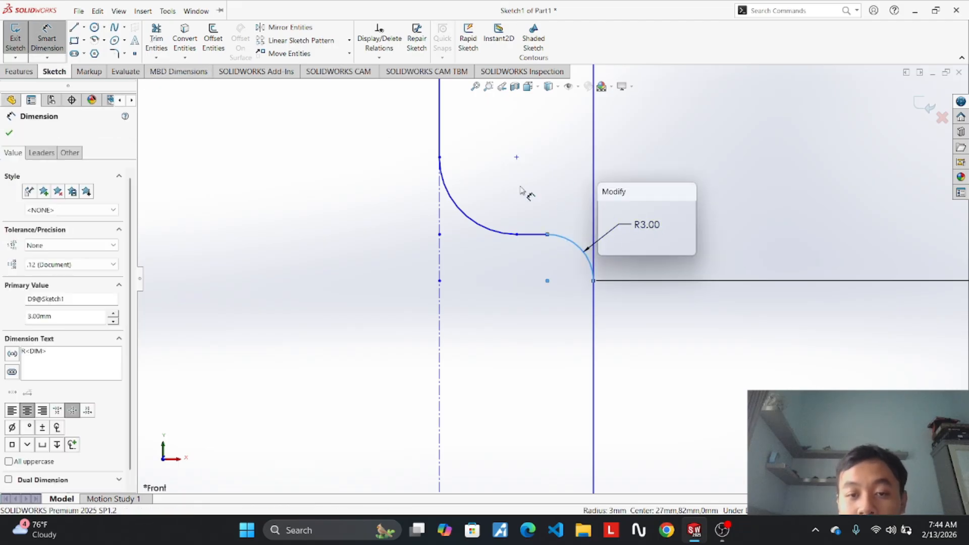
{"action": "key", "text": "Return"}
{"action": "left_click", "coordinate": [462, 212]}
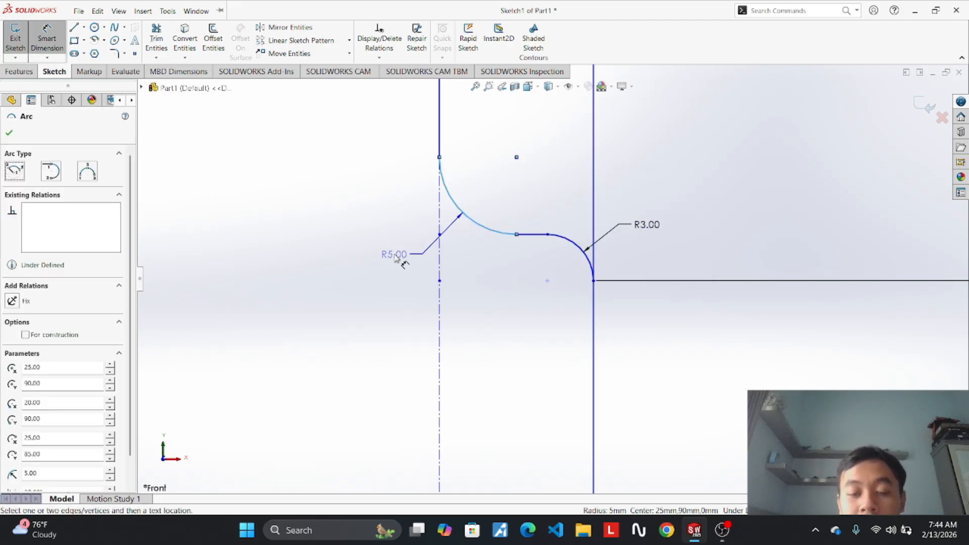
{"action": "left_click", "coordinate": [382, 246]}
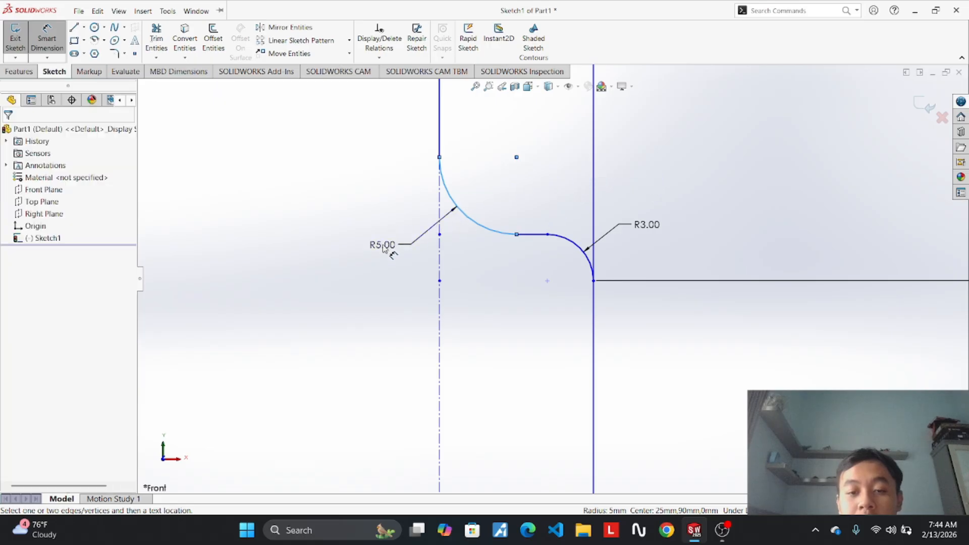
{"action": "key", "text": "Return"}
Reposition the 40 mm and 42 mm height dimensions so they line up beside the profile.
{"action": "scroll", "coordinate": [570, 227], "scroll_direction": "up", "scroll_amount": 4}
{"action": "scroll", "coordinate": [573, 227], "scroll_direction": "down", "scroll_amount": 3}
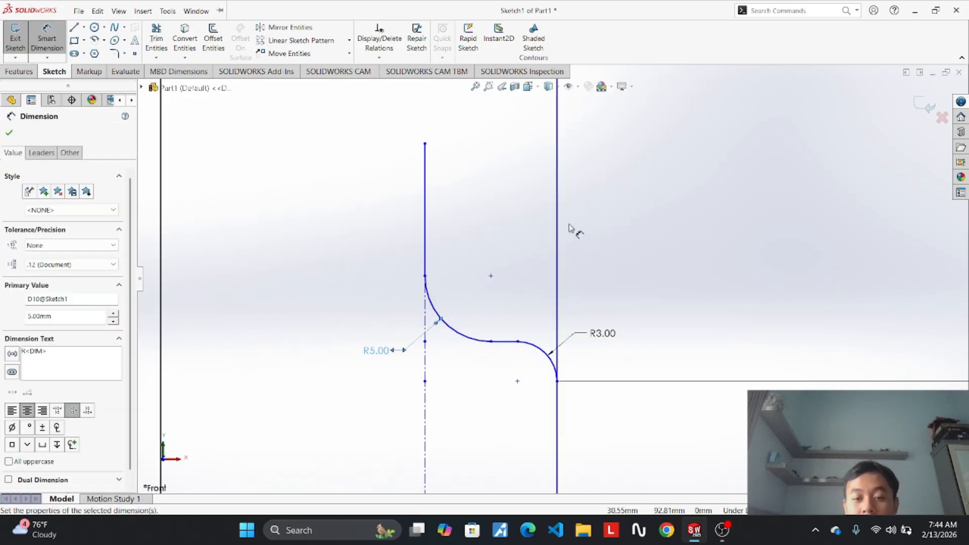
{"action": "scroll", "coordinate": [473, 372], "scroll_direction": "up", "scroll_amount": 5}
{"action": "scroll", "coordinate": [532, 296], "scroll_direction": "up", "scroll_amount": 3}
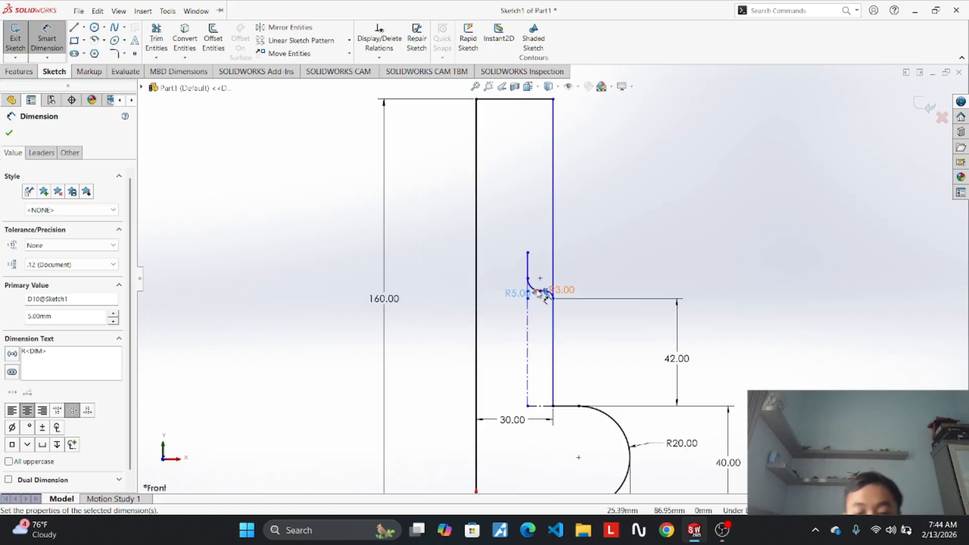
{"action": "scroll", "coordinate": [530, 293], "scroll_direction": "down", "scroll_amount": 5}
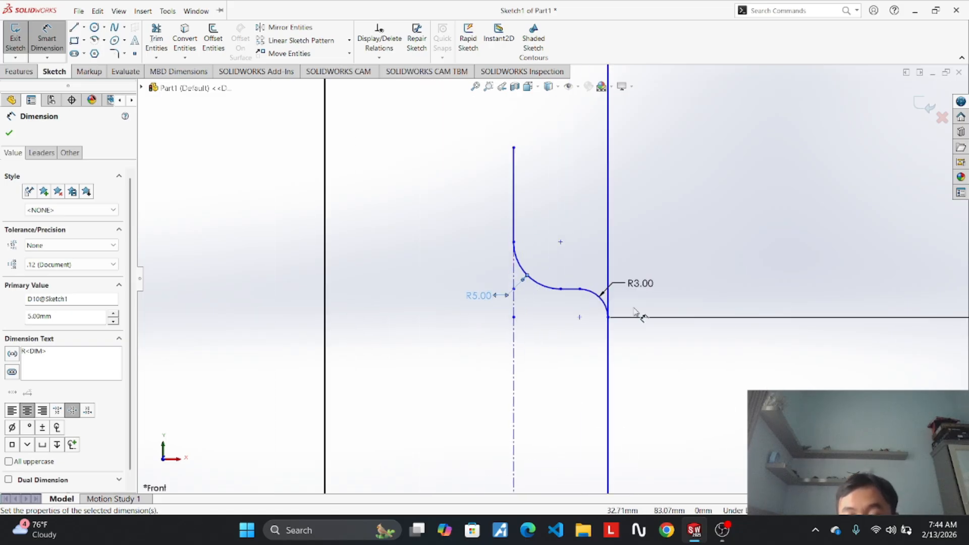
{"action": "scroll", "coordinate": [587, 312], "scroll_direction": "up", "scroll_amount": 5}
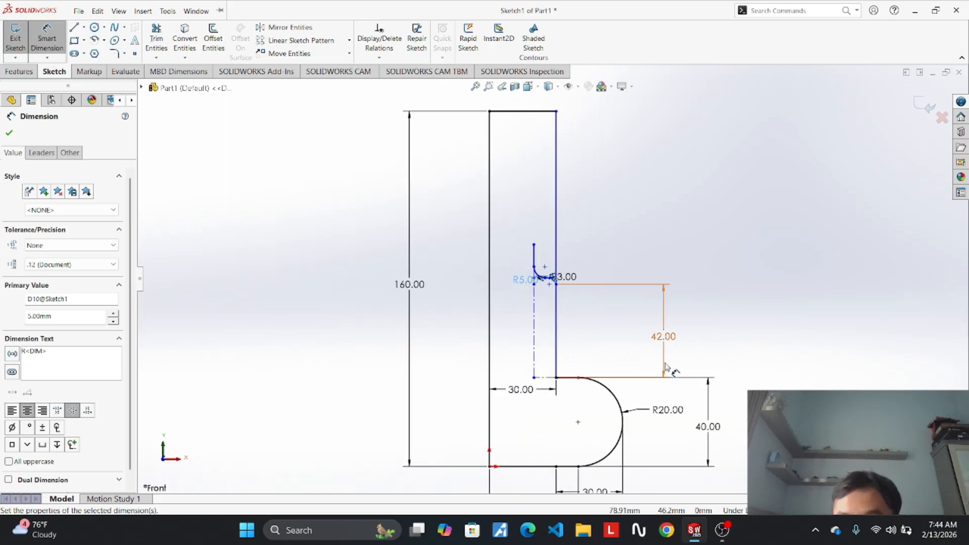
{"action": "left_click_drag", "start_coordinate": [709, 427], "coordinate": [694, 426]}
{"action": "left_click_drag", "start_coordinate": [663, 336], "coordinate": [696, 337]}
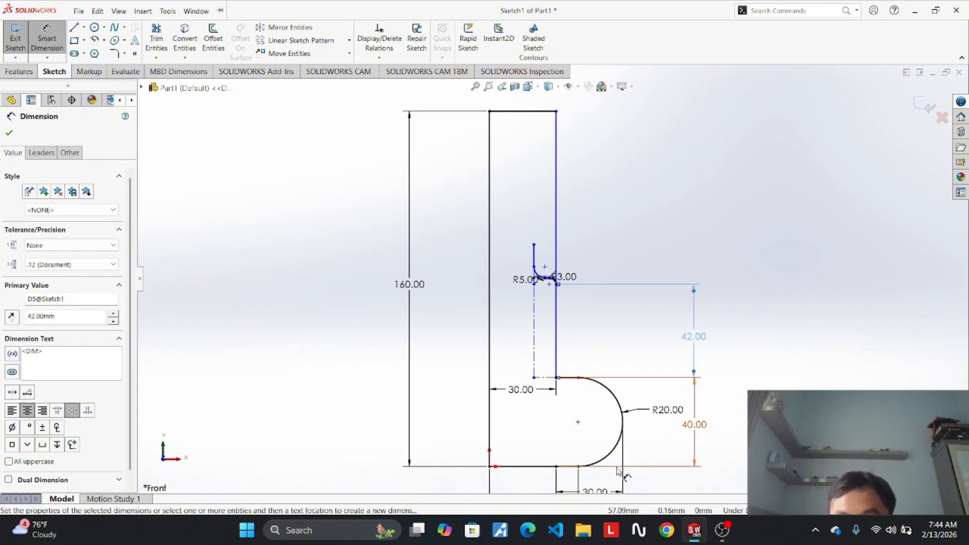
Dimension the vertical distance from the lower end of the R20 arc to the upper end of the R5 arc.
{"action": "scroll", "coordinate": [564, 328], "scroll_direction": "down", "scroll_amount": 3}
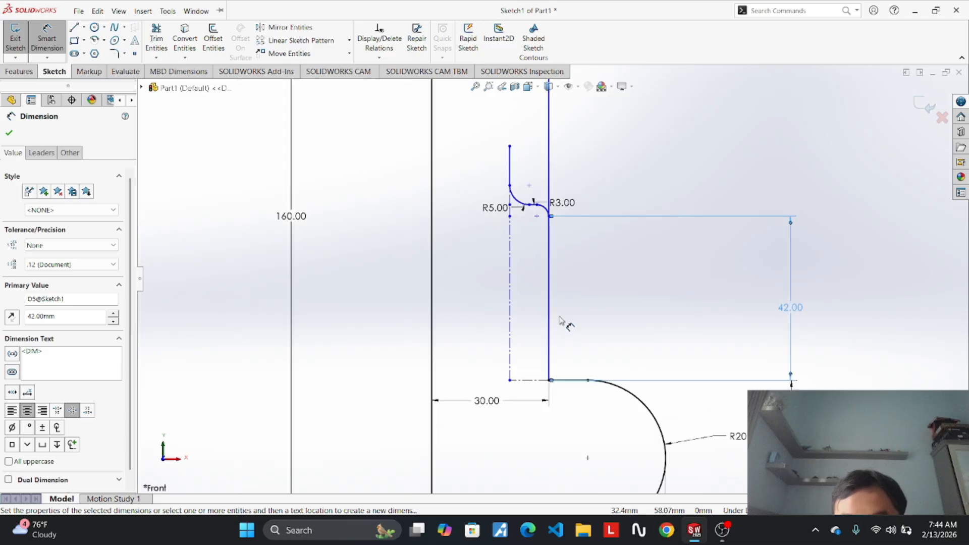
{"action": "key", "text": "f"}
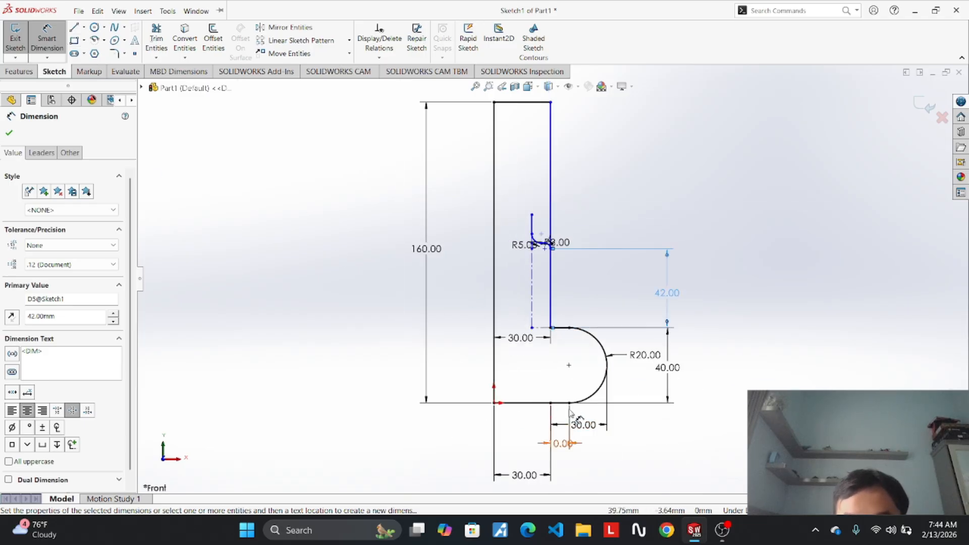
{"action": "left_click", "coordinate": [532, 247]}
{"action": "scroll", "coordinate": [558, 234], "scroll_direction": "down", "scroll_amount": 3}
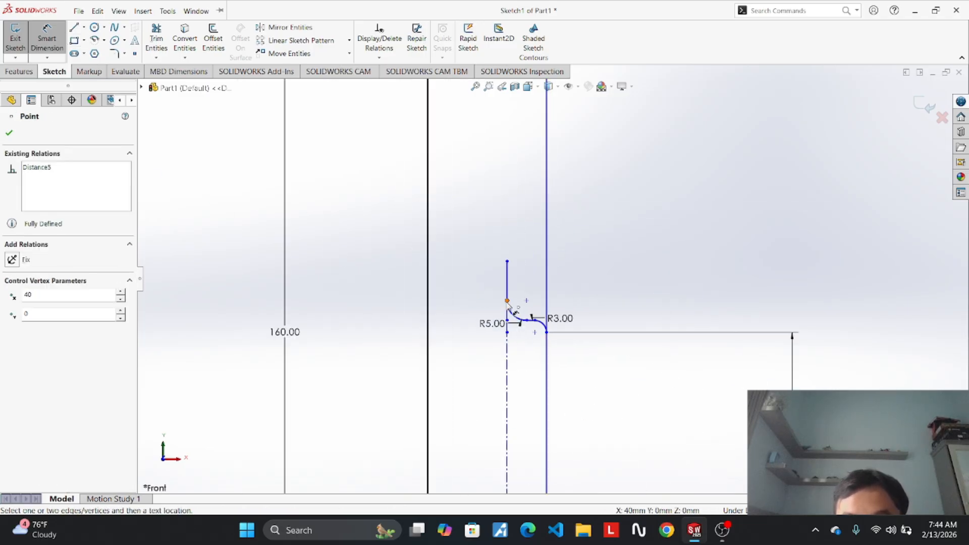
{"action": "left_click", "coordinate": [881, 386]}
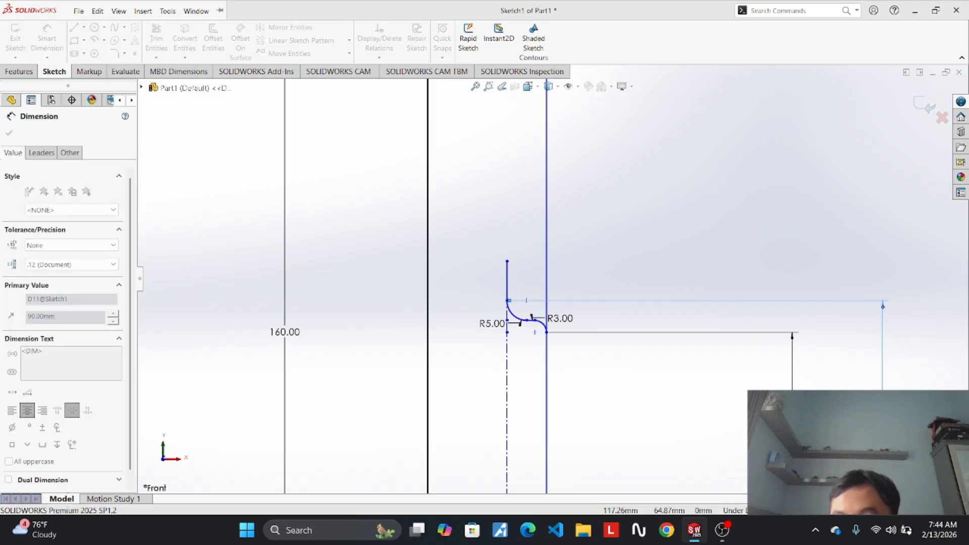
{"action": "scroll", "coordinate": [881, 386], "scroll_direction": "down", "scroll_amount": 3}
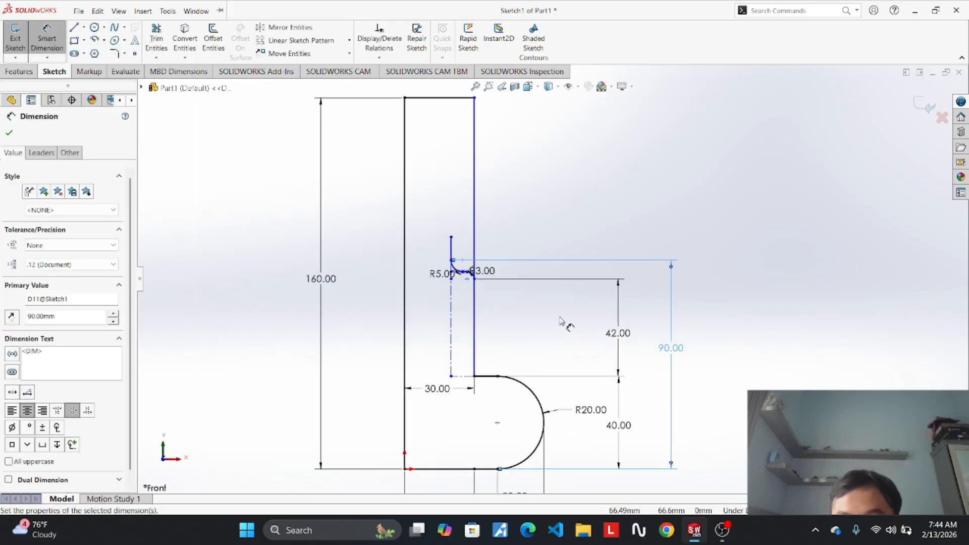
{"action": "key", "text": "Escape"}
Dimension the vertical distance from the lower end of the R20 arc to the upper end of the short vertical line above the R5 arc.
{"action": "scroll", "coordinate": [453, 256], "scroll_direction": "down", "scroll_amount": 3}
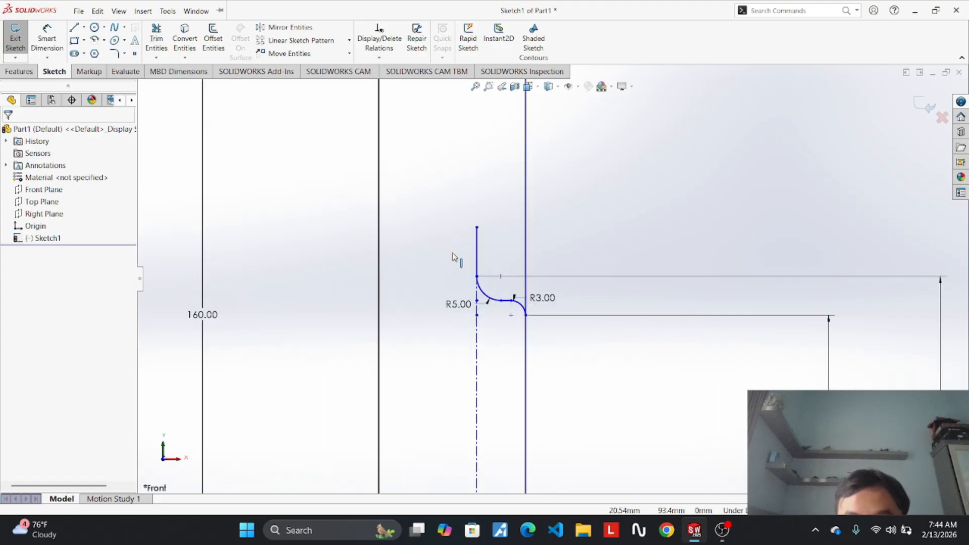
{"action": "scroll", "coordinate": [650, 416], "scroll_direction": "up", "scroll_amount": 3}
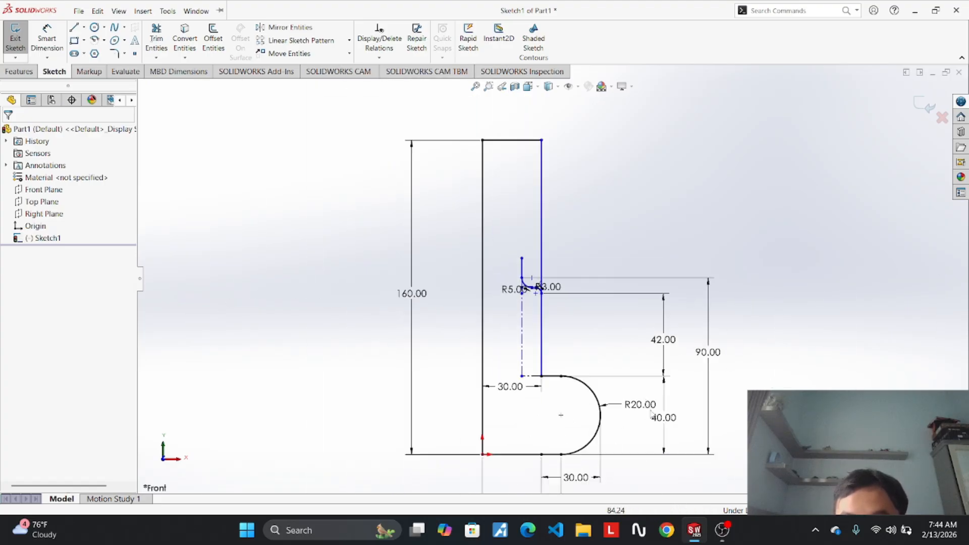
{"action": "left_click", "coordinate": [564, 454]}
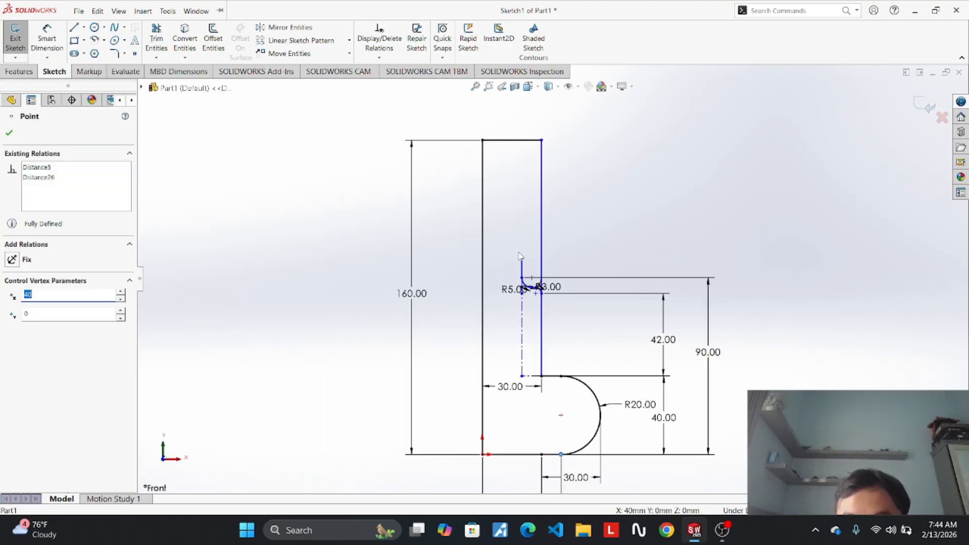
{"action": "left_click", "coordinate": [54, 29]}
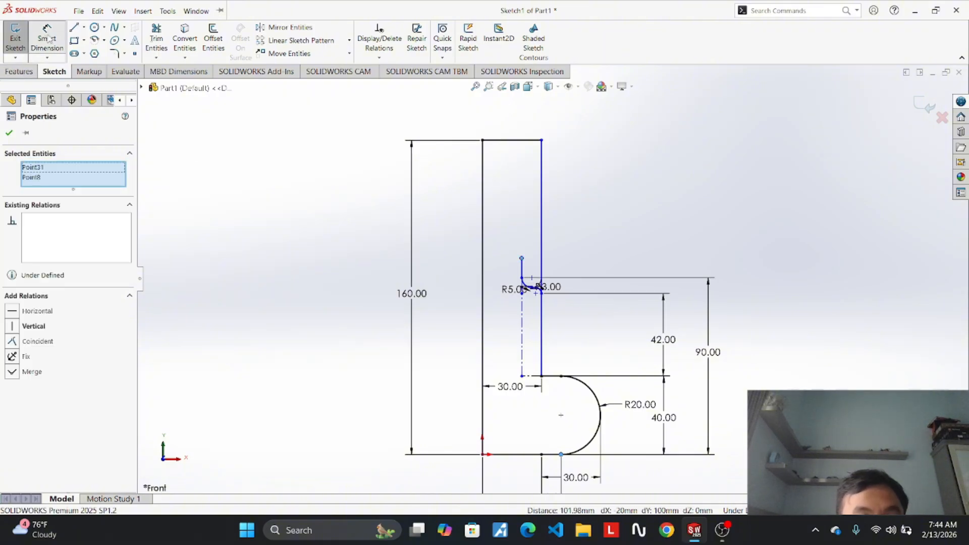
{"action": "left_click", "coordinate": [561, 454]}
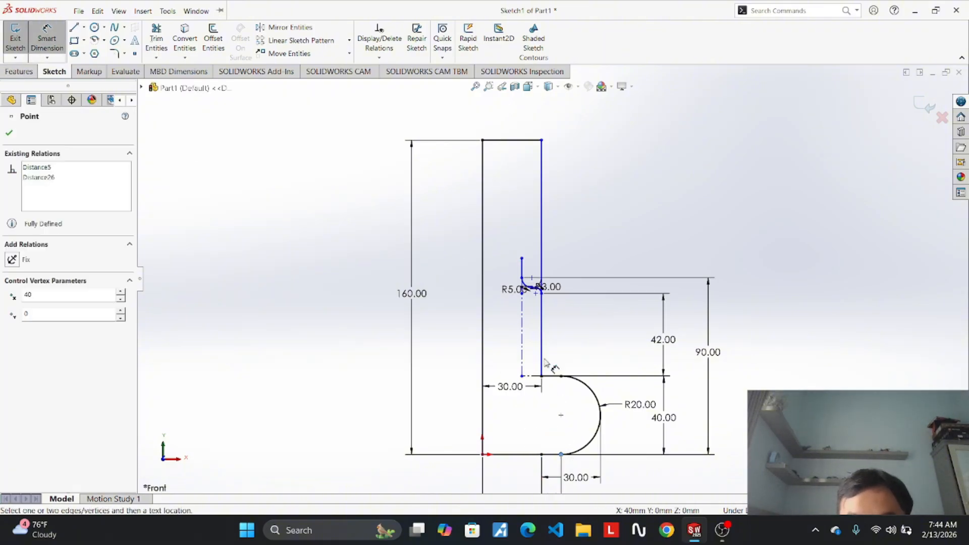
{"action": "left_click", "coordinate": [523, 259]}
{"action": "left_click", "coordinate": [747, 342]}
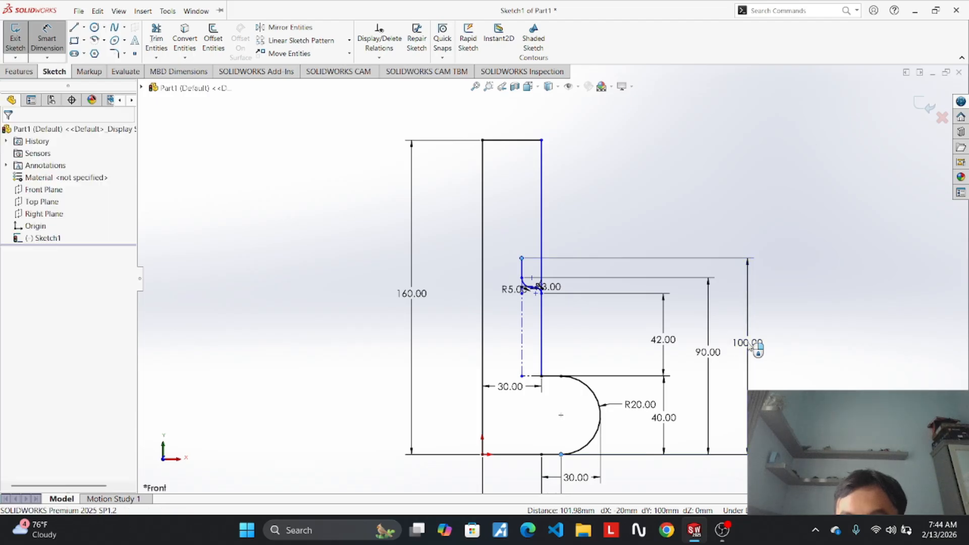
{"action": "left_click", "coordinate": [712, 357]}
Switch to the Projek 1 Part 5 reference sketch, examine the geometry above the R5 arc, and return to the Part1 sketch.
{"action": "scroll", "coordinate": [537, 266], "scroll_direction": "down", "scroll_amount": 5}
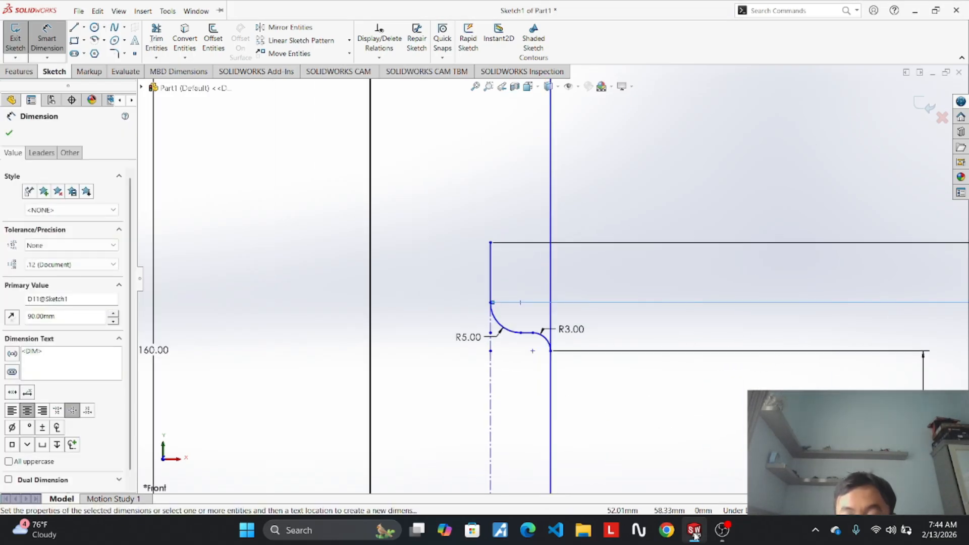
{"action": "mouse_move", "coordinate": [695, 530]}
{"action": "left_click", "coordinate": [674, 476]}
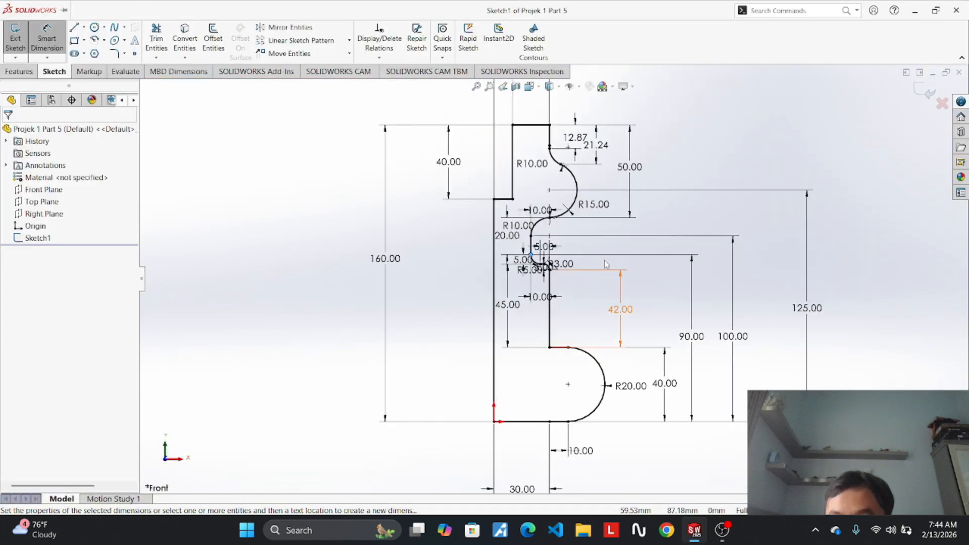
{"action": "scroll", "coordinate": [605, 260], "scroll_direction": "down", "scroll_amount": 5}
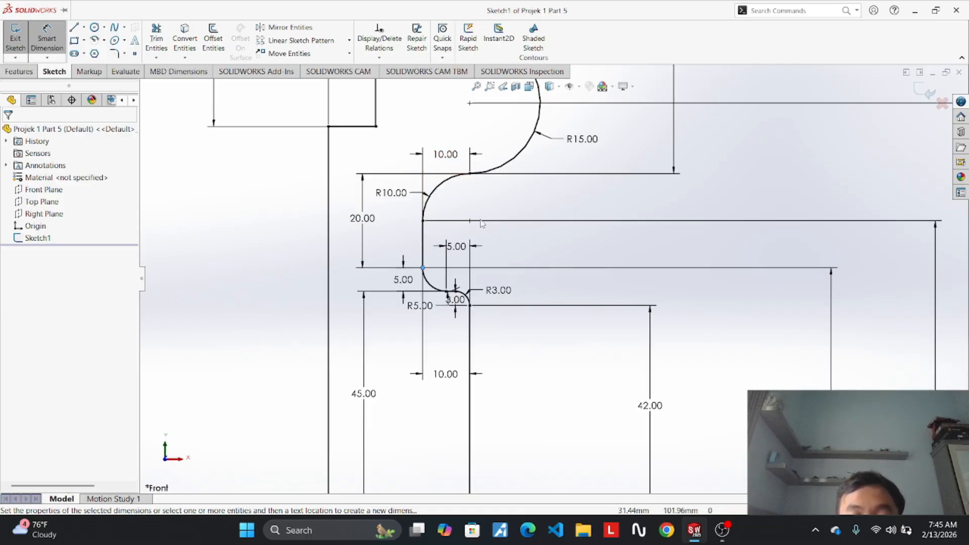
{"action": "mouse_move", "coordinate": [694, 530]}
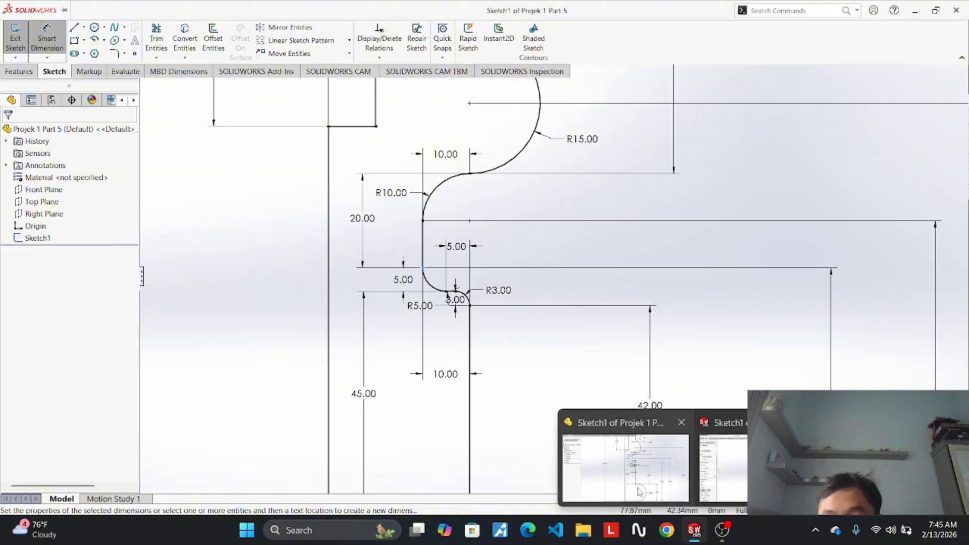
{"action": "left_click", "coordinate": [724, 467]}
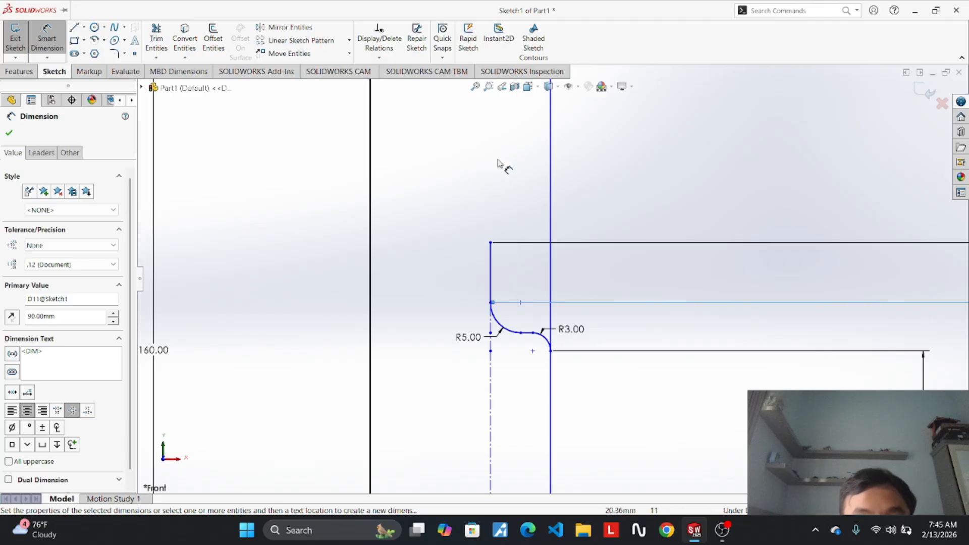
Draw a horizontal construction line from the upper end of the short vertical line to the profile's long vertical side edge.
{"action": "left_click", "coordinate": [83, 26]}
{"action": "left_click", "coordinate": [96, 51]}
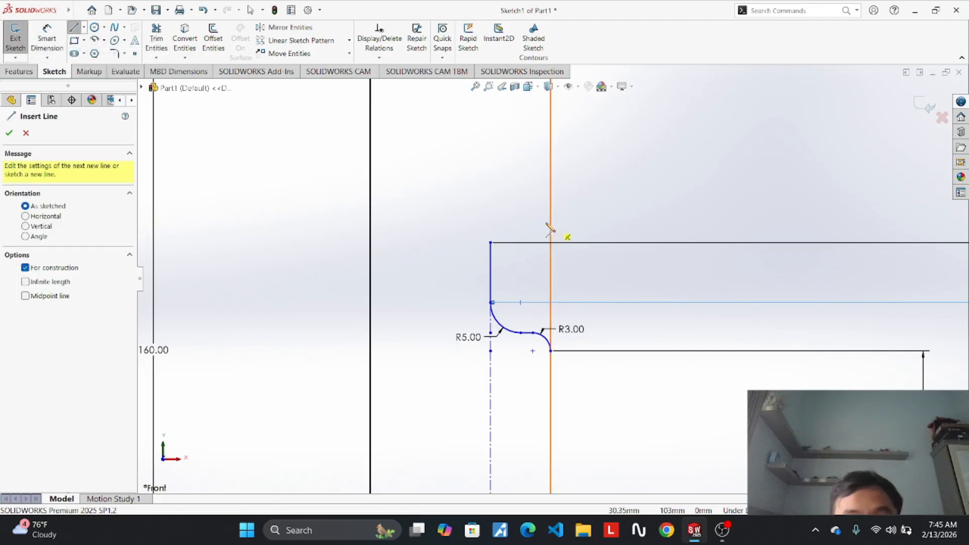
{"action": "left_click", "coordinate": [491, 243]}
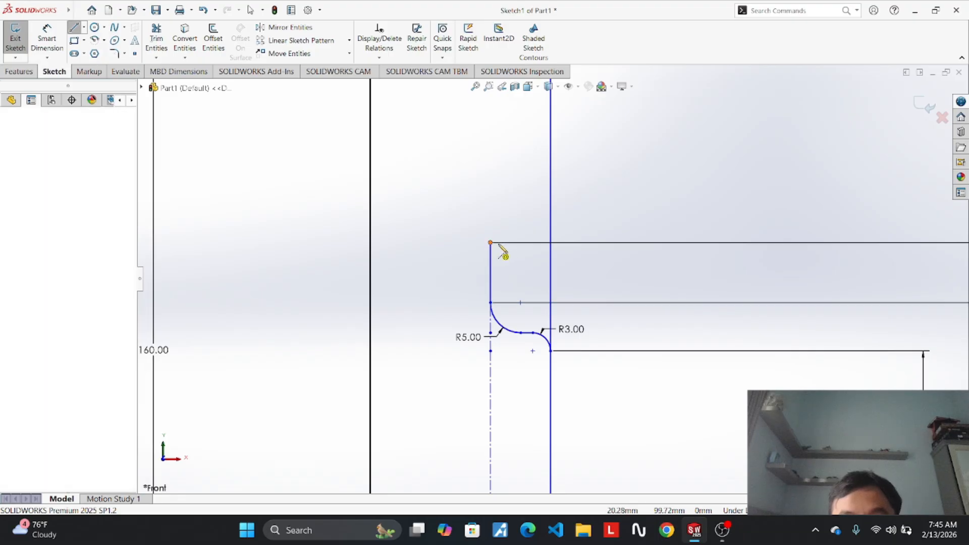
{"action": "left_click", "coordinate": [551, 243]}
{"action": "key", "text": "Escape"}
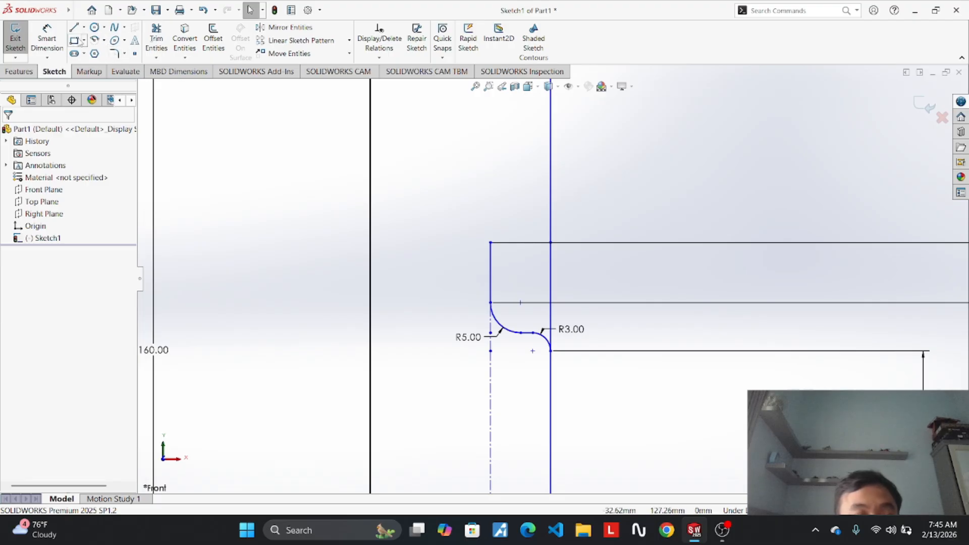
Draw a circle of about 10 mm radius centred where the construction line meets the vertical side edge.
{"action": "left_click", "coordinate": [94, 28]}
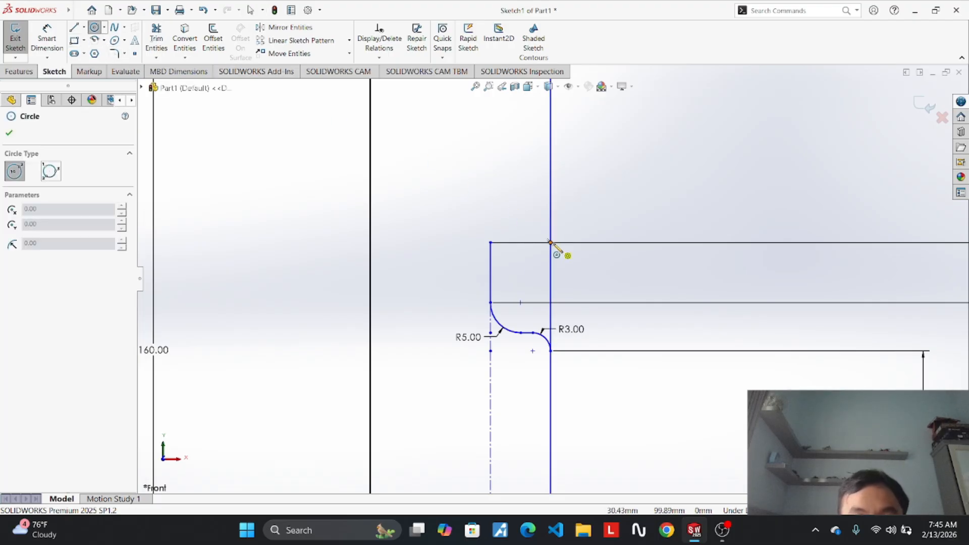
{"action": "left_click", "coordinate": [550, 243]}
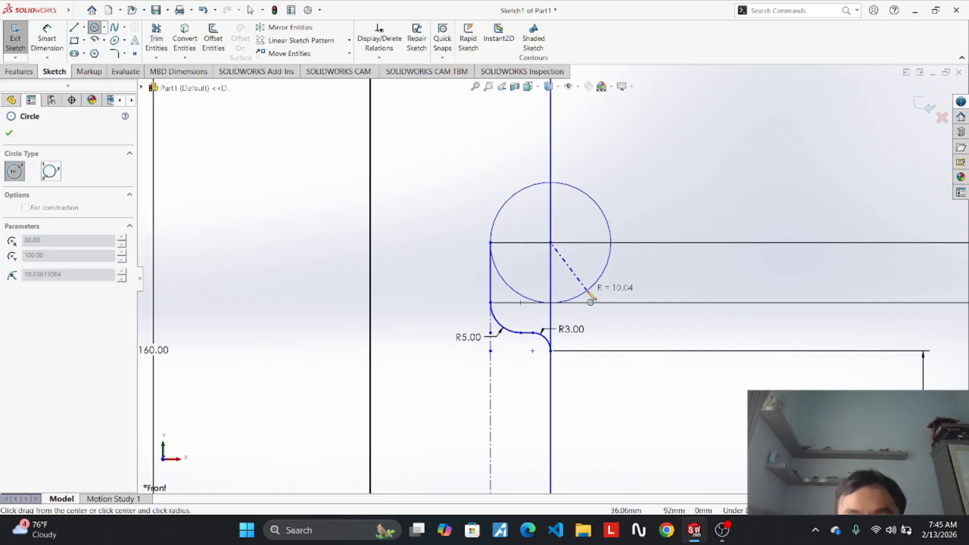
{"action": "left_click", "coordinate": [593, 297]}
{"action": "key", "text": "Escape"}
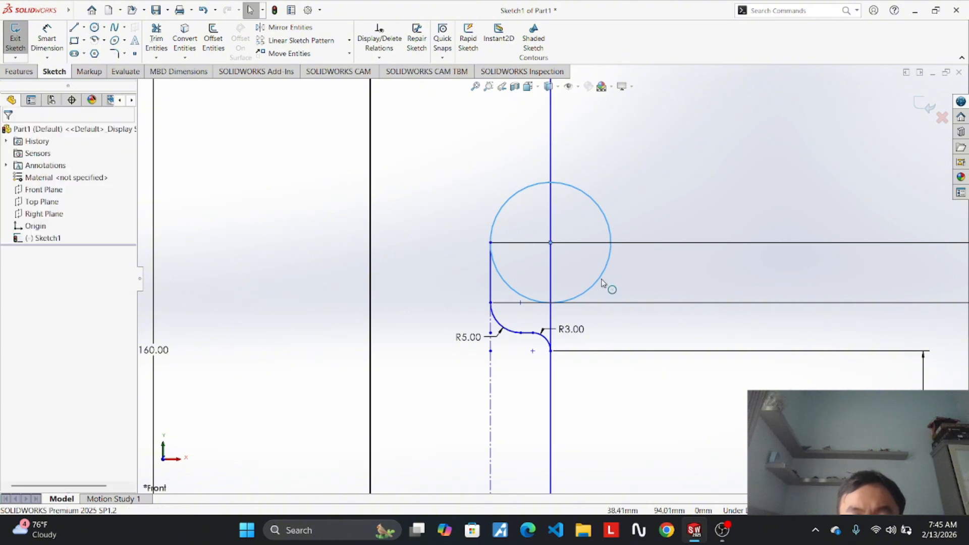
Dimension the circle with a 20 mm diameter and display that dimension as a radius.
{"action": "left_click", "coordinate": [603, 284]}
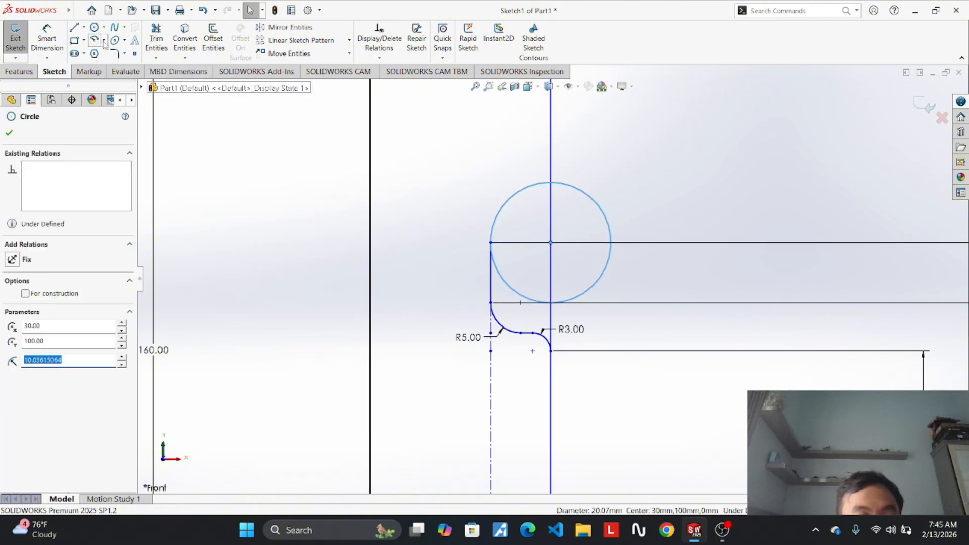
{"action": "left_click", "coordinate": [55, 40]}
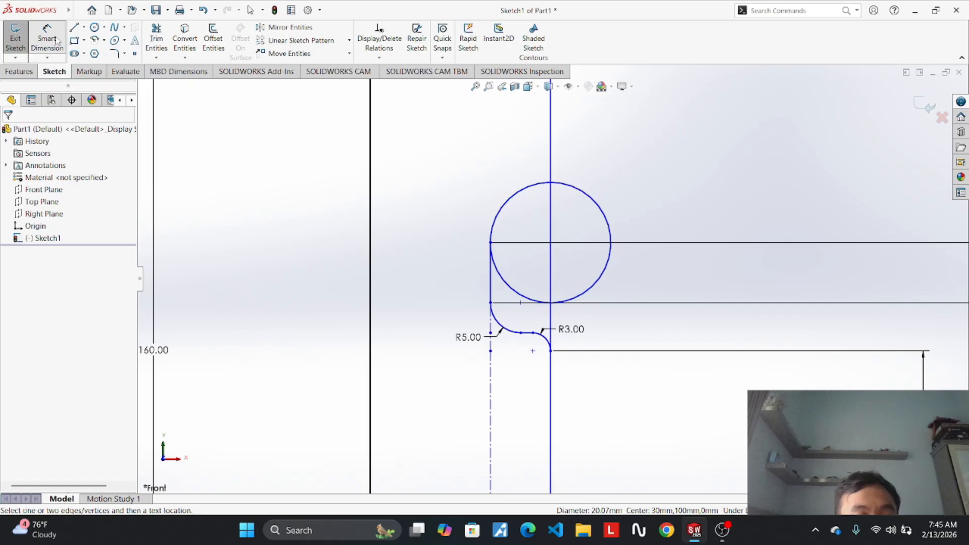
{"action": "key", "text": "Escape"}
{"action": "left_click", "coordinate": [45, 37]}
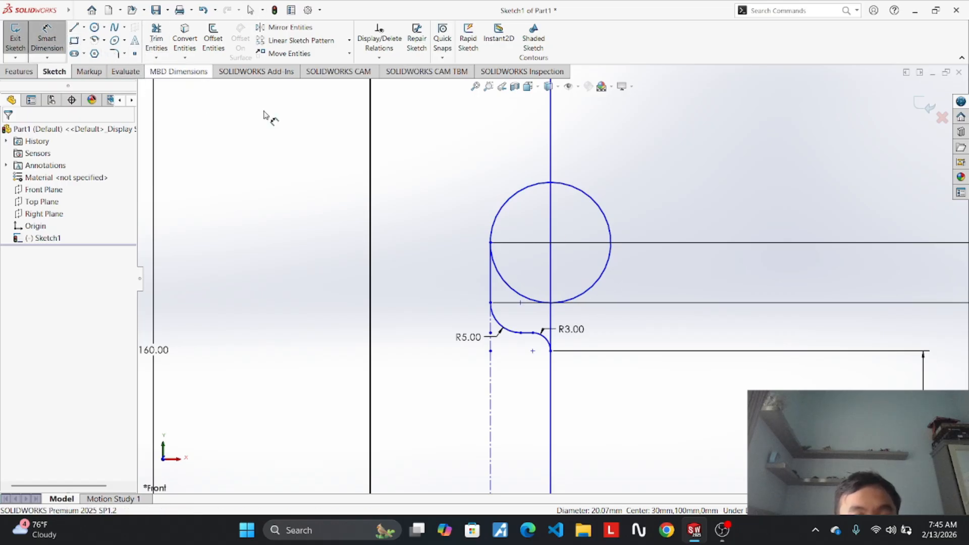
{"action": "left_click", "coordinate": [503, 219]}
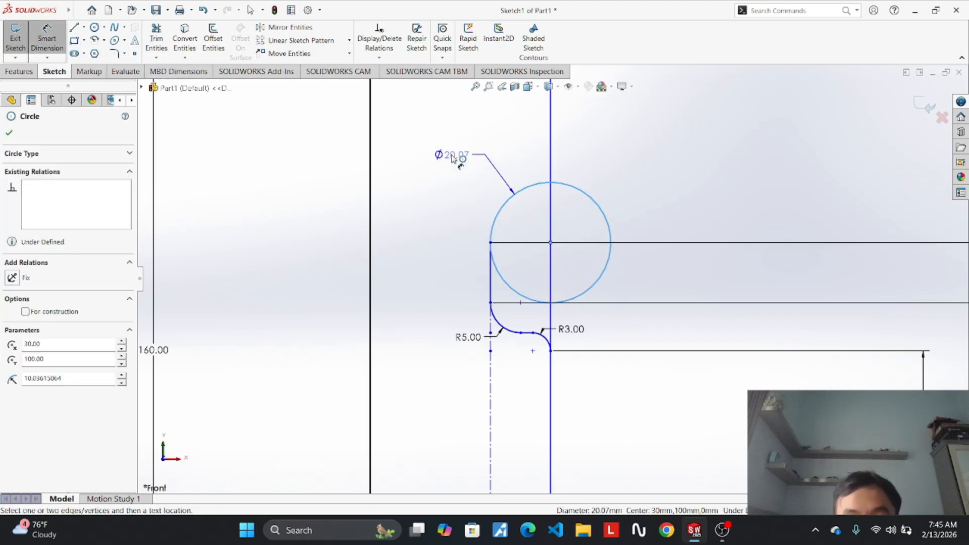
{"action": "left_click", "coordinate": [453, 158]}
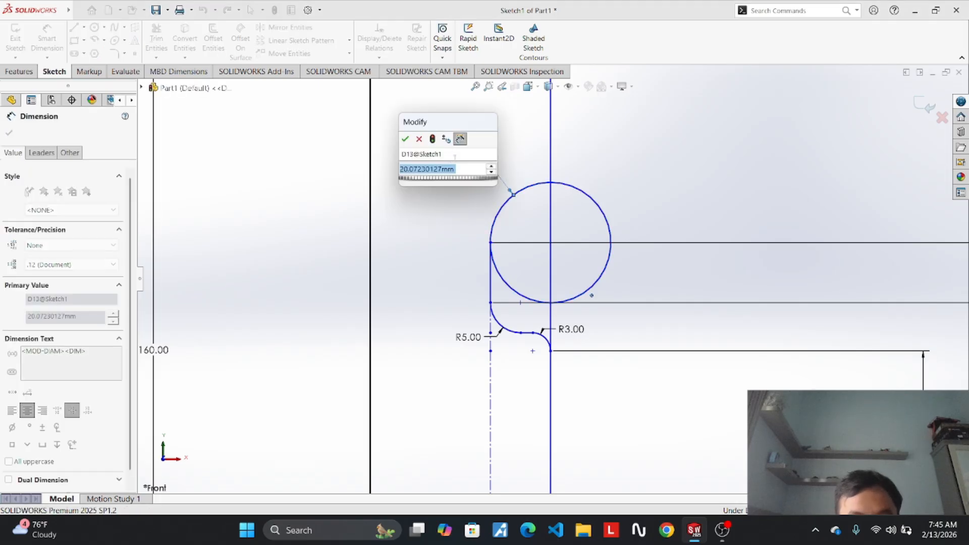
{"action": "type", "text": "20"}
{"action": "key", "text": "Return"}
{"action": "right_click", "coordinate": [454, 162]}
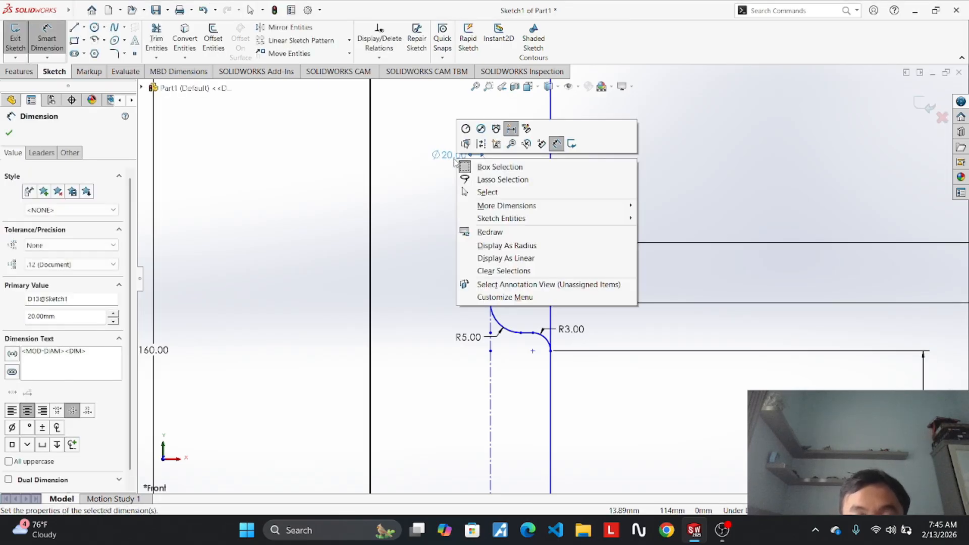
{"action": "left_click", "coordinate": [507, 245]}
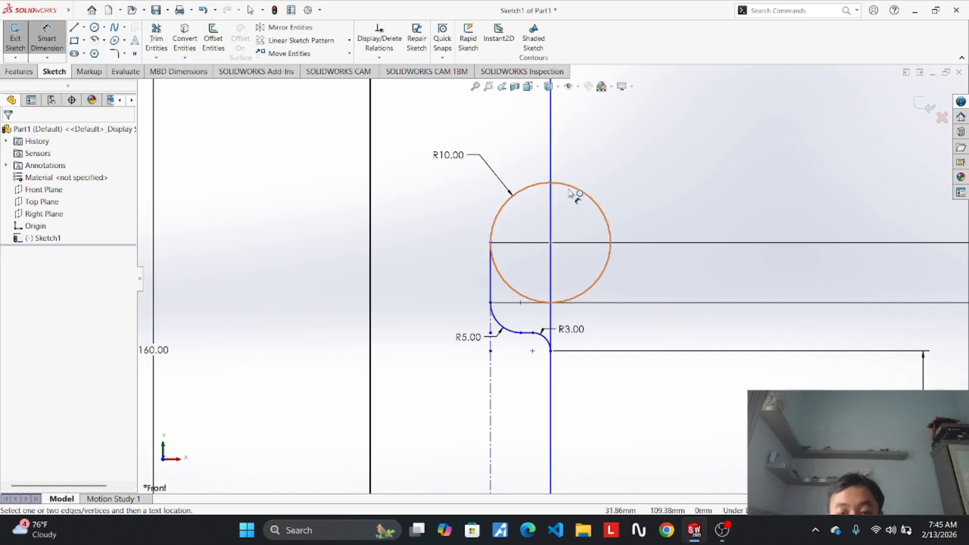
Trim the circle to its upper quarter arc facing the profile's interior, and remove the side edge segment between that arc and the R3 arc.
{"action": "scroll", "coordinate": [587, 325], "scroll_direction": "up", "scroll_amount": 2}
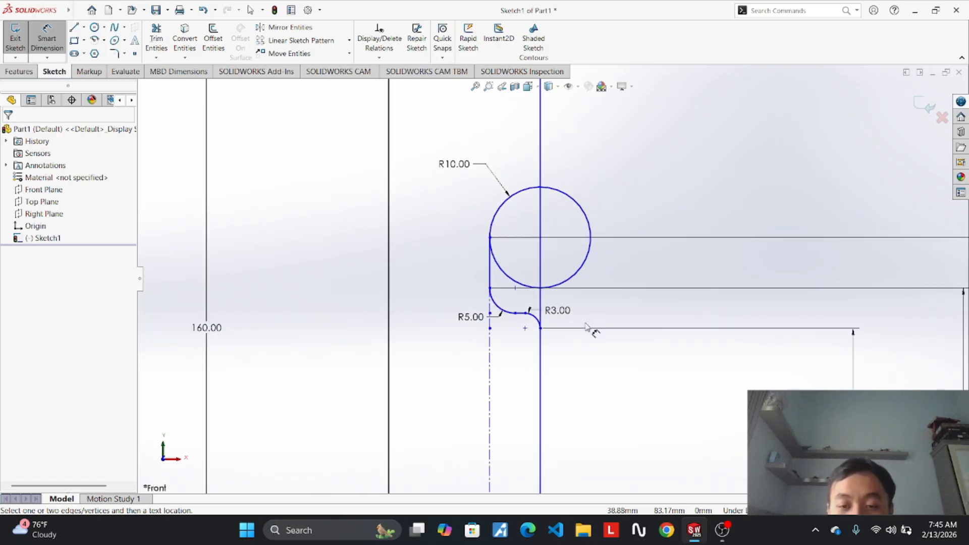
{"action": "scroll", "coordinate": [552, 279], "scroll_direction": "up", "scroll_amount": 2}
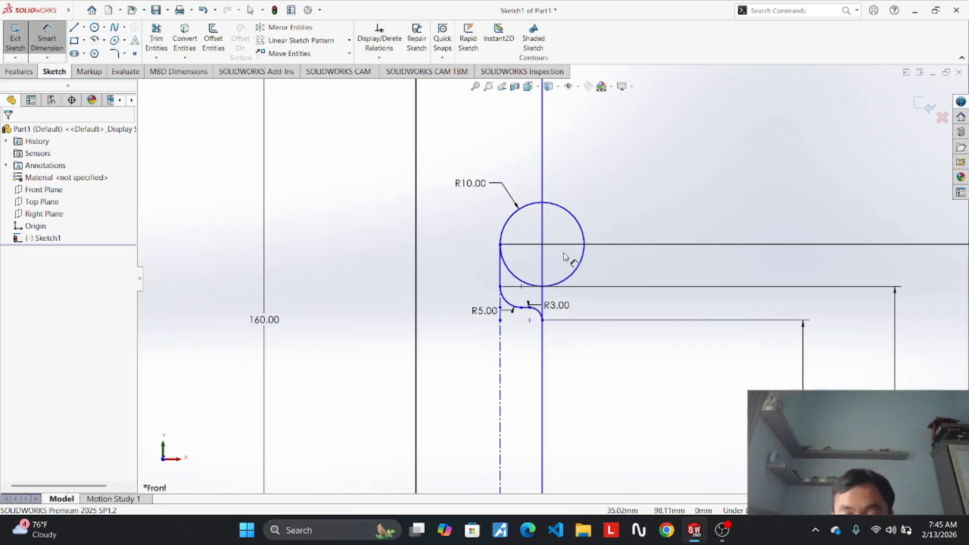
{"action": "scroll", "coordinate": [566, 256], "scroll_direction": "down", "scroll_amount": 3}
{"action": "scroll", "coordinate": [566, 256], "scroll_direction": "up", "scroll_amount": 2}
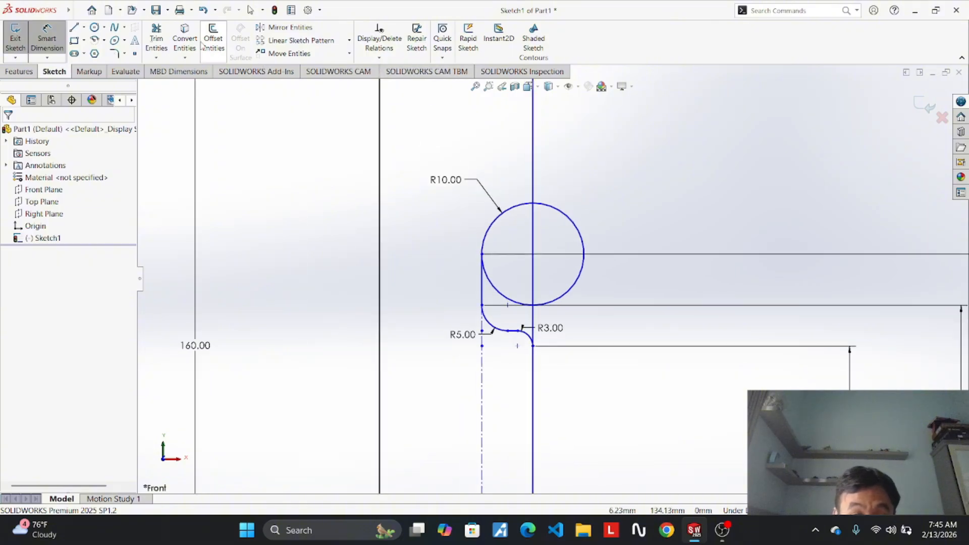
{"action": "left_click", "coordinate": [135, 39]}
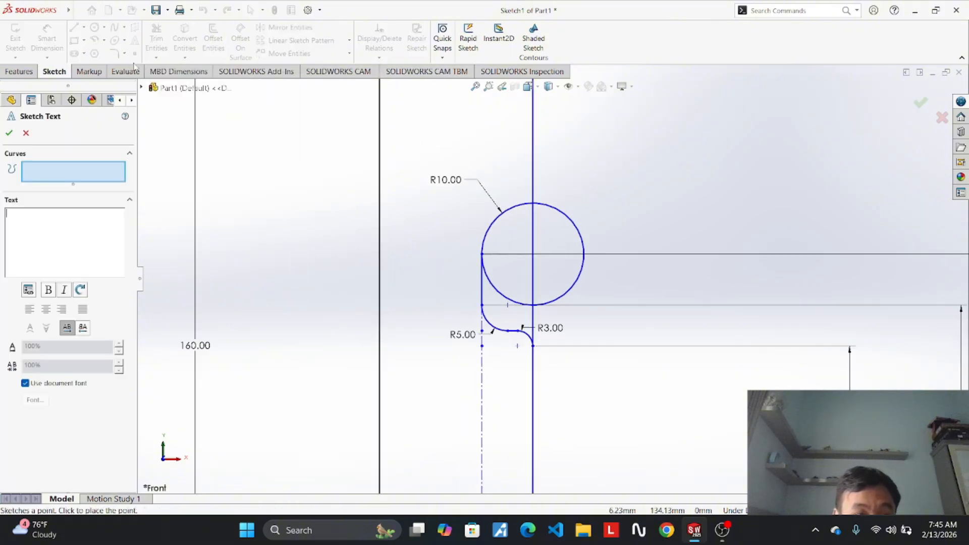
{"action": "key", "text": "Escape"}
{"action": "left_click", "coordinate": [157, 39]}
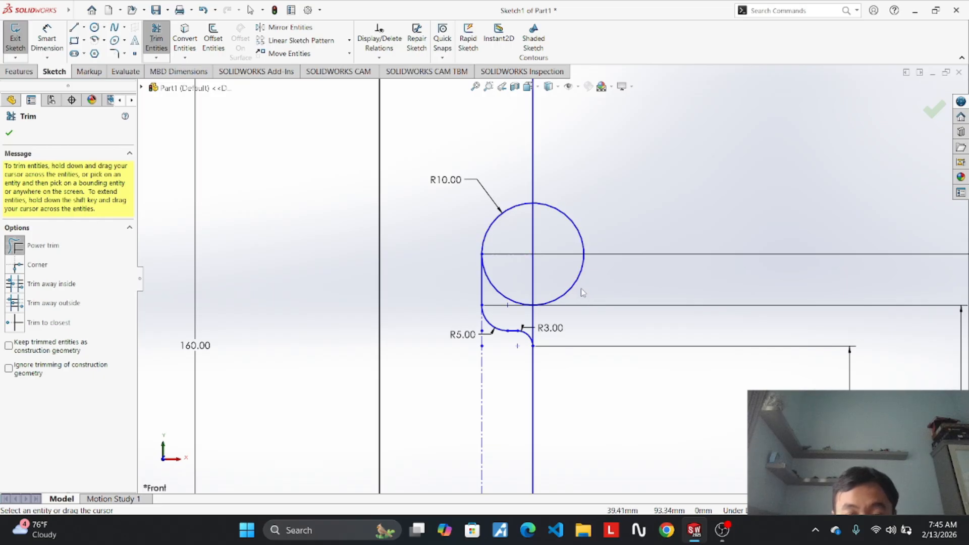
{"action": "left_click_drag", "start_coordinate": [582, 292], "coordinate": [499, 292]}
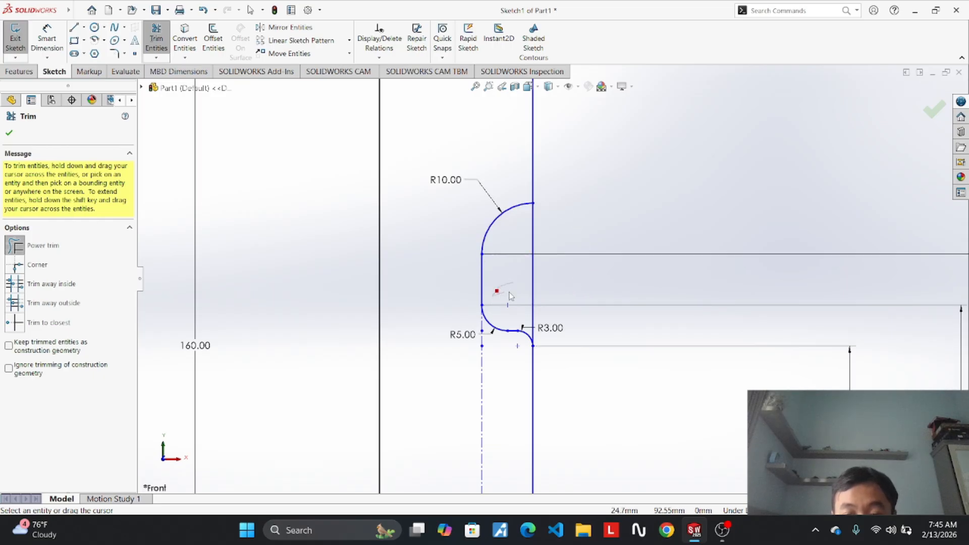
{"action": "left_click_drag", "start_coordinate": [551, 238], "coordinate": [514, 237]}
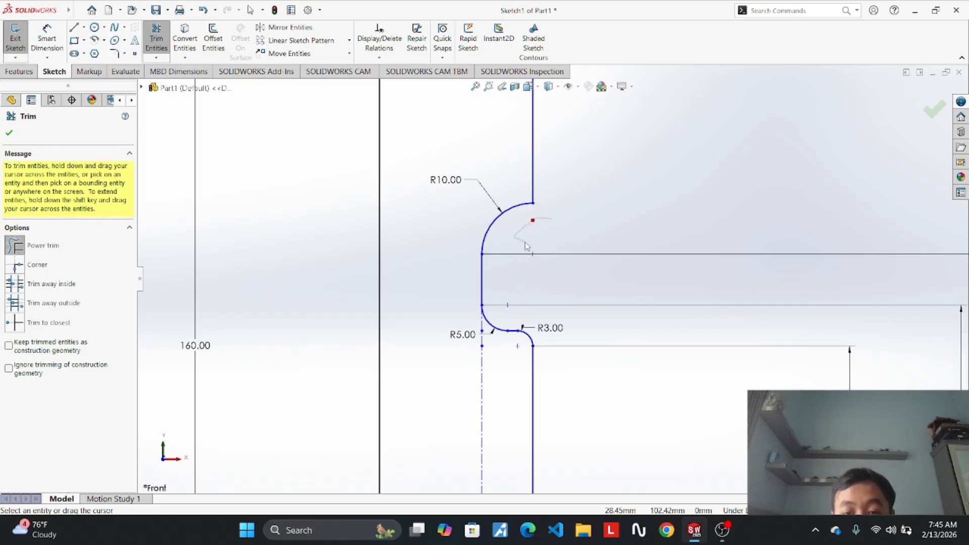
{"action": "scroll", "coordinate": [556, 252], "scroll_direction": "up", "scroll_amount": 5}
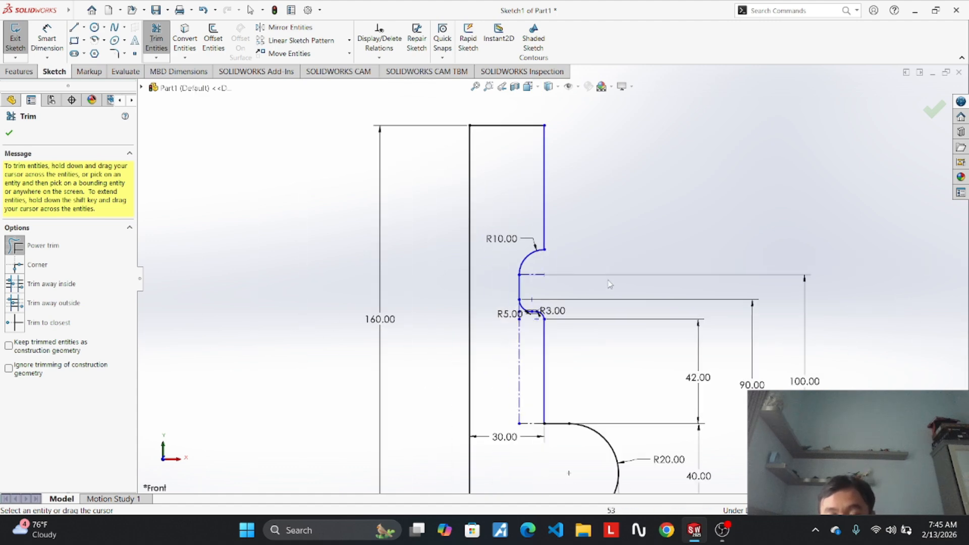
{"action": "scroll", "coordinate": [616, 262], "scroll_direction": "down", "scroll_amount": 5}
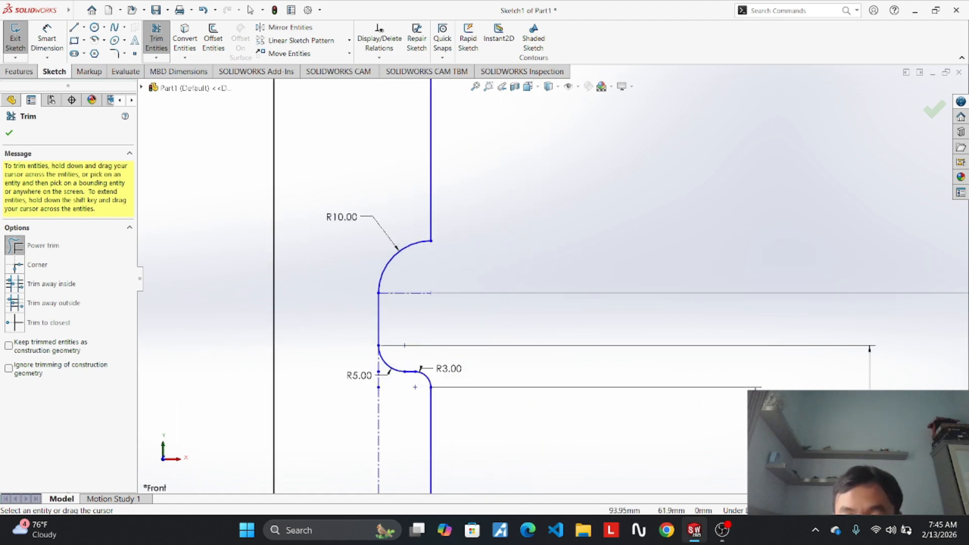
Examine the R15 arc above the lower R10 arc in the Projek 1 Part 5 reference sketch, and return to the Part1 sketch.
{"action": "mouse_move", "coordinate": [695, 530]}
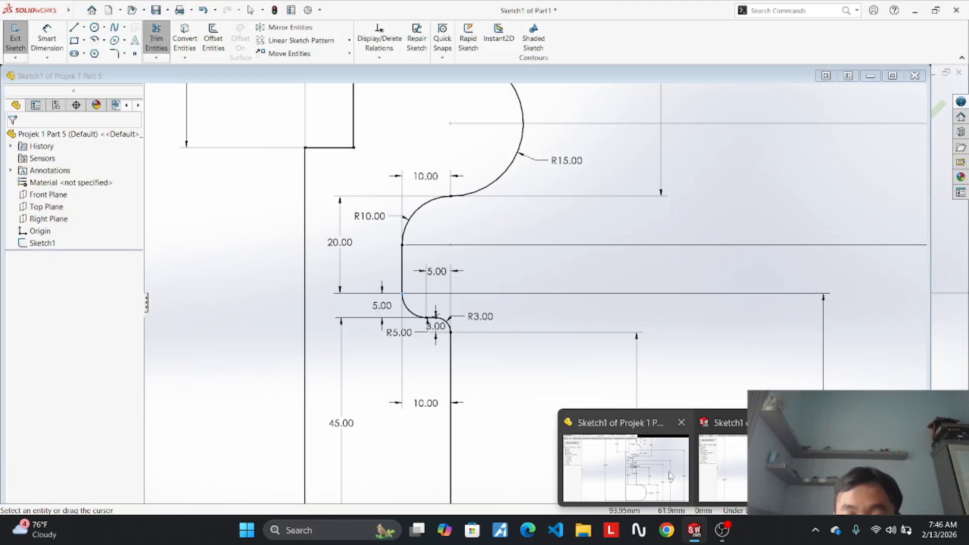
{"action": "left_click", "coordinate": [671, 475]}
{"action": "scroll", "coordinate": [509, 118], "scroll_direction": "down", "scroll_amount": 4}
{"action": "scroll", "coordinate": [440, 244], "scroll_direction": "up", "scroll_amount": 4}
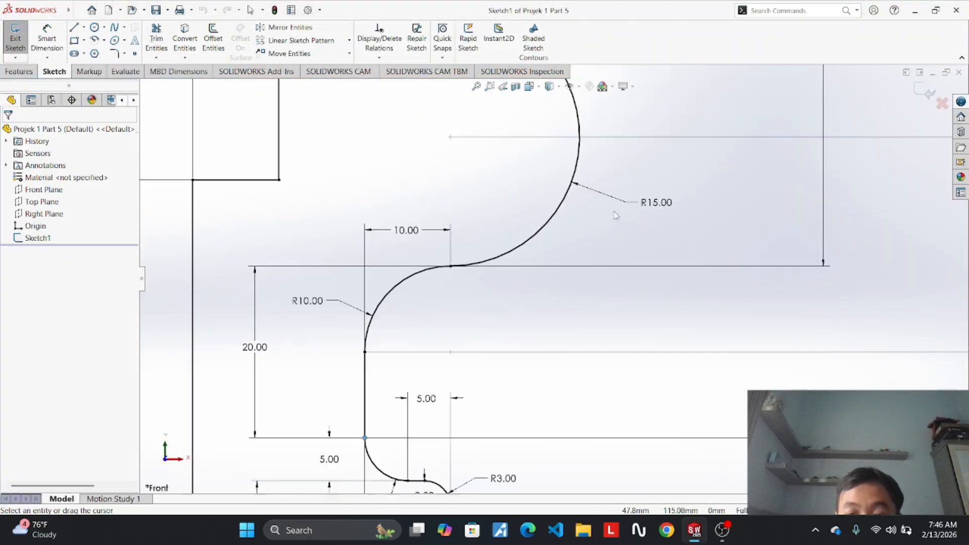
{"action": "scroll", "coordinate": [528, 222], "scroll_direction": "down", "scroll_amount": 4}
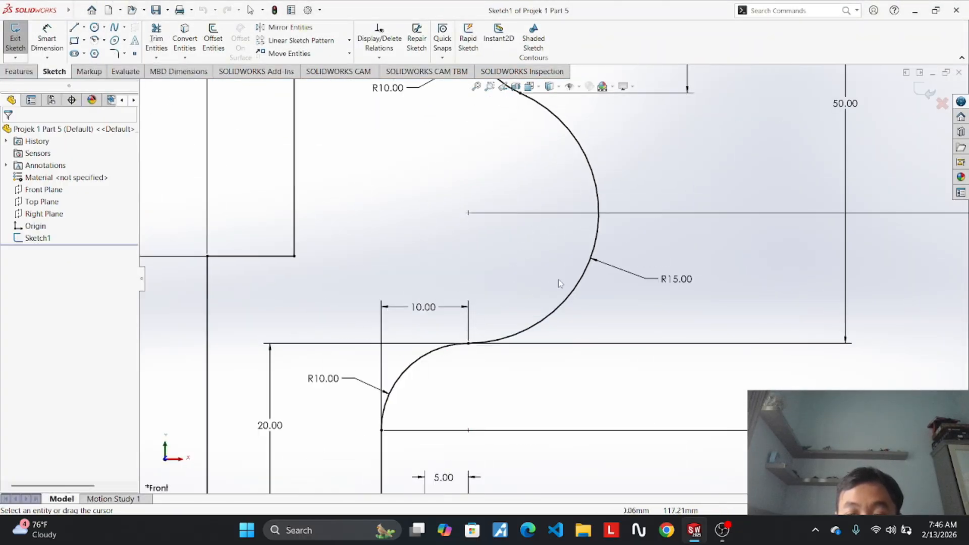
{"action": "mouse_move", "coordinate": [694, 530]}
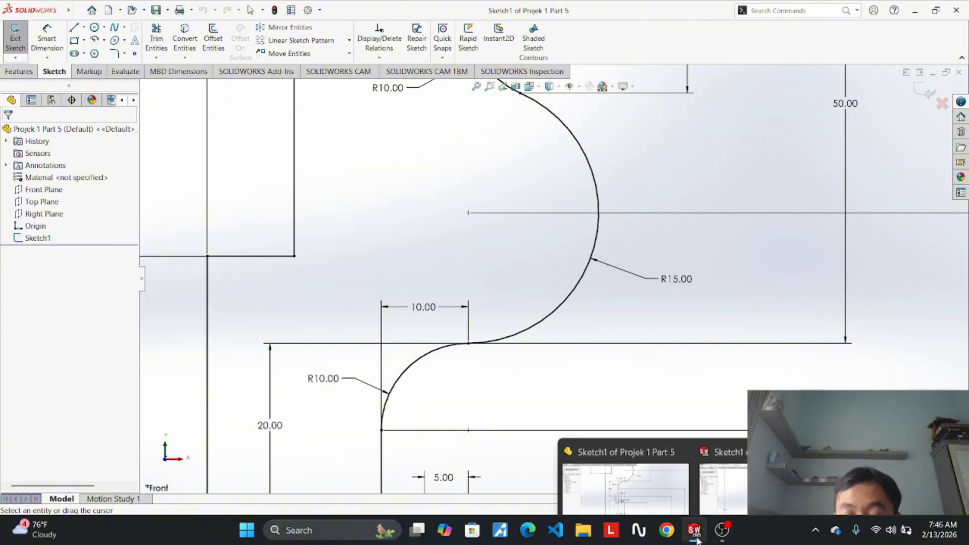
{"action": "mouse_move", "coordinate": [677, 478]}
{"action": "left_click", "coordinate": [719, 470]}
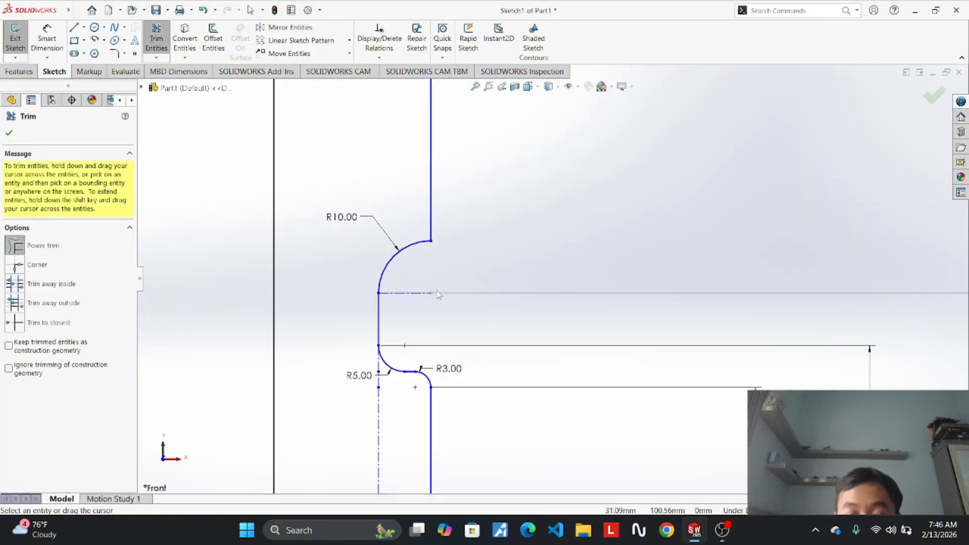
Draw construction lines from the R10 arc's upper end: about 5 mm horizontally toward the profile's interior, and about 15 mm vertically upward.
{"action": "scroll", "coordinate": [429, 227], "scroll_direction": "down", "scroll_amount": 1}
{"action": "scroll", "coordinate": [455, 202], "scroll_direction": "up", "scroll_amount": 4}
{"action": "scroll", "coordinate": [505, 184], "scroll_direction": "down", "scroll_amount": 3}
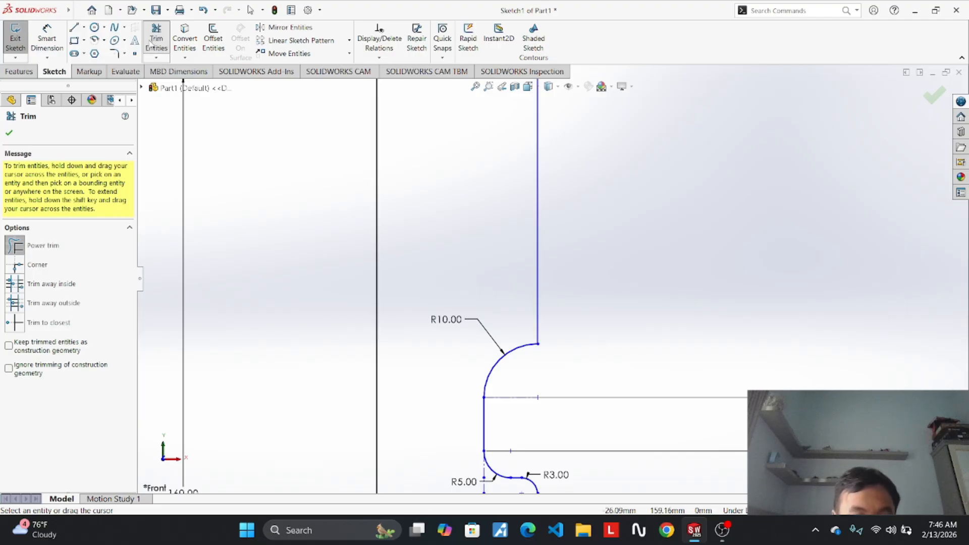
{"action": "left_click", "coordinate": [93, 29]}
{"action": "left_click", "coordinate": [84, 27]}
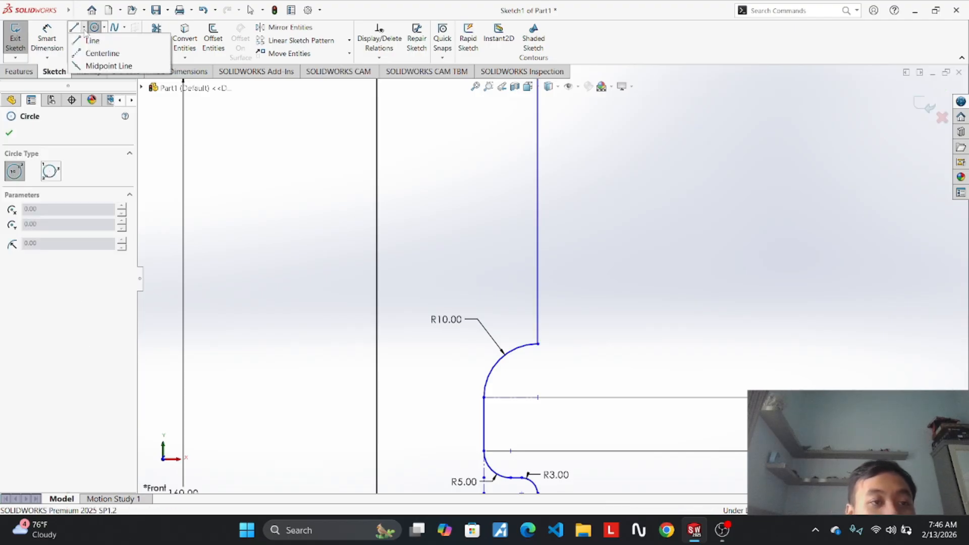
{"action": "left_click", "coordinate": [100, 50]}
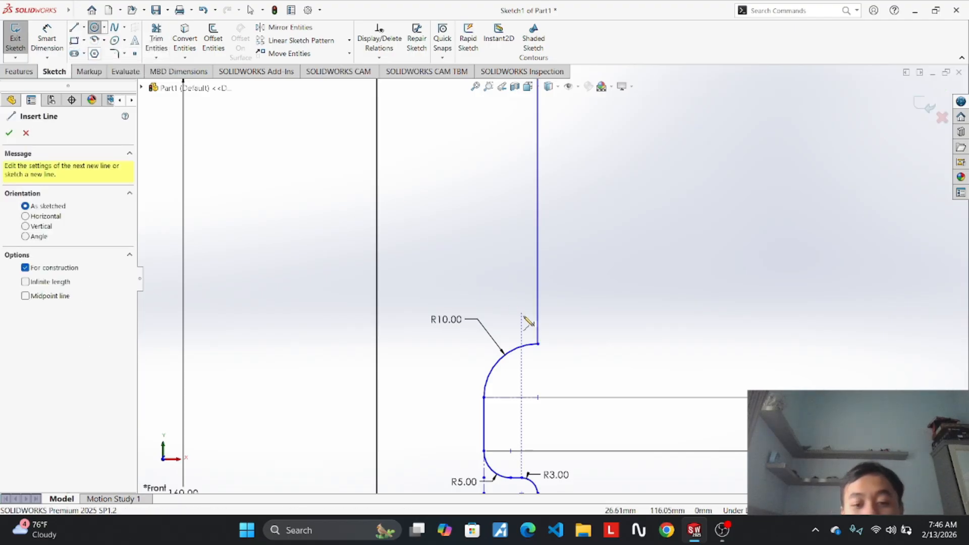
{"action": "left_click", "coordinate": [539, 344]}
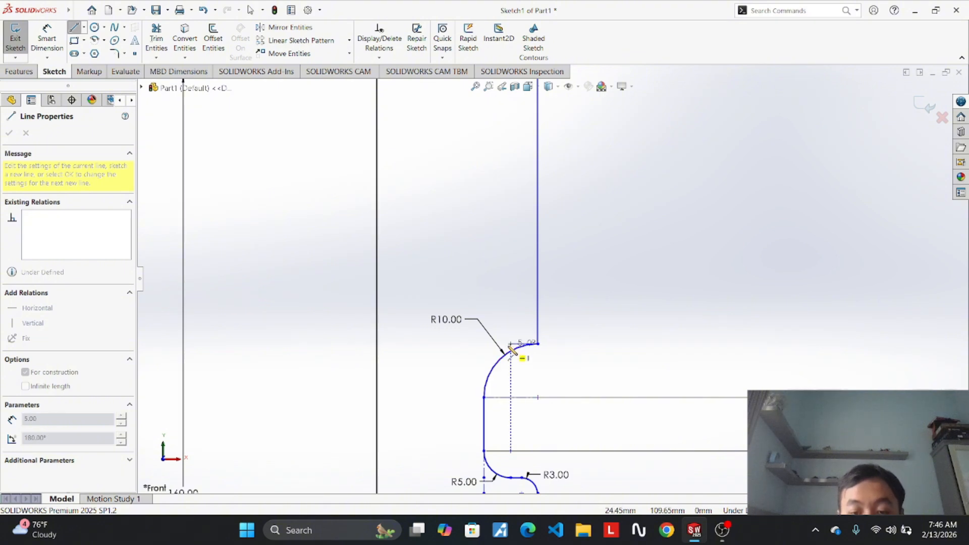
{"action": "left_click", "coordinate": [511, 348]}
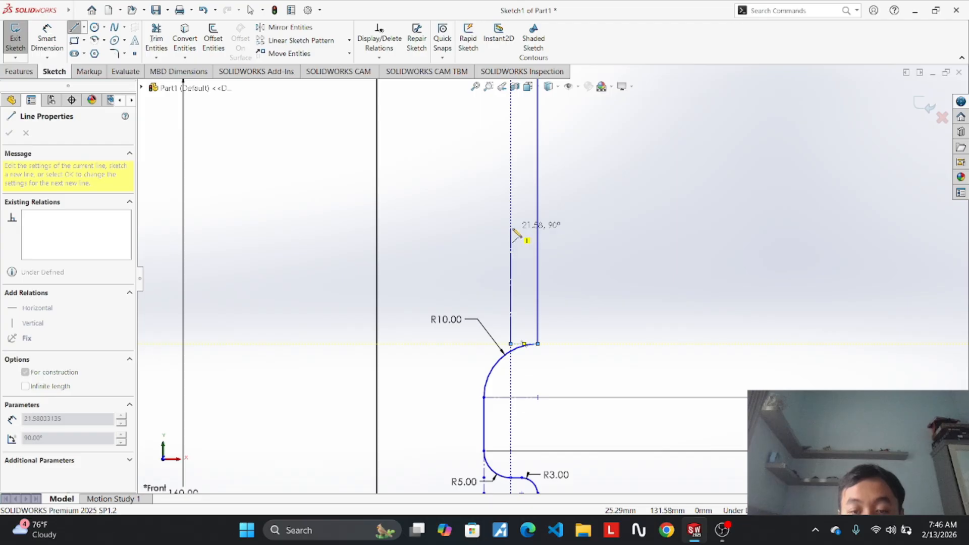
{"action": "left_click", "coordinate": [511, 263]}
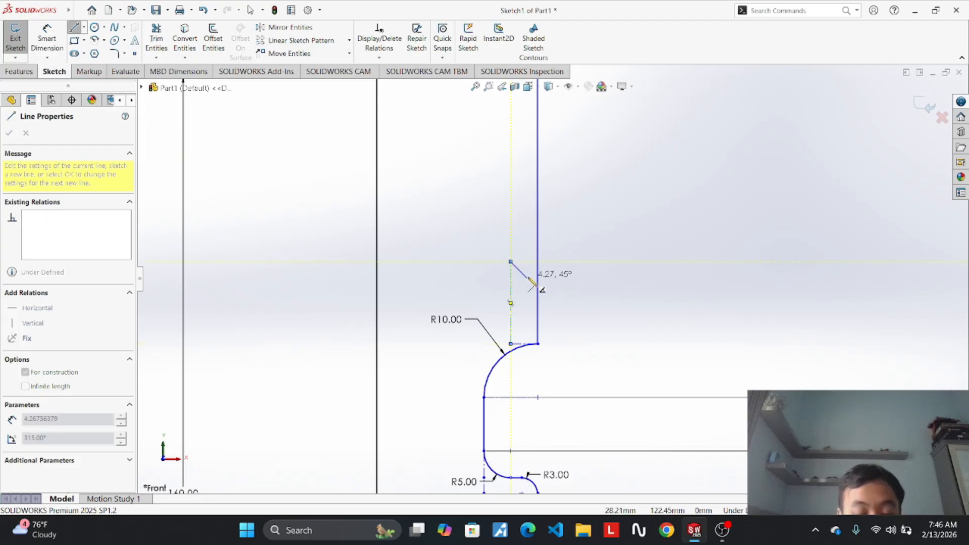
{"action": "key", "text": "Escape"}
{"action": "left_click", "coordinate": [512, 299]}
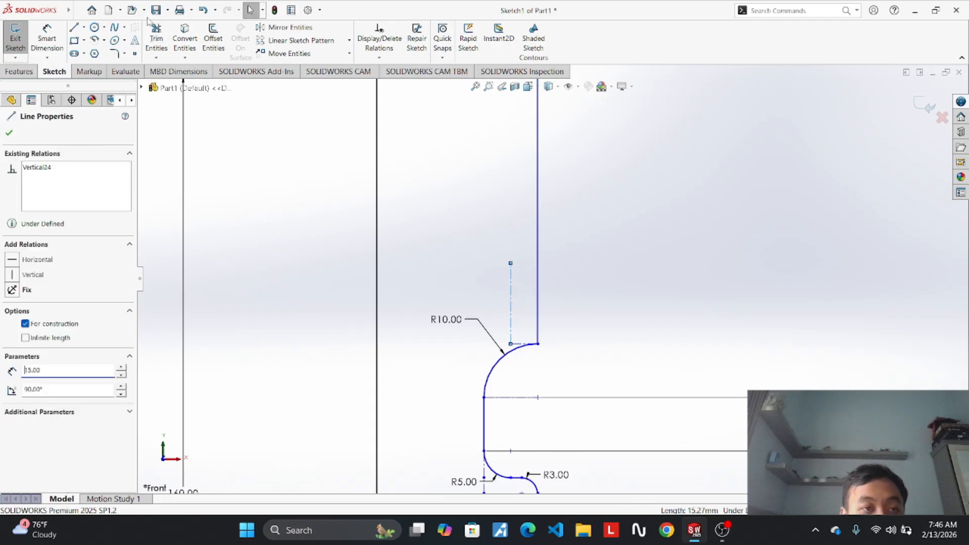
Draw horizontal construction lines from the vertical construction line's upper end to the side edge and about 15 mm beyond it.
{"action": "left_click", "coordinate": [84, 29]}
{"action": "left_click", "coordinate": [96, 48]}
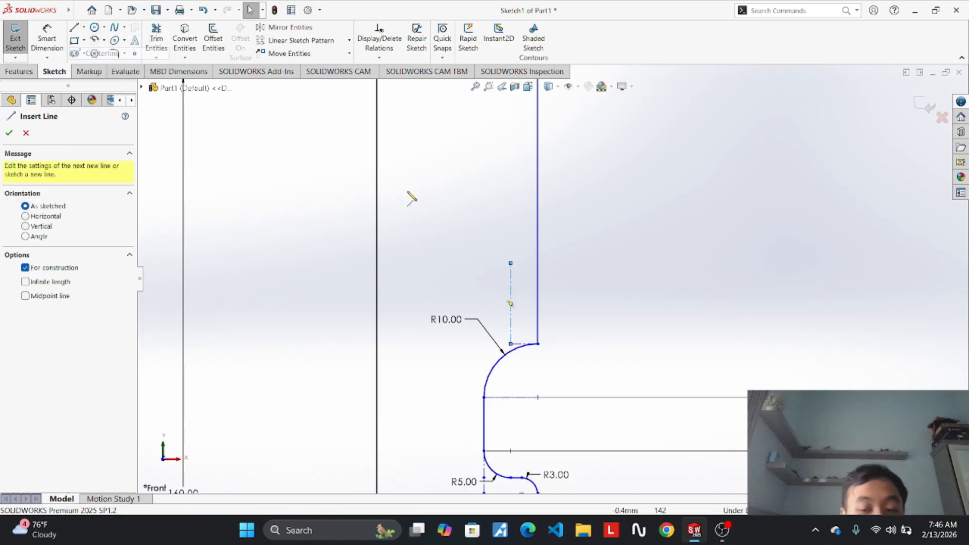
{"action": "left_click", "coordinate": [511, 263]}
{"action": "left_click", "coordinate": [538, 263]}
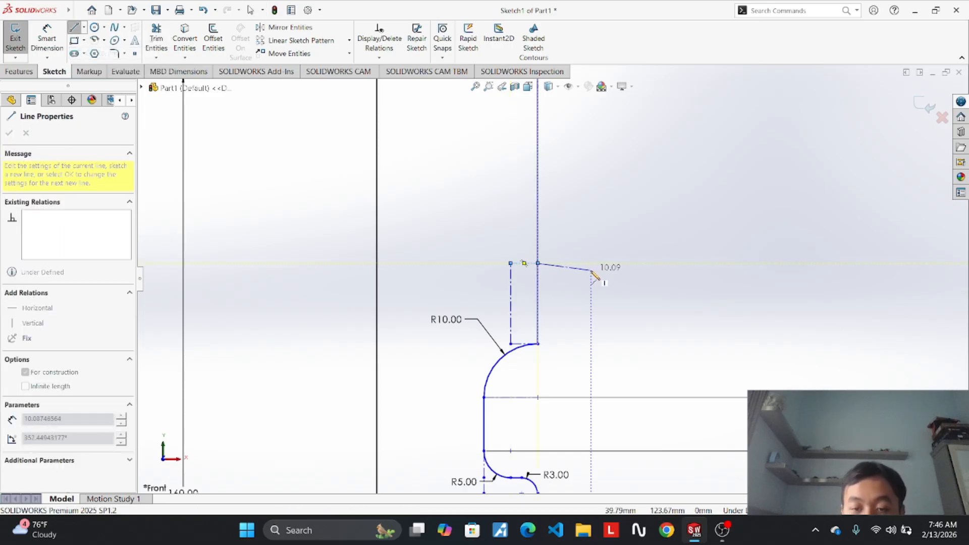
{"action": "left_click", "coordinate": [619, 263]}
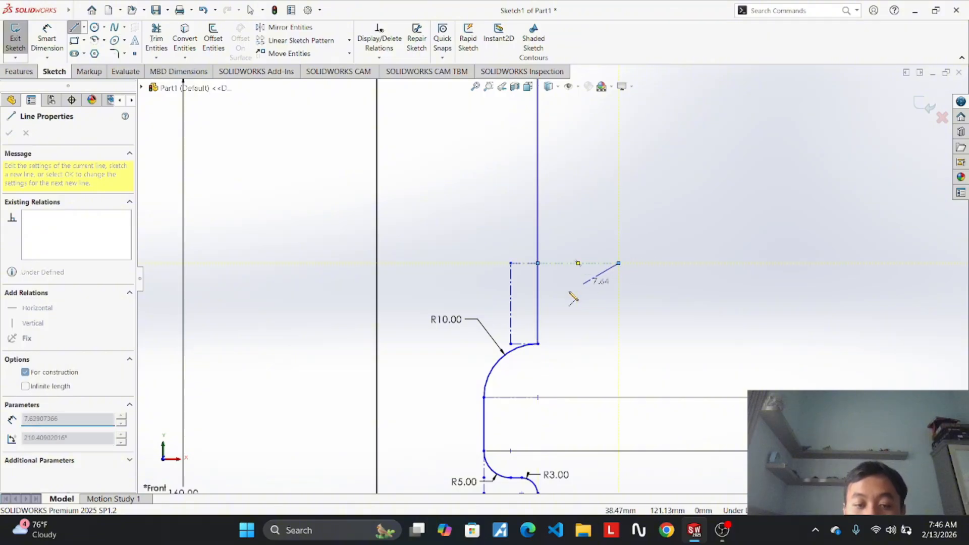
{"action": "key", "text": "Escape"}
{"action": "left_click", "coordinate": [594, 264]}
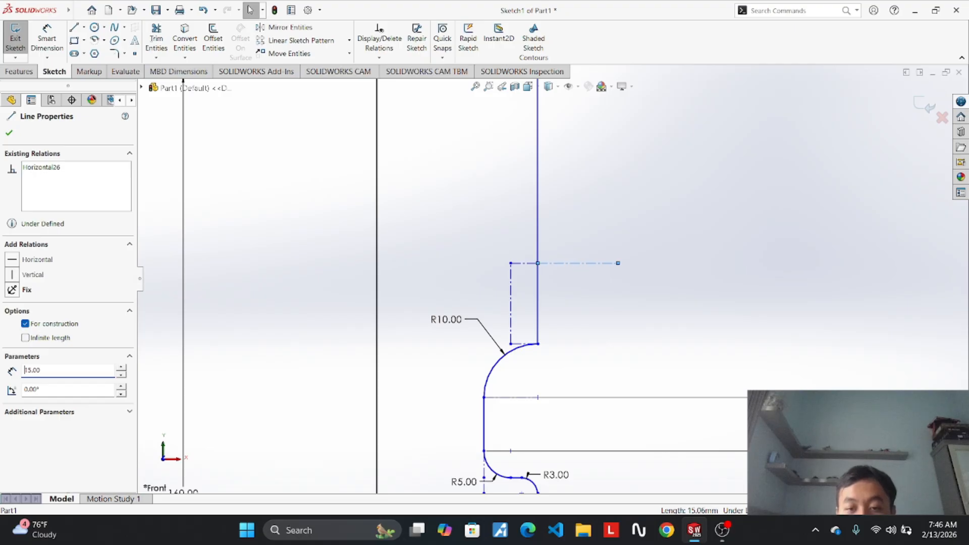
{"action": "left_click", "coordinate": [643, 213]}
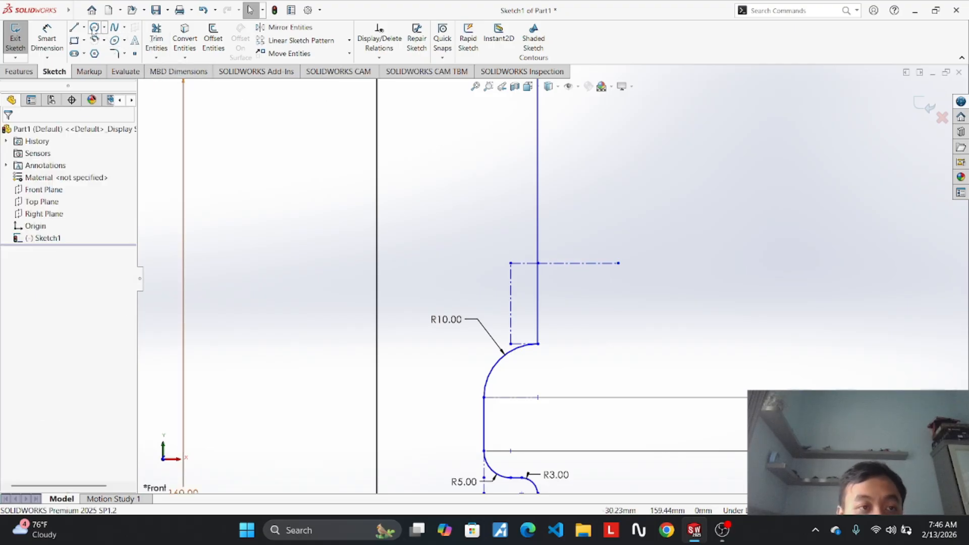
Draw a circle of about 21 mm radius centred on the outer end of the horizontal construction line.
{"action": "left_click", "coordinate": [94, 27]}
{"action": "left_click", "coordinate": [620, 264]}
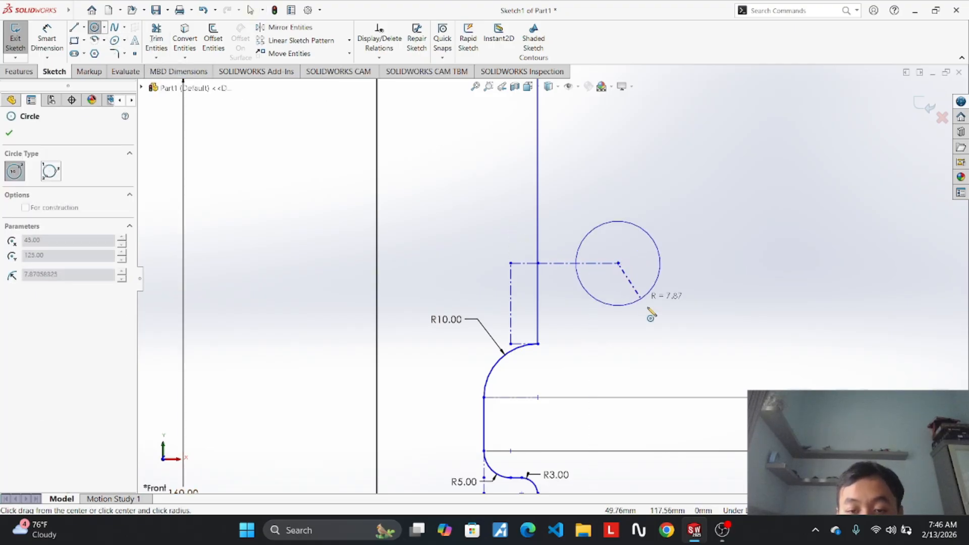
{"action": "left_click", "coordinate": [689, 353]}
In the Projek 1 Part 5 sketch, check the vertical distance from the R15 arc's lower endpoint to its centre with a trial dimension.
{"action": "mouse_move", "coordinate": [694, 530]}
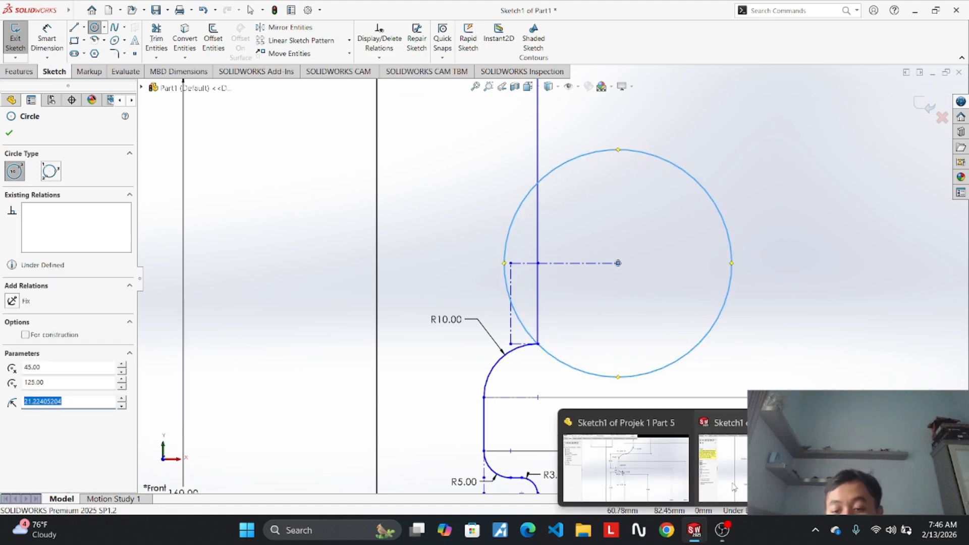
{"action": "left_click", "coordinate": [626, 467]}
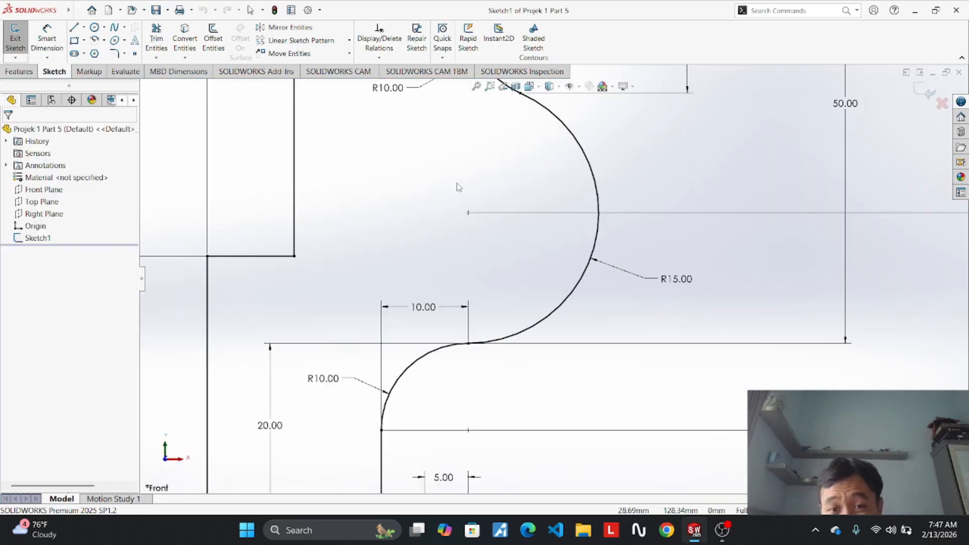
{"action": "scroll", "coordinate": [463, 185], "scroll_direction": "up", "scroll_amount": 2}
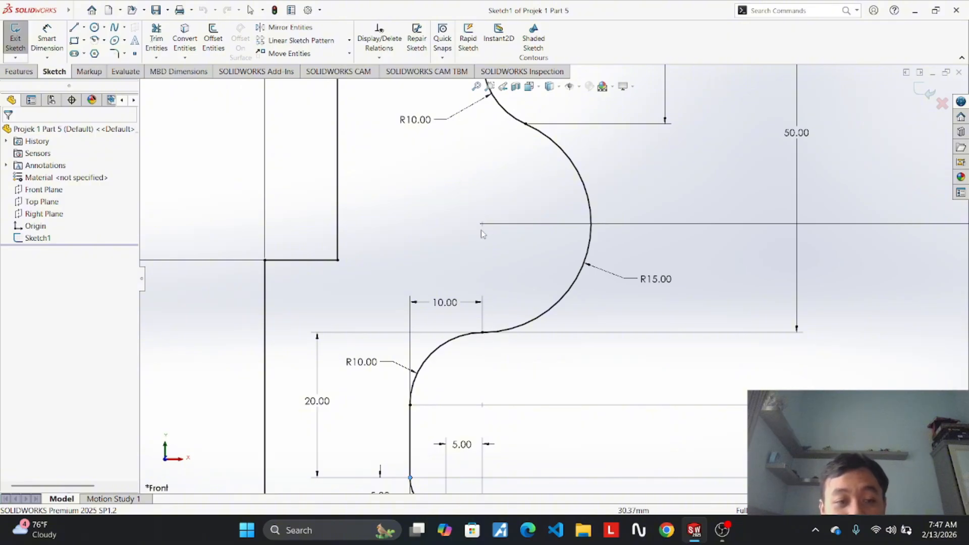
{"action": "left_click", "coordinate": [47, 38]}
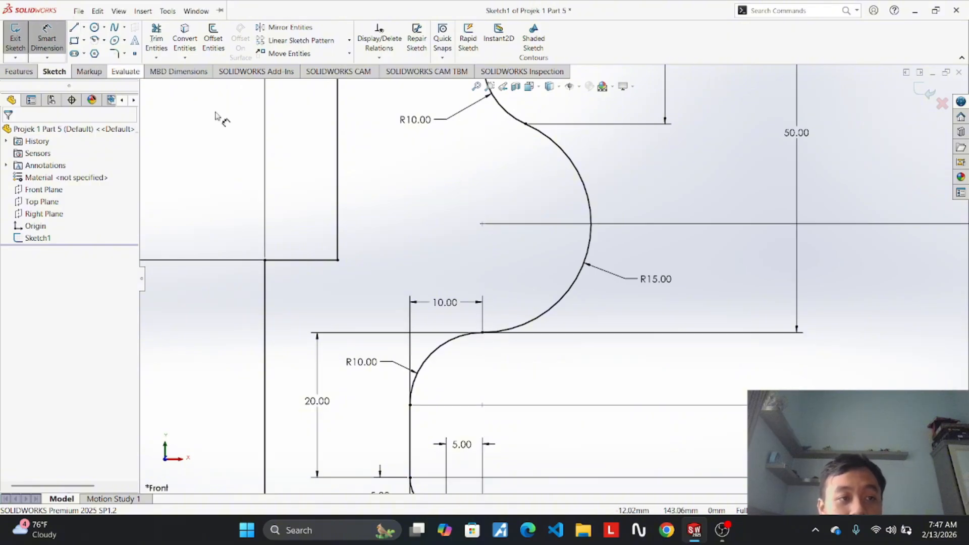
{"action": "left_click", "coordinate": [483, 333]}
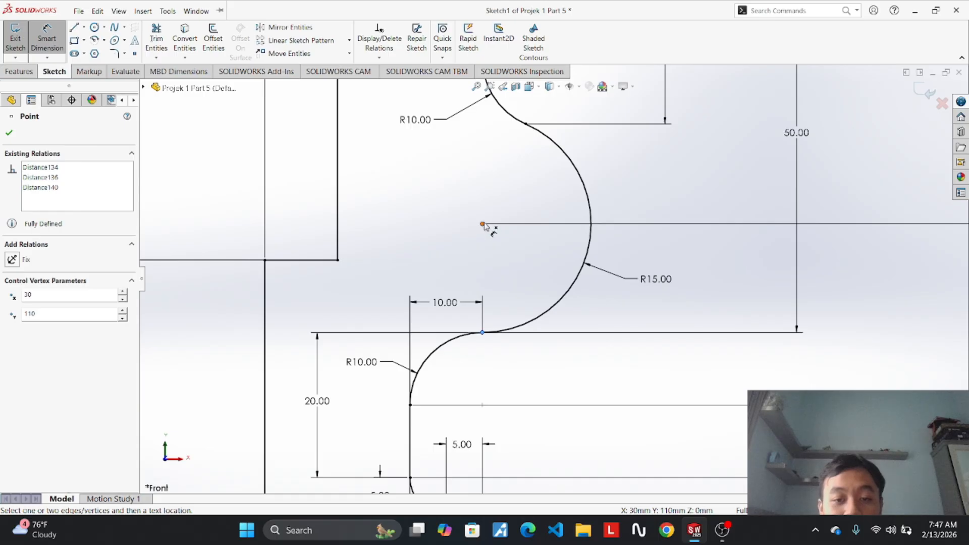
{"action": "left_click", "coordinate": [483, 224]}
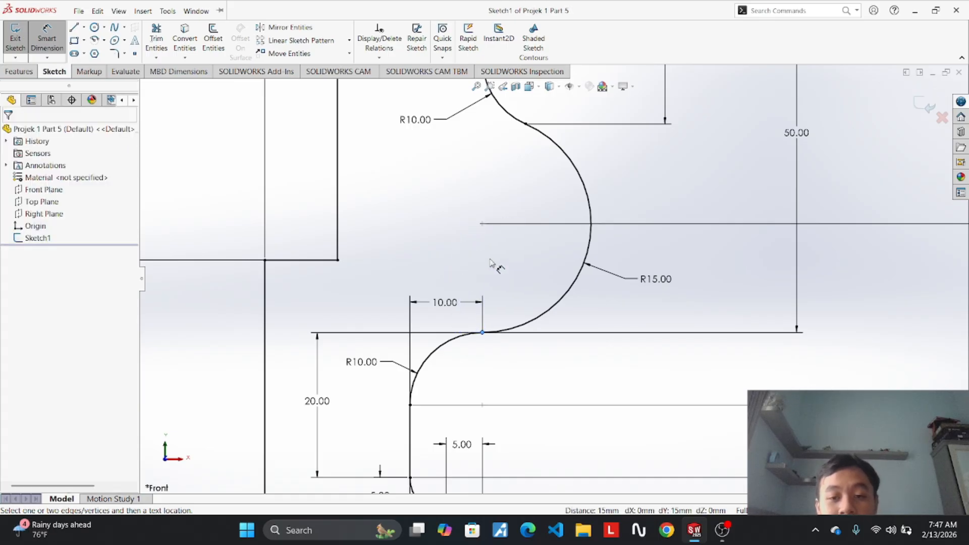
{"action": "left_click", "coordinate": [482, 224]}
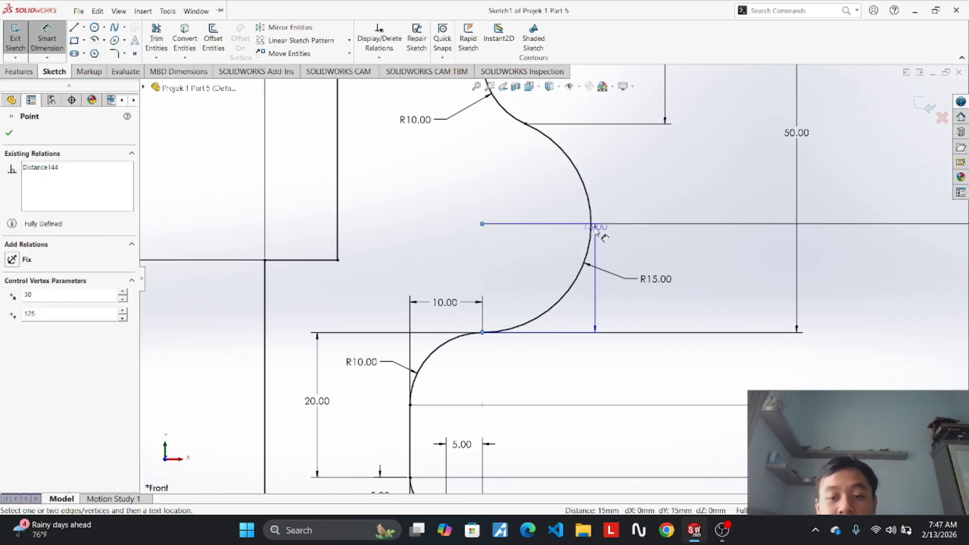
{"action": "key", "text": "Escape"}
Check the spacing between the R15 arc and its lower endpoint with another trial dimension, and return to the Part1 sketch.
{"action": "left_click", "coordinate": [57, 37]}
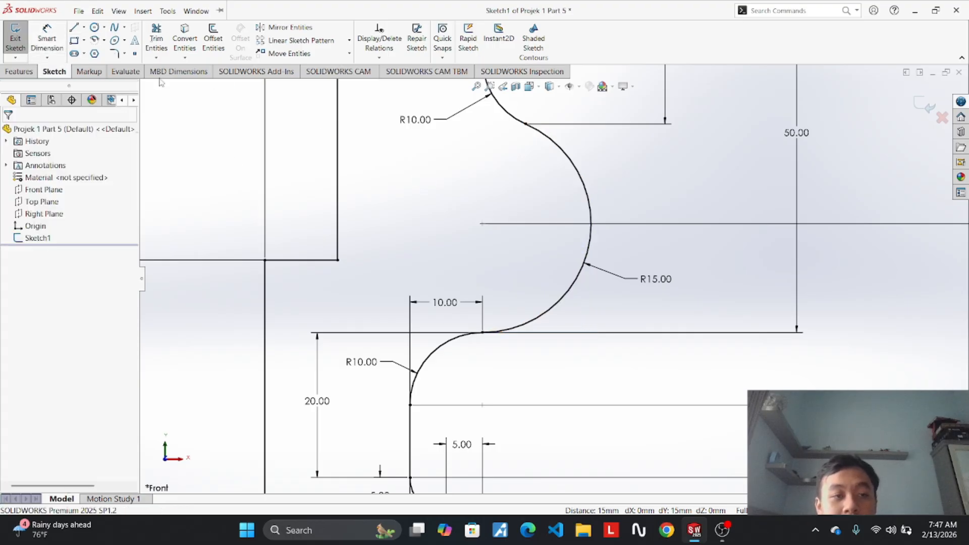
{"action": "left_click", "coordinate": [57, 36]}
{"action": "left_click", "coordinate": [483, 334]}
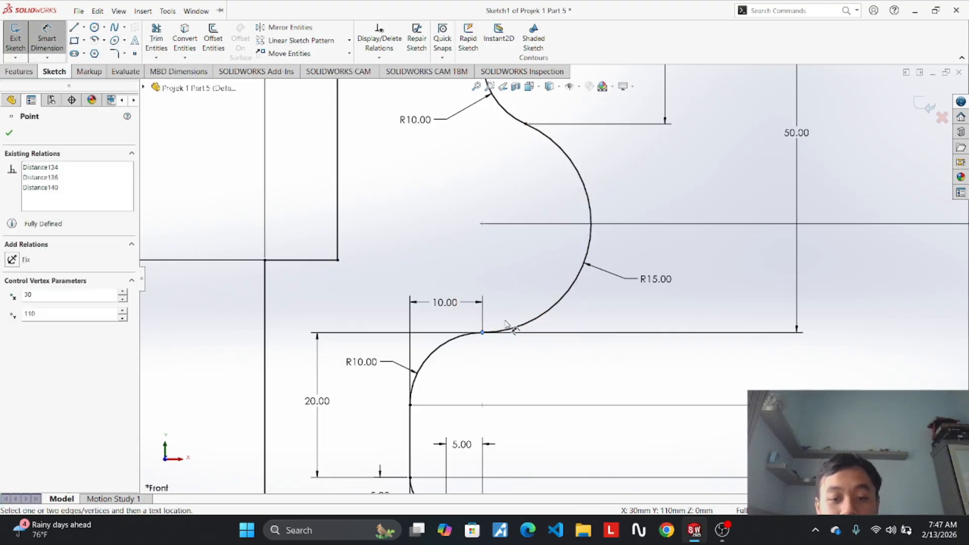
{"action": "left_click", "coordinate": [592, 228]}
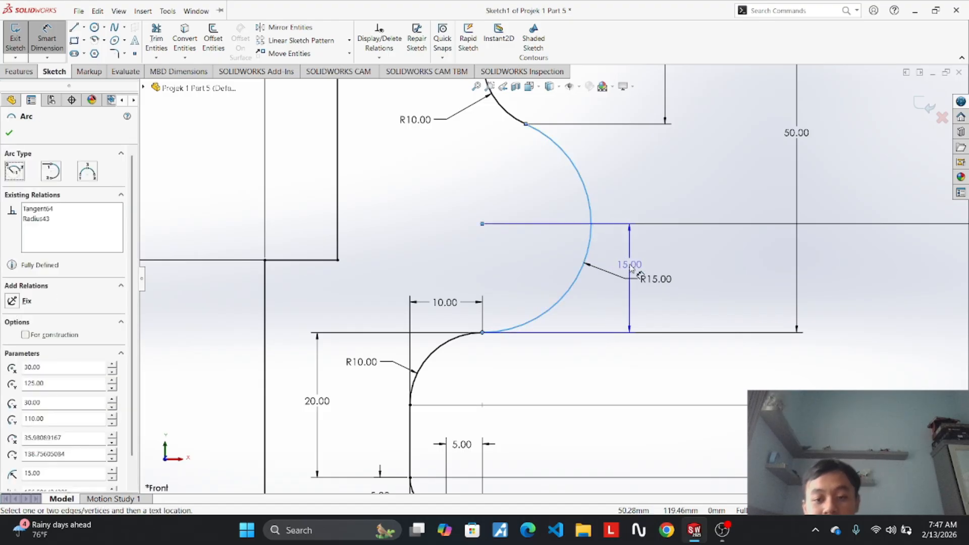
{"action": "key", "text": "Escape"}
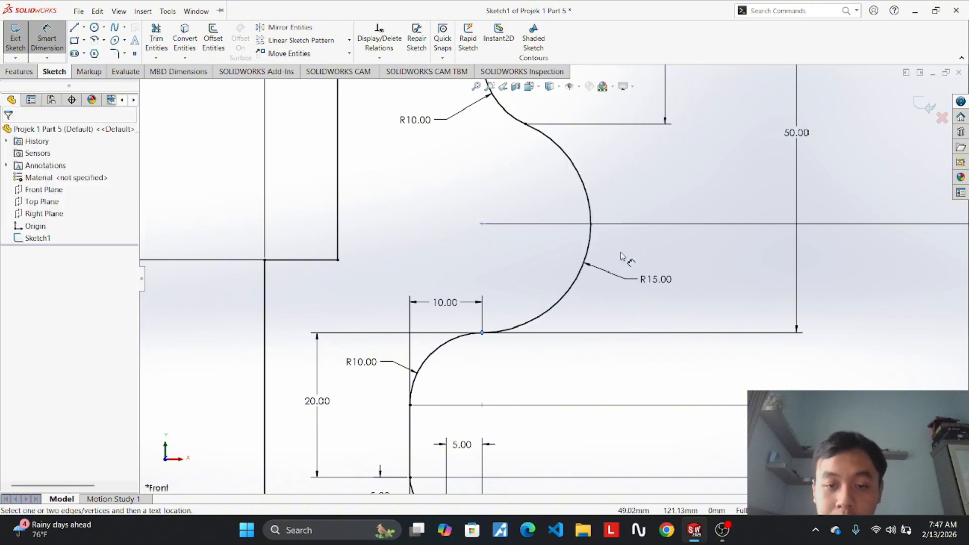
{"action": "mouse_move", "coordinate": [695, 530]}
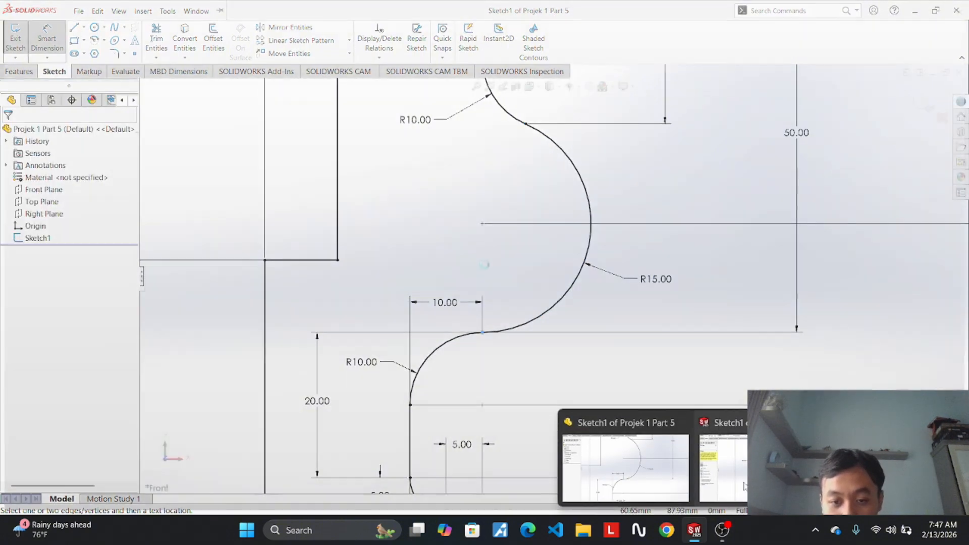
{"action": "left_click", "coordinate": [737, 475]}
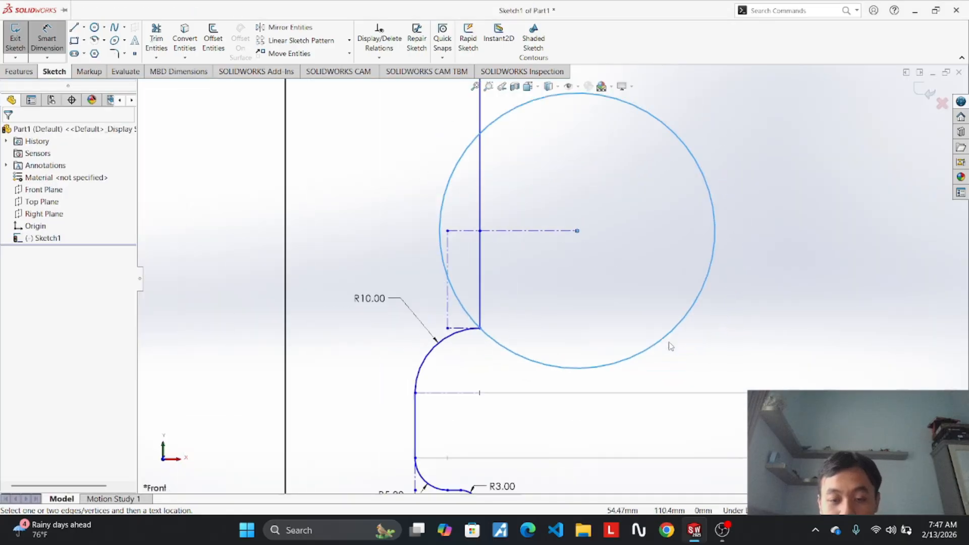
Set the radius of the new circle beside the profile's side edge to 15 mm.
{"action": "scroll", "coordinate": [669, 345], "scroll_direction": "up", "scroll_amount": 4}
{"action": "scroll", "coordinate": [522, 263], "scroll_direction": "down", "scroll_amount": 4}
{"action": "scroll", "coordinate": [522, 263], "scroll_direction": "up", "scroll_amount": 4}
{"action": "scroll", "coordinate": [521, 264], "scroll_direction": "down", "scroll_amount": 3}
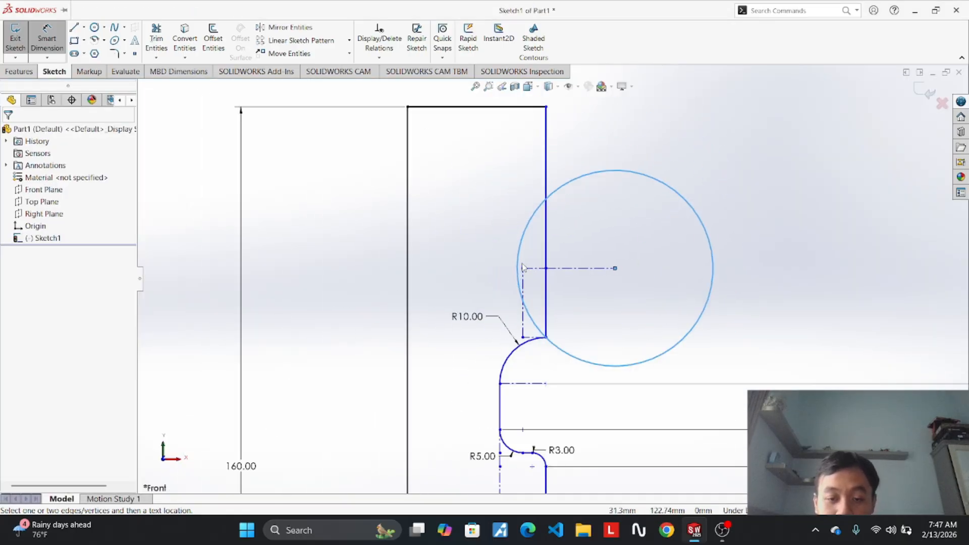
{"action": "key", "text": "Escape"}
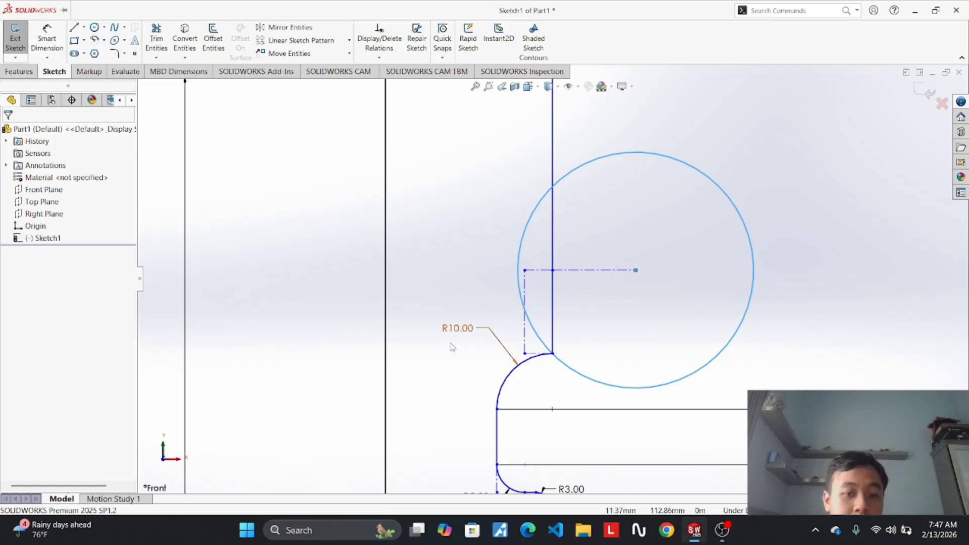
{"action": "left_click", "coordinate": [604, 388]}
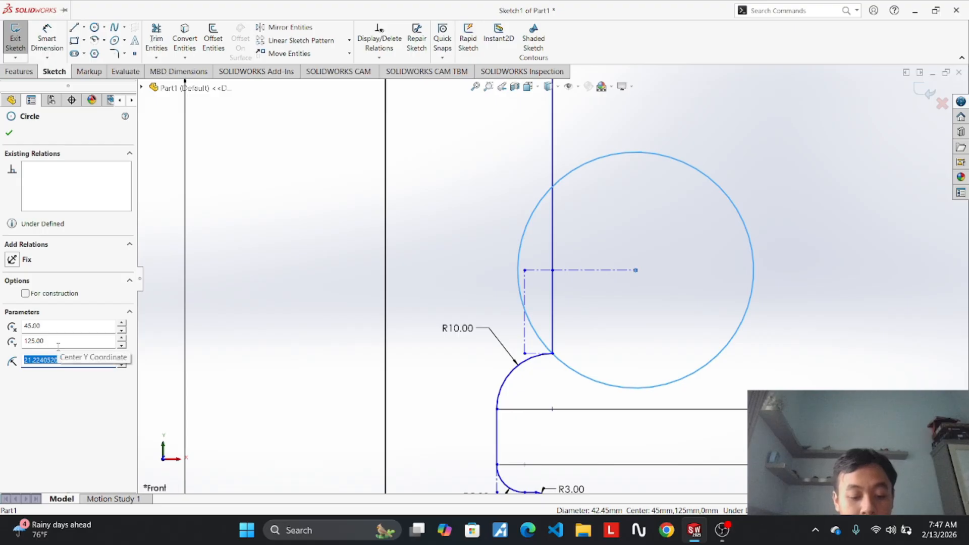
{"action": "type", "text": "15"}
{"action": "key", "text": "Return"}
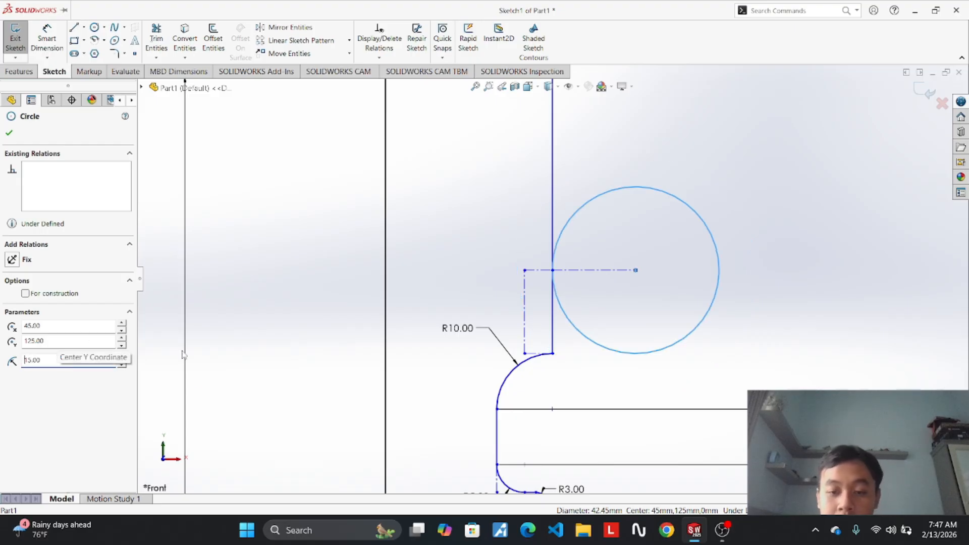
After checking the Projek 1 Part 5 sketch, undo the circle beside the profile's side edge and the outer horizontal construction line.
{"action": "mouse_move", "coordinate": [701, 536]}
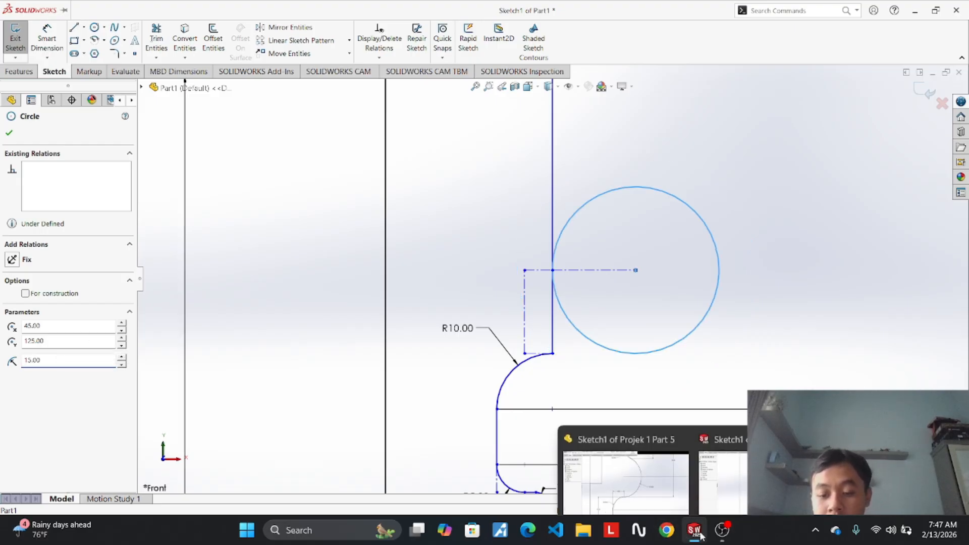
{"action": "mouse_move", "coordinate": [659, 492]}
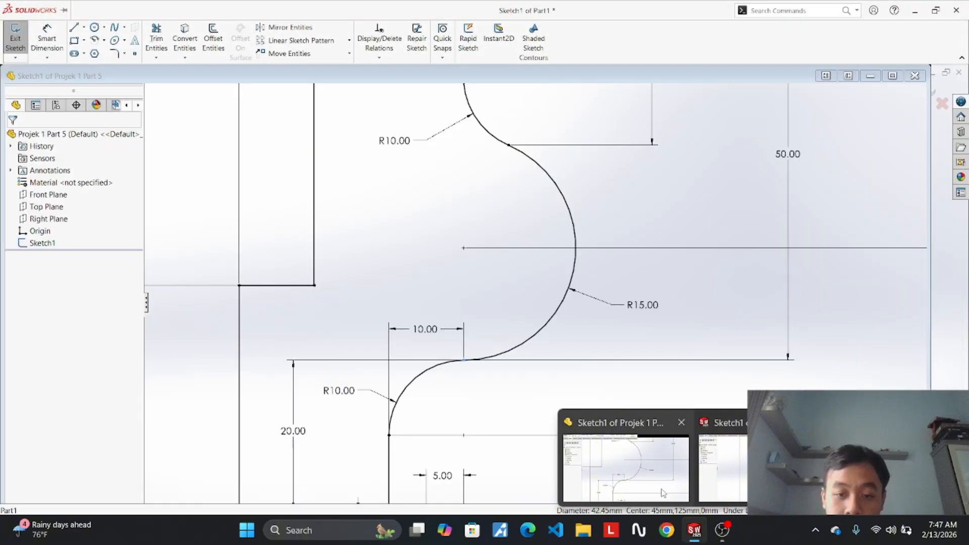
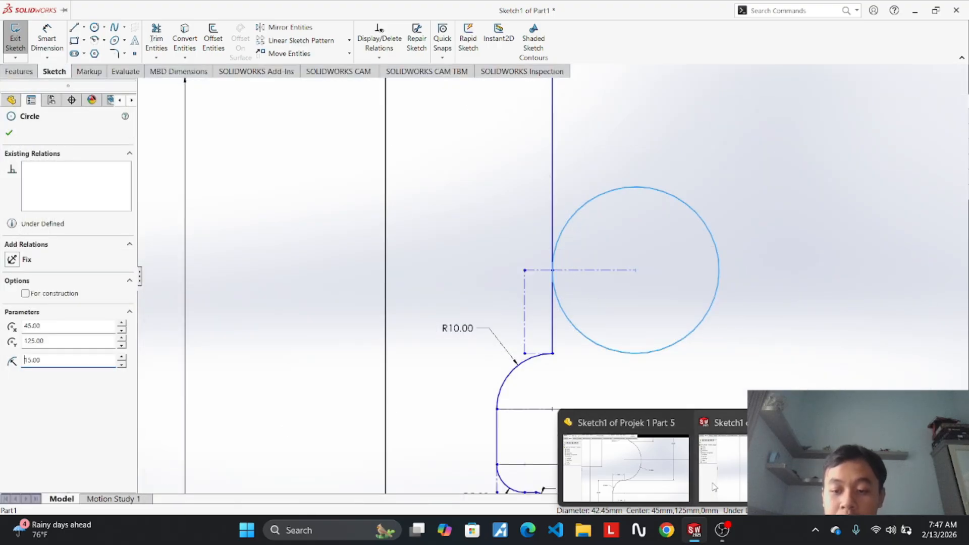
{"action": "left_click", "coordinate": [715, 487]}
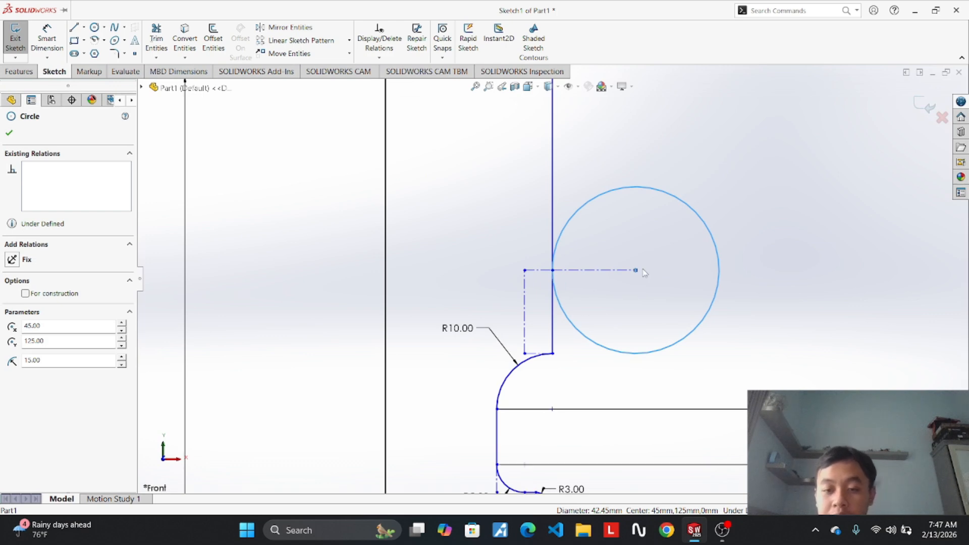
{"action": "right_click", "coordinate": [621, 271]}
{"action": "left_click", "coordinate": [887, 175]}
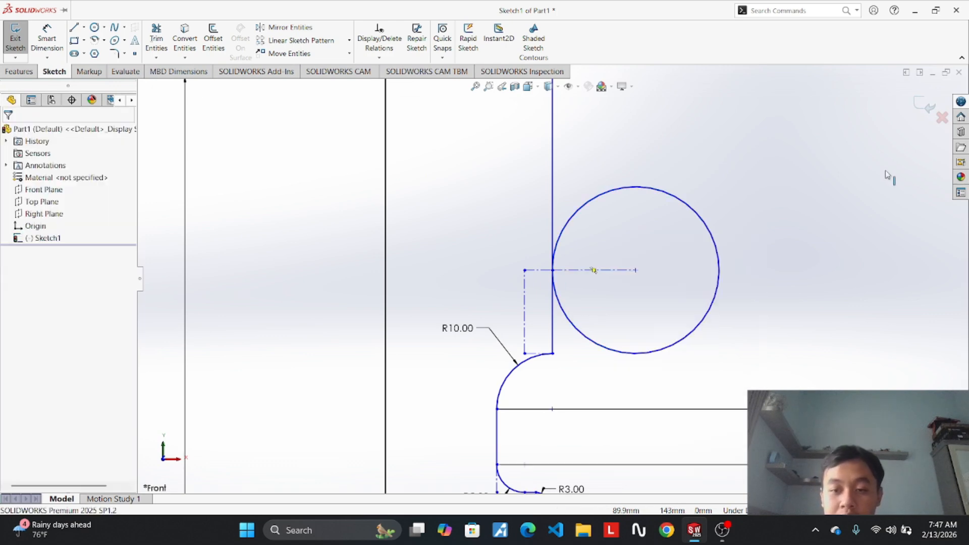
{"action": "key", "text": "ctrl+z"}
{"action": "key", "text": "ctrl+z"}
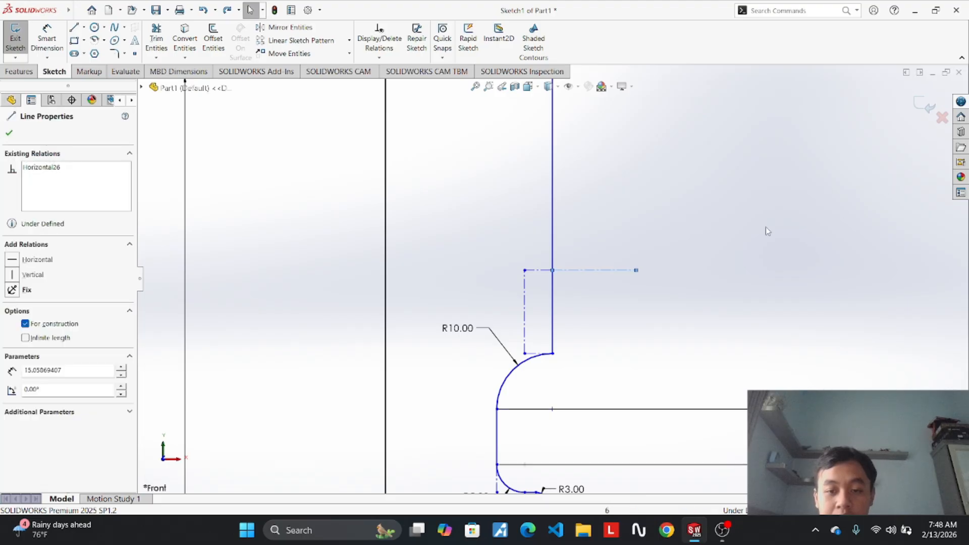
Draw a circle centred where the short upper construction line meets the profile's side edge, and set its radius to 15 mm.
{"action": "left_click", "coordinate": [104, 28]}
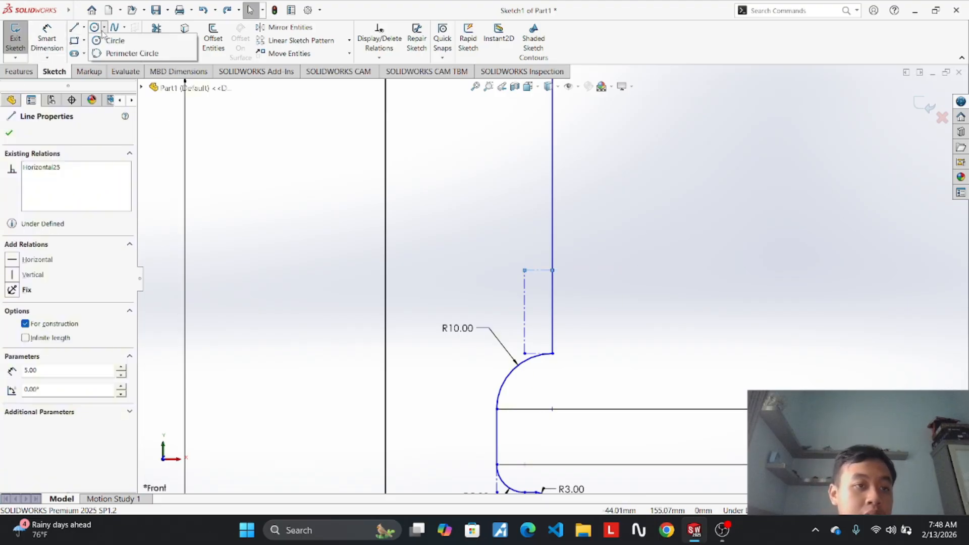
{"action": "left_click", "coordinate": [114, 41]}
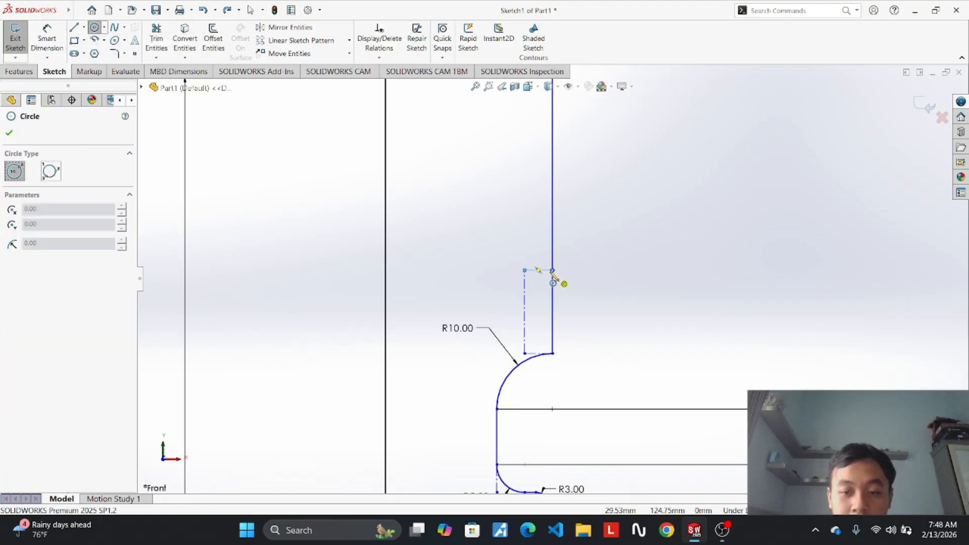
{"action": "left_click_drag", "start_coordinate": [553, 271], "coordinate": [605, 348]}
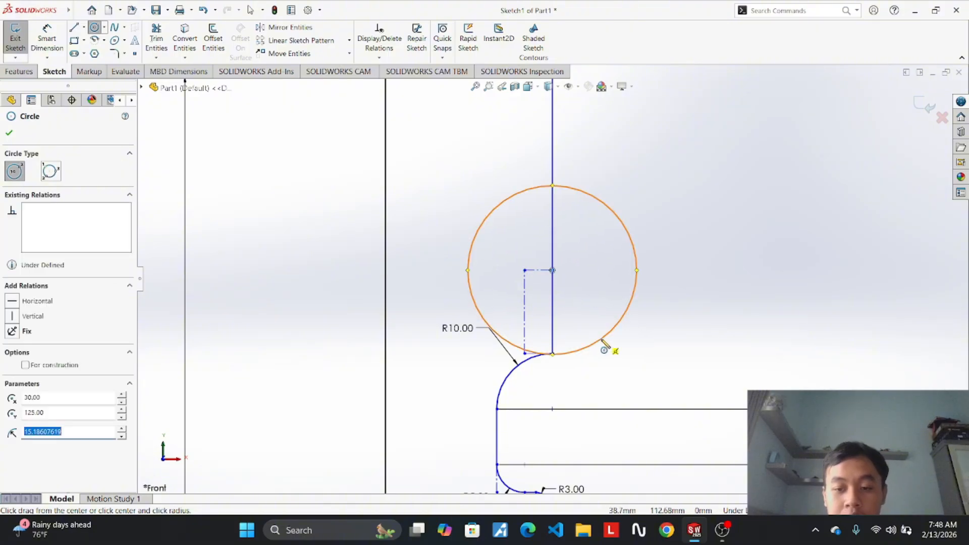
{"action": "key", "text": "Escape"}
{"action": "left_click", "coordinate": [600, 343]}
{"action": "double_click", "coordinate": [68, 360]}
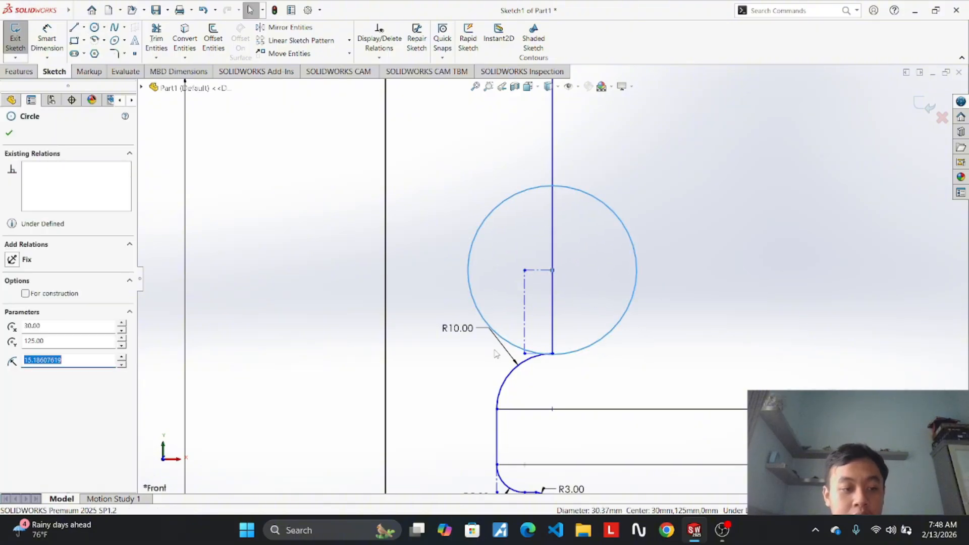
{"action": "type", "text": "15"}
{"action": "key", "text": "Return"}
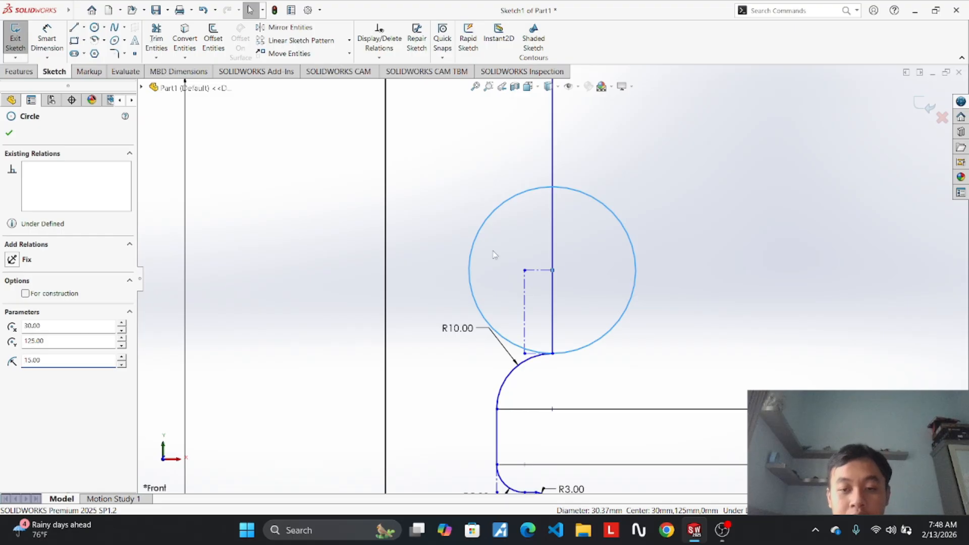
{"action": "left_click", "coordinate": [727, 254]}
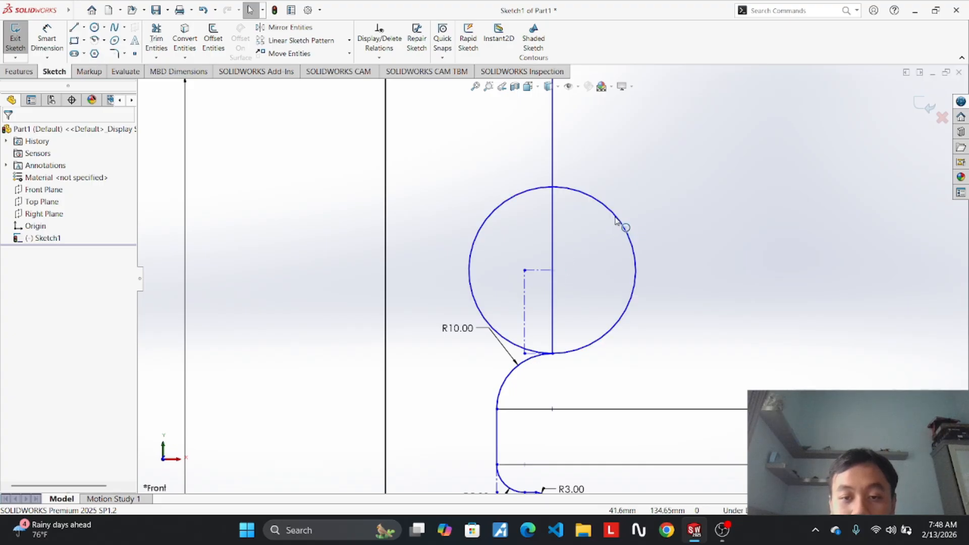
Dimension the new circle below its lower right side and display the dimension as a radius.
{"action": "left_click", "coordinate": [46, 38]}
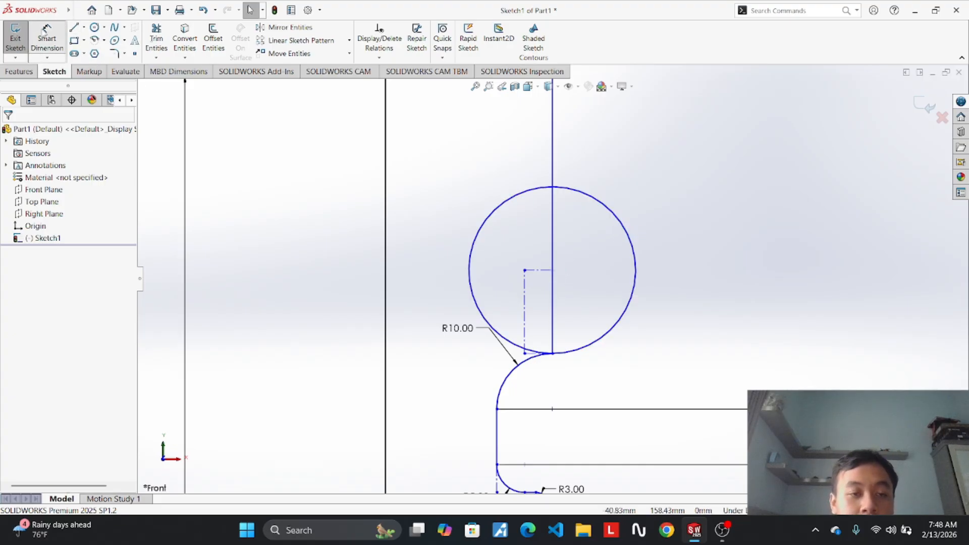
{"action": "left_click", "coordinate": [601, 341]}
{"action": "left_click", "coordinate": [663, 387]}
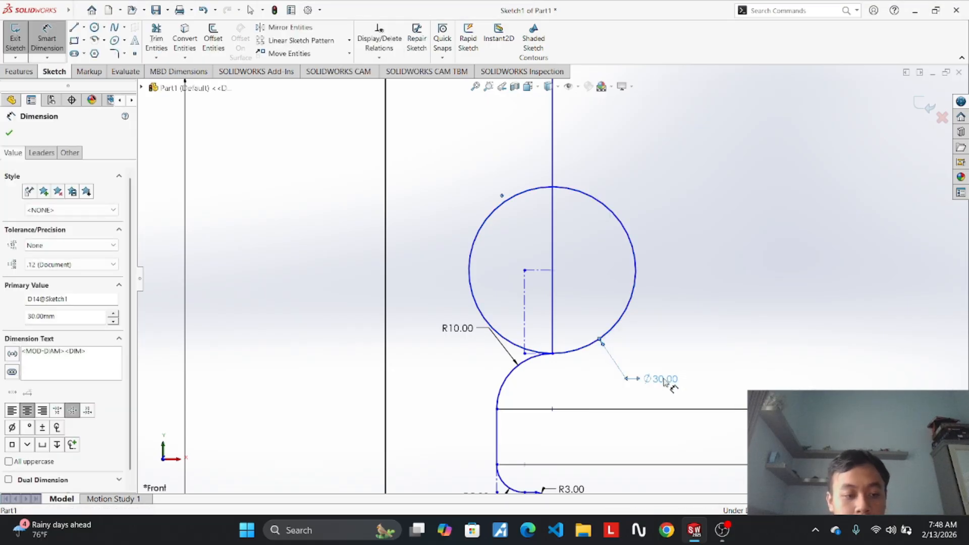
{"action": "right_click", "coordinate": [664, 382]}
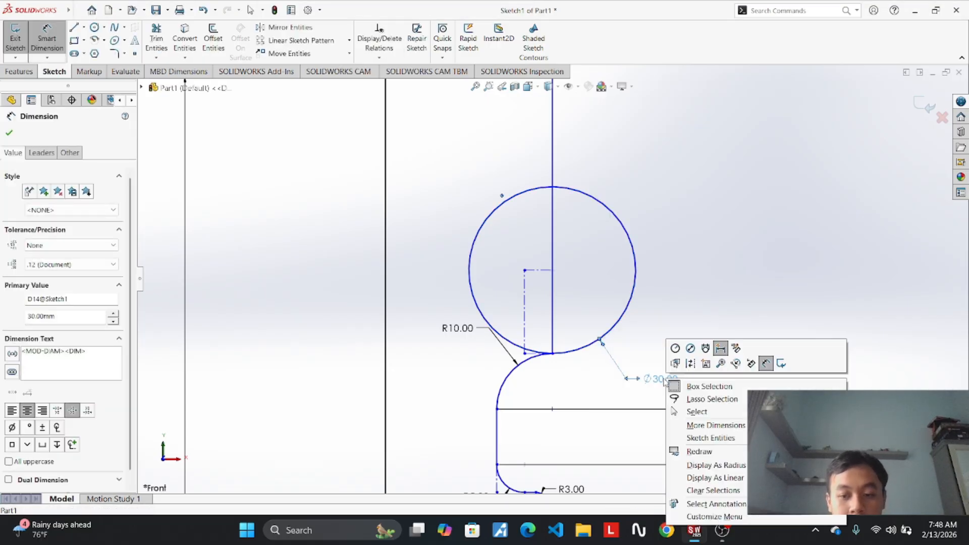
{"action": "left_click", "coordinate": [691, 351]}
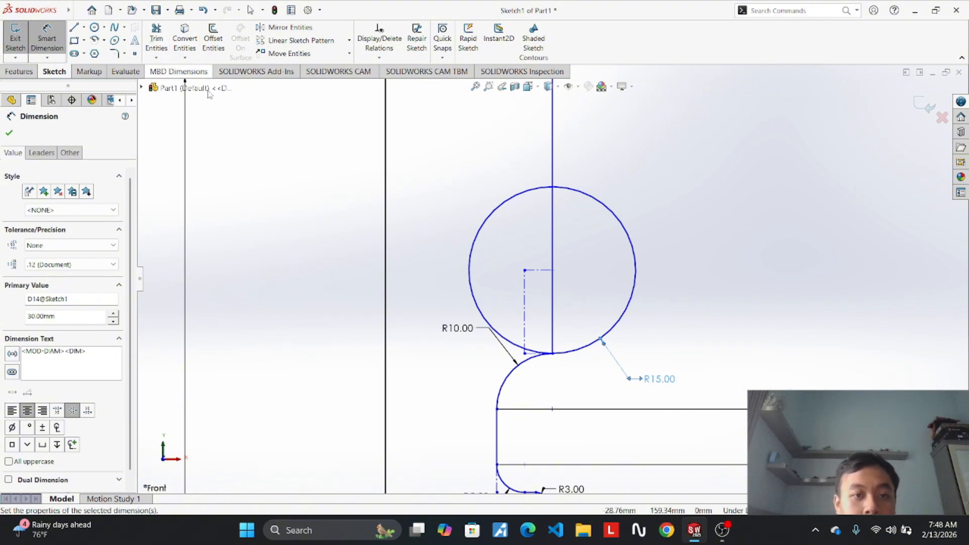
{"action": "right_click", "coordinate": [536, 273]}
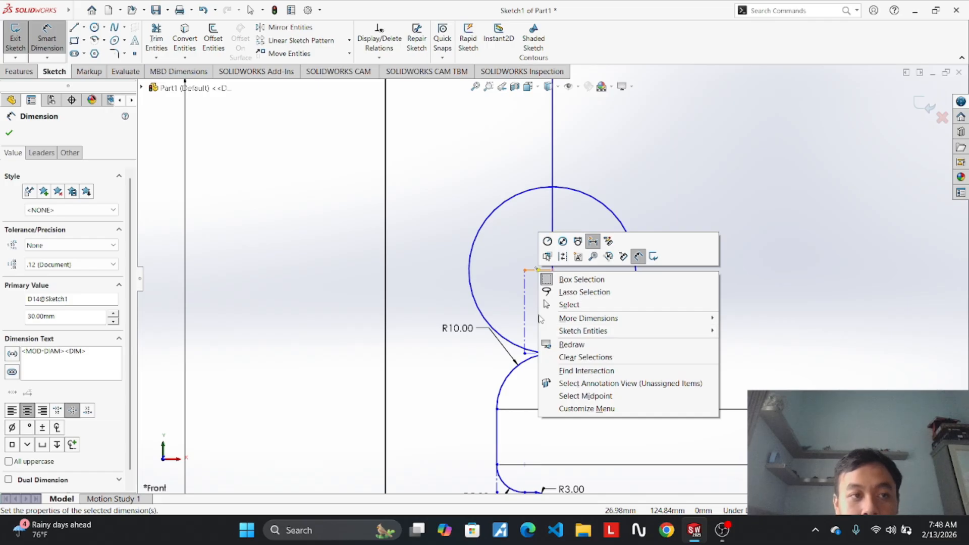
{"action": "key", "text": "Escape"}
{"action": "key", "text": "Escape"}
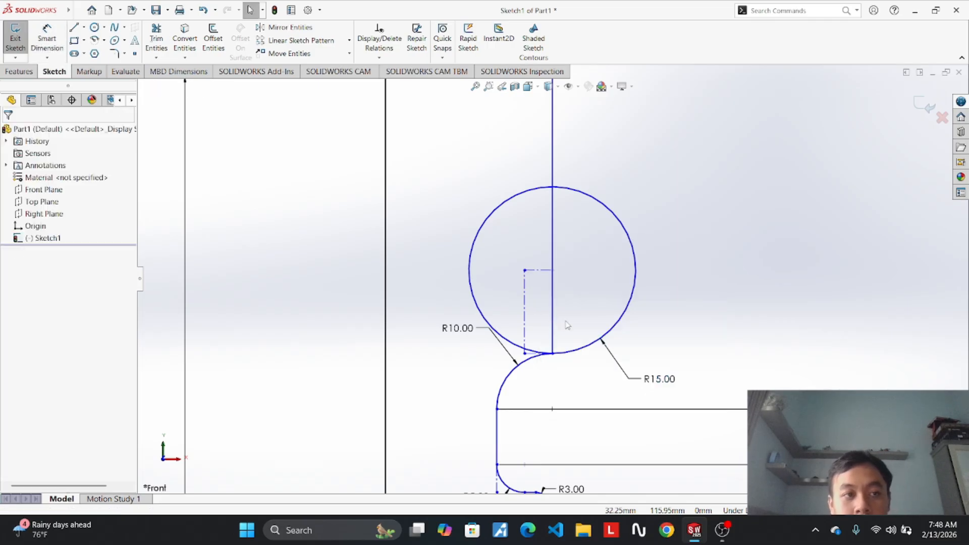
Delete the vertical construction line and the two short horizontal construction lines around the circle's lower left half.
{"action": "right_click", "coordinate": [525, 303]}
{"action": "key", "text": "Escape"}
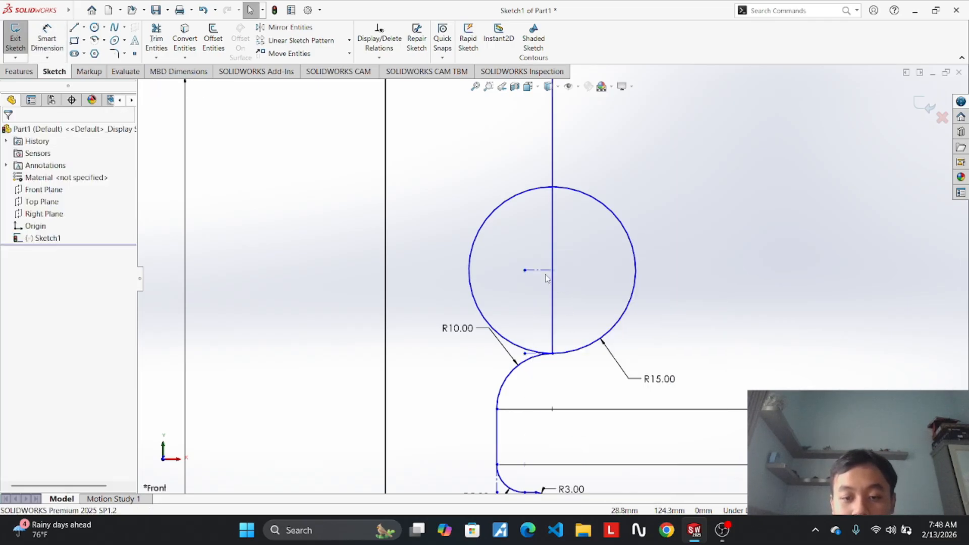
{"action": "right_click", "coordinate": [539, 270]}
{"action": "left_click", "coordinate": [586, 419]}
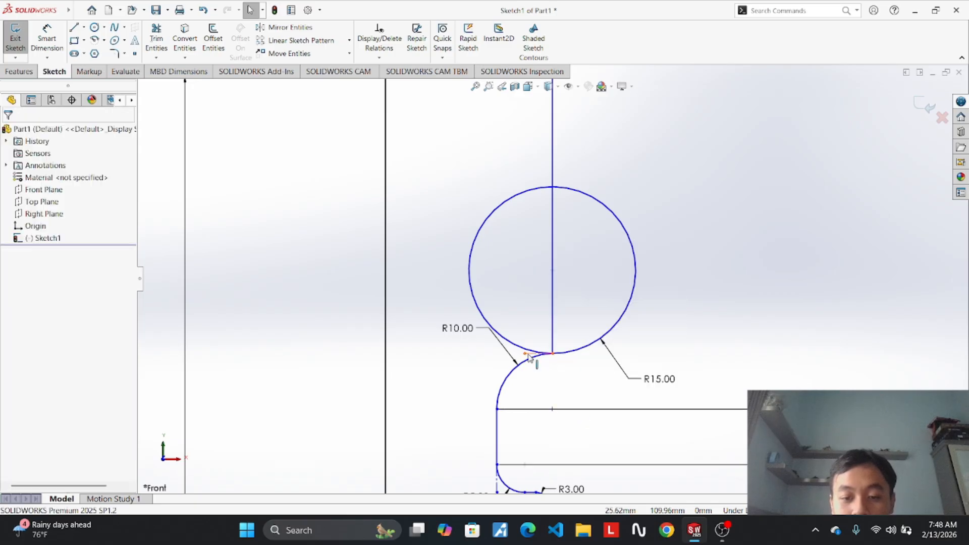
{"action": "right_click", "coordinate": [528, 350]}
{"action": "left_click", "coordinate": [562, 496]}
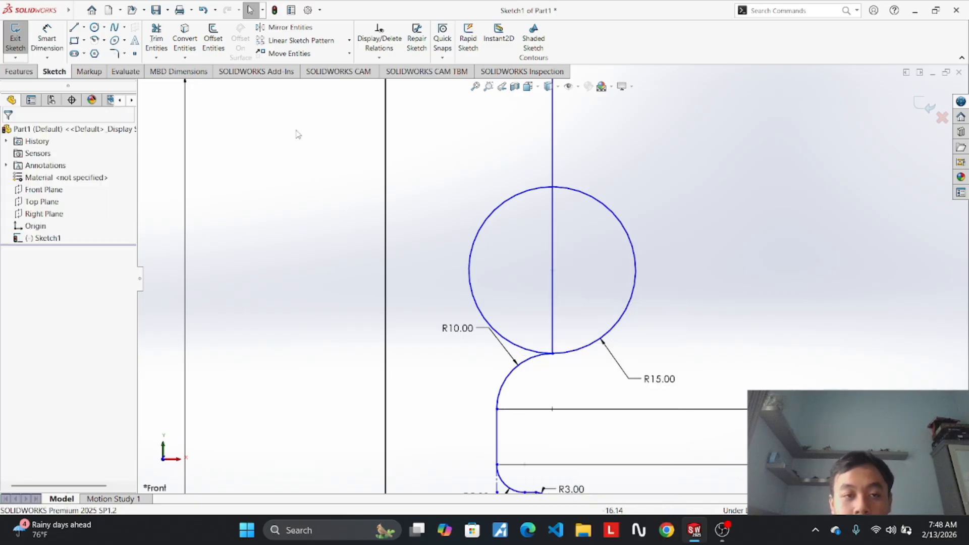
Trim away the left half of the R15 circle and the side edge segment running through it.
{"action": "left_click", "coordinate": [158, 40]}
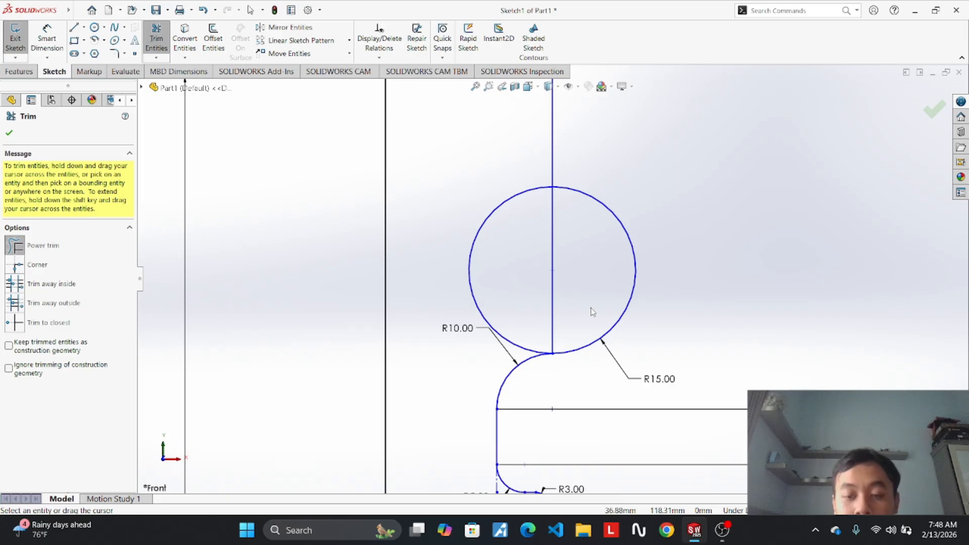
{"action": "mouse_move", "coordinate": [586, 305]}
{"action": "left_mouse_down"}
{"action": "mouse_move", "coordinate": [522, 275]}
{"action": "mouse_move", "coordinate": [529, 268]}
{"action": "mouse_move", "coordinate": [392, 245]}
{"action": "left_mouse_up"}
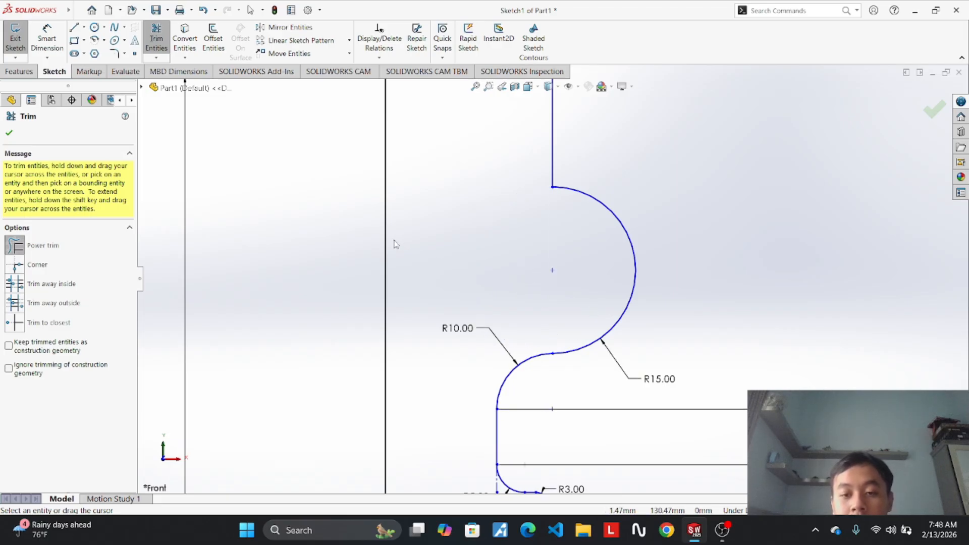
{"action": "scroll", "coordinate": [483, 276], "scroll_direction": "down", "scroll_amount": 2}
{"action": "scroll", "coordinate": [485, 277], "scroll_direction": "up", "scroll_amount": 3}
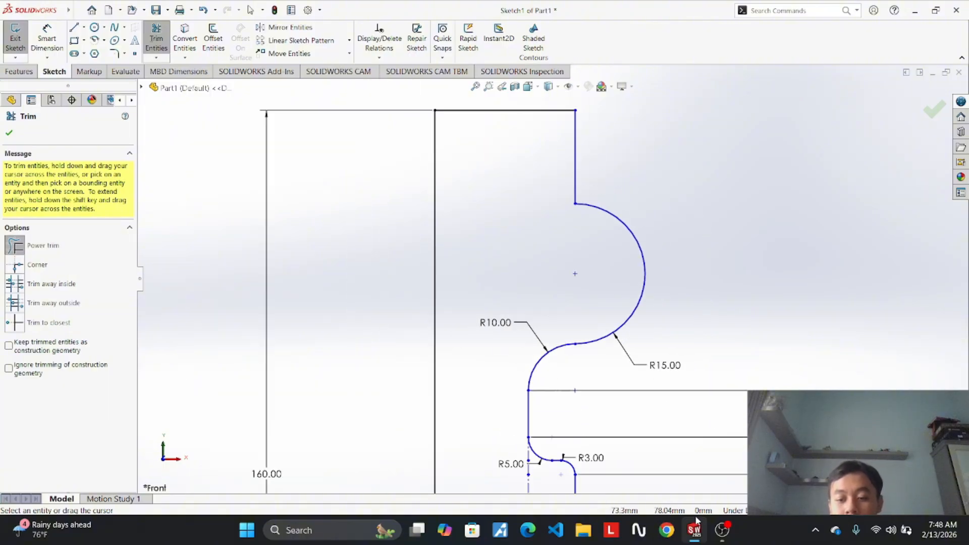
Examine the upper R10 arc and the vertical dimensions above the R15 arc in the Projek 1 Part 5 sketch, and return to the Part1 sketch.
{"action": "mouse_move", "coordinate": [702, 529]}
{"action": "left_click", "coordinate": [687, 479]}
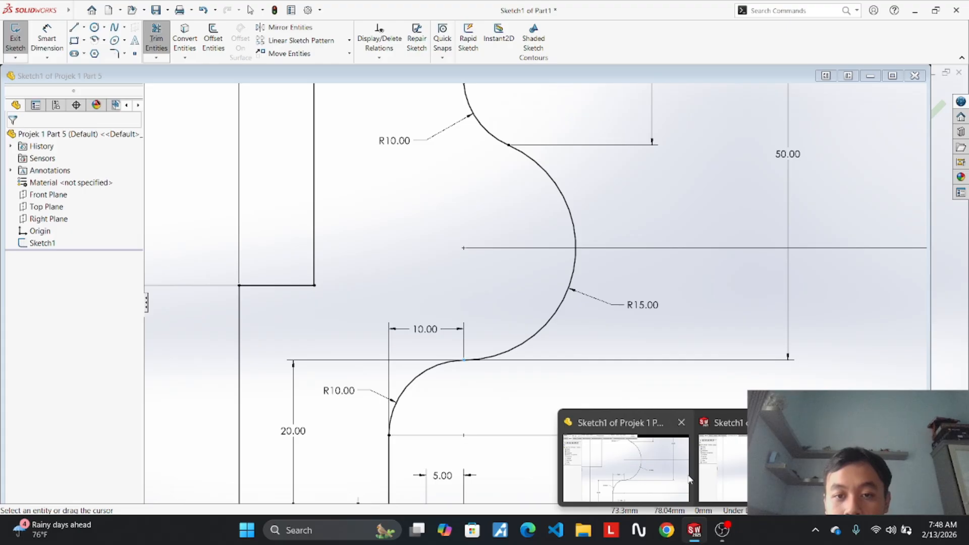
{"action": "left_click", "coordinate": [722, 467]}
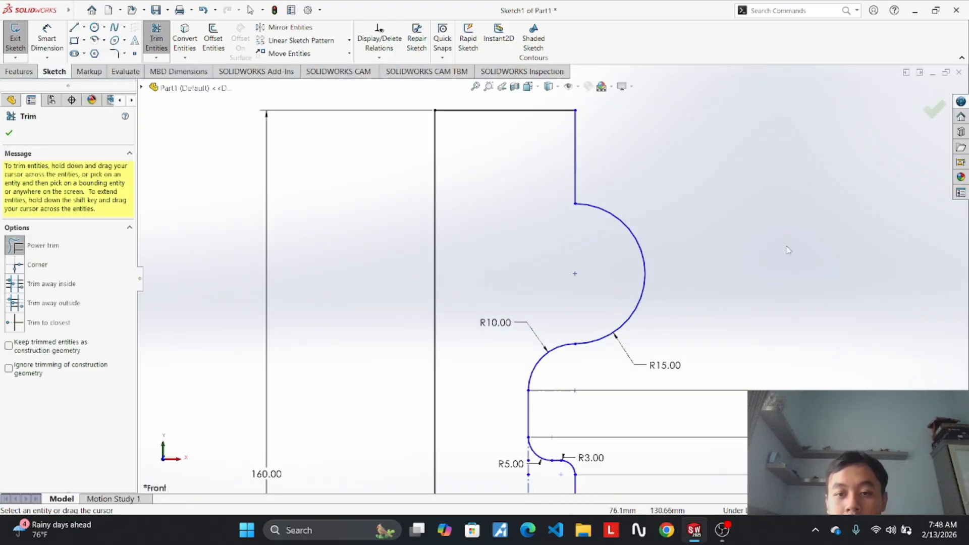
{"action": "scroll", "coordinate": [647, 169], "scroll_direction": "up", "scroll_amount": 2}
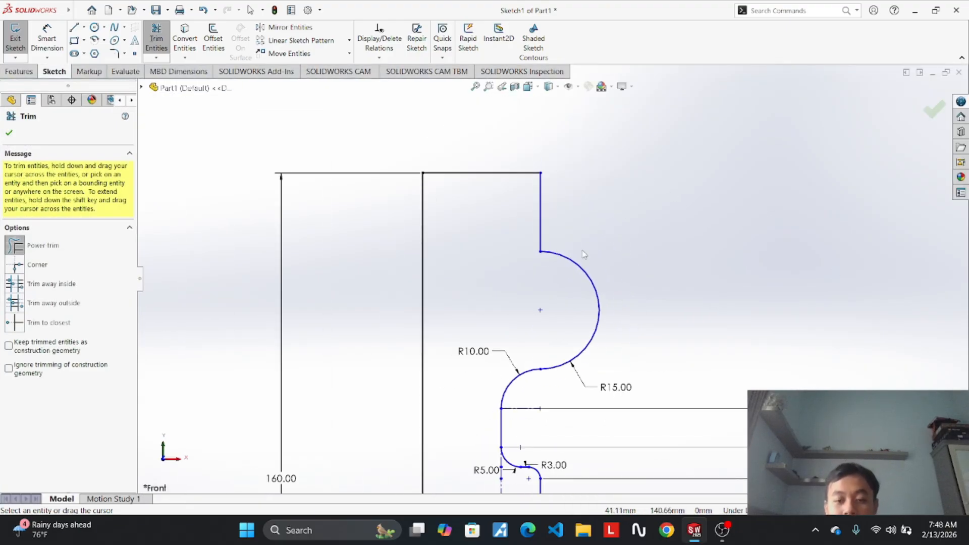
{"action": "scroll", "coordinate": [559, 237], "scroll_direction": "down", "scroll_amount": 3}
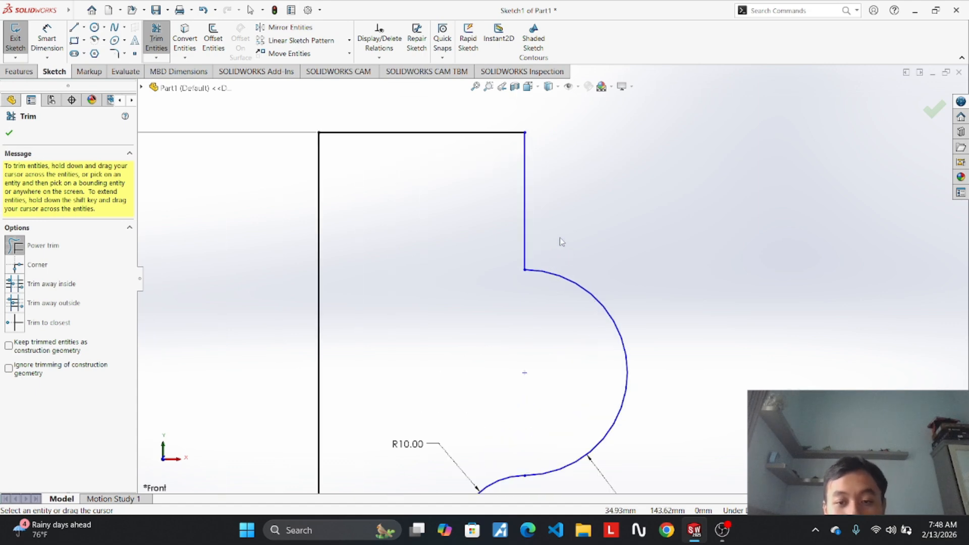
{"action": "scroll", "coordinate": [559, 237], "scroll_direction": "up", "scroll_amount": 3}
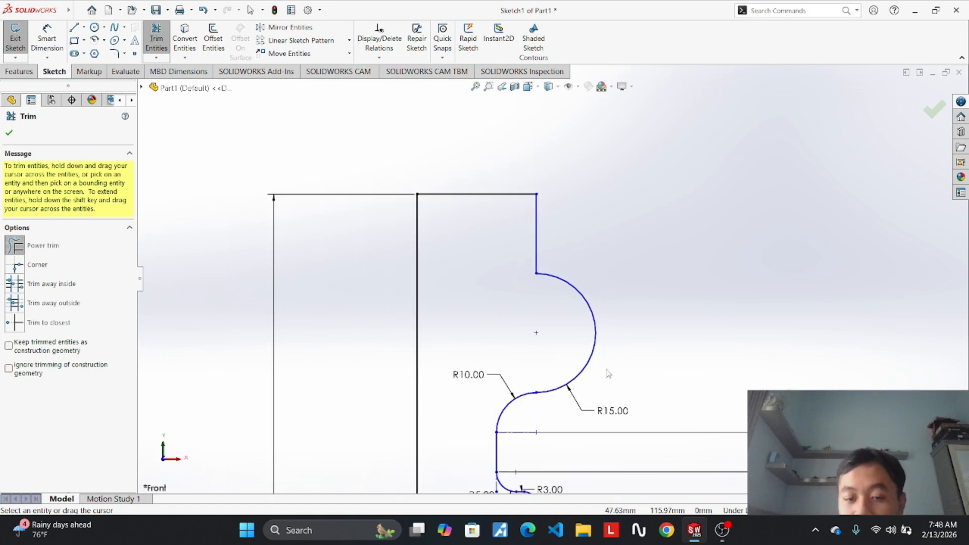
{"action": "mouse_move", "coordinate": [701, 537]}
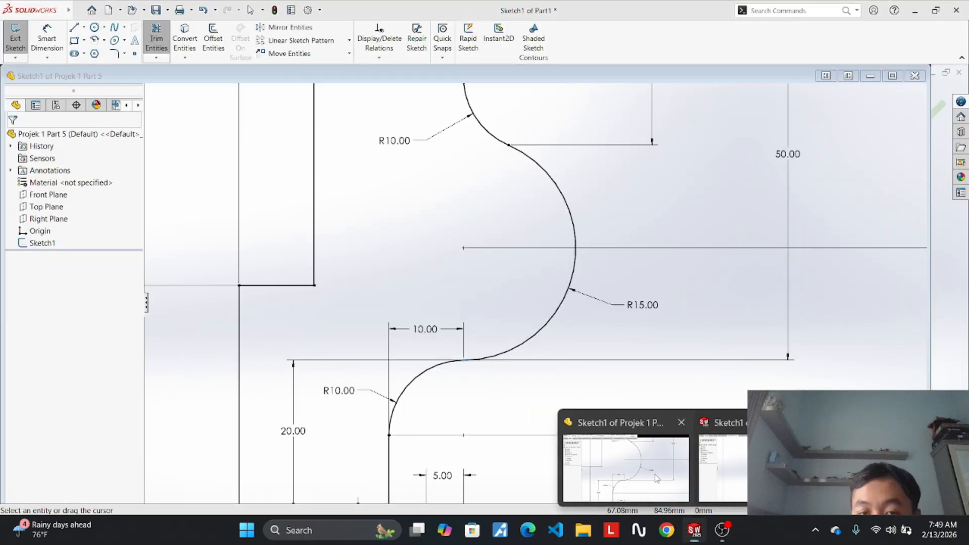
{"action": "left_click", "coordinate": [656, 479]}
{"action": "scroll", "coordinate": [597, 323], "scroll_direction": "down", "scroll_amount": 2}
{"action": "scroll", "coordinate": [597, 323], "scroll_direction": "up", "scroll_amount": 6}
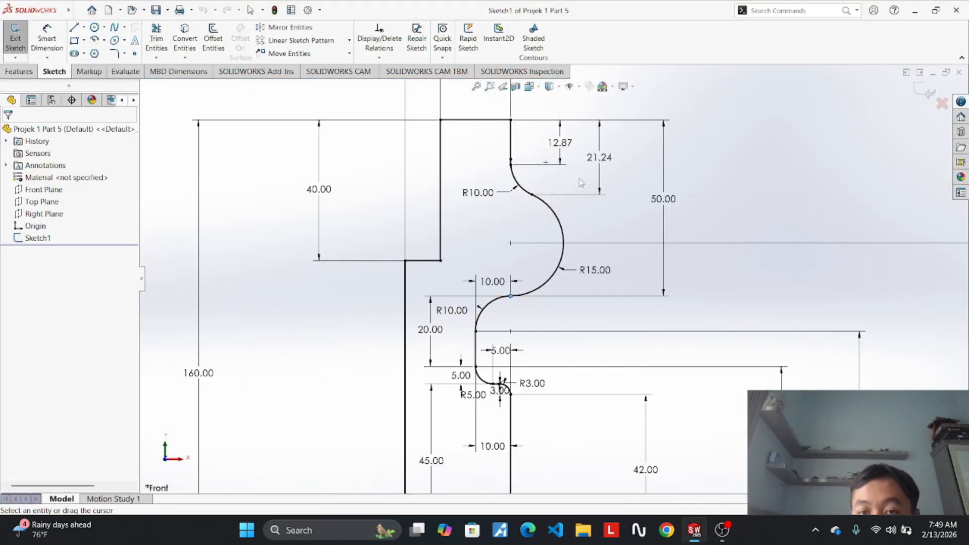
{"action": "scroll", "coordinate": [551, 158], "scroll_direction": "down", "scroll_amount": 3}
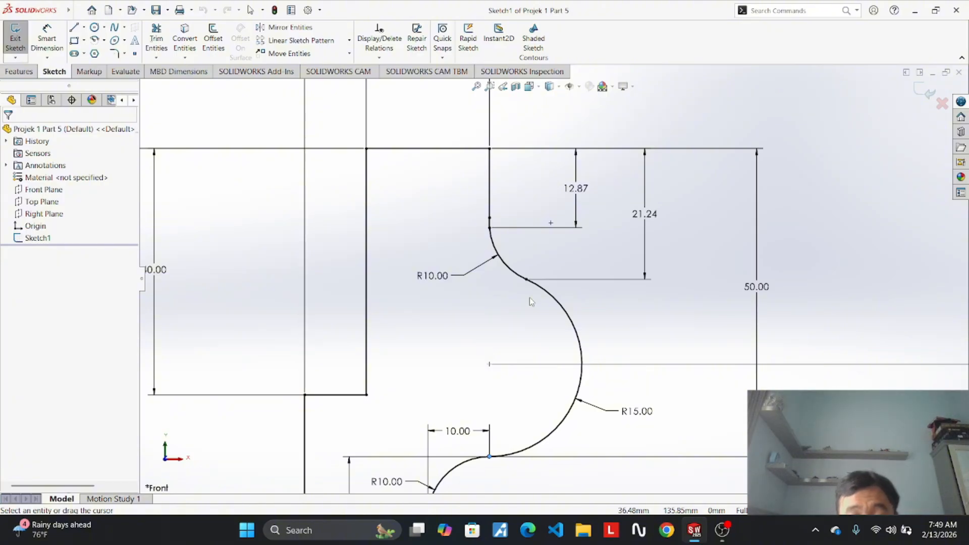
{"action": "mouse_move", "coordinate": [695, 530]}
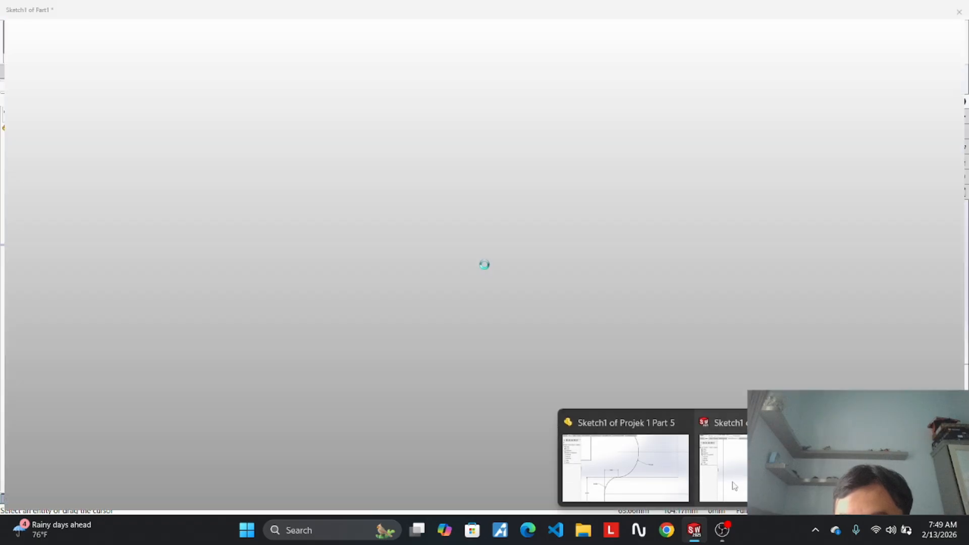
{"action": "left_click", "coordinate": [735, 486]}
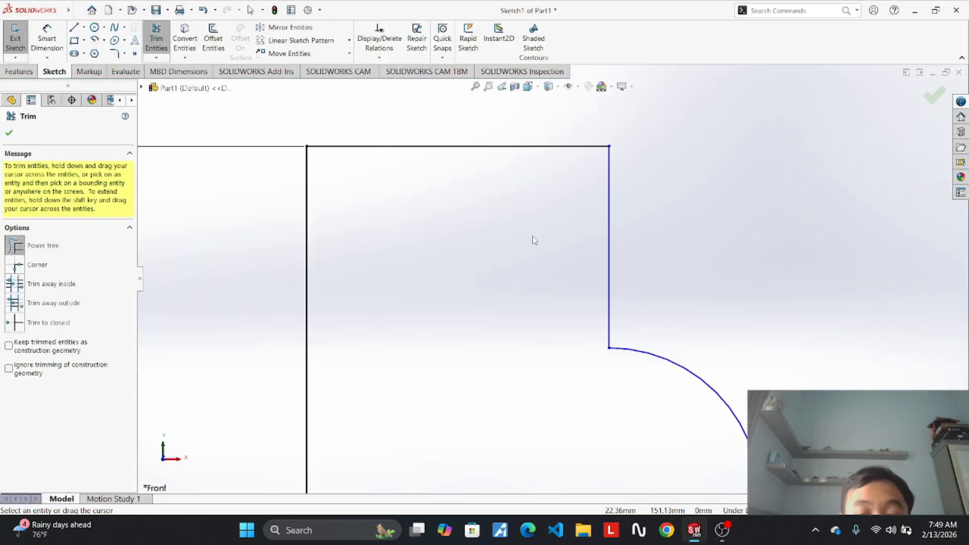
{"action": "scroll", "coordinate": [612, 259], "scroll_direction": "up", "scroll_amount": 3}
{"action": "scroll", "coordinate": [612, 259], "scroll_direction": "down", "scroll_amount": 2}
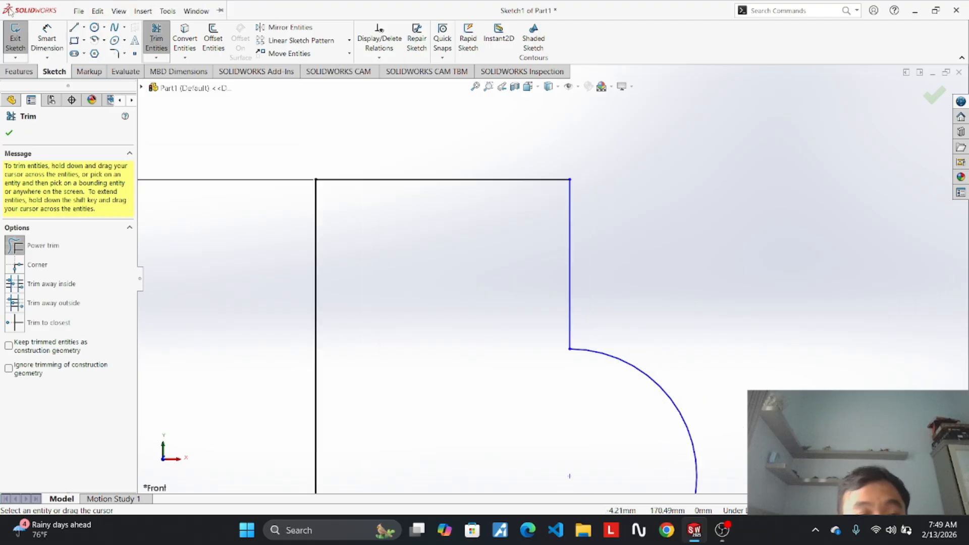
Draw a horizontal construction line 10 mm outward from the midpoint of the side edge above the R15 arc.
{"action": "left_click", "coordinate": [84, 27]}
{"action": "left_click", "coordinate": [101, 50]}
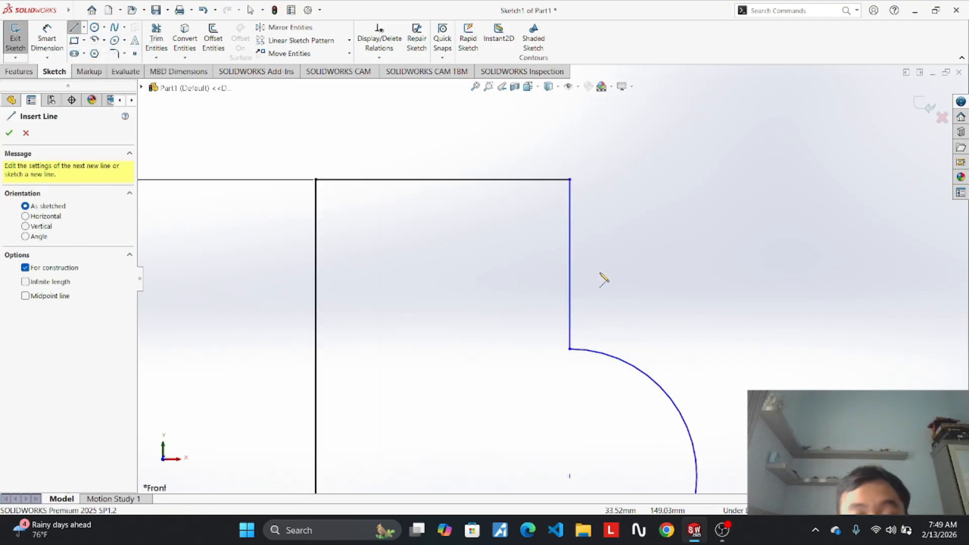
{"action": "left_click", "coordinate": [570, 264]}
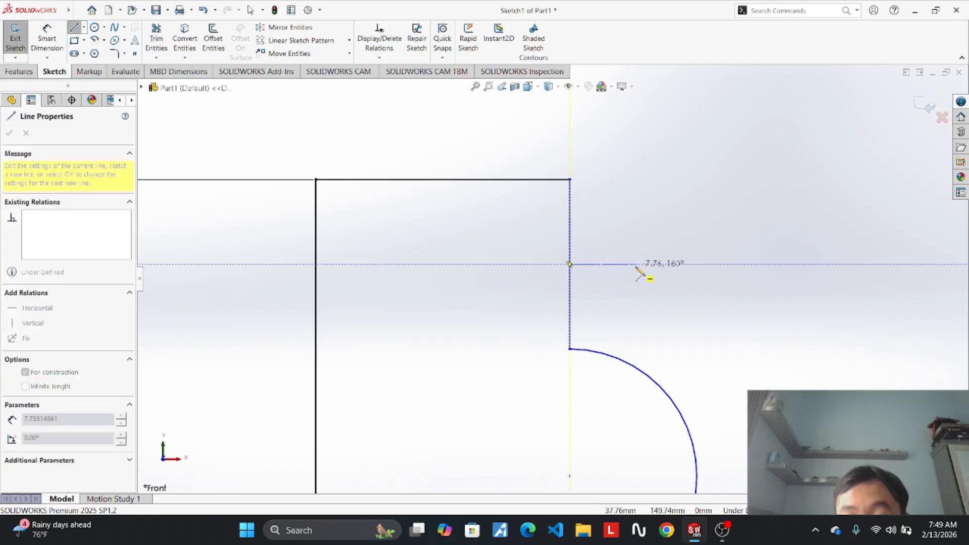
{"action": "left_click", "coordinate": [655, 264]}
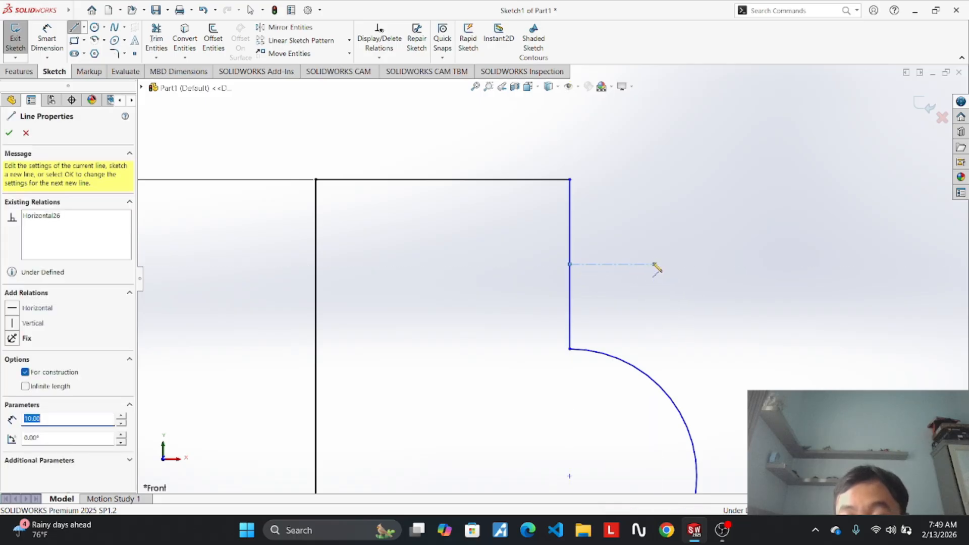
{"action": "key", "text": "Escape"}
Sketch a circle of about 10.4 mm radius centred on the outer endpoint of the new construction line.
{"action": "left_click", "coordinate": [95, 27]}
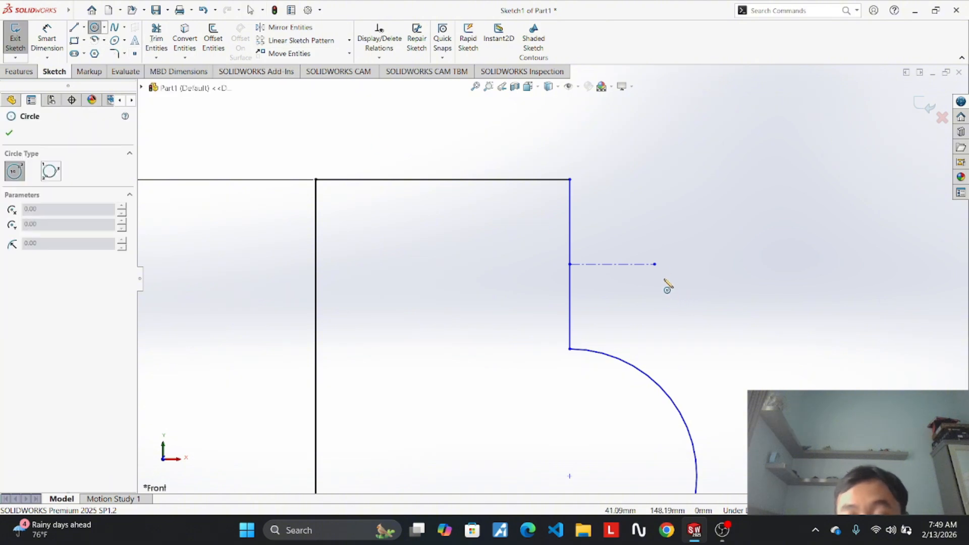
{"action": "scroll", "coordinate": [665, 283], "scroll_direction": "up", "scroll_amount": 5}
{"action": "scroll", "coordinate": [555, 283], "scroll_direction": "up", "scroll_amount": 3}
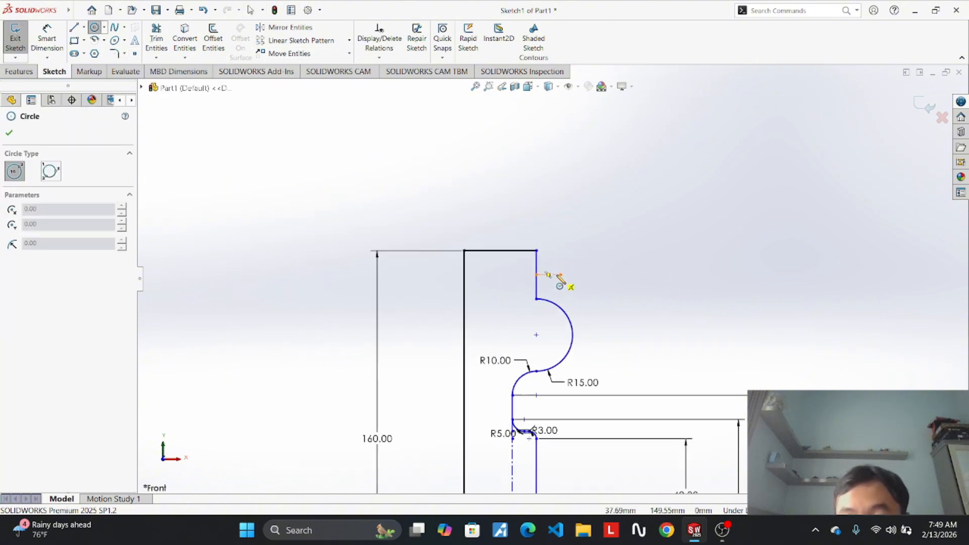
{"action": "scroll", "coordinate": [558, 282], "scroll_direction": "down", "scroll_amount": 2}
{"action": "left_click", "coordinate": [561, 275]}
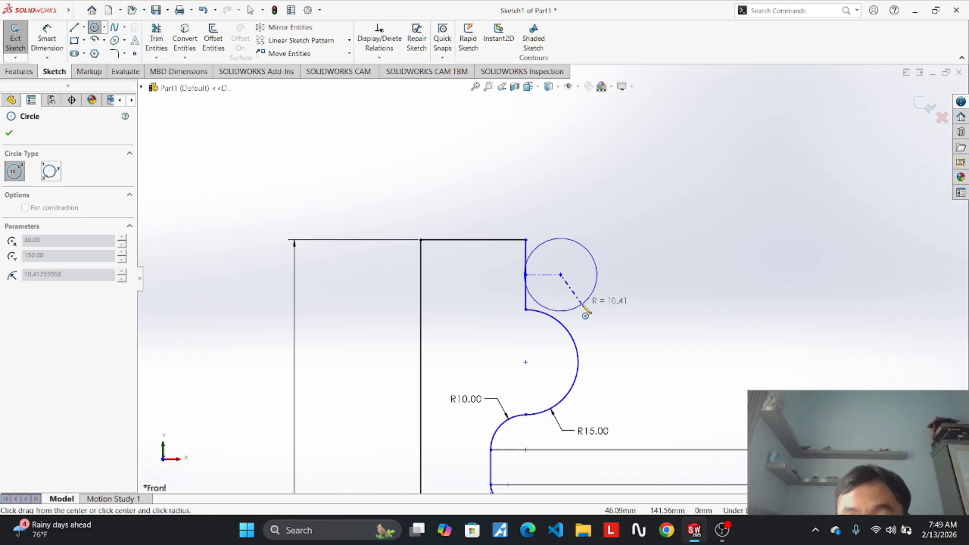
{"action": "left_click", "coordinate": [584, 308]}
{"action": "key", "text": "Escape"}
Set the new circle's radius to 10 mm.
{"action": "scroll", "coordinate": [573, 320], "scroll_direction": "down", "scroll_amount": 5}
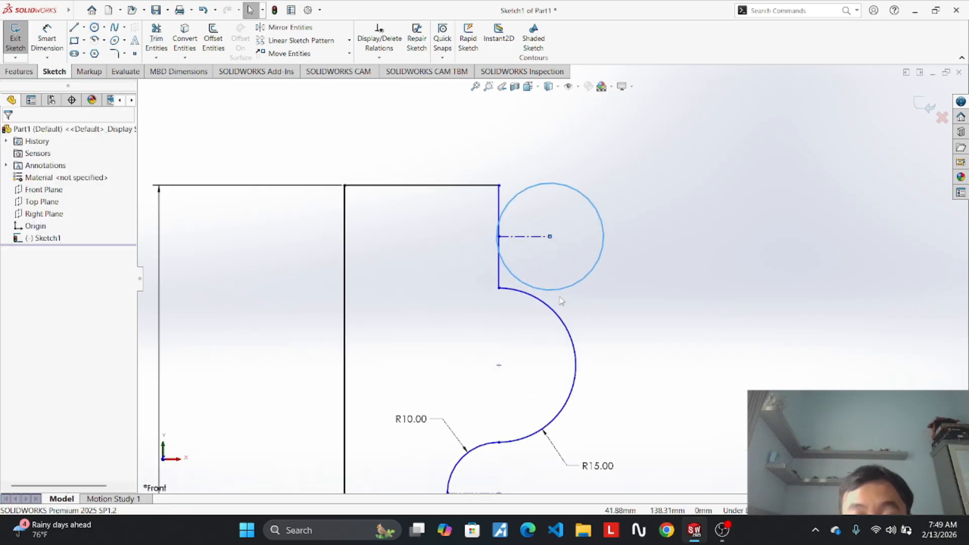
{"action": "left_click", "coordinate": [612, 268]}
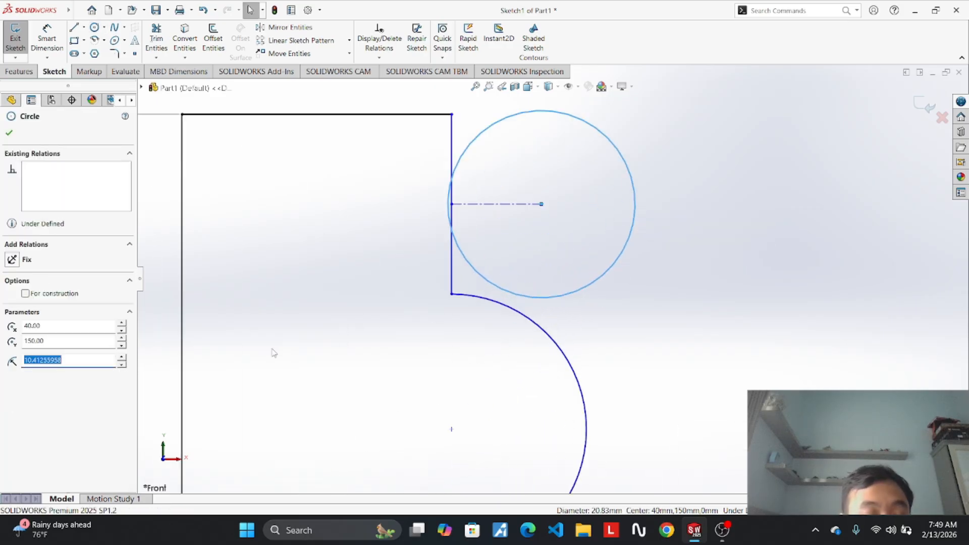
{"action": "type", "text": "10"}
{"action": "key", "text": "Return"}
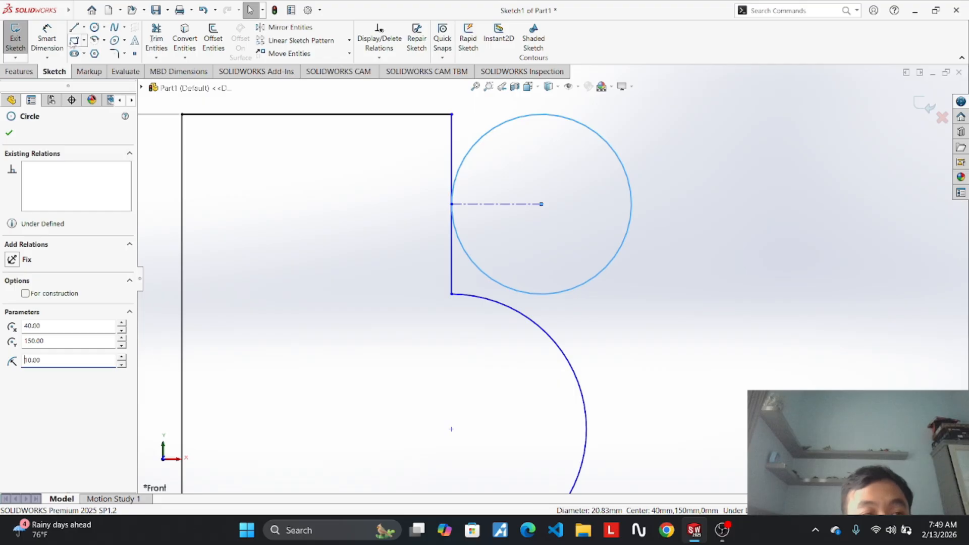
Dimension the upper circle below its lower left side and display the dimension as a radius.
{"action": "left_click", "coordinate": [47, 39]}
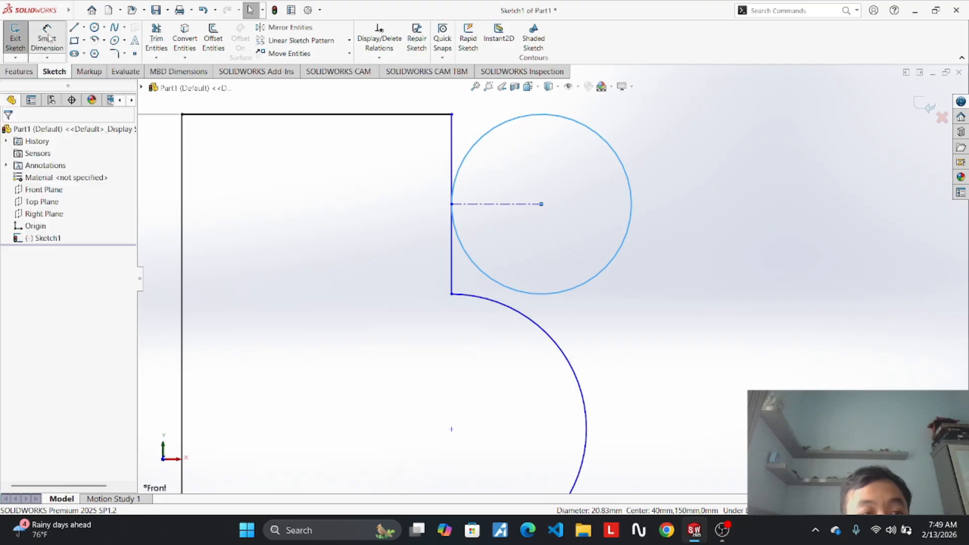
{"action": "left_click", "coordinate": [619, 156]}
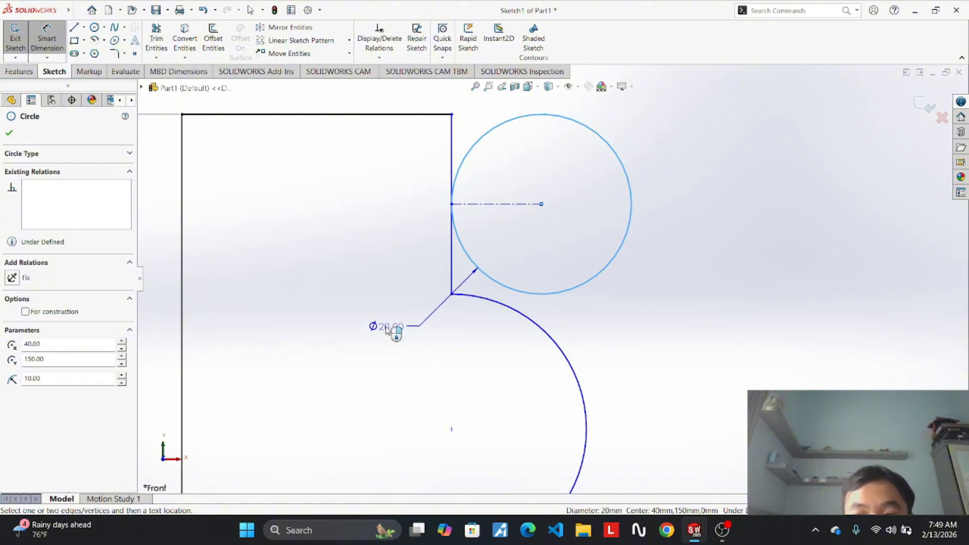
{"action": "left_click", "coordinate": [387, 329]}
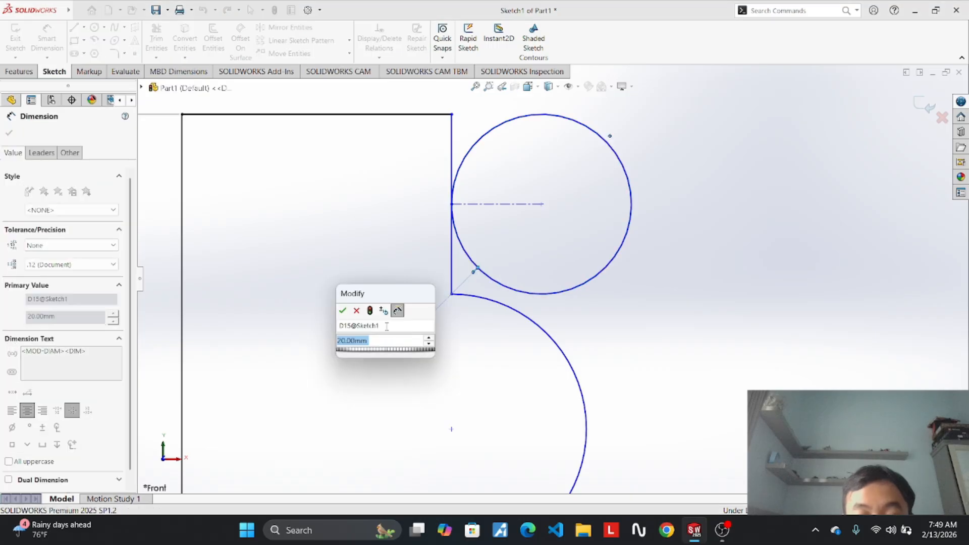
{"action": "key", "text": "Return"}
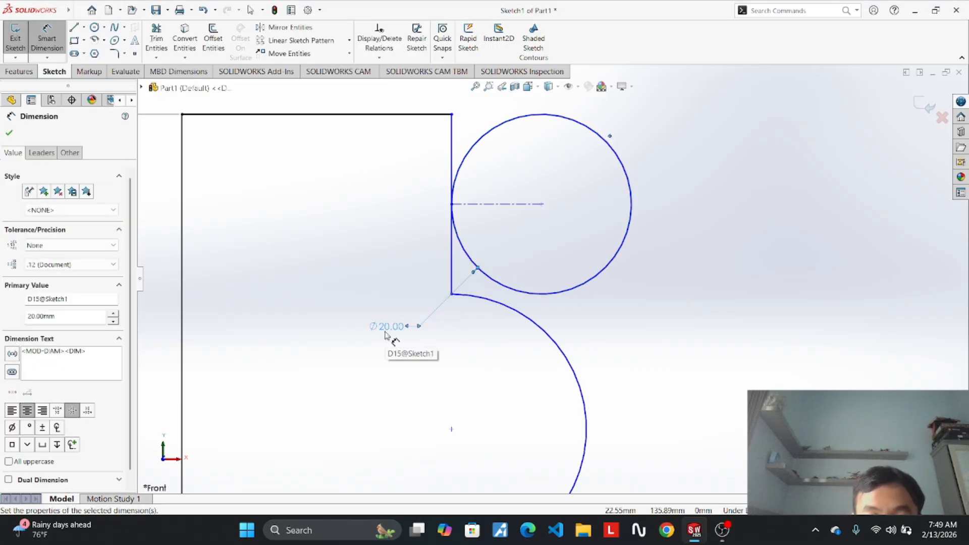
{"action": "right_click", "coordinate": [387, 331]}
{"action": "left_click", "coordinate": [403, 299]}
{"action": "left_click", "coordinate": [692, 273]}
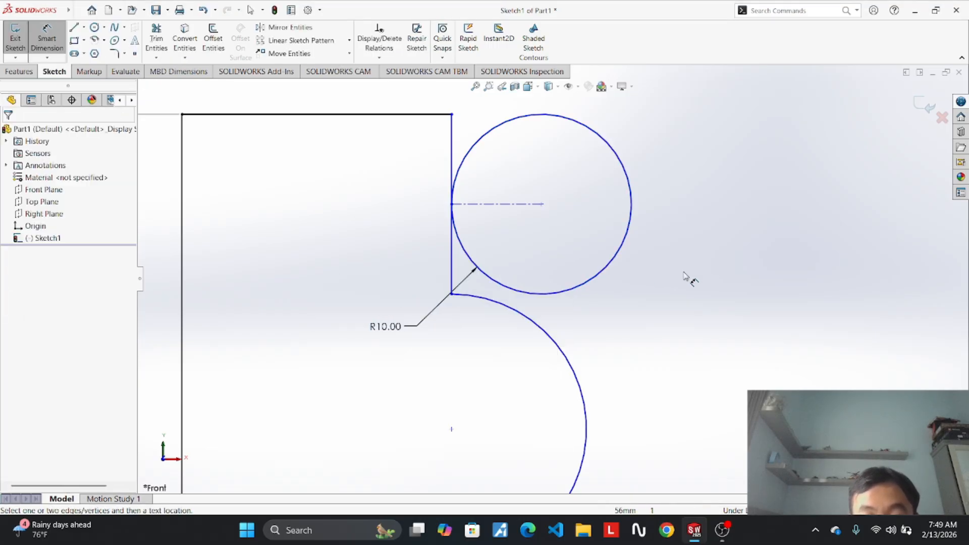
Try to make the upper circle tangent to the R15 arc, and undo the relation.
{"action": "scroll", "coordinate": [584, 282], "scroll_direction": "down", "scroll_amount": 3}
{"action": "scroll", "coordinate": [473, 289], "scroll_direction": "down", "scroll_amount": 2}
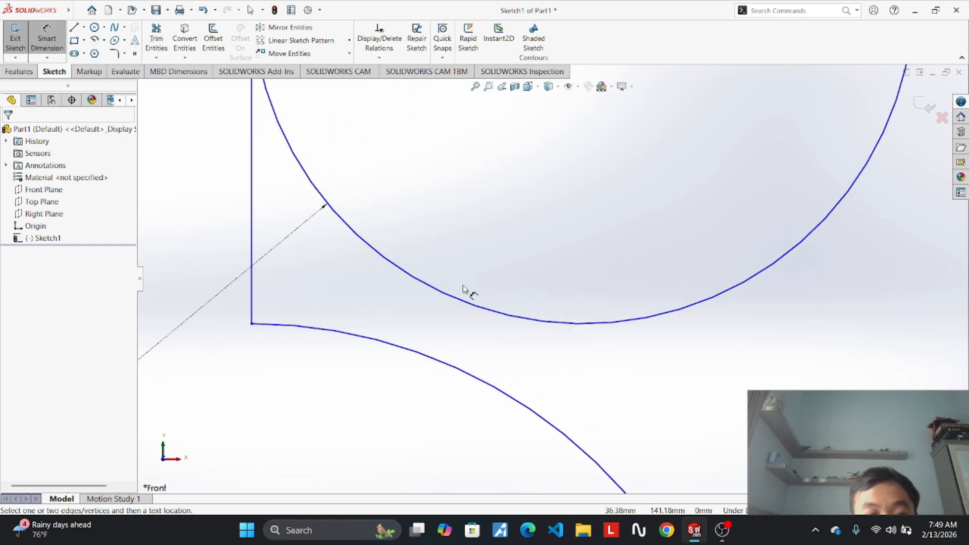
{"action": "key", "text": "Escape"}
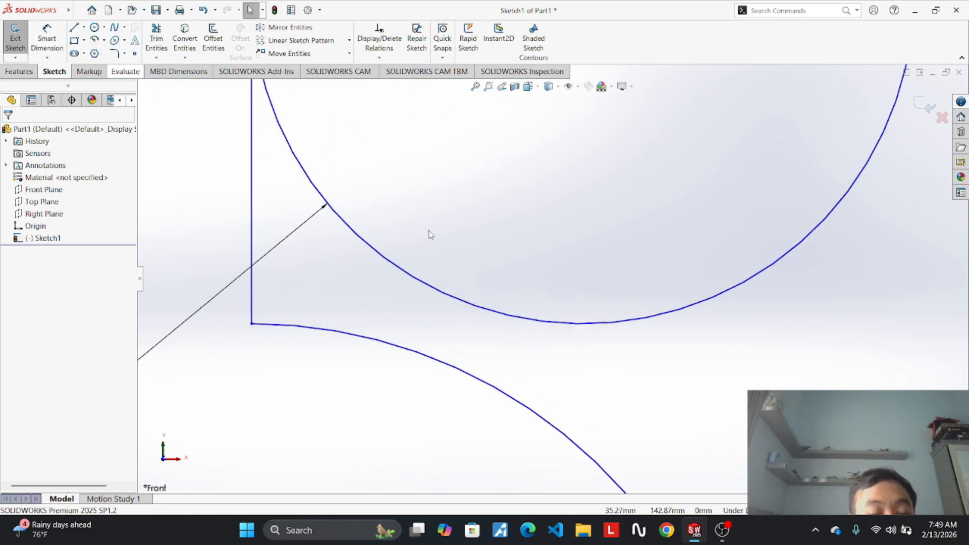
{"action": "left_click", "coordinate": [452, 300]}
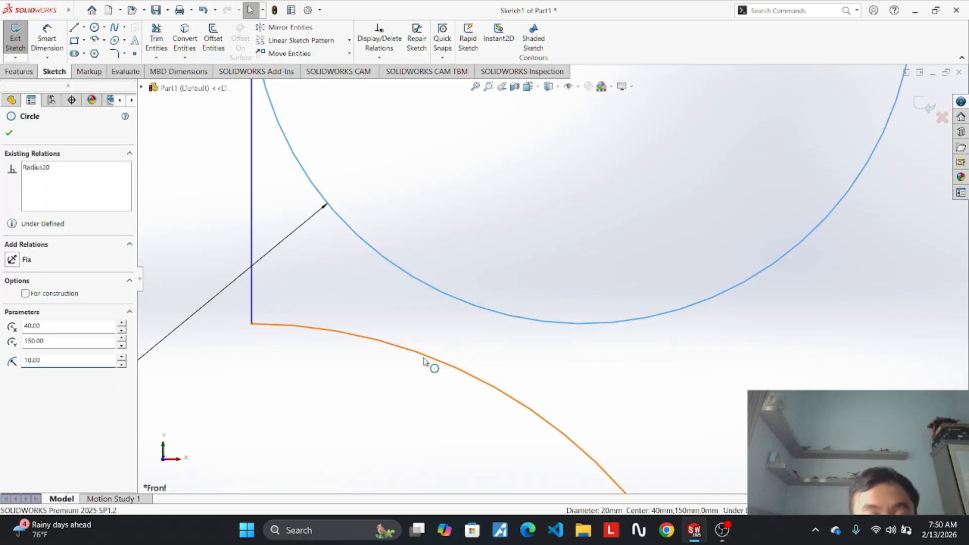
{"action": "left_click", "coordinate": [429, 360], "text": "ctrl"}
{"action": "left_click", "coordinate": [23, 329]}
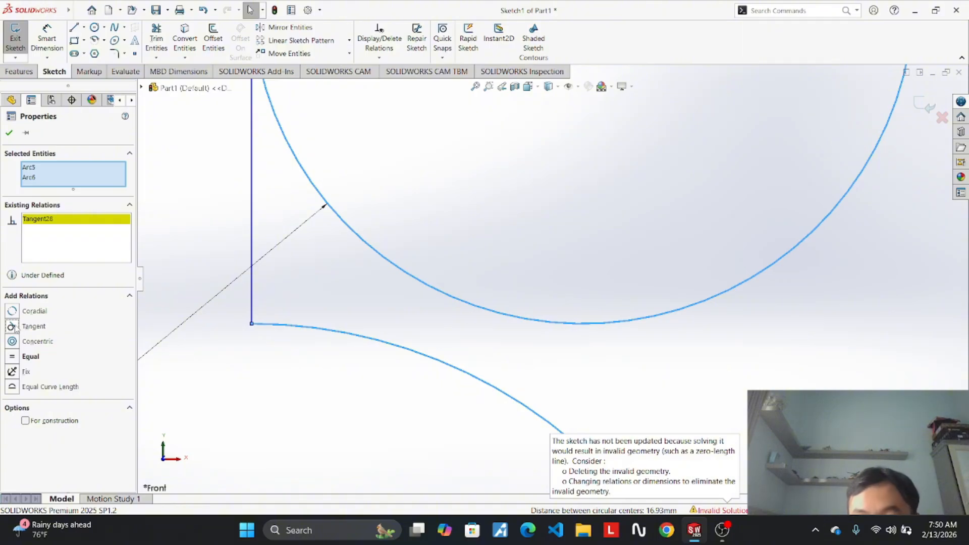
{"action": "scroll", "coordinate": [430, 383], "scroll_direction": "up", "scroll_amount": 10}
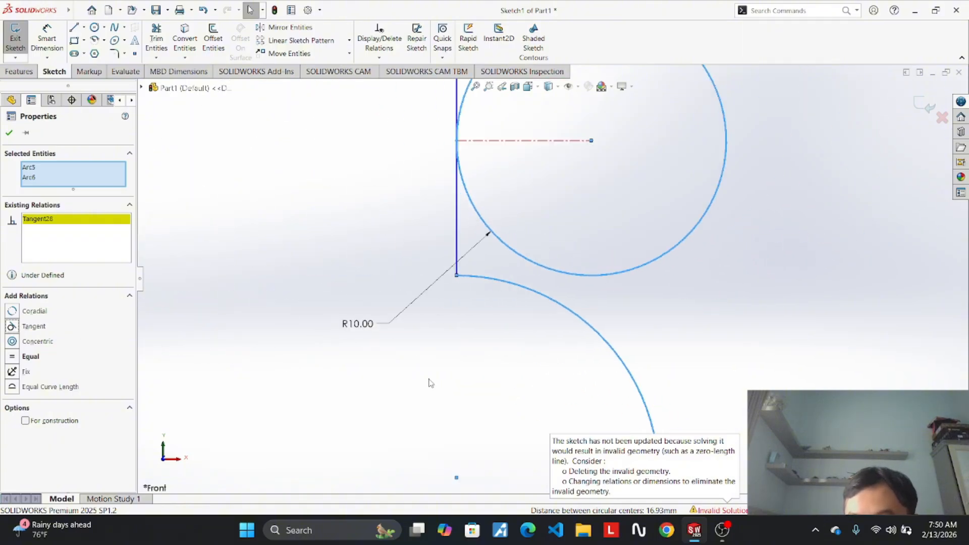
{"action": "scroll", "coordinate": [532, 309], "scroll_direction": "up", "scroll_amount": 2}
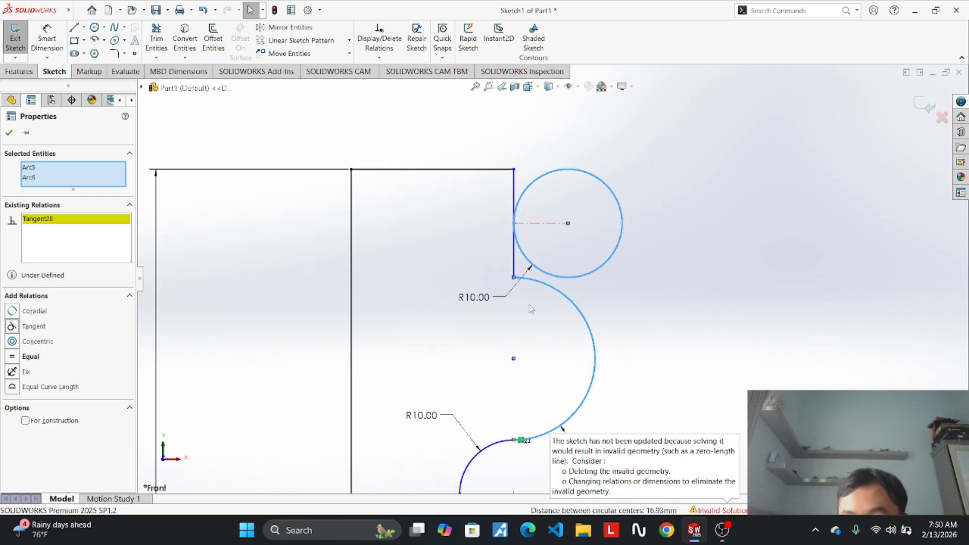
{"action": "left_click", "coordinate": [643, 261]}
{"action": "left_click", "coordinate": [84, 27]}
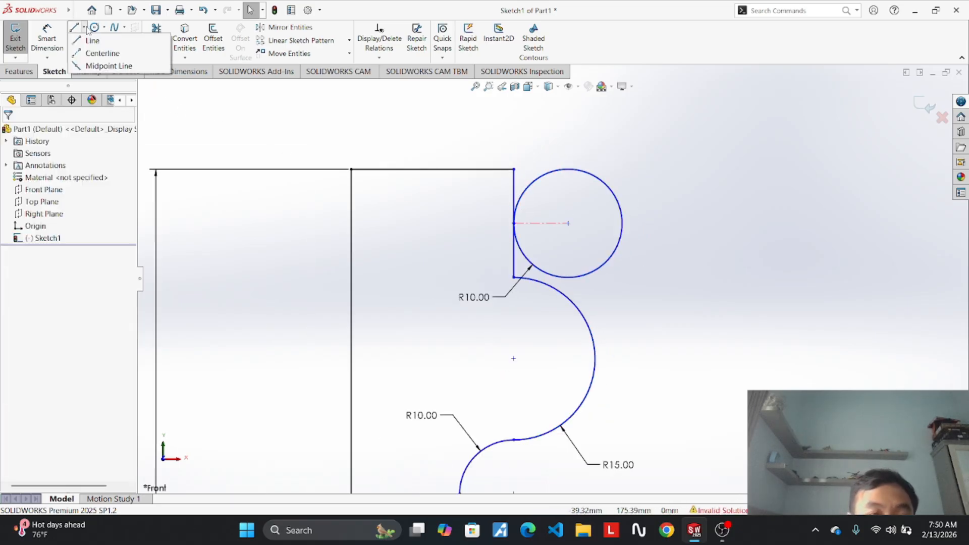
{"action": "left_click", "coordinate": [92, 54]}
{"action": "key", "text": "ctrl+z"}
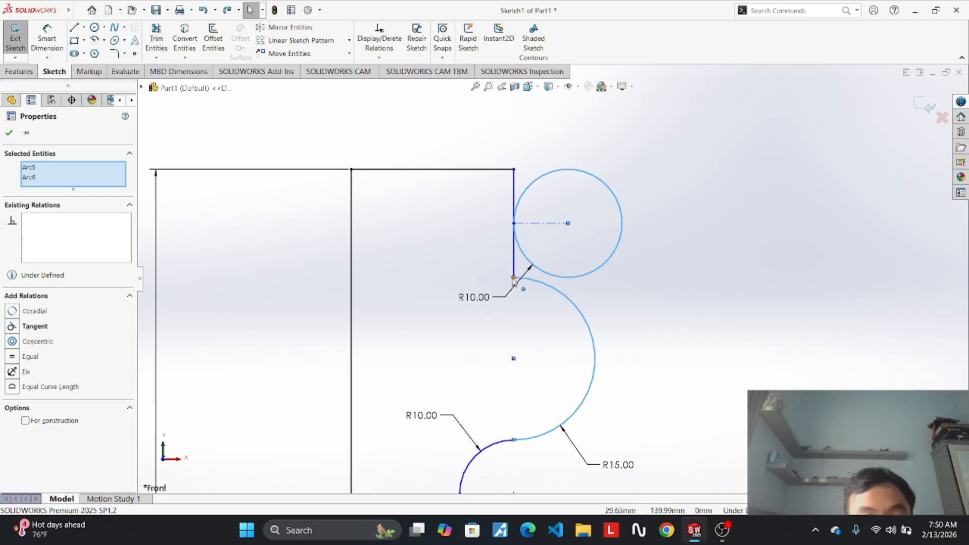
Draw vertical construction lines from the R15 arc's upper endpoint through its centre to its lower endpoint.
{"action": "left_click", "coordinate": [84, 27]}
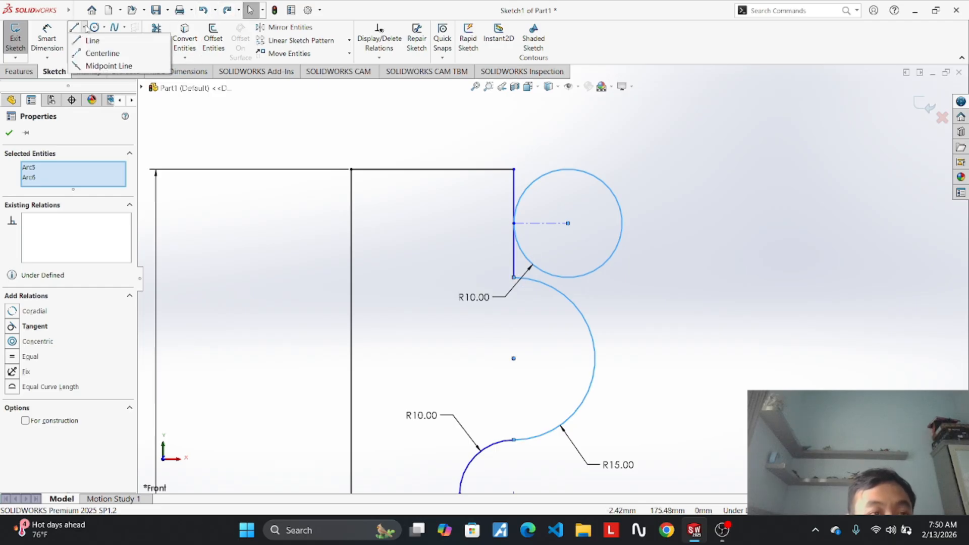
{"action": "left_click", "coordinate": [98, 52]}
{"action": "left_click", "coordinate": [514, 277]}
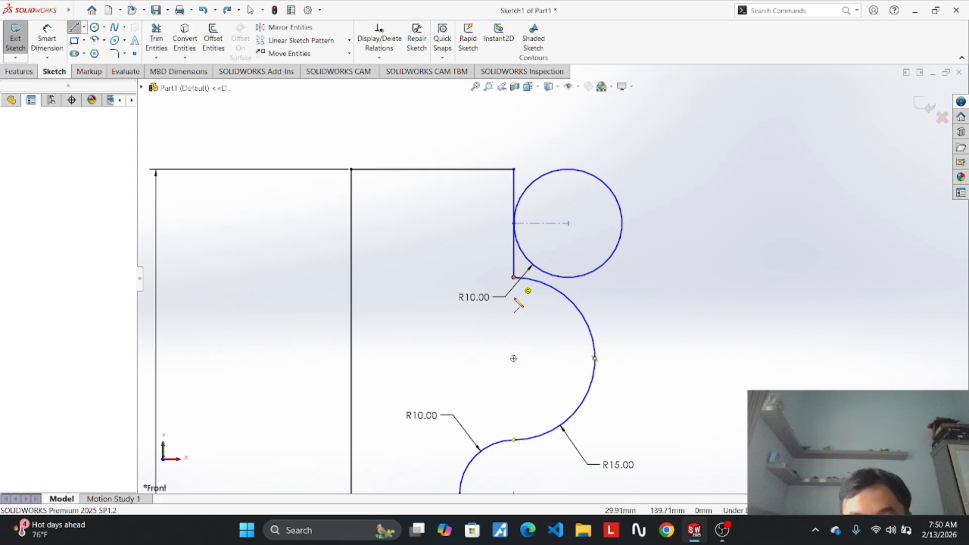
{"action": "left_click", "coordinate": [514, 358]}
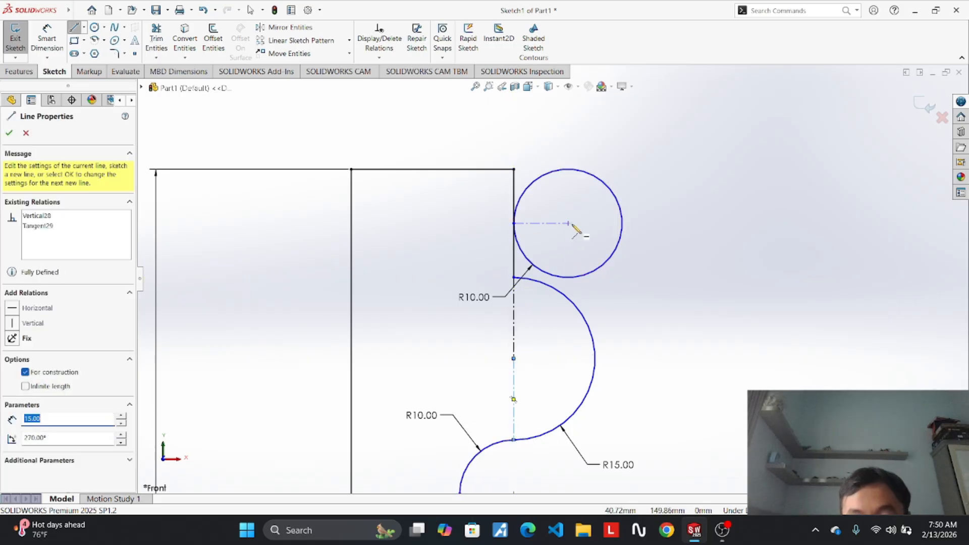
{"action": "key", "text": "Escape"}
Try a concentric relation between the upper circle and the R15 arc, and undo it.
{"action": "scroll", "coordinate": [560, 232], "scroll_direction": "up", "scroll_amount": 5}
{"action": "left_click", "coordinate": [549, 217]}
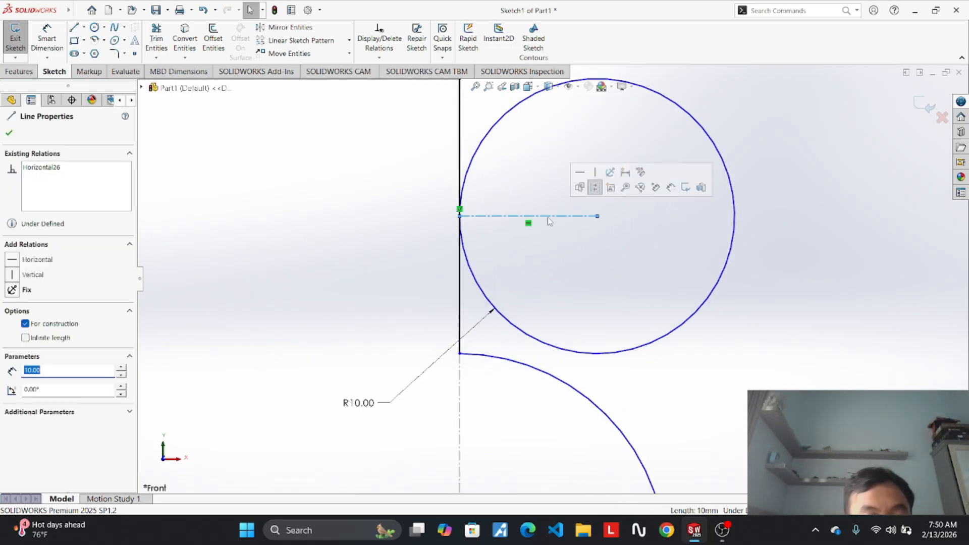
{"action": "left_click", "coordinate": [542, 232]}
{"action": "scroll", "coordinate": [526, 216], "scroll_direction": "down", "scroll_amount": 4}
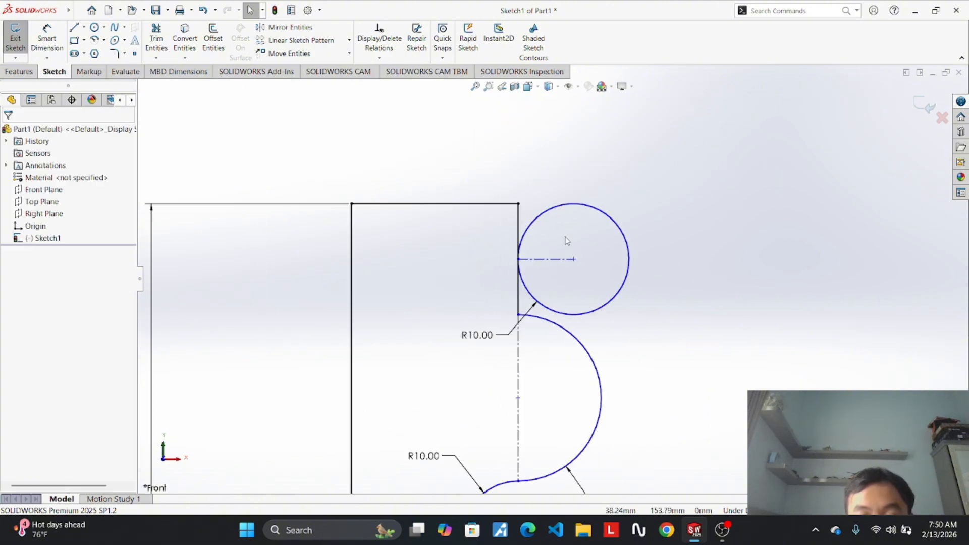
{"action": "scroll", "coordinate": [567, 226], "scroll_direction": "up", "scroll_amount": 3}
{"action": "scroll", "coordinate": [560, 314], "scroll_direction": "up", "scroll_amount": 1}
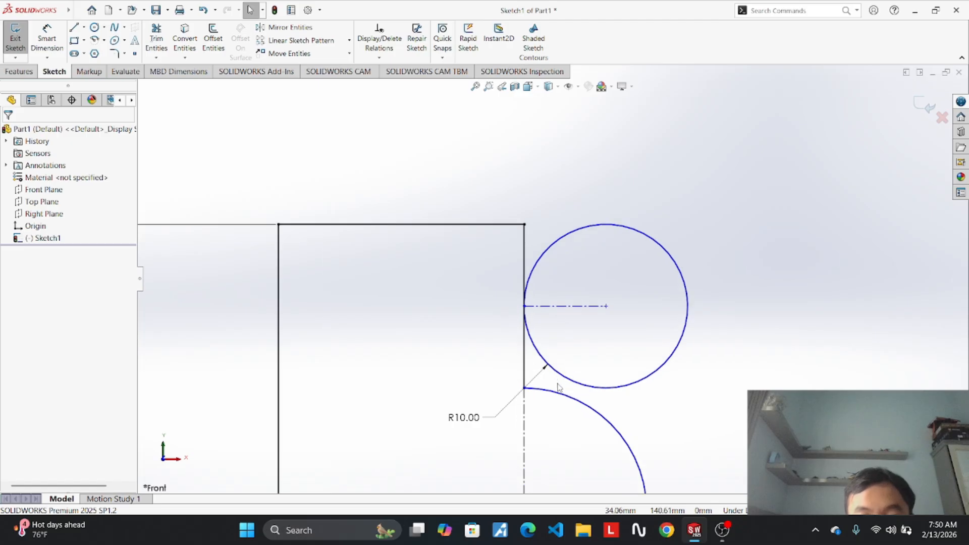
{"action": "left_click", "coordinate": [577, 383]}
{"action": "left_click", "coordinate": [565, 395], "text": "ctrl"}
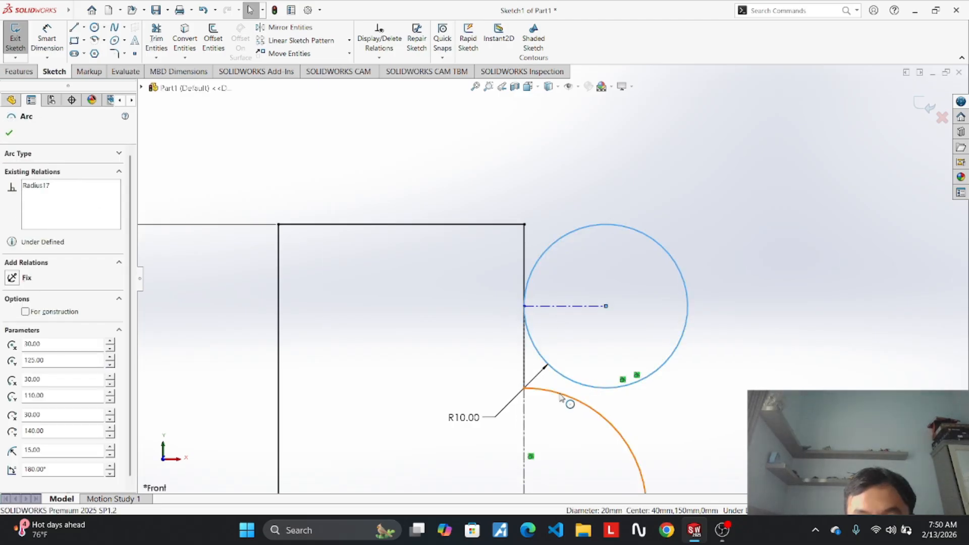
{"action": "left_click", "coordinate": [38, 341]}
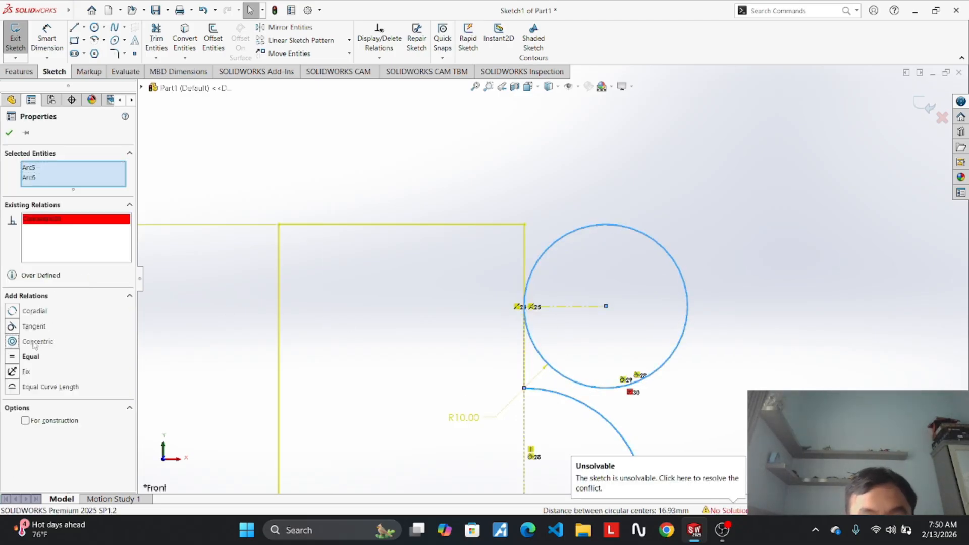
{"action": "key", "text": "ctrl+z"}
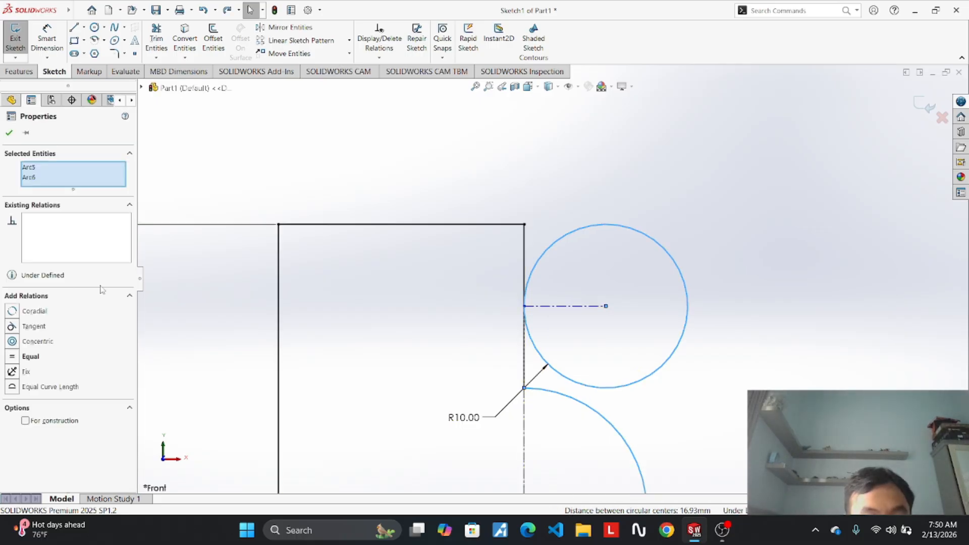
Add a tangent relation between the upper R10 circle and the R15 arc.
{"action": "left_click", "coordinate": [560, 373]}
{"action": "left_click", "coordinate": [567, 398]}
{"action": "key", "text": "Escape"}
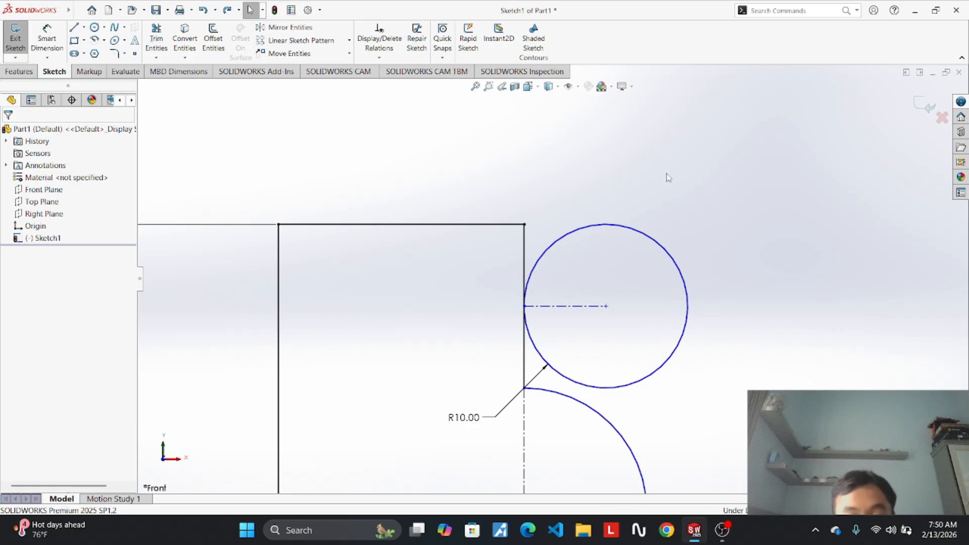
{"action": "left_click", "coordinate": [586, 385]}
{"action": "left_click", "coordinate": [569, 398], "text": "ctrl"}
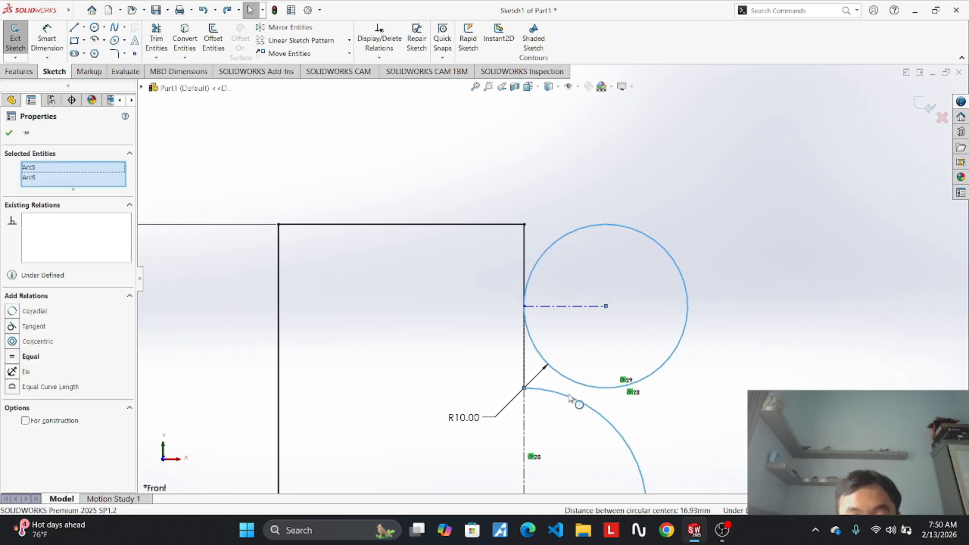
{"action": "left_click", "coordinate": [26, 327]}
{"action": "scroll", "coordinate": [638, 282], "scroll_direction": "down", "scroll_amount": 3}
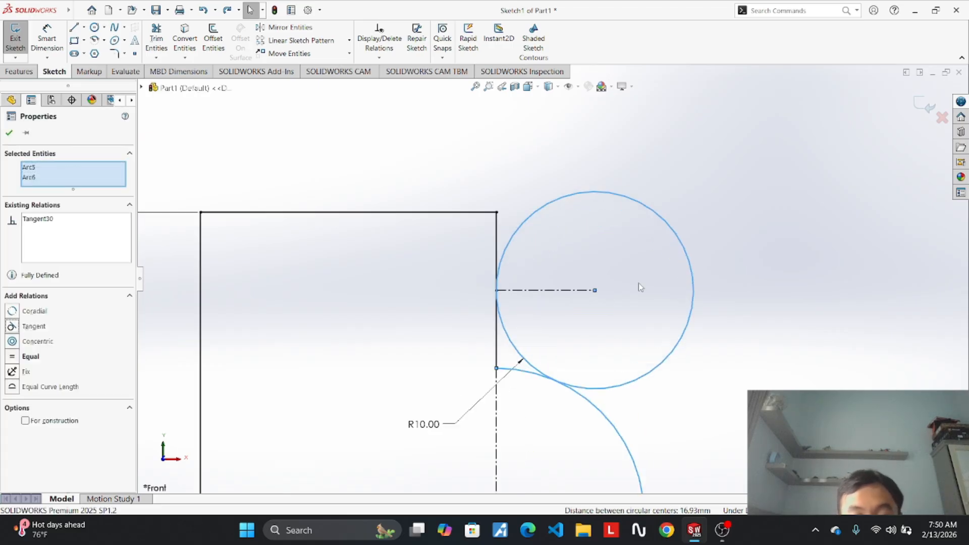
{"action": "scroll", "coordinate": [570, 399], "scroll_direction": "up", "scroll_amount": 2}
{"action": "scroll", "coordinate": [569, 401], "scroll_direction": "down", "scroll_amount": 5}
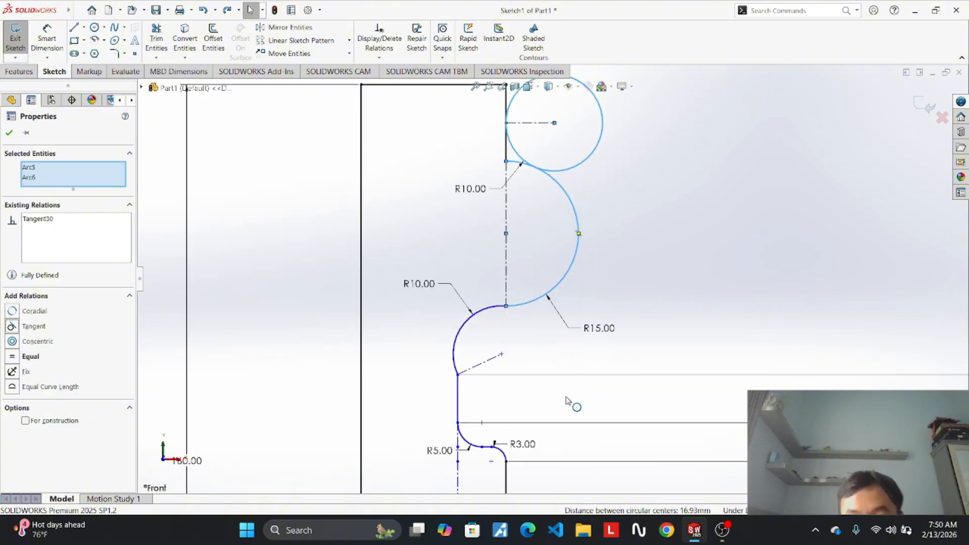
Undo the upper circle's tangent relation, and dimension the vertical distance between the R15 arc's lower endpoint and the R3 fillet's lower endpoint.
{"action": "scroll", "coordinate": [550, 310], "scroll_direction": "up", "scroll_amount": 3}
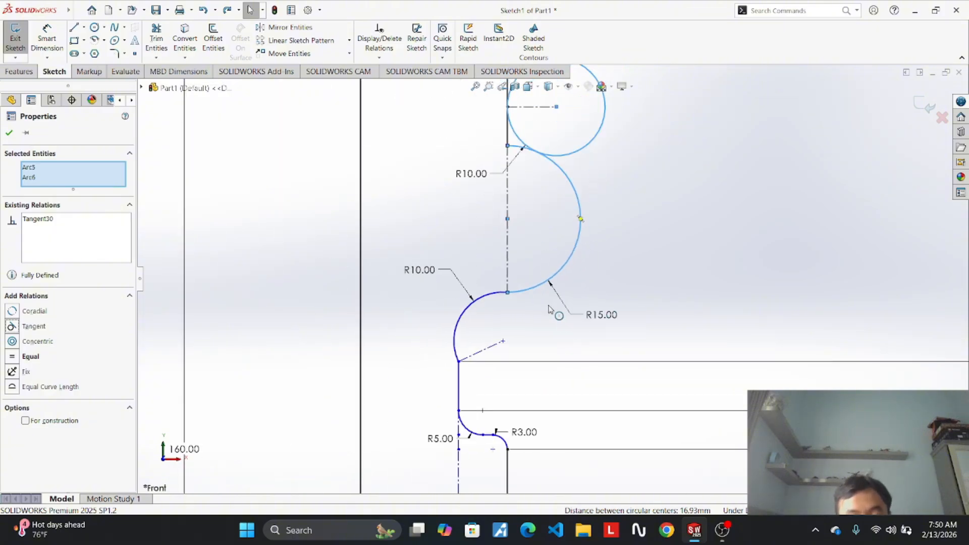
{"action": "key", "text": "ctrl+z"}
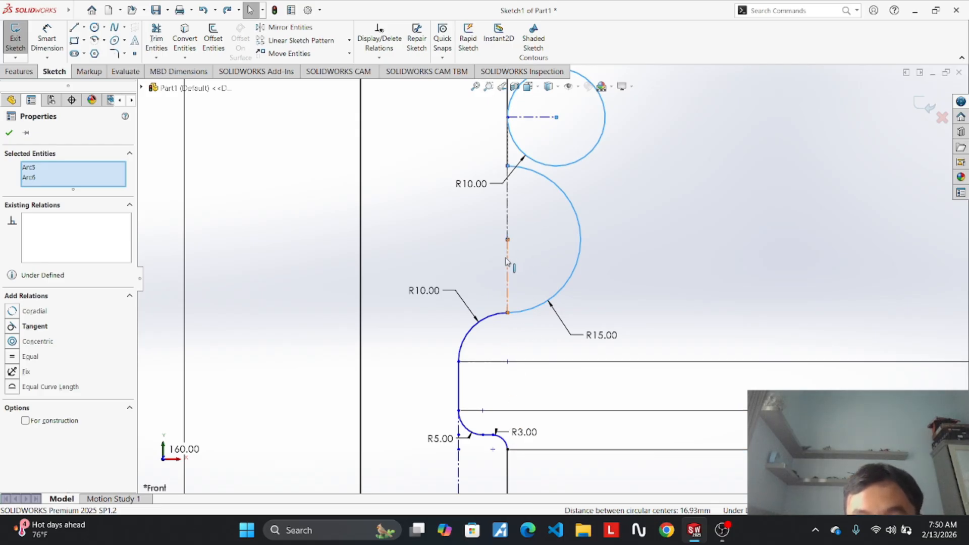
{"action": "left_click", "coordinate": [47, 38]}
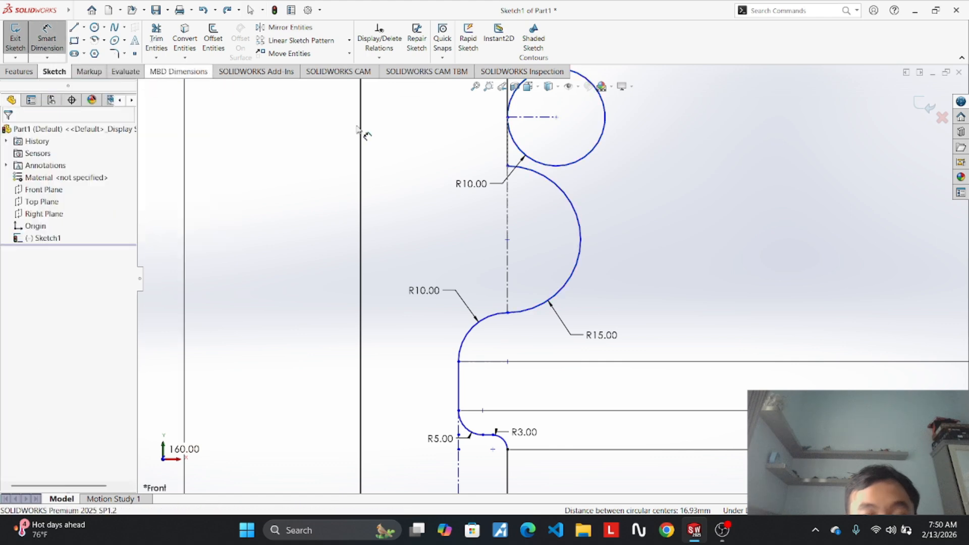
{"action": "left_click", "coordinate": [508, 314]}
{"action": "left_click", "coordinate": [509, 451]}
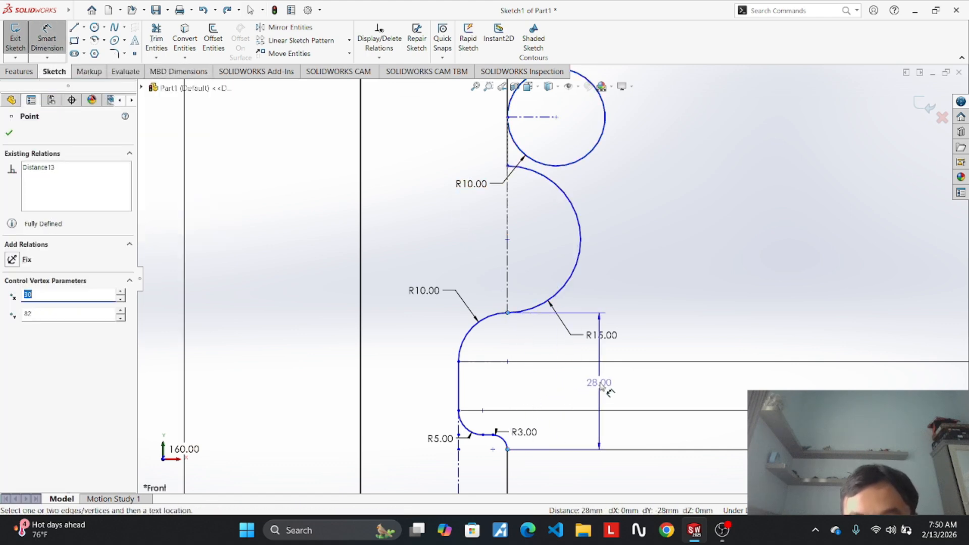
{"action": "left_click", "coordinate": [672, 384]}
{"action": "key", "text": "Return"}
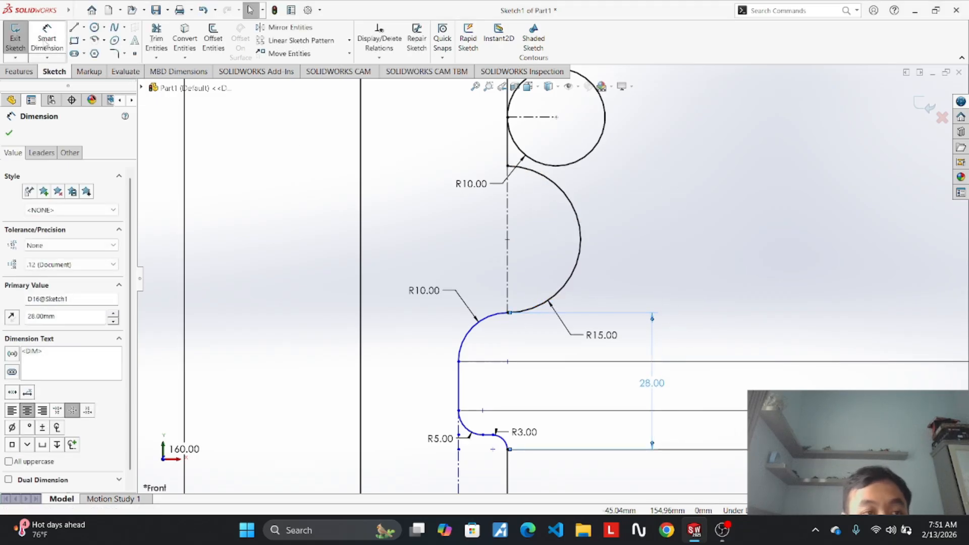
{"action": "key", "text": "Escape"}
Try to dimension the vertical distance between the R15 arc's two endpoints, and cancel the dimension.
{"action": "left_click", "coordinate": [508, 313]}
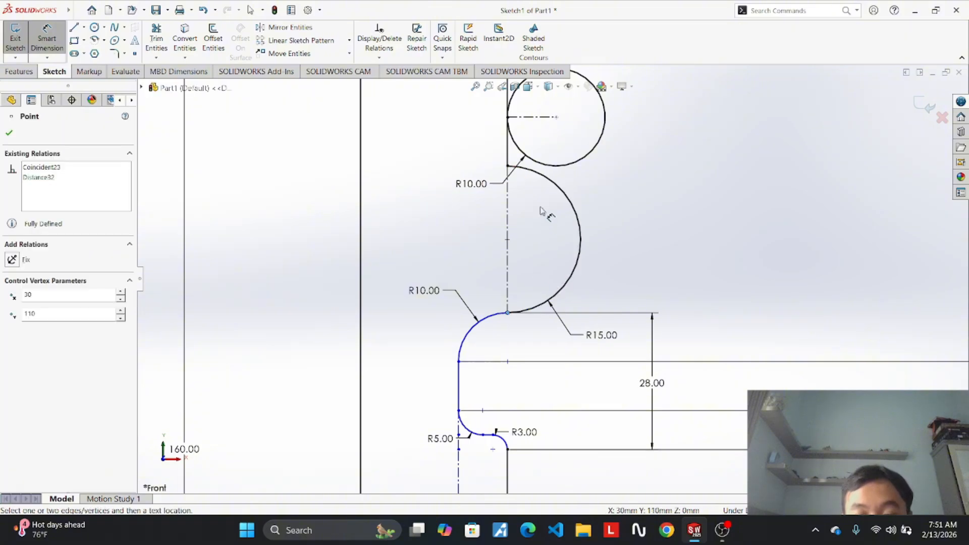
{"action": "left_click", "coordinate": [508, 166]}
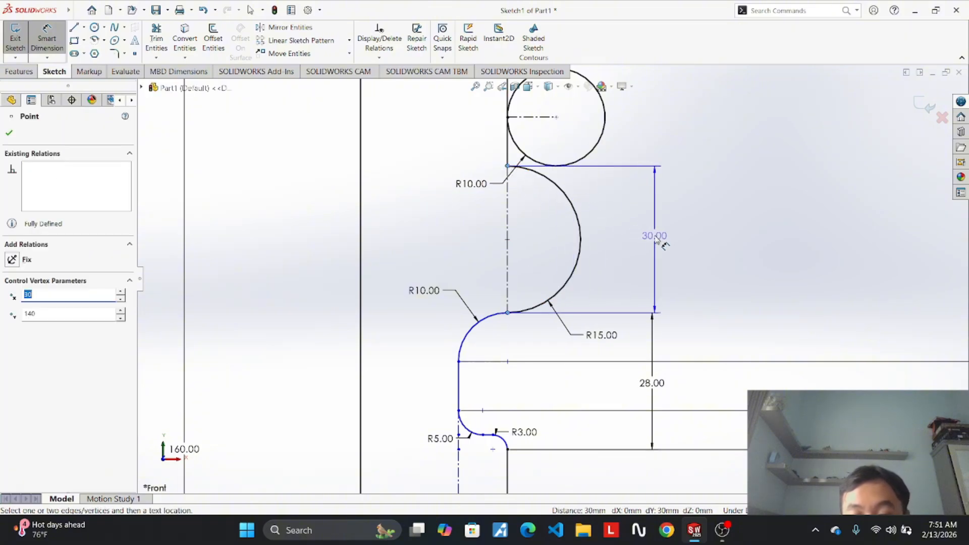
{"action": "left_click", "coordinate": [649, 240]}
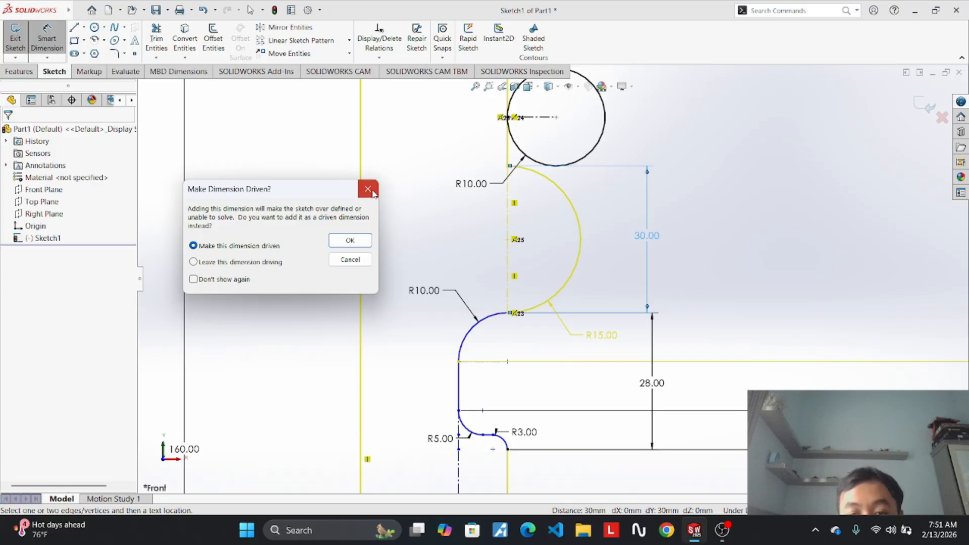
{"action": "left_click", "coordinate": [368, 190]}
{"action": "scroll", "coordinate": [694, 275], "scroll_direction": "up", "scroll_amount": 5}
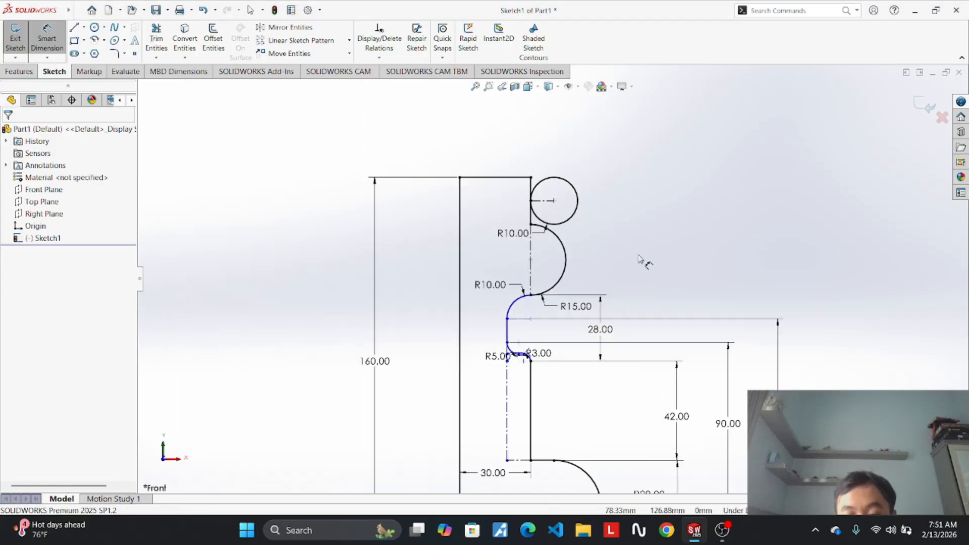
{"action": "scroll", "coordinate": [574, 264], "scroll_direction": "down", "scroll_amount": 2}
{"action": "scroll", "coordinate": [562, 267], "scroll_direction": "up", "scroll_amount": 4}
{"action": "scroll", "coordinate": [554, 260], "scroll_direction": "down", "scroll_amount": 8}
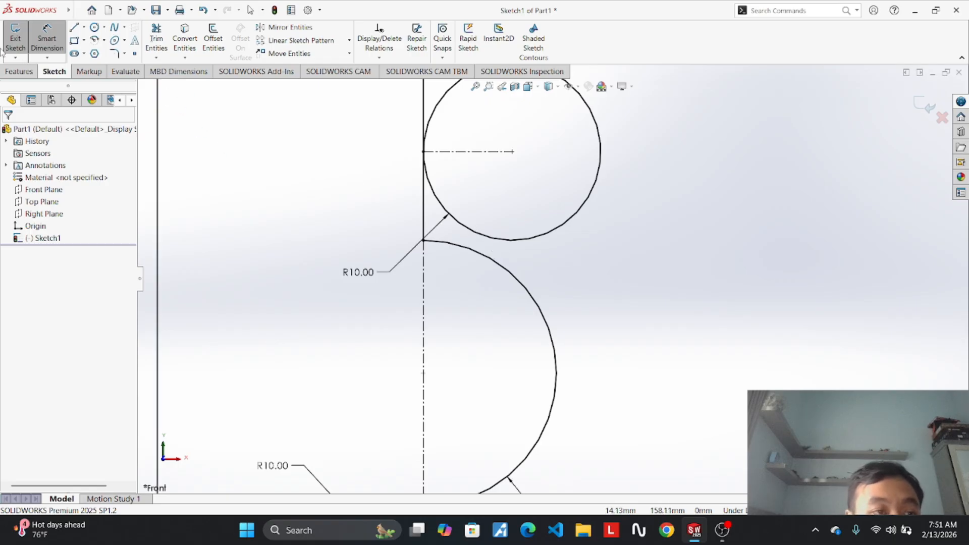
Try a tangent relation between the upper R10 circle and the R15 arc, and remove that relation.
{"action": "key", "text": "Escape"}
{"action": "left_click", "coordinate": [481, 239]}
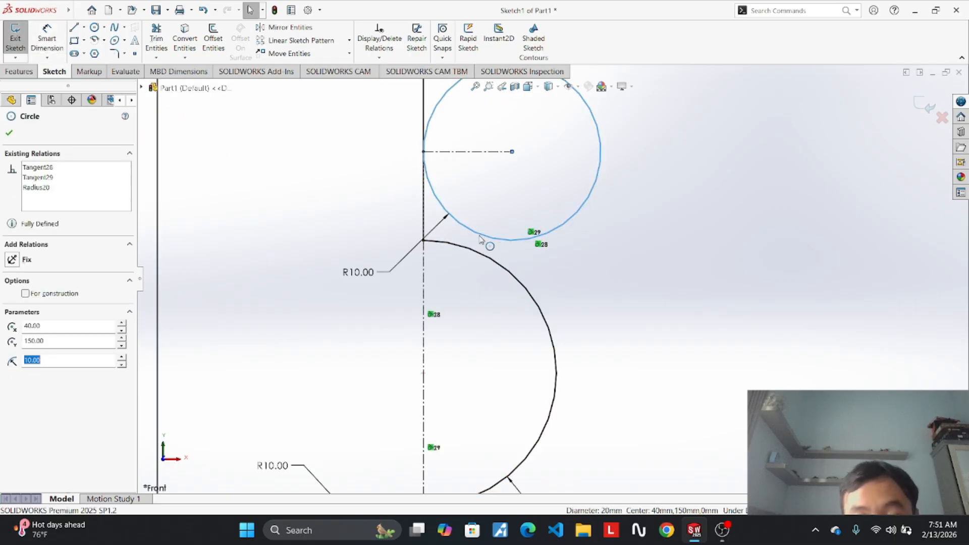
{"action": "left_click", "coordinate": [476, 251], "text": "ctrl"}
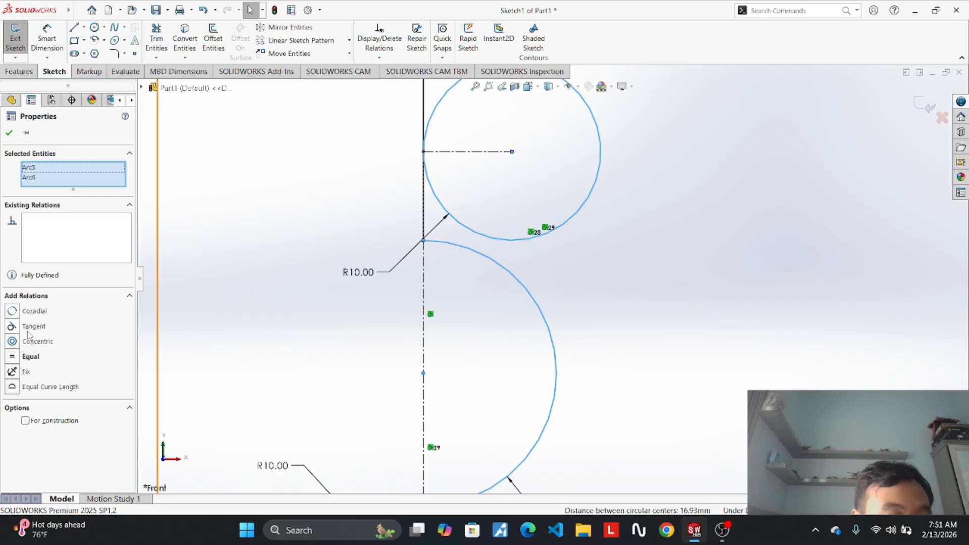
{"action": "left_click", "coordinate": [31, 327]}
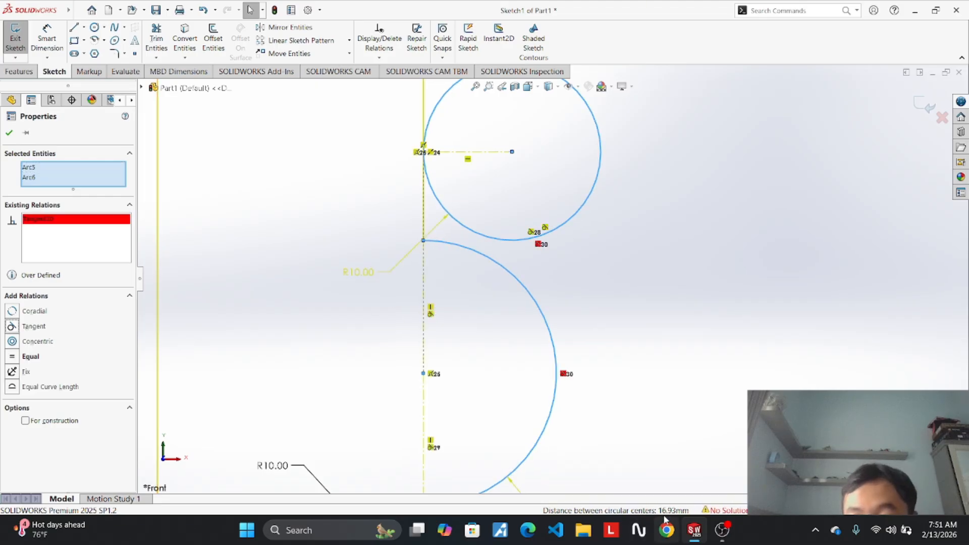
{"action": "scroll", "coordinate": [692, 412], "scroll_direction": "down", "scroll_amount": 10}
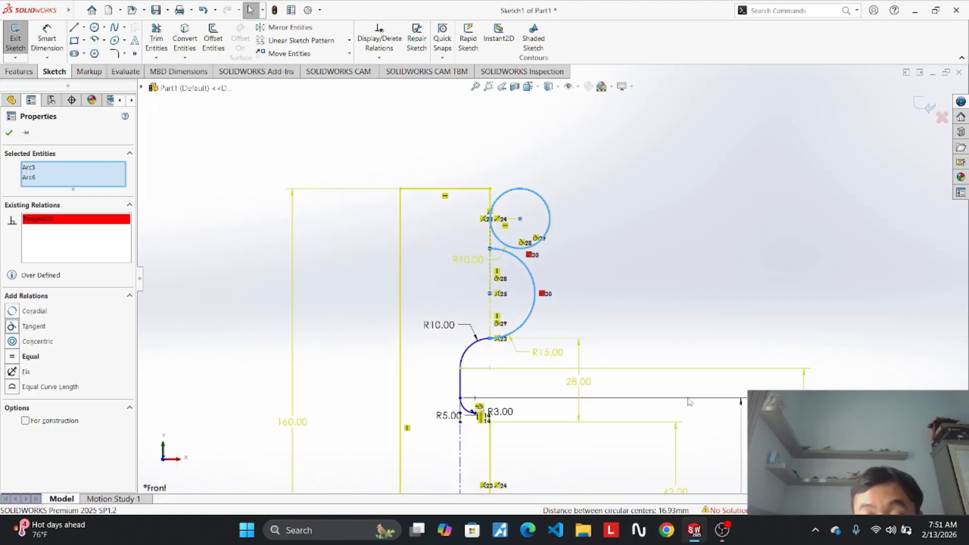
{"action": "scroll", "coordinate": [592, 343], "scroll_direction": "up", "scroll_amount": 3}
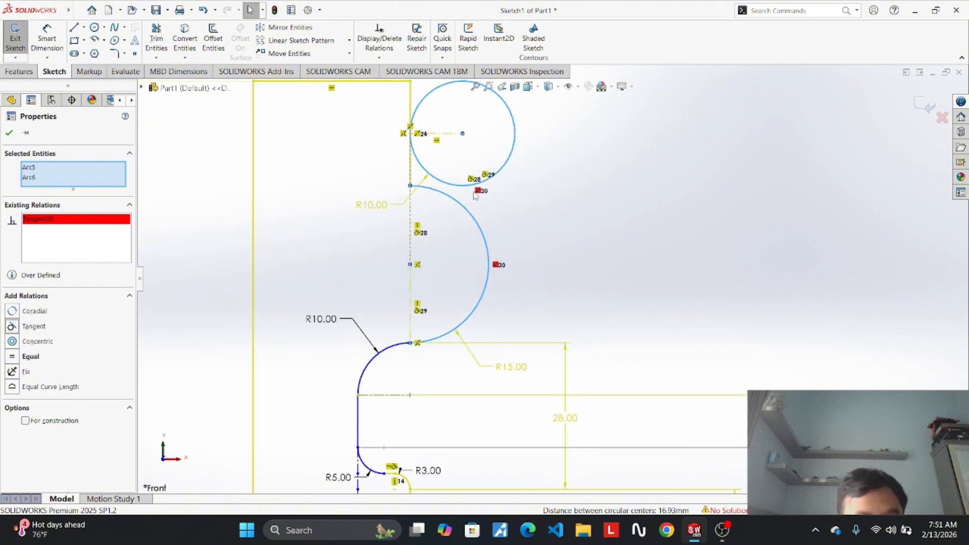
{"action": "key", "text": "Delete"}
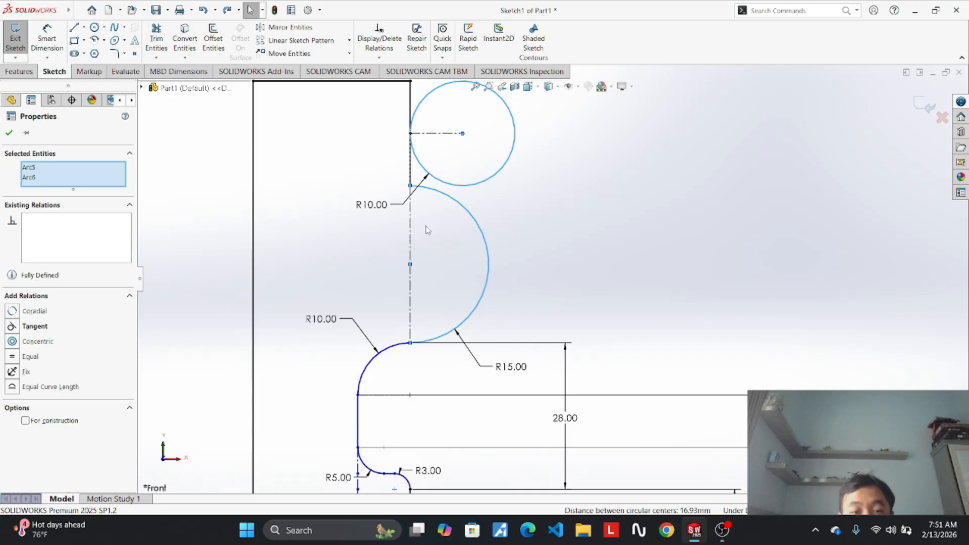
Undo the edits back to the full R15 circle without the upper circle, keeping the vertical line inside it trimmed.
{"action": "key", "text": "ctrl+z"}
{"action": "key", "text": "ctrl+z"}
{"action": "key", "text": "ctrl+z"}
{"action": "key", "text": "ctrl+z"}
{"action": "key", "text": "ctrl+z"}
{"action": "key", "text": "ctrl+z"}
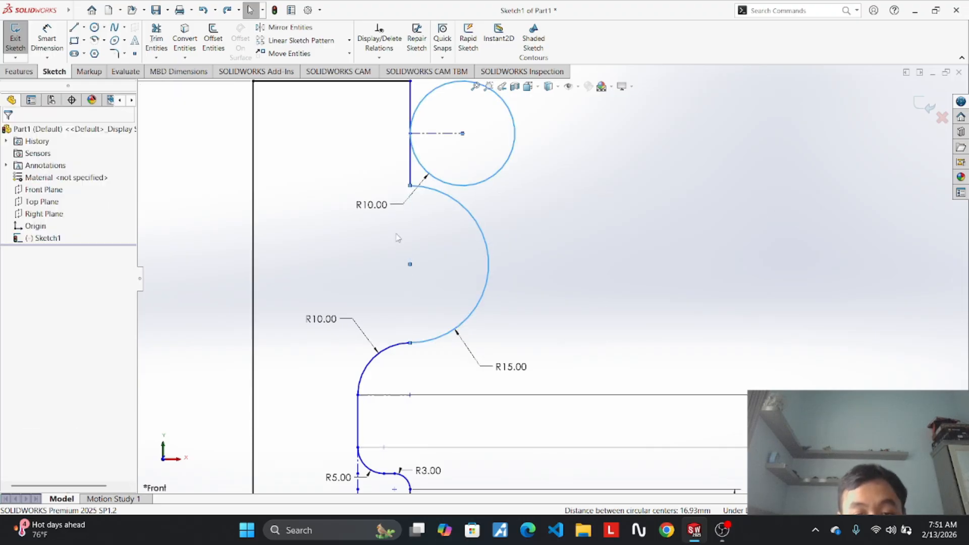
{"action": "key", "text": "ctrl+z"}
{"action": "key", "text": "ctrl+z"}
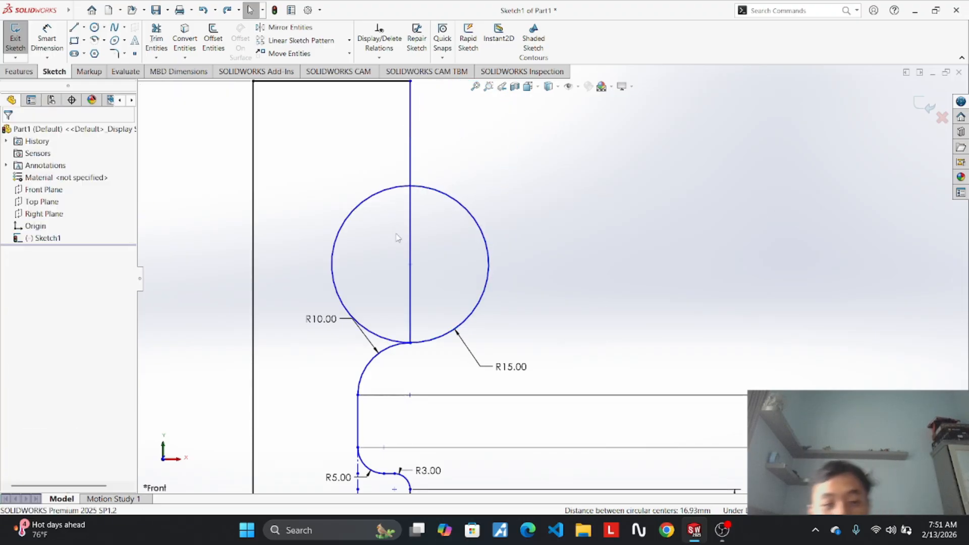
{"action": "left_click", "coordinate": [227, 10]}
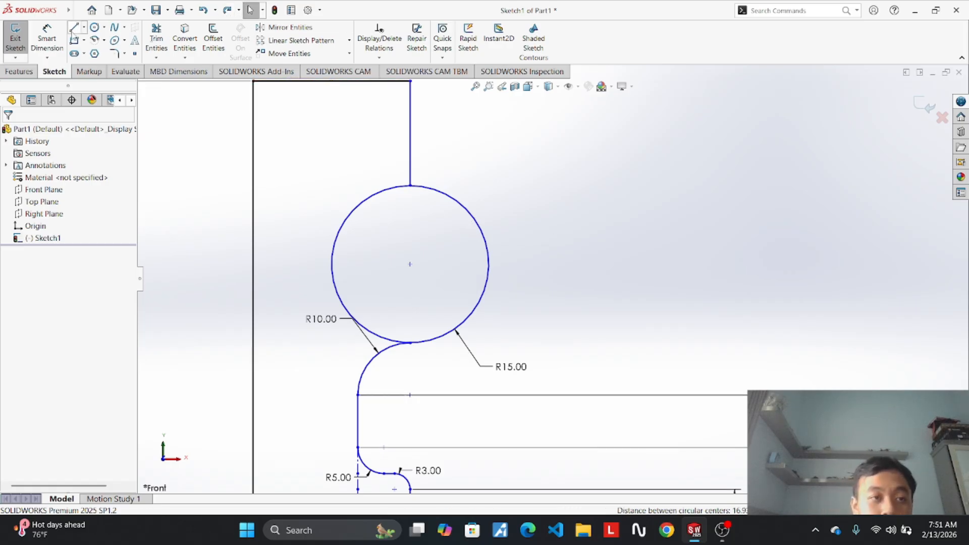
Draw a horizontal construction line about 10 mm long outward from the vertical edge above the R15 circle.
{"action": "scroll", "coordinate": [403, 136], "scroll_direction": "down", "scroll_amount": 3}
{"action": "scroll", "coordinate": [537, 242], "scroll_direction": "up", "scroll_amount": 3}
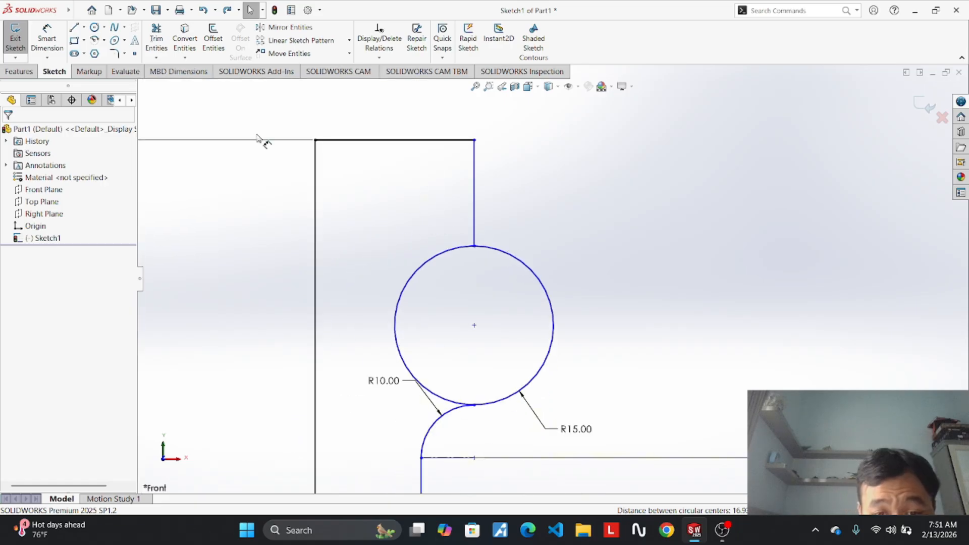
{"action": "left_click", "coordinate": [83, 28]}
{"action": "left_click", "coordinate": [98, 50]}
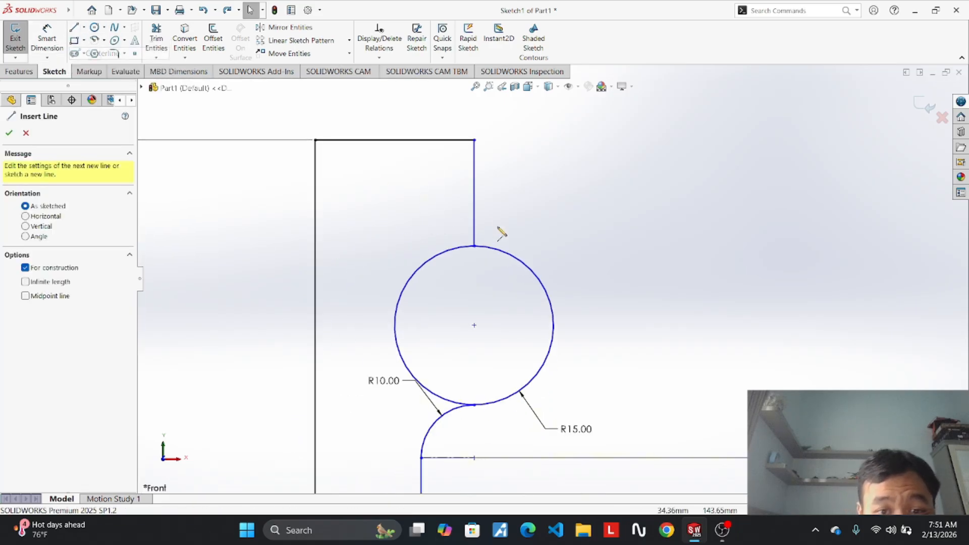
{"action": "left_click", "coordinate": [475, 204]}
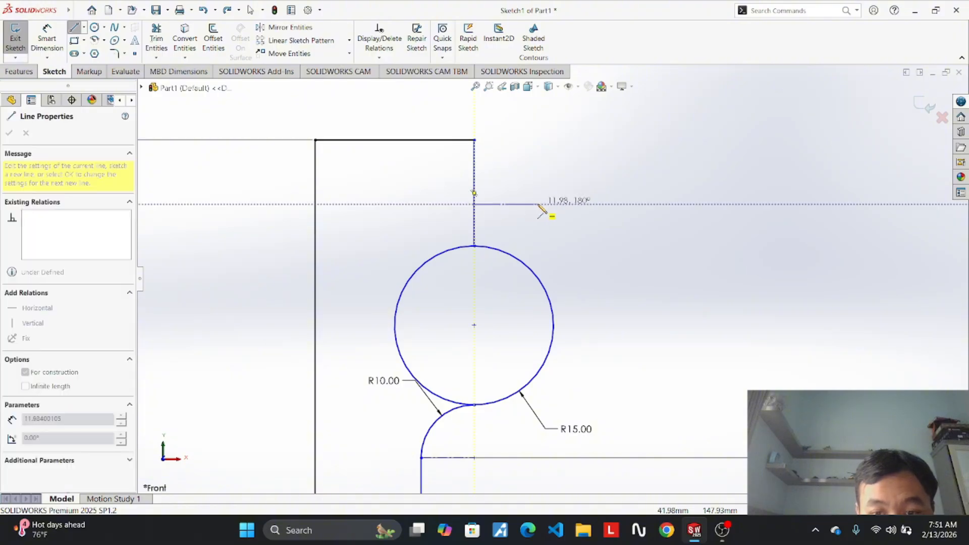
{"action": "left_click", "coordinate": [527, 204]}
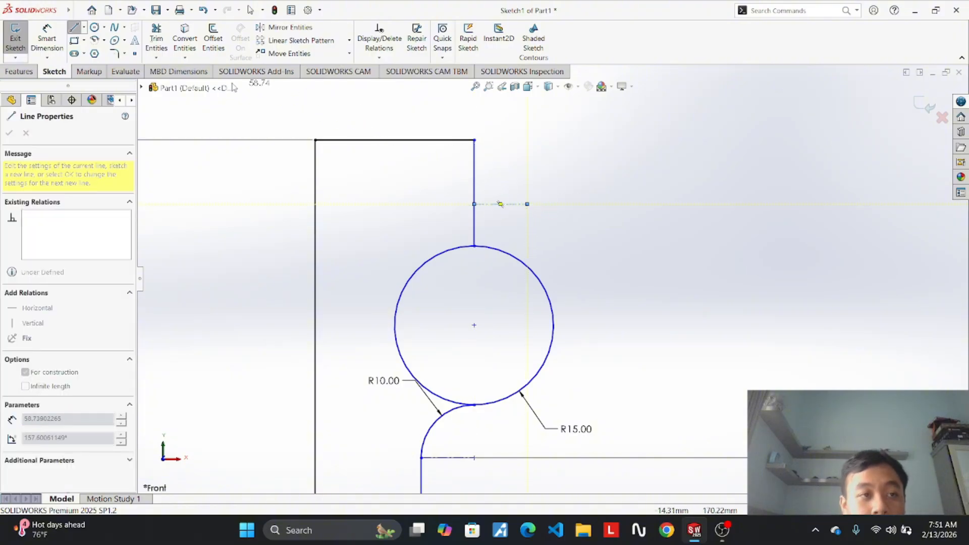
{"action": "key", "text": "Escape"}
Draw a circle centred on the construction line's free end and set its radius to 10 mm.
{"action": "left_click", "coordinate": [94, 27]}
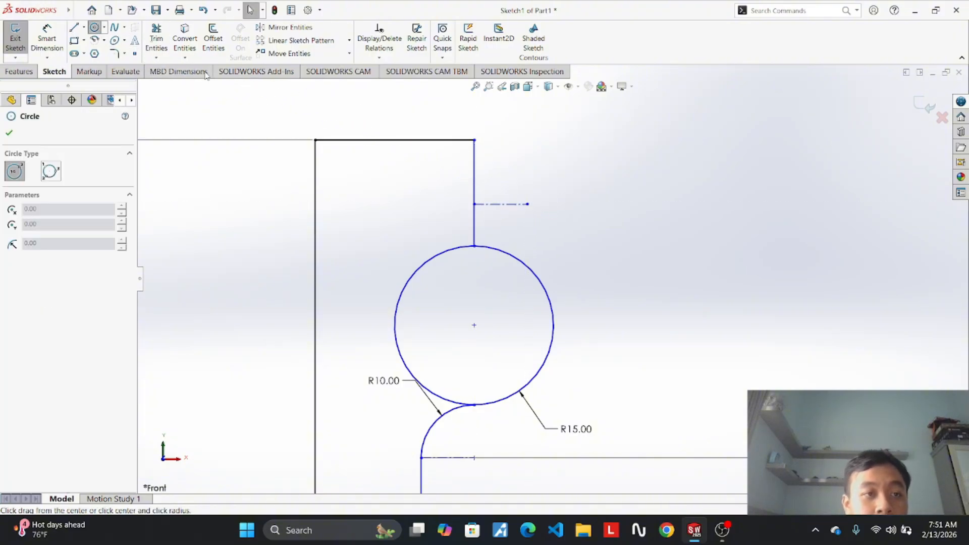
{"action": "left_click", "coordinate": [528, 204]}
{"action": "left_click", "coordinate": [560, 244]}
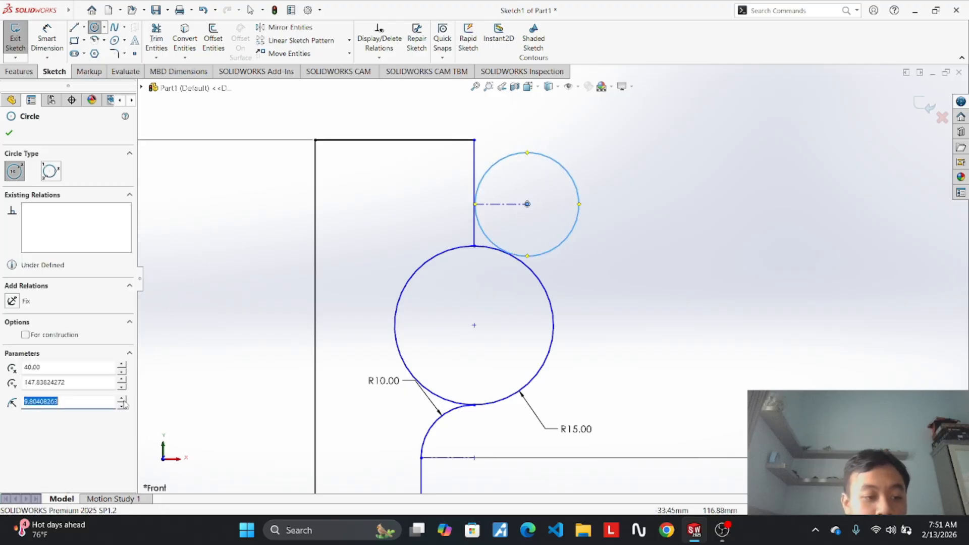
{"action": "key", "text": "Return"}
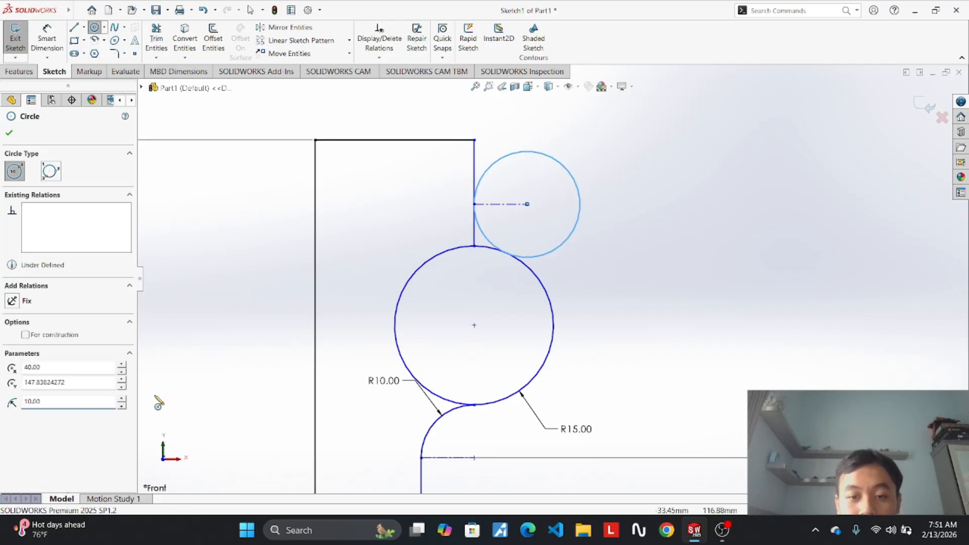
{"action": "left_click", "coordinate": [577, 278]}
{"action": "key", "text": "Escape"}
Add a tangent relation between the upper 10 mm radius circle and the R15 circle, and inspect their contact point.
{"action": "scroll", "coordinate": [535, 206], "scroll_direction": "down", "scroll_amount": 5}
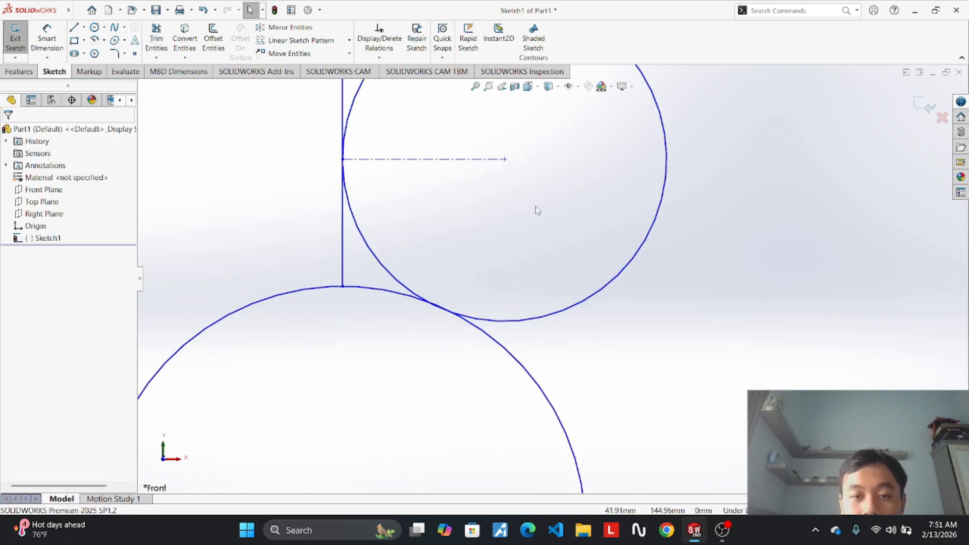
{"action": "scroll", "coordinate": [313, 442], "scroll_direction": "down", "scroll_amount": 8}
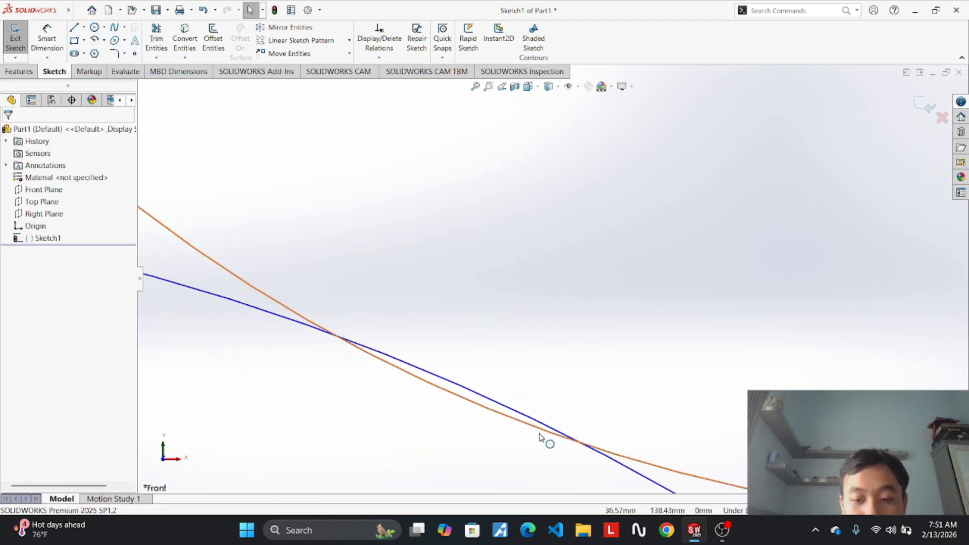
{"action": "scroll", "coordinate": [502, 384], "scroll_direction": "up", "scroll_amount": 3}
{"action": "scroll", "coordinate": [515, 342], "scroll_direction": "down", "scroll_amount": 5}
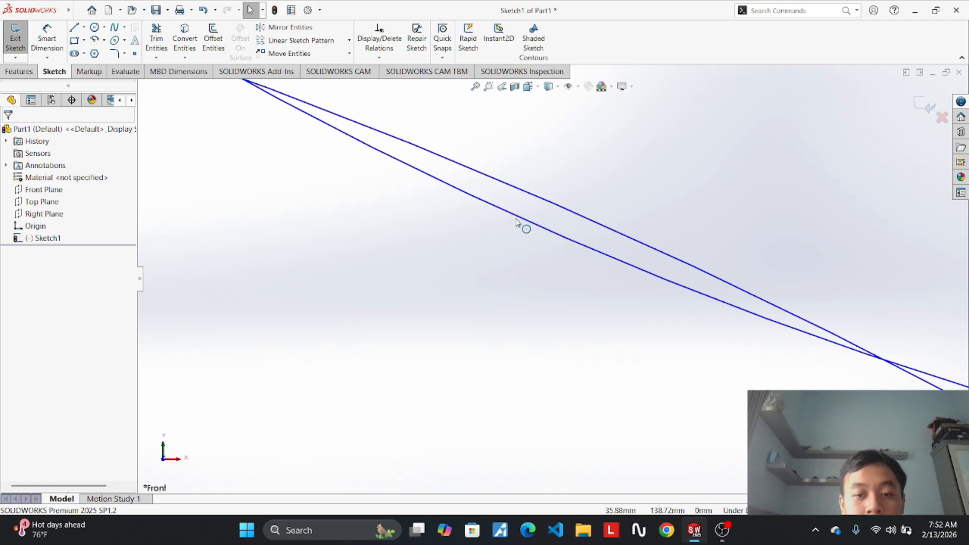
{"action": "left_click", "coordinate": [514, 218]}
{"action": "left_click", "coordinate": [521, 192], "text": "ctrl"}
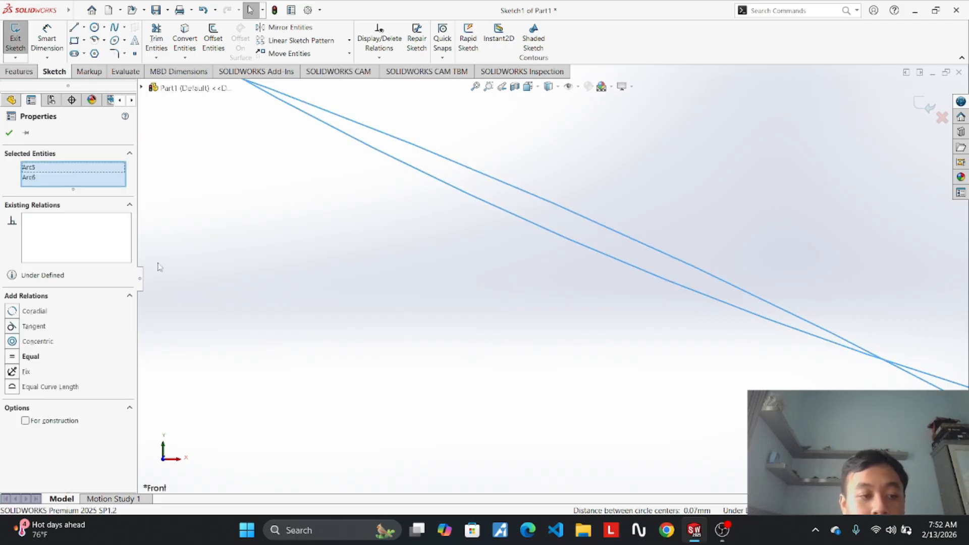
{"action": "left_click", "coordinate": [30, 327]}
{"action": "scroll", "coordinate": [398, 245], "scroll_direction": "up", "scroll_amount": 10}
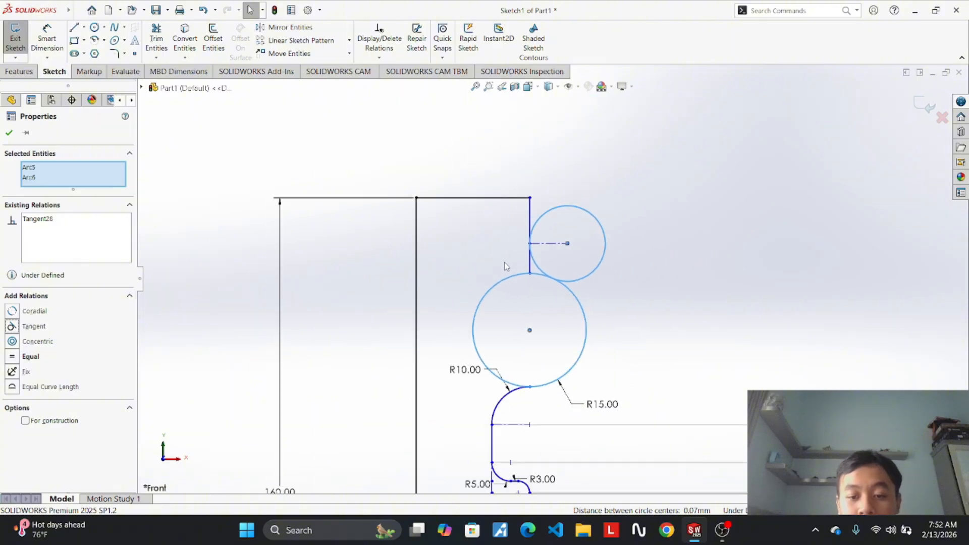
{"action": "scroll", "coordinate": [581, 287], "scroll_direction": "up", "scroll_amount": 3}
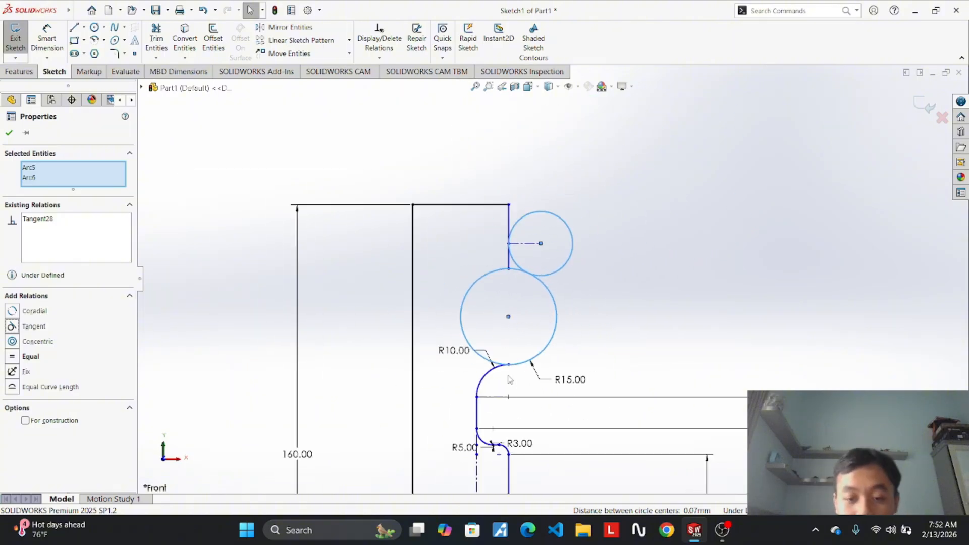
{"action": "scroll", "coordinate": [510, 380], "scroll_direction": "down", "scroll_amount": 4}
{"action": "scroll", "coordinate": [525, 335], "scroll_direction": "up", "scroll_amount": 1}
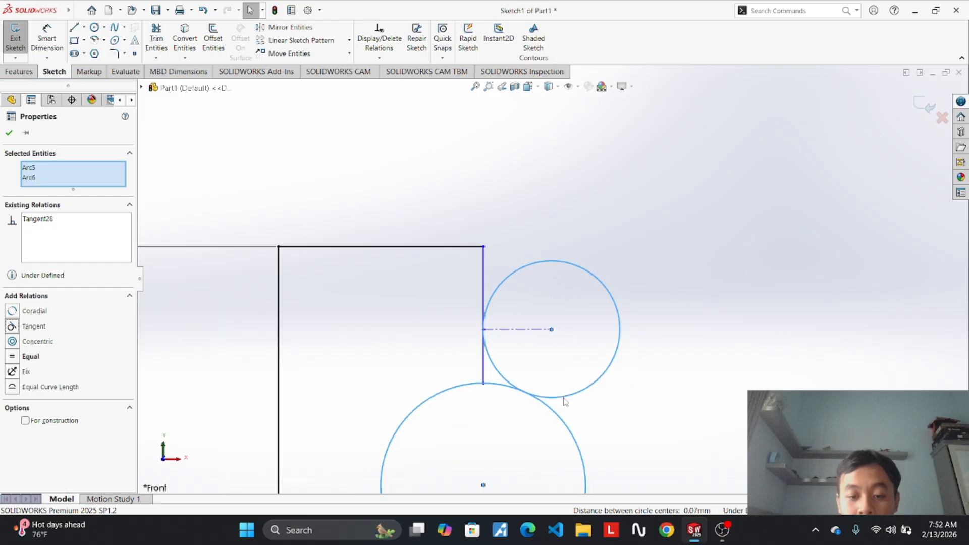
{"action": "scroll", "coordinate": [566, 402], "scroll_direction": "down", "scroll_amount": 6}
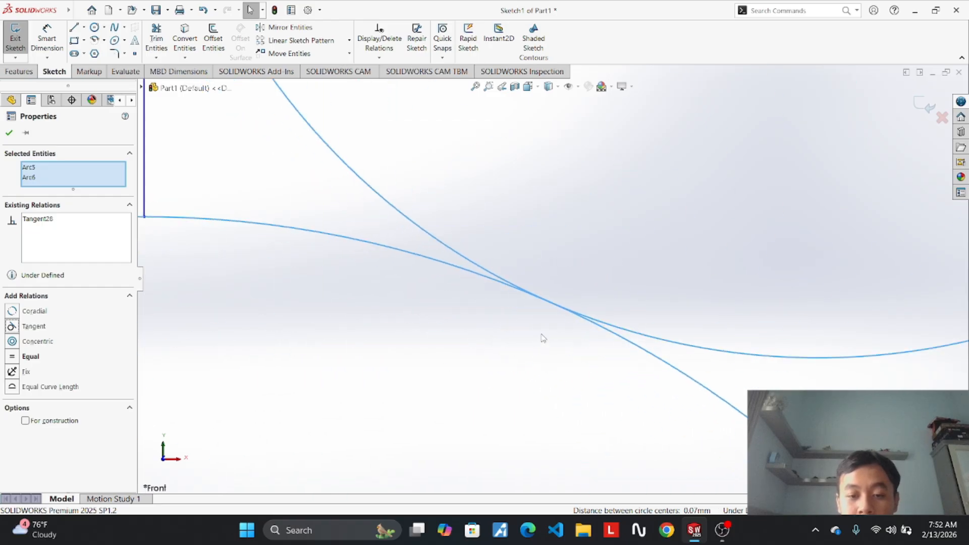
{"action": "scroll", "coordinate": [543, 338], "scroll_direction": "up", "scroll_amount": 5}
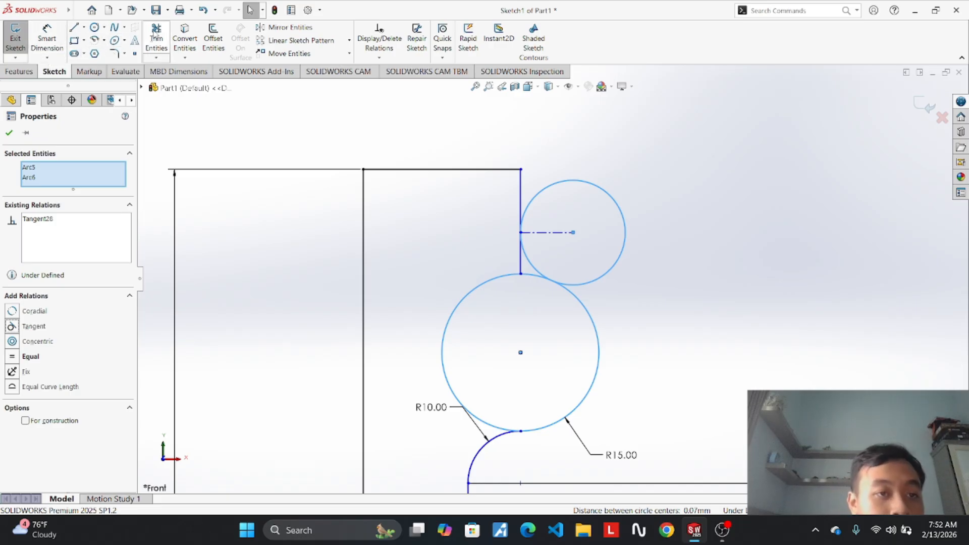
Trim the upper 10 mm radius circle and the R15 circle to one continuous S-shaped edge, and trim away the upper horizontal construction line.
{"action": "left_click", "coordinate": [156, 37]}
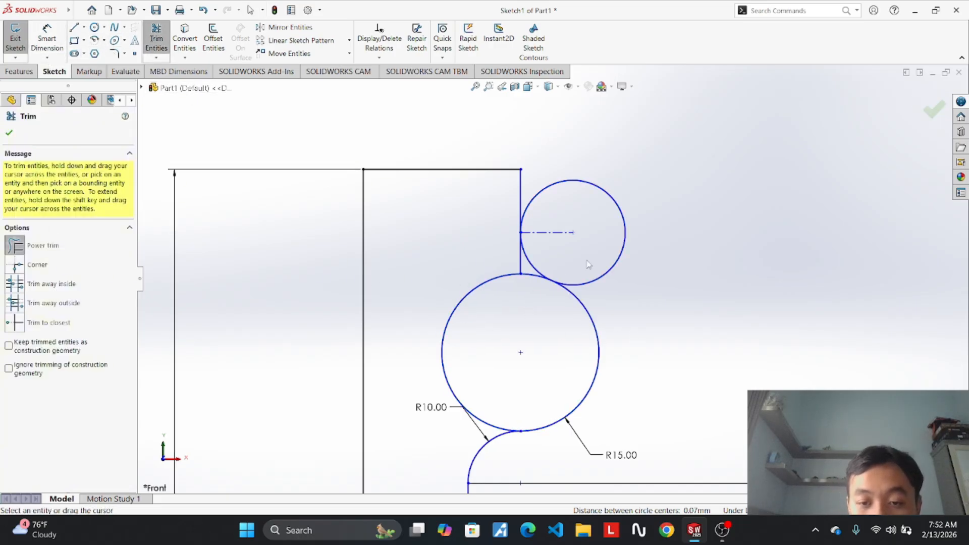
{"action": "mouse_move", "coordinate": [407, 288]}
{"action": "left_mouse_down"}
{"action": "mouse_move", "coordinate": [465, 347]}
{"action": "mouse_move", "coordinate": [516, 328]}
{"action": "mouse_move", "coordinate": [521, 277]}
{"action": "mouse_move", "coordinate": [515, 330]}
{"action": "left_mouse_up"}
{"action": "mouse_move", "coordinate": [651, 292]}
{"action": "left_mouse_down"}
{"action": "mouse_move", "coordinate": [617, 260]}
{"action": "mouse_move", "coordinate": [642, 337]}
{"action": "left_mouse_up"}
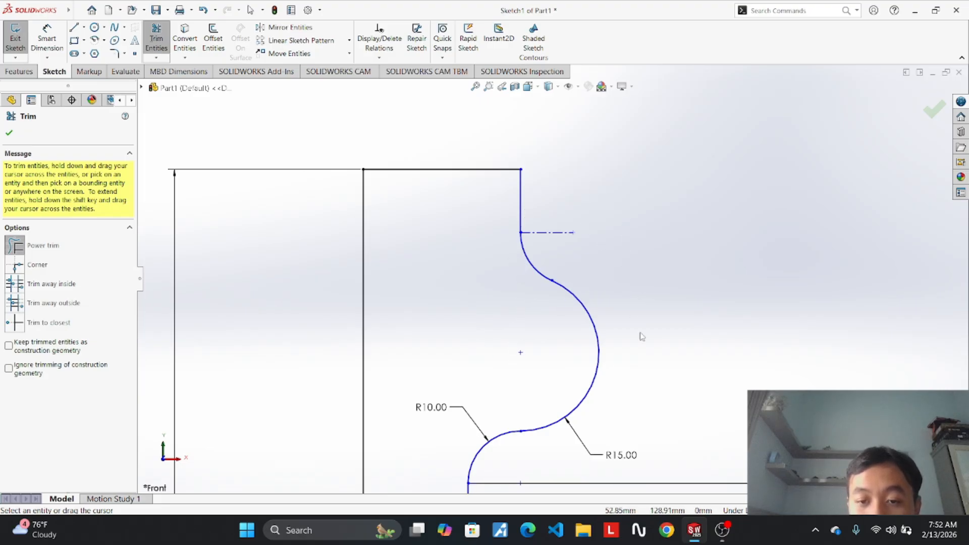
{"action": "left_click_drag", "start_coordinate": [553, 202], "coordinate": [584, 254]}
{"action": "scroll", "coordinate": [633, 236], "scroll_direction": "up", "scroll_amount": 2}
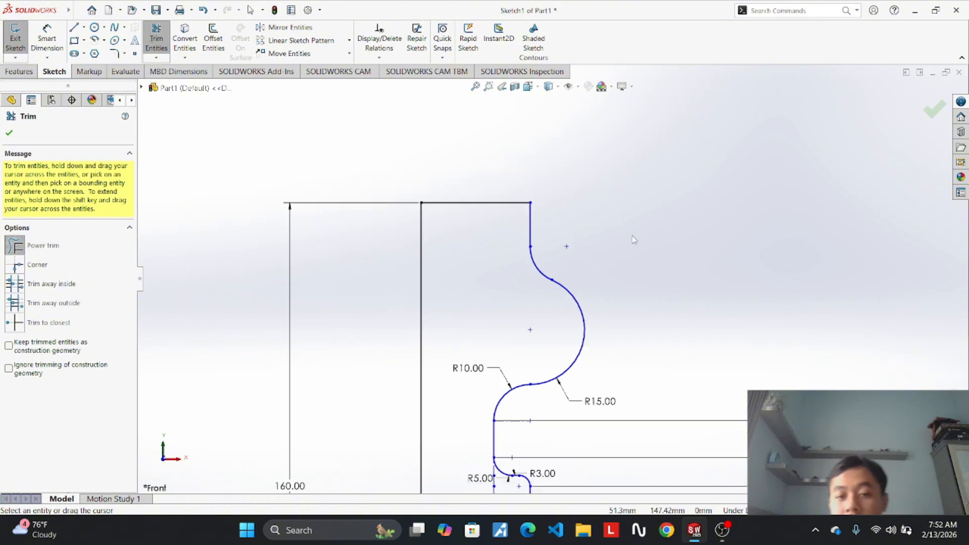
Check the Projek 1 Part 5 sketch, return to Part1, and dimension the vertical distance from the R15 arc's lower end to the top corner.
{"action": "mouse_move", "coordinate": [696, 531]}
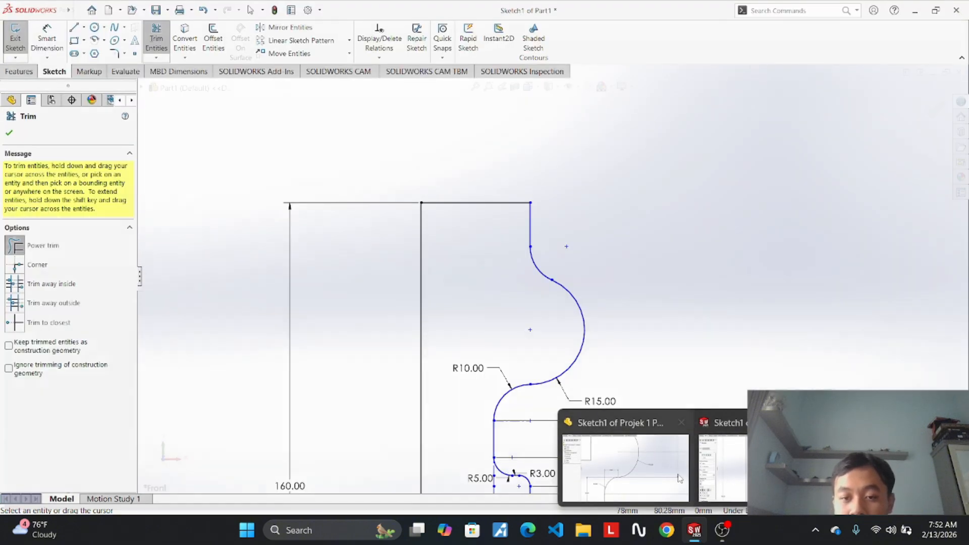
{"action": "mouse_move", "coordinate": [673, 479]}
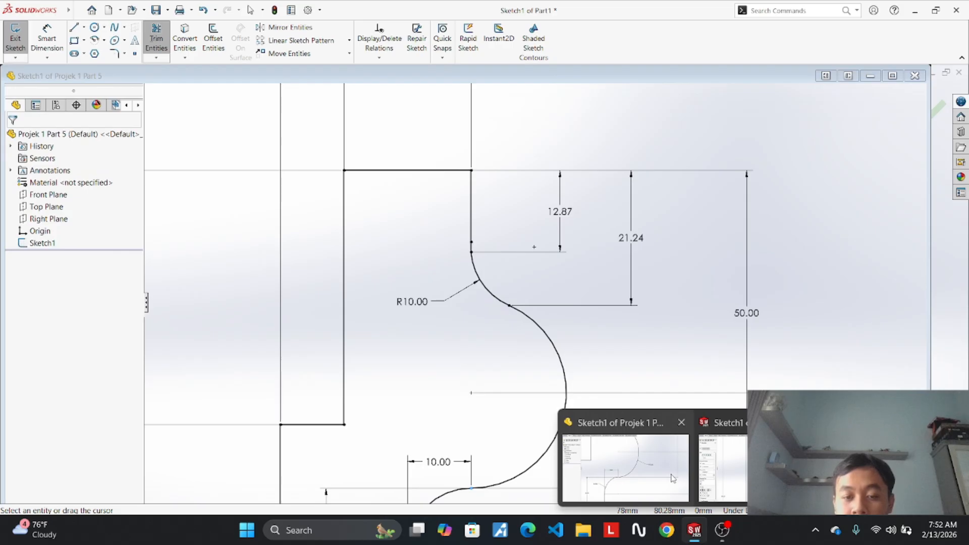
{"action": "left_click", "coordinate": [673, 479]}
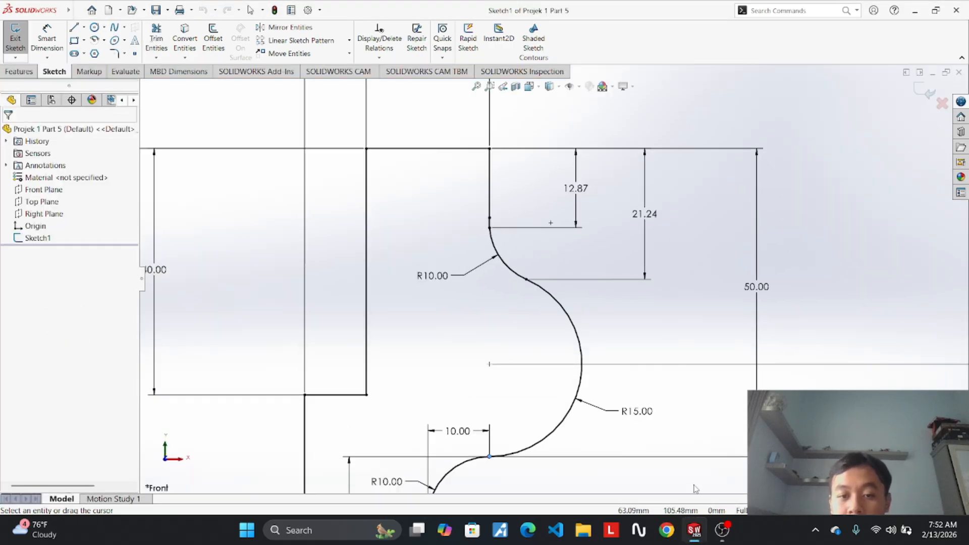
{"action": "mouse_move", "coordinate": [697, 536]}
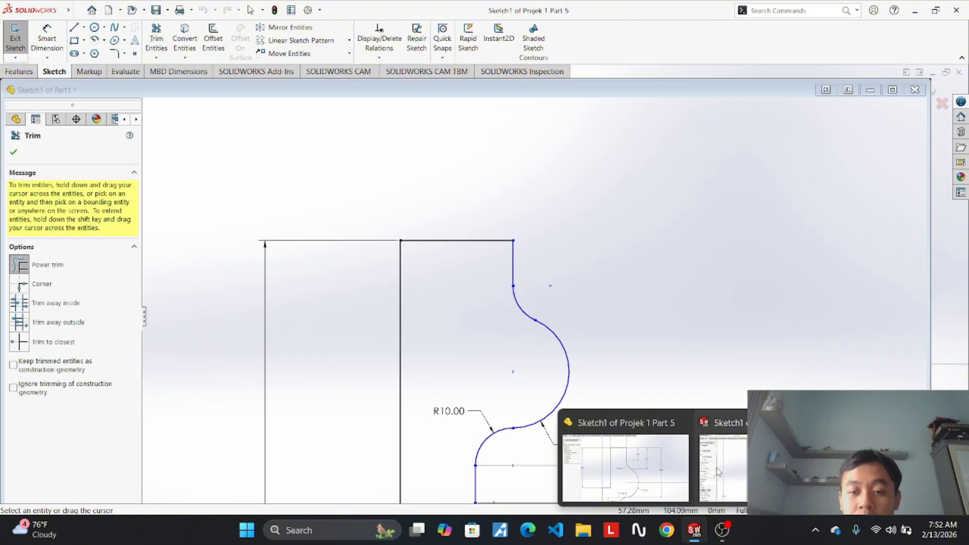
{"action": "left_click", "coordinate": [718, 472]}
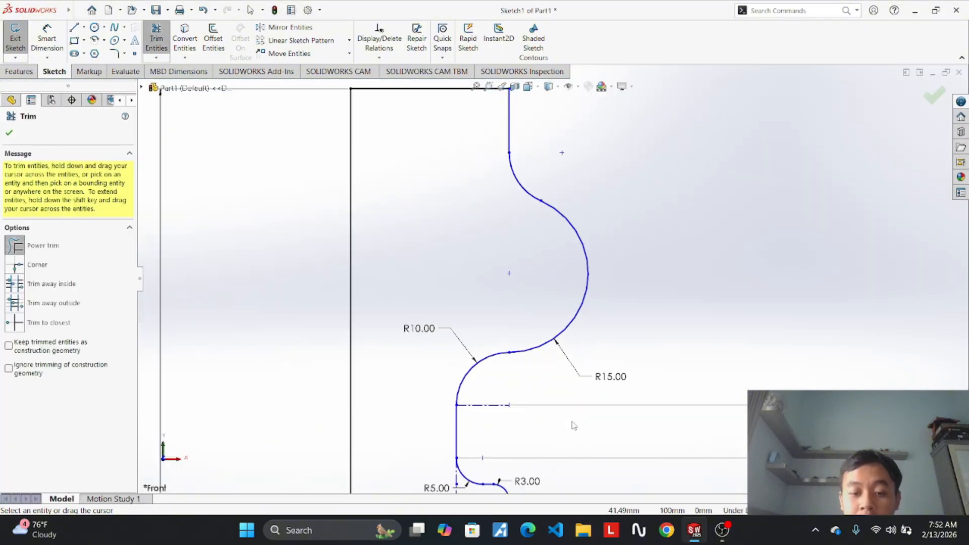
{"action": "left_click", "coordinate": [47, 38]}
{"action": "left_click", "coordinate": [522, 331]}
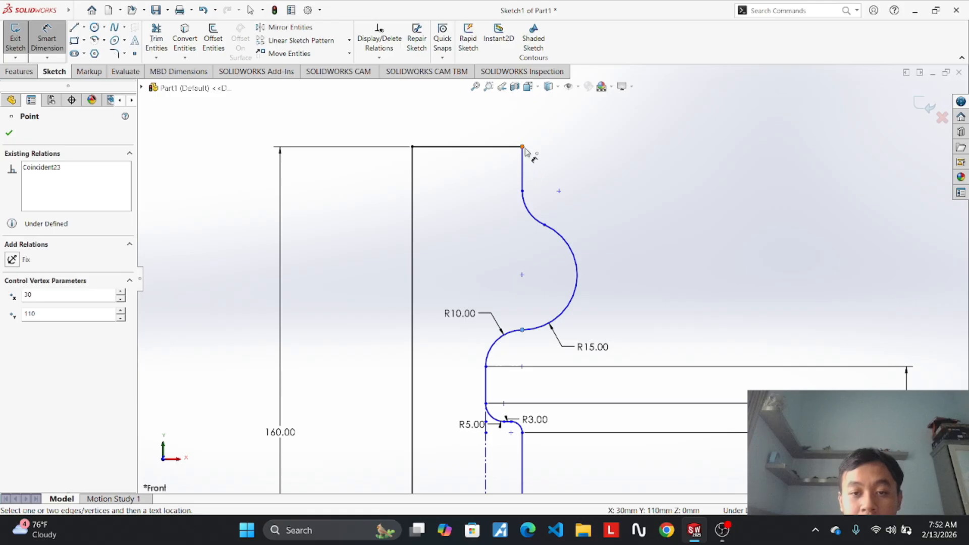
{"action": "left_click", "coordinate": [524, 148]}
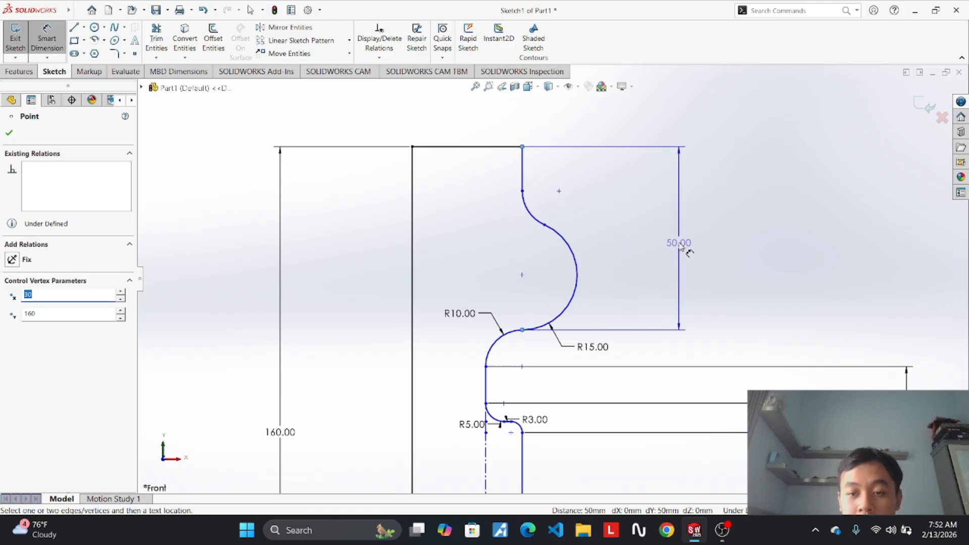
{"action": "left_click", "coordinate": [682, 246]}
{"action": "key", "text": "Return"}
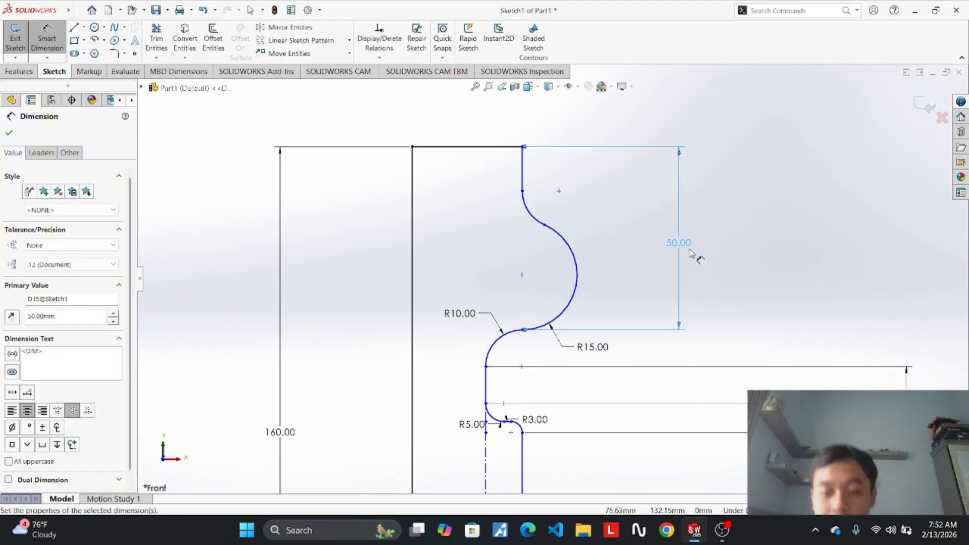
{"action": "scroll", "coordinate": [563, 318], "scroll_direction": "up", "scroll_amount": 3}
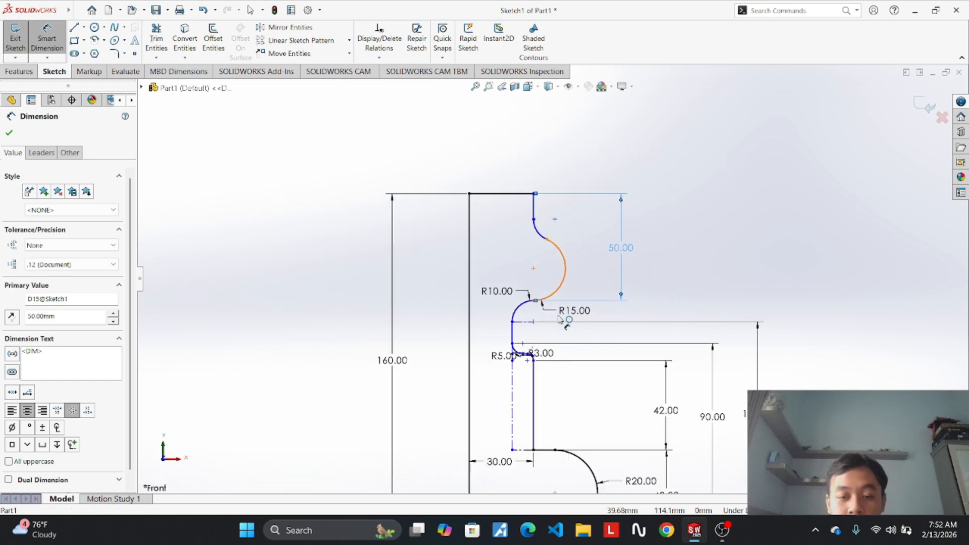
{"action": "scroll", "coordinate": [561, 354], "scroll_direction": "down", "scroll_amount": 3}
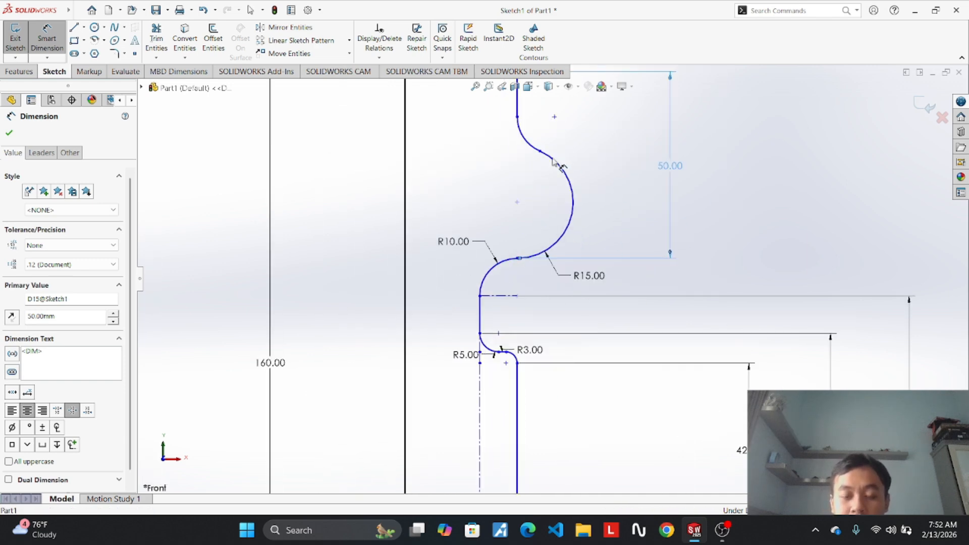
{"action": "scroll", "coordinate": [547, 160], "scroll_direction": "up", "scroll_amount": 4}
{"action": "scroll", "coordinate": [550, 162], "scroll_direction": "down", "scroll_amount": 3}
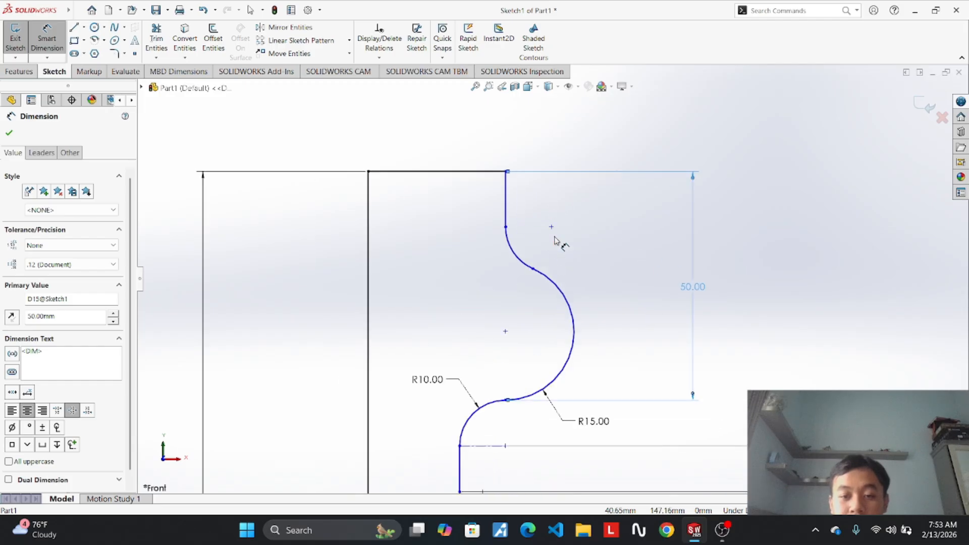
{"action": "scroll", "coordinate": [541, 388], "scroll_direction": "up", "scroll_amount": 2}
{"action": "scroll", "coordinate": [556, 302], "scroll_direction": "down", "scroll_amount": 4}
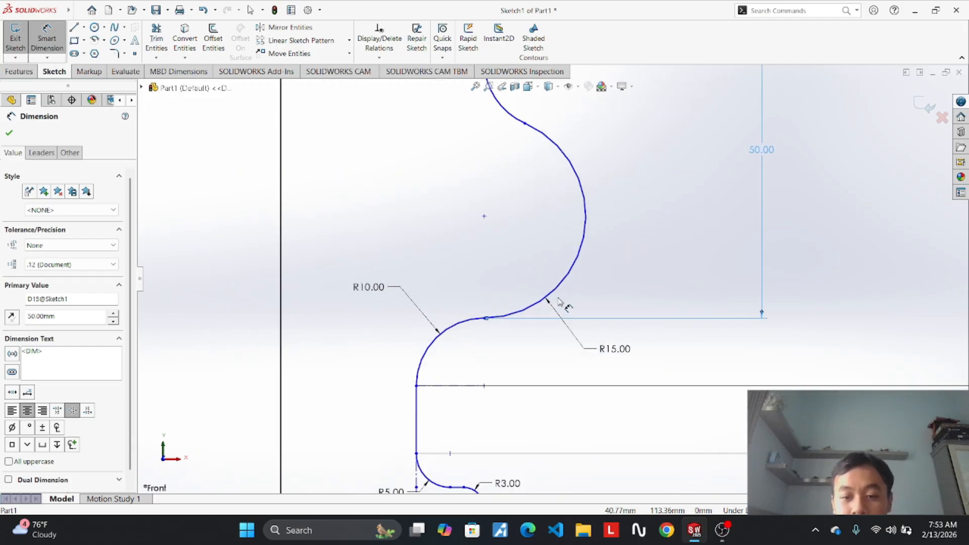
{"action": "scroll", "coordinate": [513, 338], "scroll_direction": "up", "scroll_amount": 3}
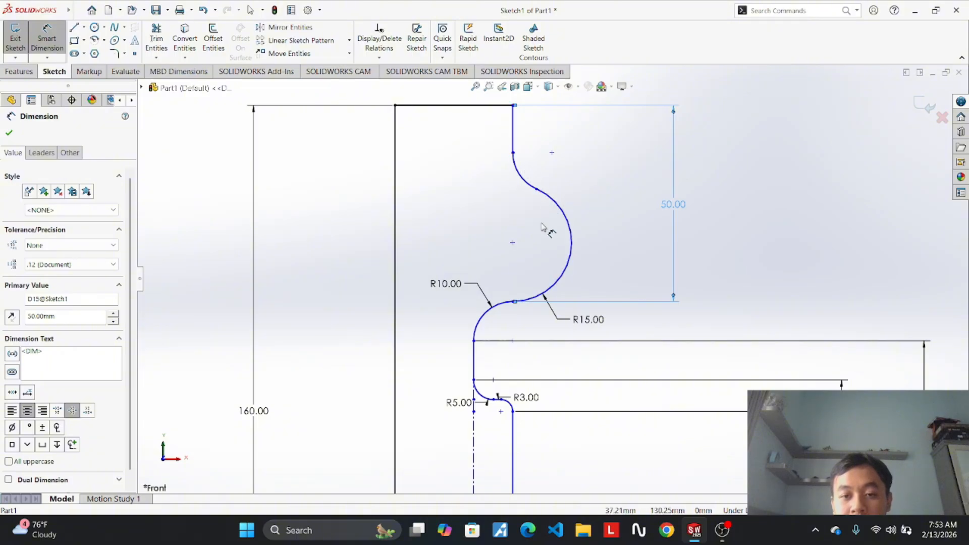
Try a vertical dimension between the R15 arc's lower end and the upper arc's start on the vertical edge, and undo it.
{"action": "right_click", "coordinate": [512, 153]}
{"action": "left_click", "coordinate": [513, 152]}
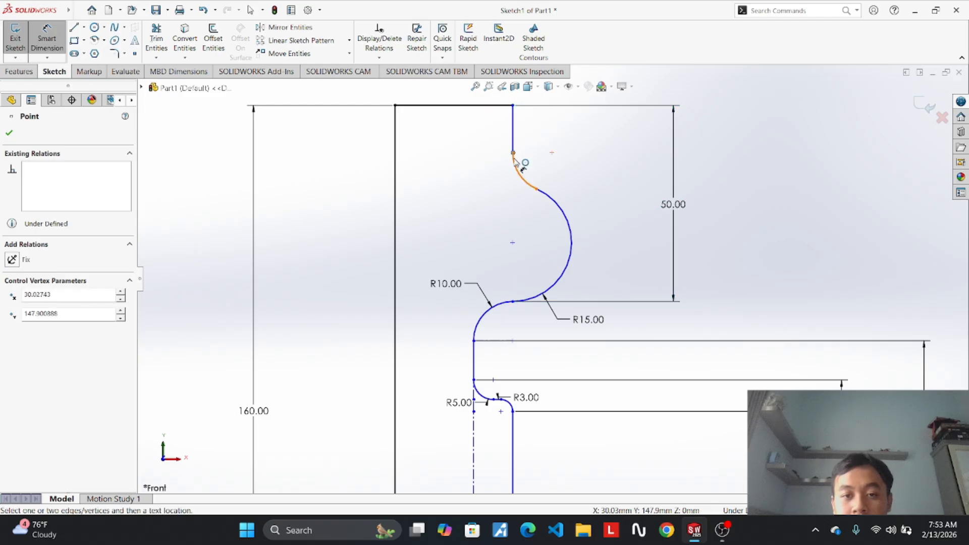
{"action": "left_click", "coordinate": [499, 158]}
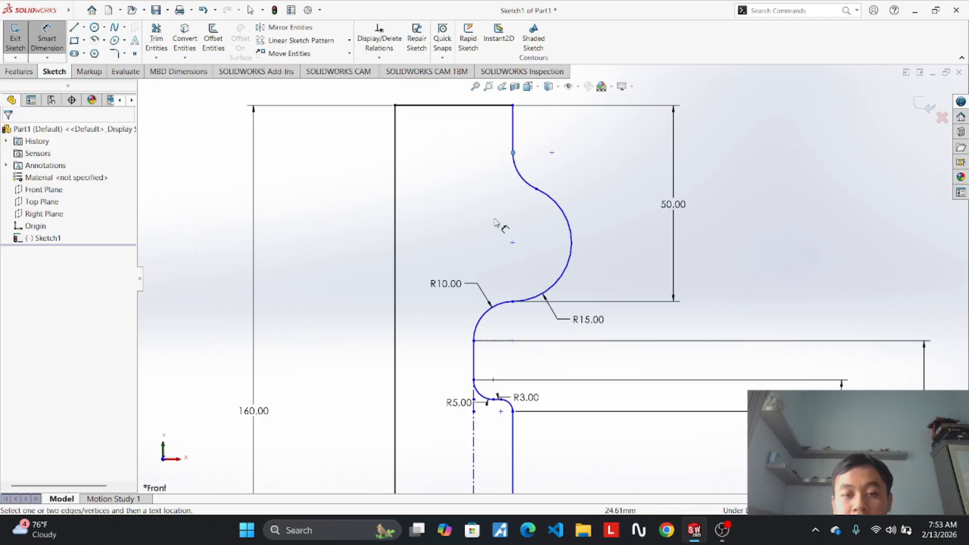
{"action": "left_click", "coordinate": [512, 302]}
{"action": "left_click", "coordinate": [513, 153]}
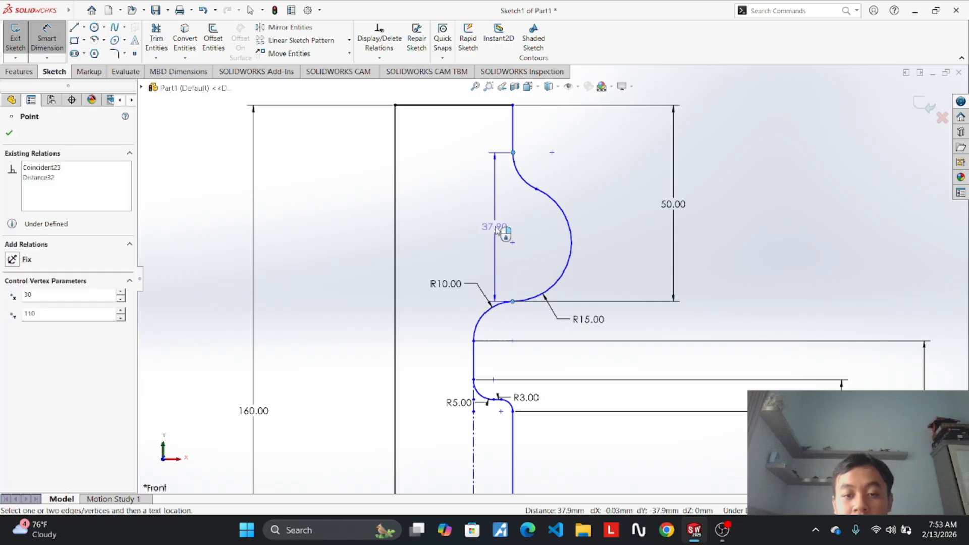
{"action": "left_click", "coordinate": [497, 229]}
{"action": "key", "text": "Return"}
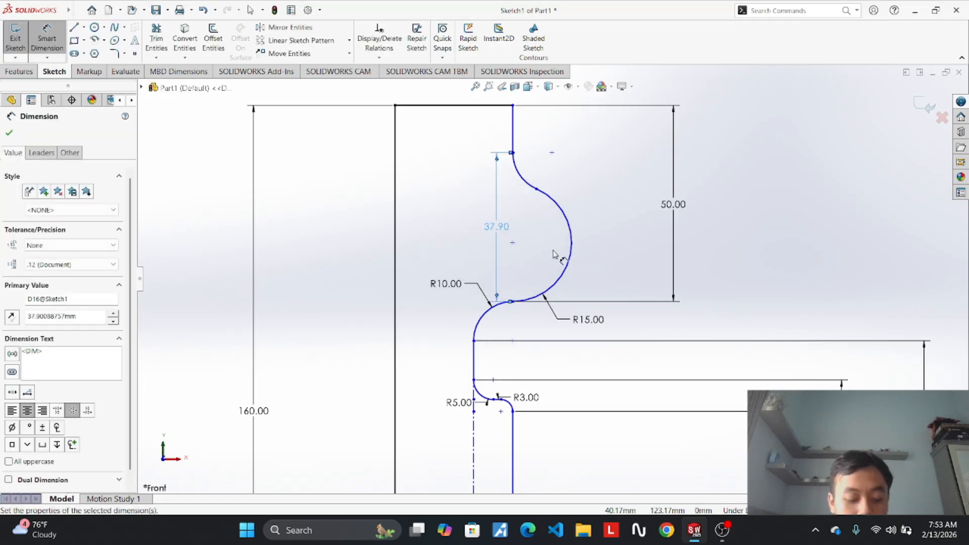
{"action": "key", "text": "Escape"}
{"action": "key", "text": "ctrl+z"}
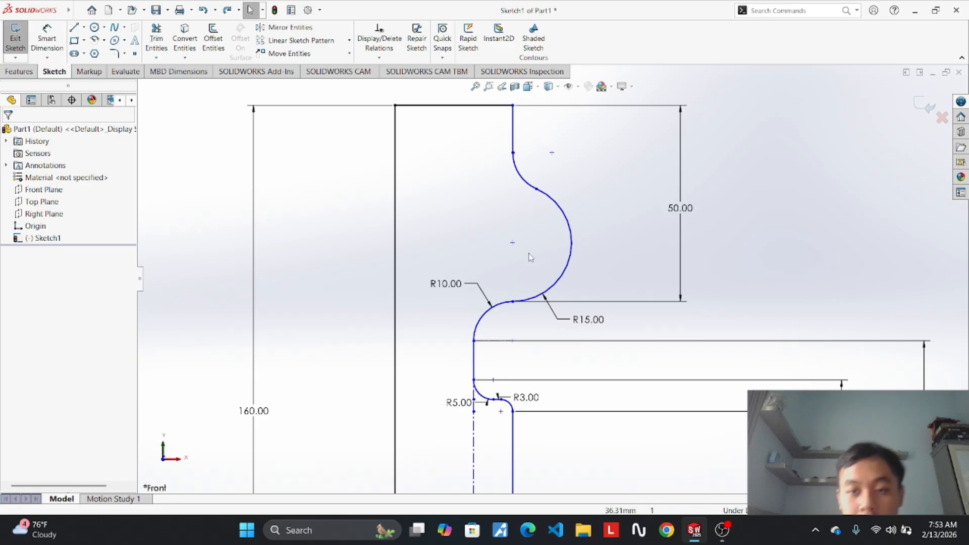
Check the upper recess in the Projek 1 Part 5 sketch and draw a corner rectangle about 10 × 39 mm inside Part1's top-left profile corner.
{"action": "scroll", "coordinate": [529, 258], "scroll_direction": "up", "scroll_amount": 2}
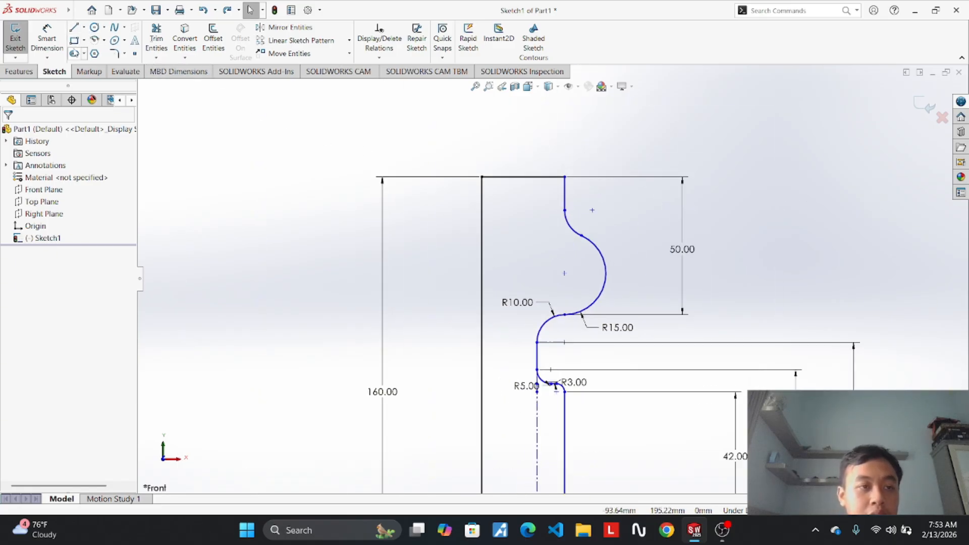
{"action": "left_click", "coordinate": [75, 41]}
{"action": "mouse_move", "coordinate": [702, 531]}
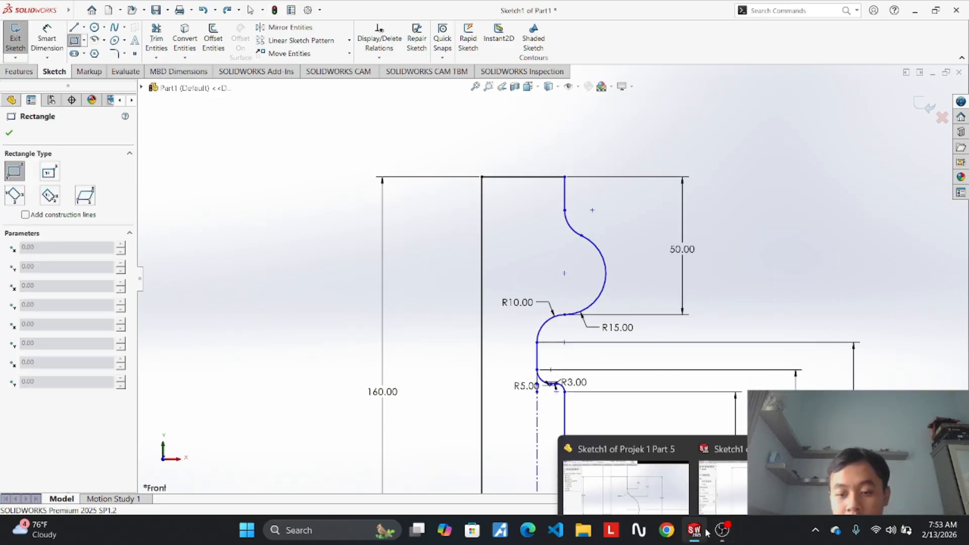
{"action": "left_click", "coordinate": [733, 486]}
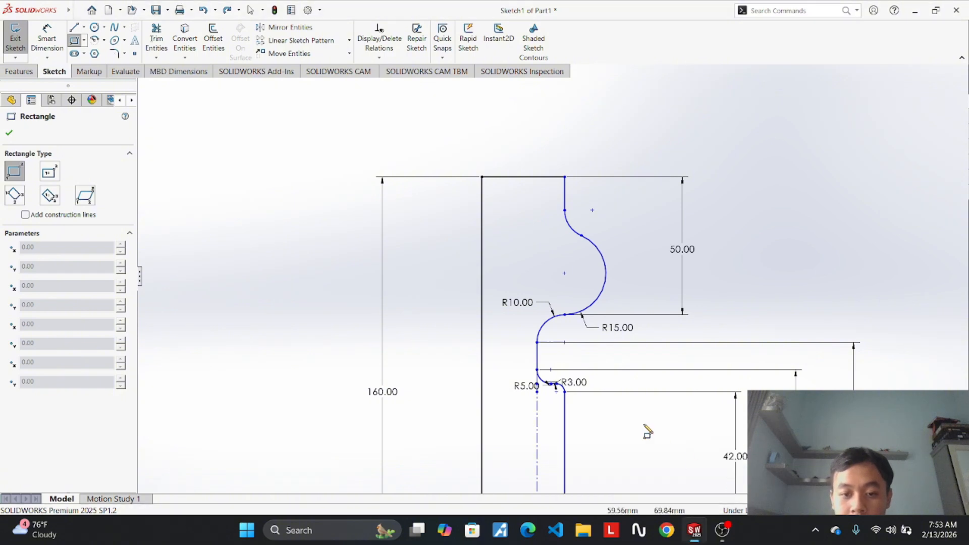
{"action": "scroll", "coordinate": [527, 268], "scroll_direction": "up", "scroll_amount": 3}
{"action": "scroll", "coordinate": [524, 292], "scroll_direction": "down", "scroll_amount": 3}
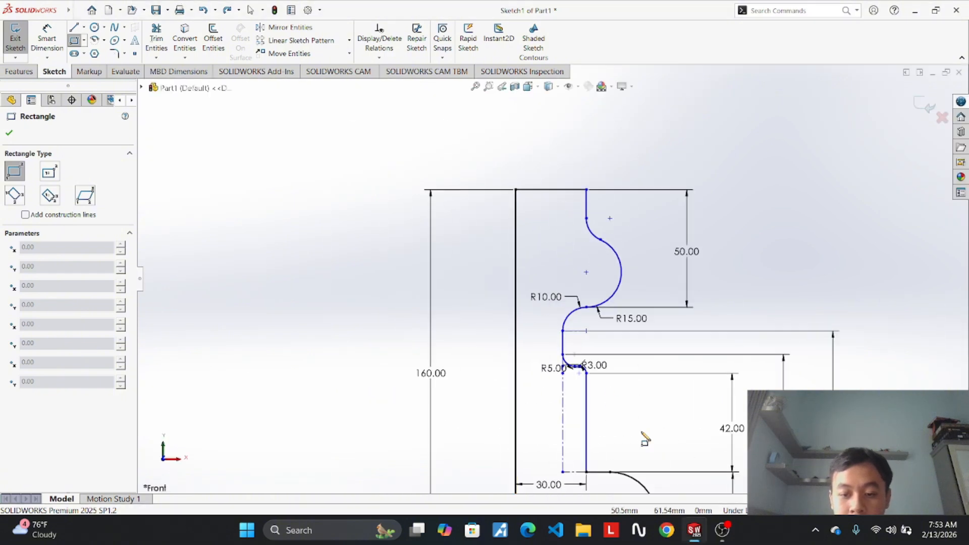
{"action": "mouse_move", "coordinate": [694, 531]}
{"action": "left_click", "coordinate": [581, 425]}
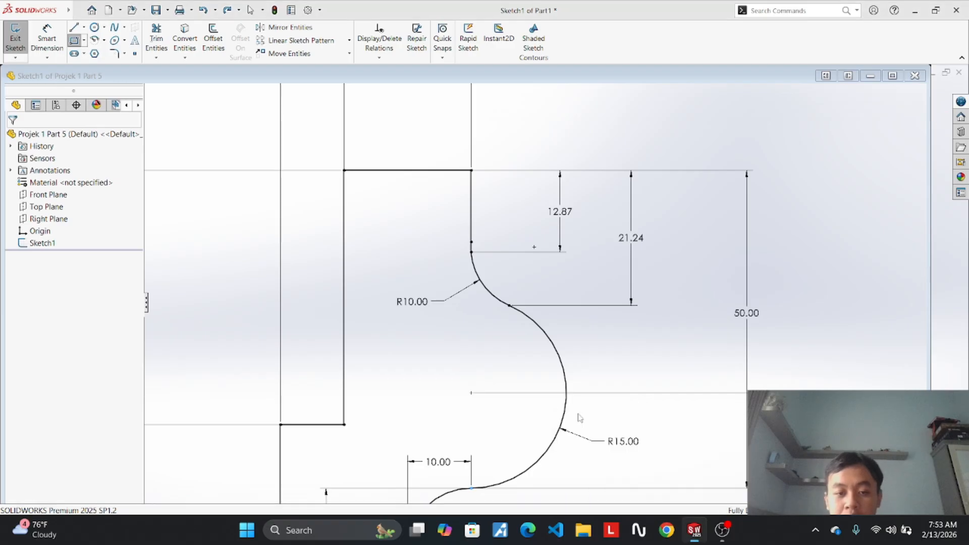
{"action": "scroll", "coordinate": [314, 328], "scroll_direction": "up", "scroll_amount": 2}
{"action": "scroll", "coordinate": [304, 319], "scroll_direction": "down", "scroll_amount": 2}
{"action": "scroll", "coordinate": [347, 305], "scroll_direction": "up", "scroll_amount": 1}
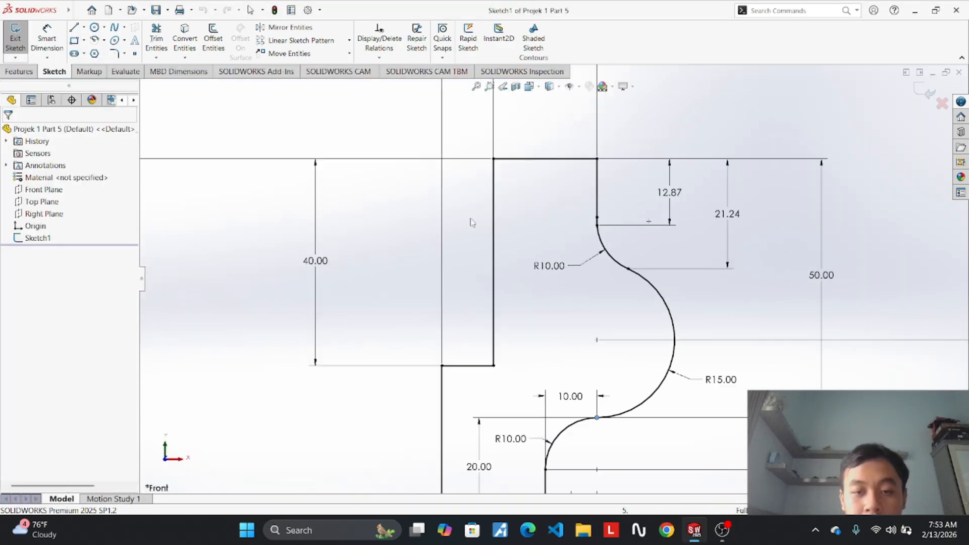
{"action": "scroll", "coordinate": [468, 240], "scroll_direction": "up", "scroll_amount": 3}
{"action": "mouse_move", "coordinate": [704, 523]}
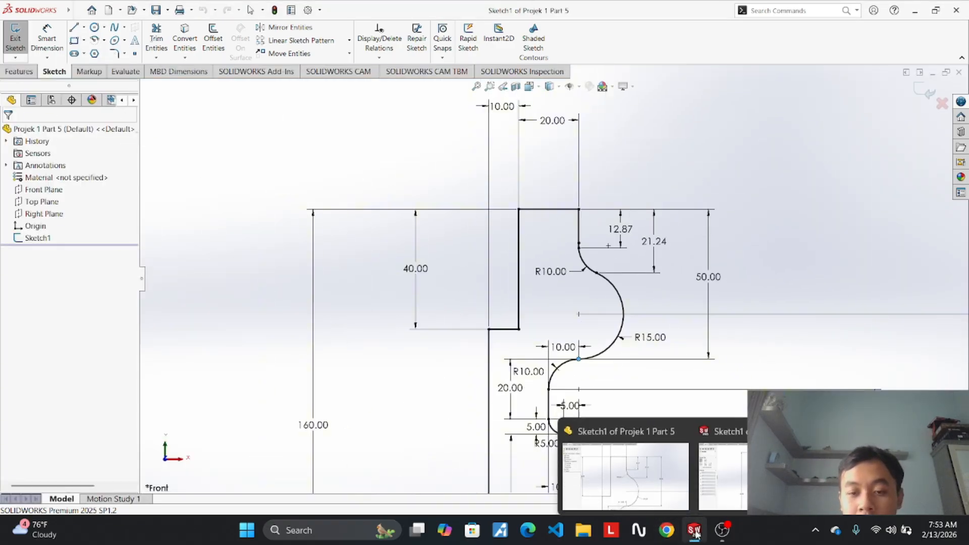
{"action": "left_click", "coordinate": [719, 463]}
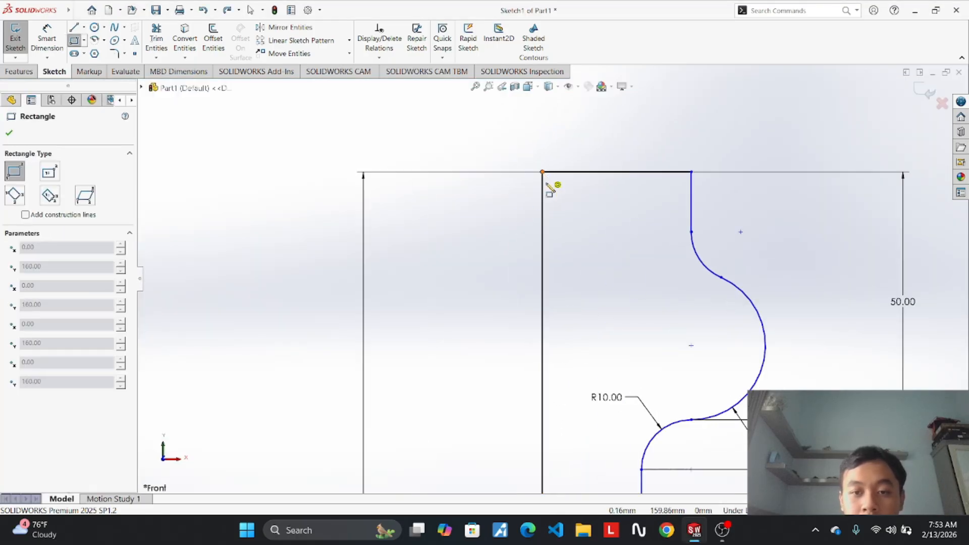
{"action": "left_click", "coordinate": [549, 177]}
{"action": "left_click", "coordinate": [599, 370]}
{"action": "key", "text": "Escape"}
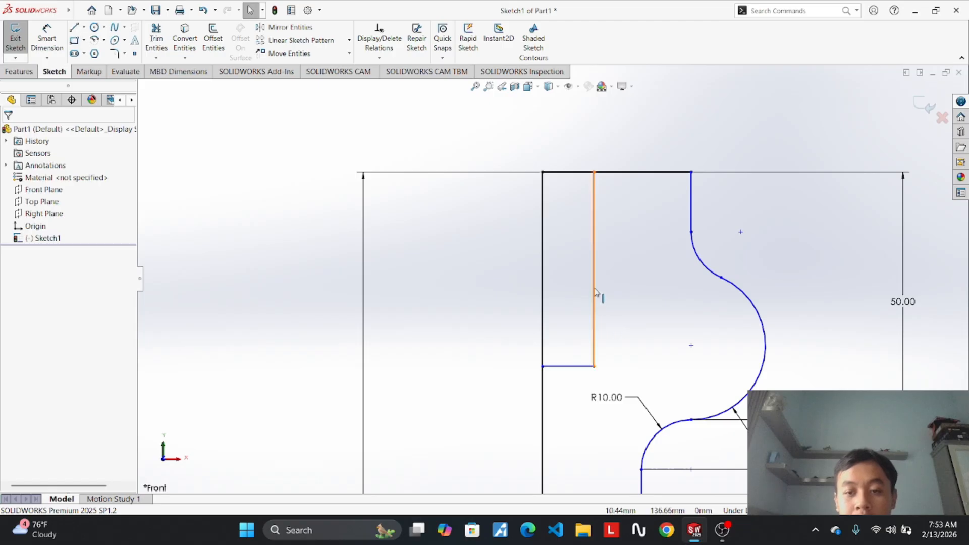
Dimension the rectangle in the profile's upper corner to 40 mm tall and 10 mm wide.
{"action": "left_click", "coordinate": [53, 45]}
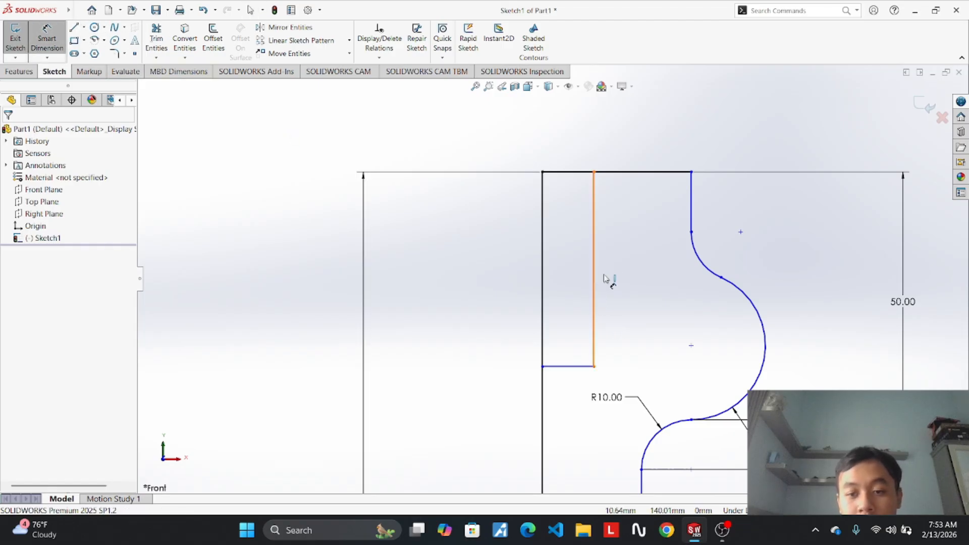
{"action": "left_click", "coordinate": [604, 278]}
{"action": "left_click", "coordinate": [629, 272]}
{"action": "type", "text": "40"}
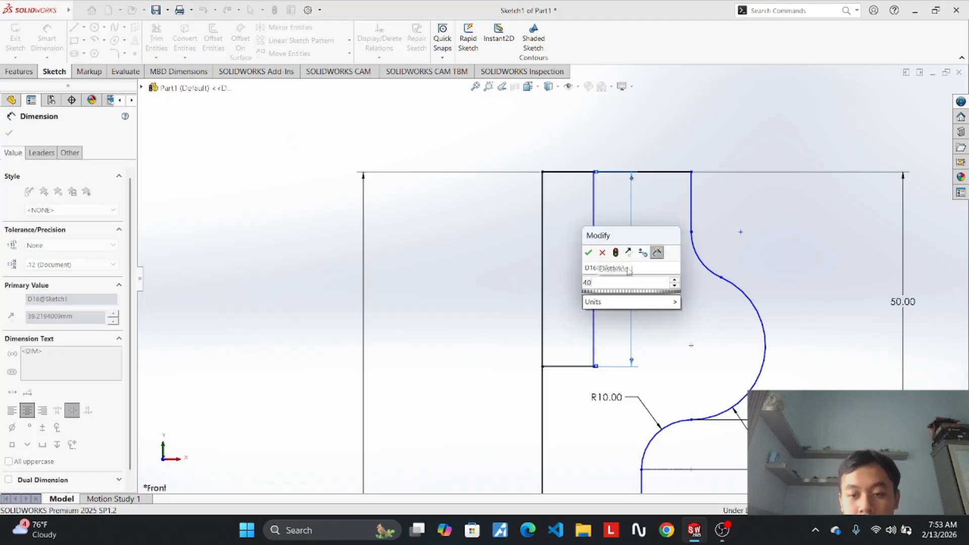
{"action": "key", "text": "Return"}
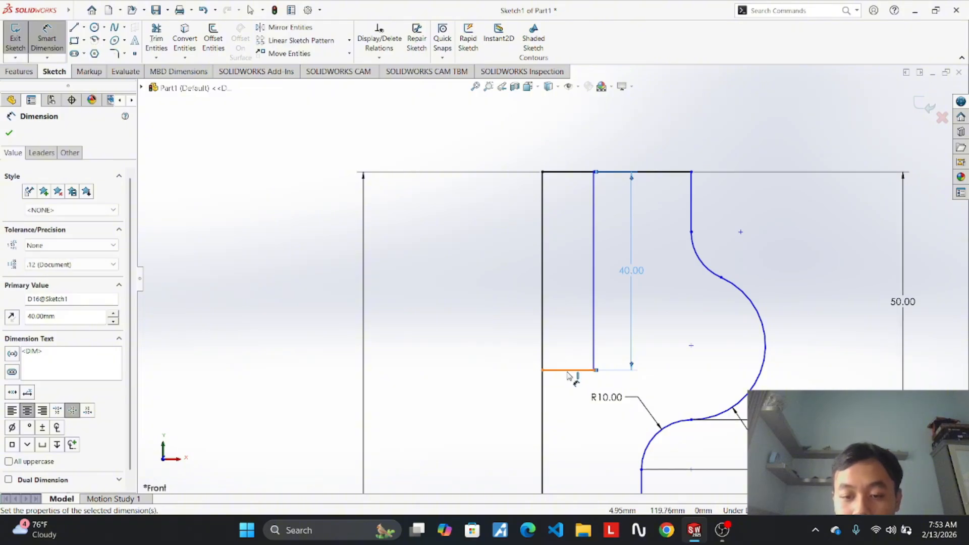
{"action": "left_click", "coordinate": [569, 376]}
{"action": "left_click", "coordinate": [570, 386]}
{"action": "type", "text": "1"}
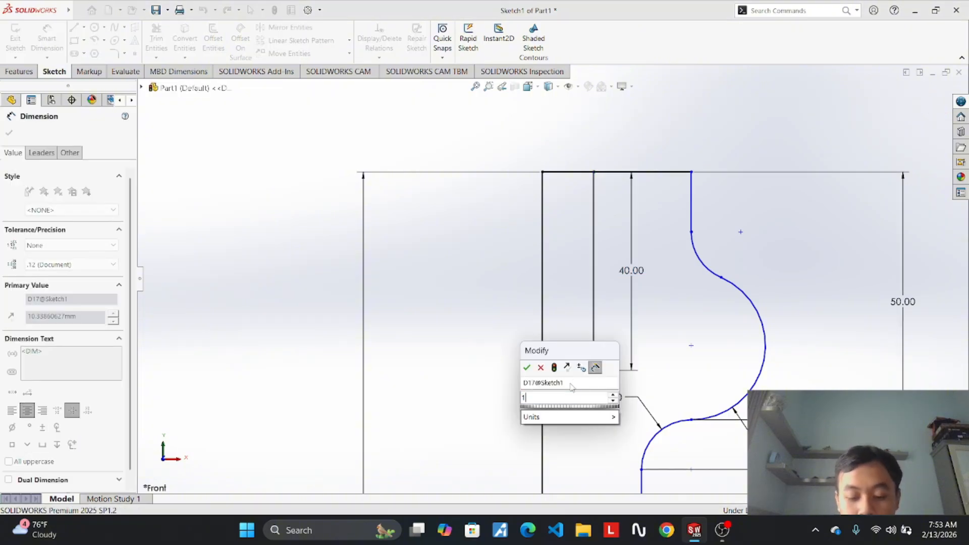
{"action": "type", "text": "0"}
{"action": "key", "text": "Return"}
{"action": "key", "text": "Escape"}
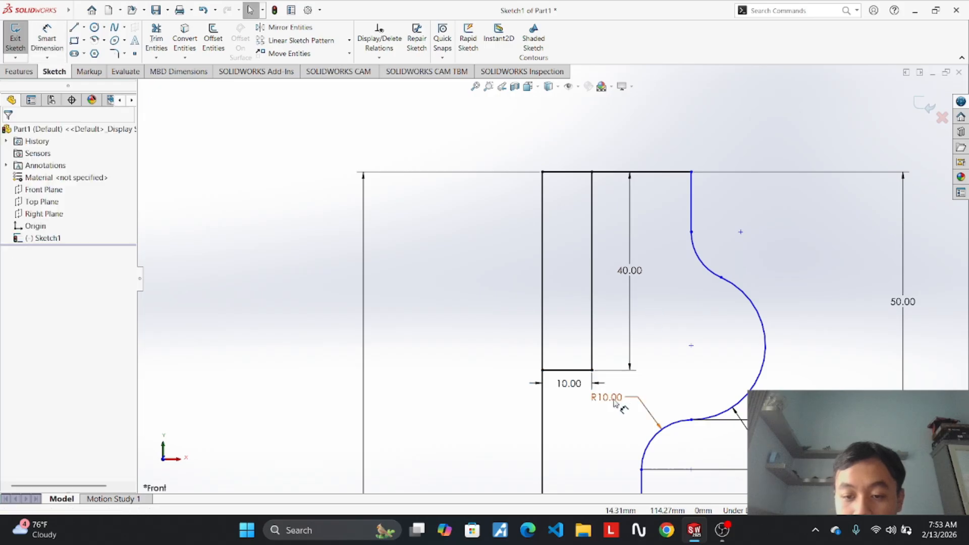
Reposition the upper R10 and 40 mm dimensions clear of the profile, and trim away the recess rectangle's outer edges.
{"action": "left_click_drag", "start_coordinate": [614, 402], "coordinate": [612, 425]}
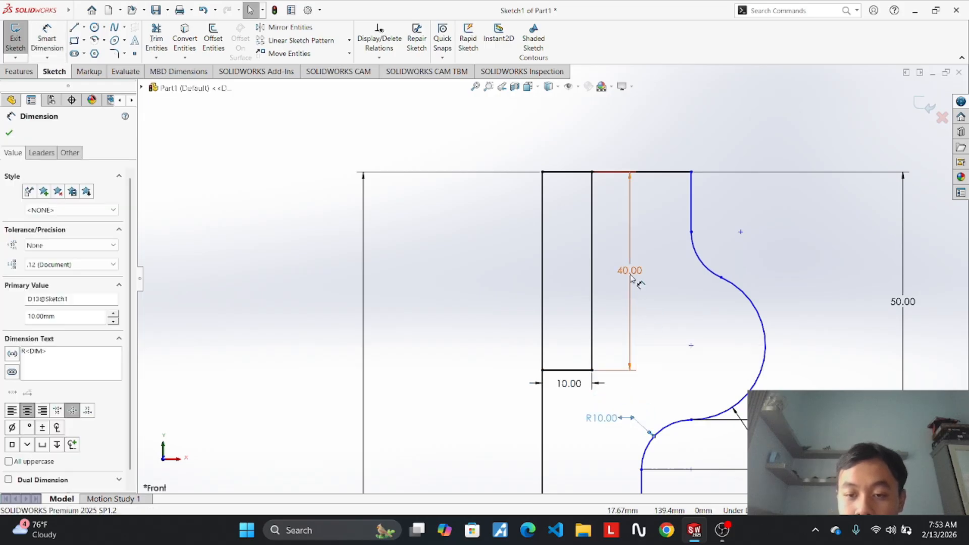
{"action": "left_click_drag", "start_coordinate": [631, 278], "coordinate": [489, 288]}
{"action": "left_click", "coordinate": [673, 124]}
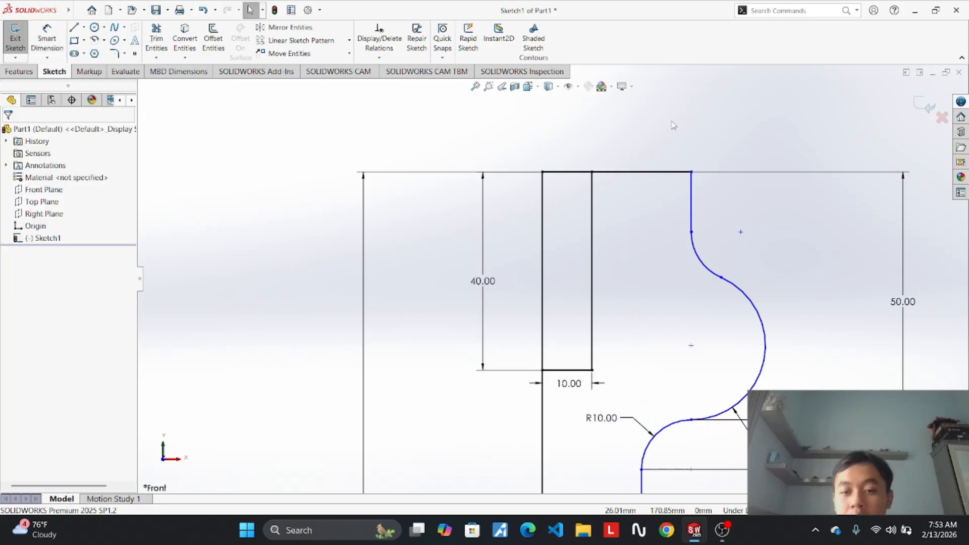
{"action": "left_click", "coordinate": [157, 40]}
{"action": "mouse_move", "coordinate": [528, 166]}
{"action": "left_mouse_down"}
{"action": "mouse_move", "coordinate": [535, 181]}
{"action": "mouse_move", "coordinate": [580, 136]}
{"action": "left_mouse_up"}
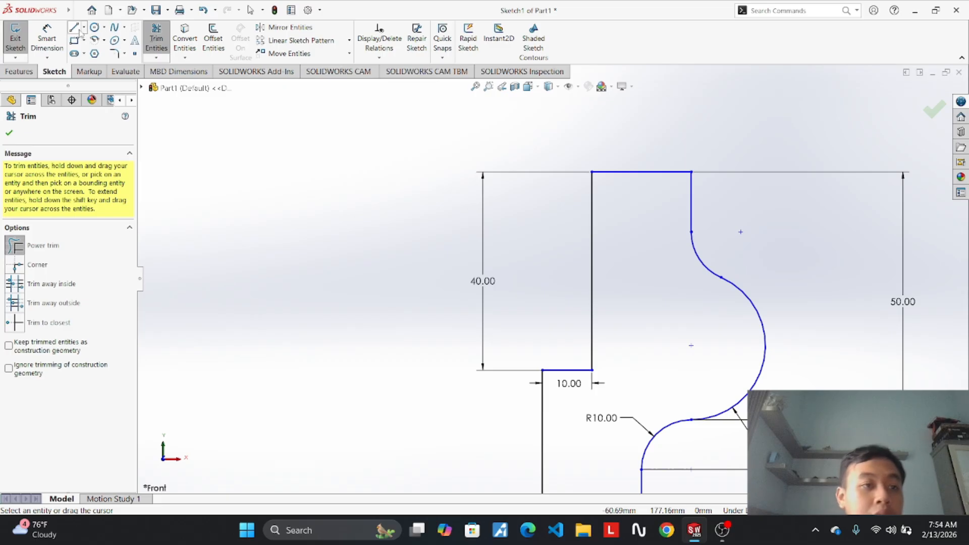
Dimension the length of the profile's short top edge.
{"action": "left_click", "coordinate": [47, 38]}
{"action": "left_click", "coordinate": [619, 173]}
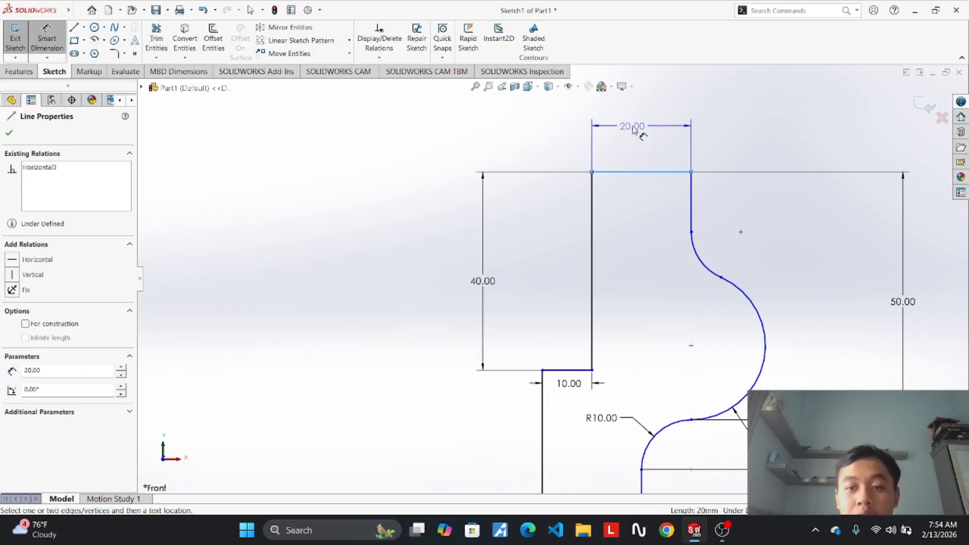
{"action": "left_click", "coordinate": [648, 132]}
{"action": "key", "text": "Return"}
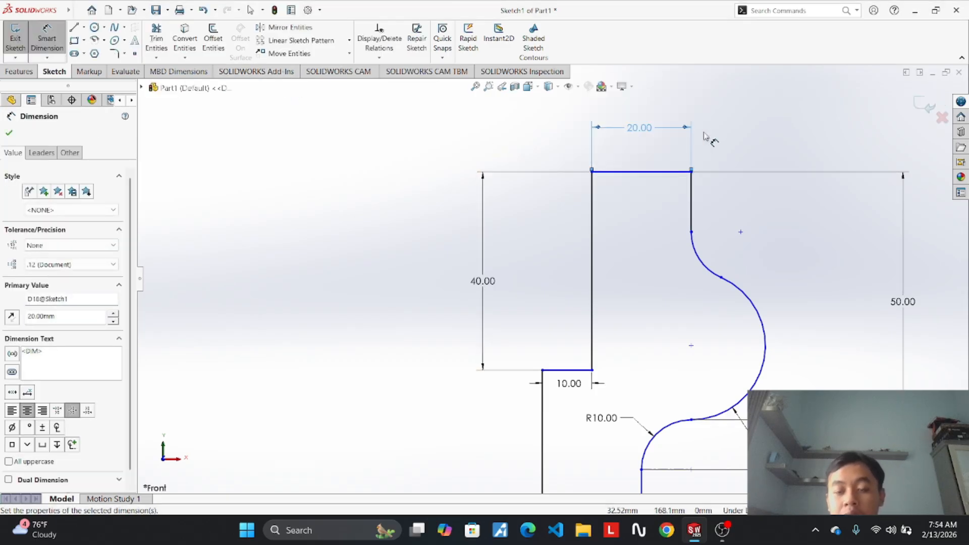
{"action": "left_click", "coordinate": [705, 133]}
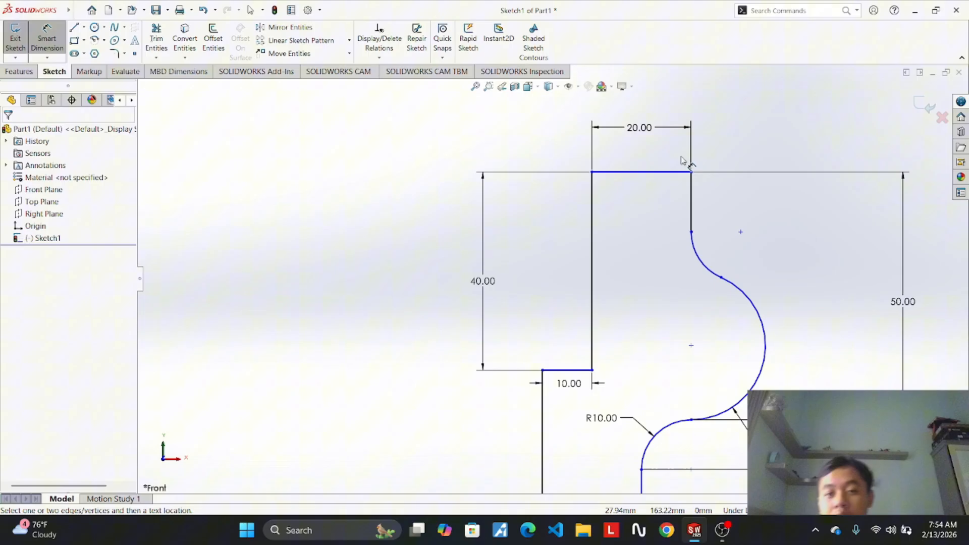
Try a horizontal dimension from the recess's lower outer corner to the top edge's far corner, and undo it together with the top edge's dimension.
{"action": "left_click", "coordinate": [542, 371]}
{"action": "left_click", "coordinate": [692, 172]}
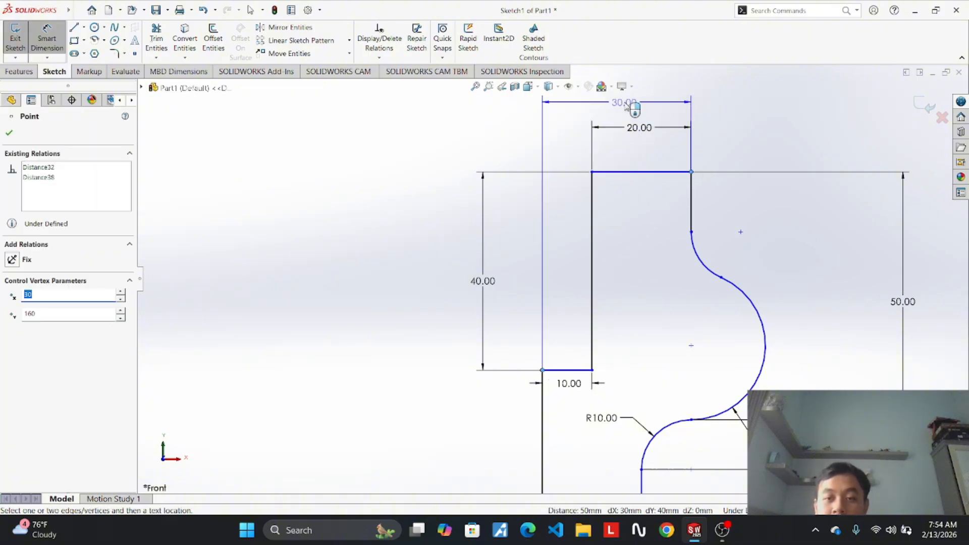
{"action": "left_click", "coordinate": [635, 102]}
{"action": "left_click", "coordinate": [367, 190]}
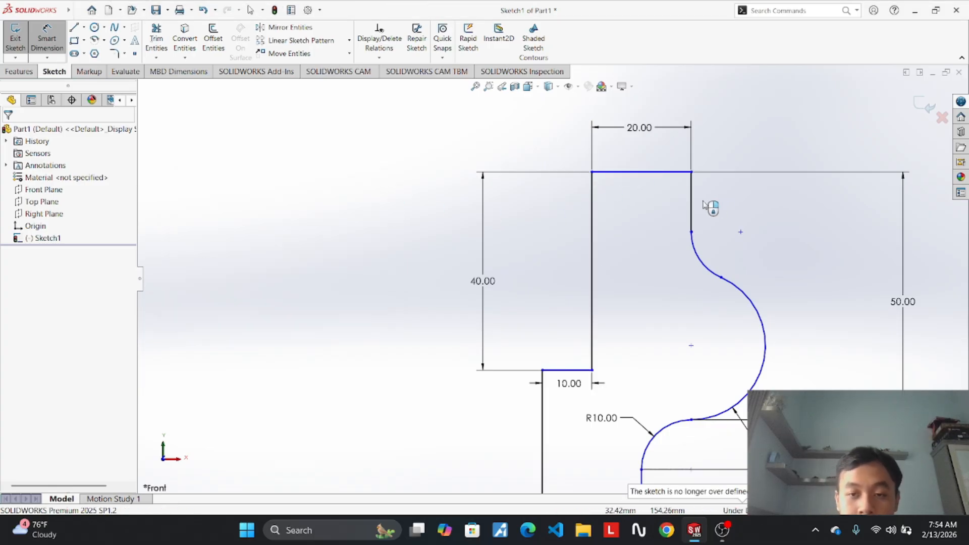
{"action": "key", "text": "Escape"}
{"action": "key", "text": "ctrl+z"}
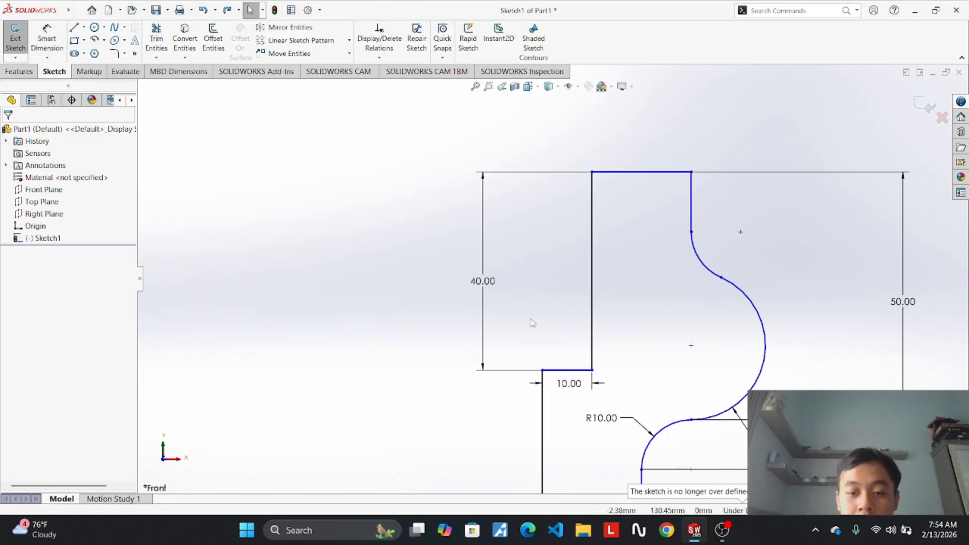
Dimension the horizontal distance from the recess's lower outer corner to the far end of the top edge.
{"action": "left_click", "coordinate": [543, 371]}
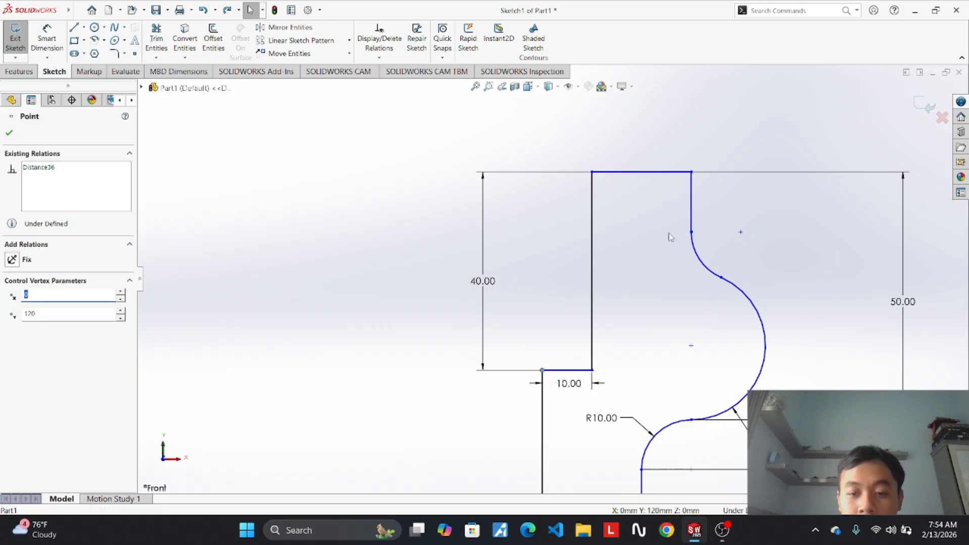
{"action": "left_click", "coordinate": [61, 39]}
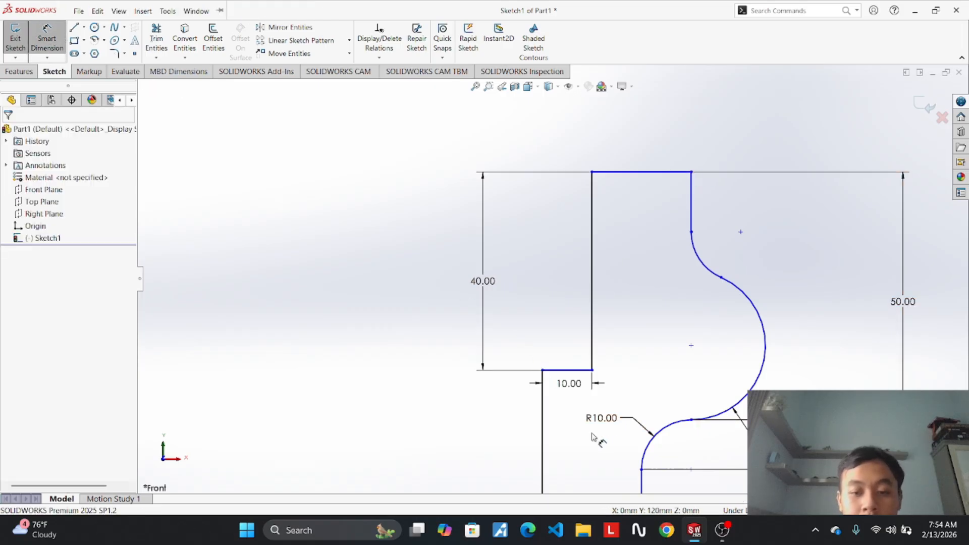
{"action": "left_click", "coordinate": [691, 172]}
{"action": "left_click", "coordinate": [619, 133]}
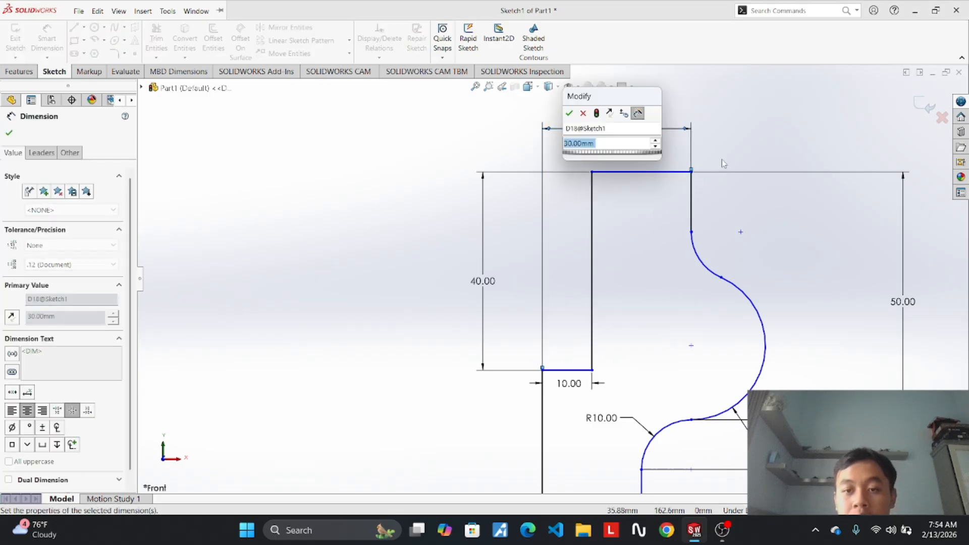
{"action": "key", "text": "Return"}
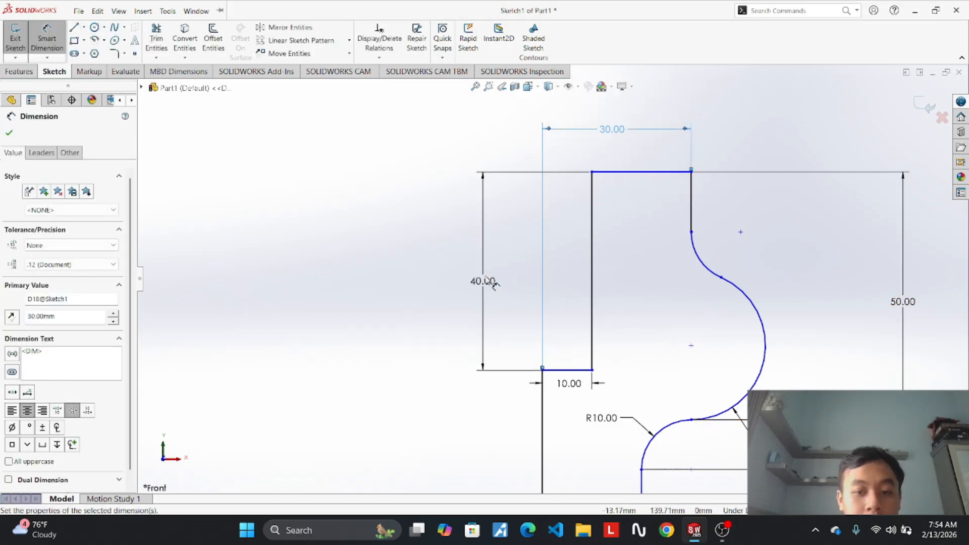
Examine the recess and the whole dimensioned profile for remaining under-defined or leftover geometry.
{"action": "scroll", "coordinate": [492, 283], "scroll_direction": "up", "scroll_amount": 2}
{"action": "scroll", "coordinate": [628, 346], "scroll_direction": "down", "scroll_amount": 6}
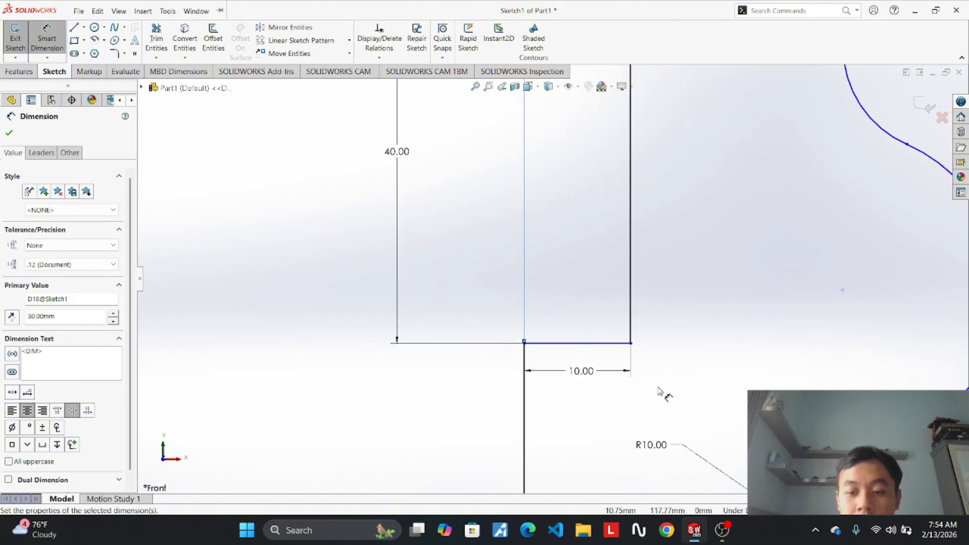
{"action": "scroll", "coordinate": [656, 389], "scroll_direction": "down", "scroll_amount": 2}
{"action": "scroll", "coordinate": [548, 361], "scroll_direction": "up", "scroll_amount": 6}
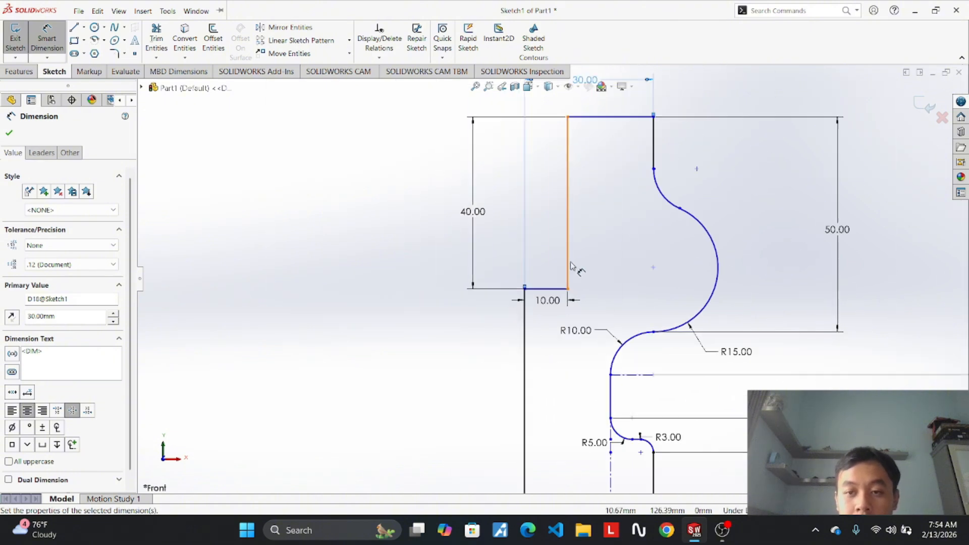
{"action": "left_click", "coordinate": [857, 152]}
{"action": "scroll", "coordinate": [699, 194], "scroll_direction": "up", "scroll_amount": 5}
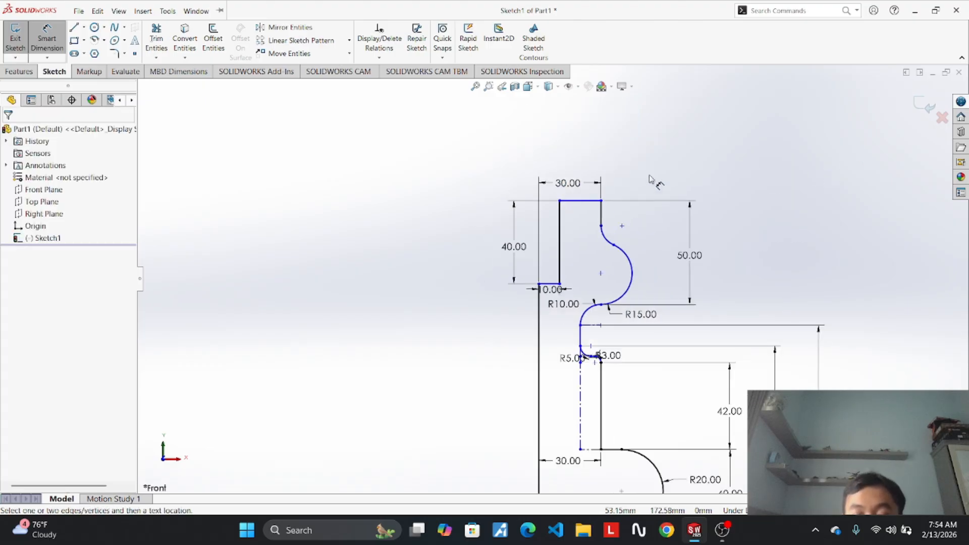
{"action": "scroll", "coordinate": [604, 372], "scroll_direction": "down", "scroll_amount": 2}
{"action": "scroll", "coordinate": [601, 371], "scroll_direction": "up", "scroll_amount": 2}
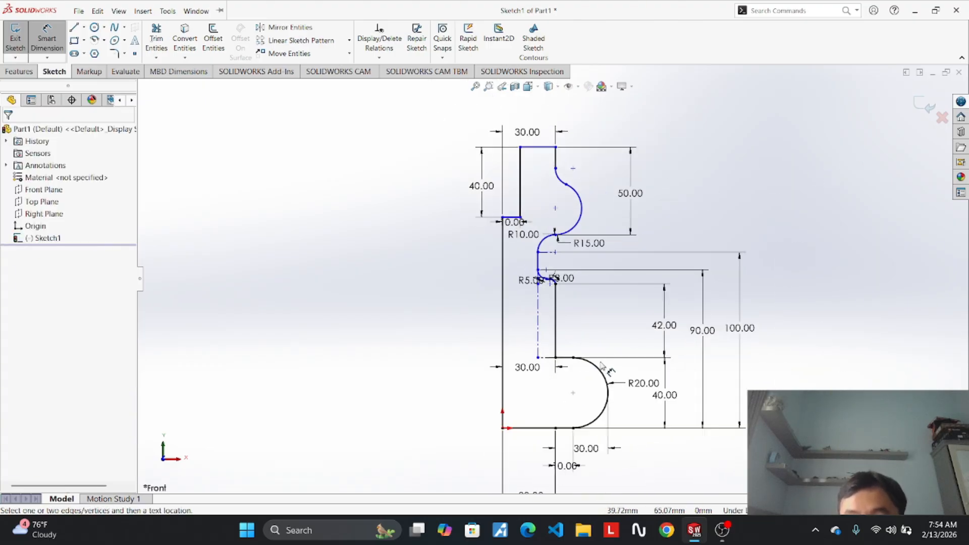
Delete the long vertical construction line beside the 42 mm edge and the short horizontal construction line at its foot.
{"action": "scroll", "coordinate": [533, 332], "scroll_direction": "down", "scroll_amount": 3}
{"action": "scroll", "coordinate": [535, 328], "scroll_direction": "down", "scroll_amount": 1}
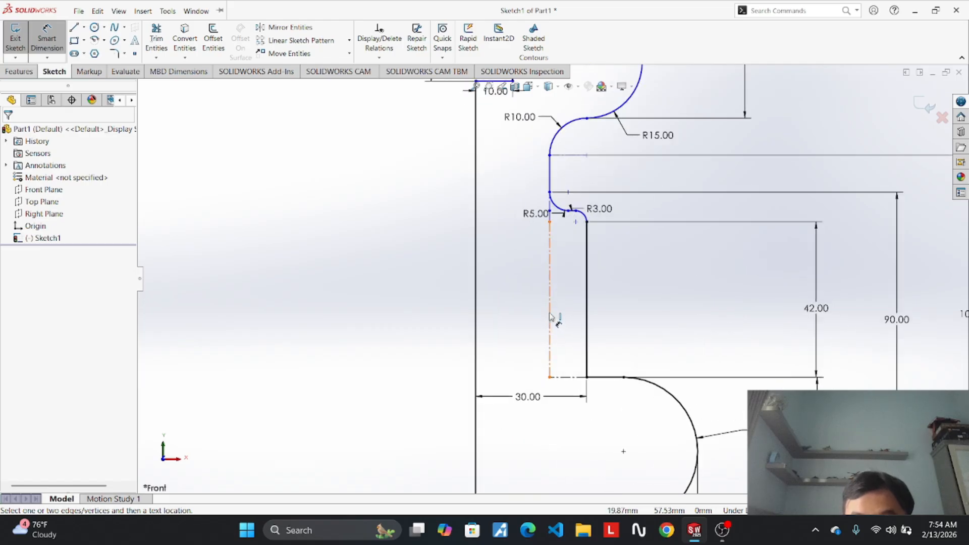
{"action": "right_click", "coordinate": [550, 317]}
{"action": "left_click", "coordinate": [50, 42]}
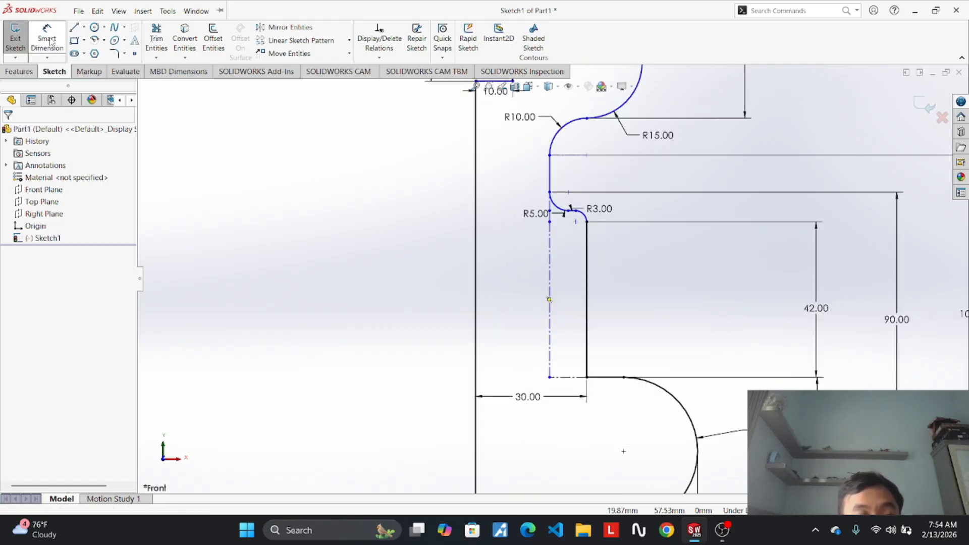
{"action": "right_click", "coordinate": [550, 353]}
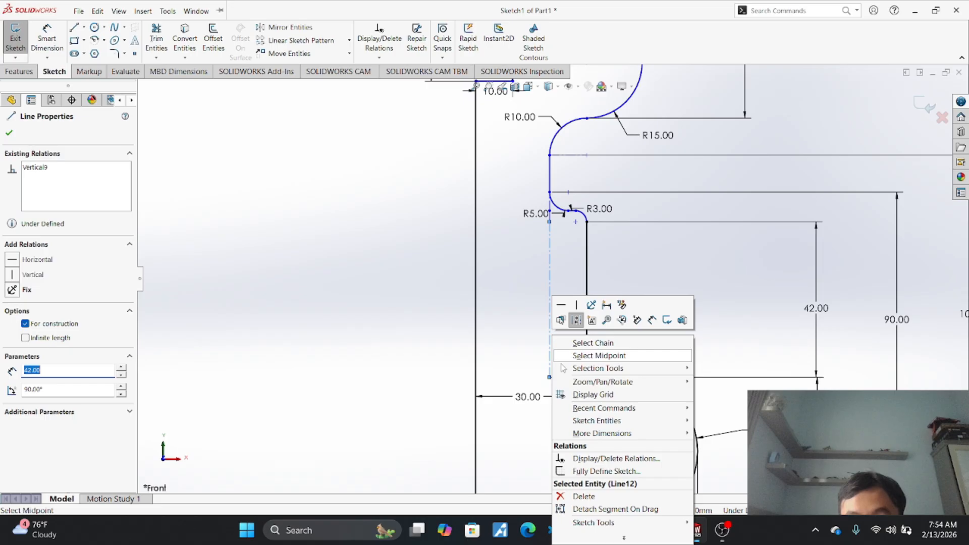
{"action": "left_click", "coordinate": [576, 491]}
{"action": "left_click", "coordinate": [572, 378]}
{"action": "right_click", "coordinate": [572, 381]}
{"action": "left_click", "coordinate": [595, 498]}
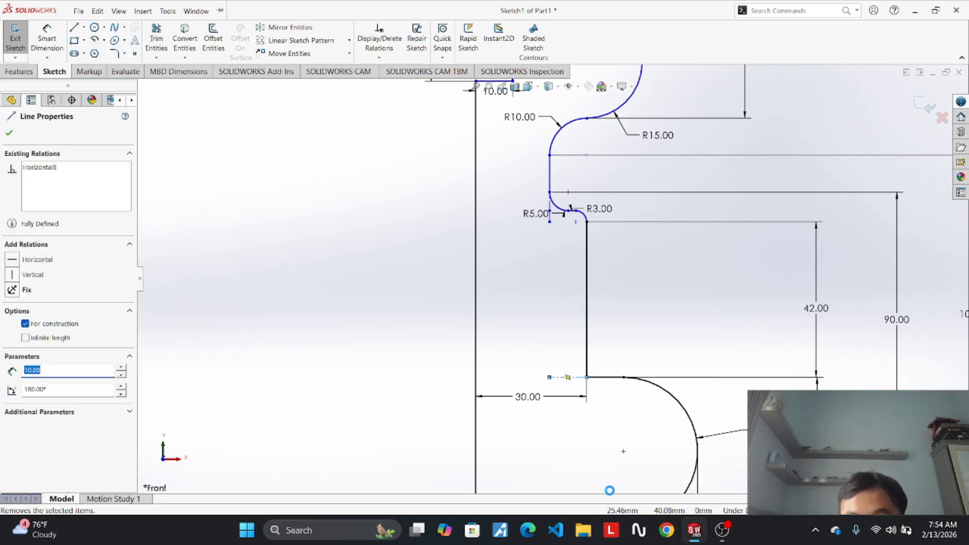
Delete the two short vertical construction lines beside the R5 arc.
{"action": "scroll", "coordinate": [562, 199], "scroll_direction": "down", "scroll_amount": 4}
{"action": "left_click", "coordinate": [511, 302]}
{"action": "right_click", "coordinate": [513, 298]}
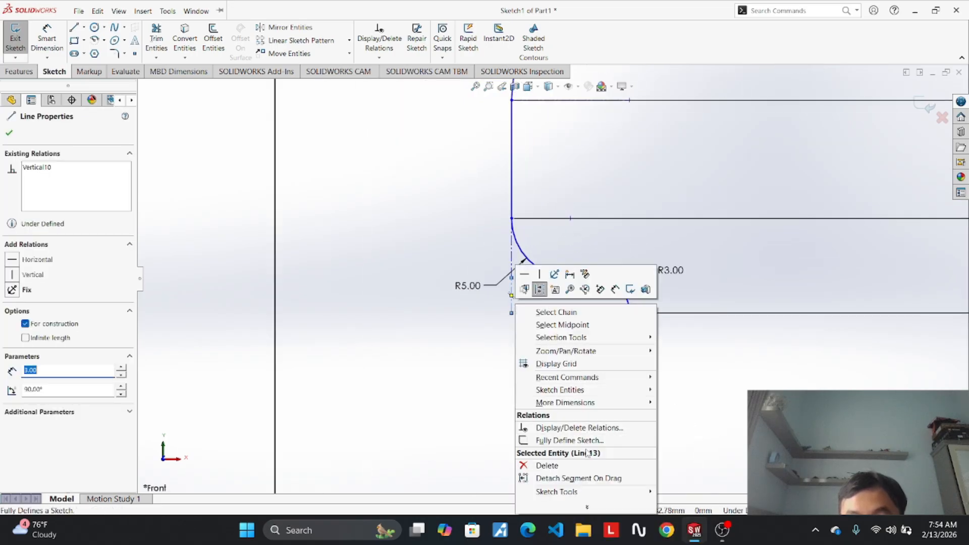
{"action": "left_click", "coordinate": [543, 454]}
{"action": "right_click", "coordinate": [511, 262]}
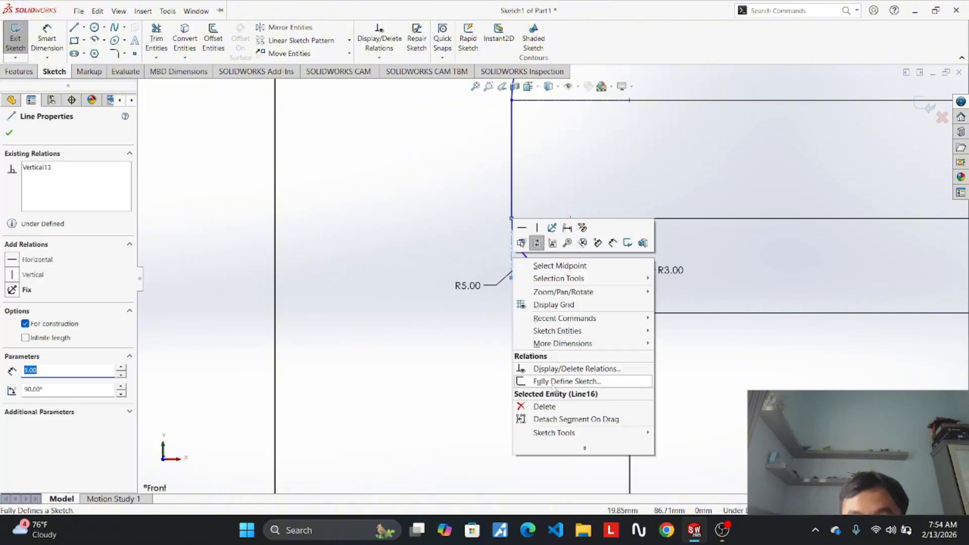
{"action": "left_click", "coordinate": [554, 411]}
Compare the upper part of Part1's profile with the dimensions in the Projek 1 Part 5 sketch.
{"action": "scroll", "coordinate": [548, 389], "scroll_direction": "up", "scroll_amount": 2}
{"action": "scroll", "coordinate": [547, 389], "scroll_direction": "up", "scroll_amount": 4}
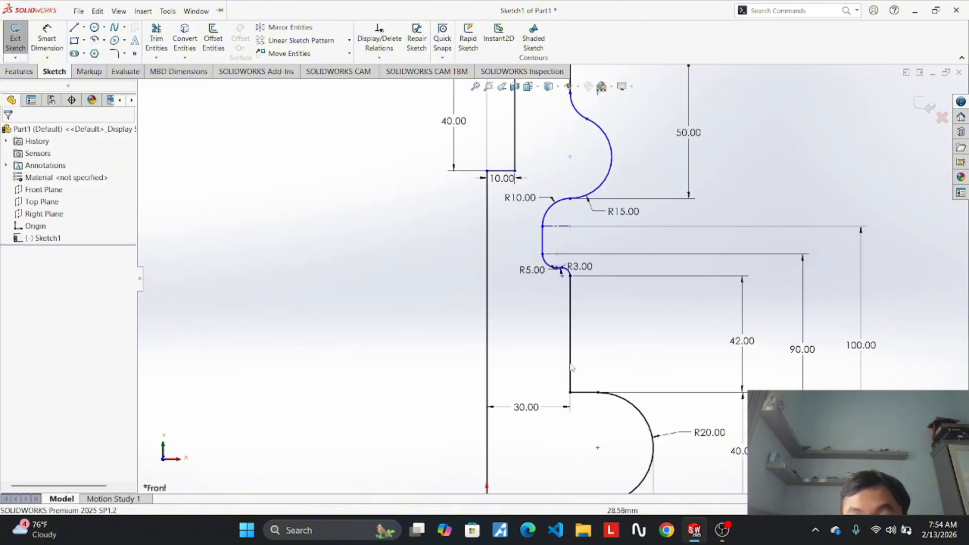
{"action": "scroll", "coordinate": [609, 347], "scroll_direction": "down", "scroll_amount": 3}
{"action": "scroll", "coordinate": [609, 347], "scroll_direction": "up", "scroll_amount": 1}
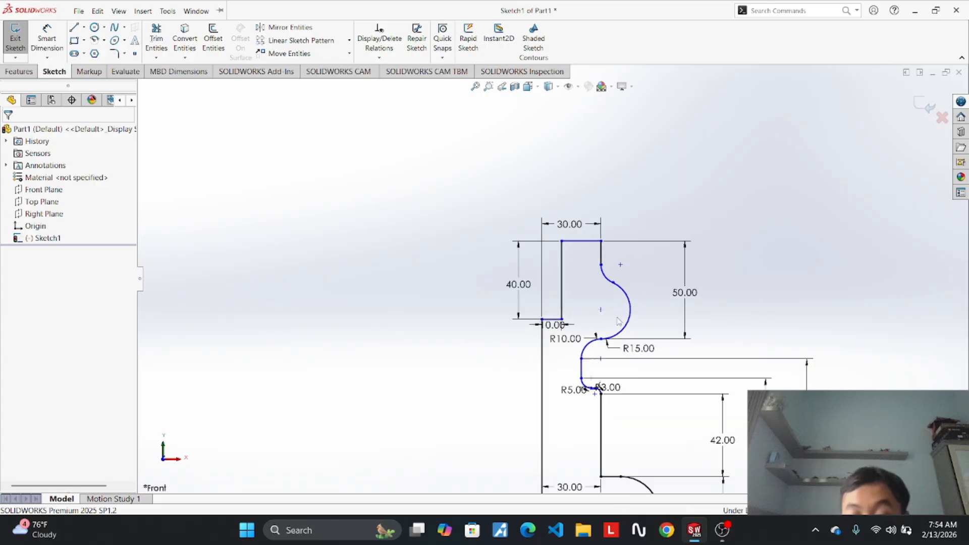
{"action": "scroll", "coordinate": [596, 202], "scroll_direction": "down", "scroll_amount": 4}
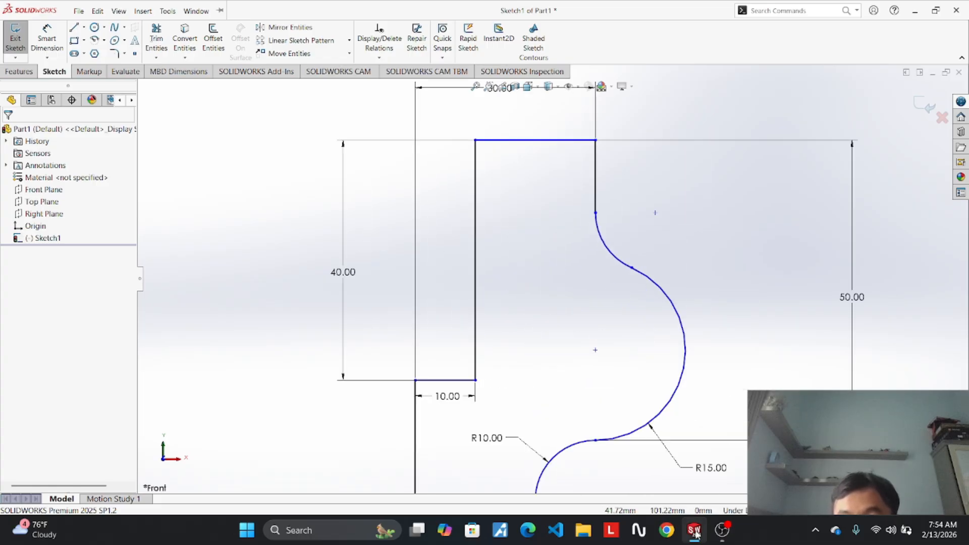
{"action": "mouse_move", "coordinate": [696, 532]}
{"action": "mouse_move", "coordinate": [659, 477]}
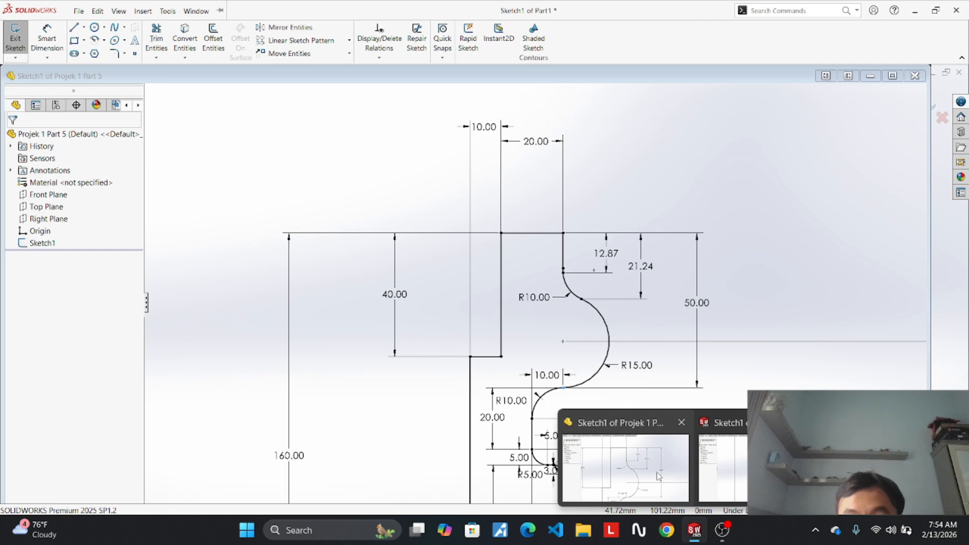
{"action": "left_click", "coordinate": [656, 472]}
{"action": "scroll", "coordinate": [613, 371], "scroll_direction": "up", "scroll_amount": 8}
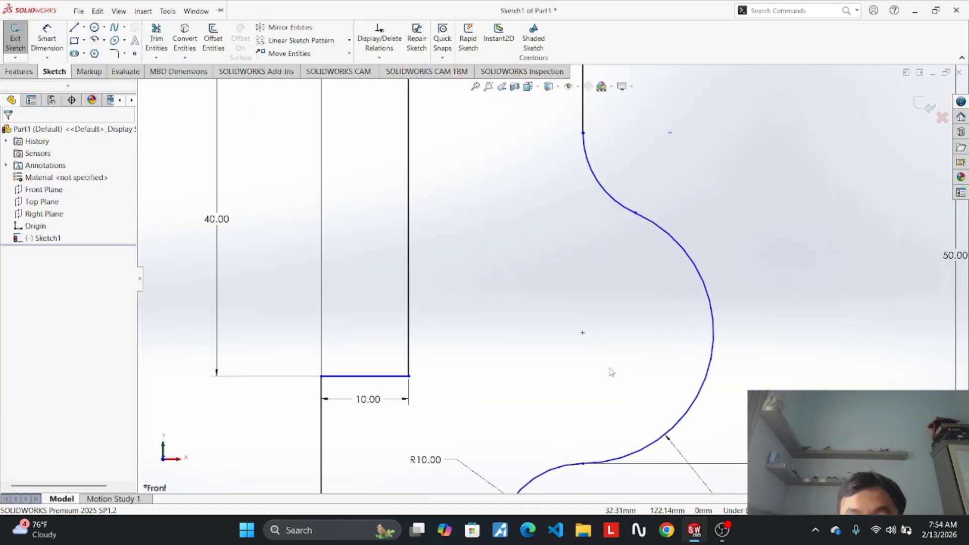
Dimension the profile's overall height from the origin to the recess's top corner, and place the dimension closer to the profile.
{"action": "left_click", "coordinate": [47, 40]}
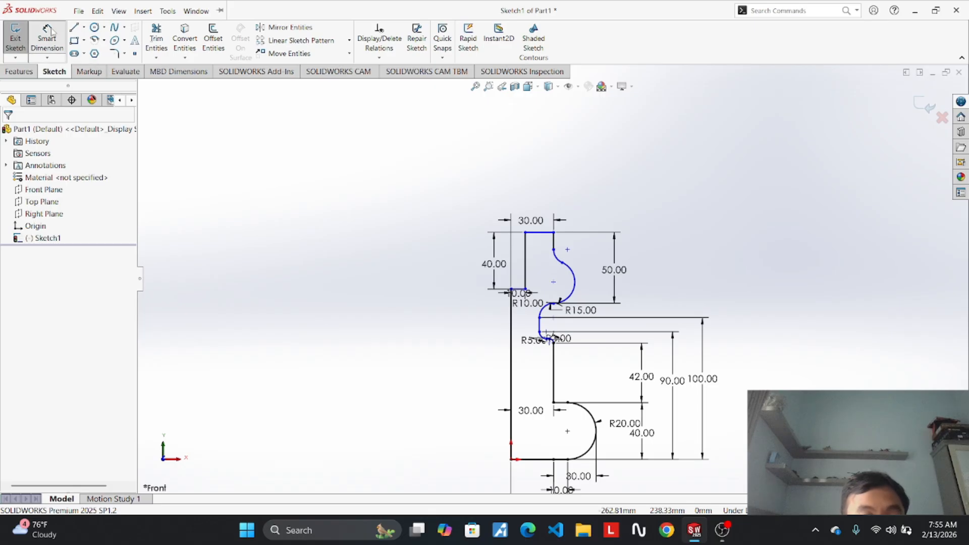
{"action": "left_click", "coordinate": [513, 454]}
{"action": "left_click", "coordinate": [525, 233]}
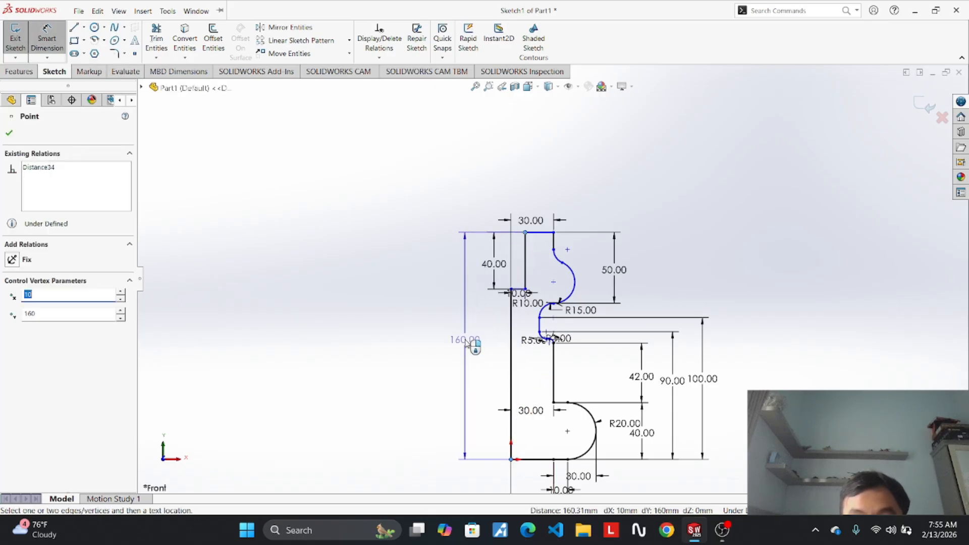
{"action": "left_click", "coordinate": [461, 347]}
{"action": "key", "text": "Return"}
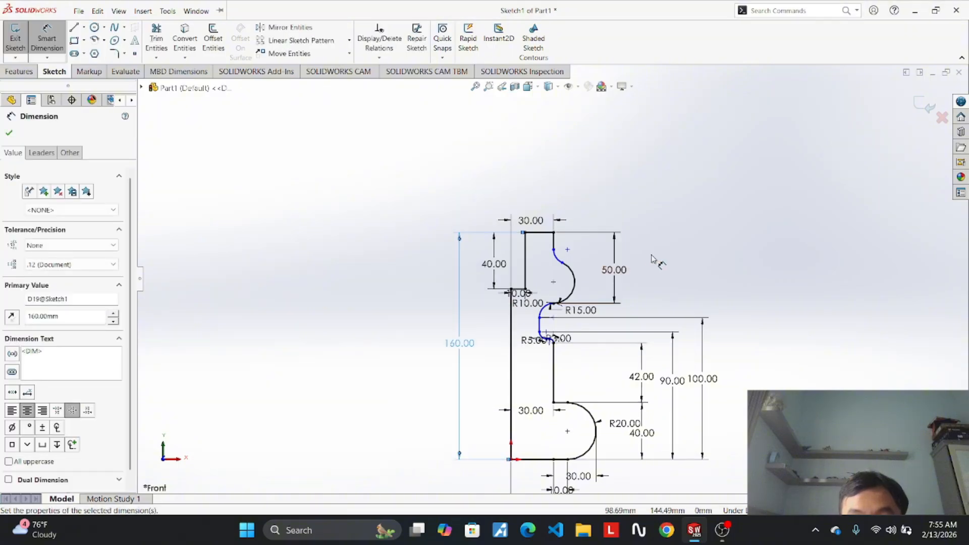
{"action": "scroll", "coordinate": [587, 317], "scroll_direction": "down", "scroll_amount": 2}
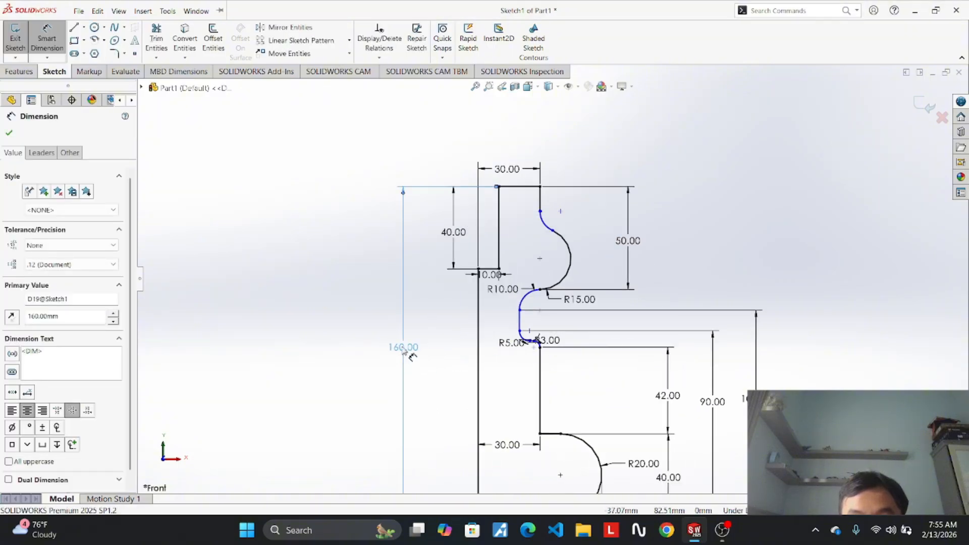
{"action": "key", "text": "Escape"}
{"action": "left_click_drag", "start_coordinate": [402, 349], "coordinate": [414, 349]}
{"action": "key", "text": "Escape"}
Dimension the length of the short vertical edge above the concave arc, and place the dimension slightly farther from the profile.
{"action": "scroll", "coordinate": [600, 218], "scroll_direction": "down", "scroll_amount": 3}
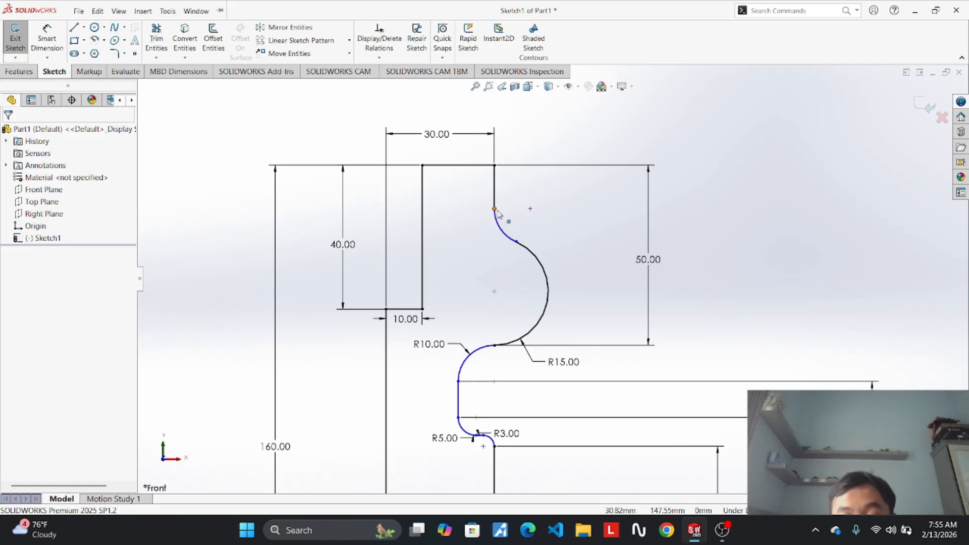
{"action": "left_click", "coordinate": [53, 38]}
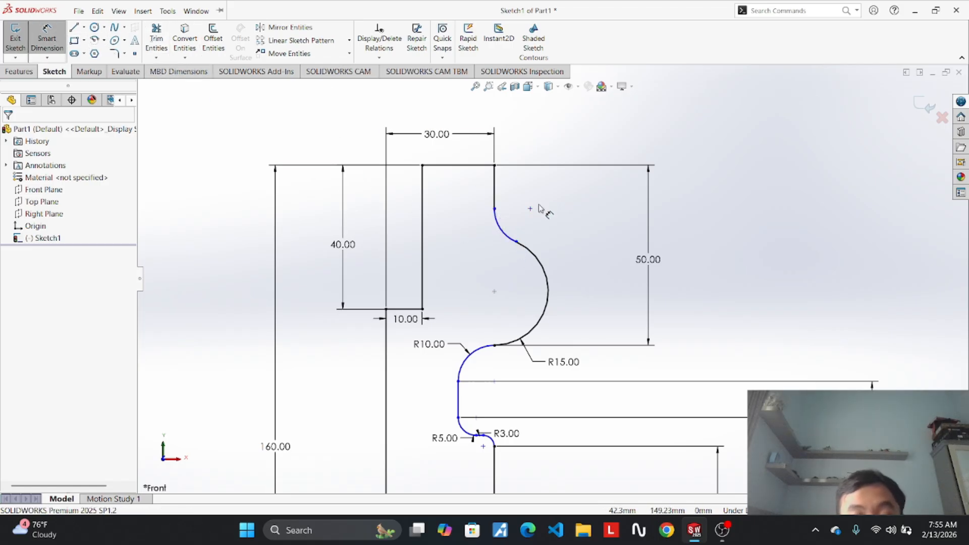
{"action": "left_click", "coordinate": [498, 192]}
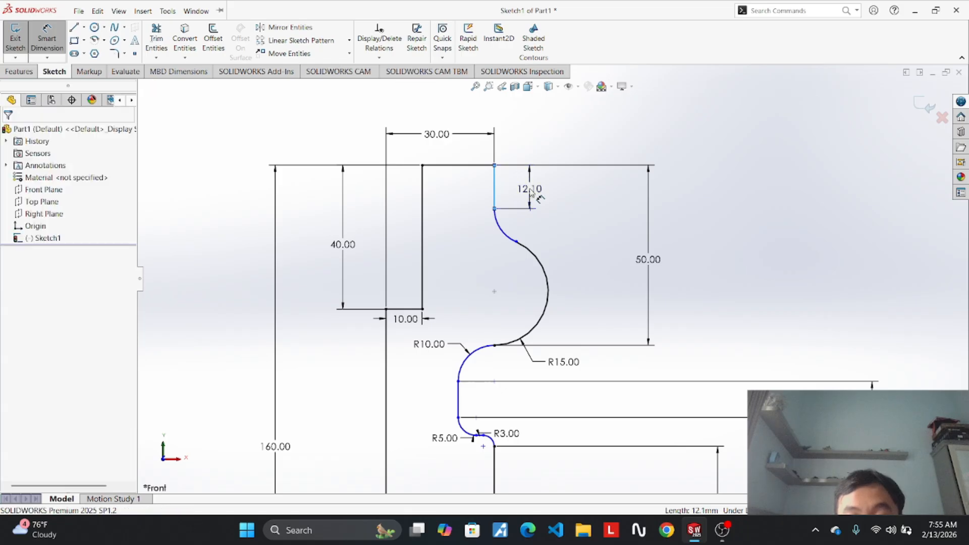
{"action": "left_click", "coordinate": [530, 192]}
{"action": "key", "text": "Return"}
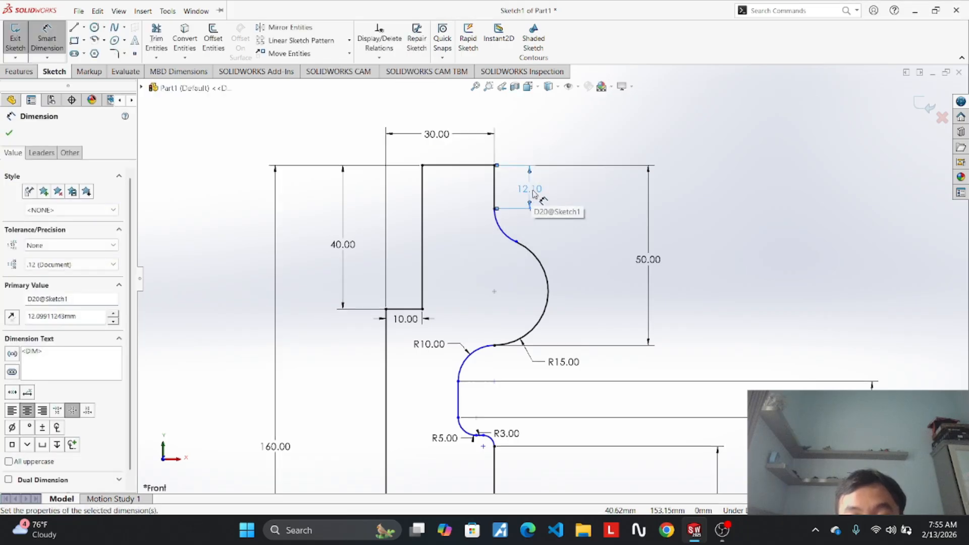
{"action": "left_click_drag", "start_coordinate": [534, 195], "coordinate": [547, 194]}
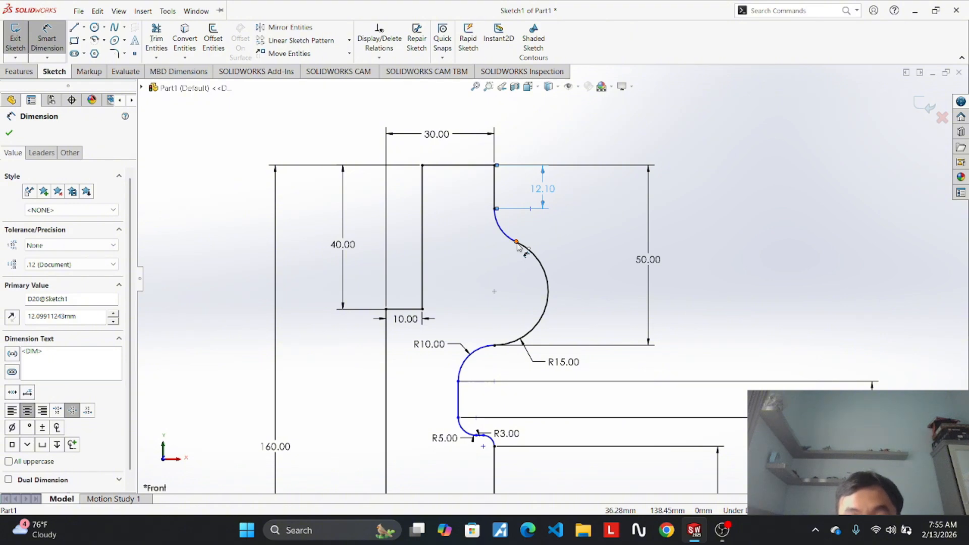
Dimension the horizontal distance between the two endpoints of the concave arc above the R15 arc.
{"action": "left_click", "coordinate": [516, 243]}
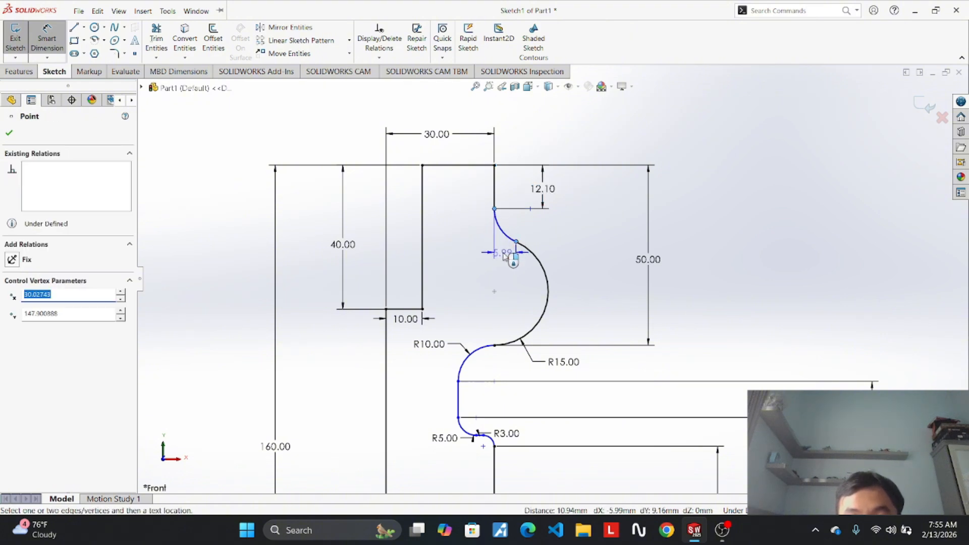
{"action": "left_click", "coordinate": [504, 256]}
{"action": "key", "text": "Return"}
{"action": "scroll", "coordinate": [502, 243], "scroll_direction": "down", "scroll_amount": 5}
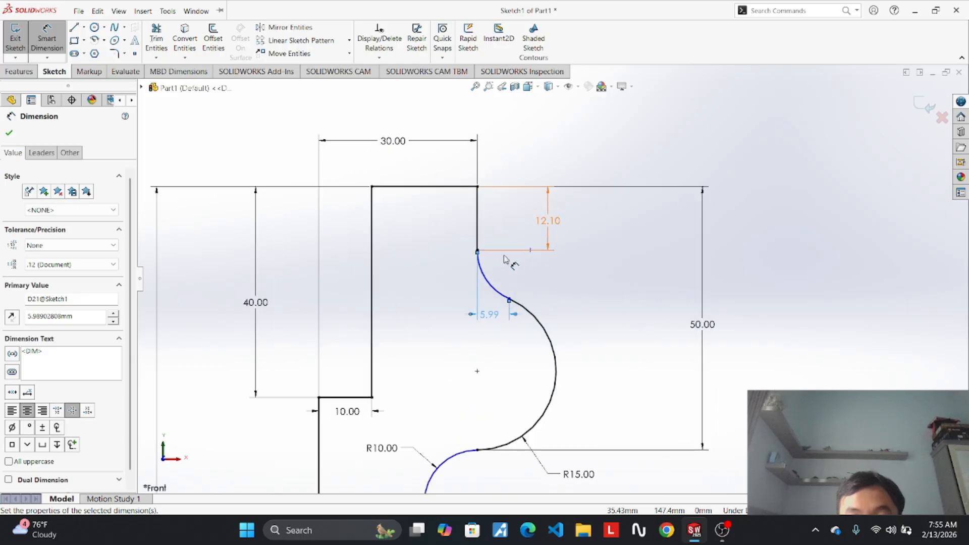
{"action": "scroll", "coordinate": [495, 408], "scroll_direction": "up", "scroll_amount": 5}
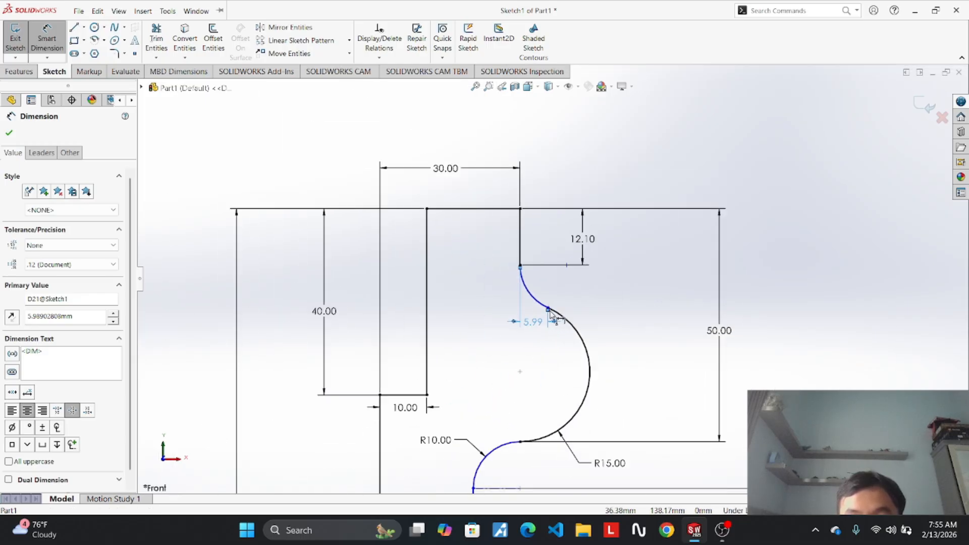
Dimension the vertical distance from the profile's top outer corner to the concave arc's lower endpoint.
{"action": "left_click", "coordinate": [549, 310]}
{"action": "left_click", "coordinate": [523, 208]}
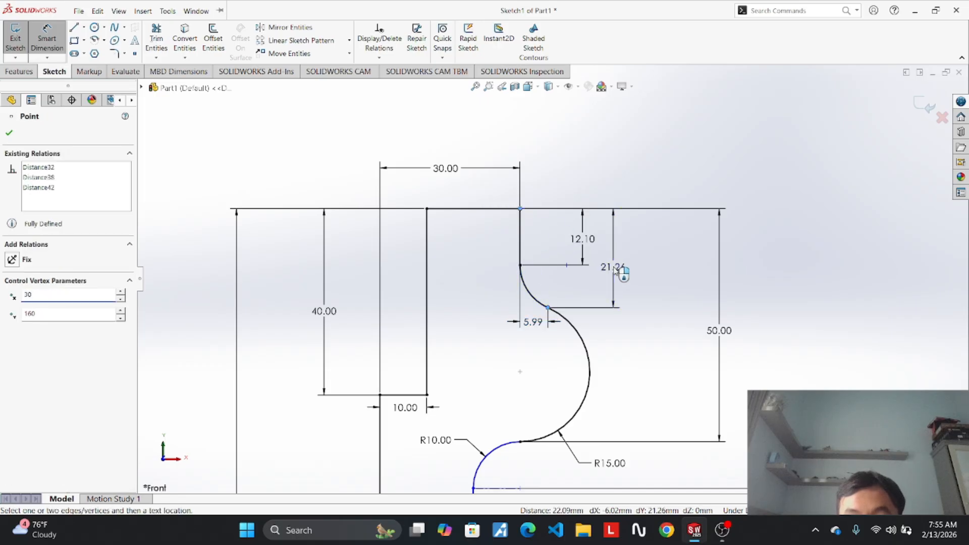
{"action": "left_click", "coordinate": [616, 264]}
{"action": "key", "text": "Return"}
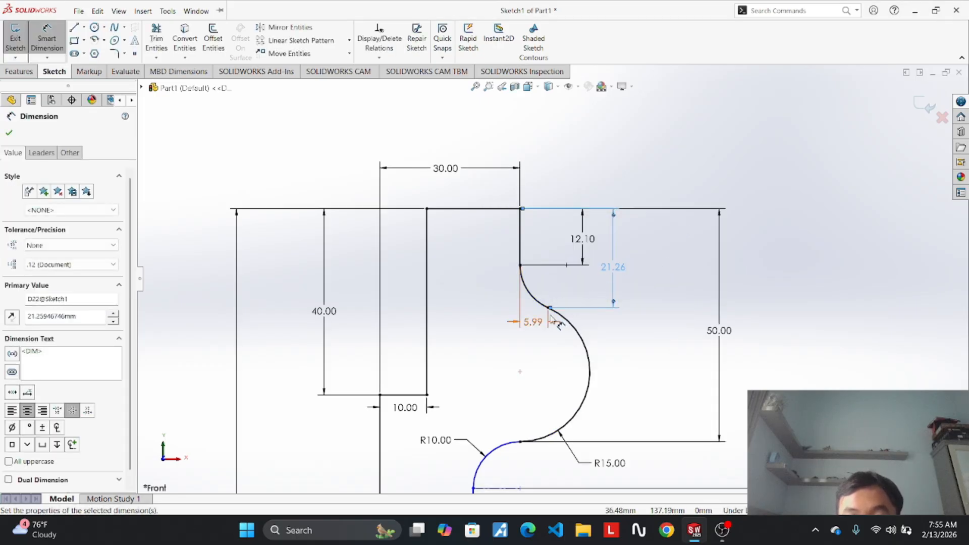
Try deleting the horizontal dimension between the concave arc's endpoints, and undo the deletion.
{"action": "right_click", "coordinate": [531, 322]}
{"action": "key", "text": "Escape"}
{"action": "key", "text": "Escape"}
{"action": "right_click", "coordinate": [532, 323]}
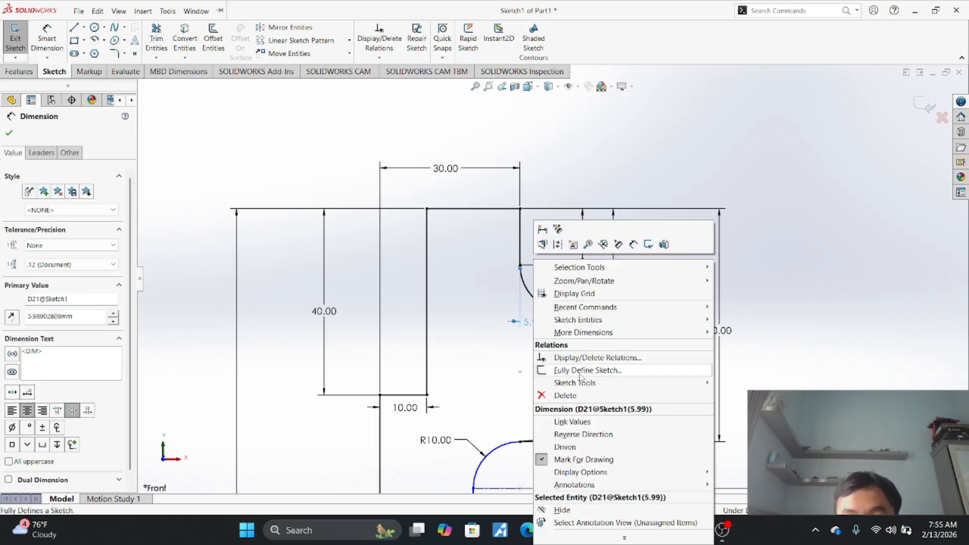
{"action": "left_click", "coordinate": [587, 396]}
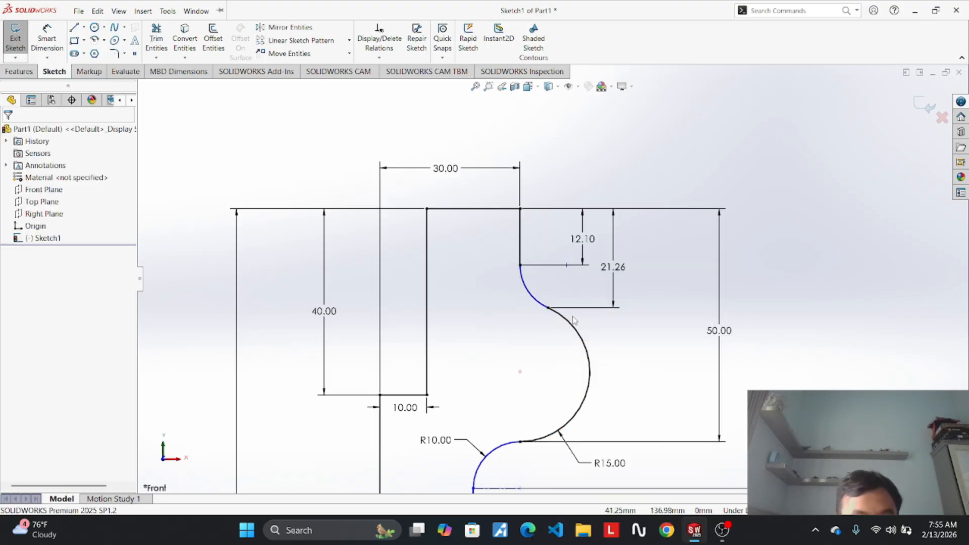
{"action": "key", "text": "ctrl+z"}
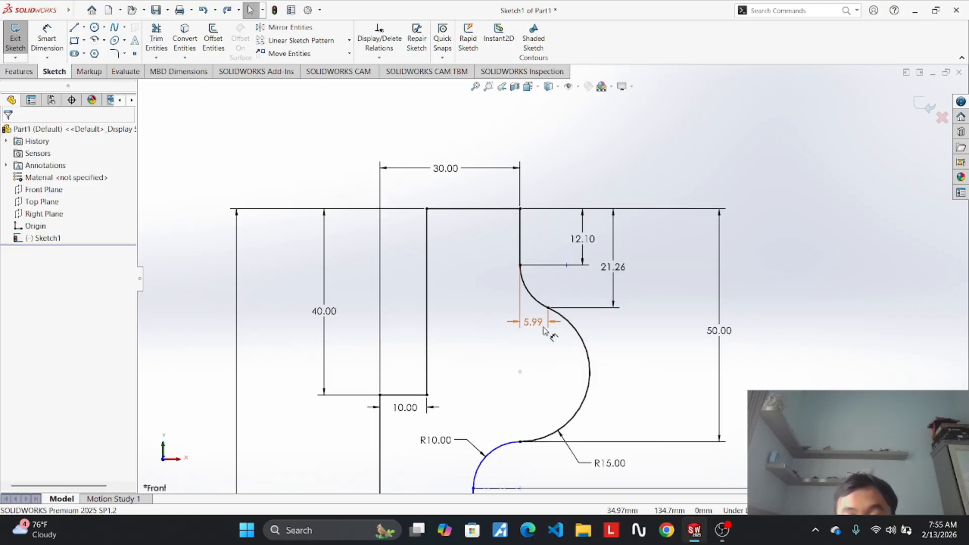
Switch to the Projek 1 Part 5 sketch and examine the vertical dimensions and radius around its upper concave arc.
{"action": "left_click", "coordinate": [618, 266]}
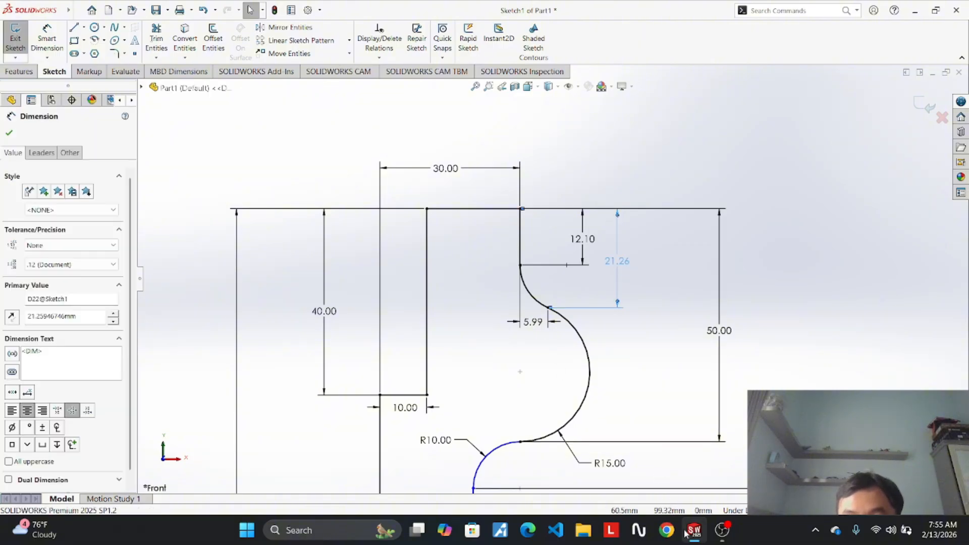
{"action": "mouse_move", "coordinate": [687, 532]}
{"action": "mouse_move", "coordinate": [645, 453]}
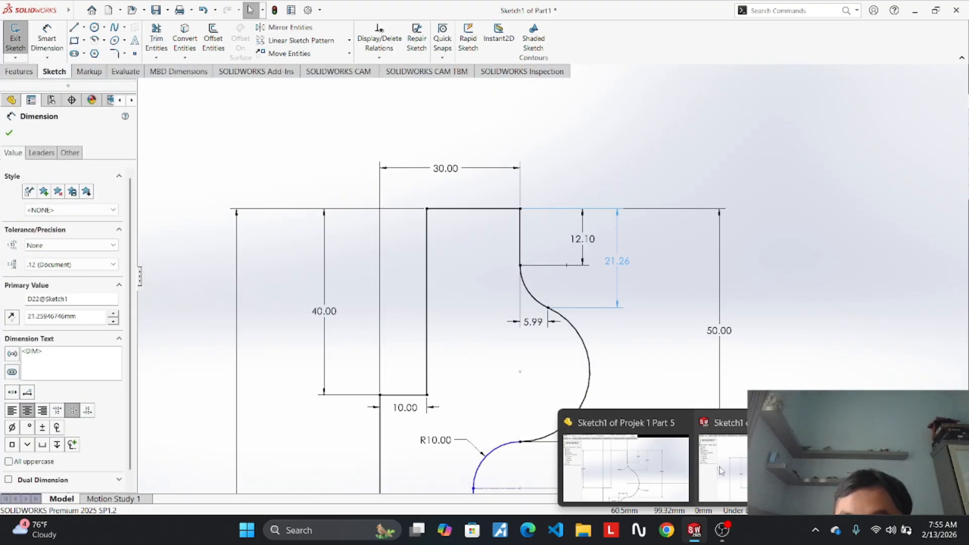
{"action": "mouse_move", "coordinate": [669, 474]}
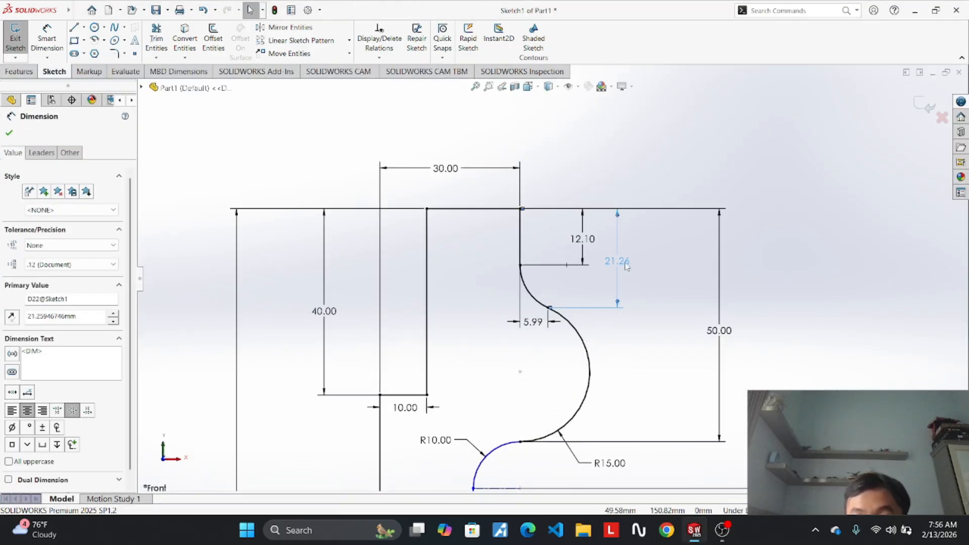
{"action": "scroll", "coordinate": [551, 278], "scroll_direction": "up", "scroll_amount": 3}
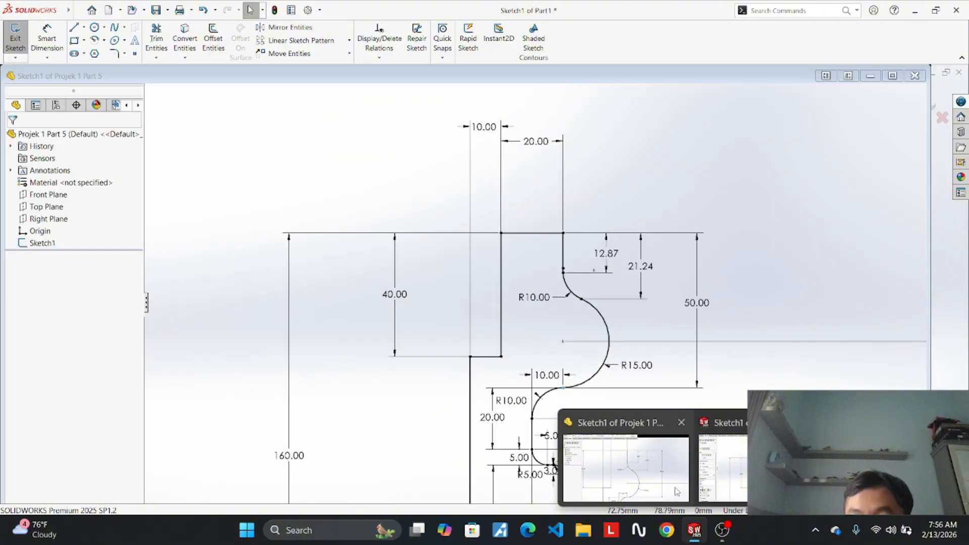
{"action": "left_click", "coordinate": [677, 491]}
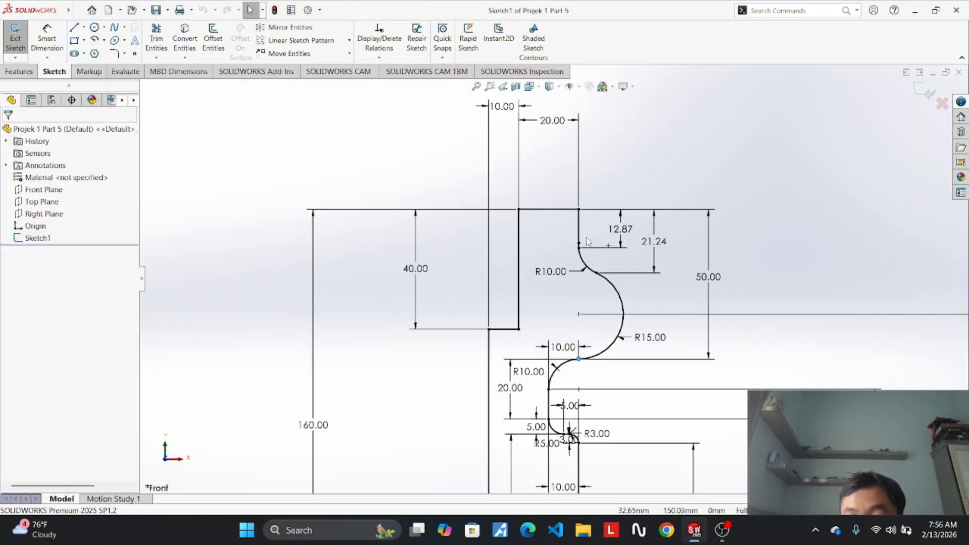
{"action": "scroll", "coordinate": [587, 242], "scroll_direction": "down", "scroll_amount": 4}
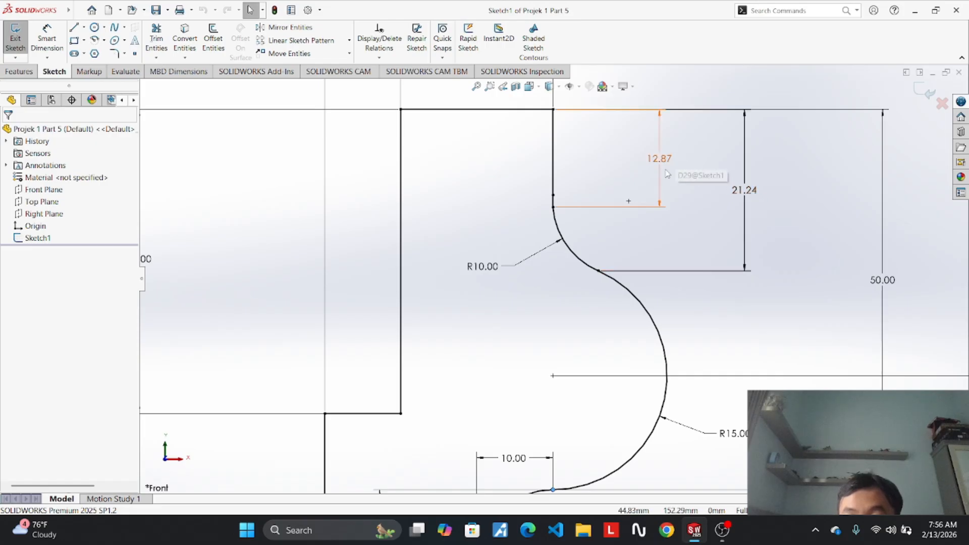
{"action": "scroll", "coordinate": [606, 238], "scroll_direction": "down", "scroll_amount": 2}
{"action": "scroll", "coordinate": [606, 236], "scroll_direction": "up", "scroll_amount": 4}
{"action": "scroll", "coordinate": [604, 233], "scroll_direction": "down", "scroll_amount": 4}
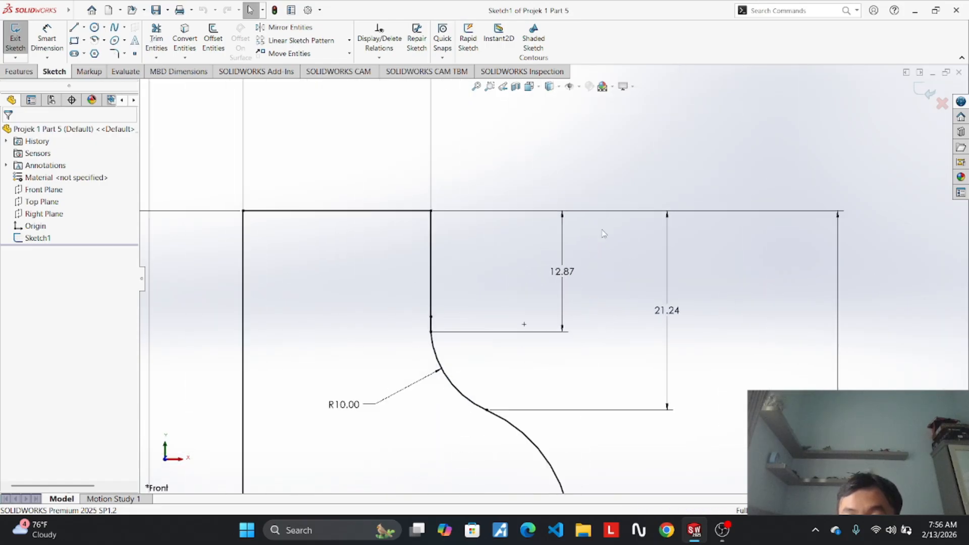
{"action": "scroll", "coordinate": [584, 333], "scroll_direction": "down", "scroll_amount": 2}
{"action": "mouse_move", "coordinate": [695, 530]}
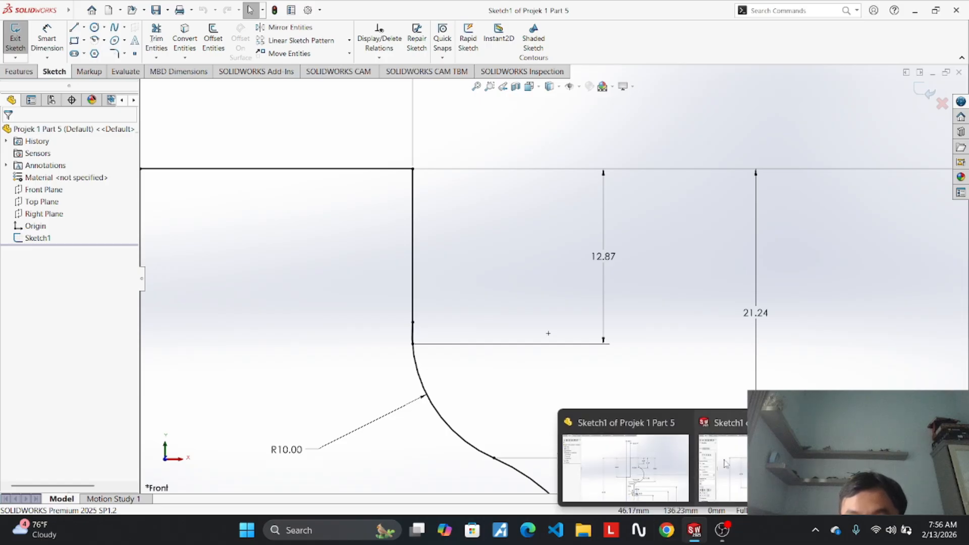
Return to Part1's sketch and inspect closely where the short vertical edge meets the concave arc.
{"action": "left_click", "coordinate": [725, 463]}
{"action": "scroll", "coordinate": [626, 210], "scroll_direction": "down", "scroll_amount": 6}
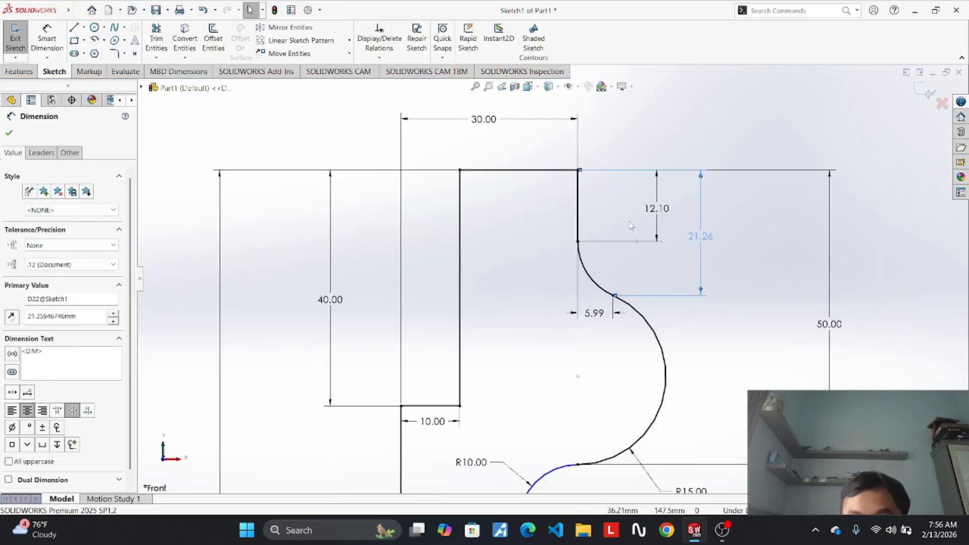
{"action": "scroll", "coordinate": [533, 284], "scroll_direction": "up", "scroll_amount": 1}
{"action": "scroll", "coordinate": [475, 239], "scroll_direction": "down", "scroll_amount": 4}
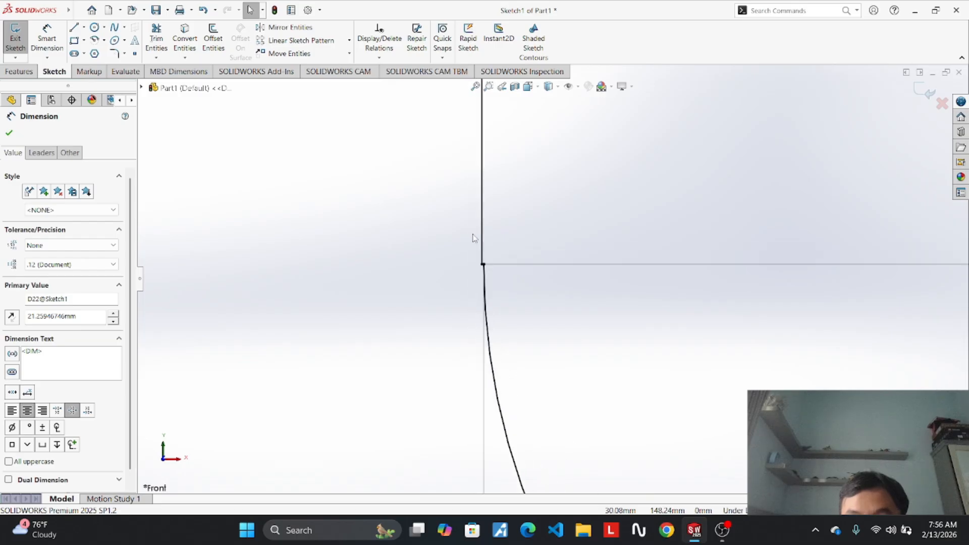
{"action": "scroll", "coordinate": [490, 262], "scroll_direction": "down", "scroll_amount": 5}
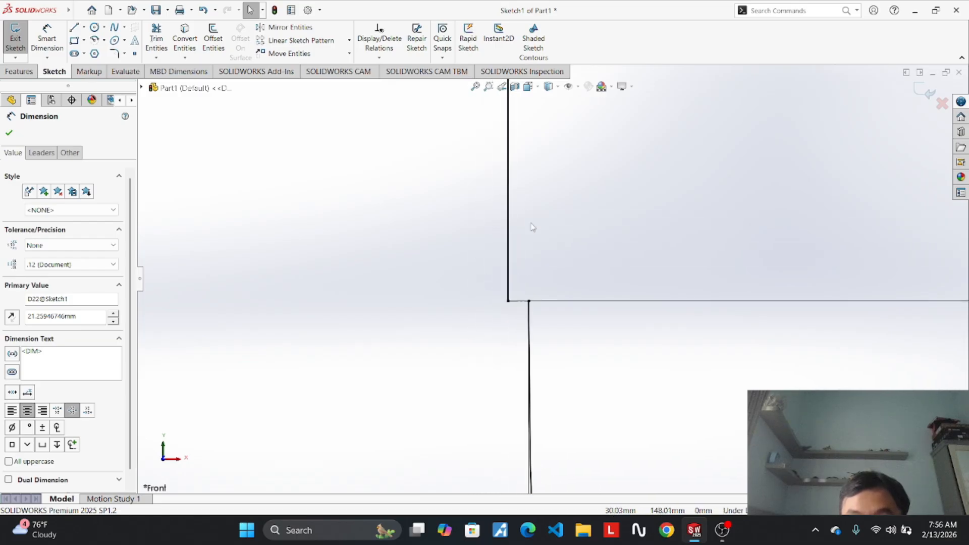
{"action": "scroll", "coordinate": [530, 338], "scroll_direction": "up", "scroll_amount": 6}
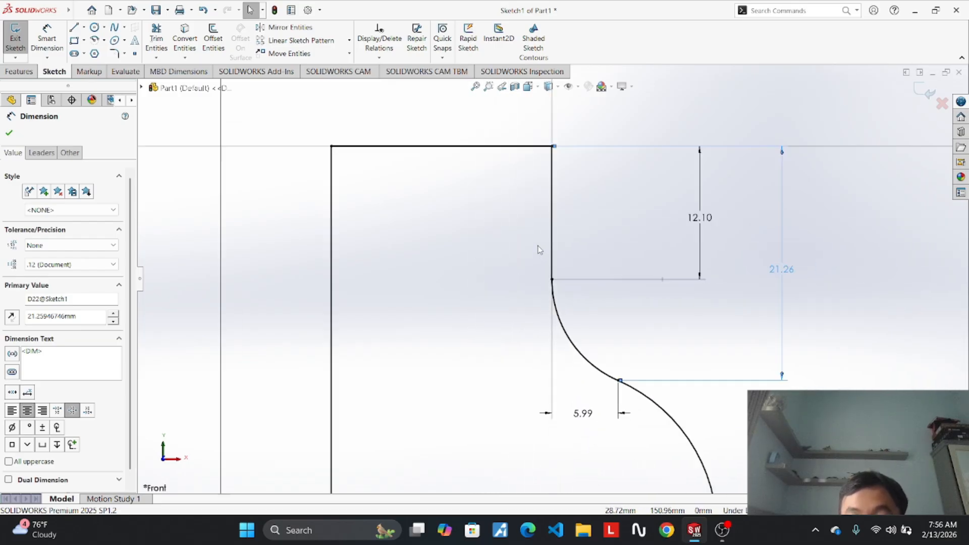
{"action": "scroll", "coordinate": [539, 252], "scroll_direction": "down", "scroll_amount": 3}
{"action": "scroll", "coordinate": [541, 275], "scroll_direction": "down", "scroll_amount": 2}
{"action": "scroll", "coordinate": [540, 283], "scroll_direction": "up", "scroll_amount": 2}
{"action": "scroll", "coordinate": [527, 347], "scroll_direction": "down", "scroll_amount": 4}
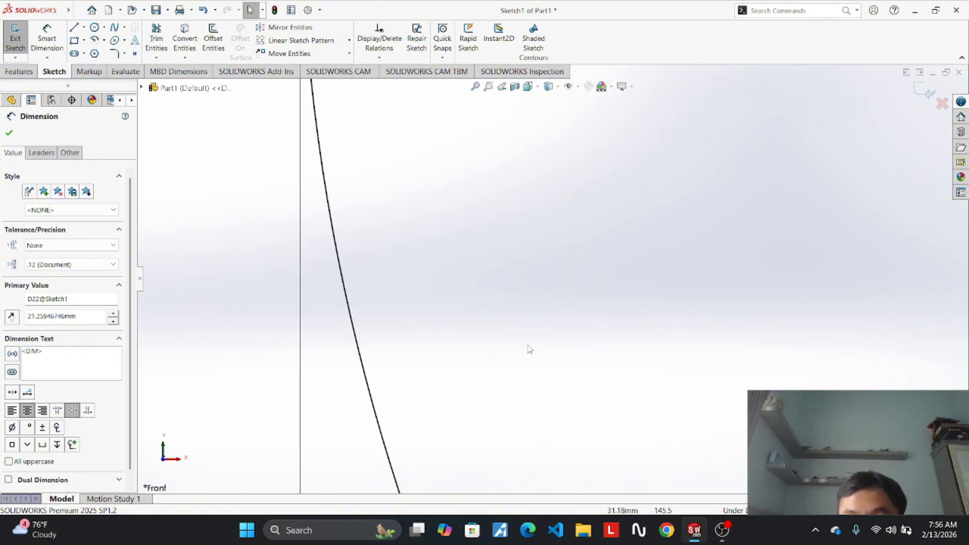
{"action": "scroll", "coordinate": [447, 158], "scroll_direction": "up", "scroll_amount": 3}
{"action": "scroll", "coordinate": [472, 195], "scroll_direction": "down", "scroll_amount": 10}
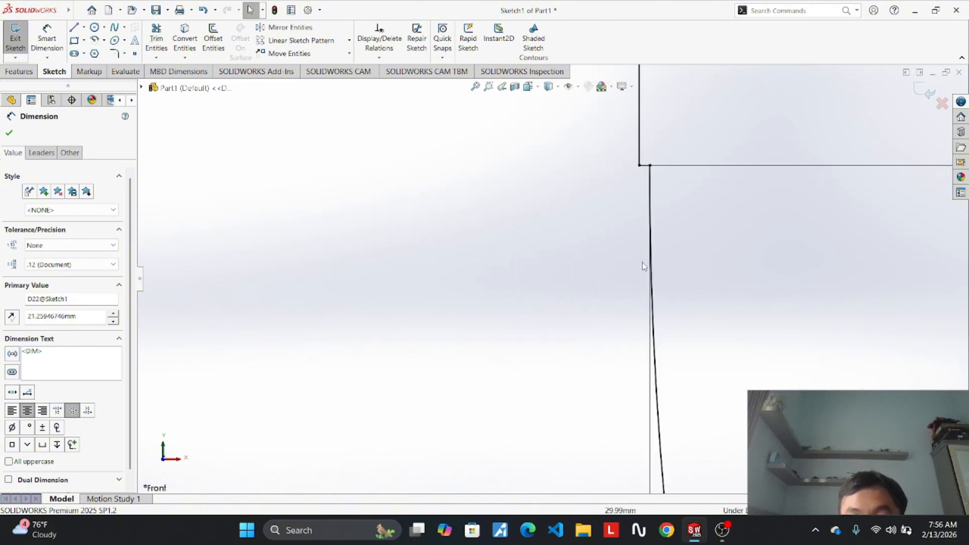
{"action": "scroll", "coordinate": [652, 147], "scroll_direction": "down", "scroll_amount": 5}
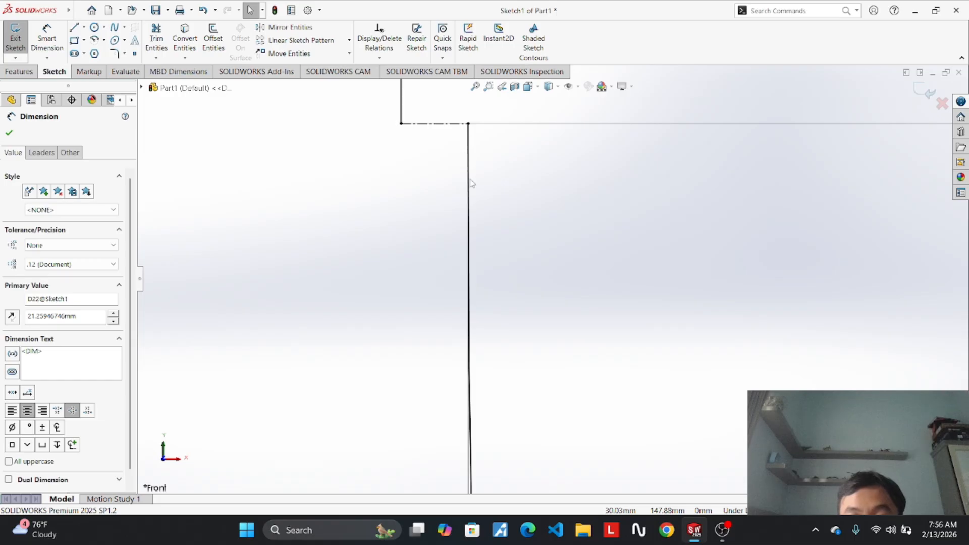
Check the concave arc's relations and parameters, and inspect the profile's top outer corner.
{"action": "left_click", "coordinate": [470, 184]}
{"action": "scroll", "coordinate": [472, 183], "scroll_direction": "up", "scroll_amount": 5}
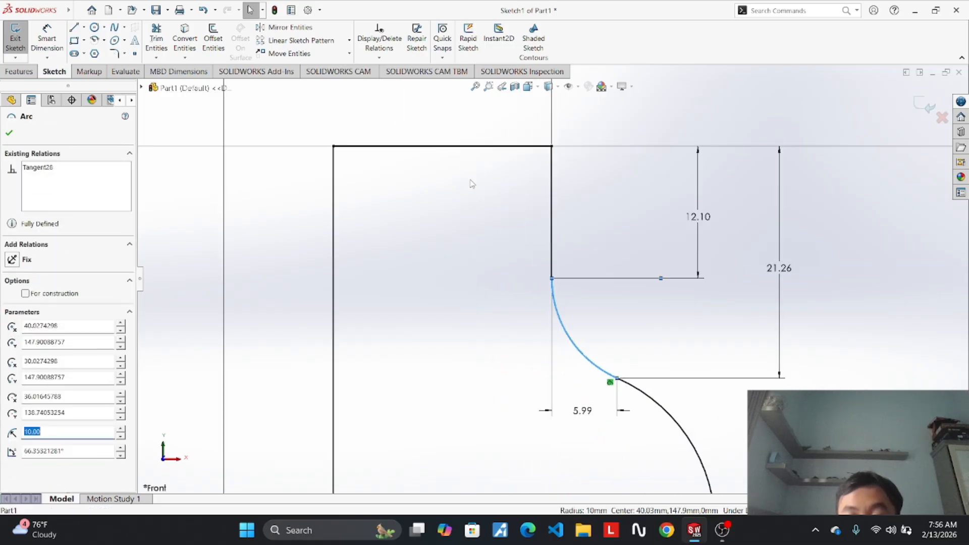
{"action": "scroll", "coordinate": [471, 183], "scroll_direction": "up", "scroll_amount": 4}
{"action": "left_click", "coordinate": [636, 178]}
{"action": "scroll", "coordinate": [526, 202], "scroll_direction": "down", "scroll_amount": 8}
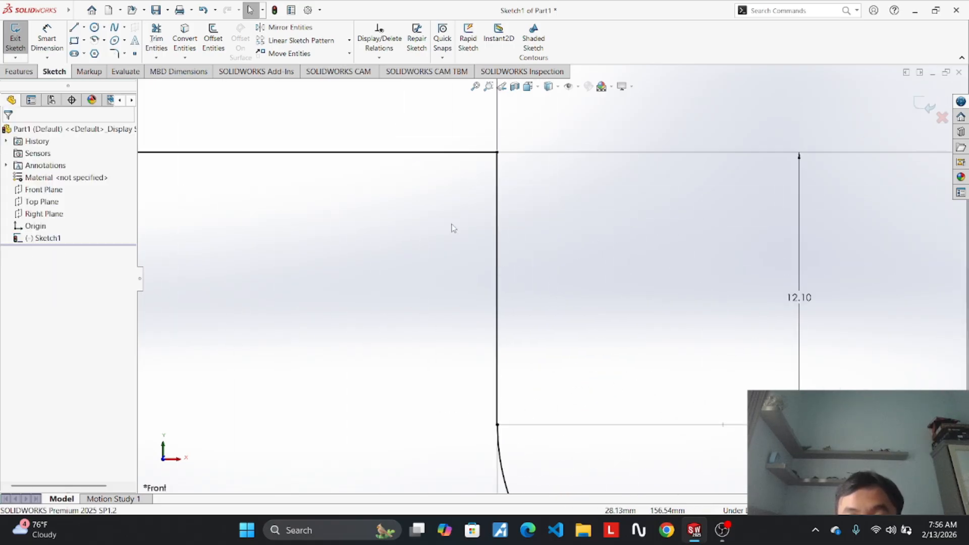
{"action": "scroll", "coordinate": [515, 212], "scroll_direction": "down", "scroll_amount": 10}
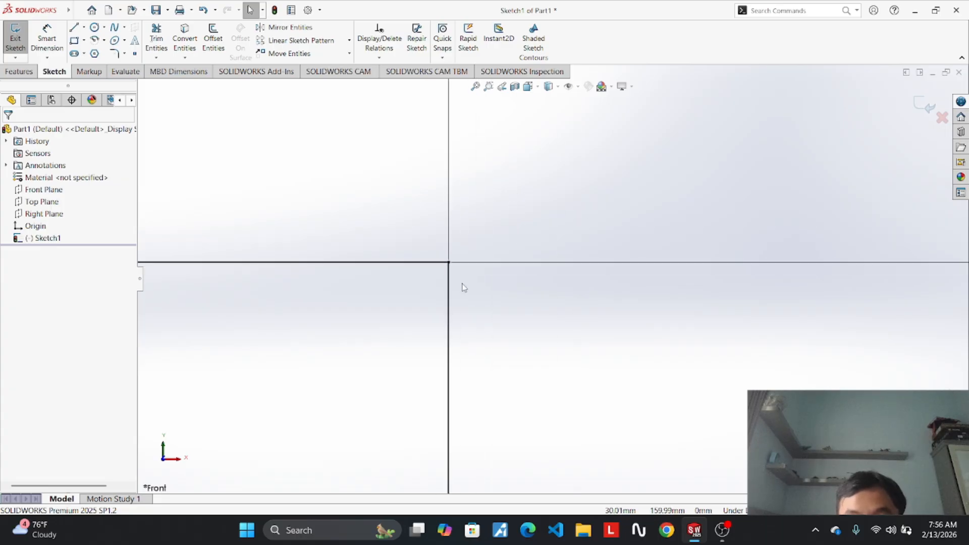
{"action": "scroll", "coordinate": [461, 284], "scroll_direction": "up", "scroll_amount": 5}
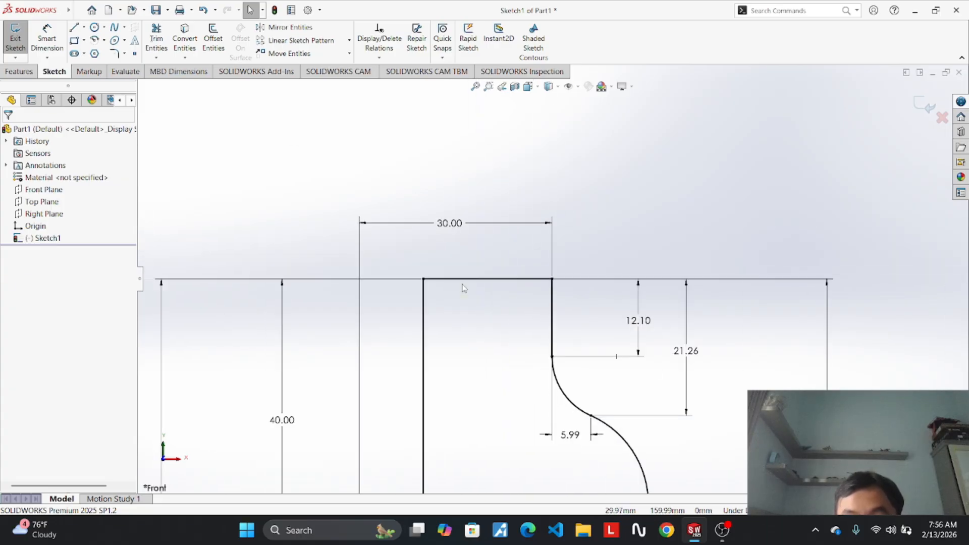
Delete the short vertical edge between the profile's top outer corner and the concave arc.
{"action": "scroll", "coordinate": [520, 291], "scroll_direction": "down", "scroll_amount": 2}
{"action": "right_click", "coordinate": [629, 332]}
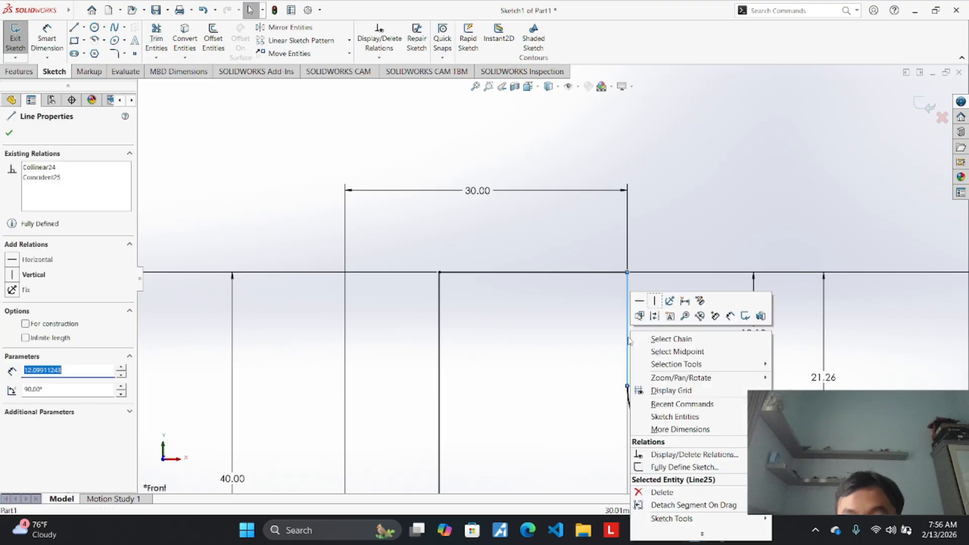
{"action": "left_click", "coordinate": [662, 492]}
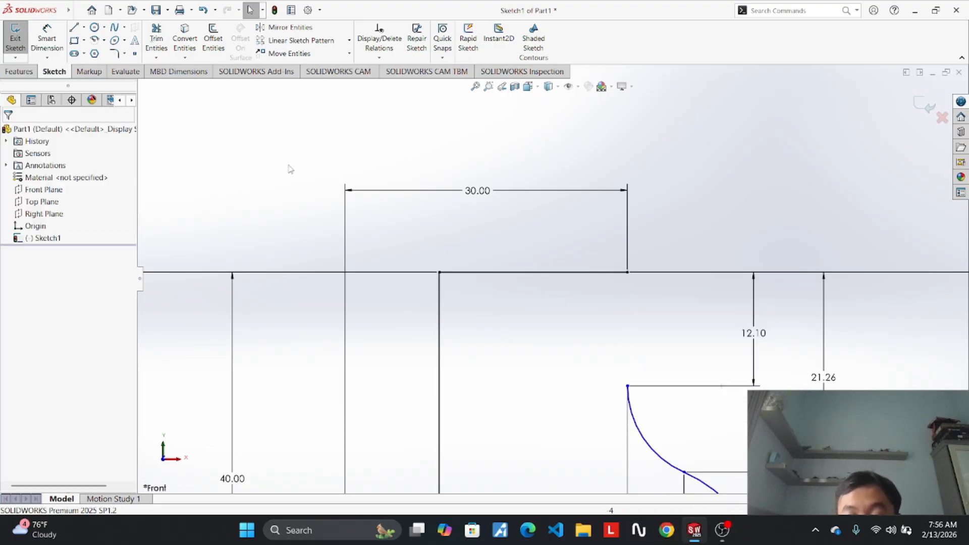
Redraw the vertical edge from the profile's top outer corner to the concave arc's upper end and inspect where they meet.
{"action": "key", "text": "l"}
{"action": "left_click", "coordinate": [628, 273]}
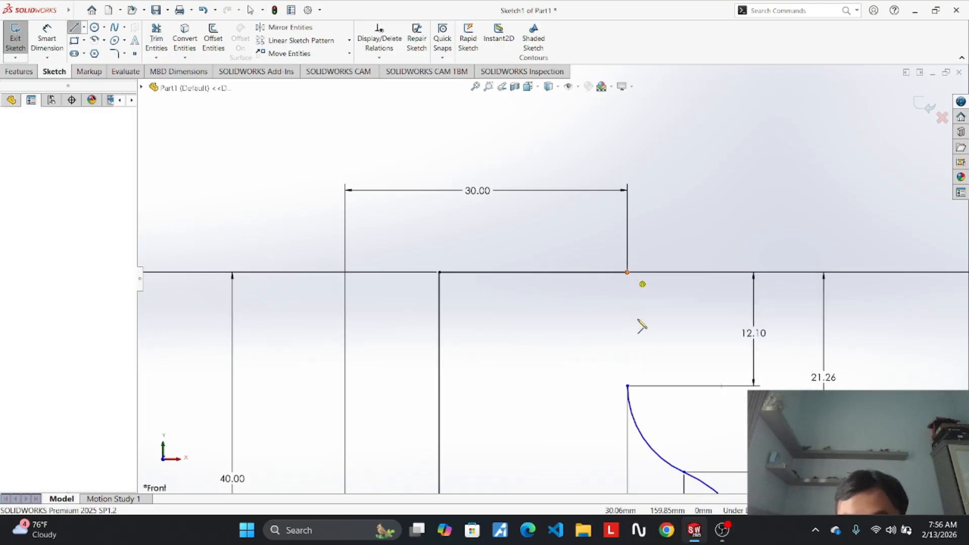
{"action": "left_click", "coordinate": [628, 386]}
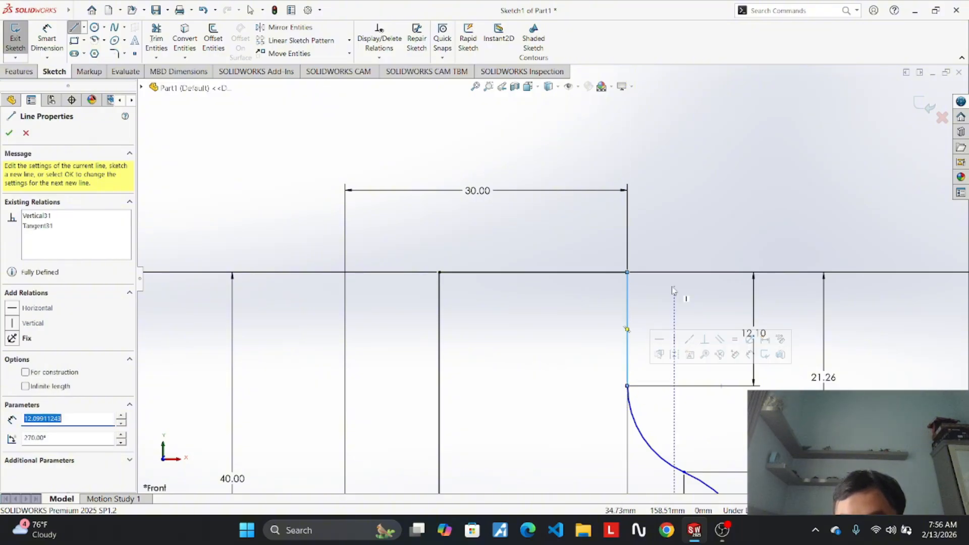
{"action": "key", "text": "Escape"}
{"action": "scroll", "coordinate": [690, 323], "scroll_direction": "down", "scroll_amount": 3}
{"action": "scroll", "coordinate": [545, 472], "scroll_direction": "down", "scroll_amount": 5}
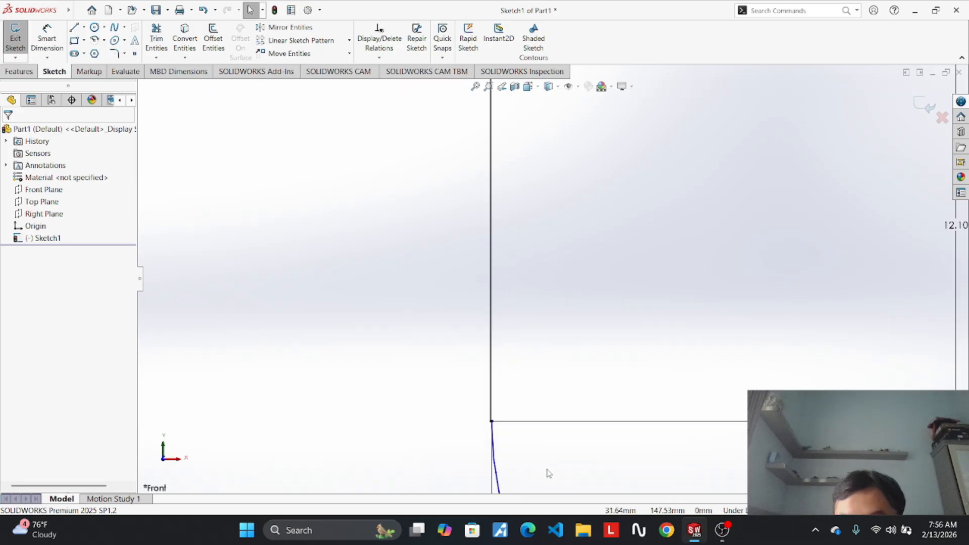
{"action": "scroll", "coordinate": [561, 328], "scroll_direction": "up", "scroll_amount": 6}
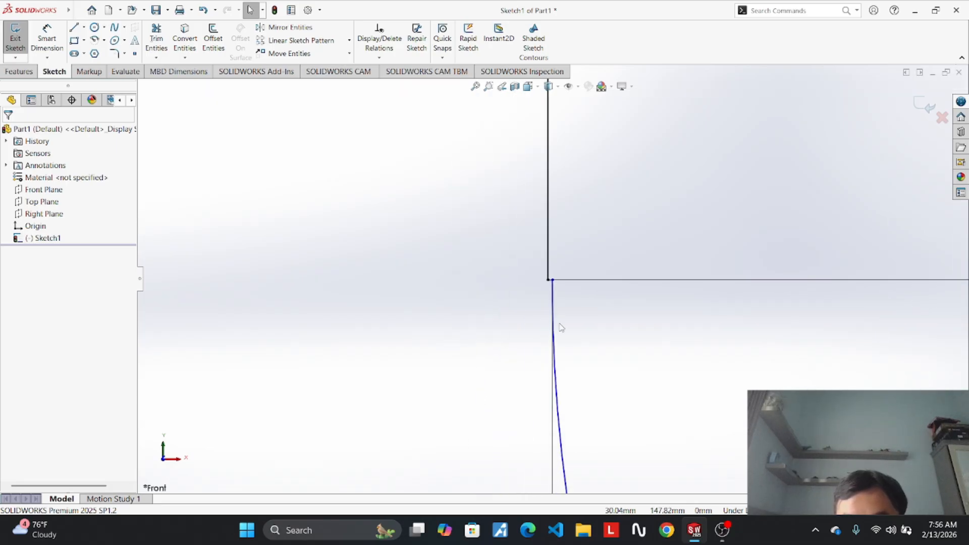
{"action": "scroll", "coordinate": [562, 328], "scroll_direction": "up", "scroll_amount": 3}
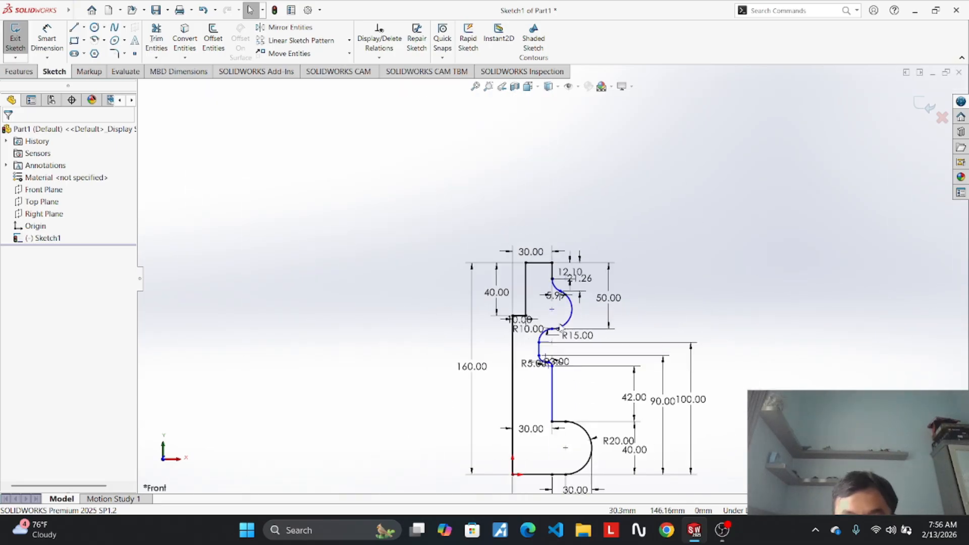
Undo the redrawn vertical edge and the deletion of the original short edge above the concave arc.
{"action": "key", "text": "ctrl+z"}
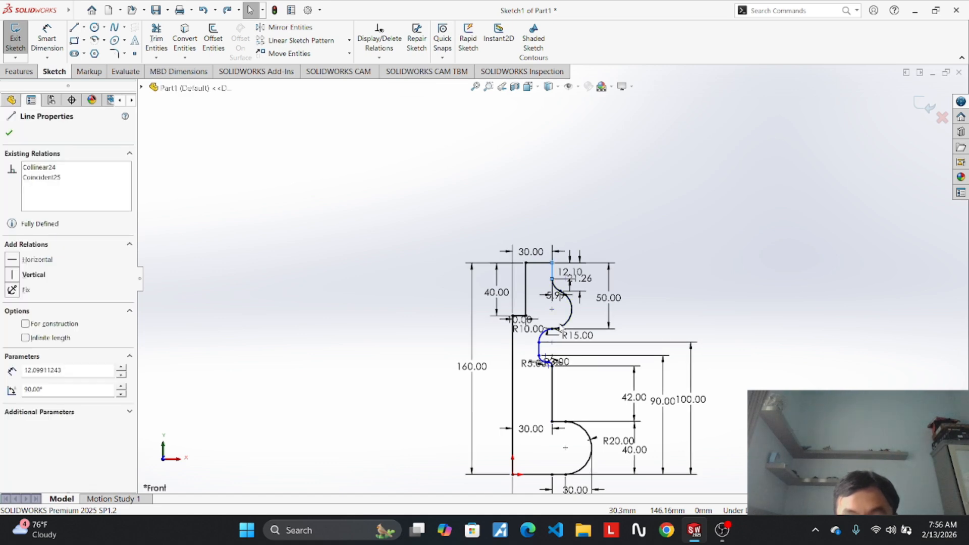
{"action": "key", "text": "Escape"}
{"action": "scroll", "coordinate": [560, 330], "scroll_direction": "down", "scroll_amount": 5}
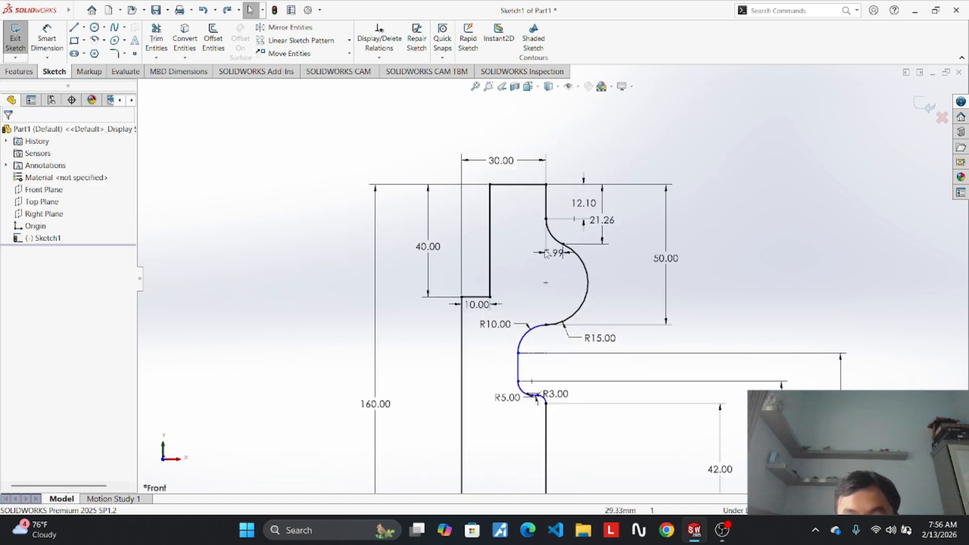
{"action": "scroll", "coordinate": [676, 258], "scroll_direction": "up", "scroll_amount": 5}
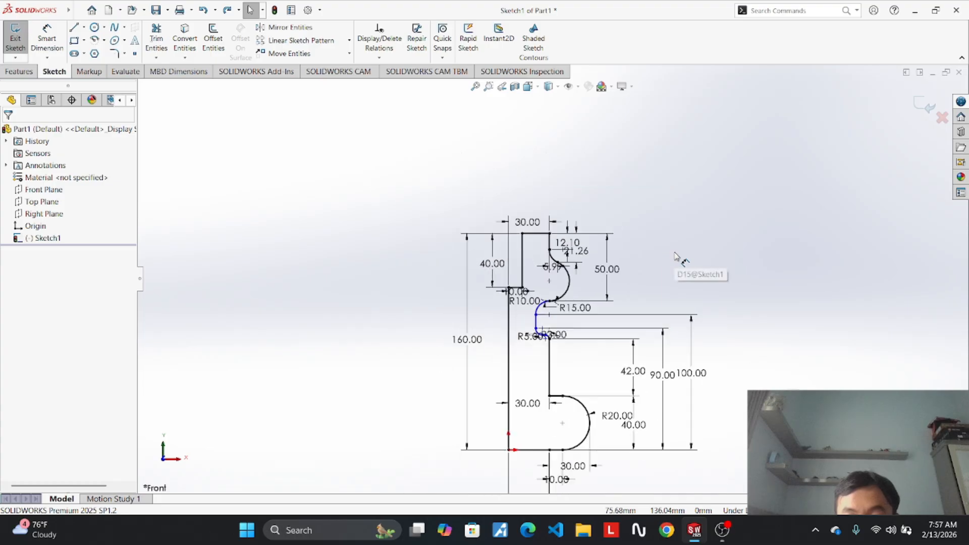
{"action": "scroll", "coordinate": [546, 298], "scroll_direction": "down", "scroll_amount": 3}
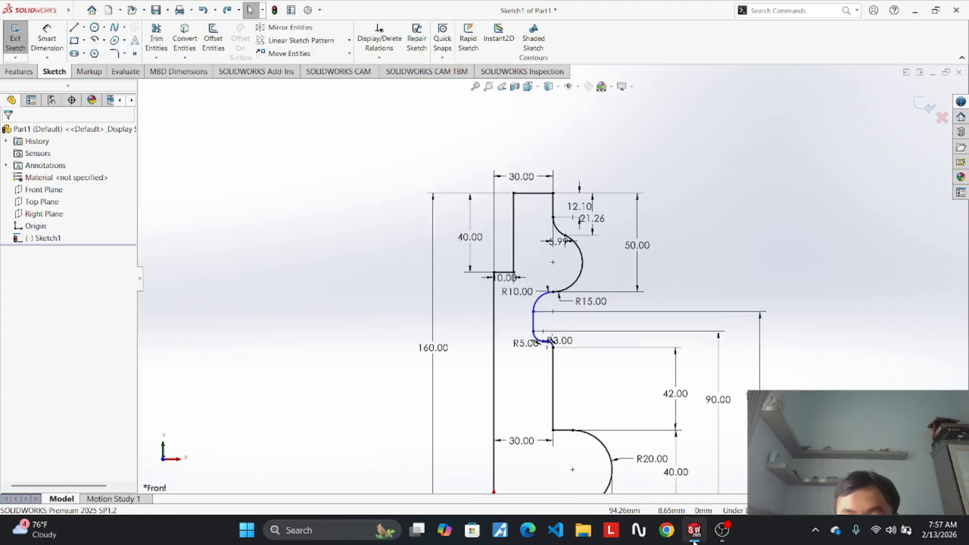
Switch to the Projek 1 Part 5 sketch and examine how the upper concave arc meets the vertical edge and is dimensioned.
{"action": "mouse_move", "coordinate": [695, 539]}
{"action": "left_click", "coordinate": [651, 485]}
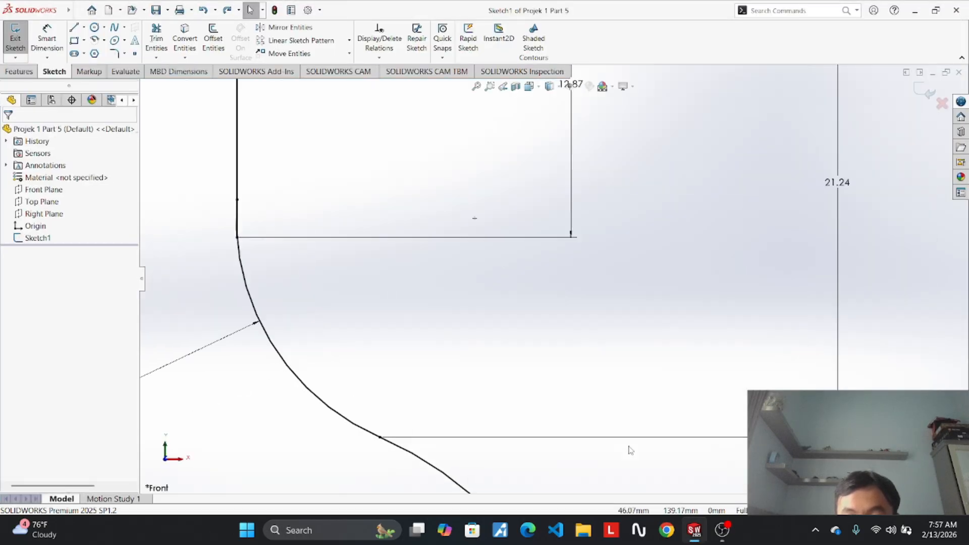
{"action": "scroll", "coordinate": [628, 451], "scroll_direction": "up", "scroll_amount": 6}
{"action": "scroll", "coordinate": [558, 273], "scroll_direction": "down", "scroll_amount": 6}
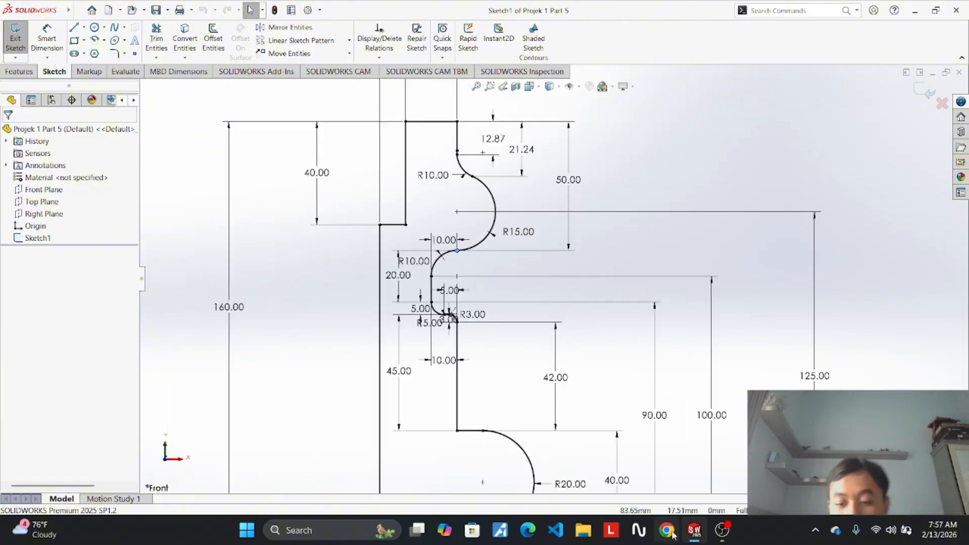
{"action": "mouse_move", "coordinate": [694, 536]}
{"action": "mouse_move", "coordinate": [738, 491]}
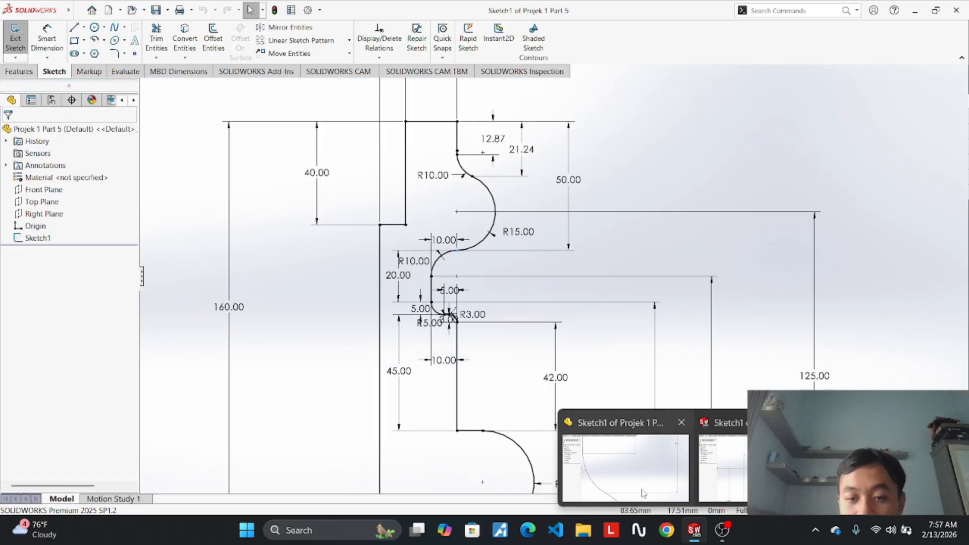
{"action": "scroll", "coordinate": [494, 201], "scroll_direction": "down", "scroll_amount": 6}
{"action": "scroll", "coordinate": [495, 201], "scroll_direction": "down", "scroll_amount": 6}
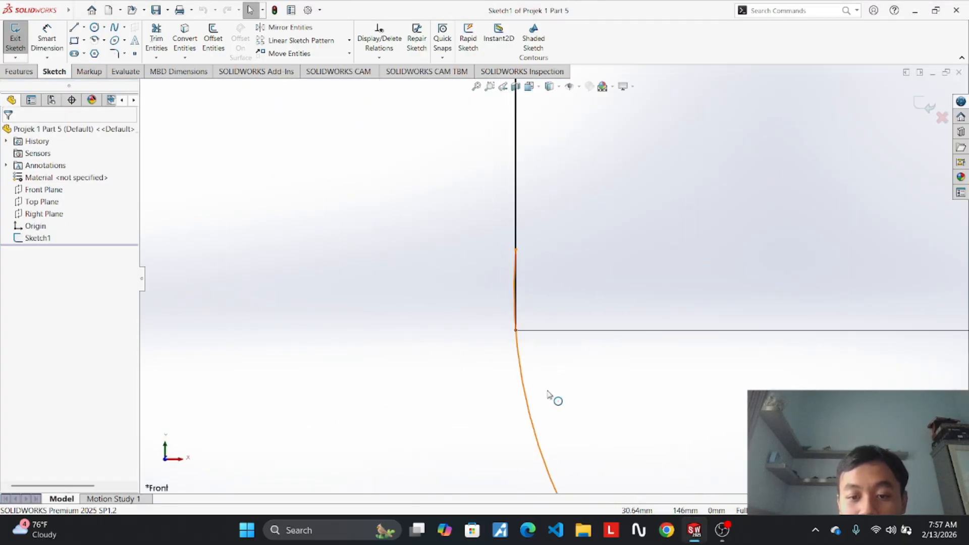
{"action": "scroll", "coordinate": [558, 288], "scroll_direction": "up", "scroll_amount": 8}
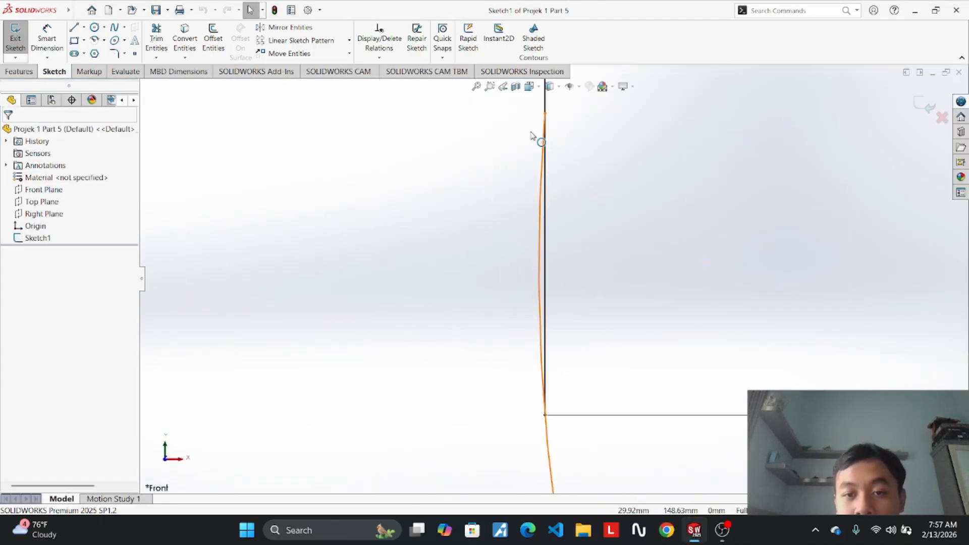
{"action": "scroll", "coordinate": [558, 298], "scroll_direction": "up", "scroll_amount": 5}
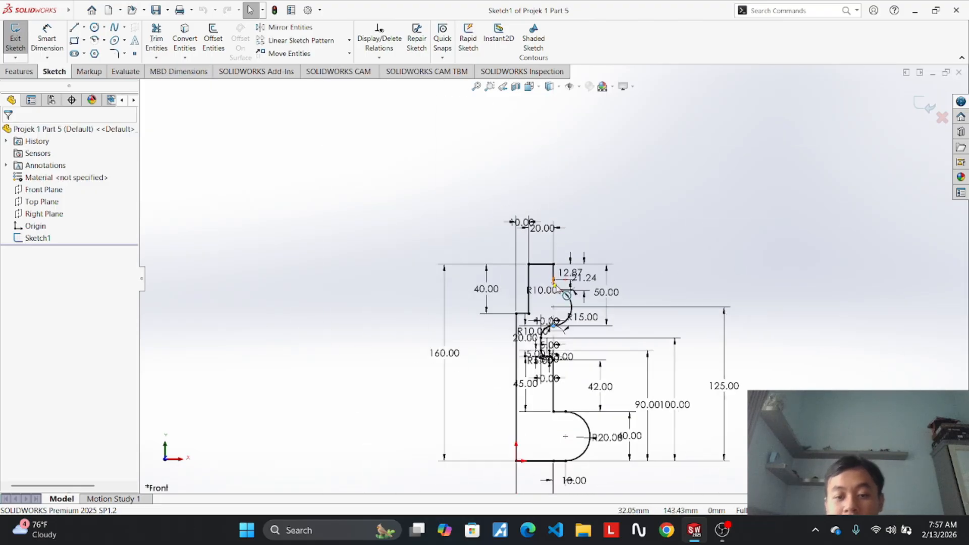
{"action": "scroll", "coordinate": [573, 363], "scroll_direction": "down", "scroll_amount": 3}
{"action": "scroll", "coordinate": [542, 444], "scroll_direction": "up", "scroll_amount": 1}
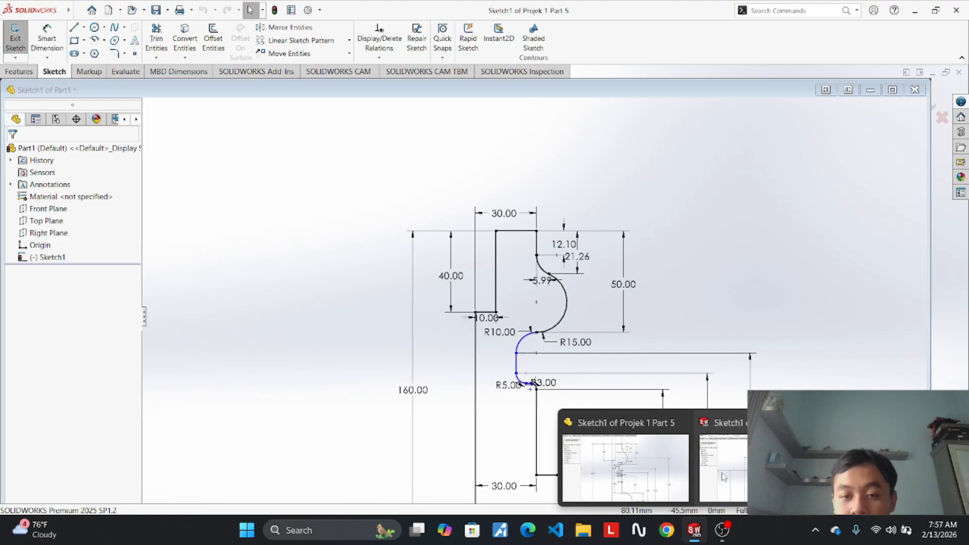
Return to Part1's sketch and reposition the 5.99 and 21.26 mm dimensions clear of the upper arcs.
{"action": "left_click", "coordinate": [724, 477]}
{"action": "scroll", "coordinate": [586, 281], "scroll_direction": "down", "scroll_amount": 4}
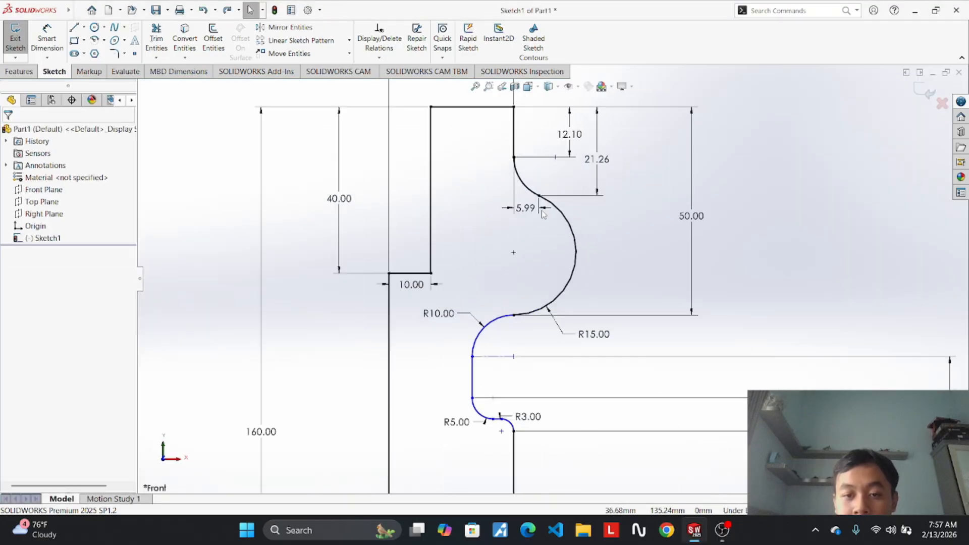
{"action": "left_click_drag", "start_coordinate": [525, 213], "coordinate": [527, 232]}
{"action": "left_click_drag", "start_coordinate": [602, 164], "coordinate": [610, 157]}
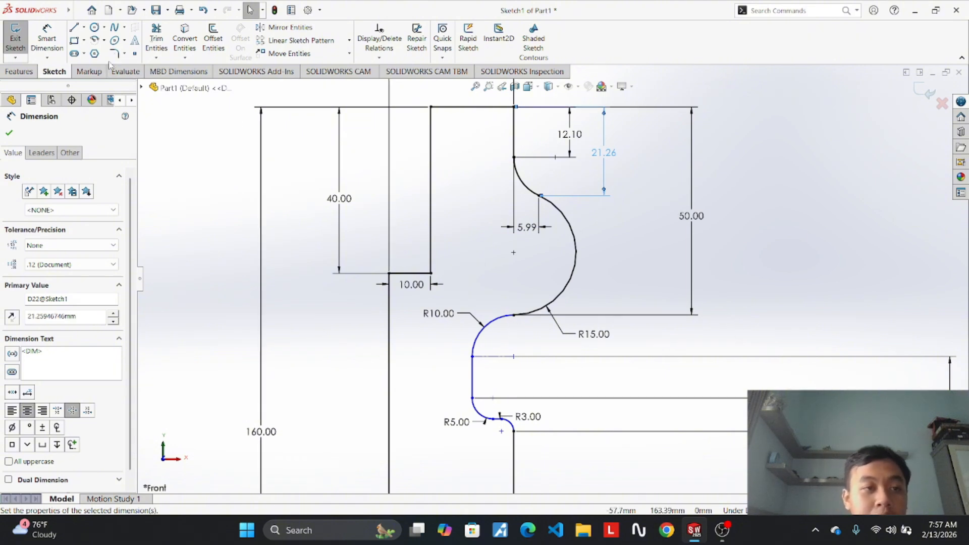
Dimension the horizontal distance from the lower corner of the profile's step to the lower end of the R10 arc.
{"action": "left_click", "coordinate": [47, 38]}
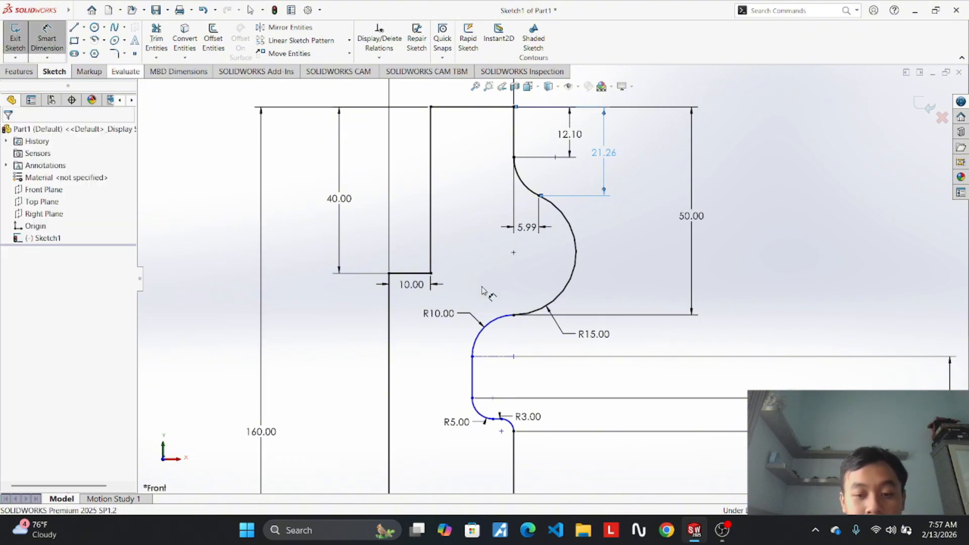
{"action": "left_click", "coordinate": [473, 357]}
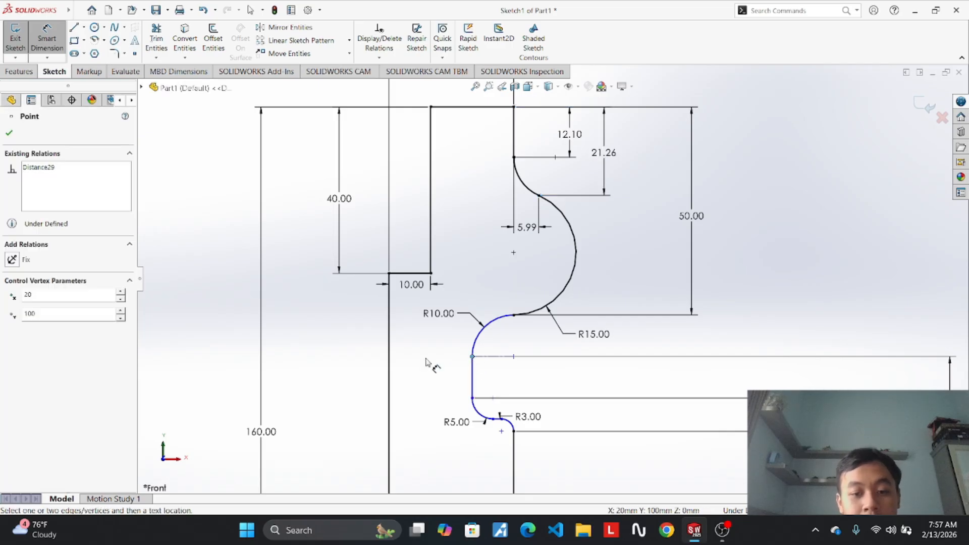
{"action": "left_click", "coordinate": [389, 273]}
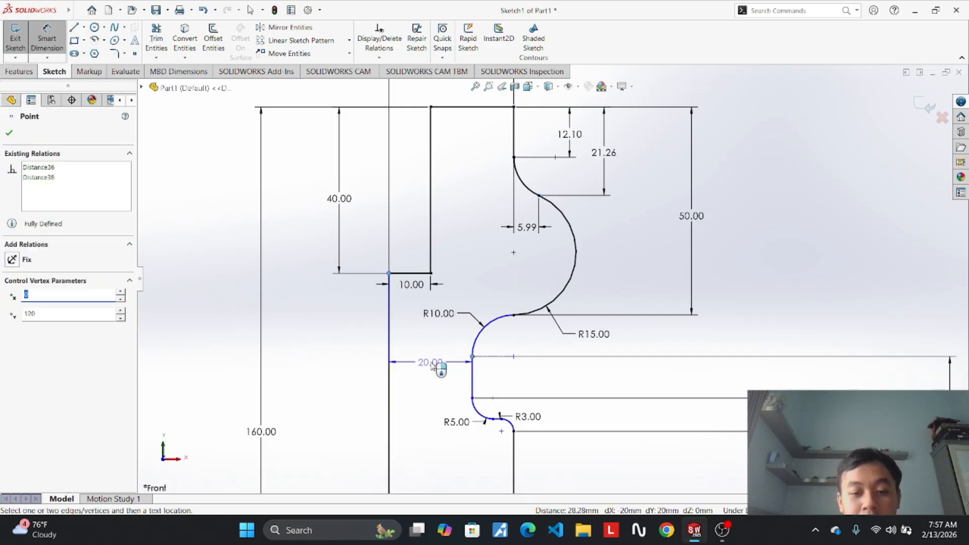
{"action": "left_click", "coordinate": [434, 366]}
{"action": "key", "text": "Return"}
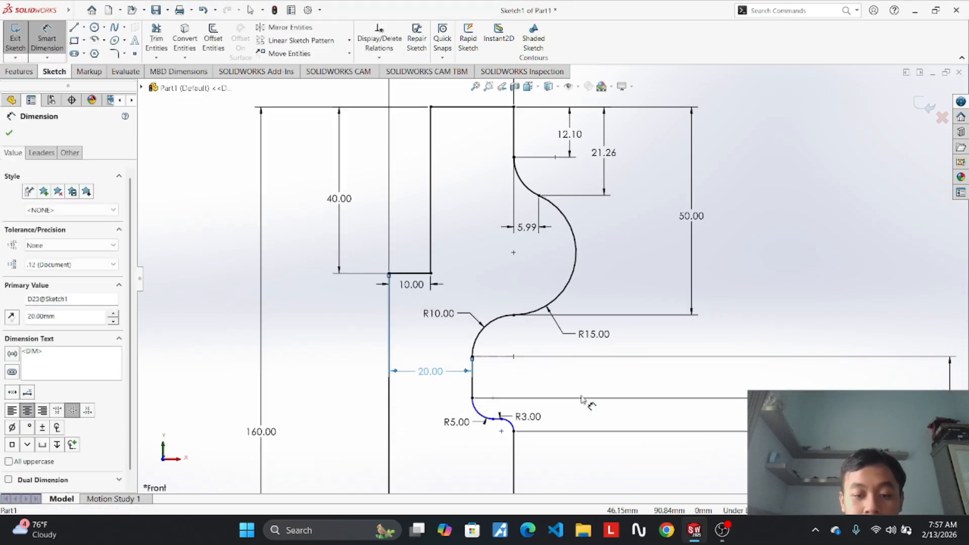
Dimension the horizontal distance from the profile's long straight edge to the lower end of the R5 arc.
{"action": "scroll", "coordinate": [477, 423], "scroll_direction": "up", "scroll_amount": 2}
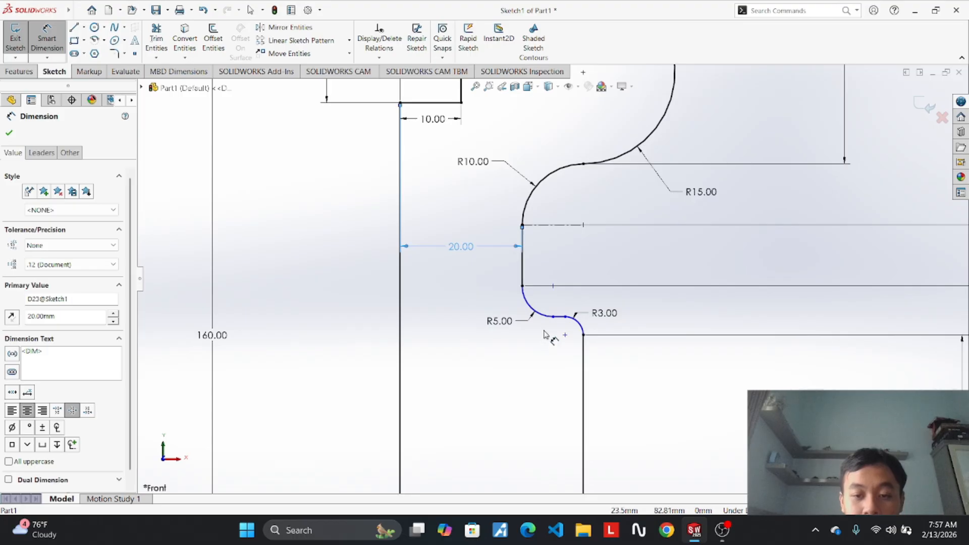
{"action": "left_click", "coordinate": [554, 316]}
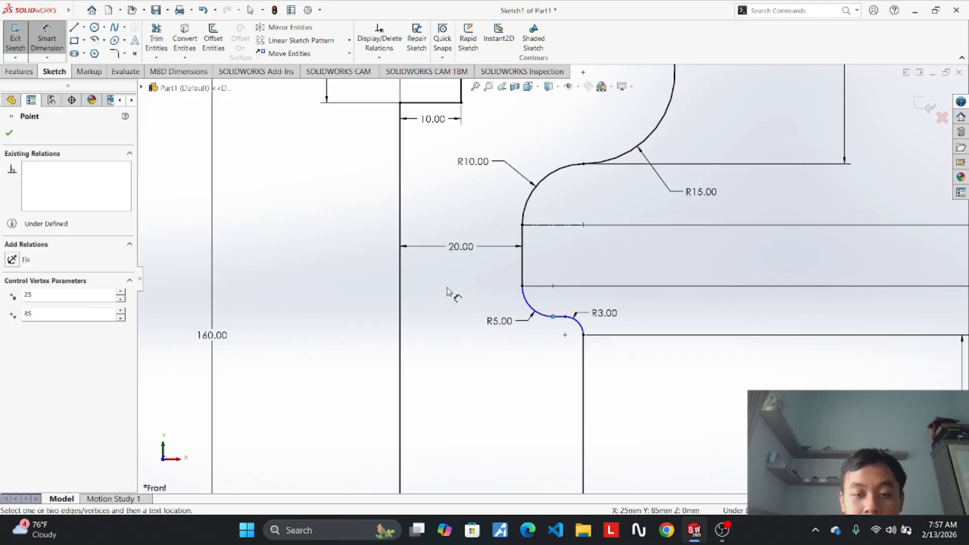
{"action": "left_click", "coordinate": [401, 131]}
{"action": "left_click", "coordinate": [482, 358]}
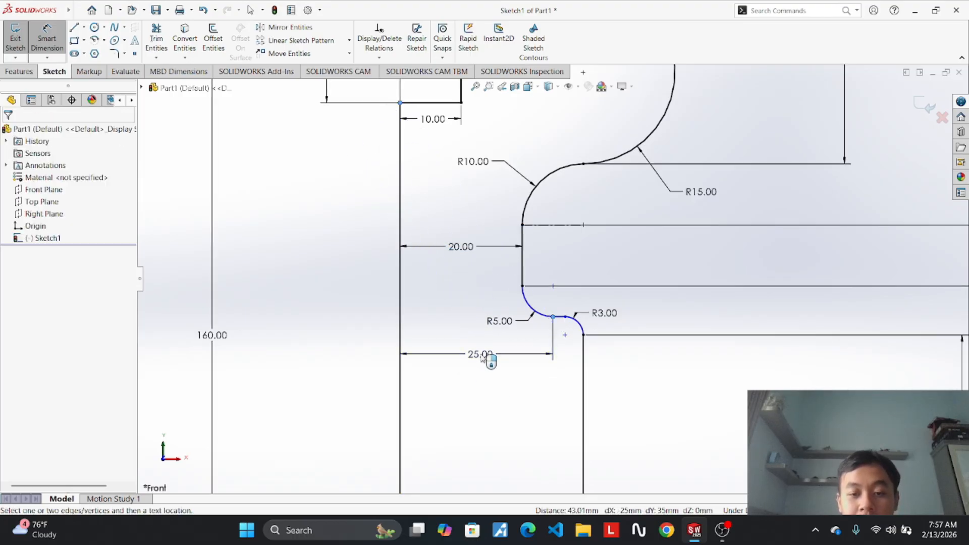
{"action": "key", "text": "Return"}
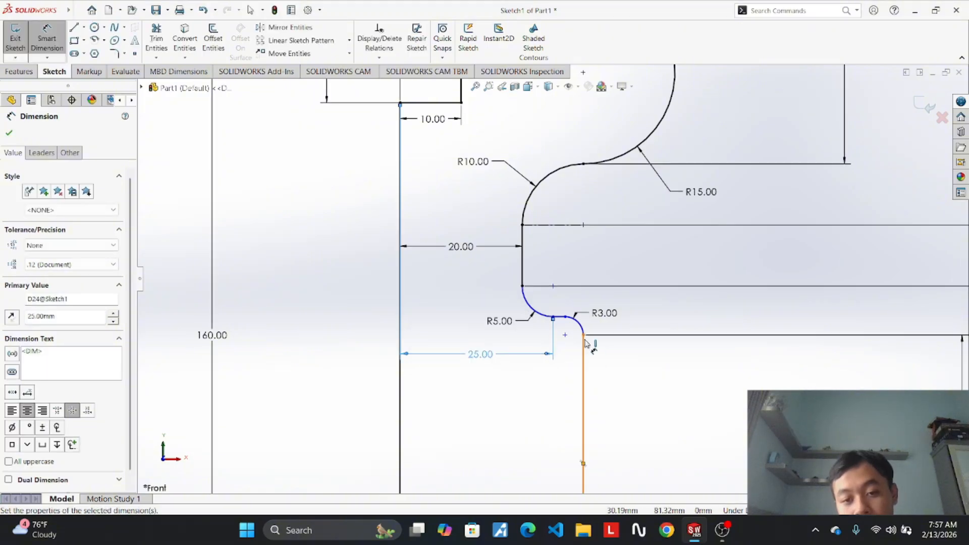
Dimension the horizontal distance from the lower corner of the profile's step to the upper end of the R3 arc.
{"action": "left_click", "coordinate": [565, 318]}
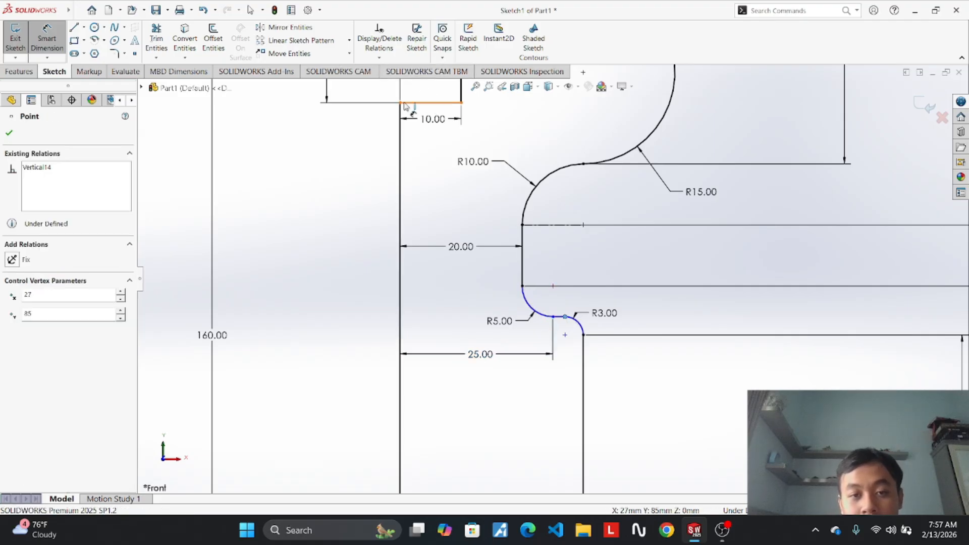
{"action": "left_click", "coordinate": [401, 103]}
{"action": "left_click", "coordinate": [495, 410]}
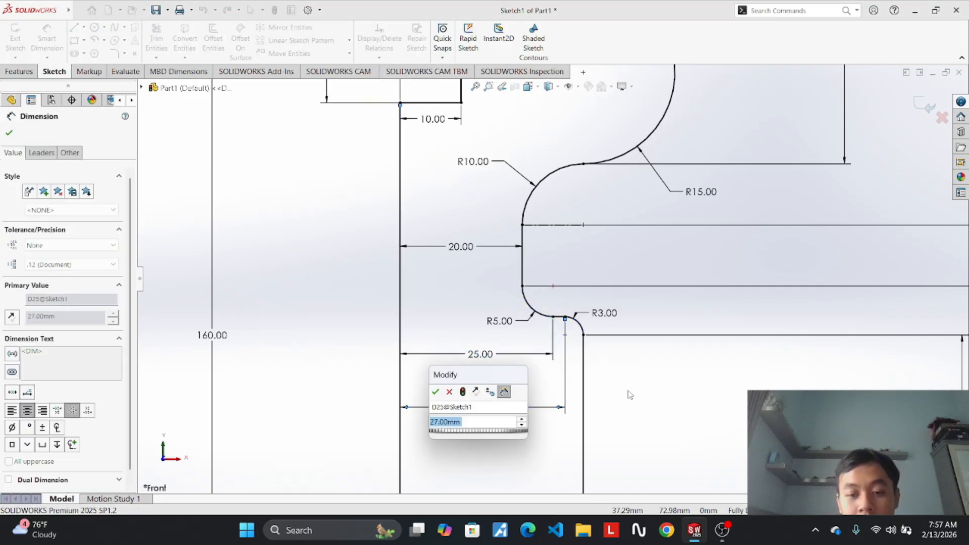
{"action": "key", "text": "Return"}
{"action": "scroll", "coordinate": [565, 399], "scroll_direction": "up", "scroll_amount": 5}
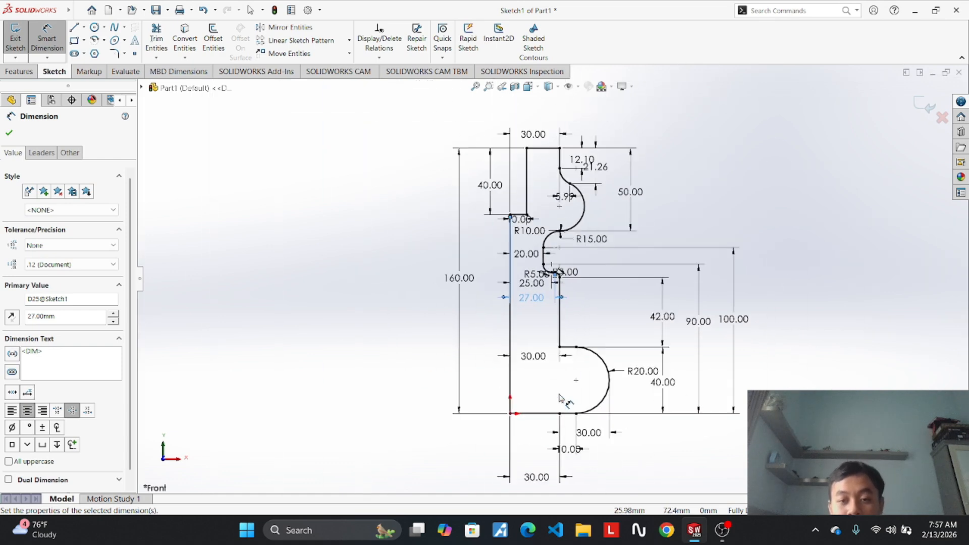
{"action": "scroll", "coordinate": [659, 313], "scroll_direction": "down", "scroll_amount": 1}
{"action": "left_click", "coordinate": [862, 156]}
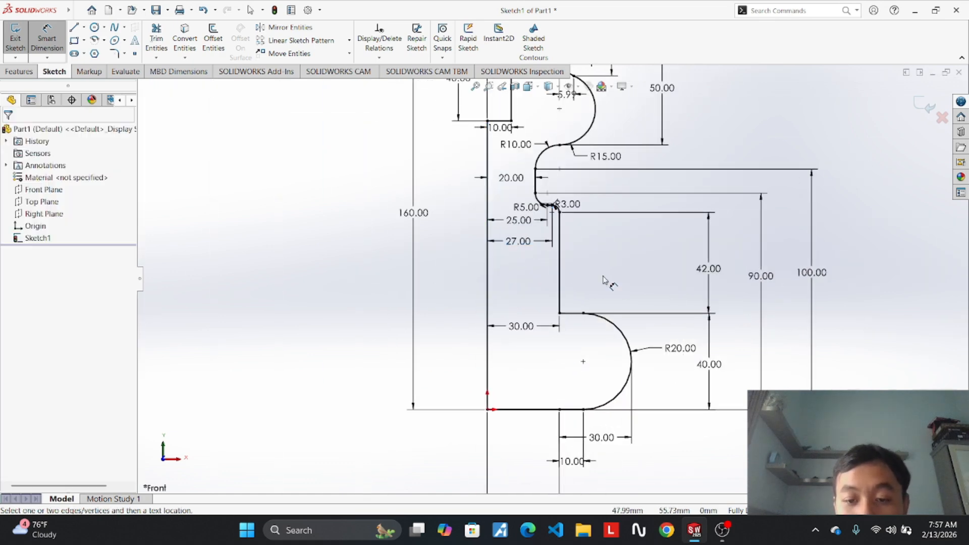
Try to dimension the small horizontal gap between the upper vertical edge's lower endpoint and the concave arc's upper endpoint.
{"action": "scroll", "coordinate": [606, 281], "scroll_direction": "up", "scroll_amount": 2}
{"action": "scroll", "coordinate": [535, 192], "scroll_direction": "down", "scroll_amount": 3}
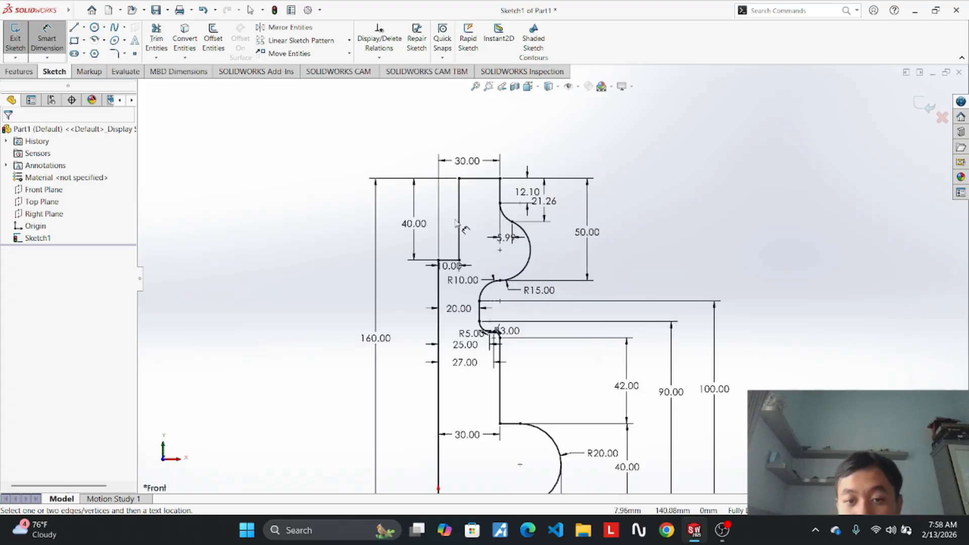
{"action": "scroll", "coordinate": [531, 191], "scroll_direction": "down", "scroll_amount": 4}
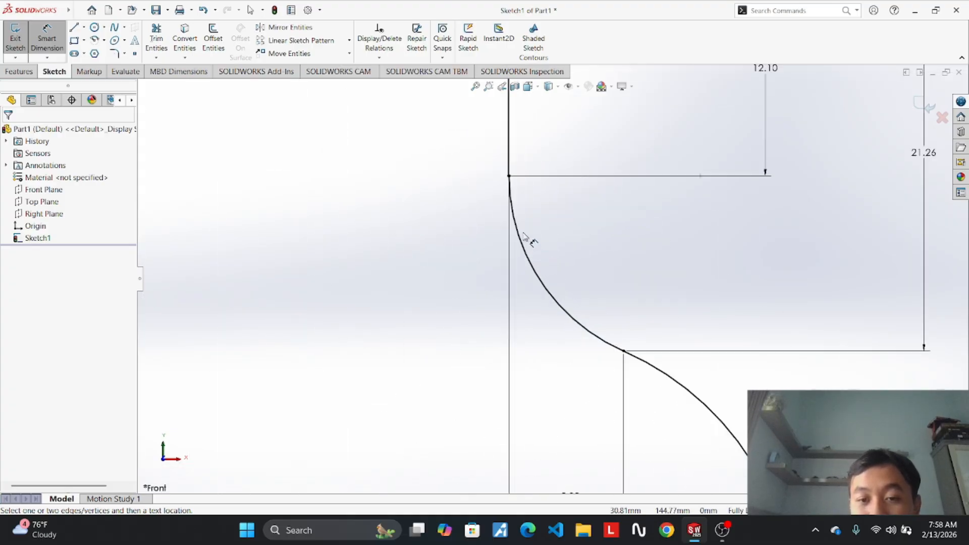
{"action": "scroll", "coordinate": [508, 121], "scroll_direction": "down", "scroll_amount": 10}
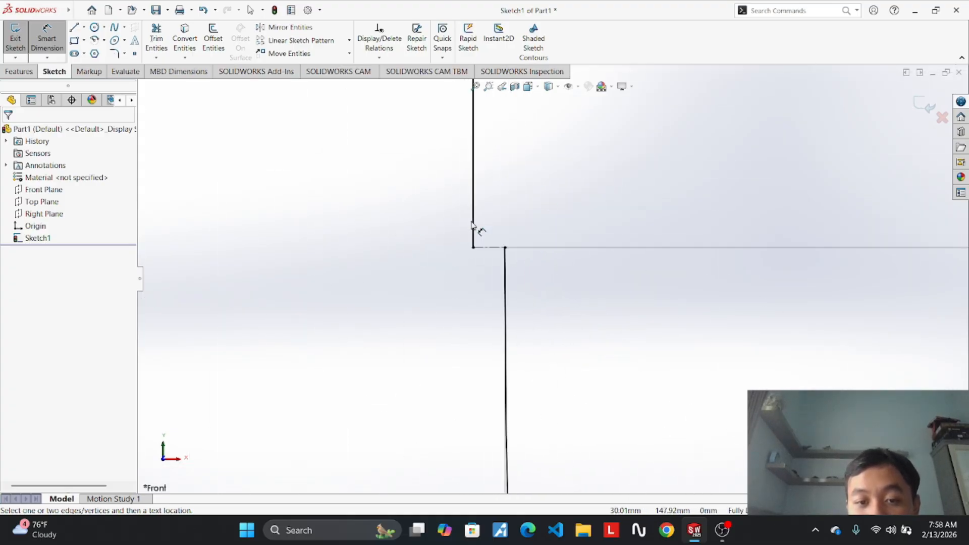
{"action": "scroll", "coordinate": [487, 249], "scroll_direction": "up", "scroll_amount": 6}
{"action": "scroll", "coordinate": [487, 249], "scroll_direction": "down", "scroll_amount": 8}
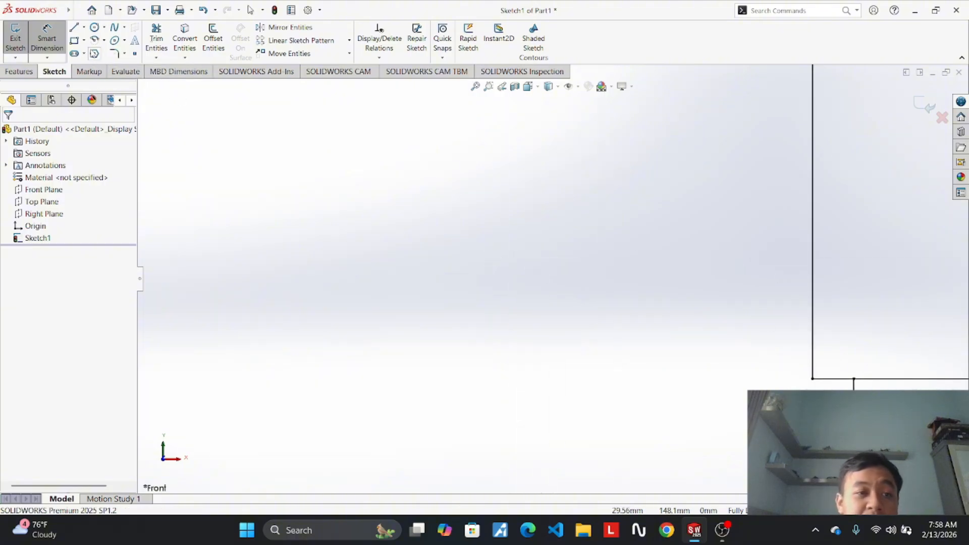
{"action": "left_click", "coordinate": [854, 379]}
{"action": "left_click", "coordinate": [814, 380]}
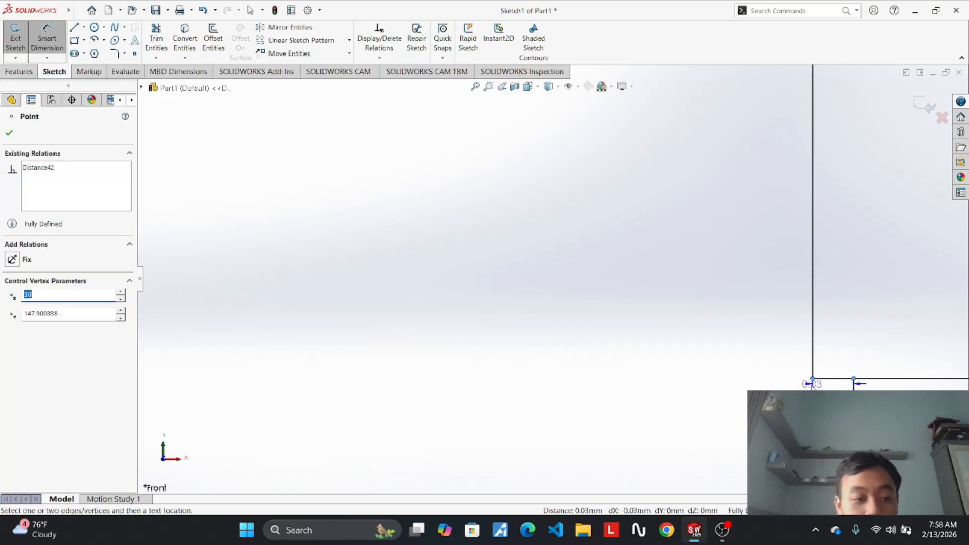
{"action": "key", "text": "Escape"}
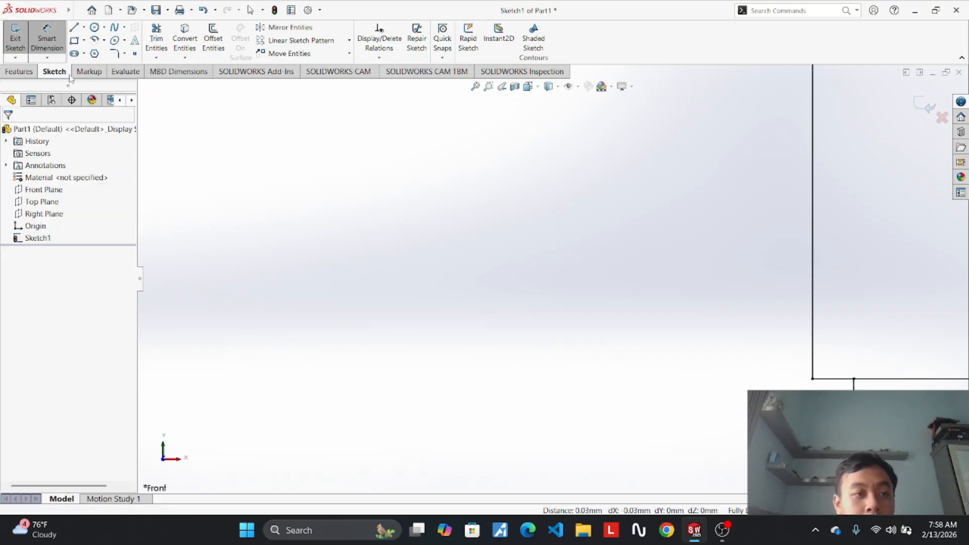
{"action": "key", "text": "Escape"}
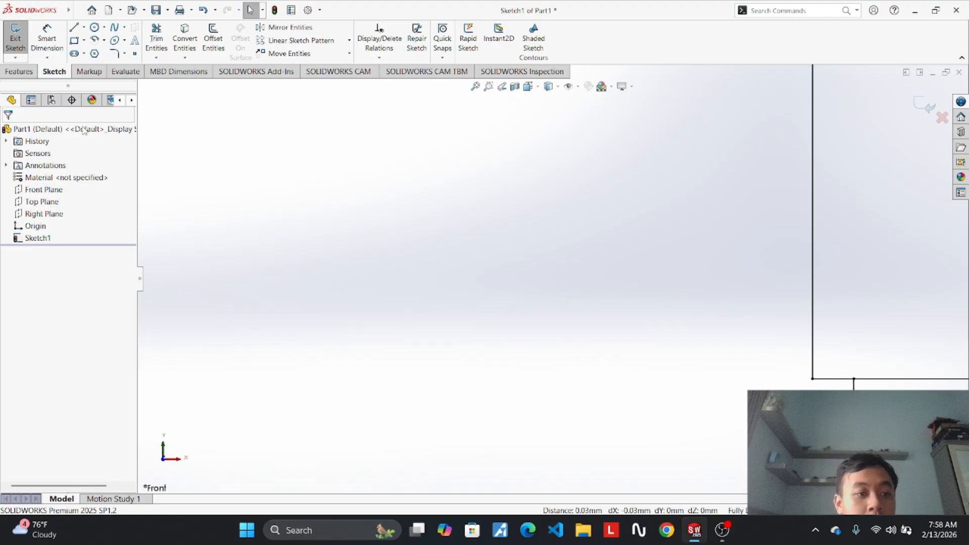
Try a Coincident relation between the concave arc's upper endpoint and the vertical edge's lower endpoint, and undo it.
{"action": "left_click", "coordinate": [853, 380]}
{"action": "left_click", "coordinate": [813, 379], "text": "ctrl"}
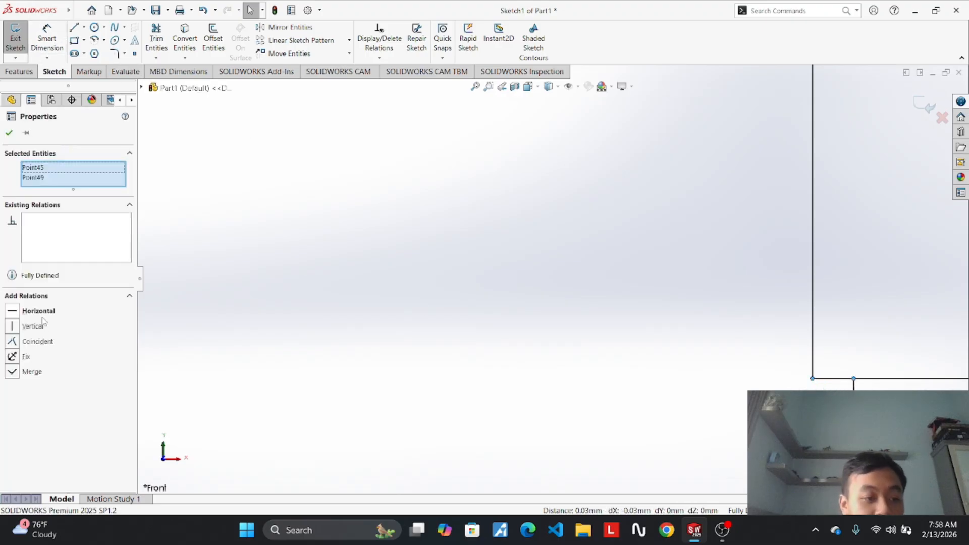
{"action": "left_click", "coordinate": [45, 342]}
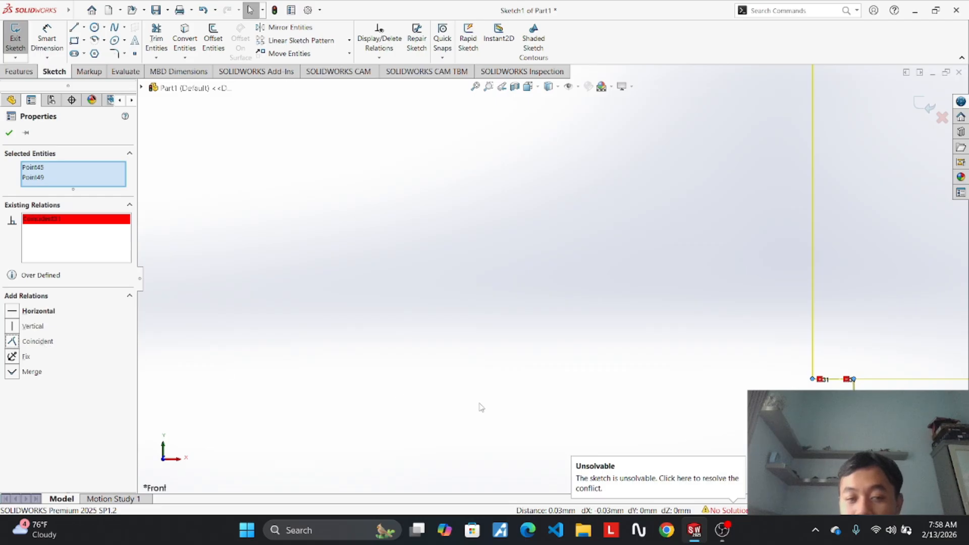
{"action": "key", "text": "ctrl+z"}
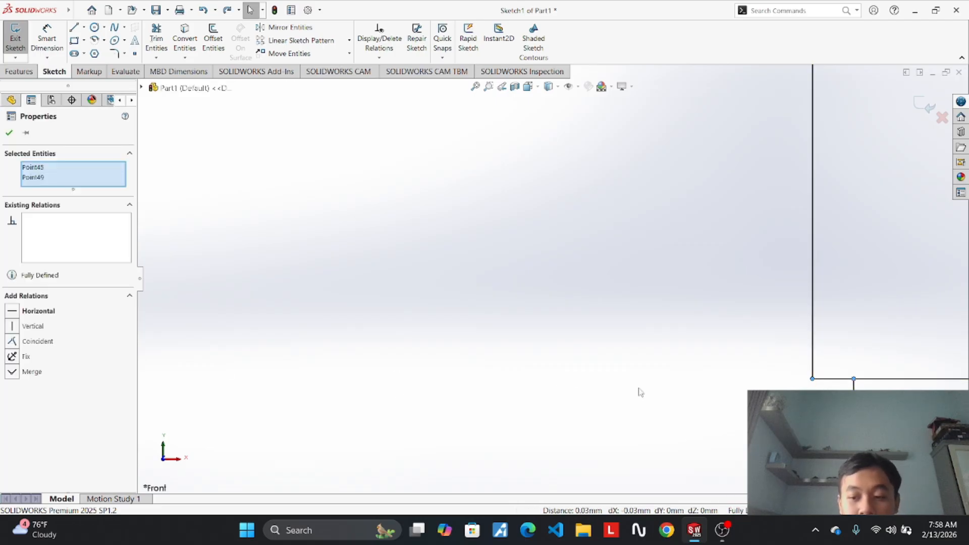
Try to merge the concave arc's upper endpoint with the lower endpoint of the vertical edge above it.
{"action": "left_click", "coordinate": [853, 380]}
{"action": "left_click", "coordinate": [846, 384]}
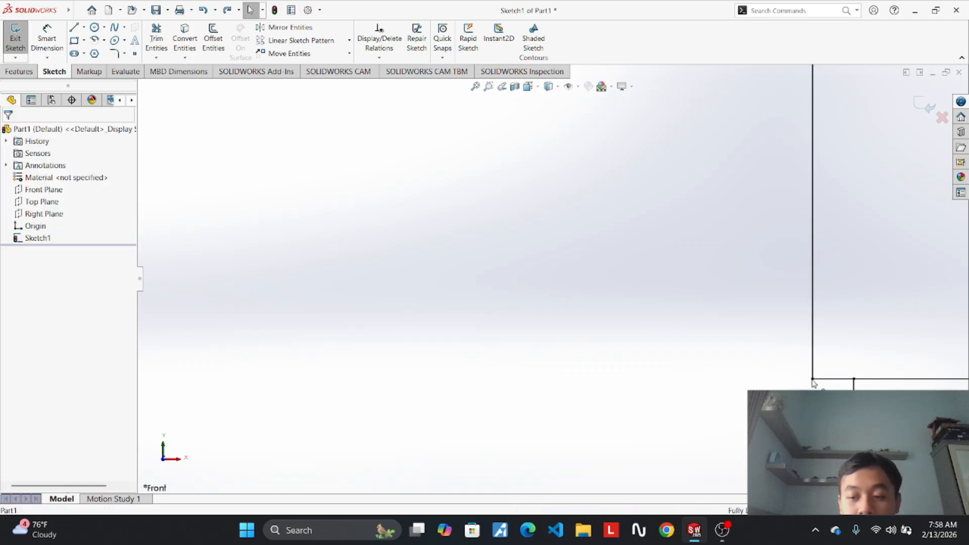
{"action": "left_click", "coordinate": [853, 380]}
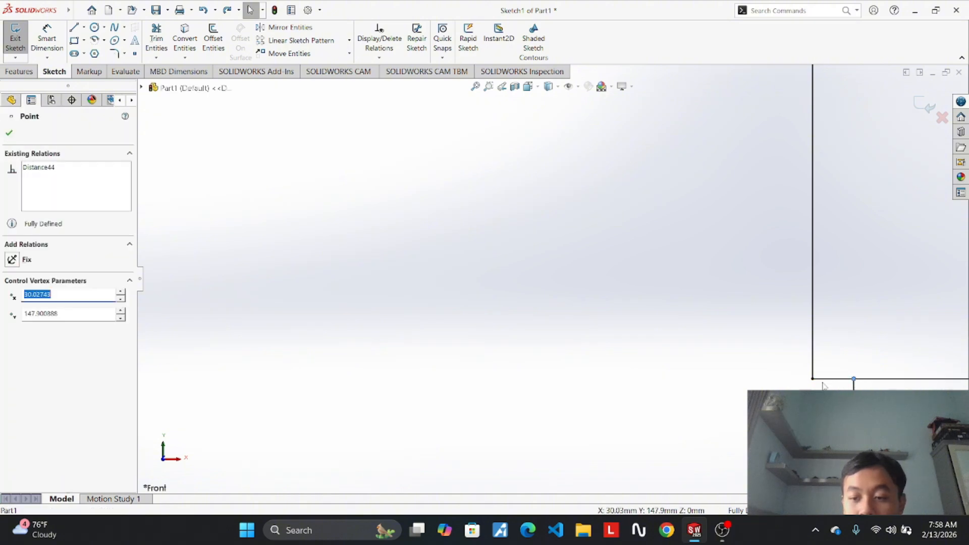
{"action": "left_click", "coordinate": [813, 379], "text": "ctrl"}
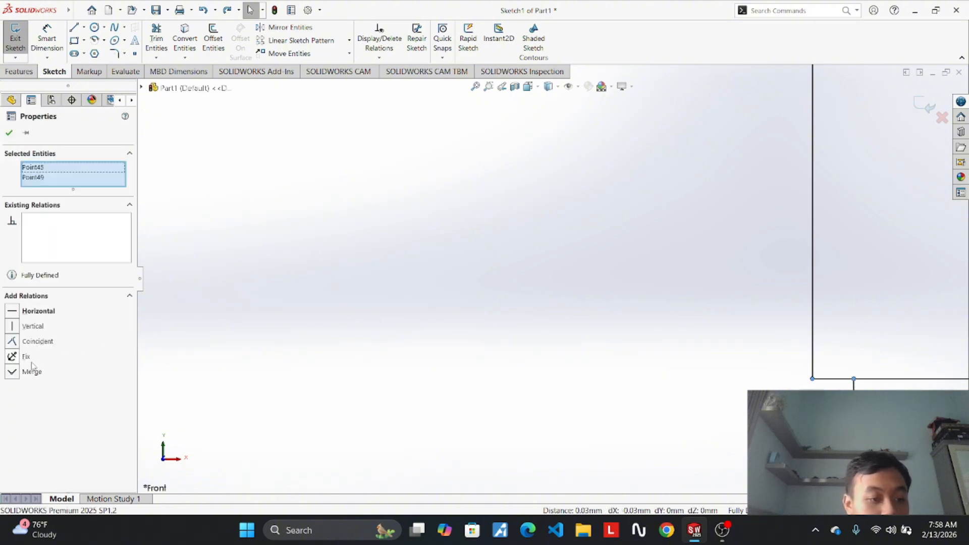
{"action": "left_click", "coordinate": [12, 372]}
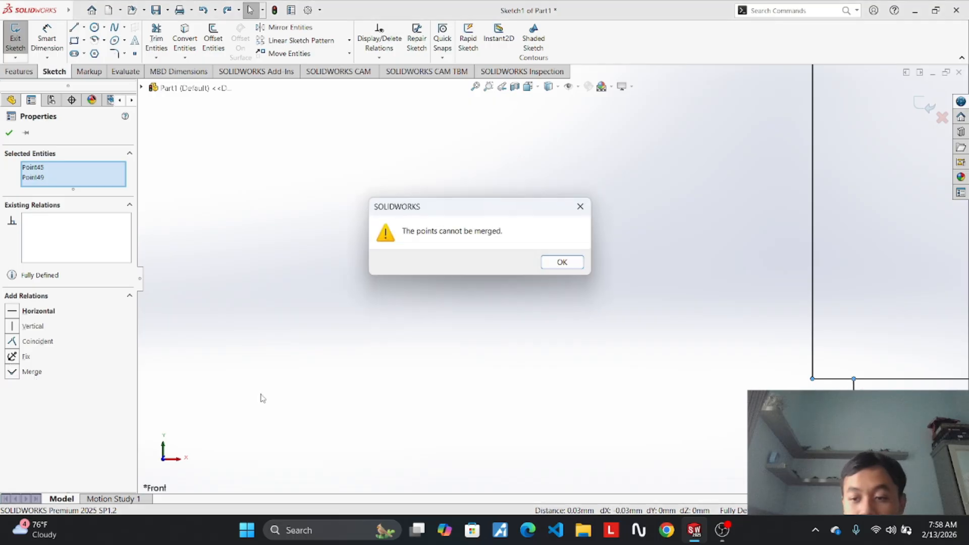
{"action": "left_click", "coordinate": [581, 206]}
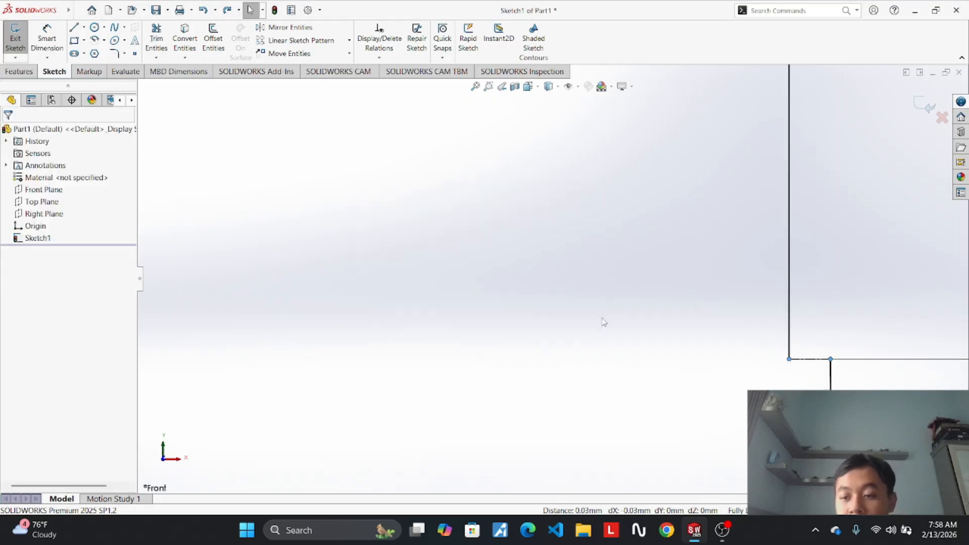
Try to add a radius dimension to the upper concave arc, cancelling the driven-dimension option.
{"action": "scroll", "coordinate": [603, 322], "scroll_direction": "up", "scroll_amount": 6}
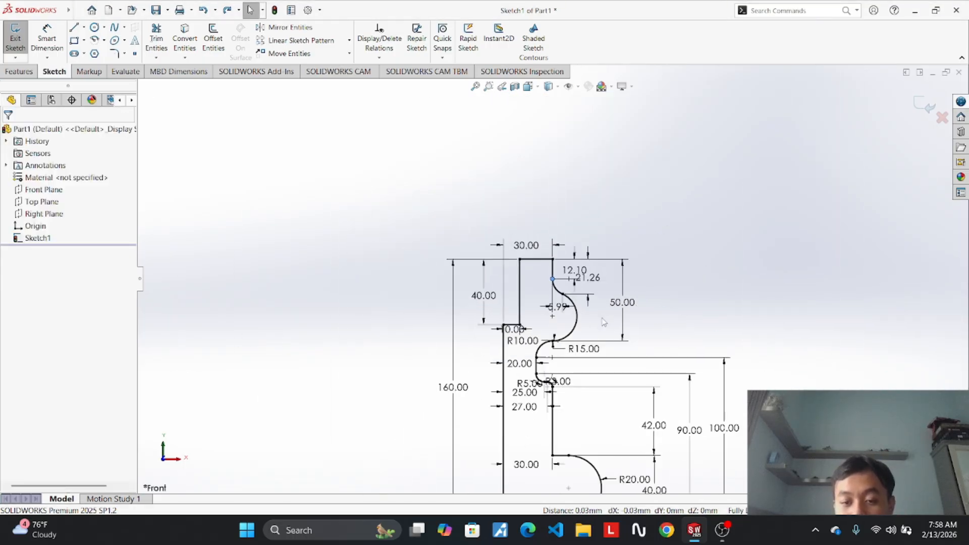
{"action": "scroll", "coordinate": [598, 320], "scroll_direction": "down", "scroll_amount": 7}
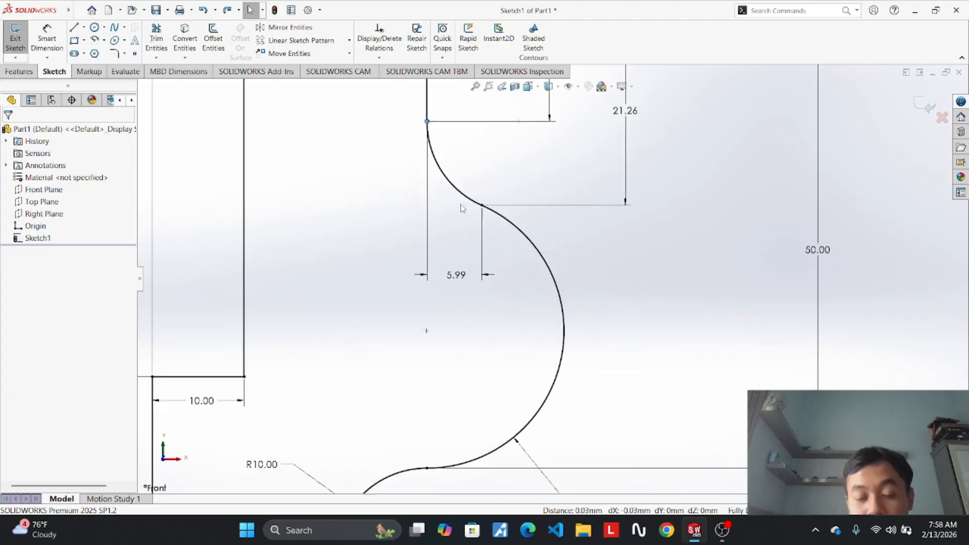
{"action": "scroll", "coordinate": [469, 232], "scroll_direction": "up", "scroll_amount": 4}
{"action": "scroll", "coordinate": [489, 194], "scroll_direction": "down", "scroll_amount": 5}
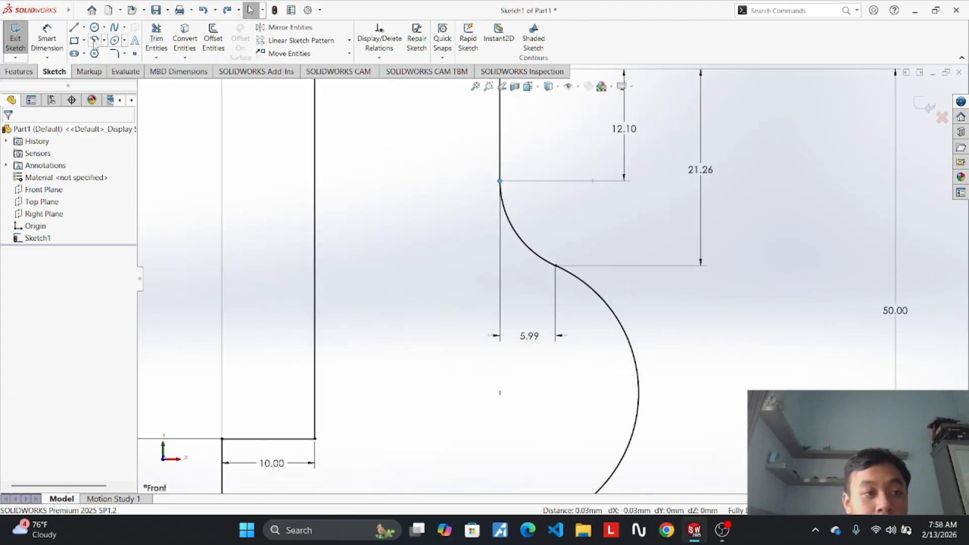
{"action": "left_click", "coordinate": [47, 38]}
{"action": "left_click", "coordinate": [516, 242]}
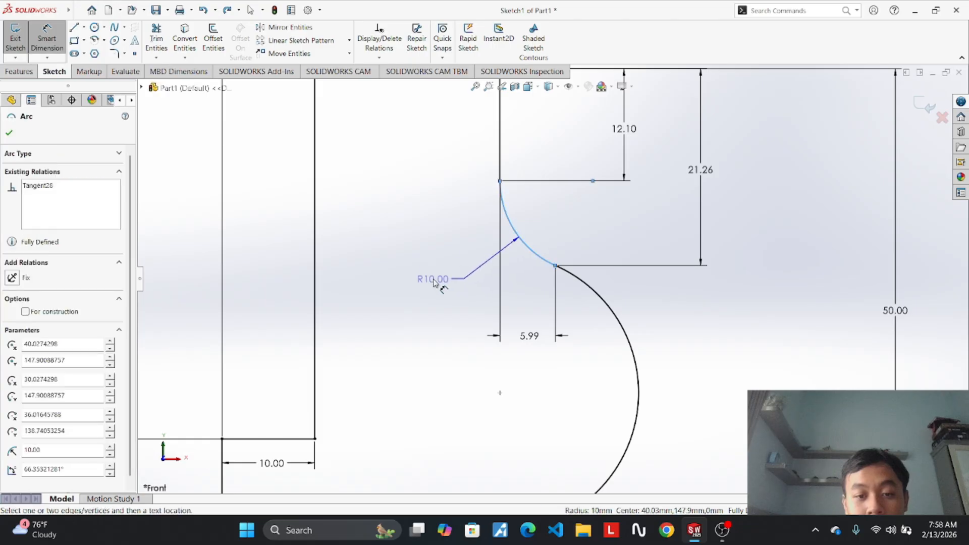
{"action": "left_click", "coordinate": [434, 283]}
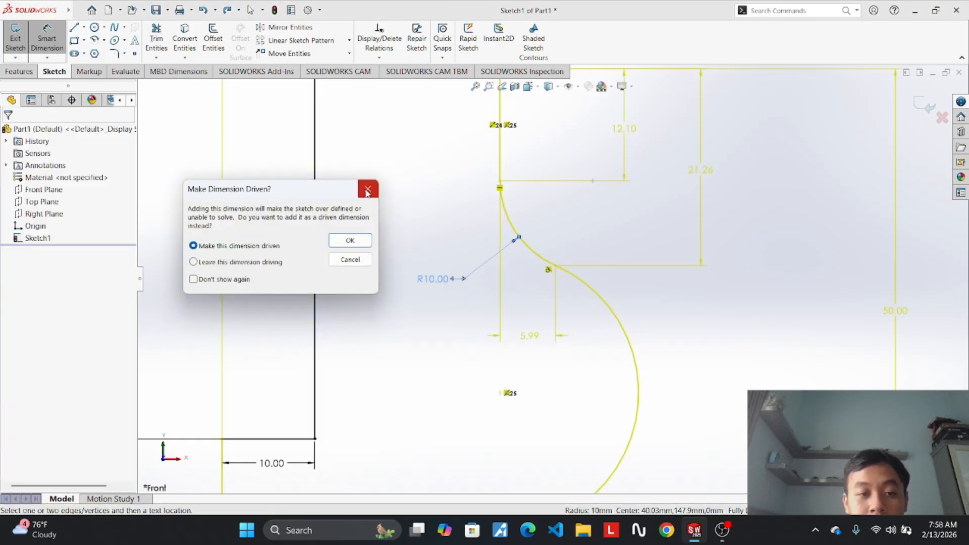
{"action": "left_click", "coordinate": [367, 189]}
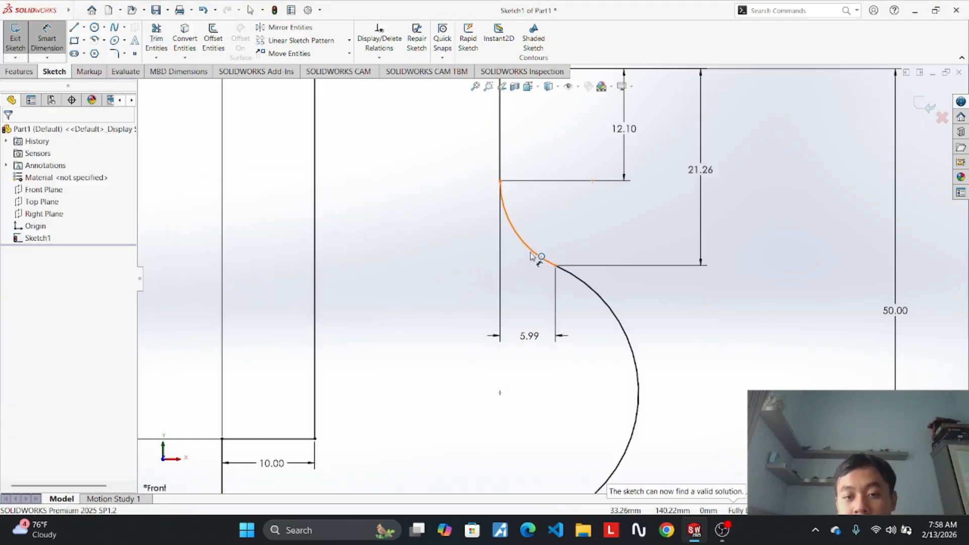
Try to add a second radius dimension to the R15 convex arc.
{"action": "scroll", "coordinate": [550, 279], "scroll_direction": "down", "scroll_amount": 2}
{"action": "scroll", "coordinate": [552, 280], "scroll_direction": "up", "scroll_amount": 4}
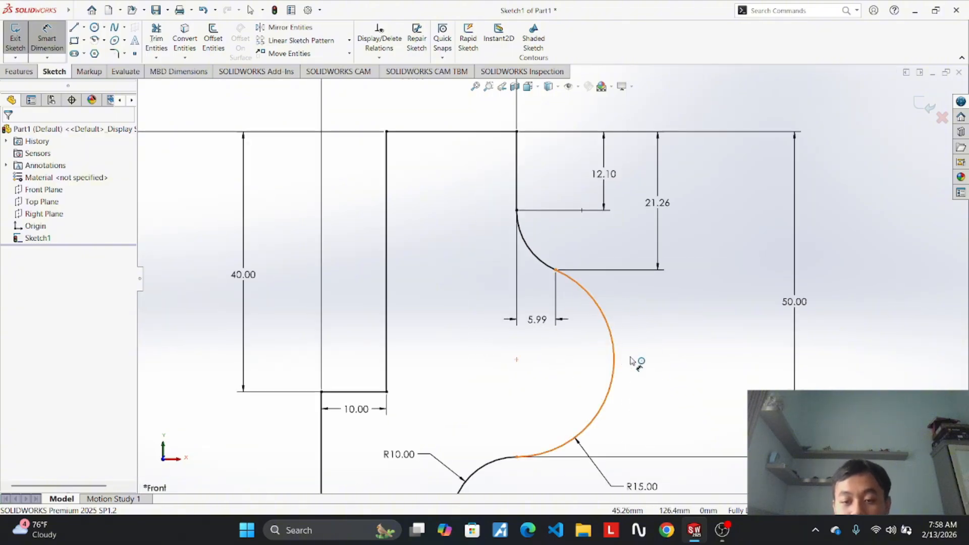
{"action": "left_click", "coordinate": [614, 351]}
{"action": "left_click", "coordinate": [683, 370]}
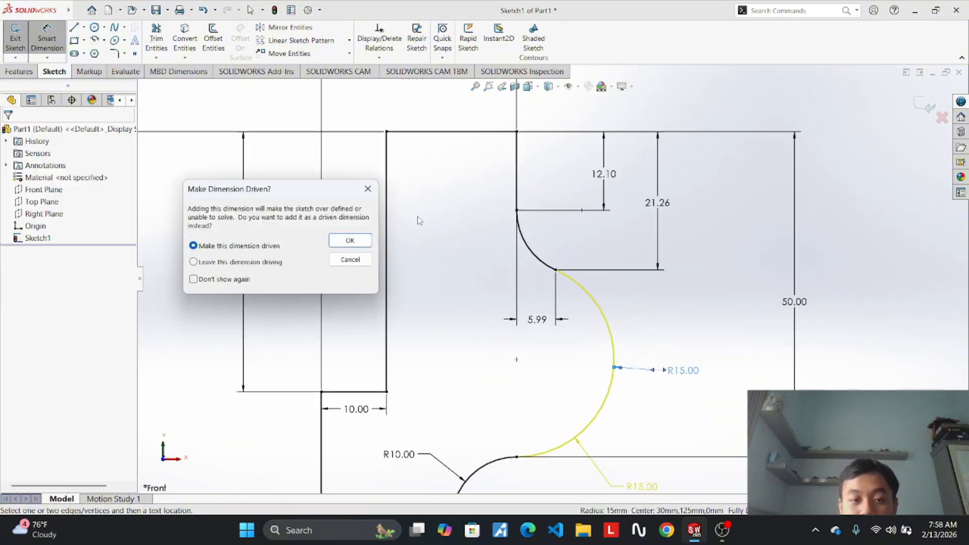
{"action": "key", "text": "Escape"}
{"action": "scroll", "coordinate": [551, 275], "scroll_direction": "up", "scroll_amount": 1}
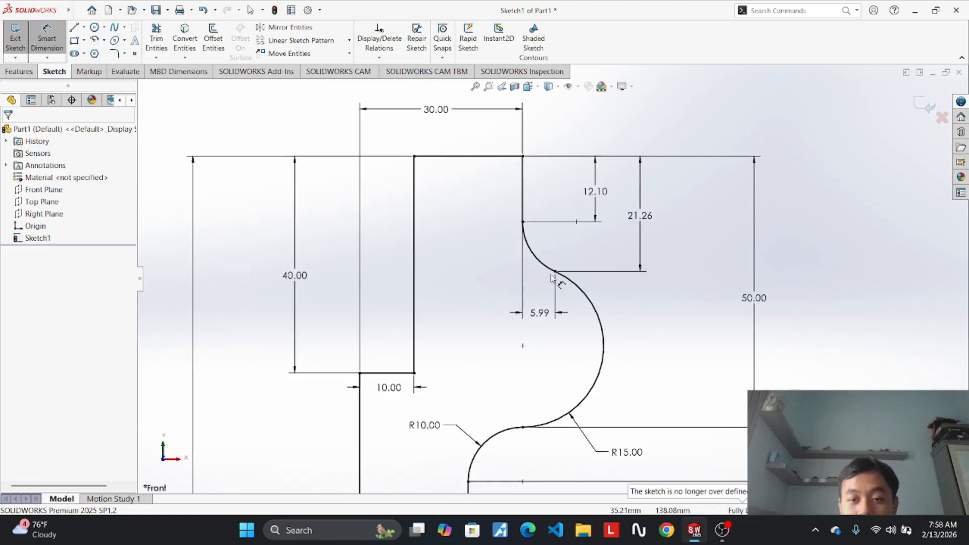
Add a driven radius dimension to the upper concave arc.
{"action": "left_click", "coordinate": [536, 266]}
{"action": "left_click", "coordinate": [474, 283]}
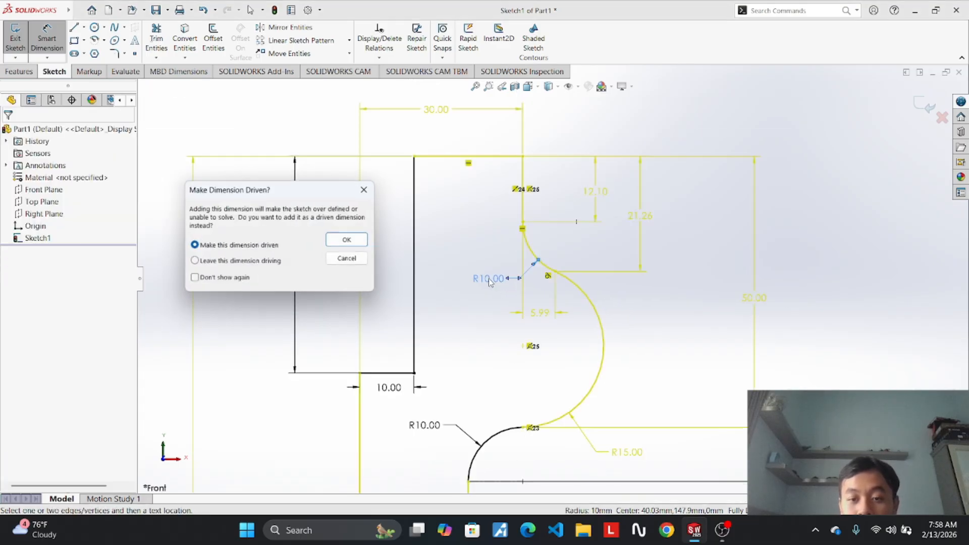
{"action": "left_click", "coordinate": [350, 241]}
{"action": "left_click", "coordinate": [648, 225]}
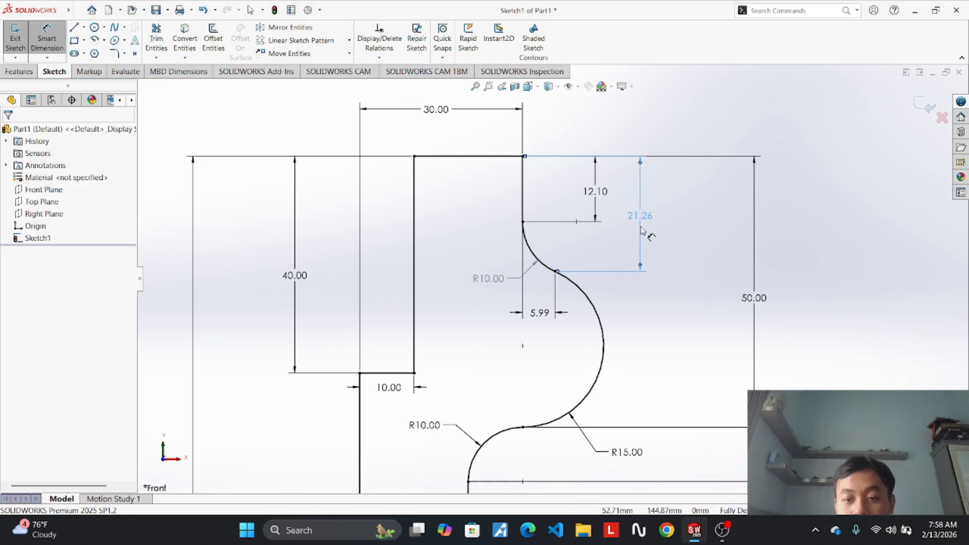
{"action": "key", "text": "Escape"}
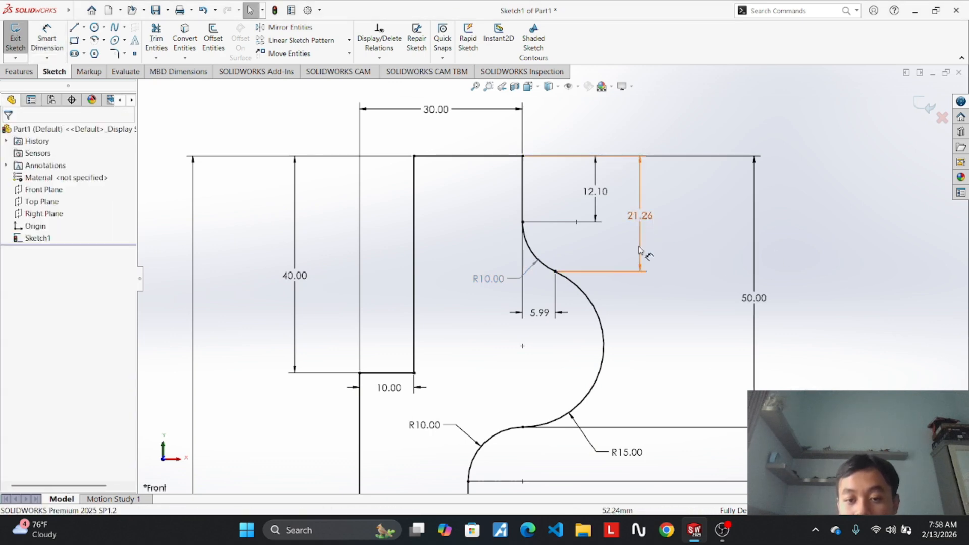
Try deleting the 21.26 mm vertical dimension, and undo that along with the recently added radius dimensions.
{"action": "right_click", "coordinate": [639, 249]}
{"action": "left_click", "coordinate": [677, 341]}
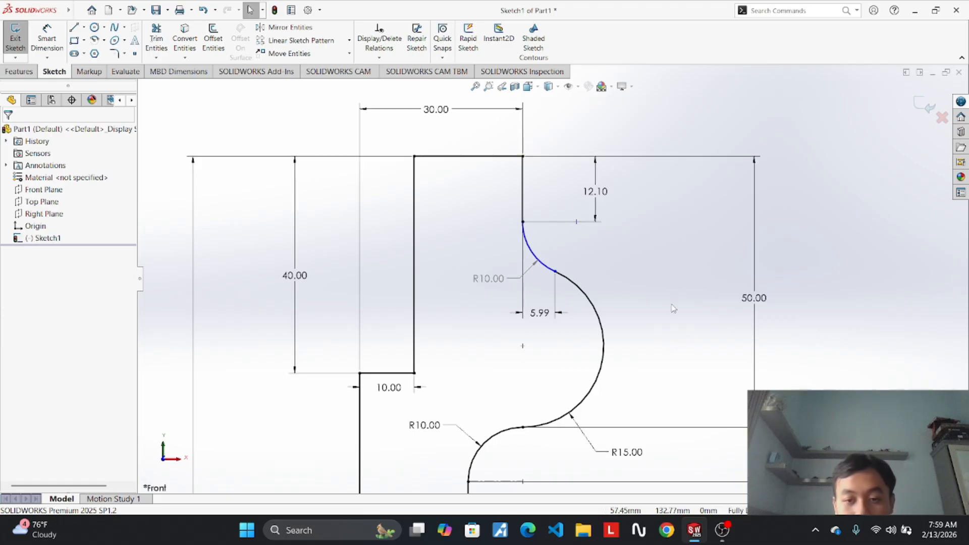
{"action": "key", "text": "ctrl+z"}
{"action": "key", "text": "ctrl+z"}
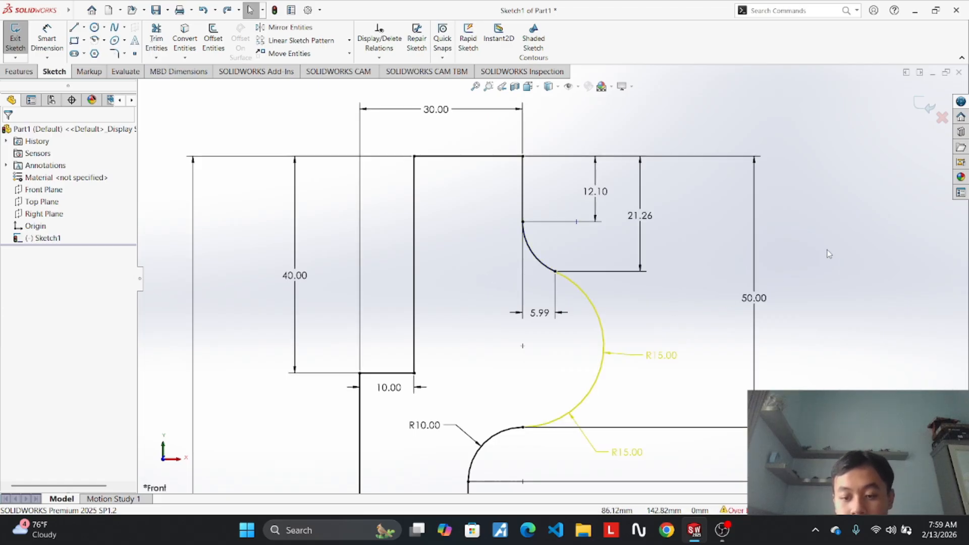
{"action": "key", "text": "ctrl+z"}
{"action": "key", "text": "ctrl+z"}
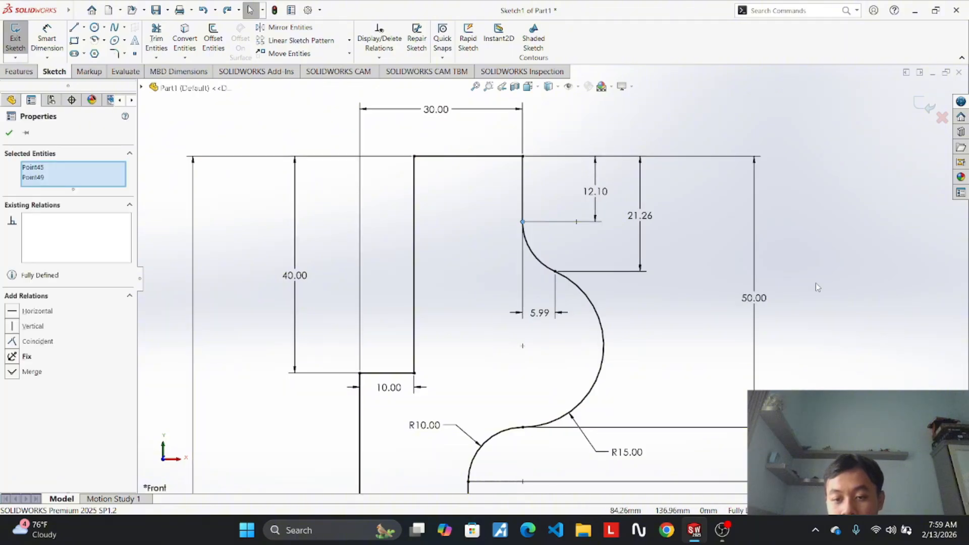
{"action": "left_click", "coordinate": [816, 283]}
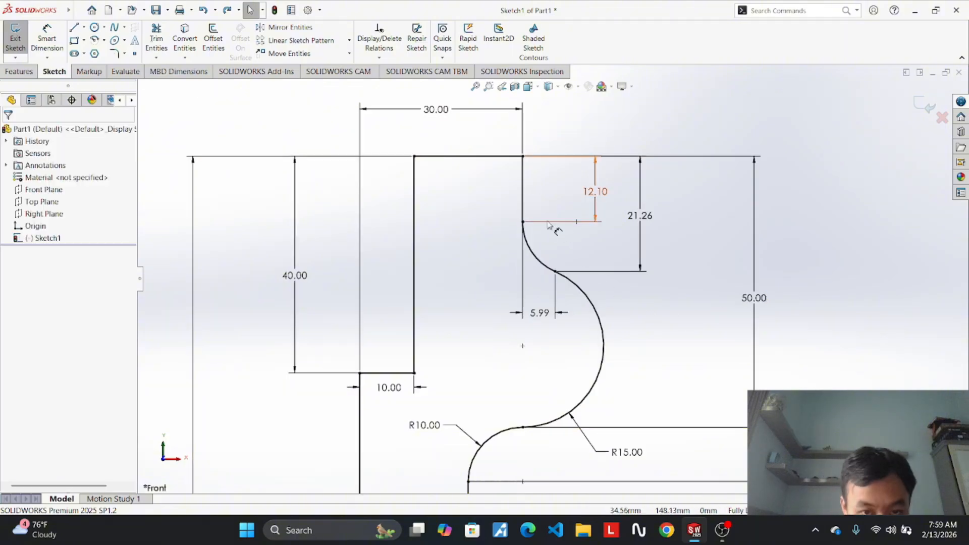
{"action": "scroll", "coordinate": [548, 206], "scroll_direction": "down", "scroll_amount": 5}
{"action": "scroll", "coordinate": [557, 324], "scroll_direction": "up", "scroll_amount": 5}
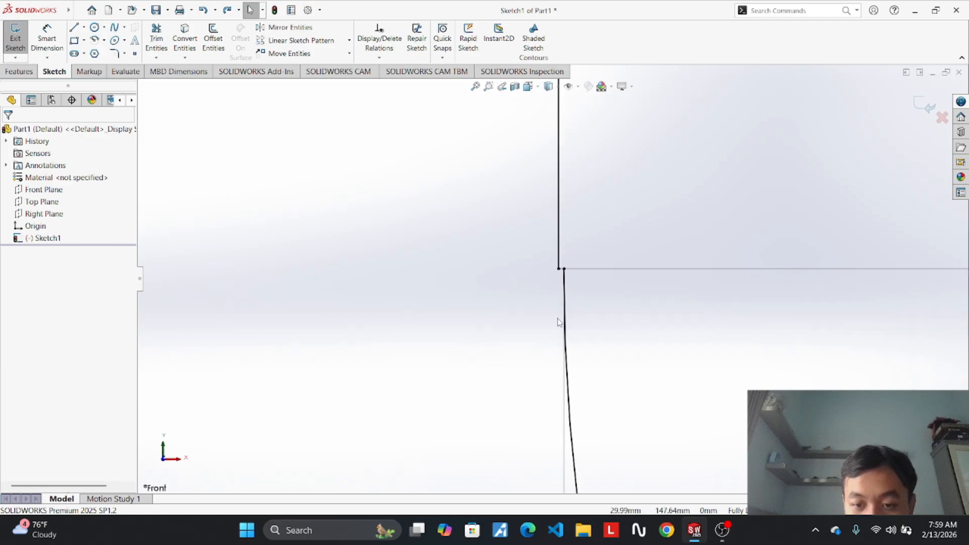
{"action": "scroll", "coordinate": [560, 314], "scroll_direction": "up", "scroll_amount": 5}
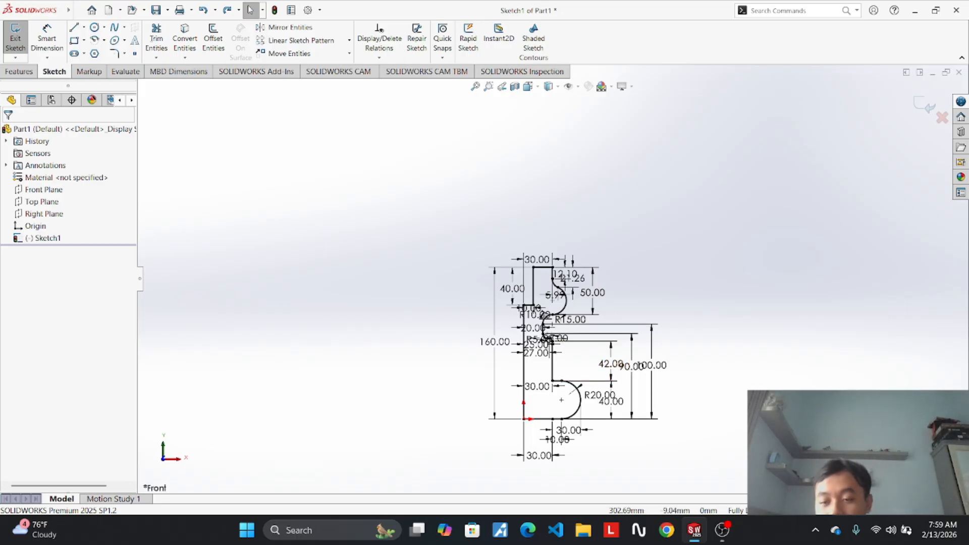
{"action": "scroll", "coordinate": [683, 352], "scroll_direction": "down", "scroll_amount": 3}
{"action": "scroll", "coordinate": [602, 390], "scroll_direction": "up", "scroll_amount": 4}
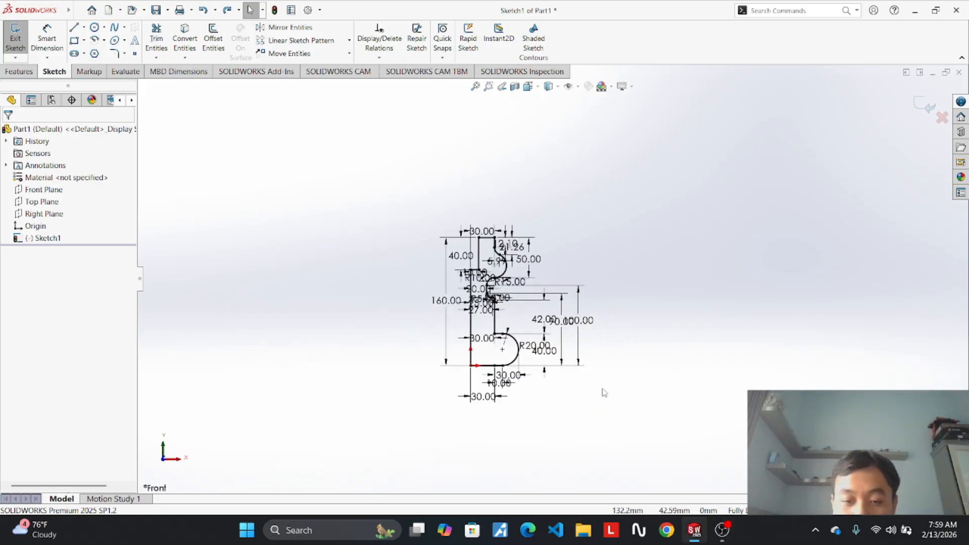
{"action": "scroll", "coordinate": [604, 393], "scroll_direction": "down", "scroll_amount": 2}
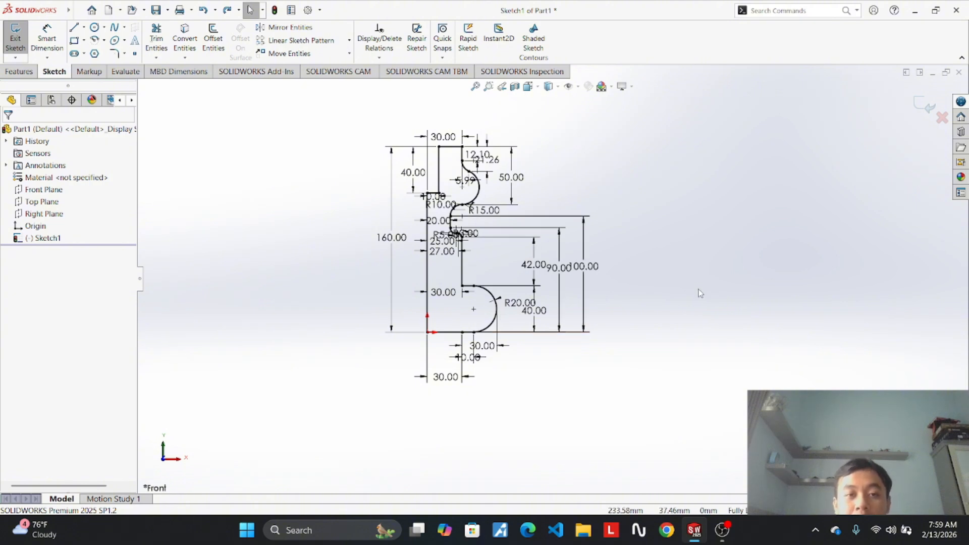